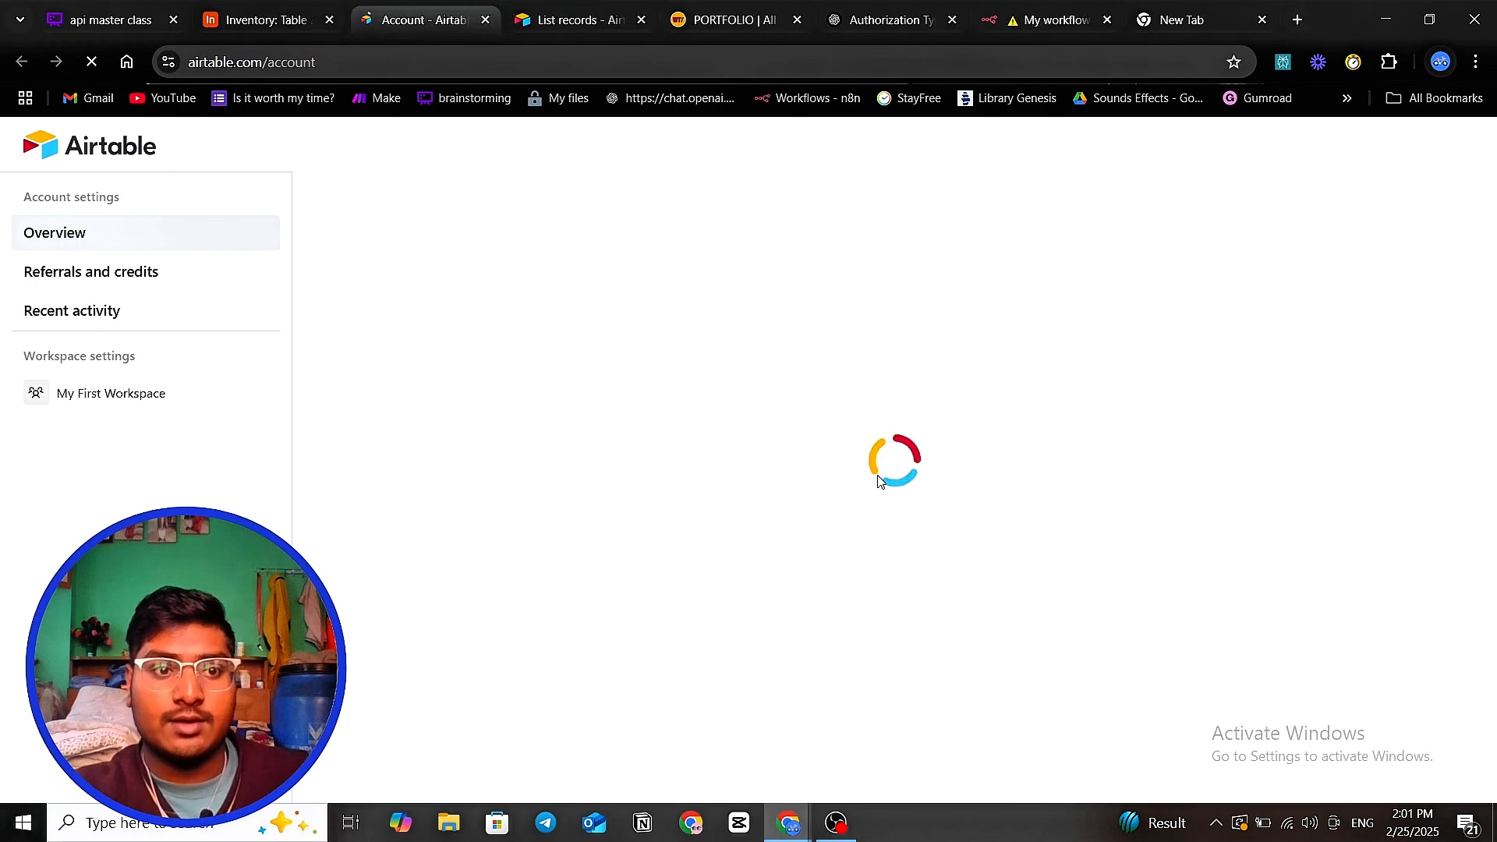
- From the Airtable account overview, go to the developer hub and start a new personal access token
left_click(131, 287)
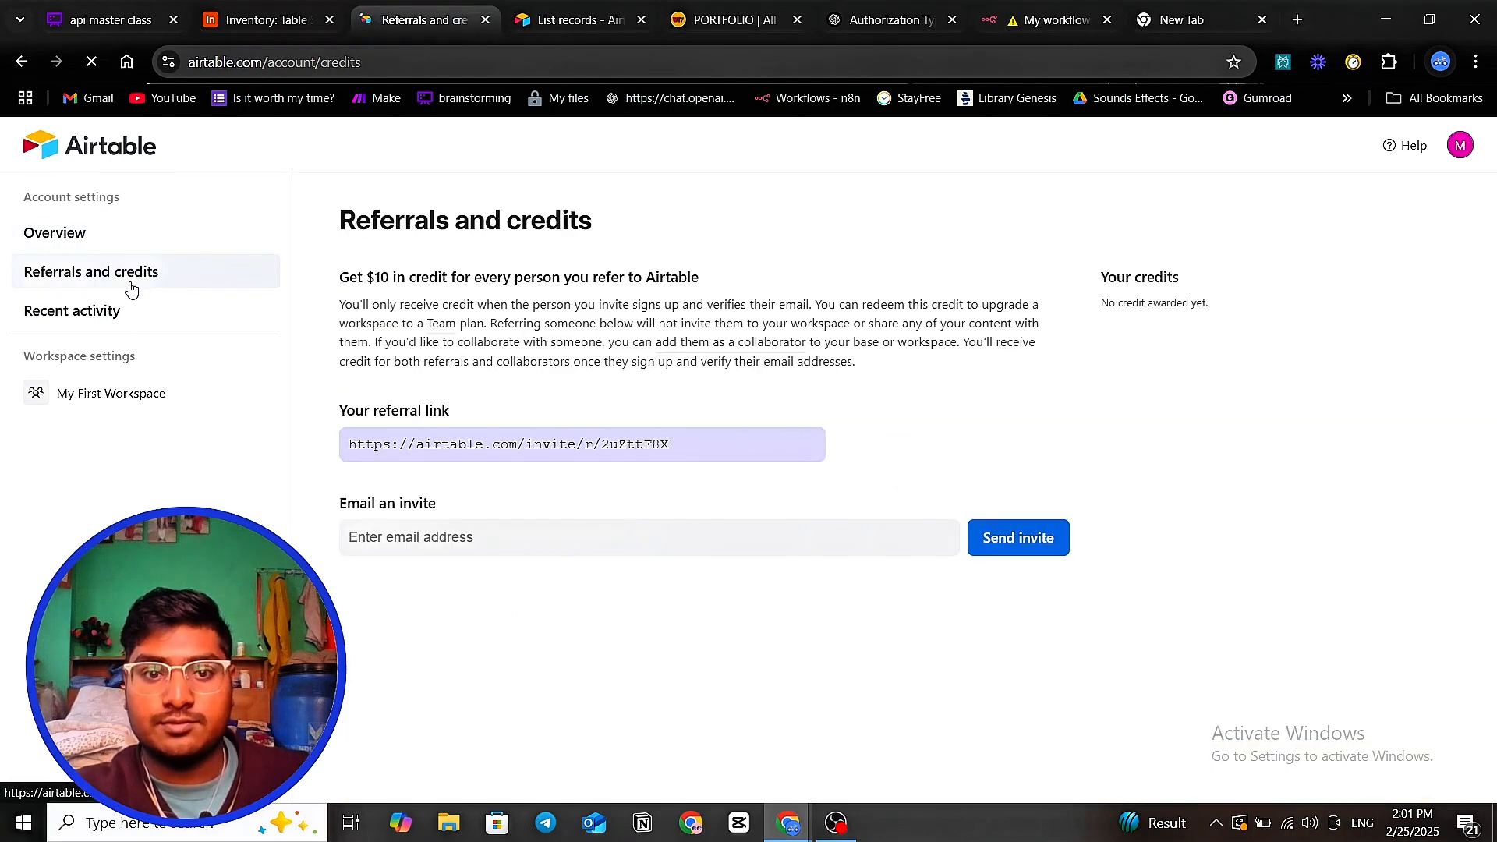
left_click(120, 234)
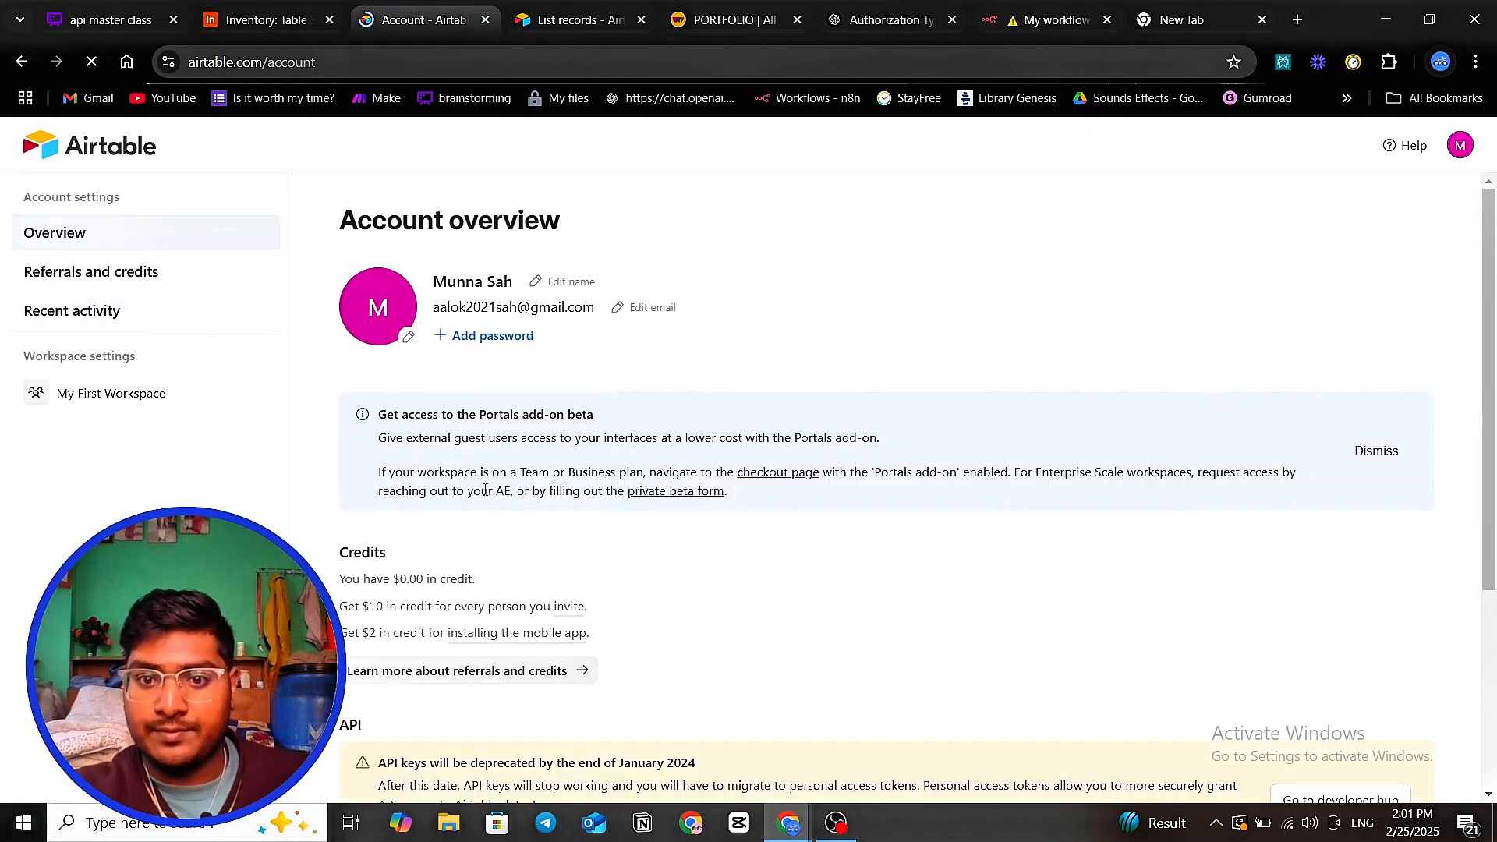
scroll(600, 534, "down", 3)
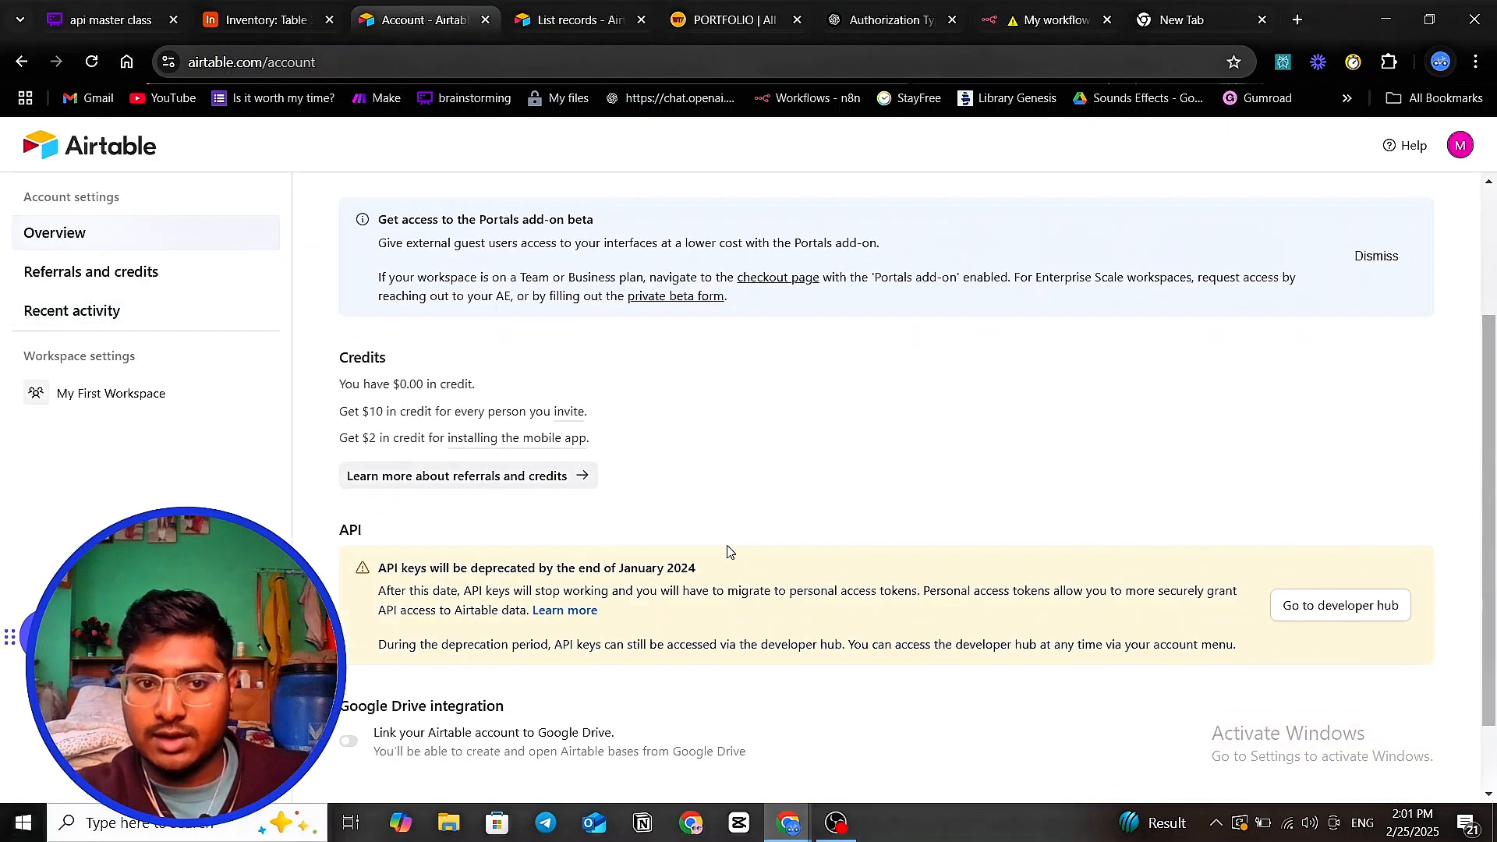
left_click(1336, 614)
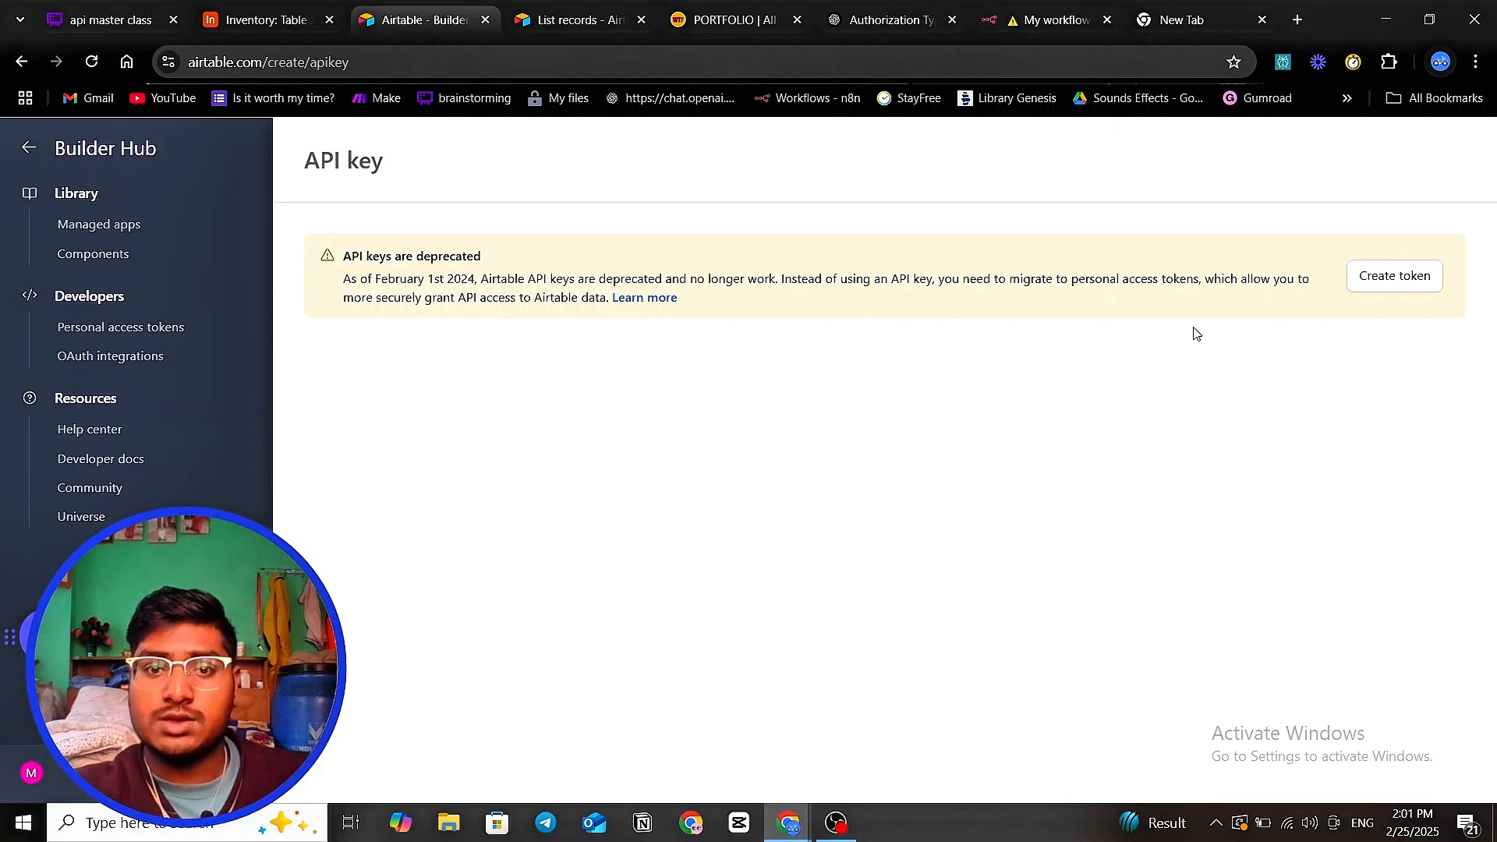
left_click(1390, 274)
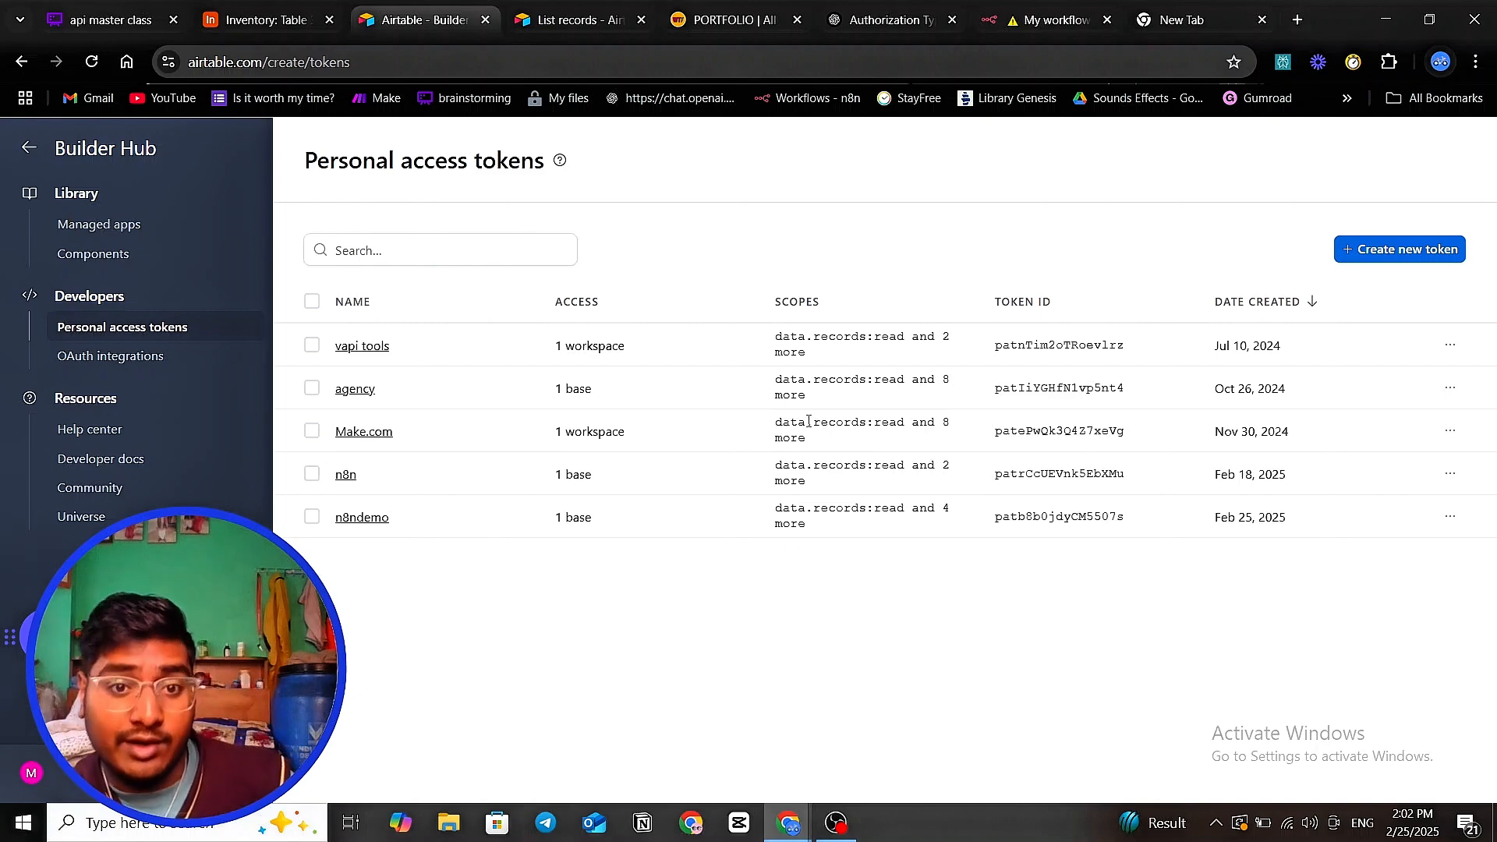
left_click(1419, 251)
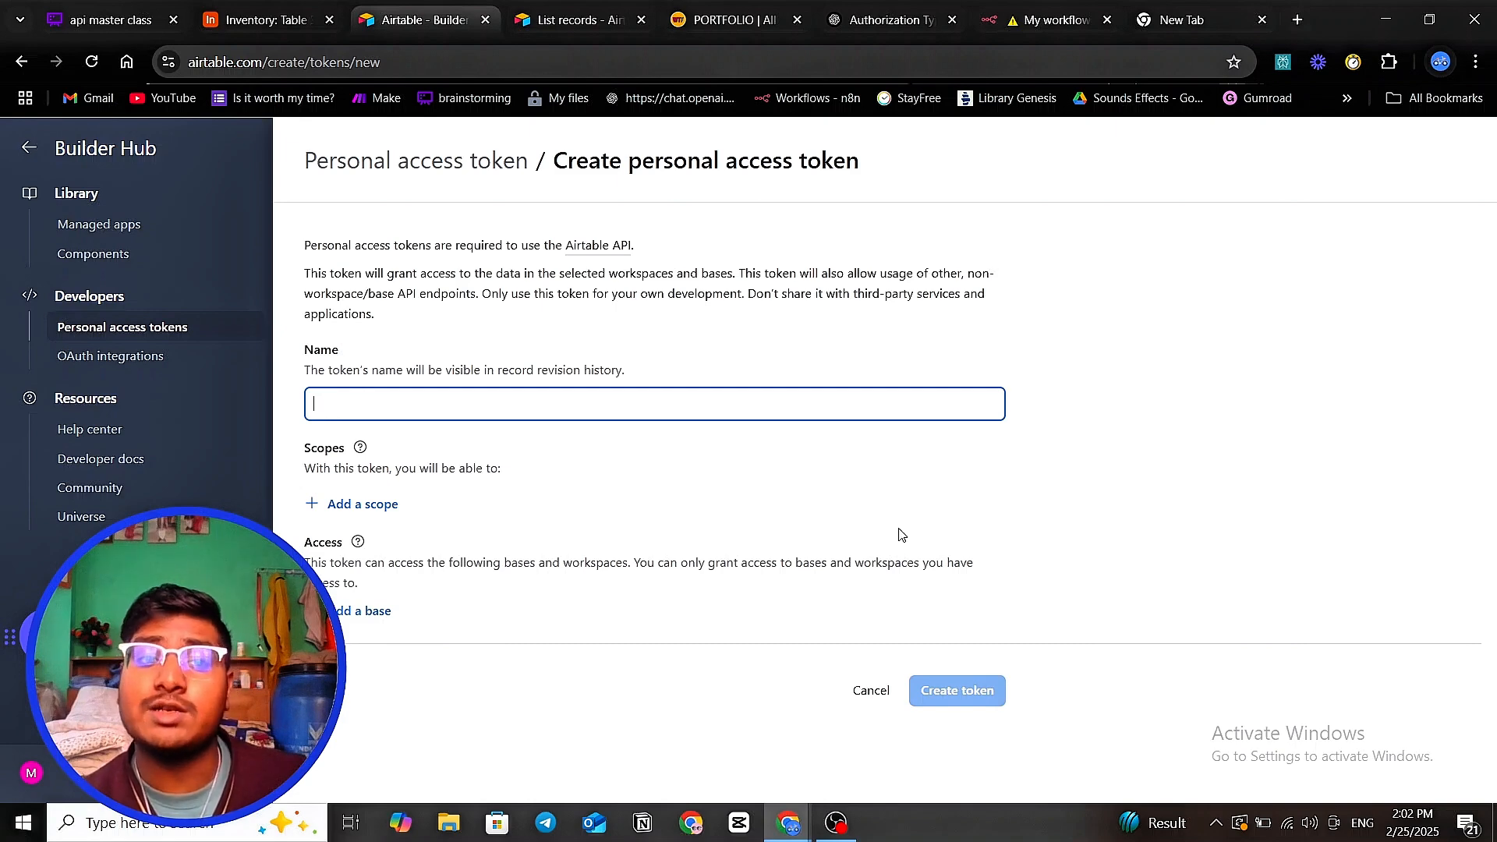
- Name the new token 'apimasterclass' with no spaces
left_click(241, 17)
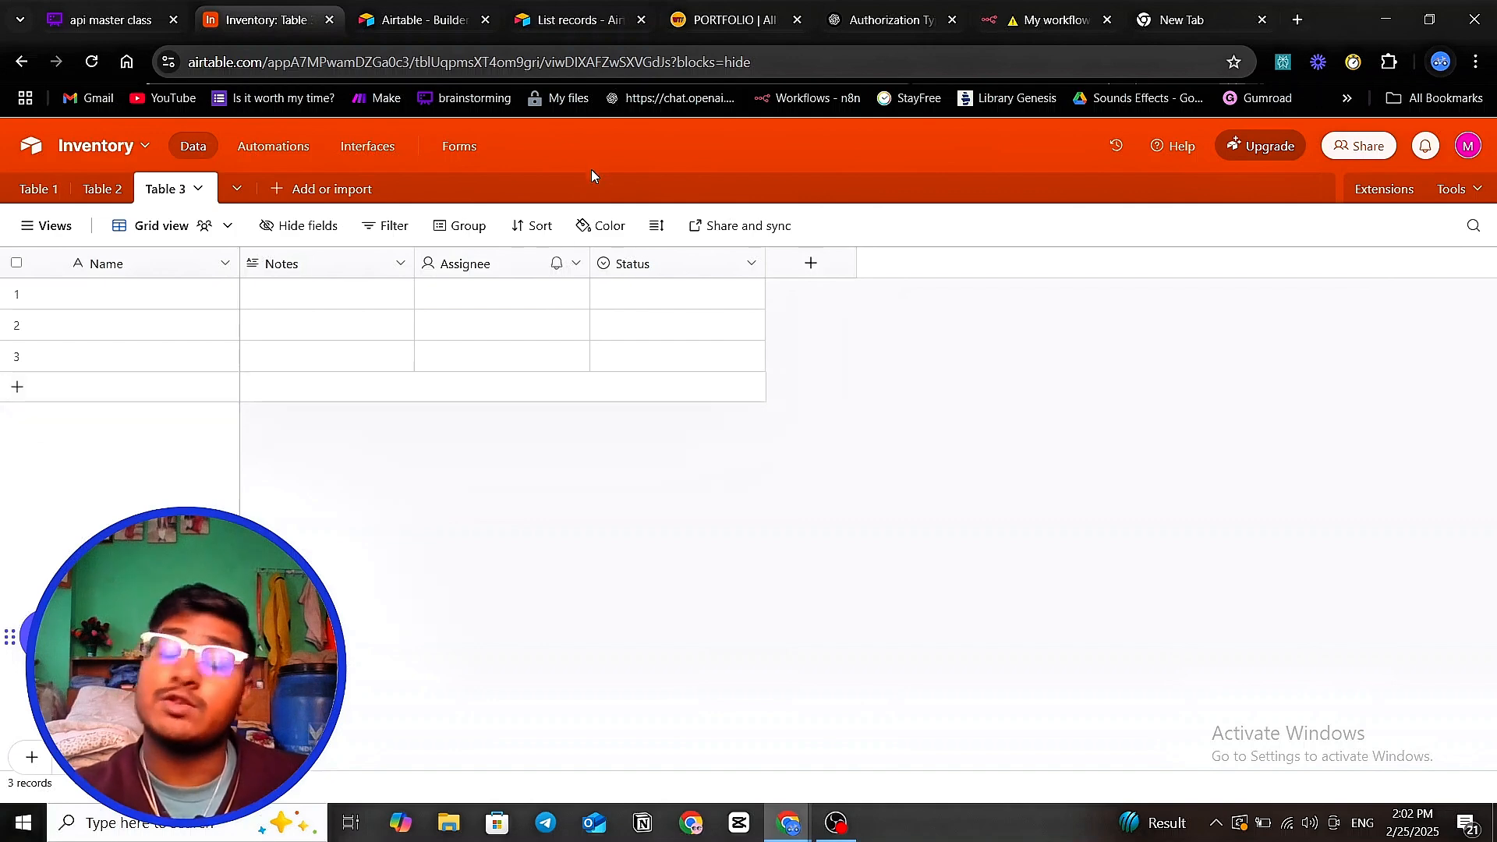
left_click(437, 20)
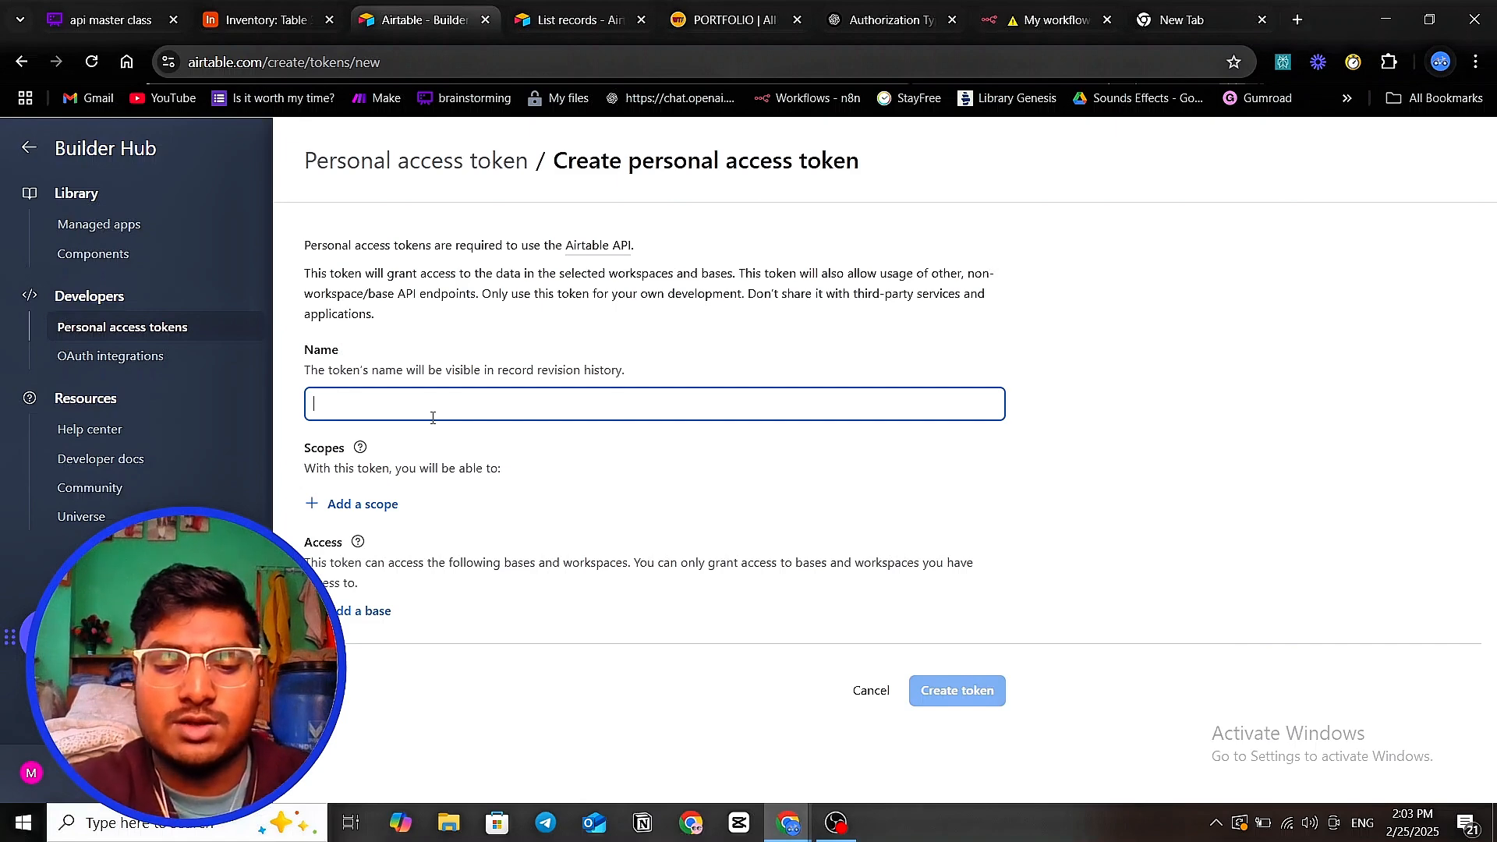
type("api m")
key("BackSpace")
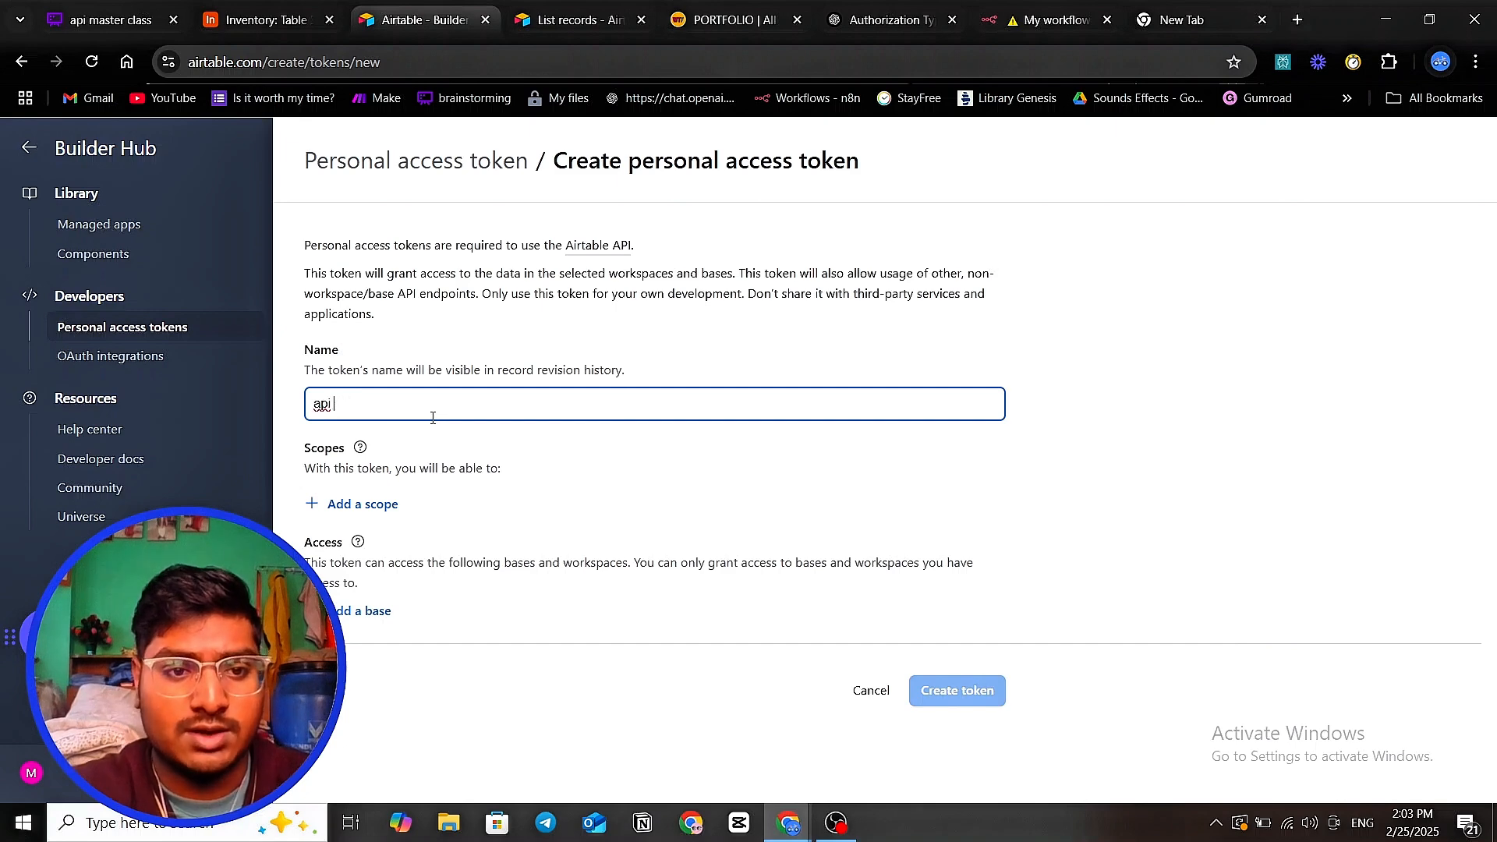
type("master")
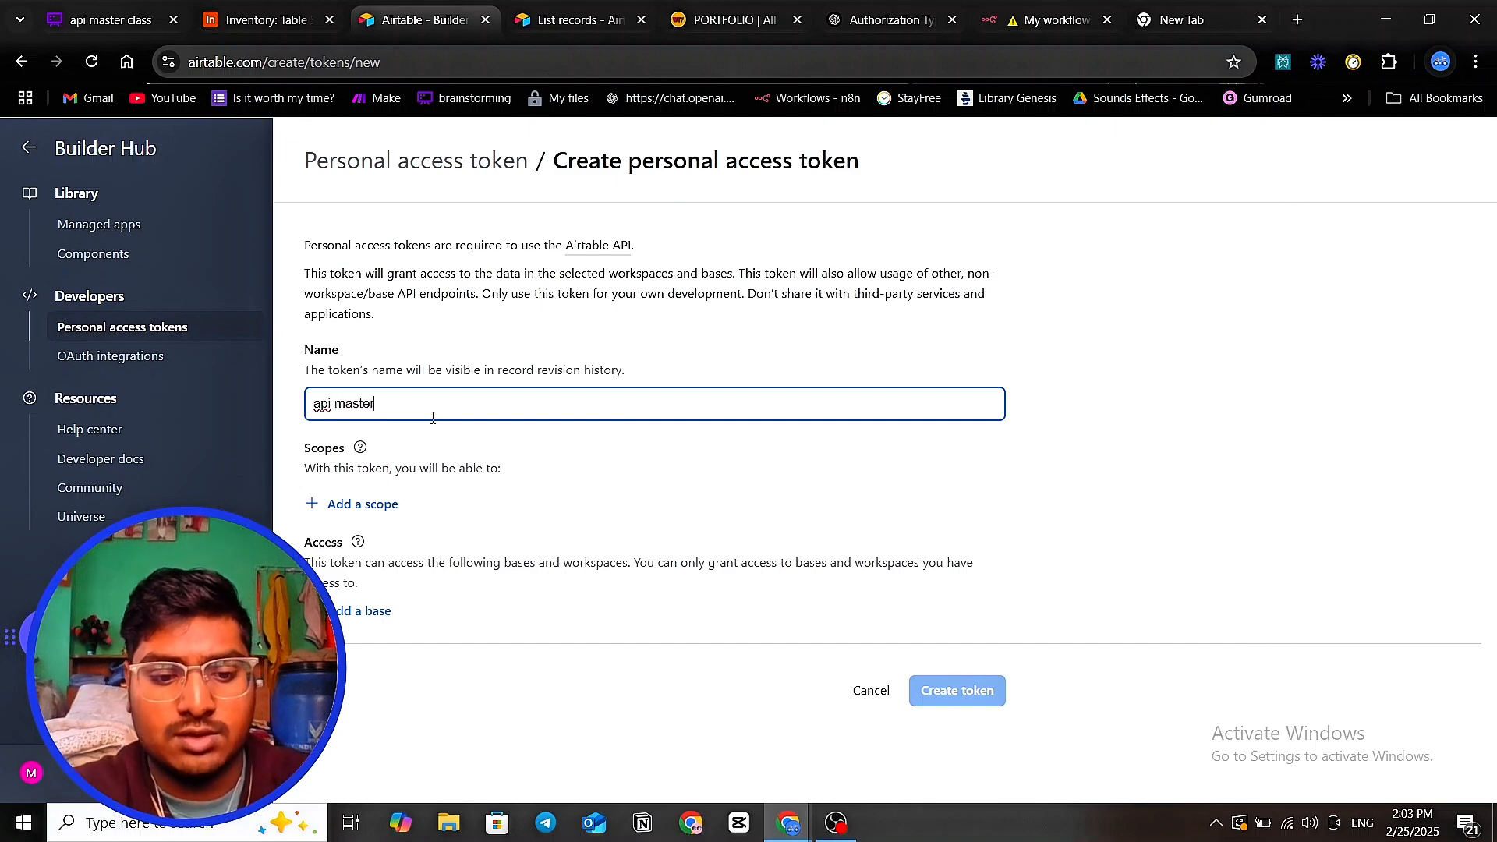
type(" class")
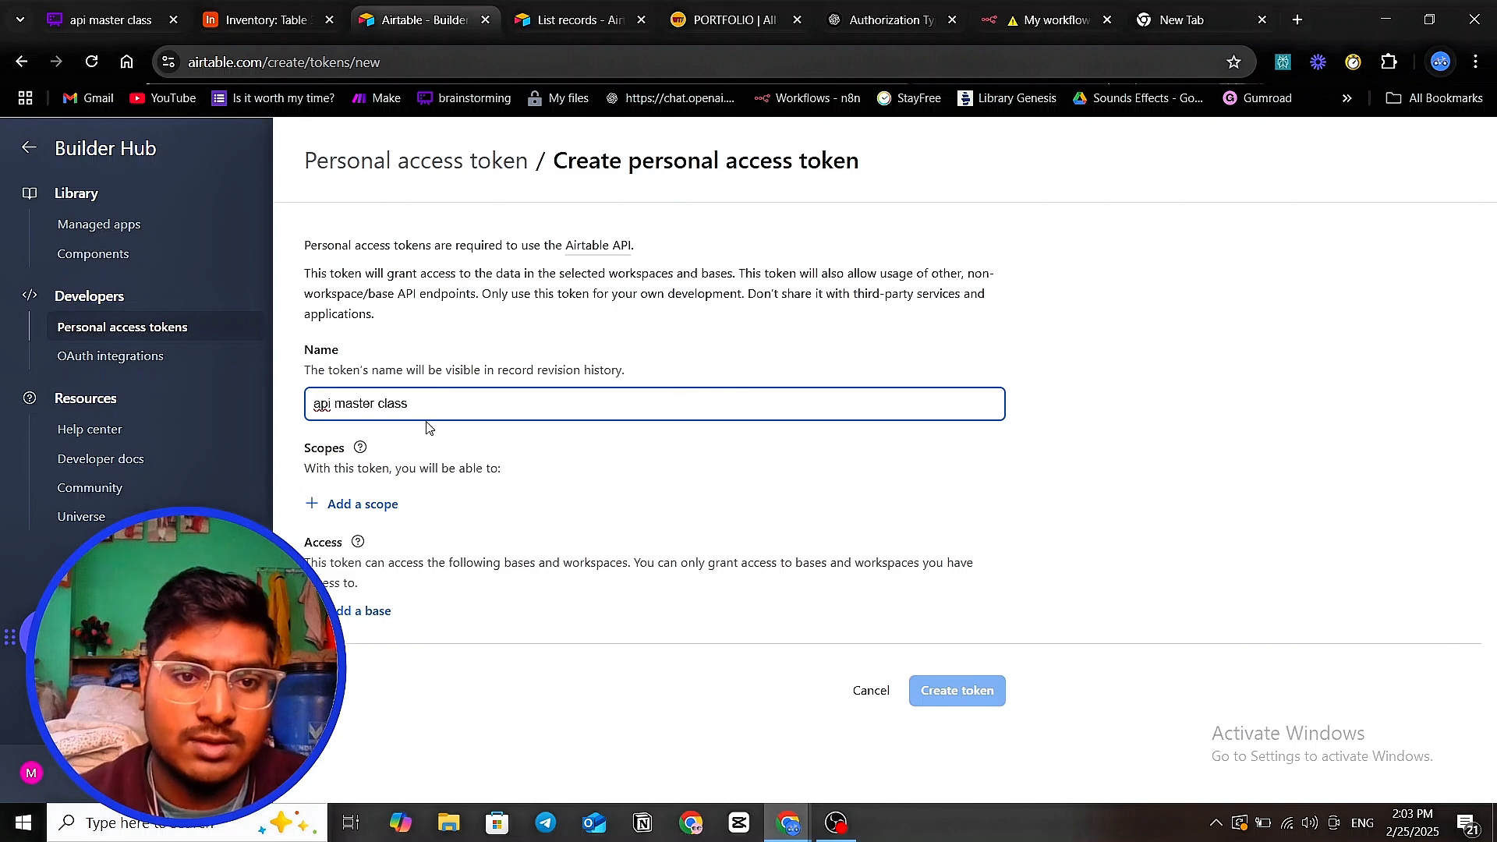
left_click(377, 403)
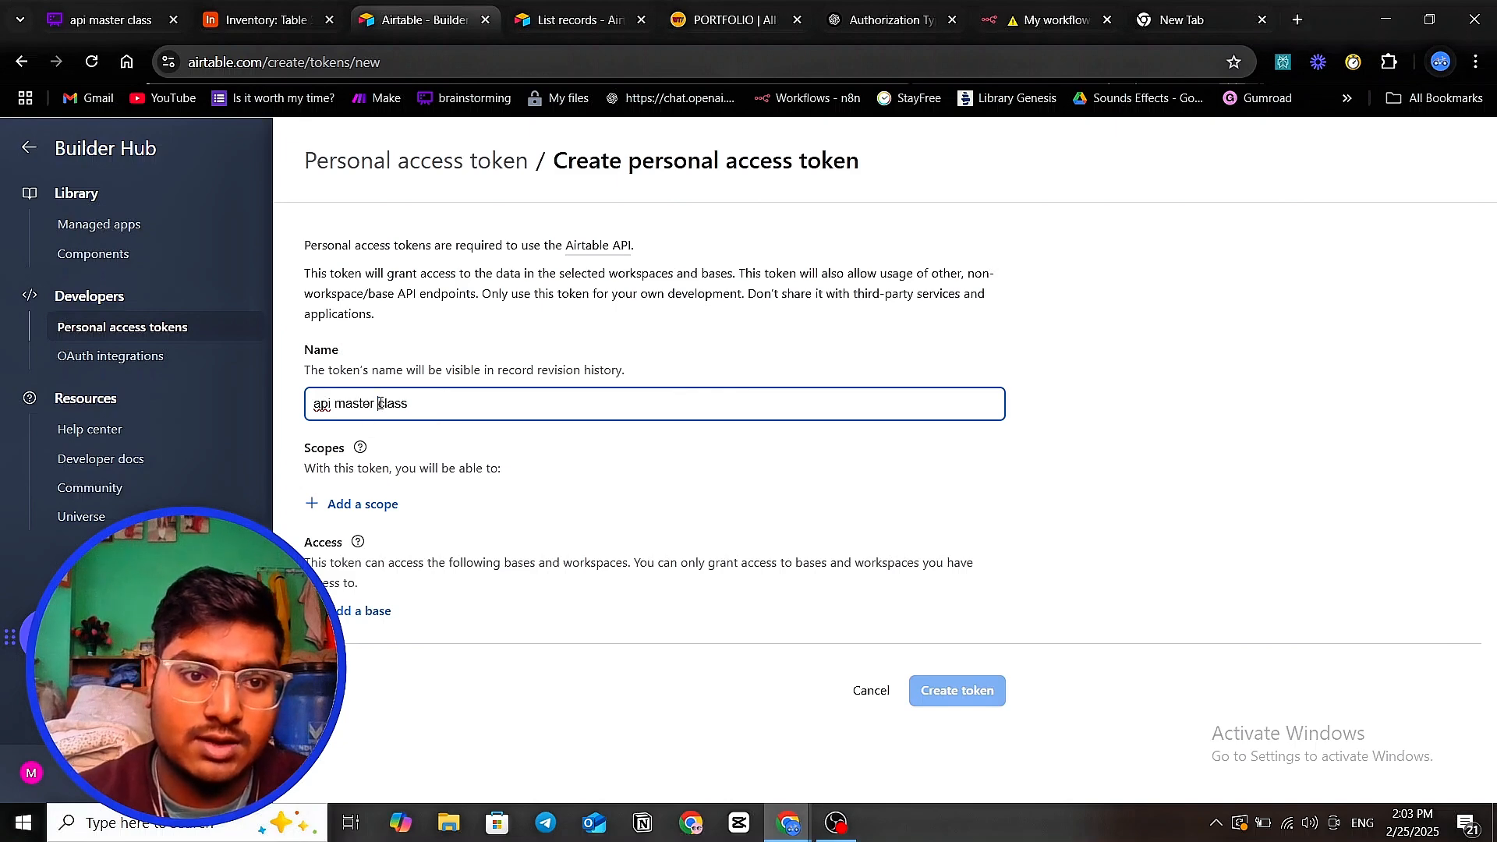
key("BackSpace")
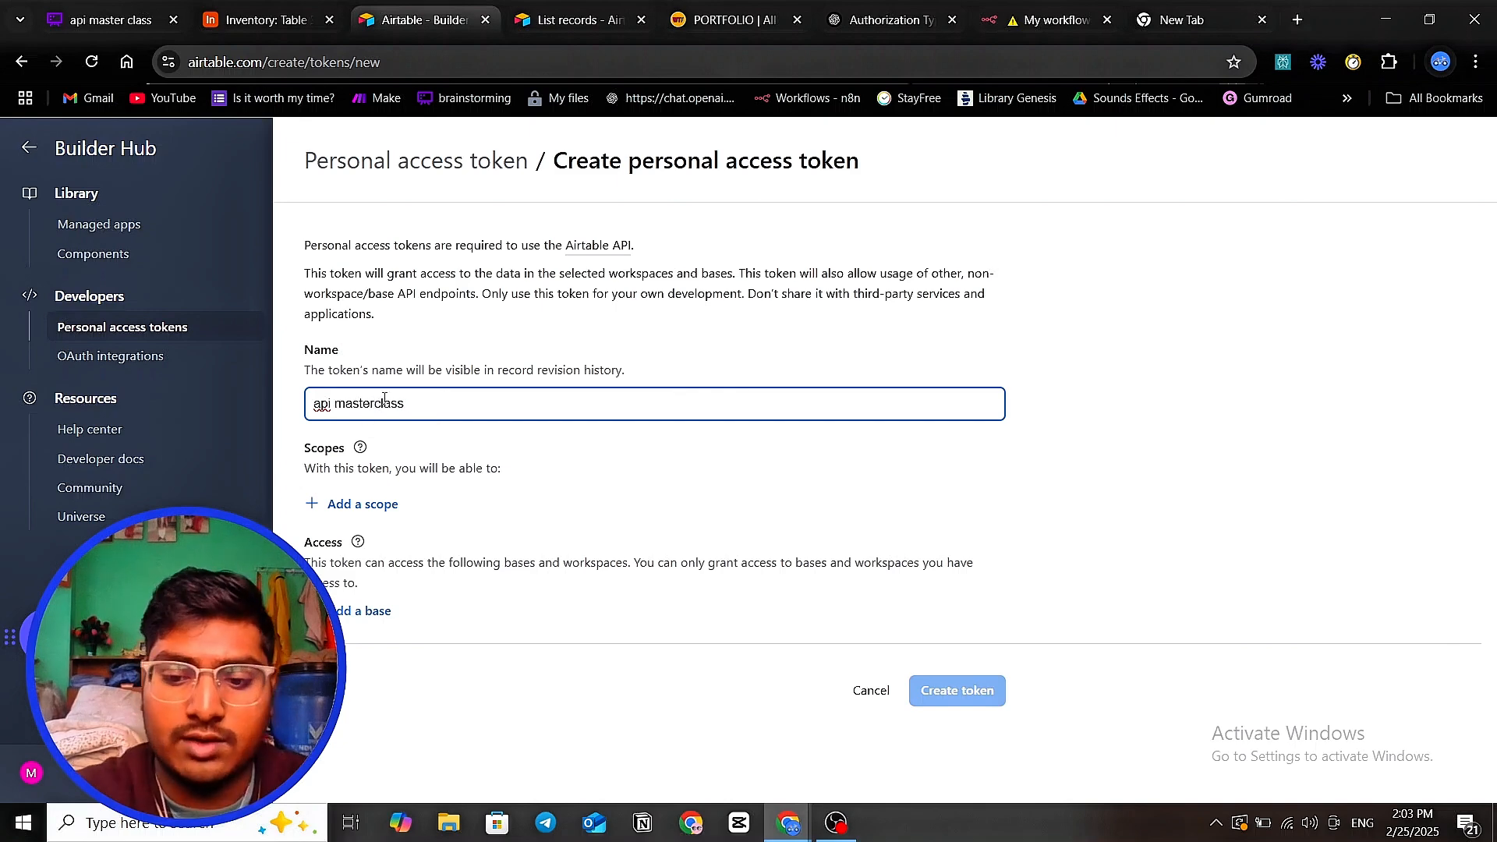
left_click(336, 403)
key("BackSpace")
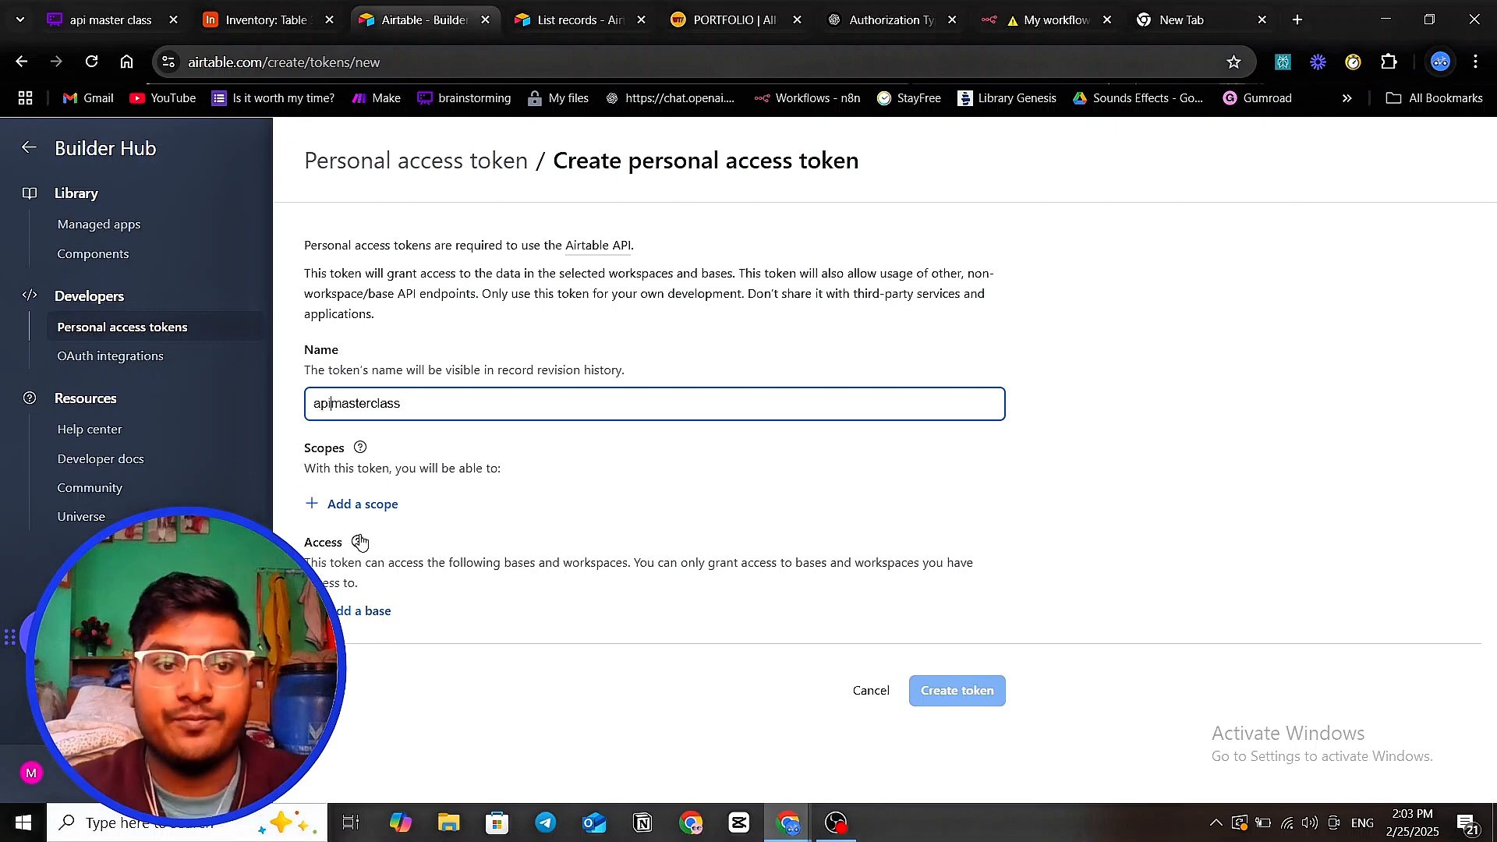
left_click(377, 505)
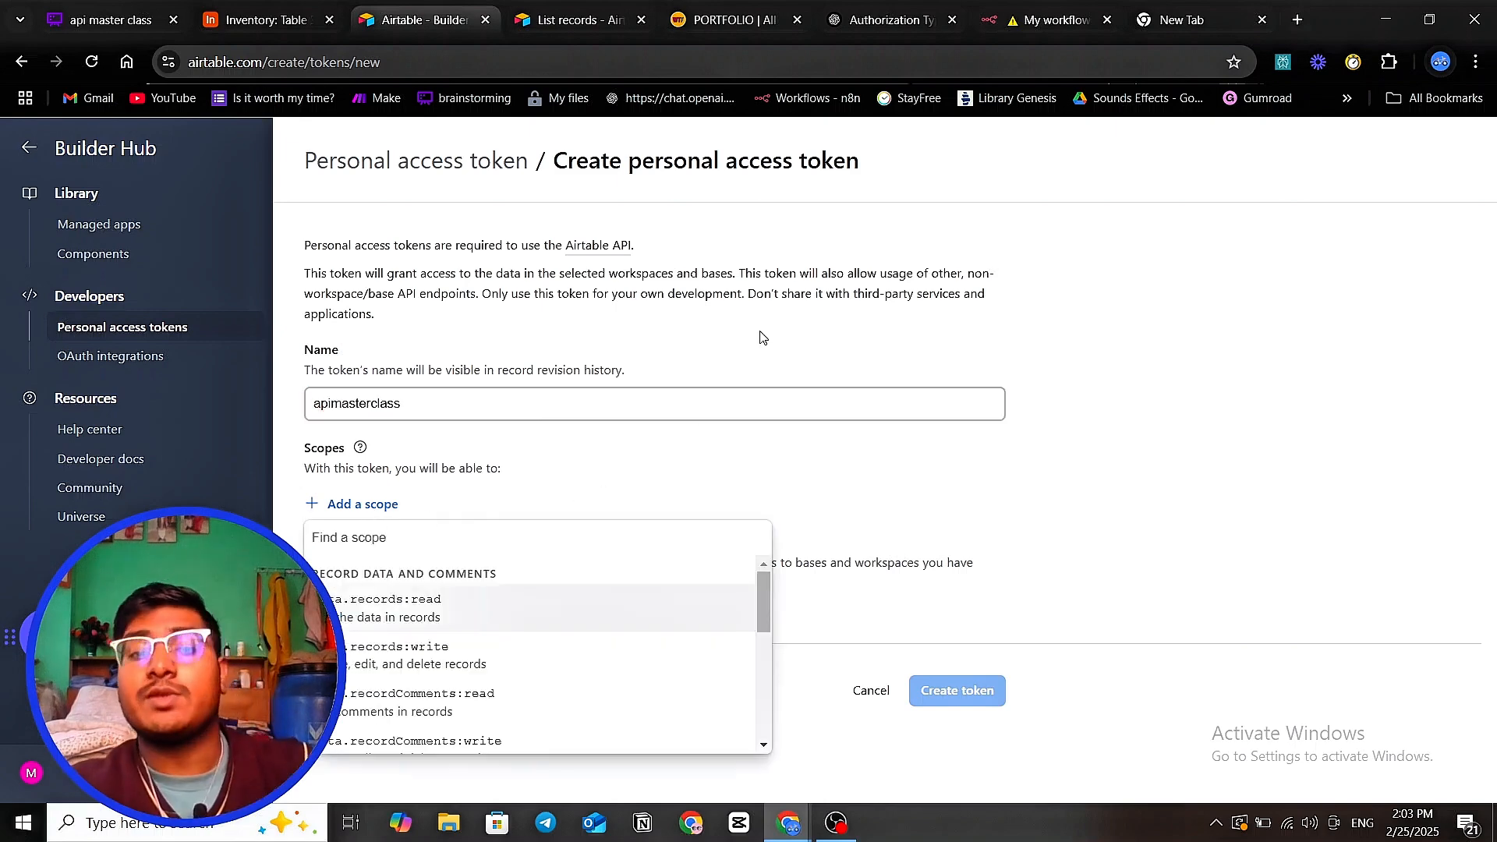
- Grant the token the data.records:read and data.records:write scopes
left_click(458, 615)
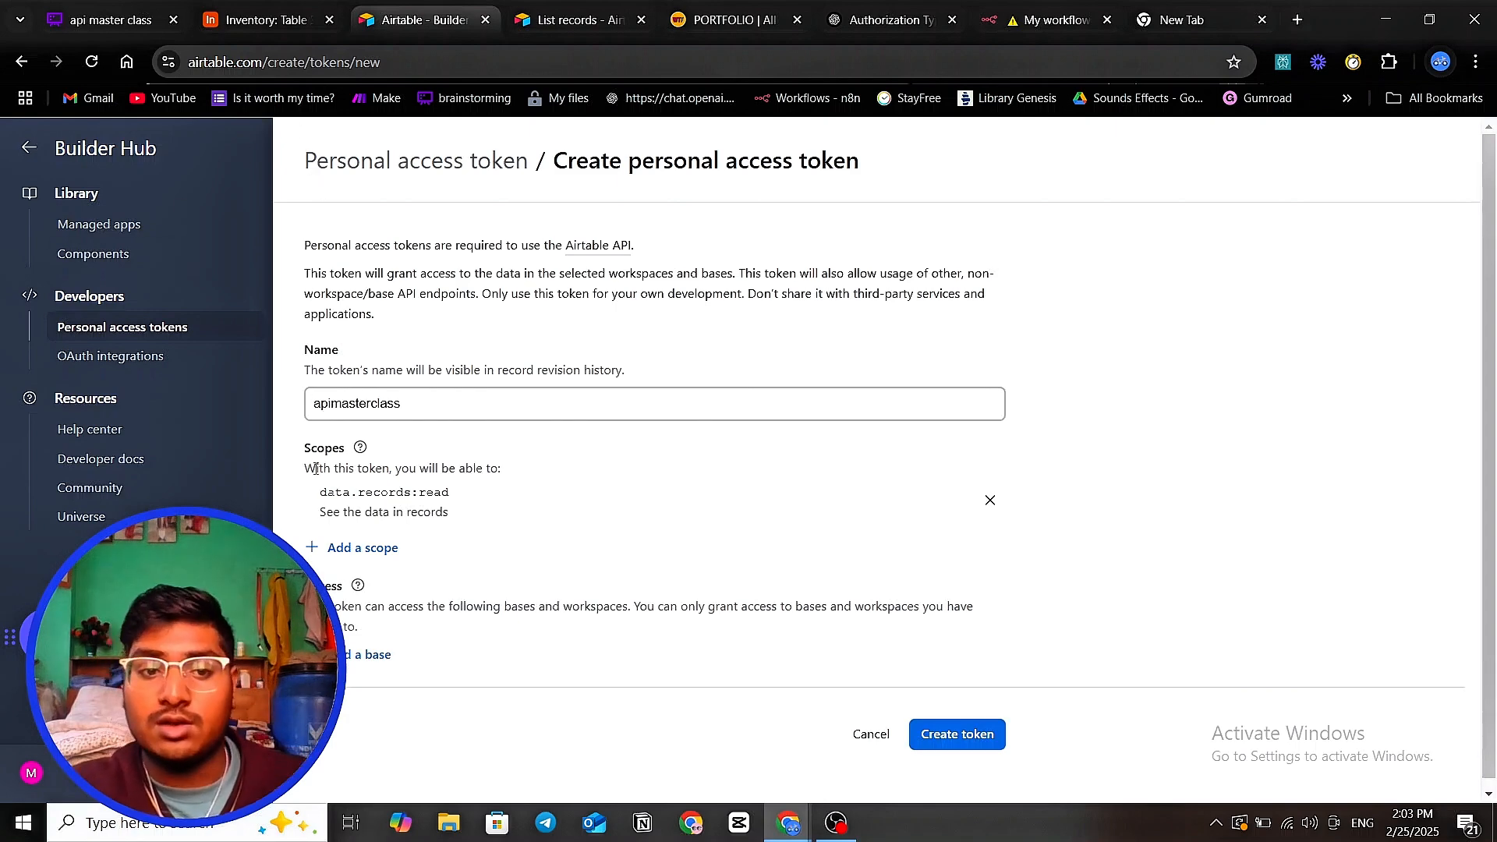
left_click(358, 549)
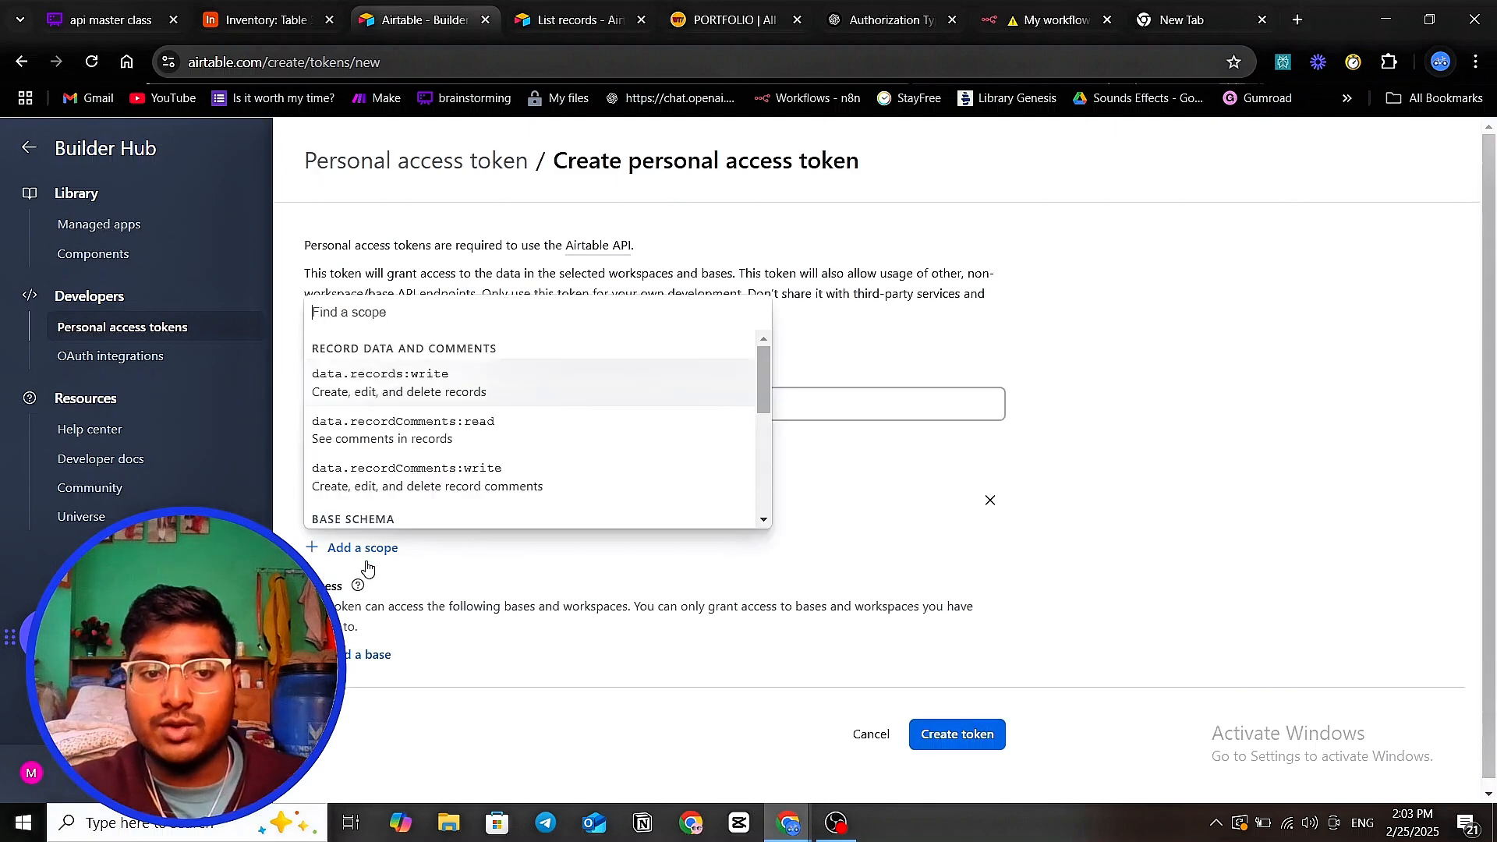
left_click(419, 390)
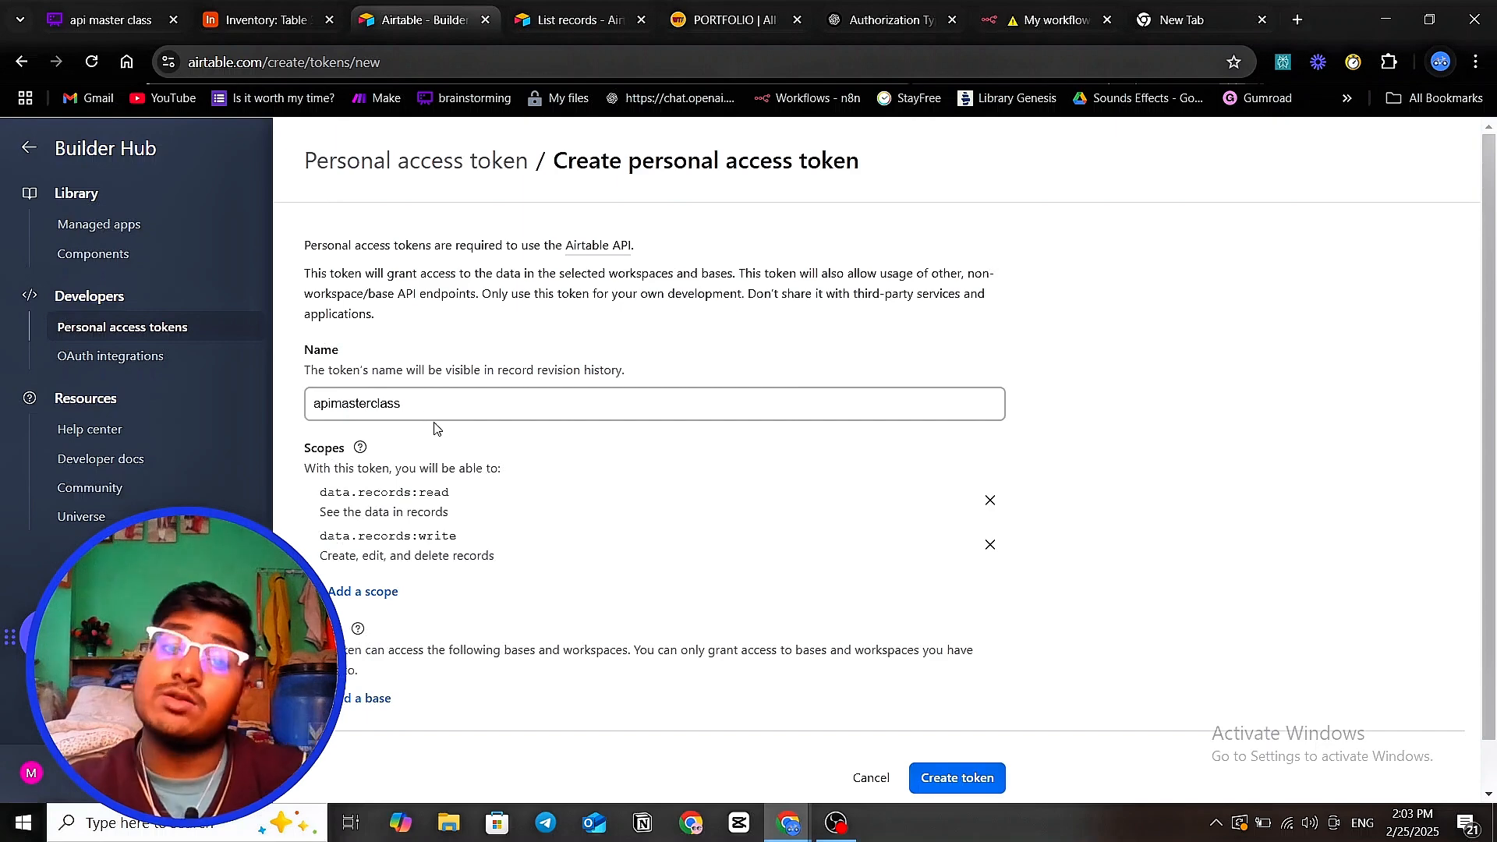
- Add the data.recordComments:read and data.recordComments:write scopes
left_click(386, 593)
scroll(519, 492, "down", 5)
scroll(519, 494, "up", 3)
scroll(518, 494, "down", 3)
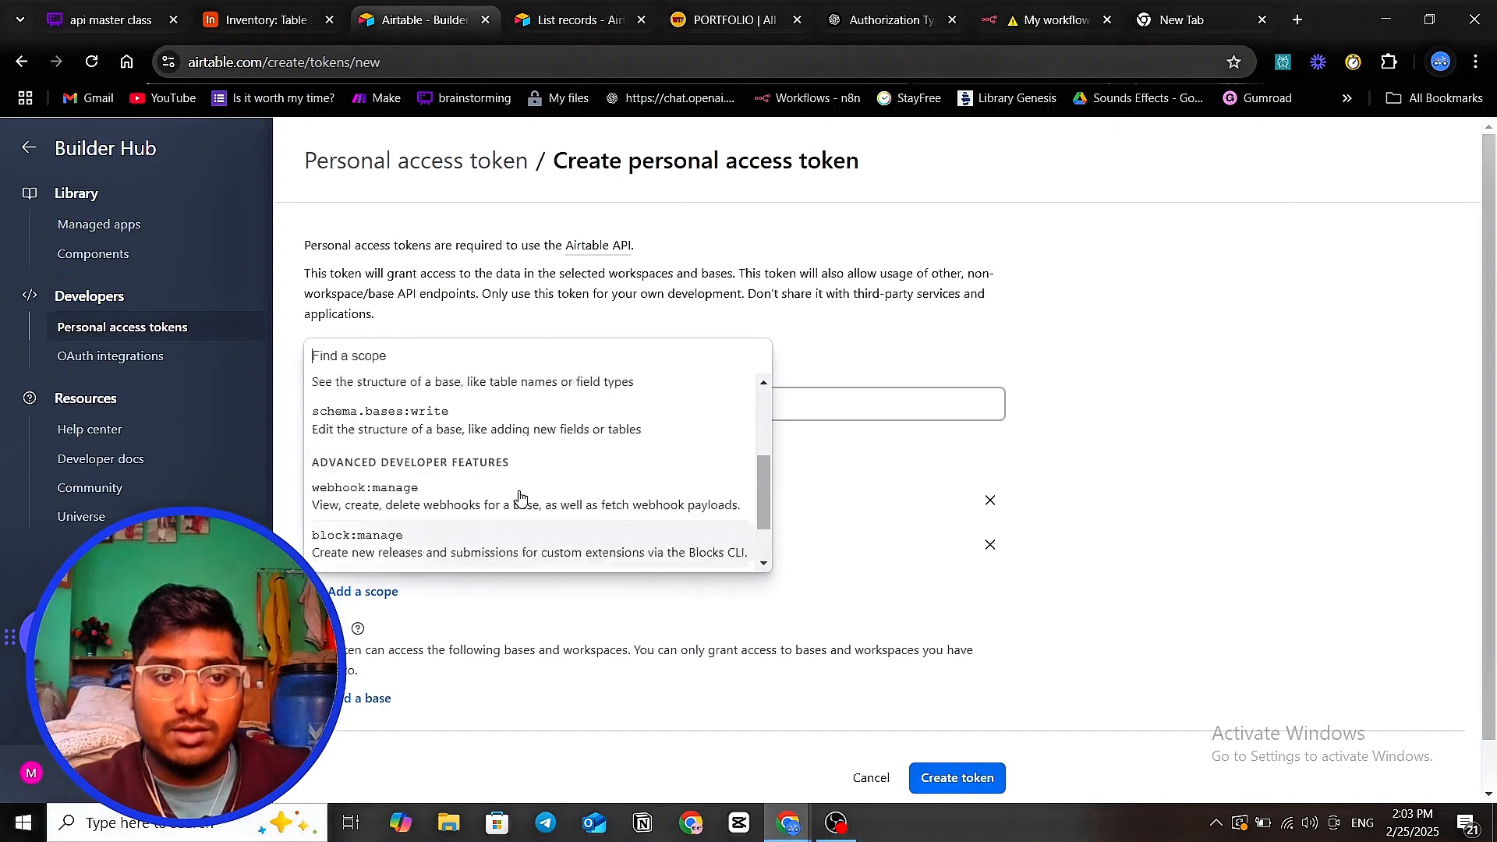
scroll(520, 499, "up", 5)
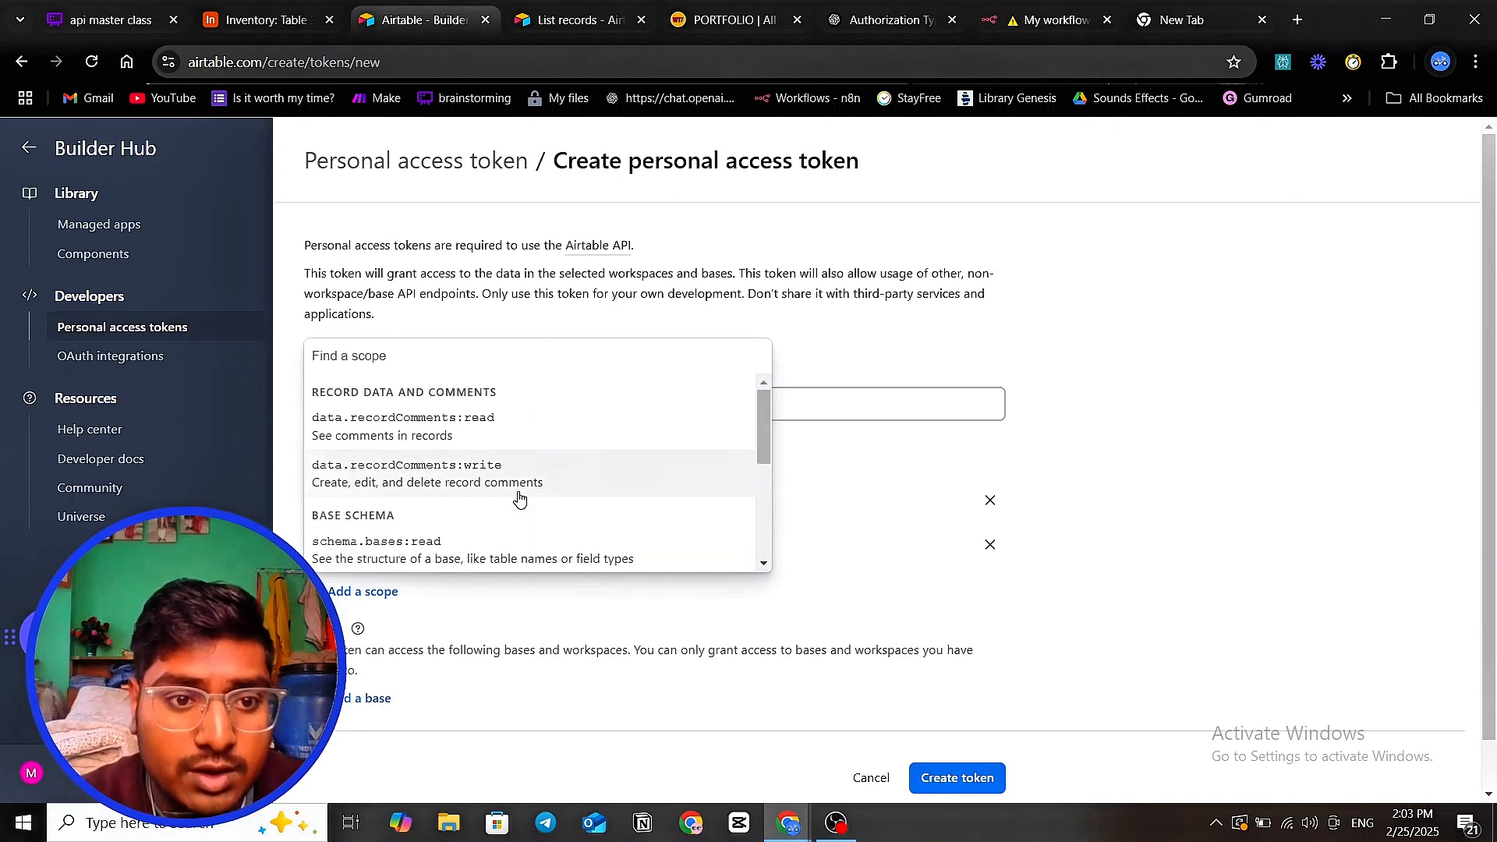
left_click(471, 420)
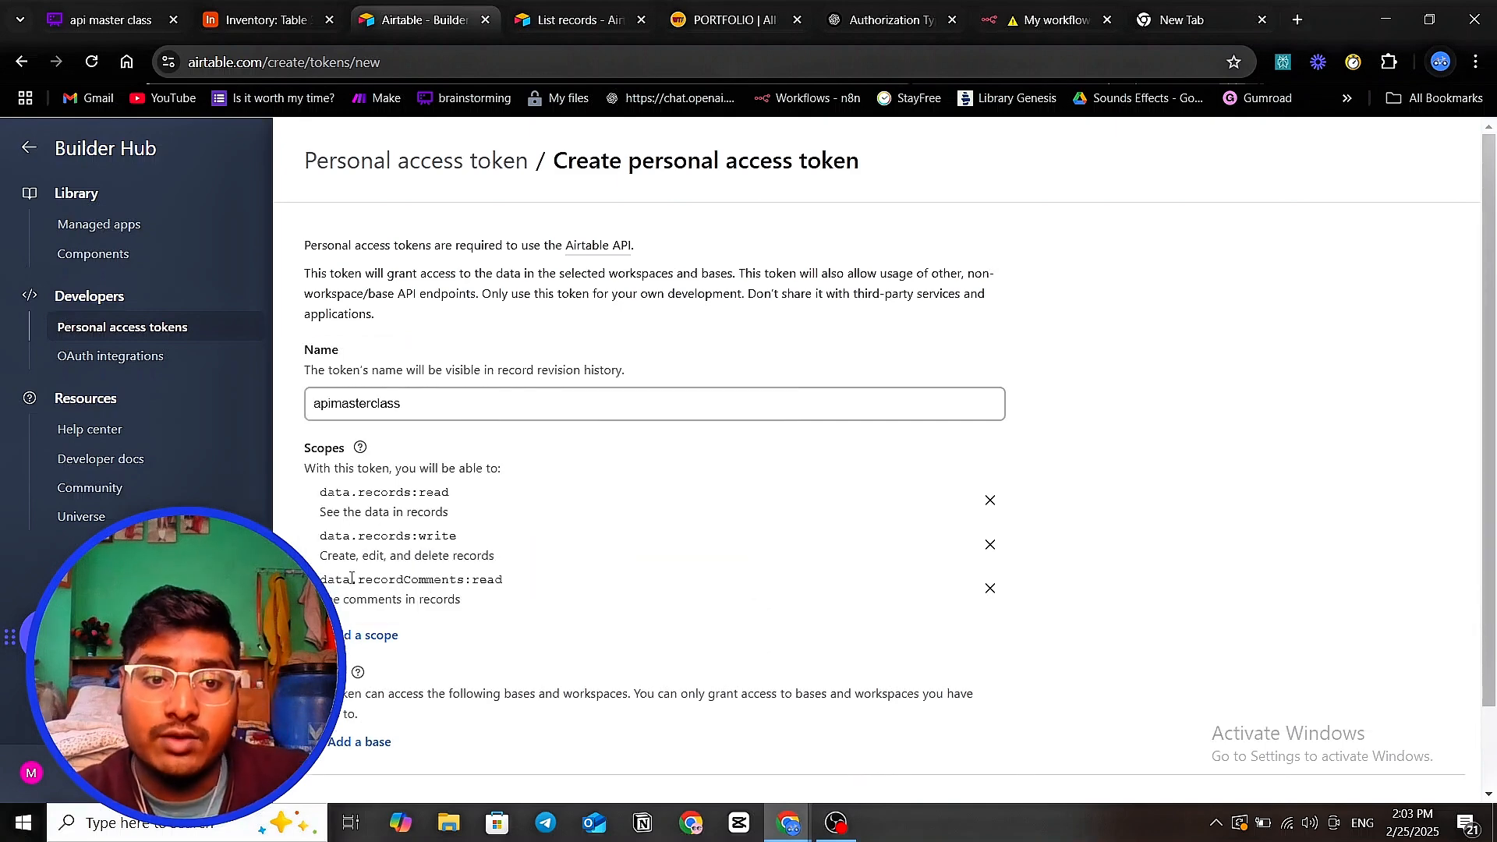
left_click(366, 635)
scroll(436, 519, "down", 2)
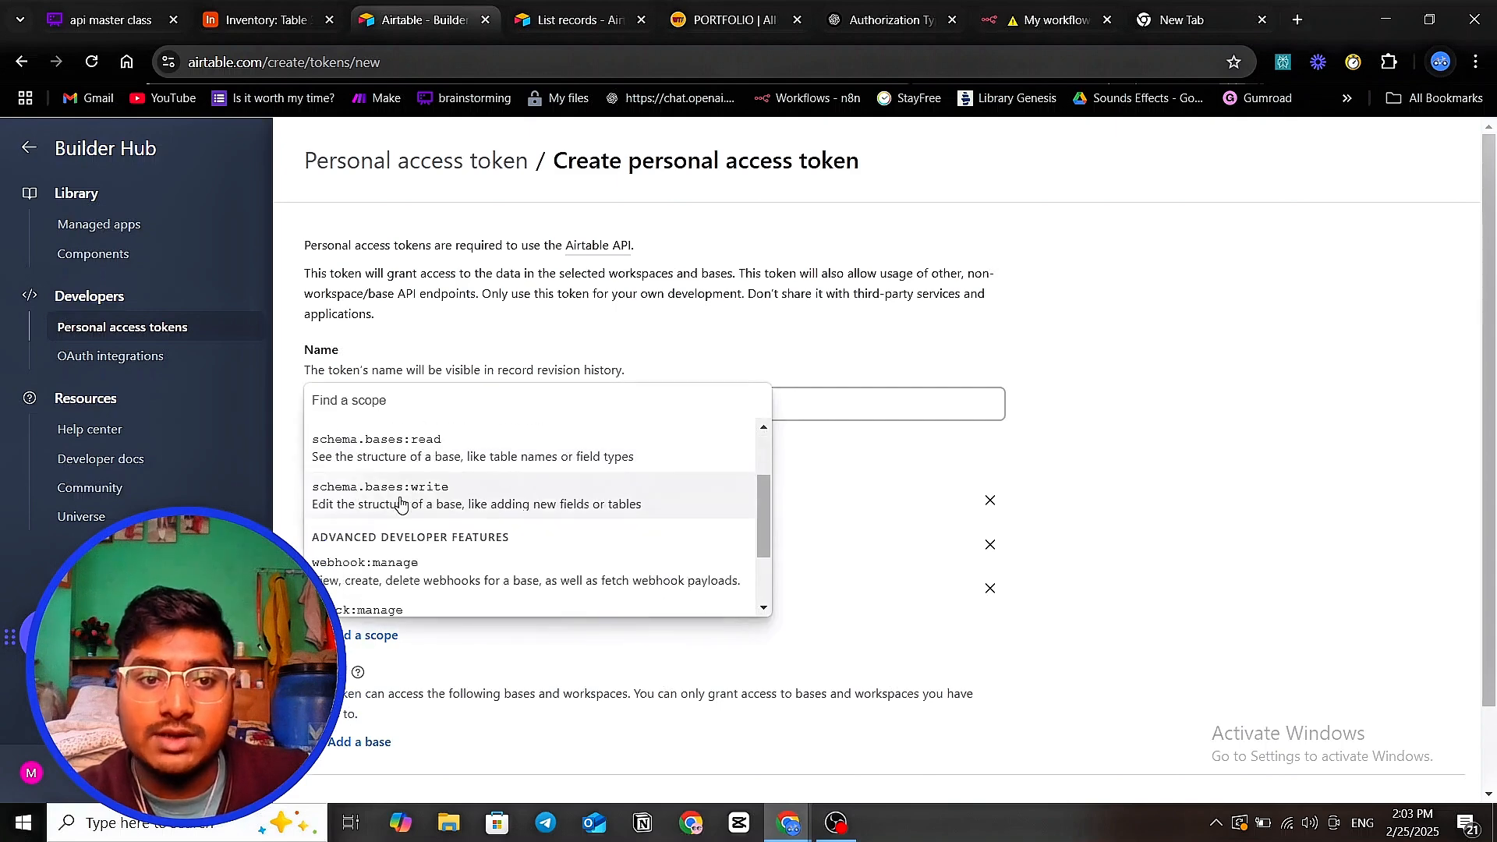
scroll(401, 501, "up", 3)
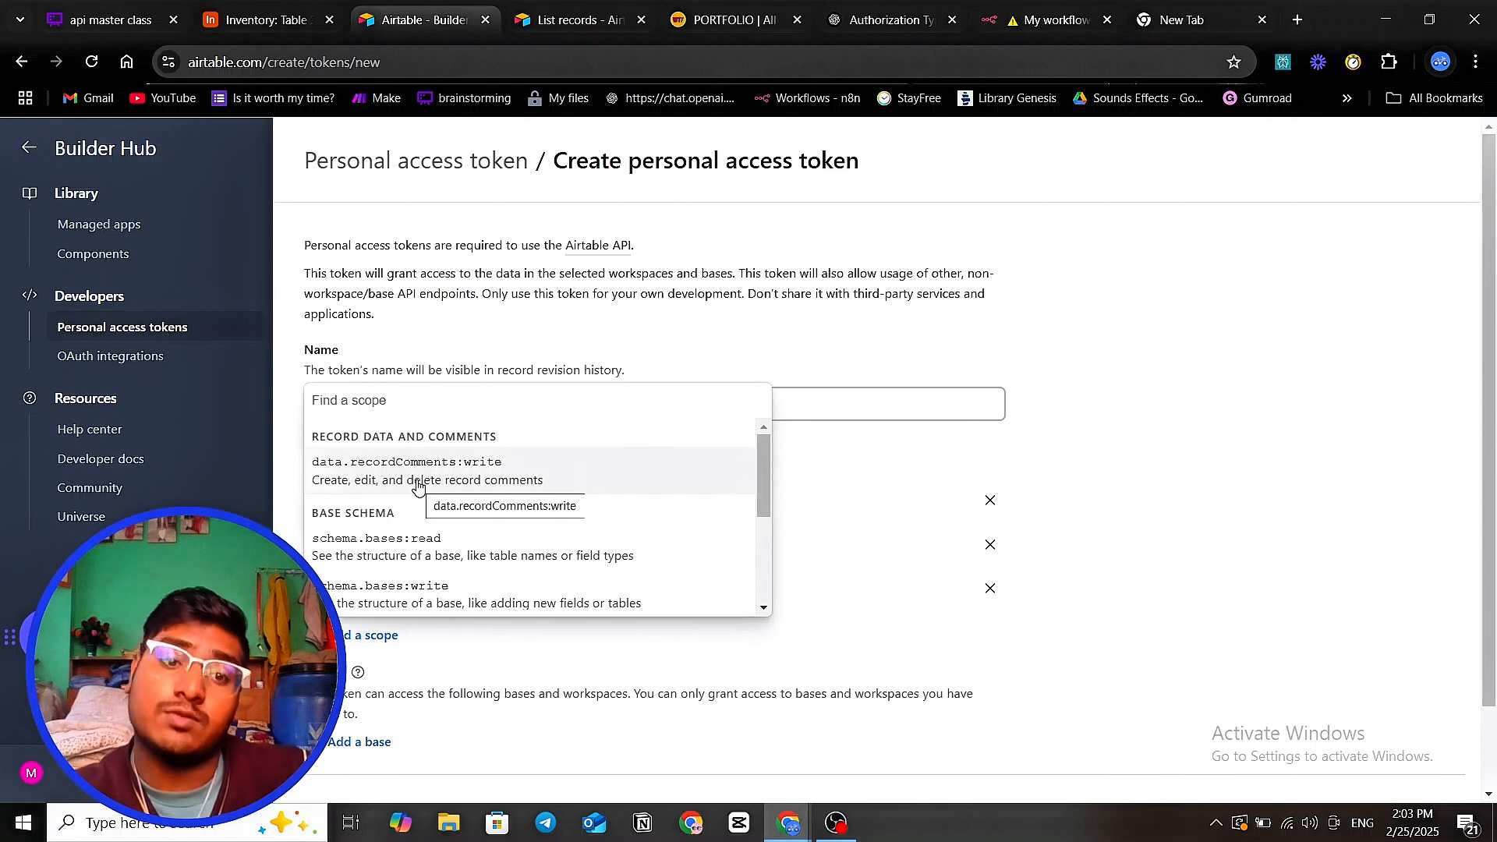
left_click(419, 483)
scroll(601, 535, "down", 1)
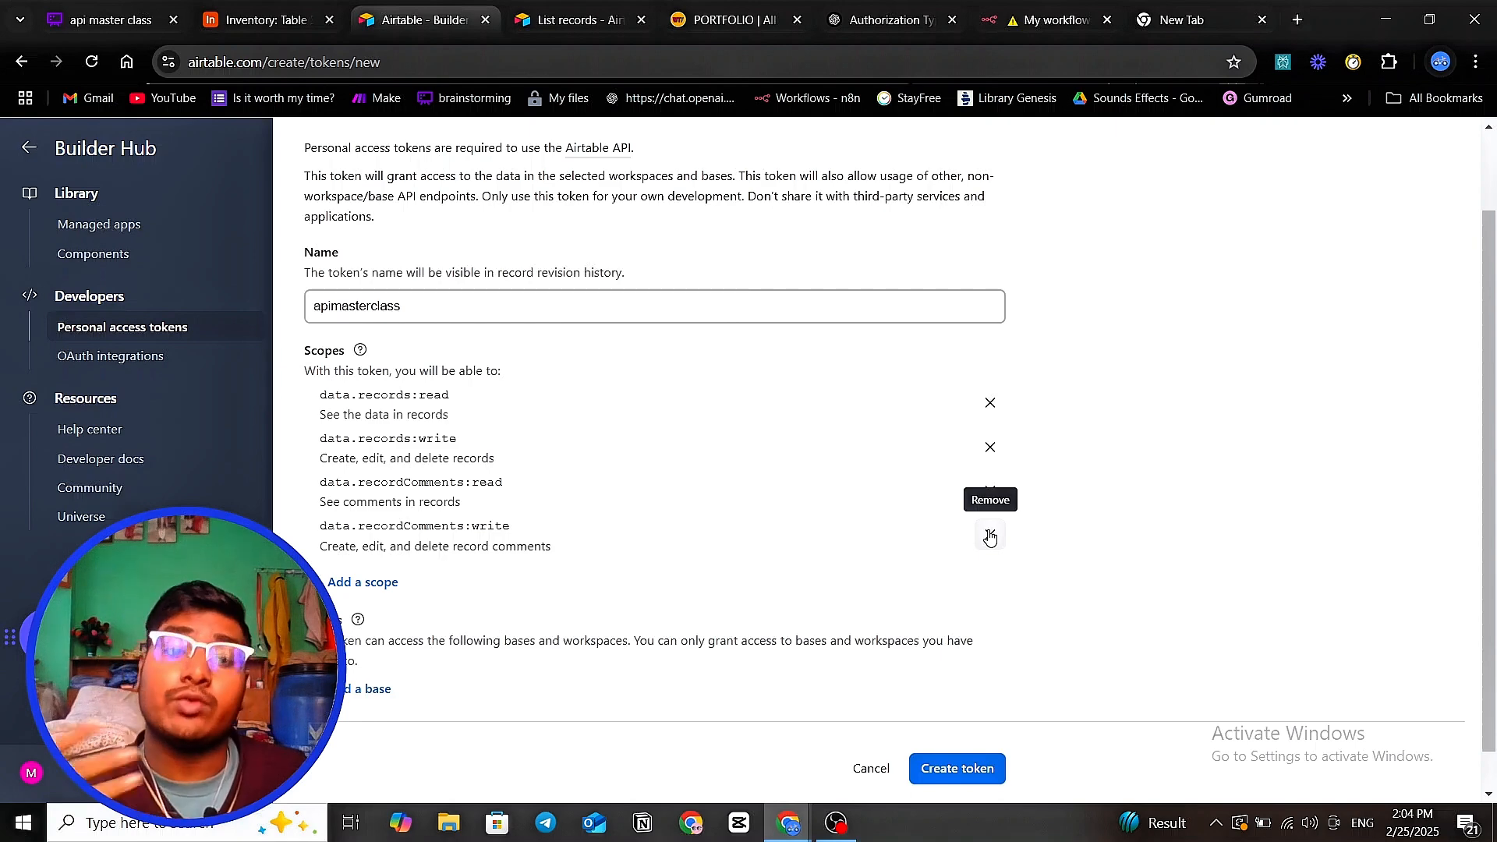
scroll(581, 554, "down", 1)
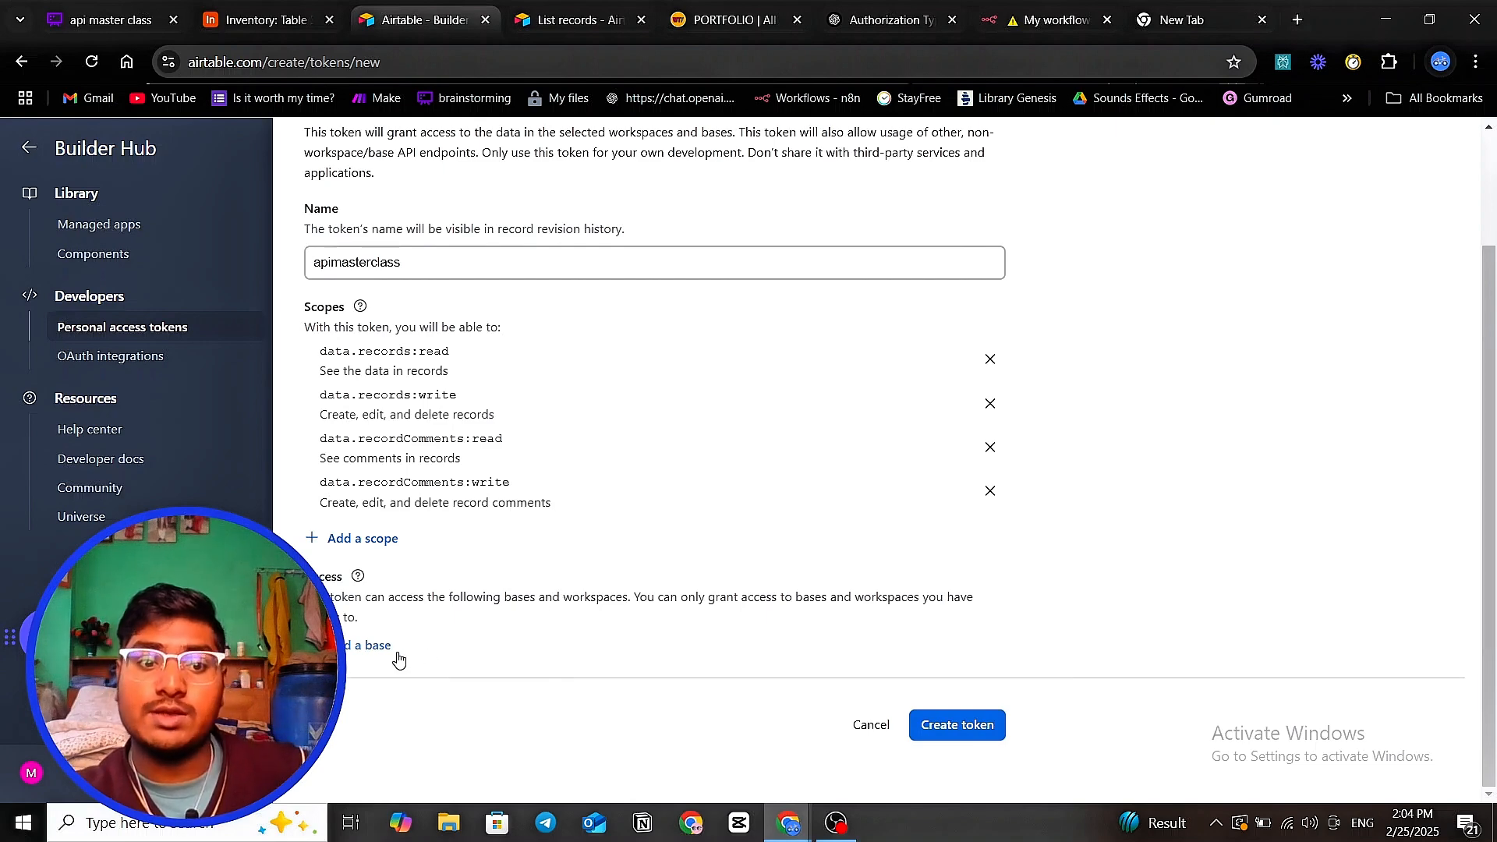
- Give the token access to the Inventory base
left_click(371, 655)
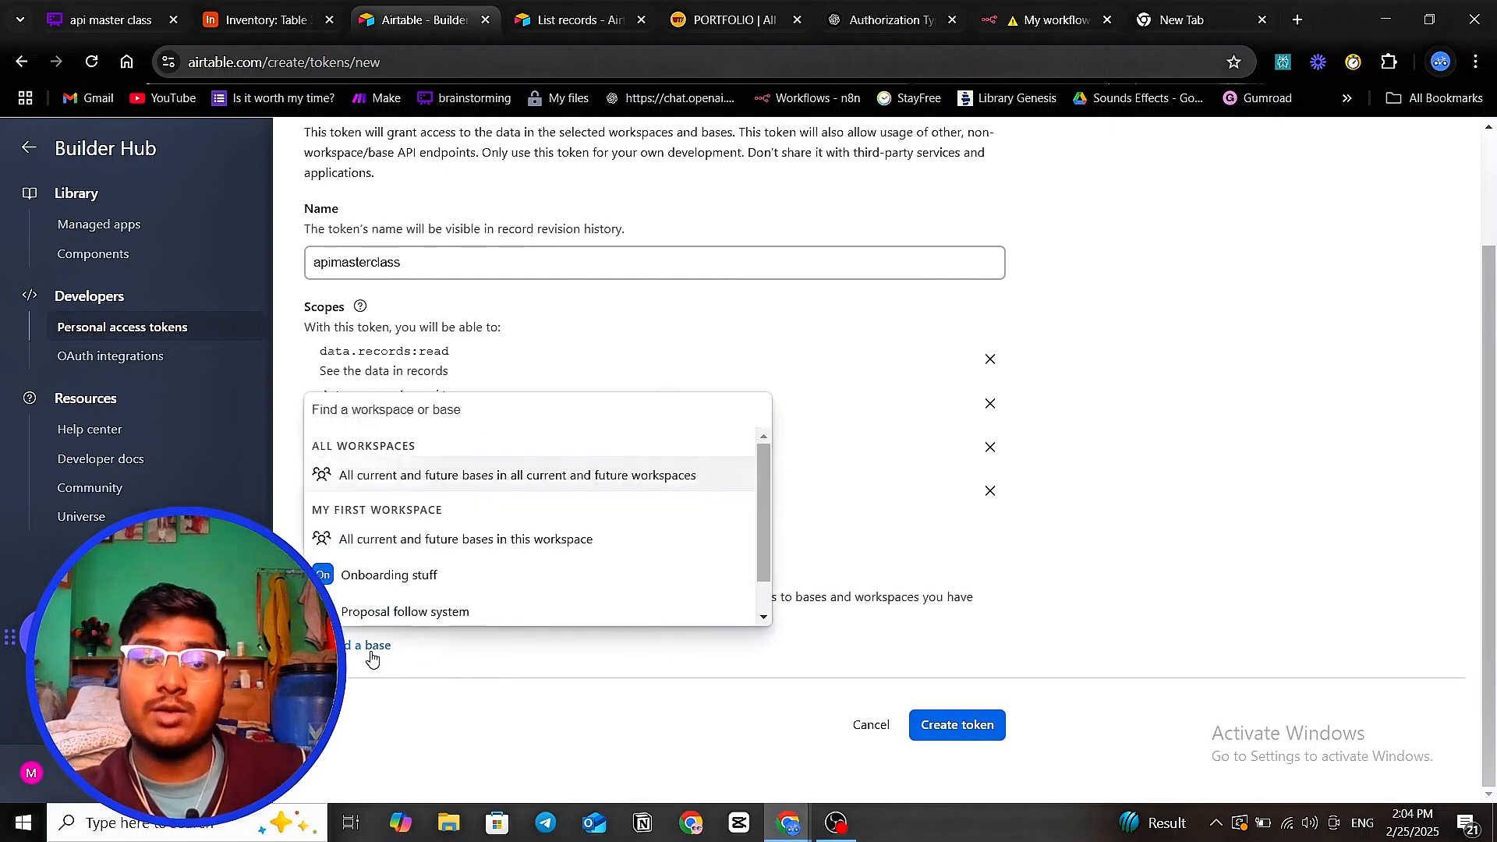
scroll(454, 522, "down", 1)
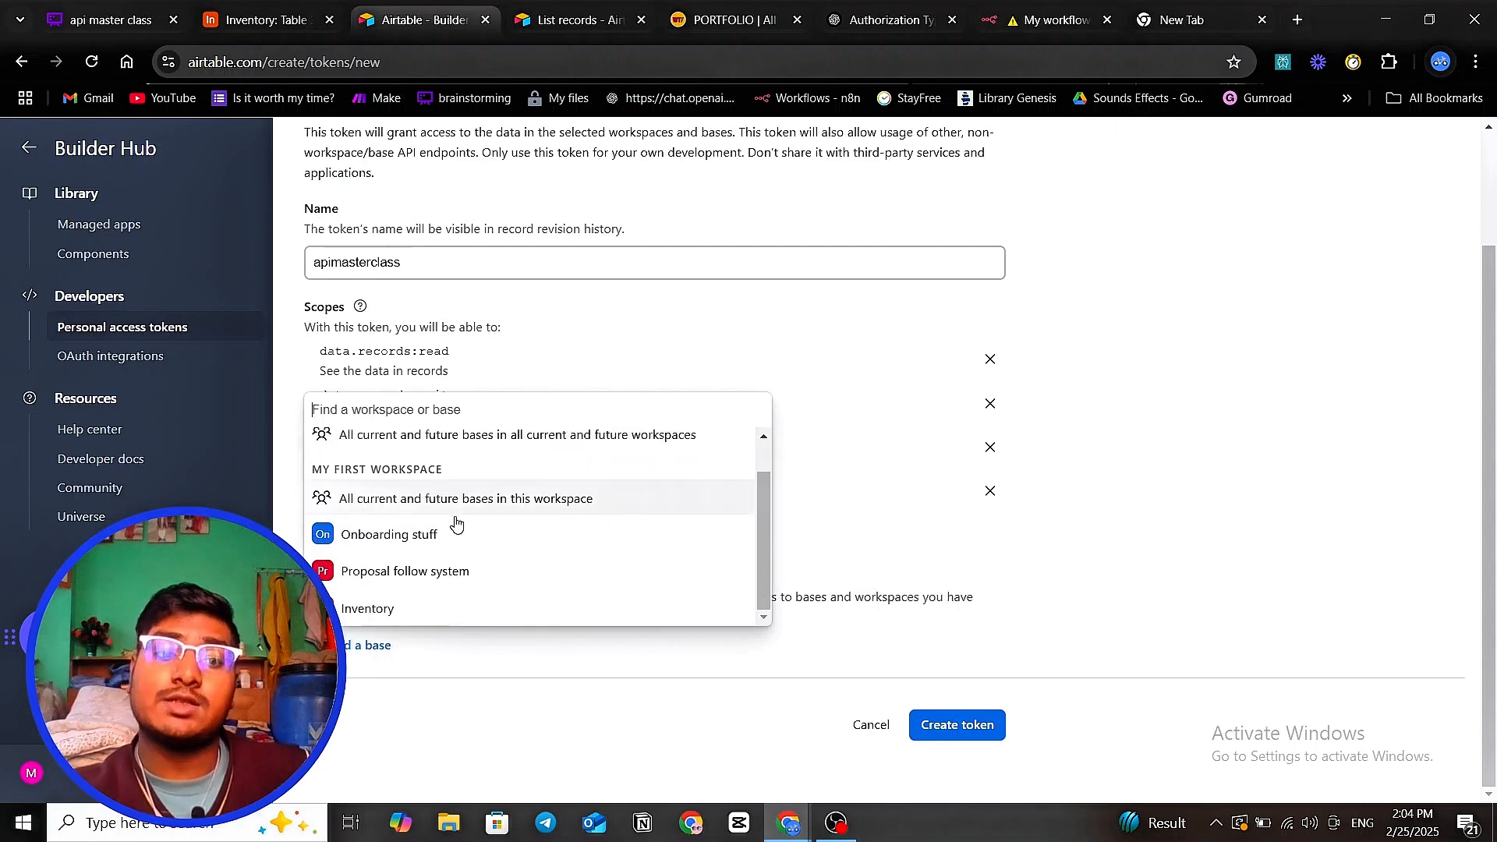
scroll(454, 538, "up", 1)
scroll(456, 544, "down", 1)
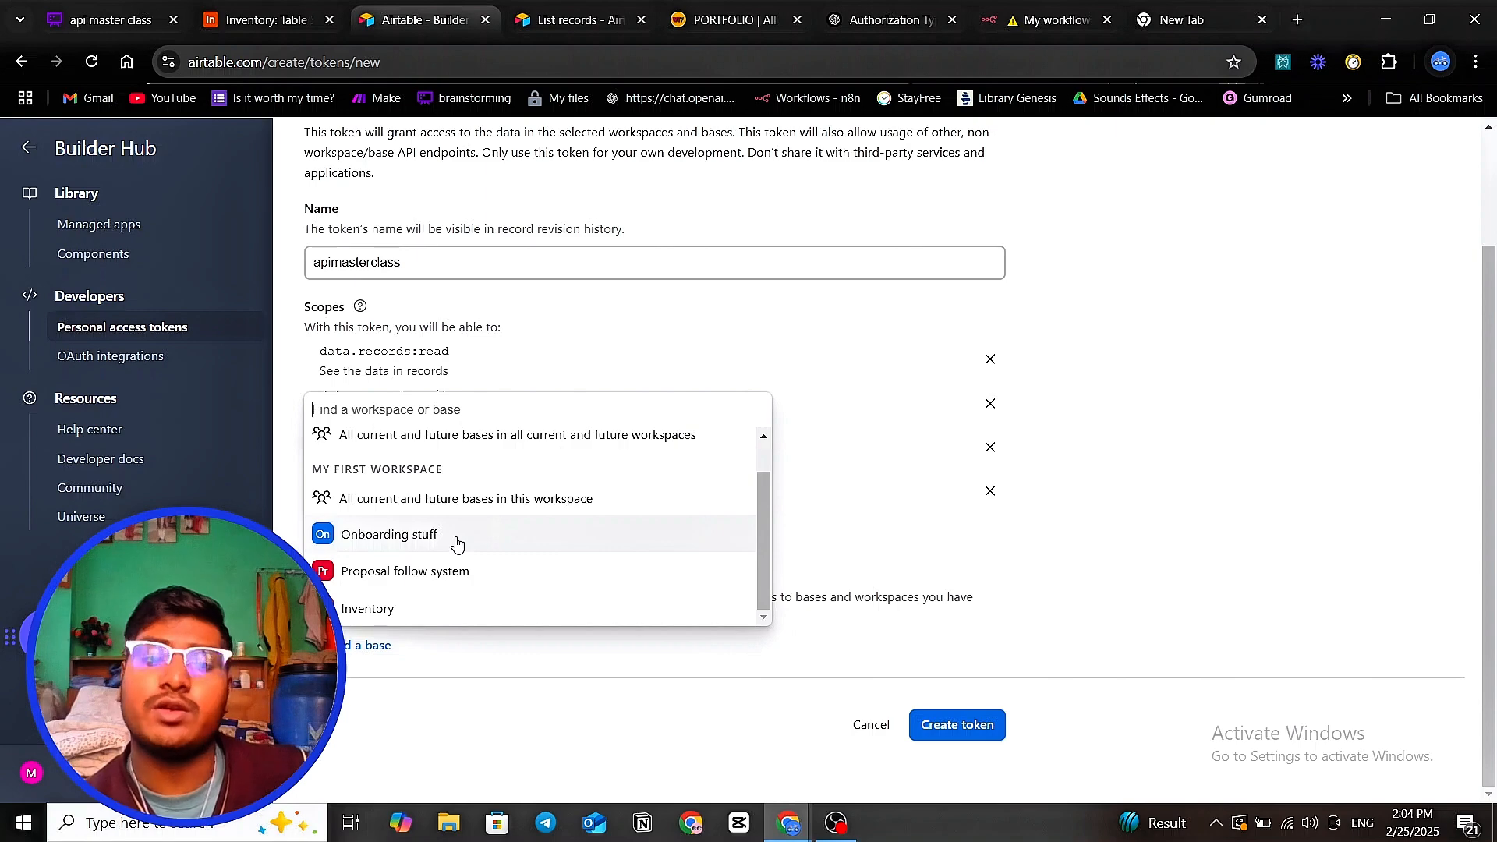
left_click(399, 609)
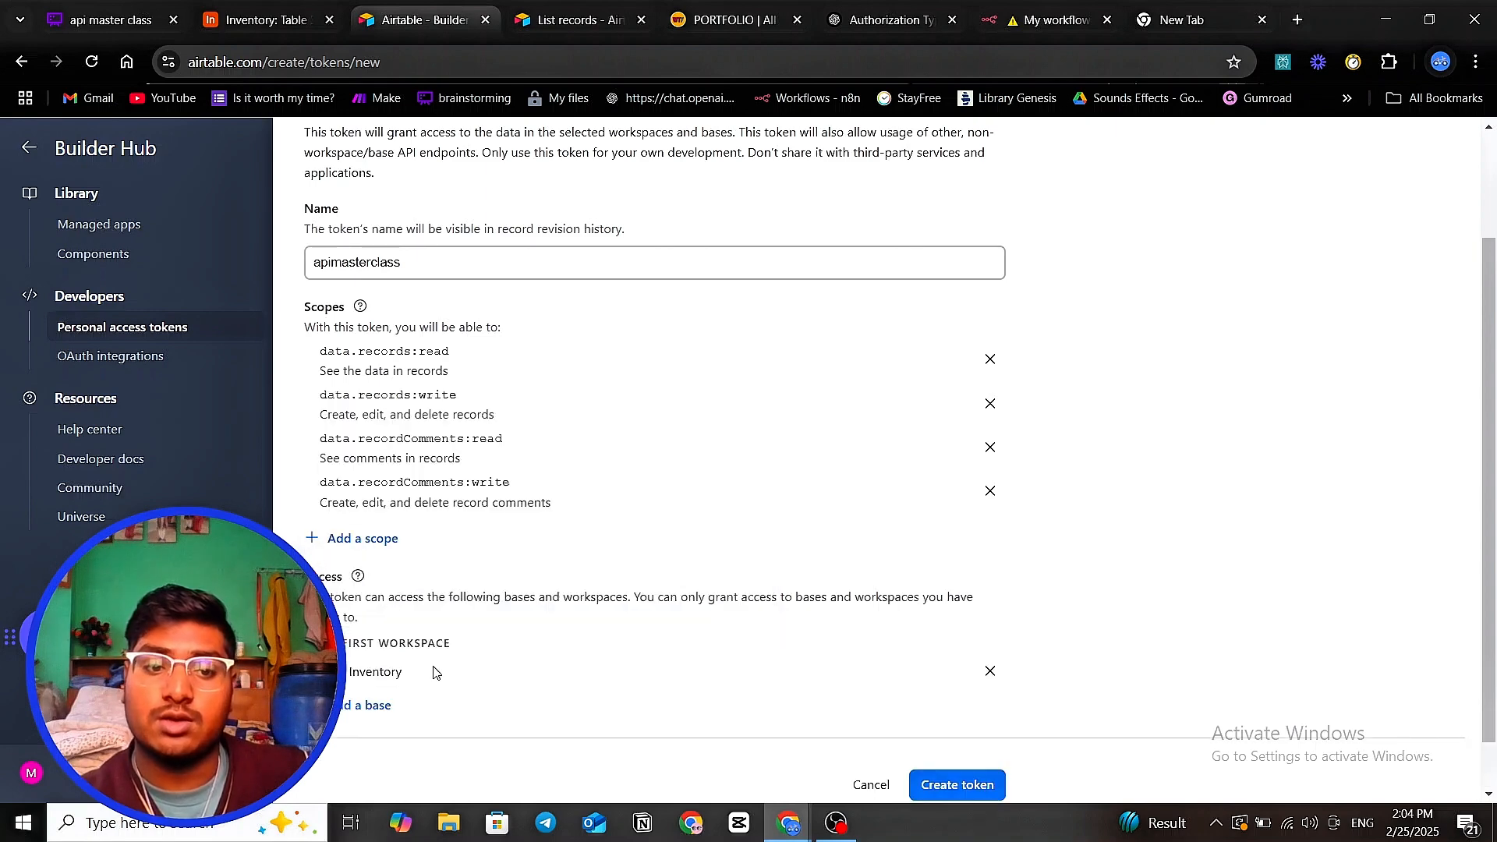
scroll(586, 569, "down", 1)
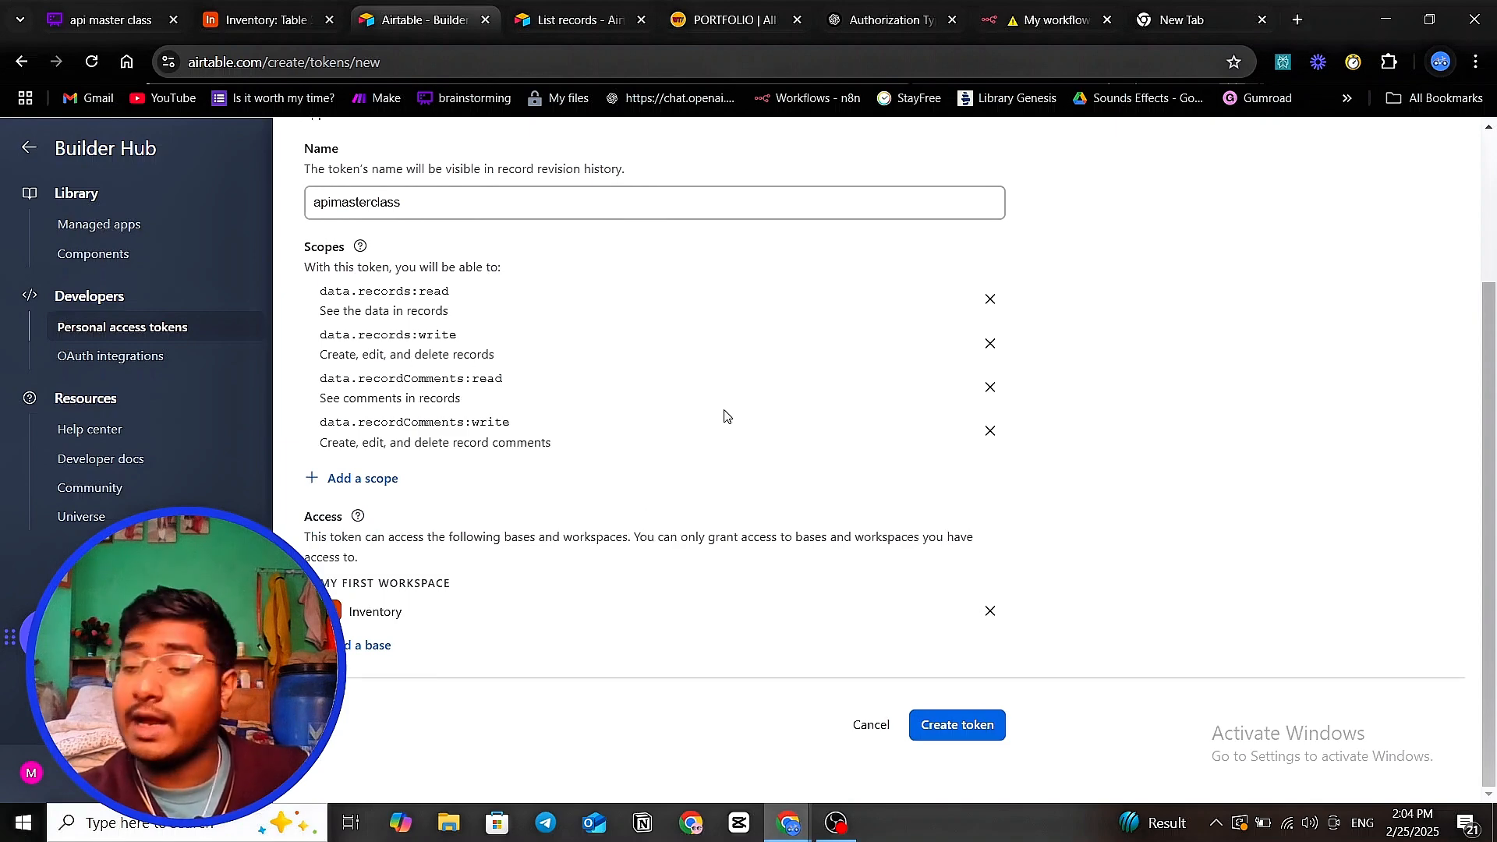
left_click(373, 646)
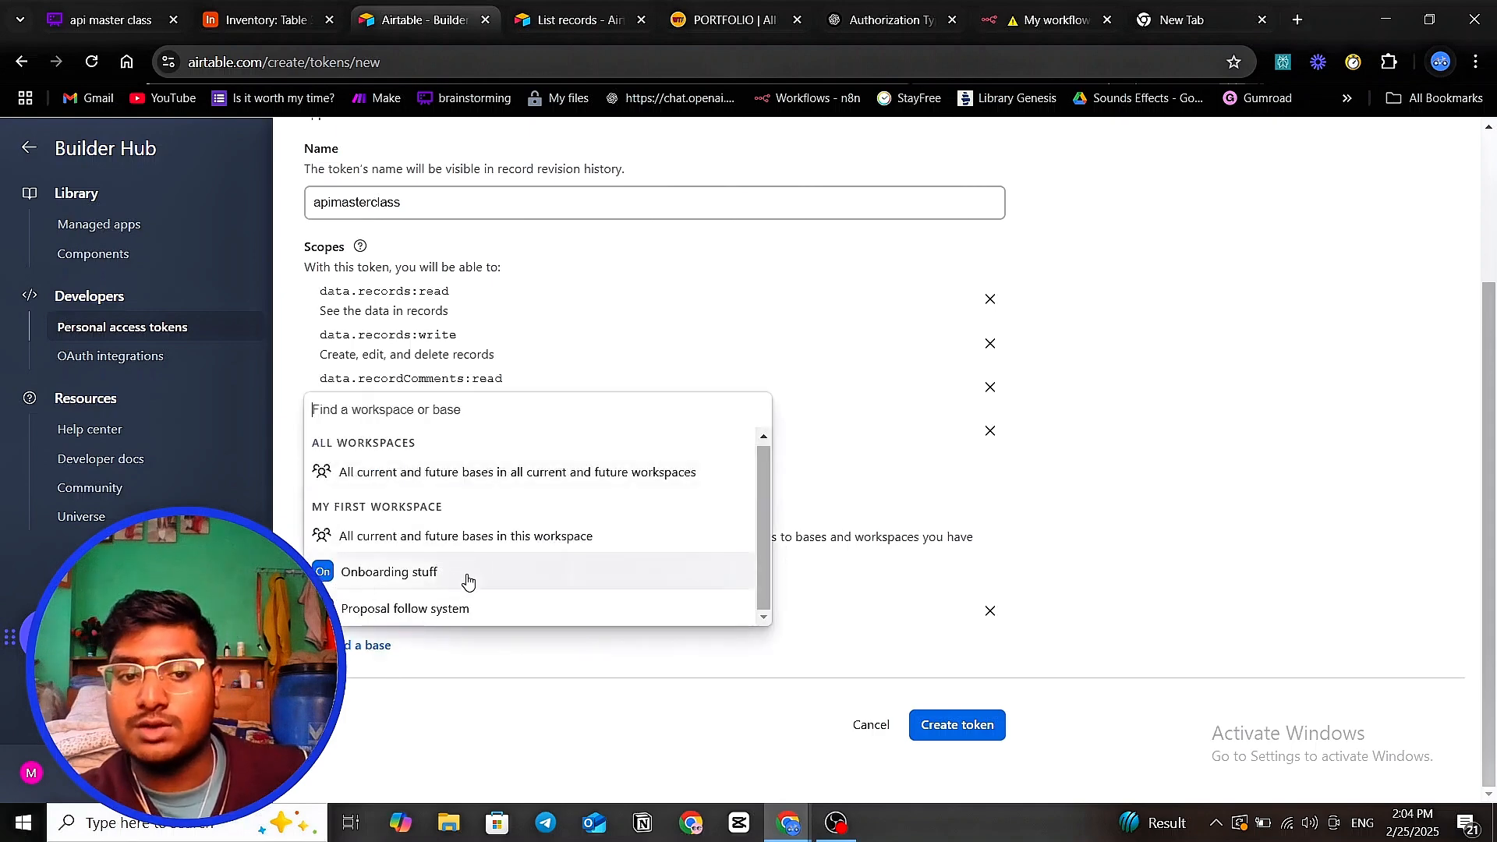
left_click(446, 734)
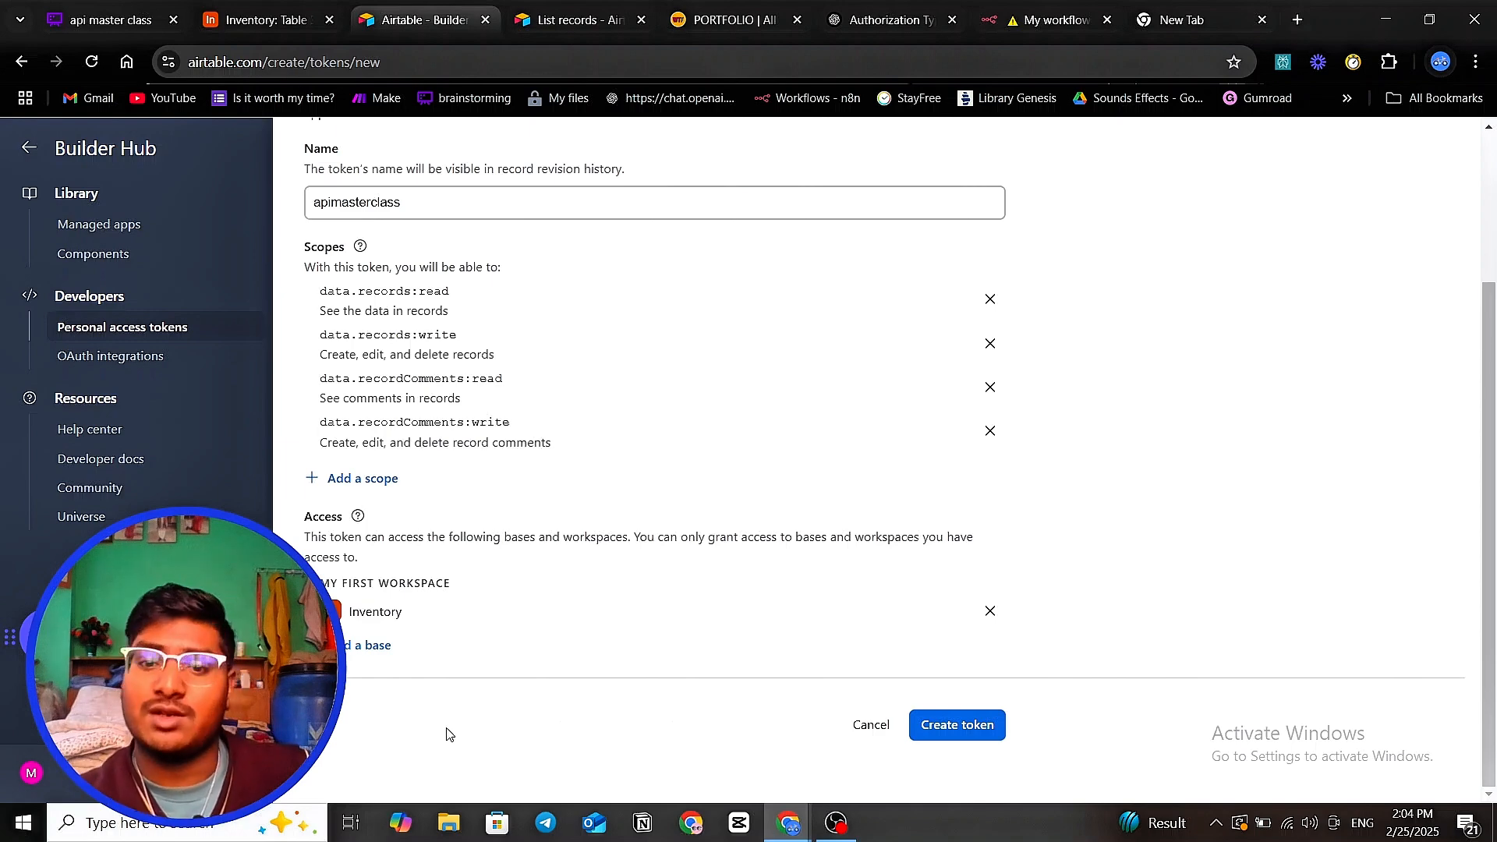
- Create the apimasterclass token, copy it and bring up the n8n workflow
left_click(981, 723)
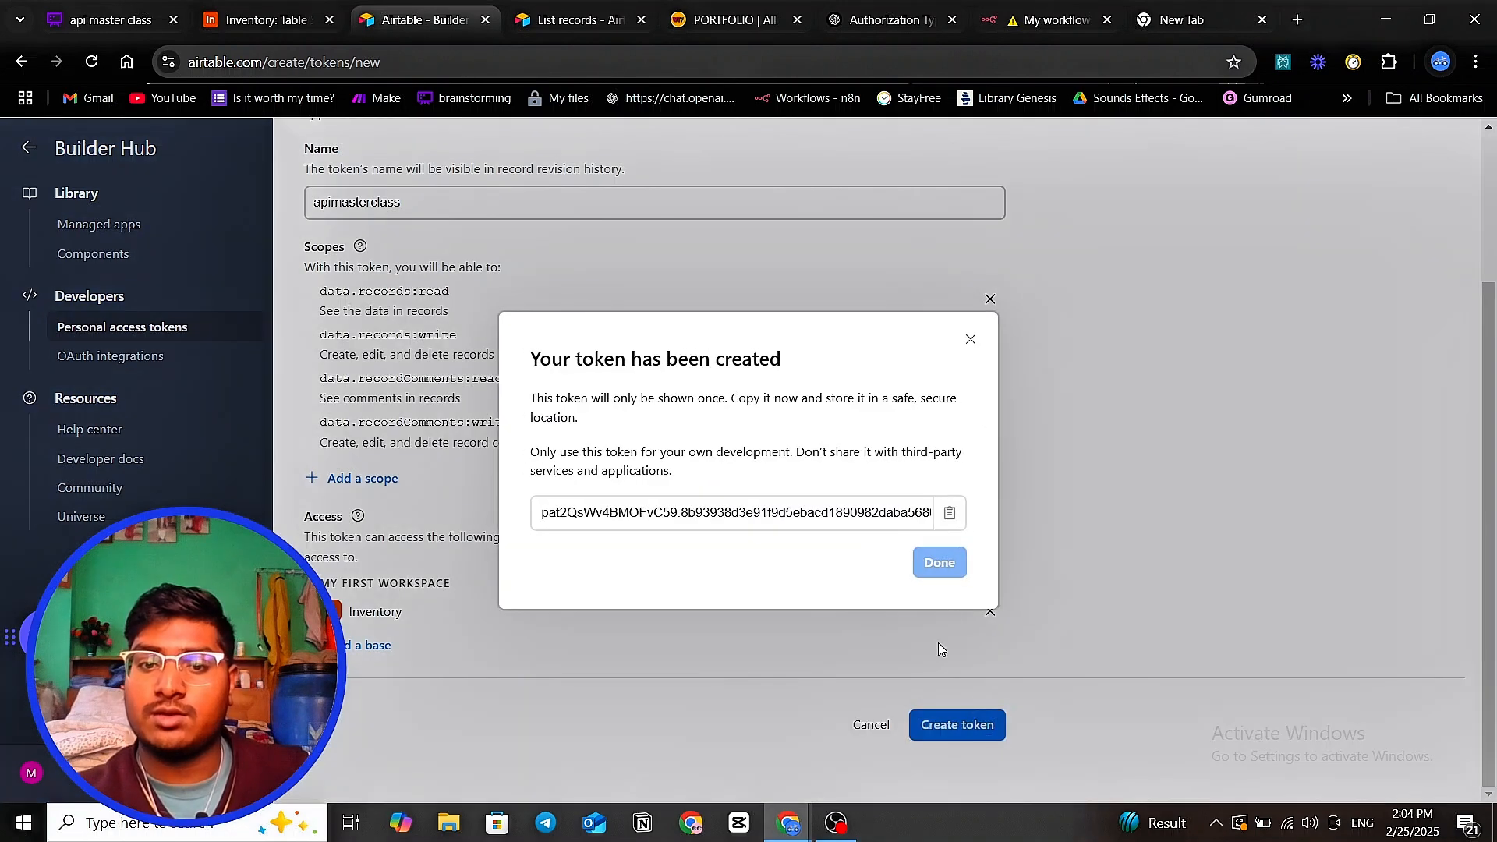
left_click(949, 512)
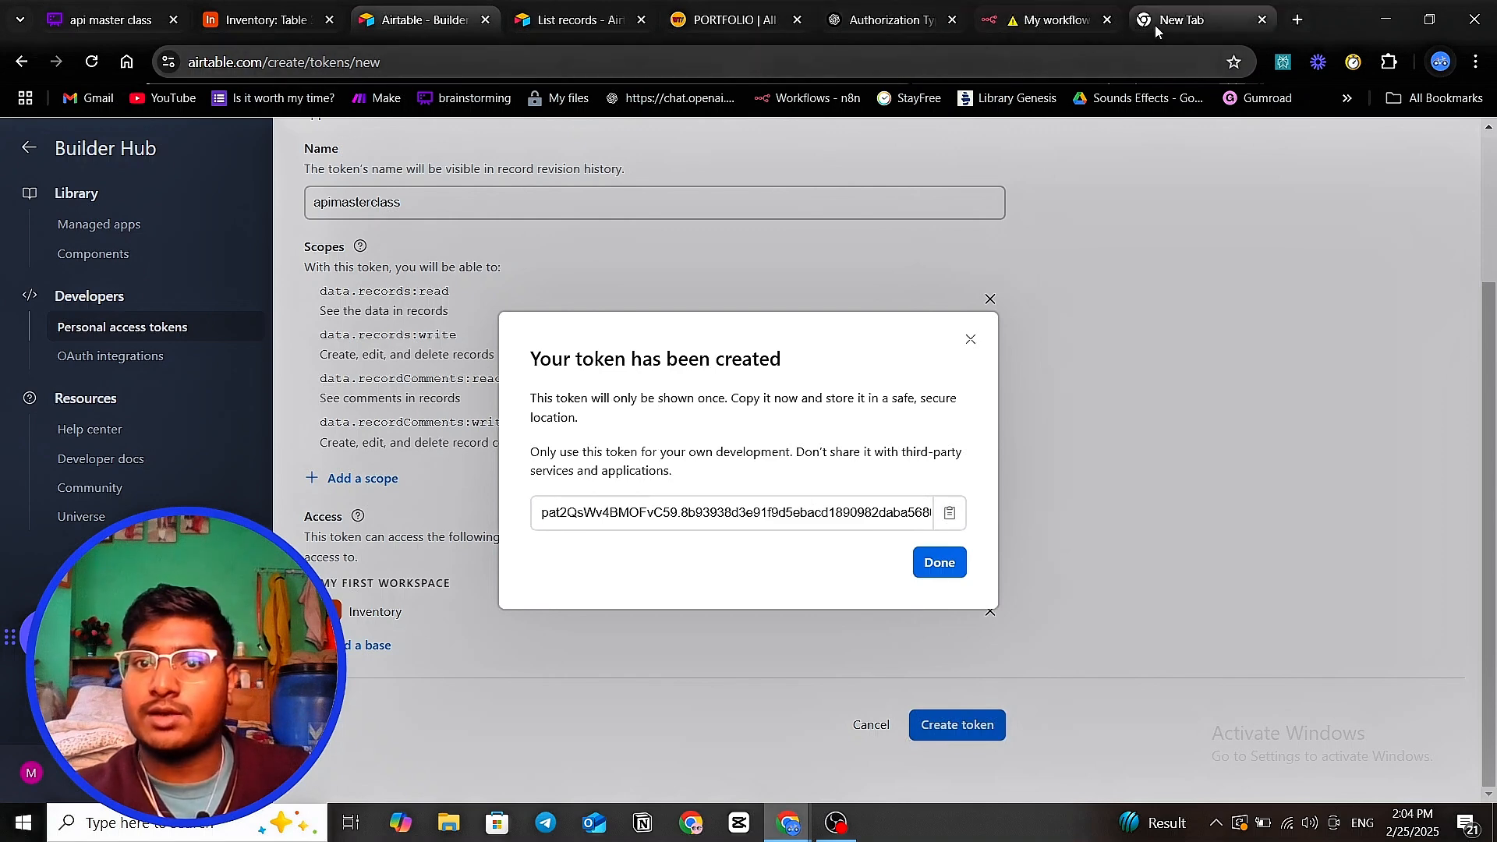
left_click(1044, 22)
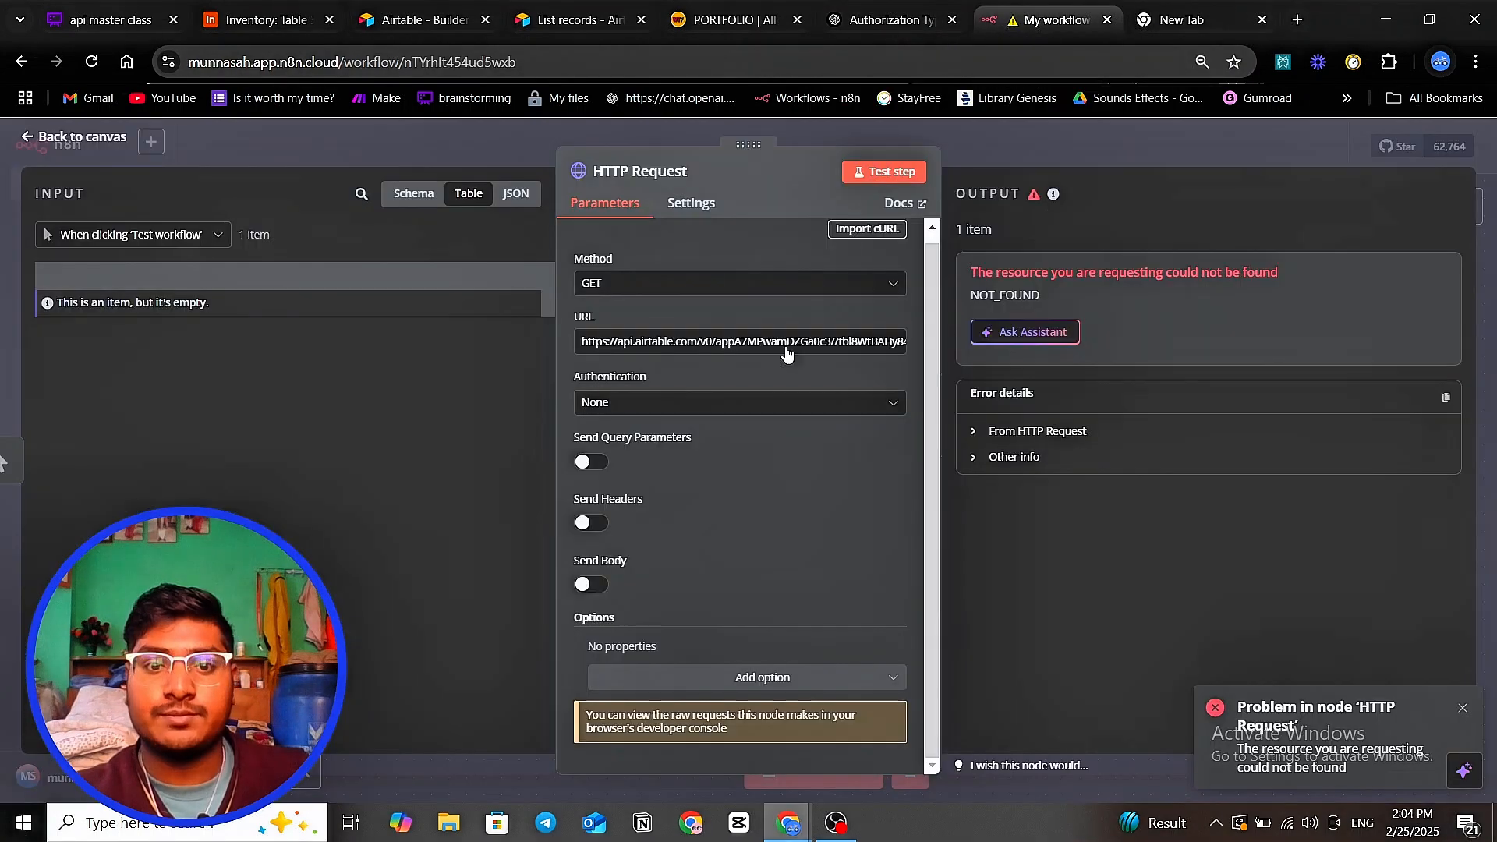
- Enable Send Headers and set the header name to Authorization, copied from the Airtable docs
scroll(681, 461, "up", 1)
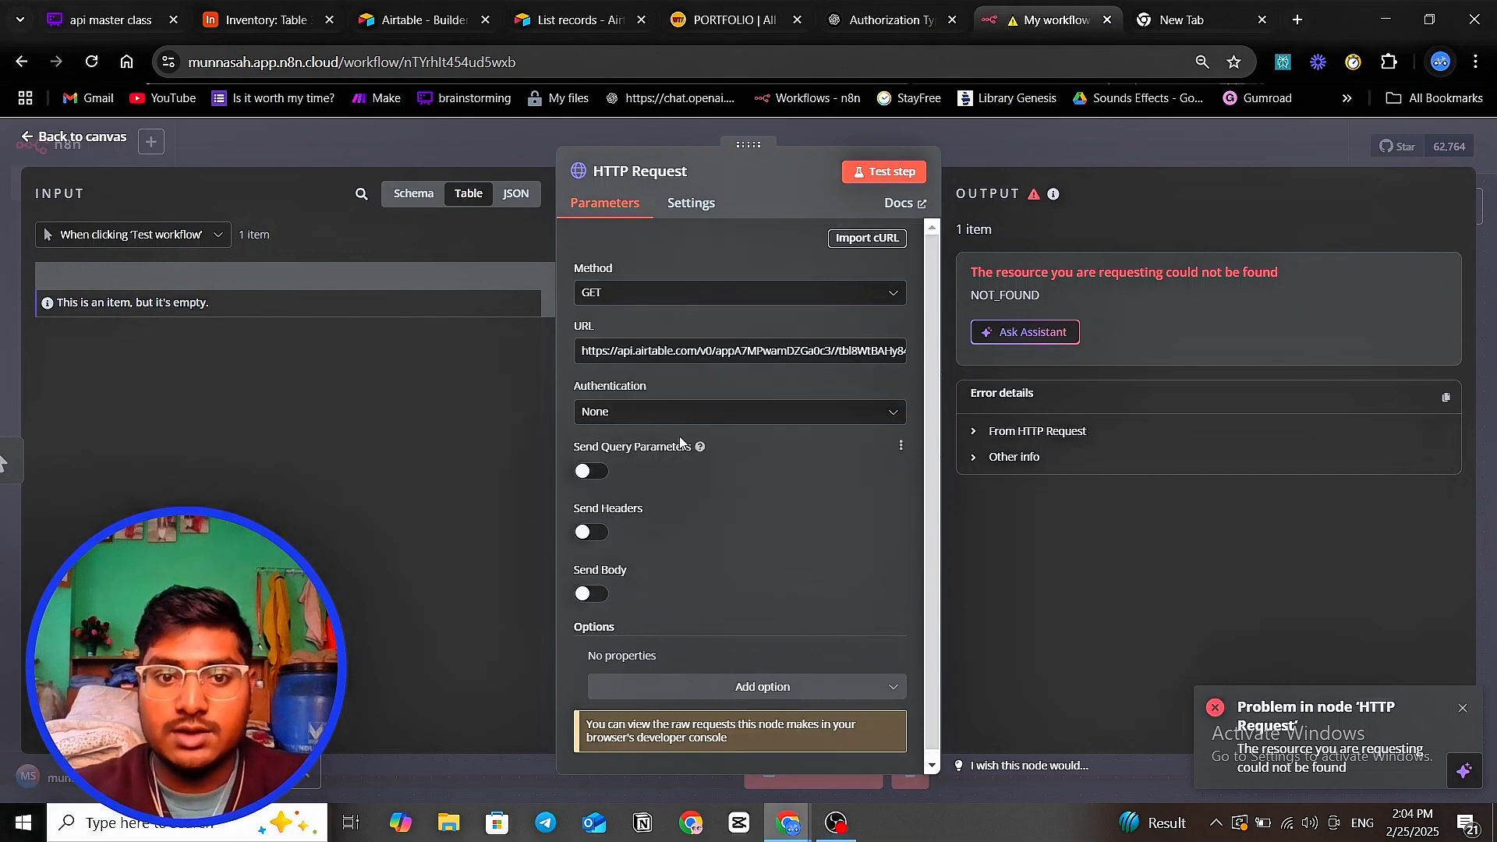
scroll(694, 516, "down", 1)
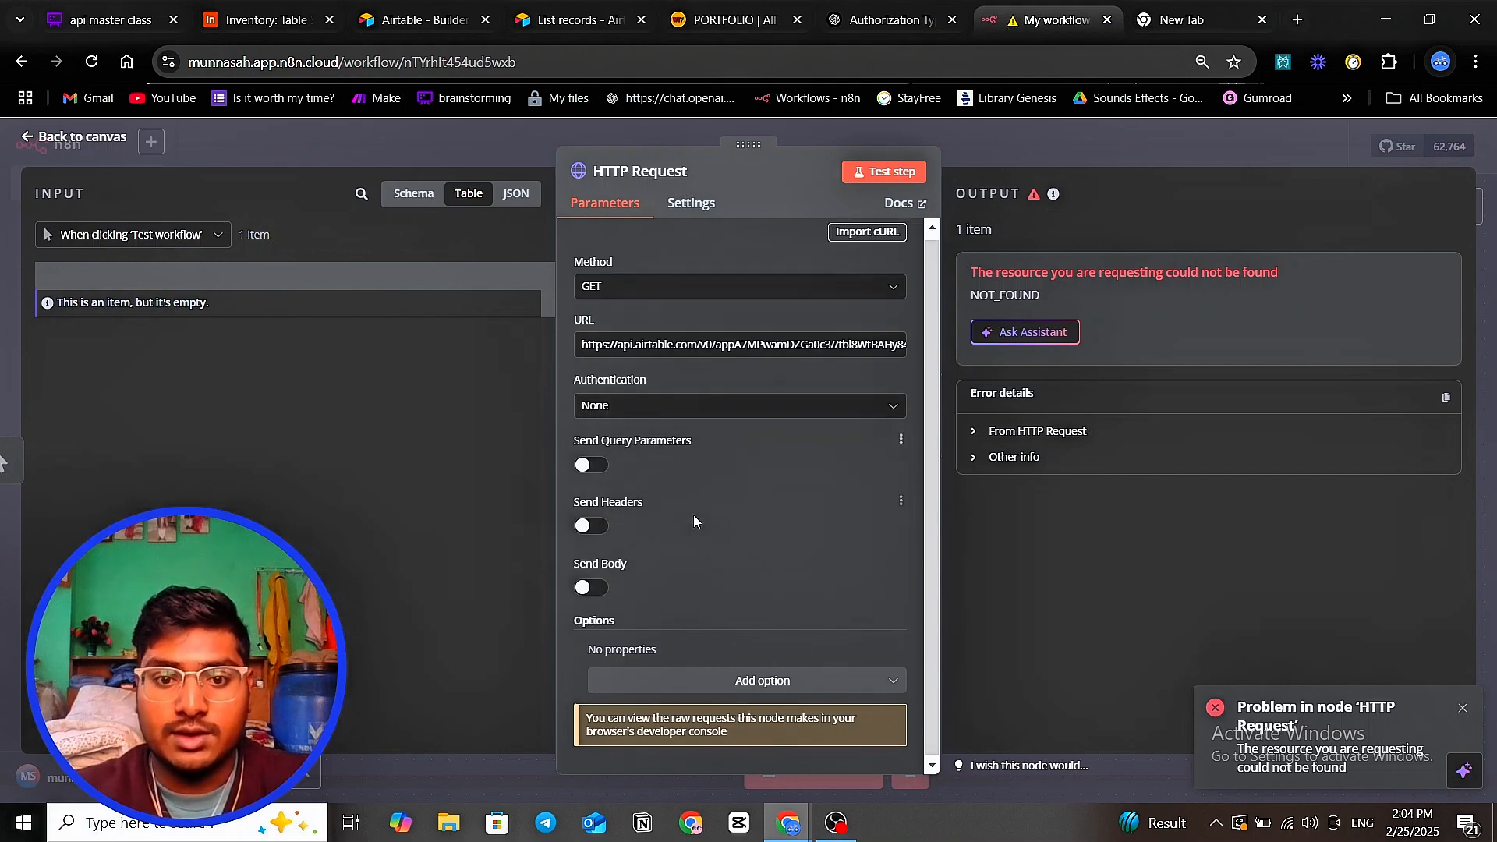
left_click(586, 525)
scroll(667, 593, "down", 4)
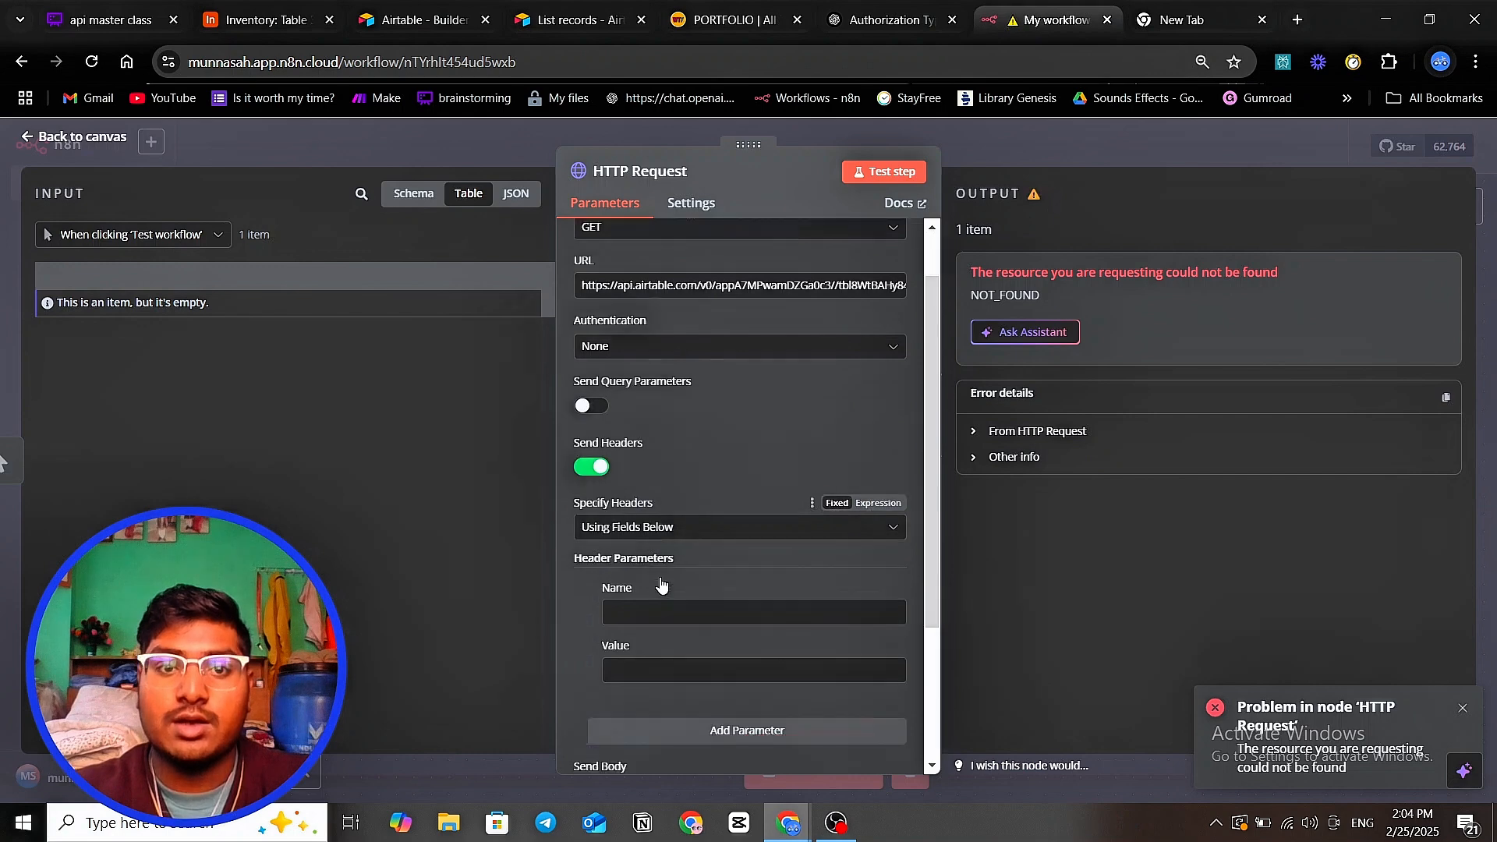
left_click(573, 20)
left_click(1021, 320)
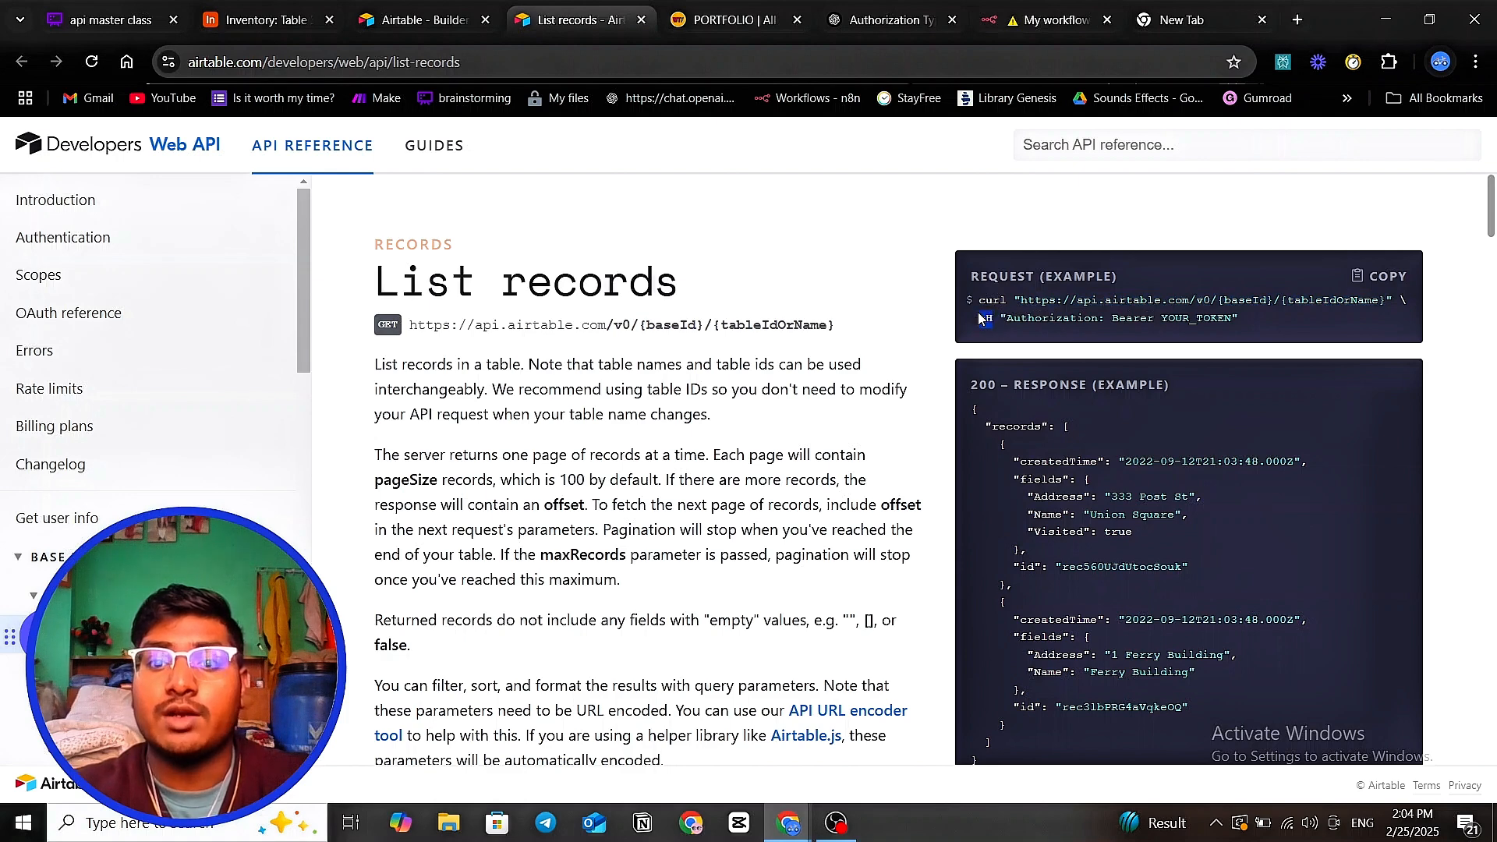
left_click_drag(985, 318, 1094, 315)
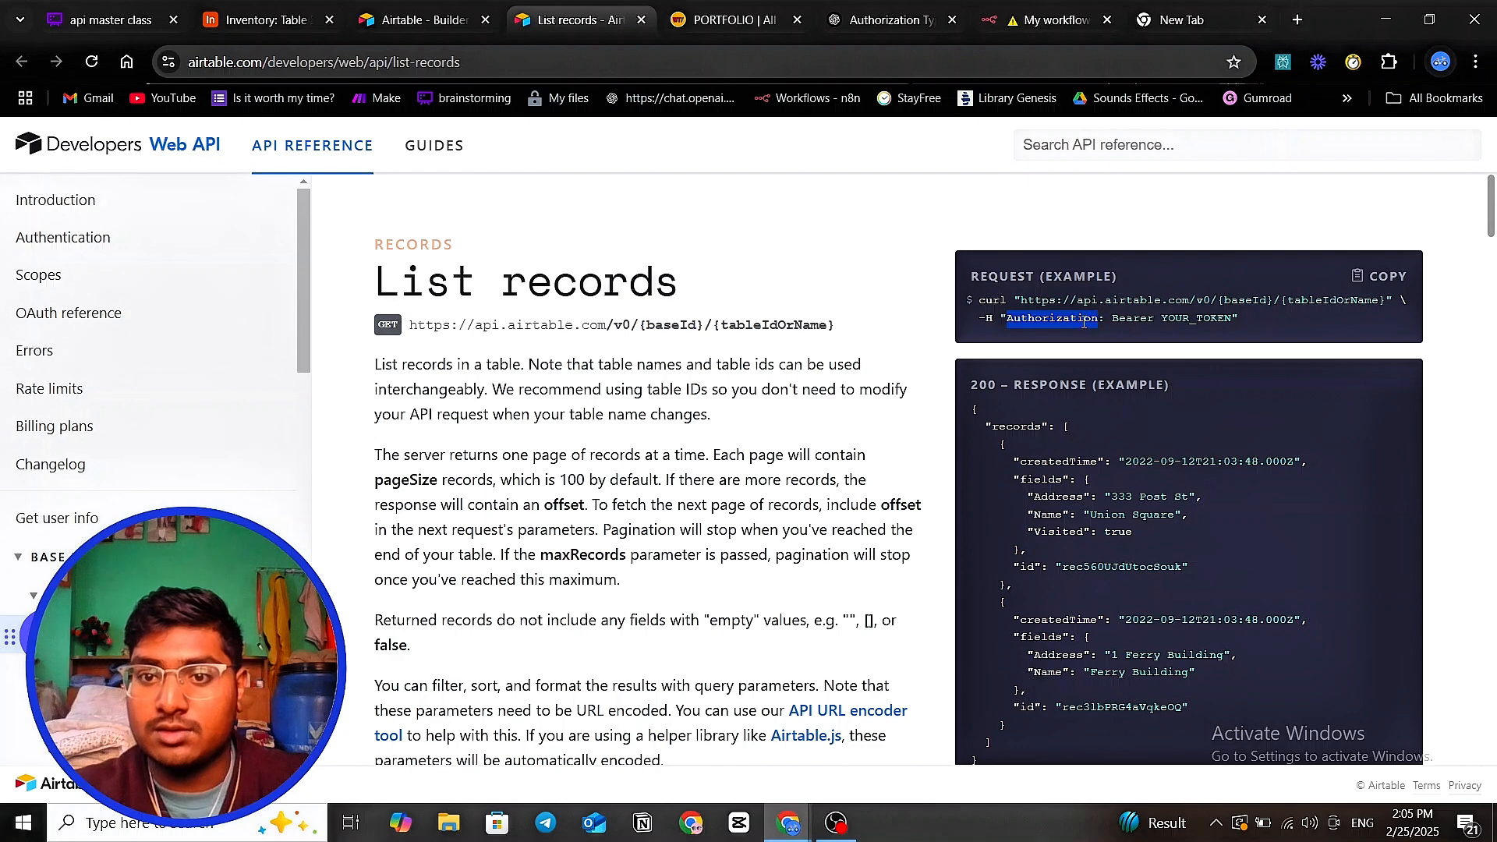
right_click(1084, 322)
left_click(1105, 352)
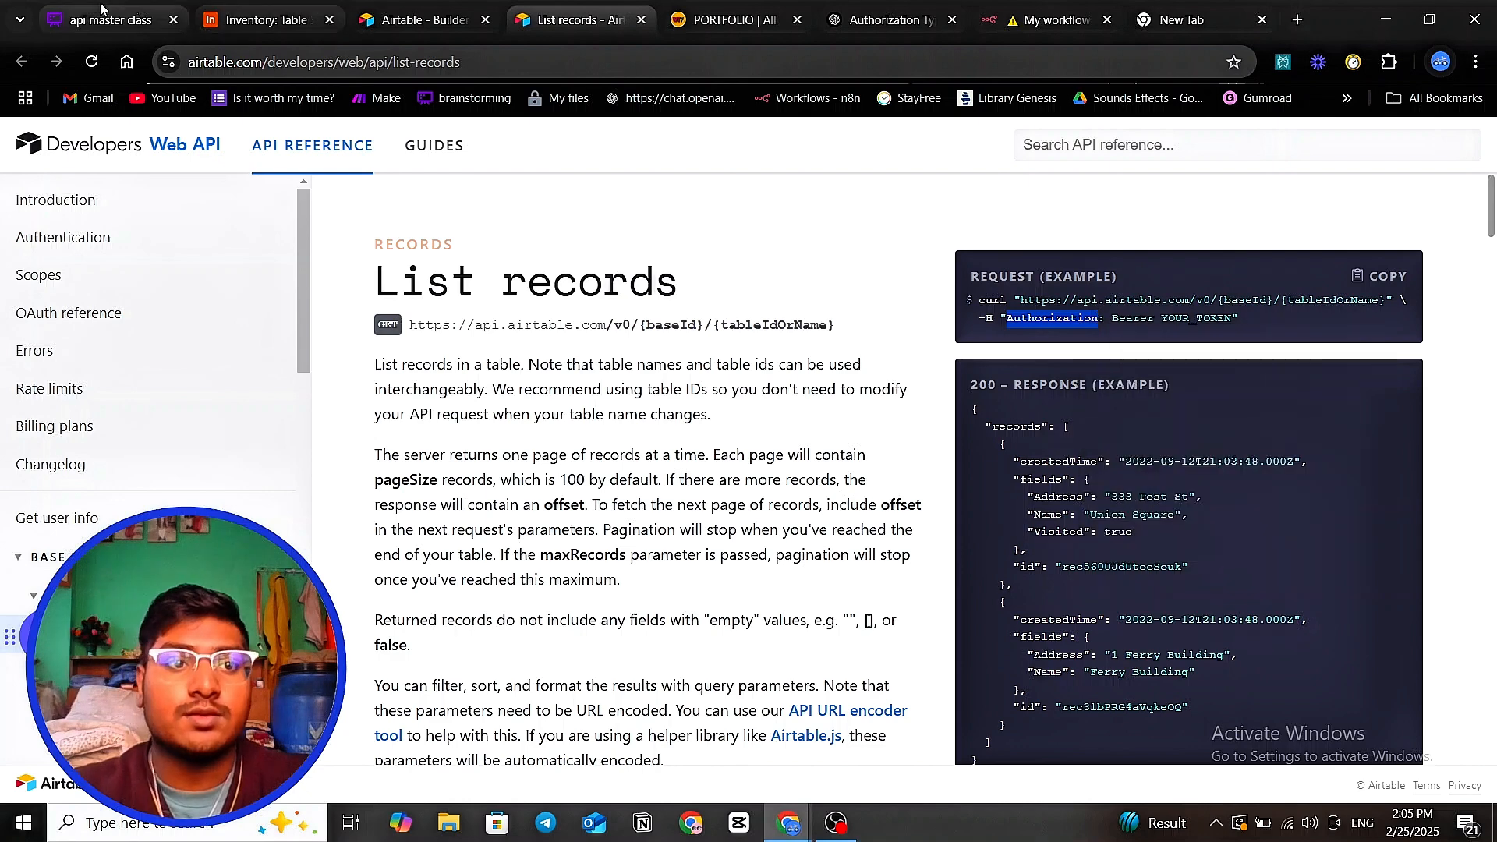
left_click(134, 26)
left_click(1044, 19)
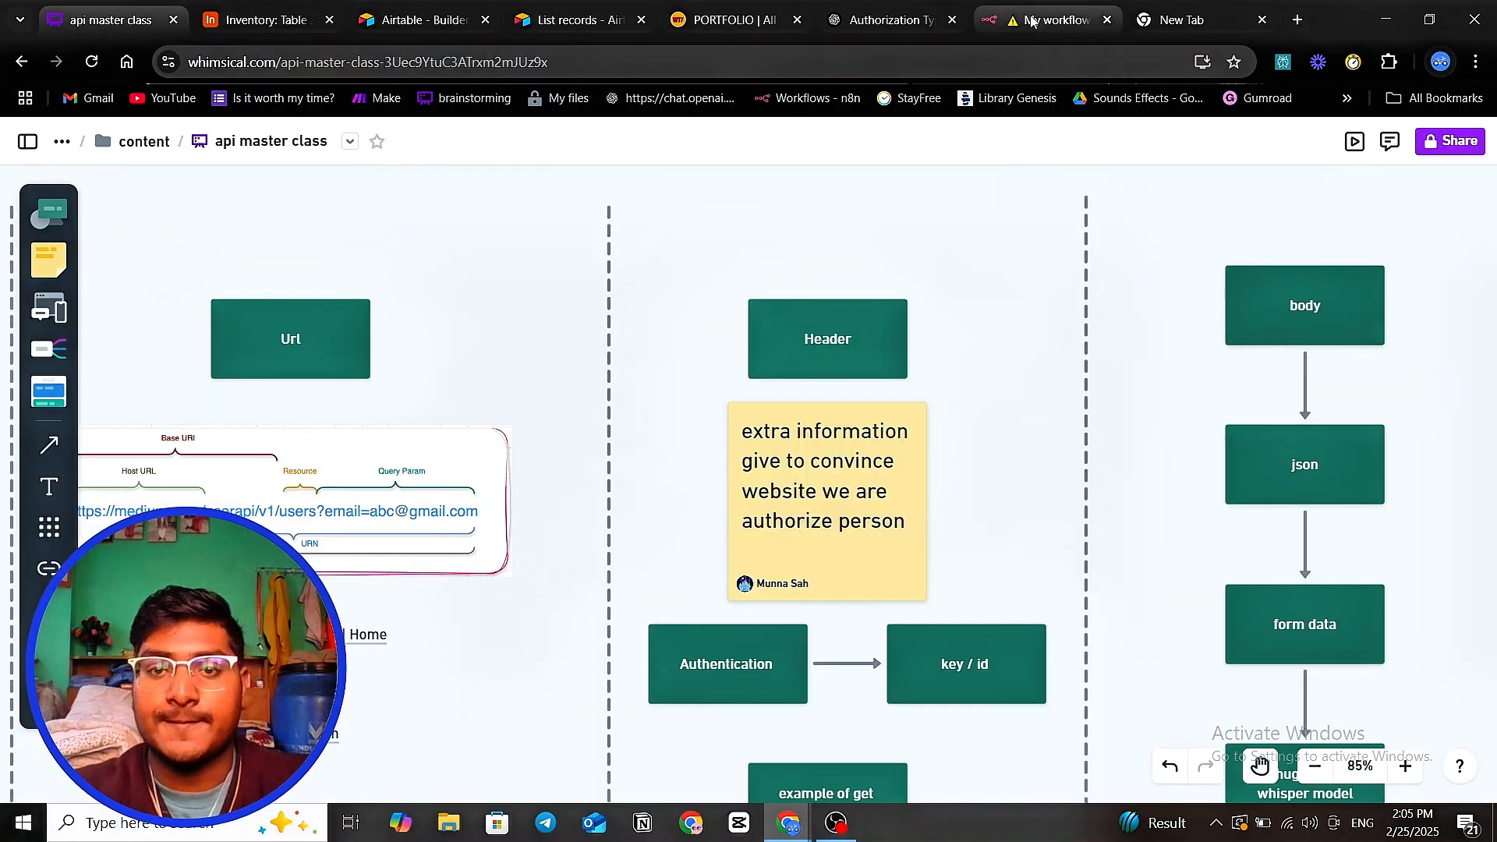
key("ctrl+v")
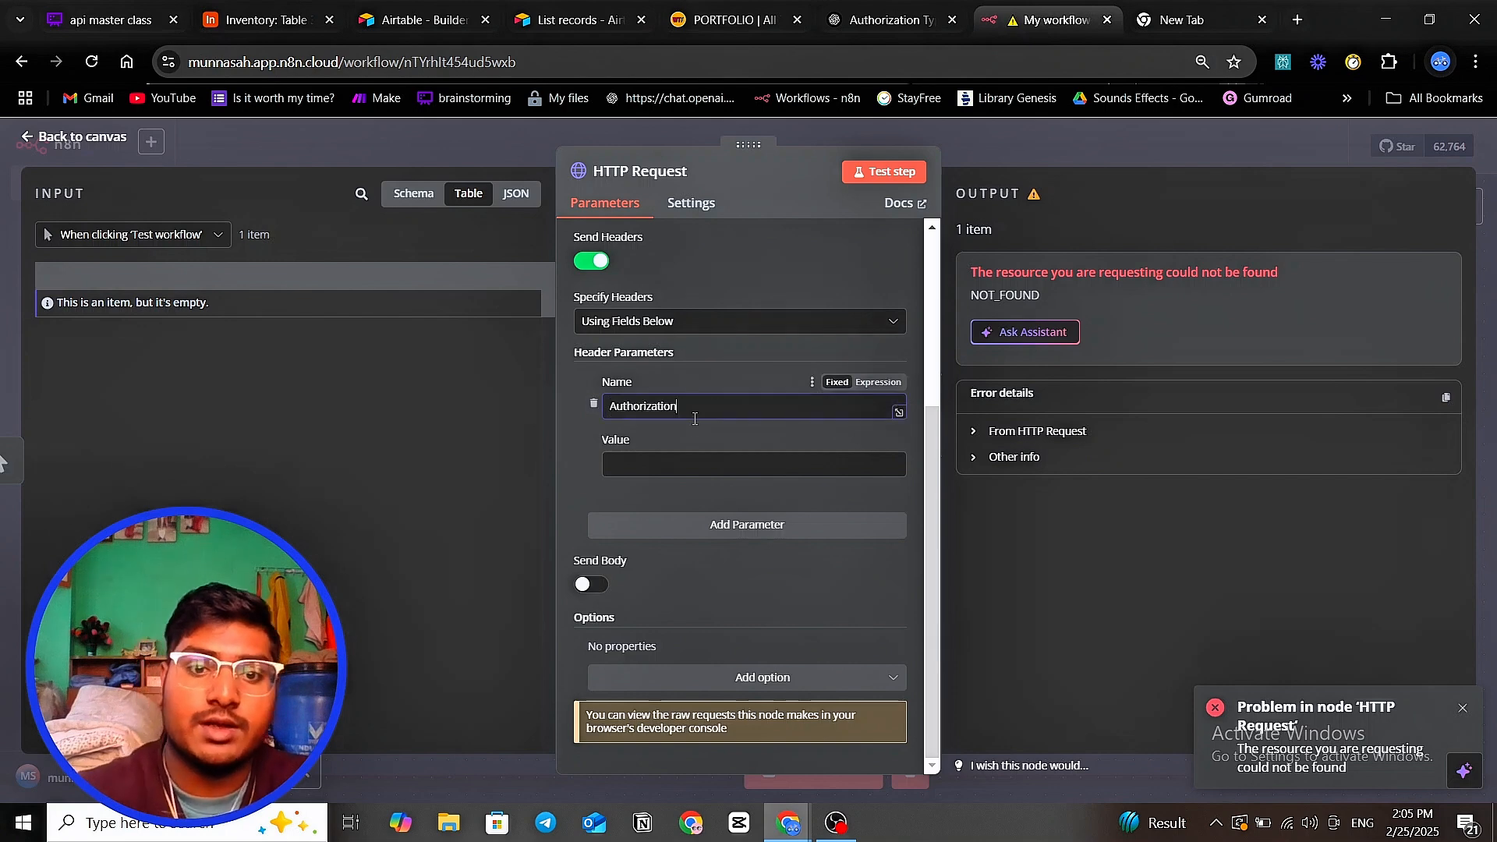
key("Tab")
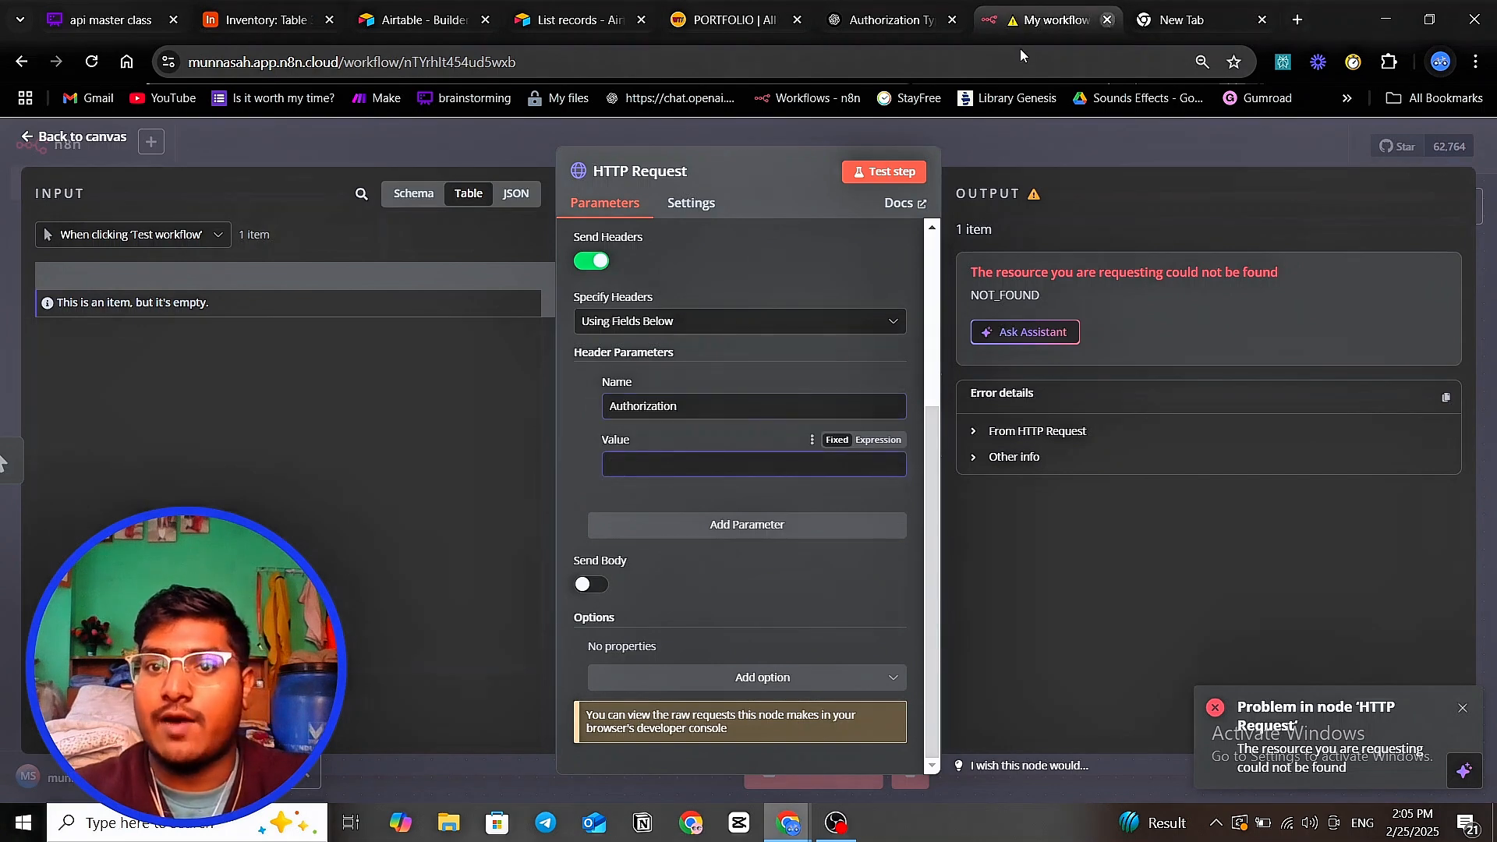
- Set the Authorization header value to a single 'Bearer', removing the duplicate
left_click(1178, 20)
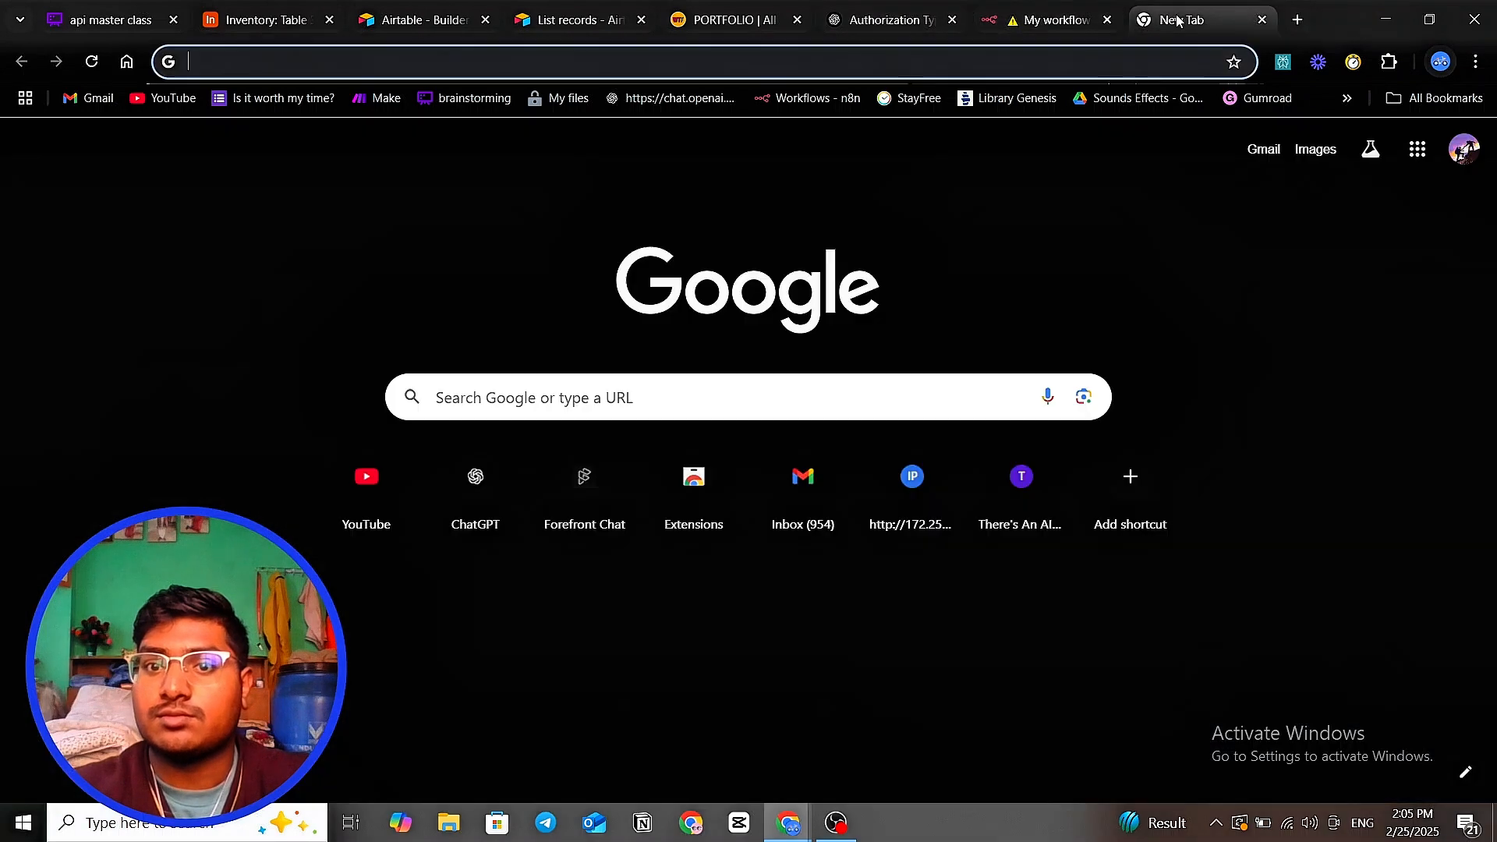
left_click(569, 22)
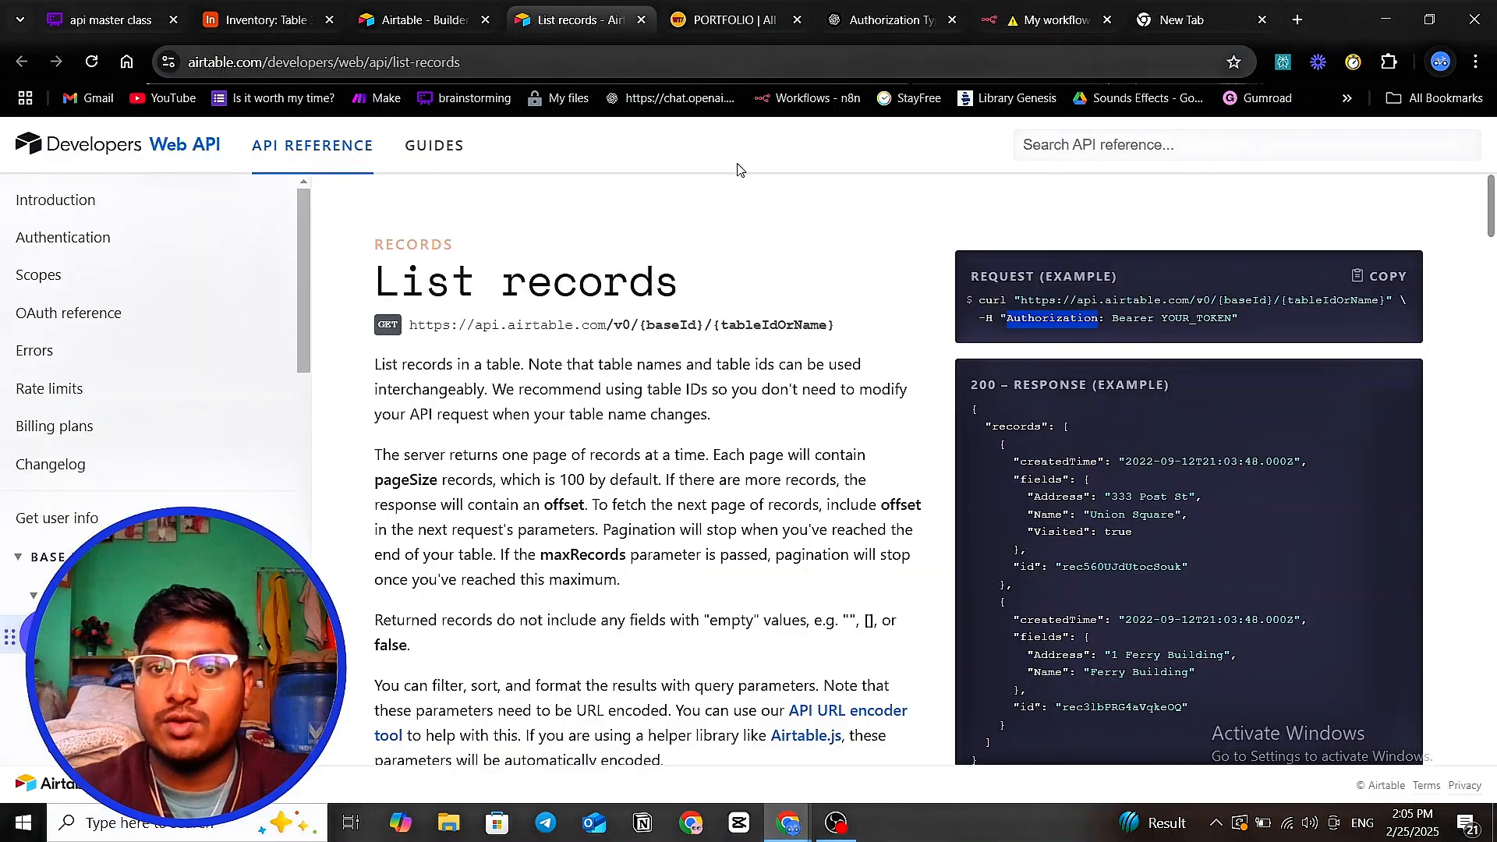
left_click_drag(1108, 314, 1112, 317)
double_click(1119, 316)
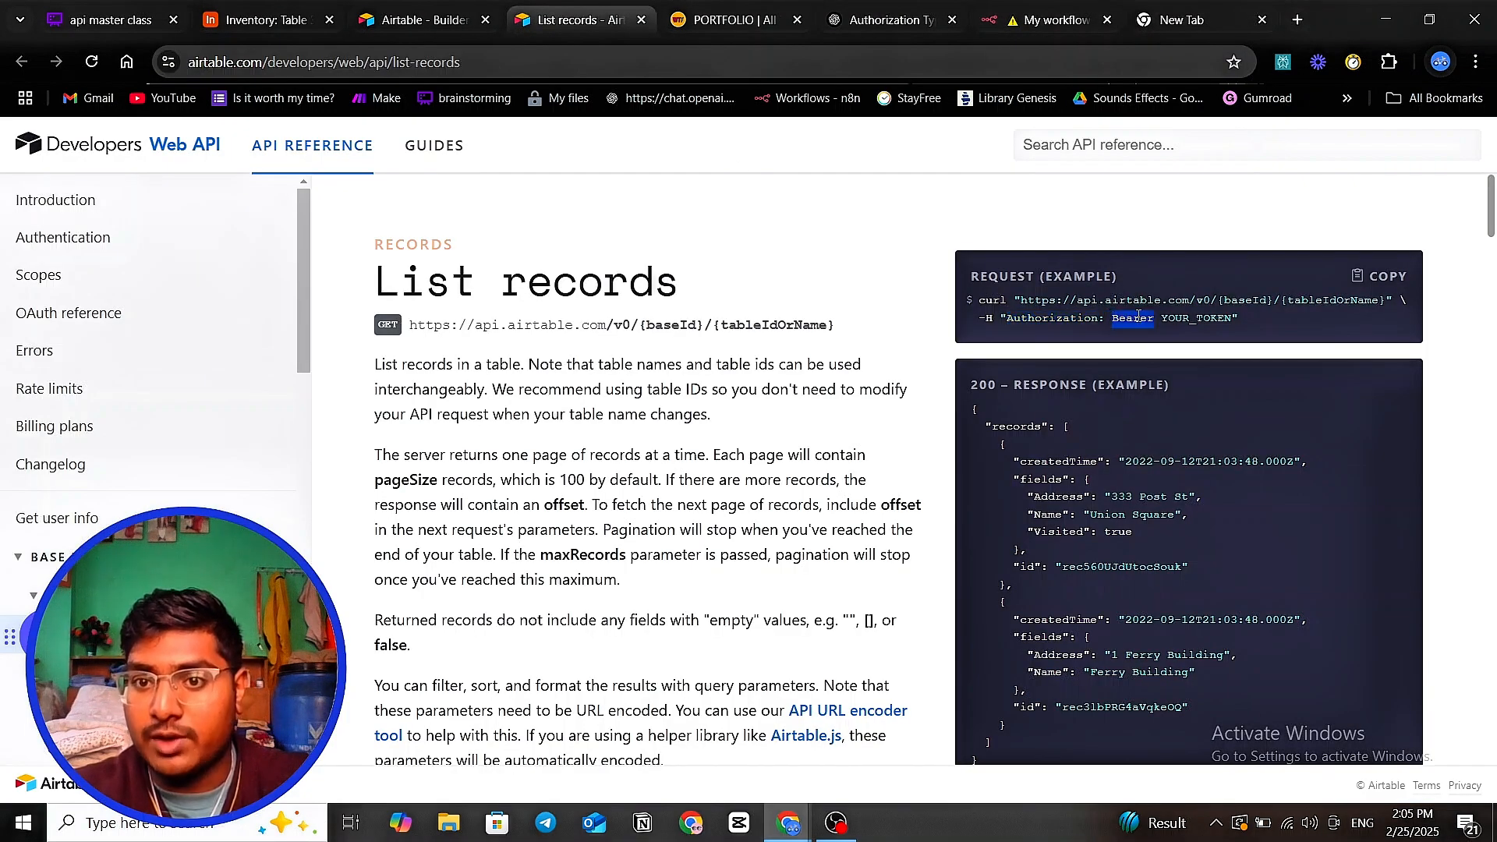
right_click(1151, 319)
left_click(1178, 346)
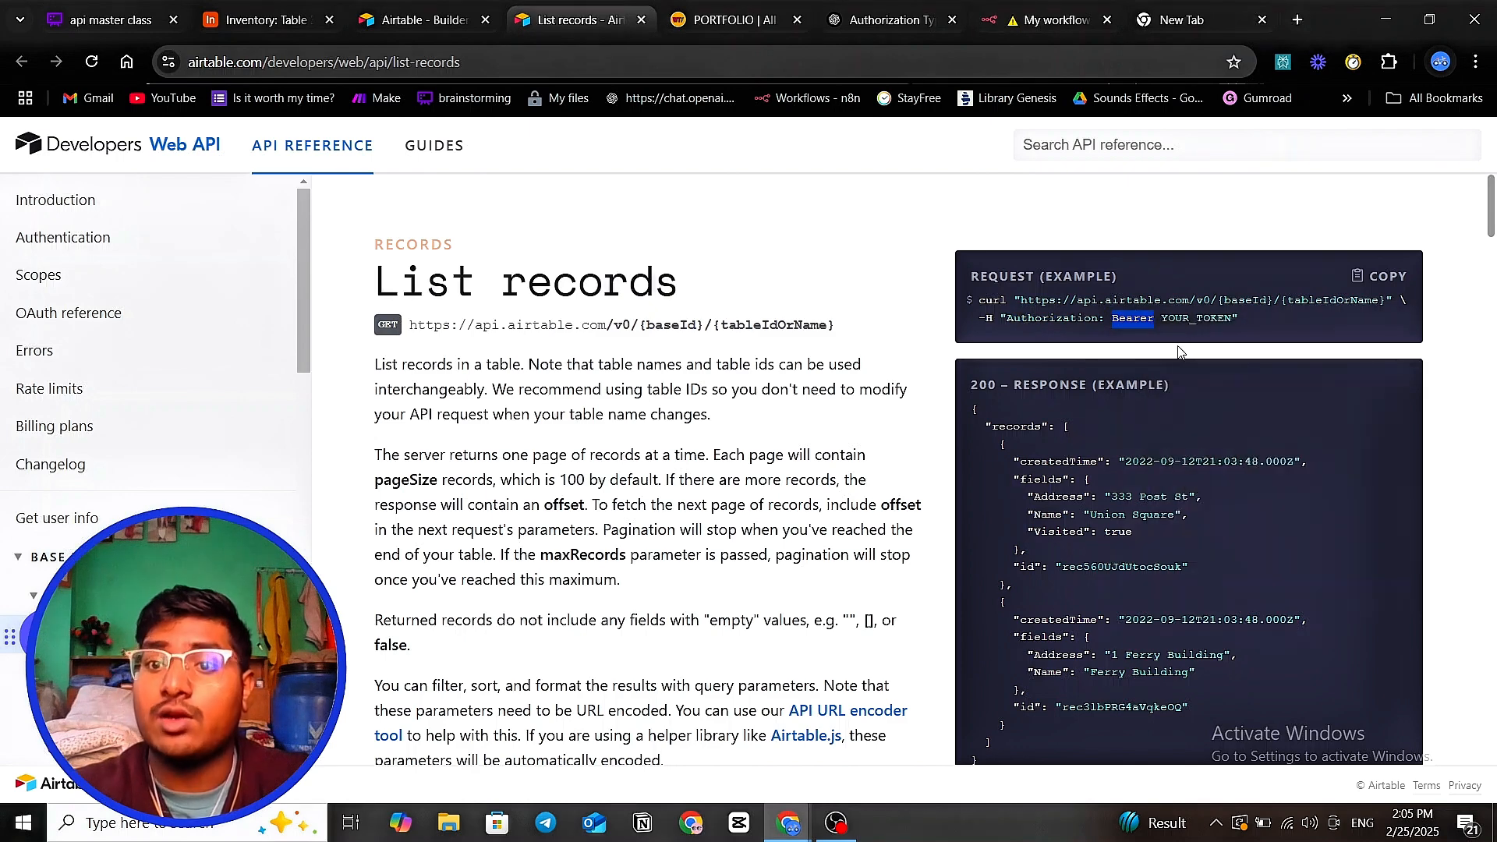
left_click(134, 20)
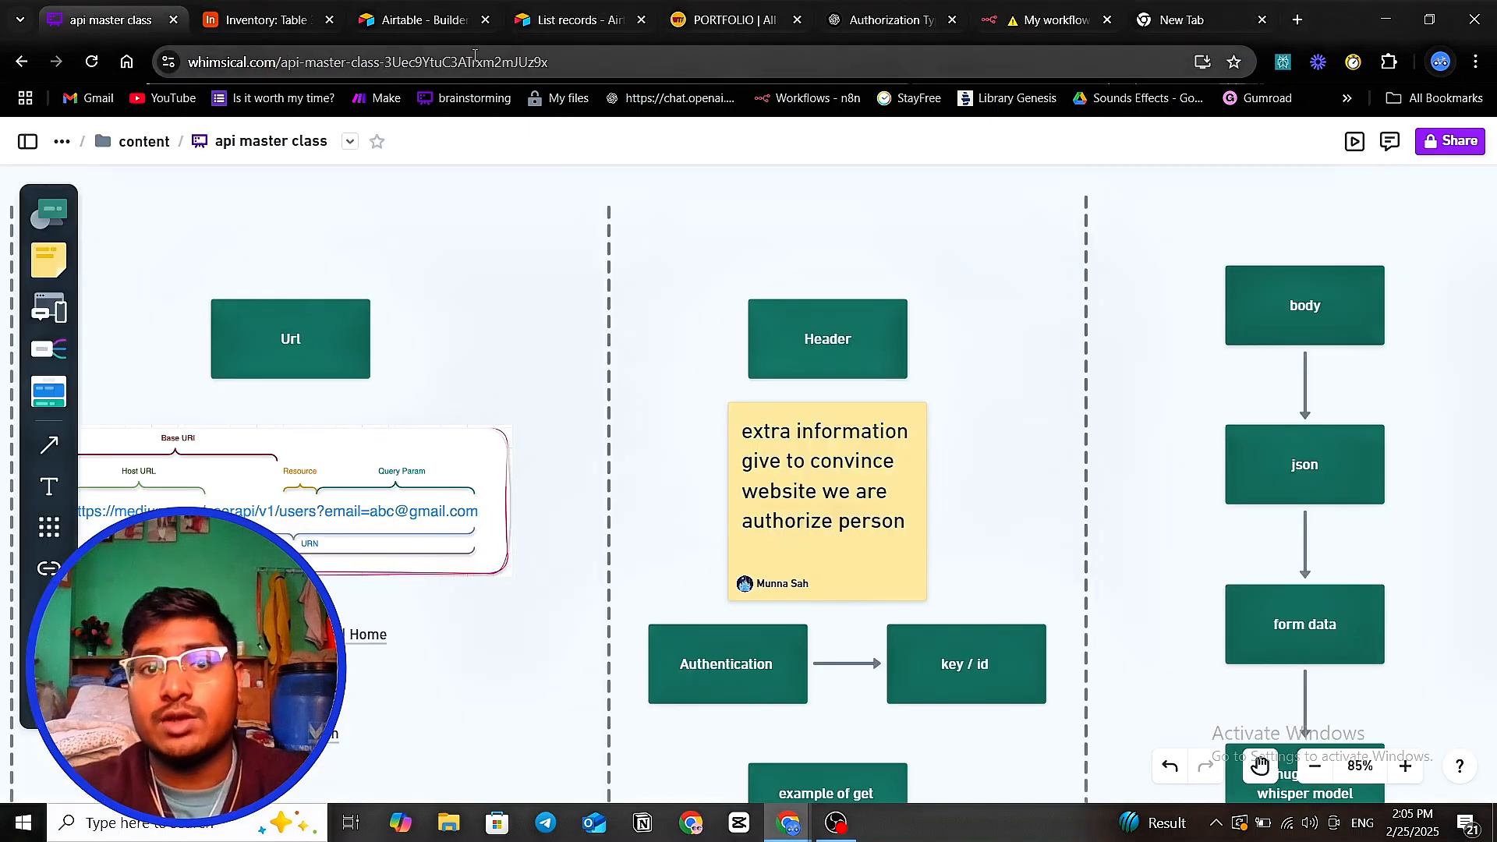
left_click(1044, 20)
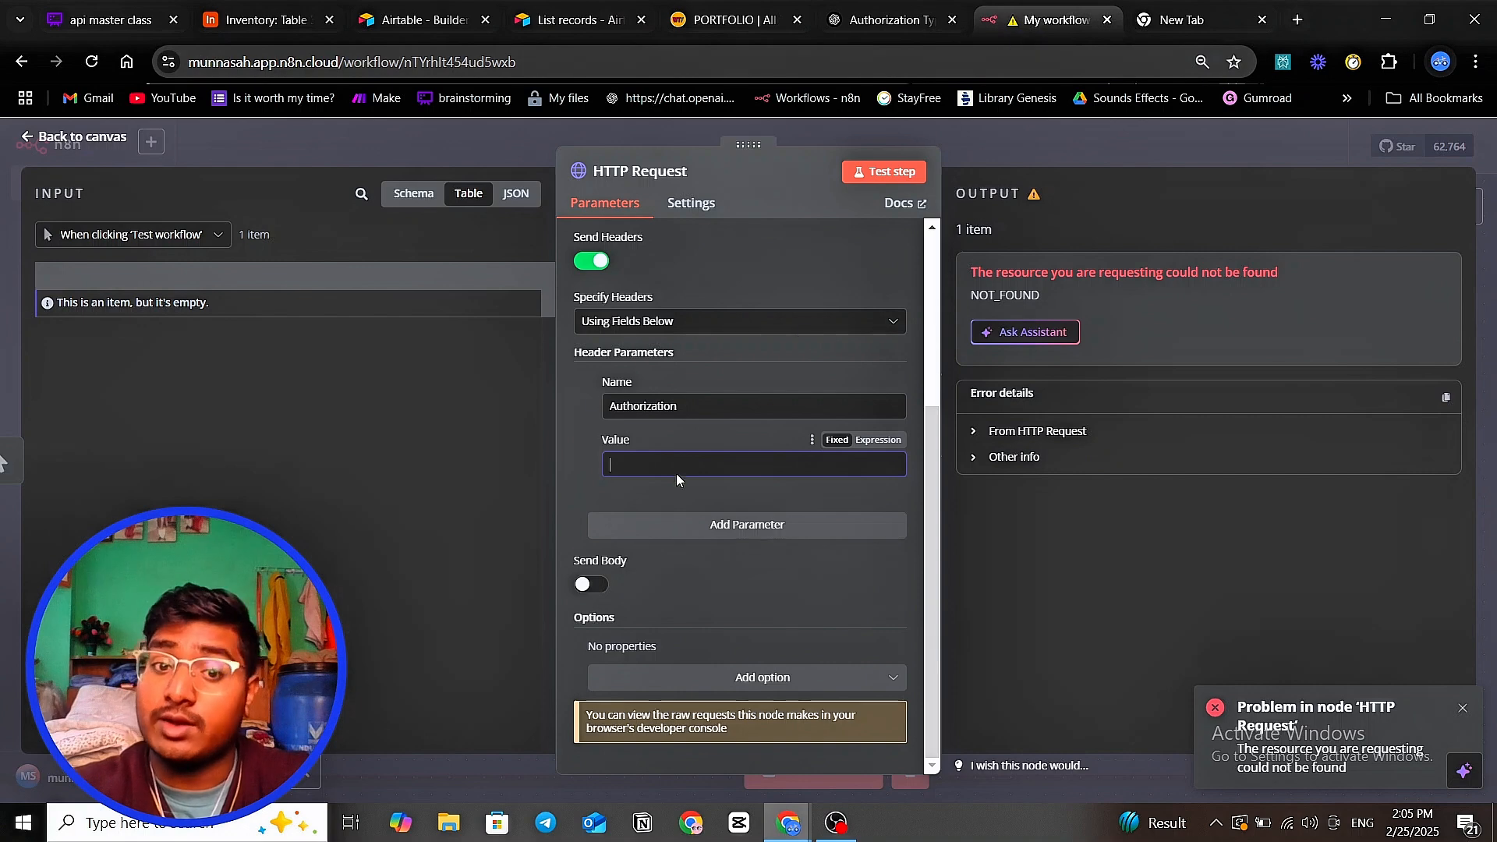
left_click(621, 468)
type("Bearer ")
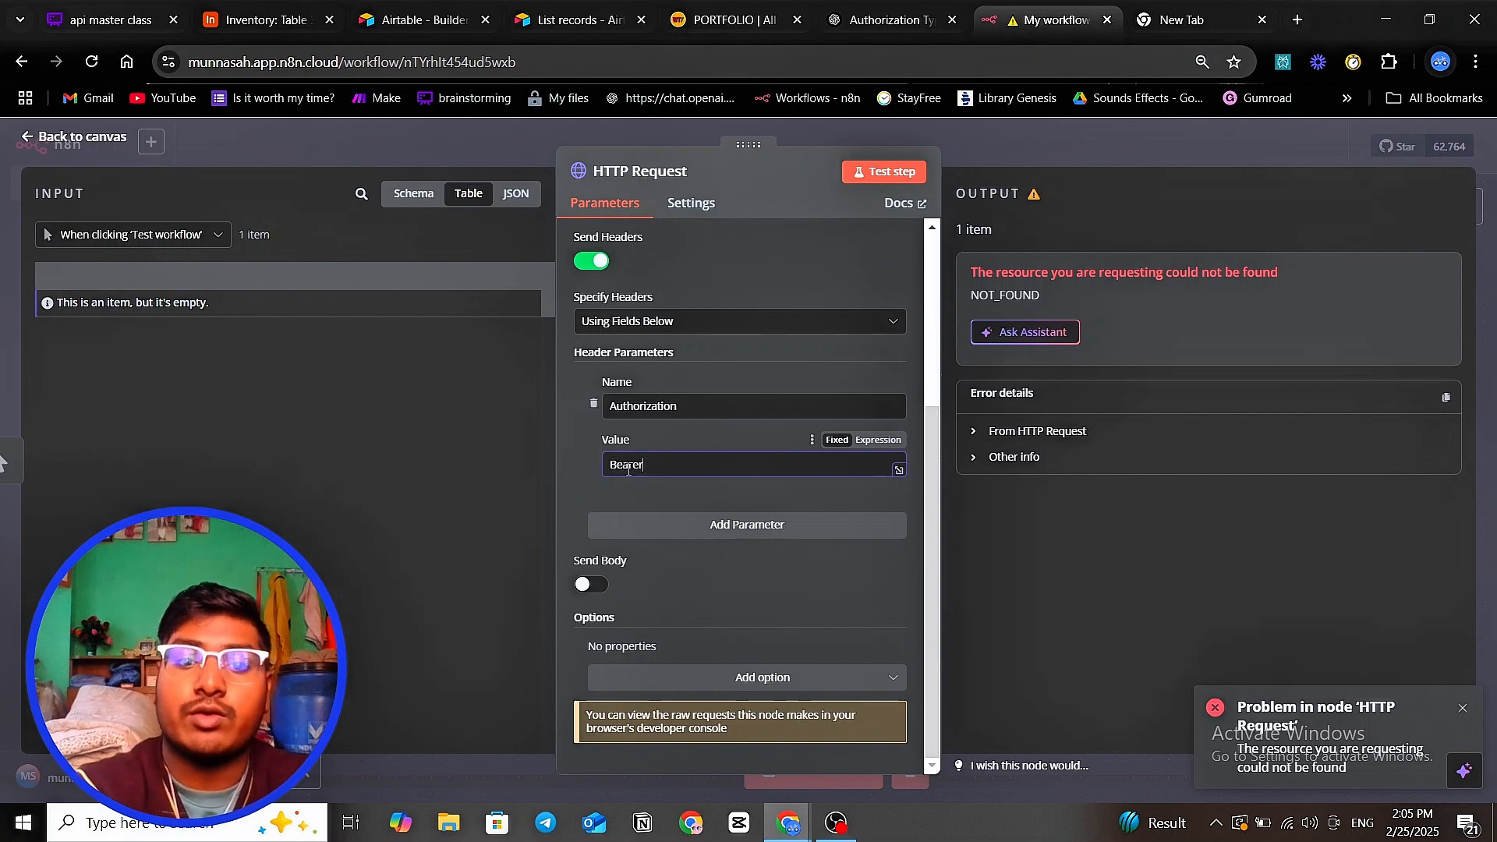
type("Bearer")
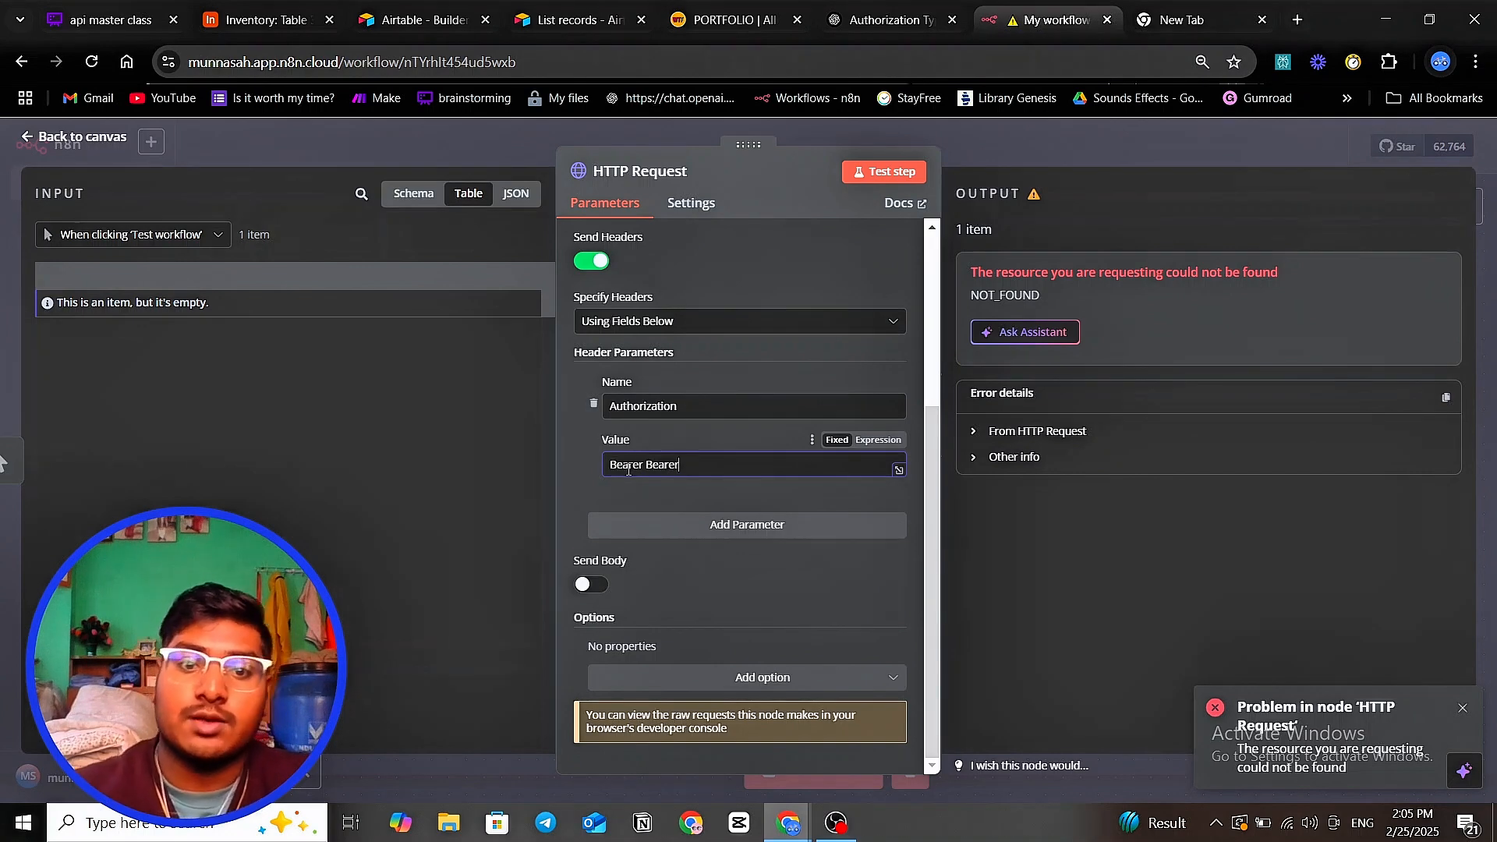
key("ctrl+a")
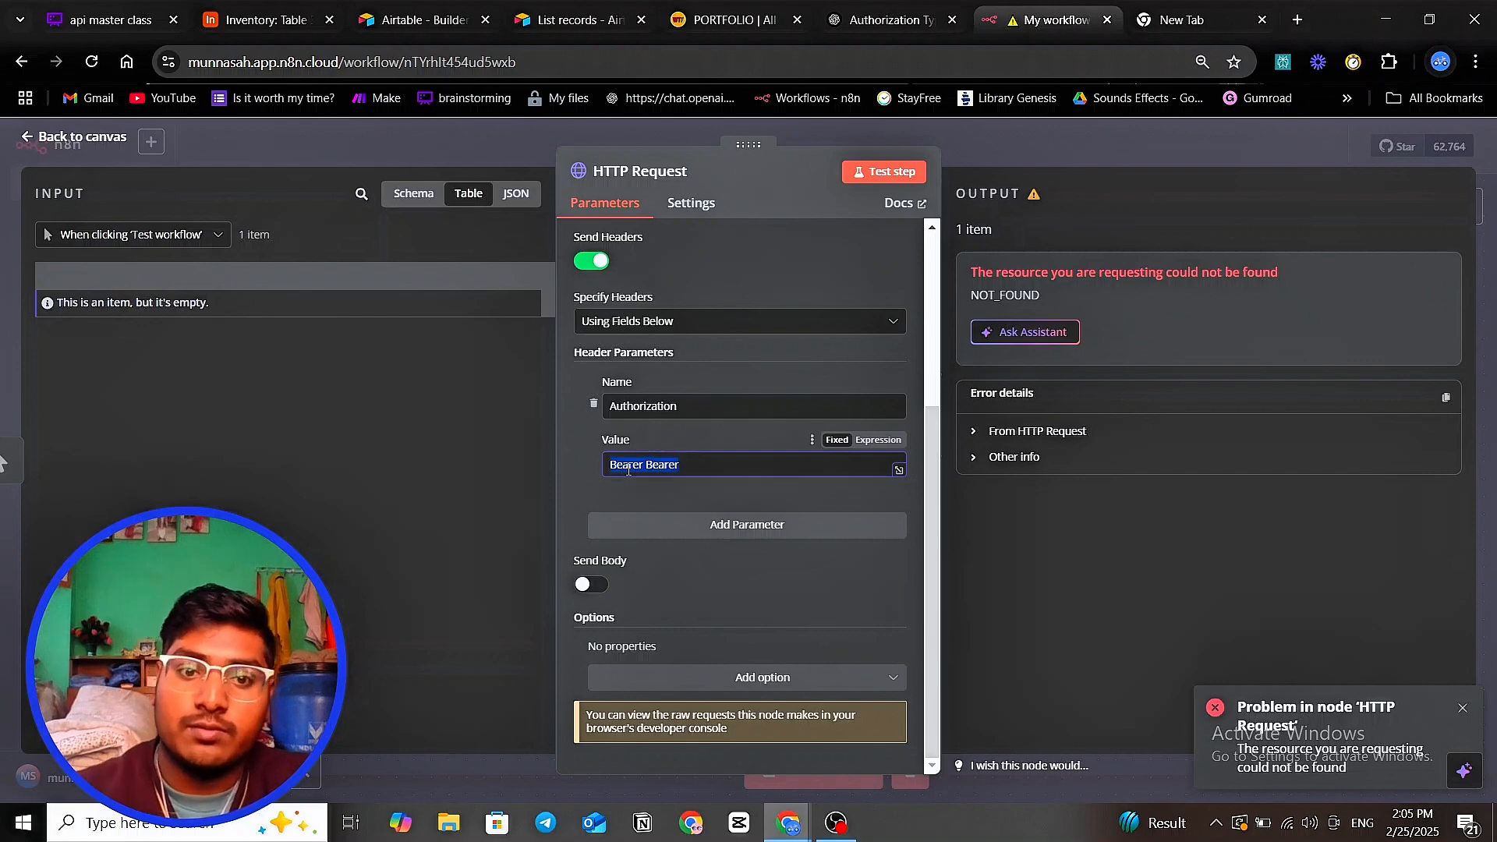
left_click(629, 467)
left_click_drag(647, 463, 696, 465)
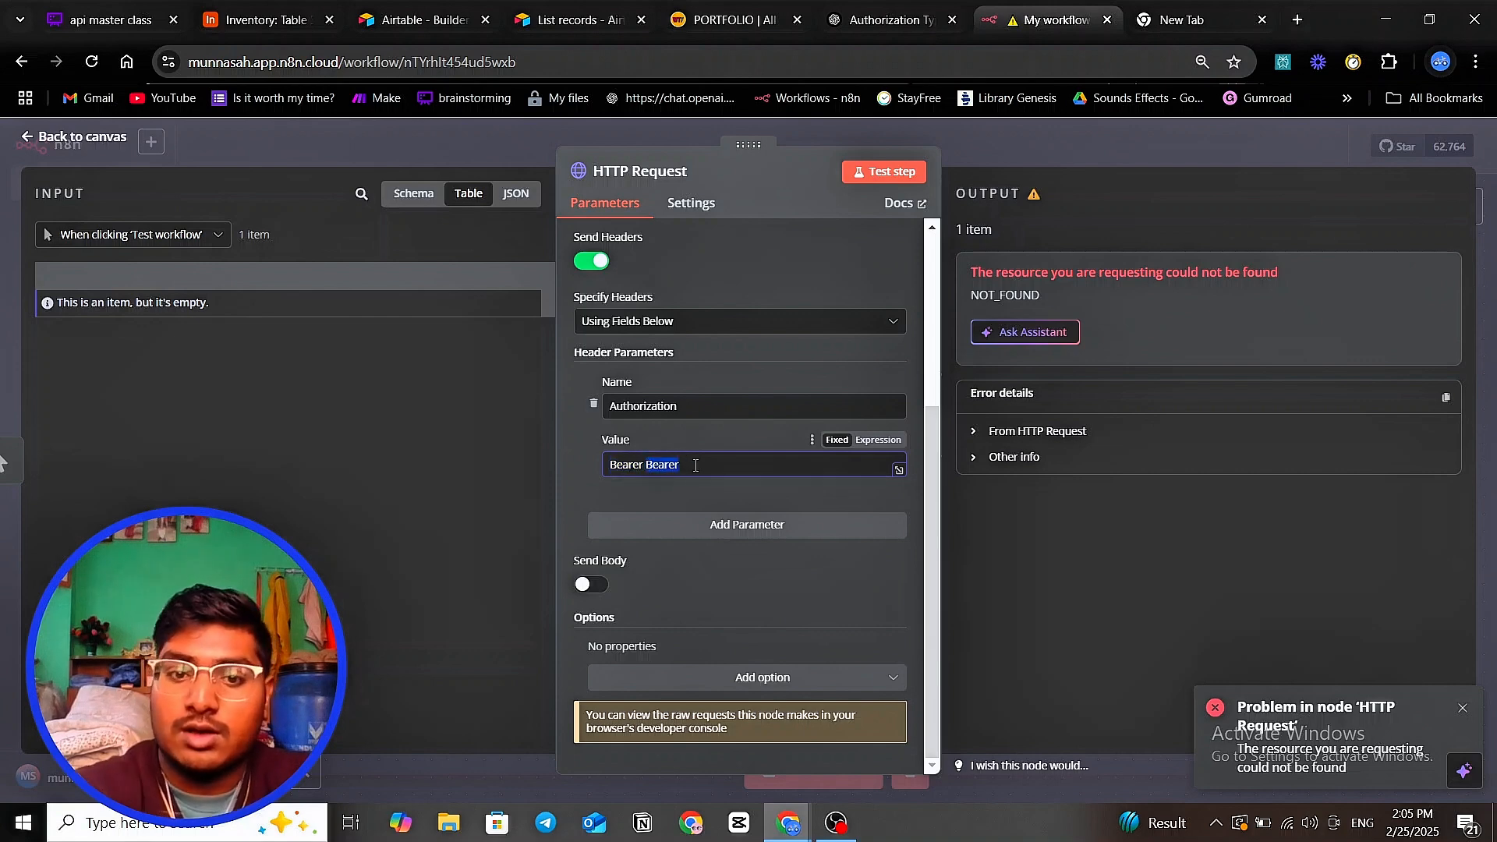
key("BackSpace")
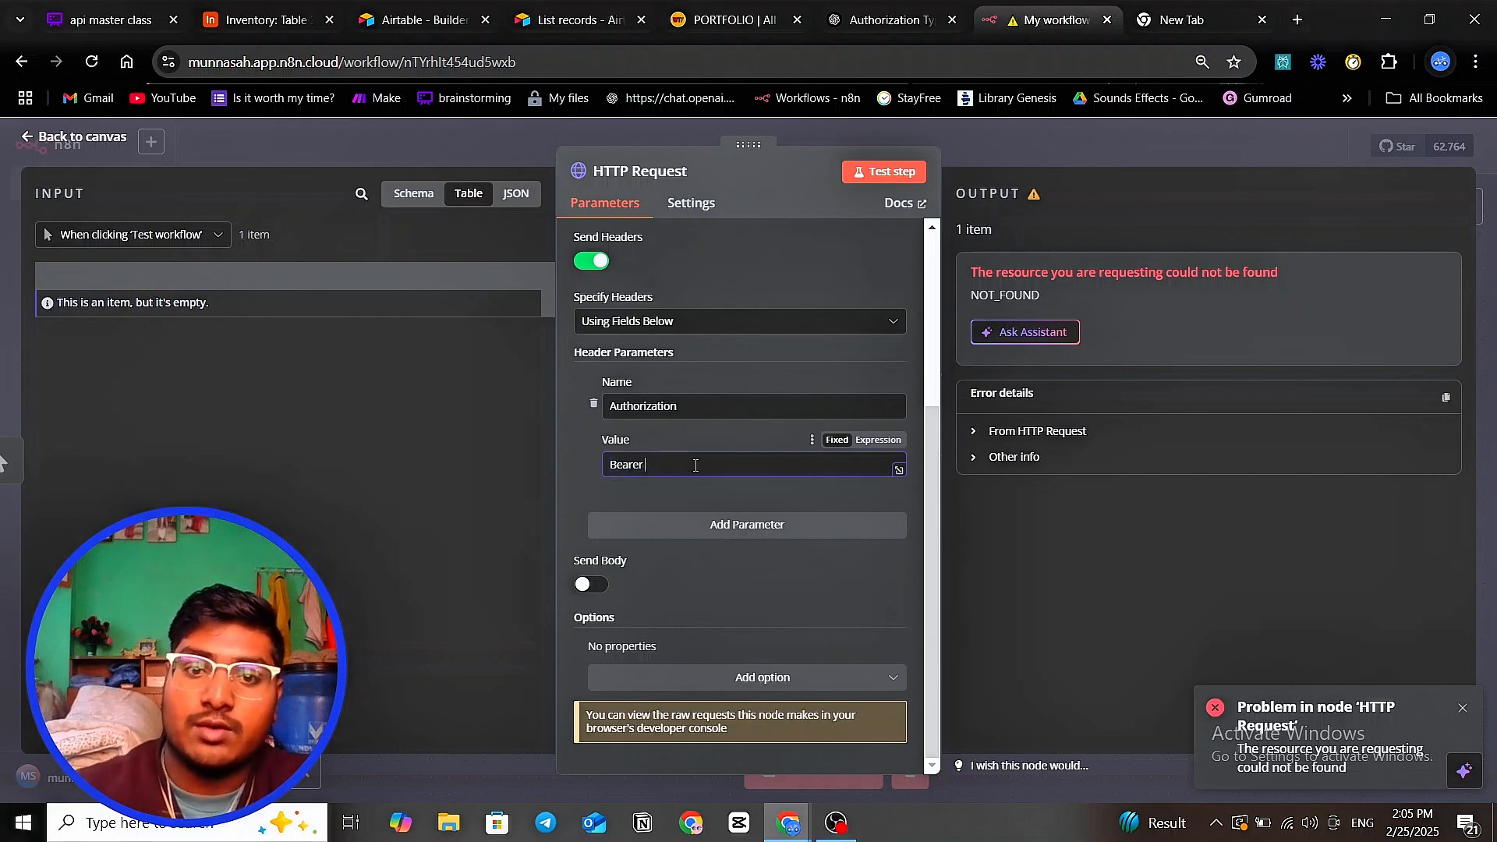
- Paste the Airtable access token after Bearer and test the request
left_click(564, 19)
left_click(417, 20)
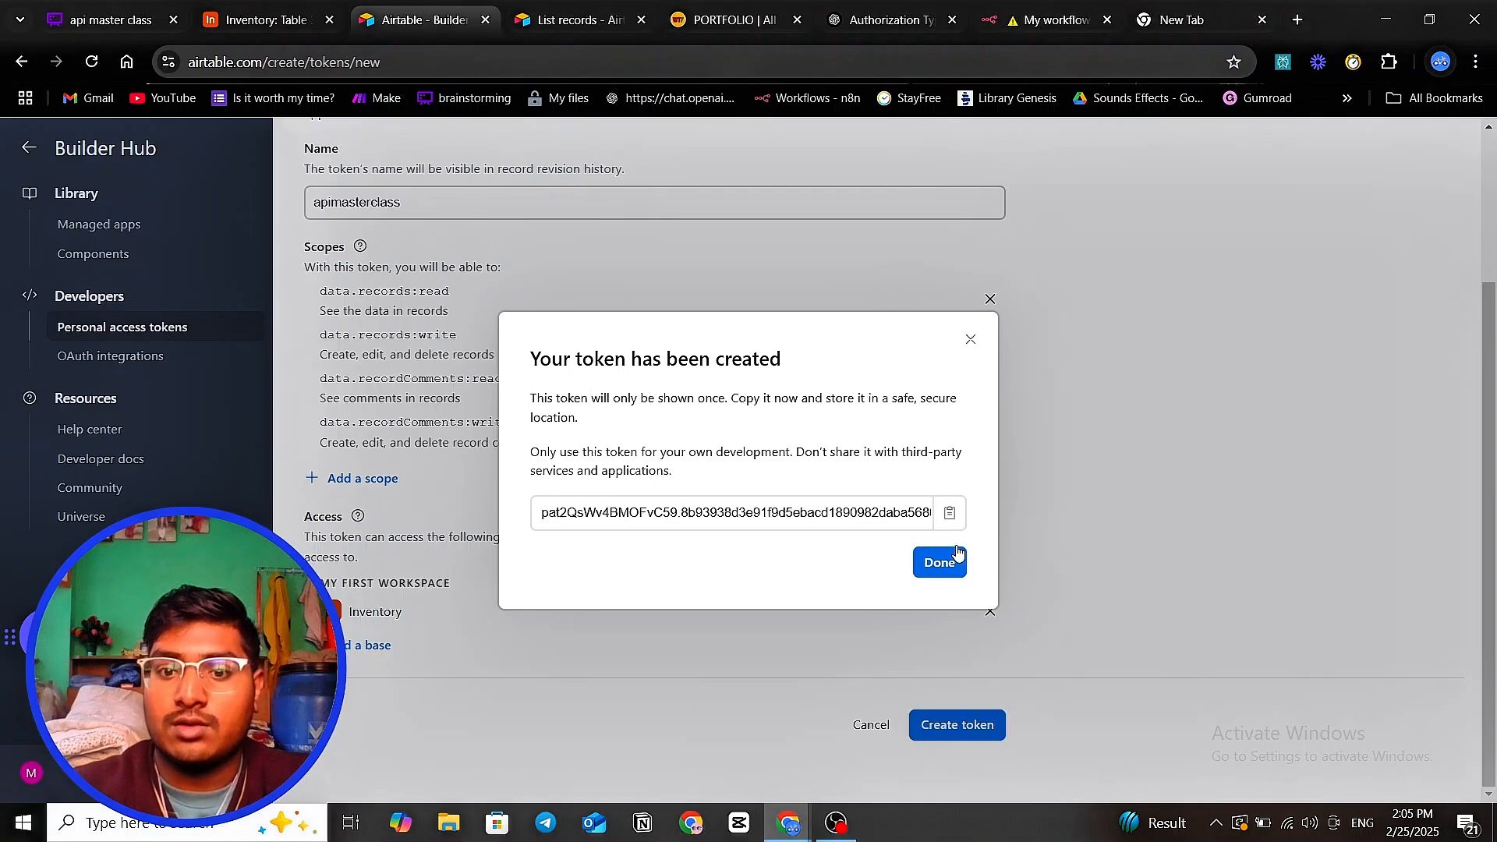
left_click(949, 513)
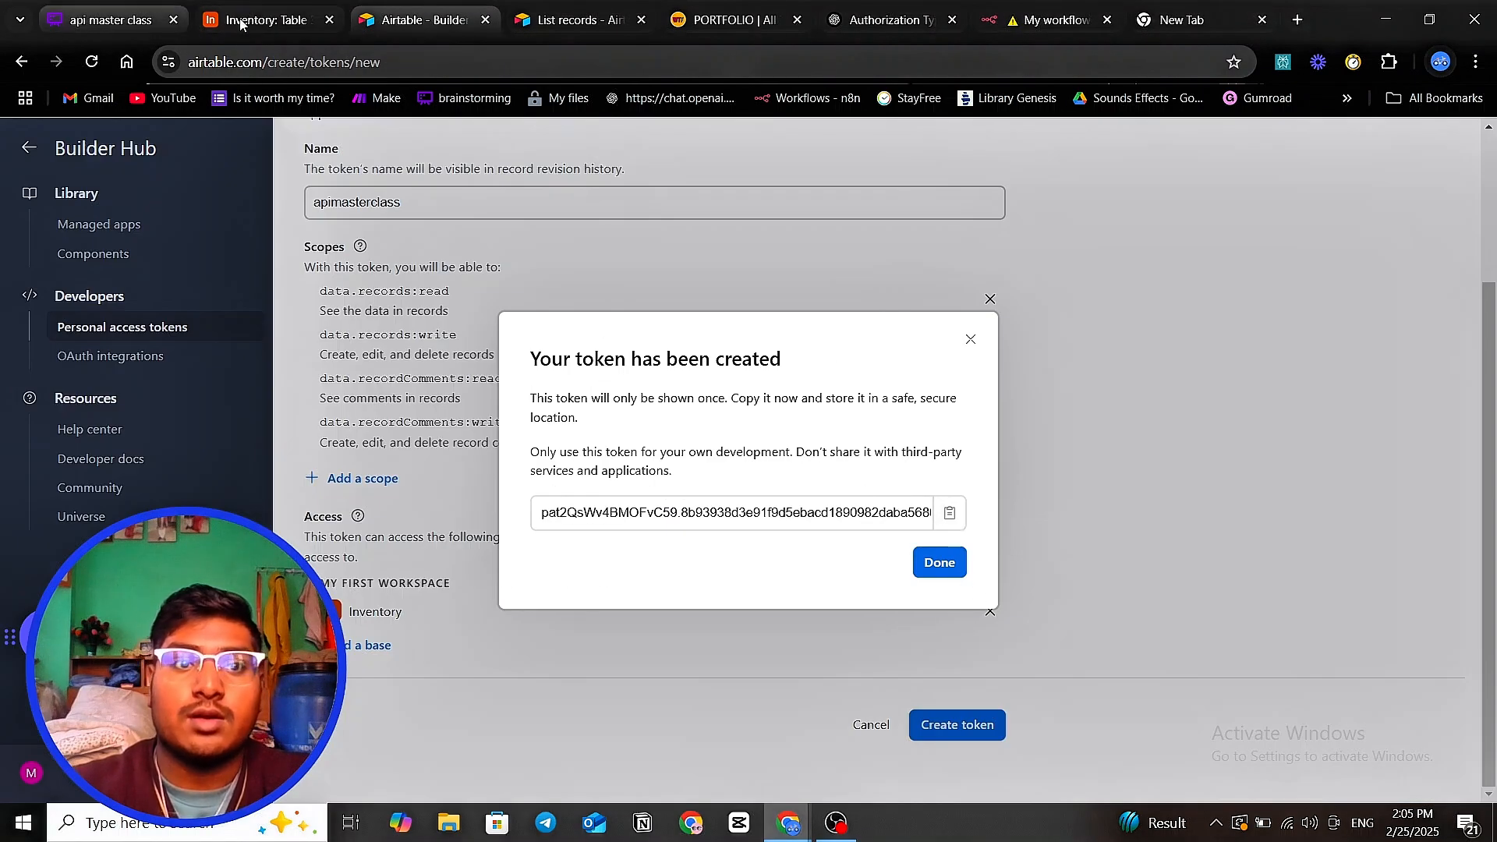
left_click(1049, 20)
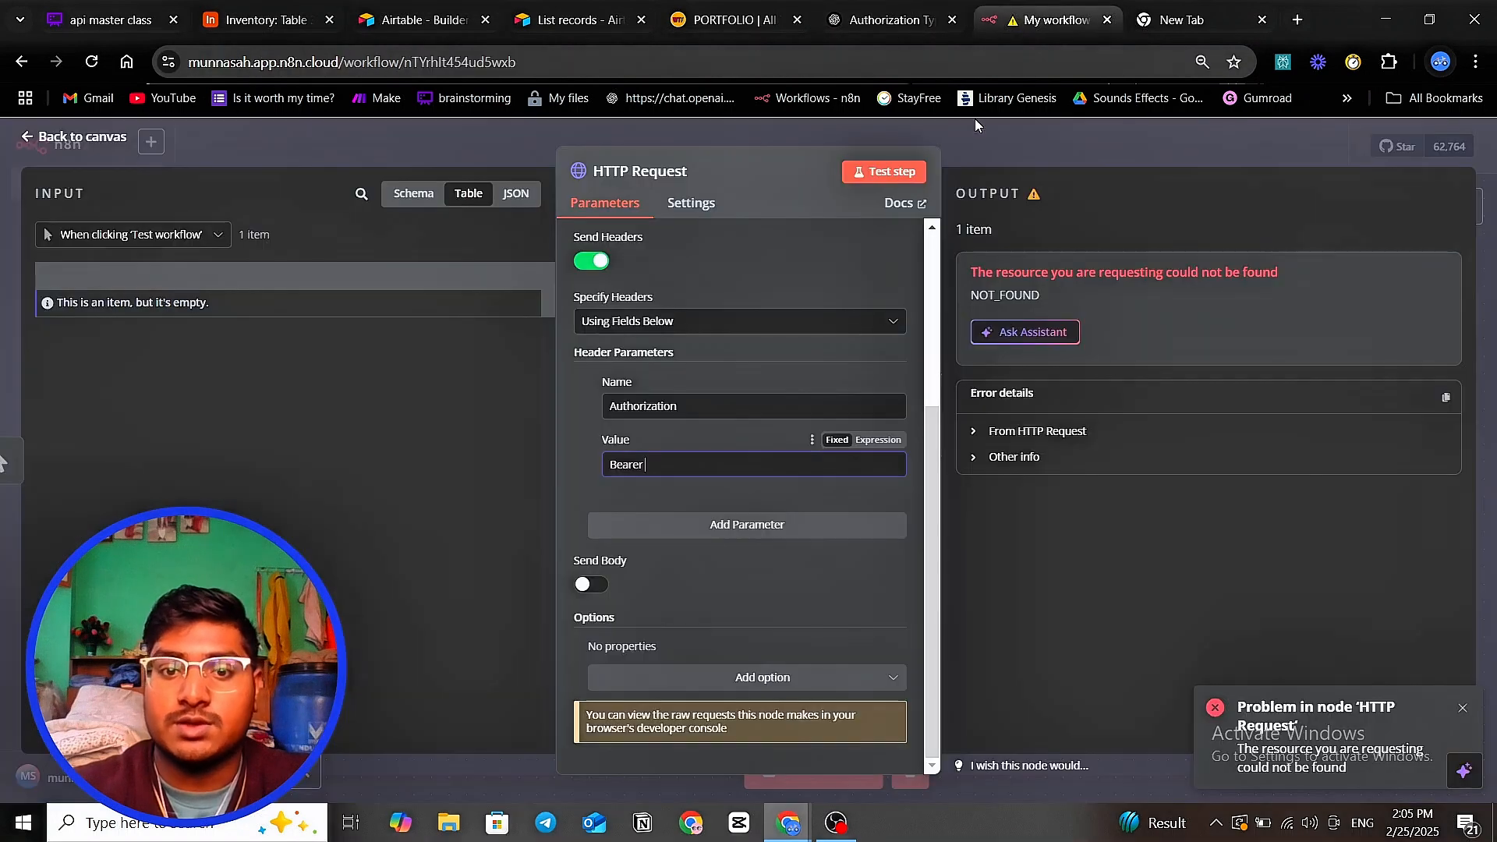
left_click(748, 468)
key("ctrl+v")
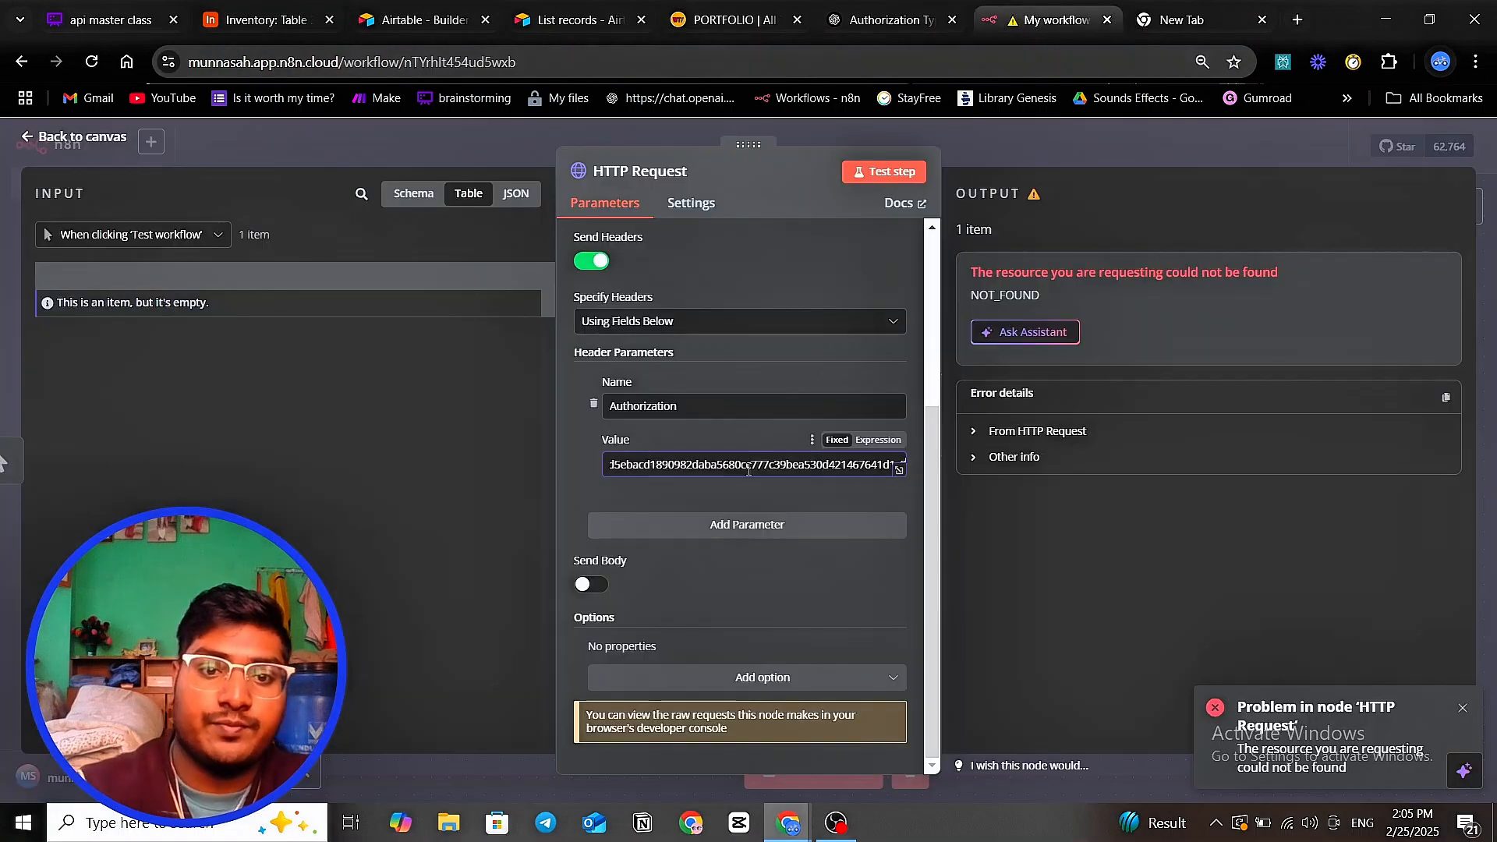
left_click(885, 172)
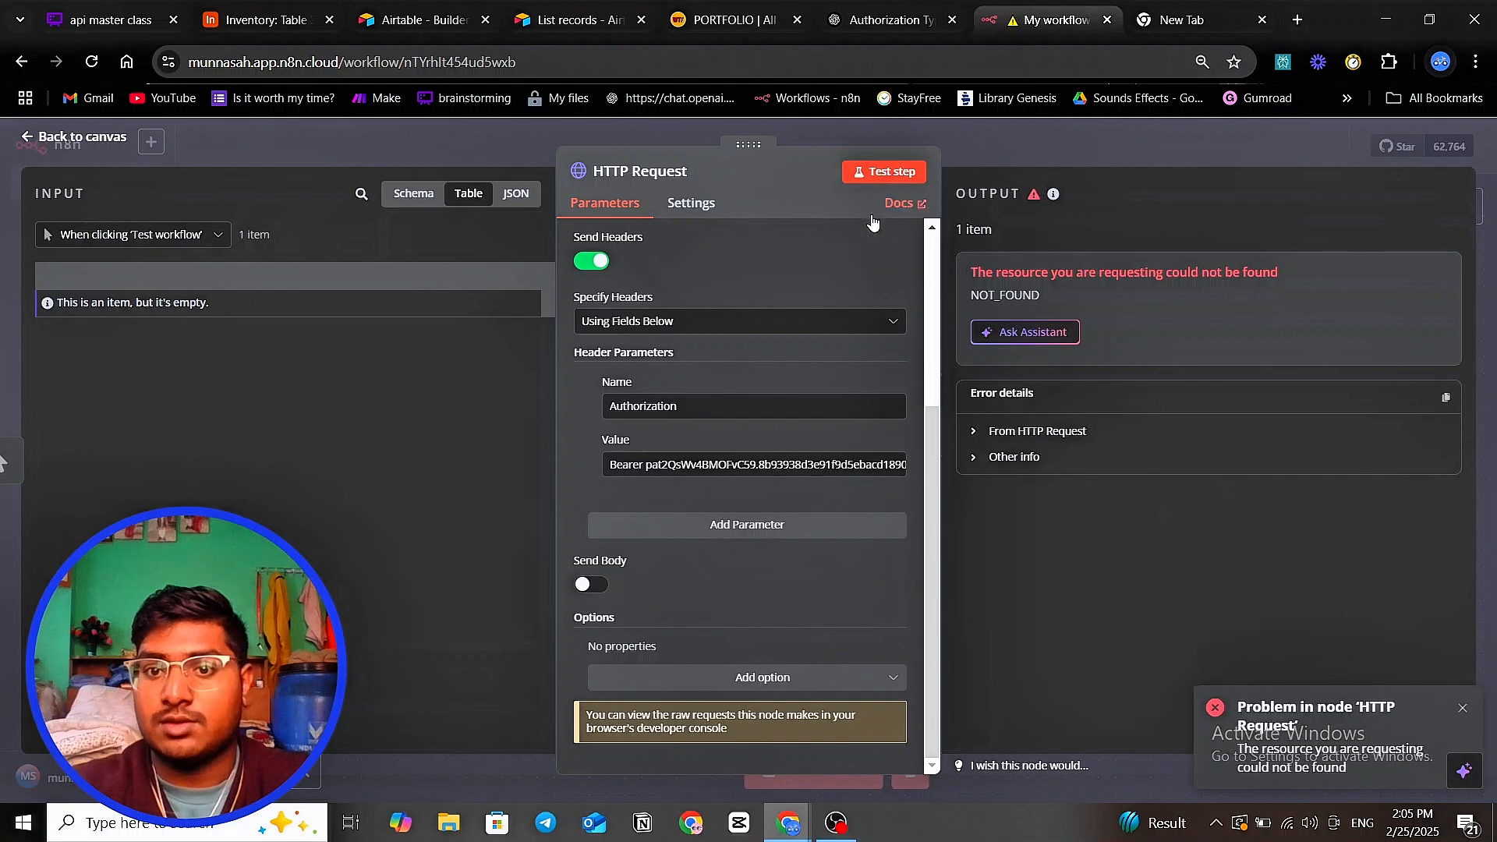
- Inspect the full request URL and expand the 404 NOT_FOUND error details
scroll(788, 452, "up", 1)
scroll(788, 452, "up", 3)
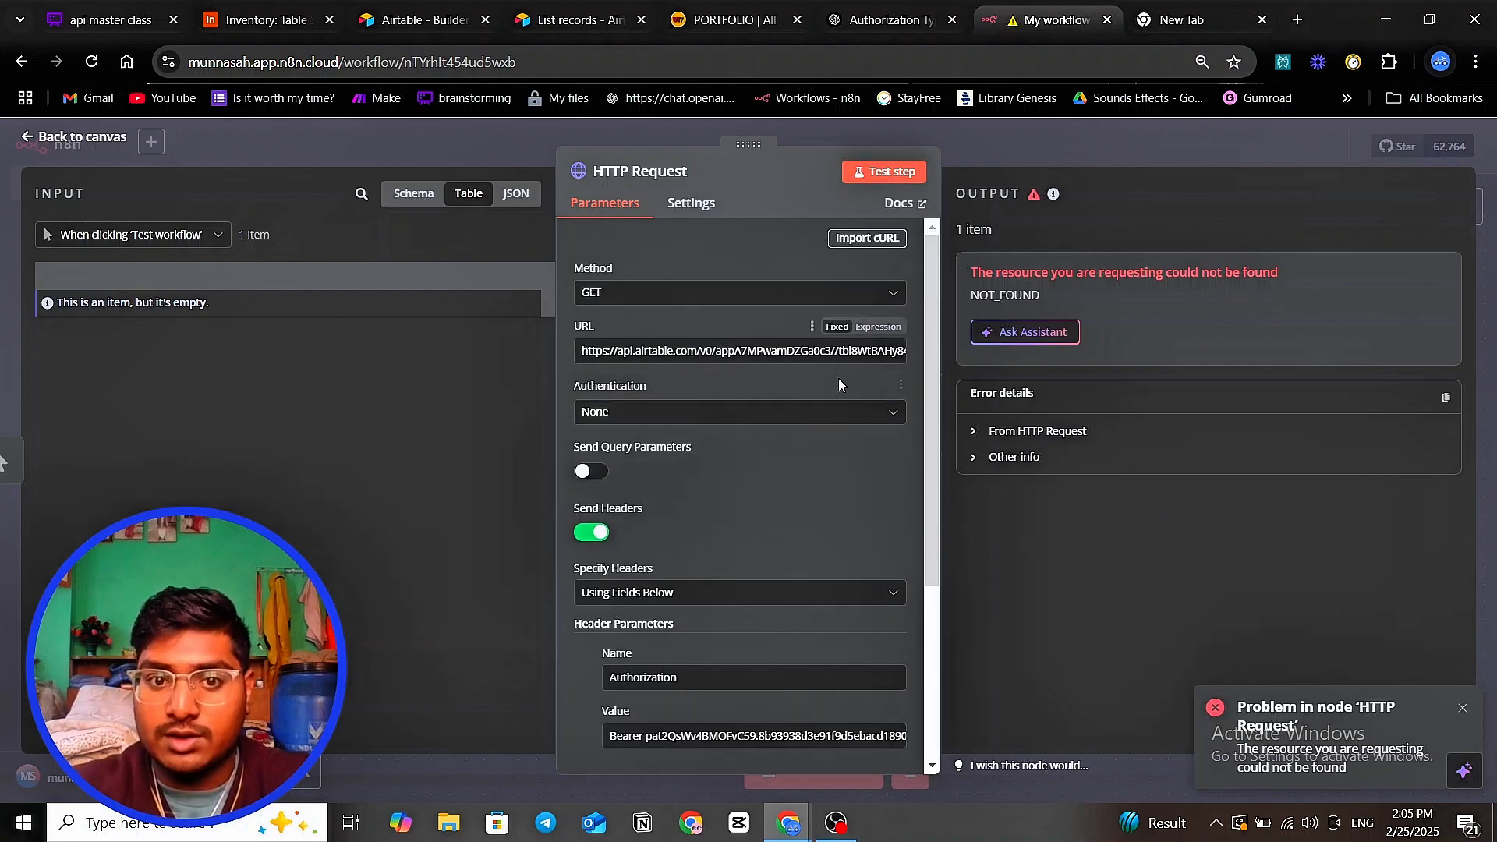
left_click(899, 357)
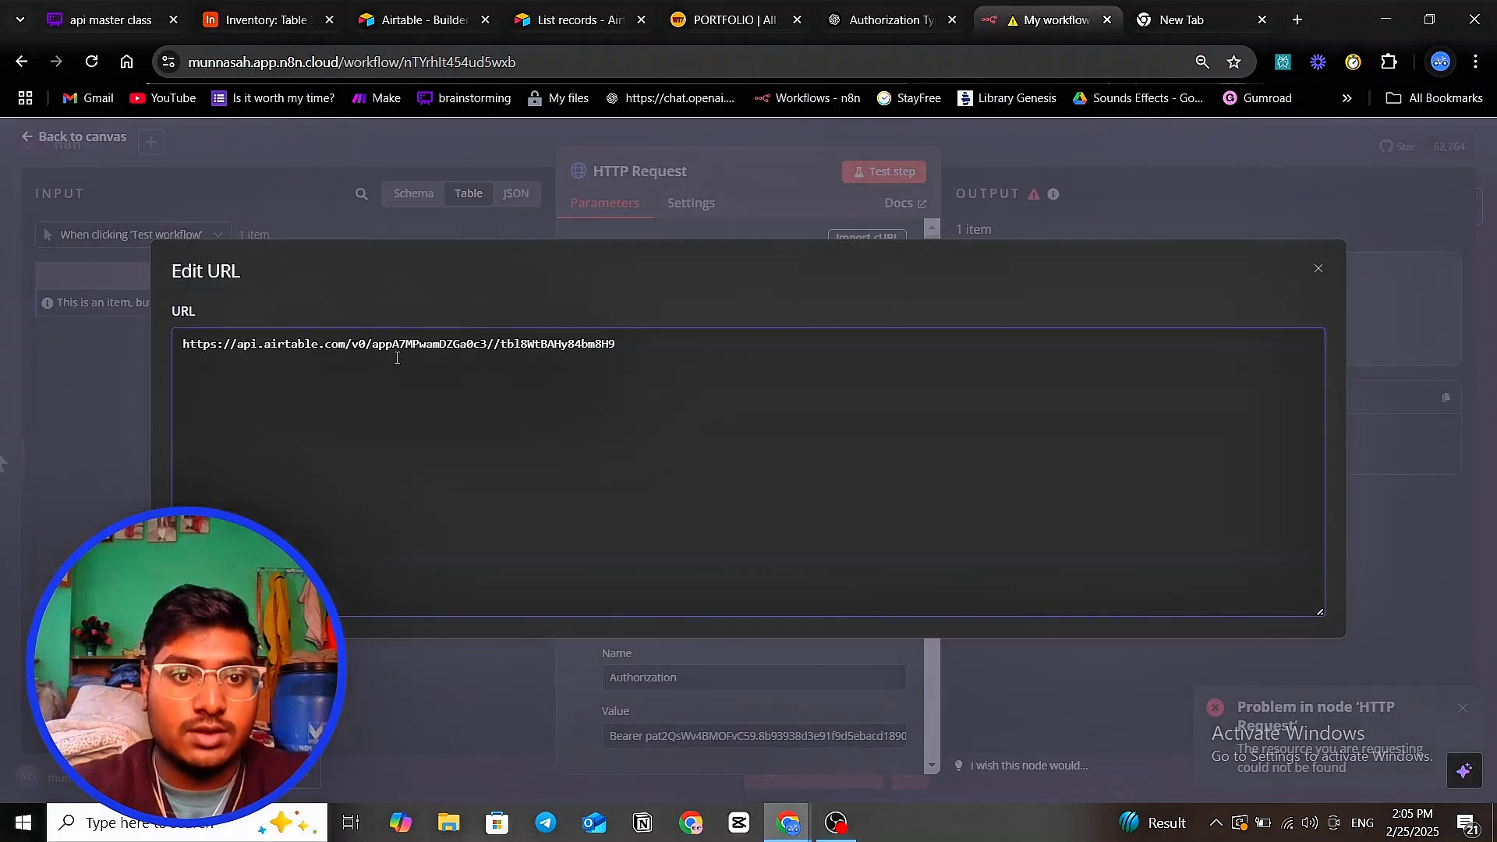
left_click(753, 165)
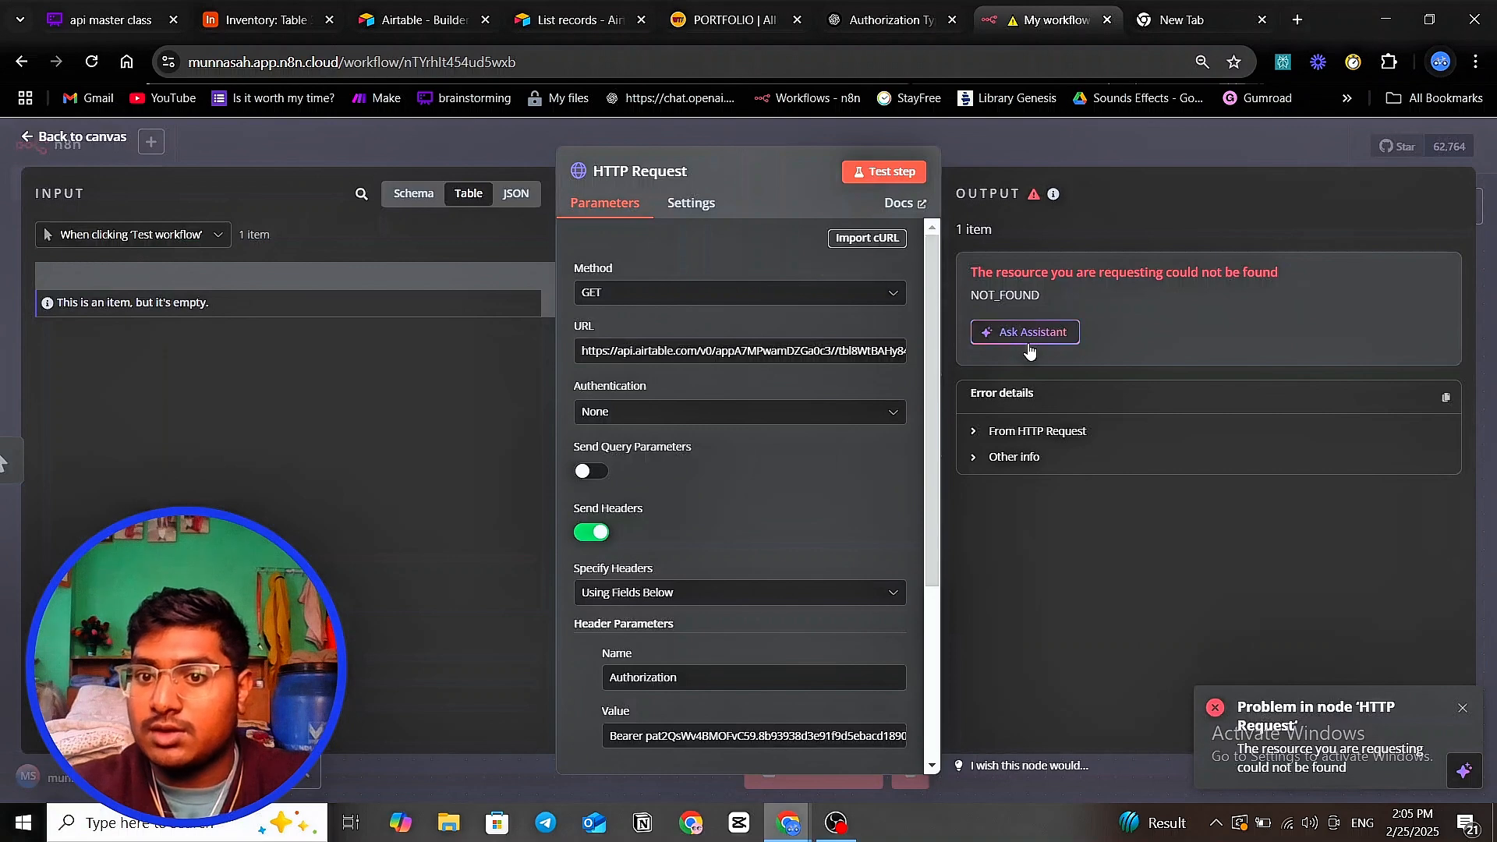
left_click(981, 430)
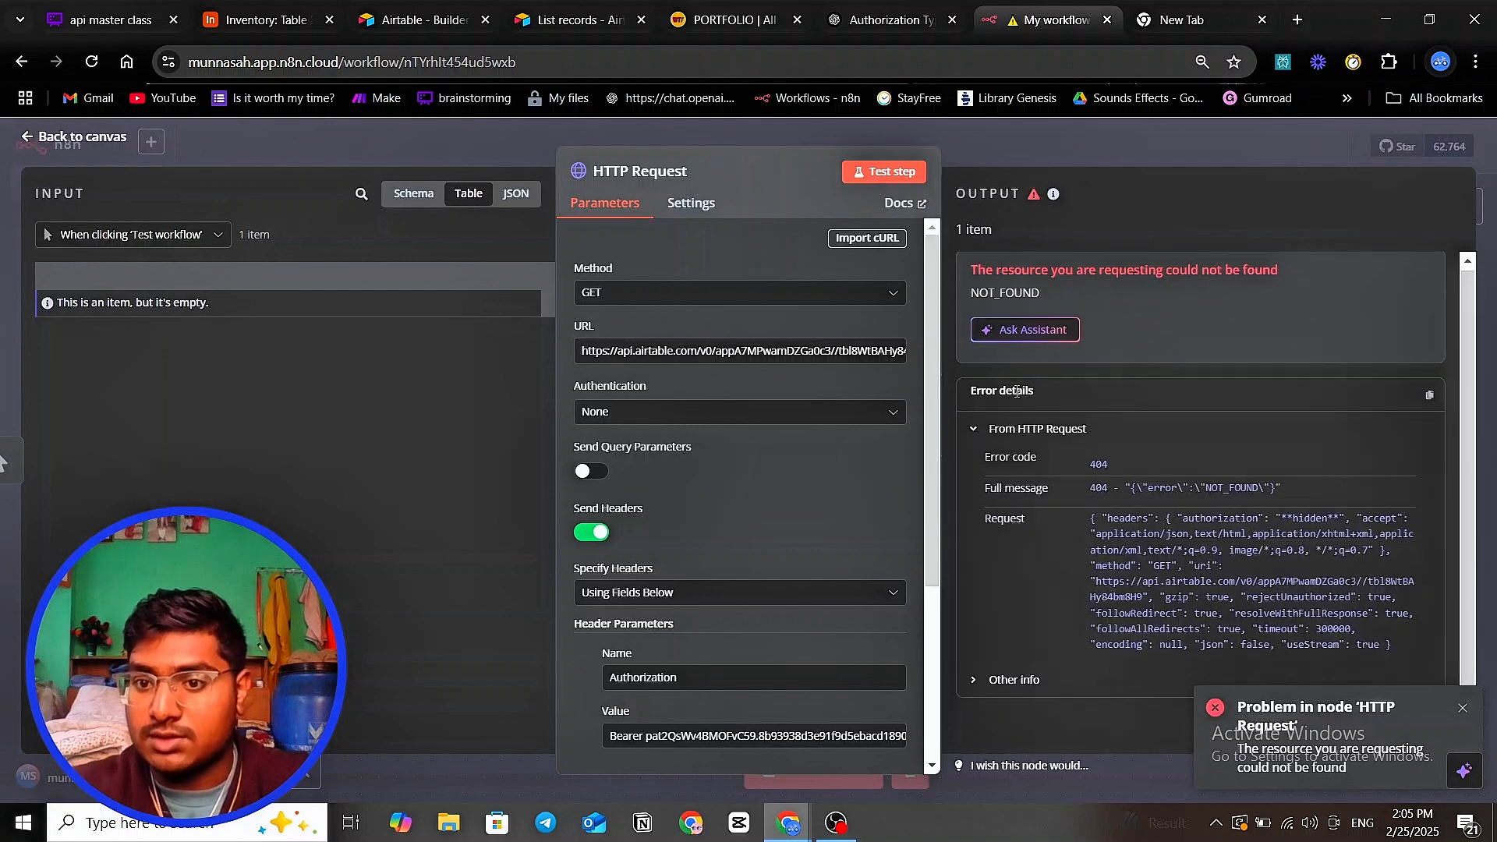
scroll(766, 546, "down", 3)
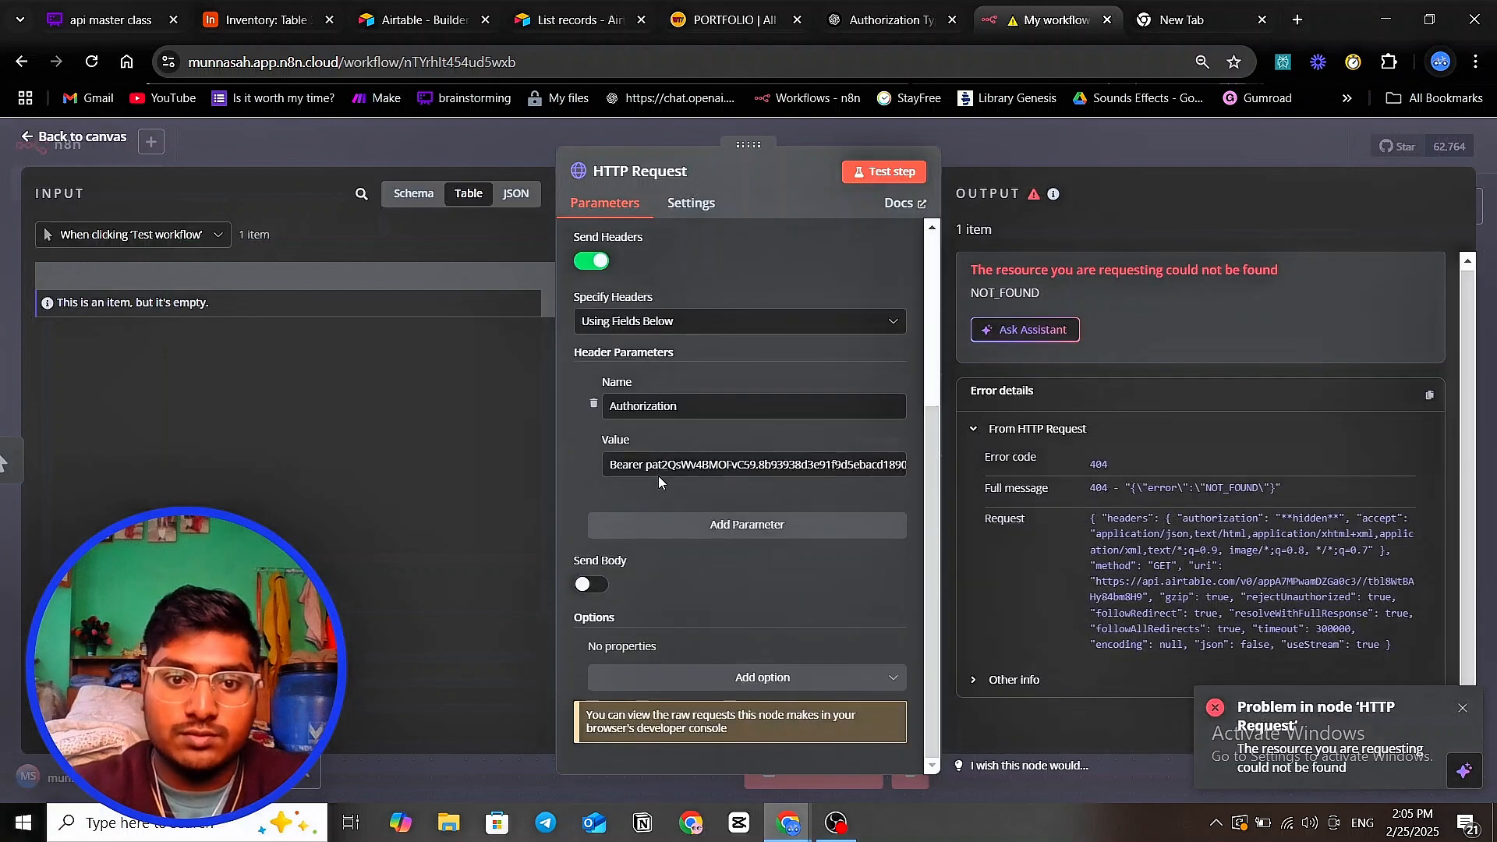
scroll(790, 544, "up", 3)
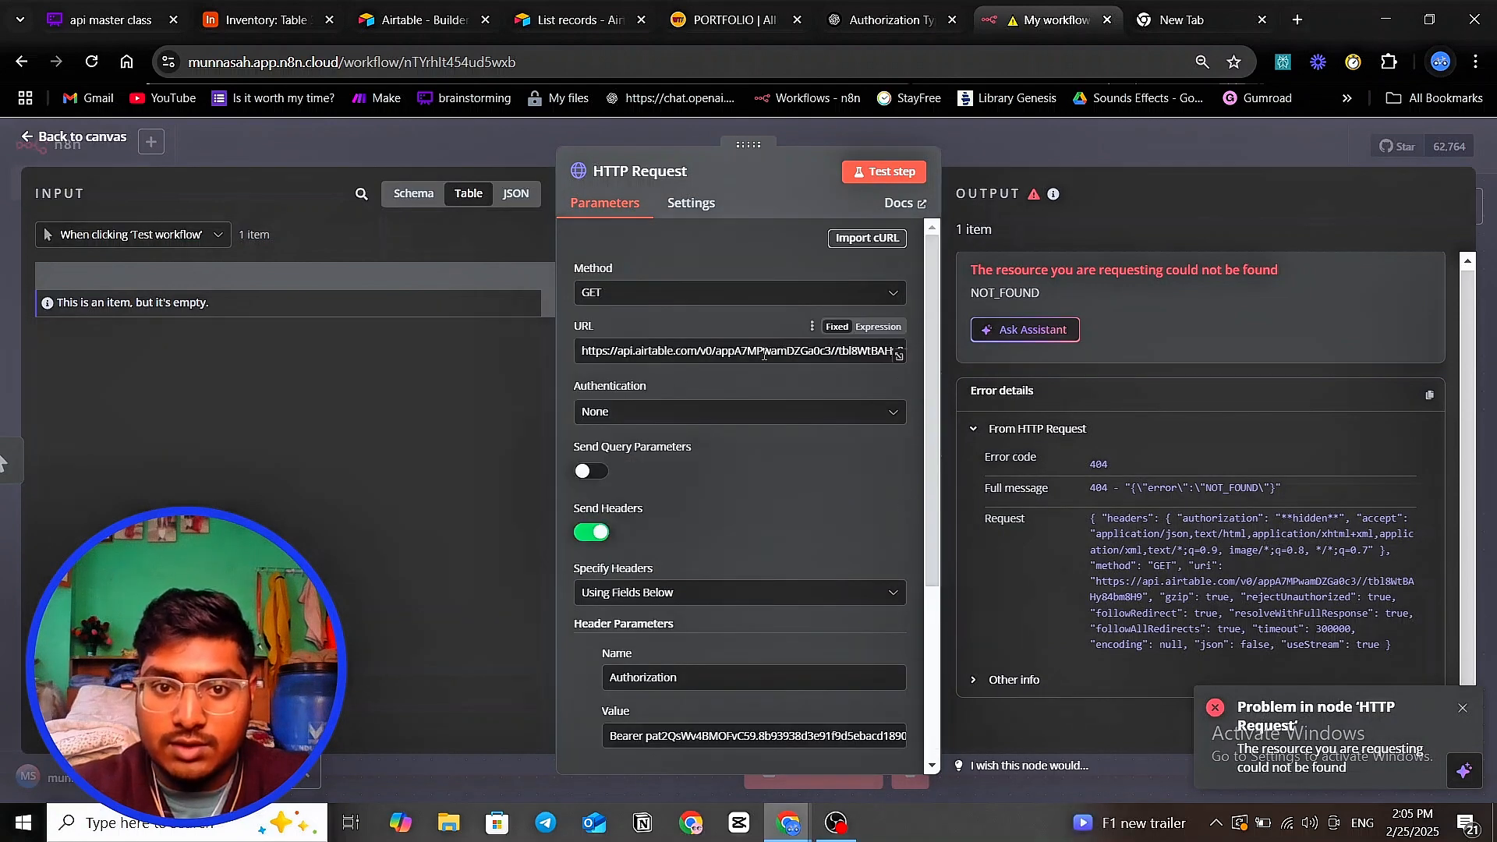
- Reopen the request URL and compare it with Table 1 of the Airtable Inventory base
left_click(898, 359)
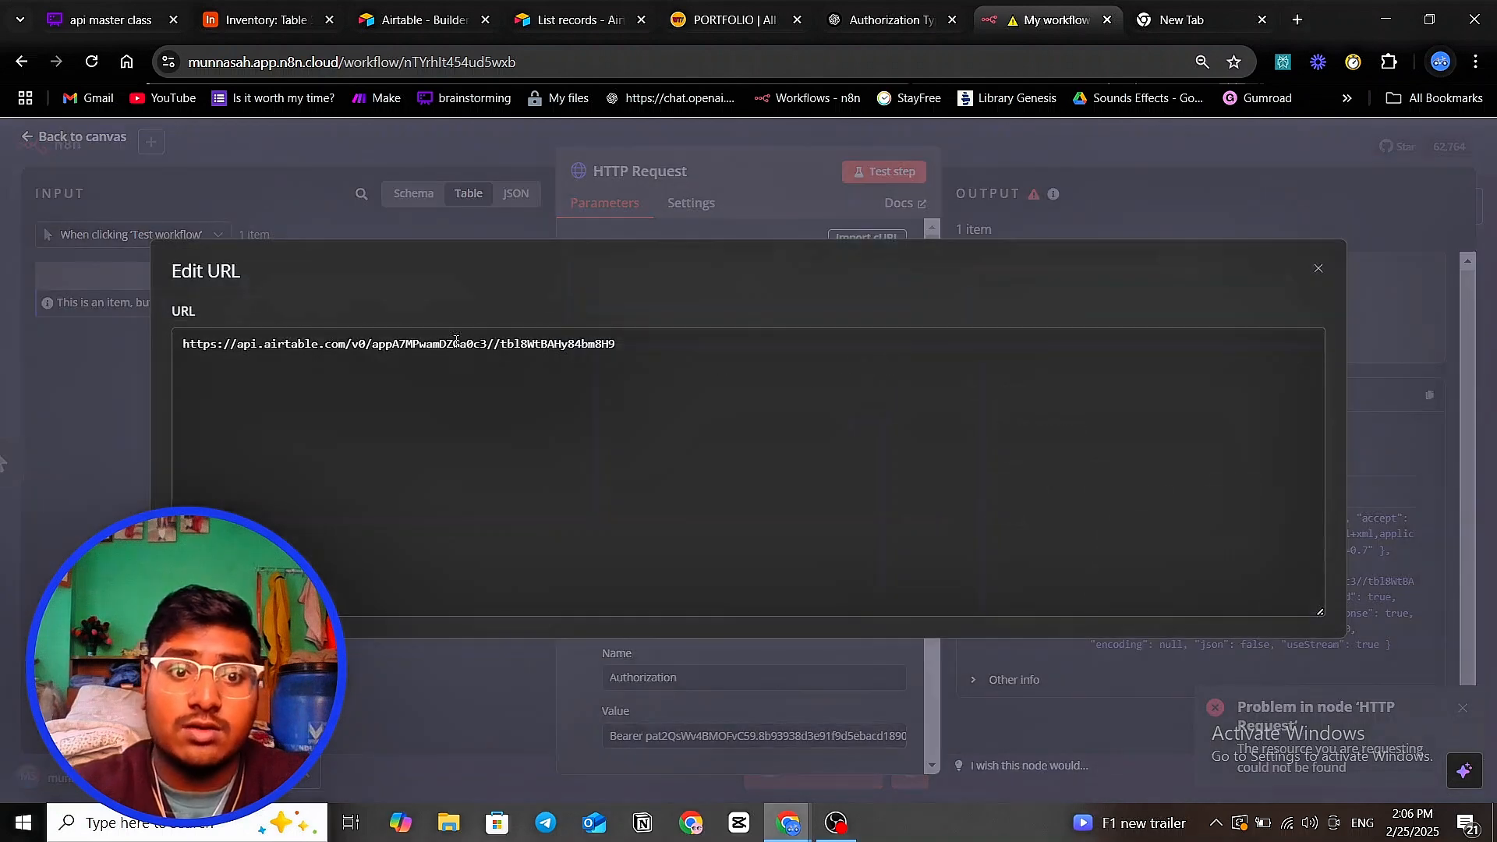
left_click(262, 25)
left_click(43, 191)
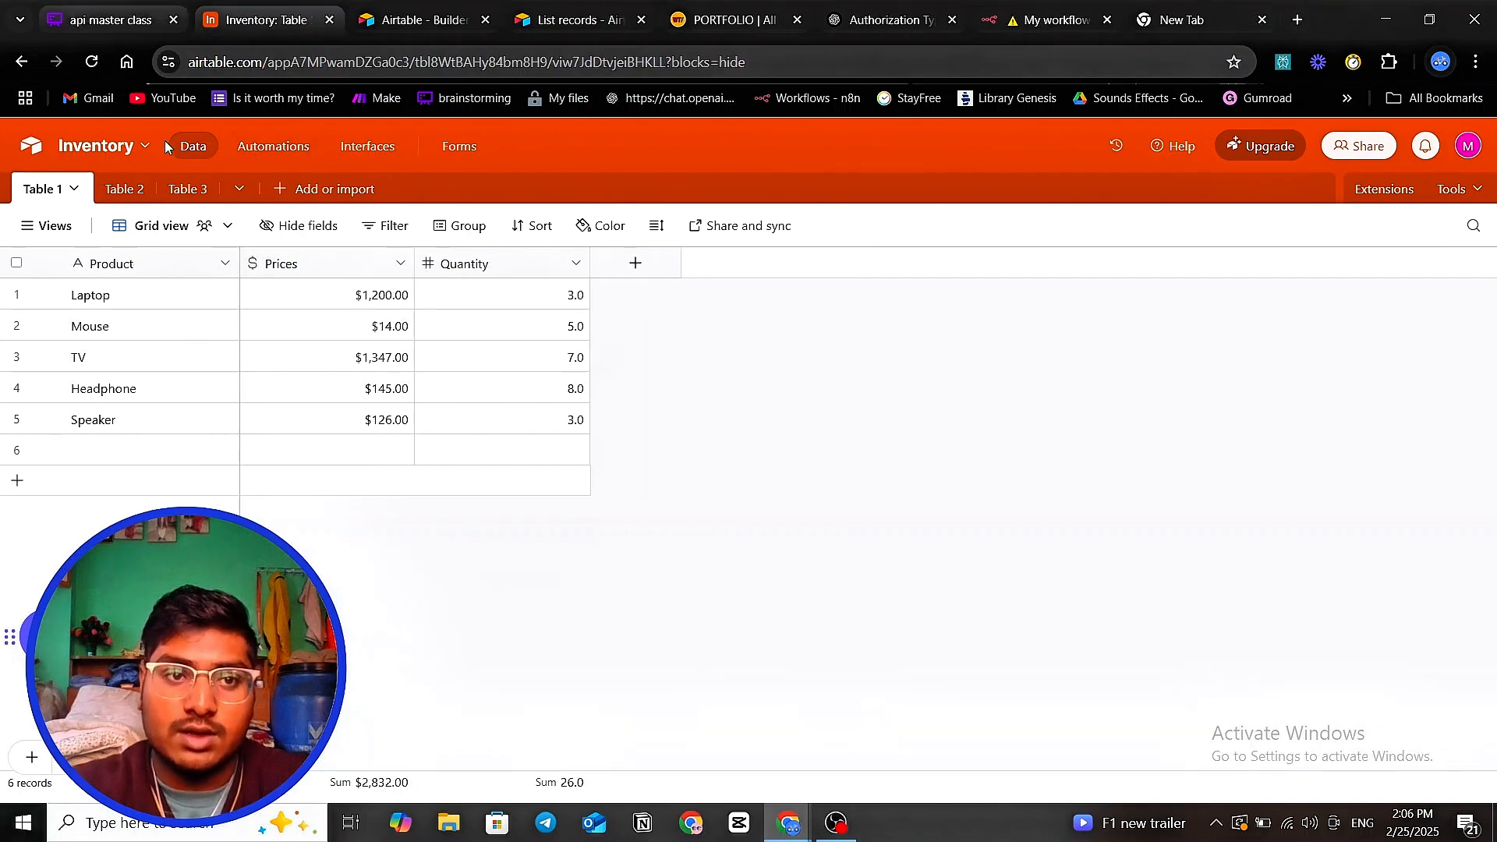
- Check the {baseId}/{tableIdOrName} URL format in the List records curl example
left_click(417, 23)
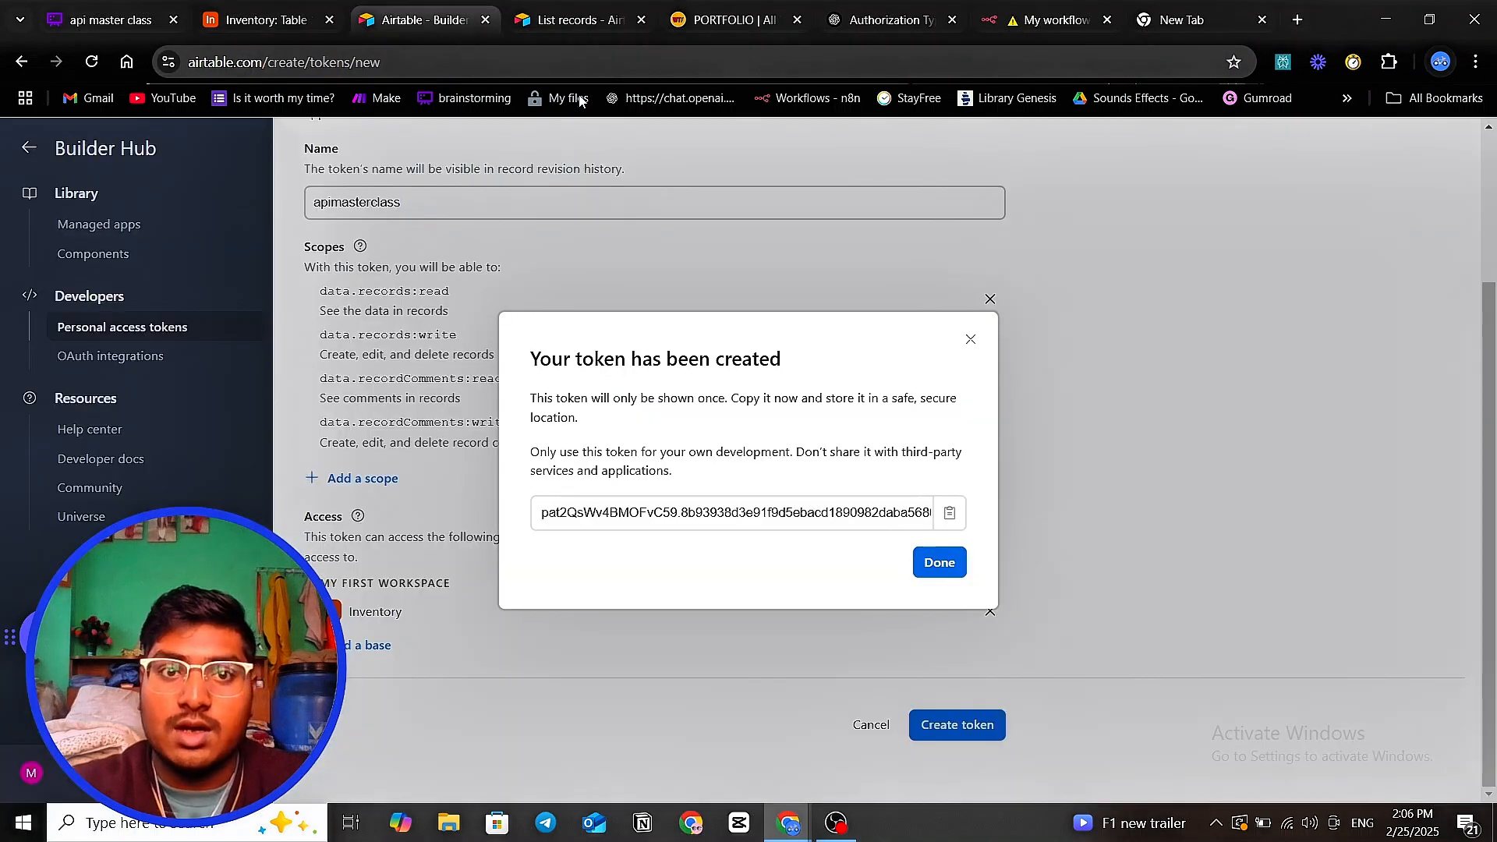
left_click(555, 26)
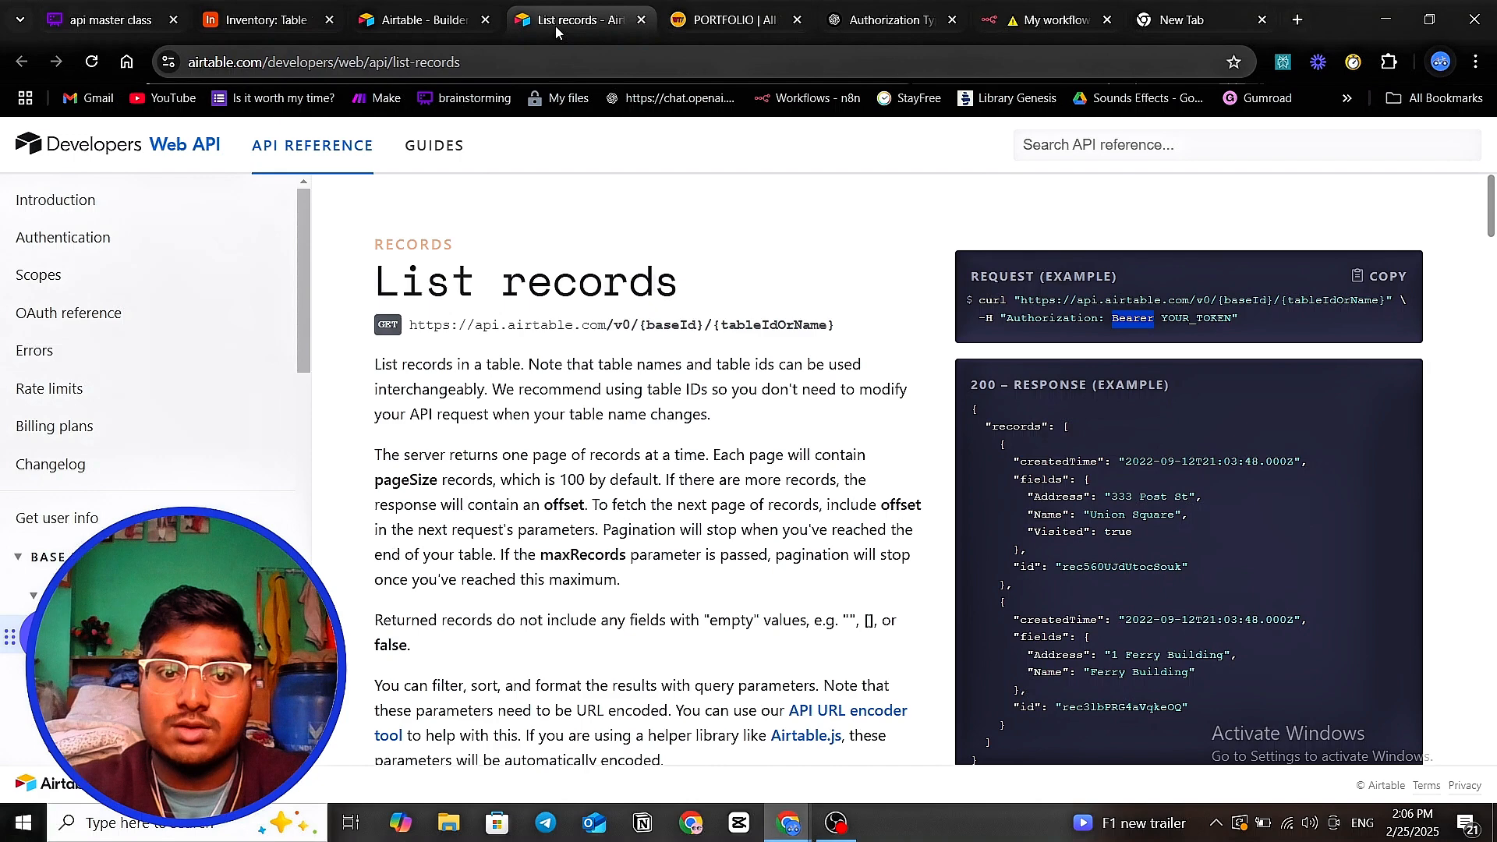
left_click(1108, 319)
left_click_drag(1228, 300, 1246, 300)
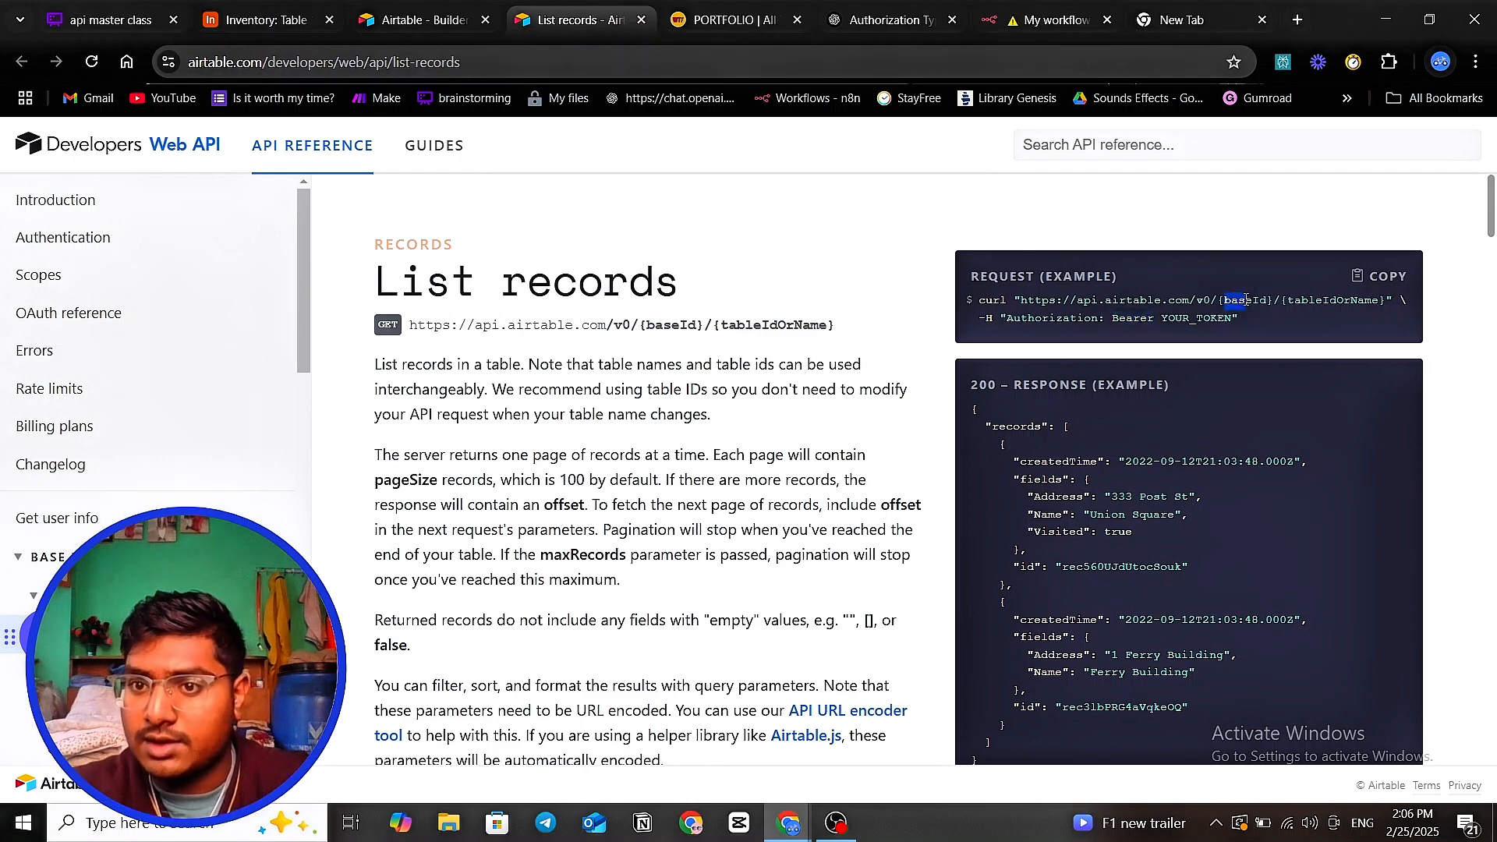
left_click_drag(1291, 301, 1339, 301)
left_click(1339, 301)
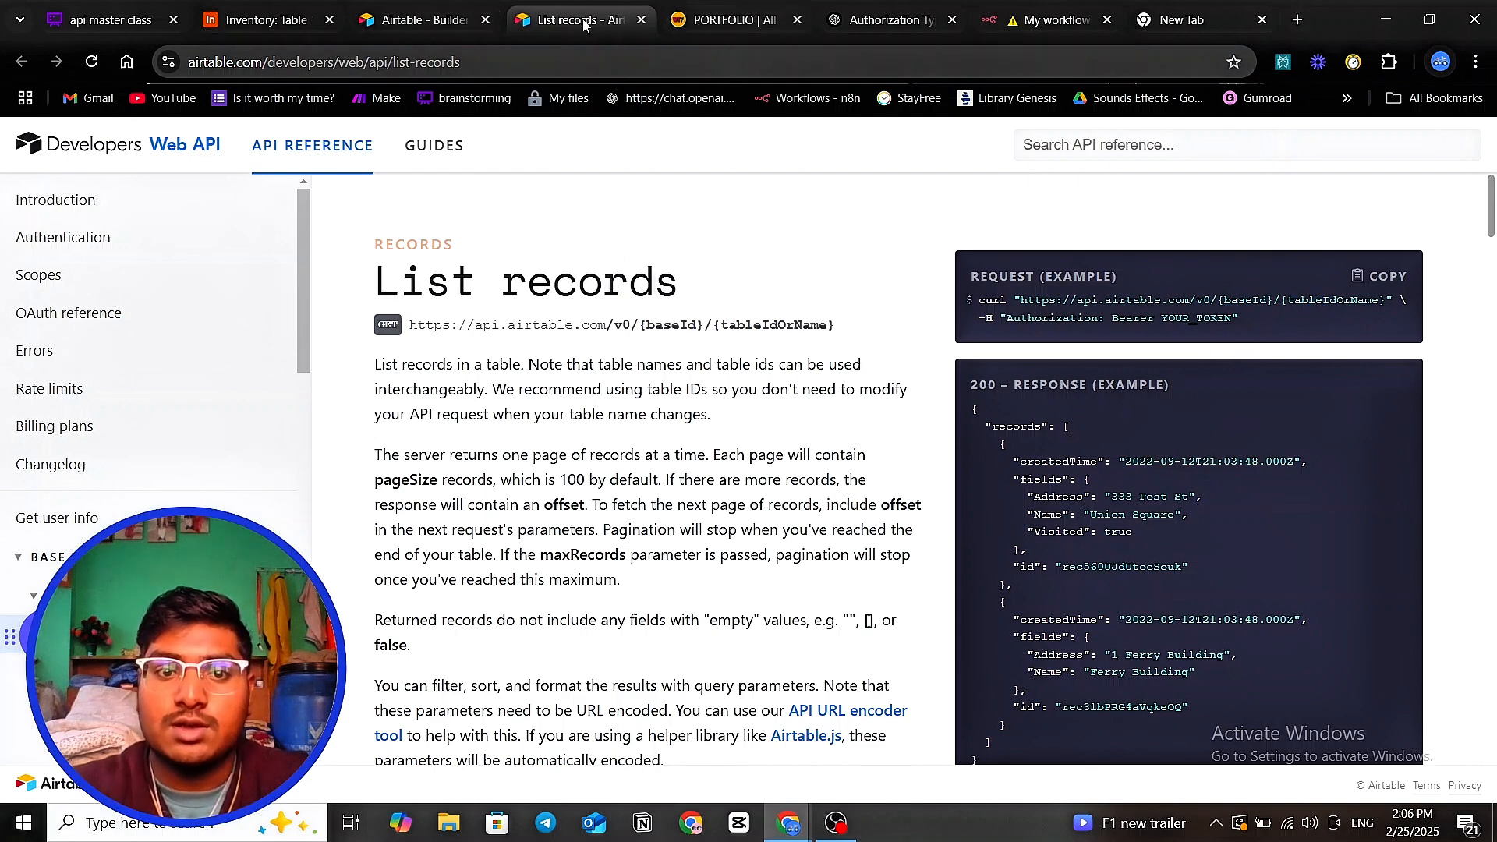
left_click(406, 28)
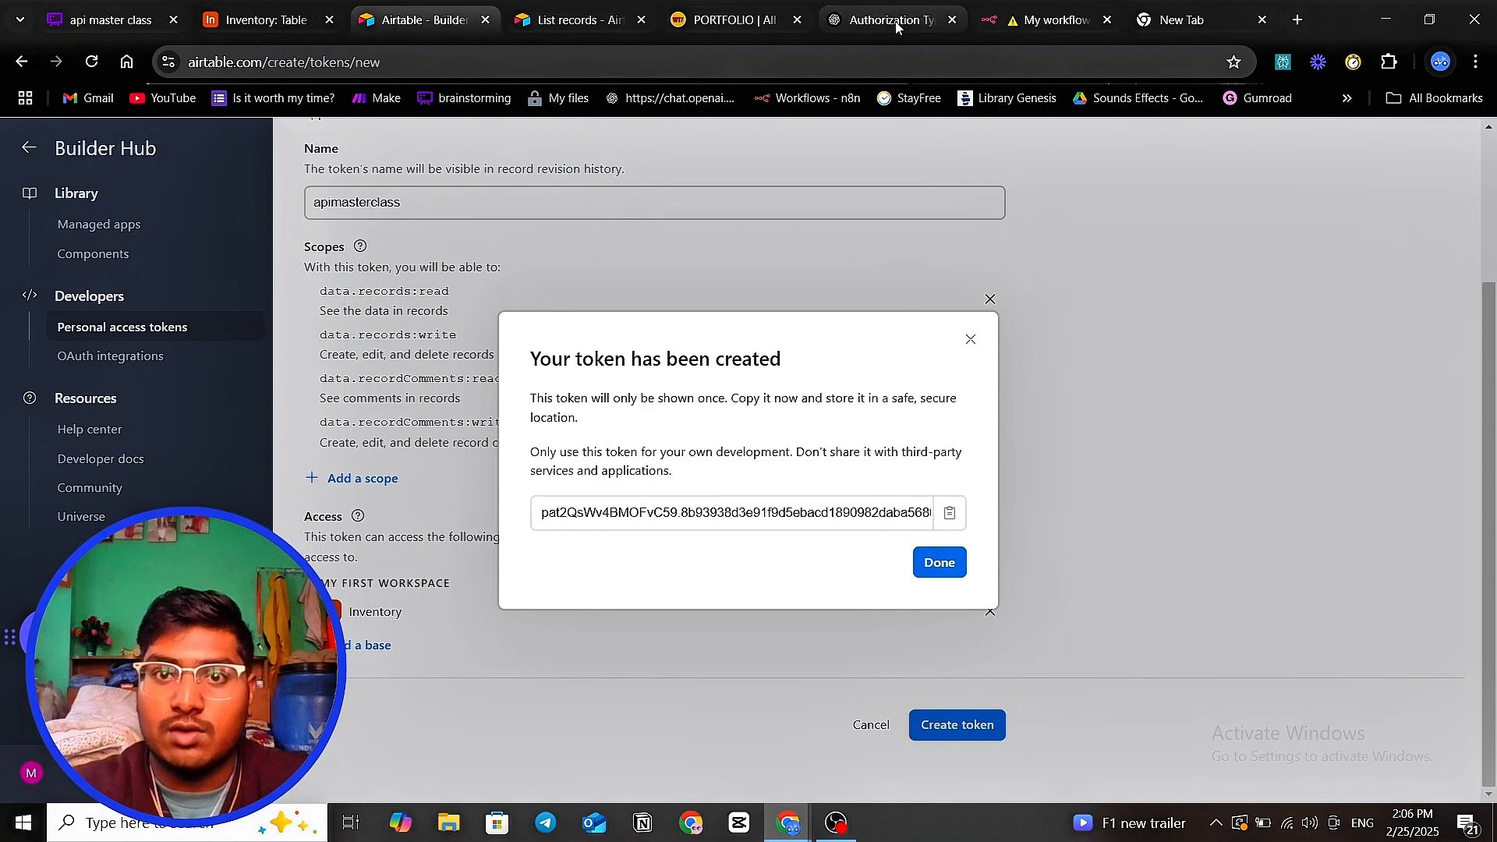
left_click(1013, 21)
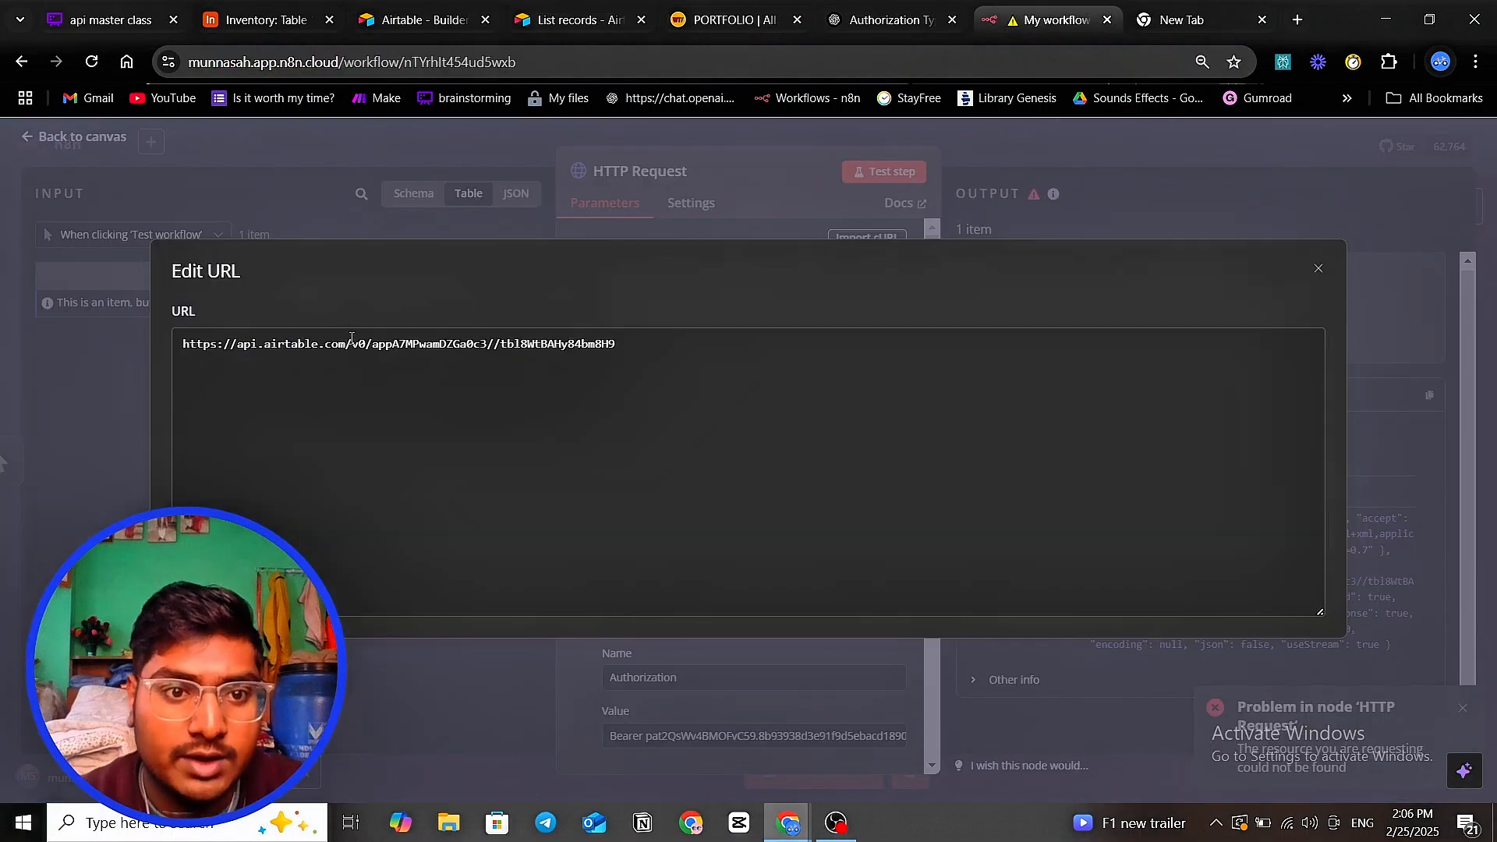
- Remove the extra slash between the base ID and table ID in the request URL
left_click(500, 343)
key("BackSpace")
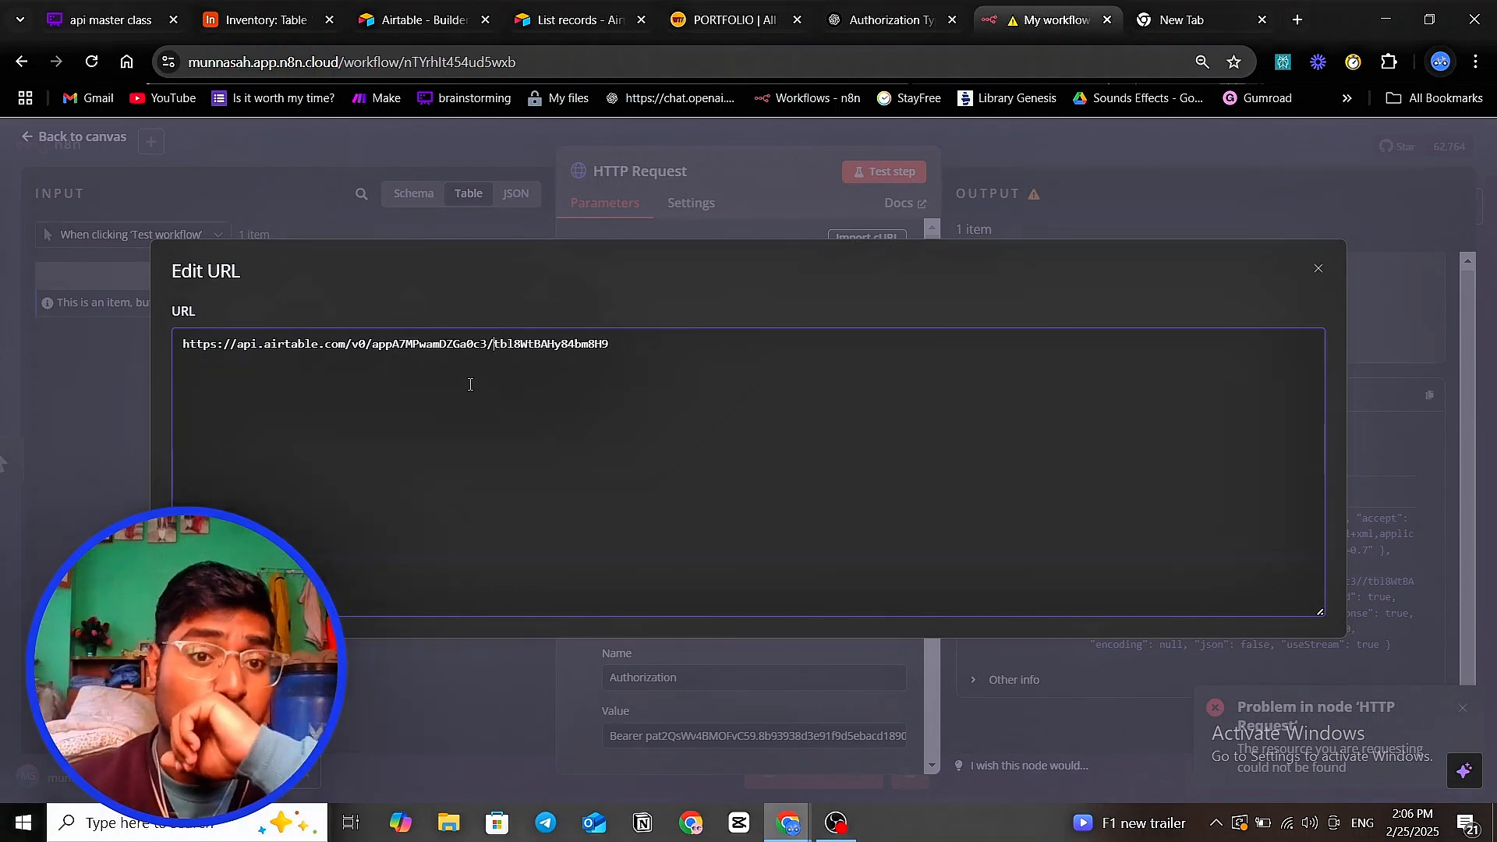
left_click_drag(377, 347, 615, 347)
left_click(491, 347)
left_click(490, 347)
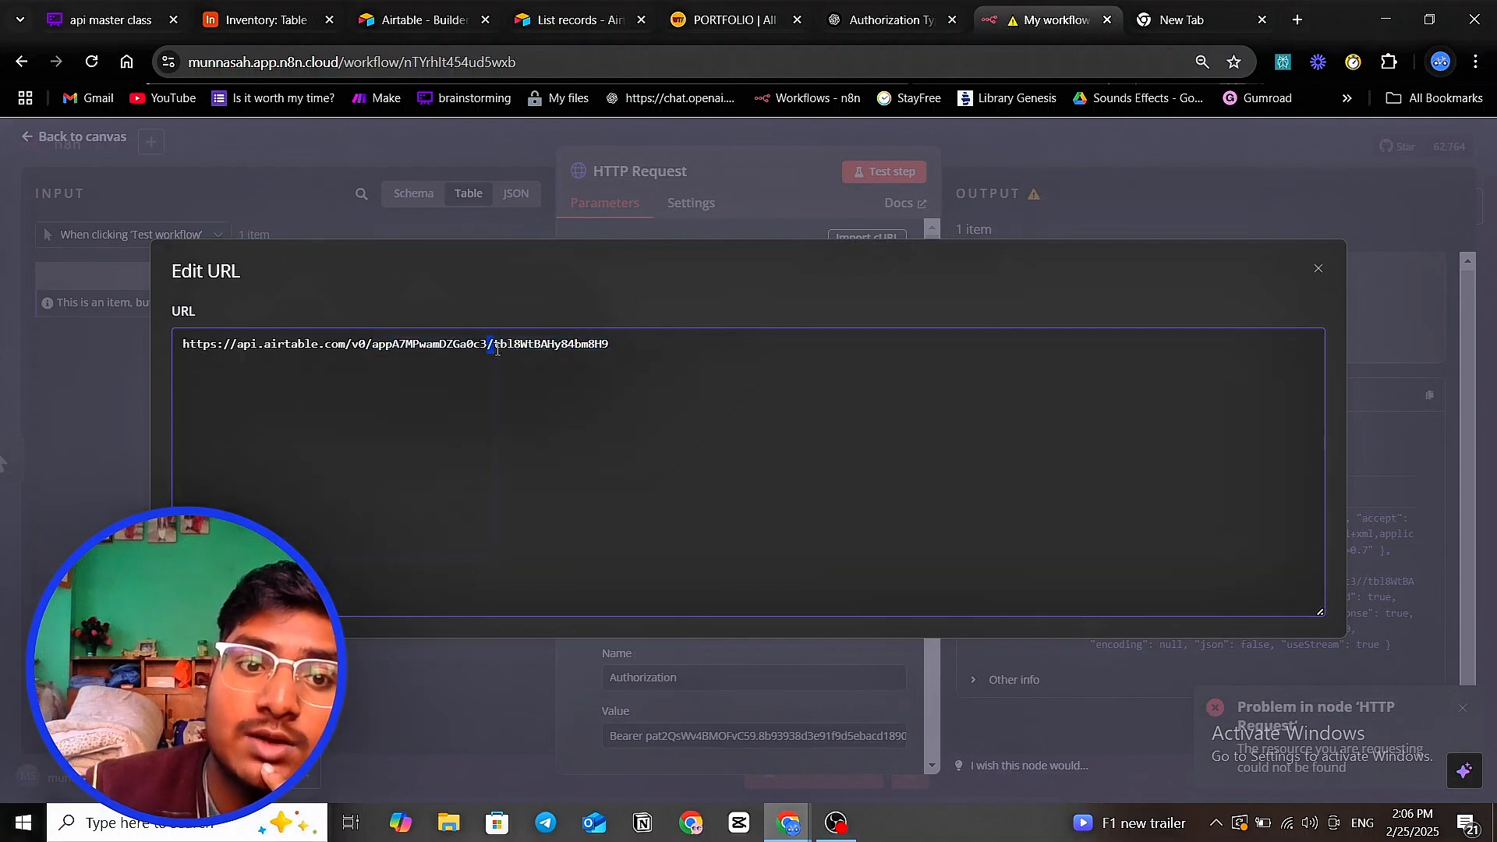
left_click(811, 184)
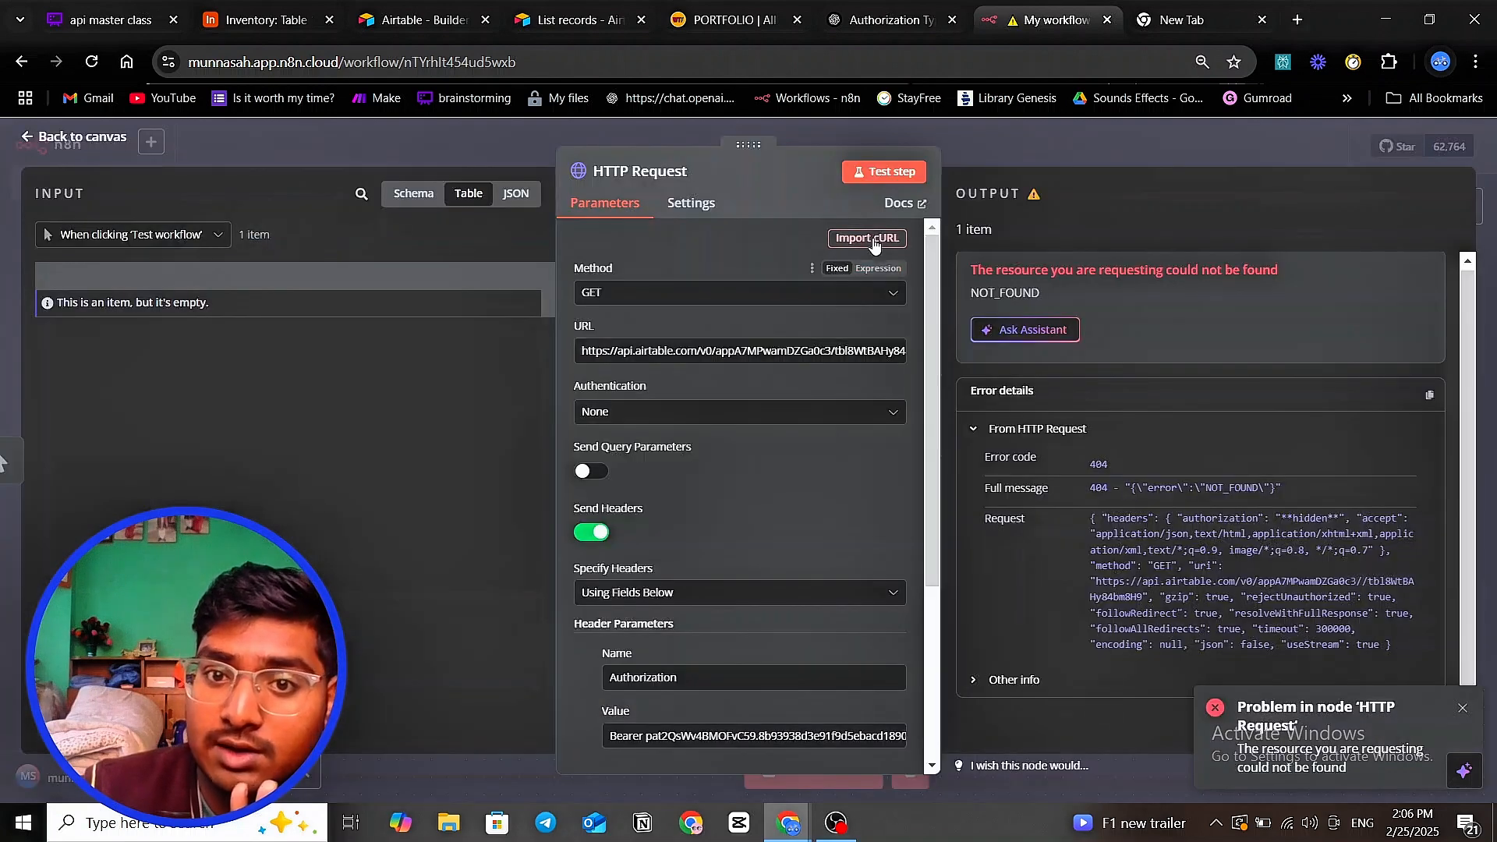
- Rerun the test and check the returned Laptop (price 1200) and Speaker records
left_click(892, 173)
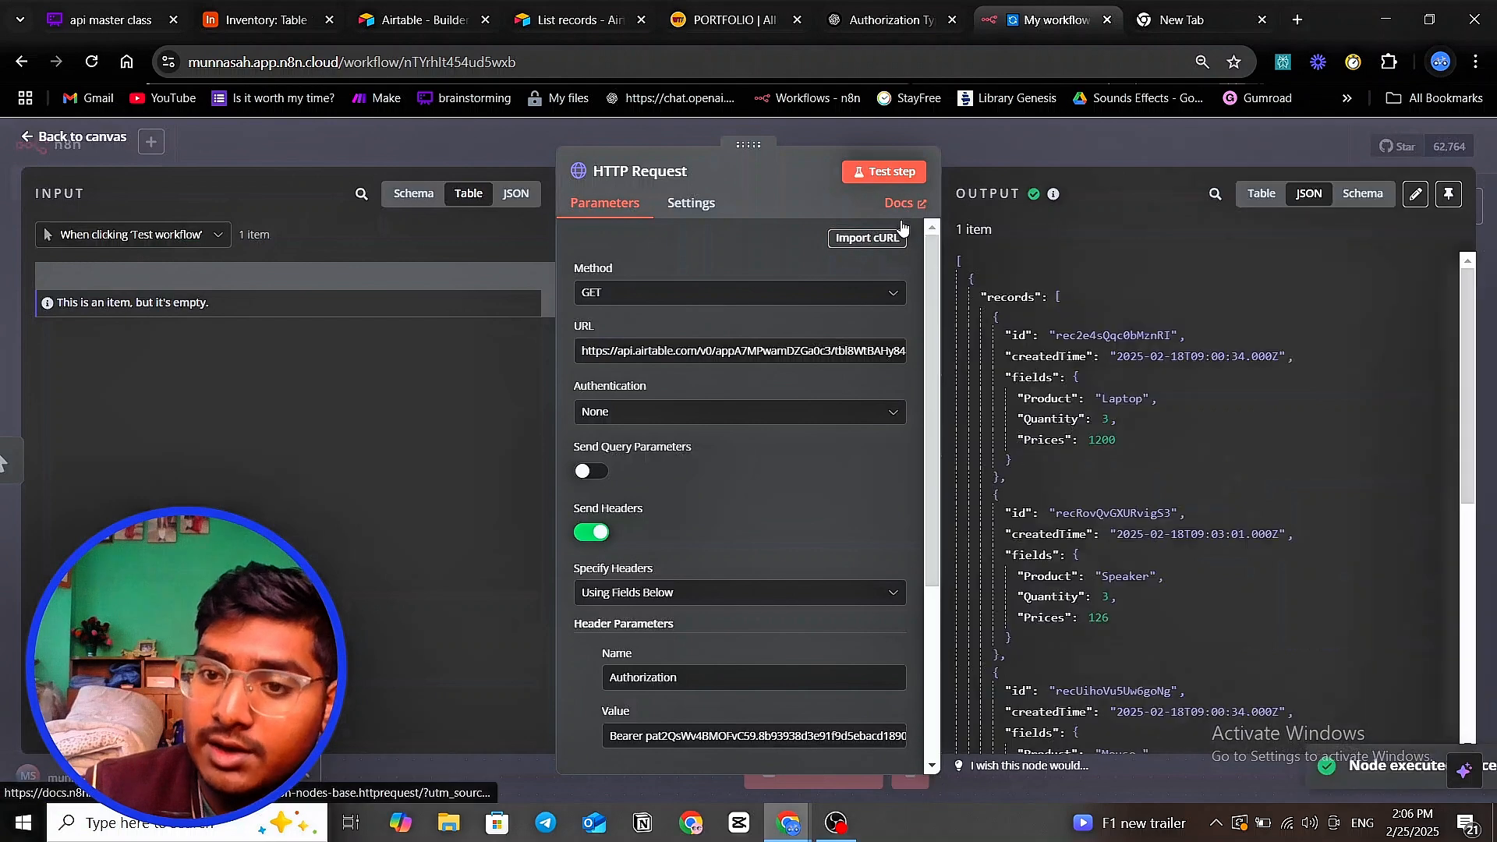
scroll(1135, 358, "down", 2)
scroll(1096, 395, "up", 2)
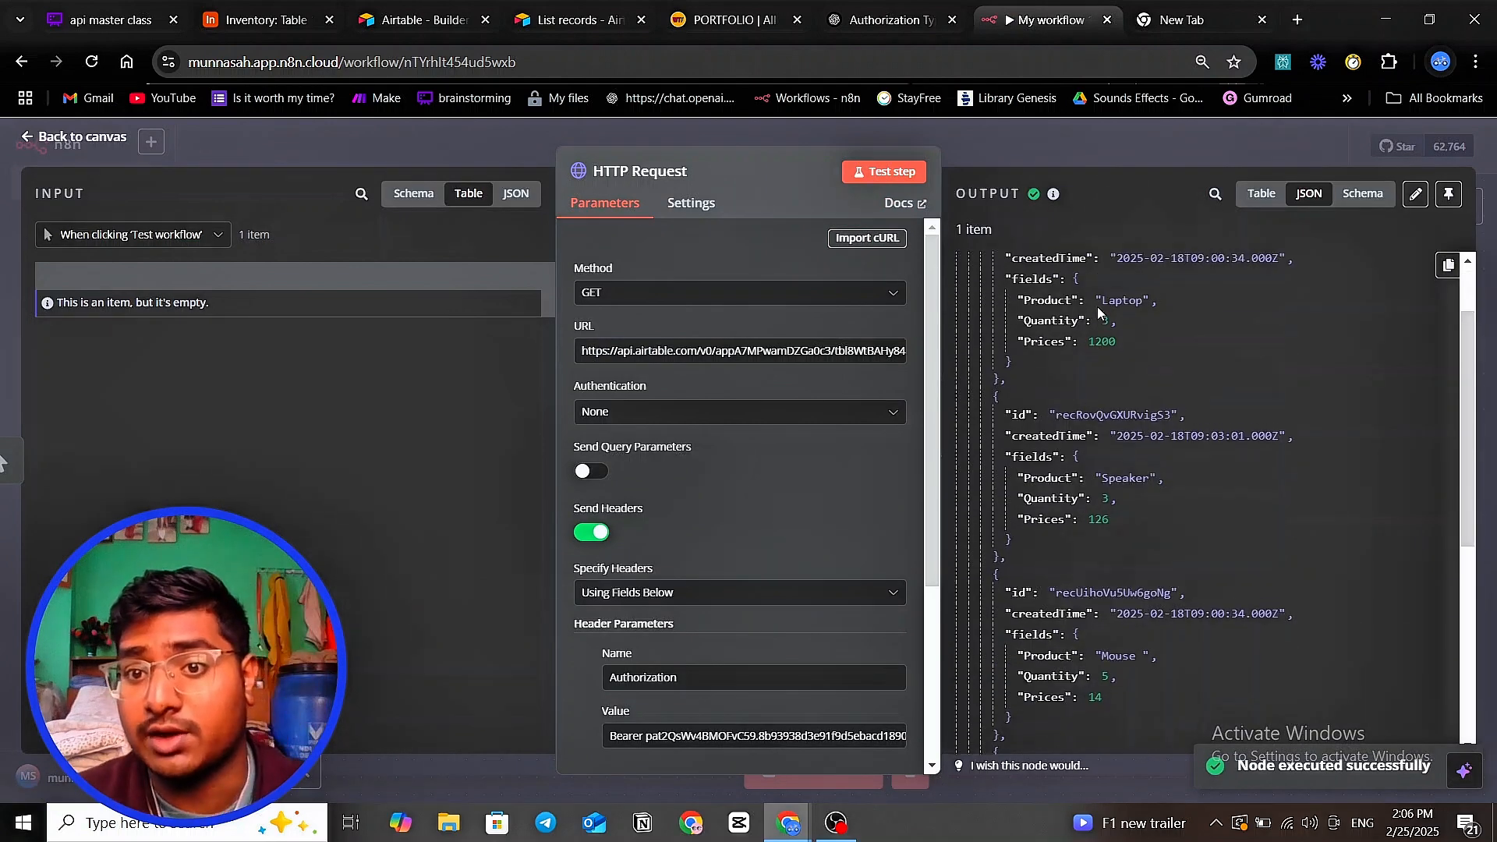
double_click(1117, 403)
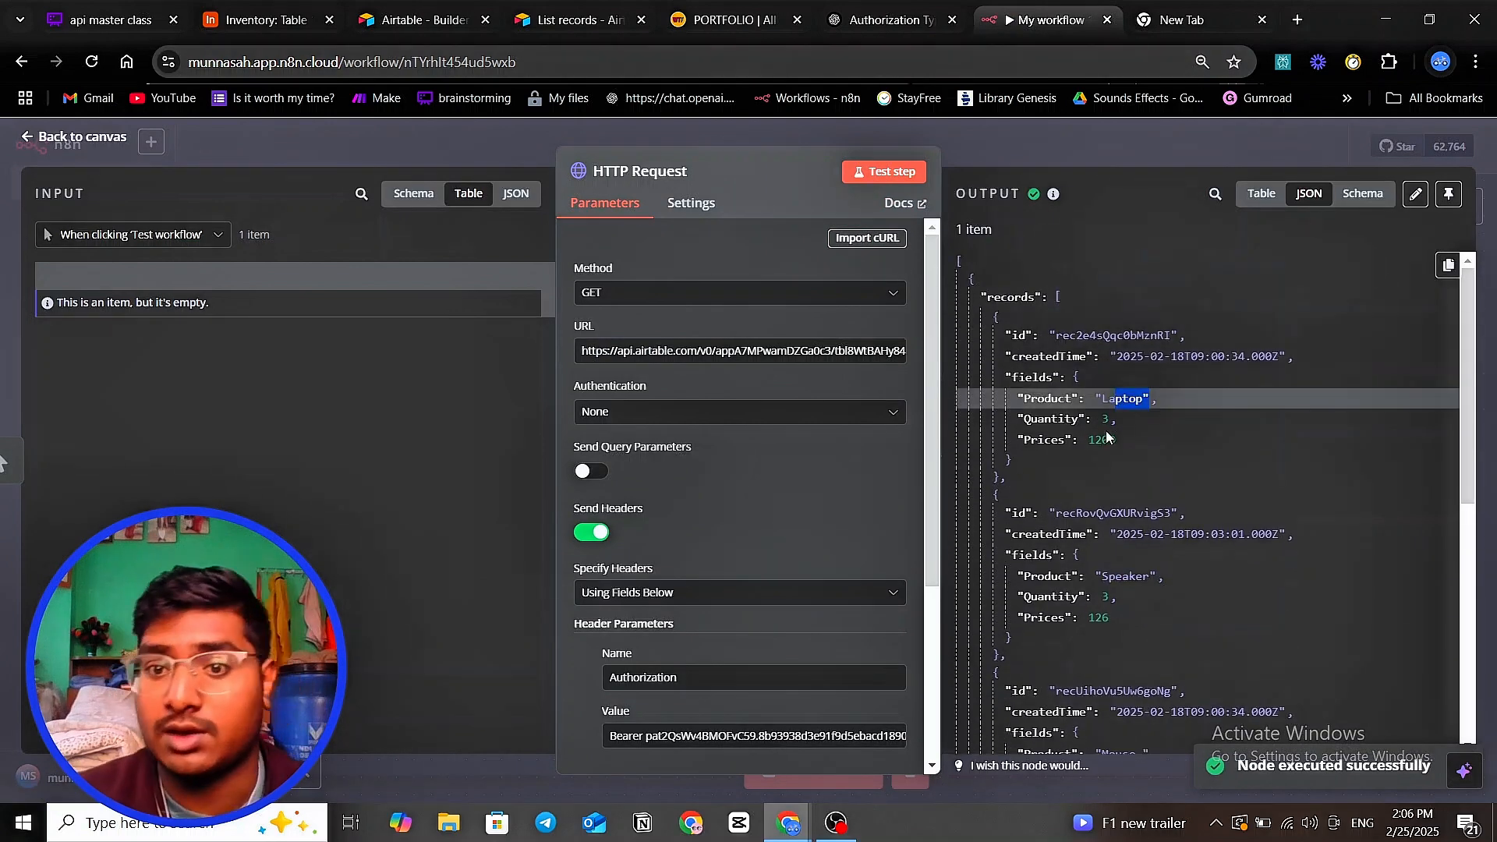
double_click(1134, 424)
double_click(1160, 439)
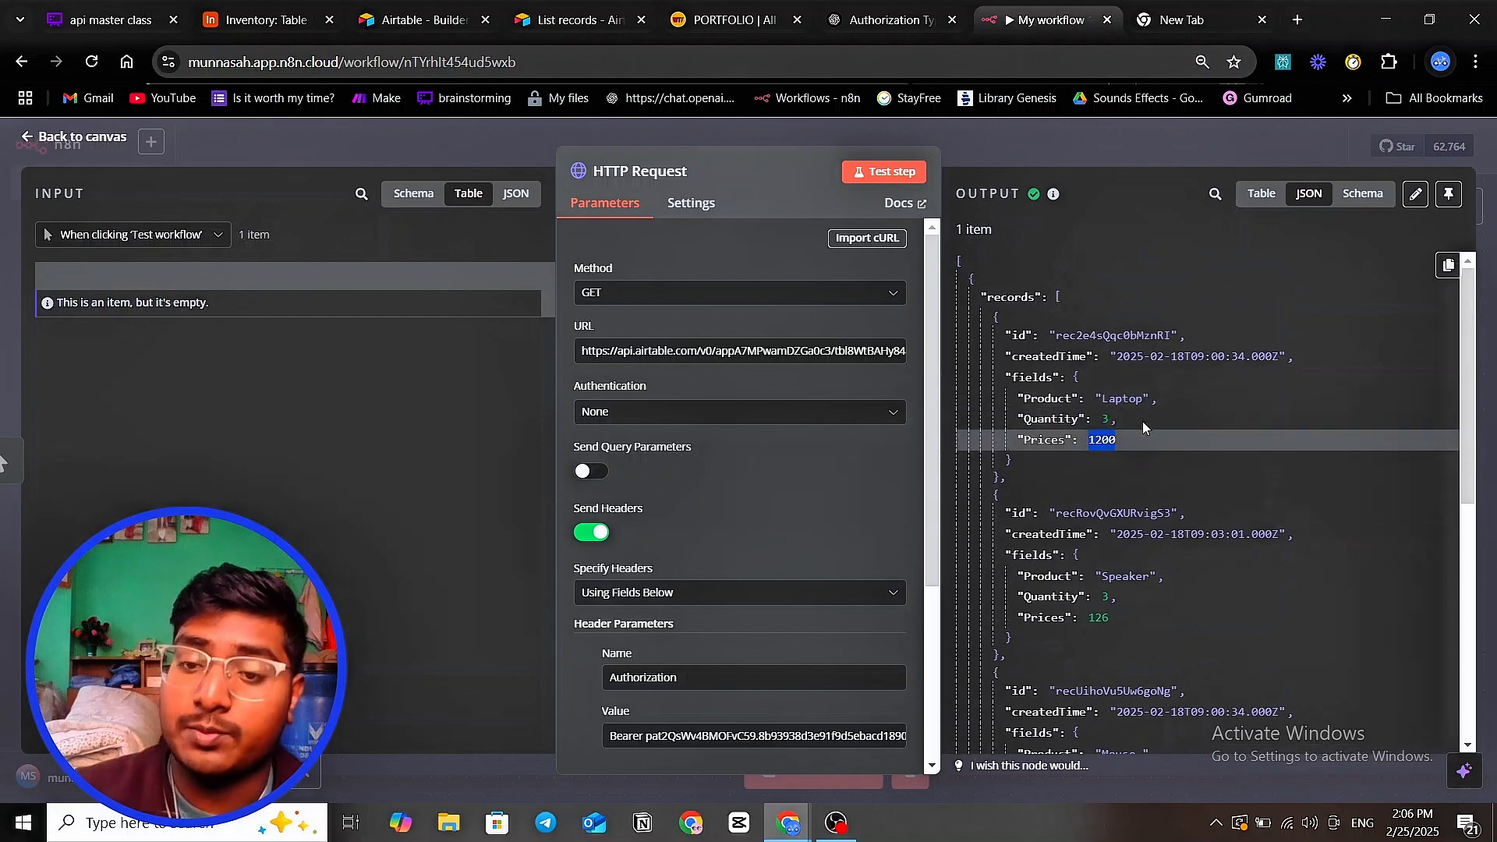
scroll(1140, 420, "down", 3)
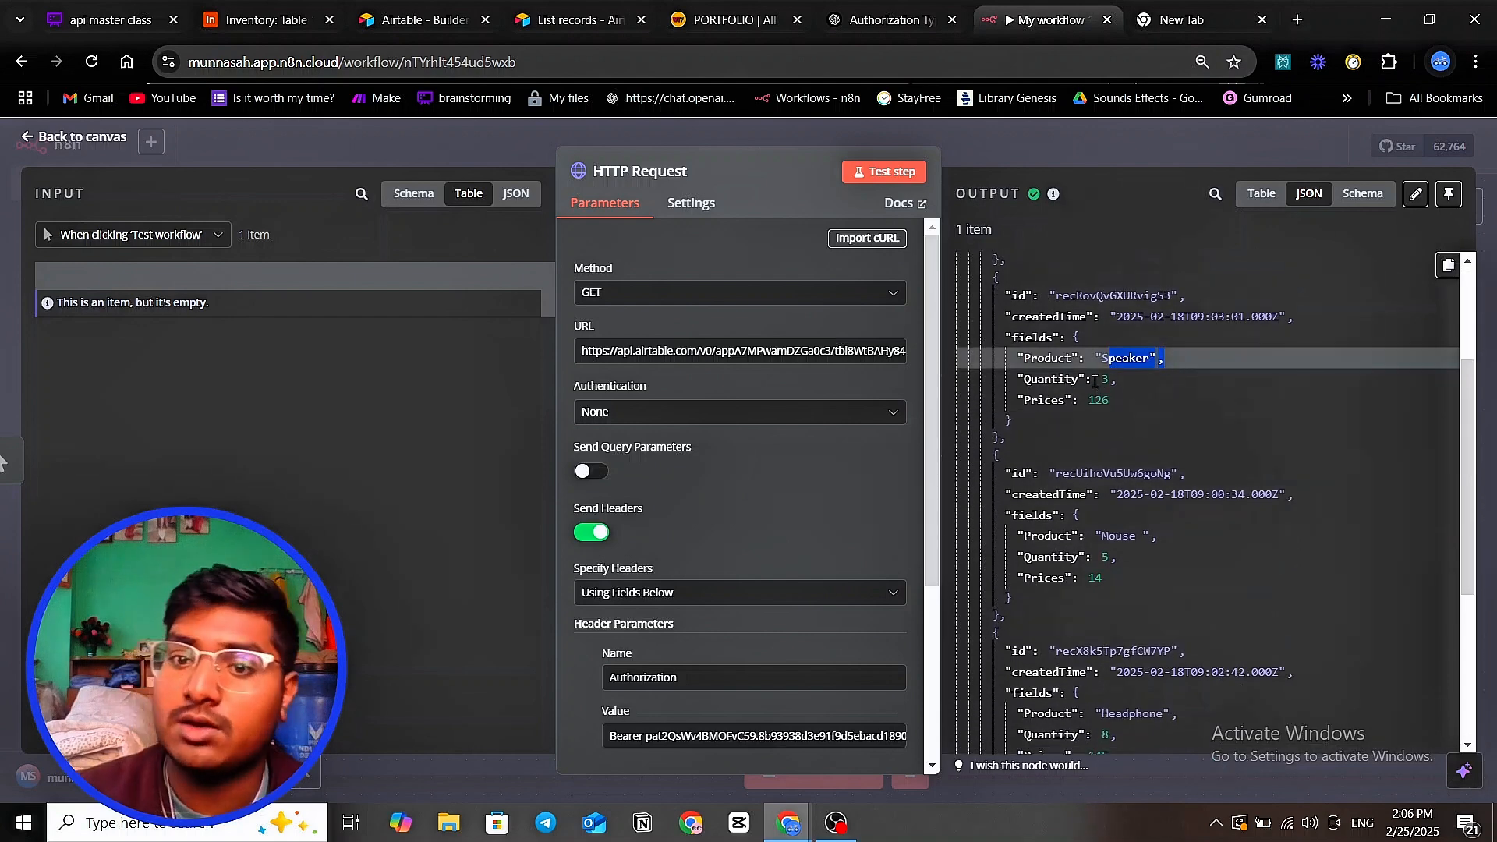
left_click_drag(1100, 379, 1123, 407)
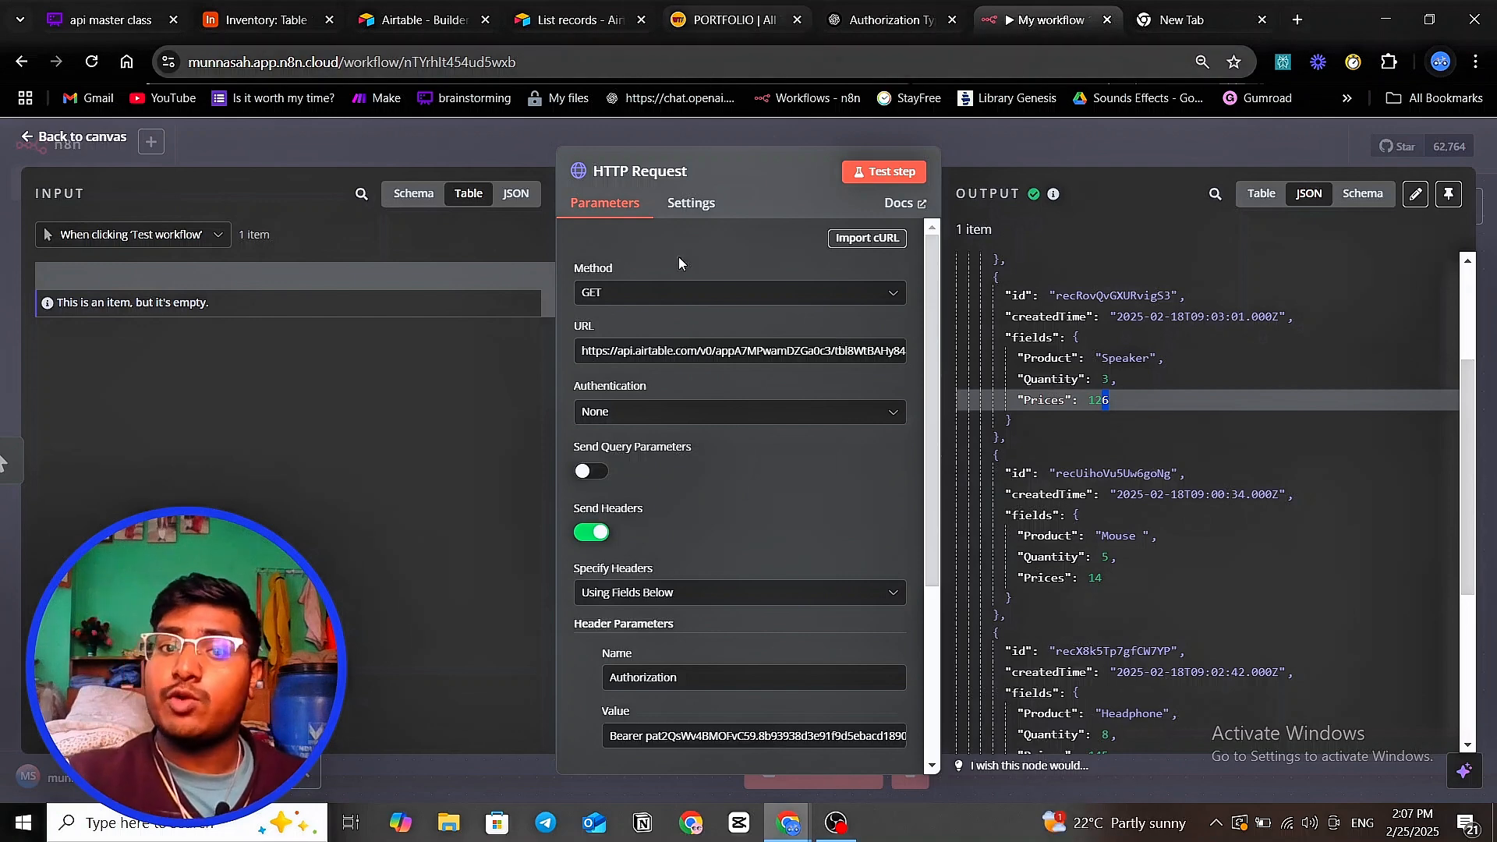
- Bring up the Airtable Inventory table to compare its five products with the n8n output
left_click(719, 27)
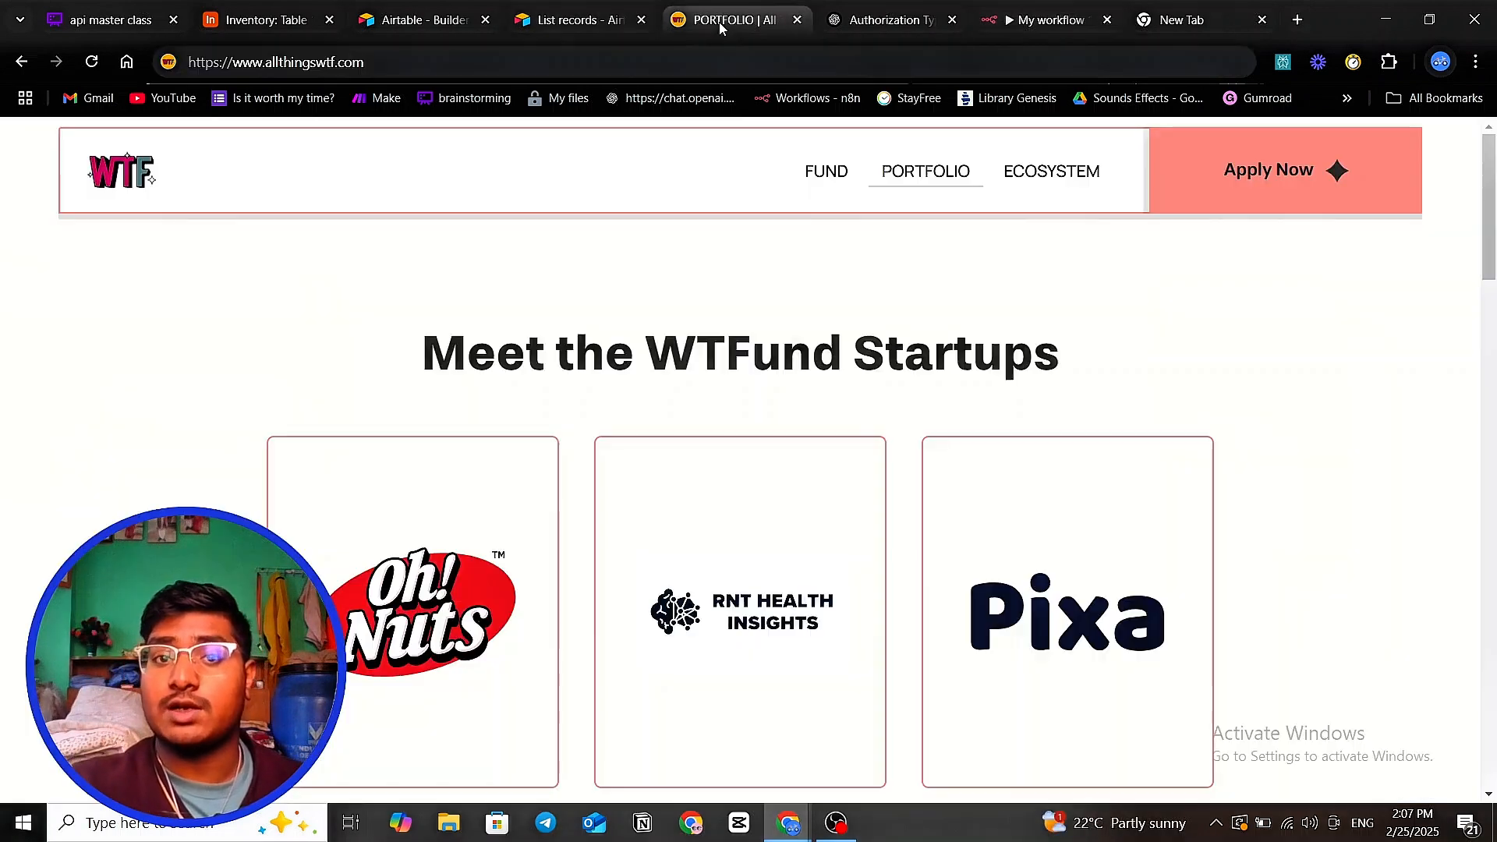
scroll(735, 323, "down", 6)
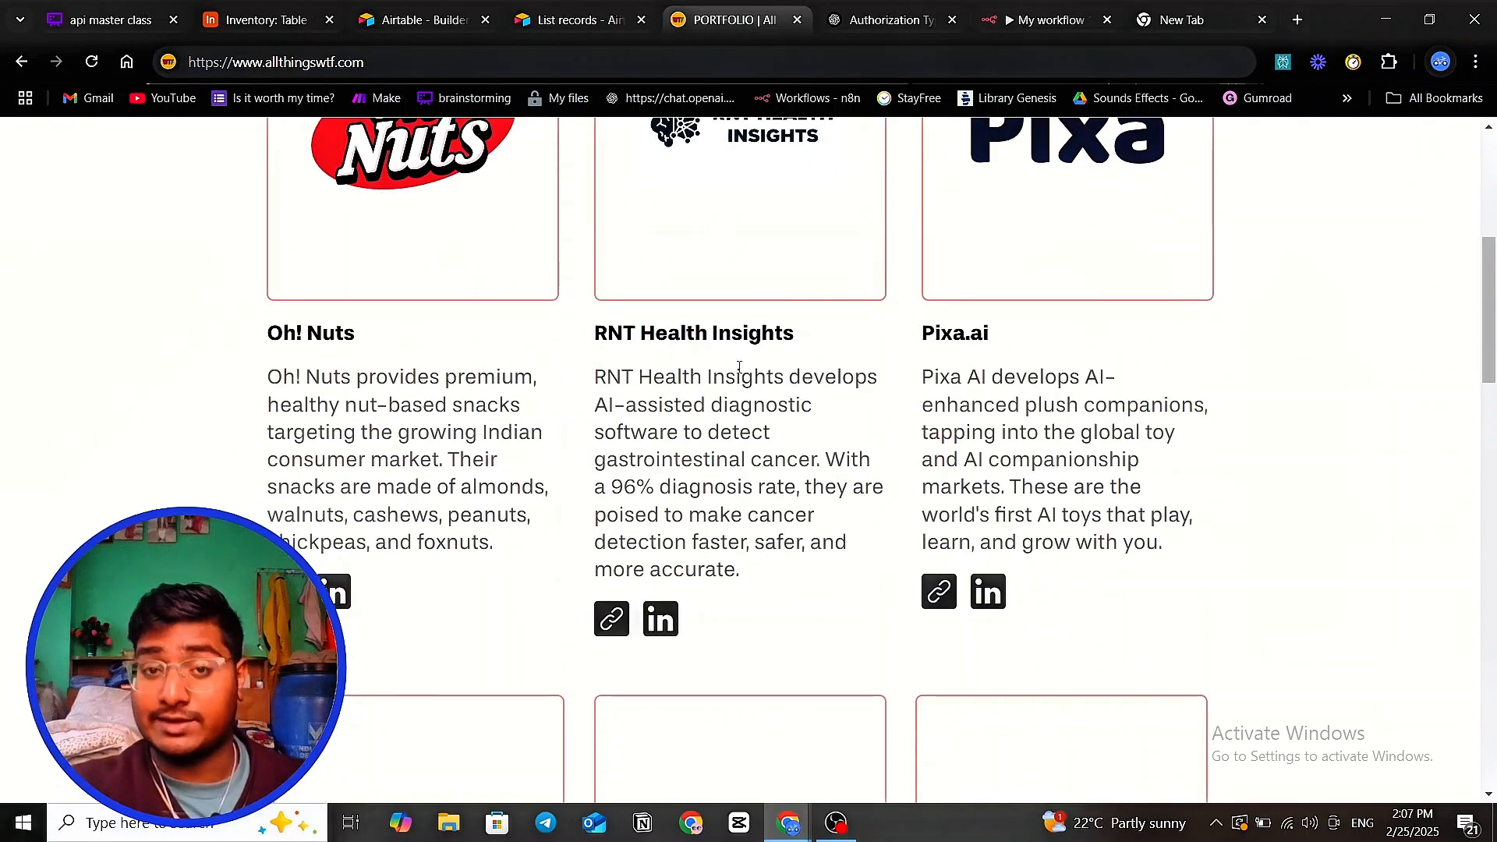
scroll(740, 366, "up", 6)
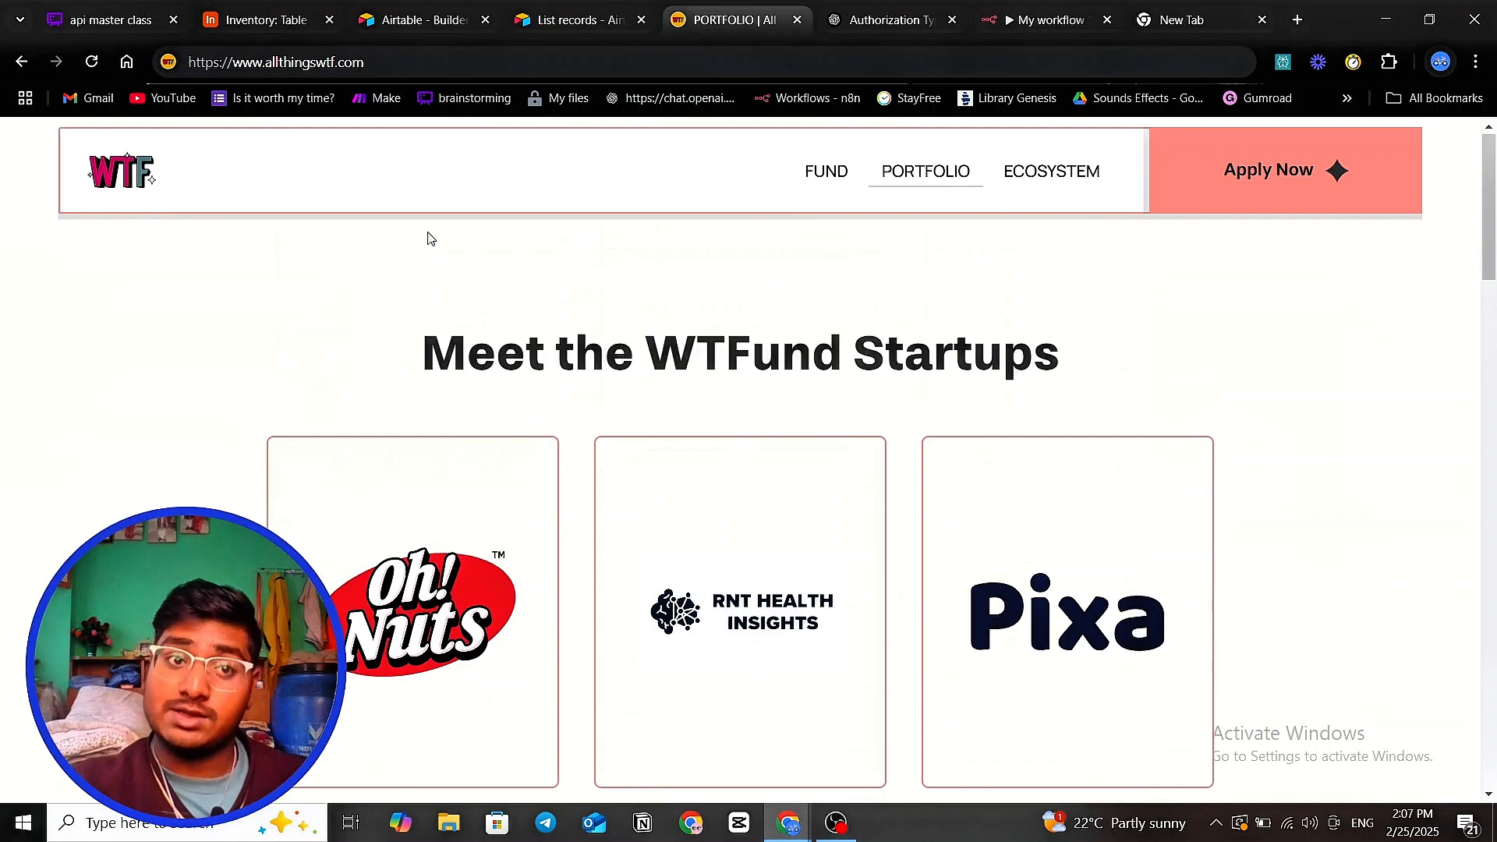
left_click(265, 19)
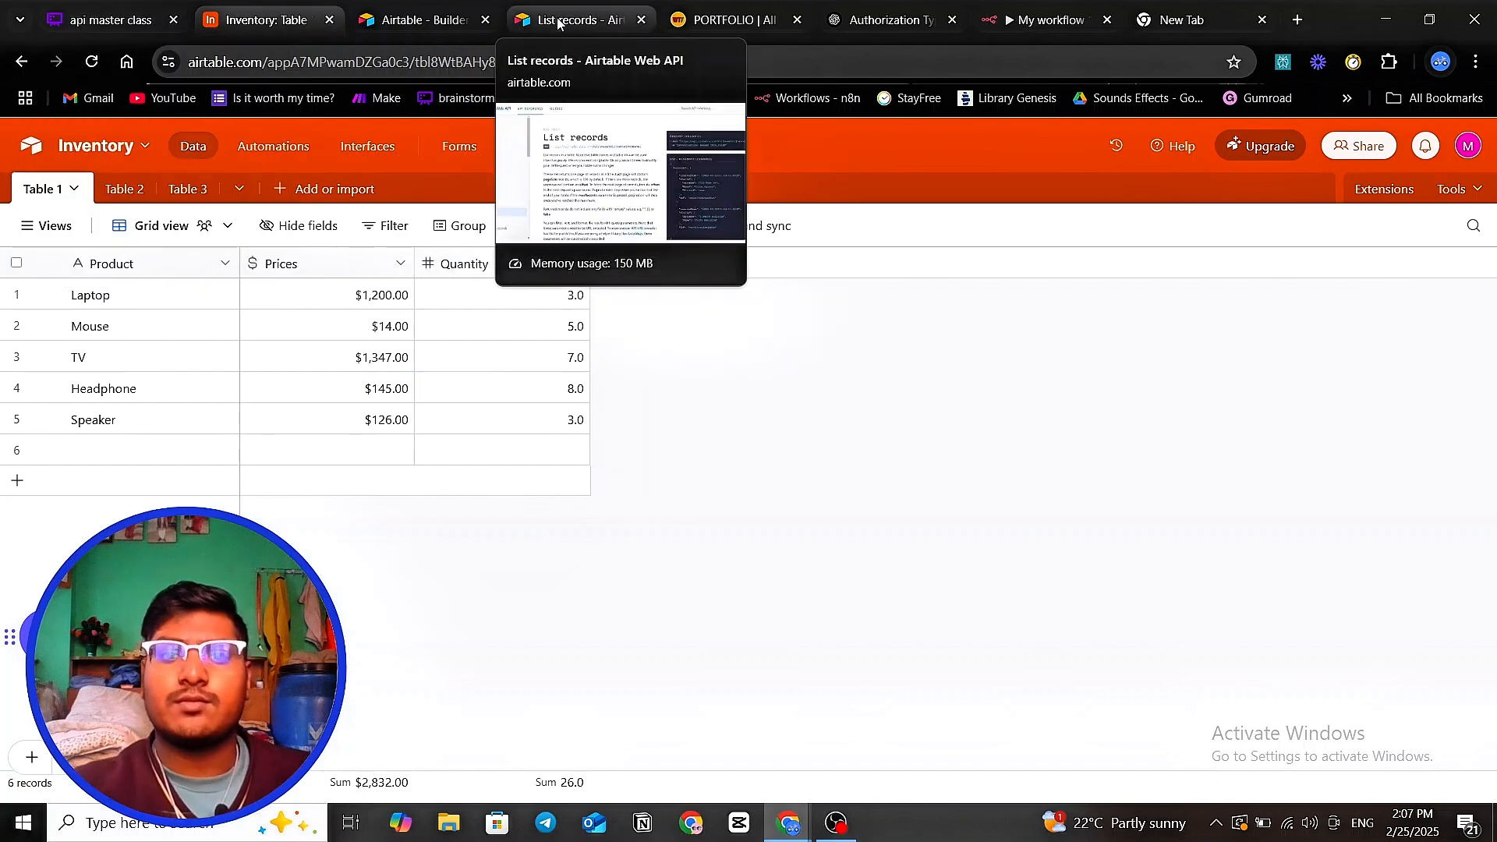
left_click(1042, 22)
scroll(1114, 305, "down", 5)
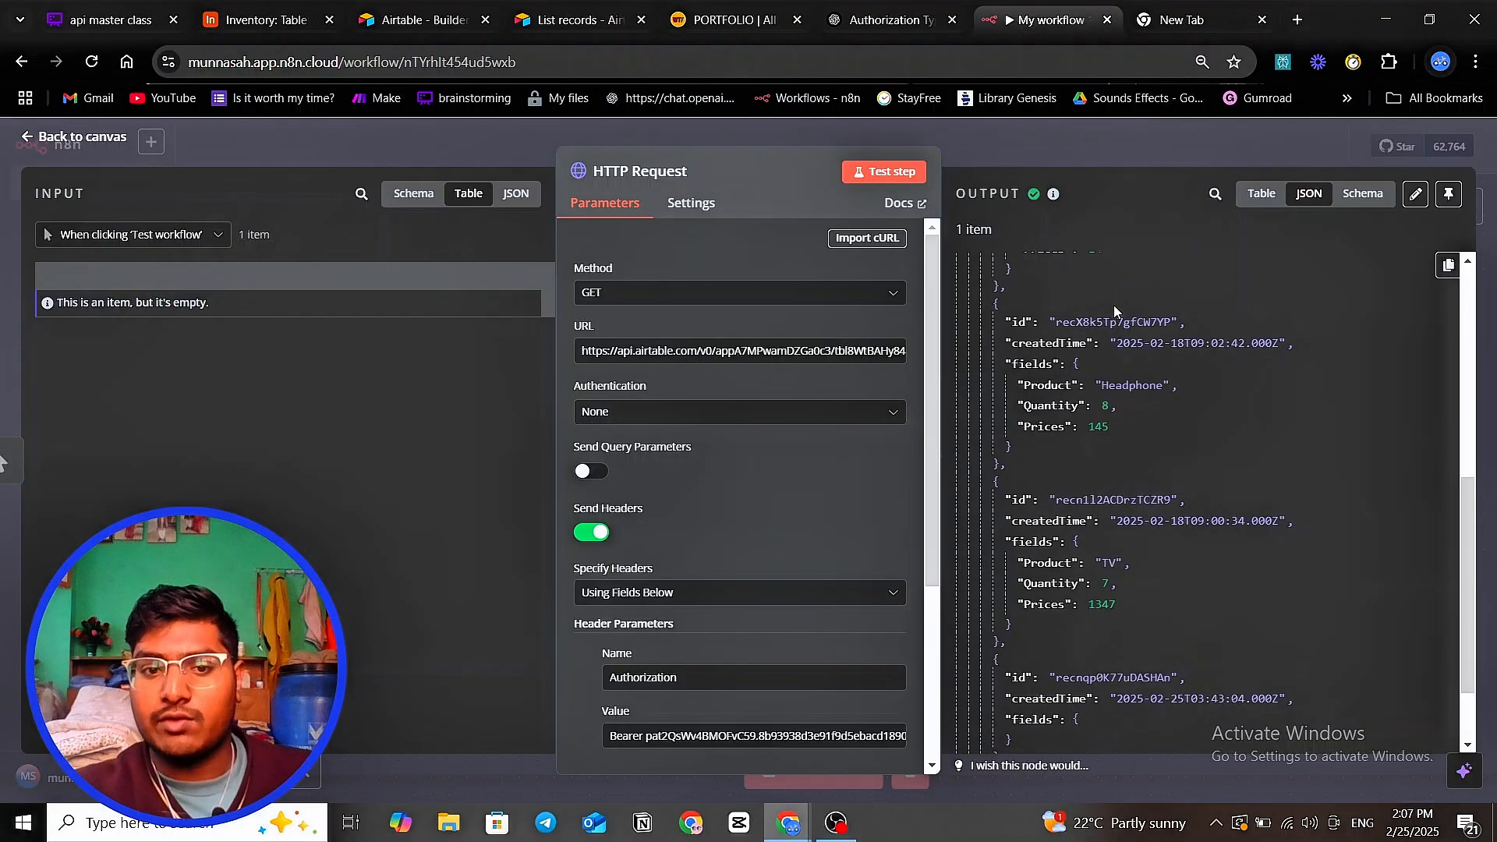
scroll(830, 454, "down", 3)
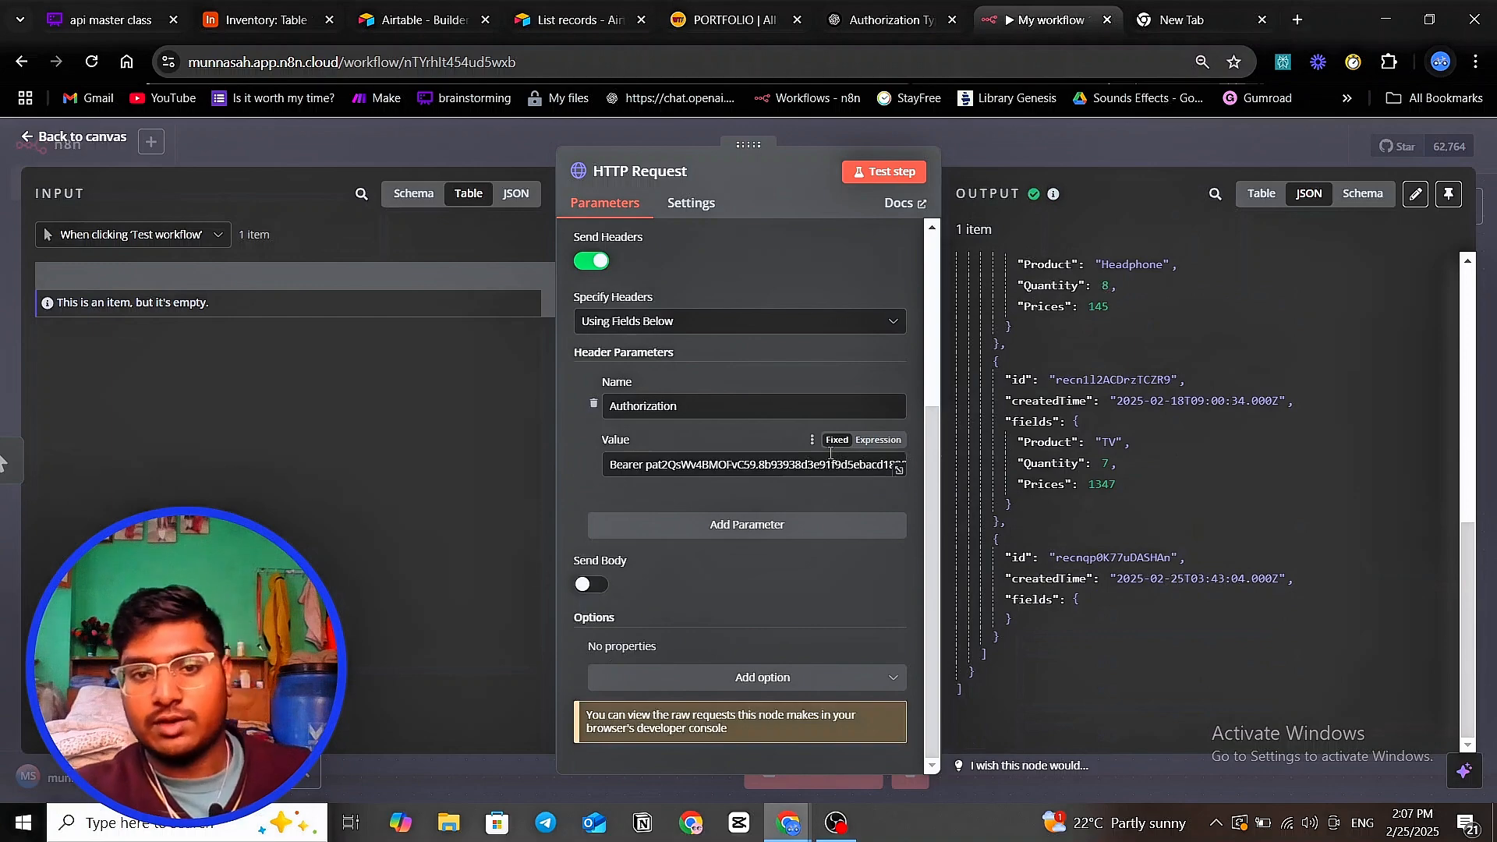
scroll(830, 453, "up", 3)
left_click(964, 147)
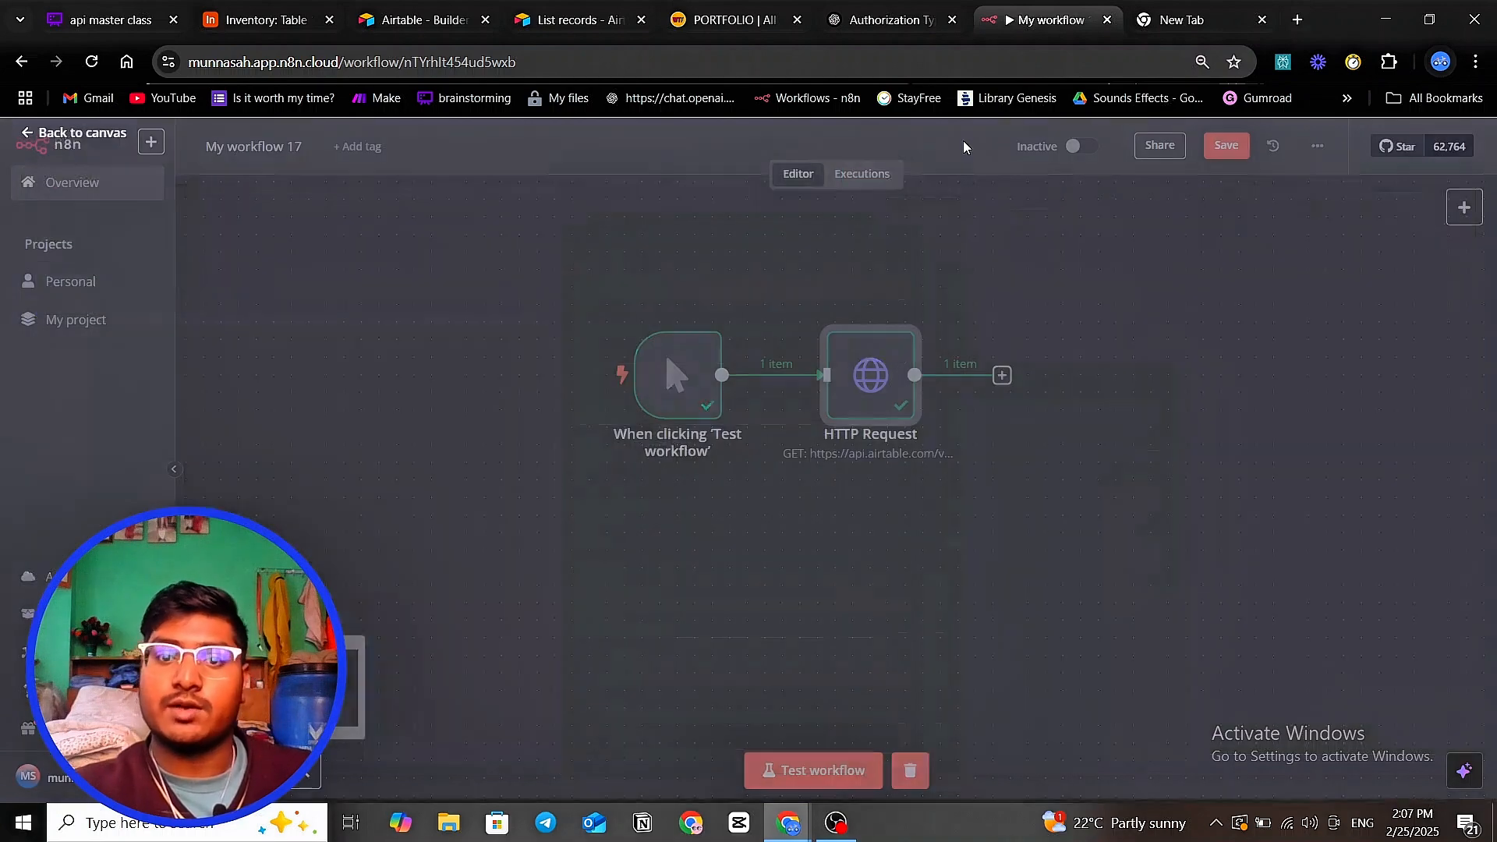
left_click_drag(899, 465, 810, 476)
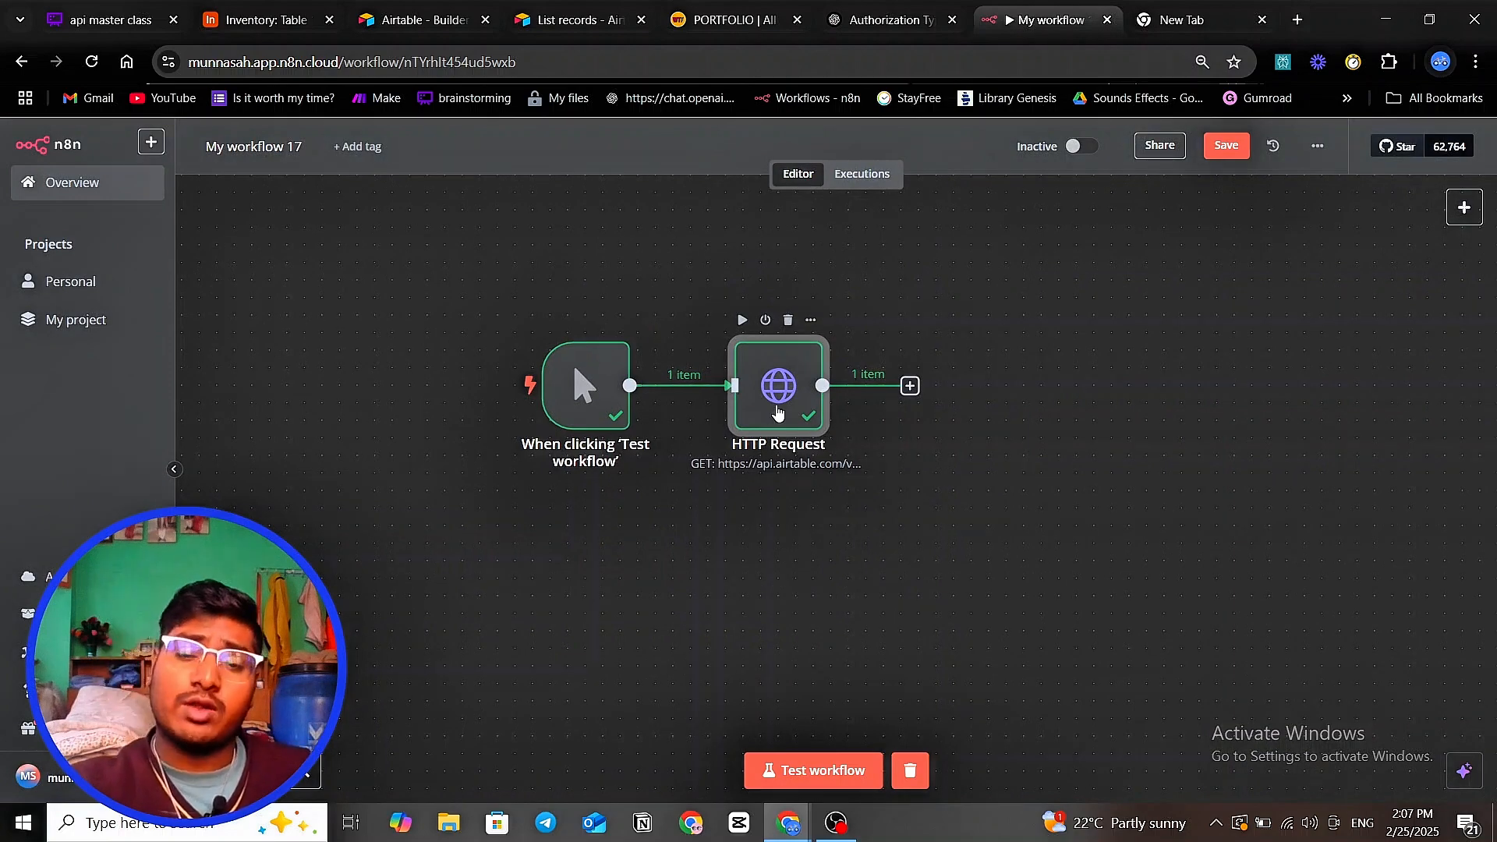
left_click_drag(935, 507, 849, 509)
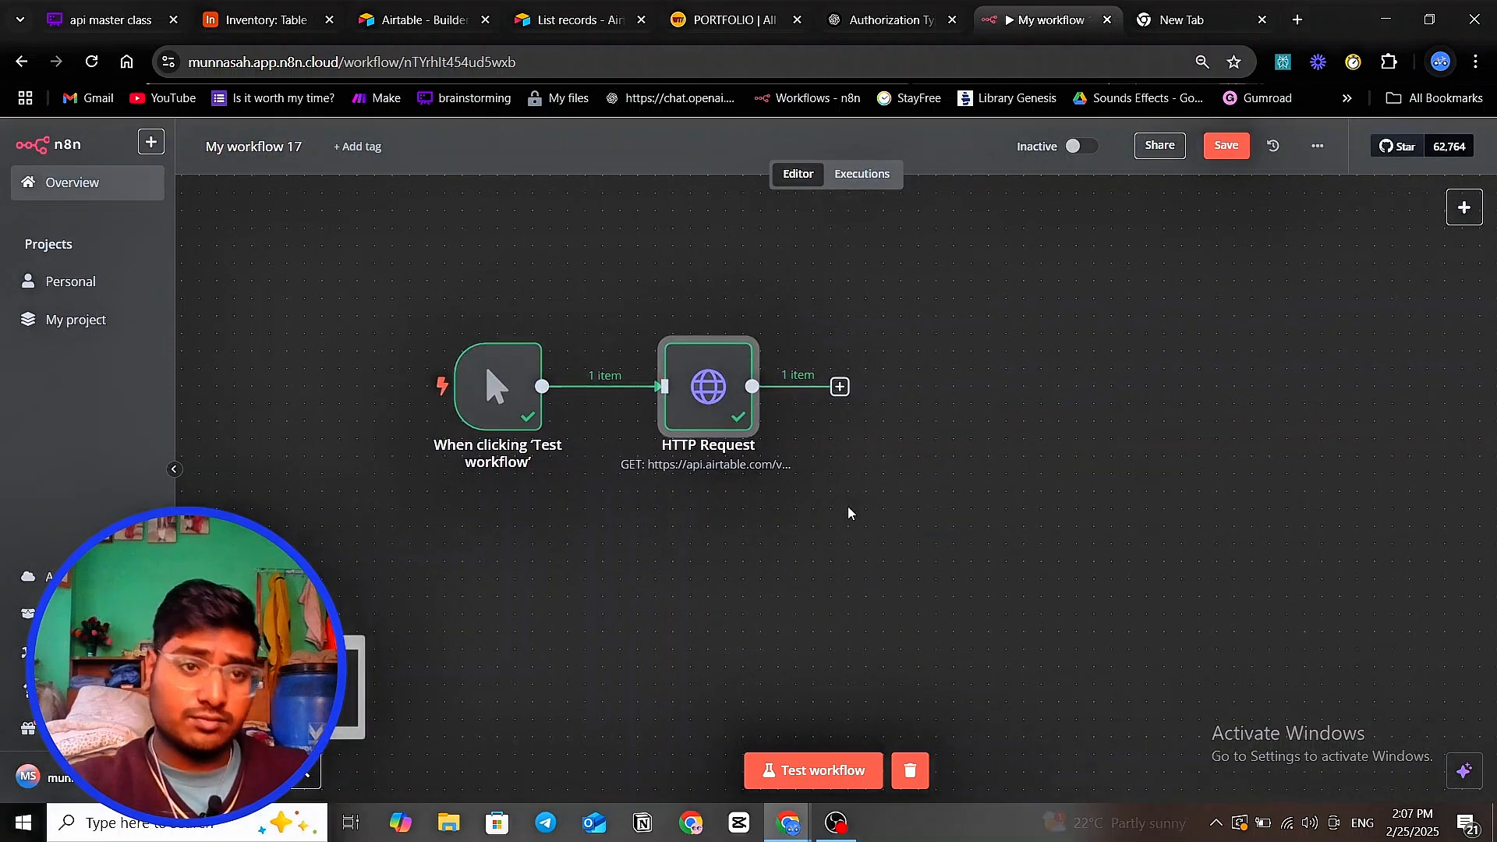
- Review the error notes on the Whimsical api master class board before returning to n8n
left_click(278, 23)
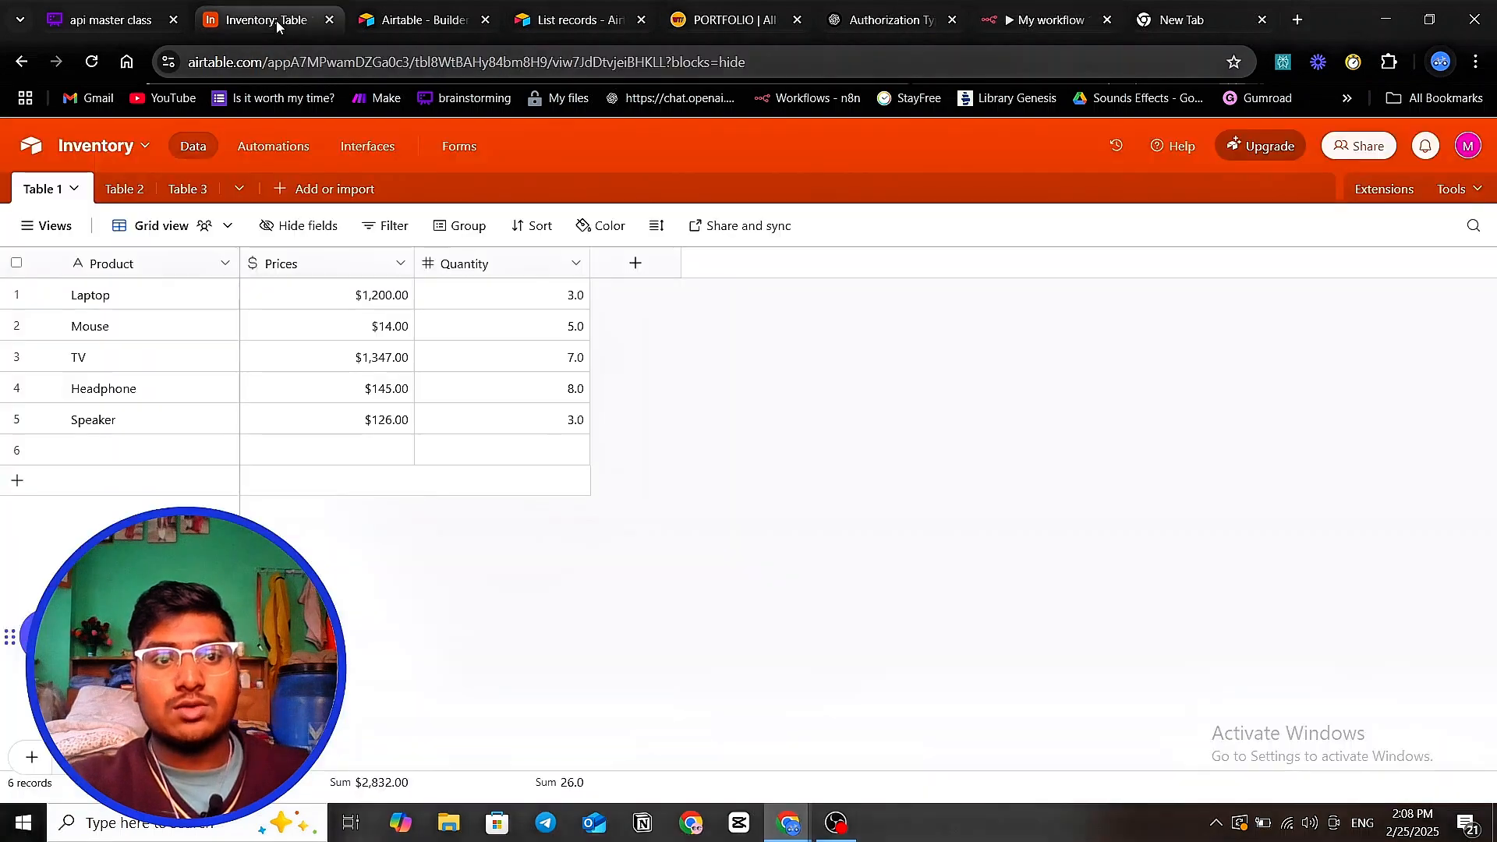
left_click(117, 19)
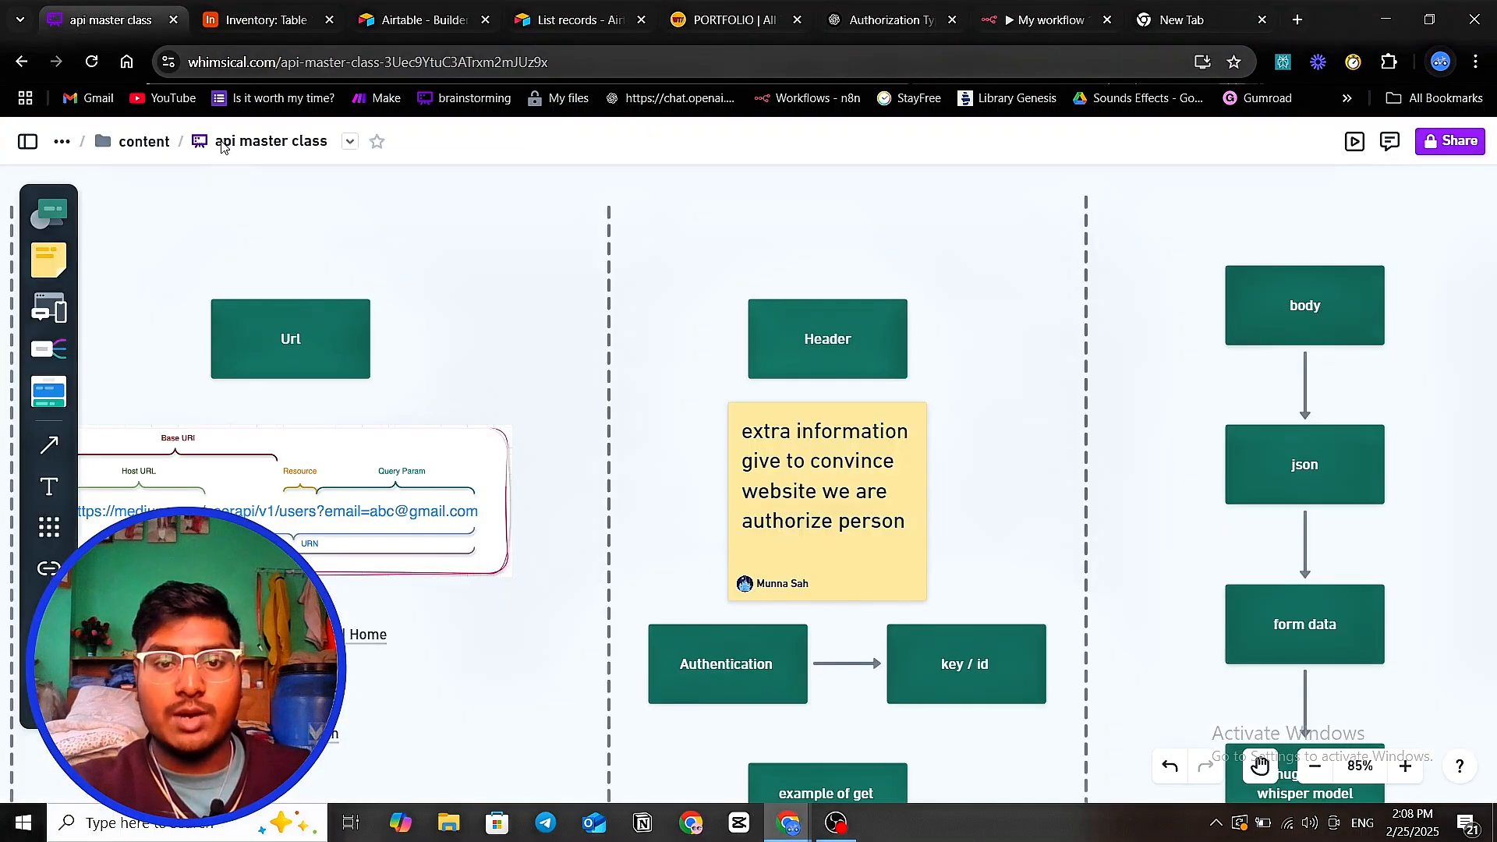
scroll(802, 489, "down", 5)
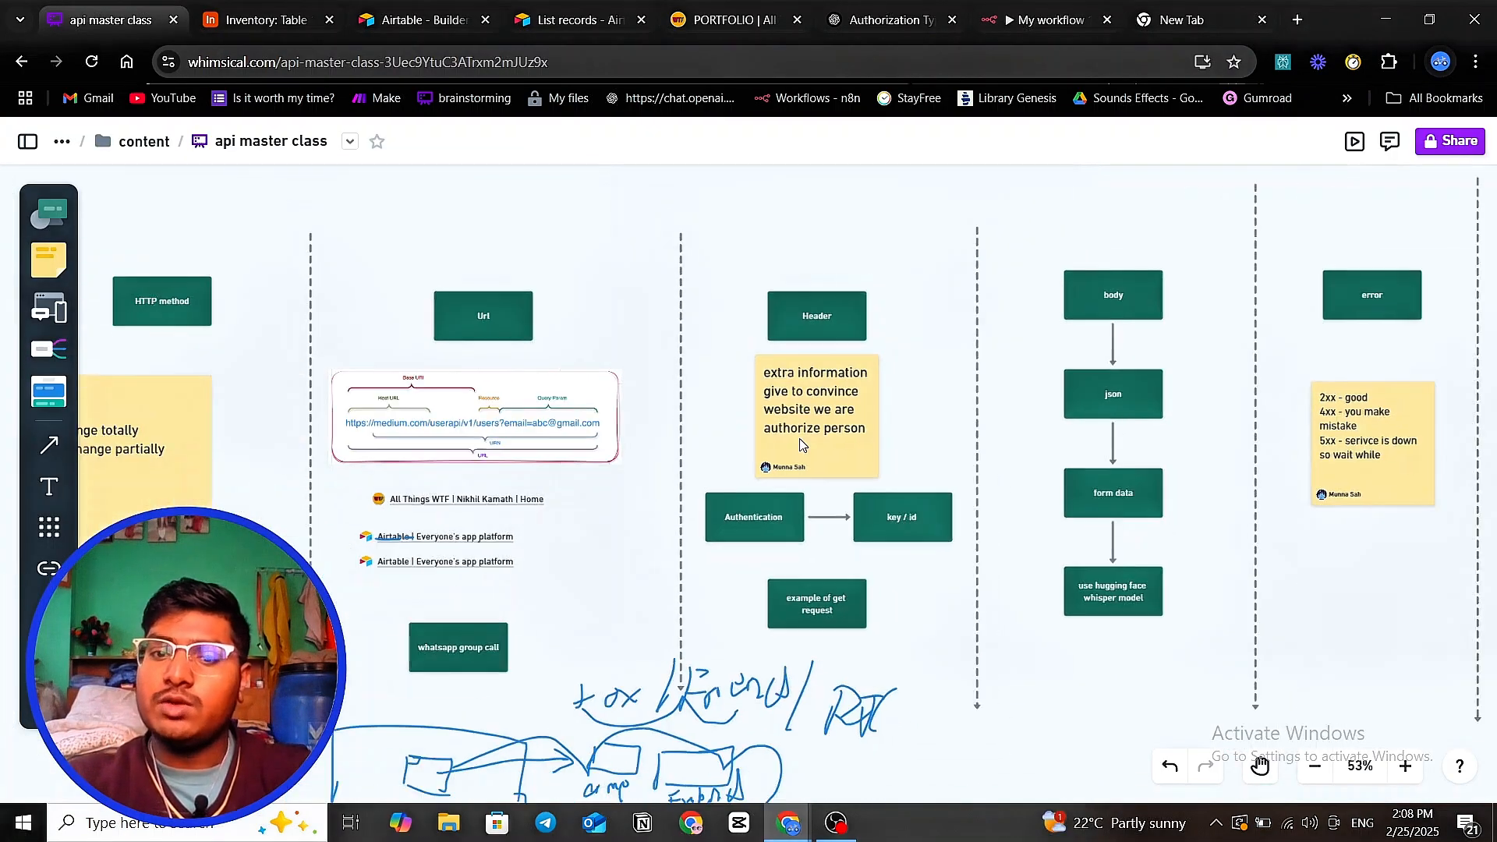
scroll(800, 444, "up", 4)
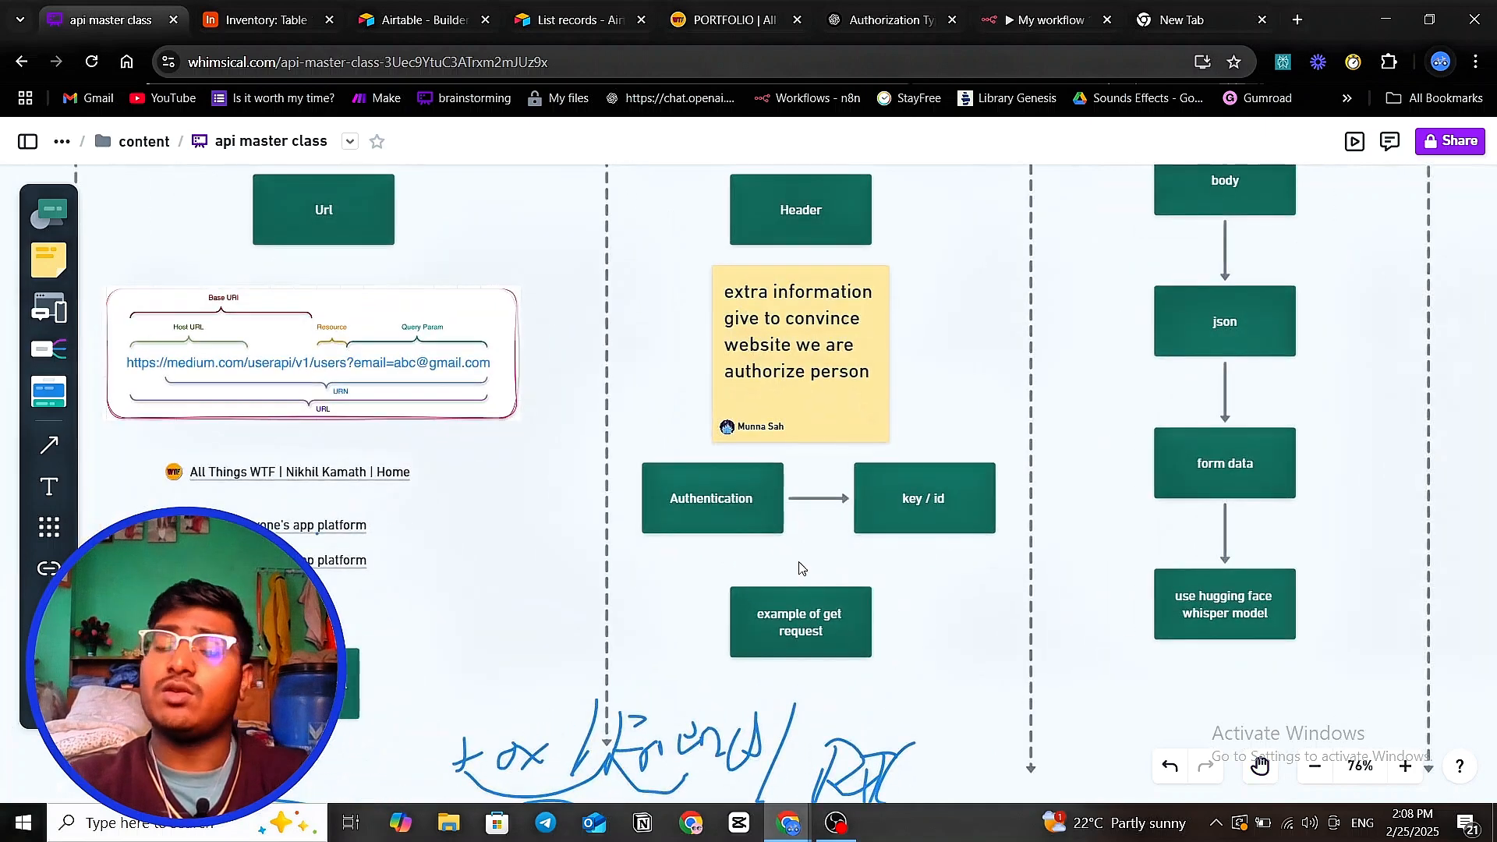
scroll(799, 568, "up", 2)
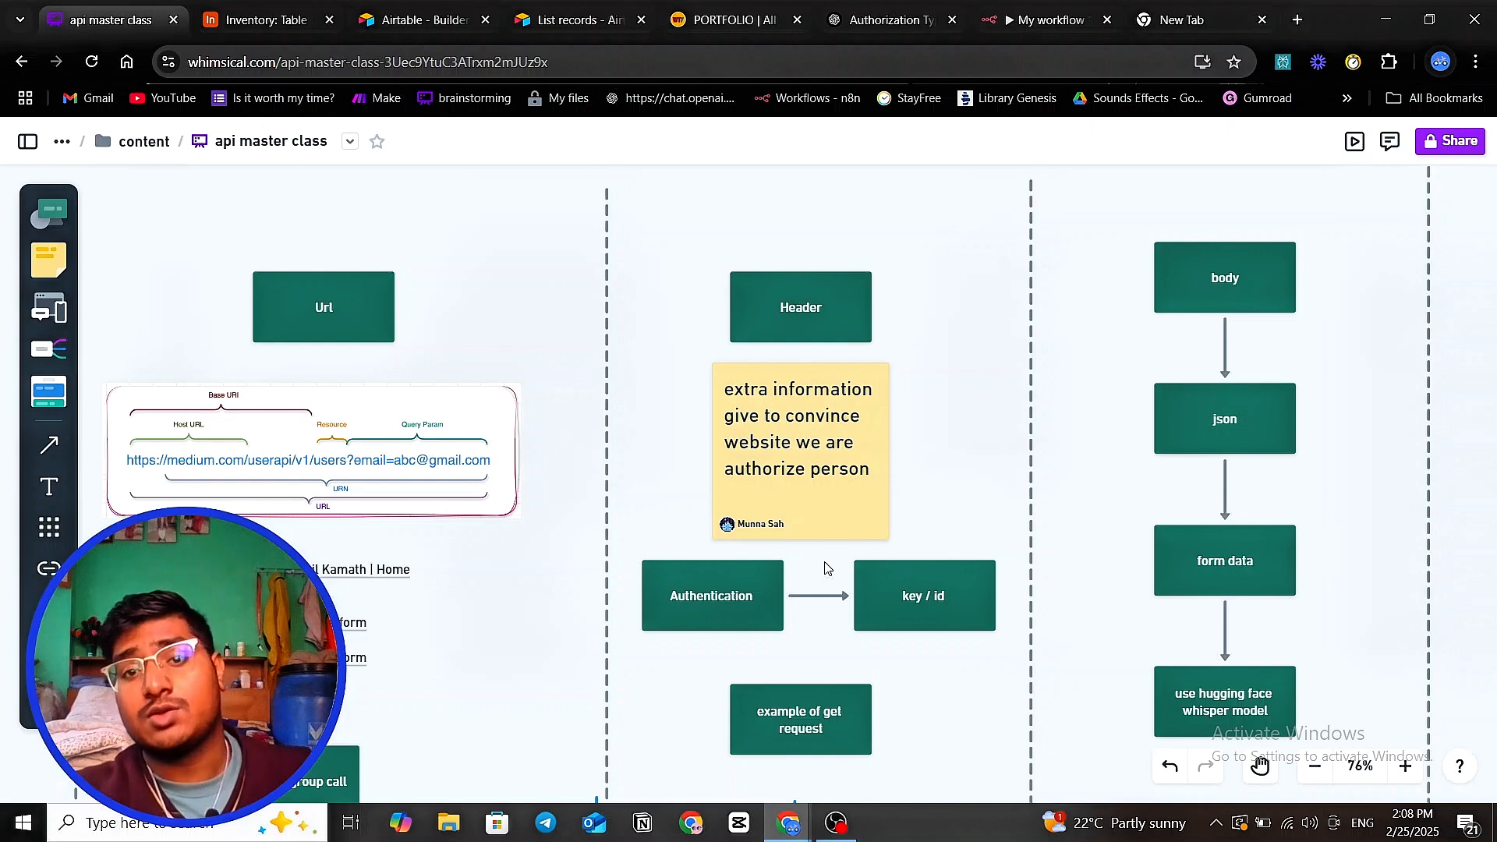
left_click_drag(973, 481, 817, 461)
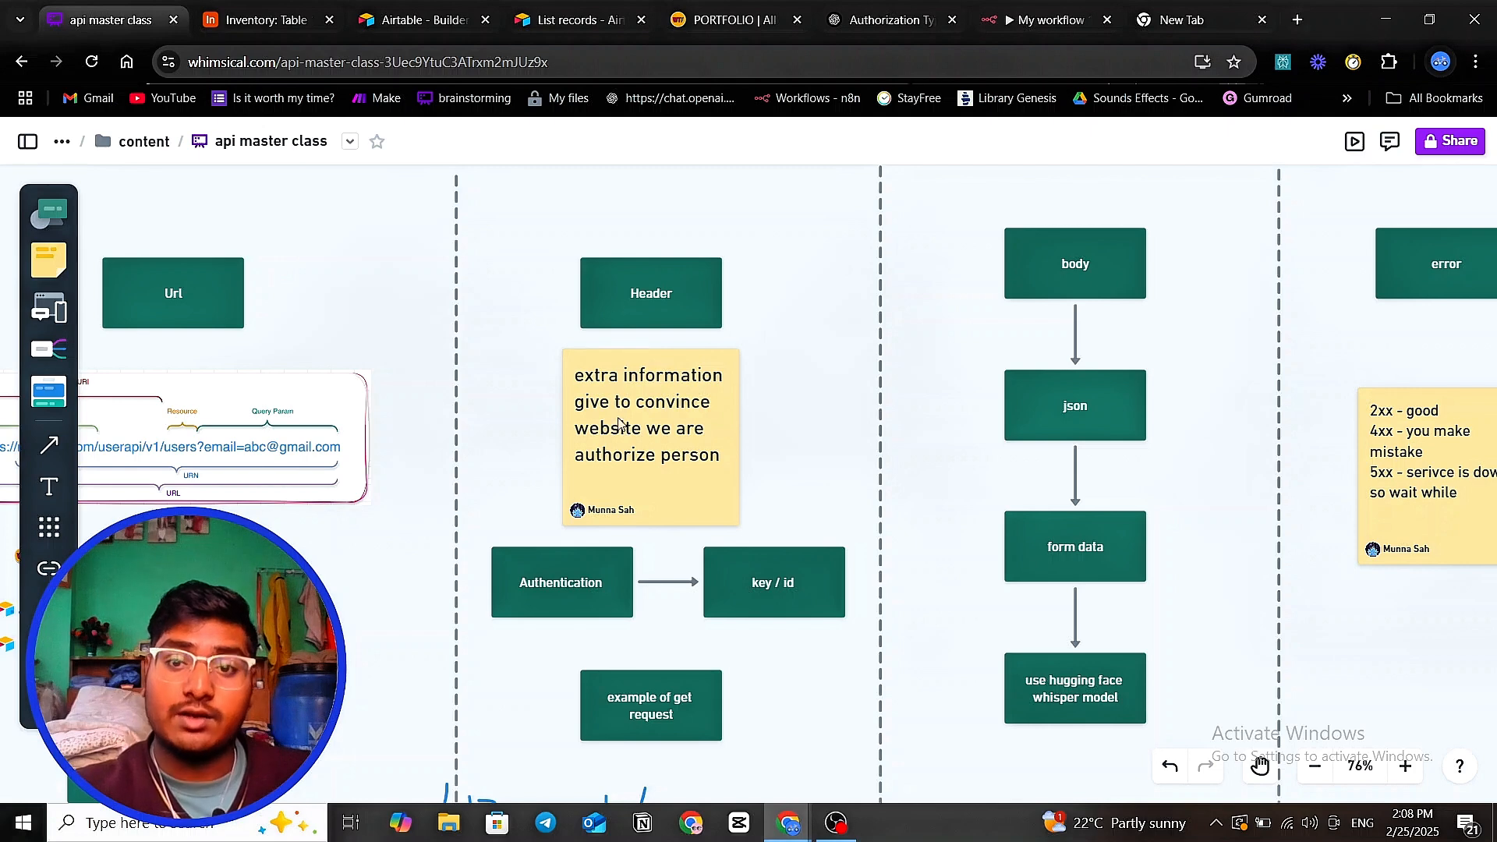
scroll(923, 424, "down", 1)
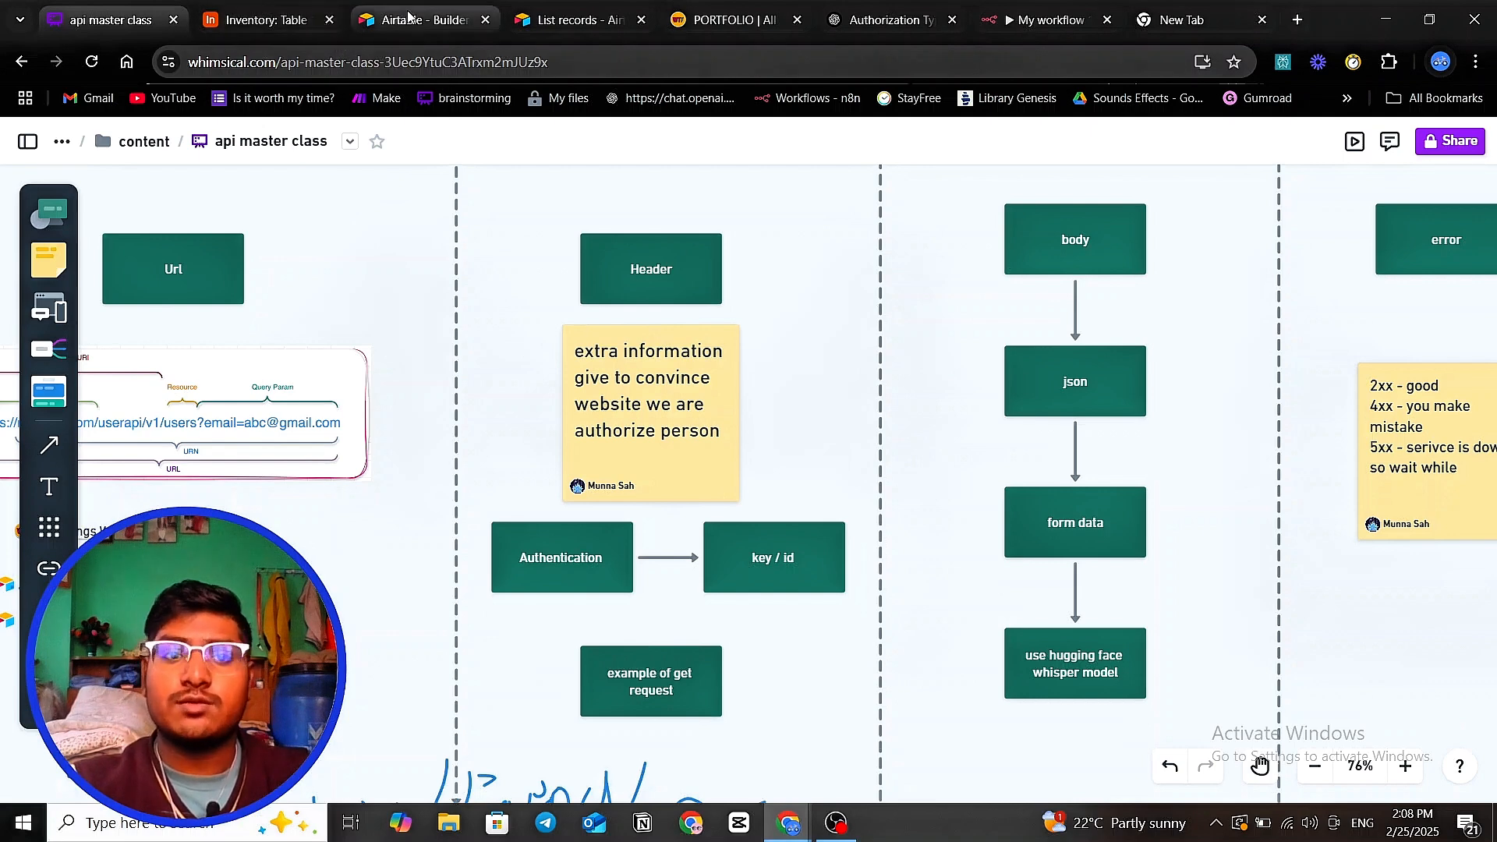
left_click(1011, 33)
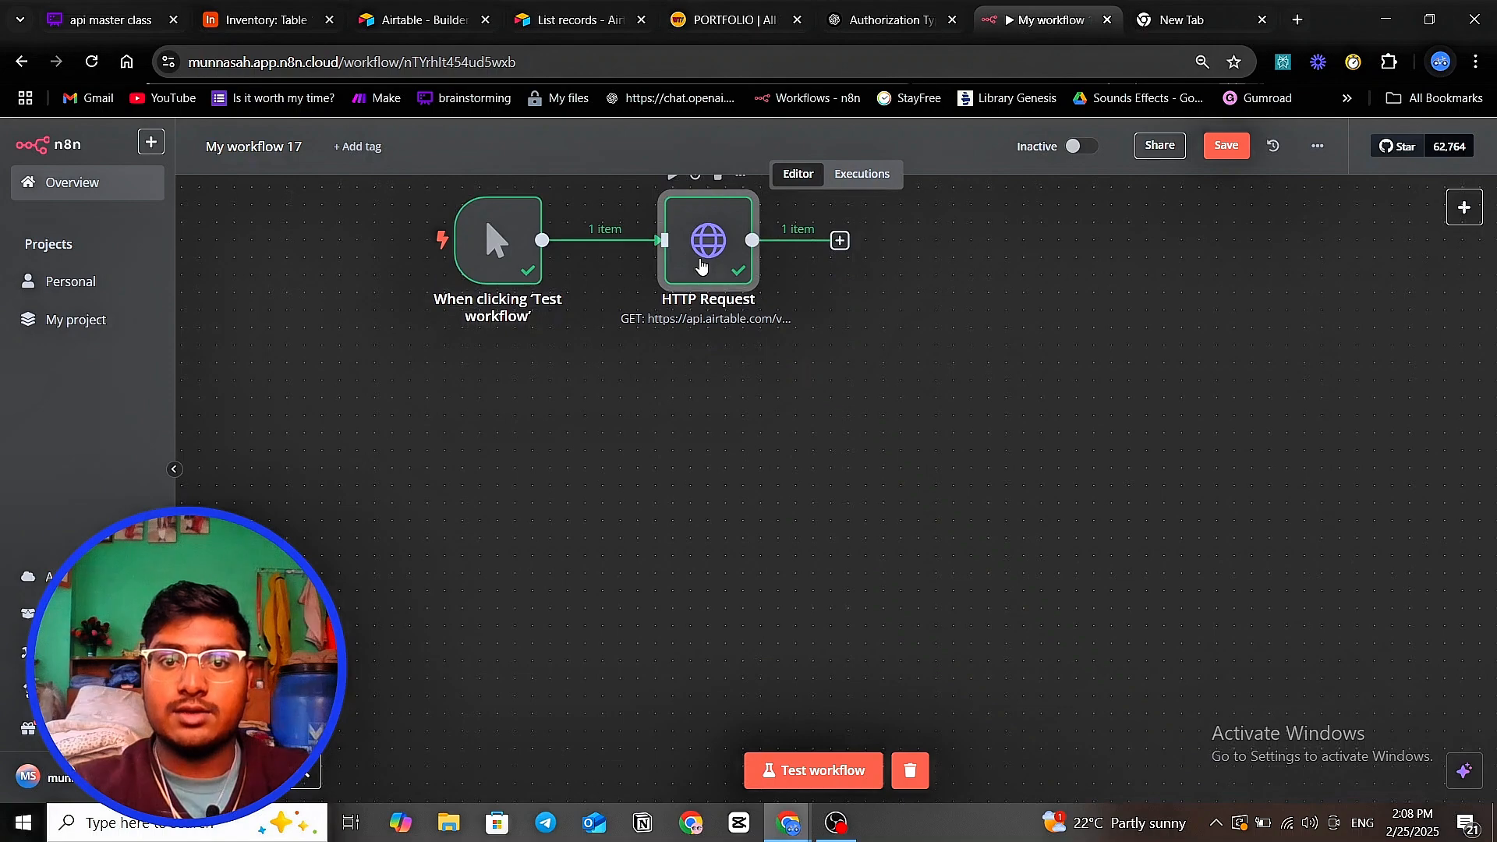
- Turn on Send Body with JSON content type in the HTTP Request node, then view the List records docs
double_click(710, 258)
scroll(712, 367, "down", 4)
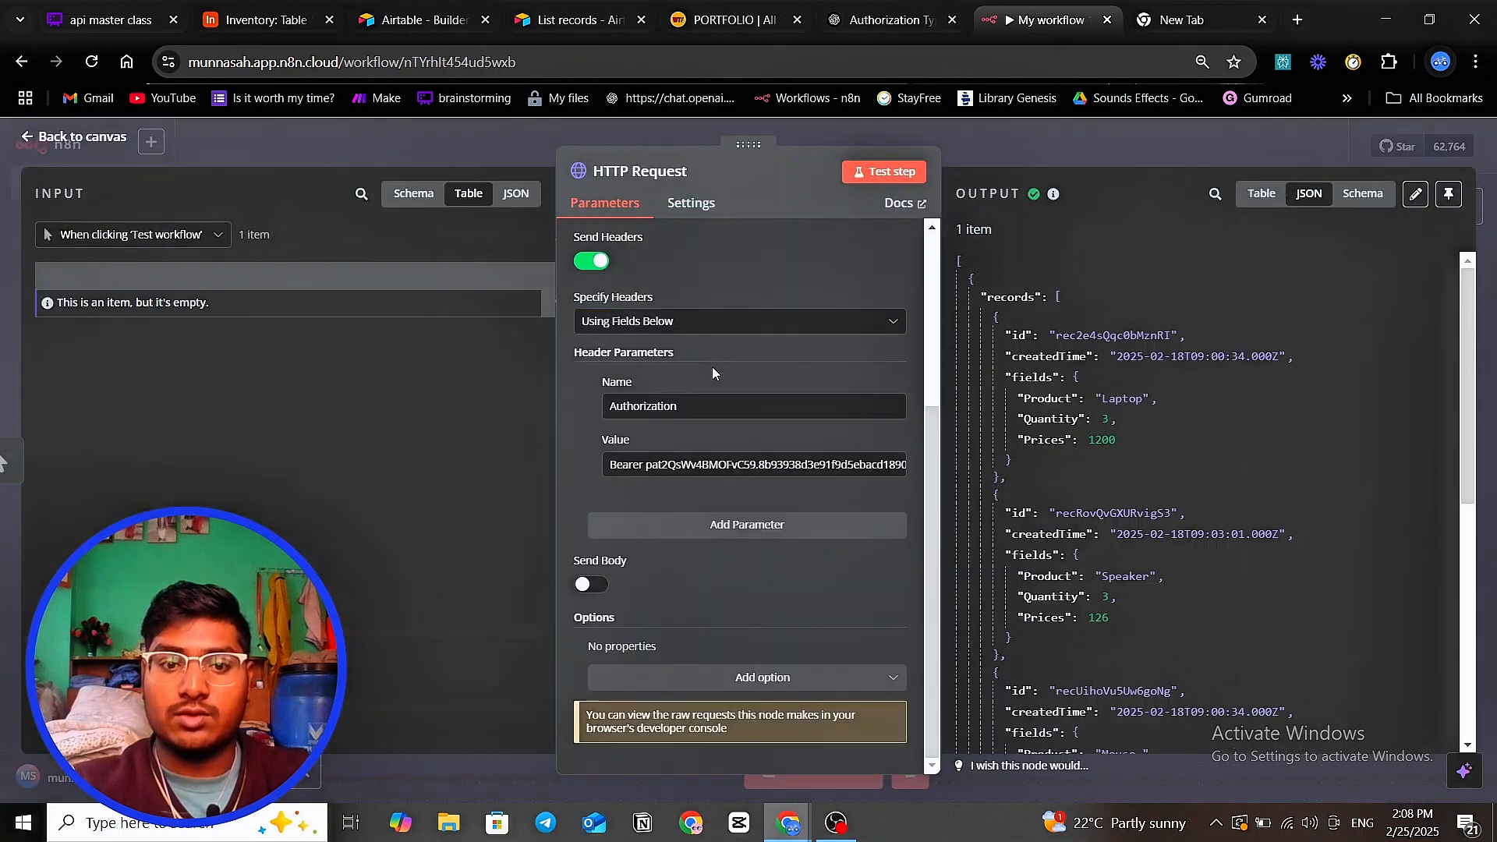
left_click(593, 587)
scroll(702, 514, "down", 3)
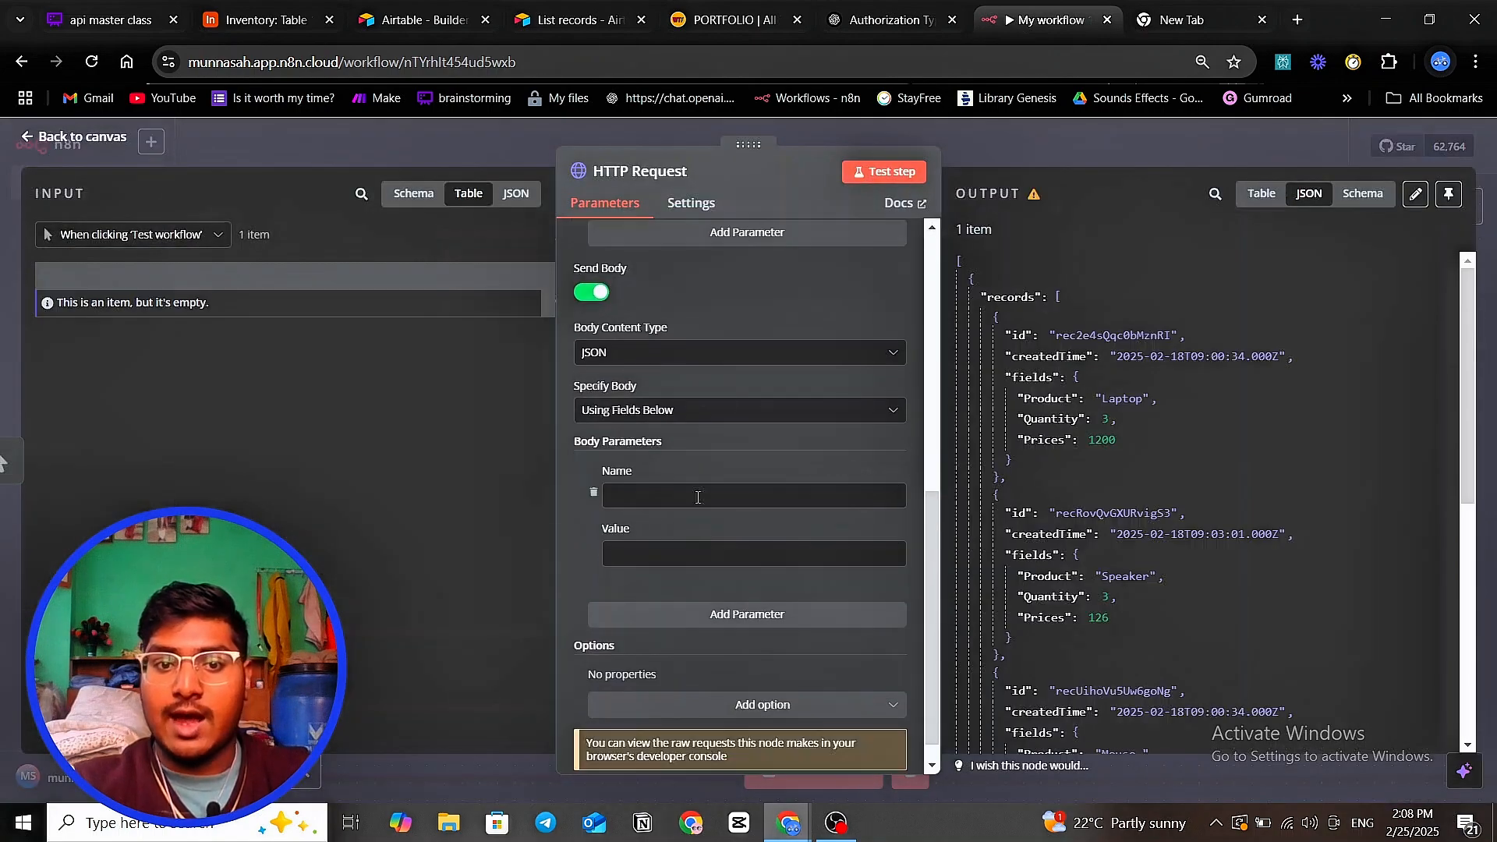
left_click(752, 358)
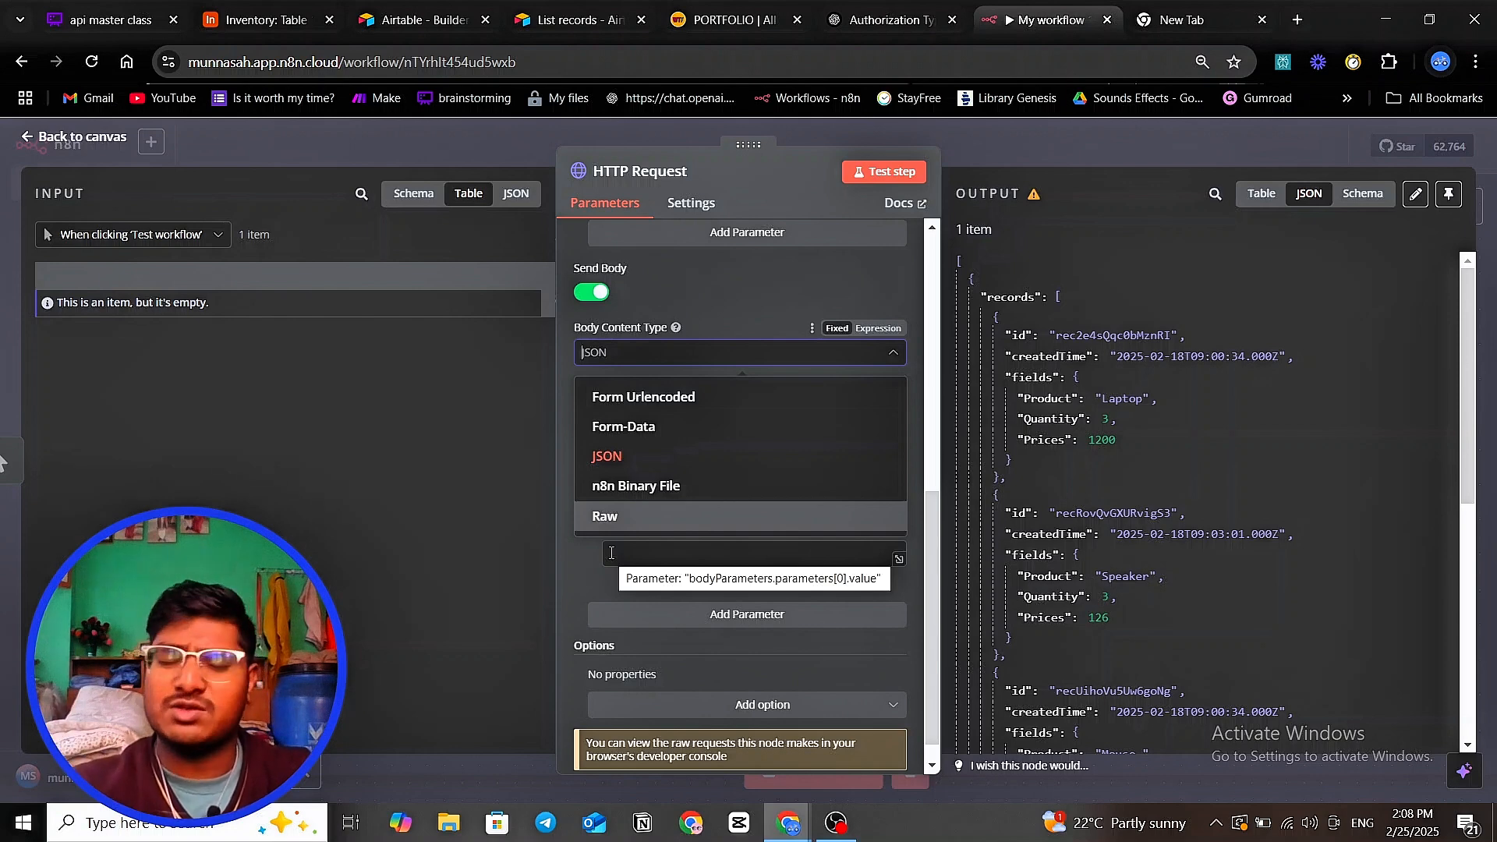
left_click(637, 453)
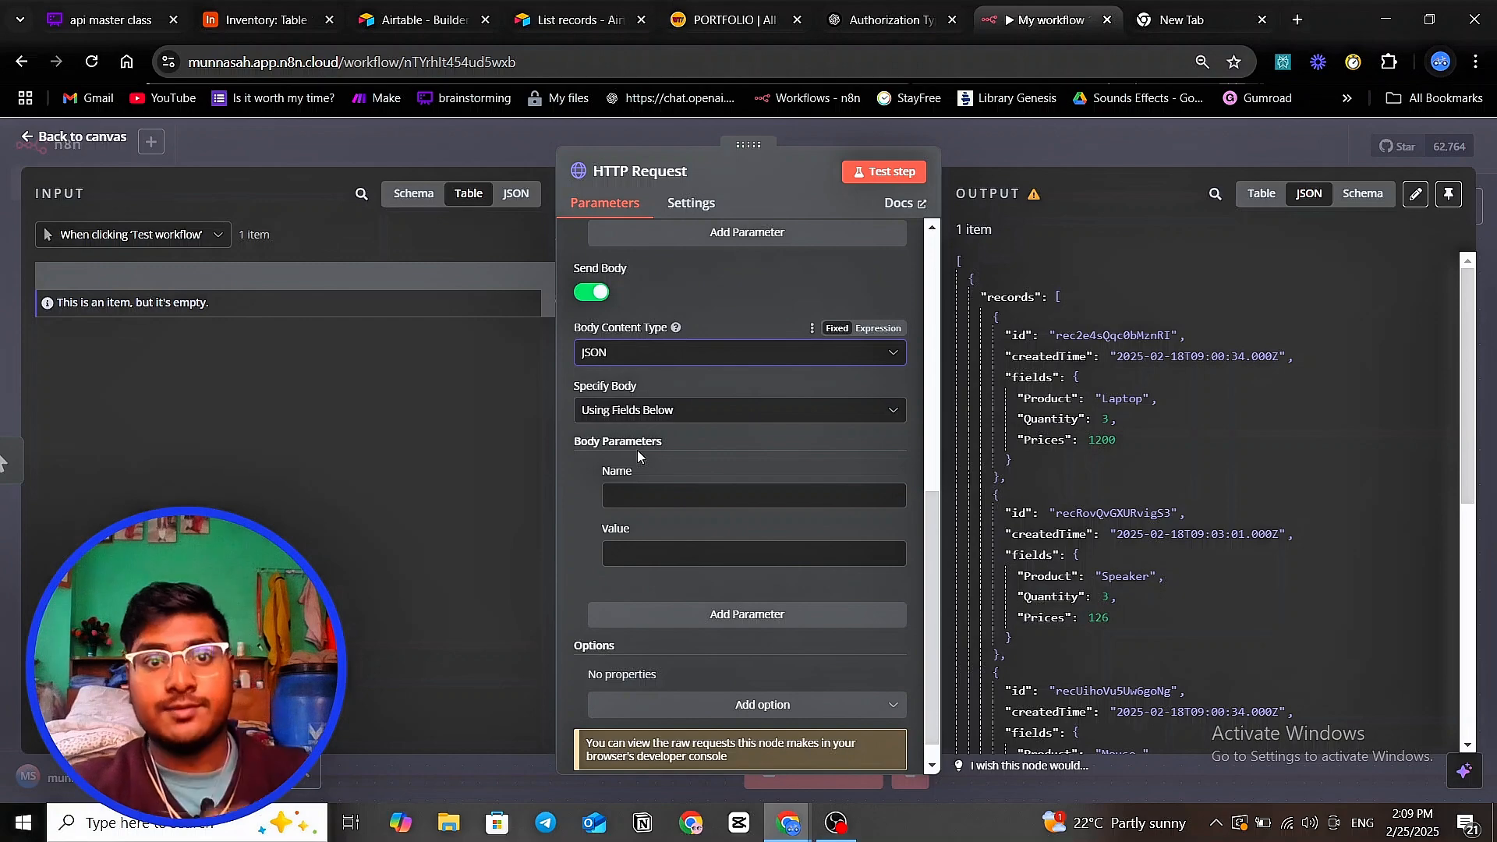
left_click(568, 20)
scroll(615, 458, "down", 3)
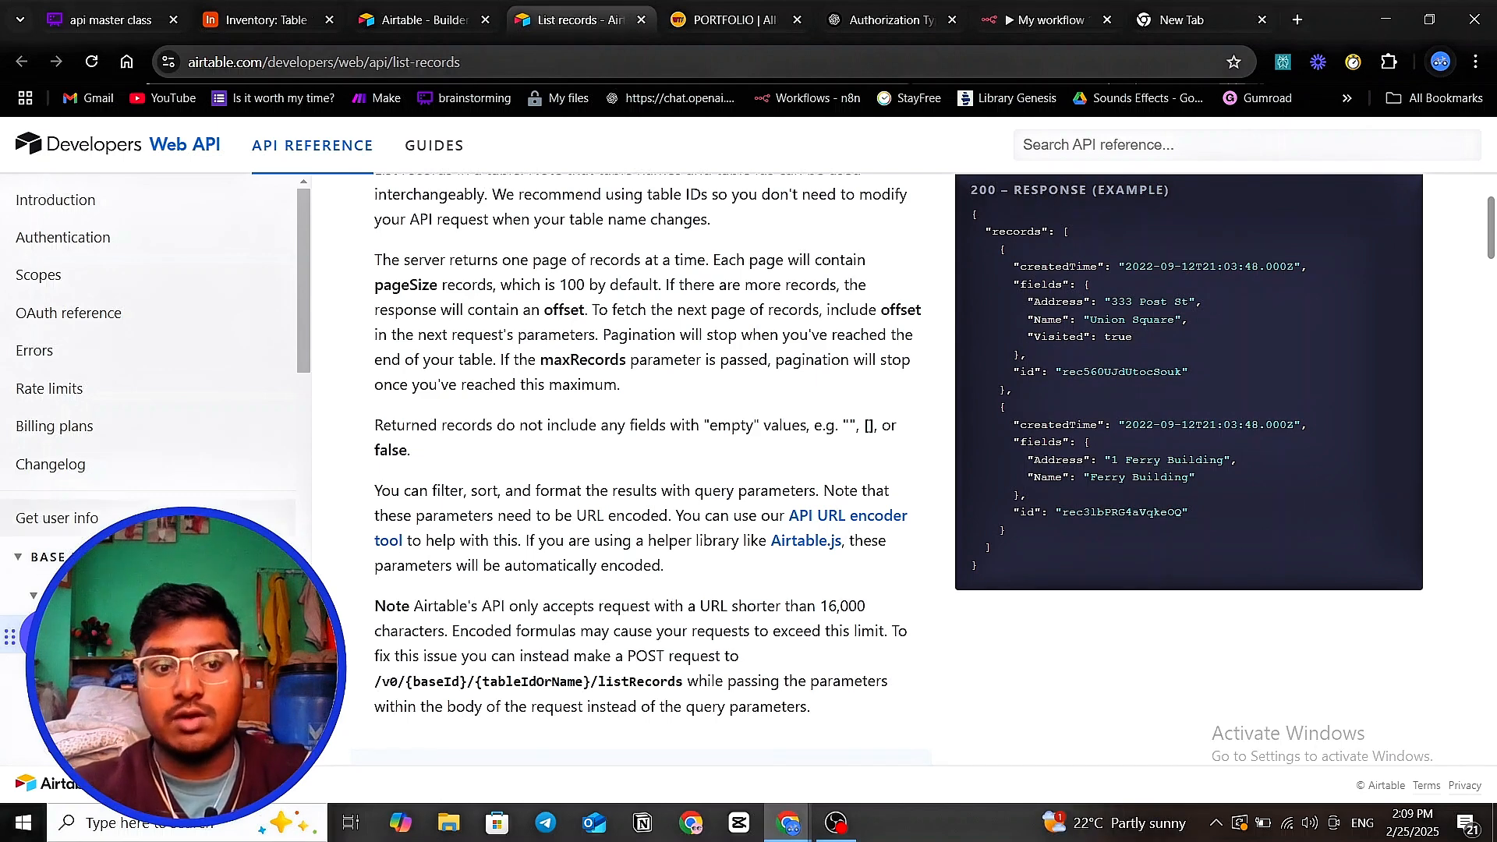
- Study the Update record PATCH example's method and recordId, then go to the Create records reference
scroll(120, 413, "down", 5)
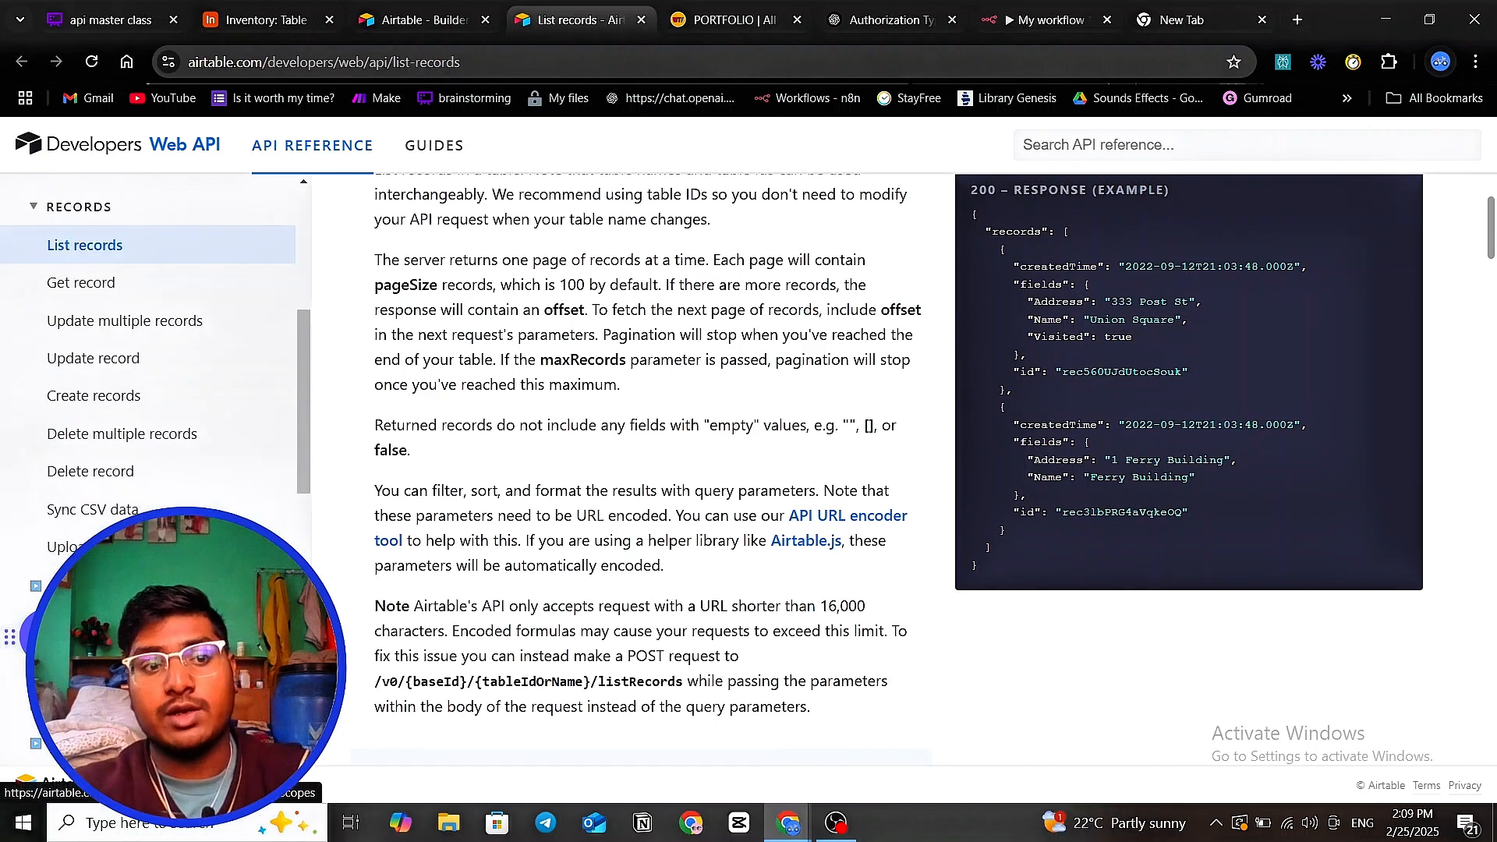
left_click(107, 363)
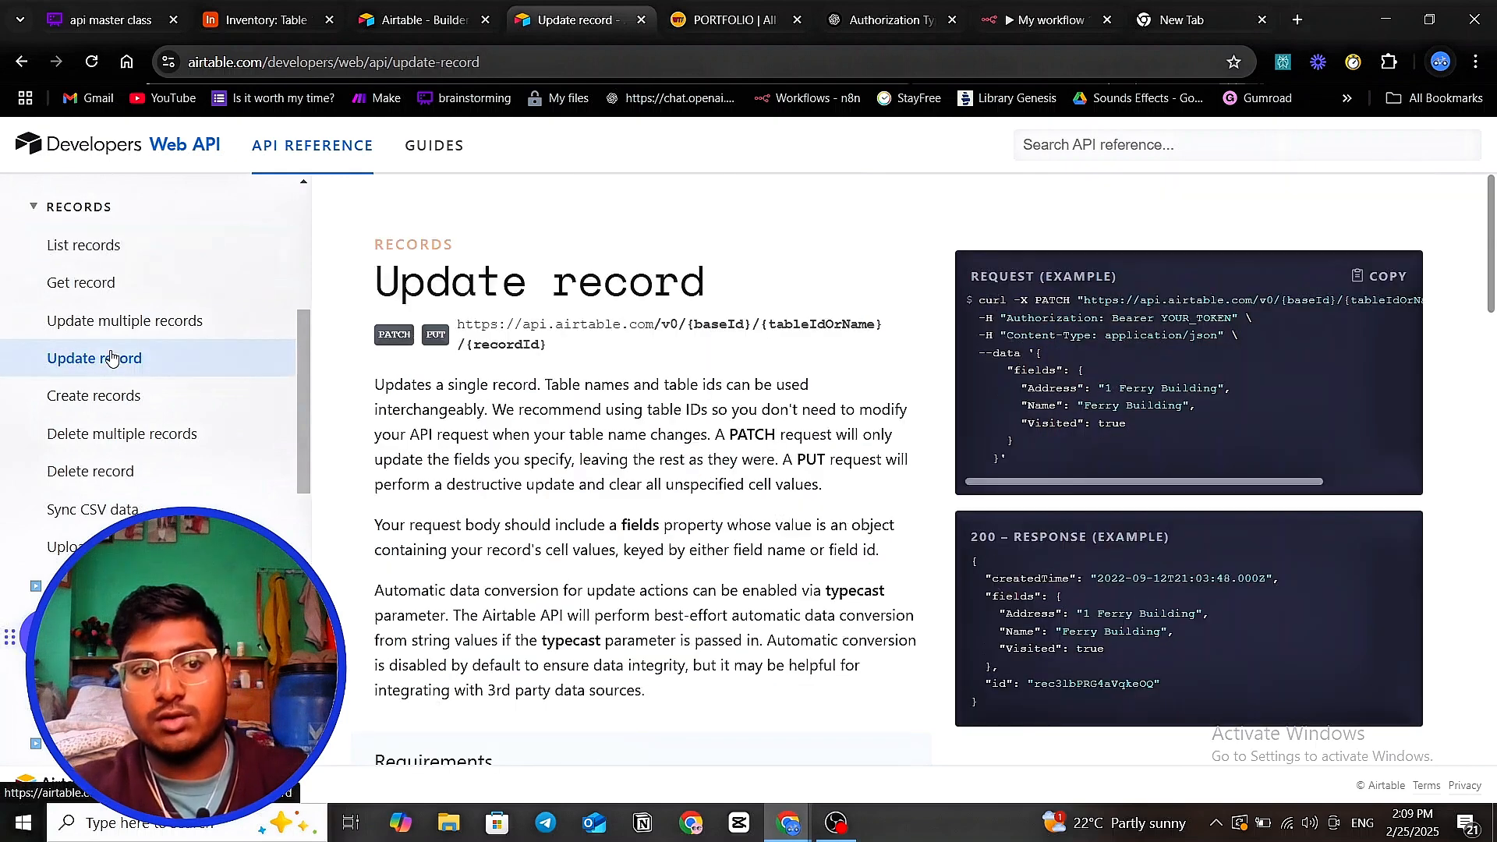
scroll(117, 379, "up", 1)
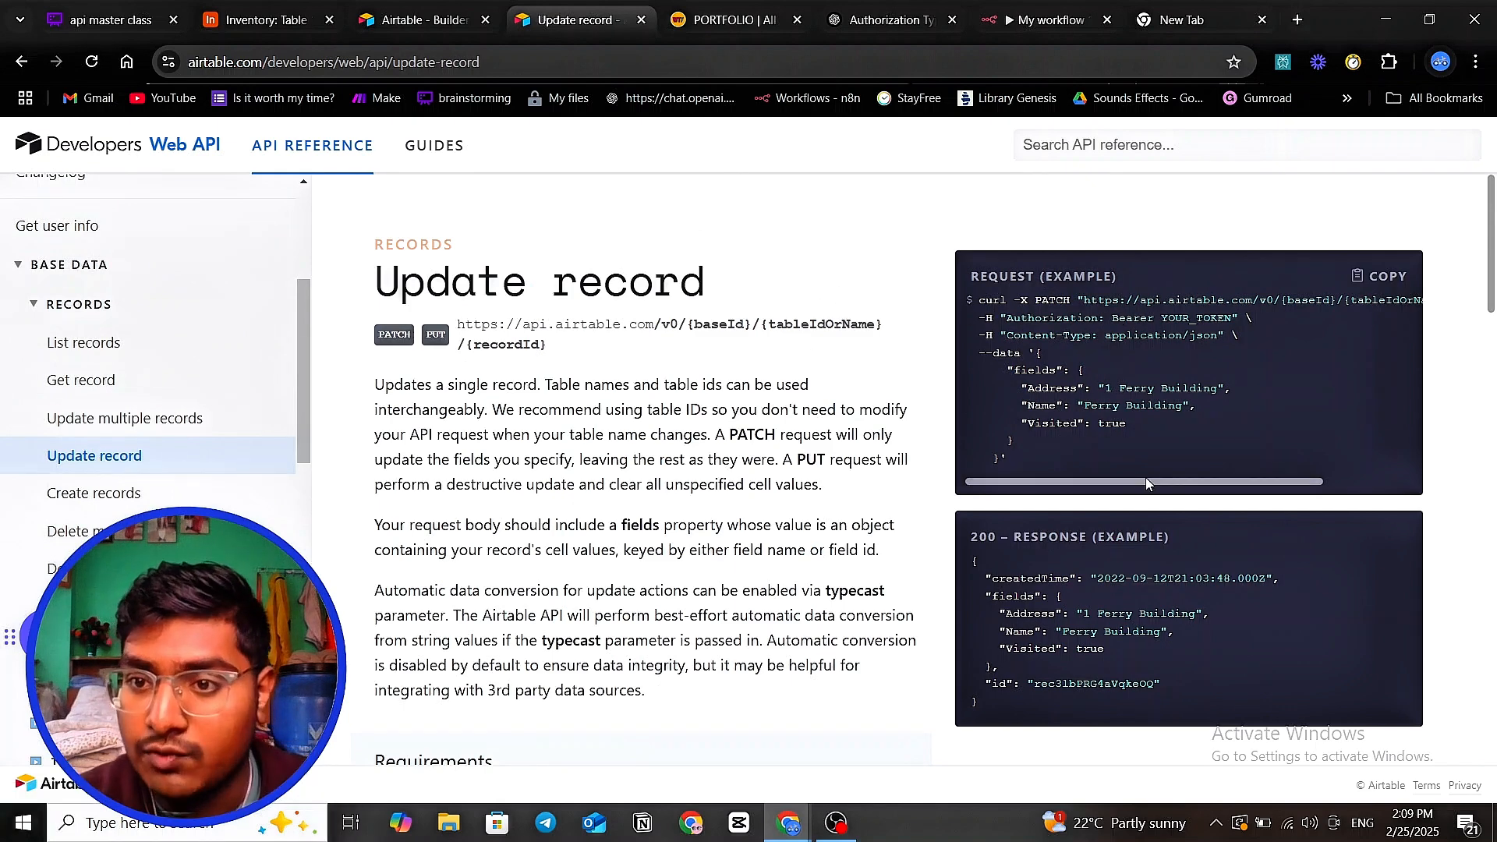
left_click_drag(1144, 477, 1401, 422)
left_click_drag(1336, 300, 1398, 297)
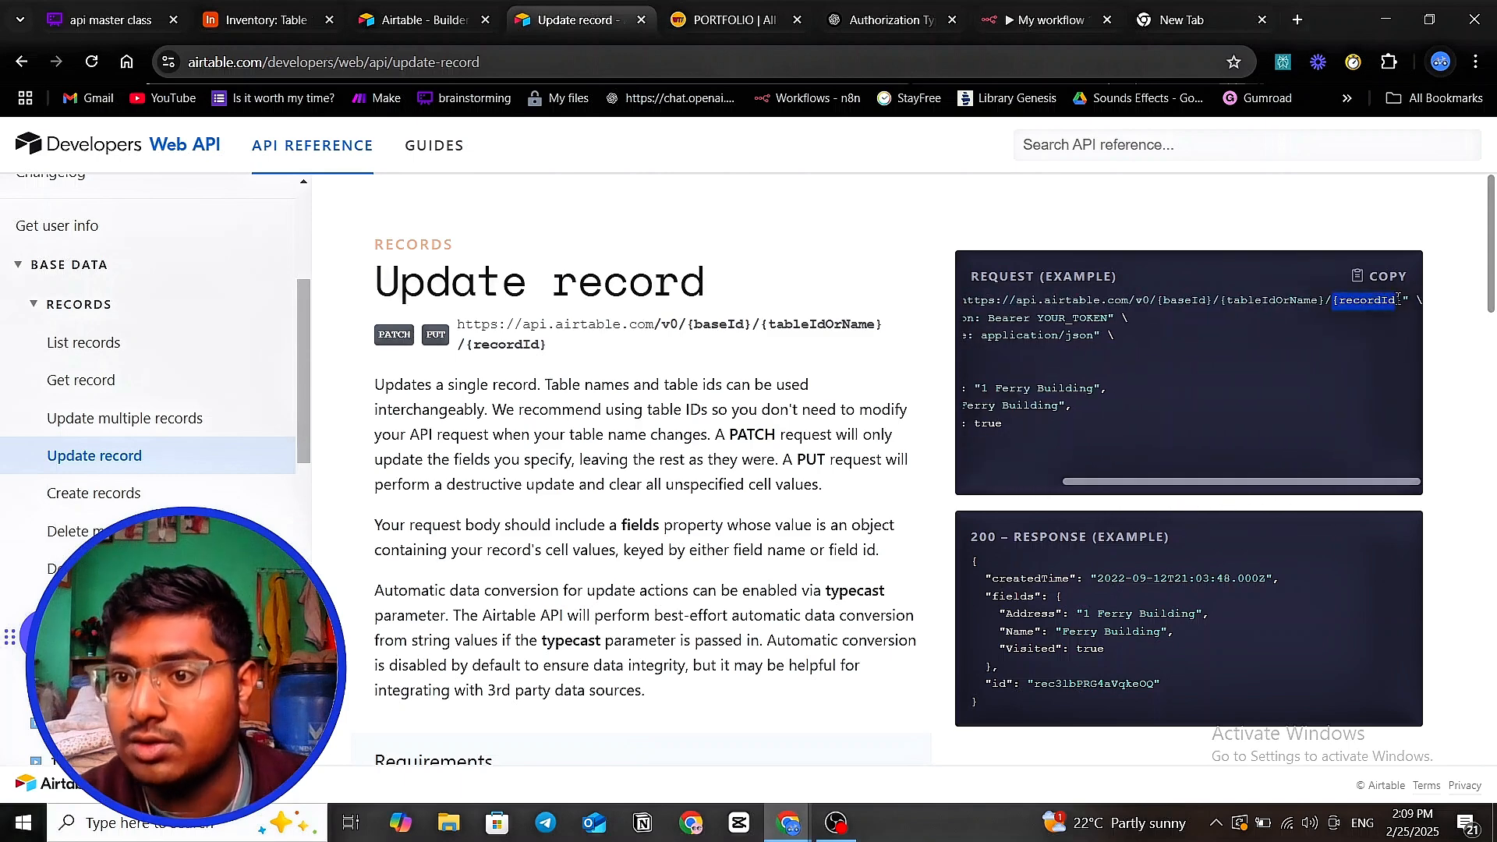
left_click_drag(1163, 505, 1069, 482)
left_click_drag(1018, 301, 1057, 299)
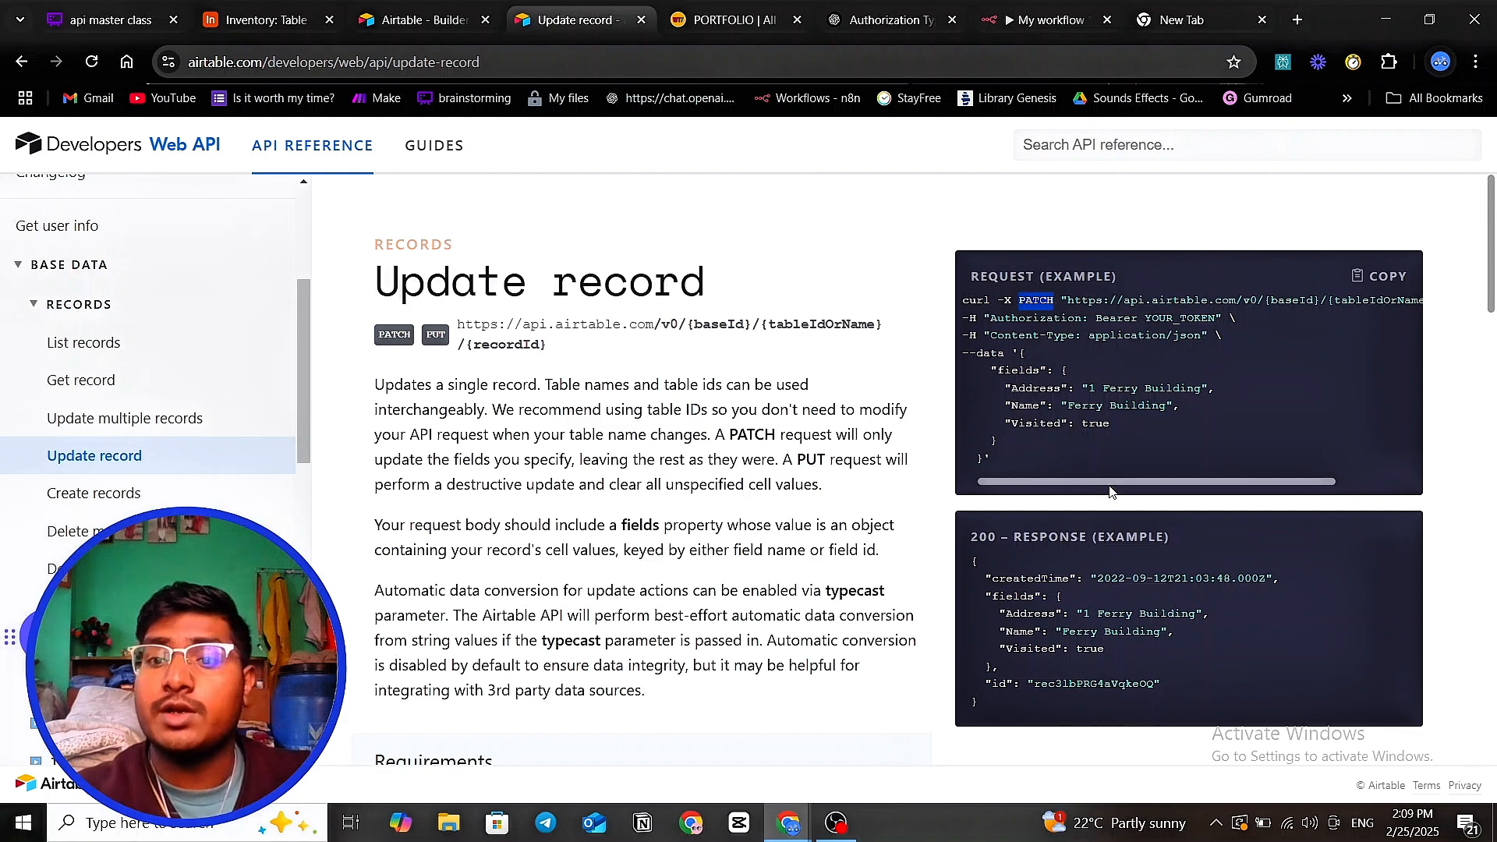
left_click_drag(1135, 483, 1253, 489)
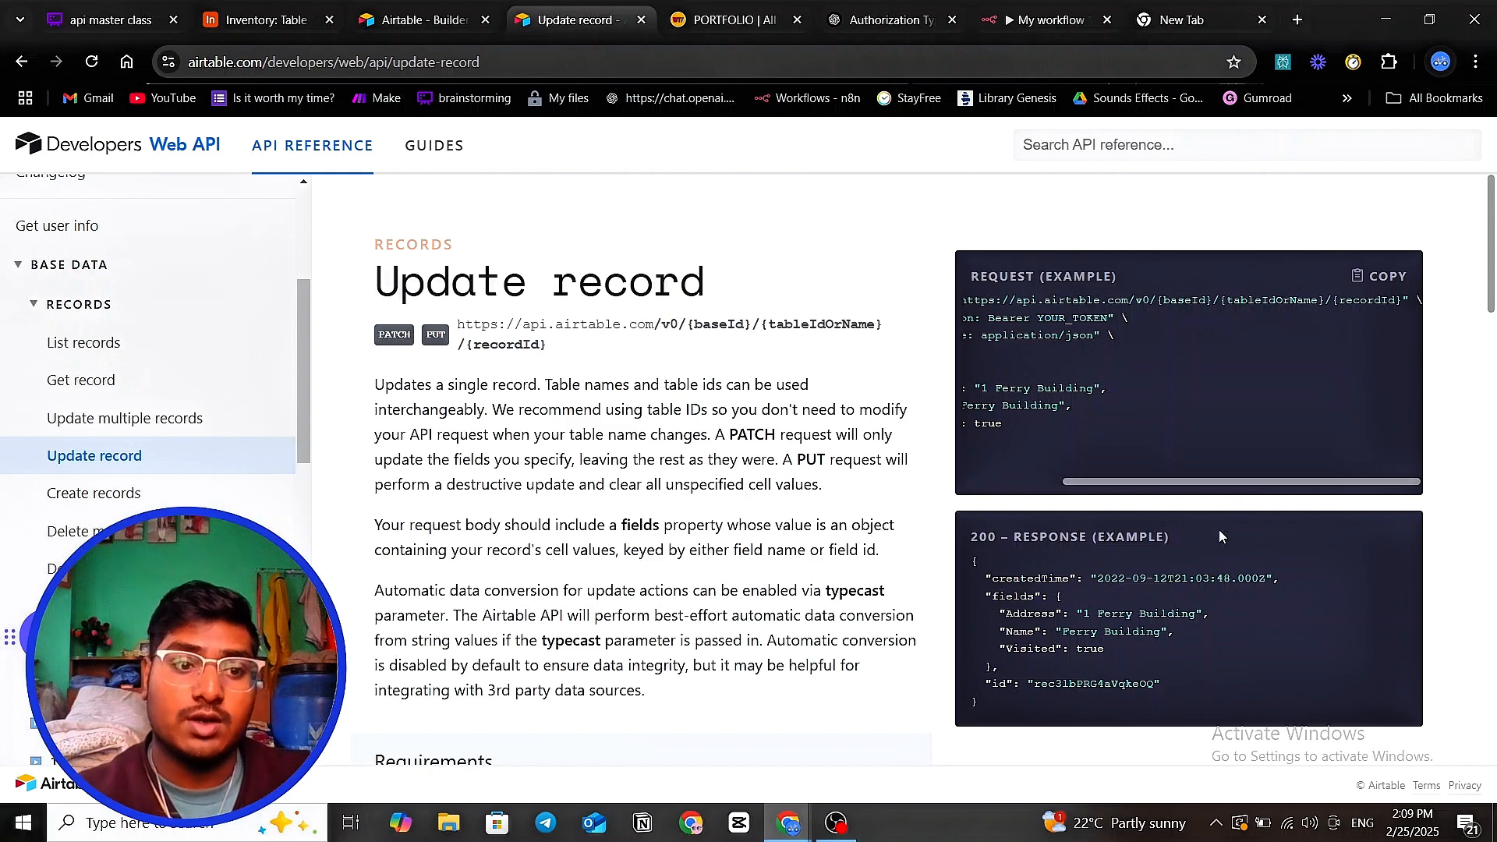
left_click(94, 493)
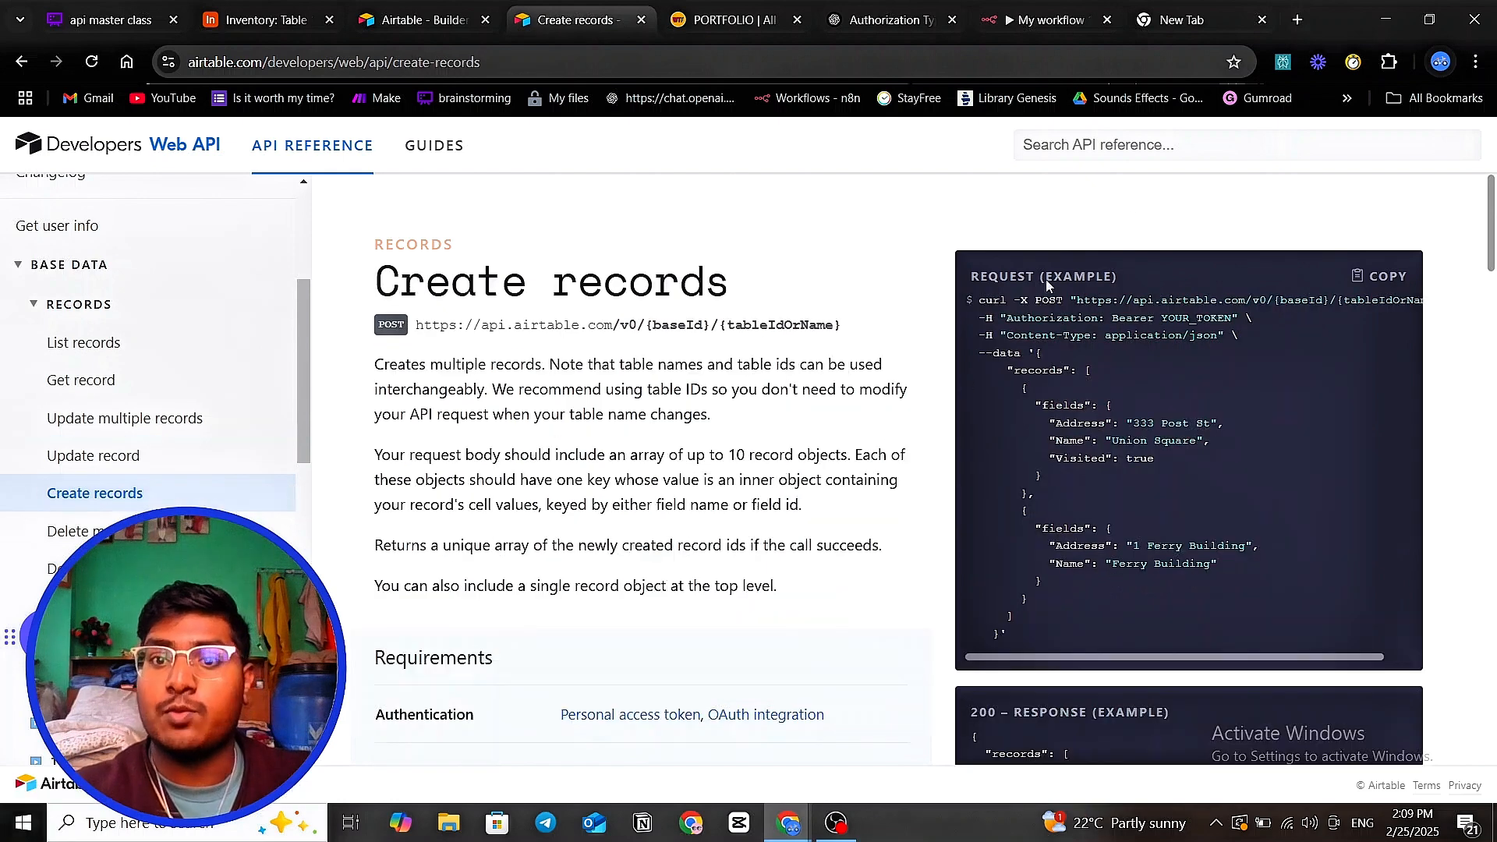
- Dismiss the Airtable token-created confirmation and return to the Create records API docs
left_click_drag(1029, 301, 1072, 301)
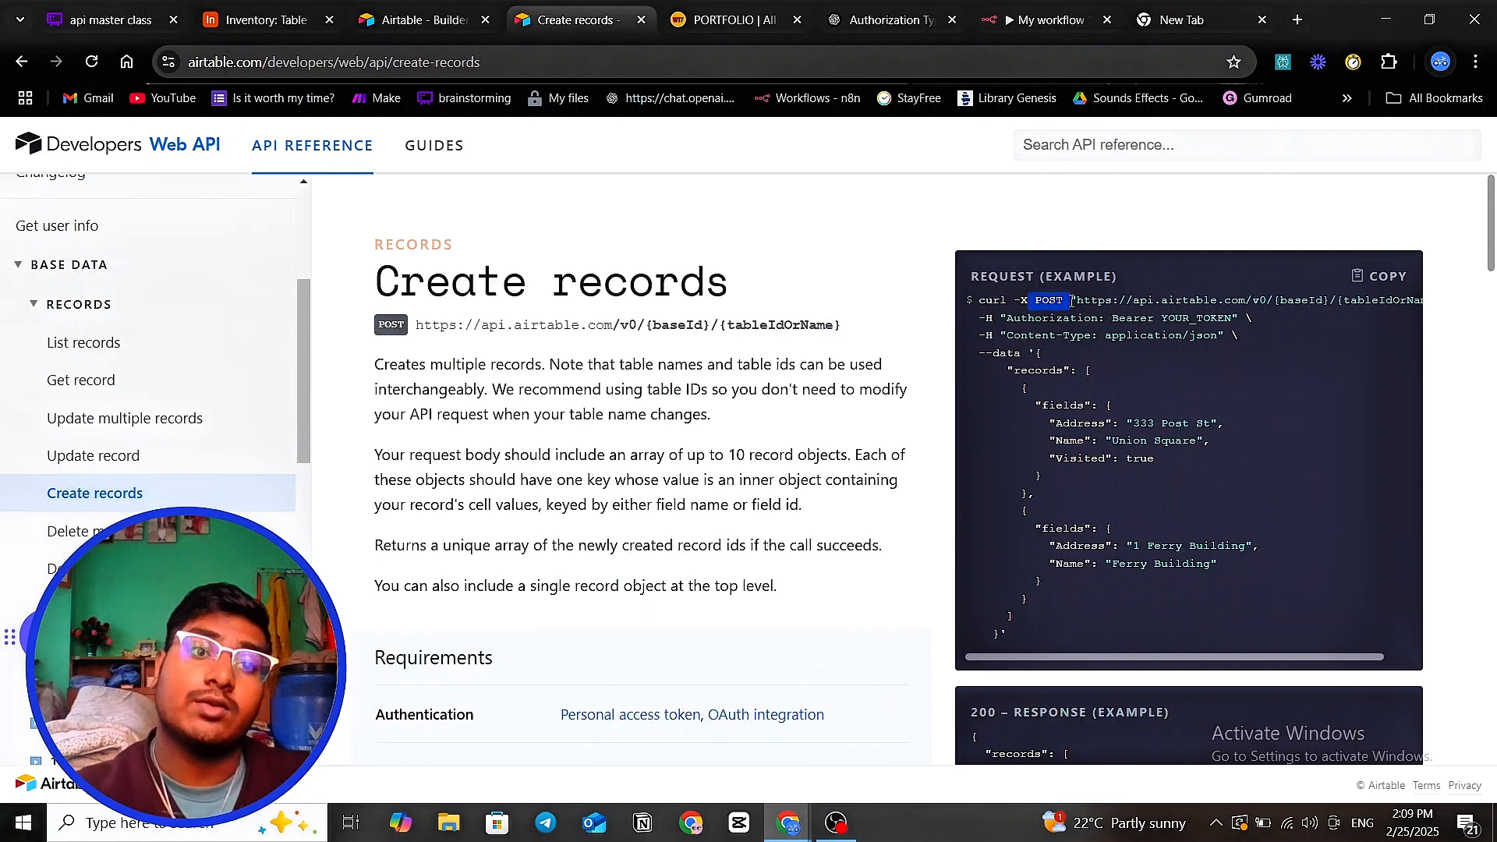
left_click(261, 19)
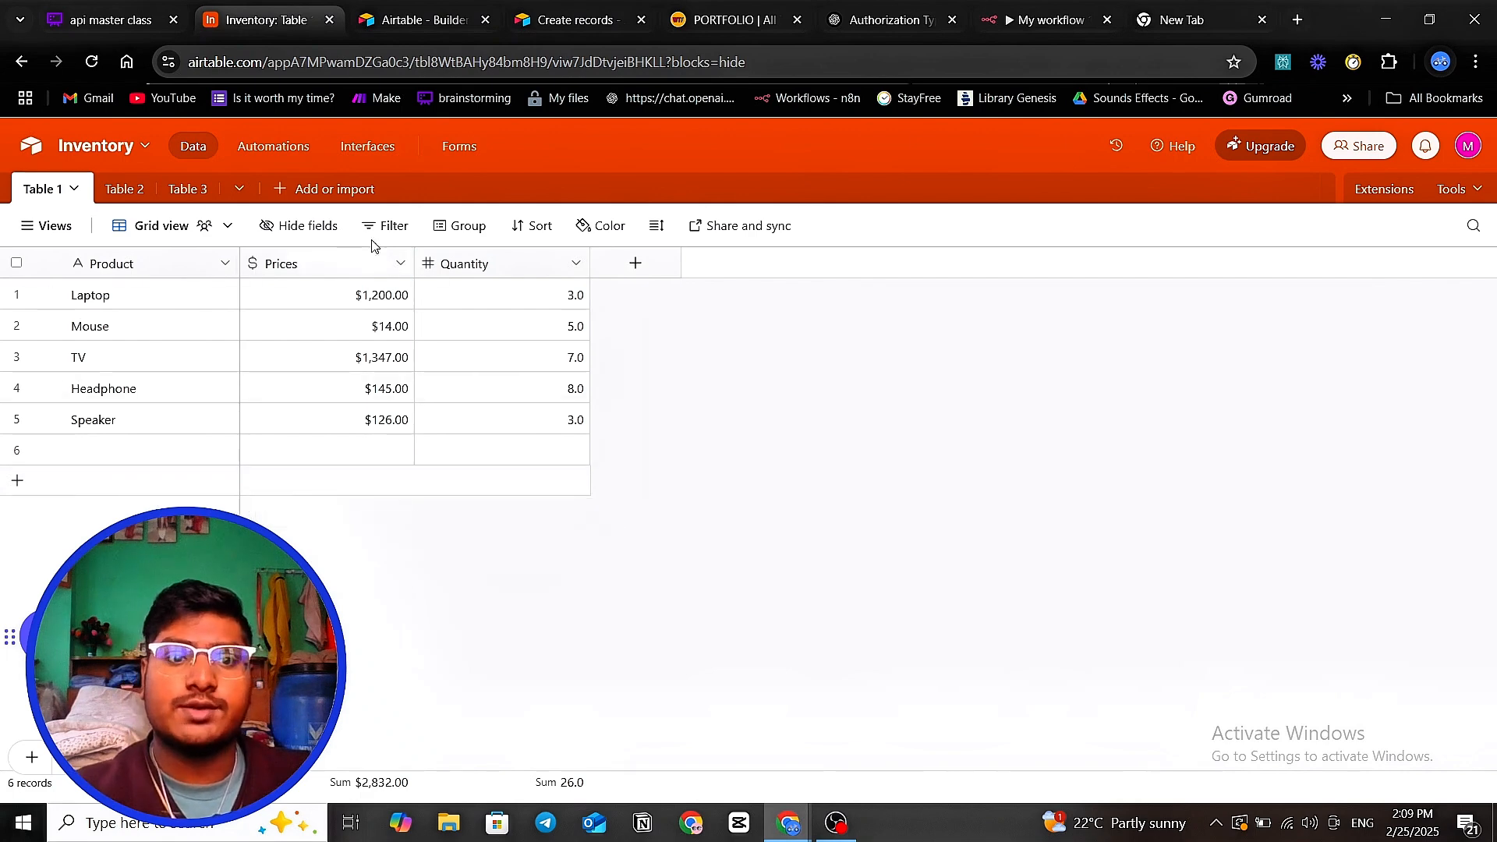
left_click(137, 11)
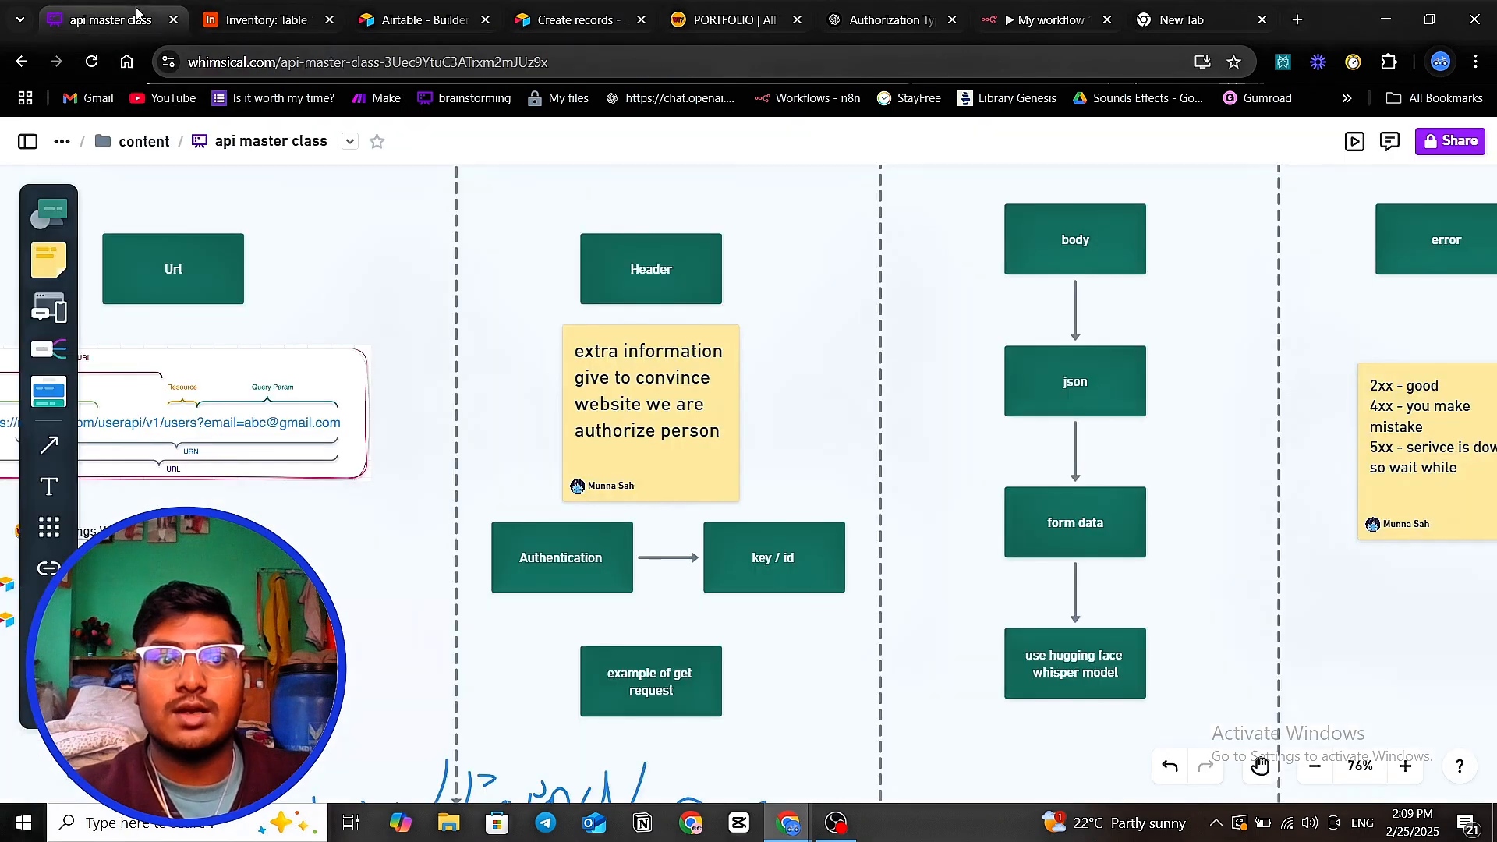
left_click(257, 19)
left_click(379, 21)
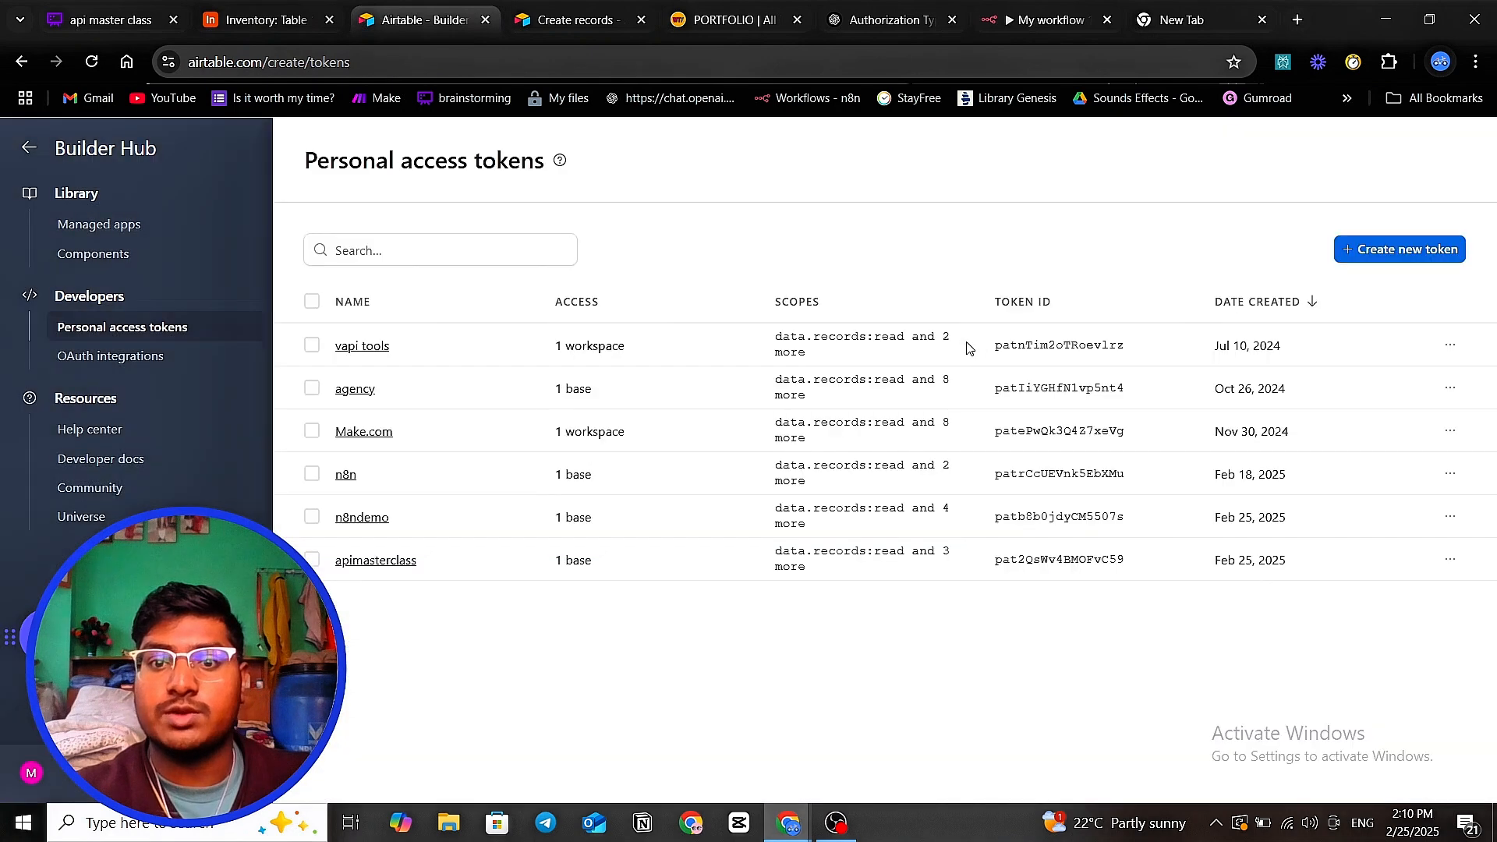
left_click(969, 340)
left_click(265, 20)
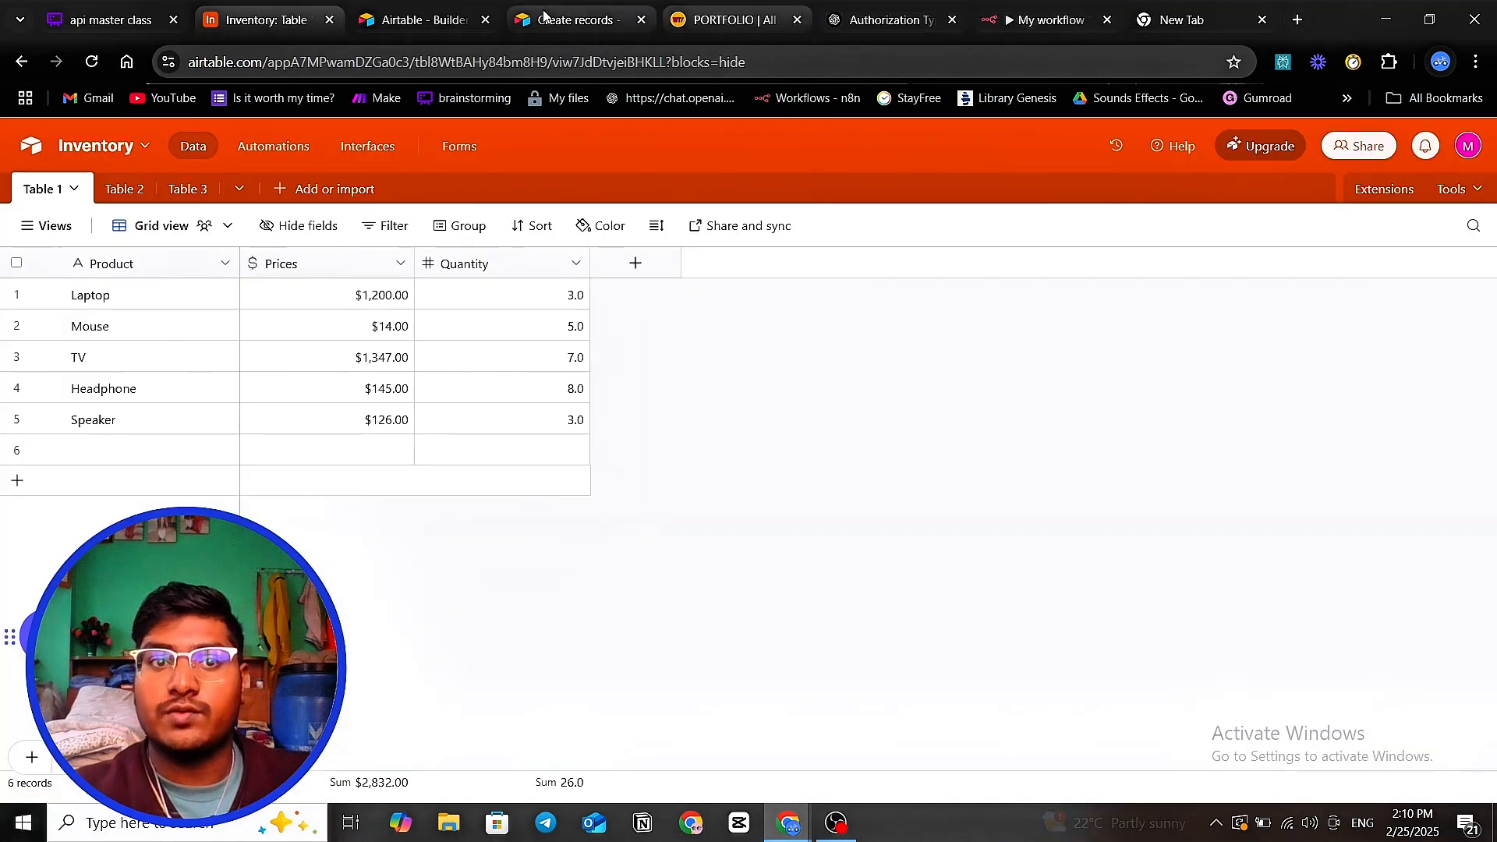
left_click(417, 20)
left_click(573, 20)
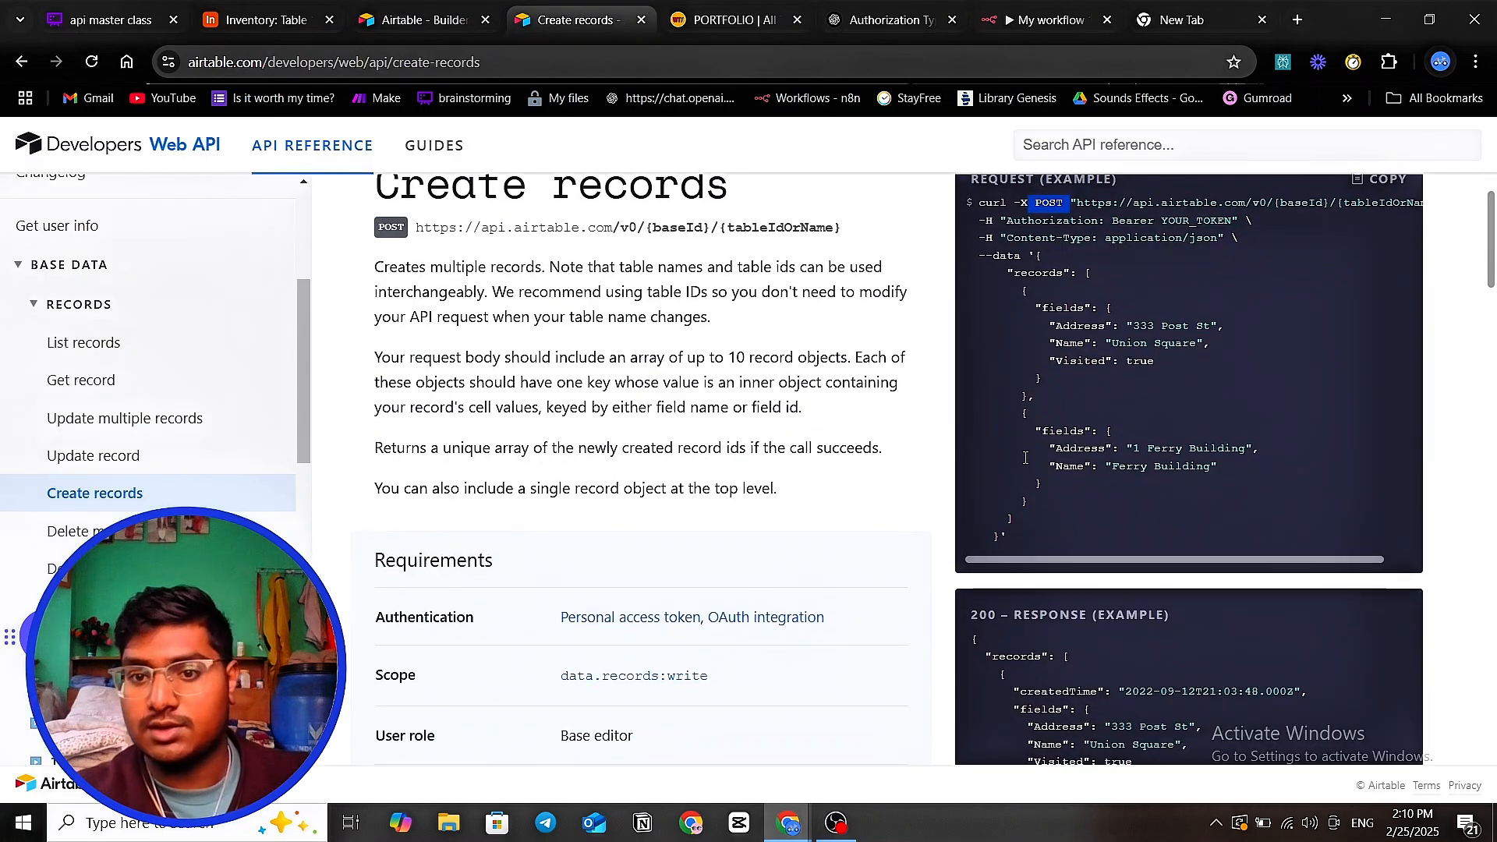
- Copy the Create records example endpoint URL with its baseId and tableIdOrName placeholders
scroll(780, 347, "down", 1)
left_click_drag(1064, 449, 1075, 451)
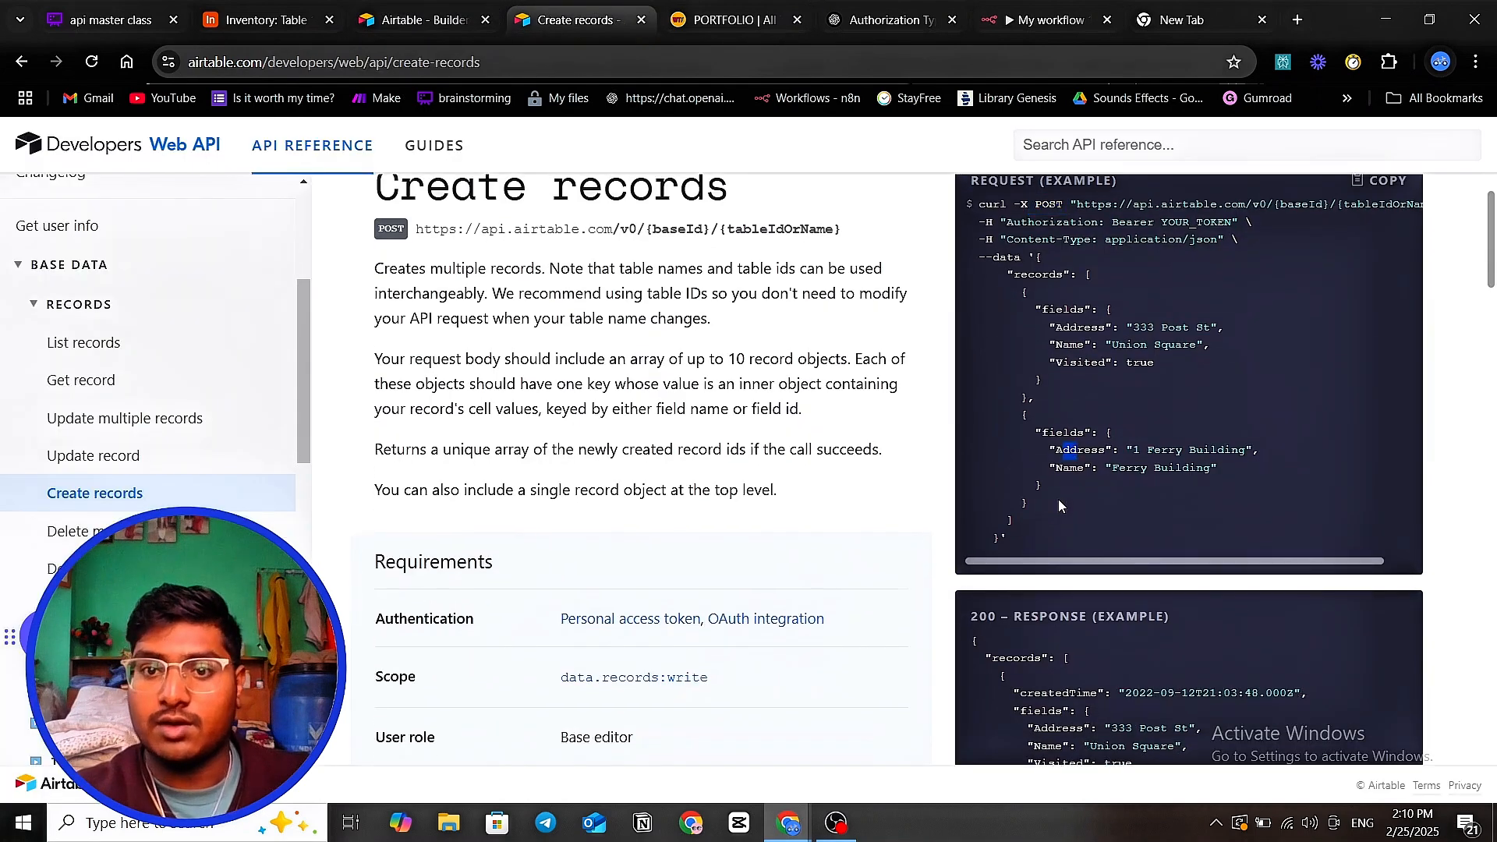
scroll(1058, 499, "up", 1)
scroll(1049, 405, "down", 1)
left_click(1201, 362)
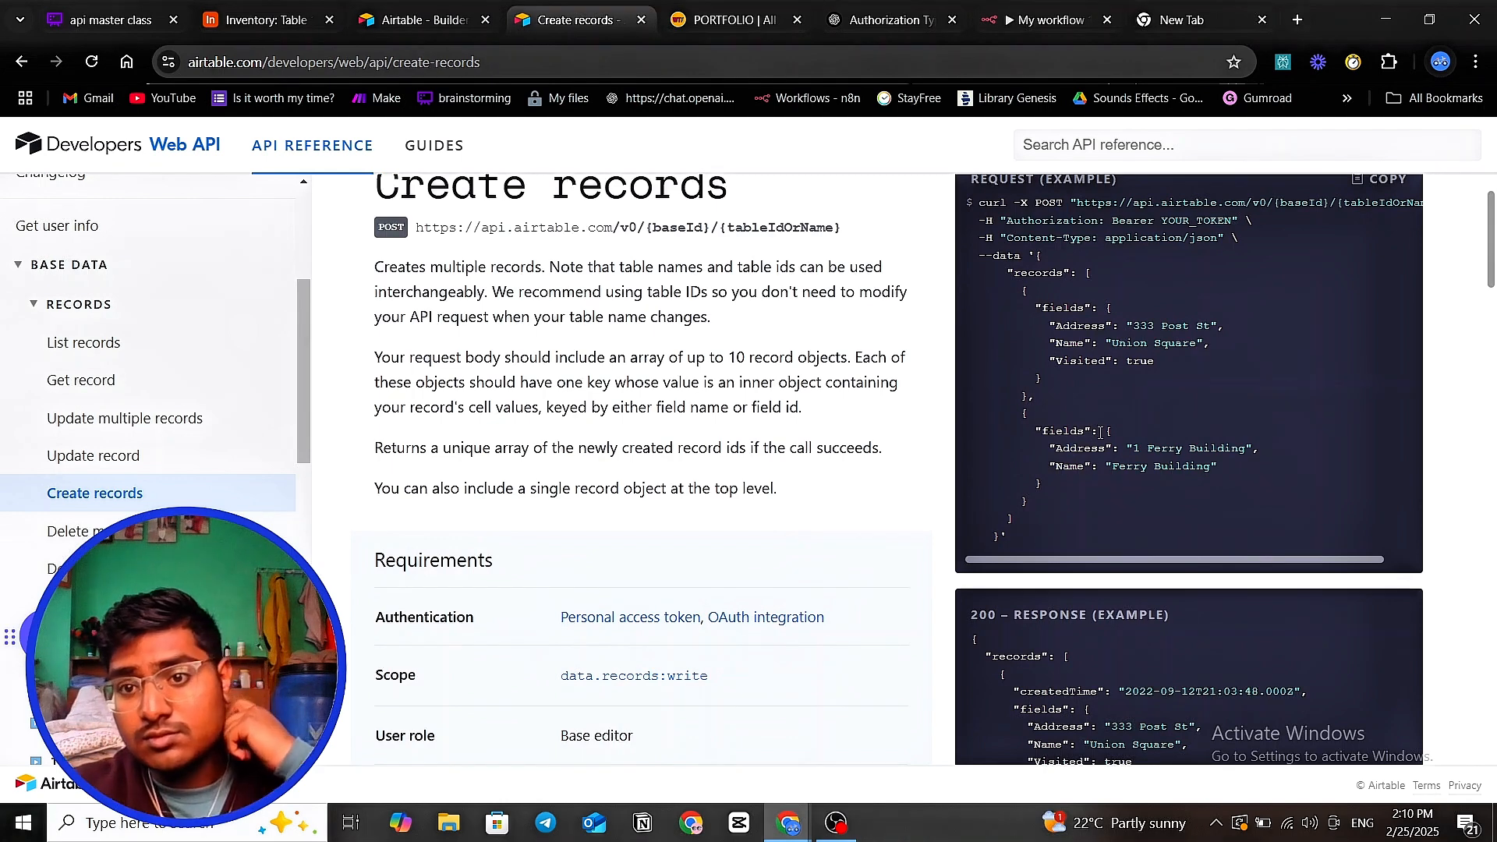
scroll(1098, 453, "up", 1)
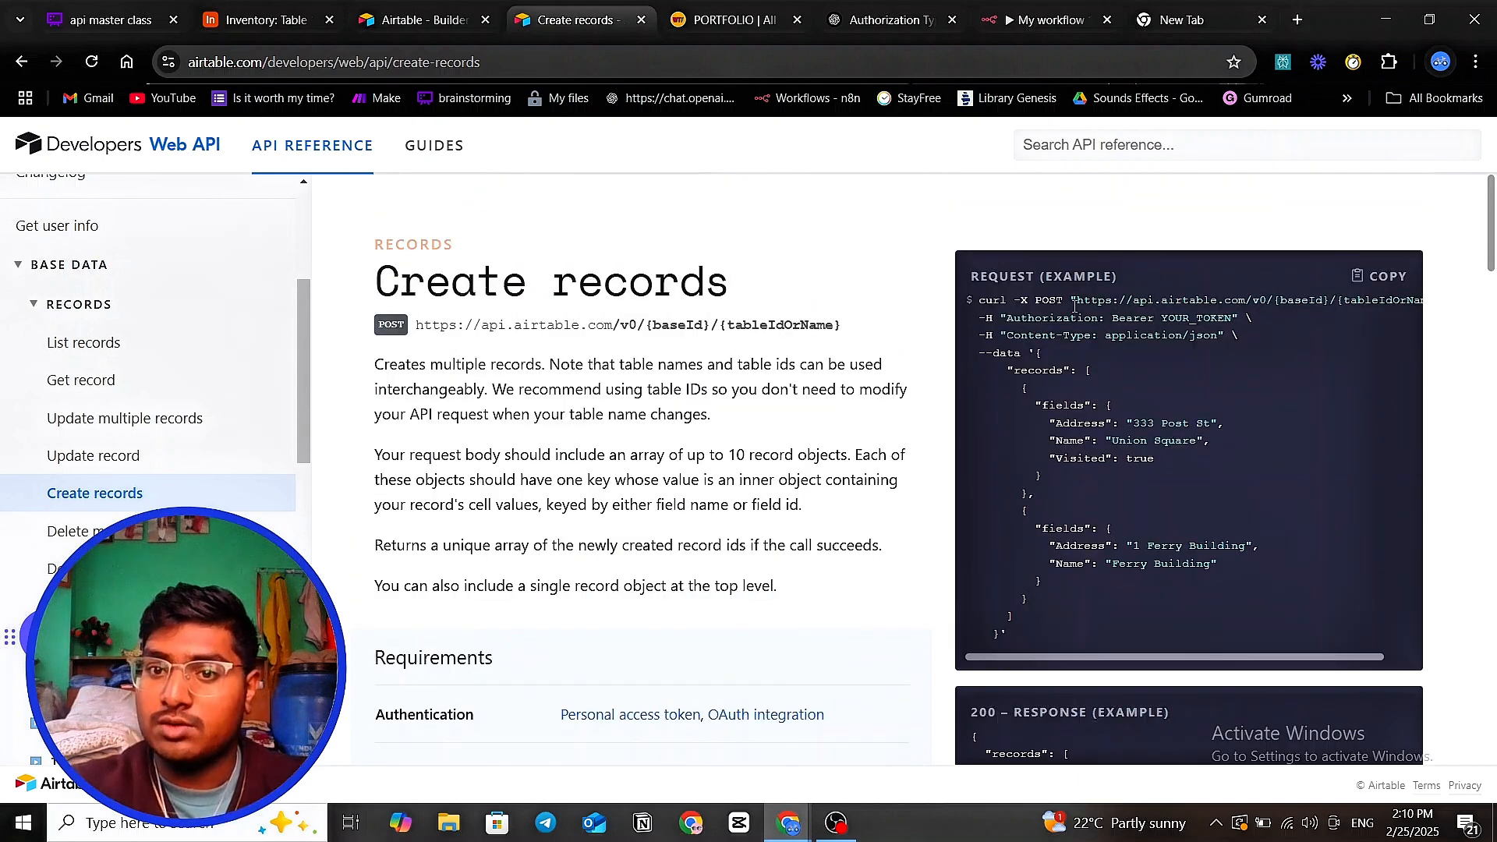
left_click_drag(1074, 304, 1407, 299)
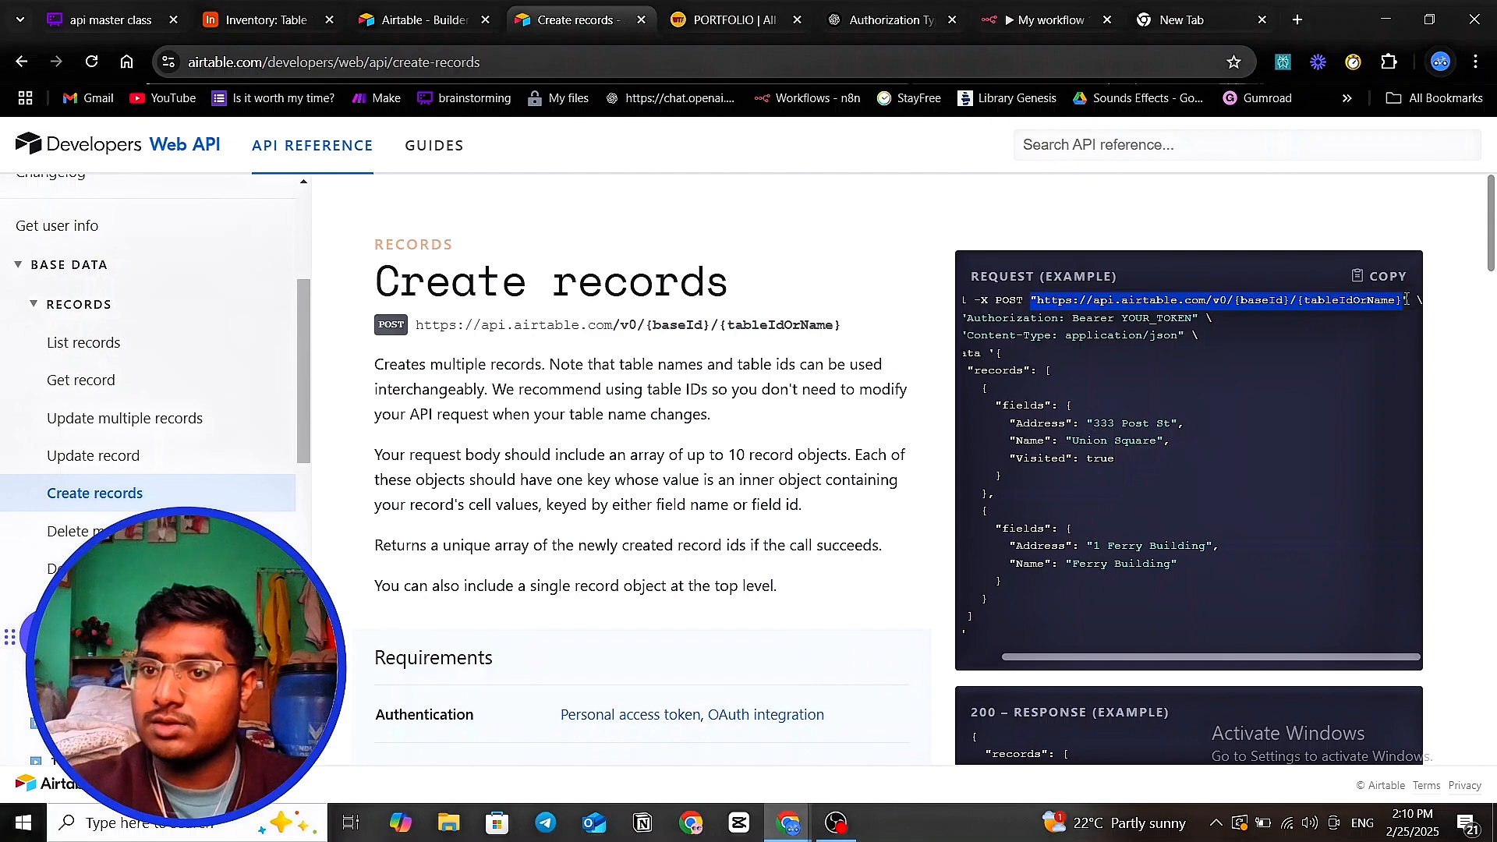
right_click(1291, 296)
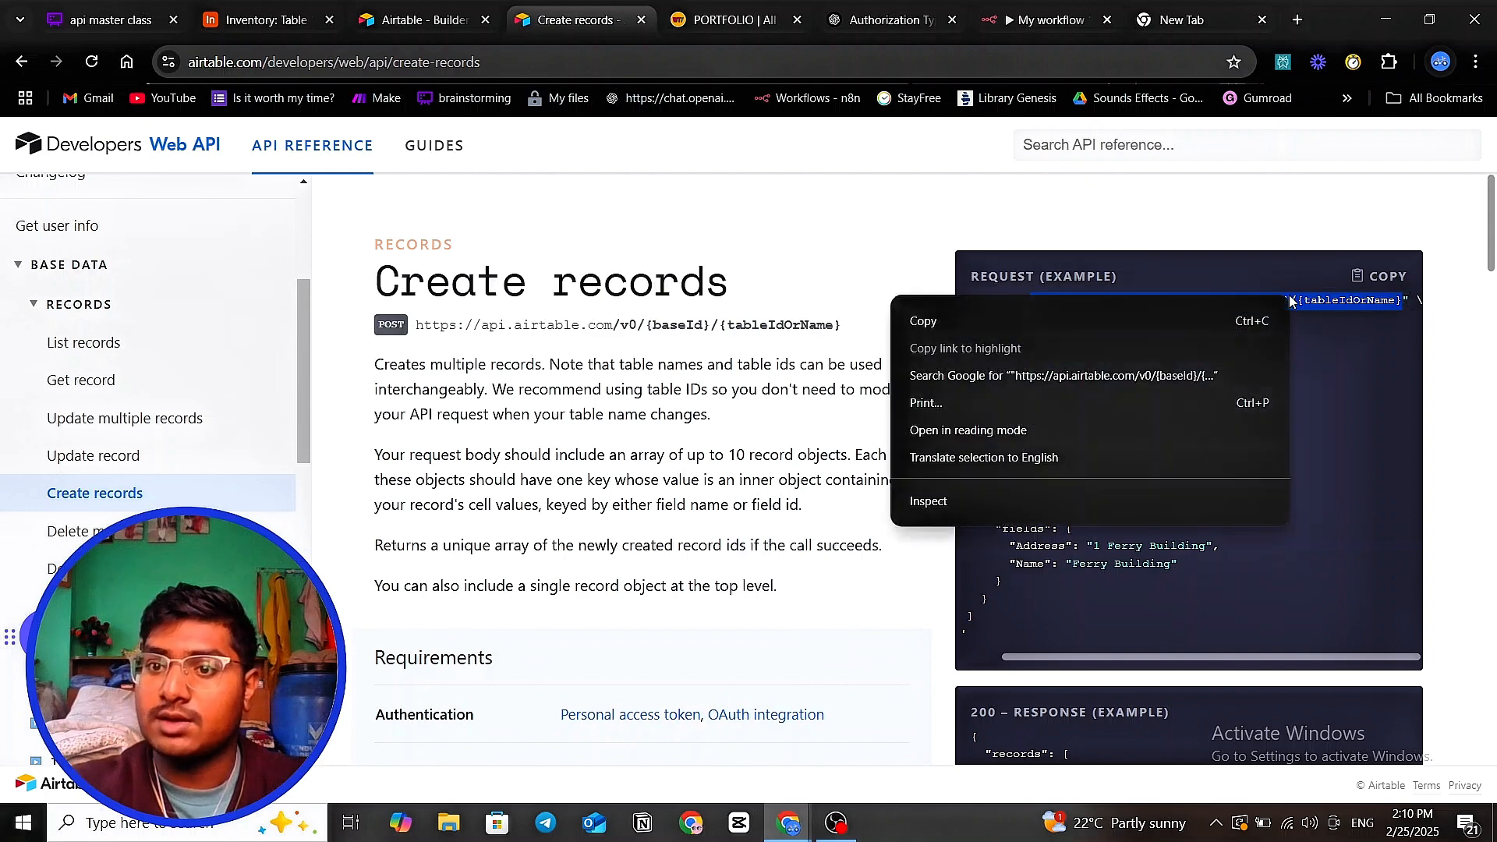
left_click(1196, 332)
left_click(1237, 363)
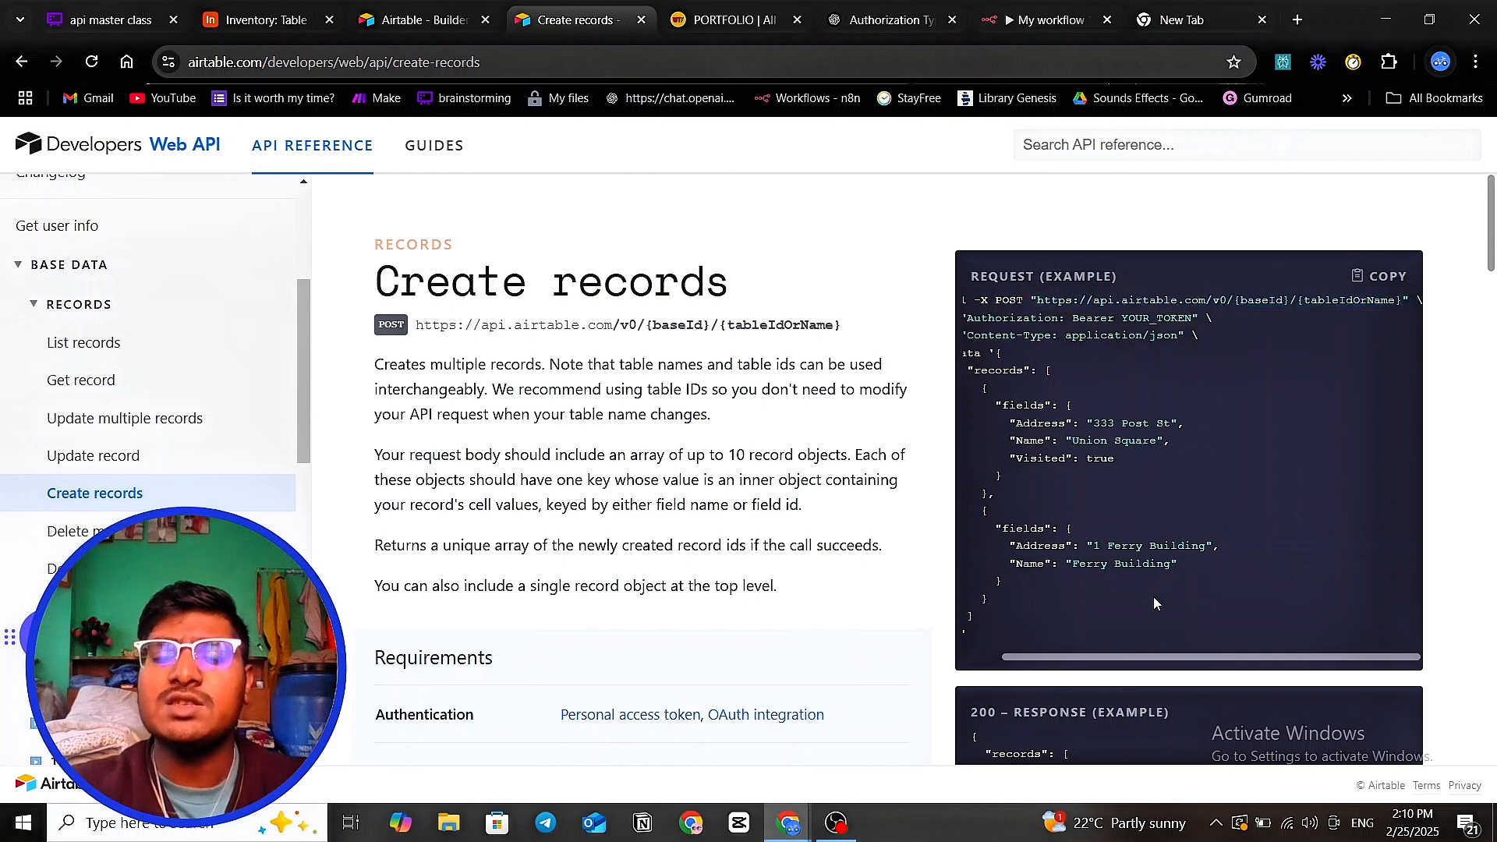
left_click_drag(1142, 654, 1106, 655)
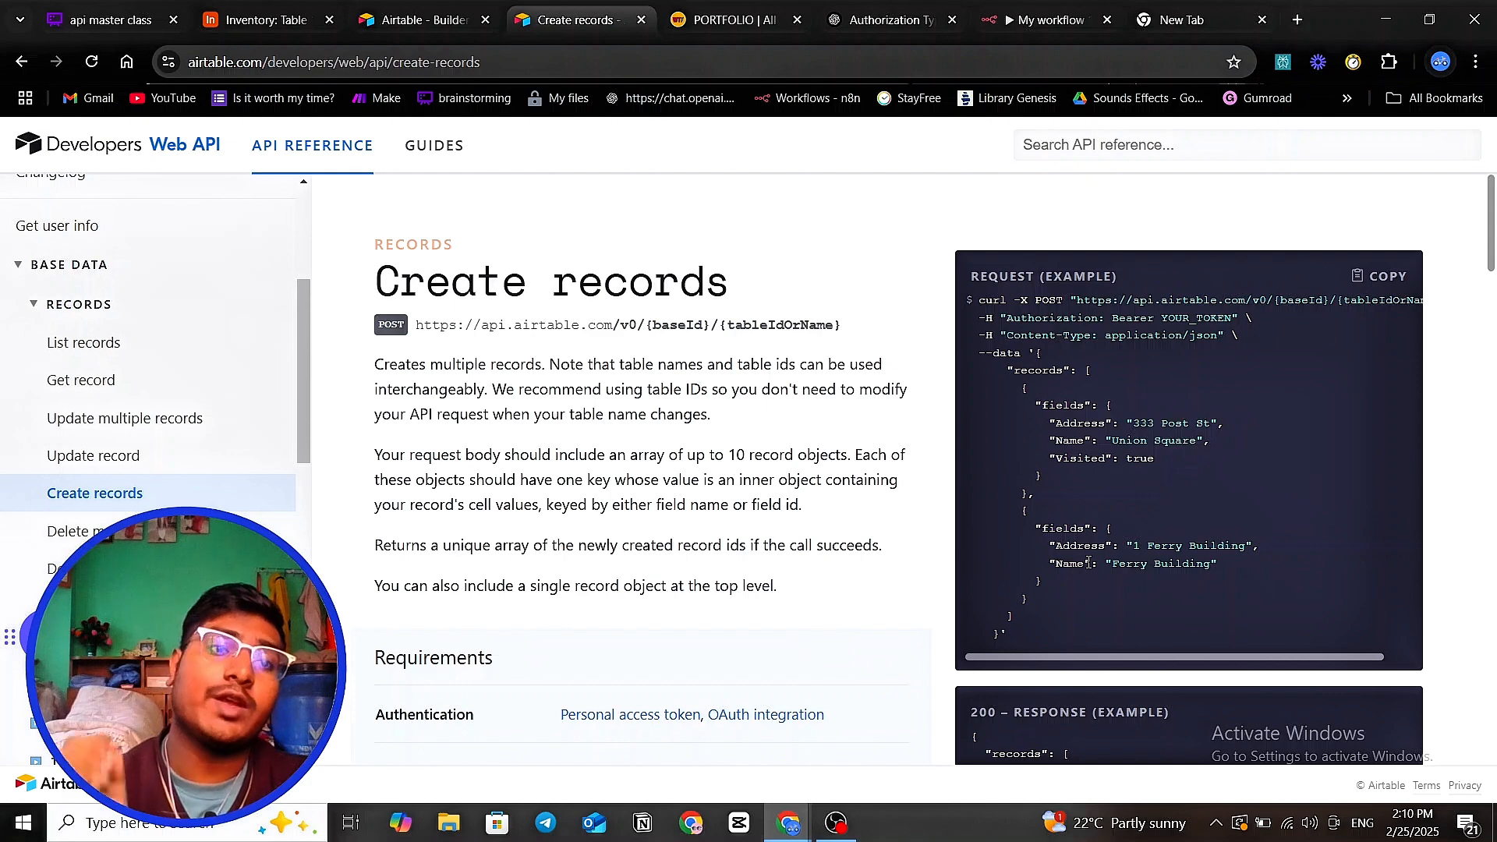
- Add a second HTTP Request node, HTTP Request1, after HTTP Request and start a cURL import
left_click(1029, 20)
left_click(1017, 126)
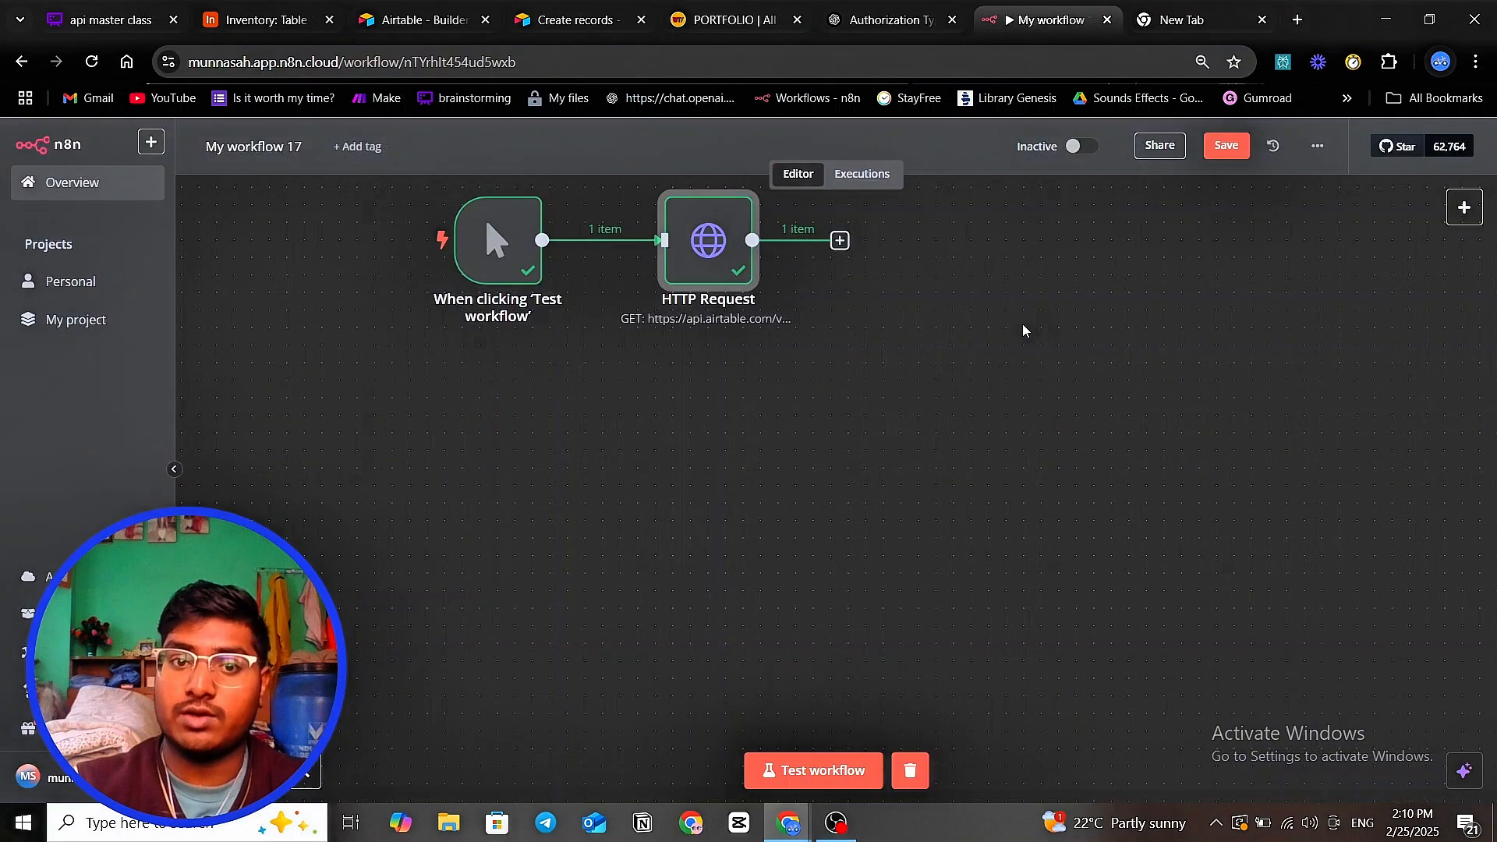
left_click(743, 312)
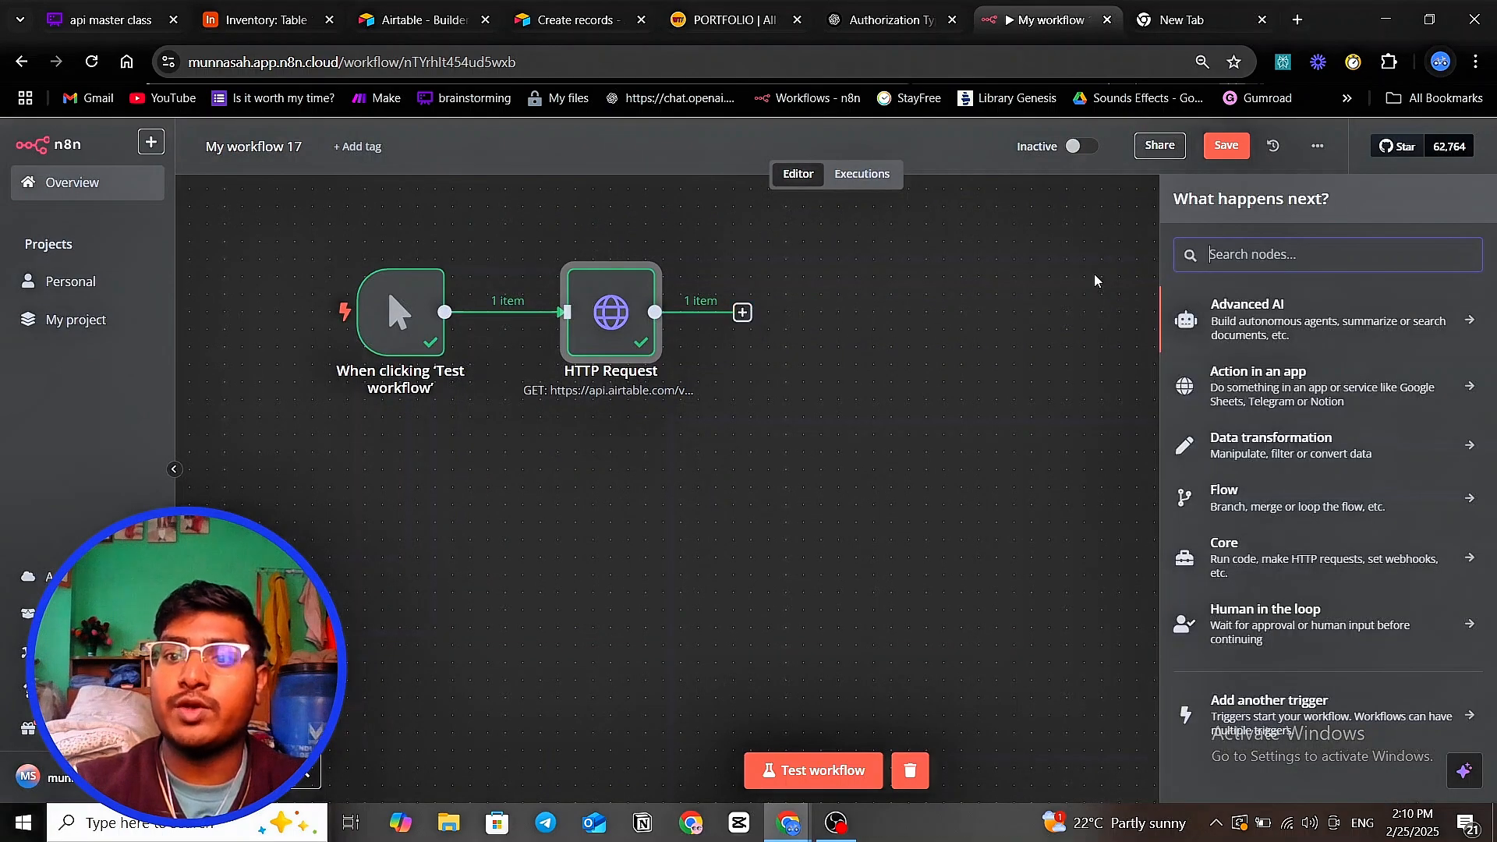
type("http")
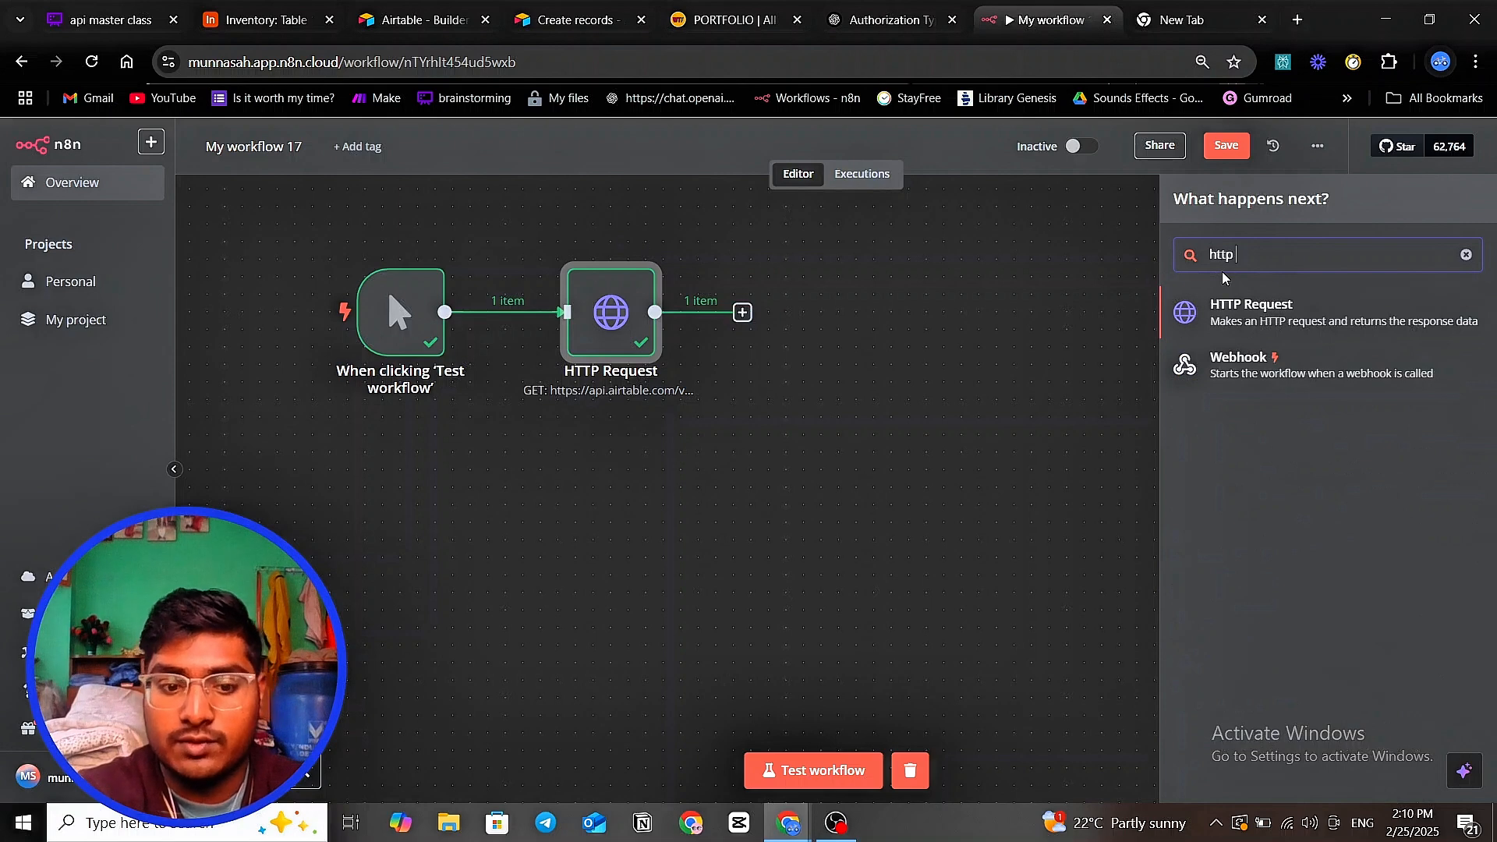
type(" re")
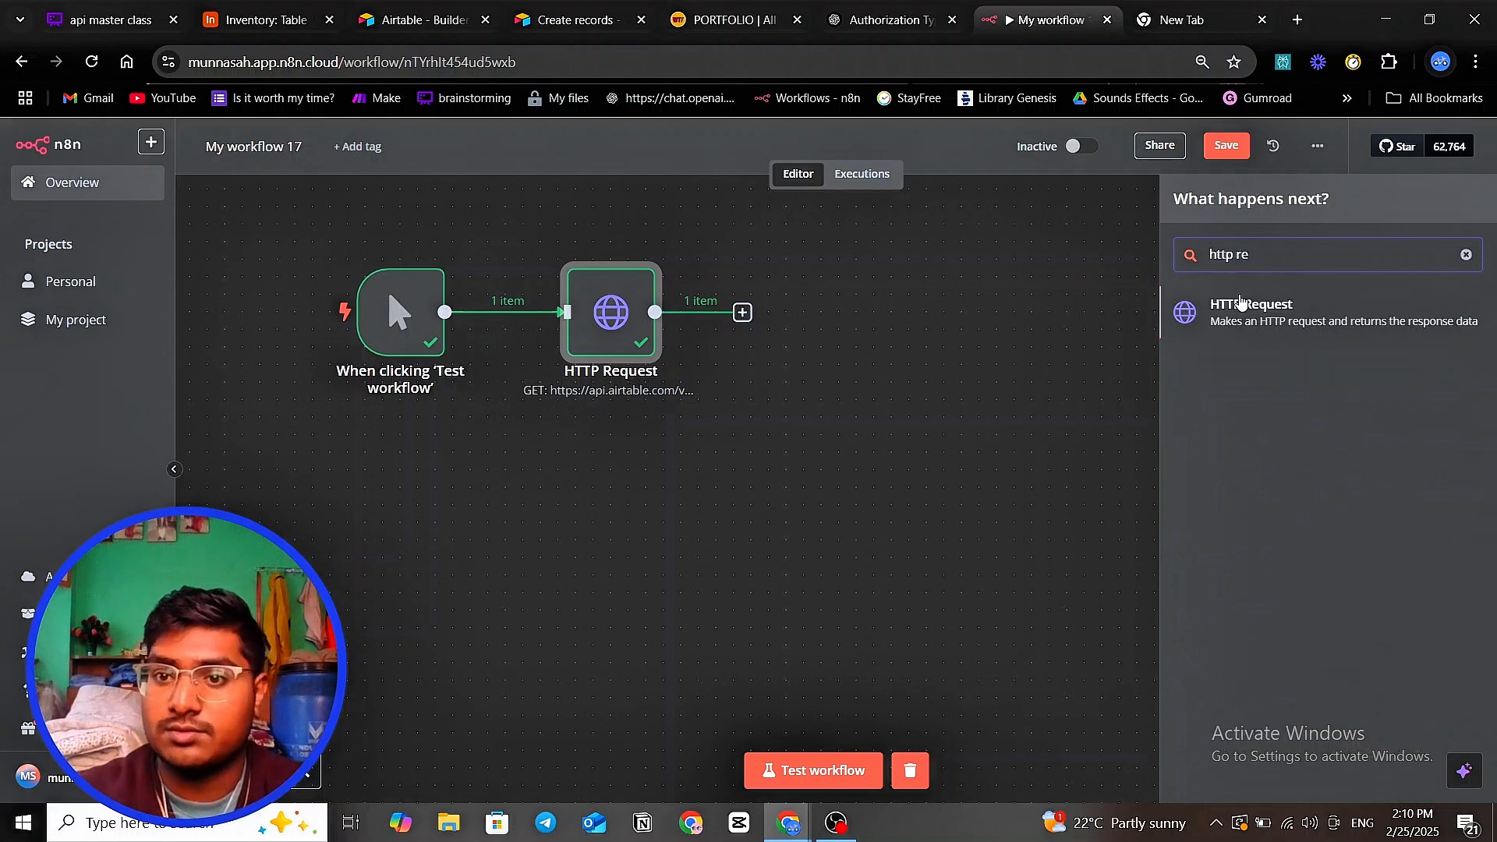
left_click(1240, 304)
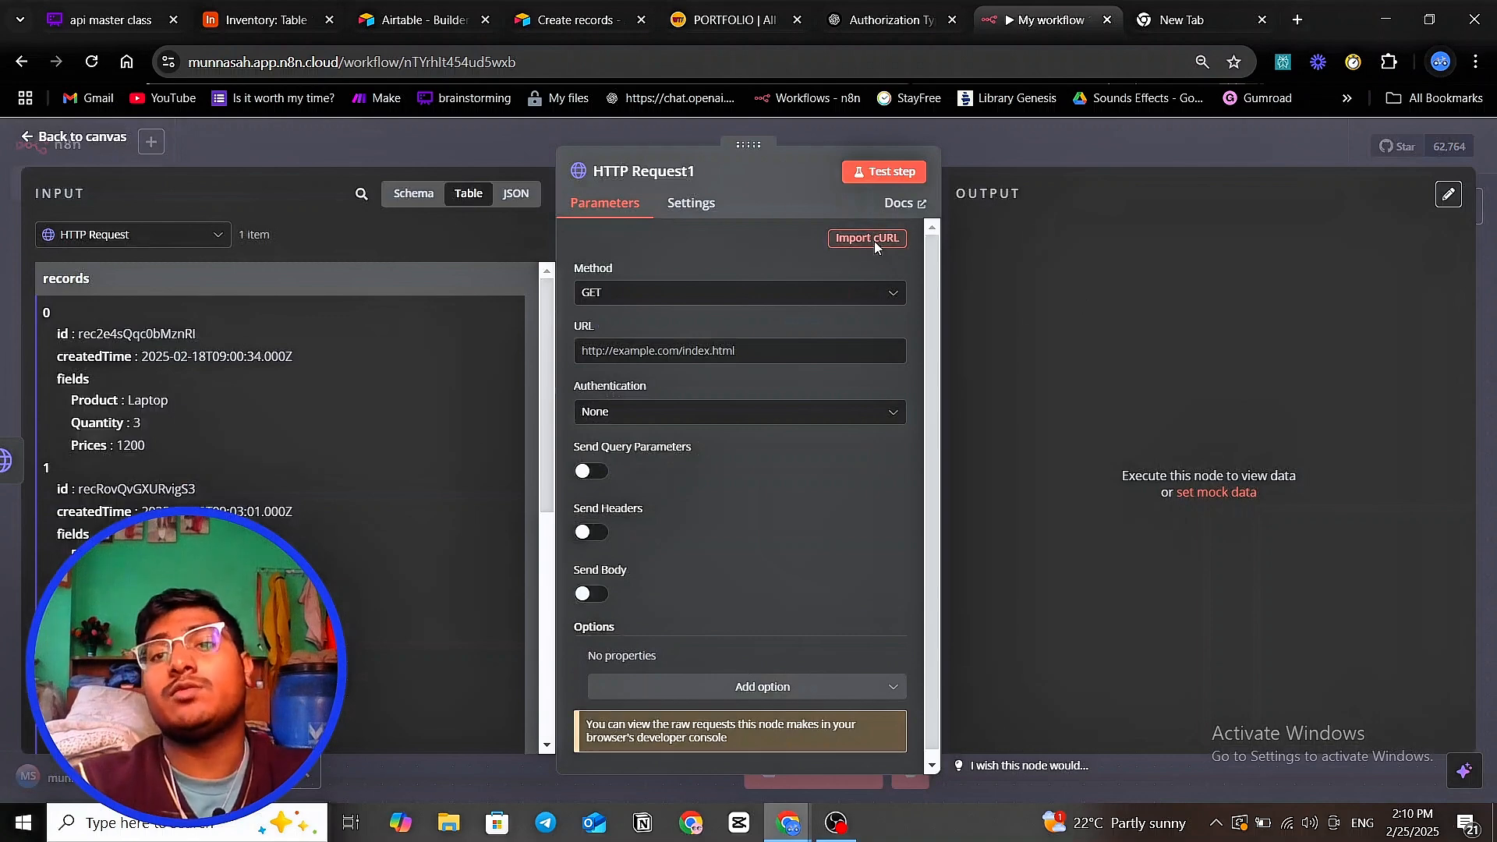
left_click(873, 241)
left_click(1162, 21)
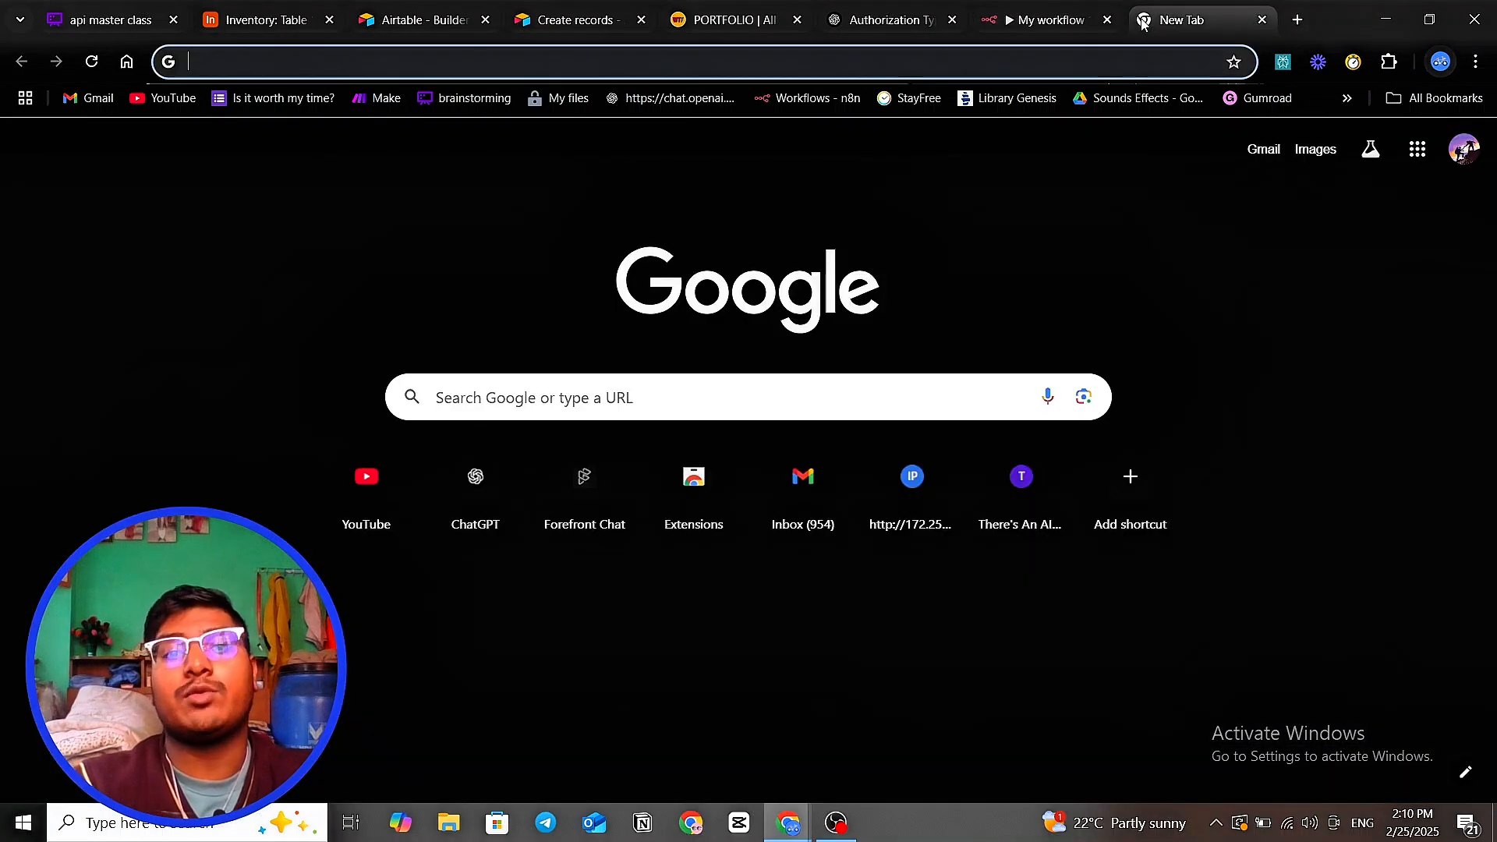
- Copy the entire Create records example cURL request from the Airtable docs
left_click(862, 24)
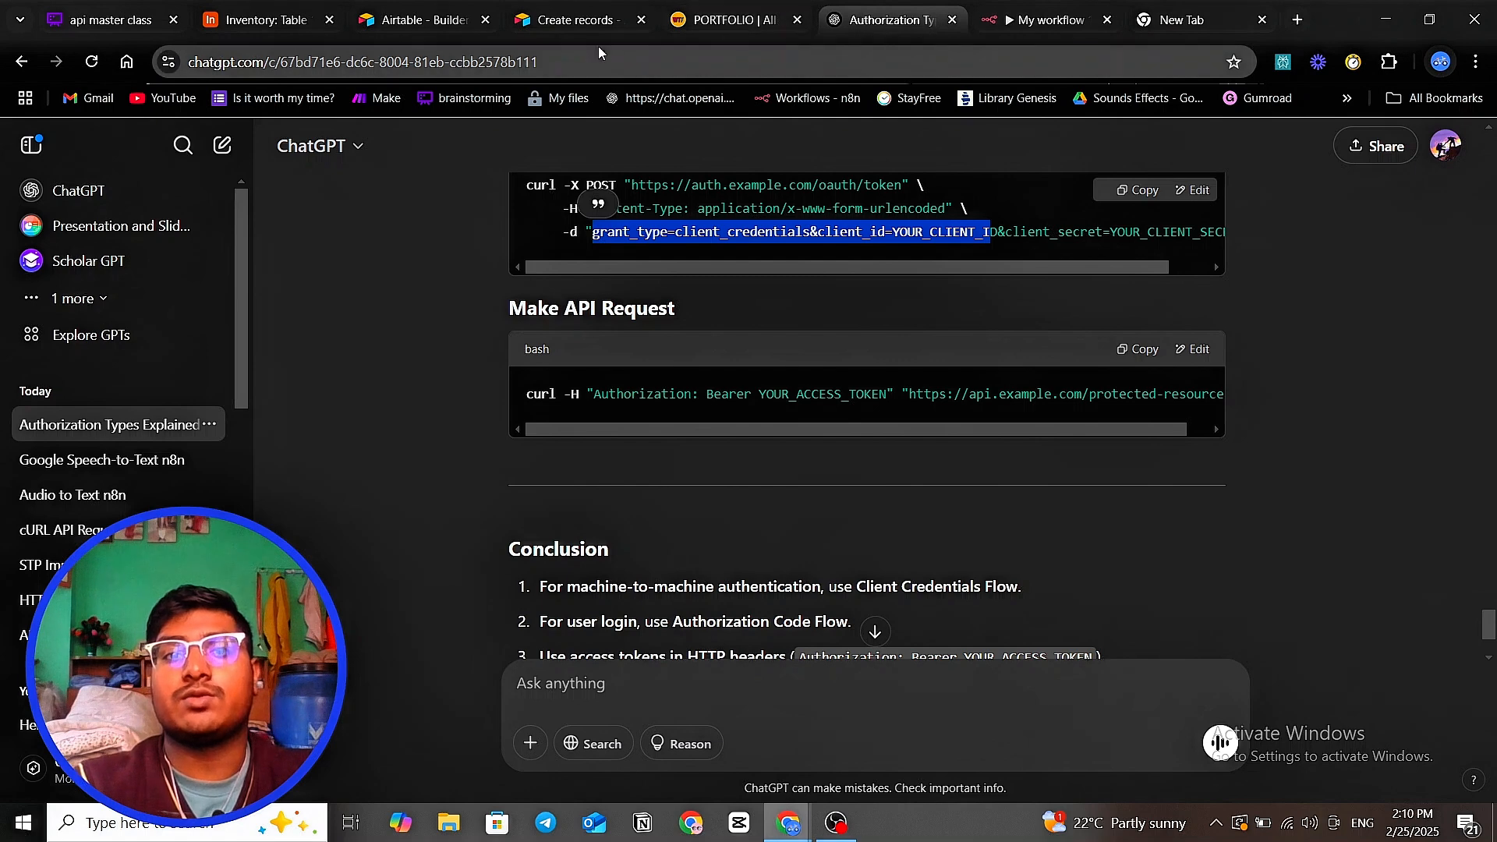
left_click(560, 30)
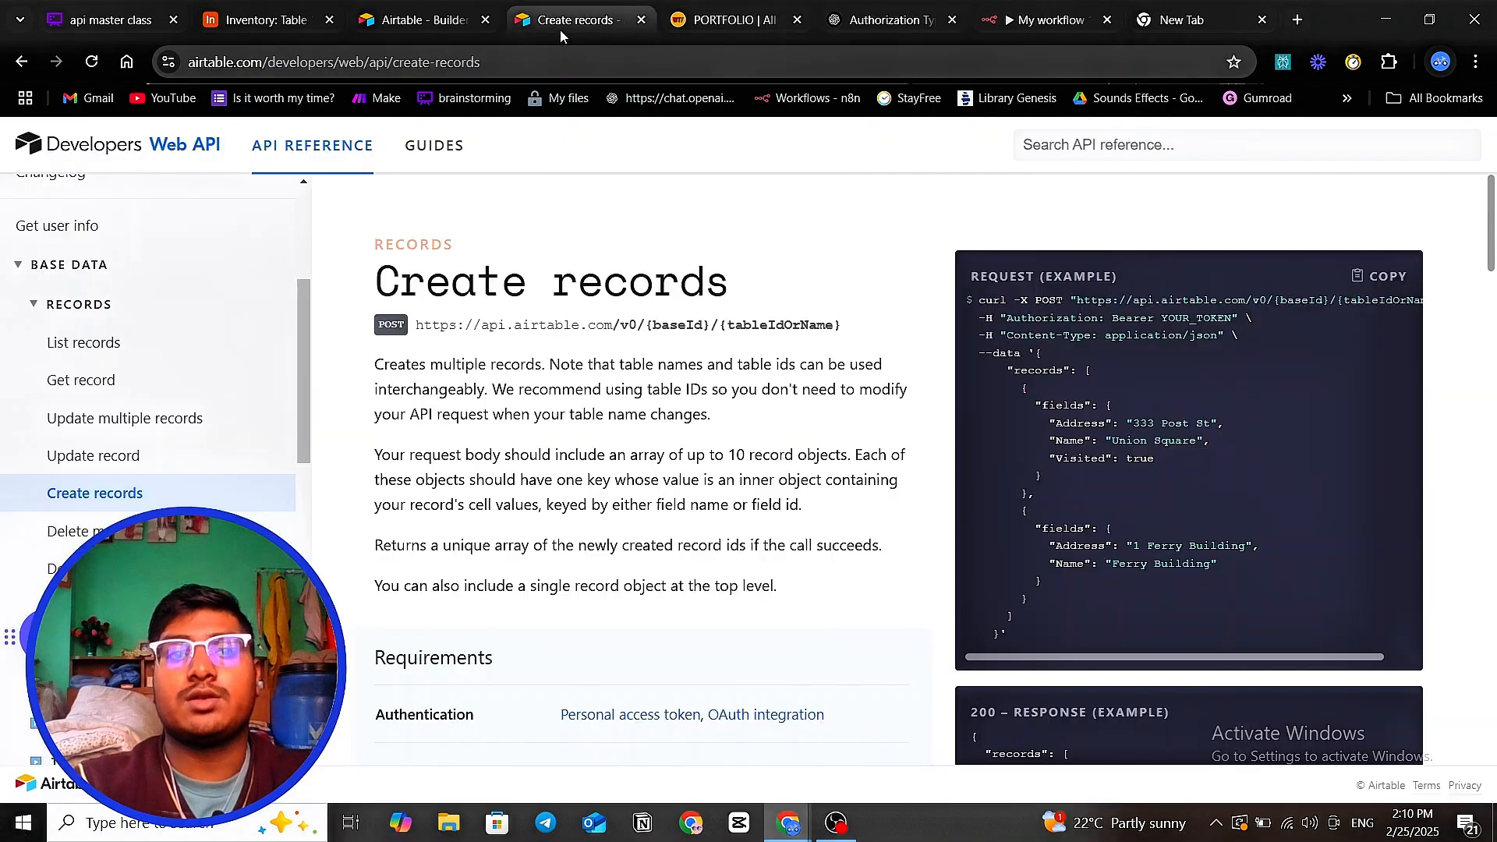
left_click(1376, 280)
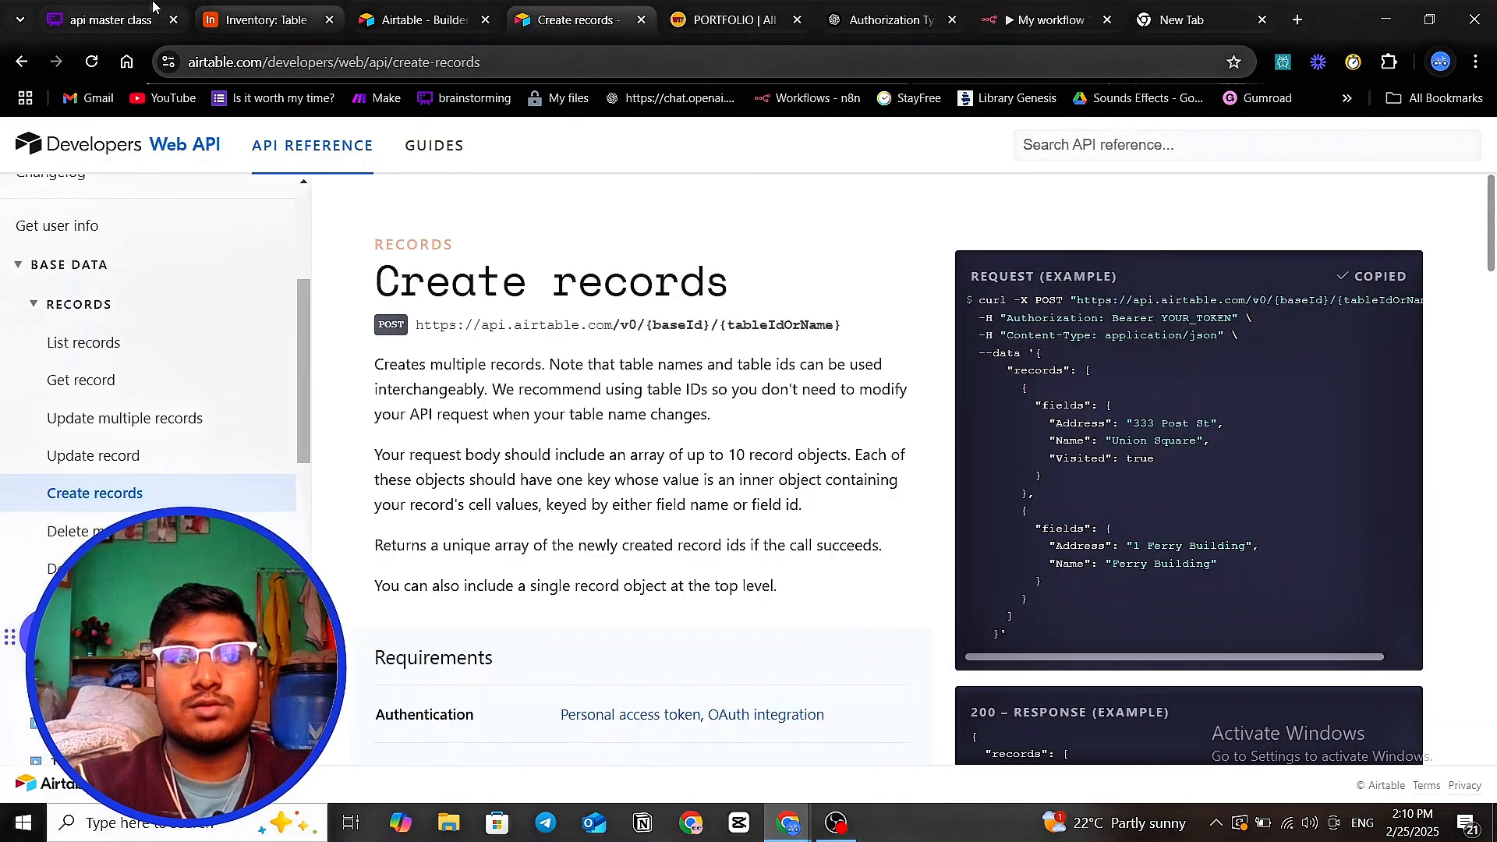
left_click(897, 22)
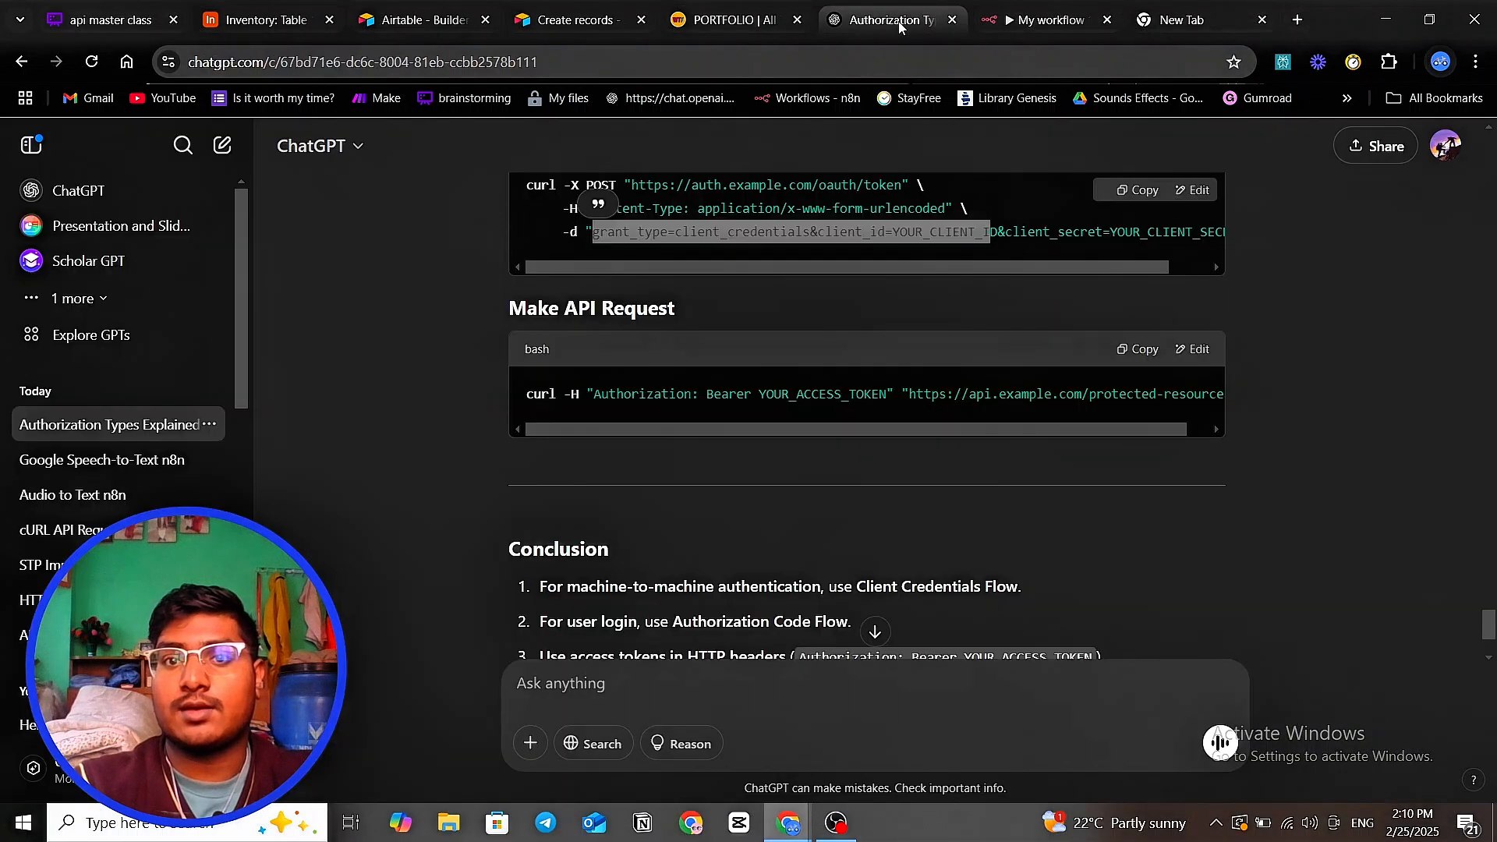
left_click(1010, 25)
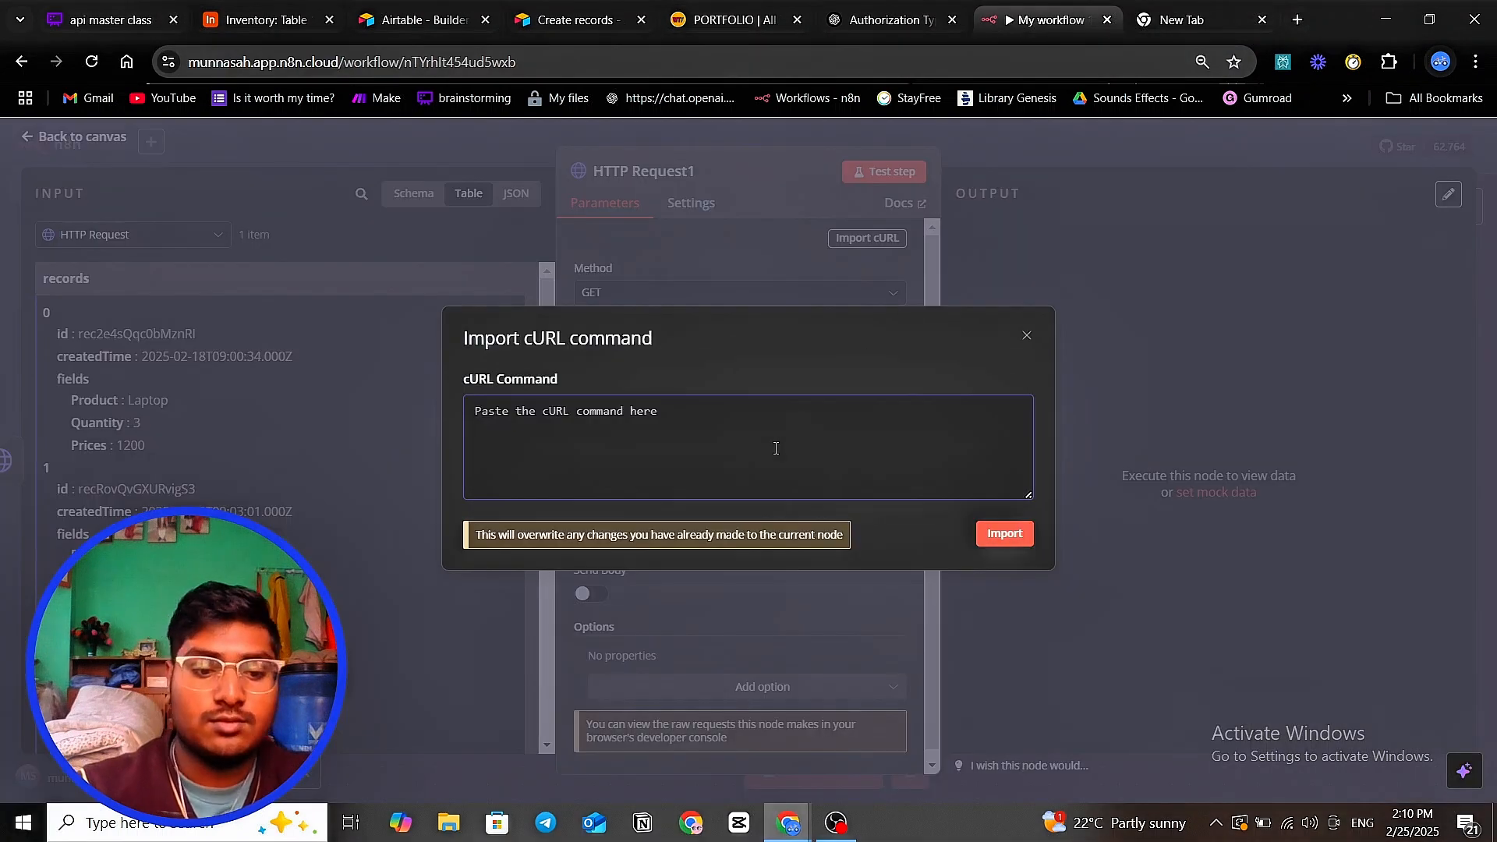
- Paste and import the Airtable cURL into HTTP Request1, reviewing its POST URL, Authorization header and body
left_click(775, 449)
key("ctrl+v")
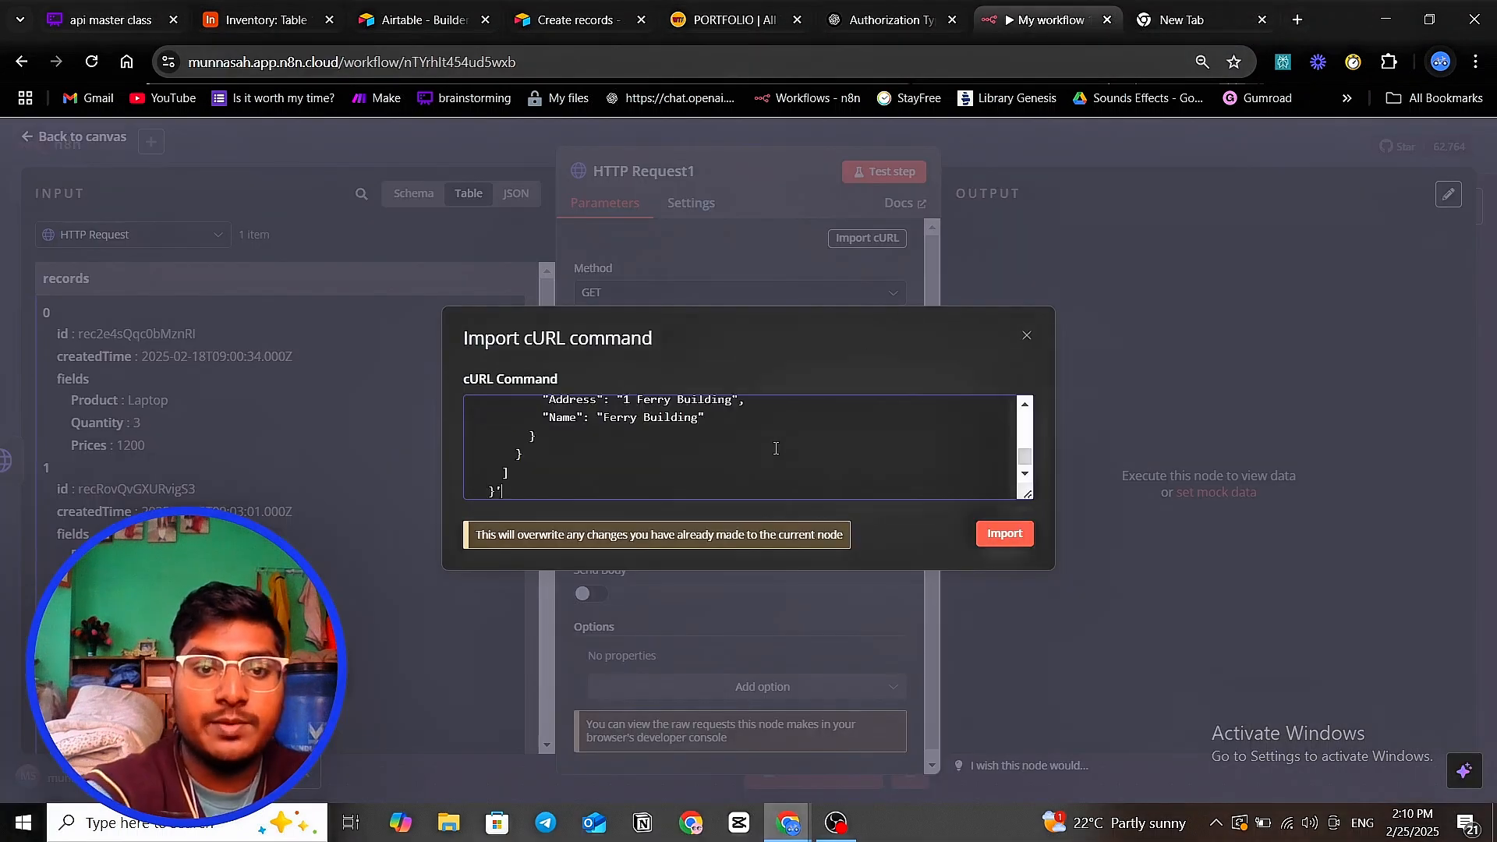
left_click(1004, 533)
scroll(819, 358, "down", 5)
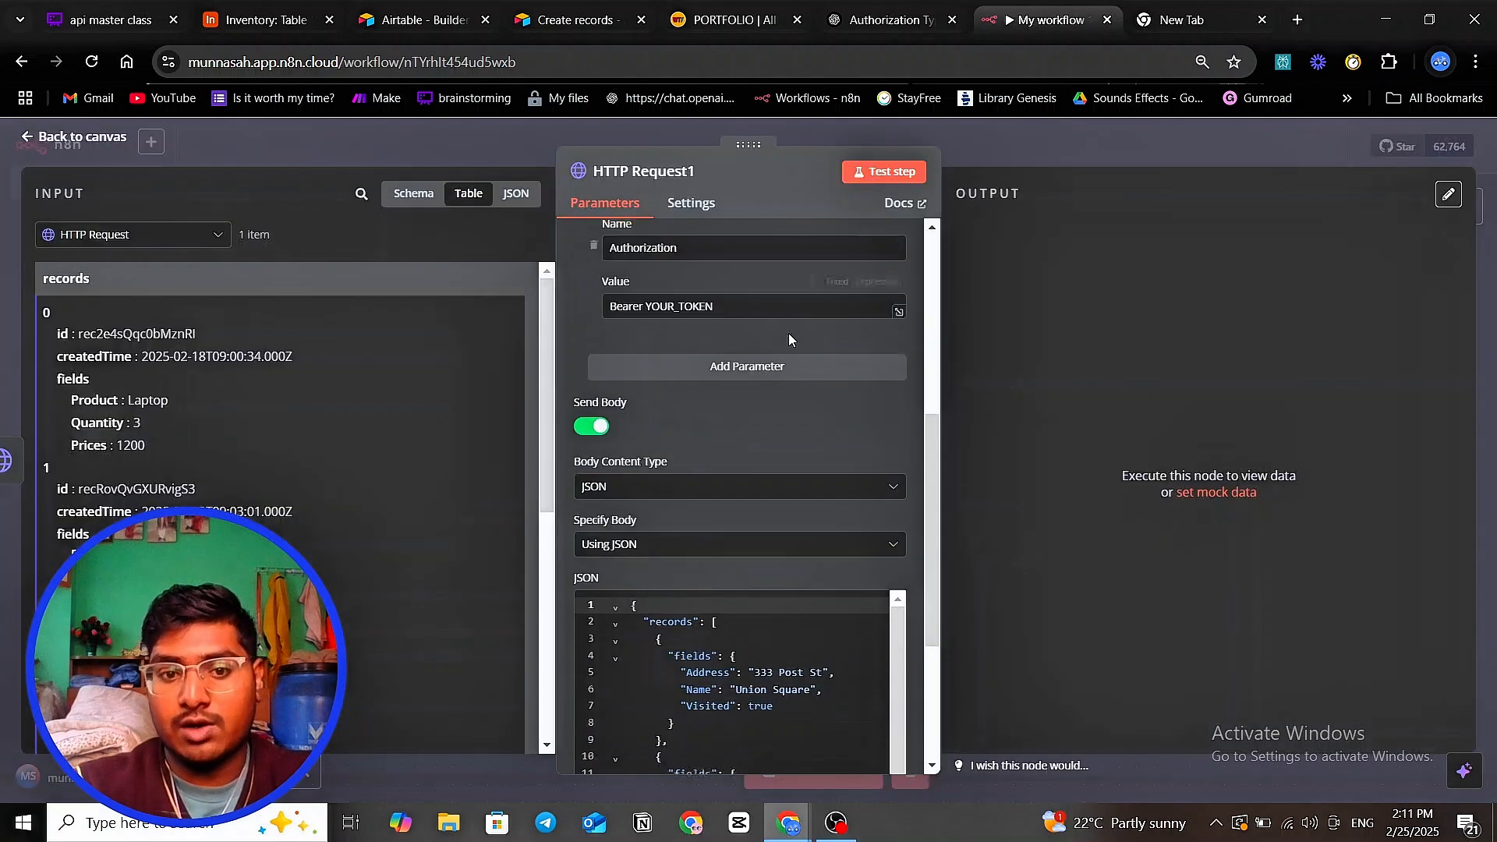
scroll(788, 334, "down", 2)
scroll(678, 490, "up", 5)
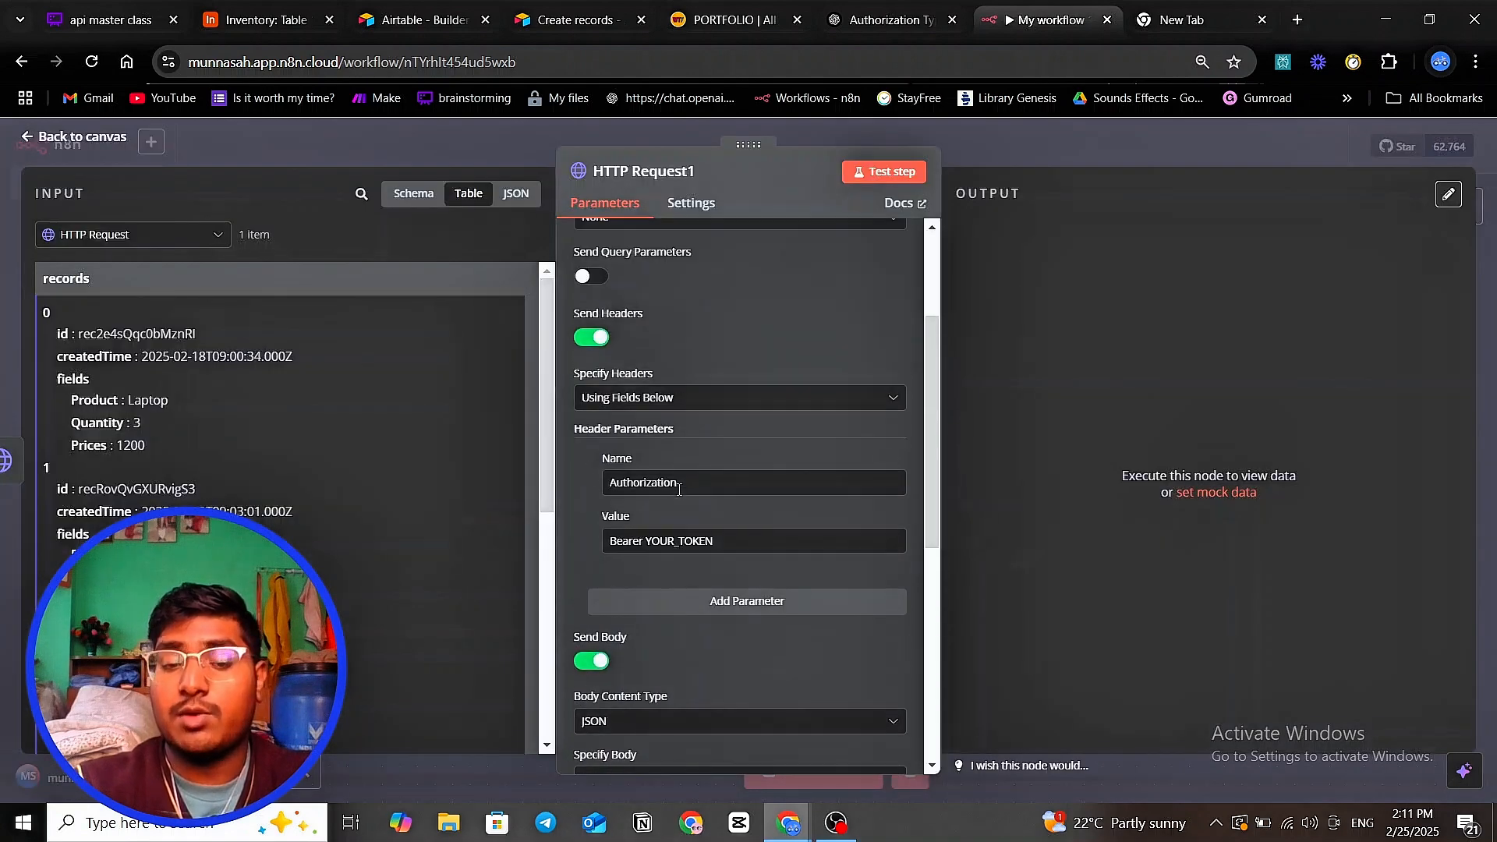
scroll(678, 489, "down", 5)
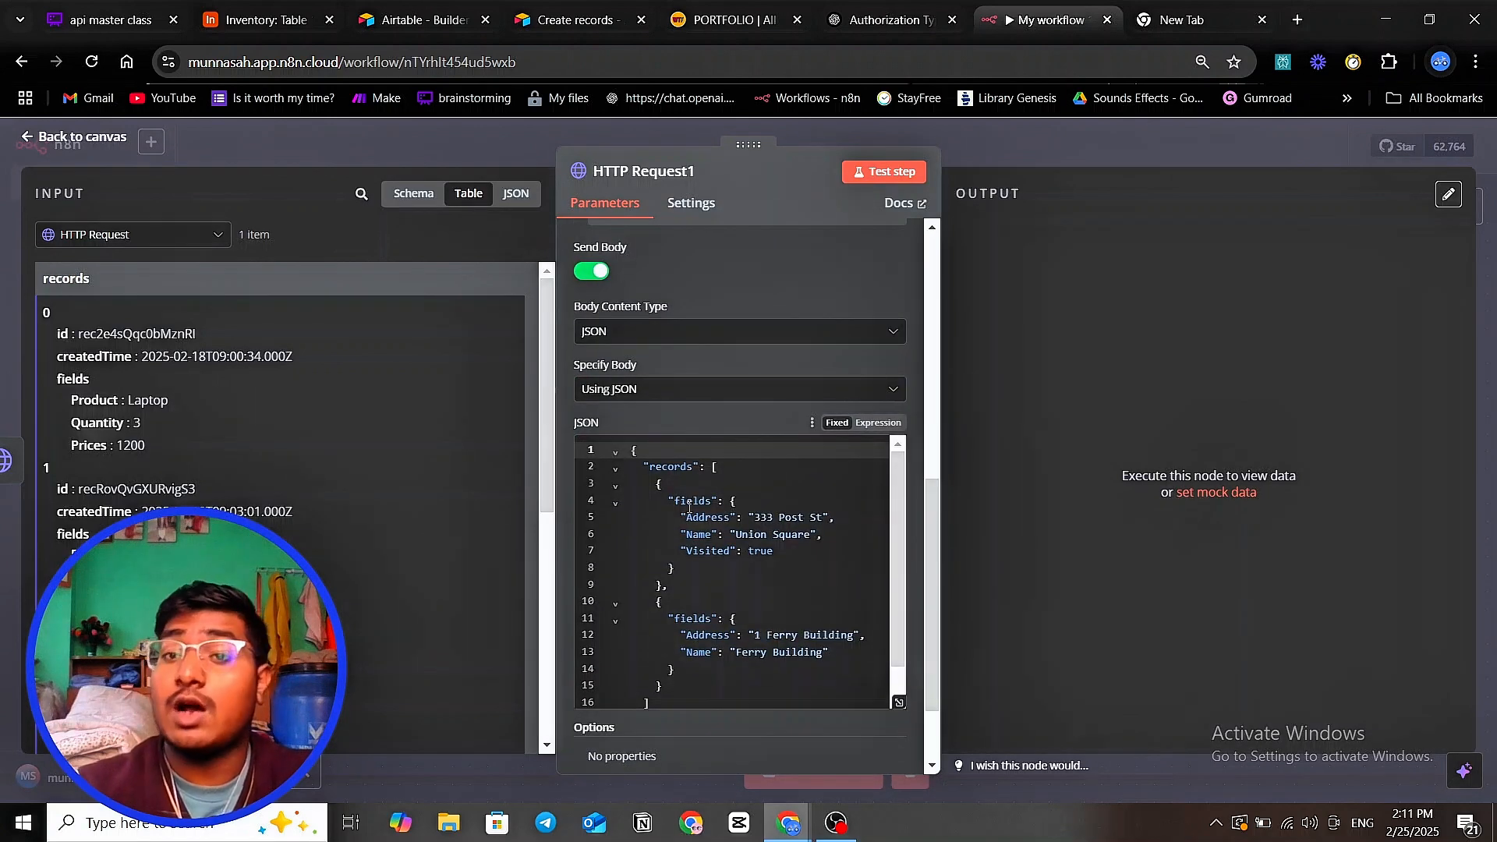
scroll(779, 484, "up", 8)
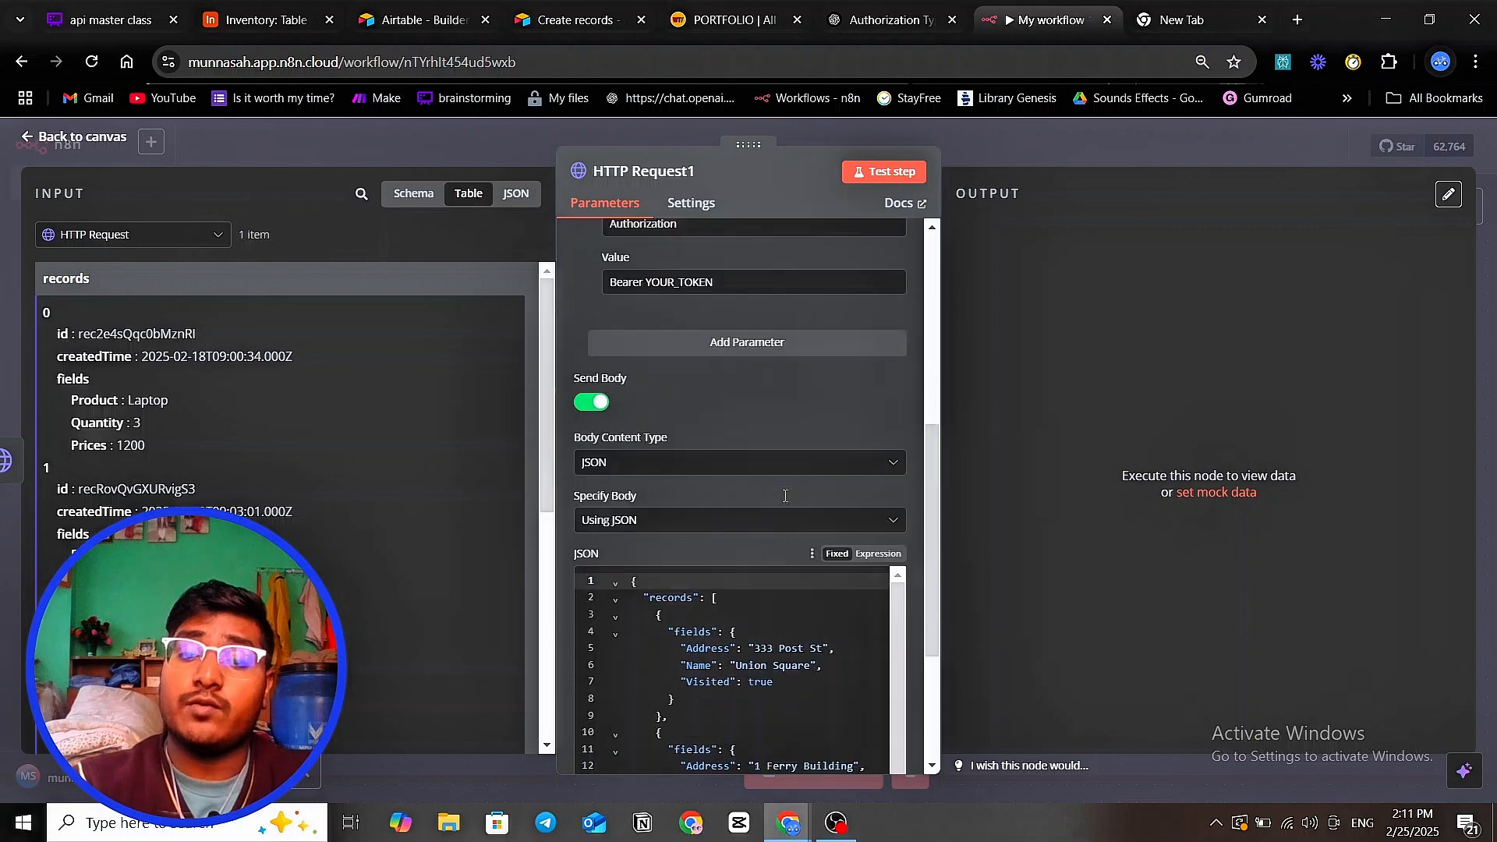
mouse_move(886, 278)
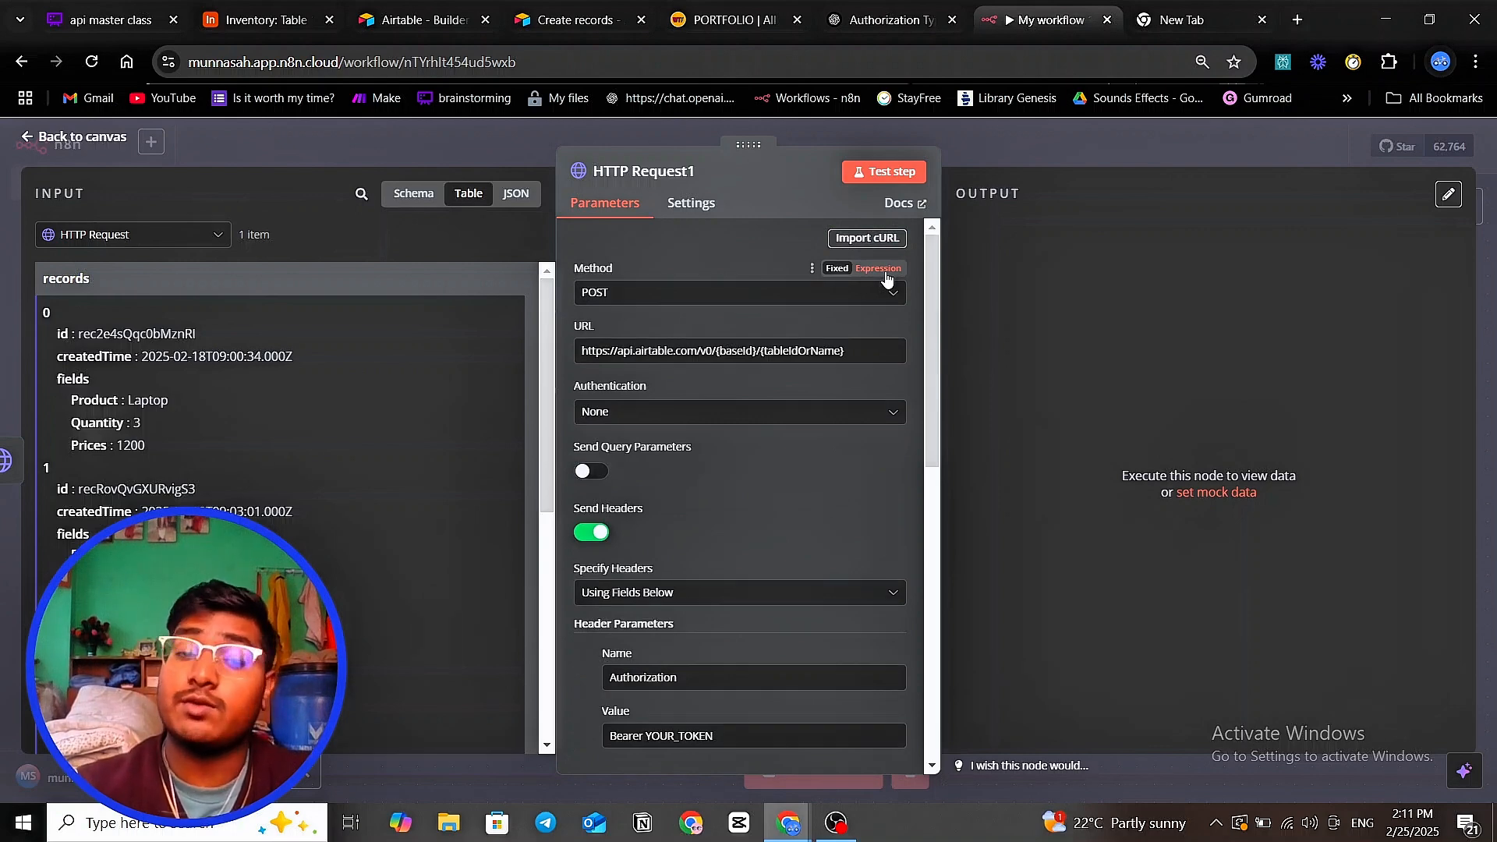
left_click(1078, 134)
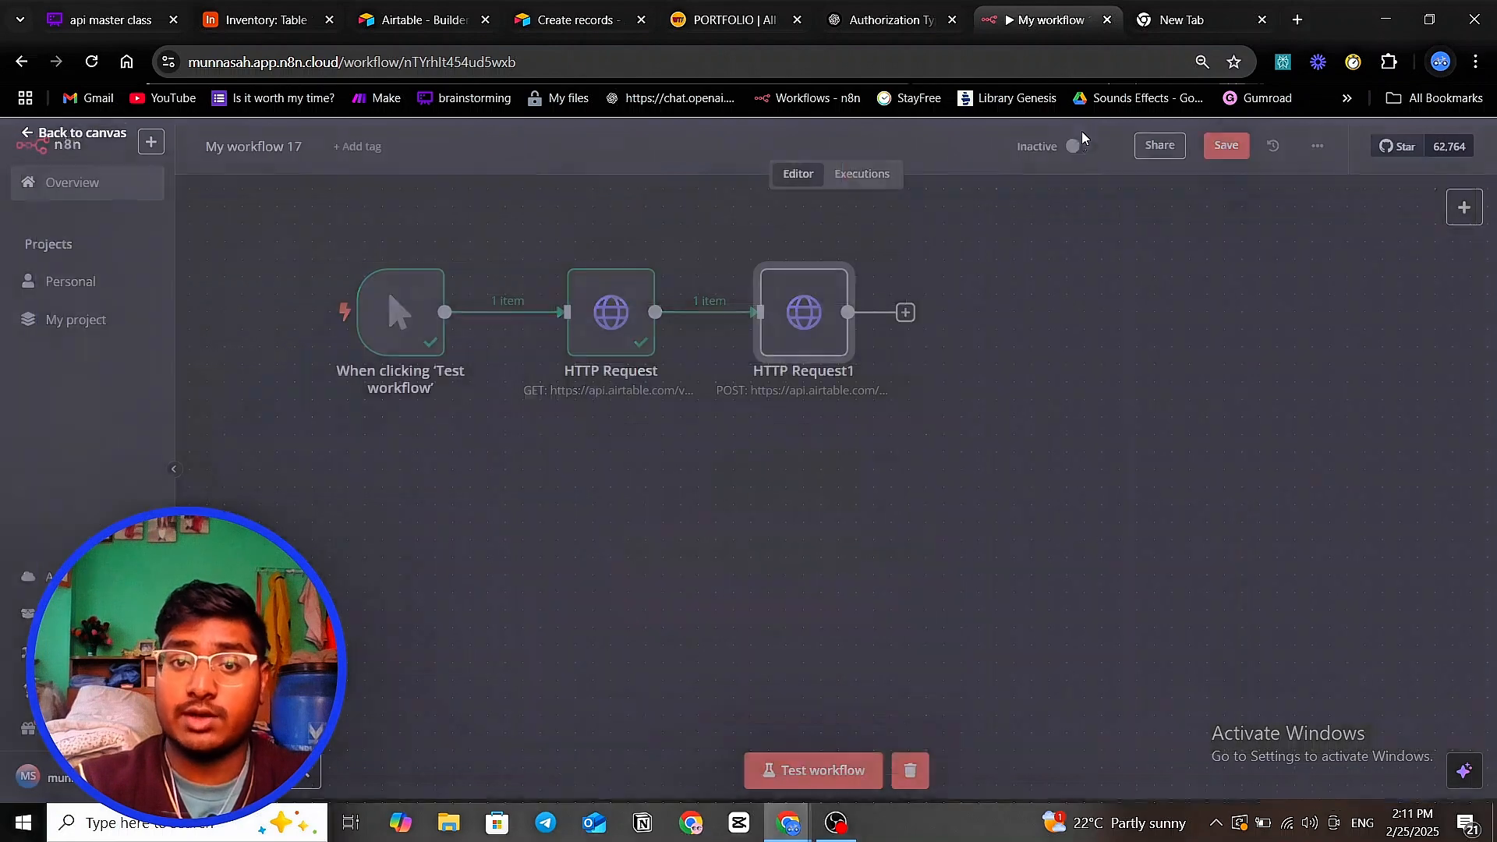
left_click(573, 19)
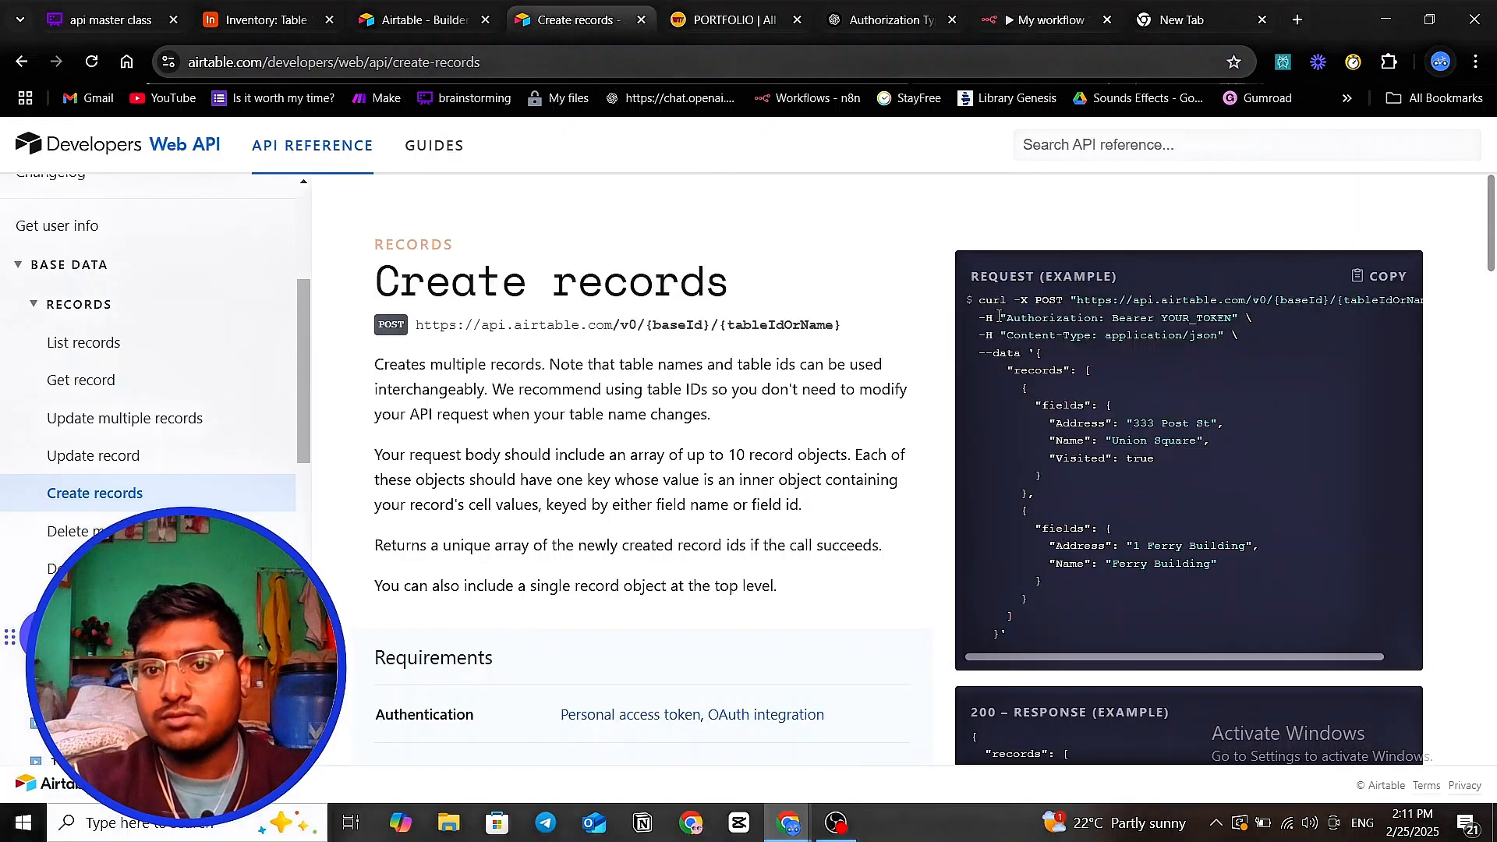
left_click_drag(977, 300, 1428, 306)
left_click(1049, 296)
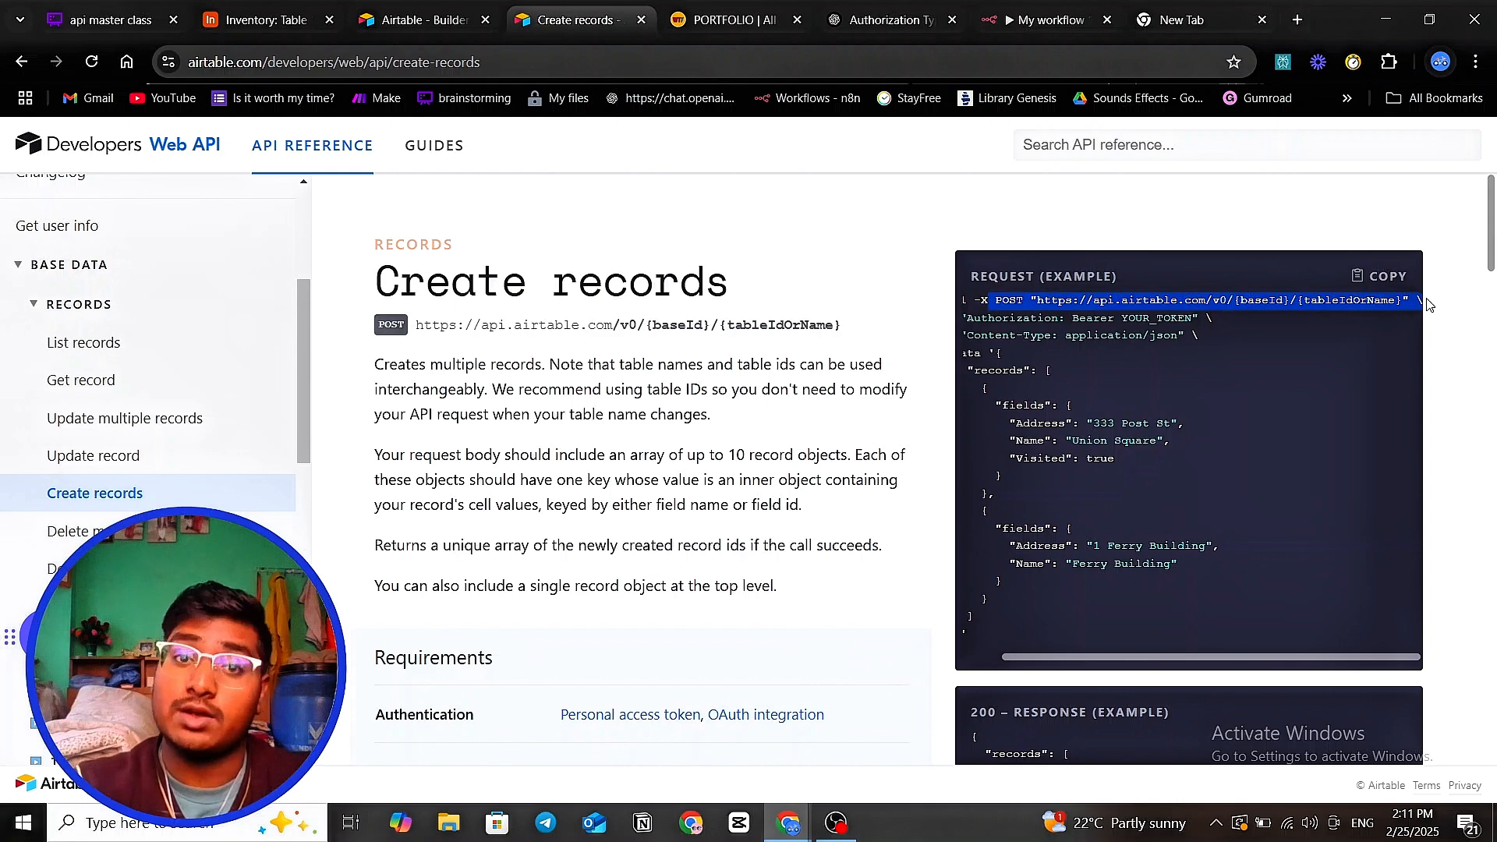
left_click(1044, 20)
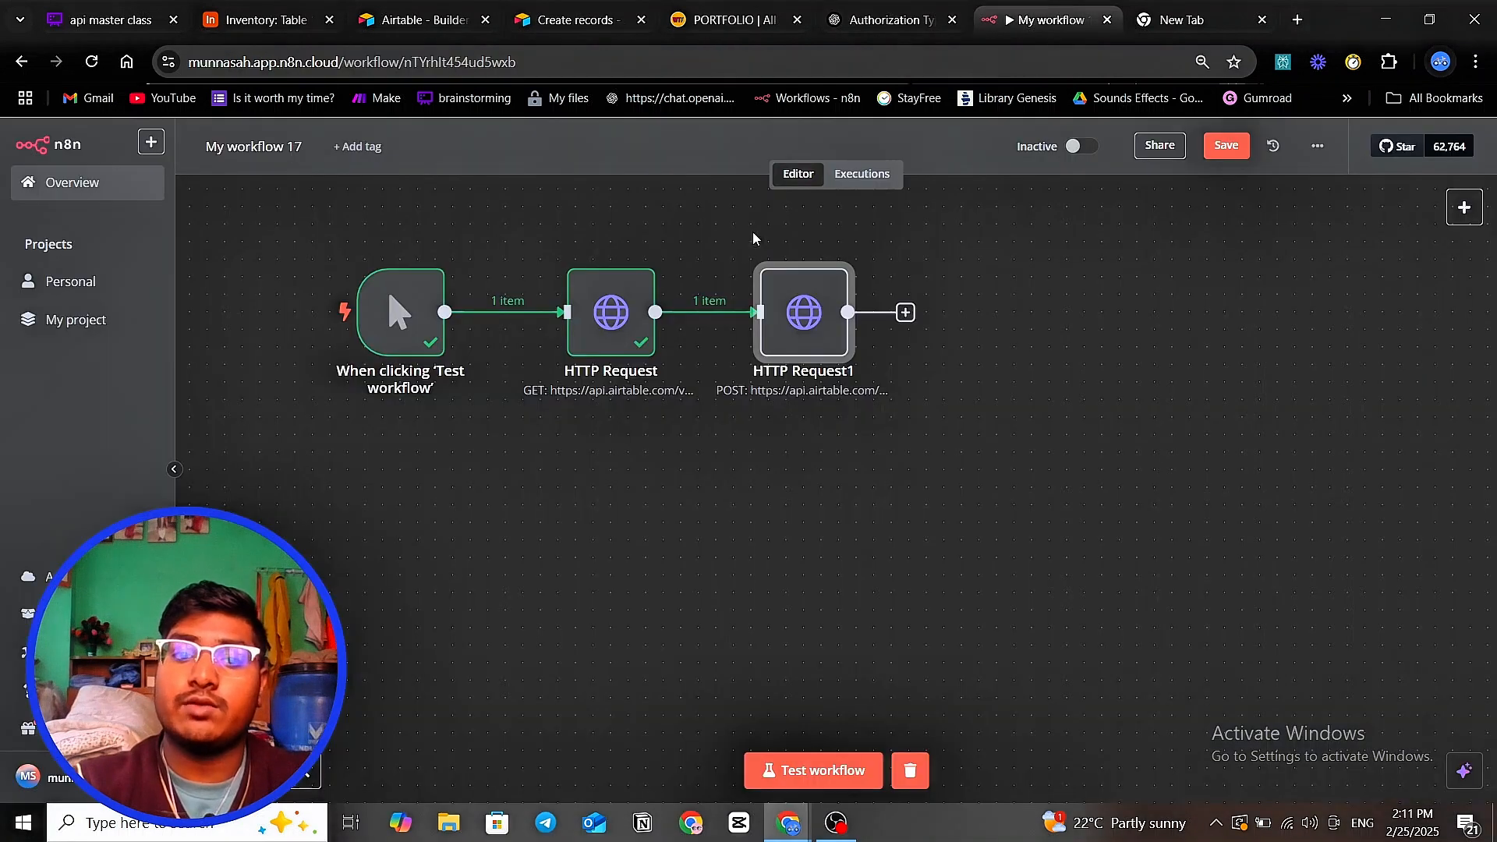
double_click(804, 322)
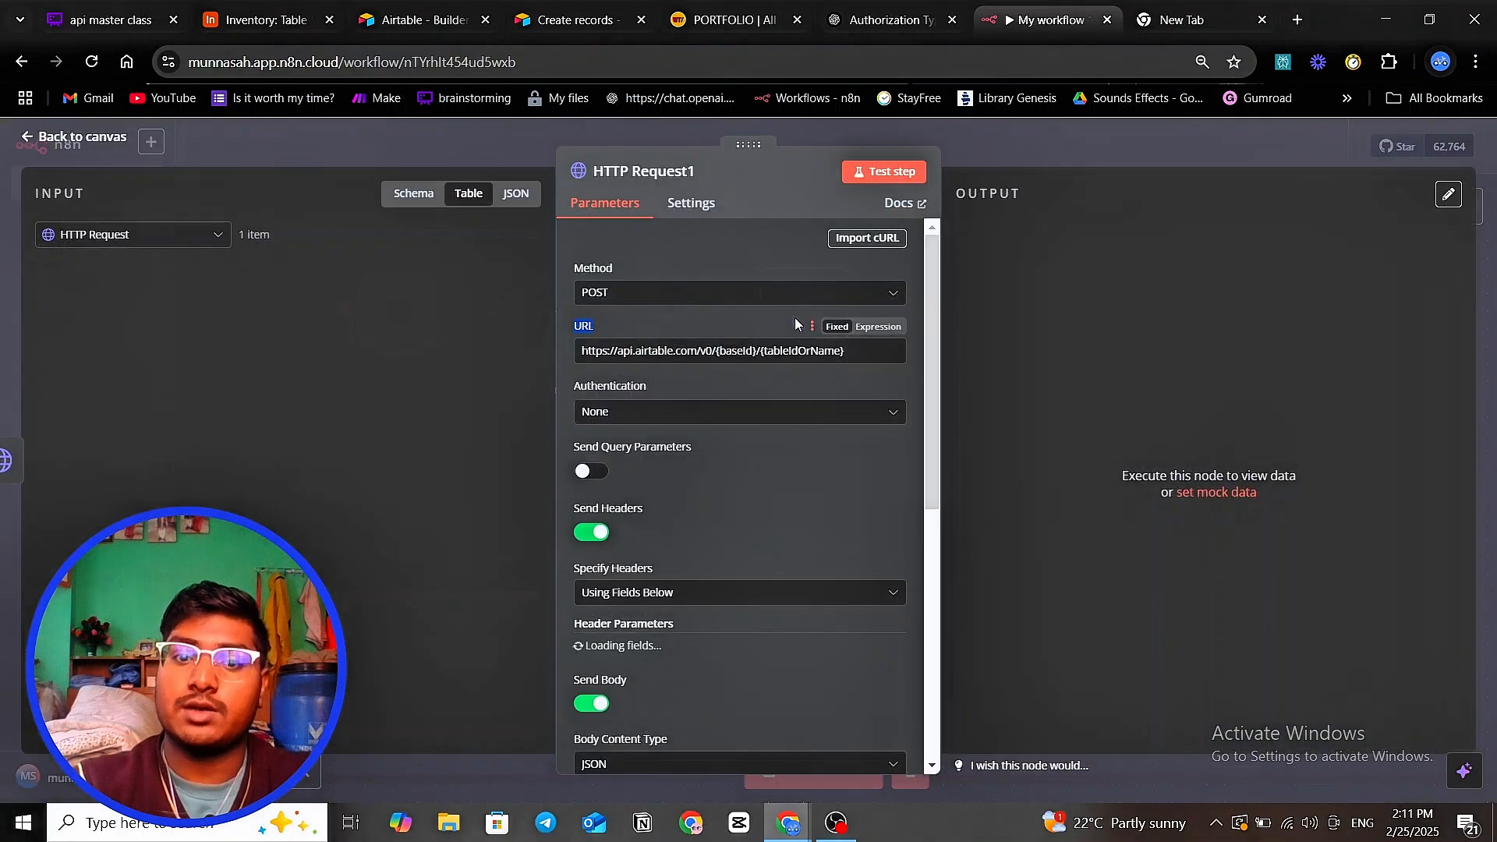
left_click(627, 301)
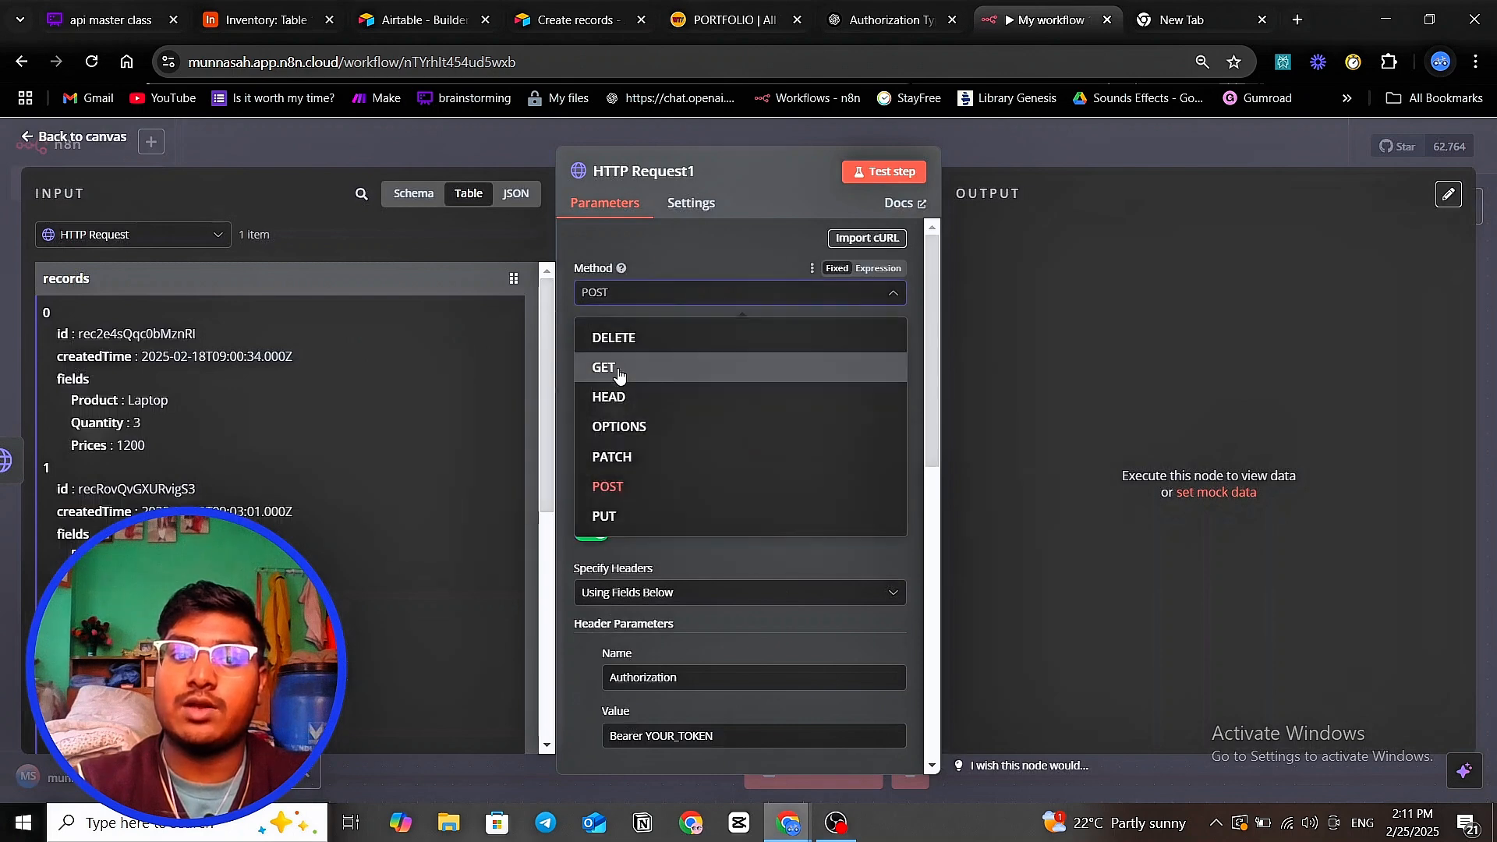
left_click(609, 487)
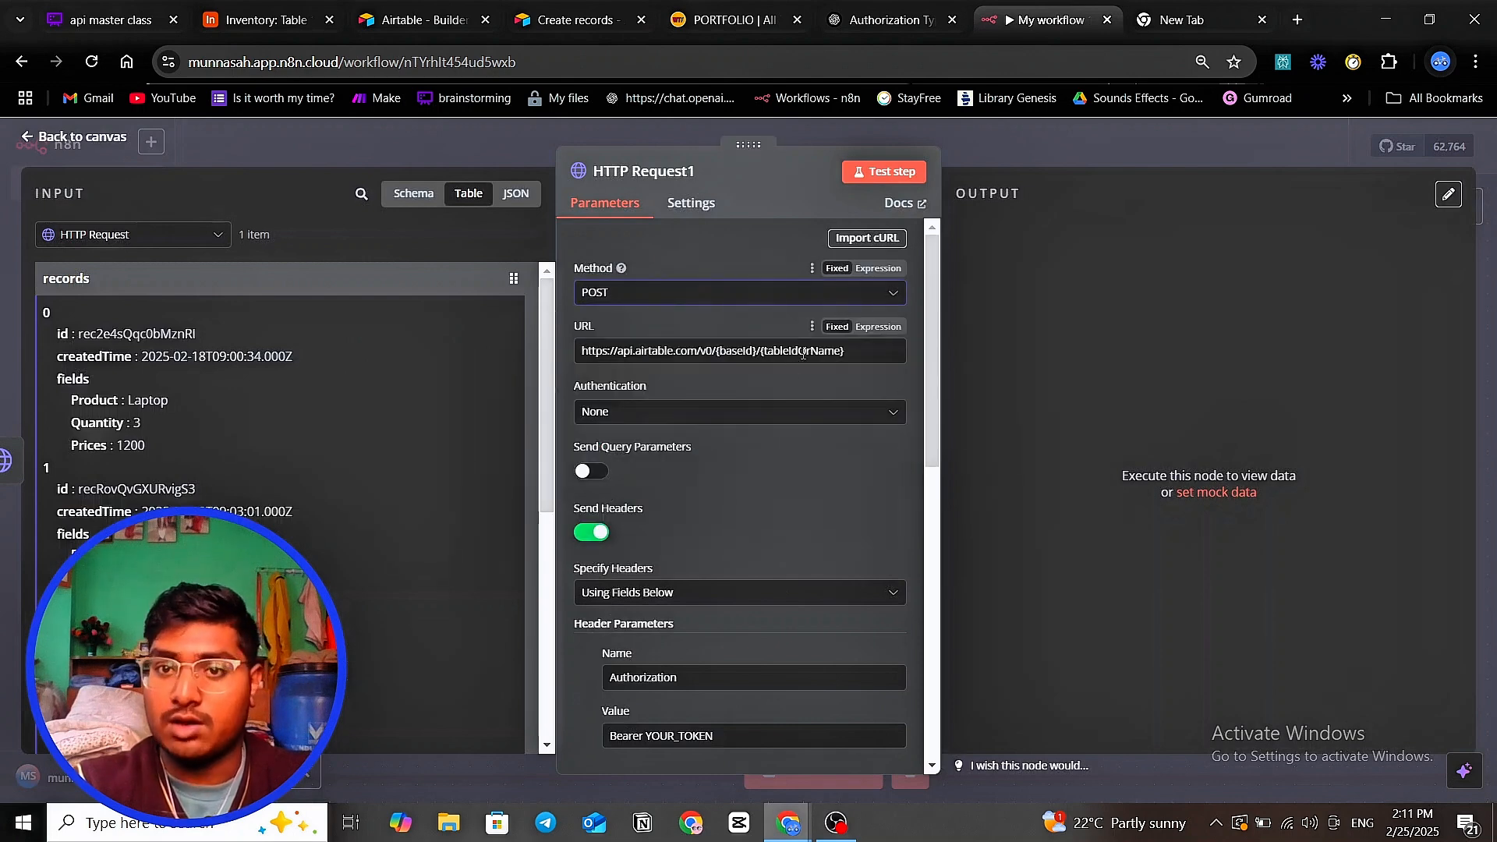
left_click(1207, 23)
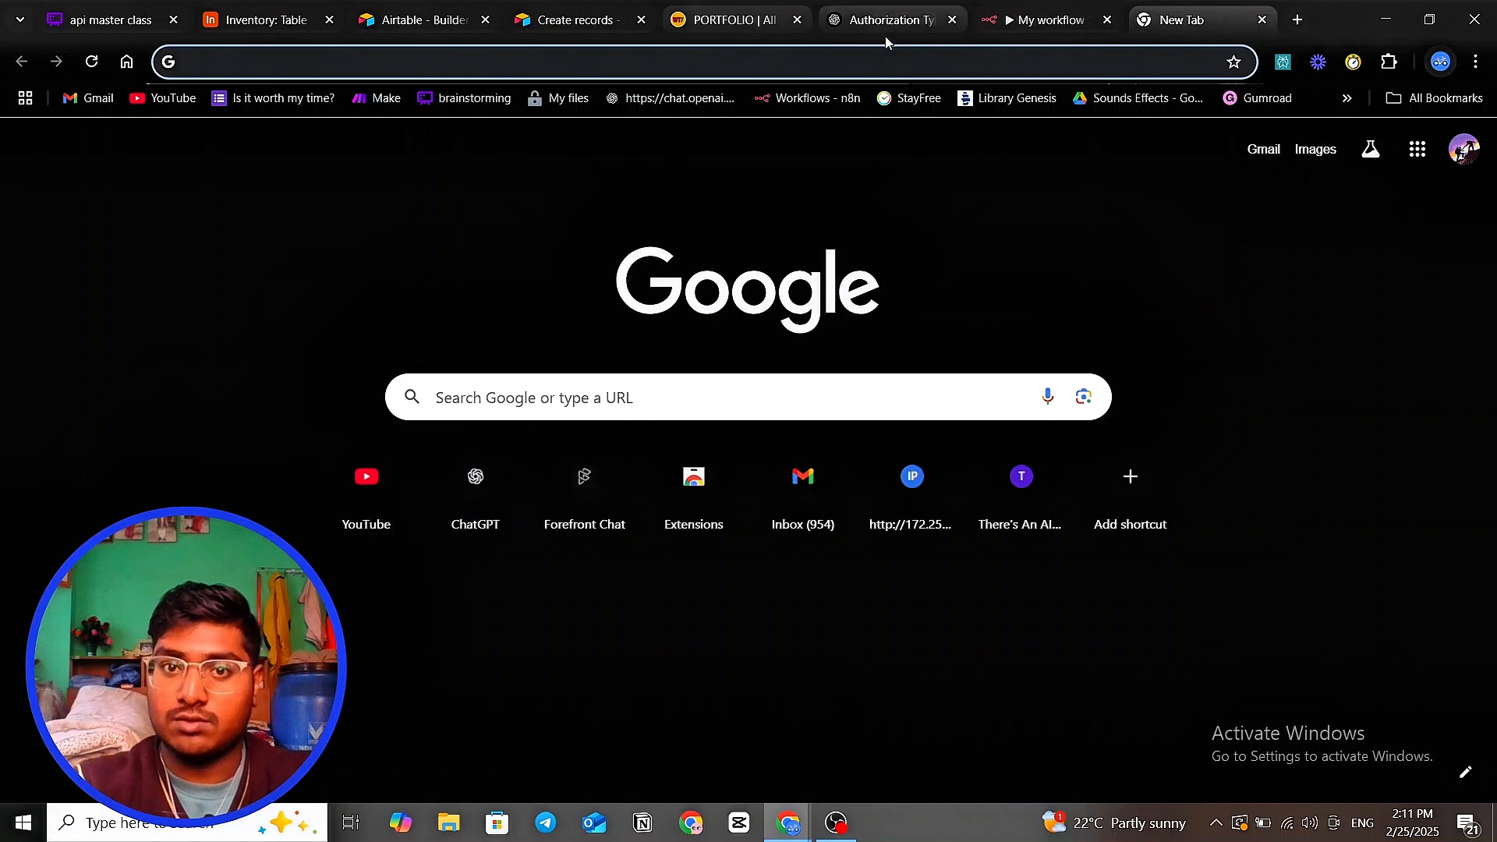
left_click(557, 23)
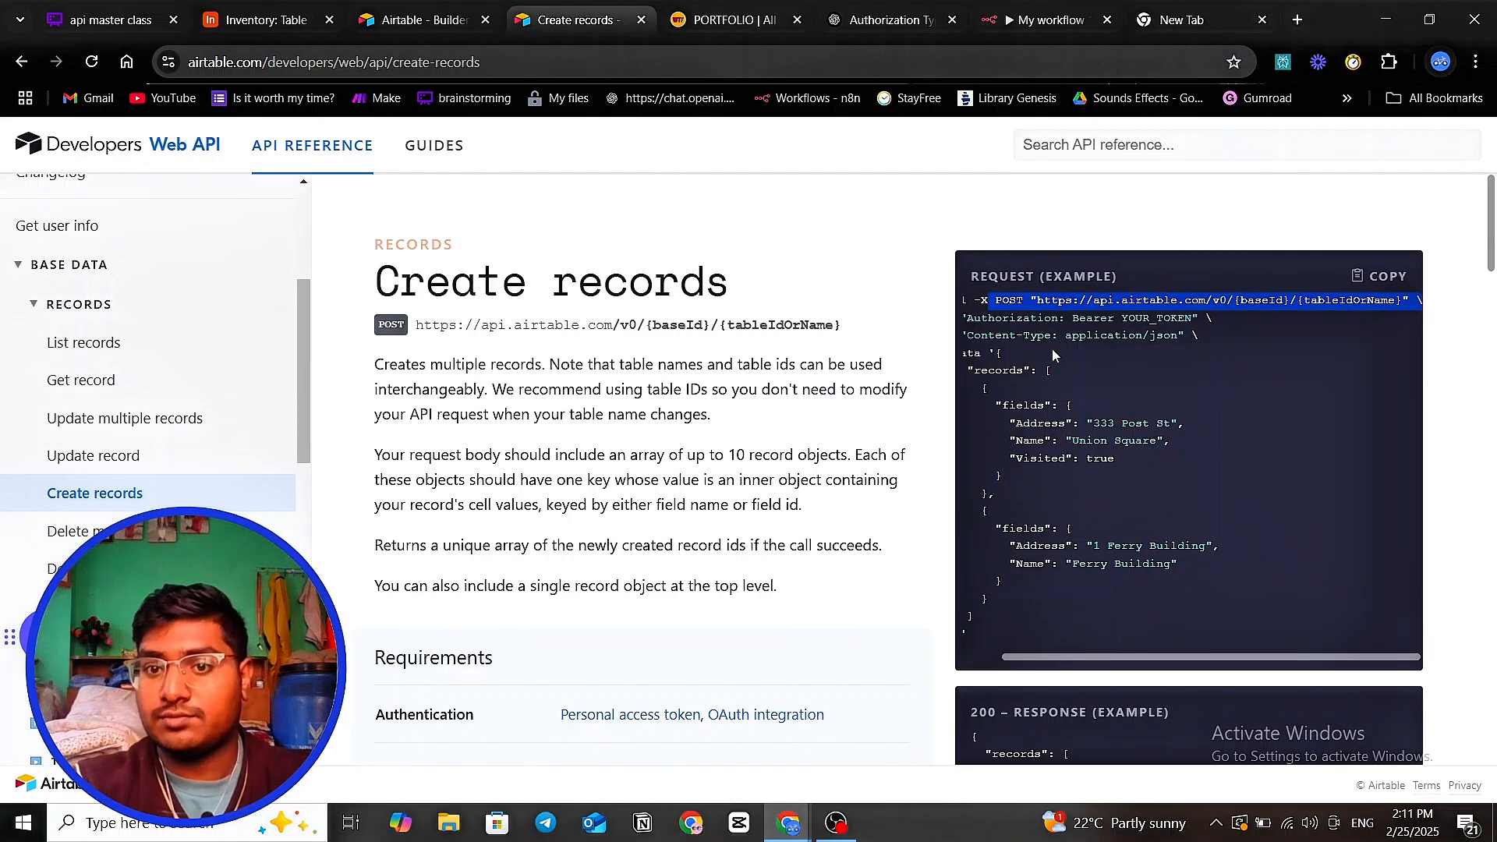
- Highlight the Authorization and Content-Type headers and the --data part of the curl example
left_click_drag(1135, 659, 995, 653)
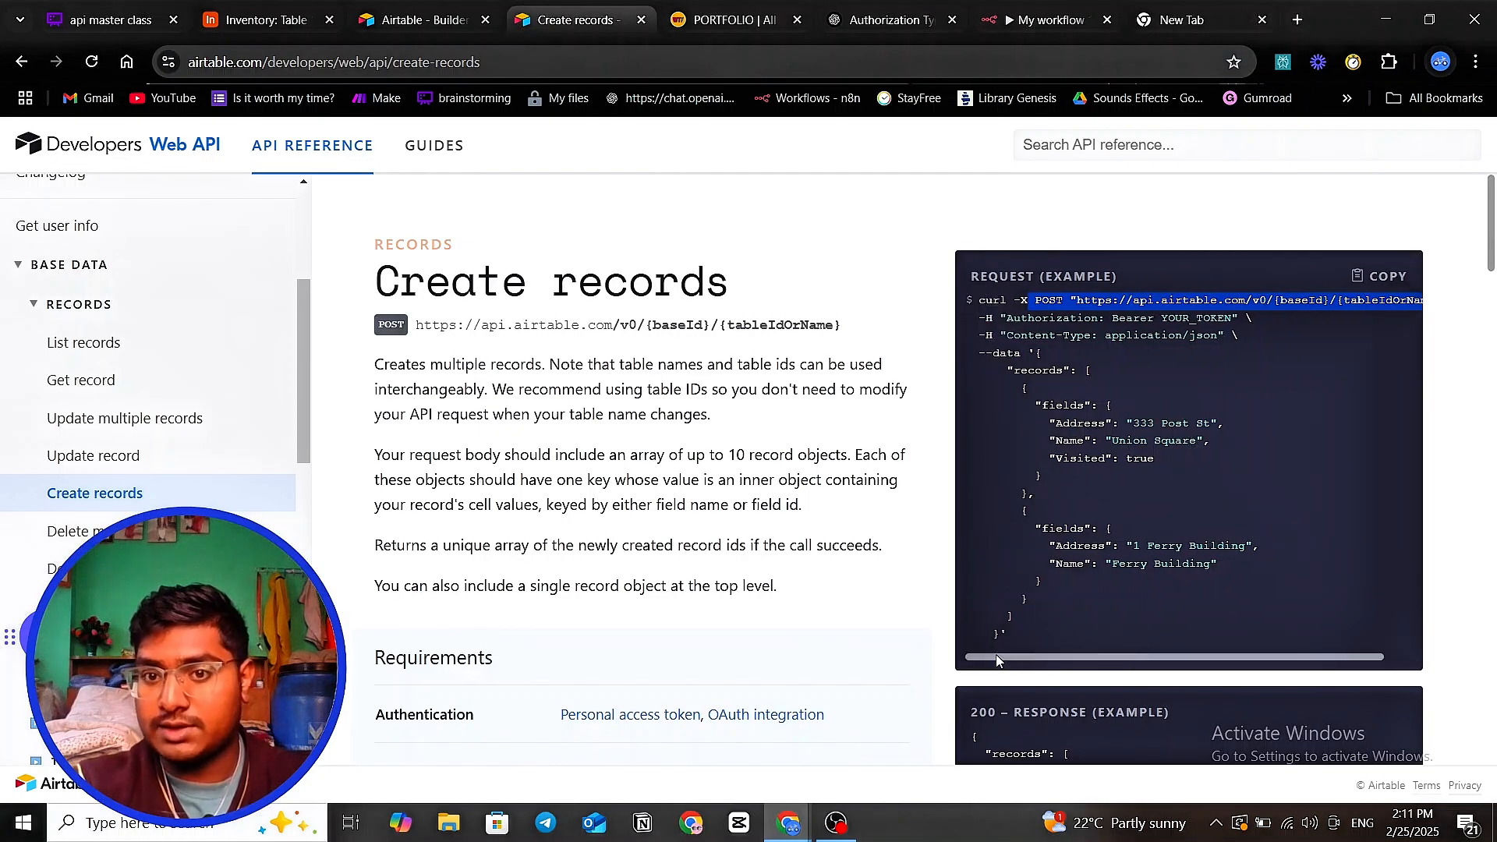
left_click(988, 341)
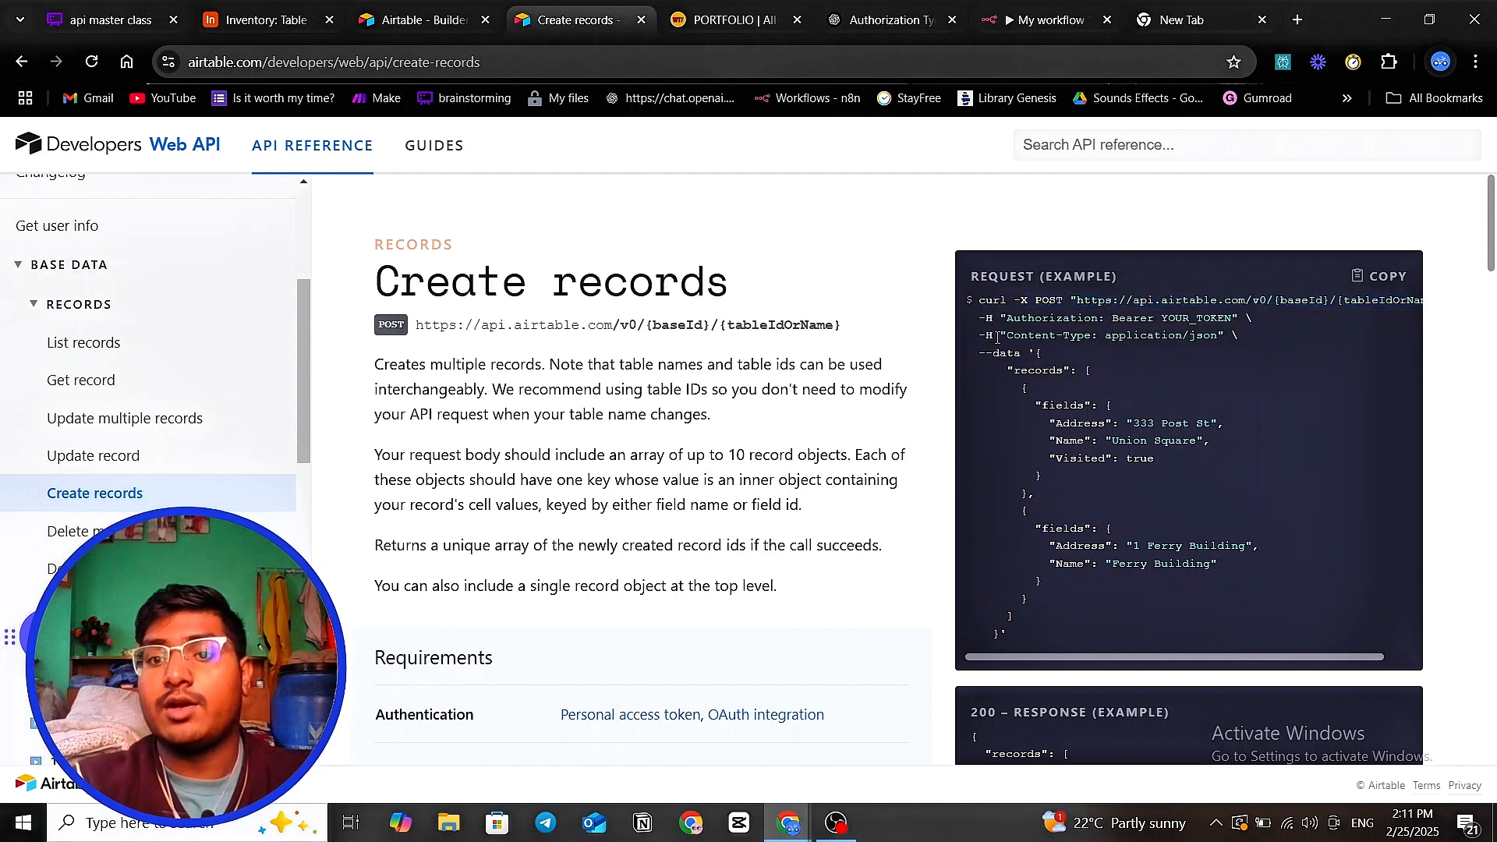
mouse_move(997, 338)
left_mouse_down()
mouse_move(990, 317)
mouse_move(999, 331)
left_mouse_up()
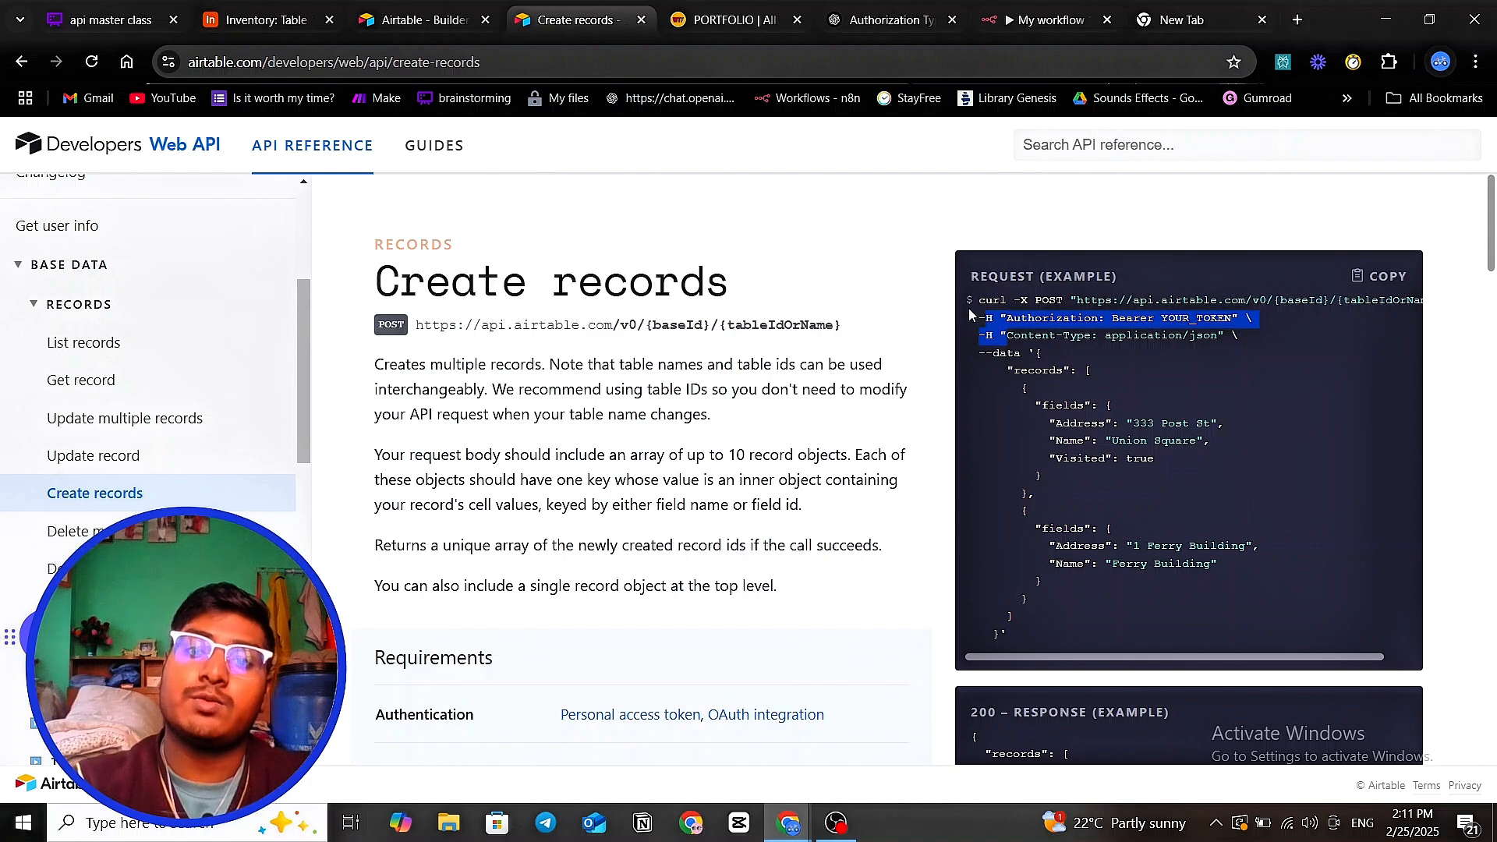
left_click_drag(1000, 319, 1216, 341)
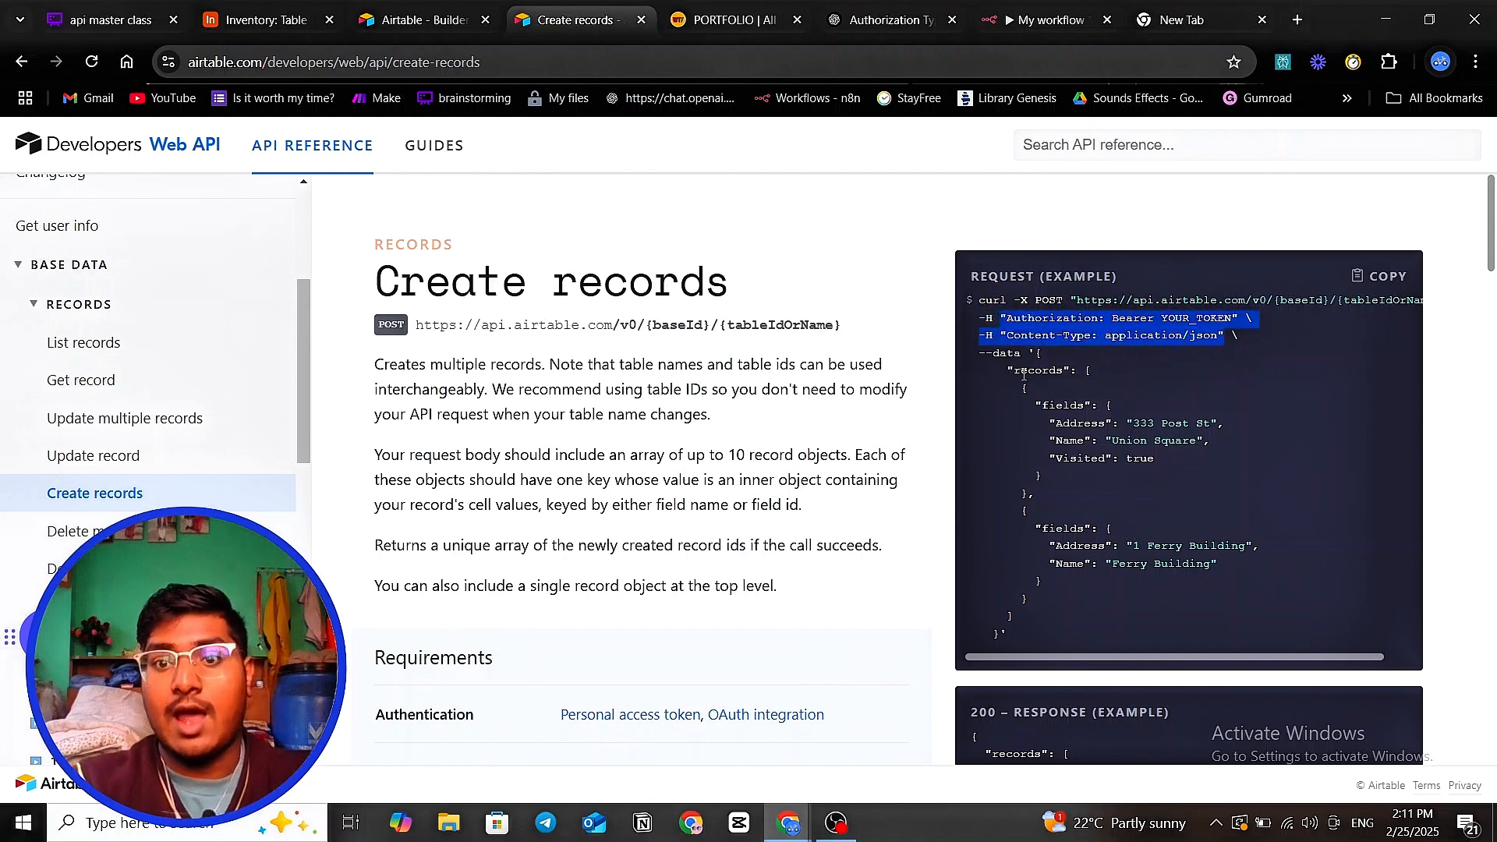
left_click_drag(993, 354, 1020, 358)
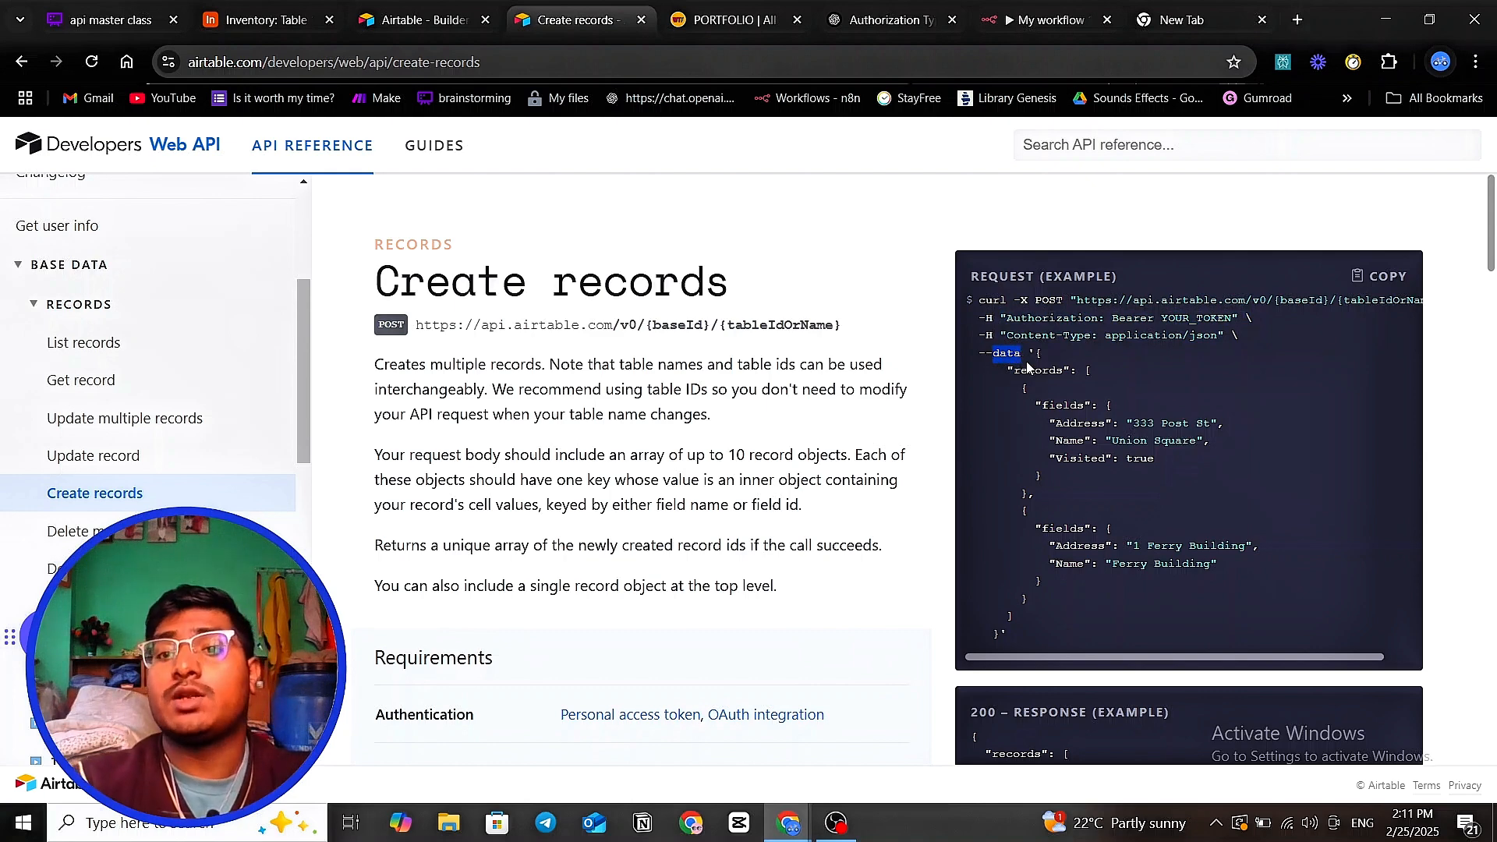
left_click(1027, 366)
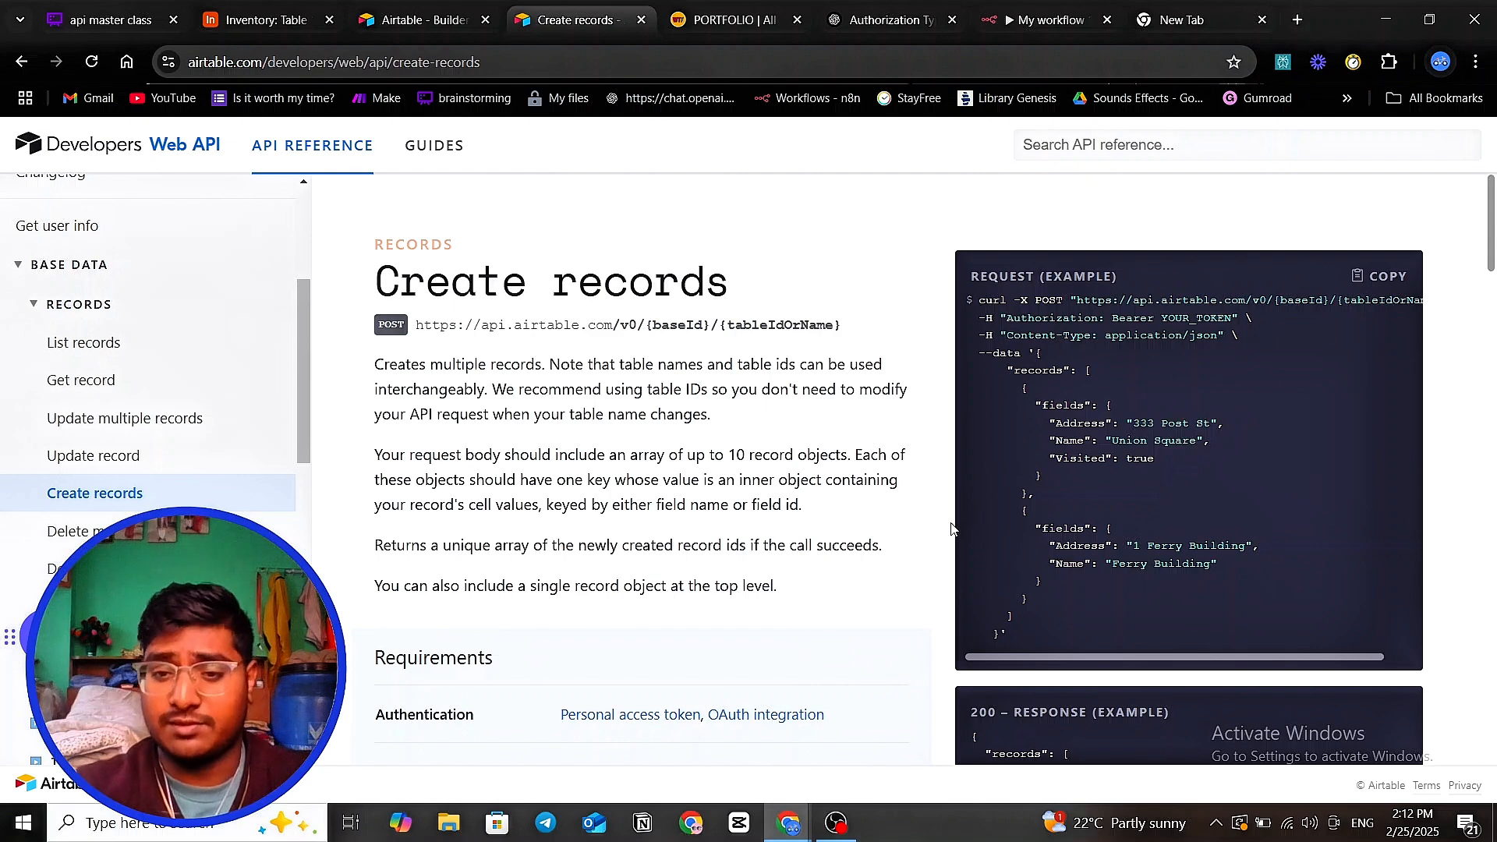
- Select the example's records JSON body from its opening brace
scroll(1209, 515, "down", 3)
scroll(1231, 488, "up", 3)
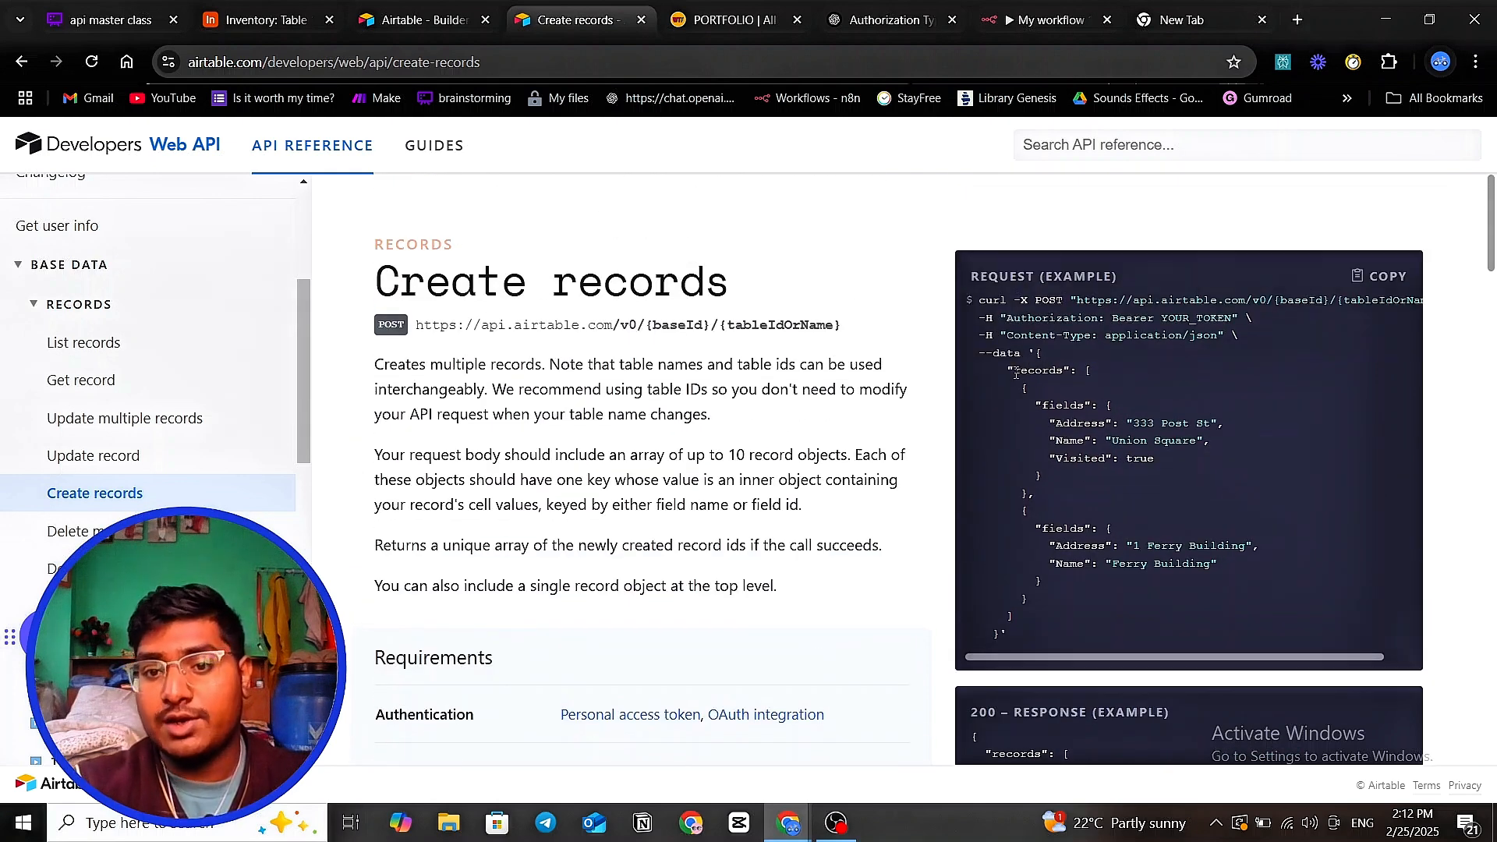
left_click_drag(1016, 374, 1045, 633)
left_click(1003, 410)
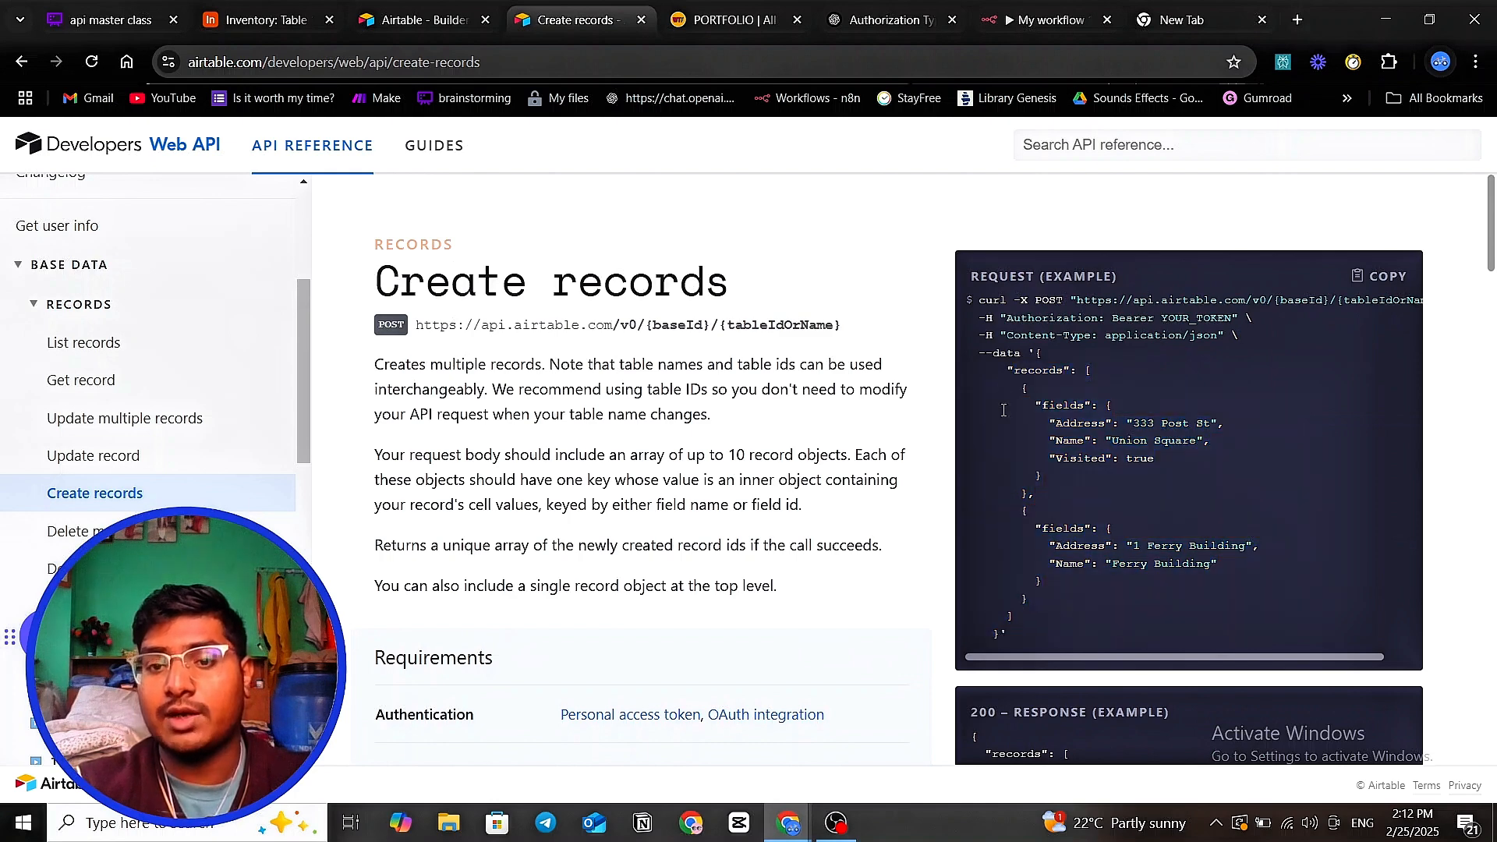
left_click_drag(1008, 370, 1050, 637)
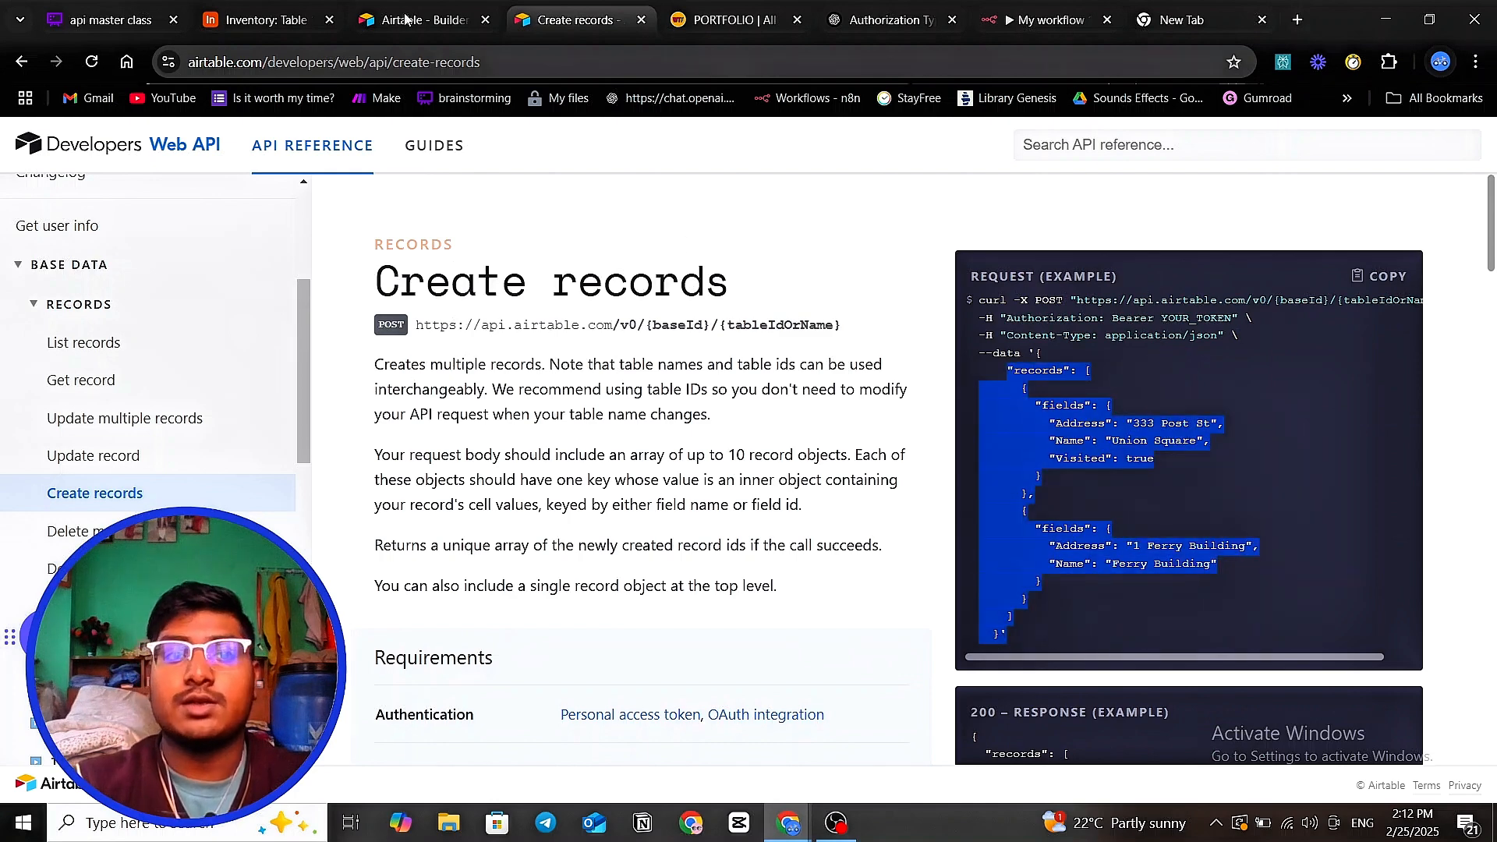
left_click_drag(1038, 353, 1010, 637)
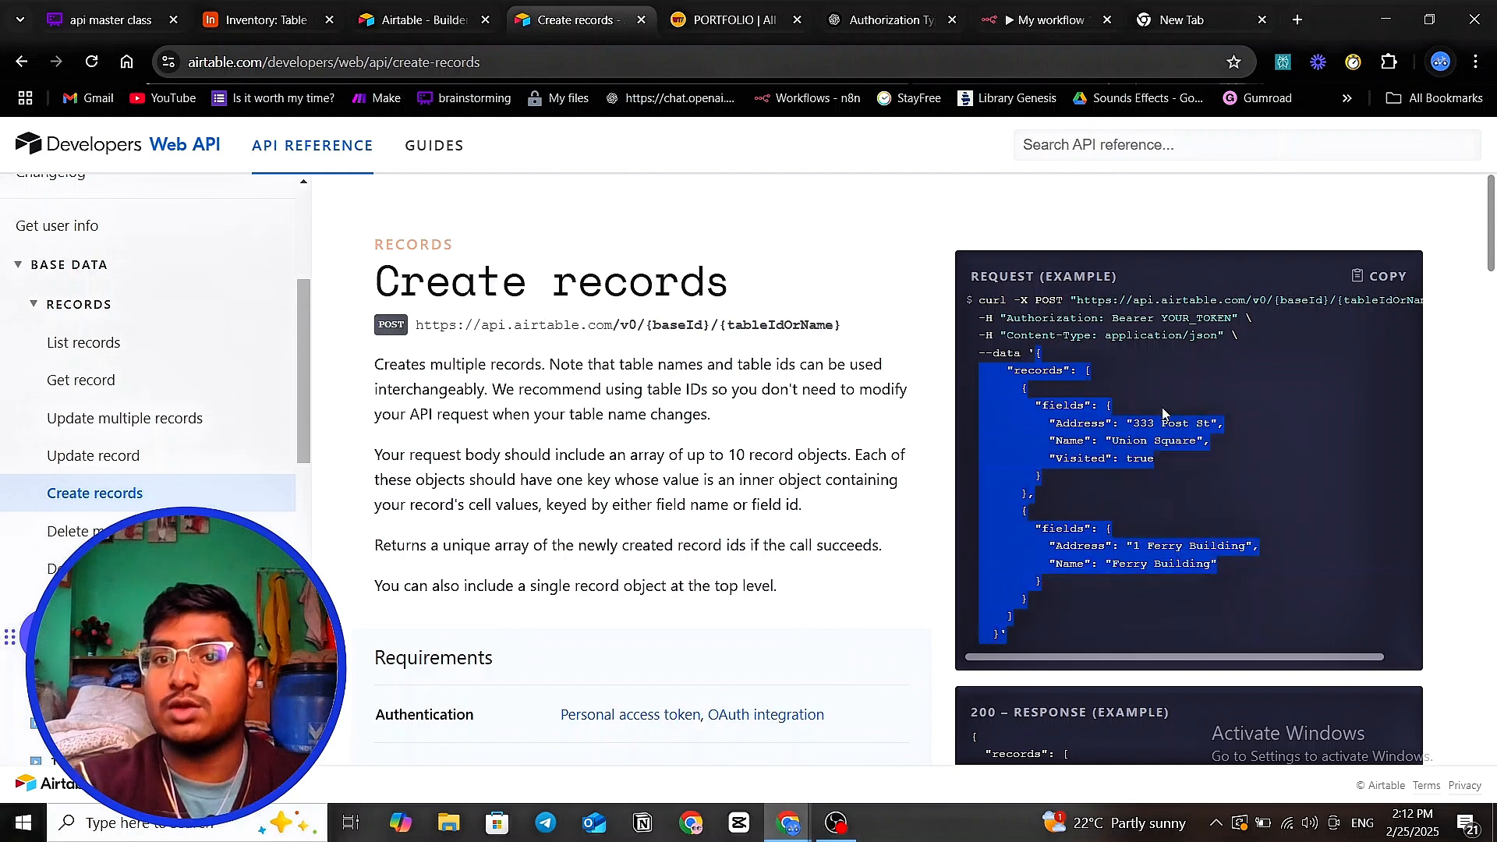
left_click(1044, 19)
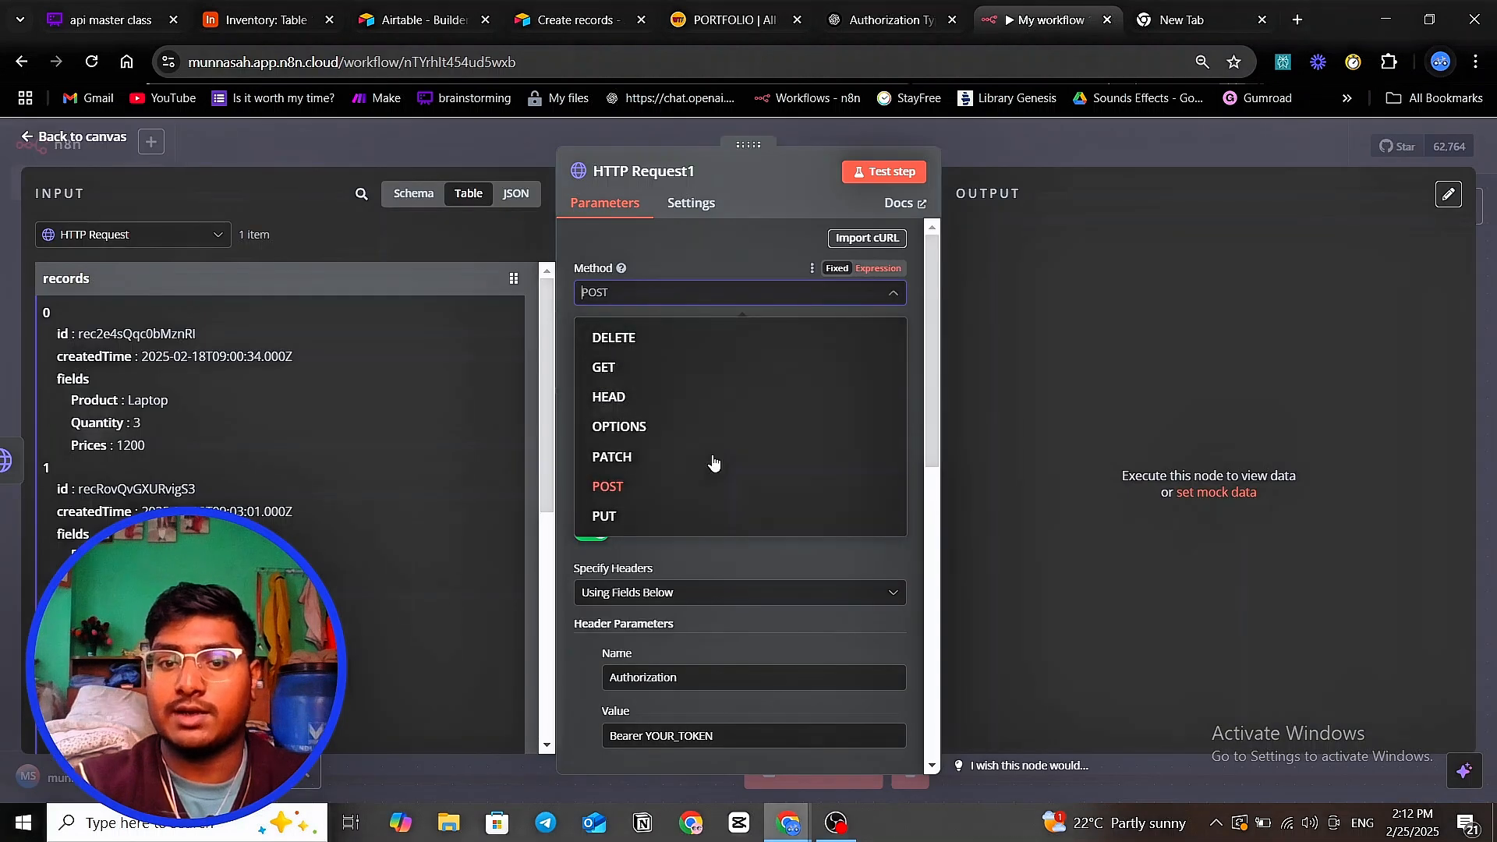
- Keep HTTP Request1's method as POST and specify its body using JSON
left_click(555, 596)
scroll(734, 446, "down", 8)
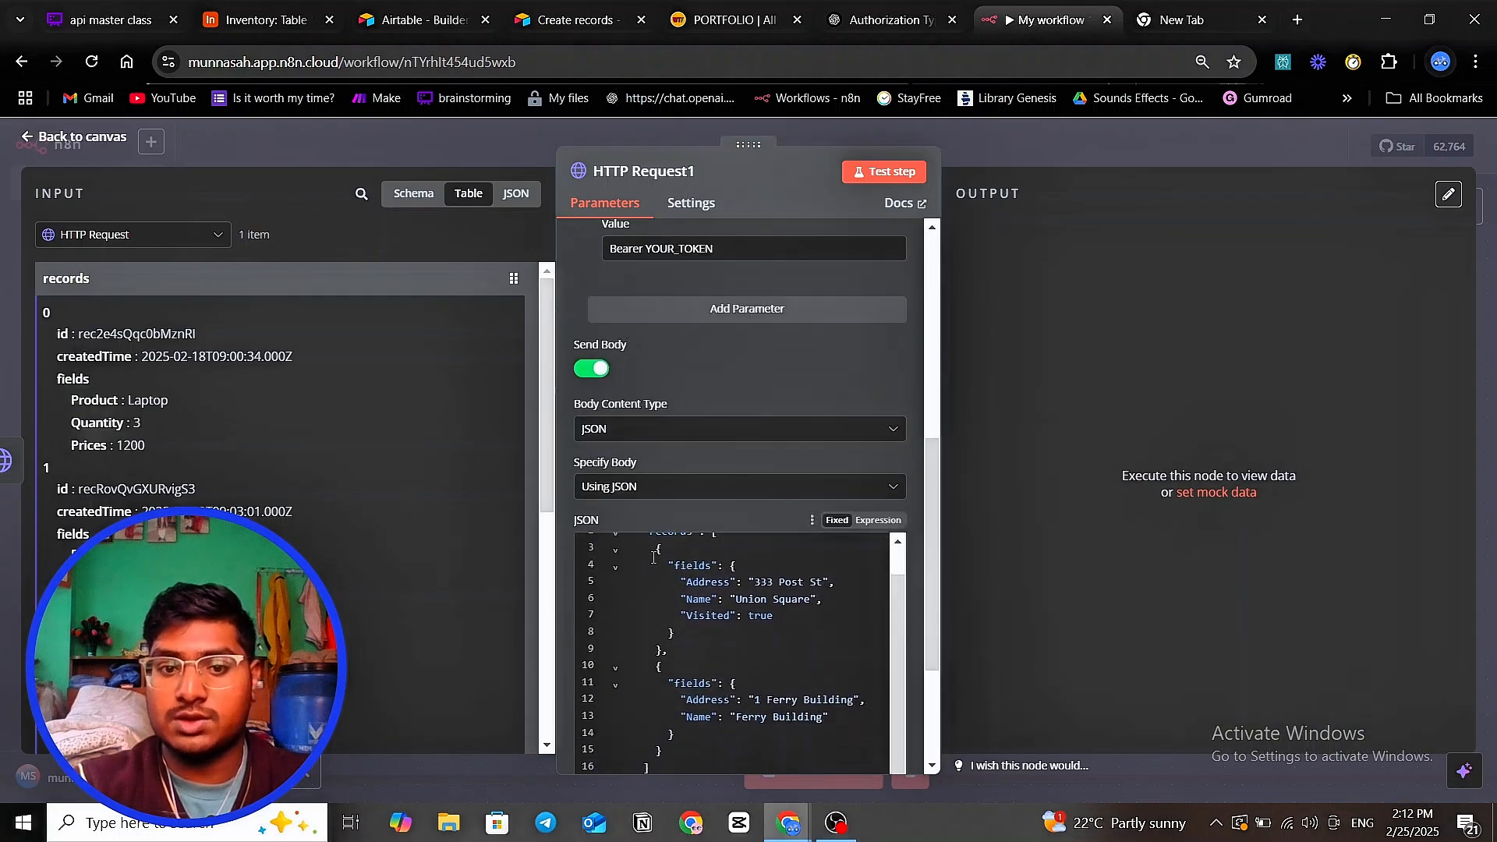
scroll(686, 560, "down", 2)
scroll(771, 433, "up", 2)
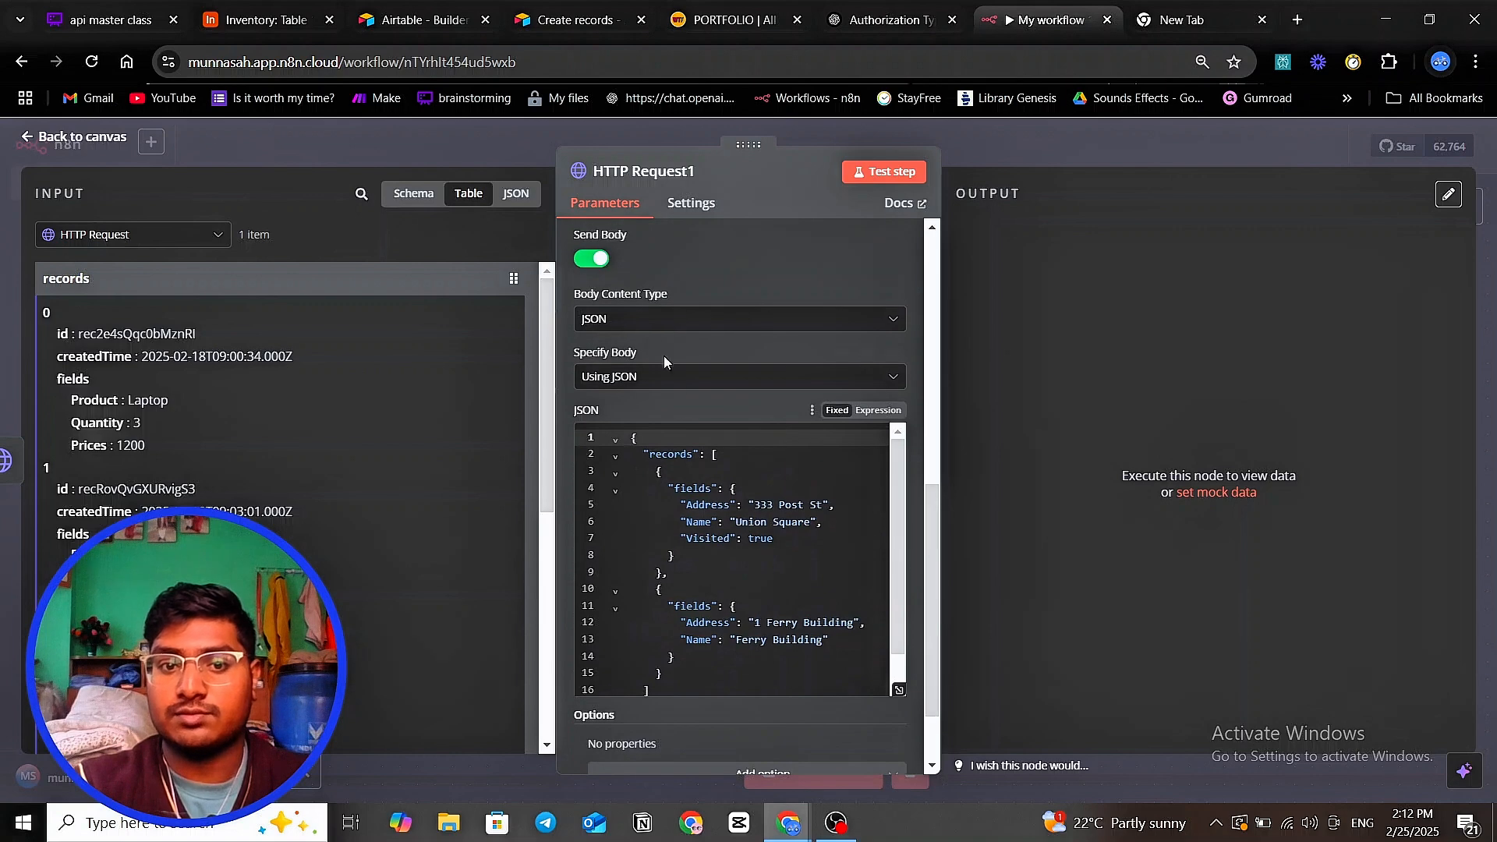
left_click(669, 376)
left_click(645, 448)
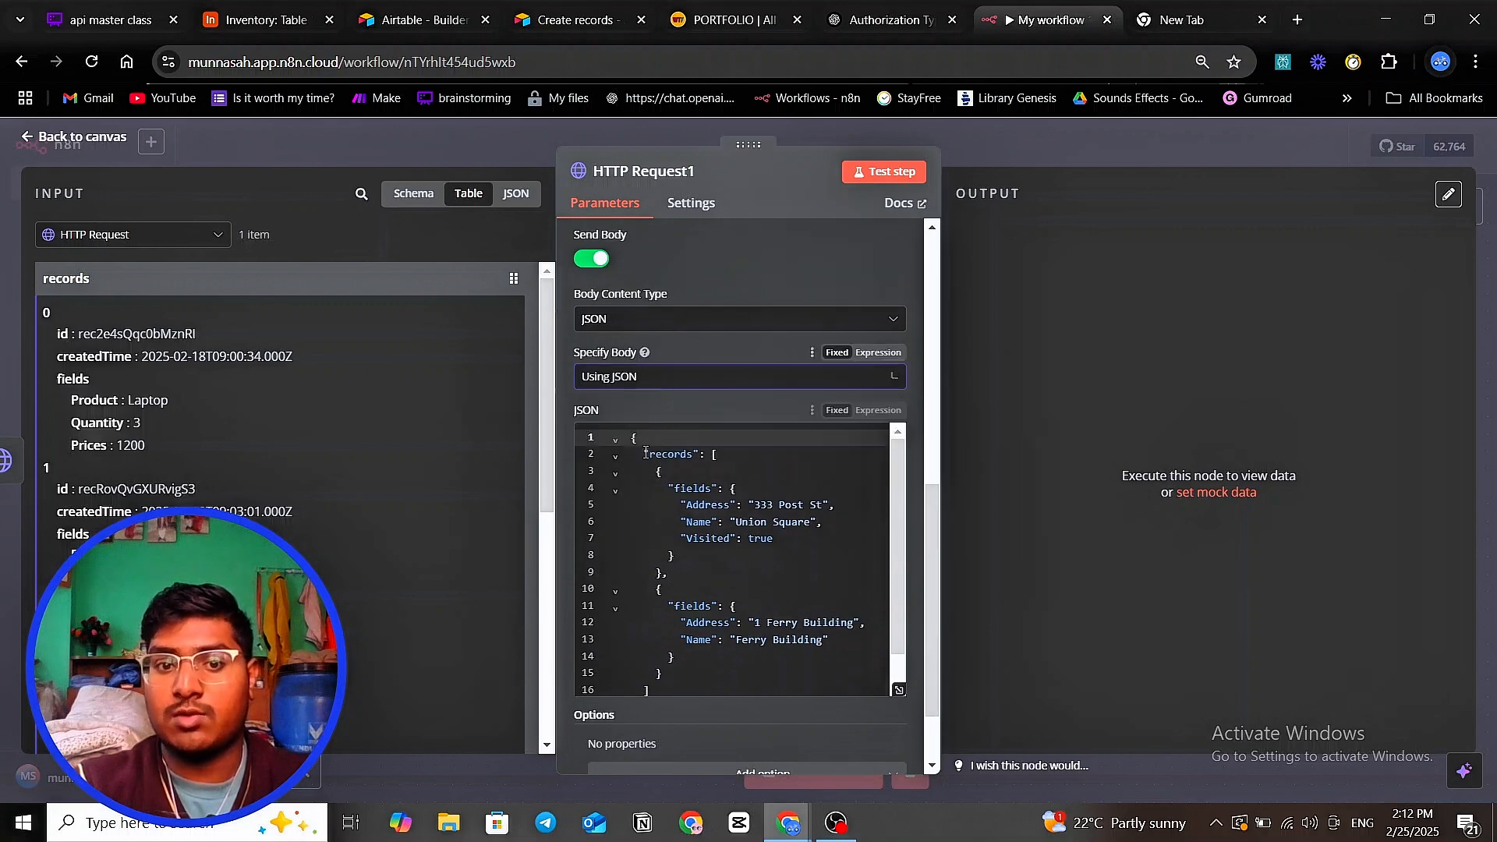
scroll(645, 452, "down", 2)
scroll(702, 499, "up", 4)
scroll(717, 515, "down", 4)
scroll(732, 532, "up", 5)
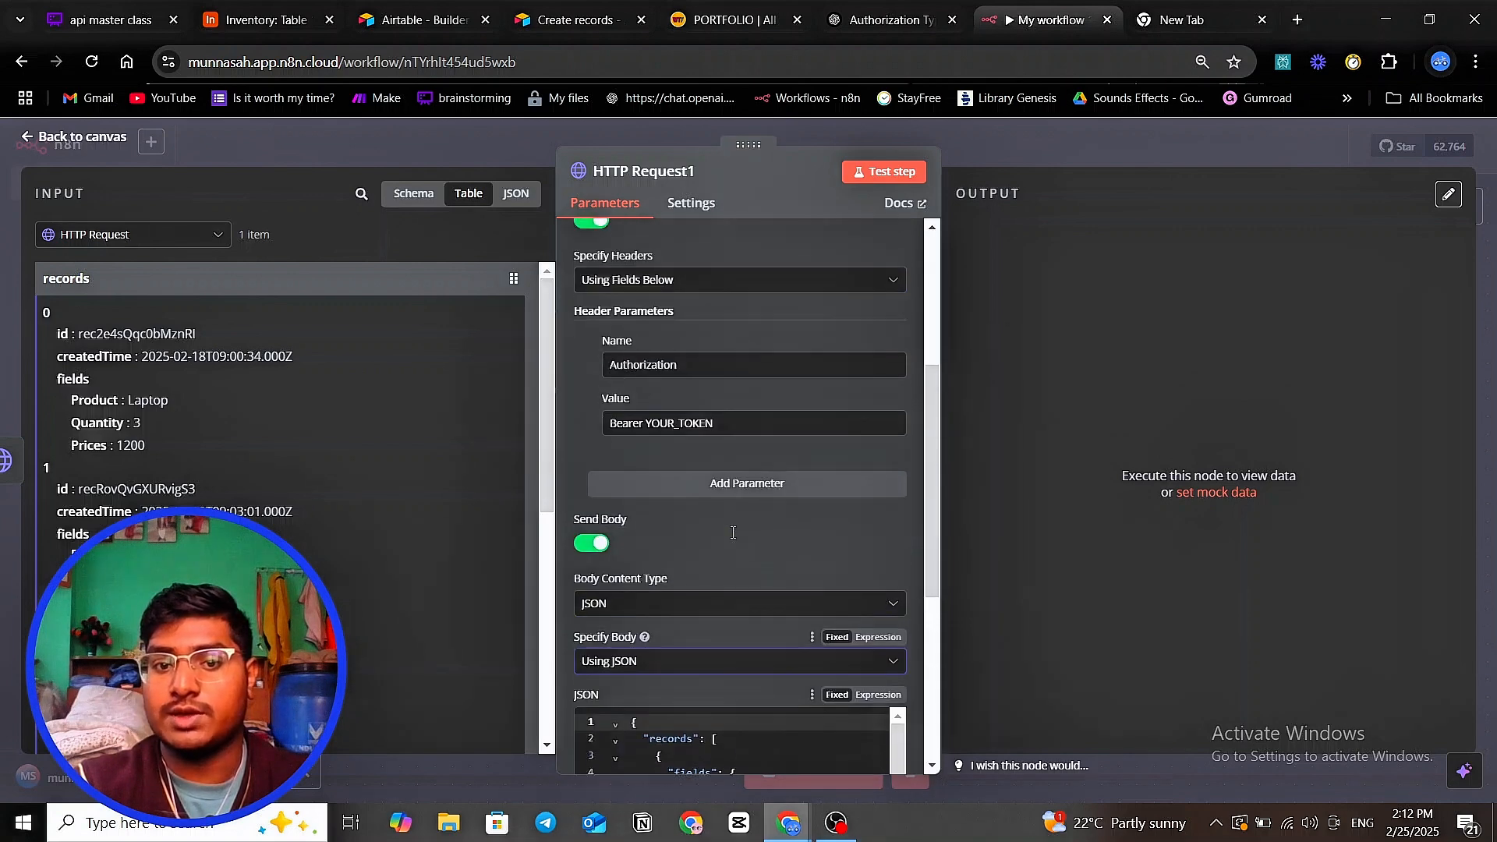
scroll(733, 532, "down", 5)
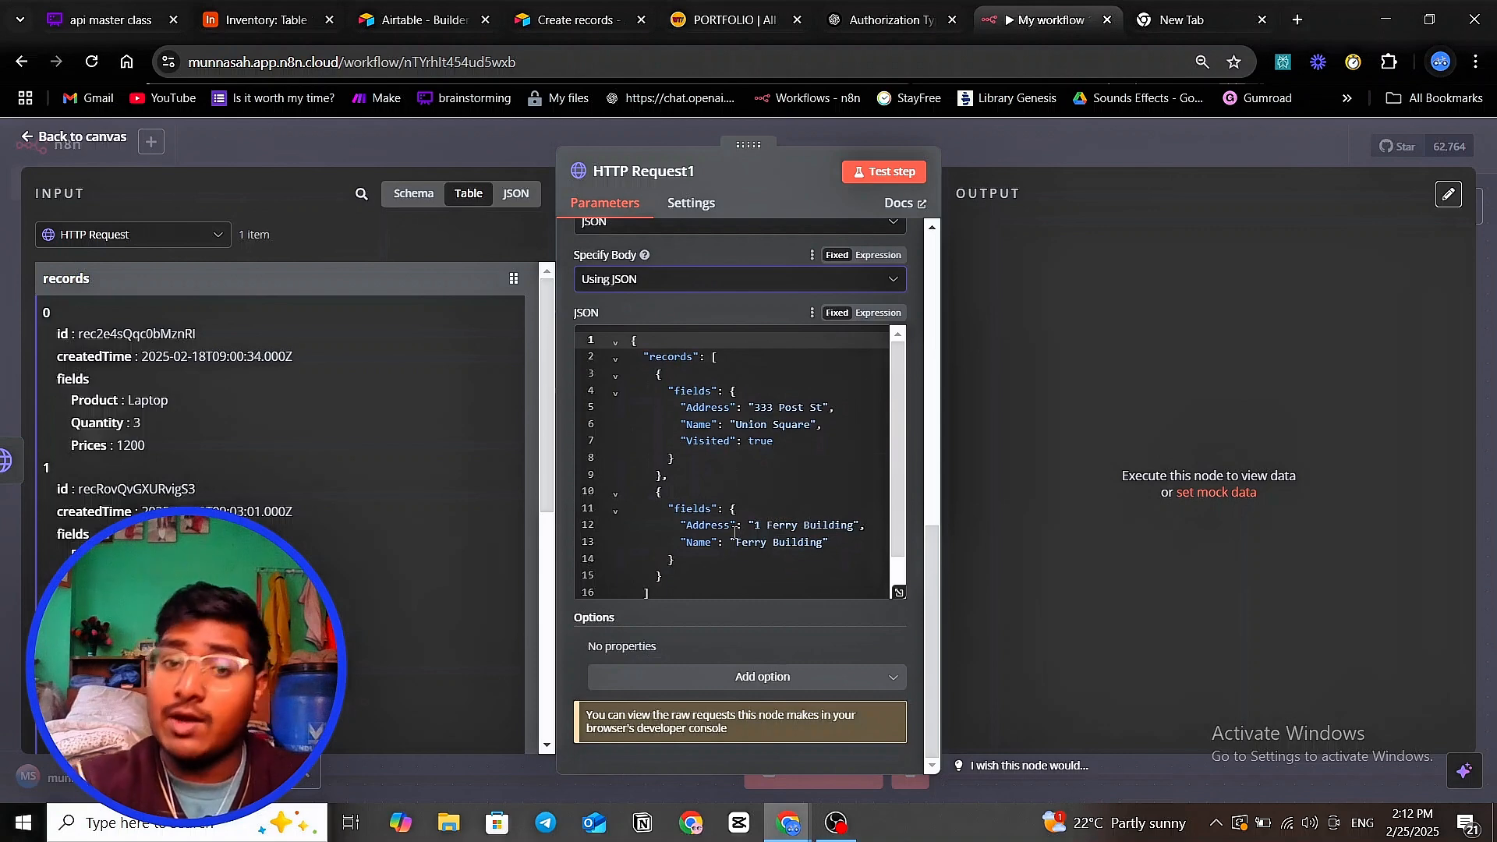
scroll(796, 495, "up", 7)
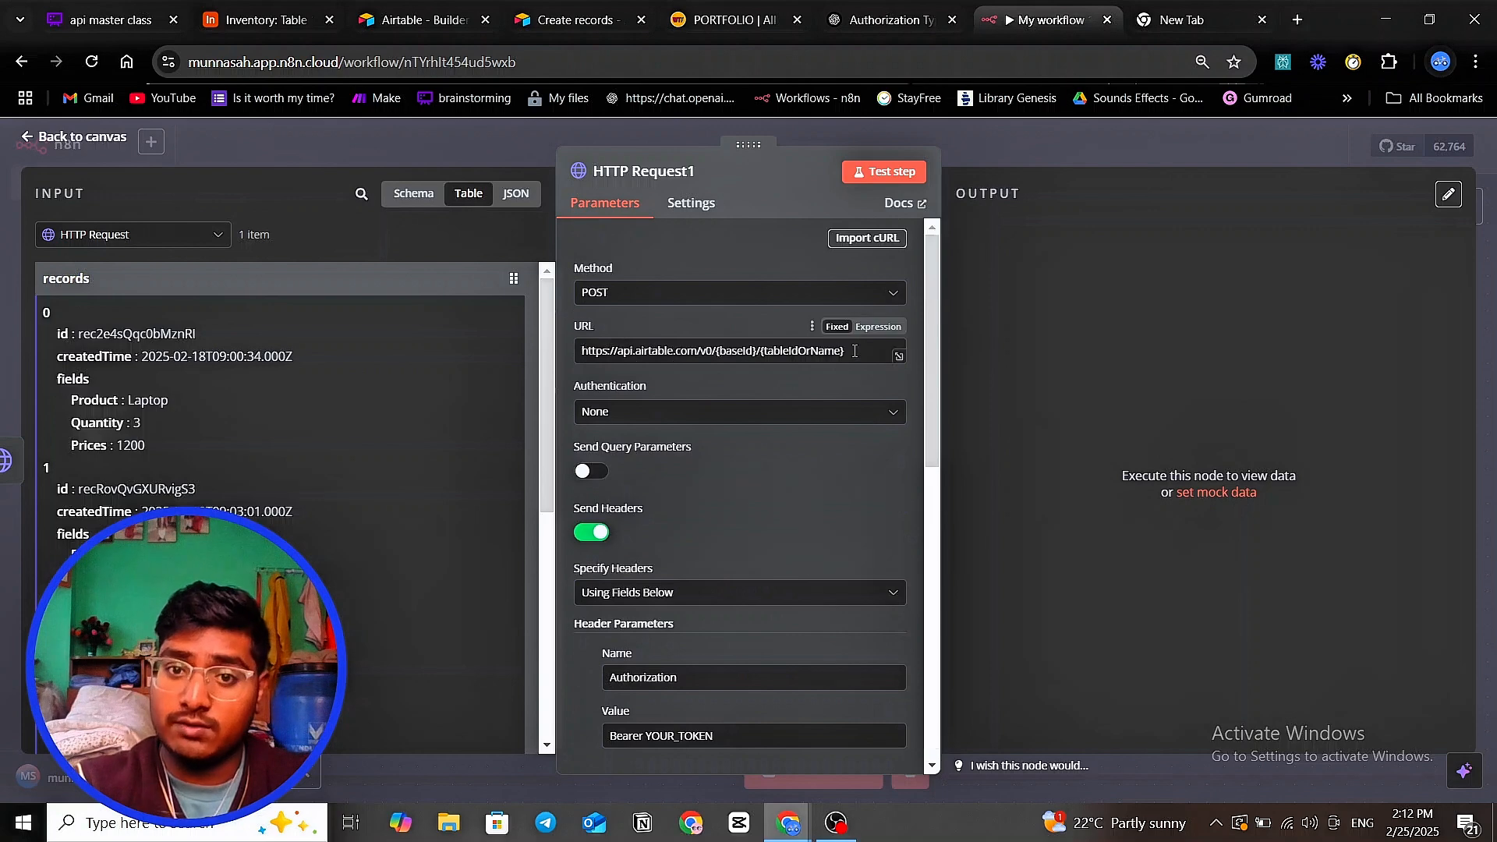
scroll(854, 349, "down", 1)
scroll(854, 350, "down", 6)
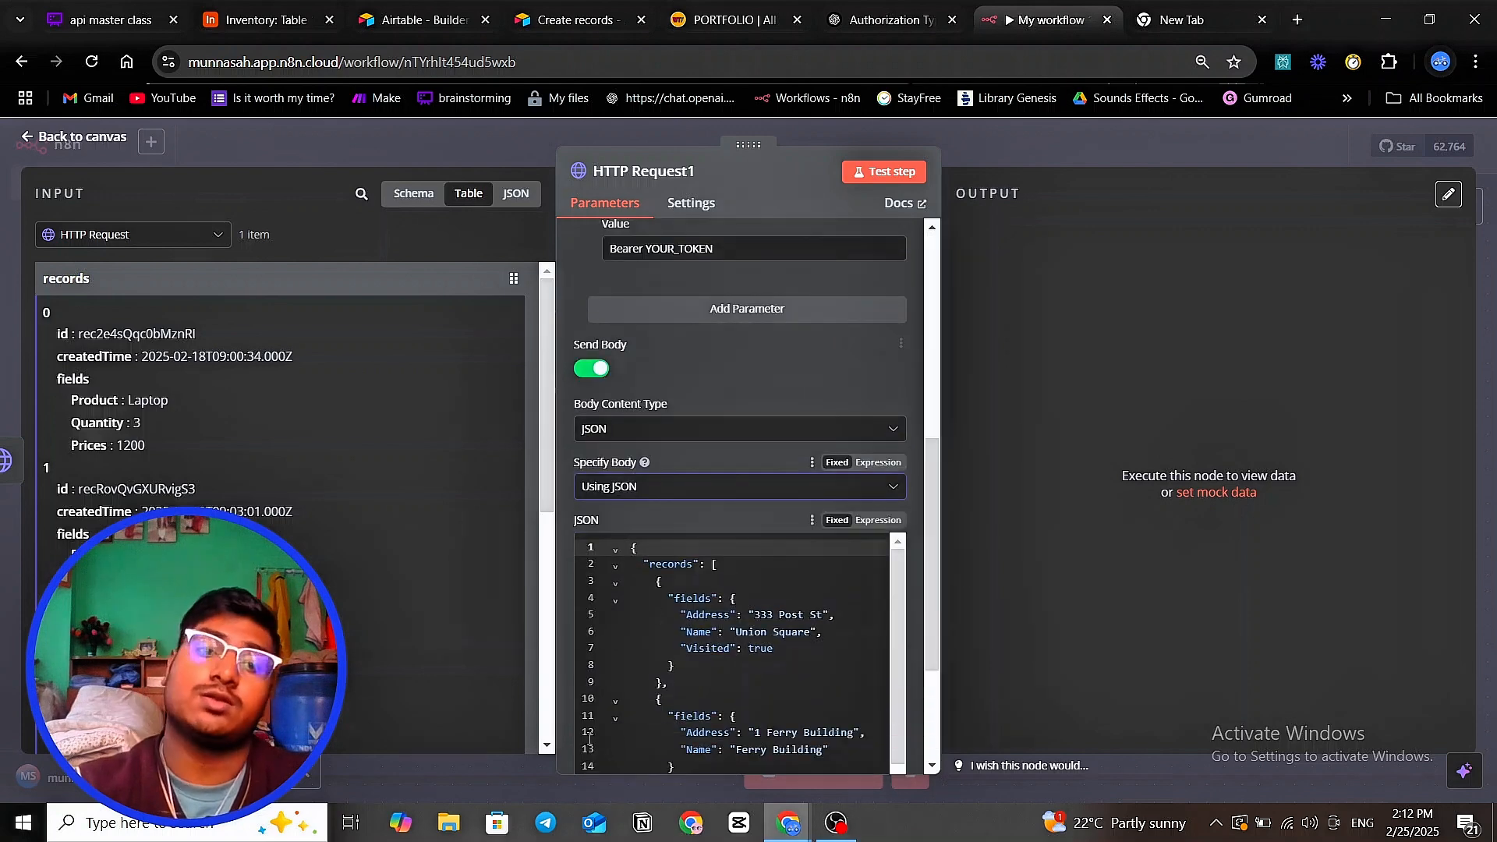
scroll(750, 535, "up", 5)
scroll(750, 534, "down", 6)
scroll(818, 434, "up", 1)
scroll(819, 435, "down", 1)
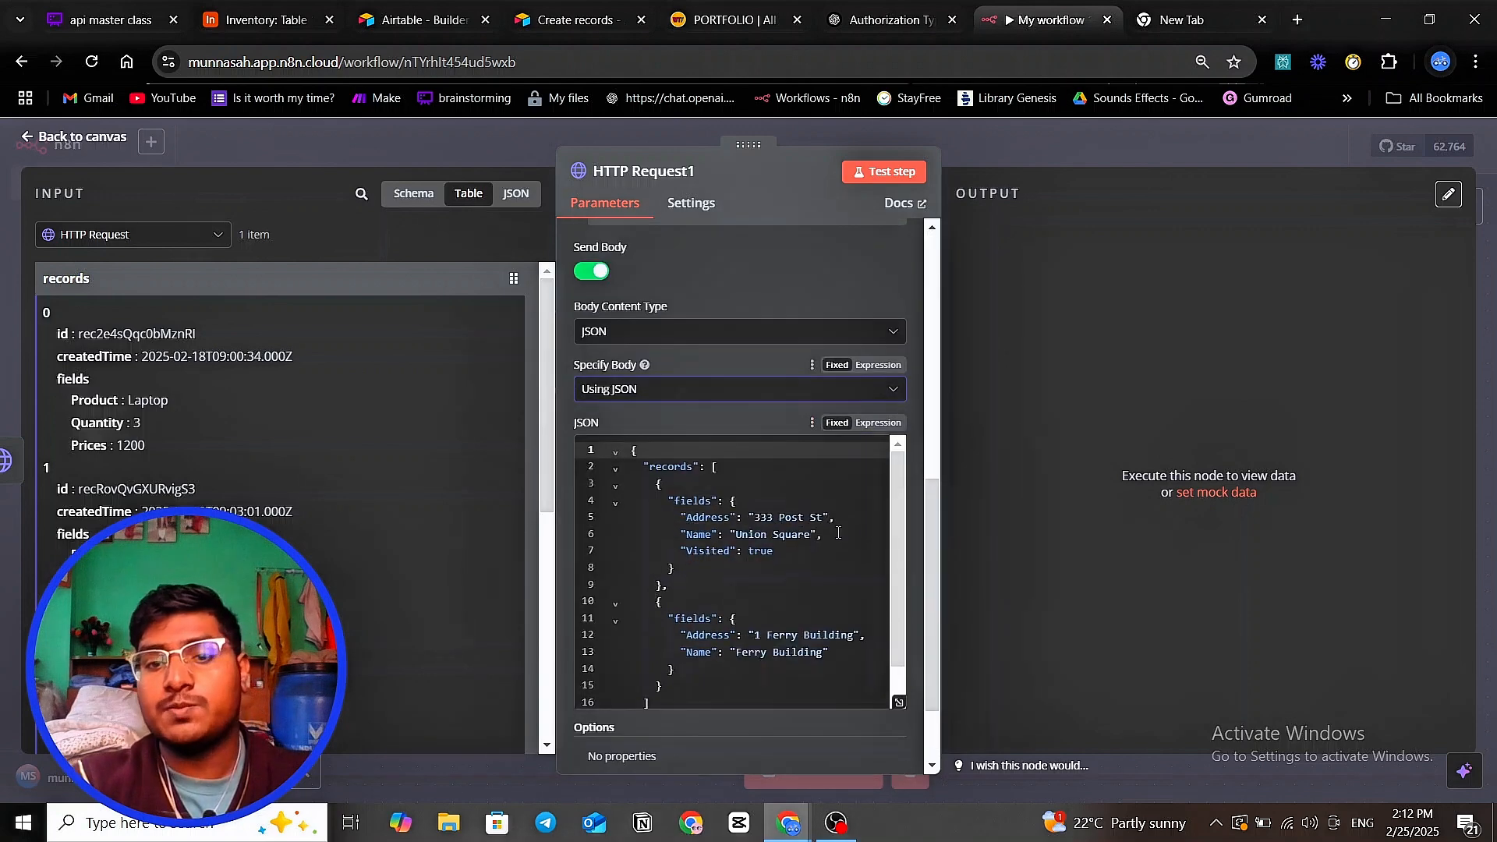
mouse_move(894, 516)
left_mouse_down()
mouse_move(898, 541)
mouse_move(893, 501)
left_mouse_up()
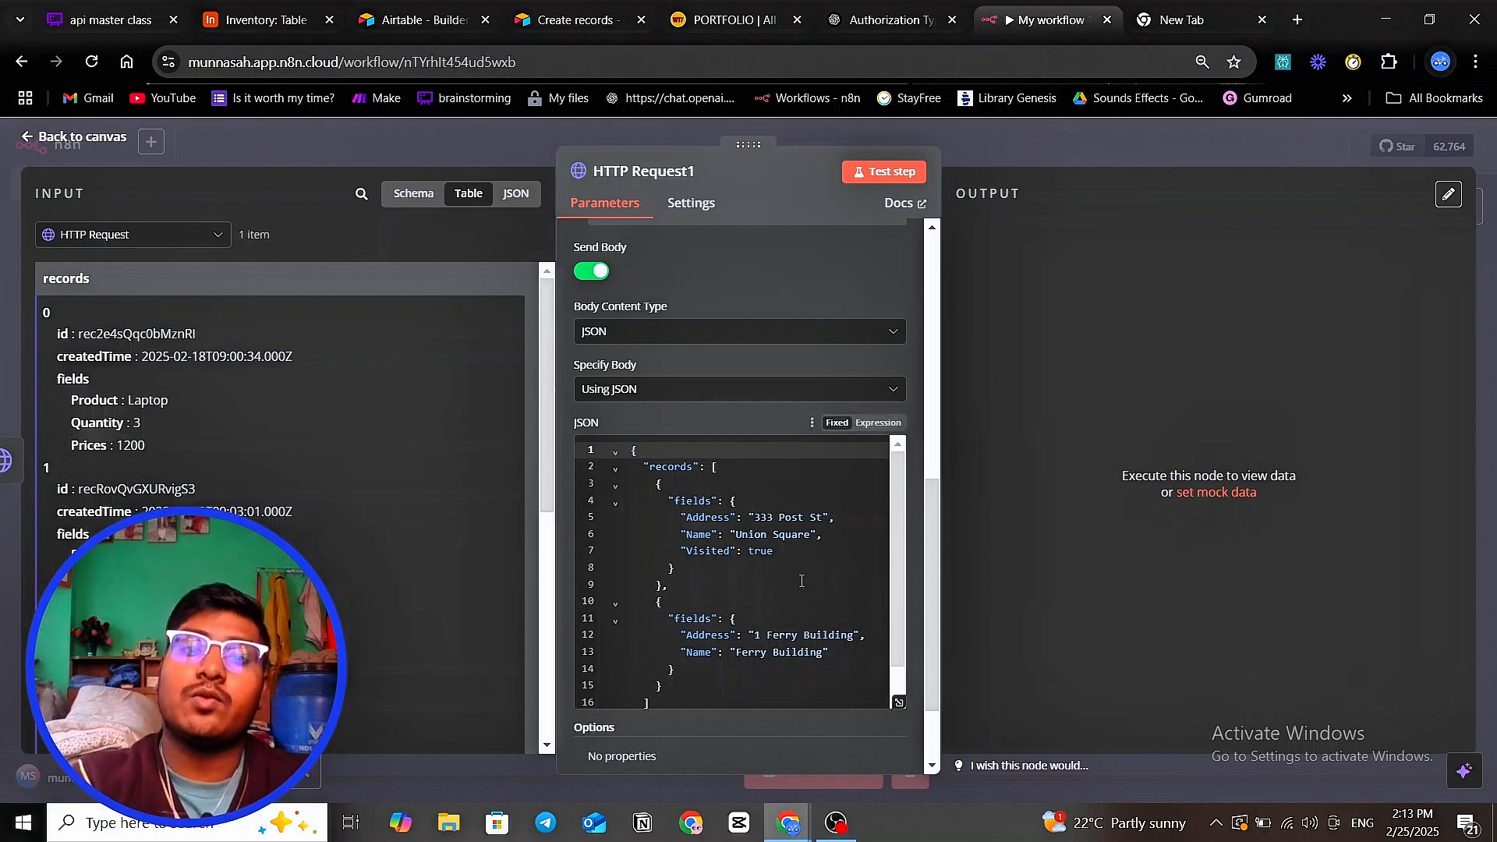
- Compare the Inventory table's Product, Prices, Quantity fields with the Create records example's fields line
left_click(265, 20)
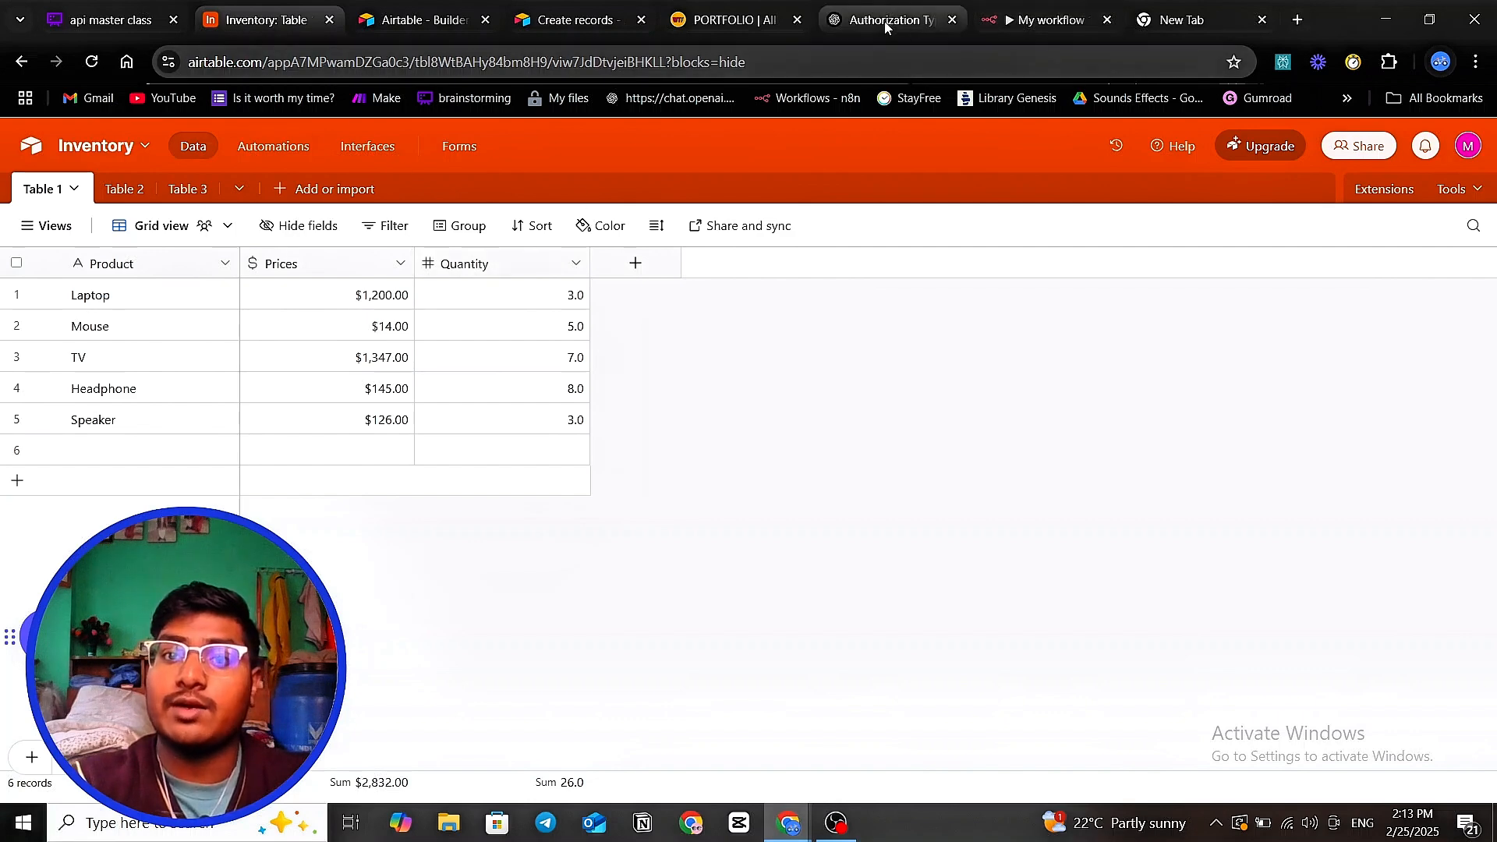
left_click(1037, 19)
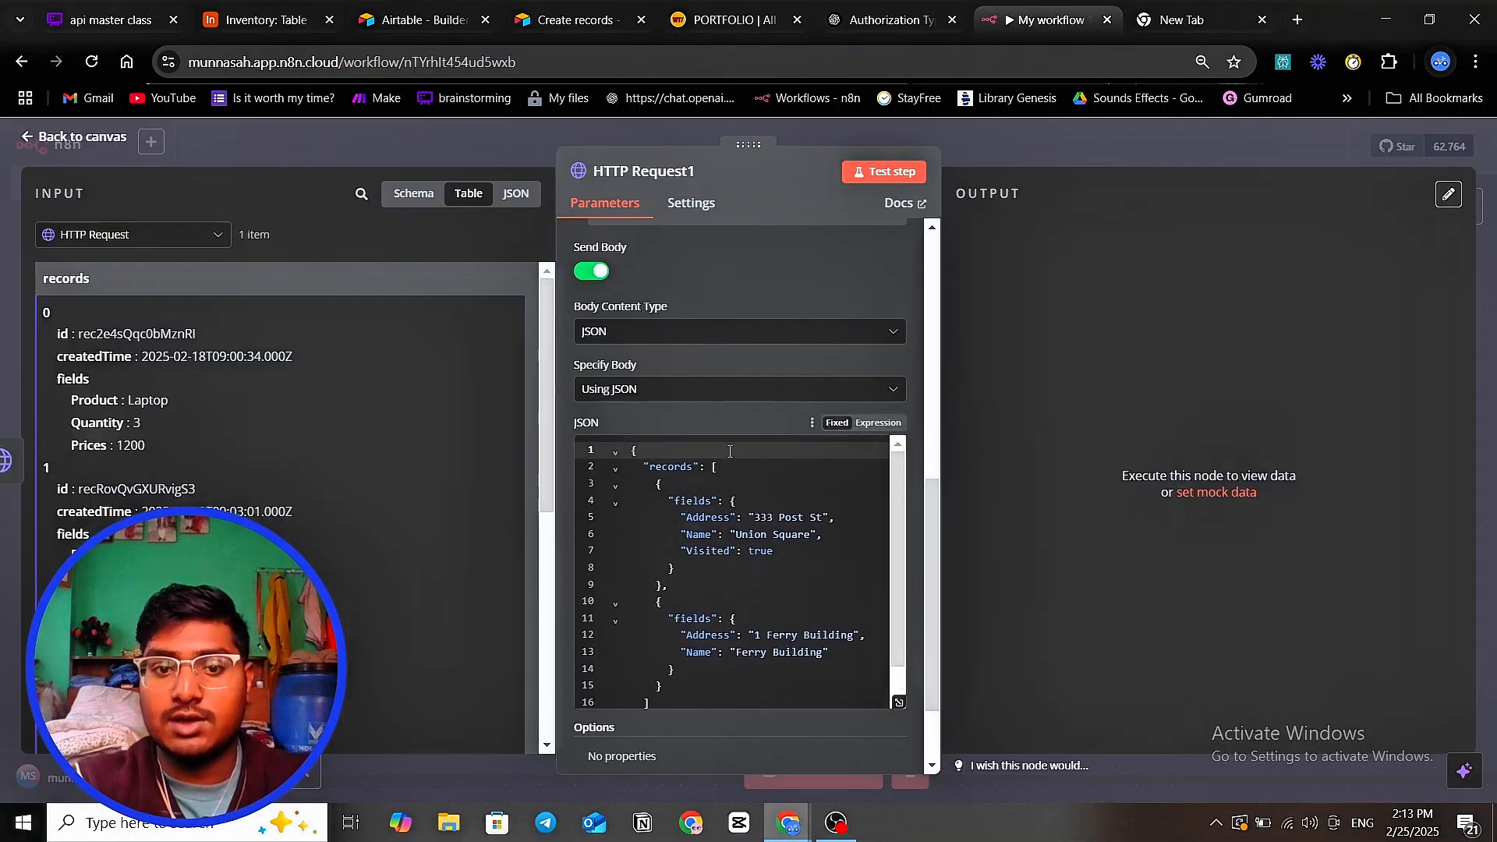
left_click(573, 20)
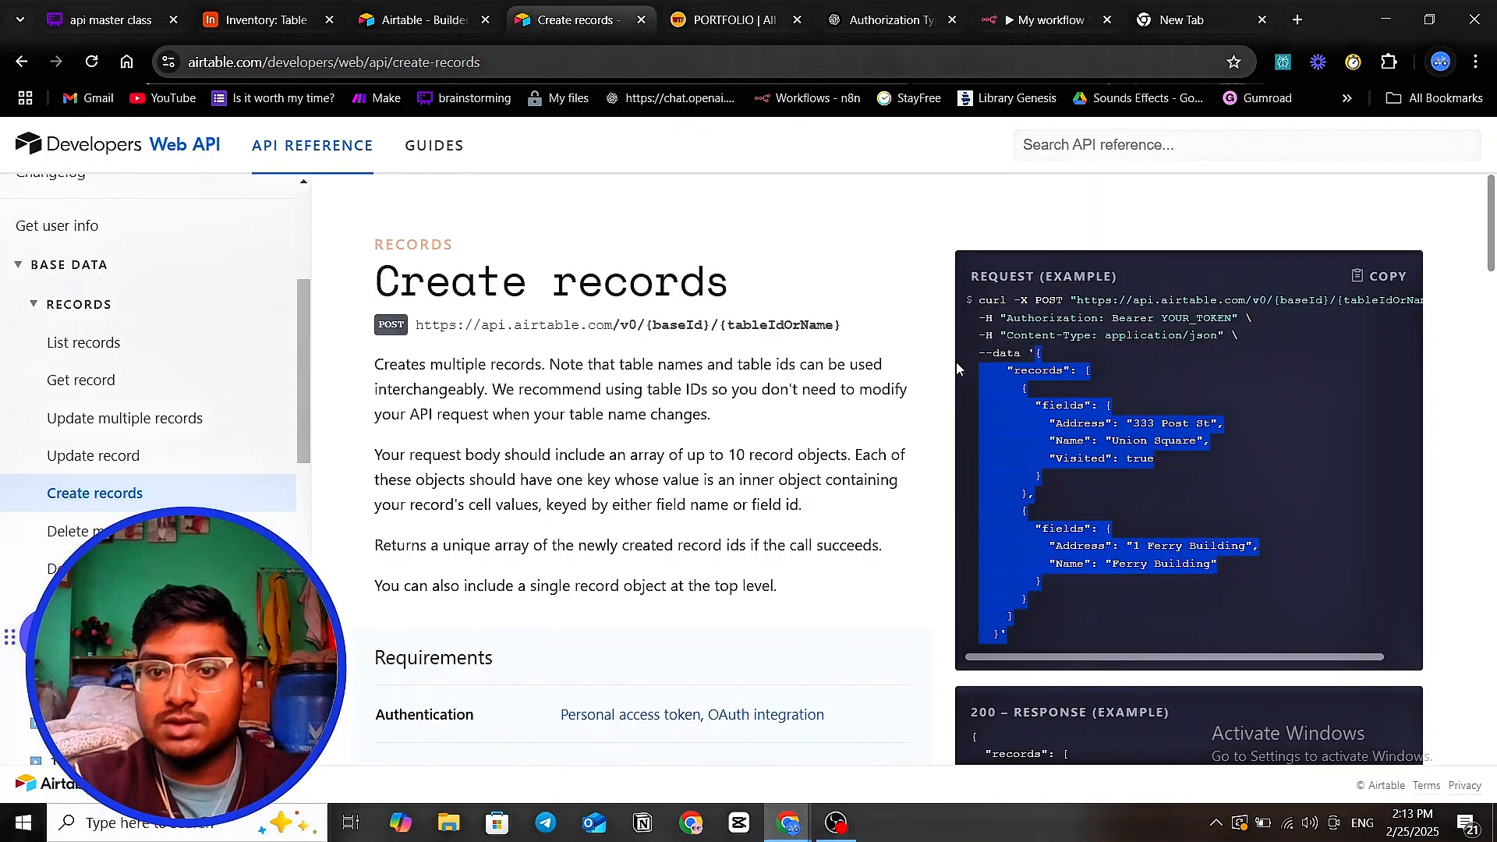
left_click(1148, 430)
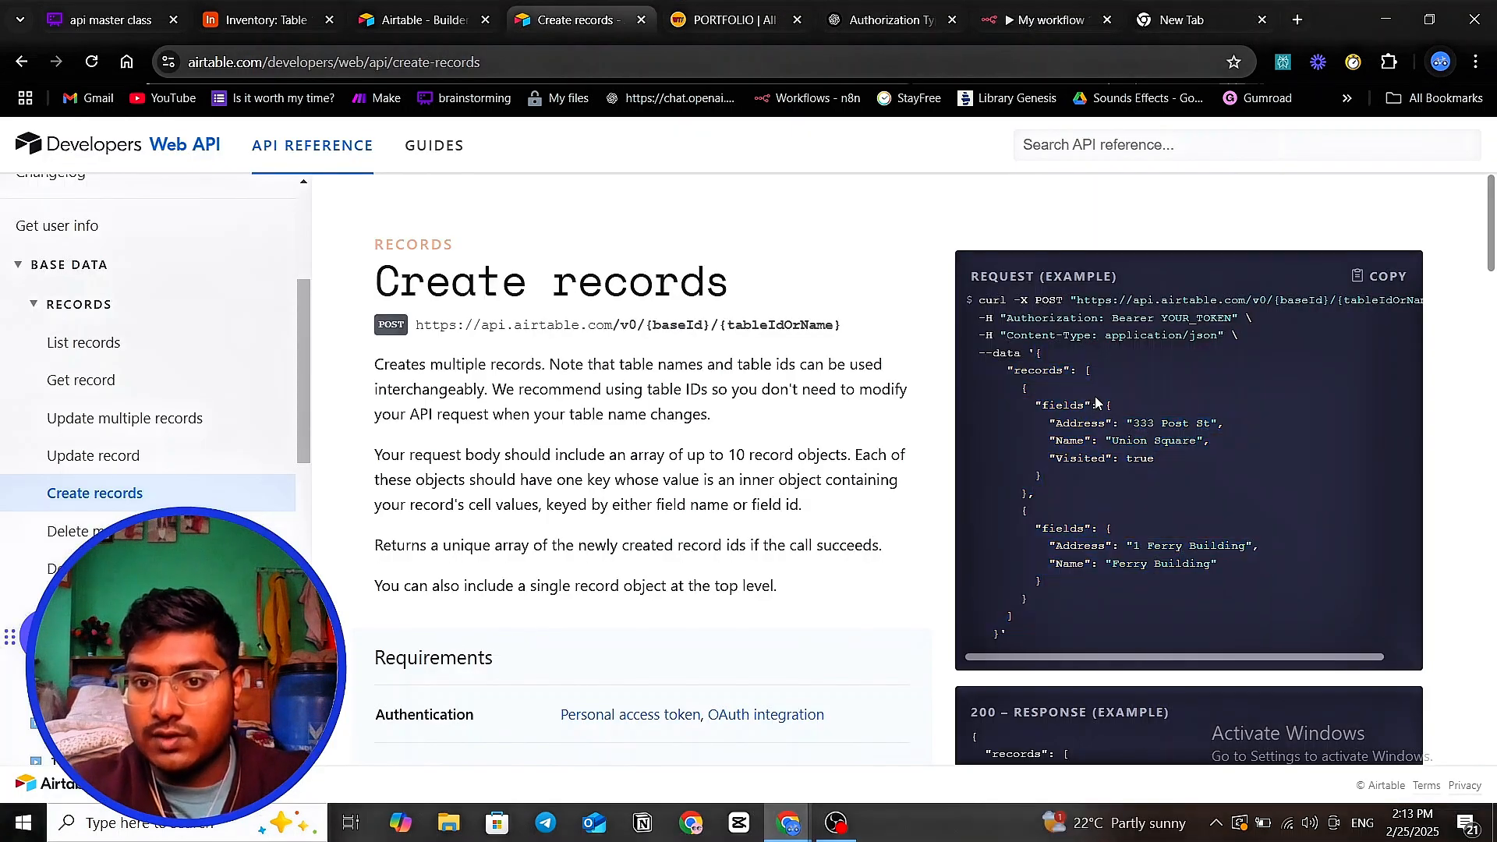
triple_click(1110, 408)
left_click(1056, 430)
left_click_drag(1056, 429, 1085, 447)
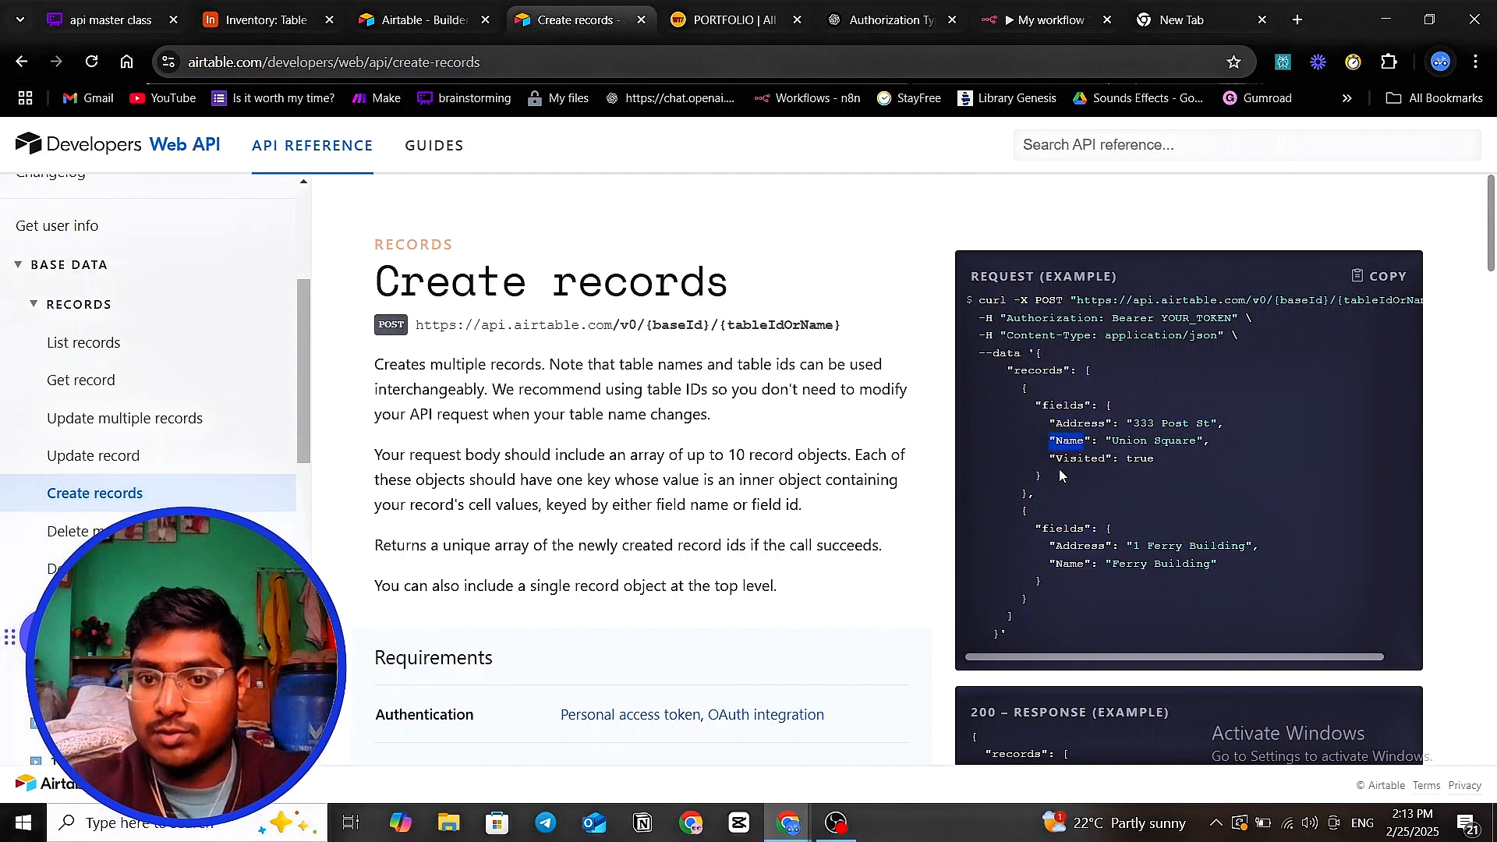
left_click(1083, 469)
mouse_move(1055, 549)
left_mouse_down()
mouse_move(1082, 548)
mouse_move(1070, 564)
left_mouse_up()
left_click(1150, 616)
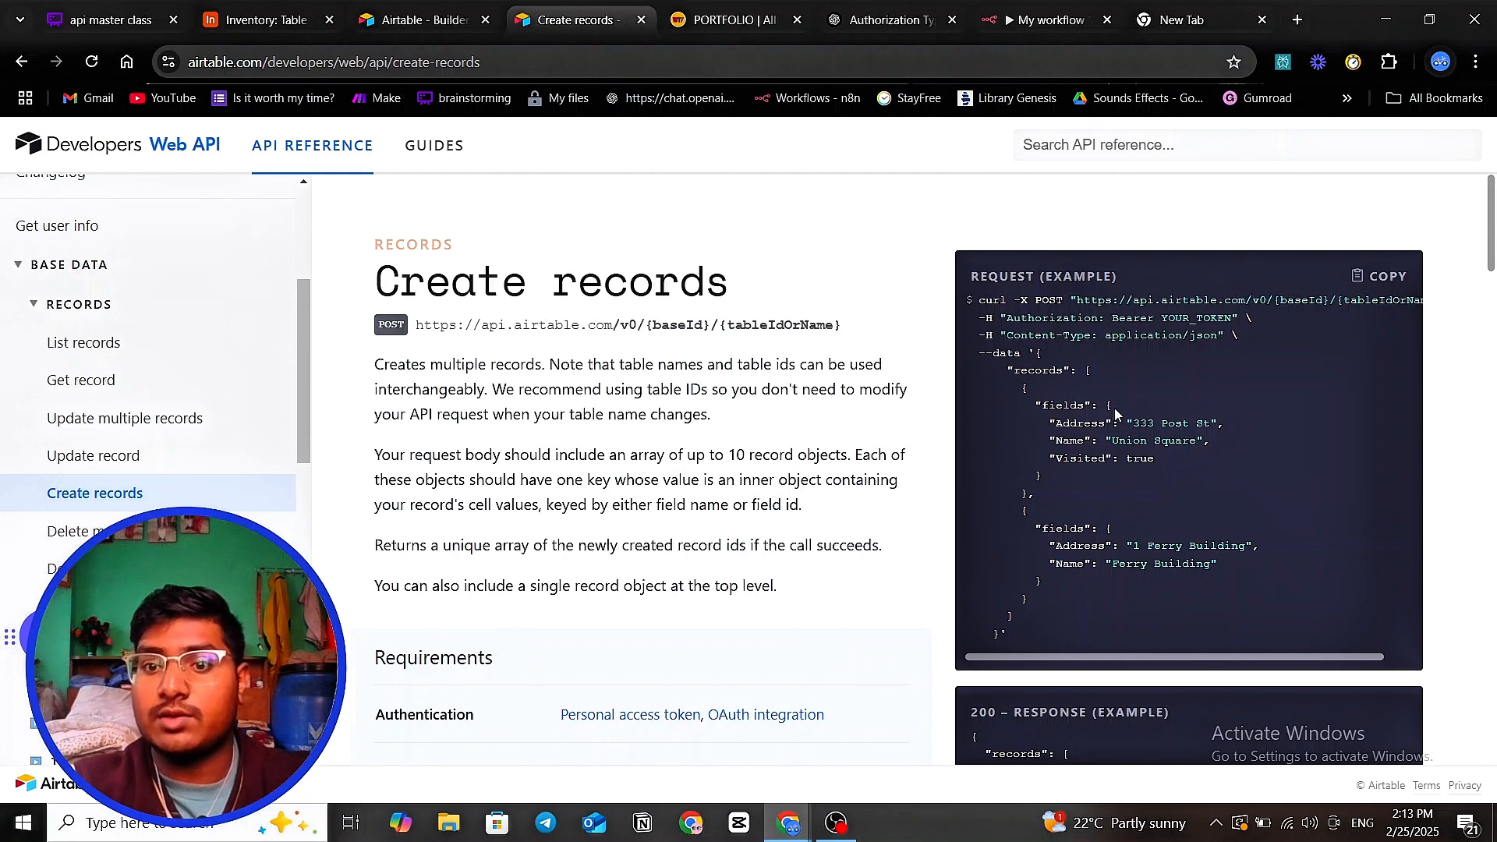
left_click_drag(1115, 409, 1140, 470)
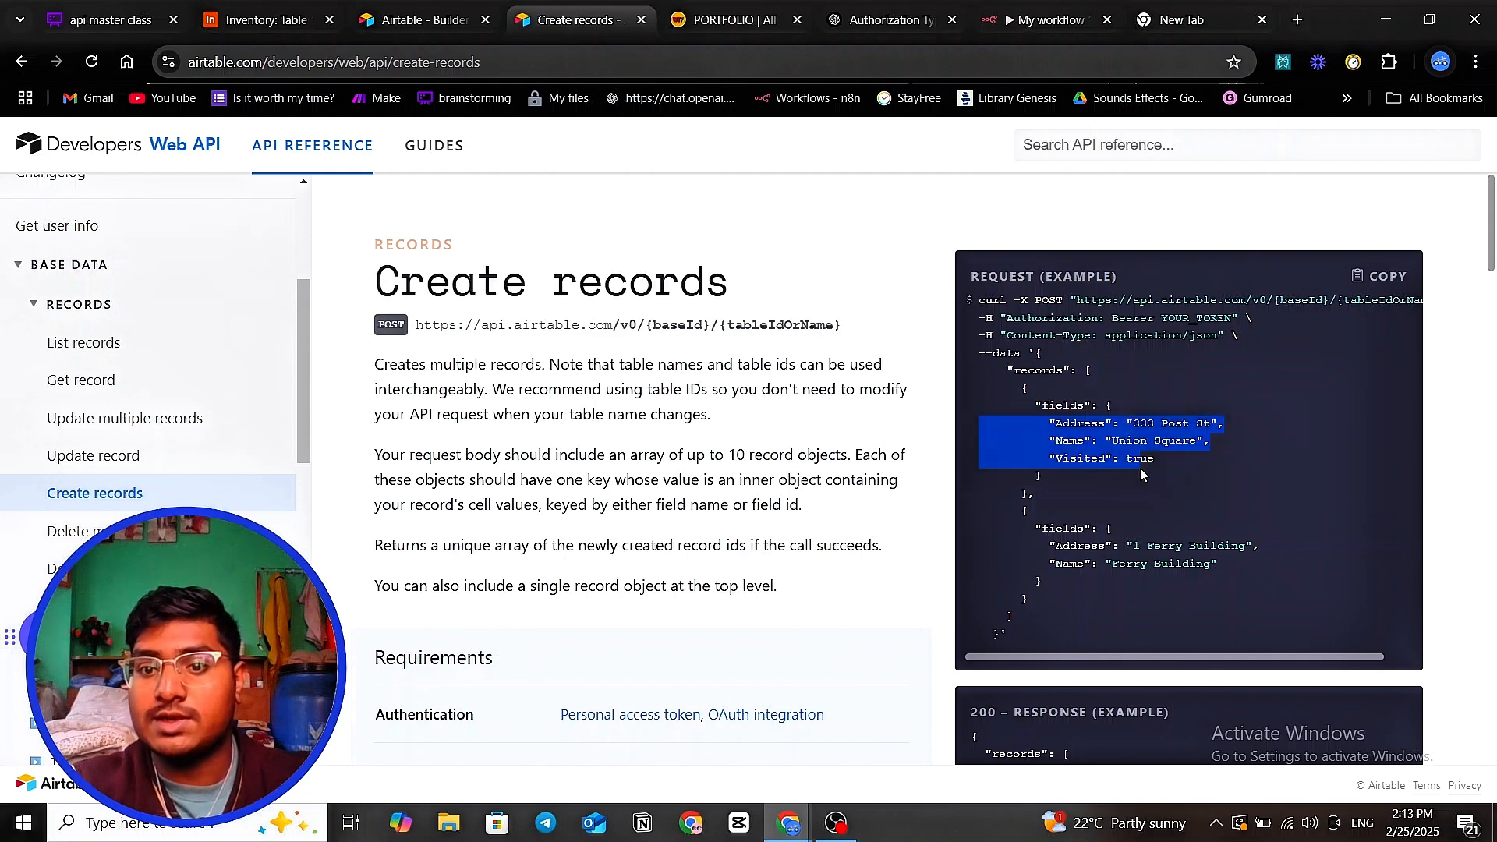
left_click(1182, 469)
left_click_drag(1009, 370, 1065, 369)
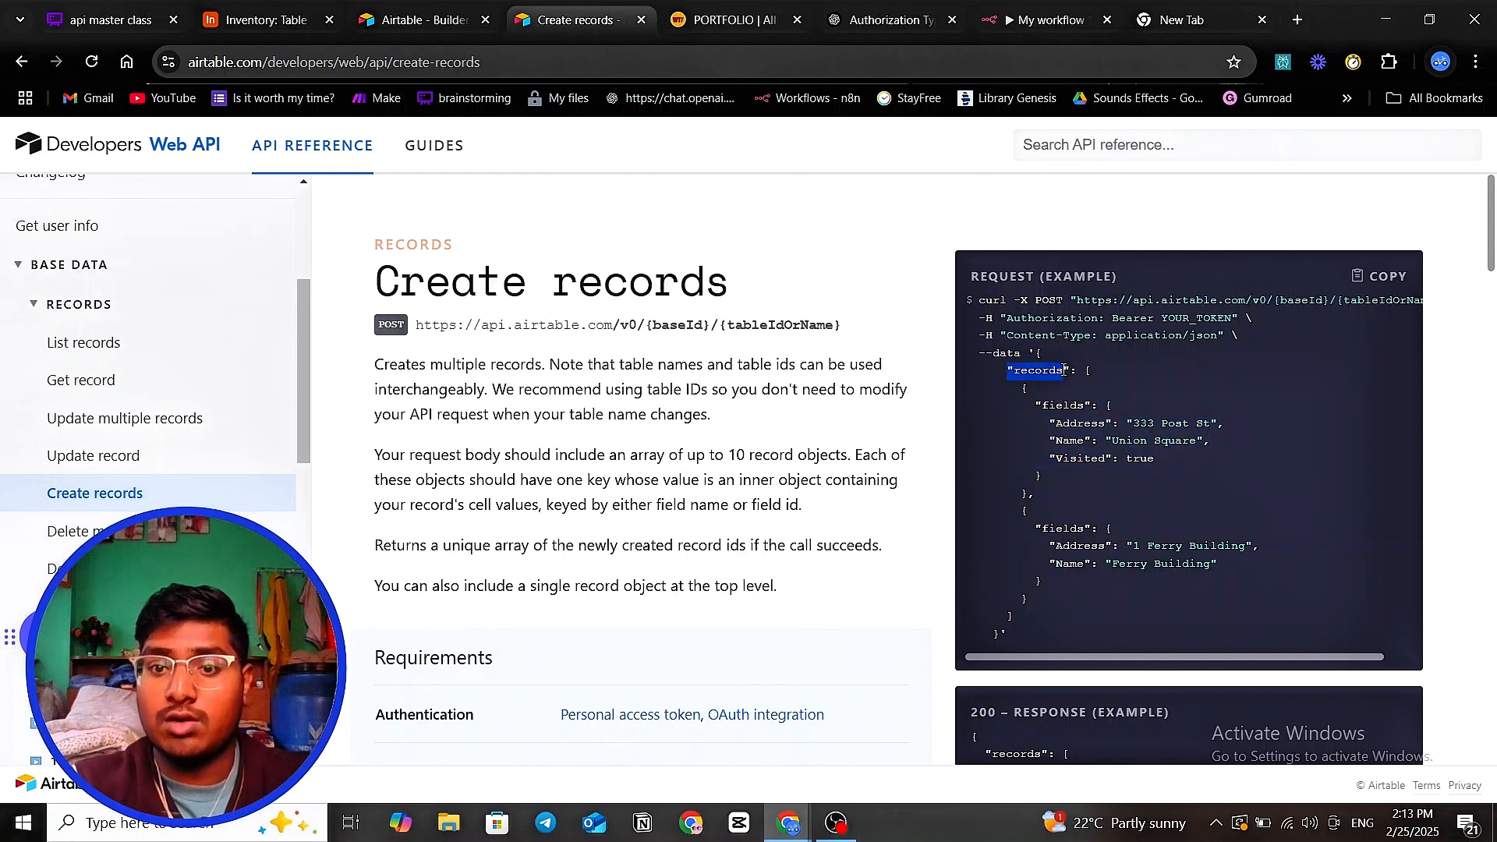
left_click_drag(1127, 431, 1205, 475)
left_click(1206, 475)
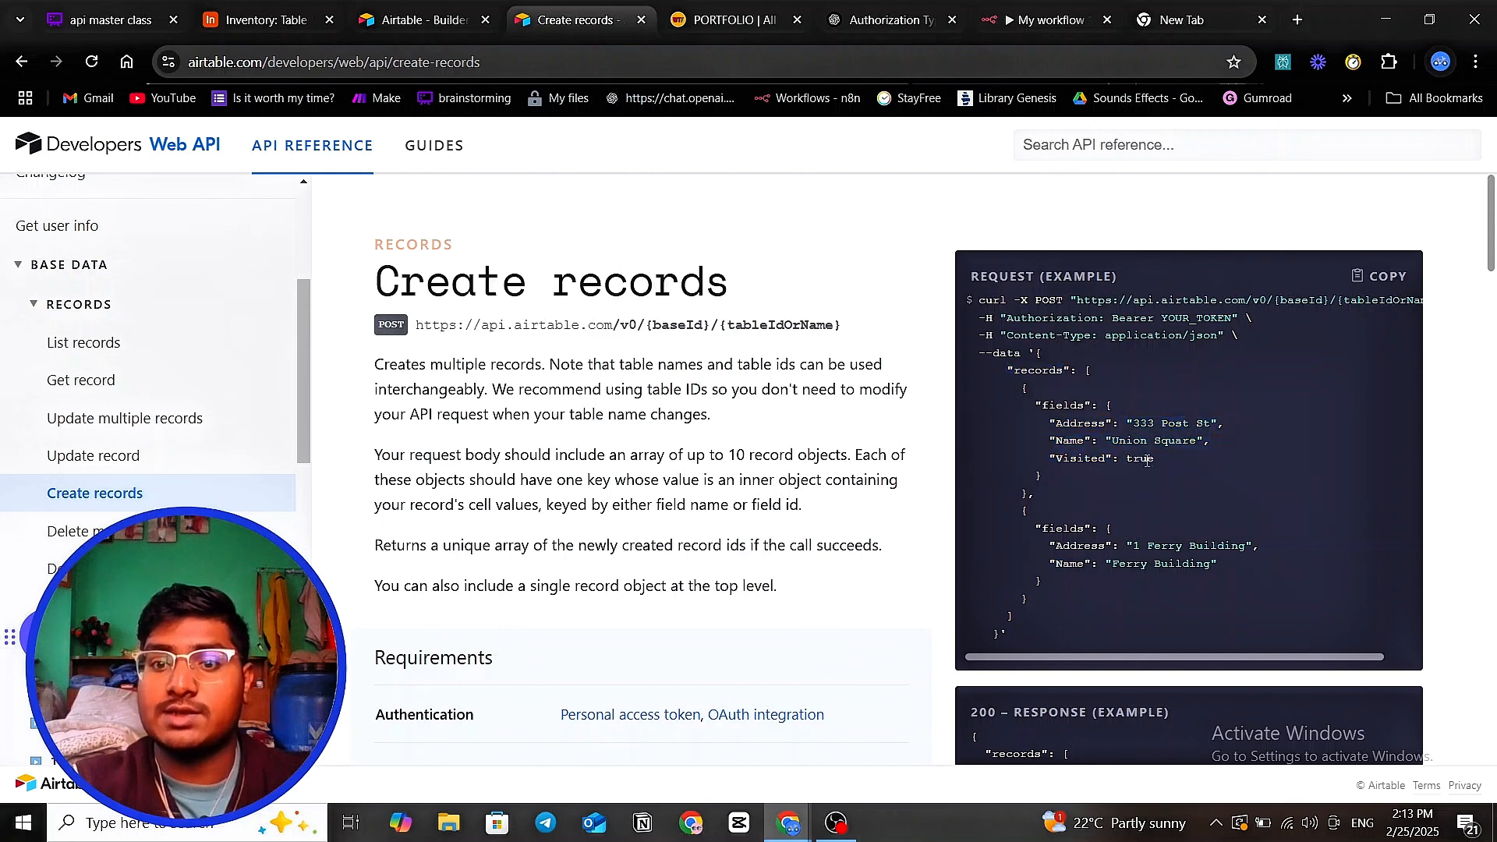
left_click_drag(1049, 390, 1158, 477)
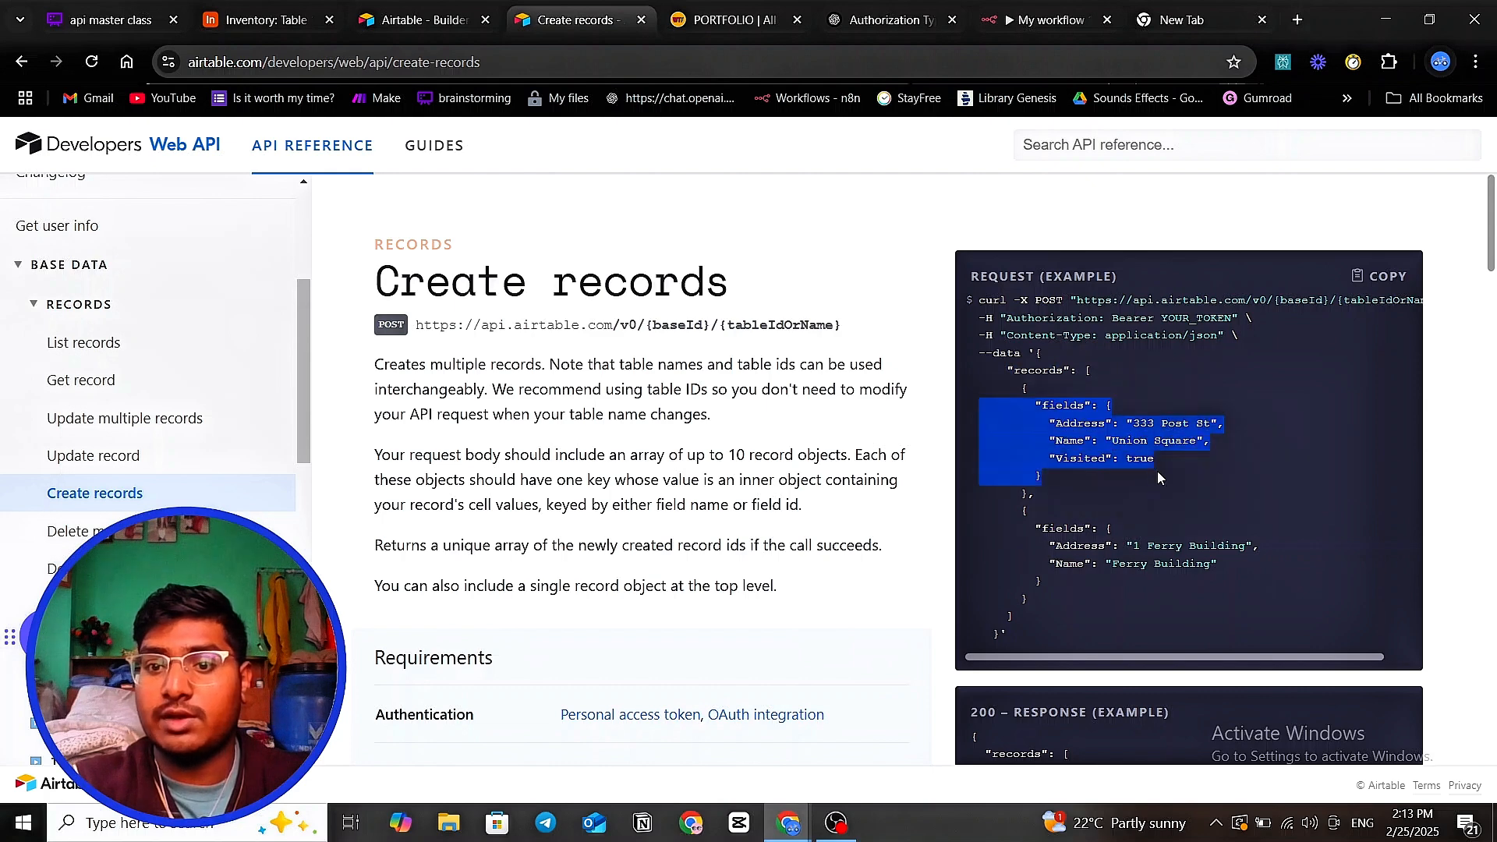
left_click(1118, 502)
left_click_drag(1029, 511, 1101, 603)
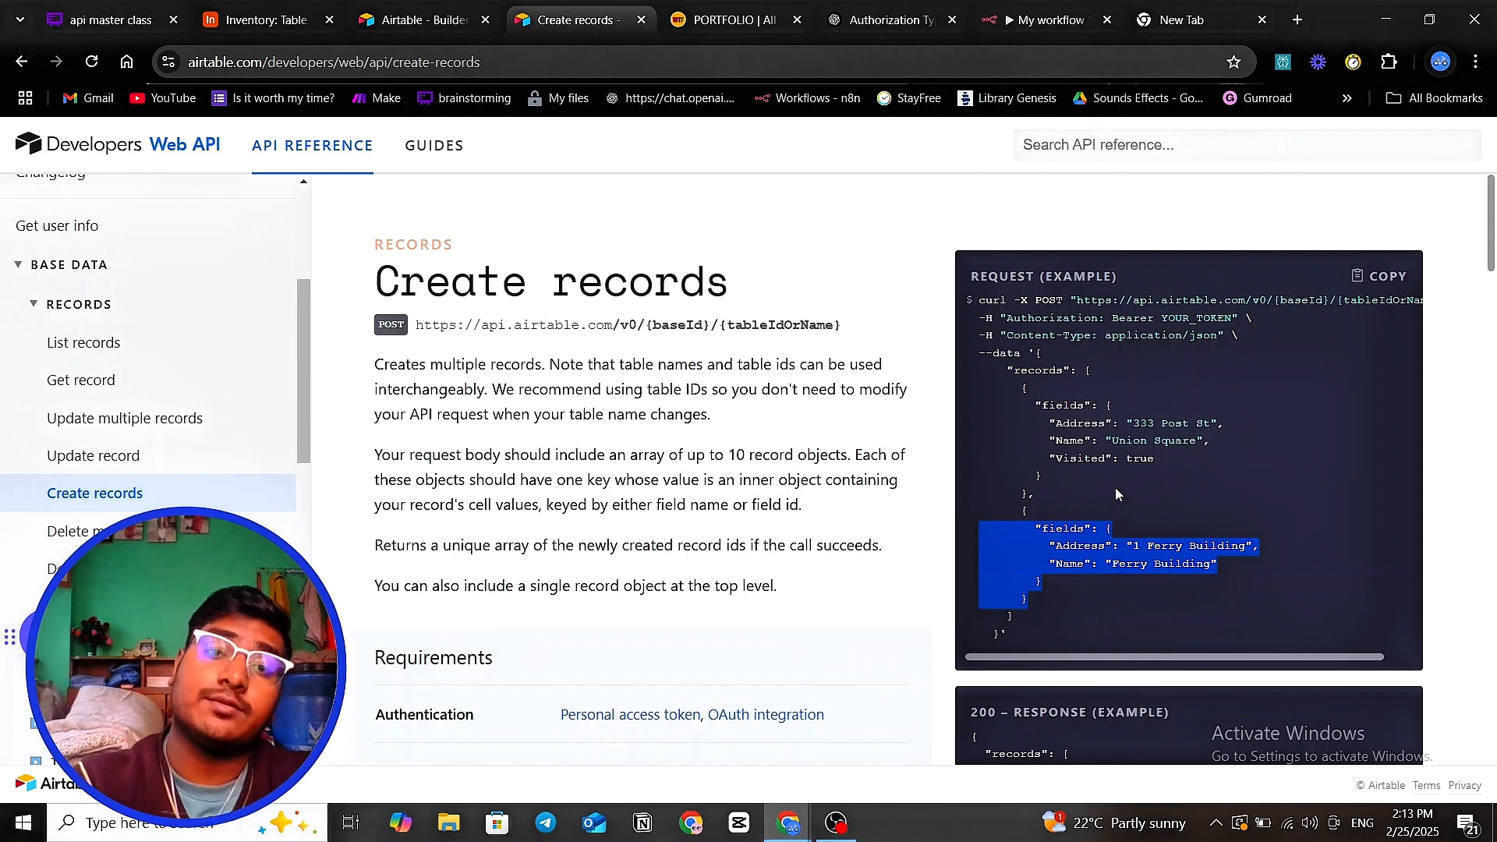
left_click_drag(1029, 402, 1055, 482)
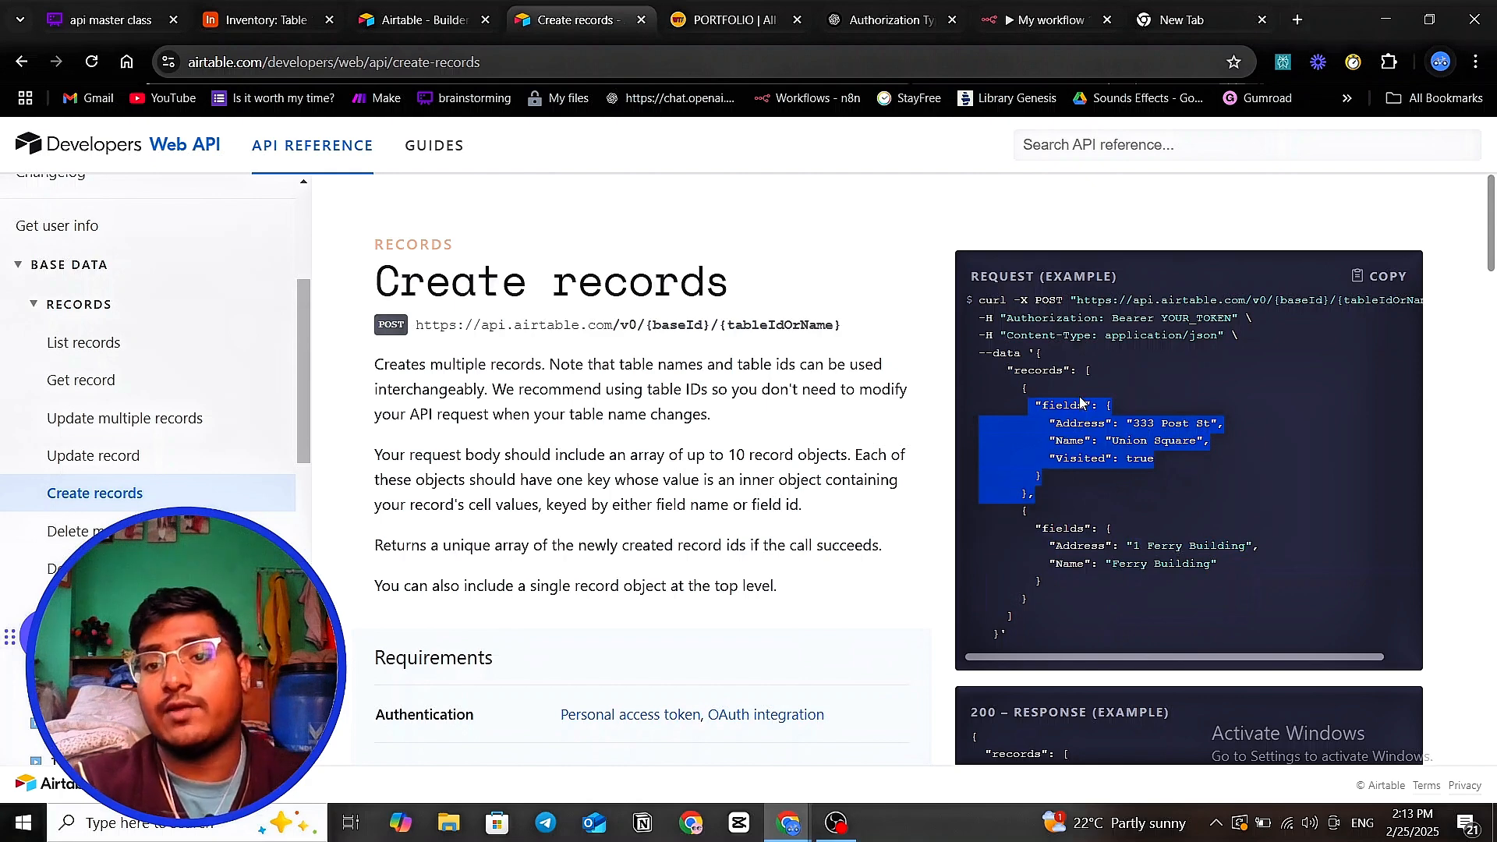
left_click(1050, 404)
left_click_drag(1035, 405, 1090, 461)
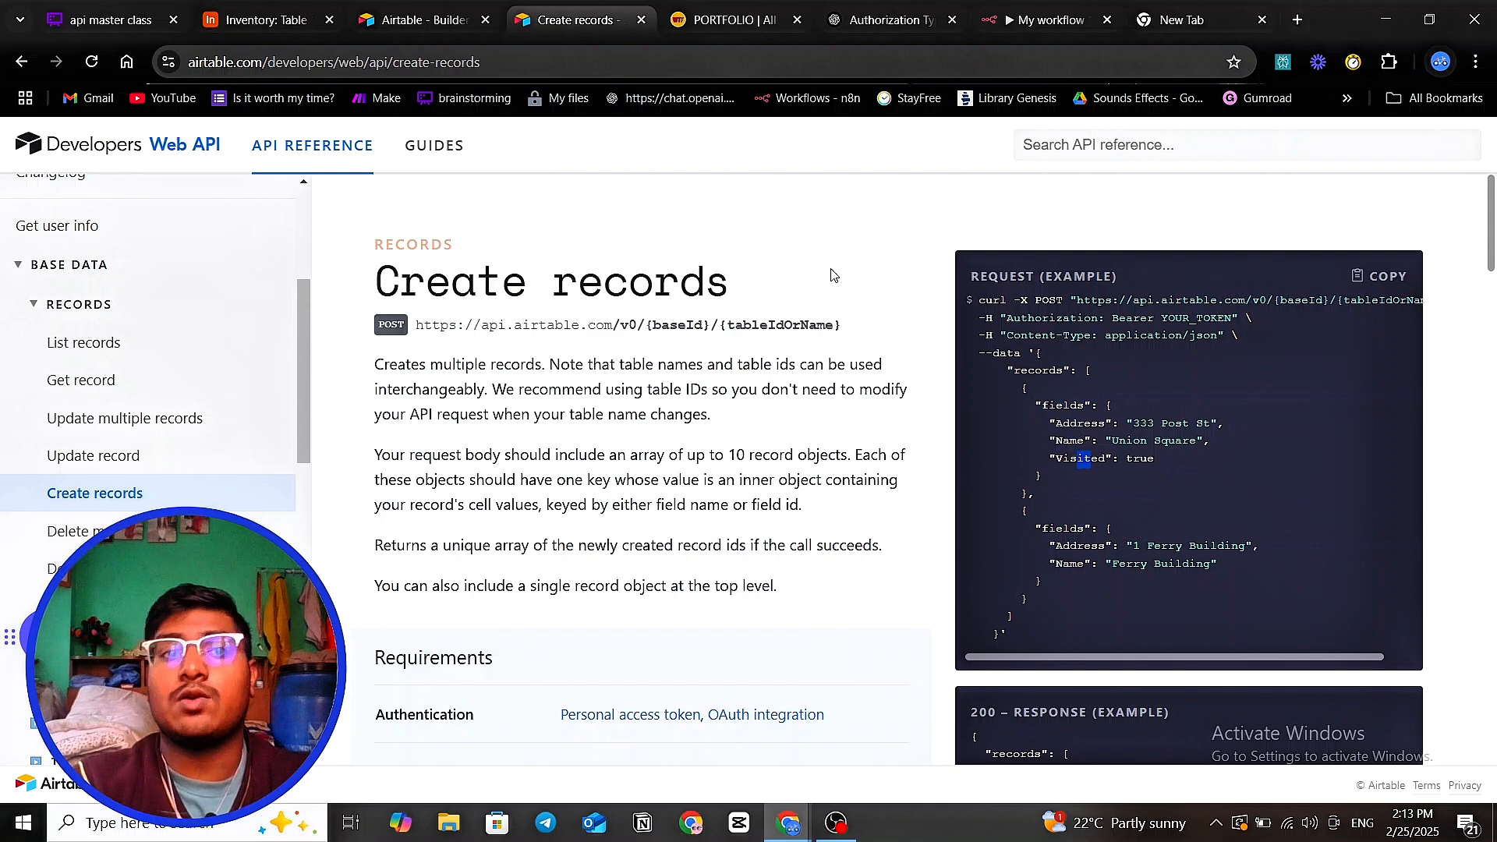
left_click(283, 29)
- Select the Prices, Quantity and Product columns of the Airtable Inventory table to check their names
left_click(404, 277)
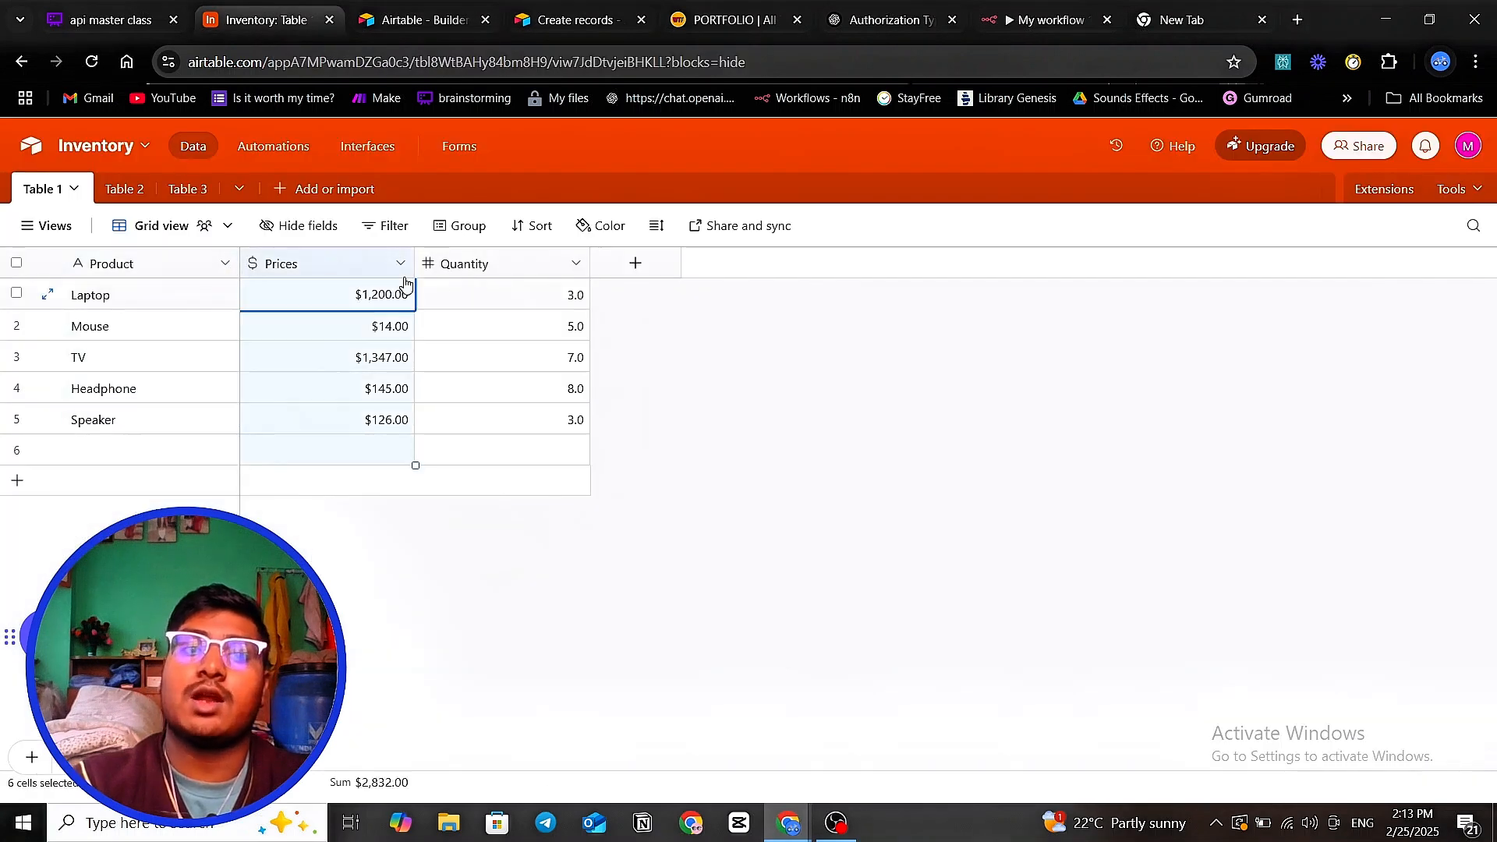
left_click(462, 266)
left_click(167, 257)
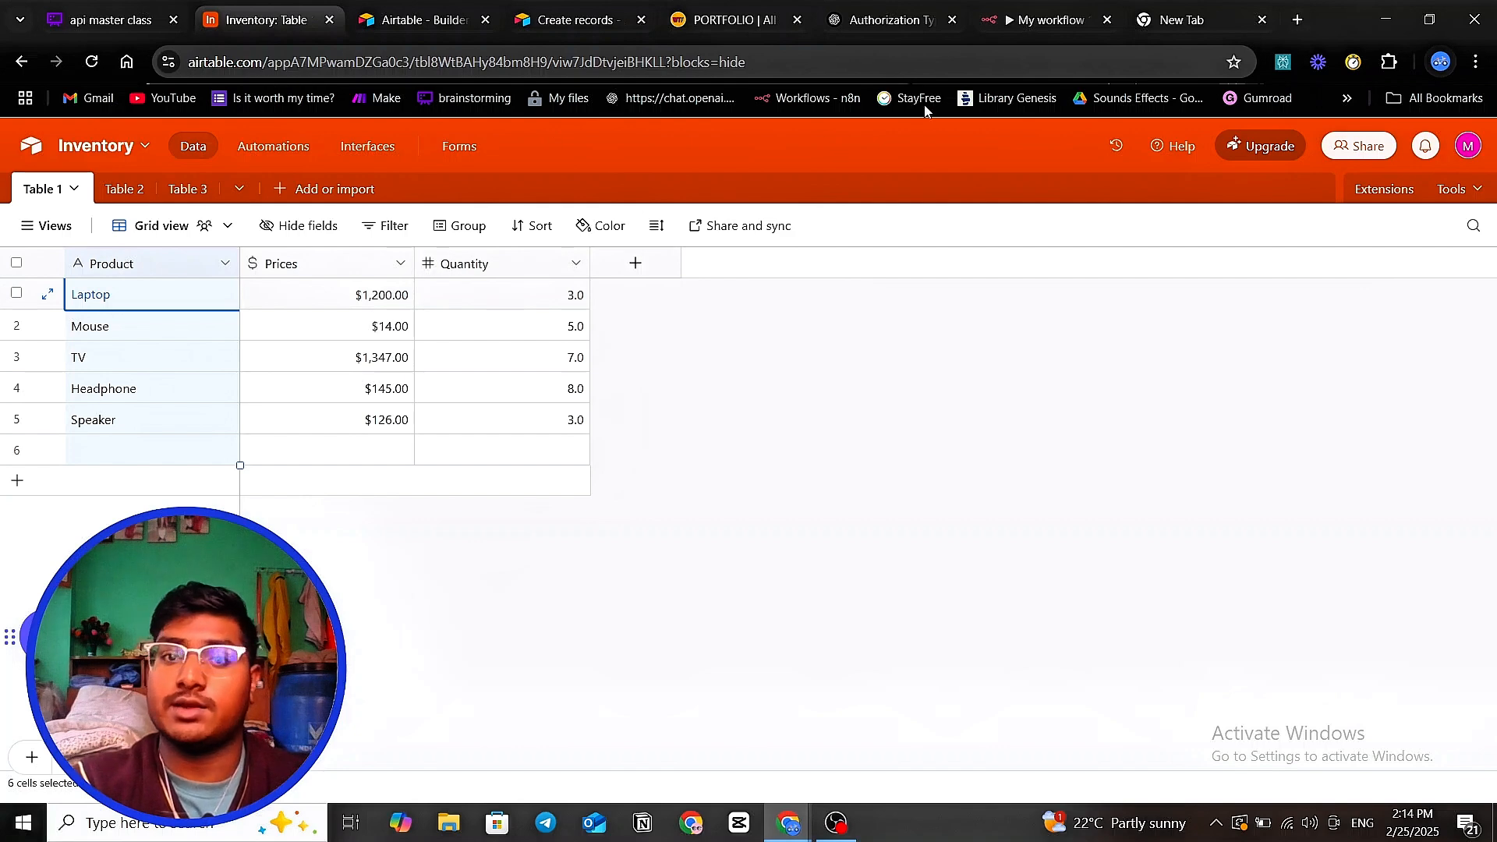
left_click(1037, 20)
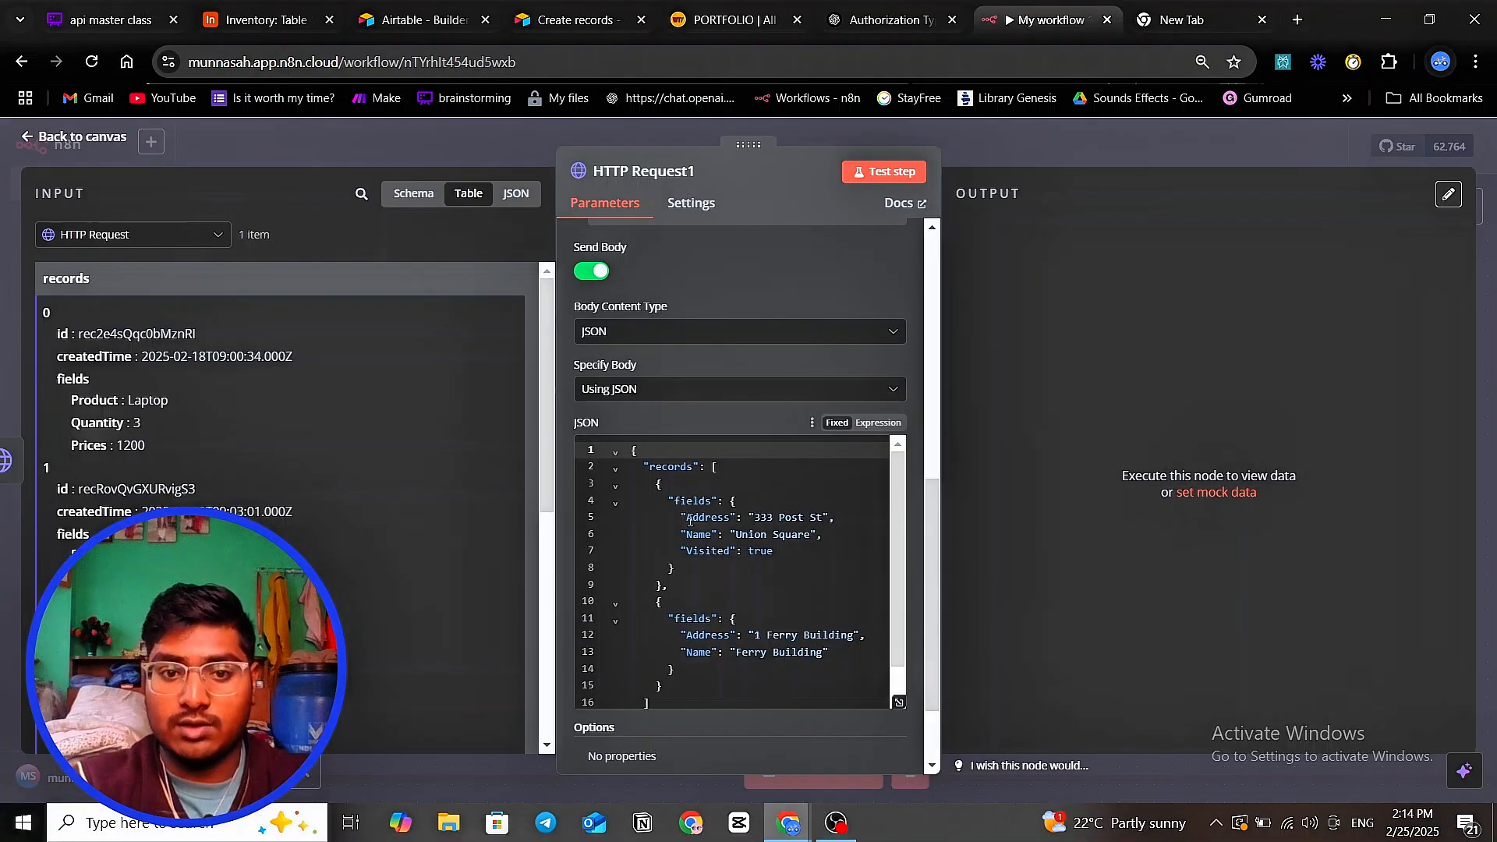
- Replace the first record's Address key with Product in the JSON body
left_click_drag(687, 519, 733, 518)
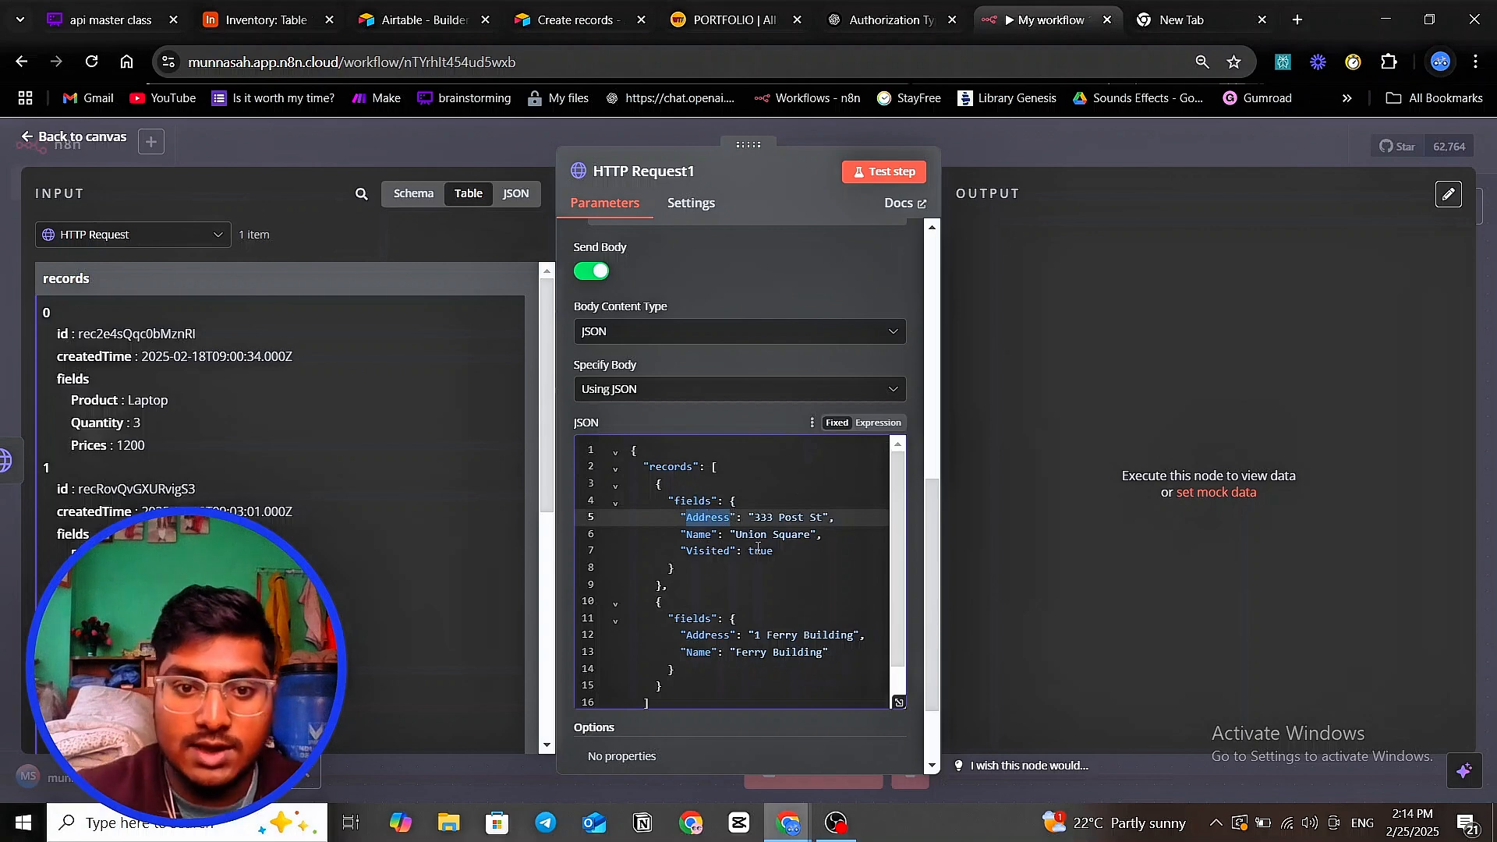
type("Pr")
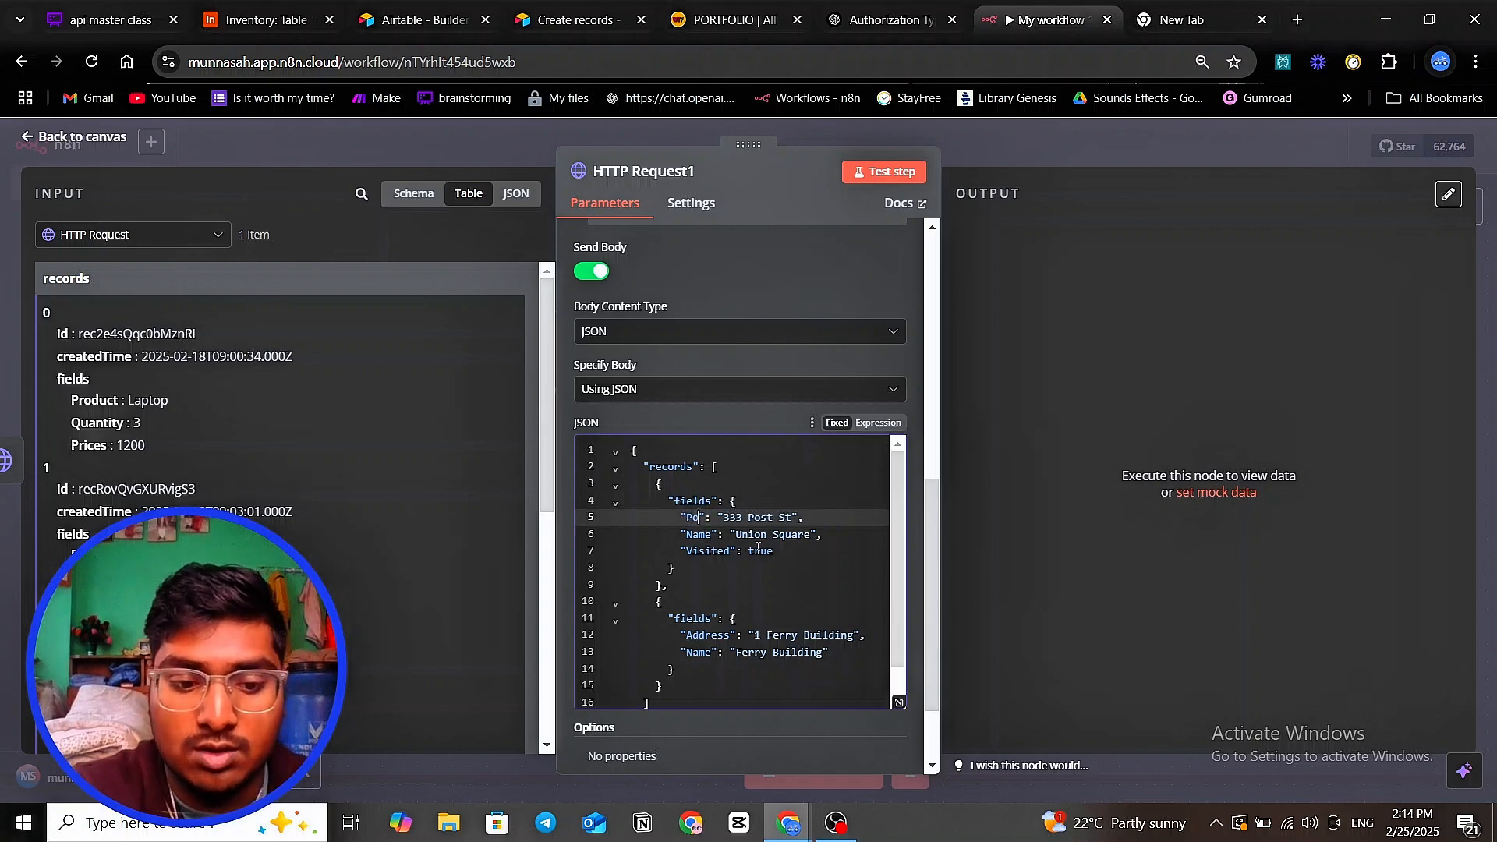
type("os")
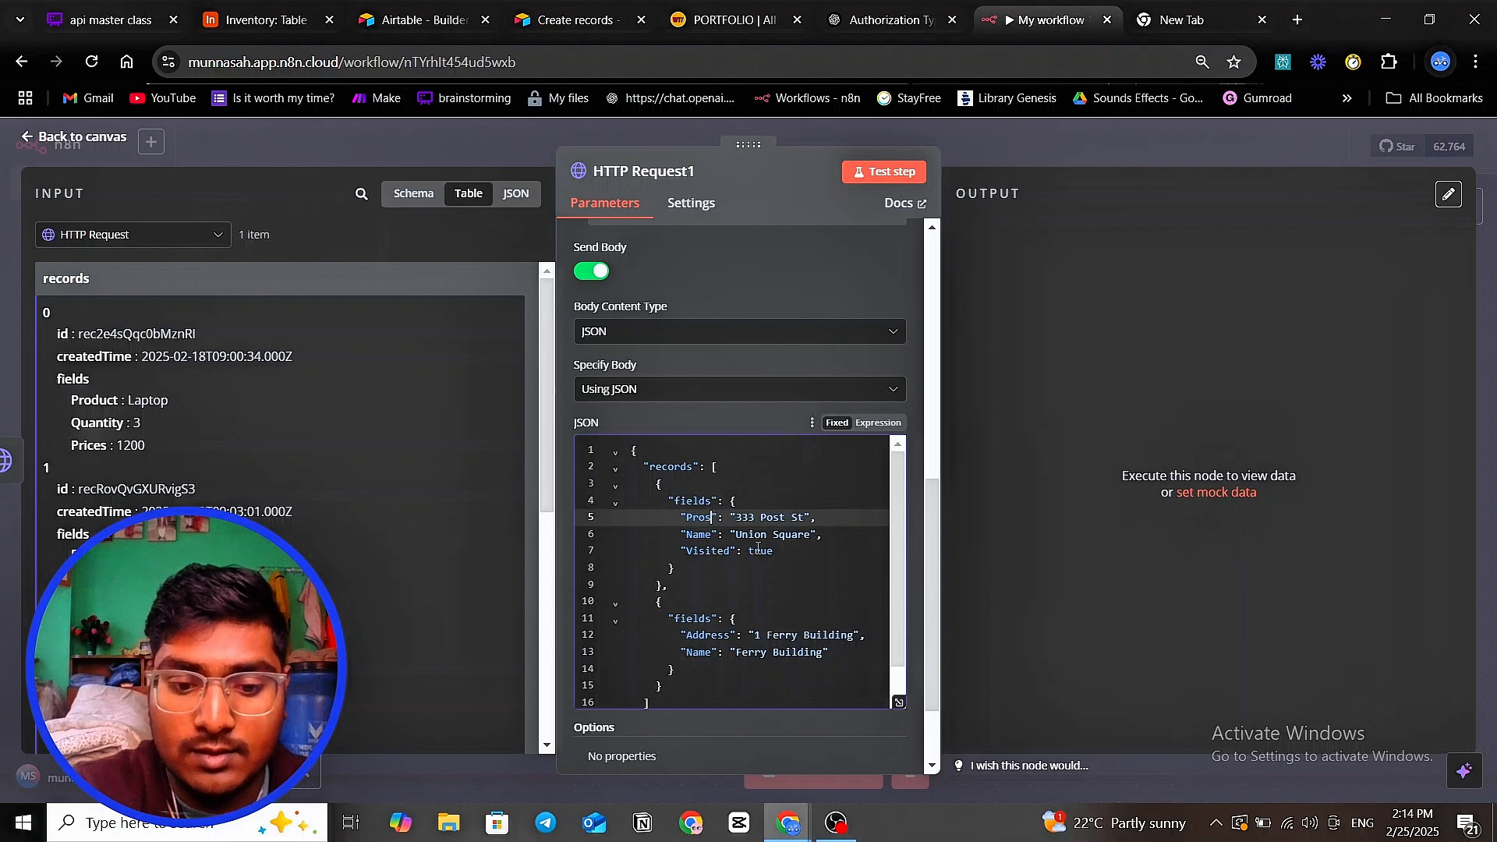
key("BackSpace")
type("uct")
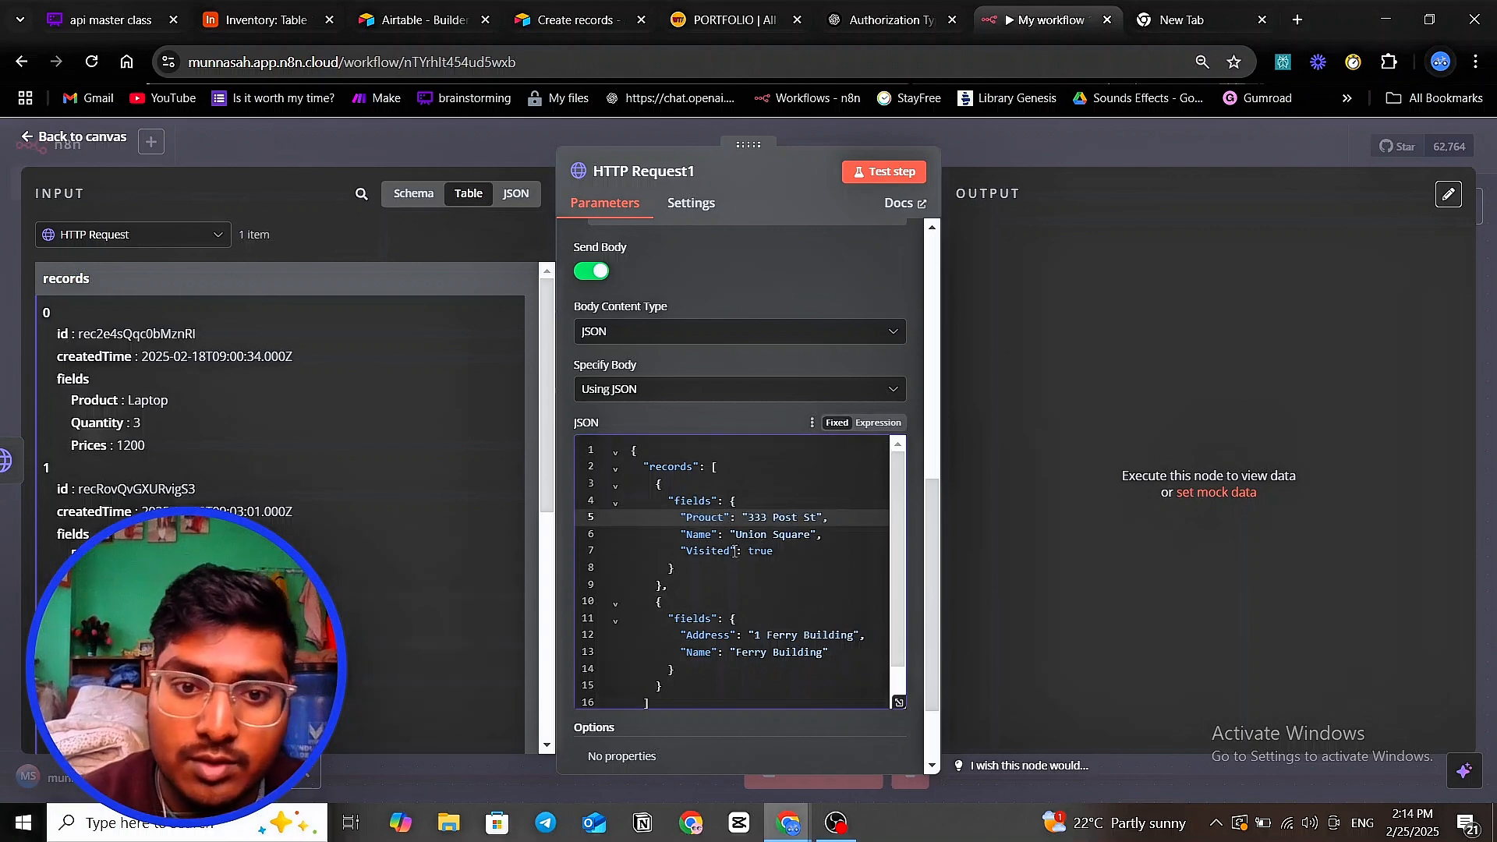
left_click(705, 519)
type("d")
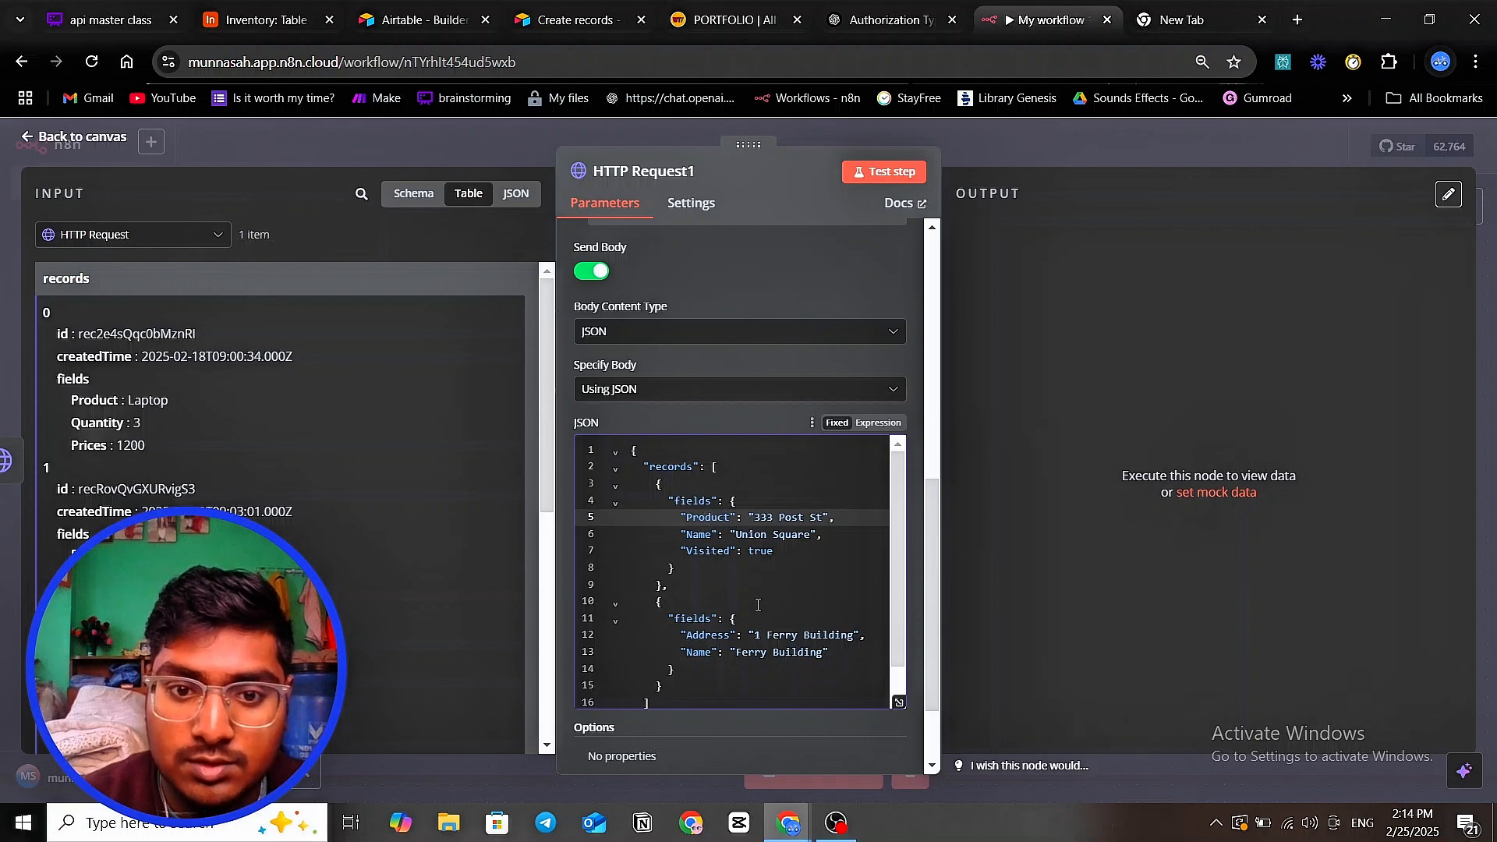
left_click(701, 534)
- Check the Prices column name in Airtable and rename the Name key to Prices
left_click(258, 17)
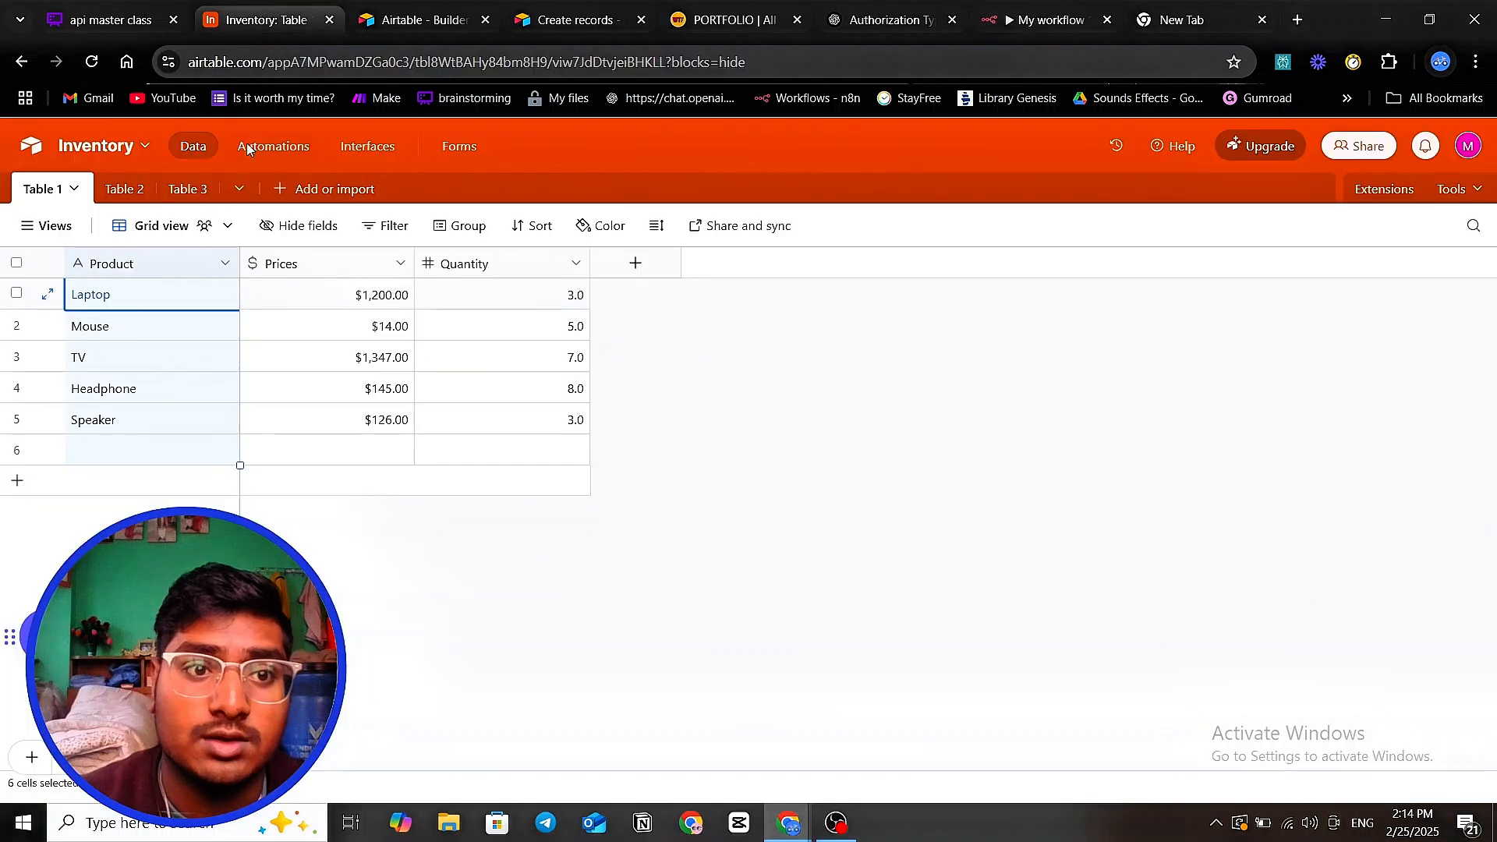
left_click(296, 270)
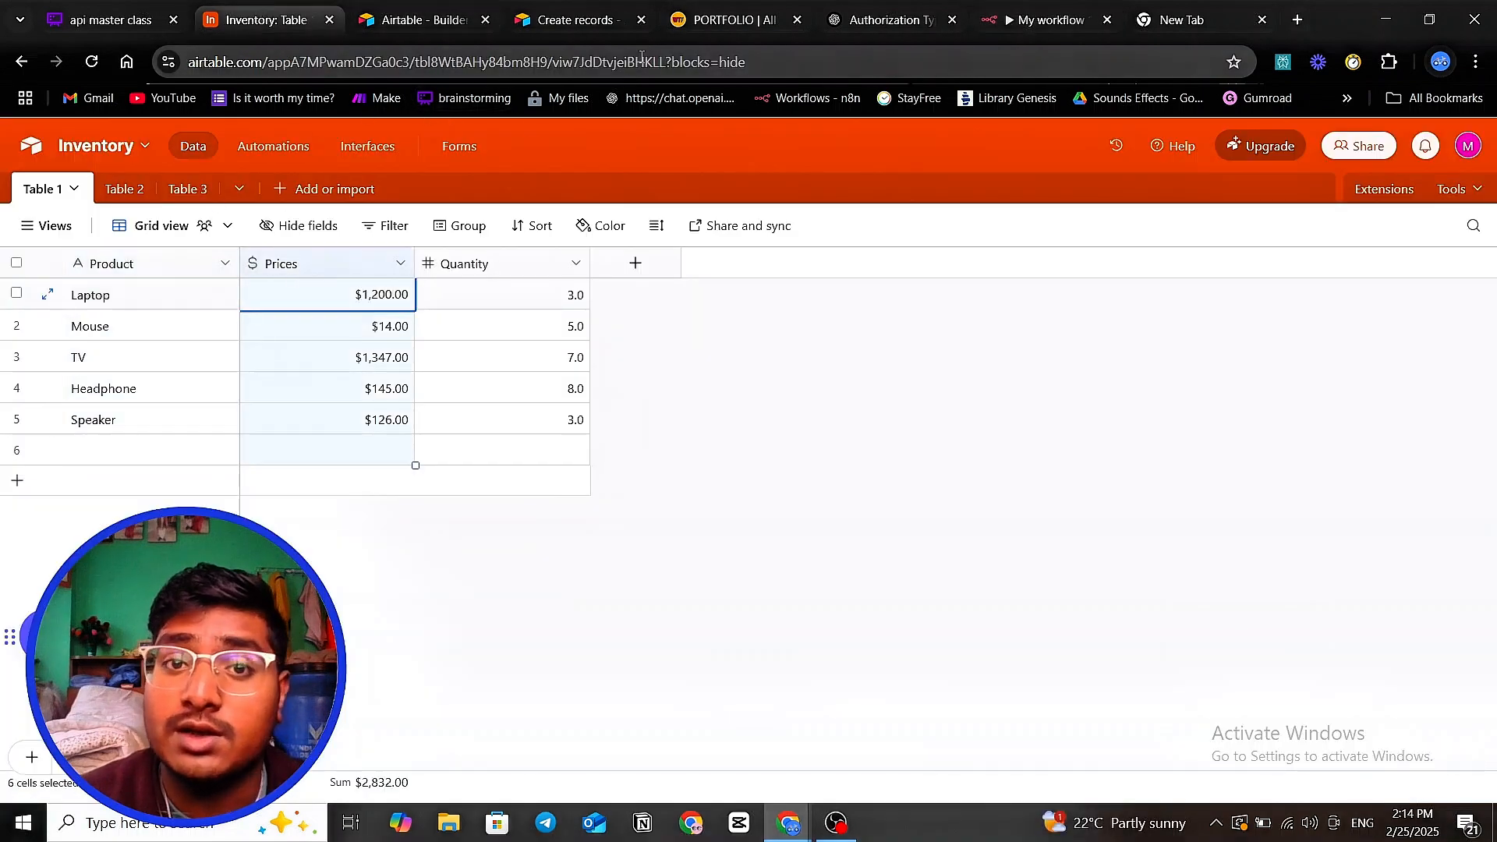
left_click(1054, 30)
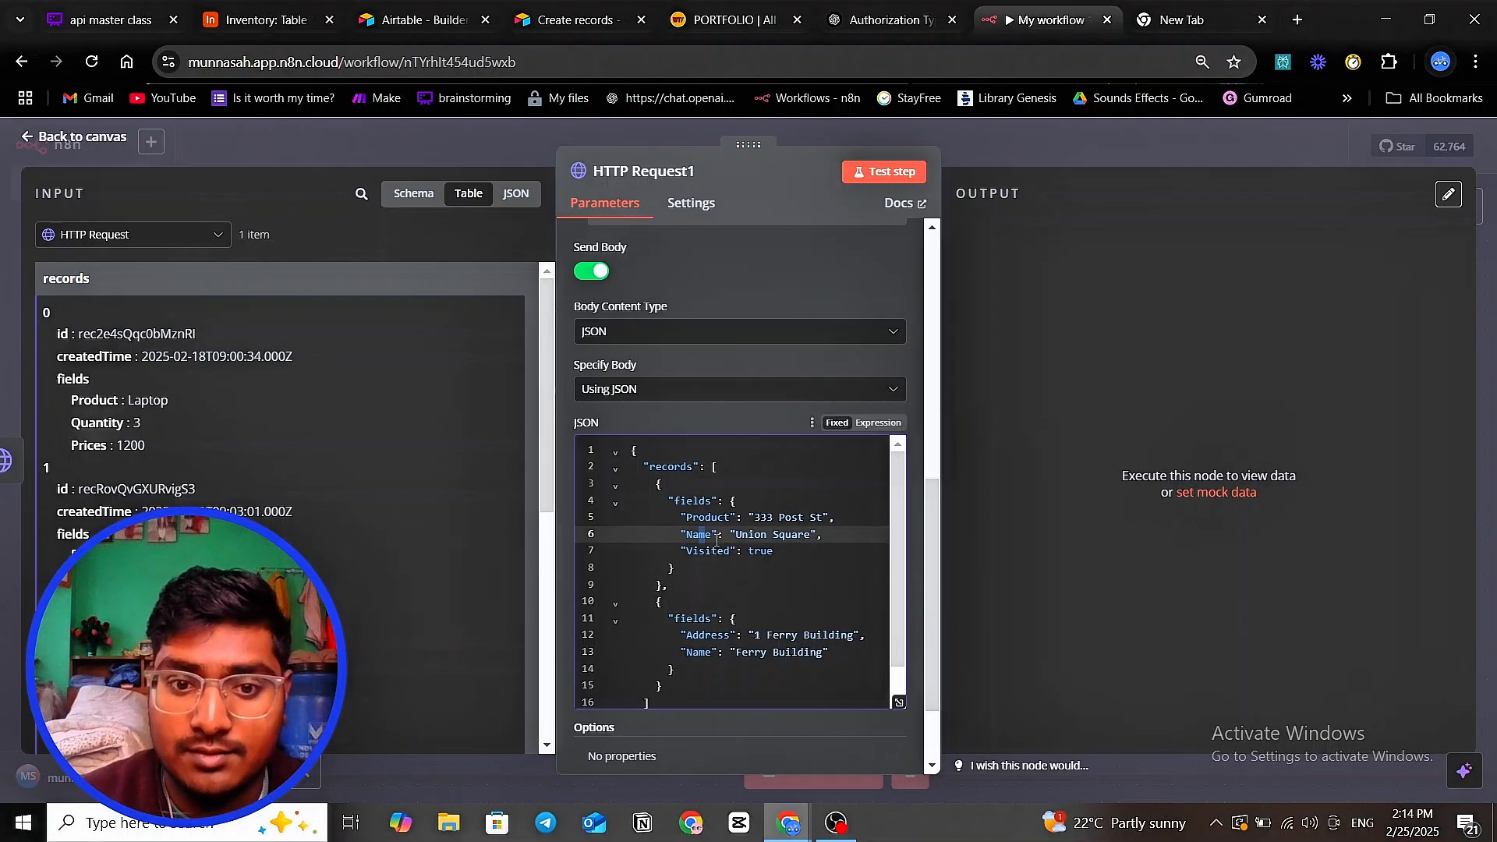
left_click_drag(716, 538, 691, 539)
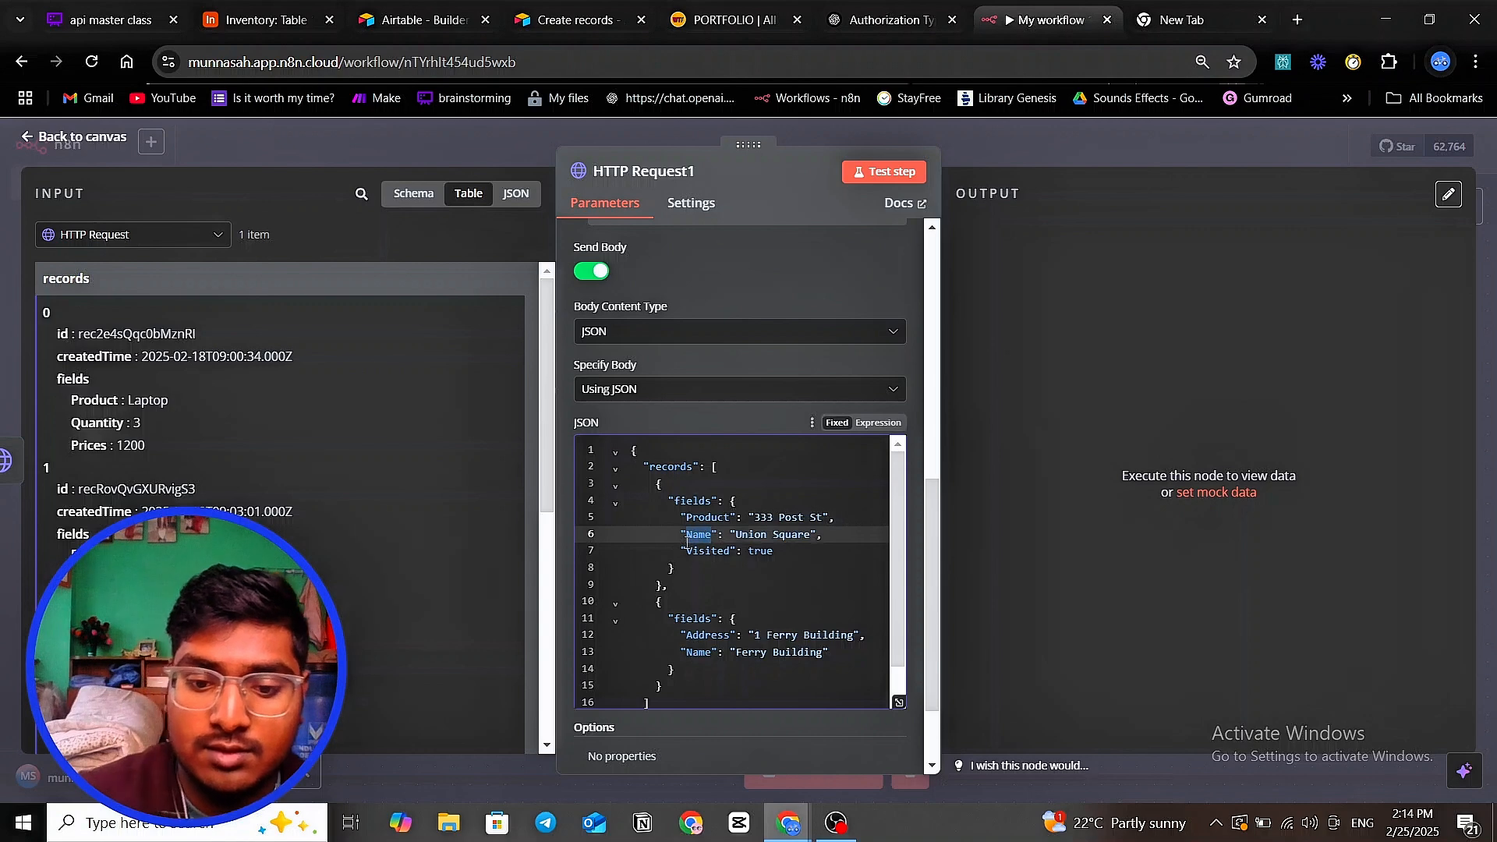
type("Prices")
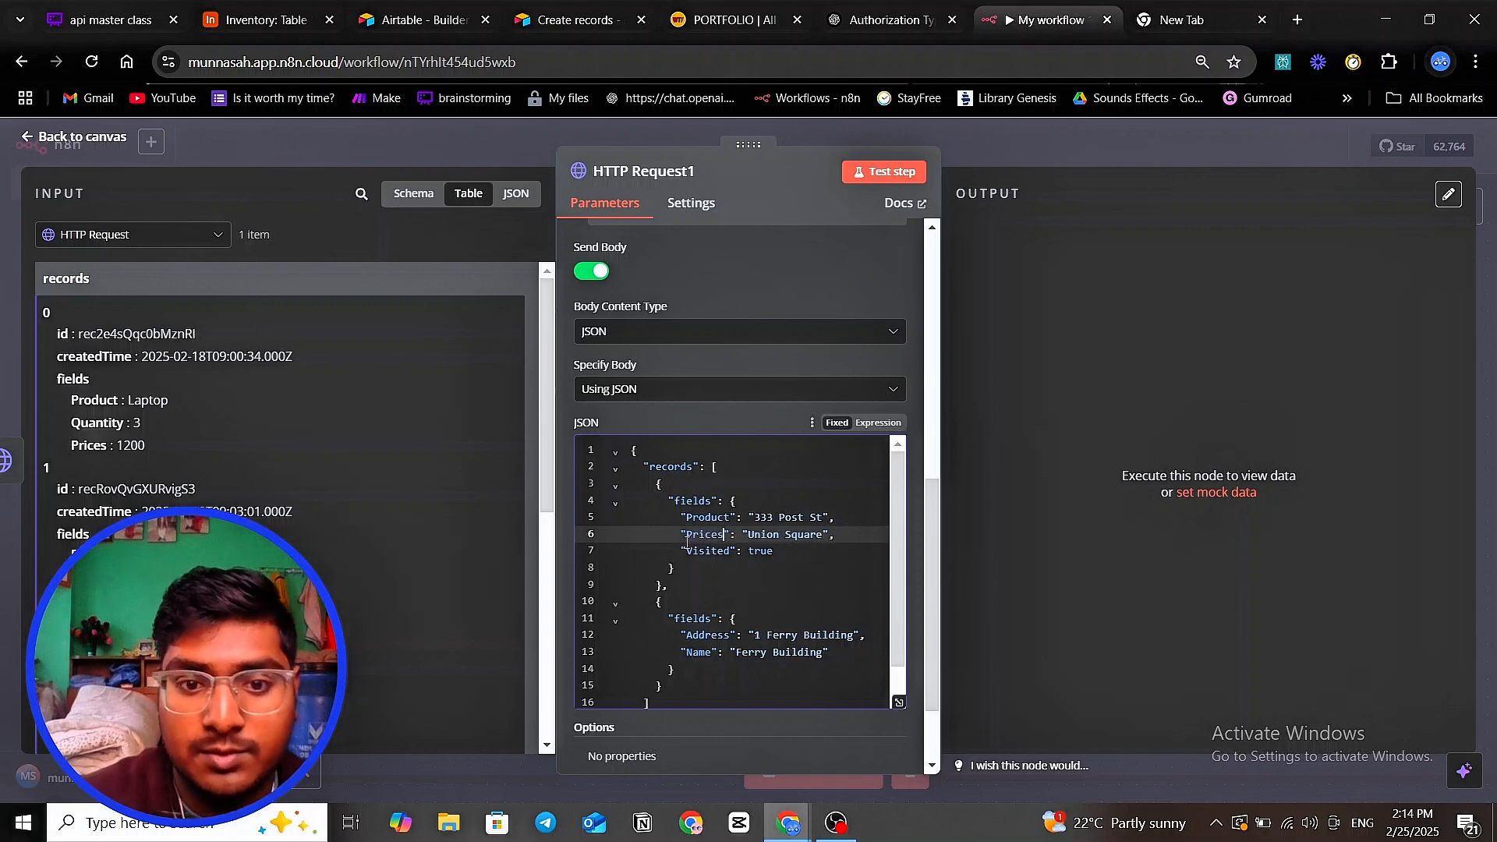
- Check the Quantity column in Airtable and rename the Visited key to Qunatity
left_click(265, 20)
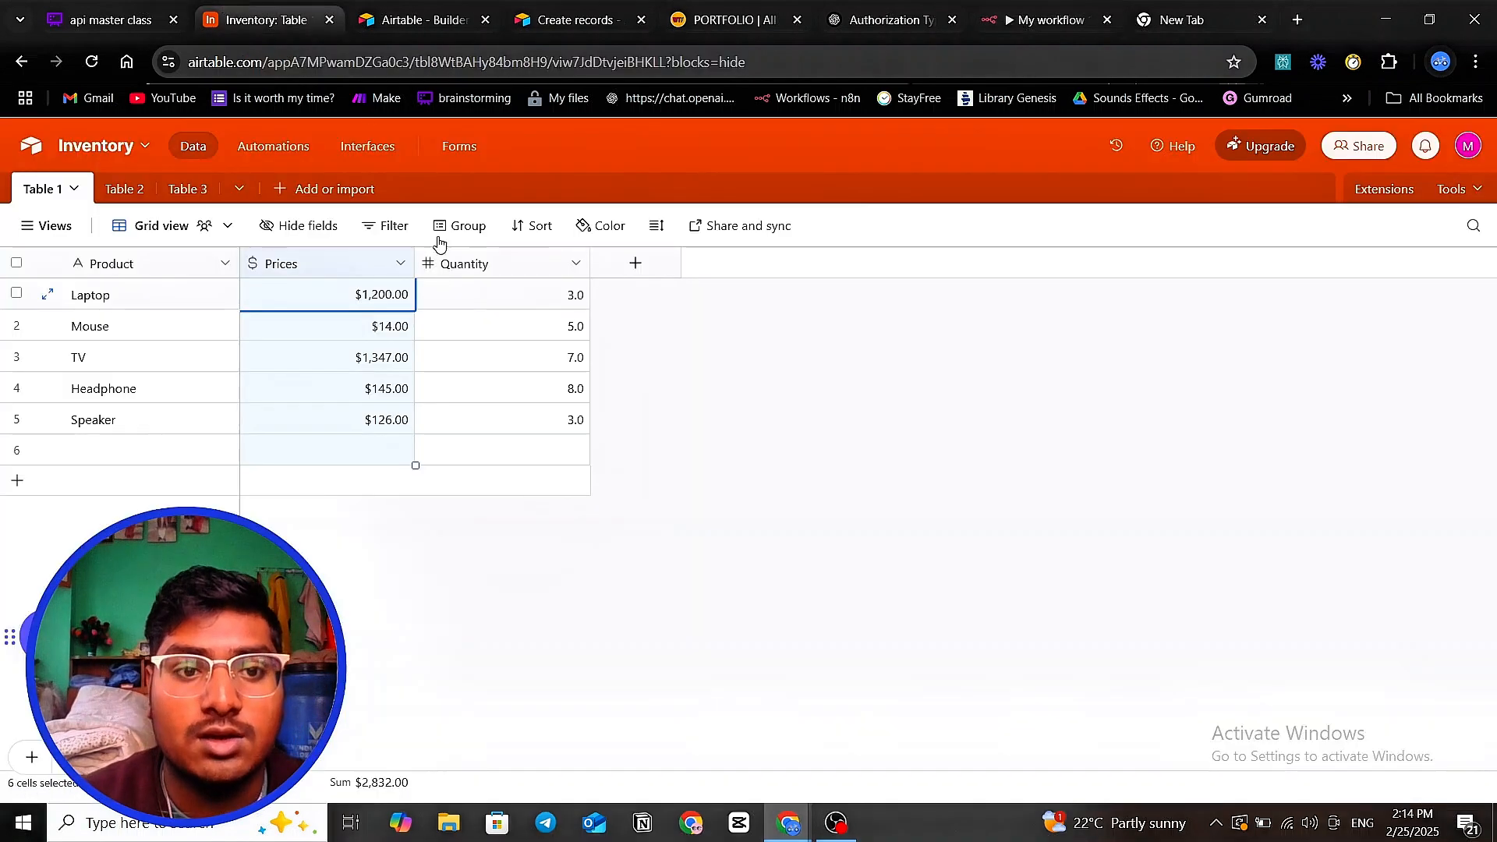
left_click(445, 267)
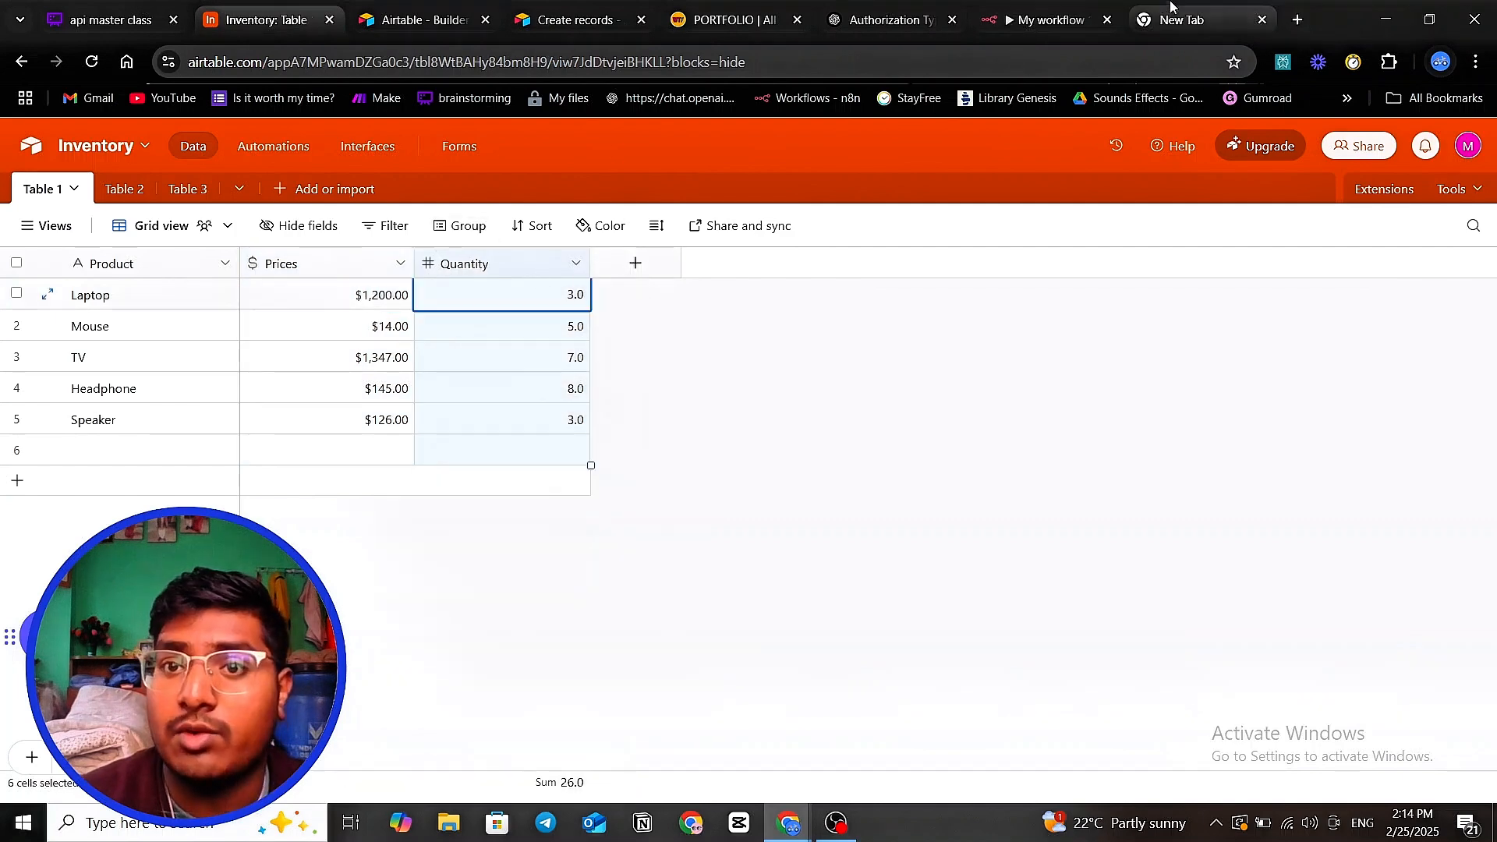
left_click(1033, 19)
left_click_drag(686, 552, 730, 556)
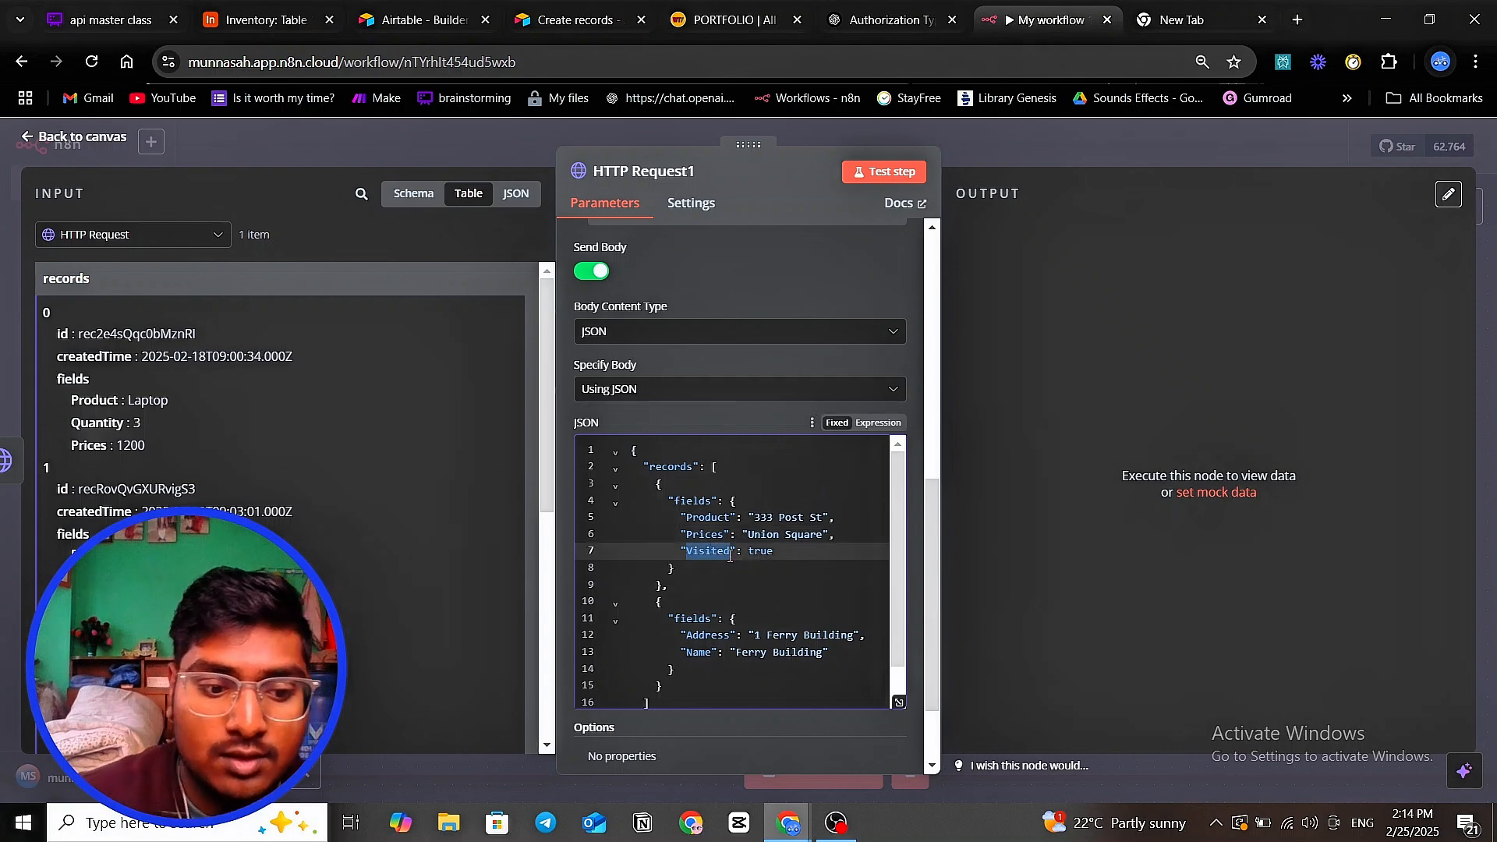
type("Qunatity")
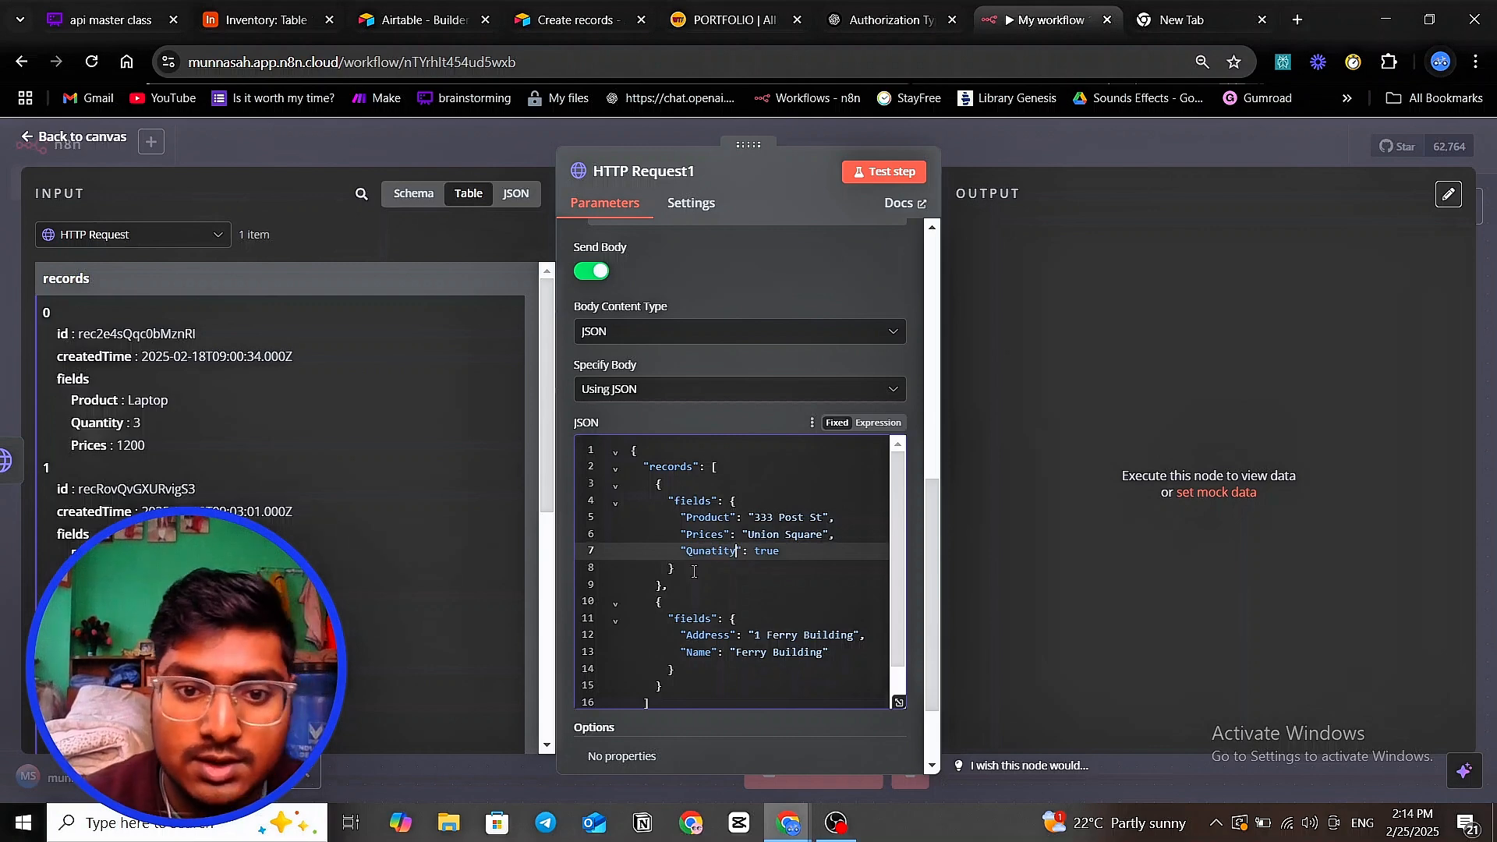
key("Down")
key("Down")
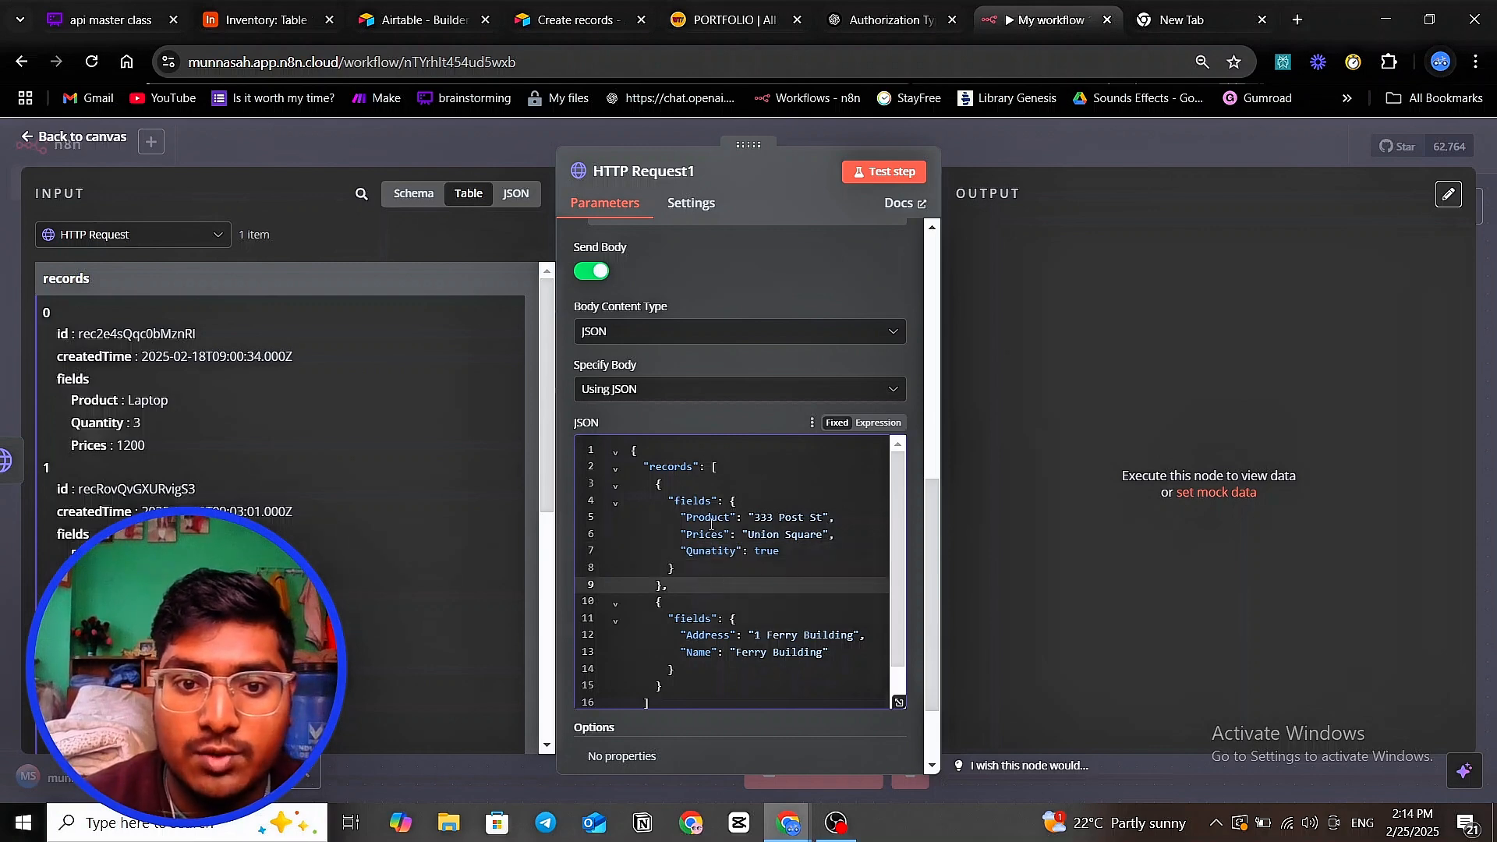
left_click(261, 20)
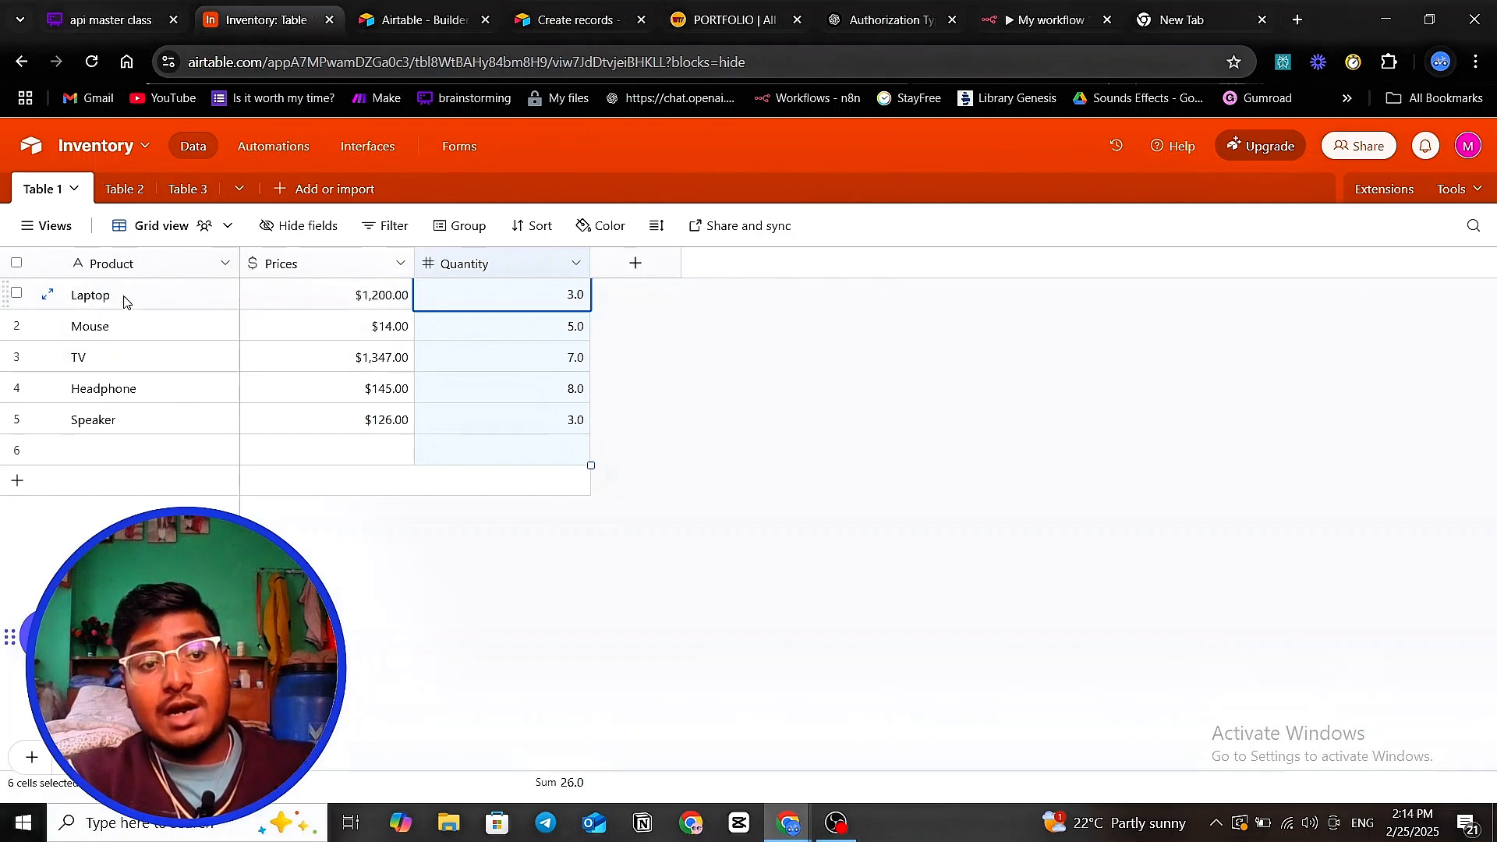
- Check the Laptop, Mouse and TV products and prices in Airtable's Inventory table, then return to n8n
left_click(385, 302)
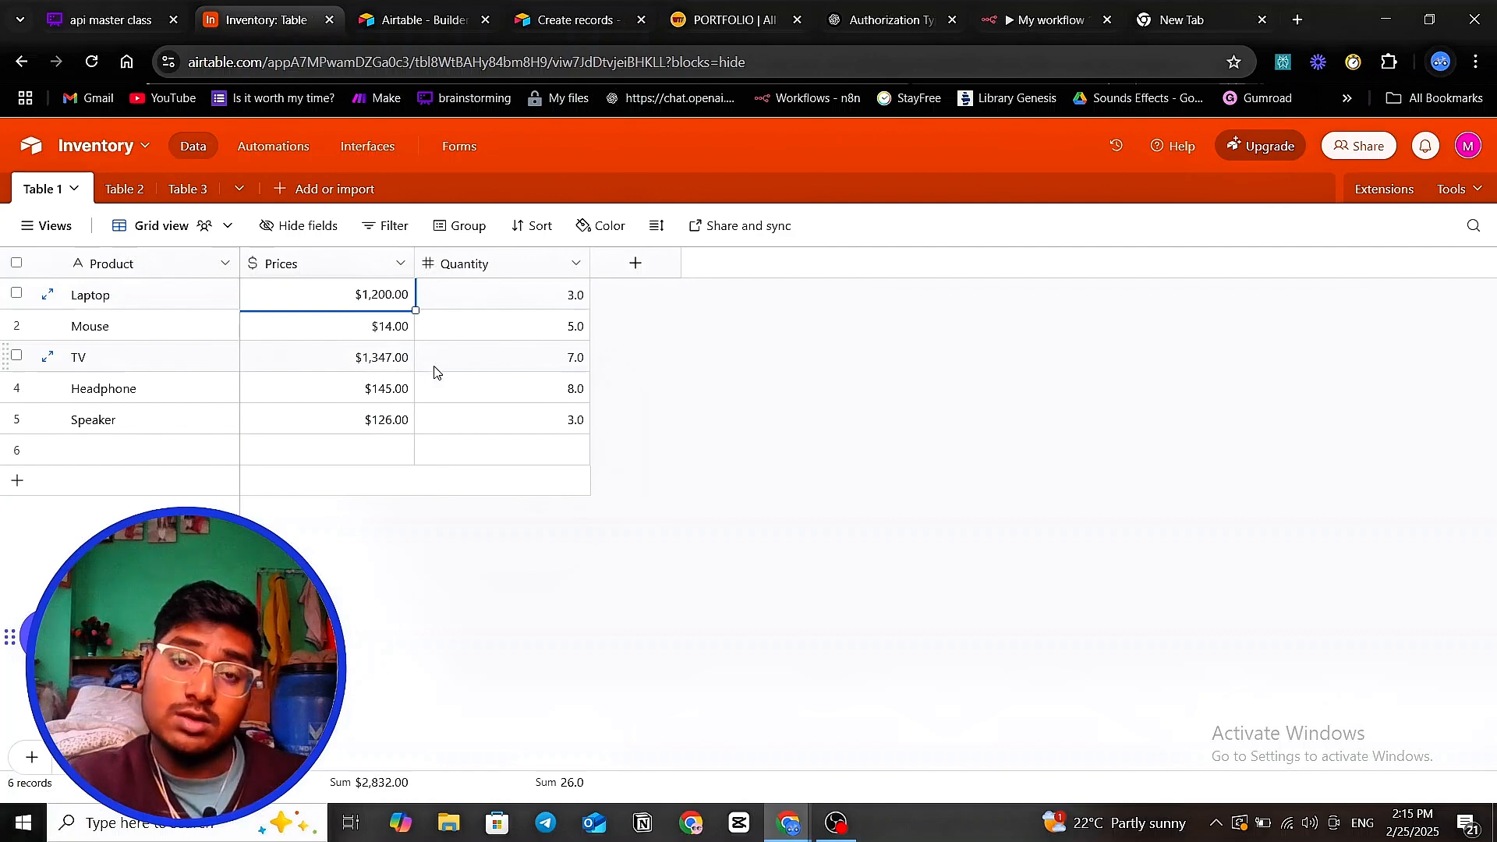
left_click(157, 298)
left_click(169, 328)
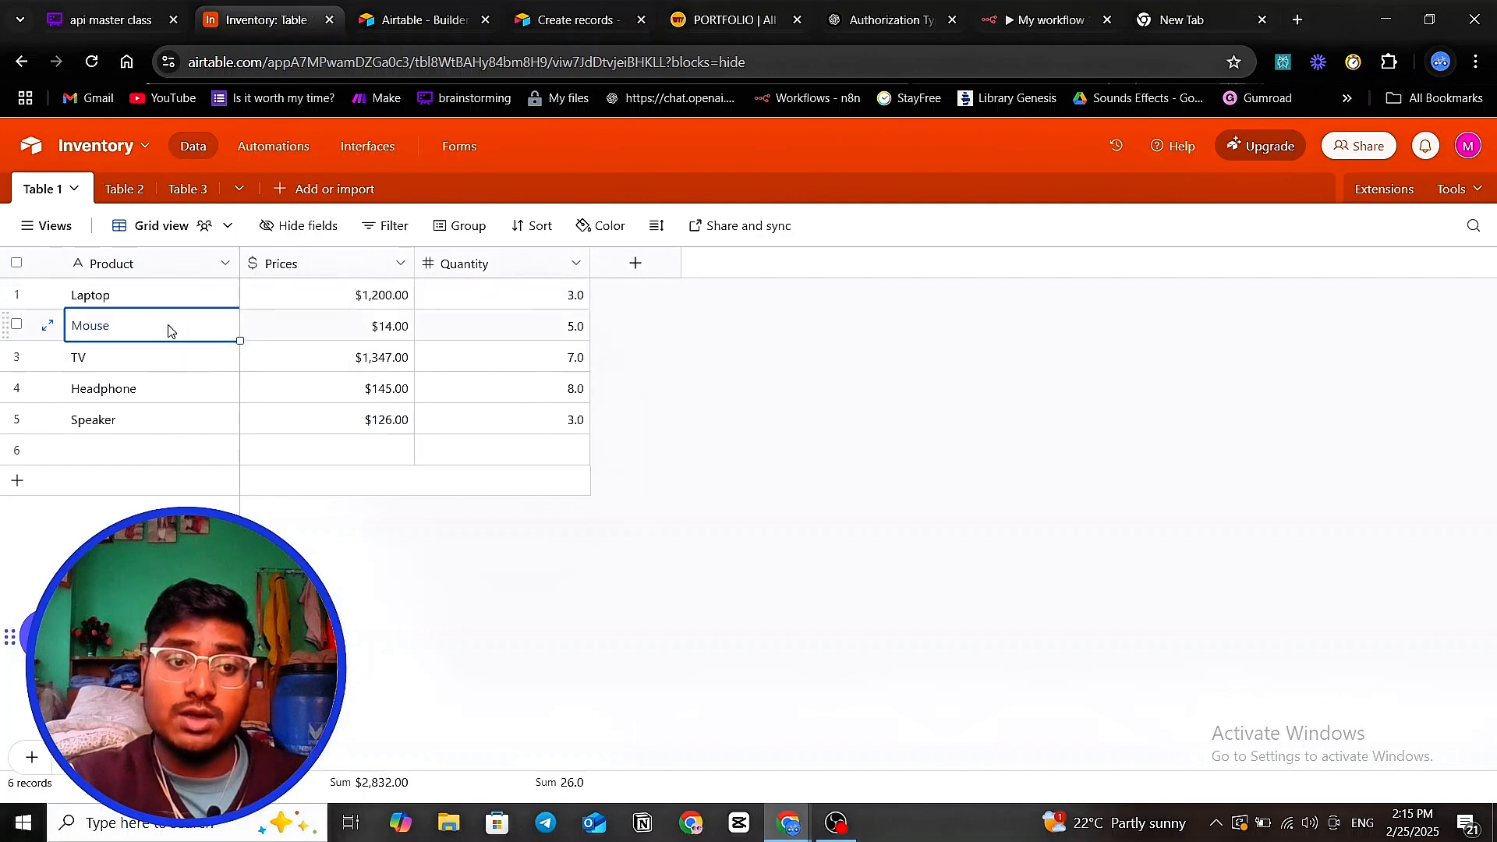
left_click(162, 301)
left_click(160, 326)
left_click(332, 297)
left_click(324, 363)
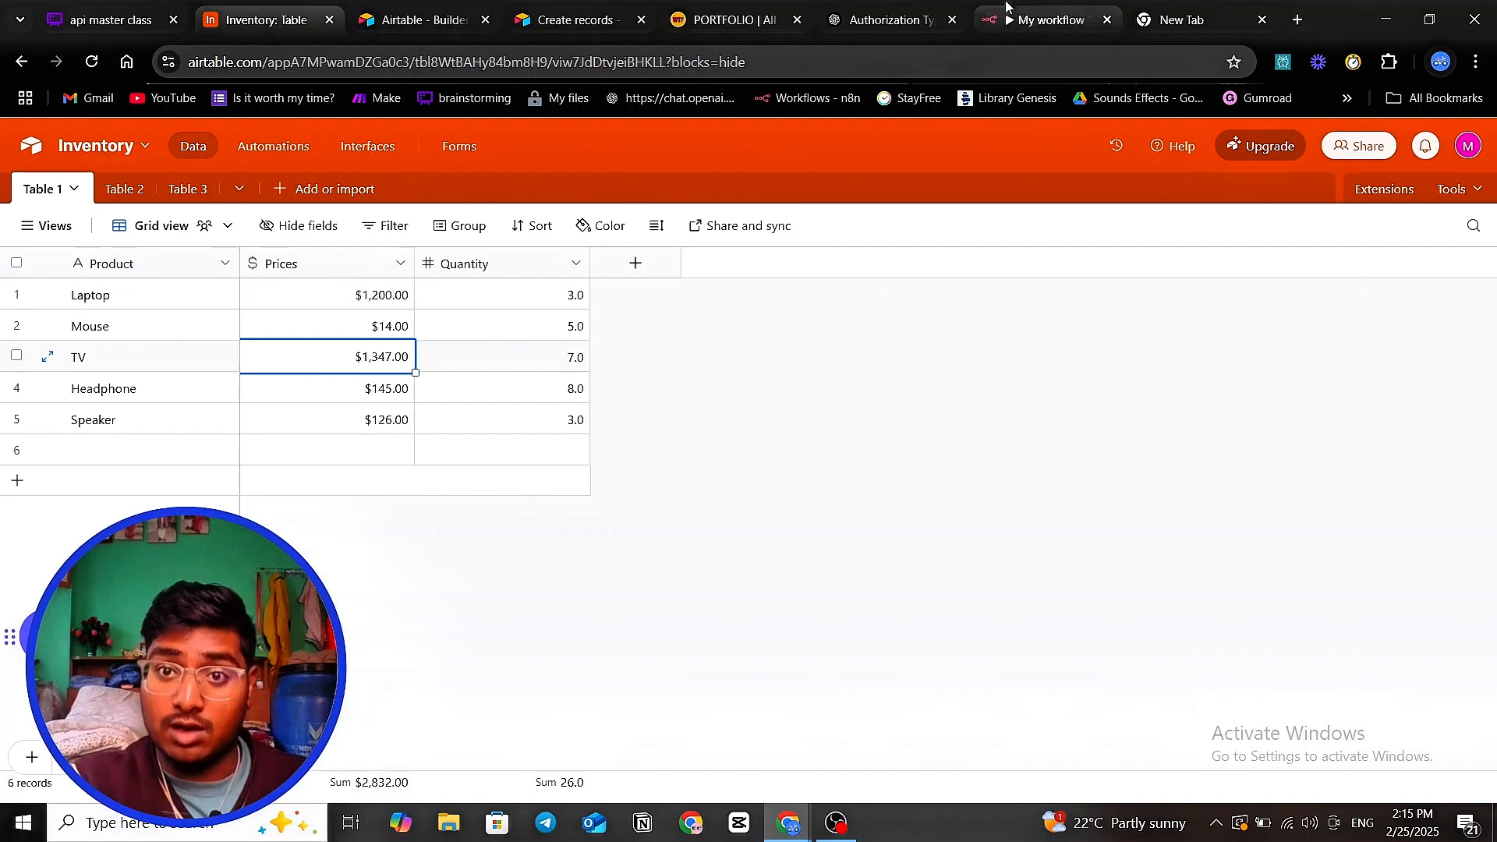
left_click(1045, 19)
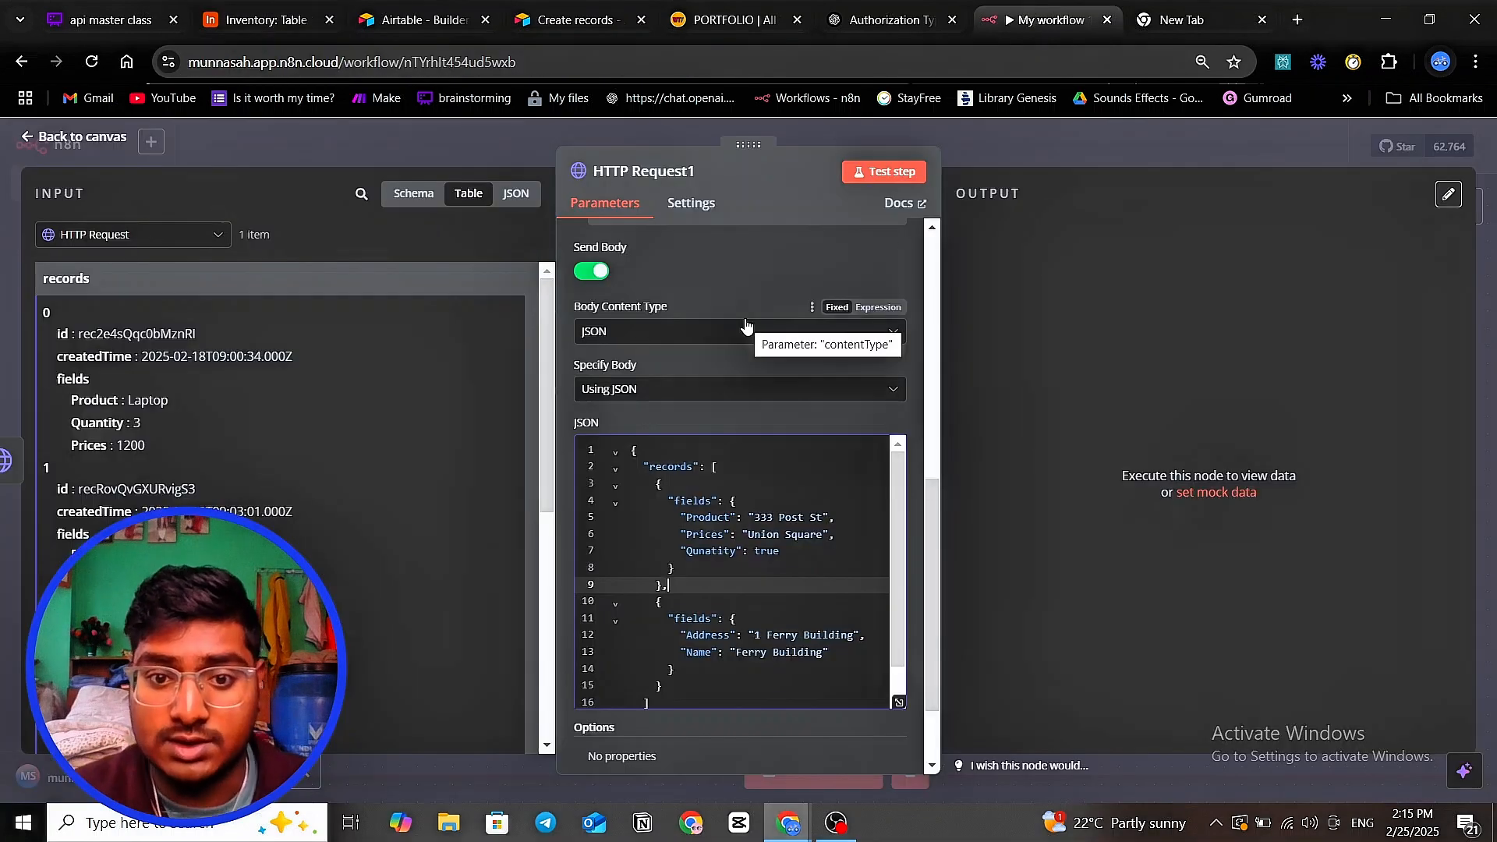
- Replace the placeholder Product value "333 Post St" with "Gaming pc"
left_click_drag(754, 518, 825, 523)
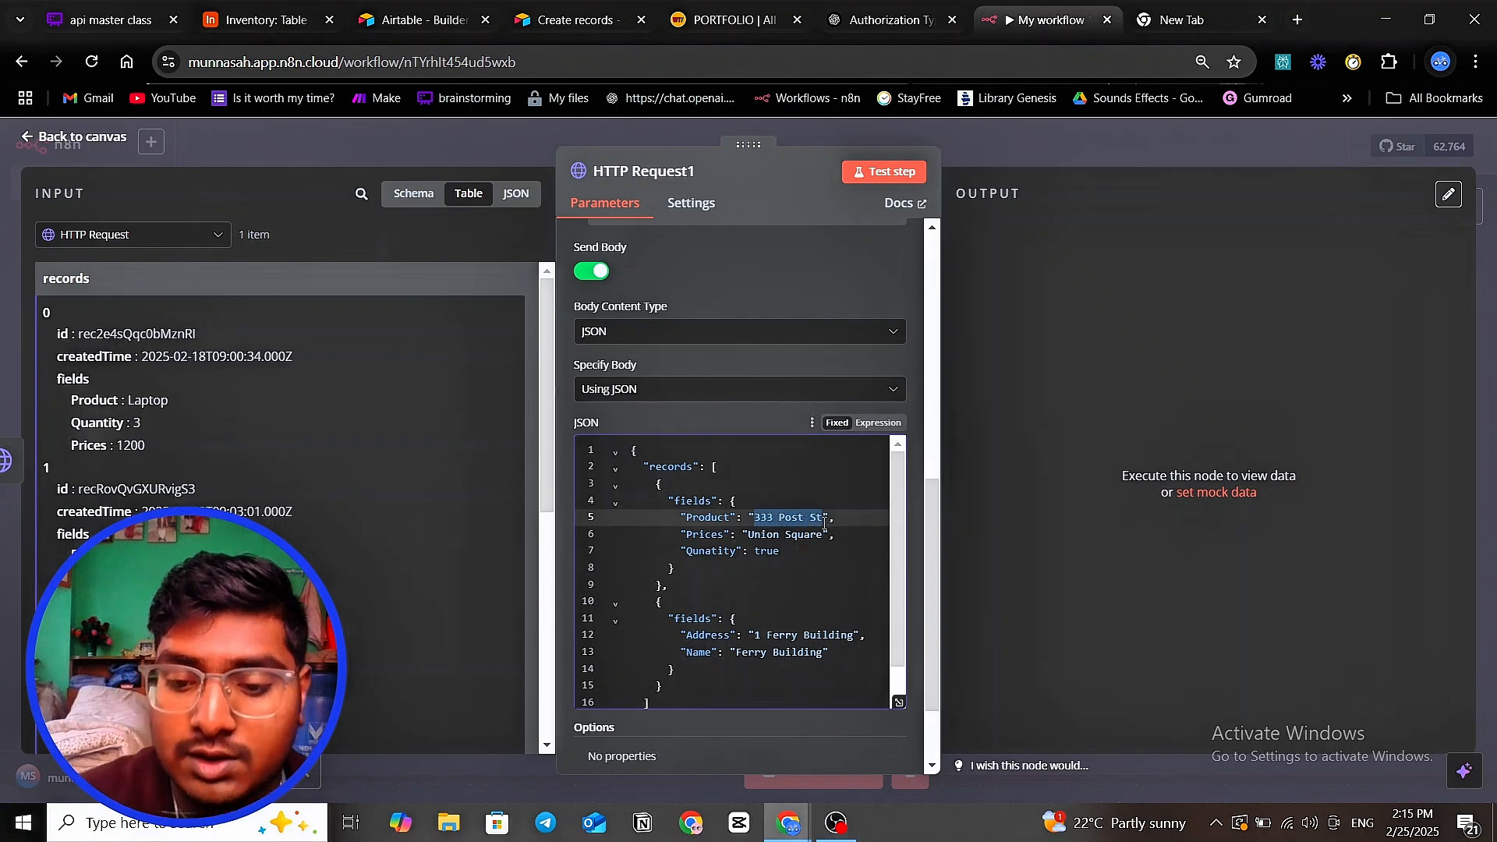
key("BackSpace")
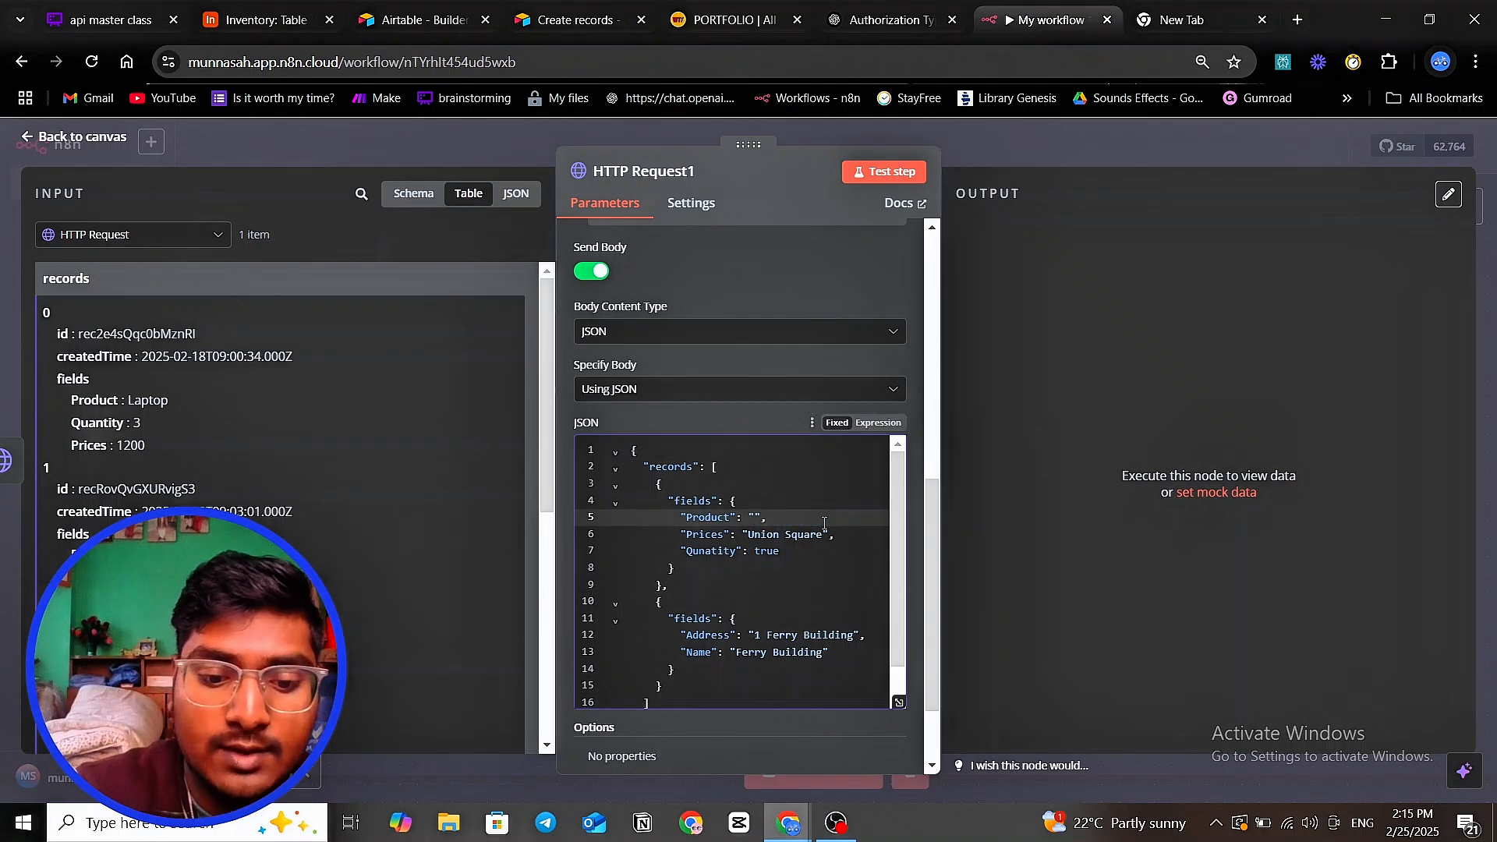
type("Gamin")
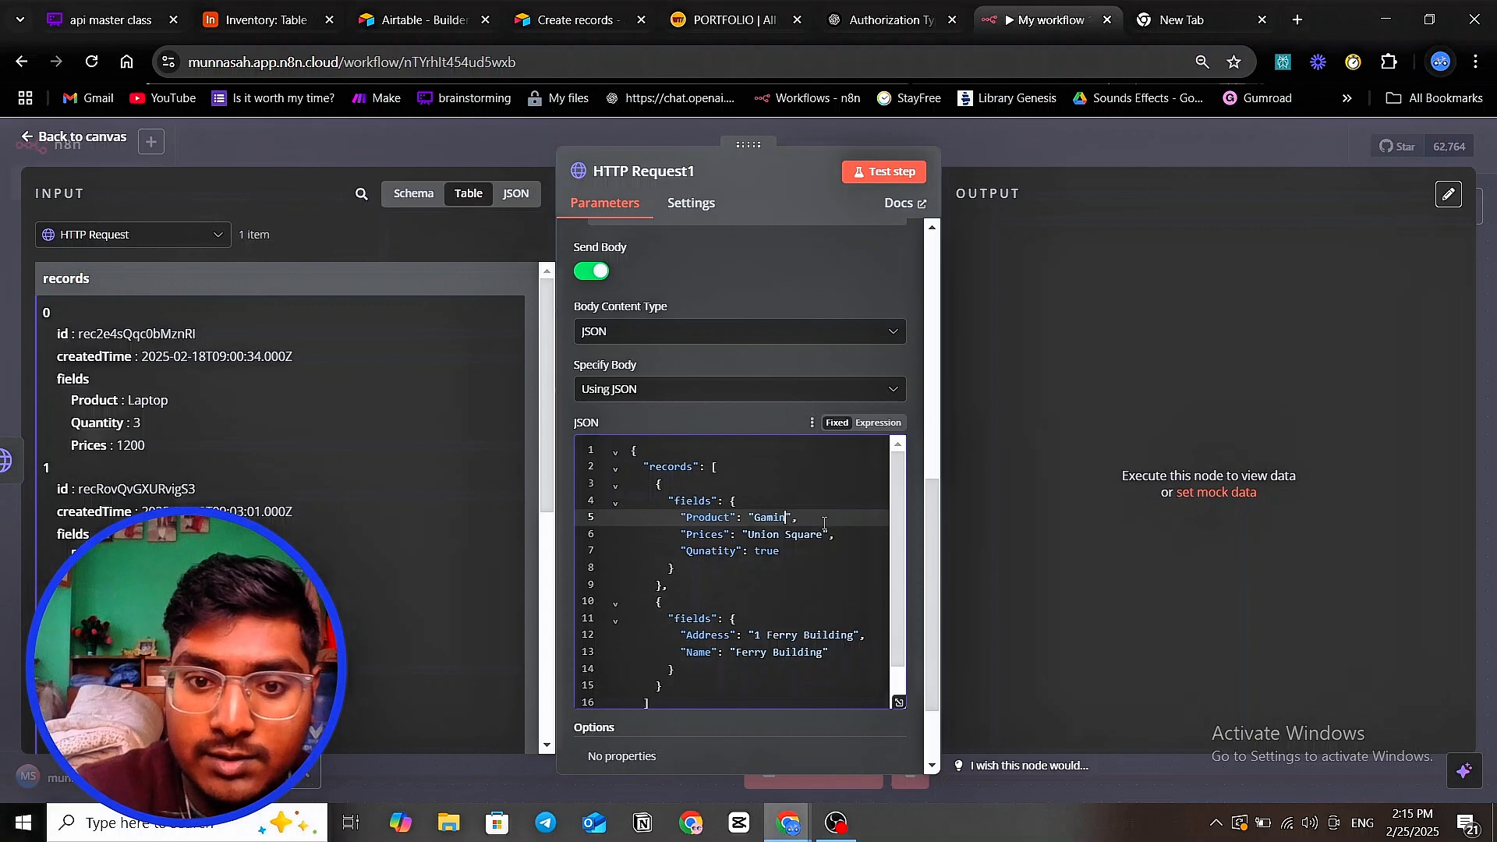
key("BackSpace")
key("BackSpace")
type("i")
key("BackSpace")
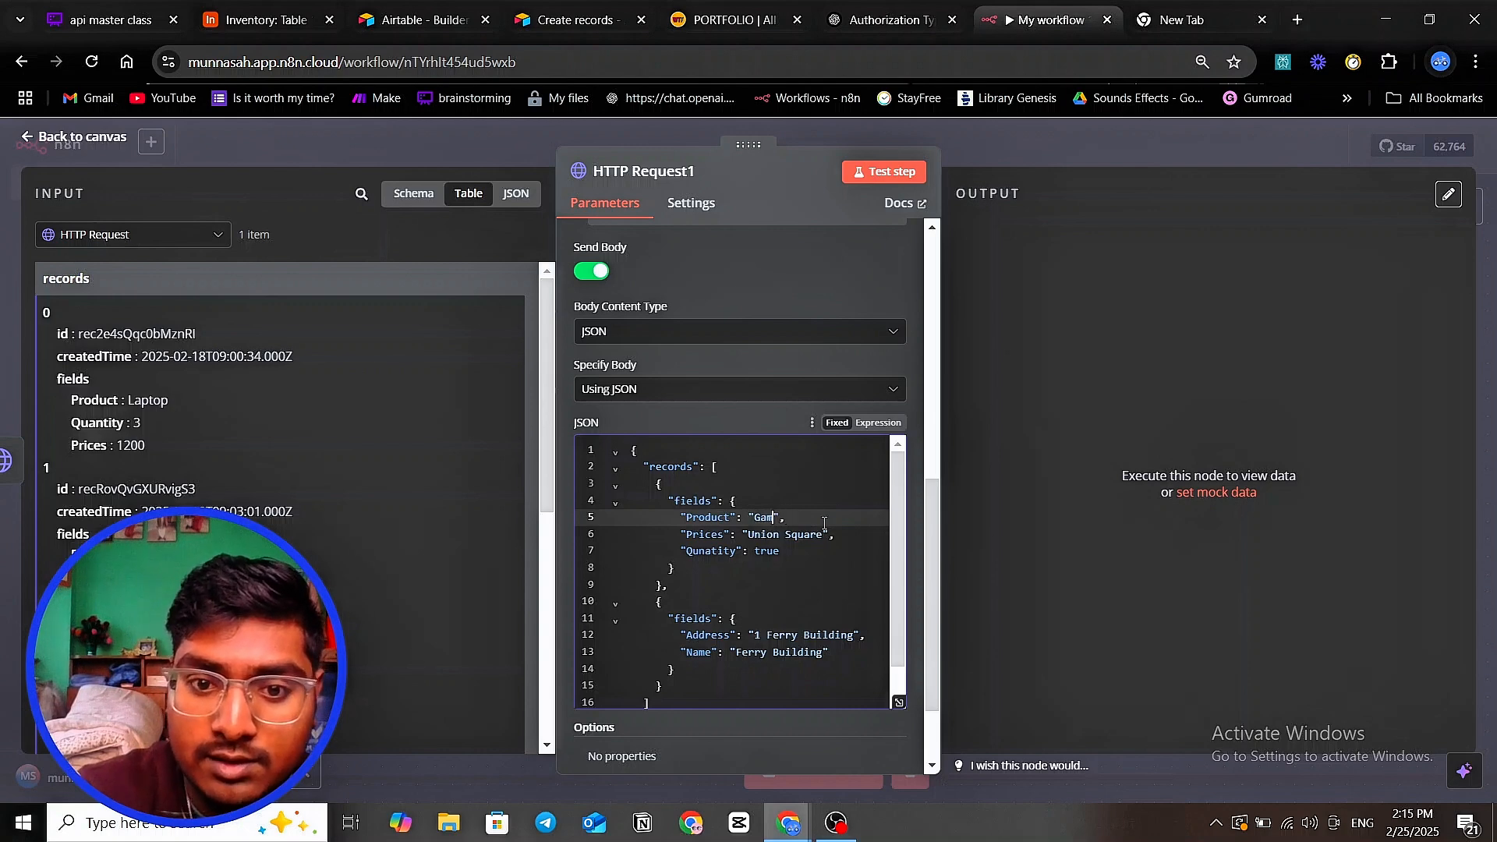
type("ing")
key("BackSpace")
key("BackSpace")
key("BackSpace")
key("BackSpace")
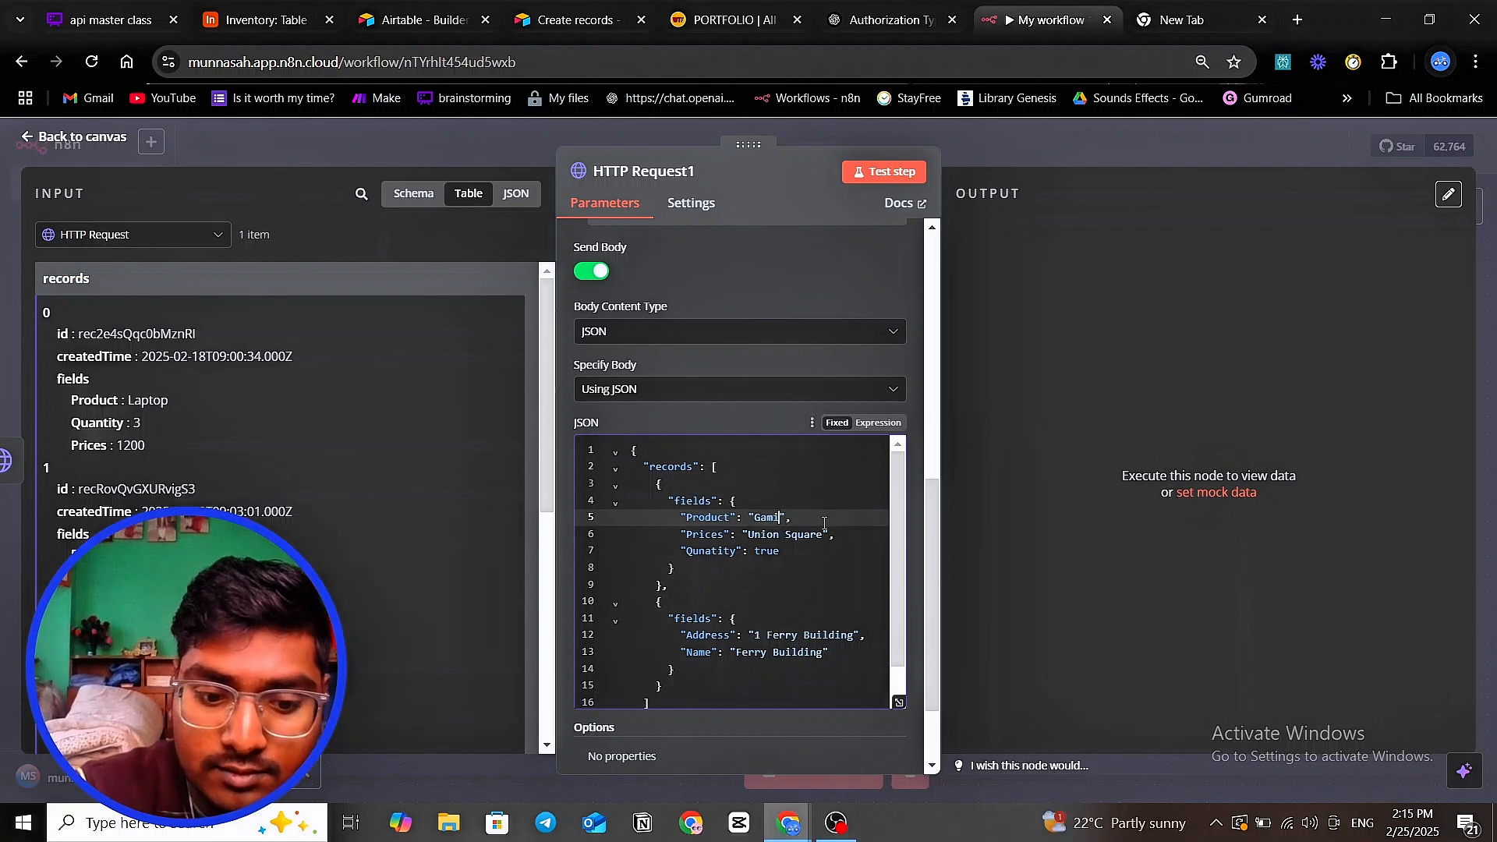
type("ing pc")
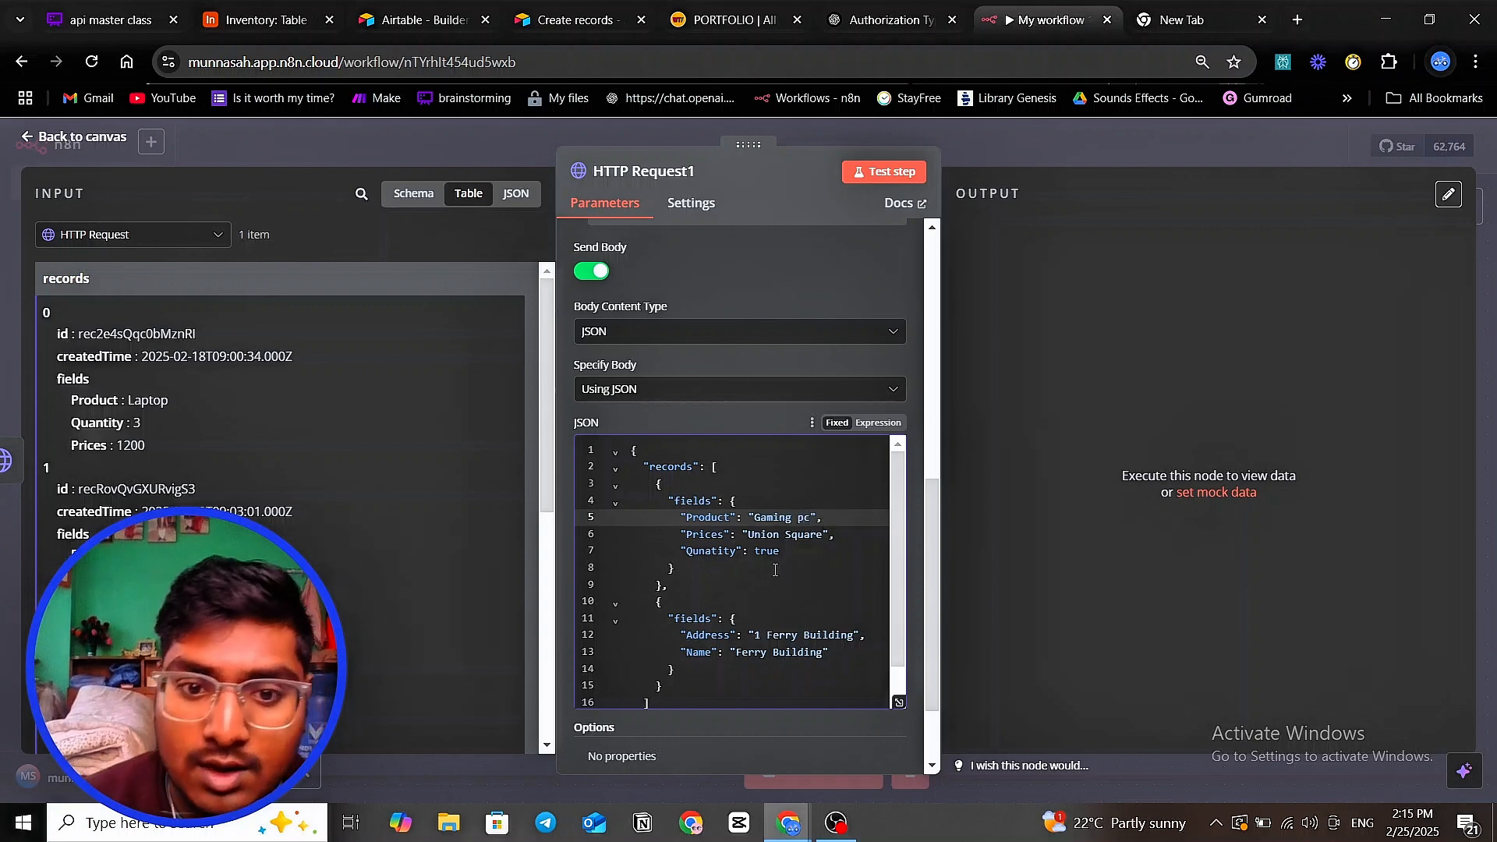
- Set Prices to the unquoted number 1200 and clear the Qunatity value true
left_click_drag(748, 535, 823, 536)
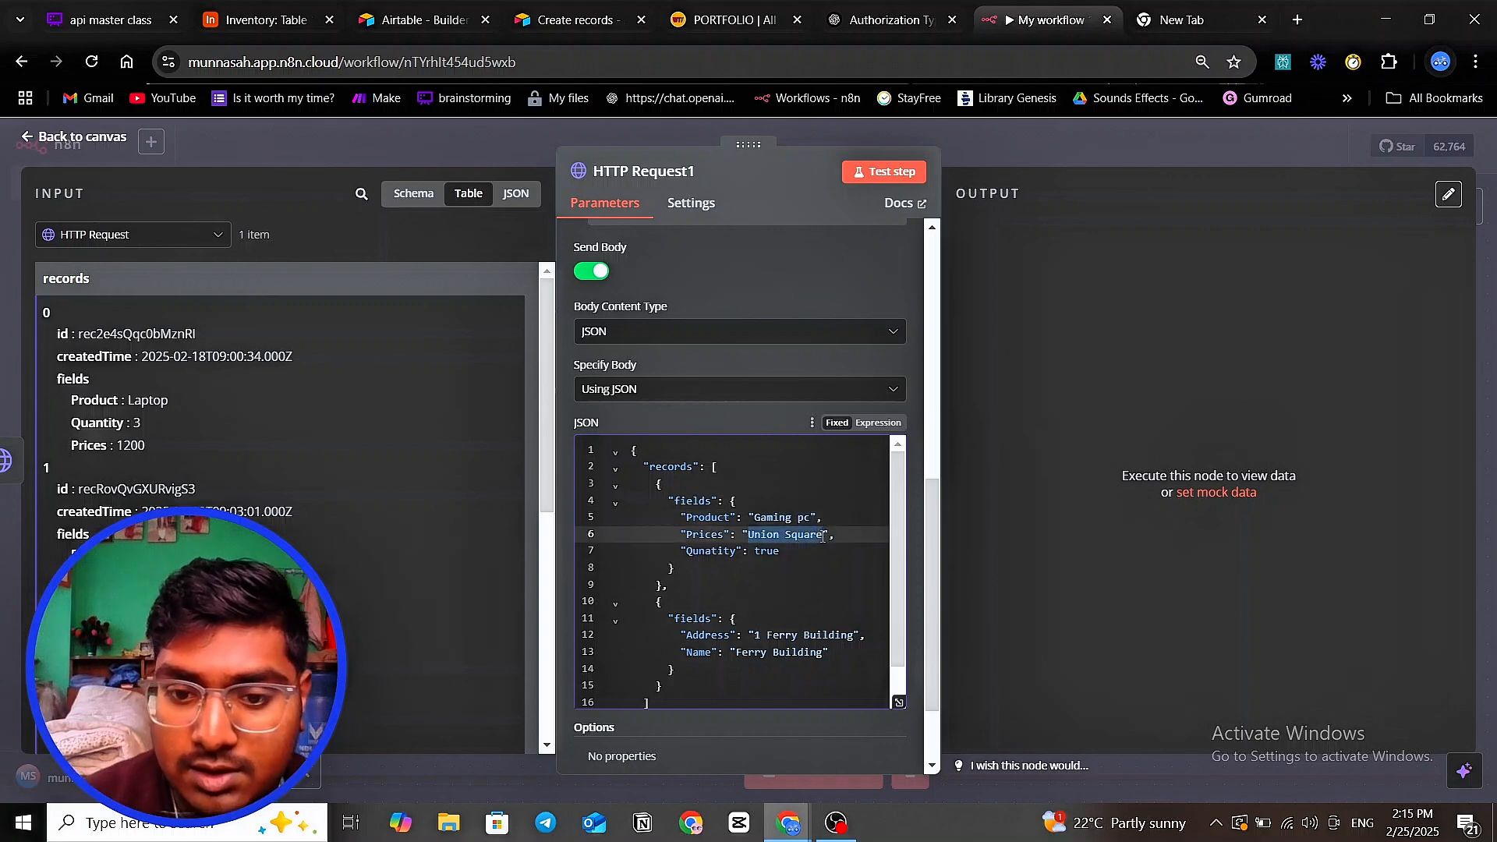
key("BackSpace")
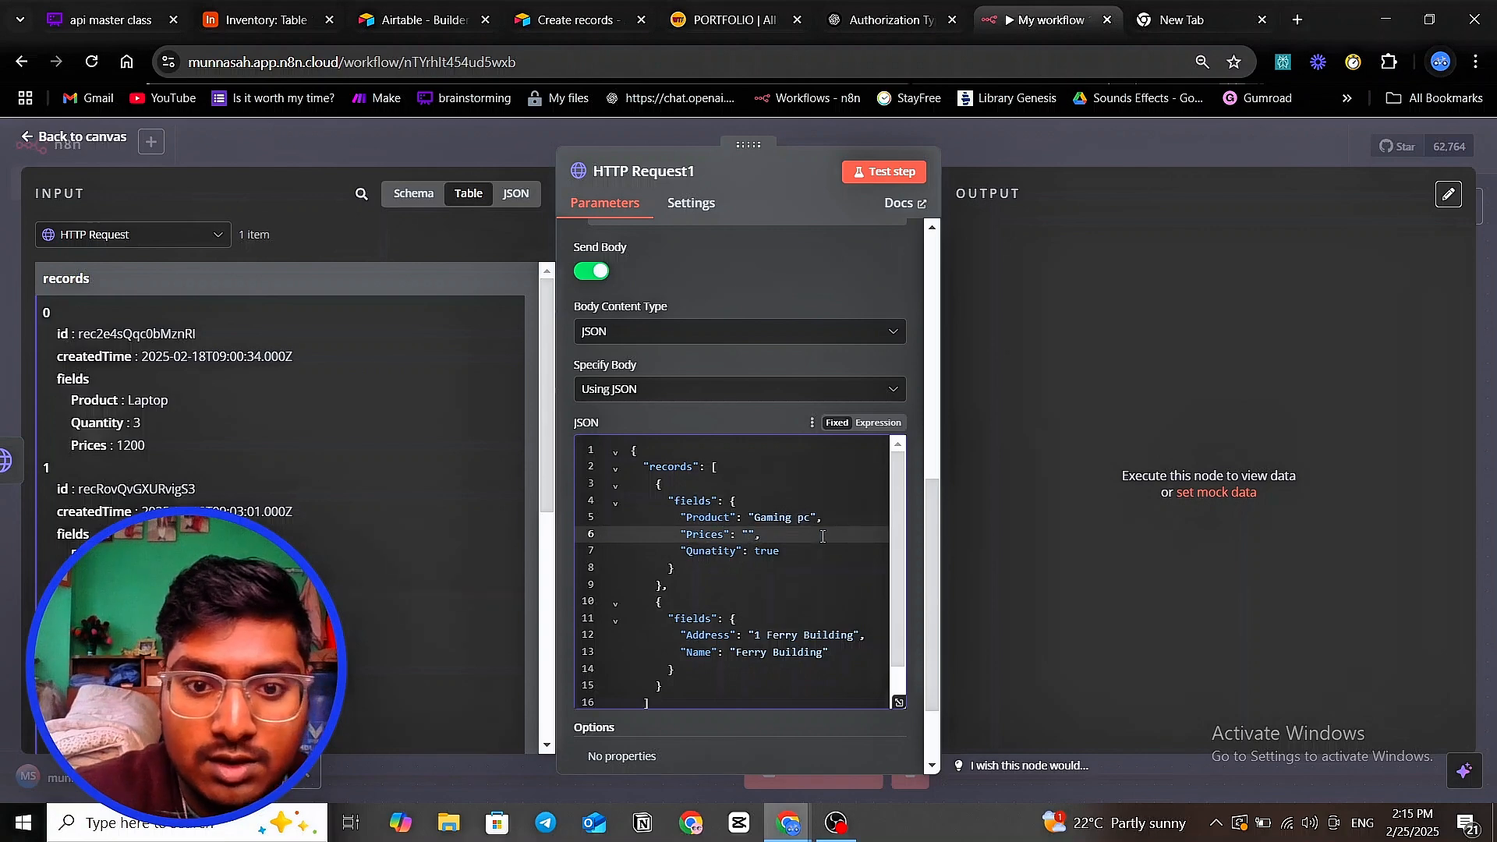
double_click(747, 535)
key("BackSpace")
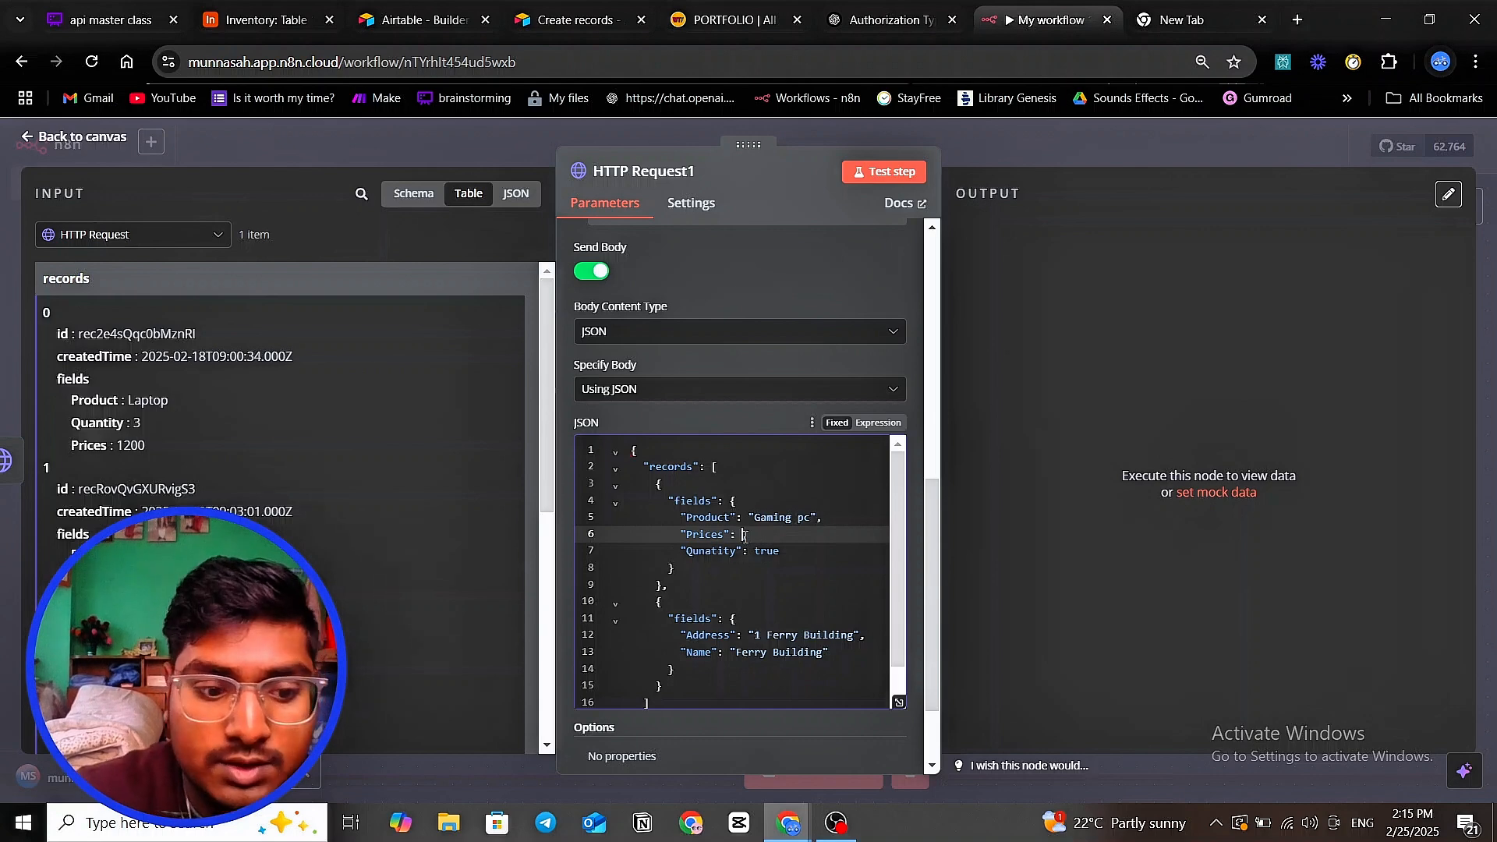
type("123,")
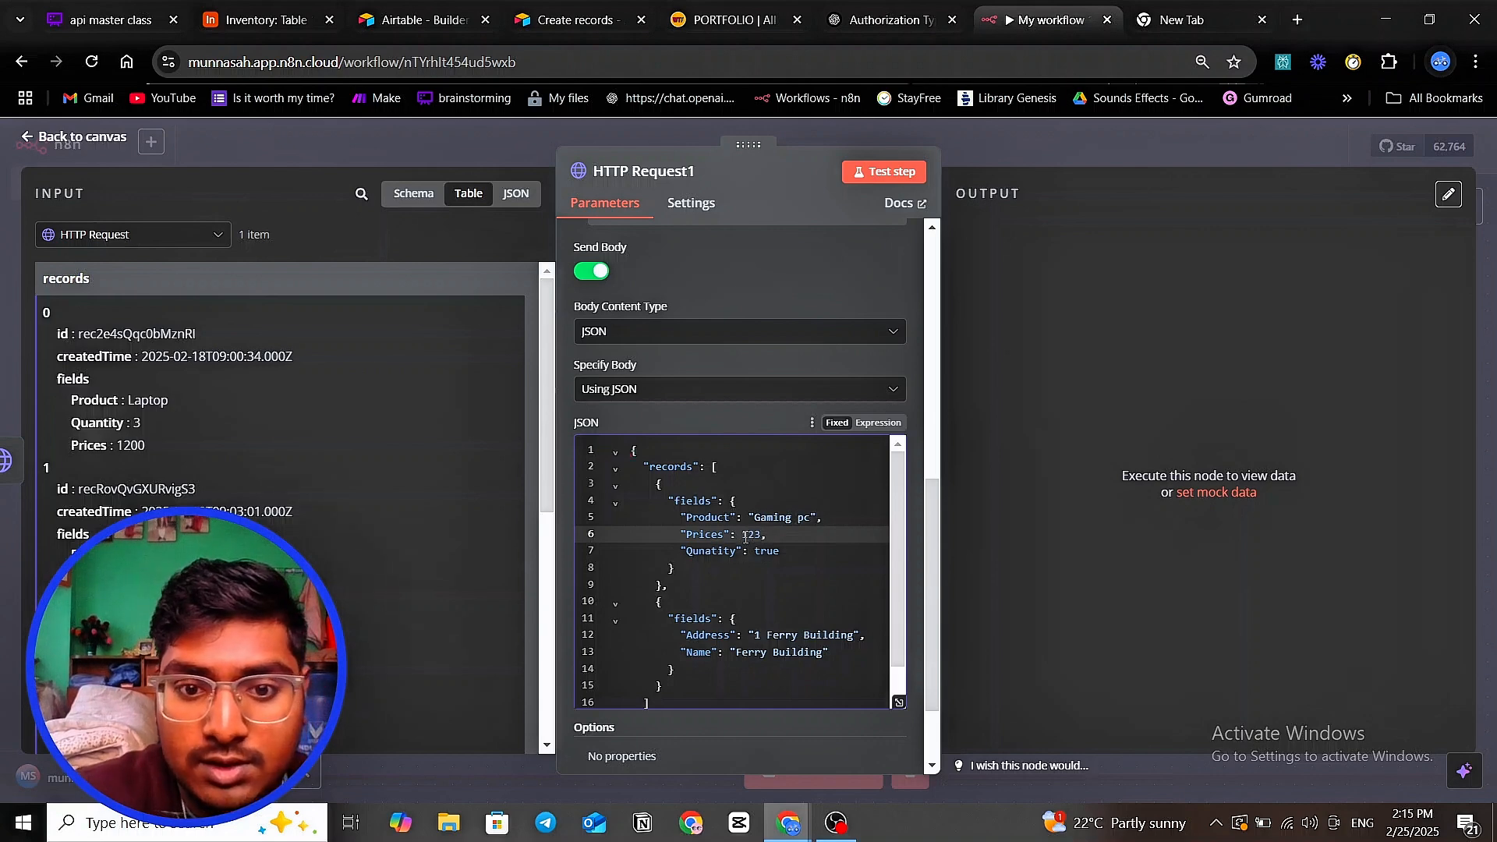
key("BackSpace")
key("BackSpace")
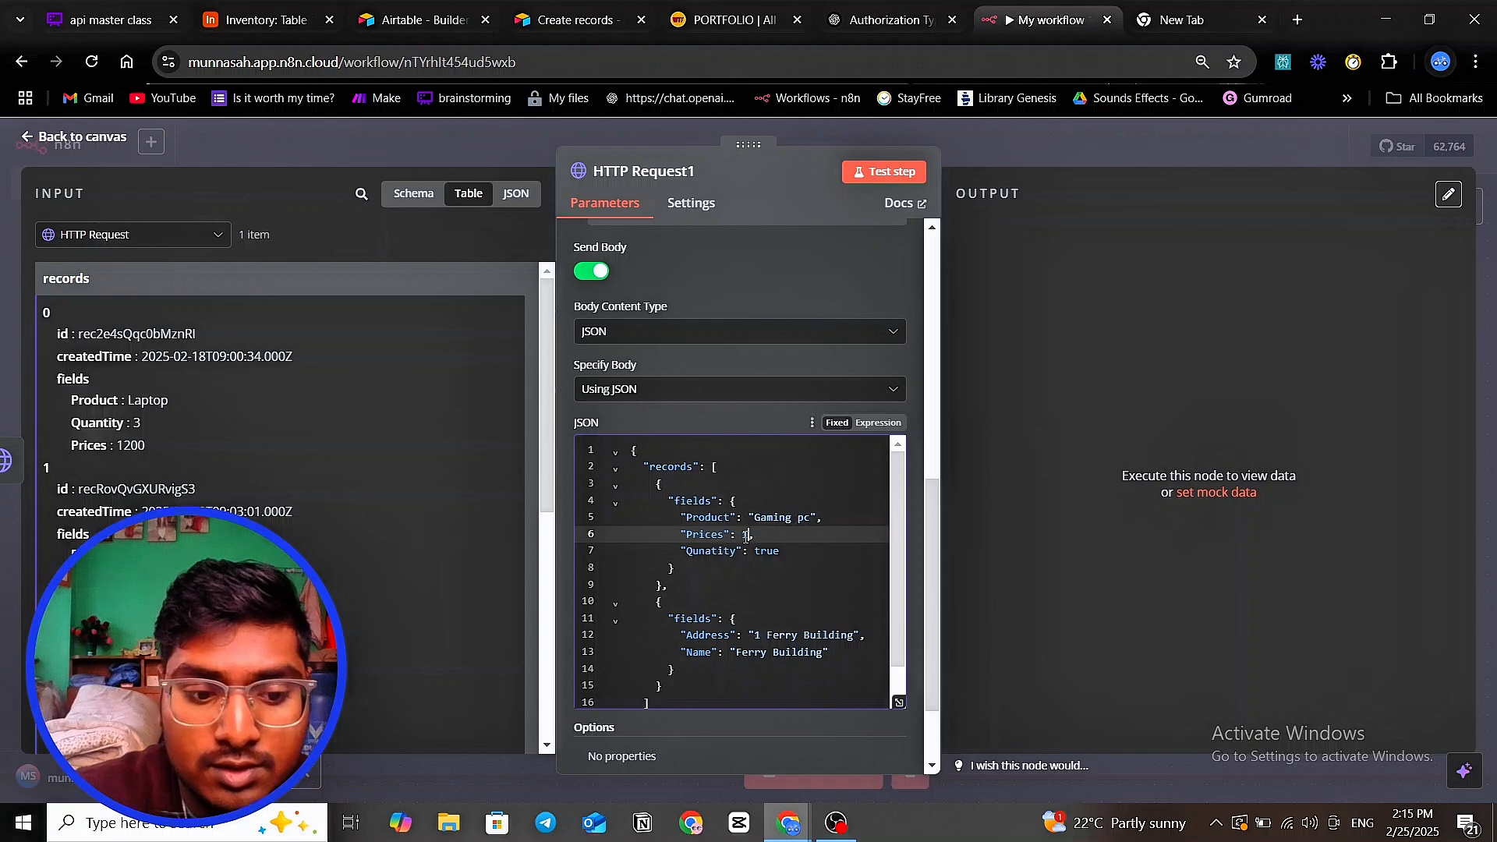
type("200")
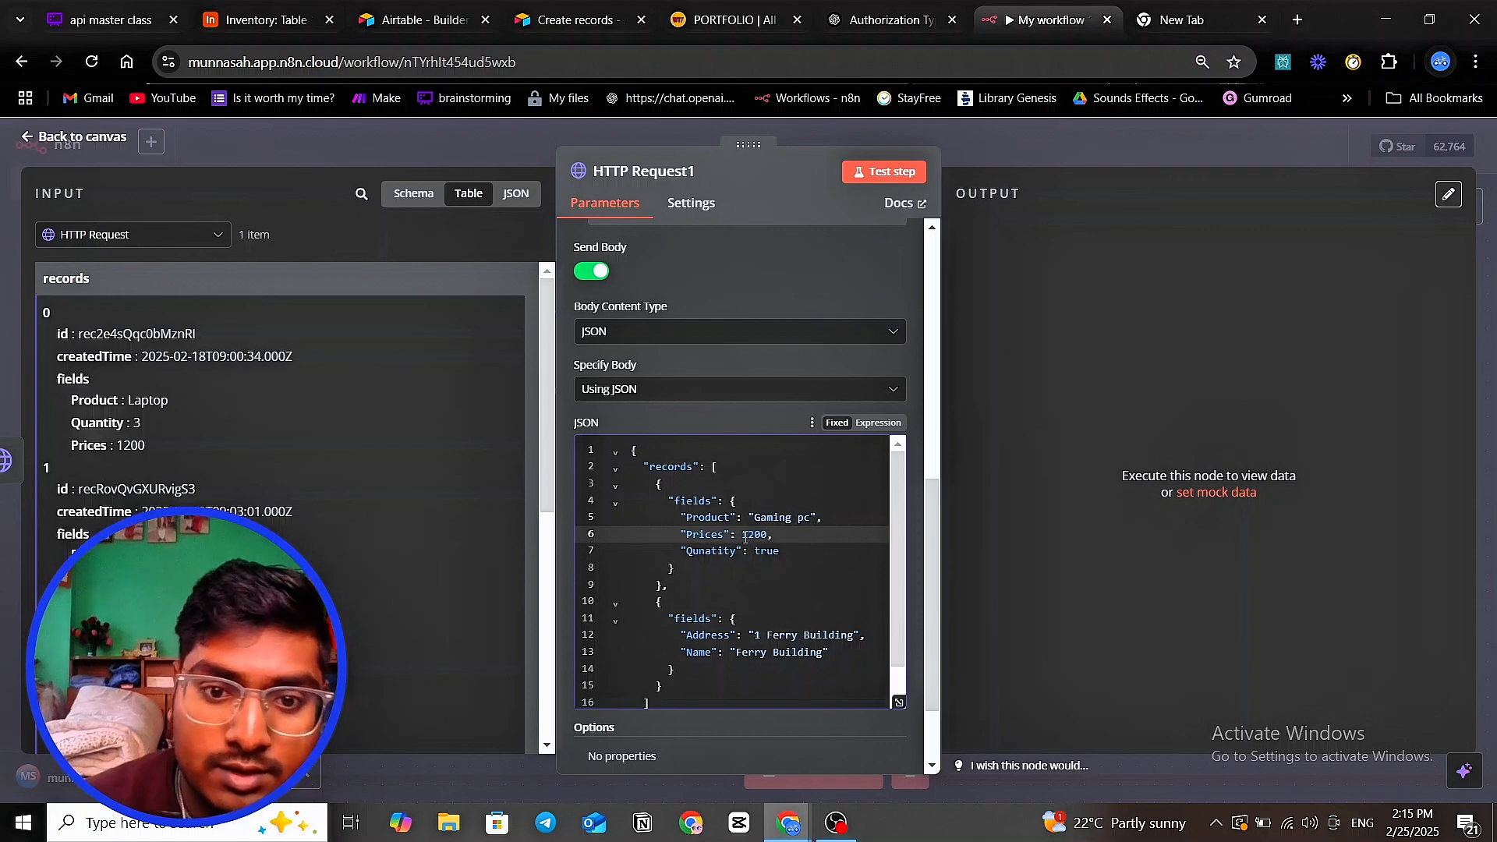
left_click(777, 569)
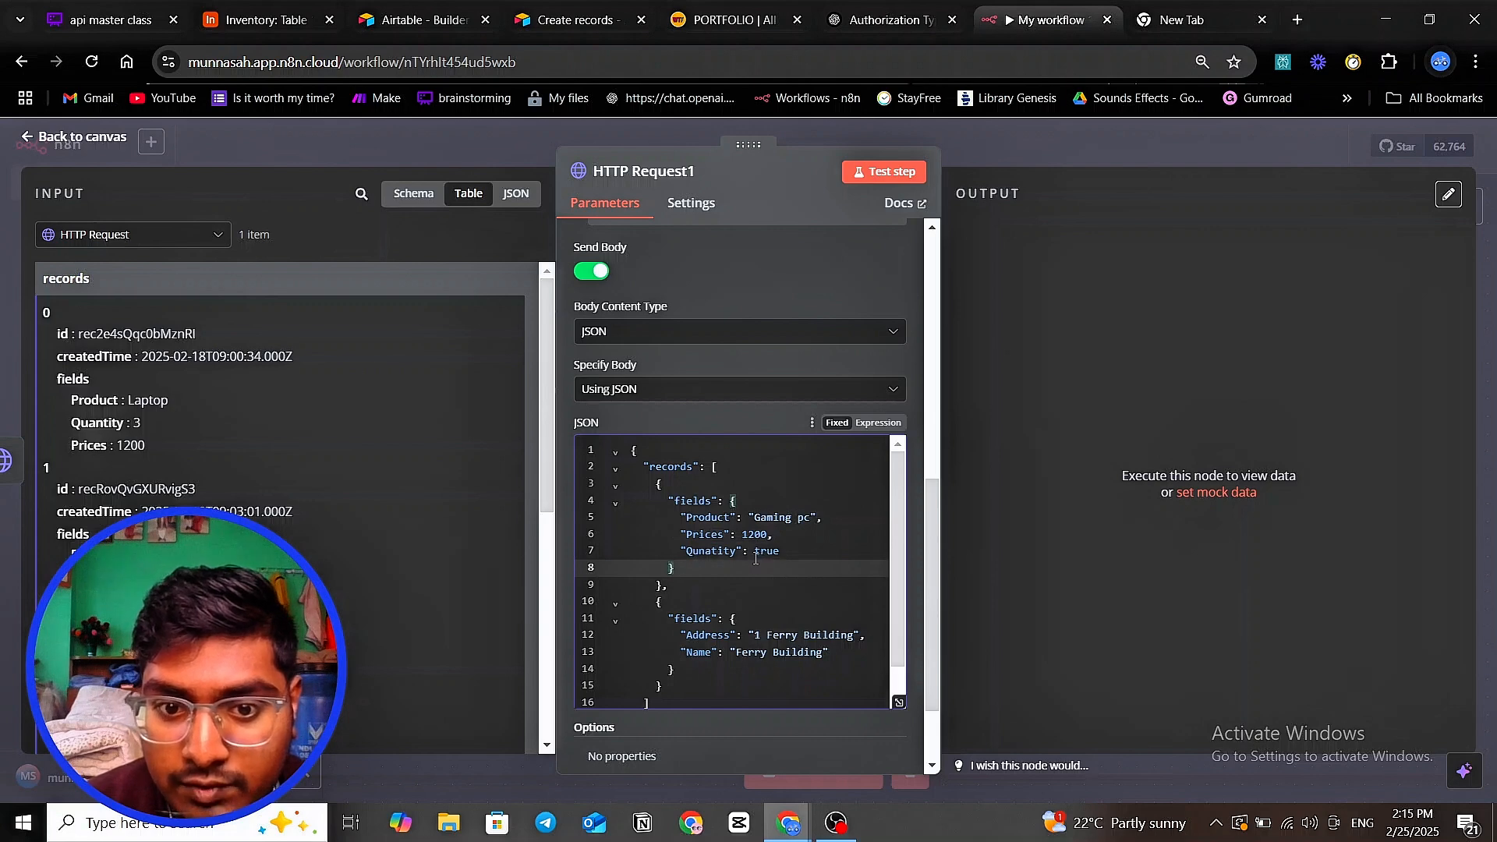
left_click_drag(756, 558, 785, 553)
key("BackSpace")
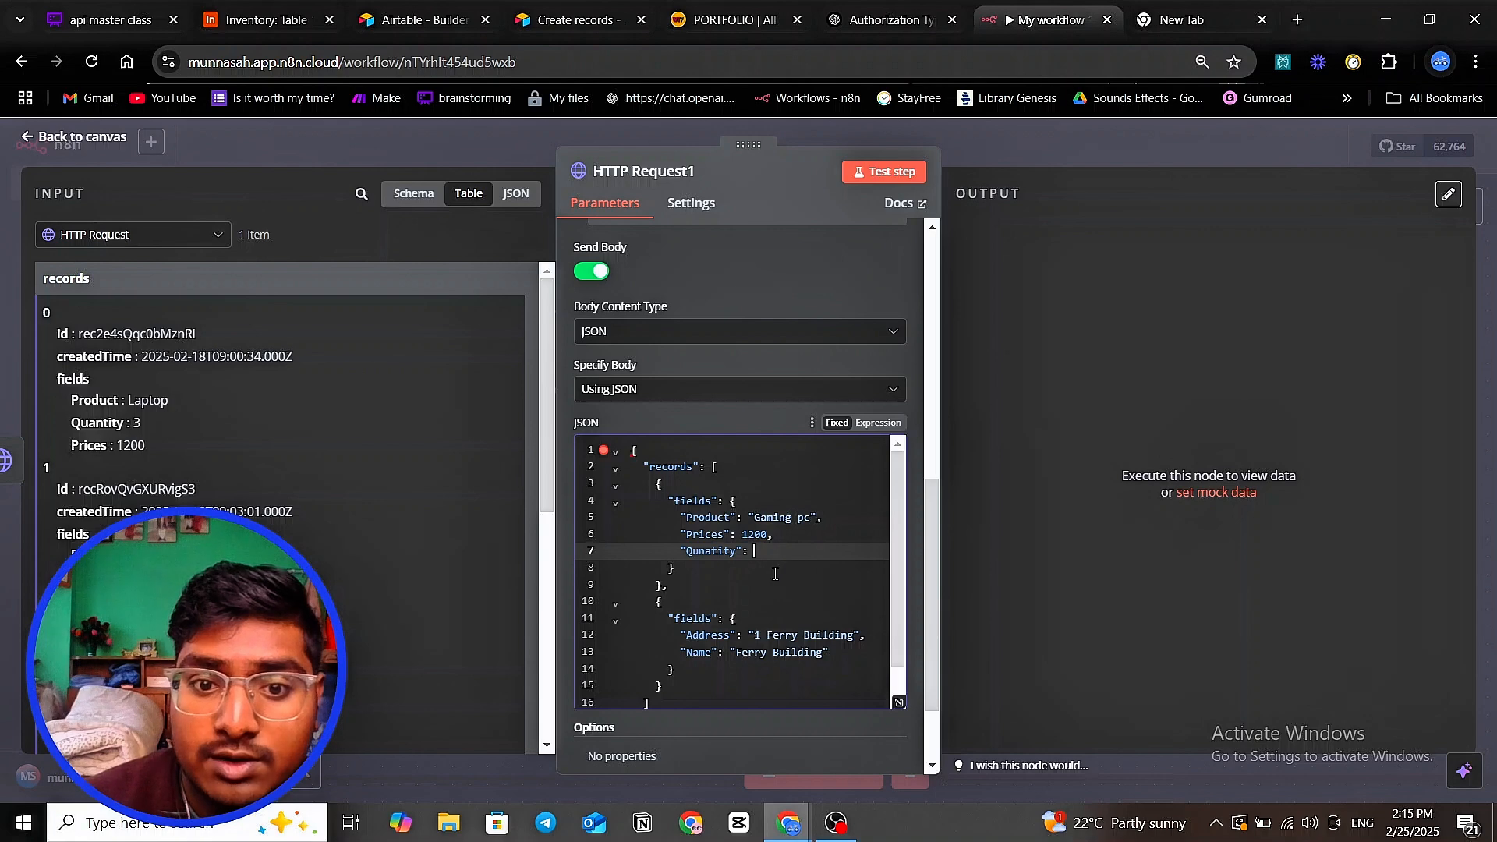
- Check the TV, Mouse, Laptop and Headphone quantities in Airtable's Inventory, then go back to n8n
left_click(251, 24)
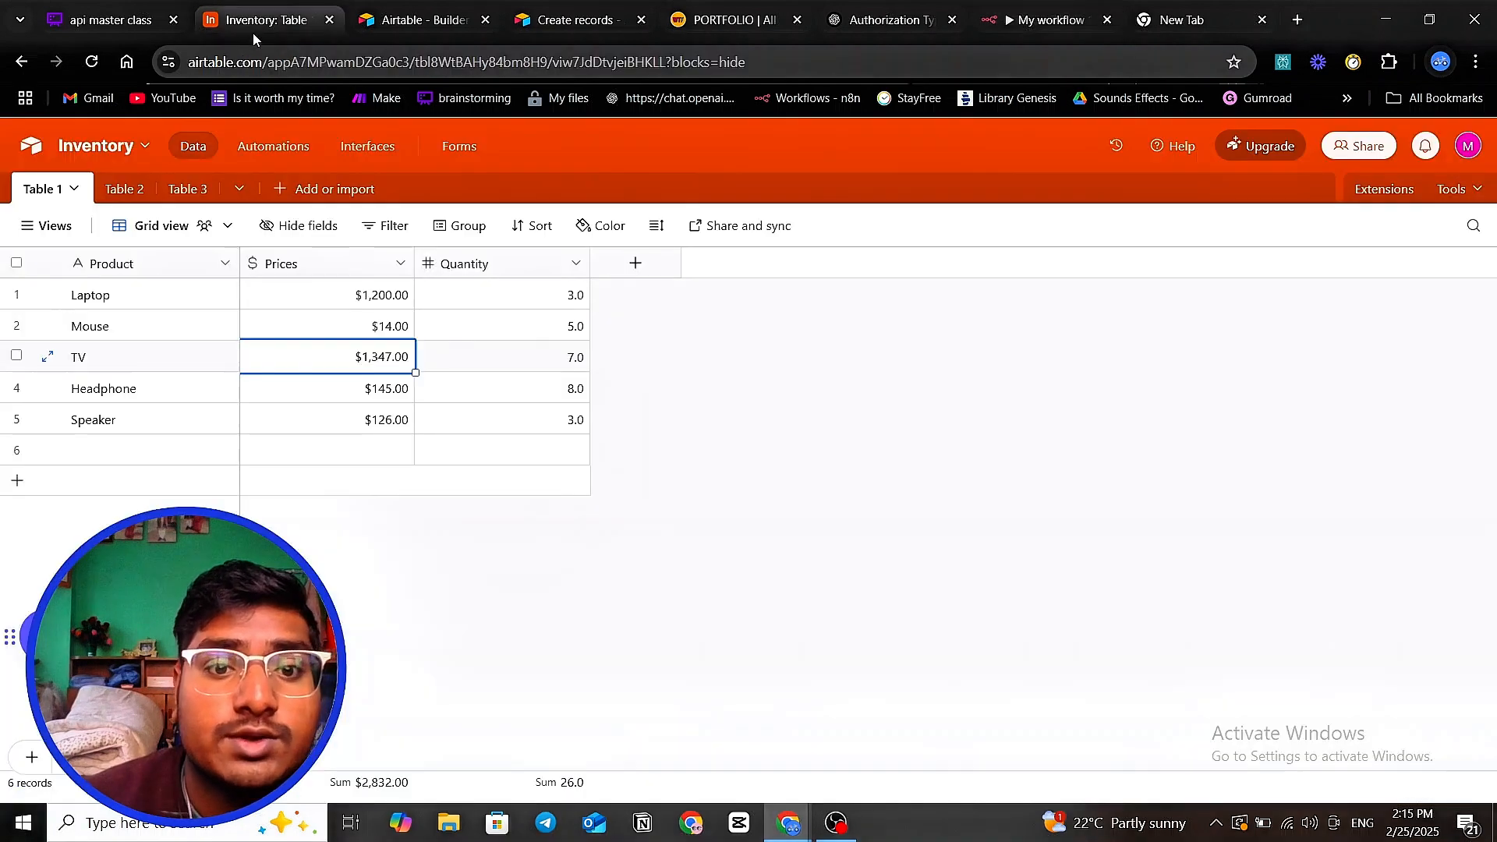
left_click(575, 356)
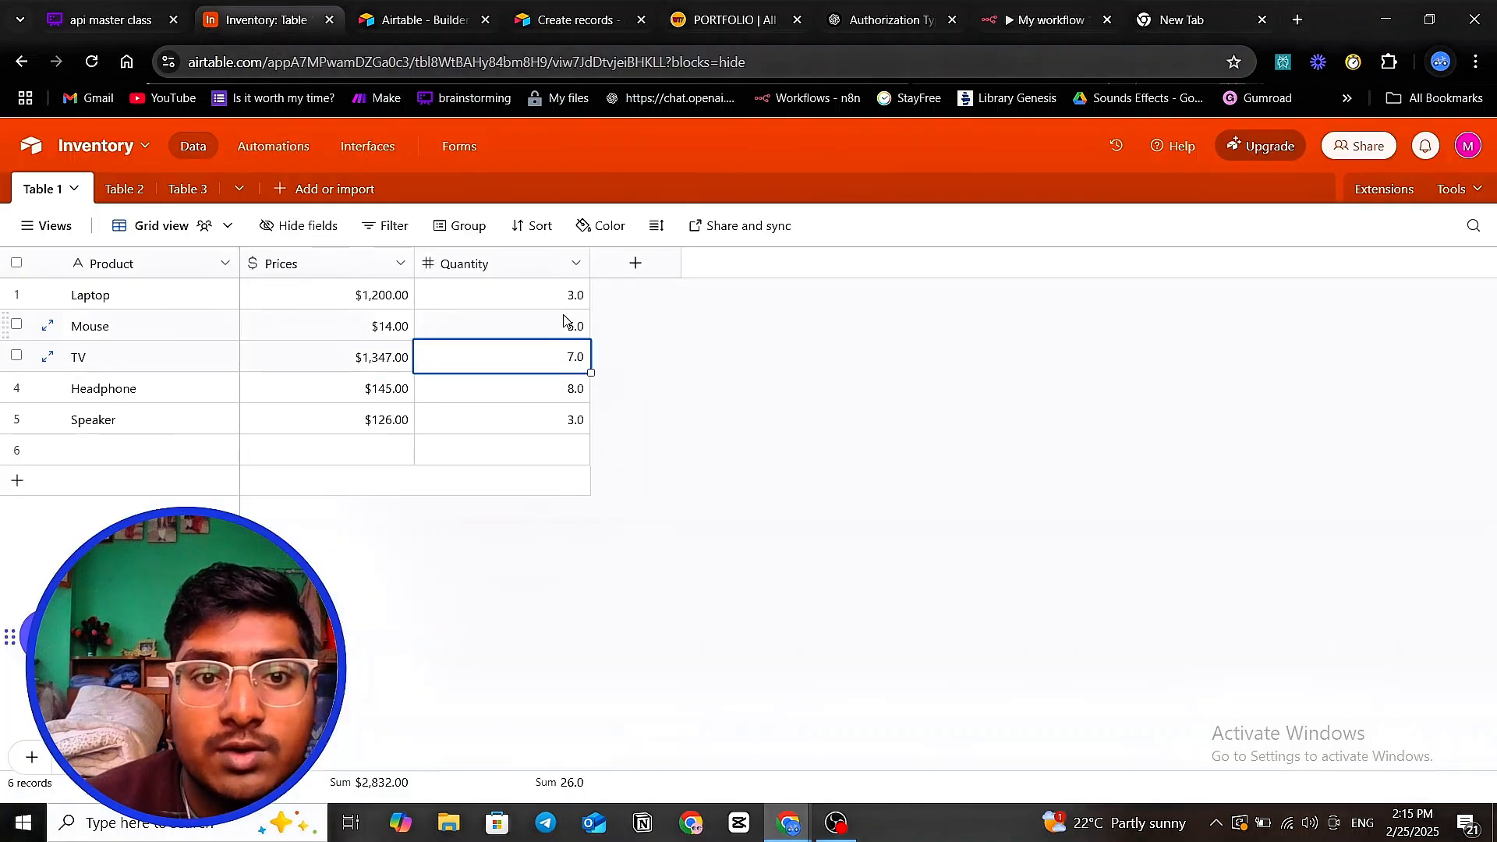
left_click(571, 322)
left_click(560, 298)
left_click(562, 360)
left_click(562, 387)
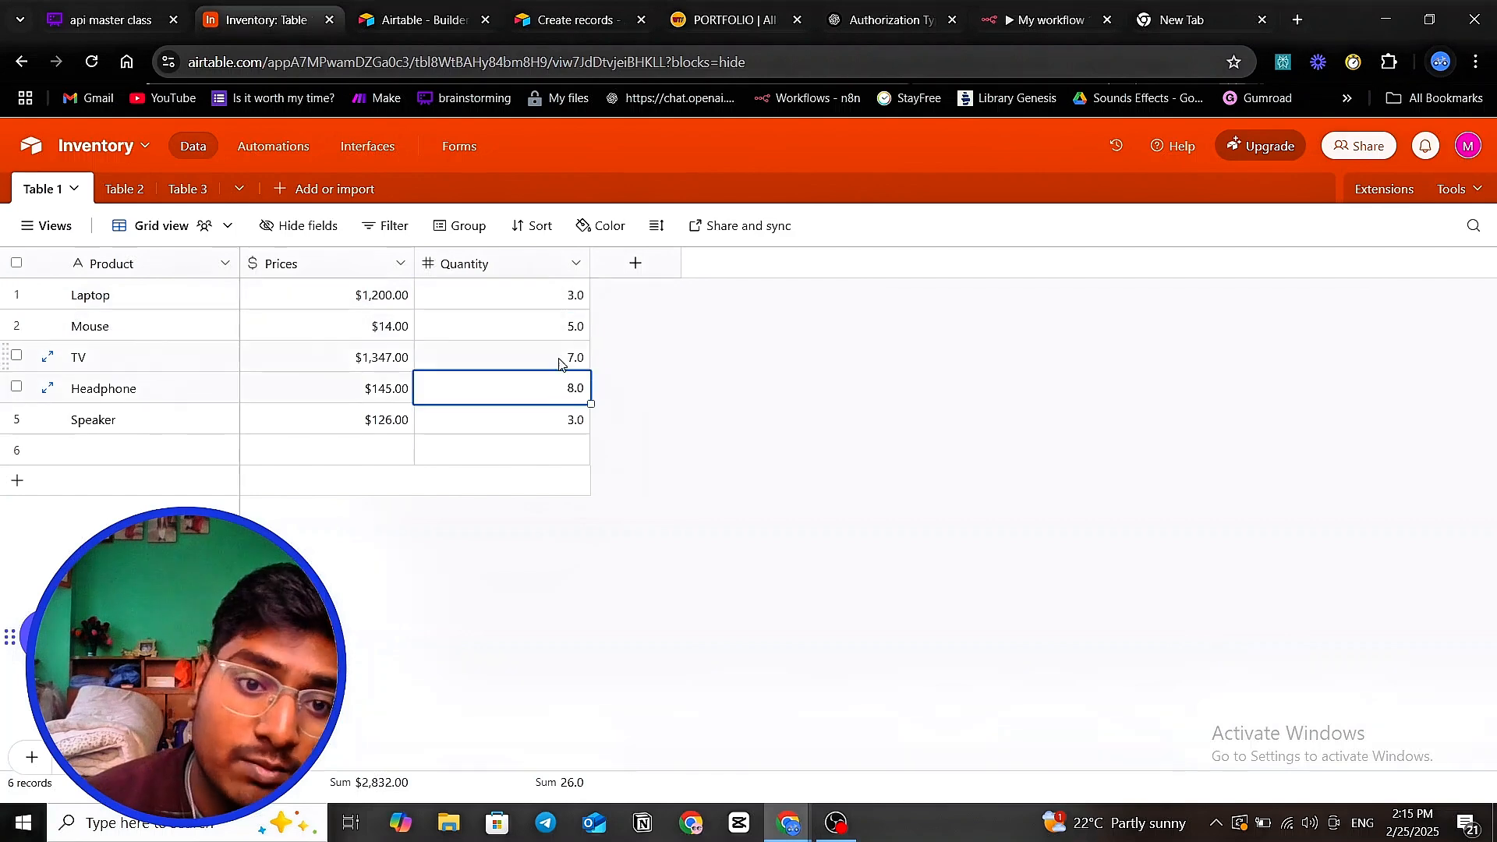
left_click(561, 360)
left_click(131, 22)
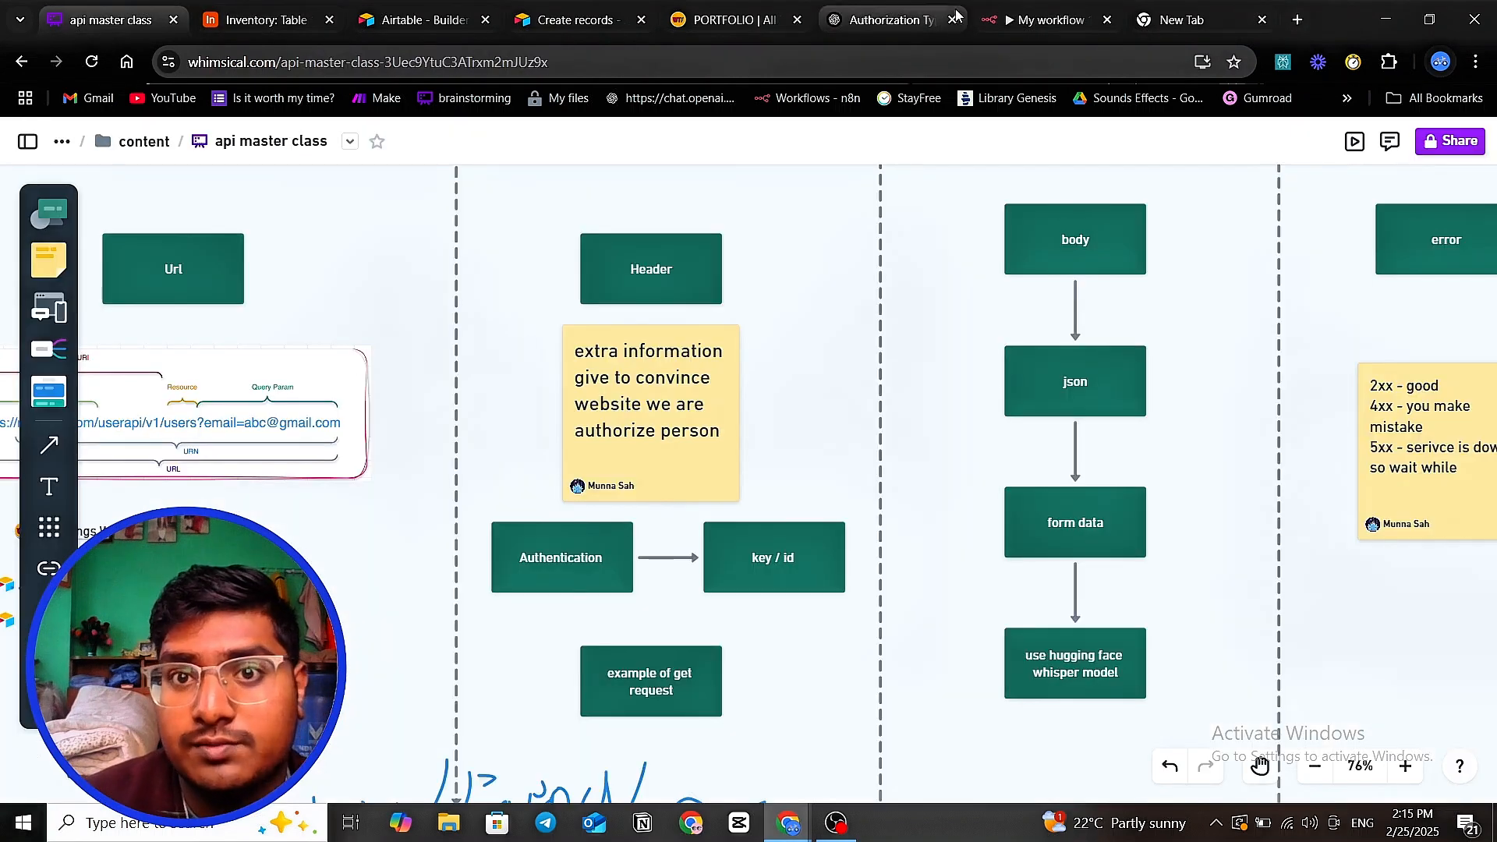
left_click(1004, 18)
- Set Qunatity to 7, delete the second sample record, and review the remaining Product and Prices values
left_click(792, 549)
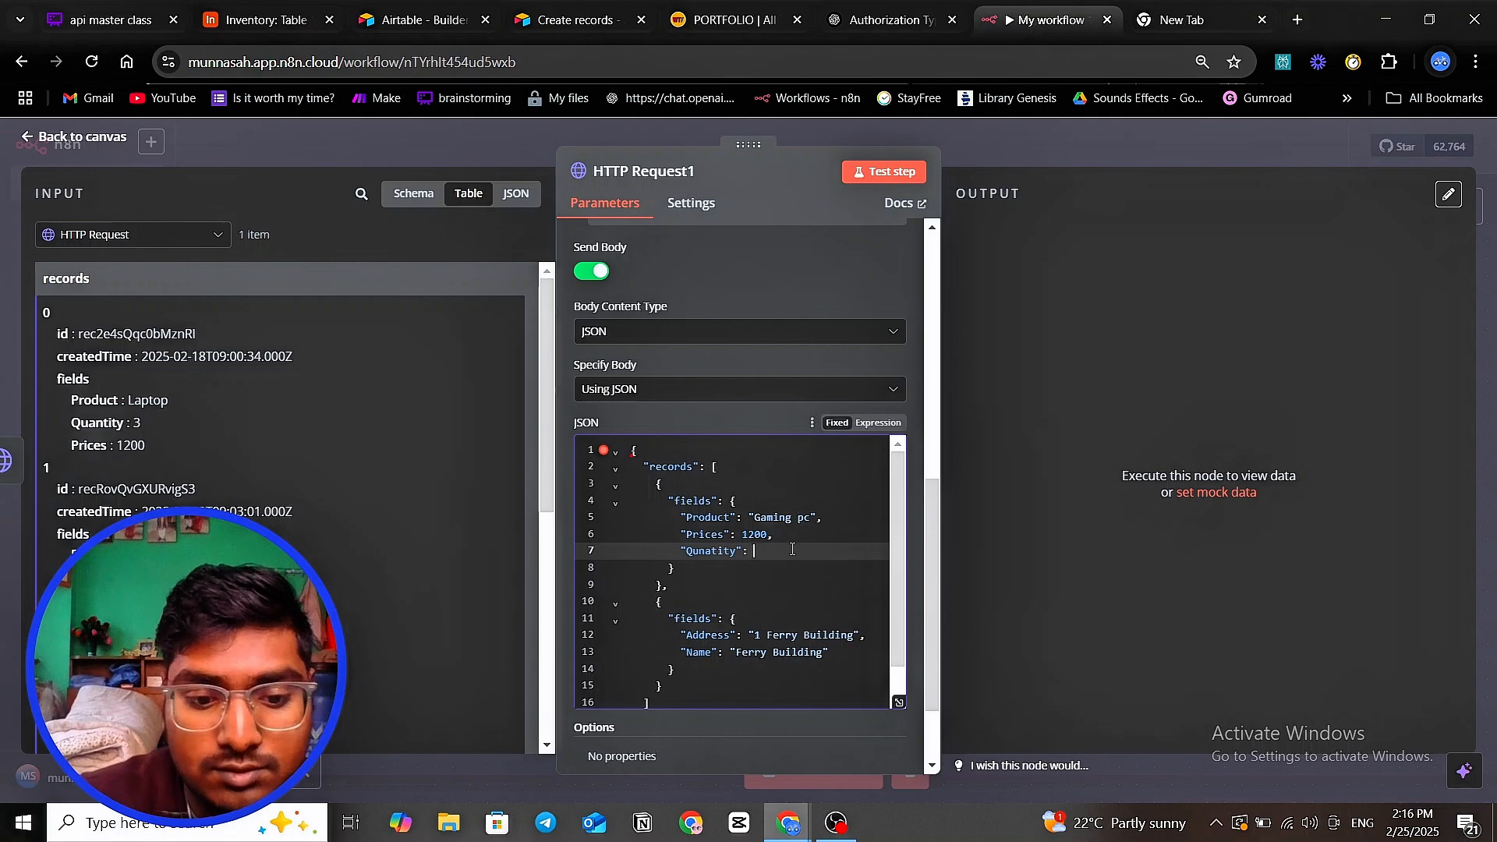
type("7")
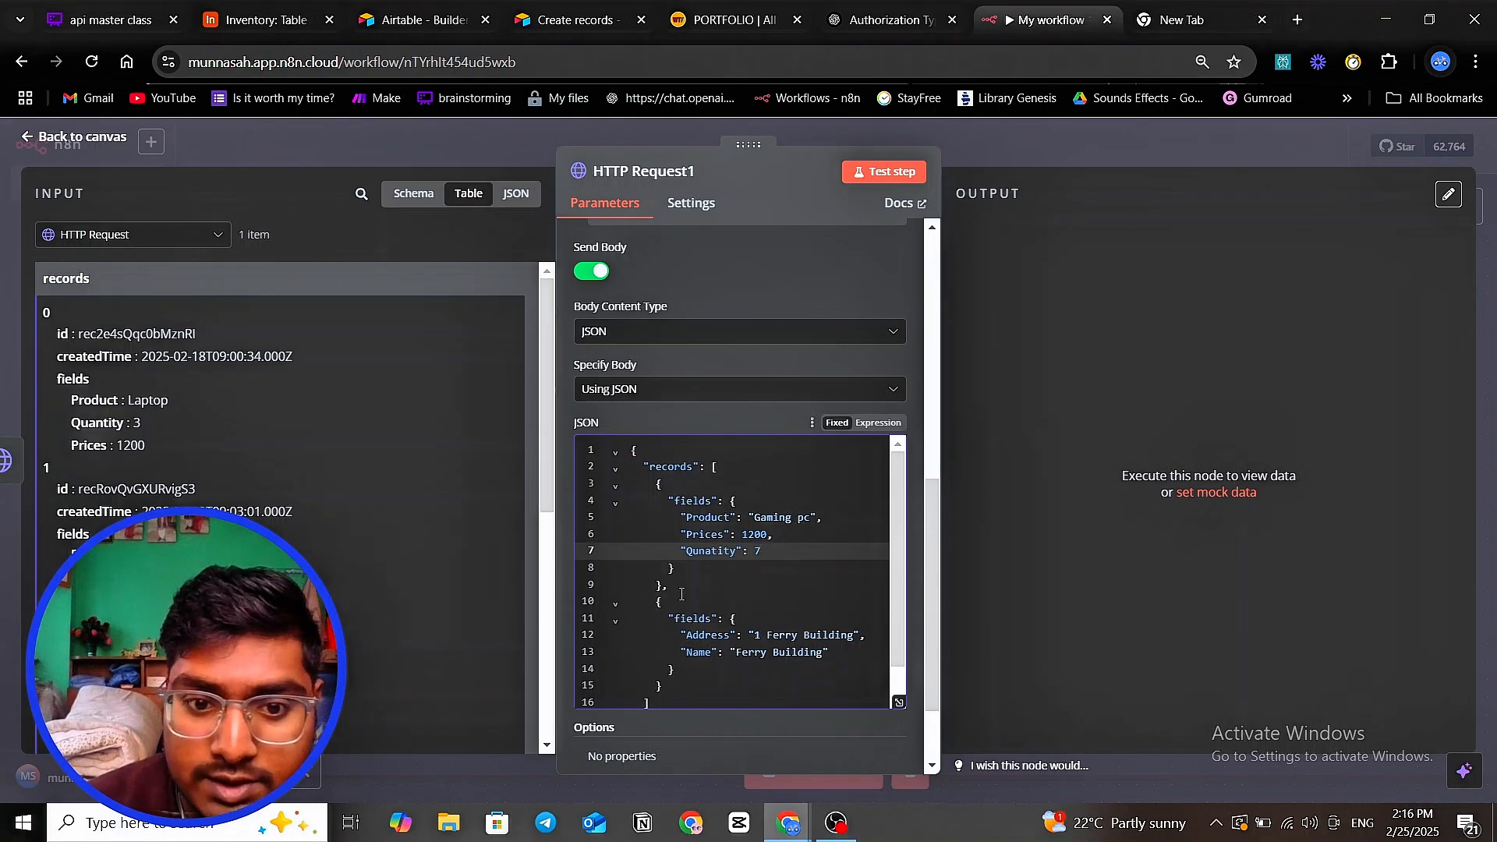
scroll(681, 594, "down", 1)
left_click_drag(652, 568, 689, 660)
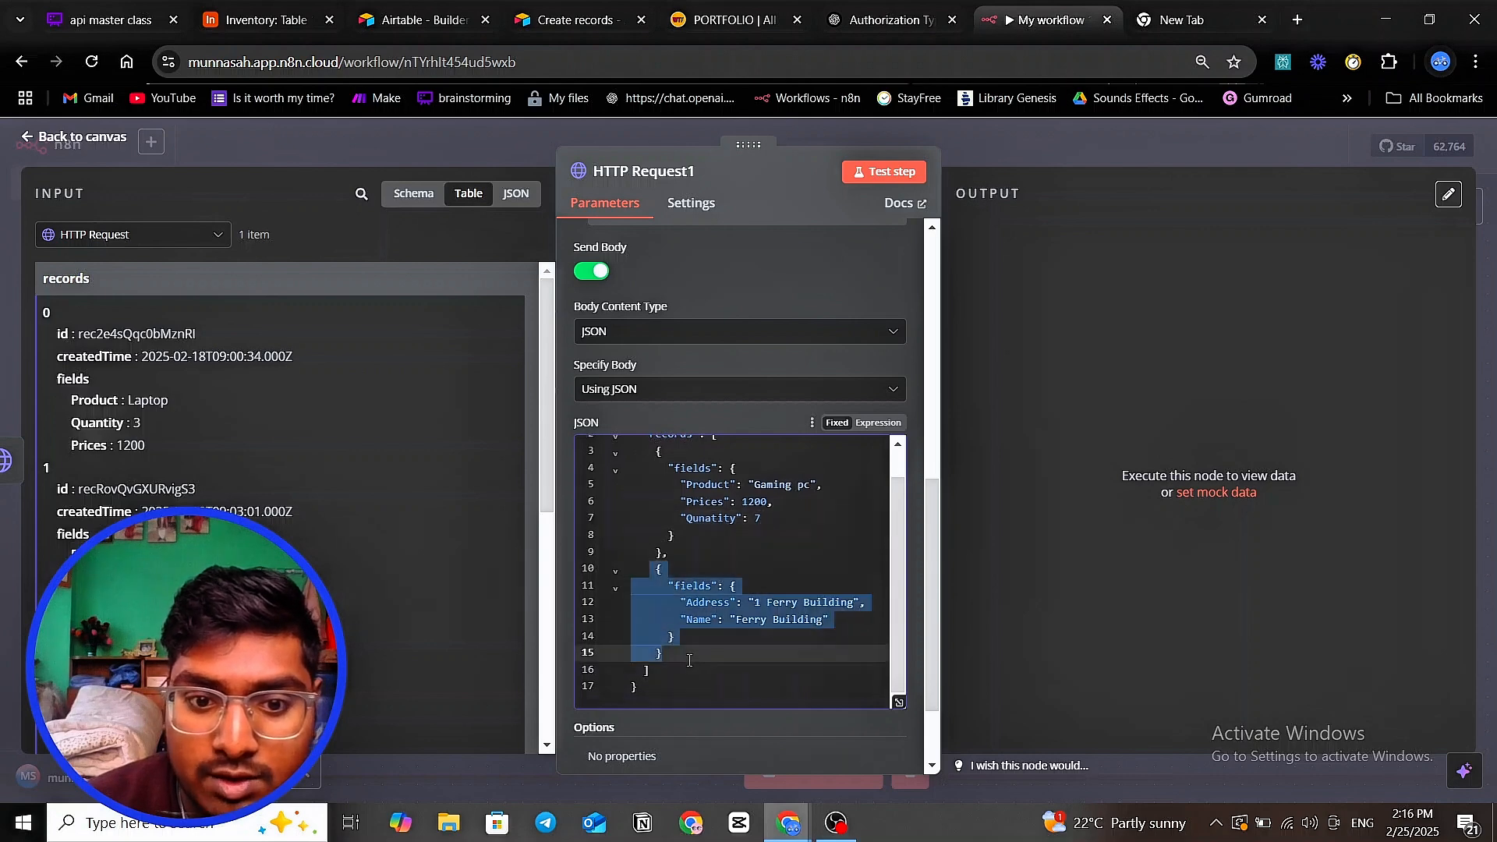
key("BackSpace")
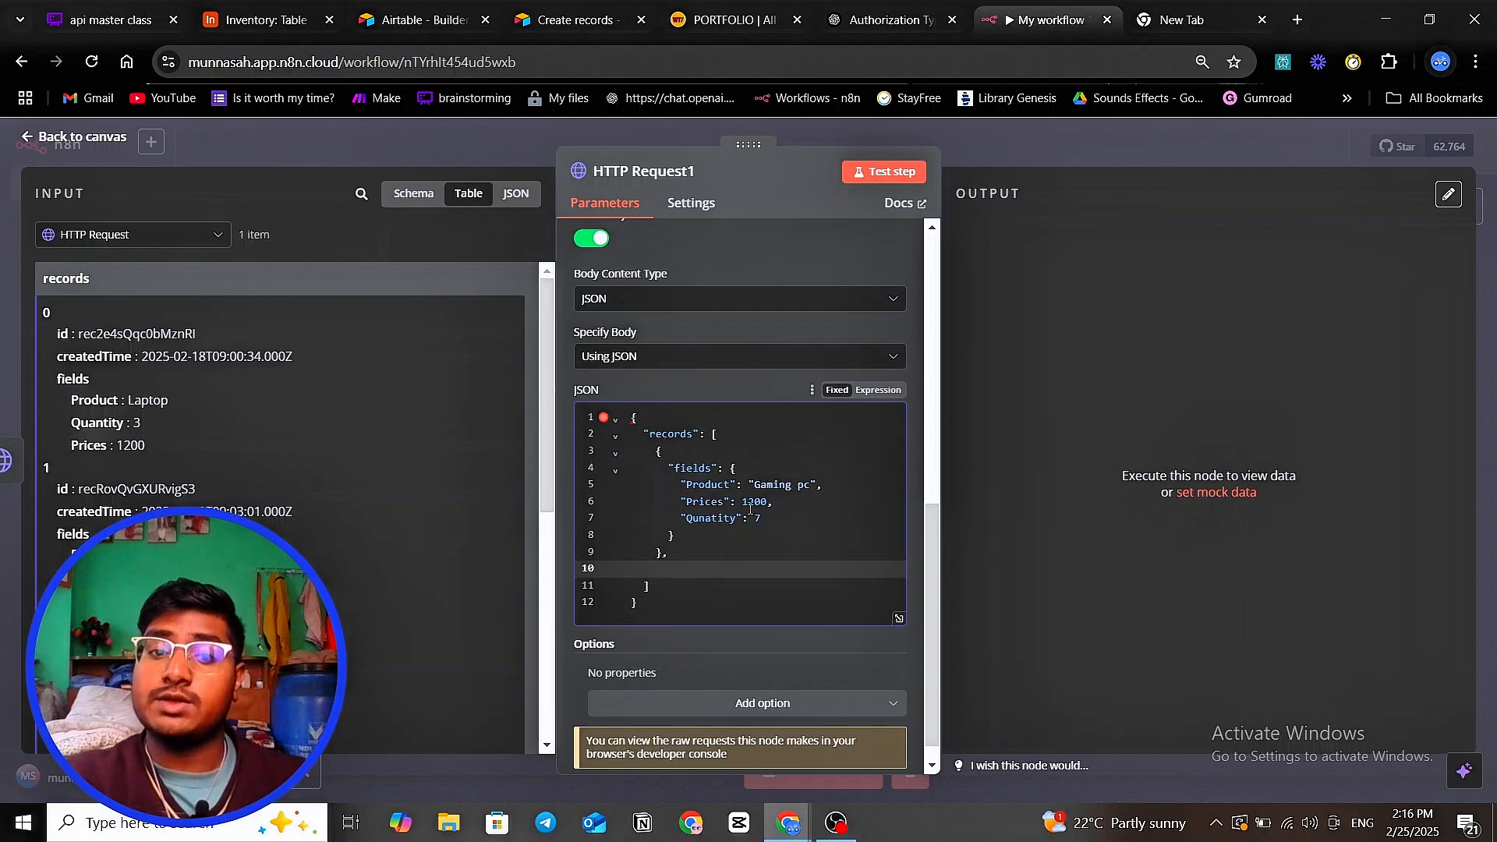
left_click_drag(690, 484, 811, 483)
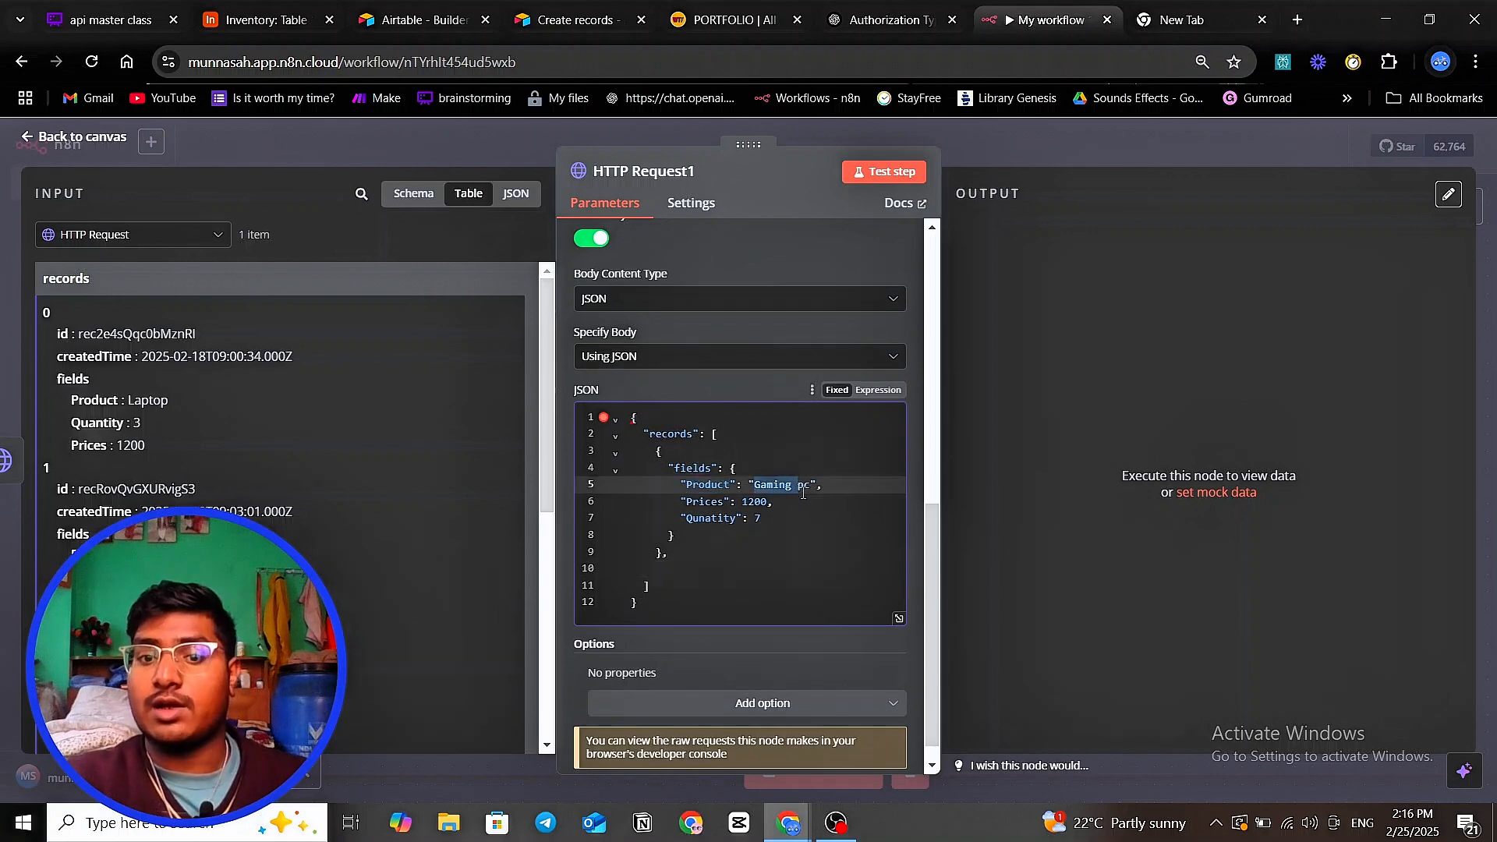
left_click(807, 502)
- Search Google for 'json editor' in a new tab and open the JSON Editor Online result
left_click(1193, 20)
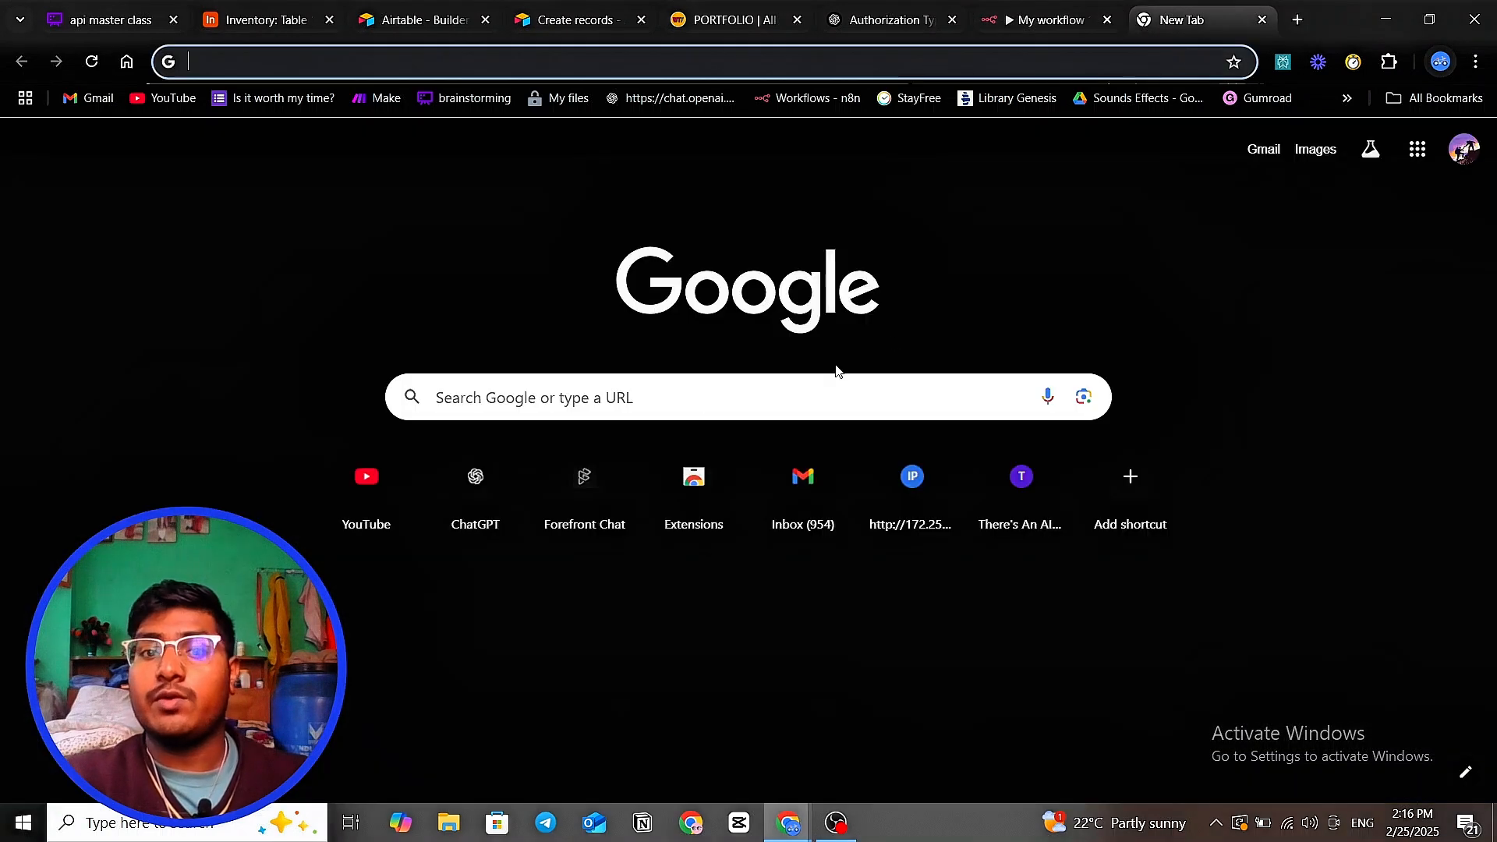
left_click(698, 412)
type("josn")
key("BackSpace")
key("BackSpace")
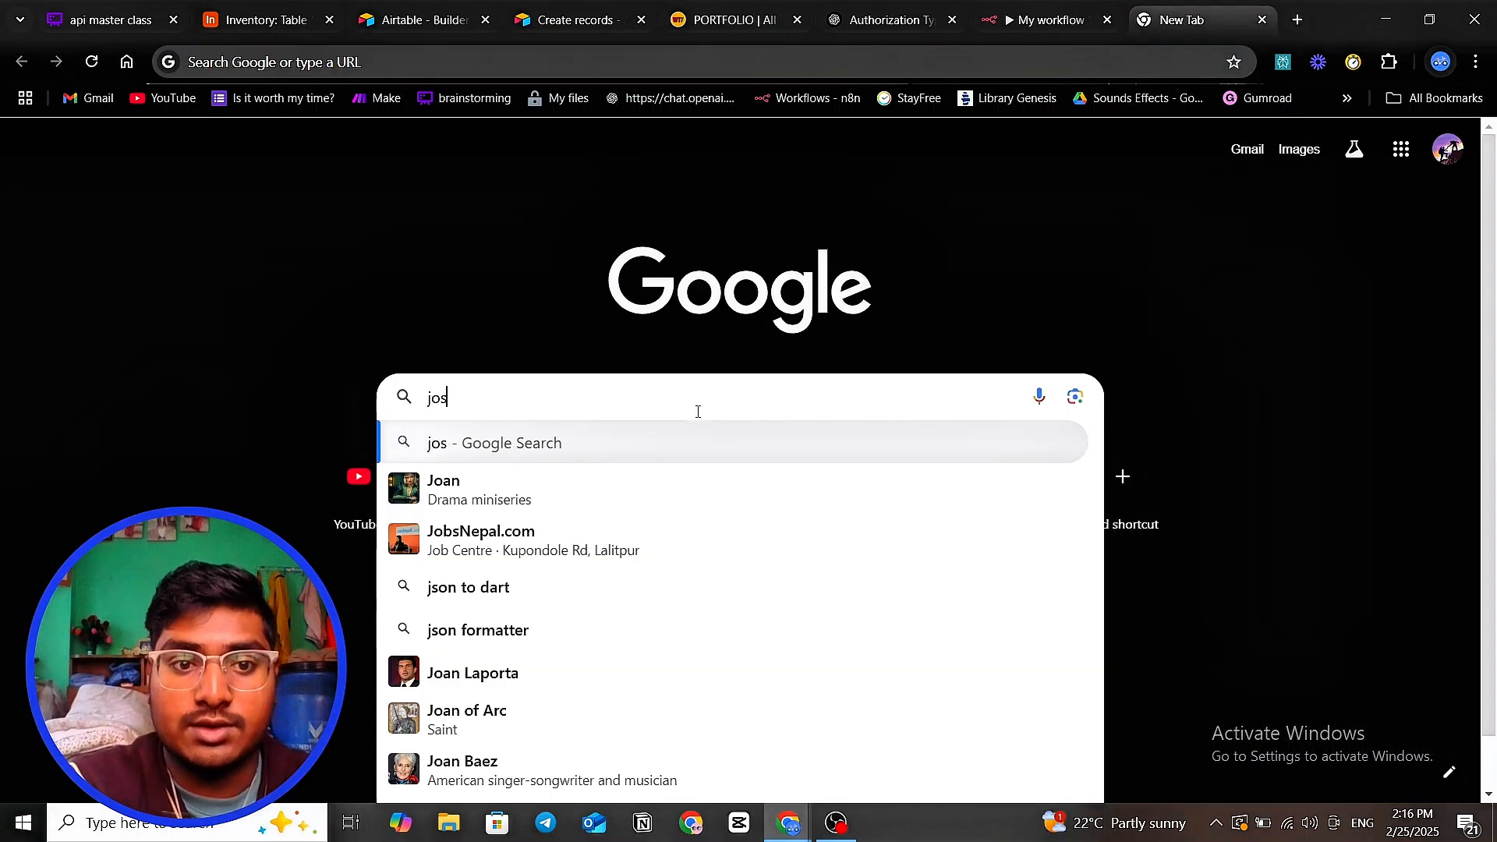
type("son di")
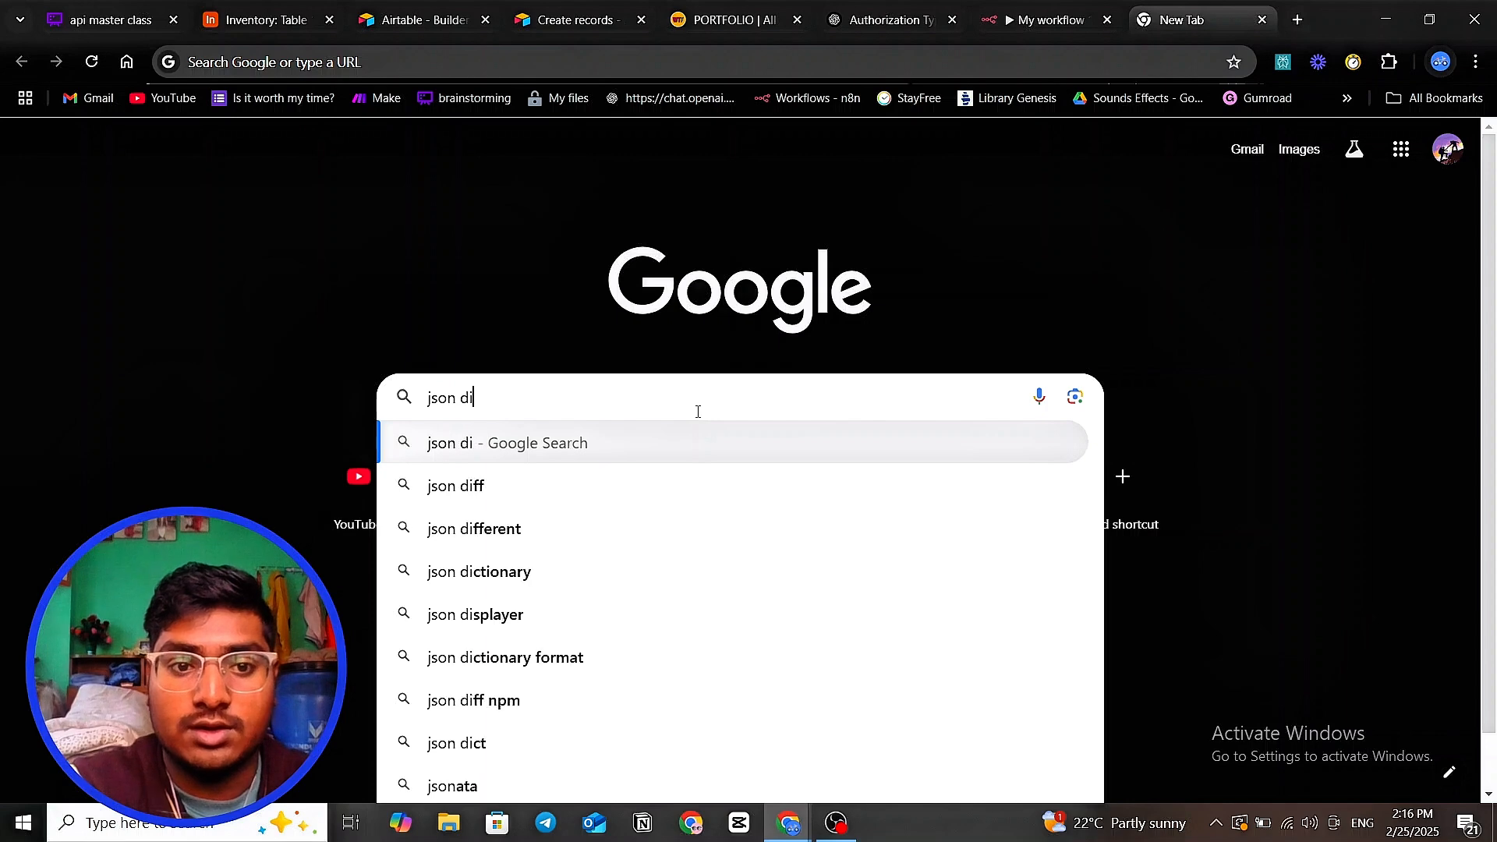
key("BackSpace")
key("BackSpace")
type("ei")
key("BackSpace")
type("ditor")
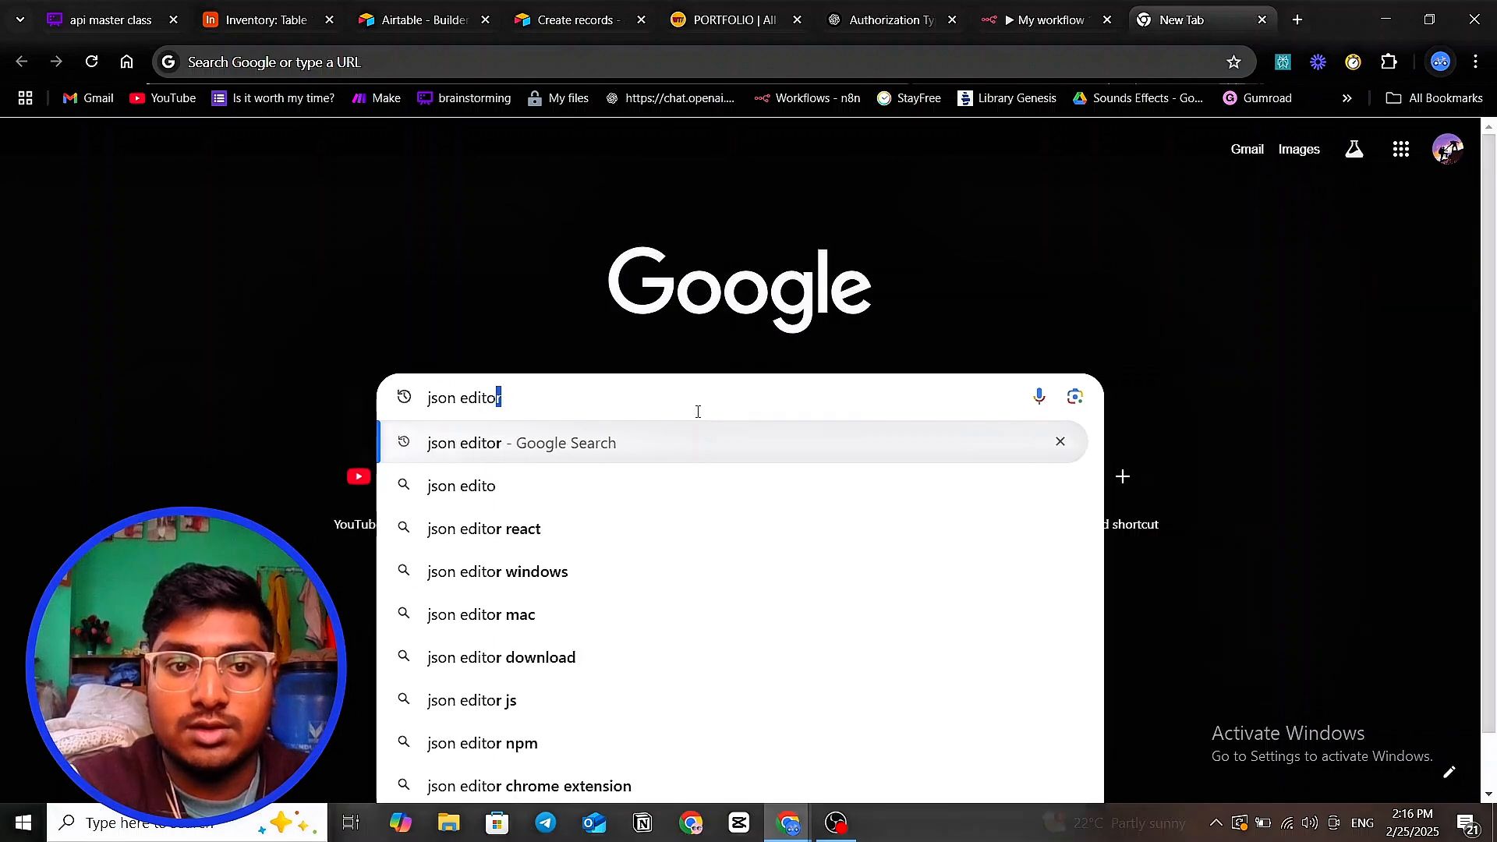
key("Return")
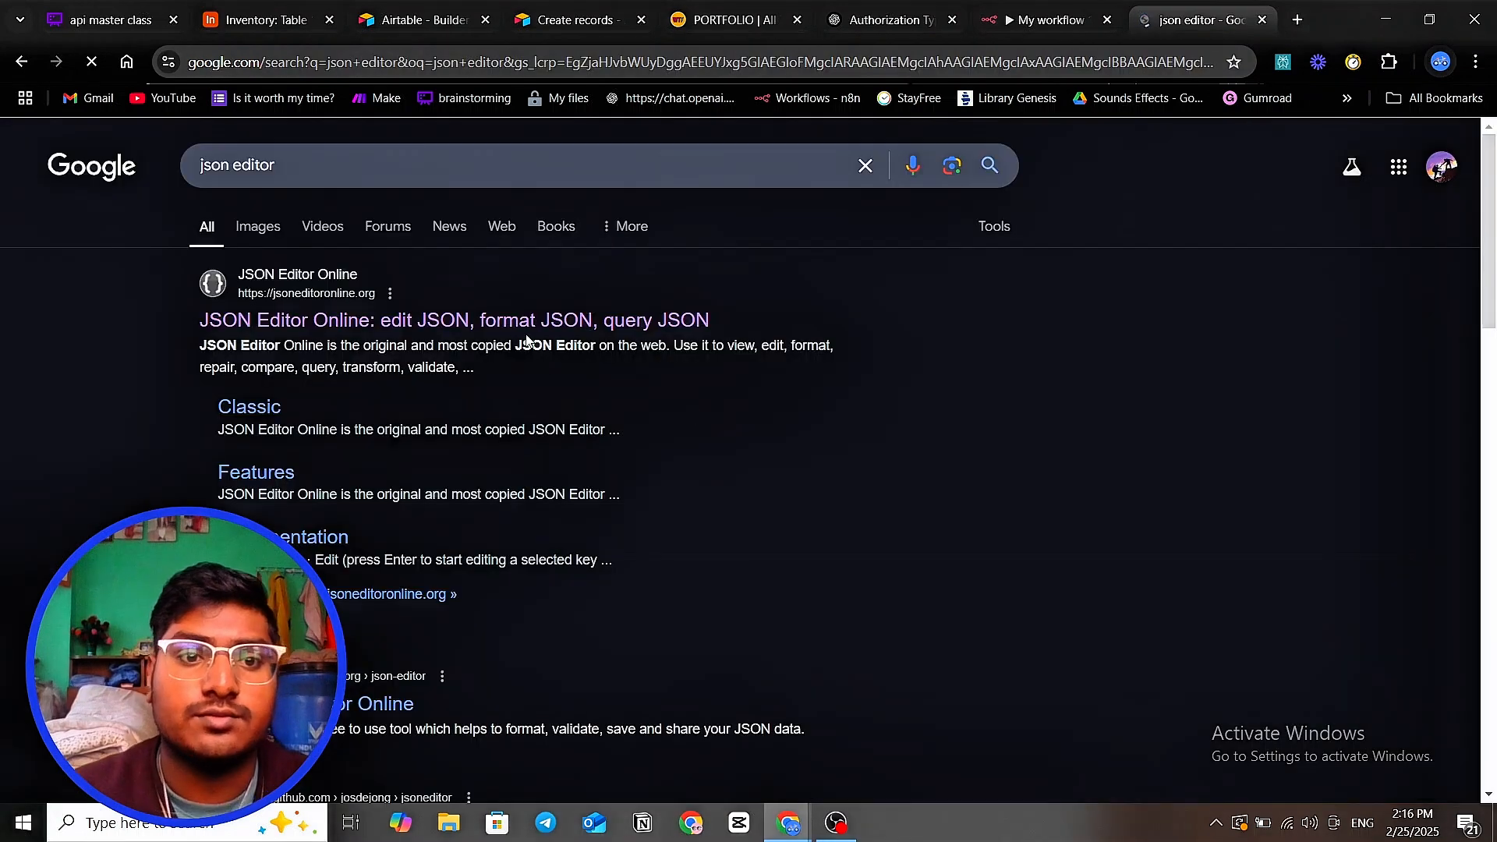
left_click(526, 326)
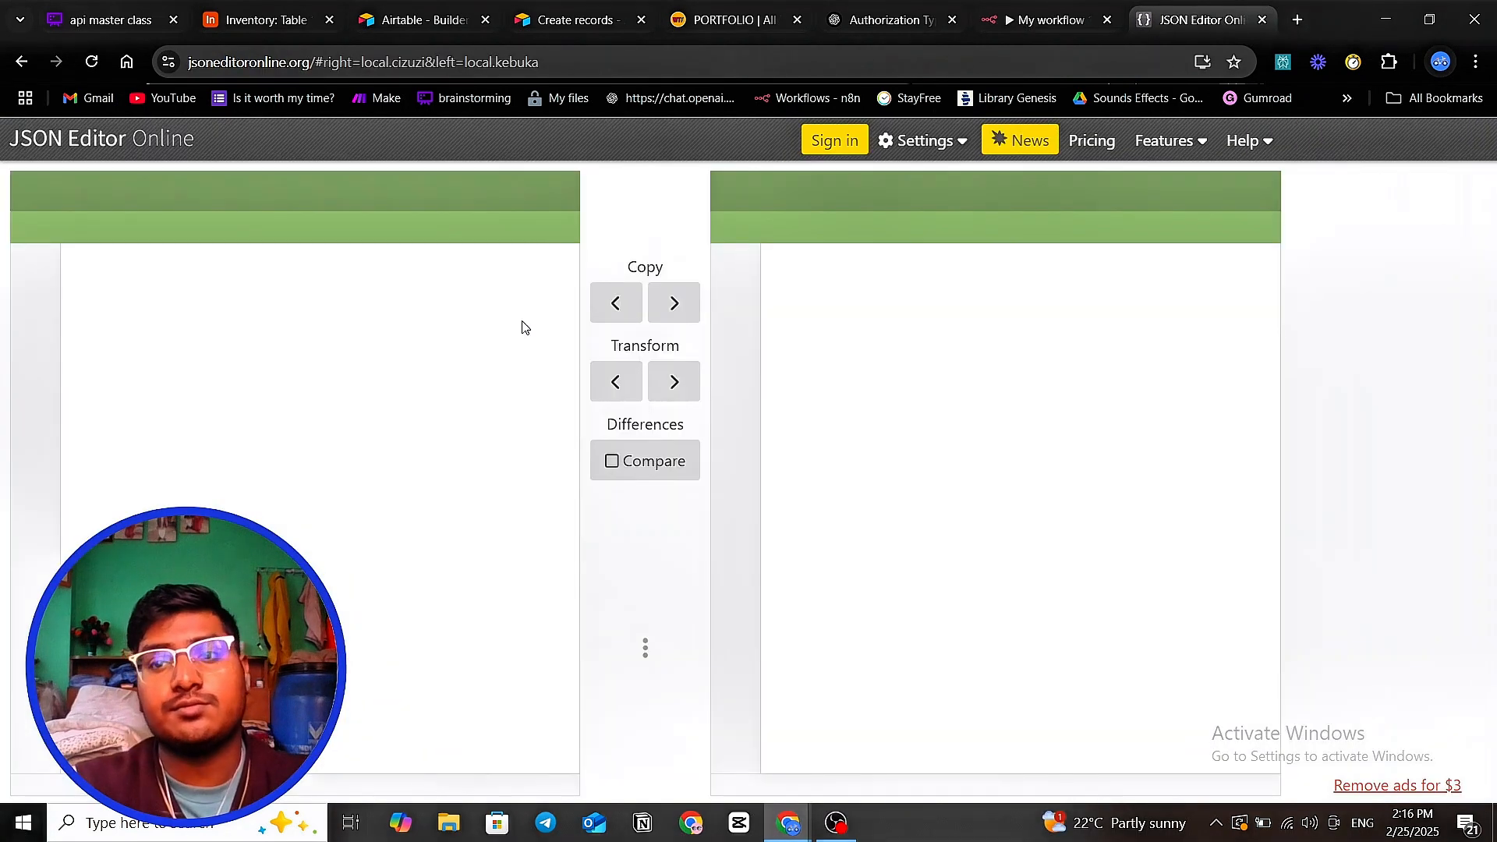
- Expand the left document to fill the editor and clear out the curl command
left_click(349, 323)
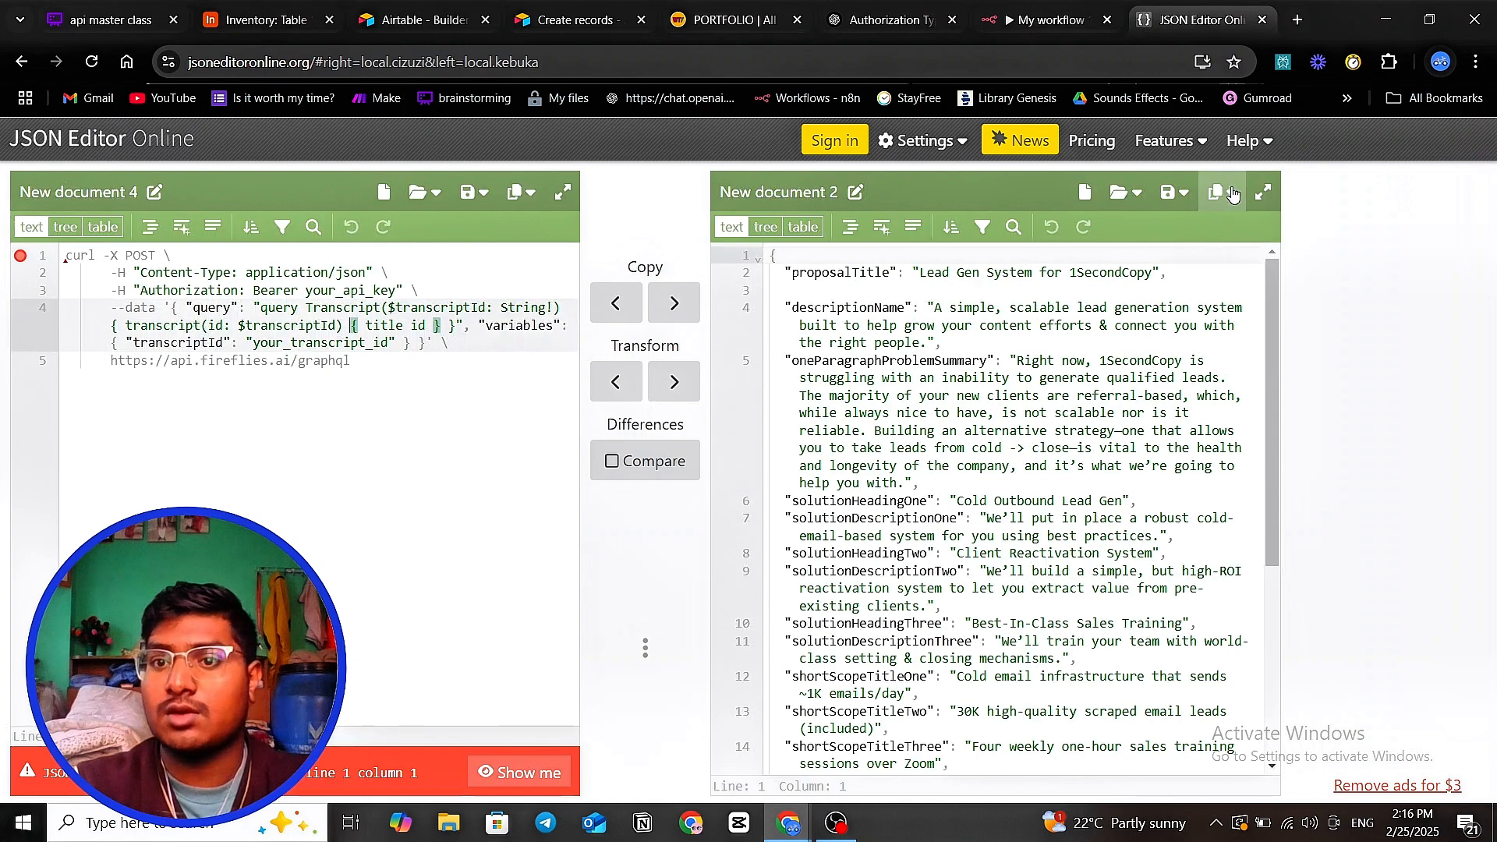
left_click(867, 308)
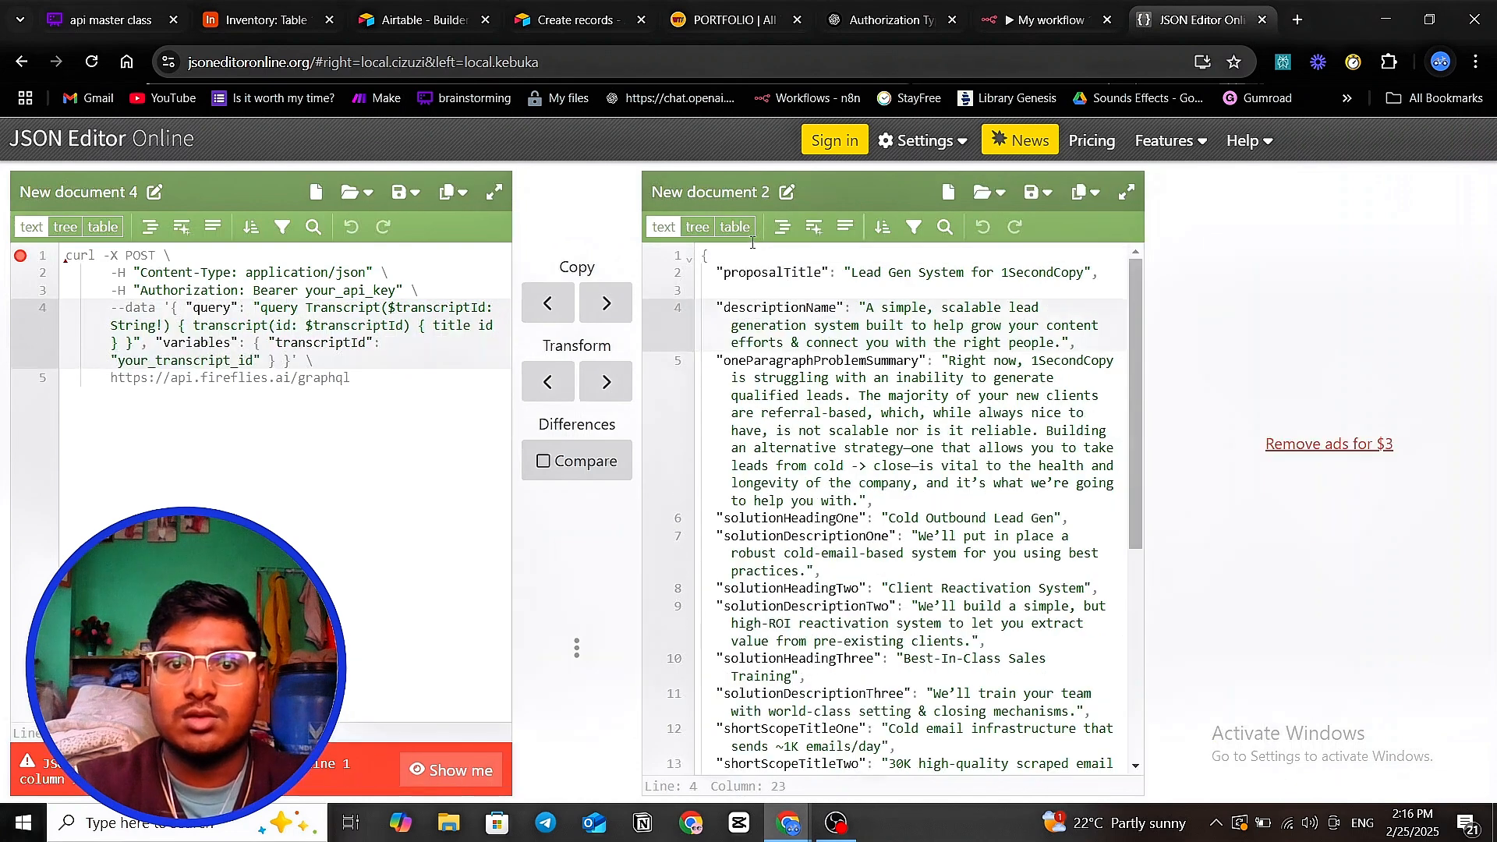
left_click(494, 193)
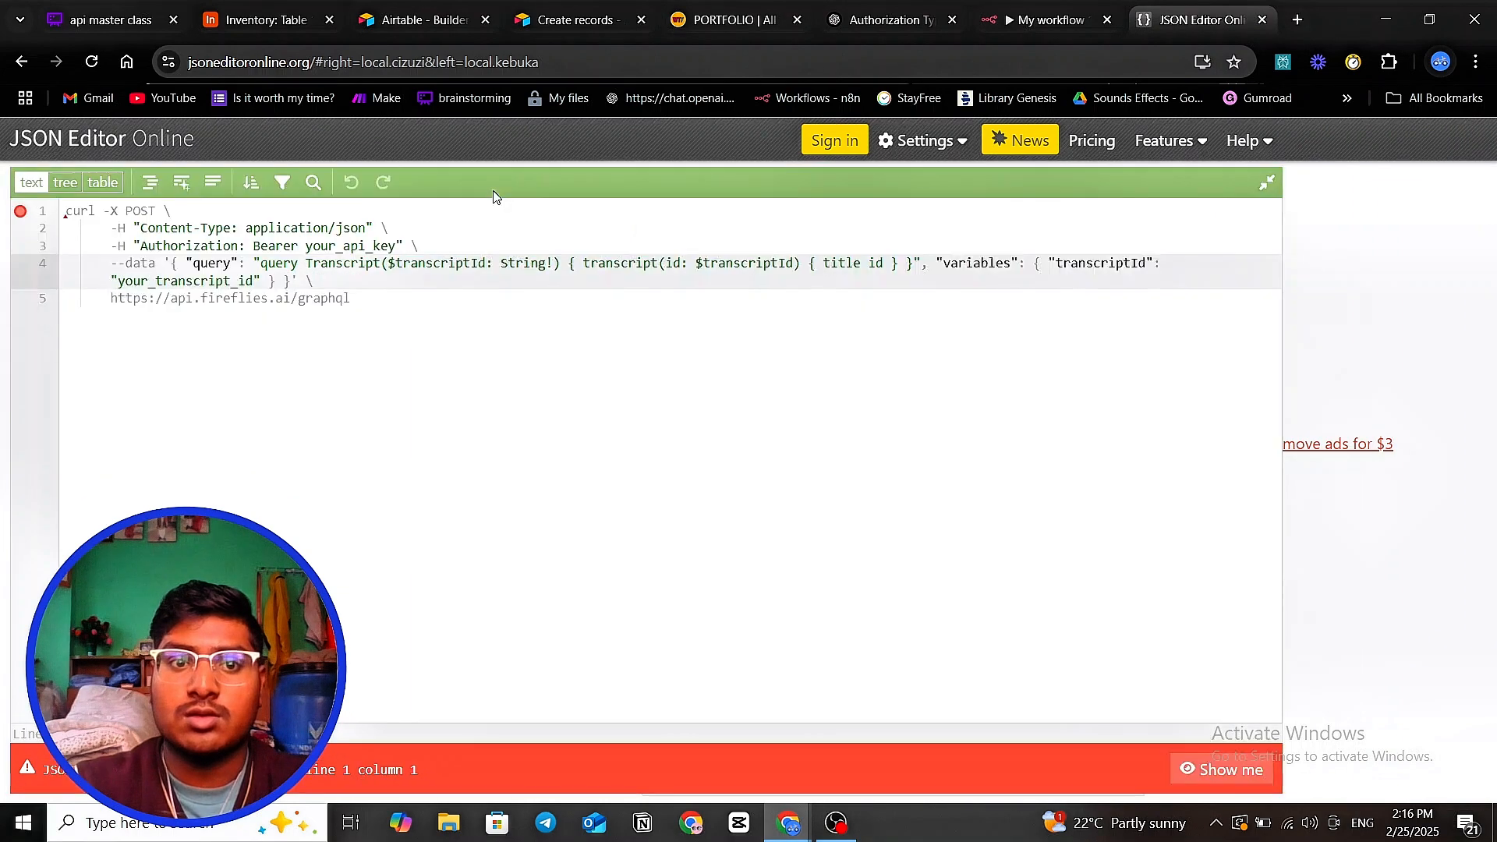
left_click(489, 319)
key("ctrl+a")
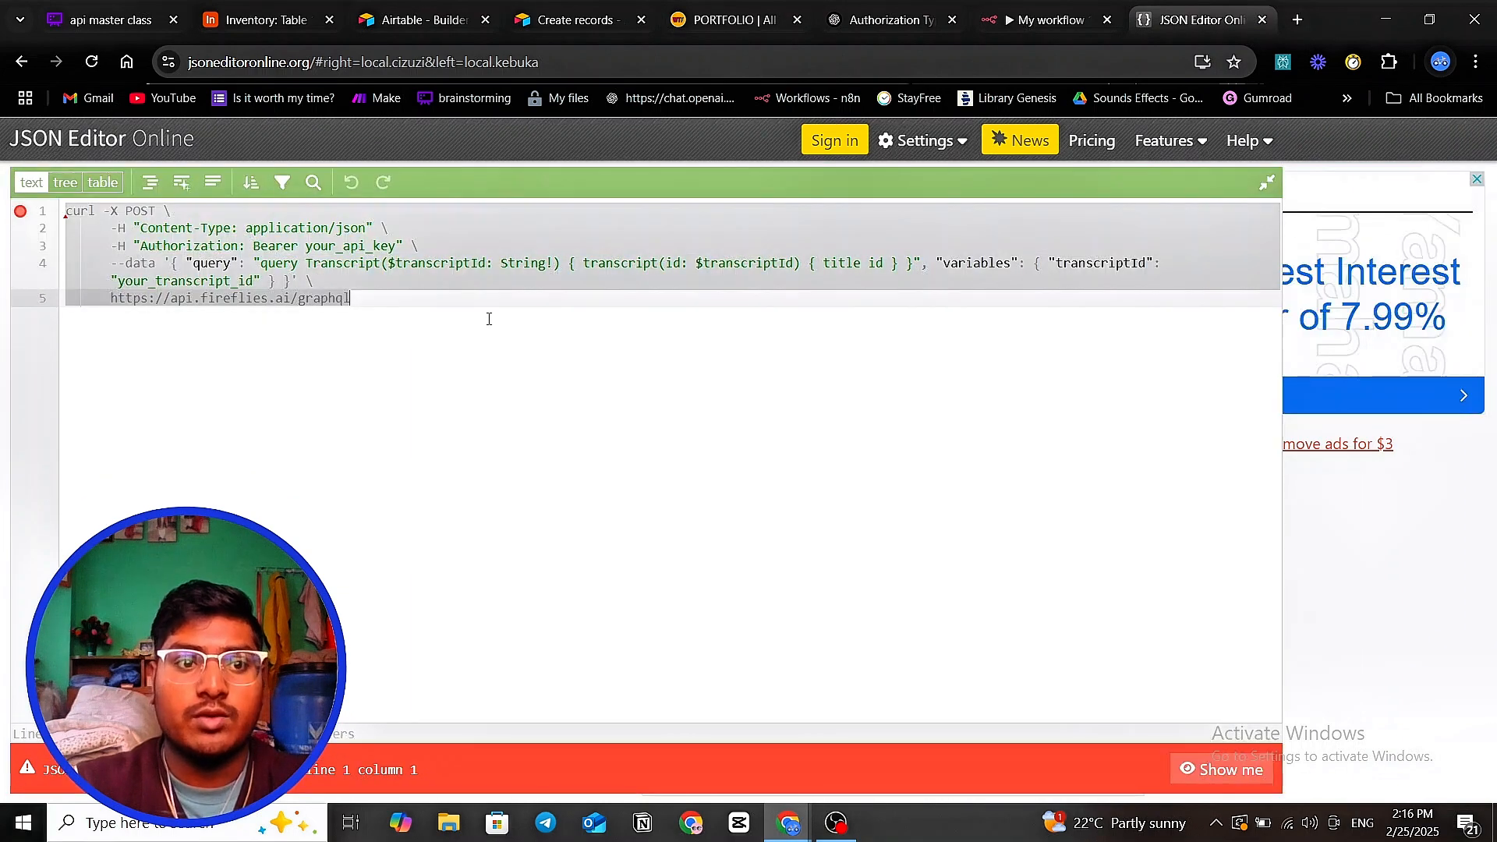
key("BackSpace")
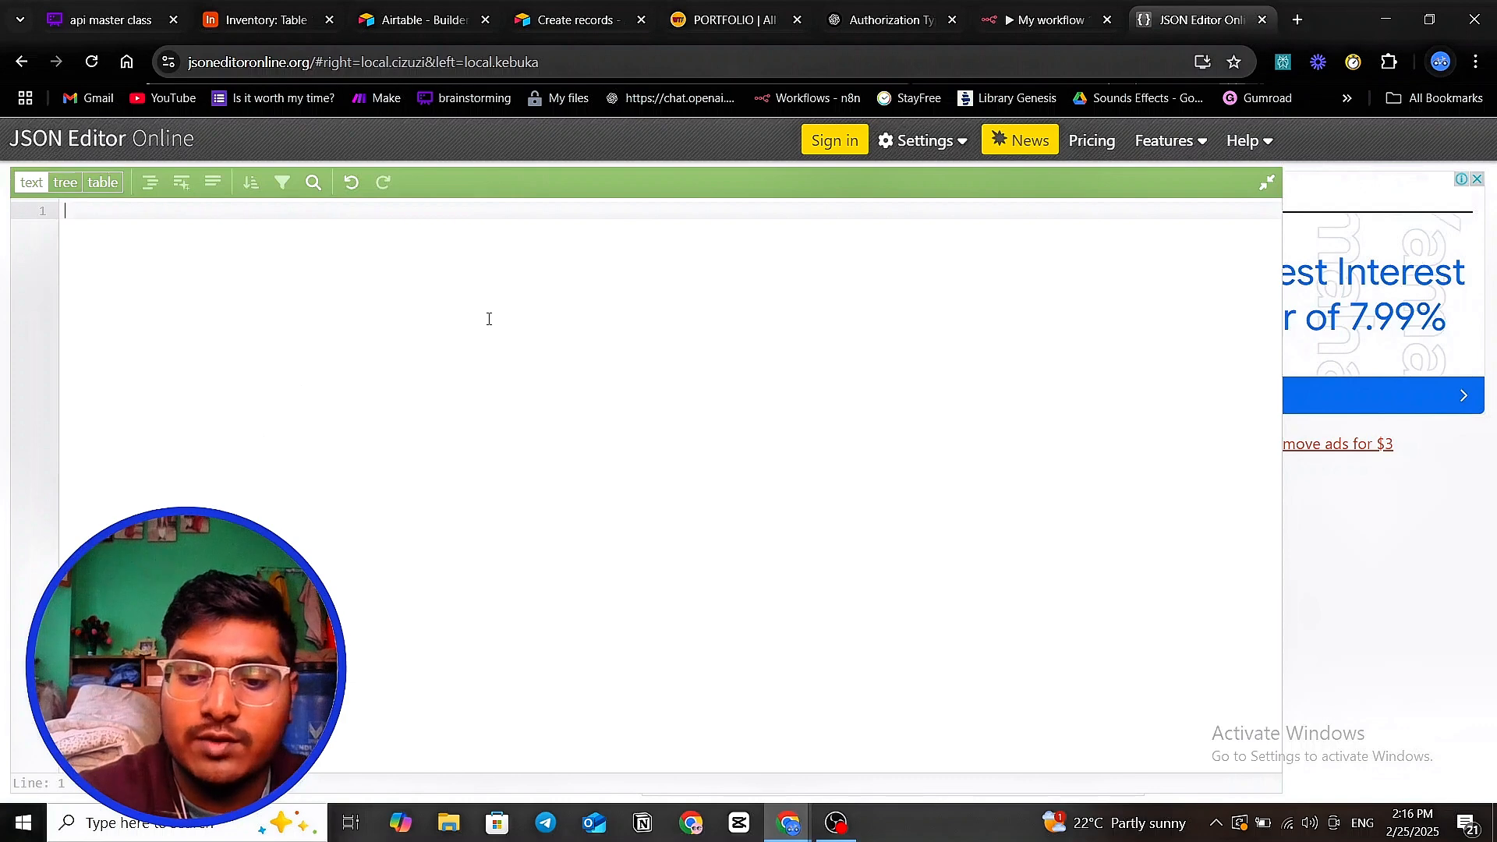
- Start a new object with a quoted "qunatity" key followed by ="munna
type("{")
key("Return")
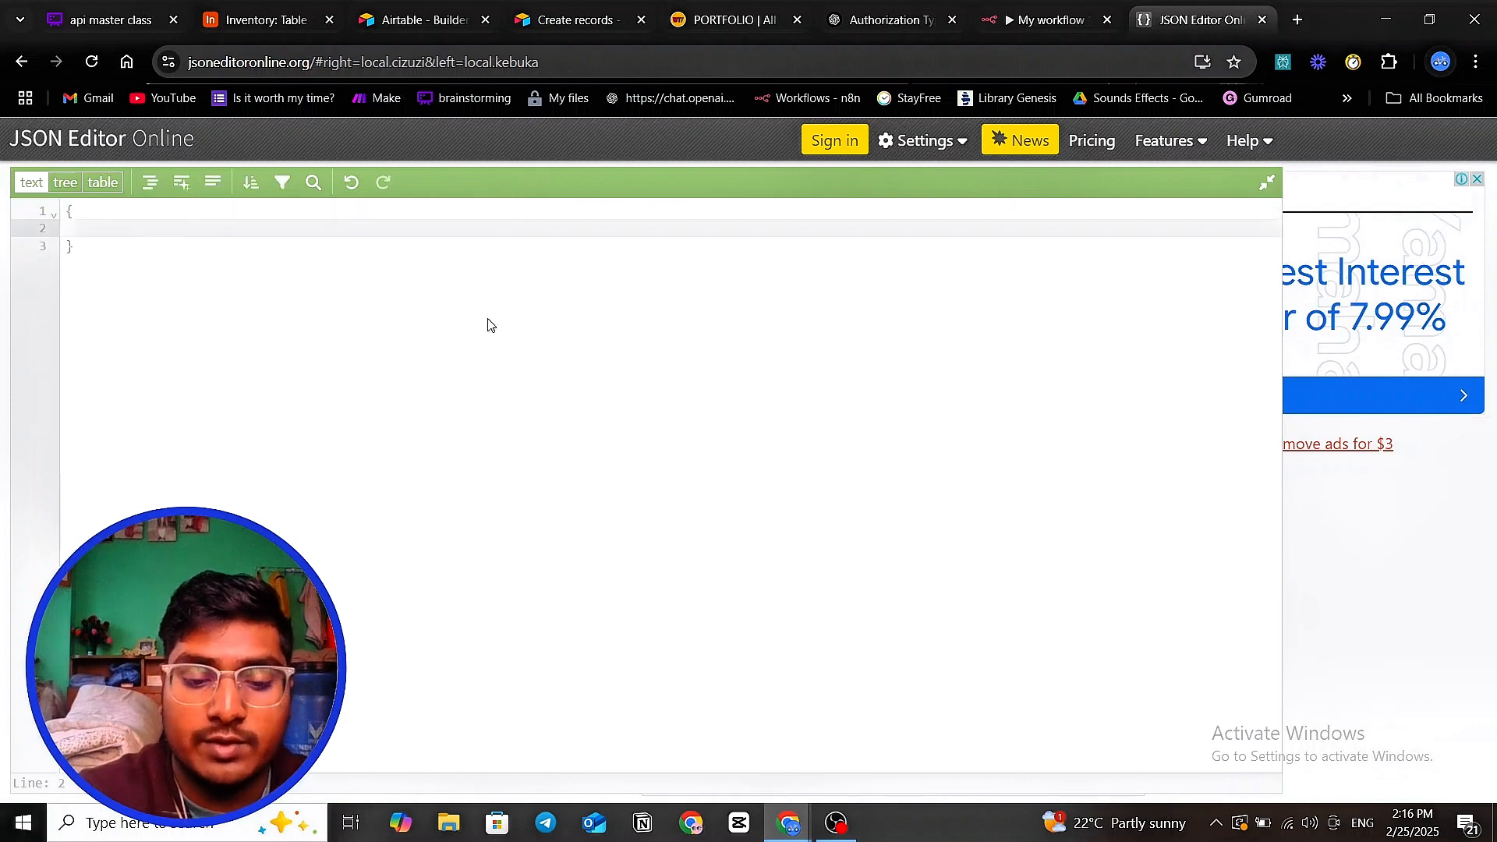
type("quna")
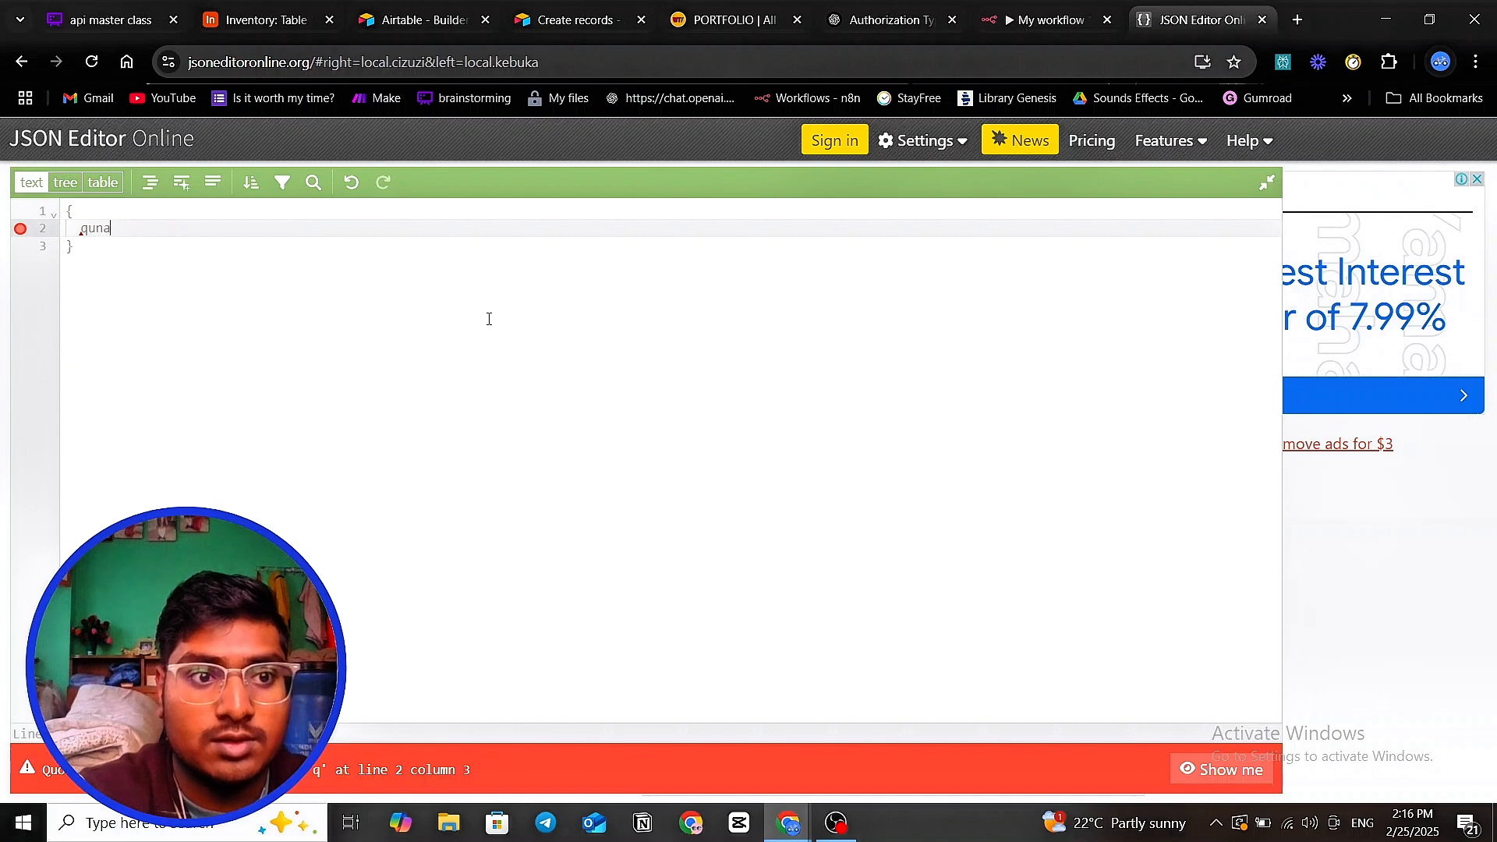
type("tity")
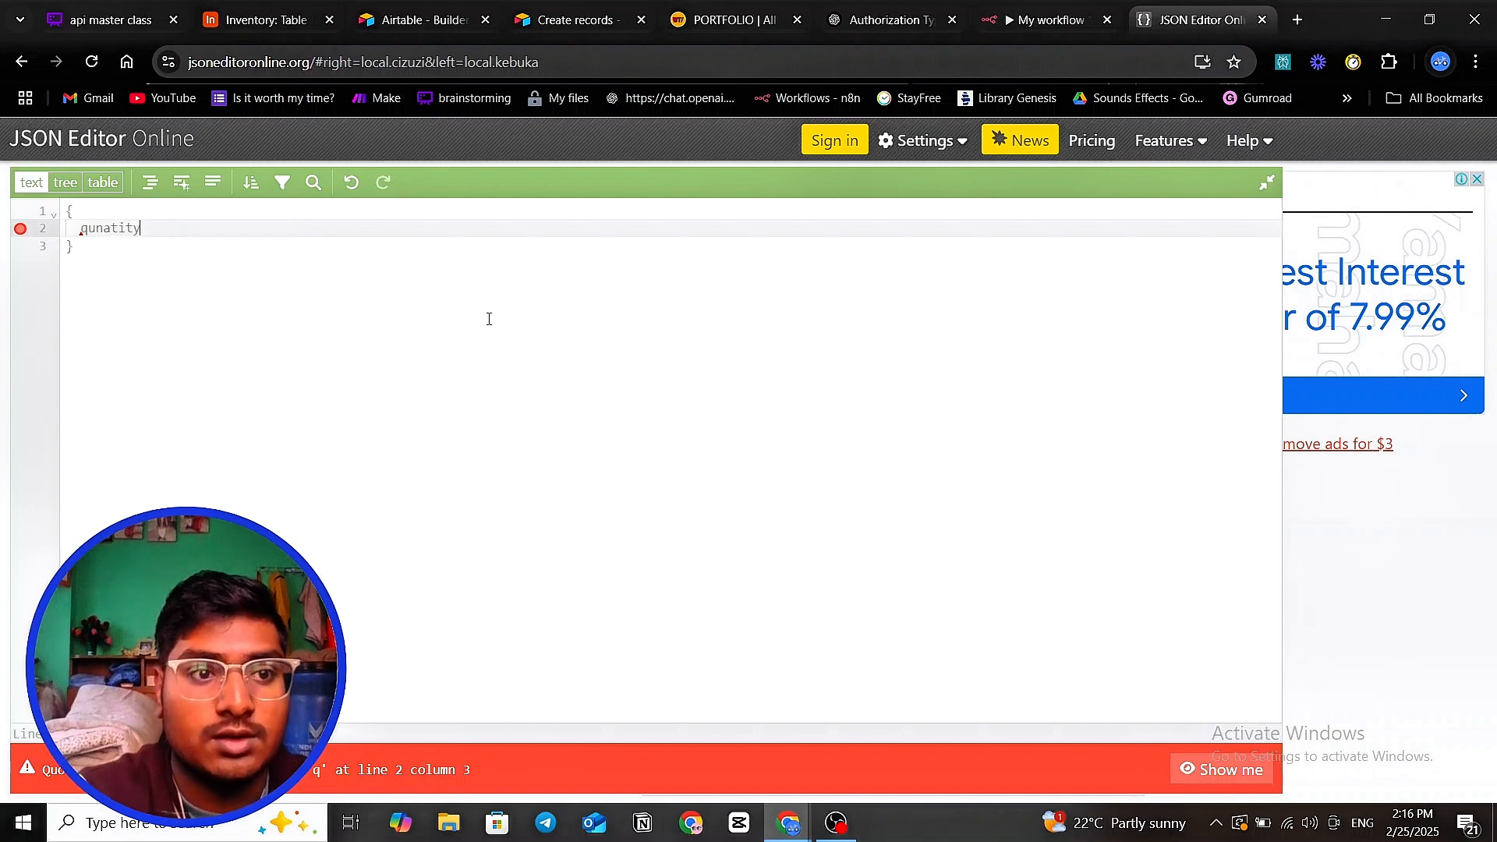
type("\"")
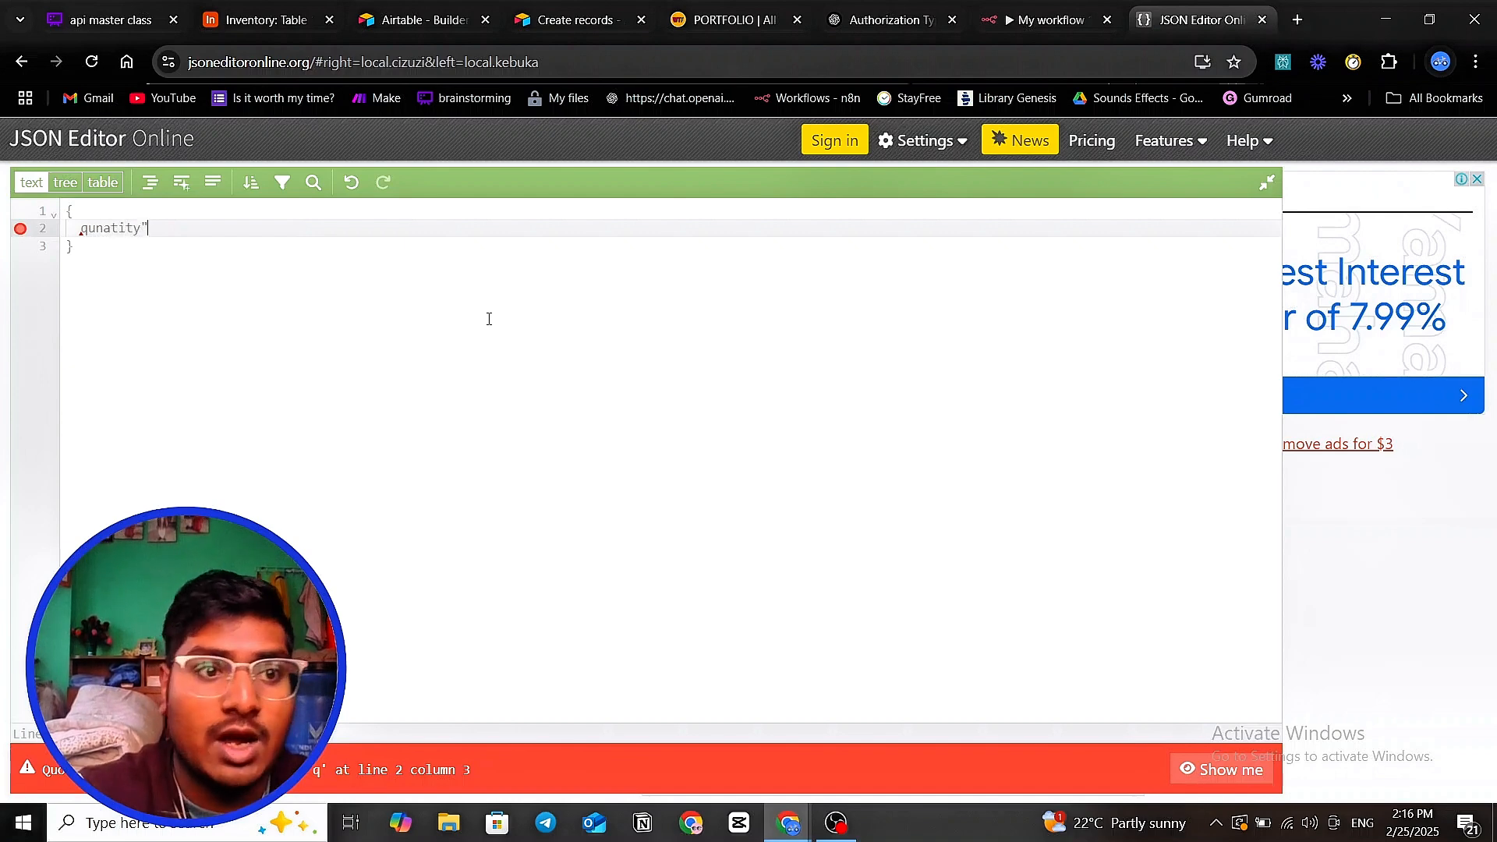
left_click(80, 228)
type("\"")
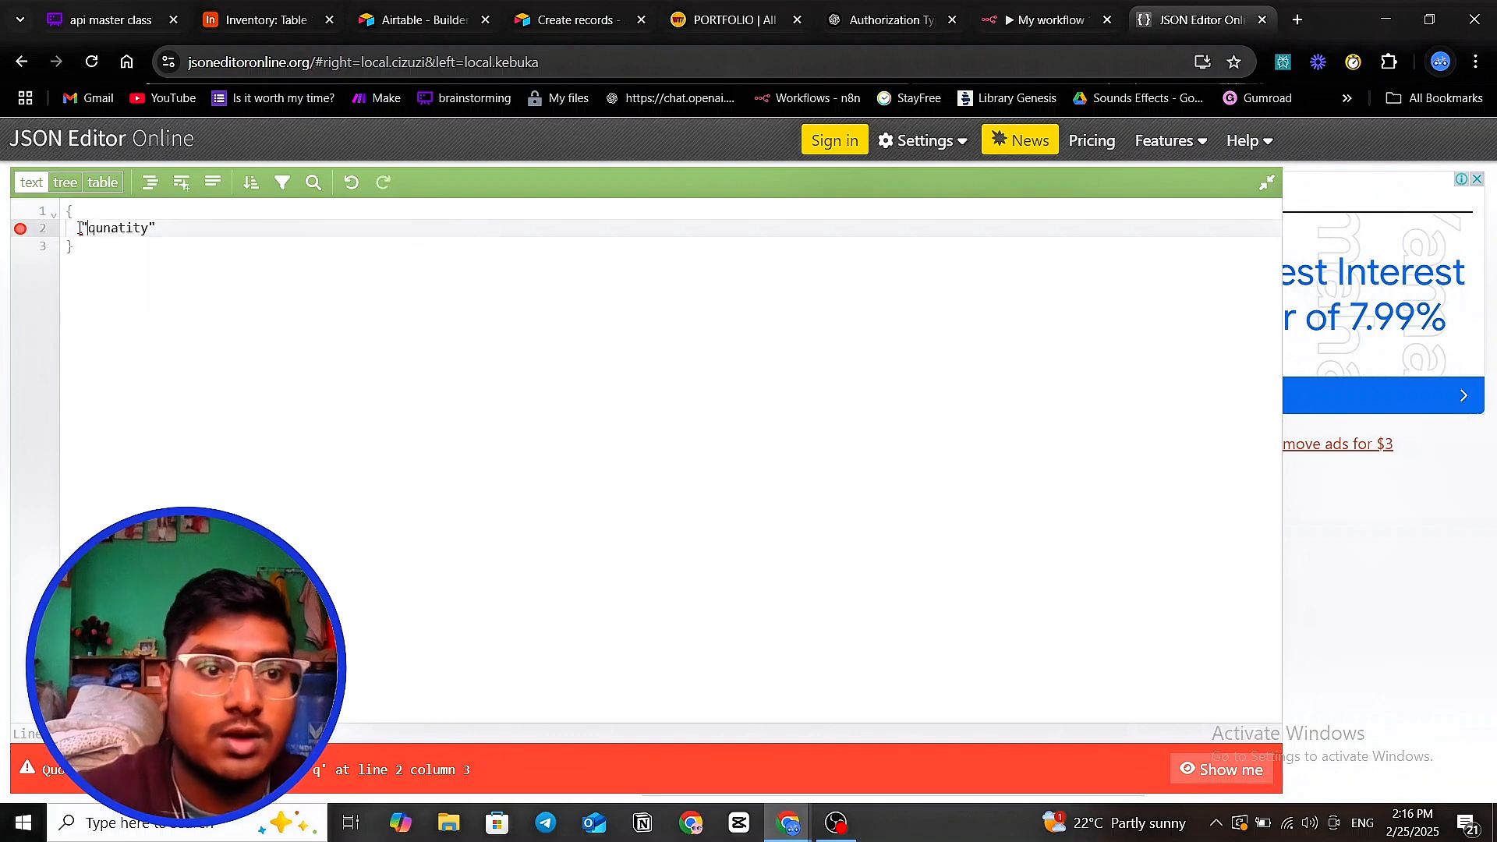
left_click(178, 230)
type("=\"")
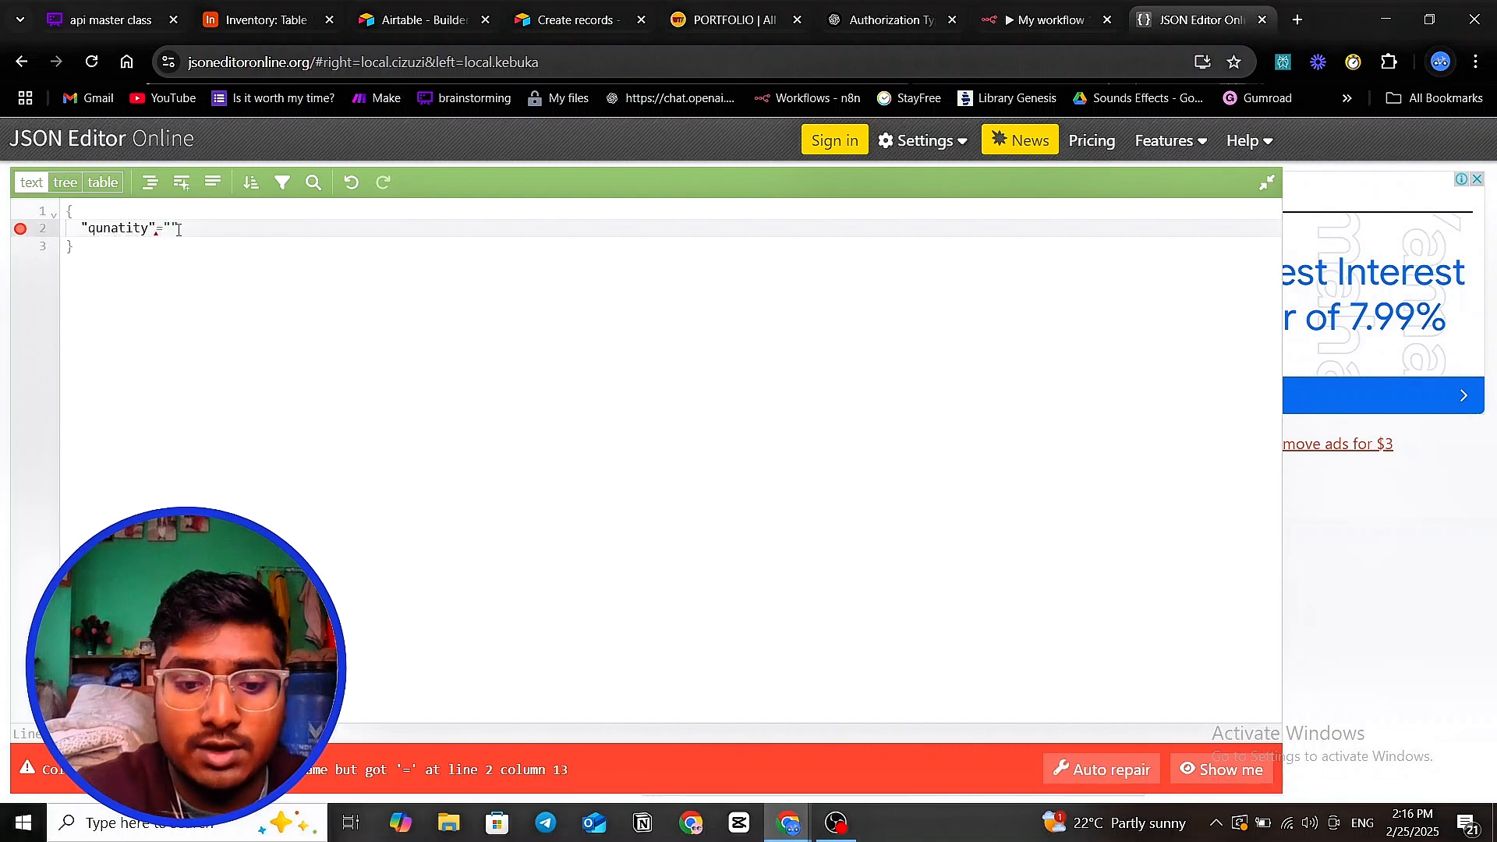
type("munna")
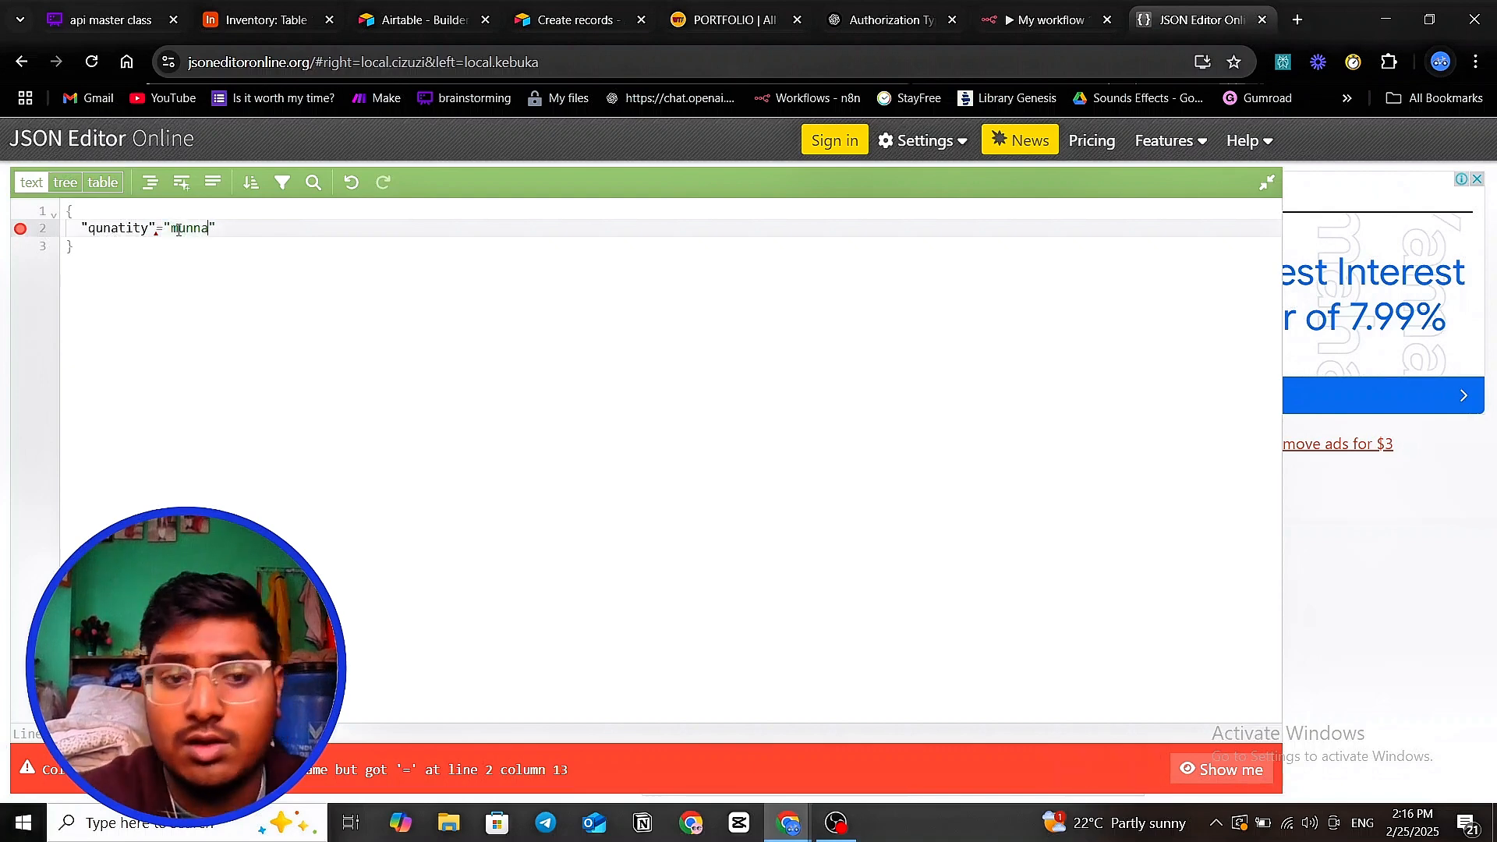
left_click(228, 240)
left_click(234, 222)
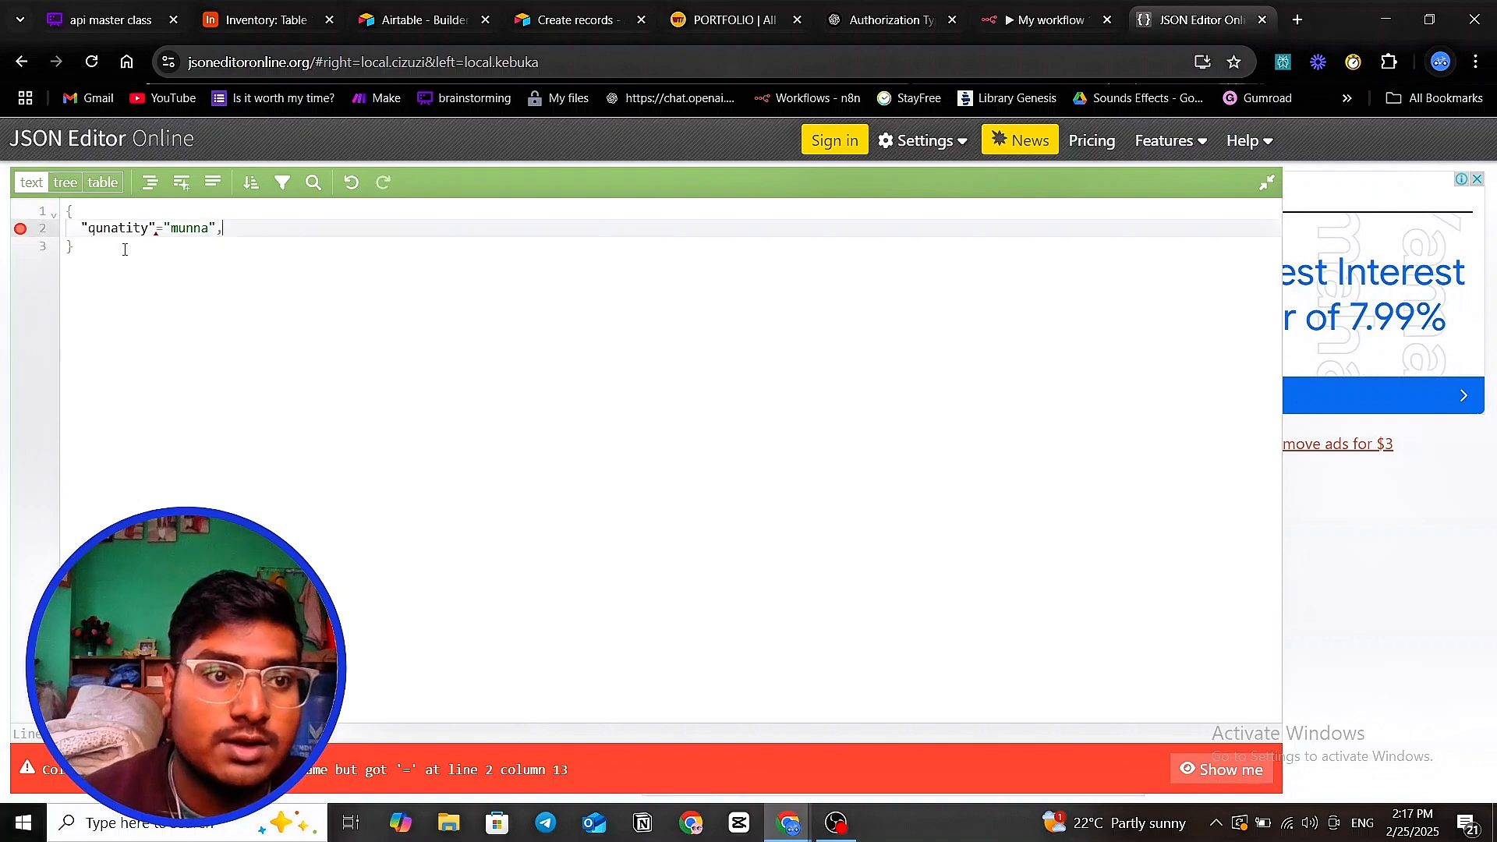
- Replace the equals sign with a colon and delete the "munna" value
left_click(1213, 770)
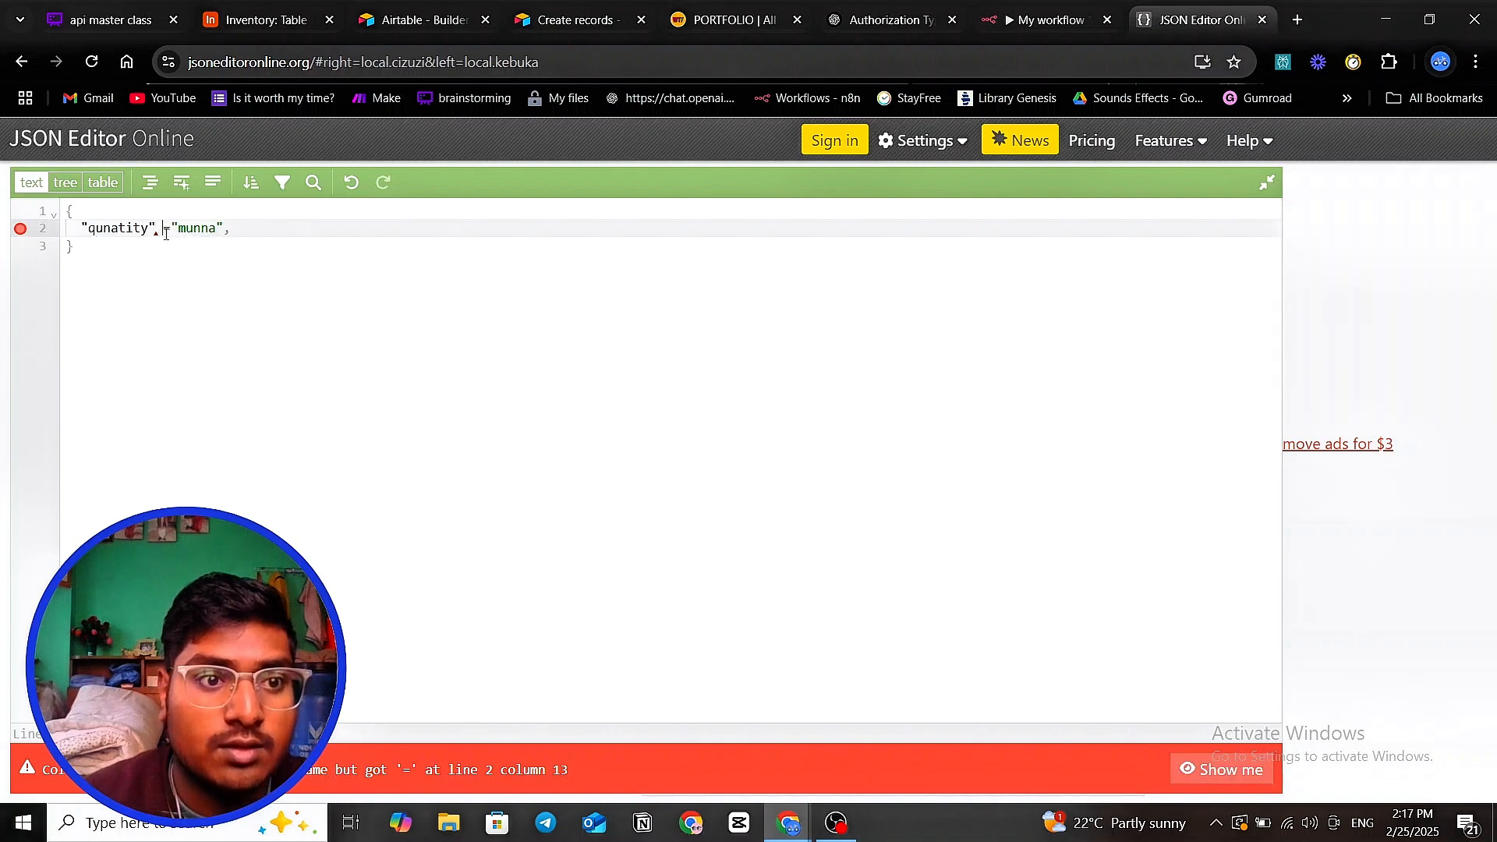
key("BackSpace")
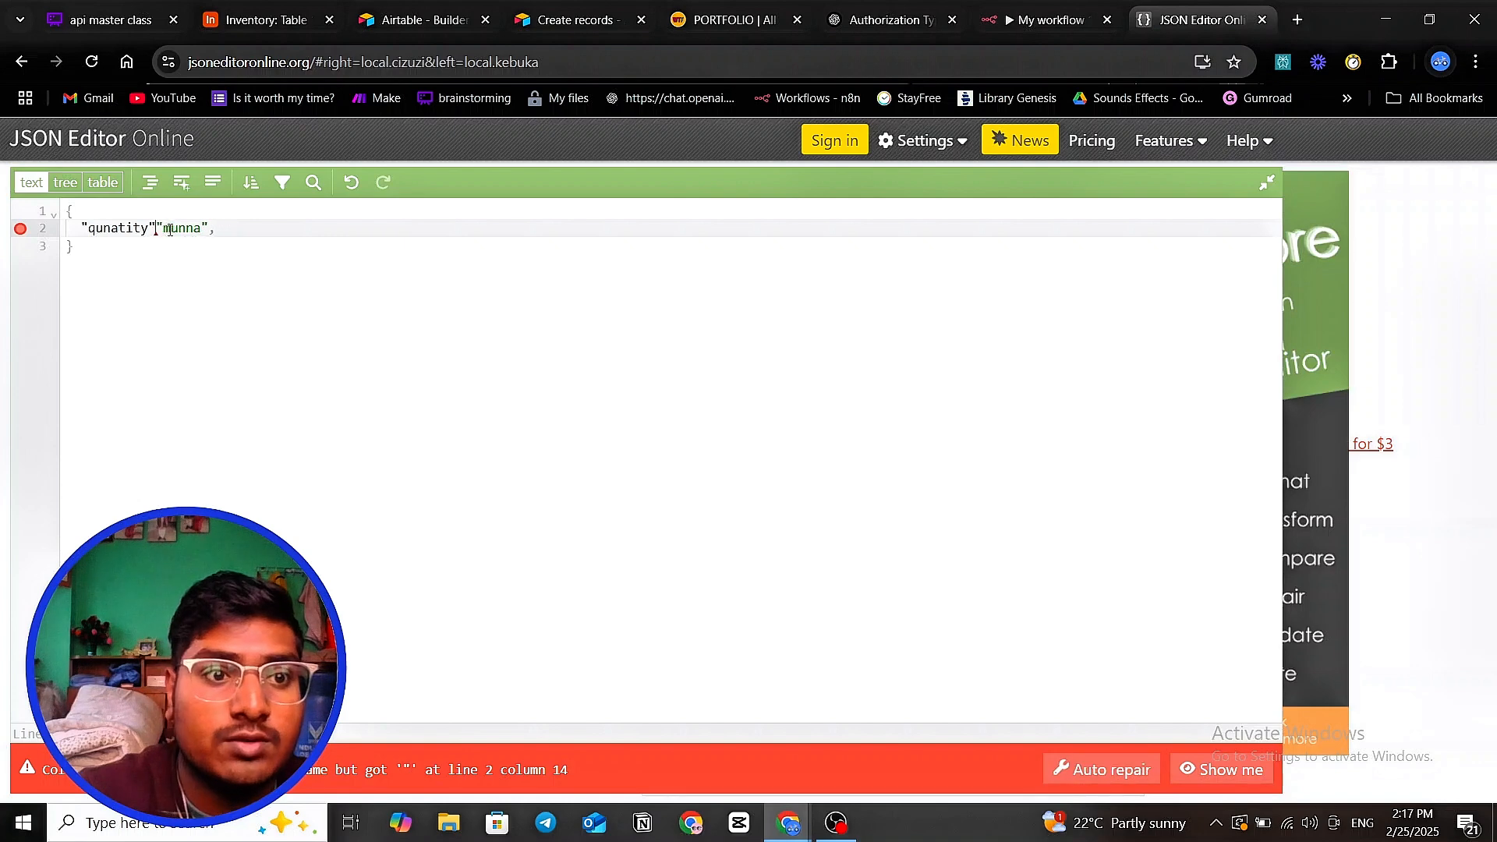
type(":")
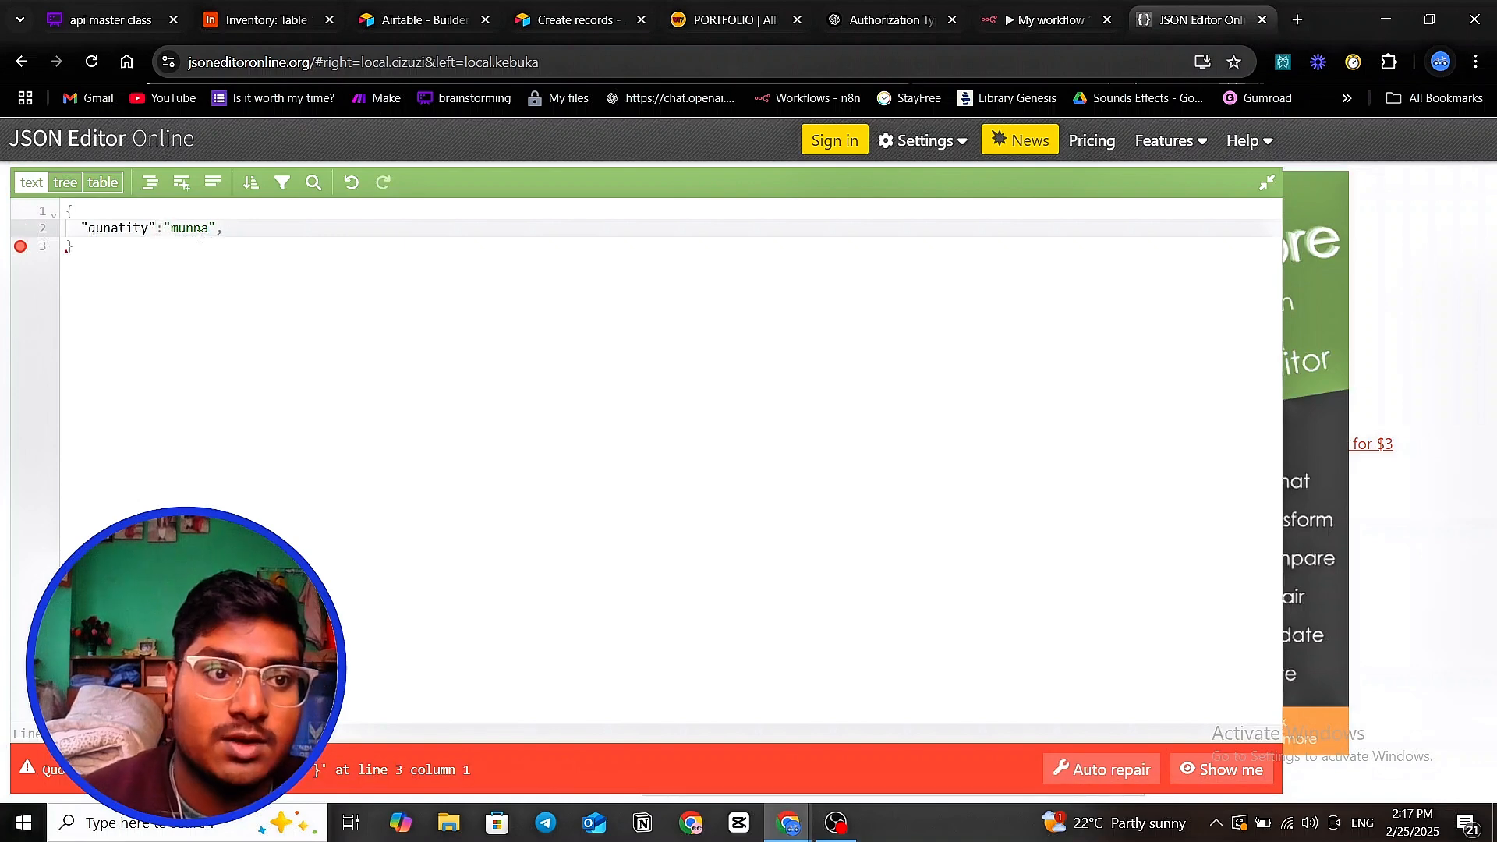
left_click_drag(216, 223, 165, 230)
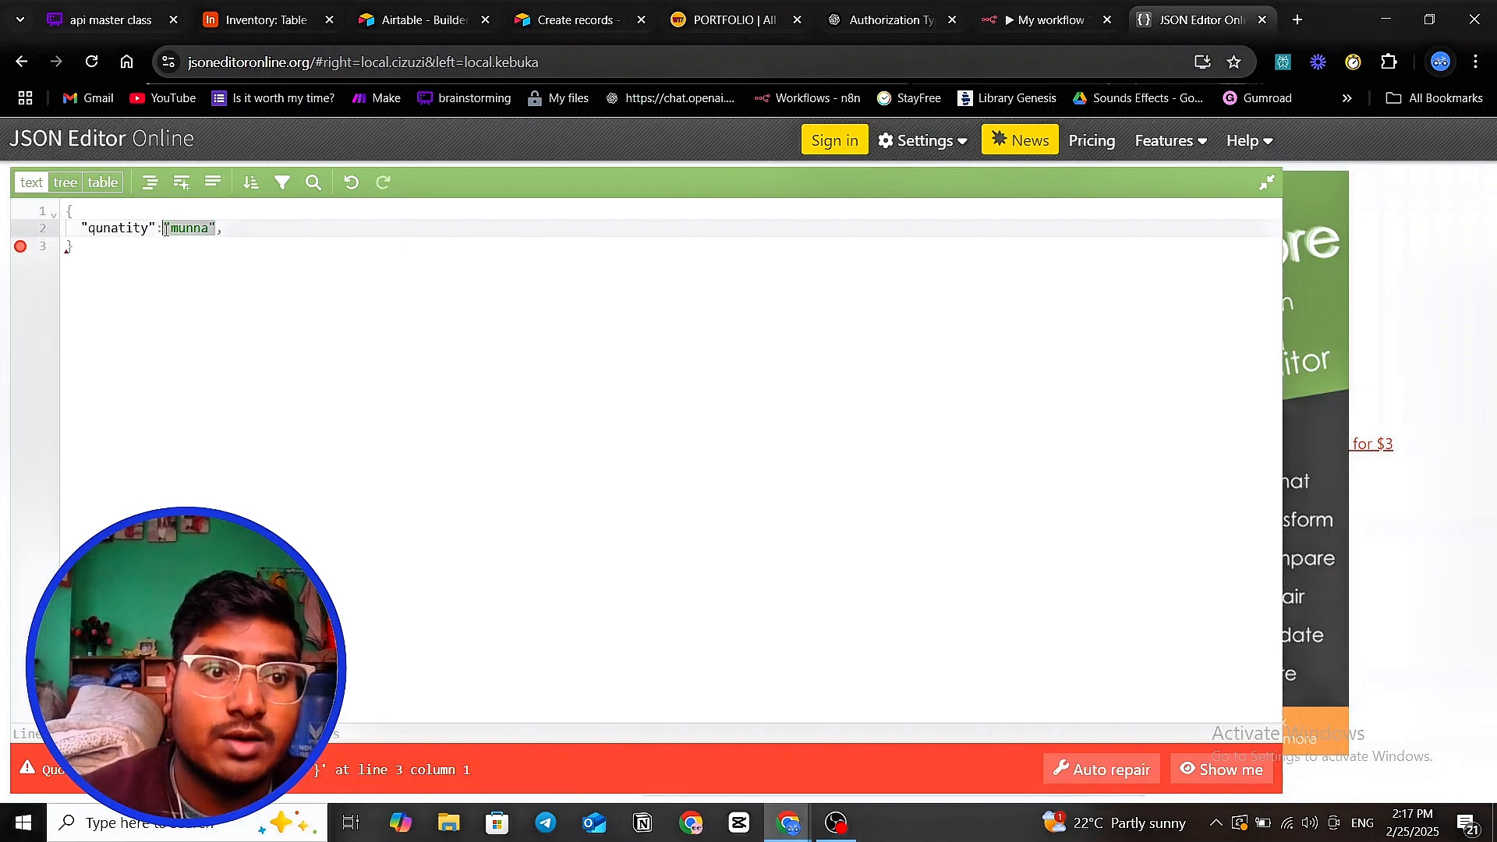
key("BackSpace")
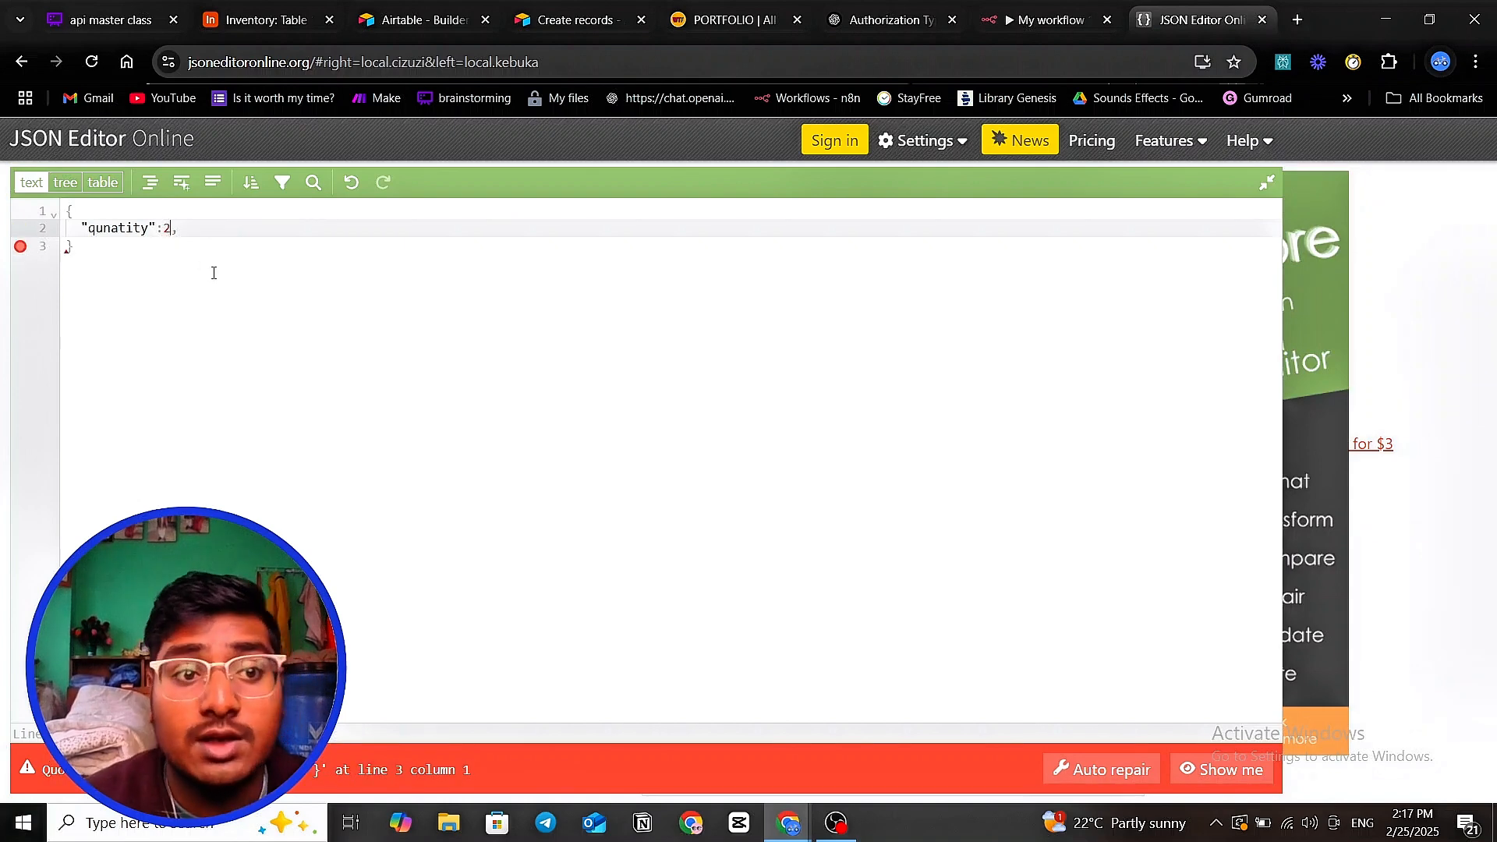
- Auto-repair the trailing comma error, swap the value 2 for true, then erase it
left_click(1076, 770)
left_click(175, 229)
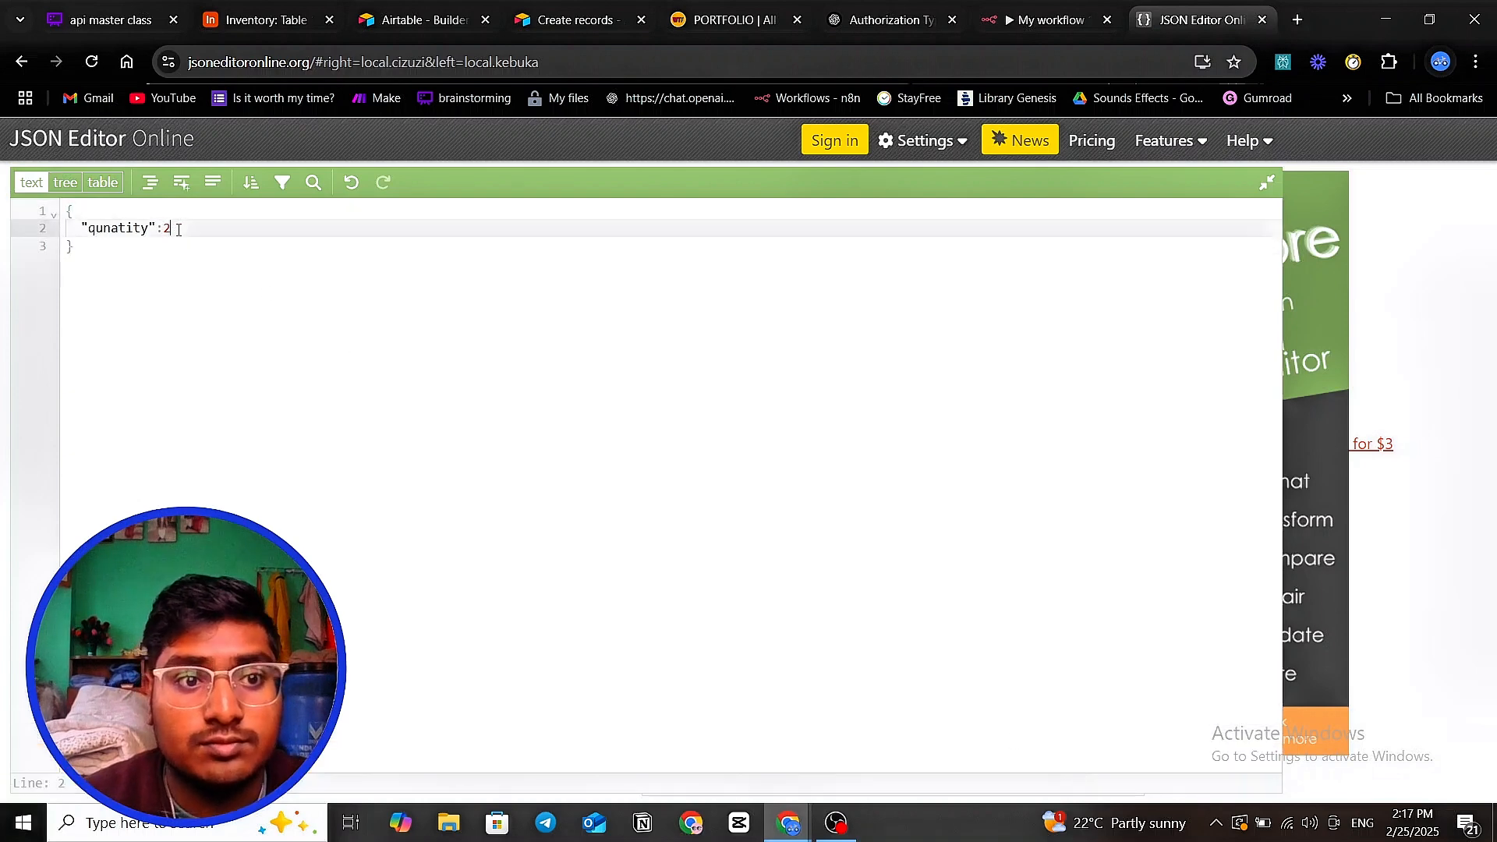
key("BackSpace")
type("tr")
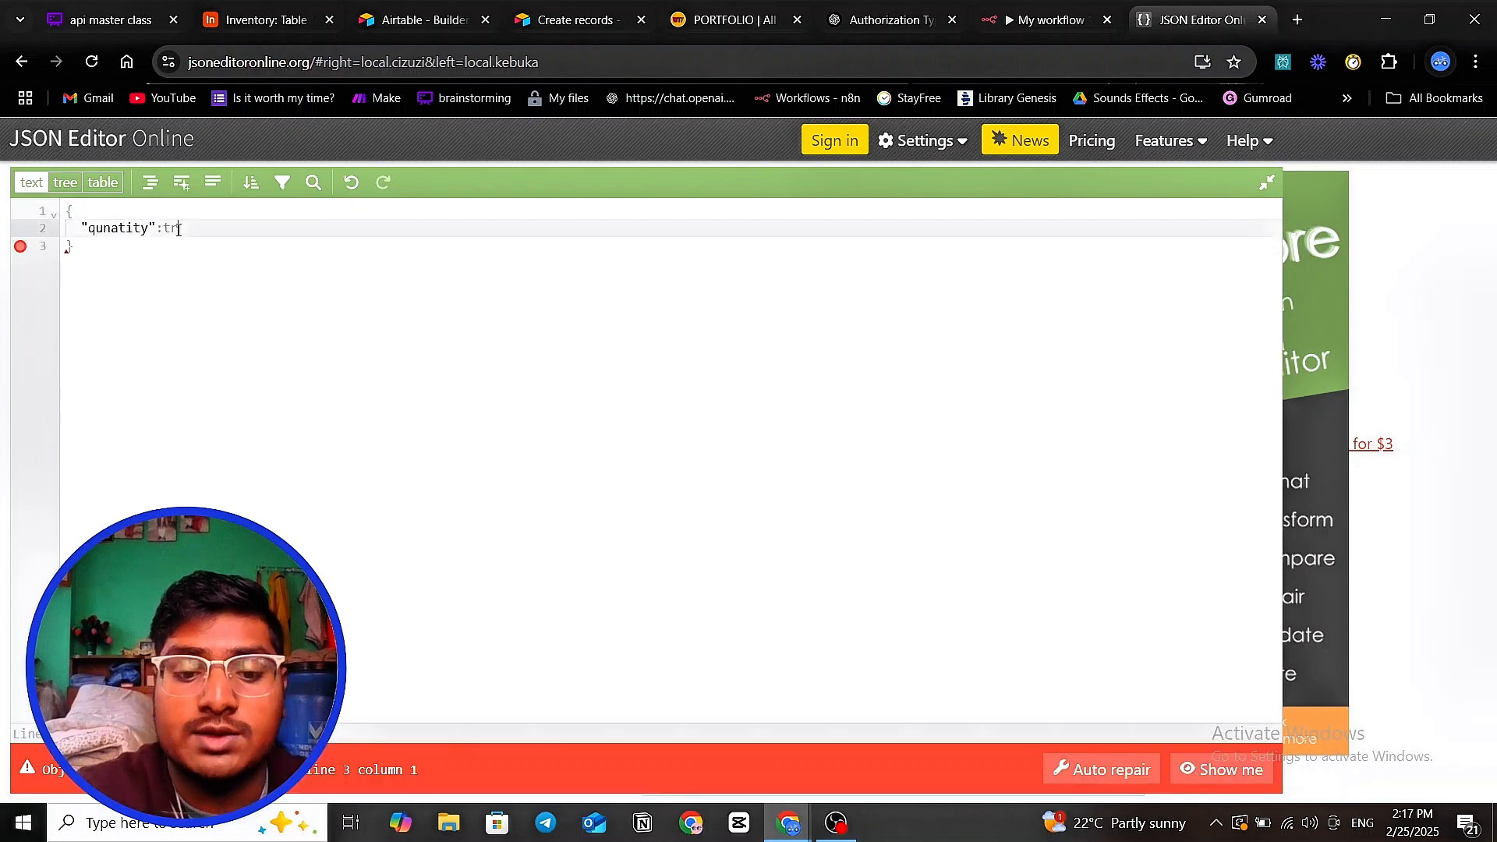
type("ue")
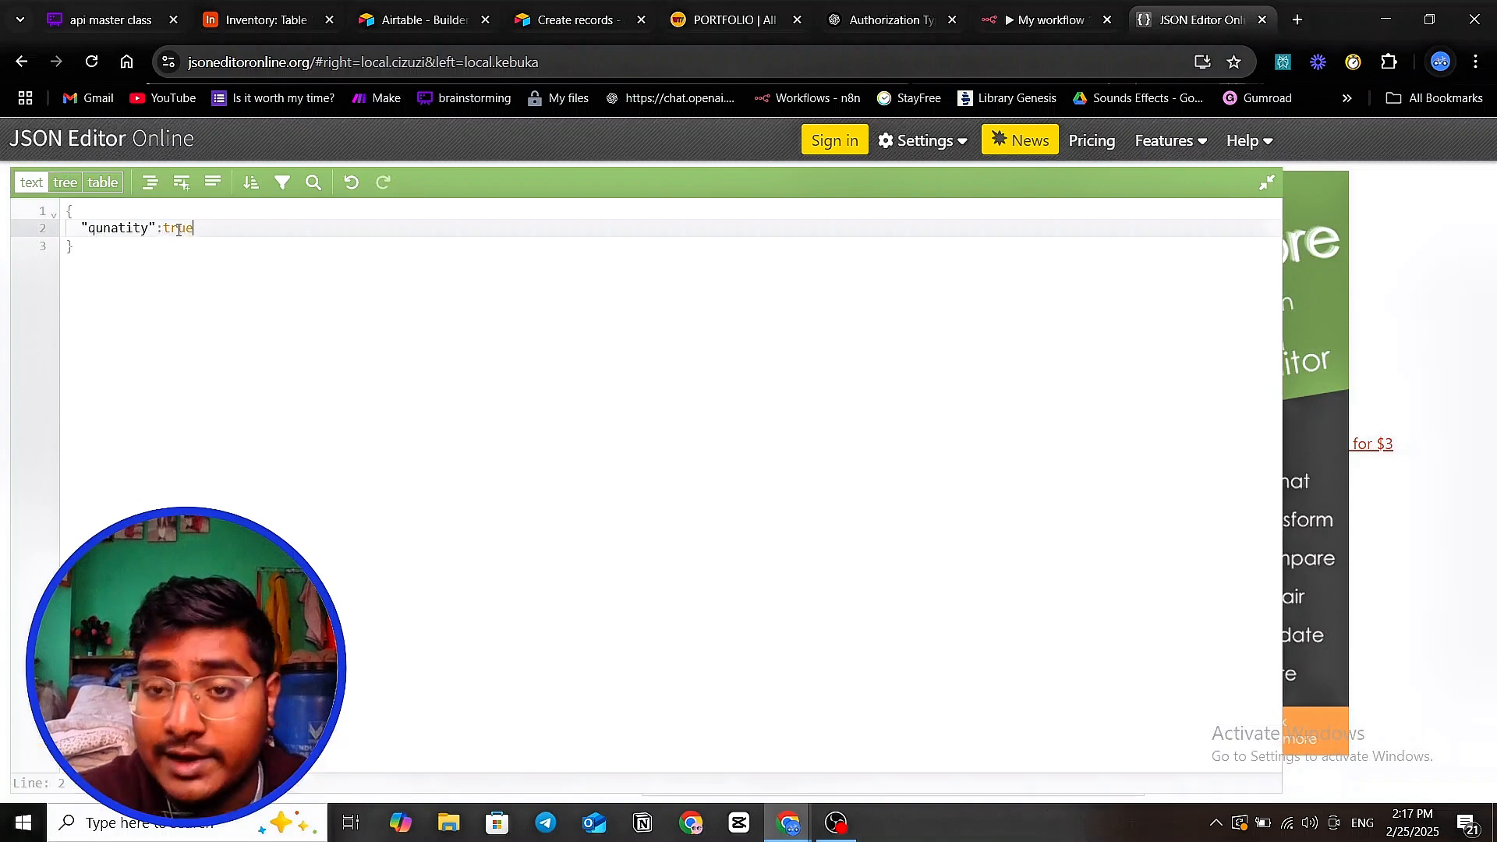
key("BackSpace")
key("BackSpace")
key("BackSpace")
key("BackSpace")
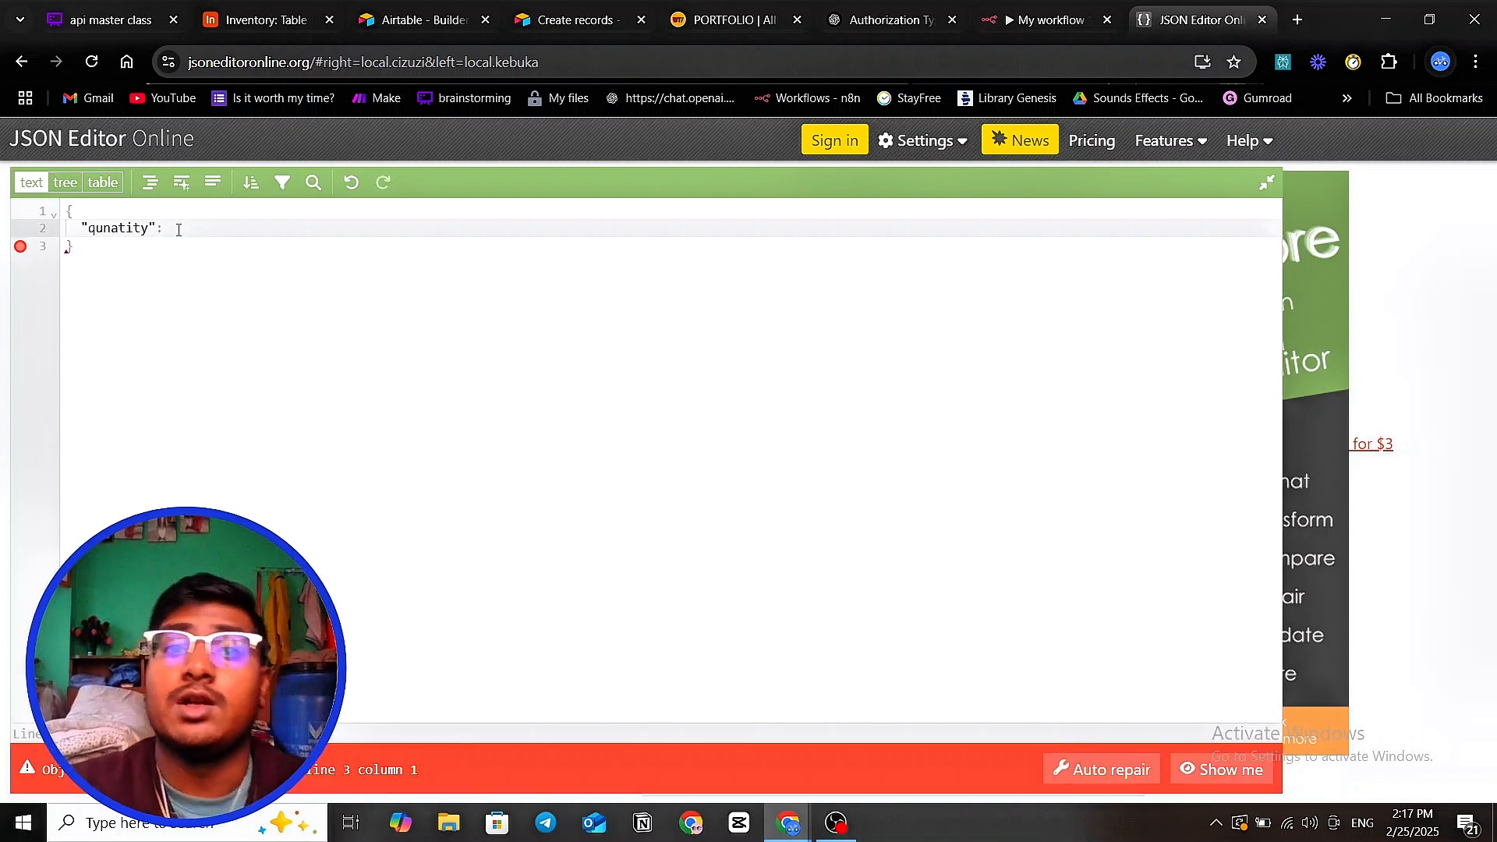
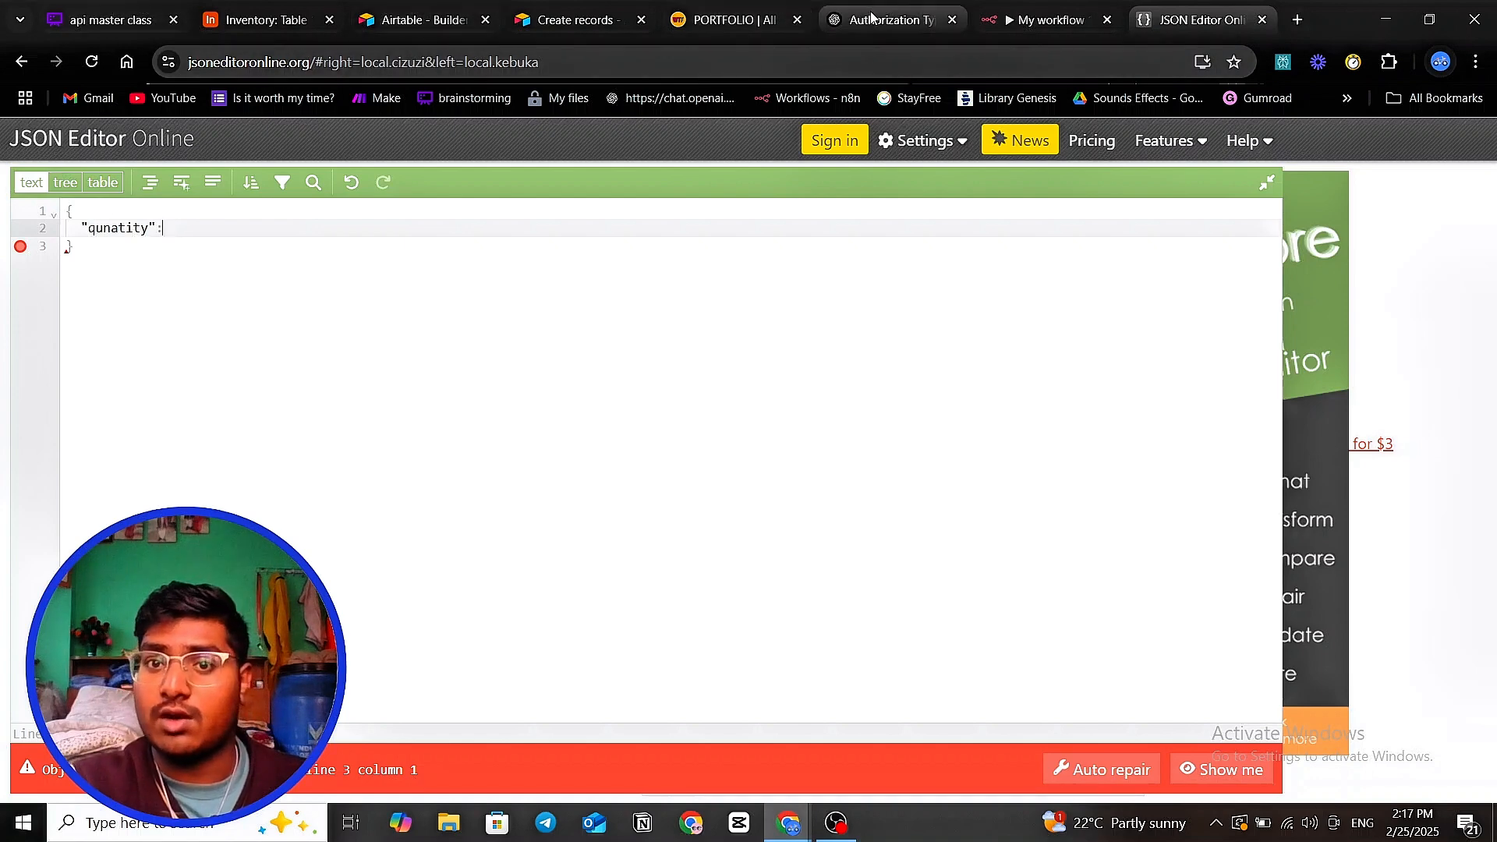
- Test HTTP Request1 with the Gaming pc body, which fails as invalid JSON, then select the body
left_click(1048, 24)
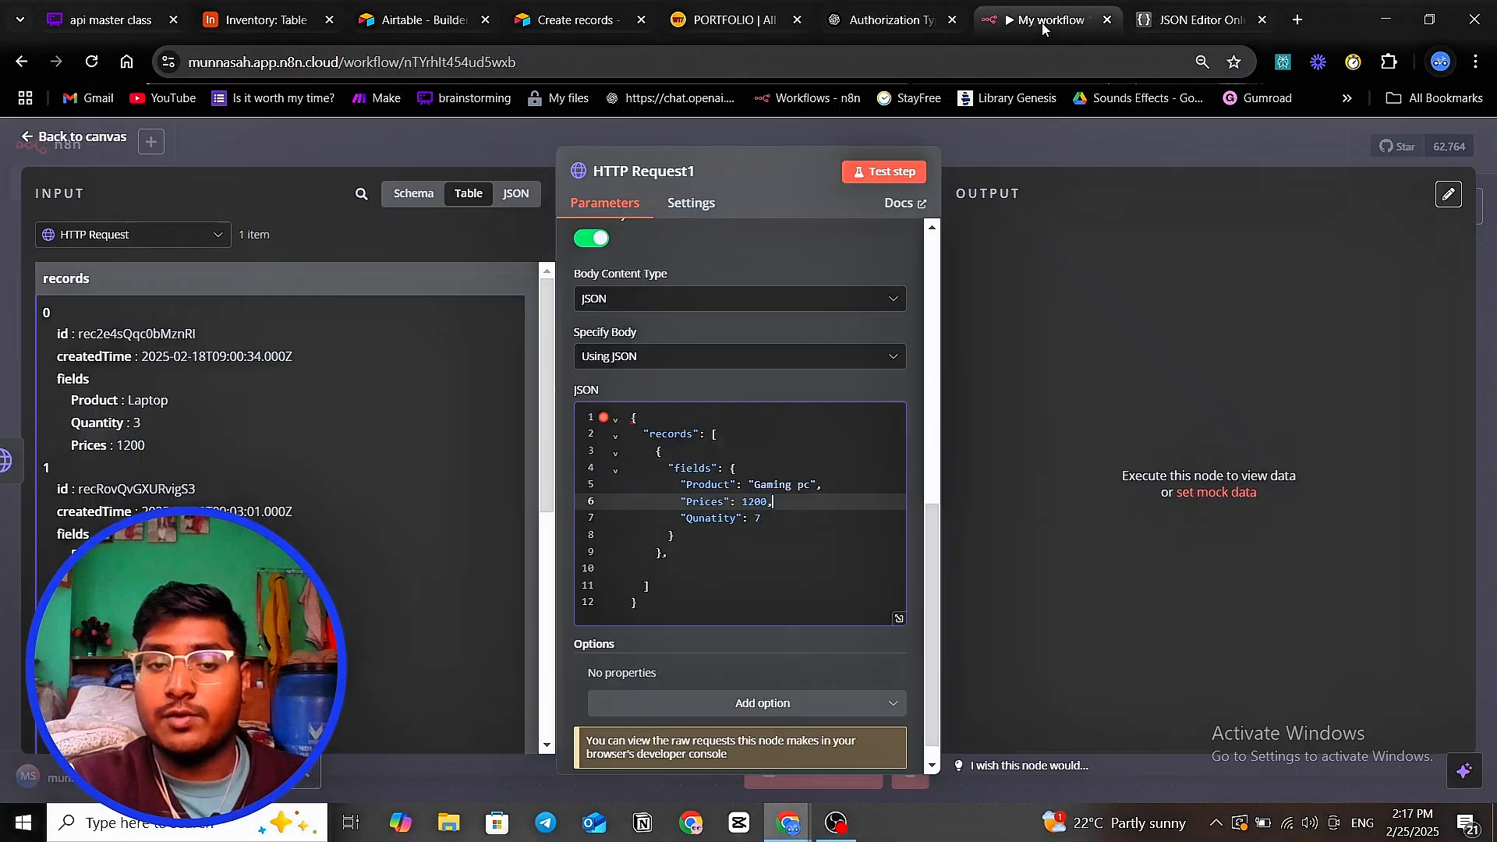
left_click(779, 520)
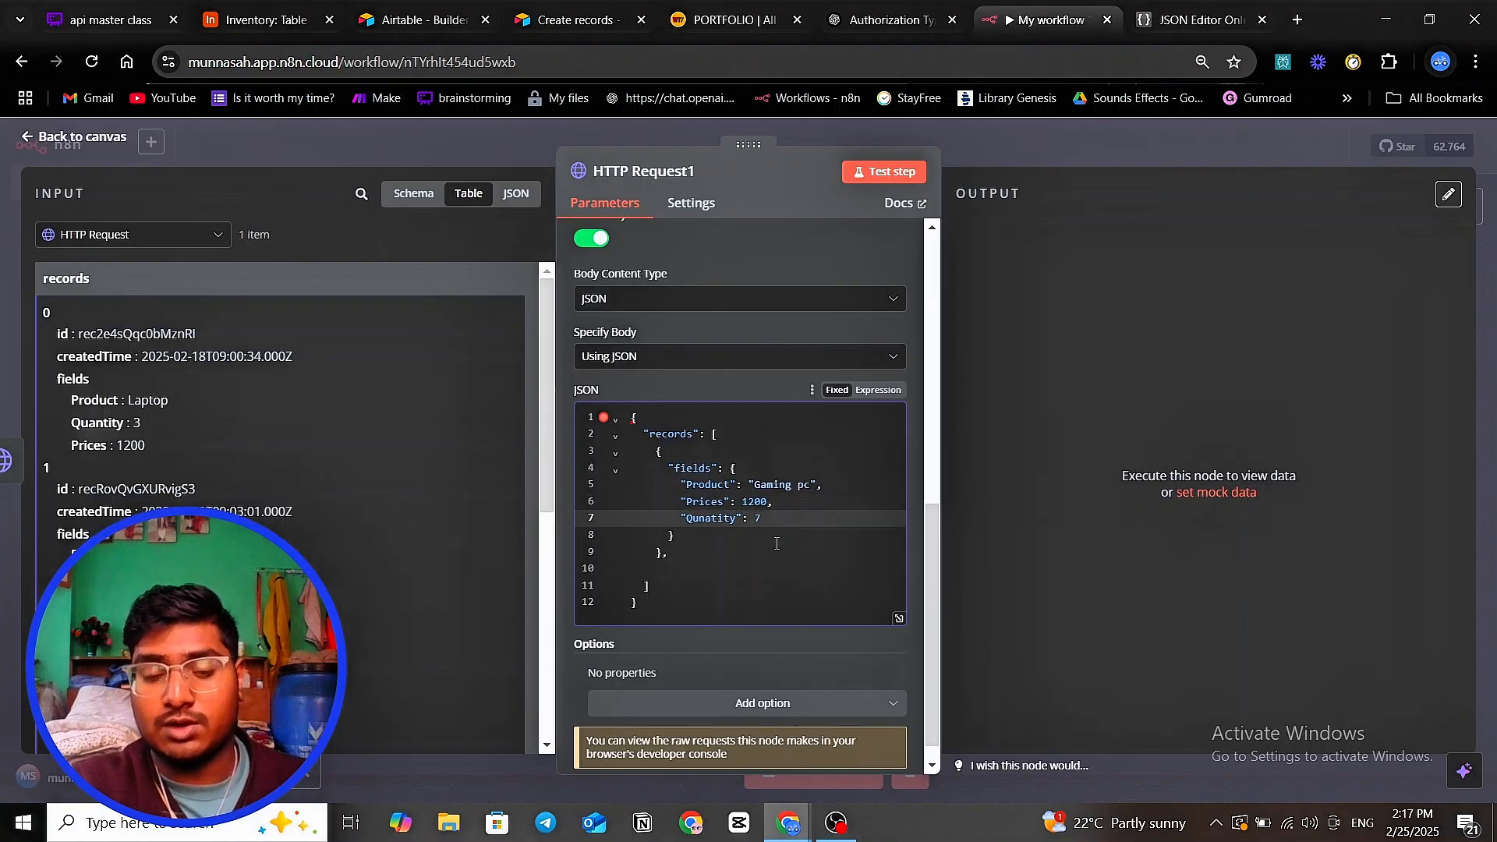
scroll(689, 535, "up", 1)
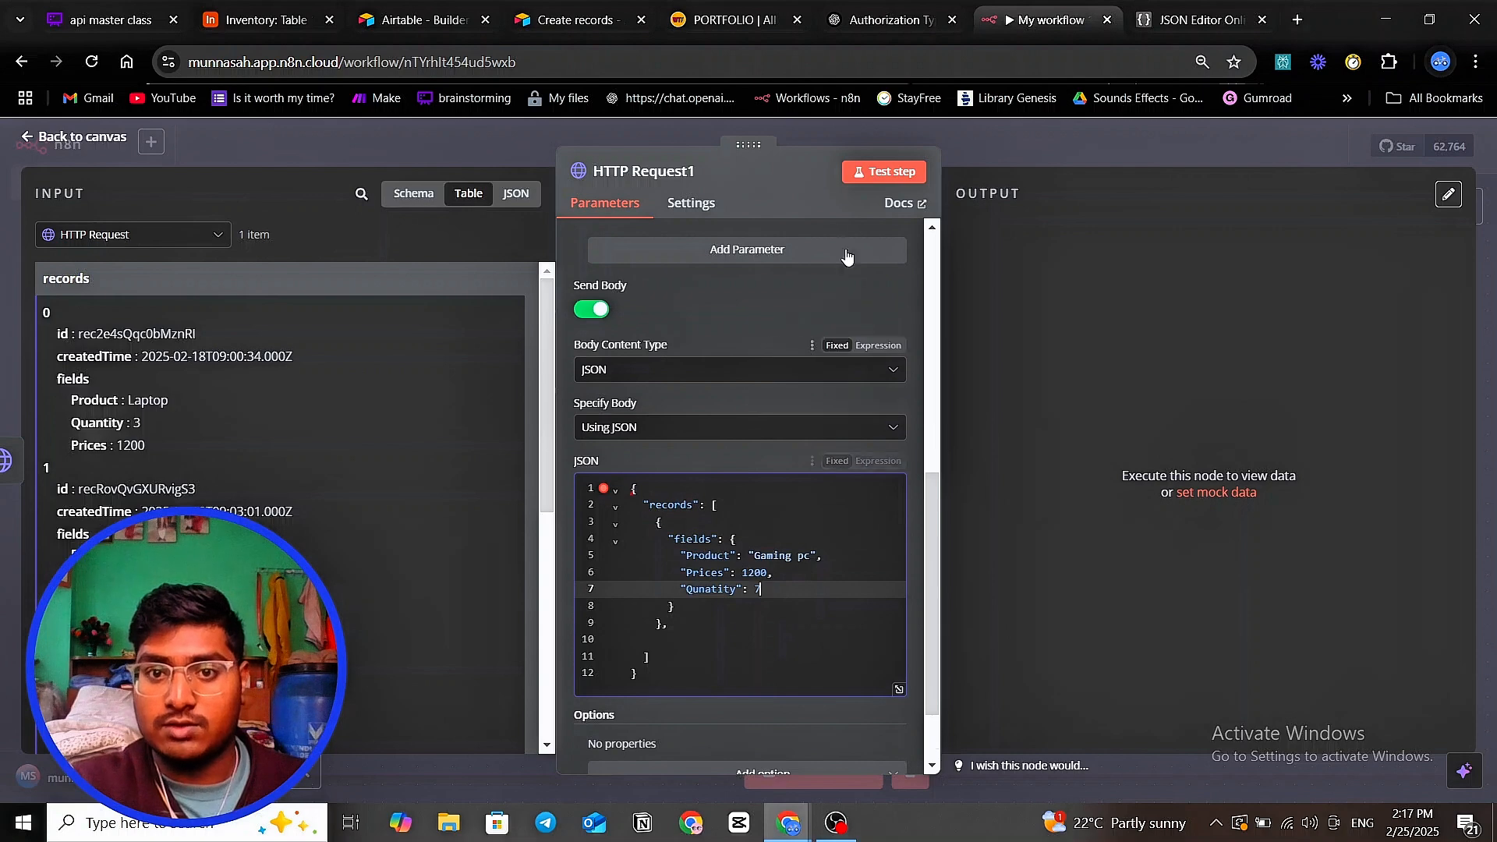
left_click(869, 175)
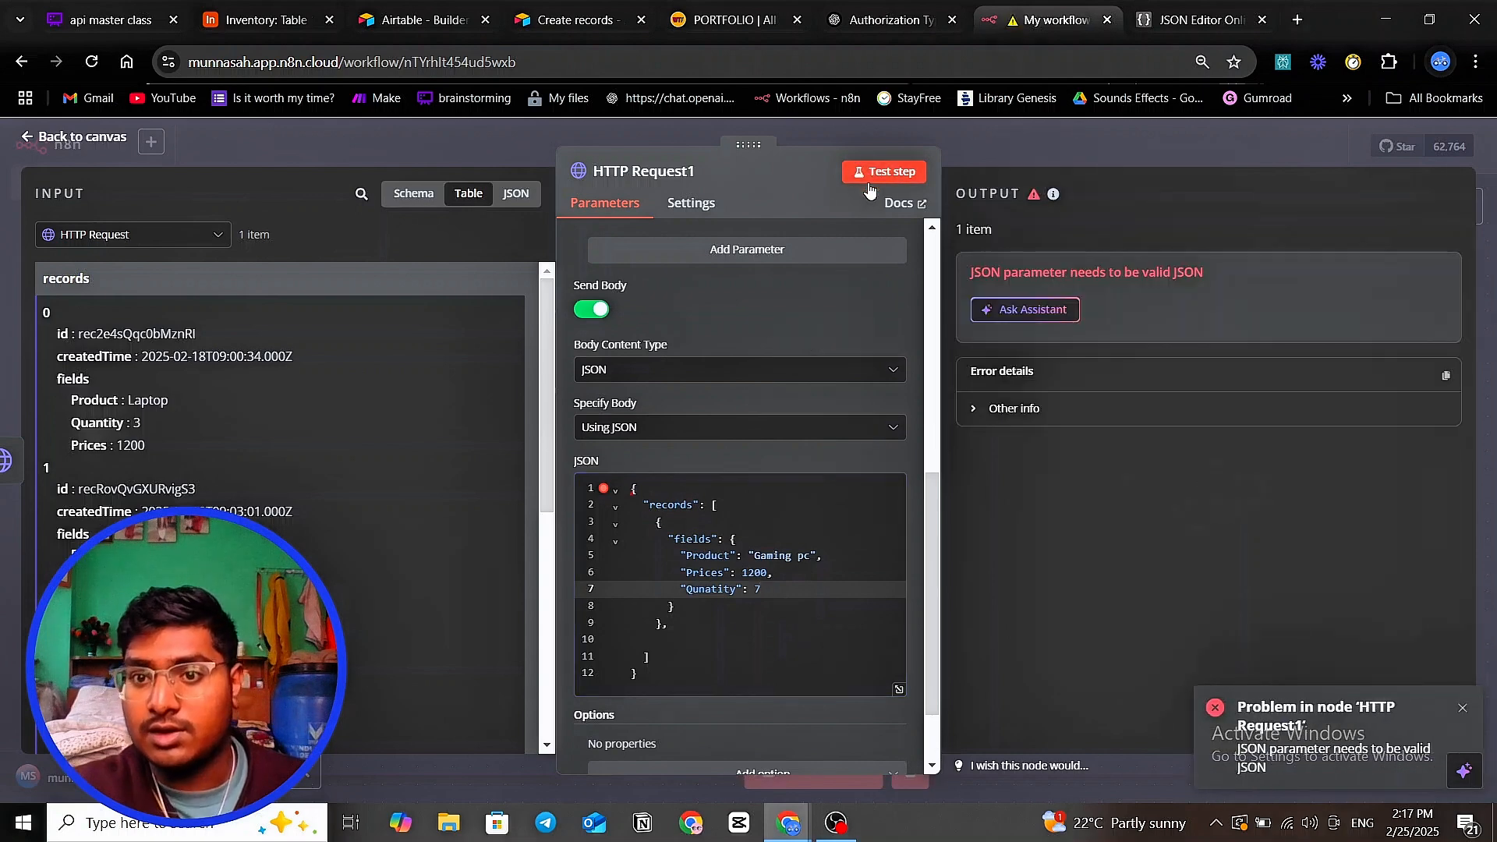
scroll(799, 573, "down", 1)
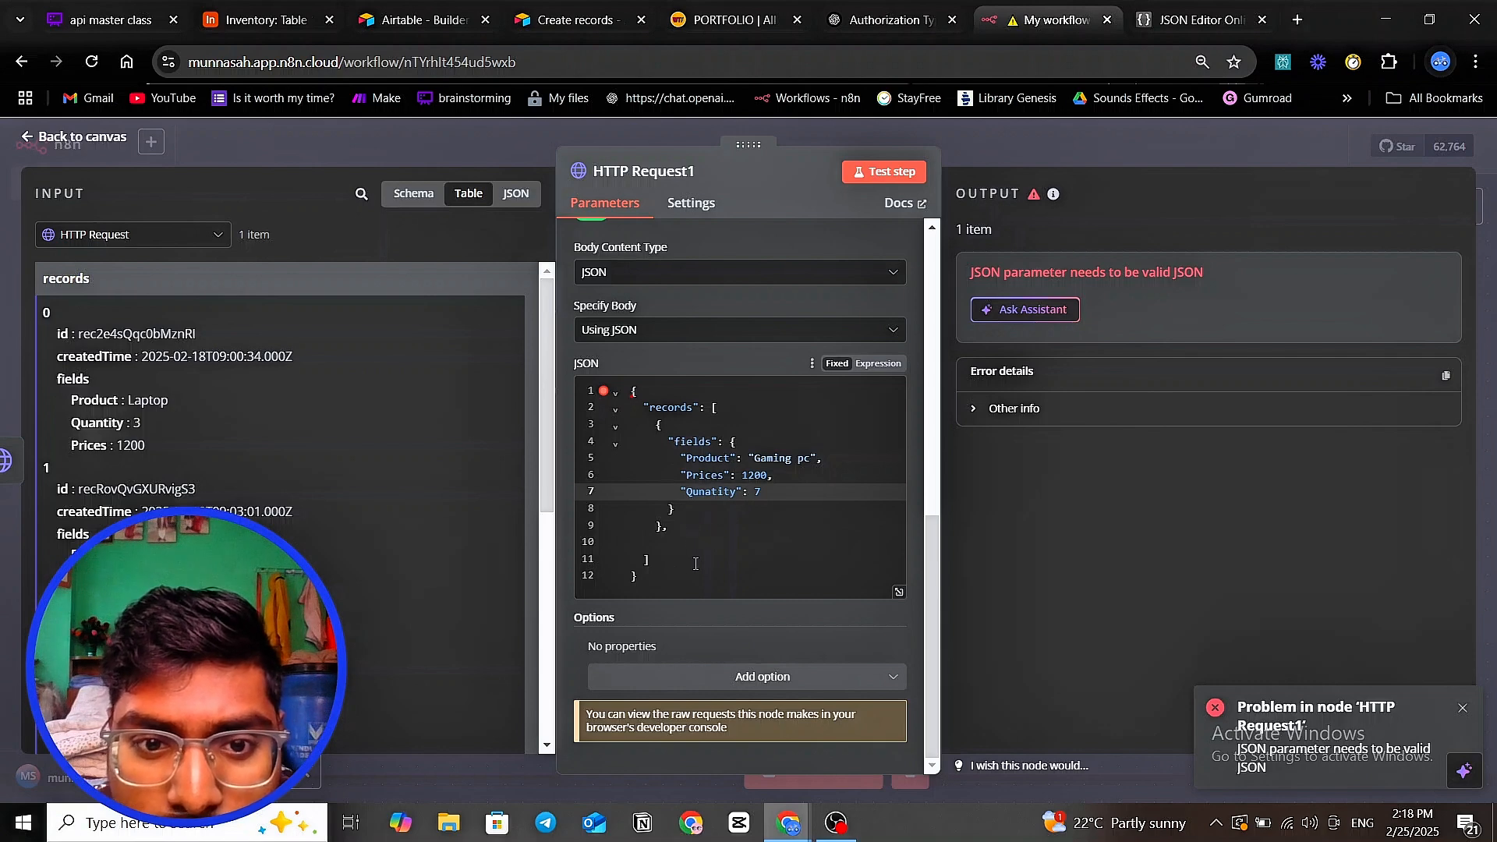
mouse_move(696, 576)
left_mouse_down()
mouse_move(646, 386)
mouse_move(771, 479)
mouse_move(702, 590)
left_mouse_up()
key("ctrl+c")
- Copy the n8n JSON body into JSON Editor Online, replacing its old text
left_click(632, 391)
right_click(688, 503)
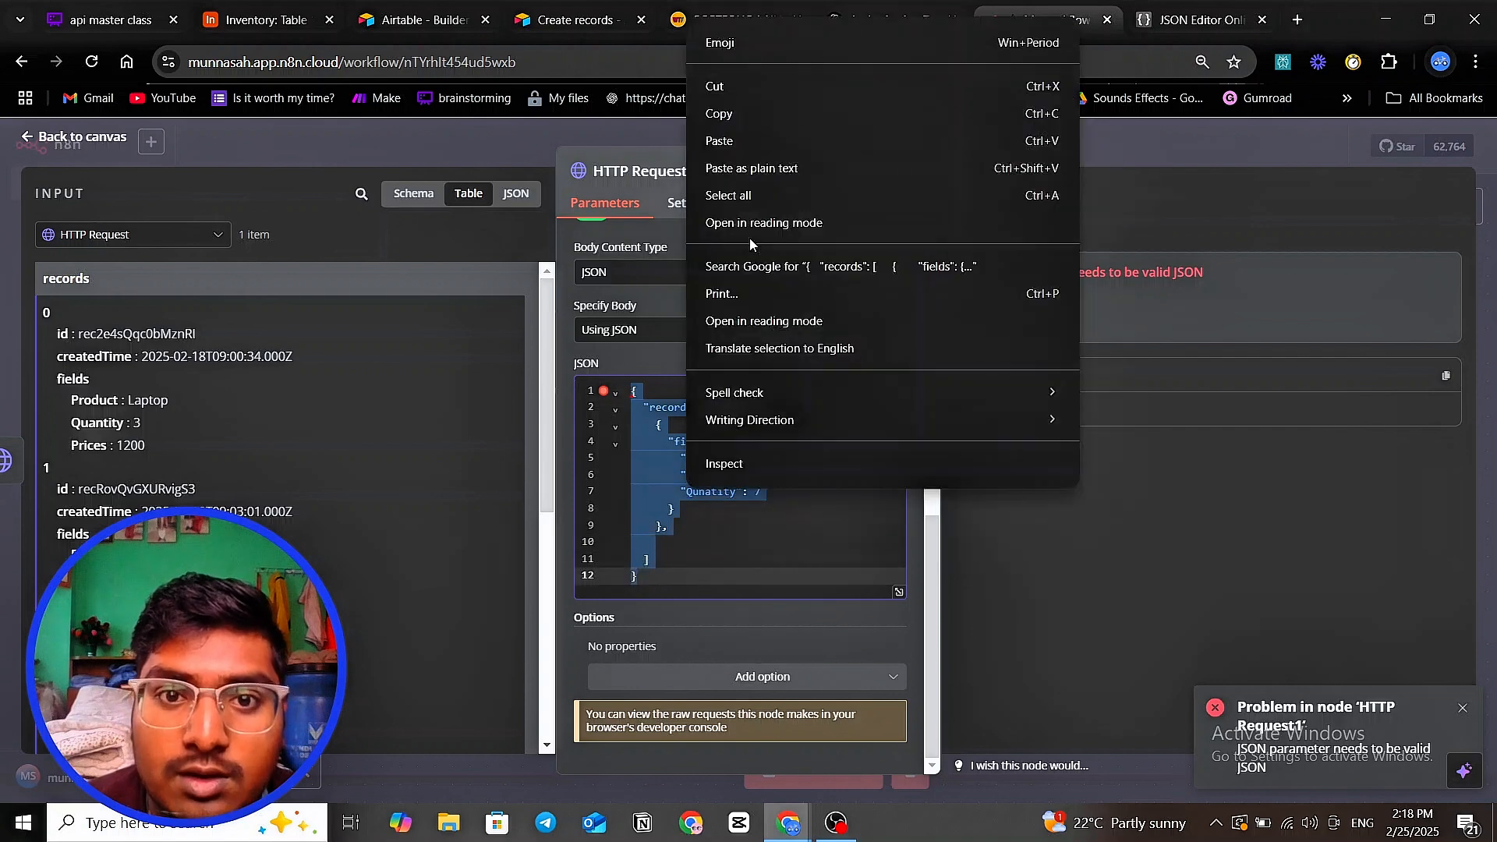
left_click(717, 113)
left_click(1185, 20)
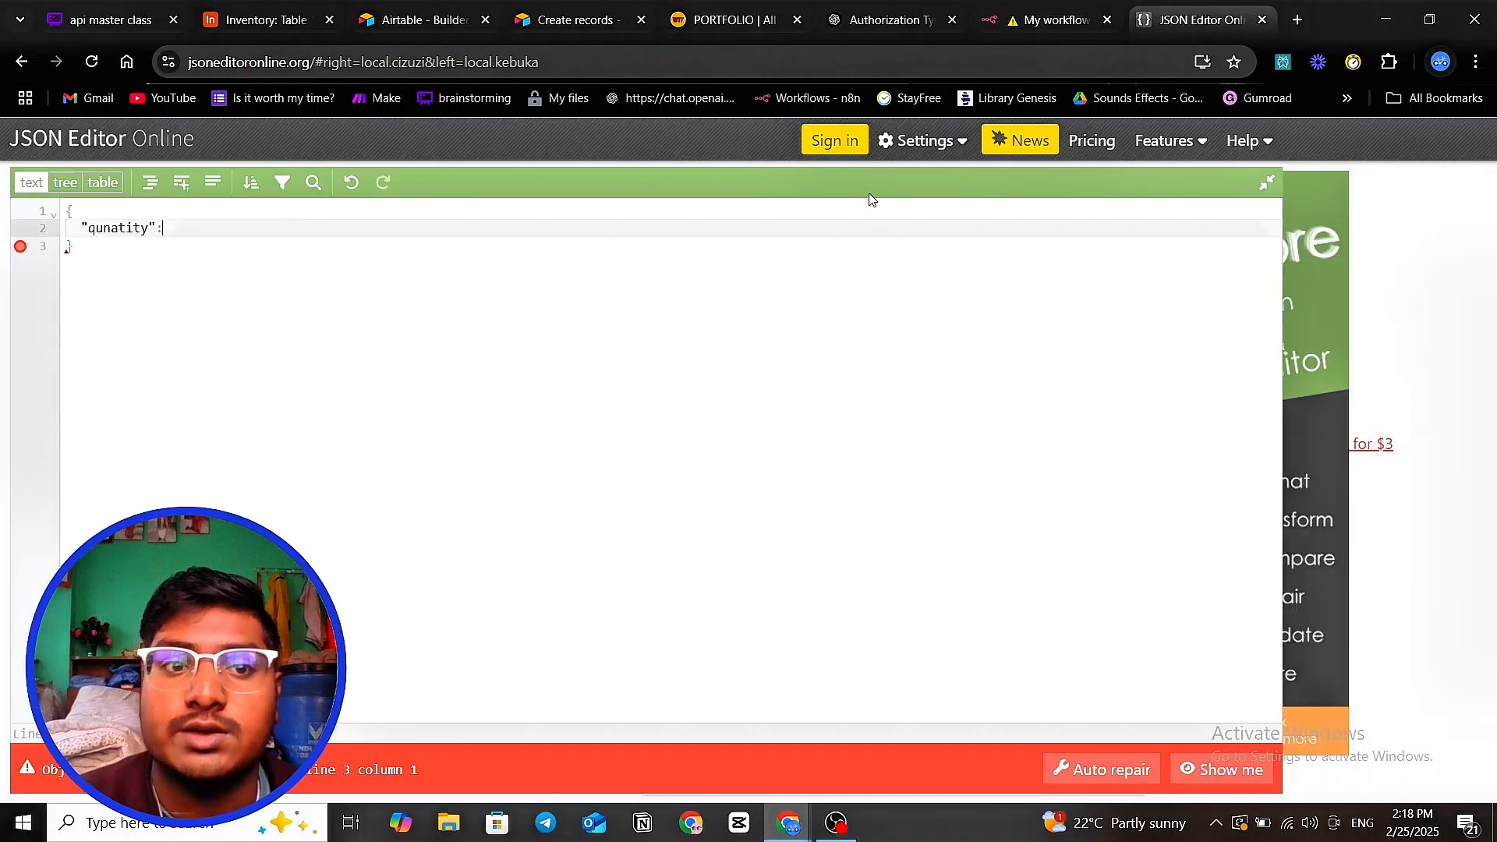
left_click(554, 338)
key("ctrl+a")
key("BackSpace")
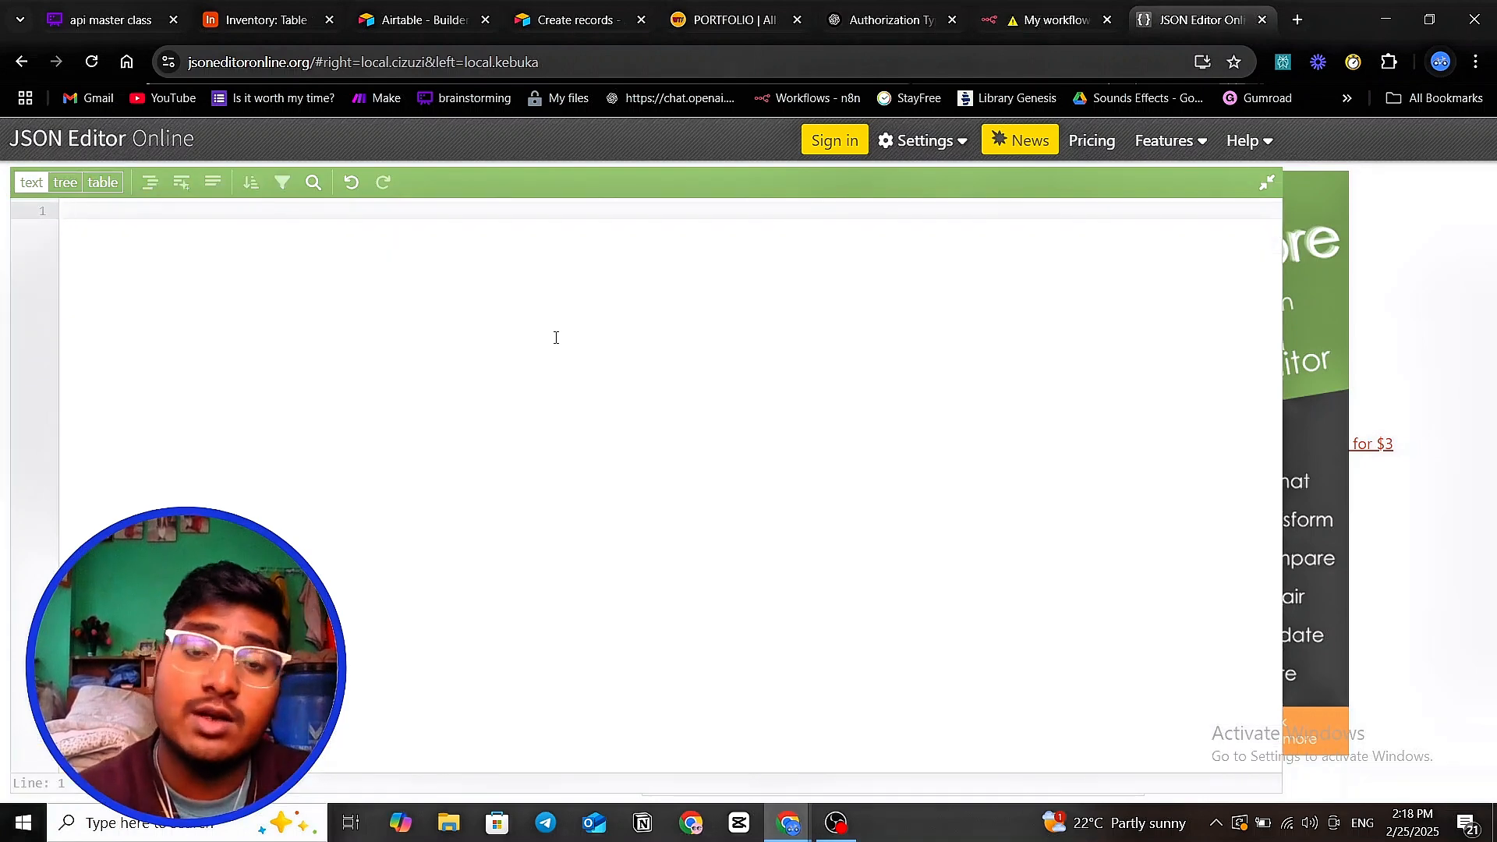
key("ctrl+v")
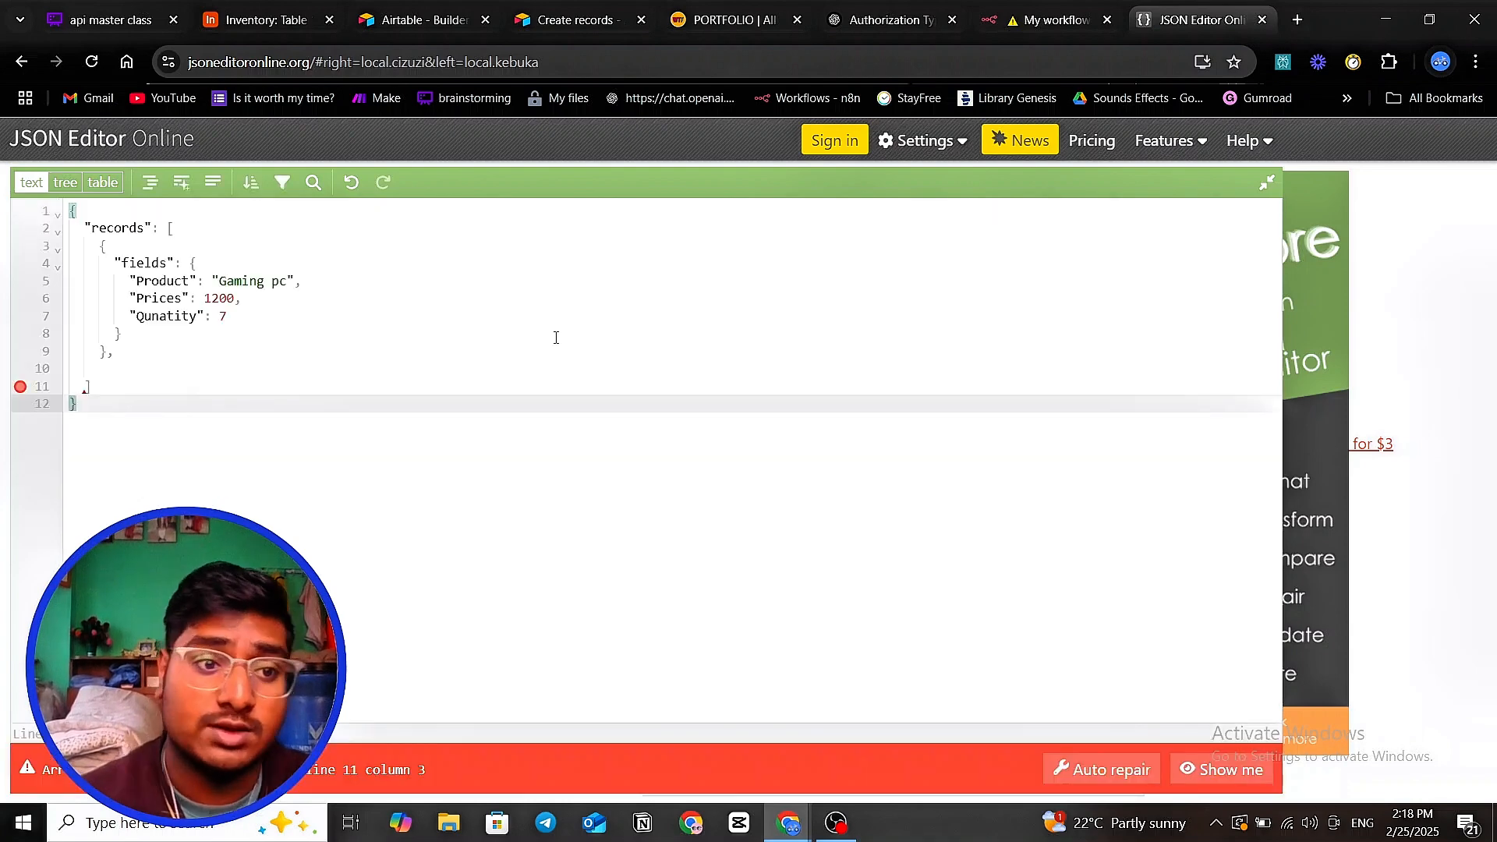
- Auto-repair the pasted JSON and select the repaired result
left_click(1110, 769)
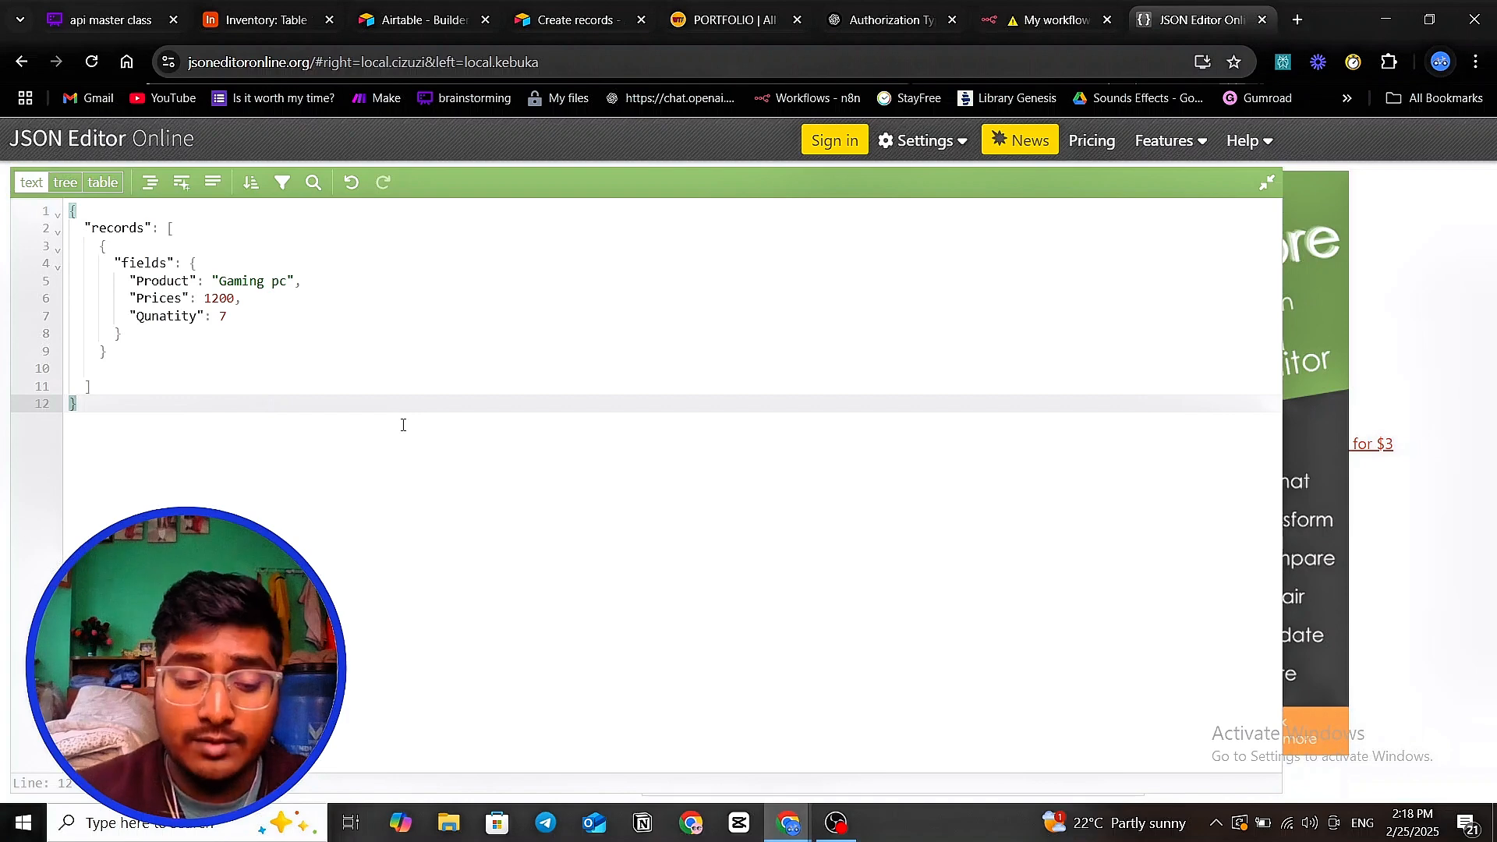
key("ctrl+a")
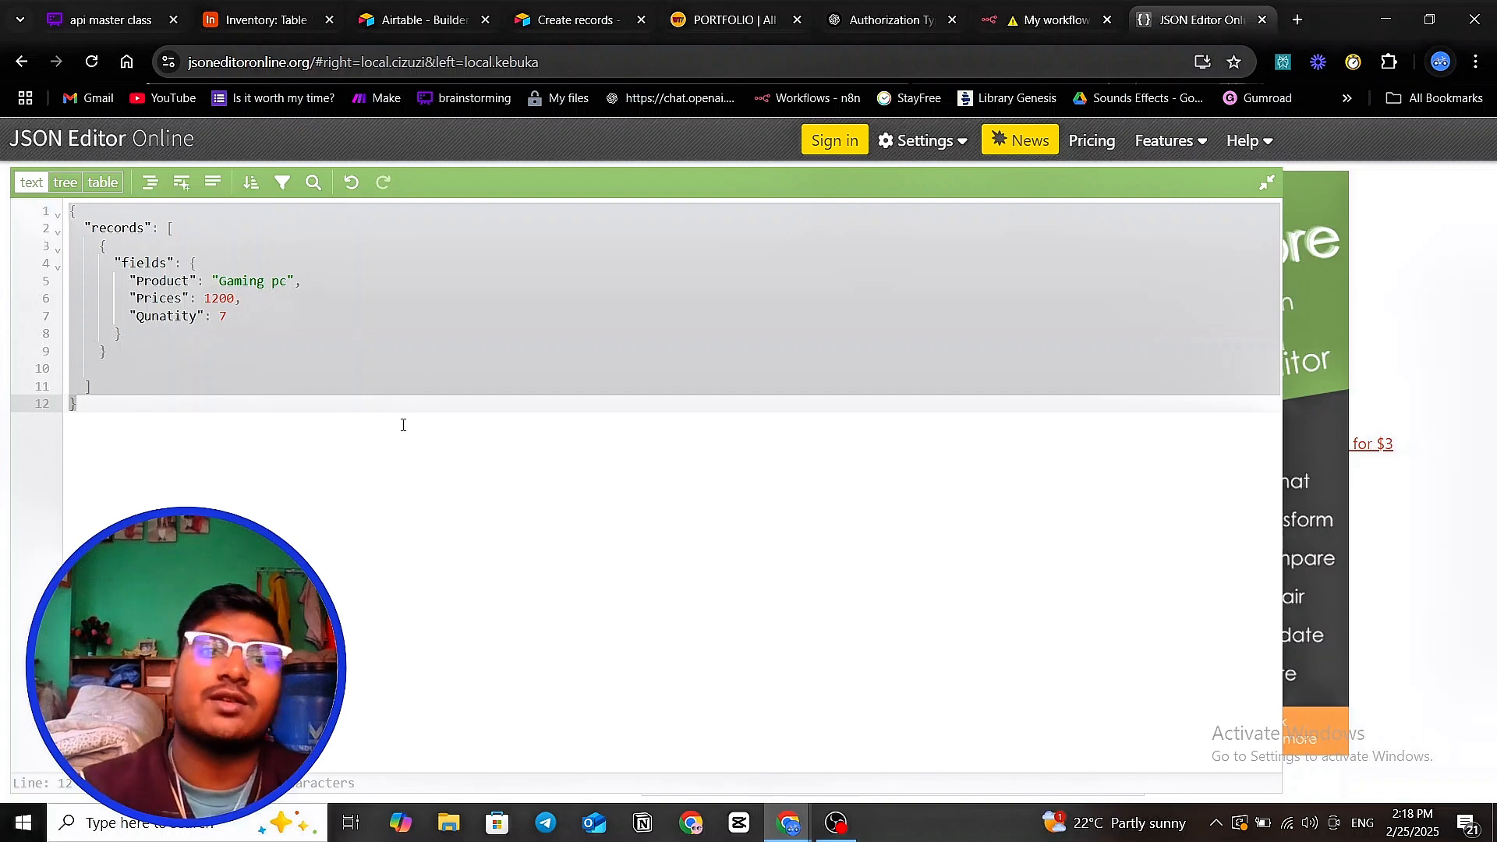
left_click(863, 19)
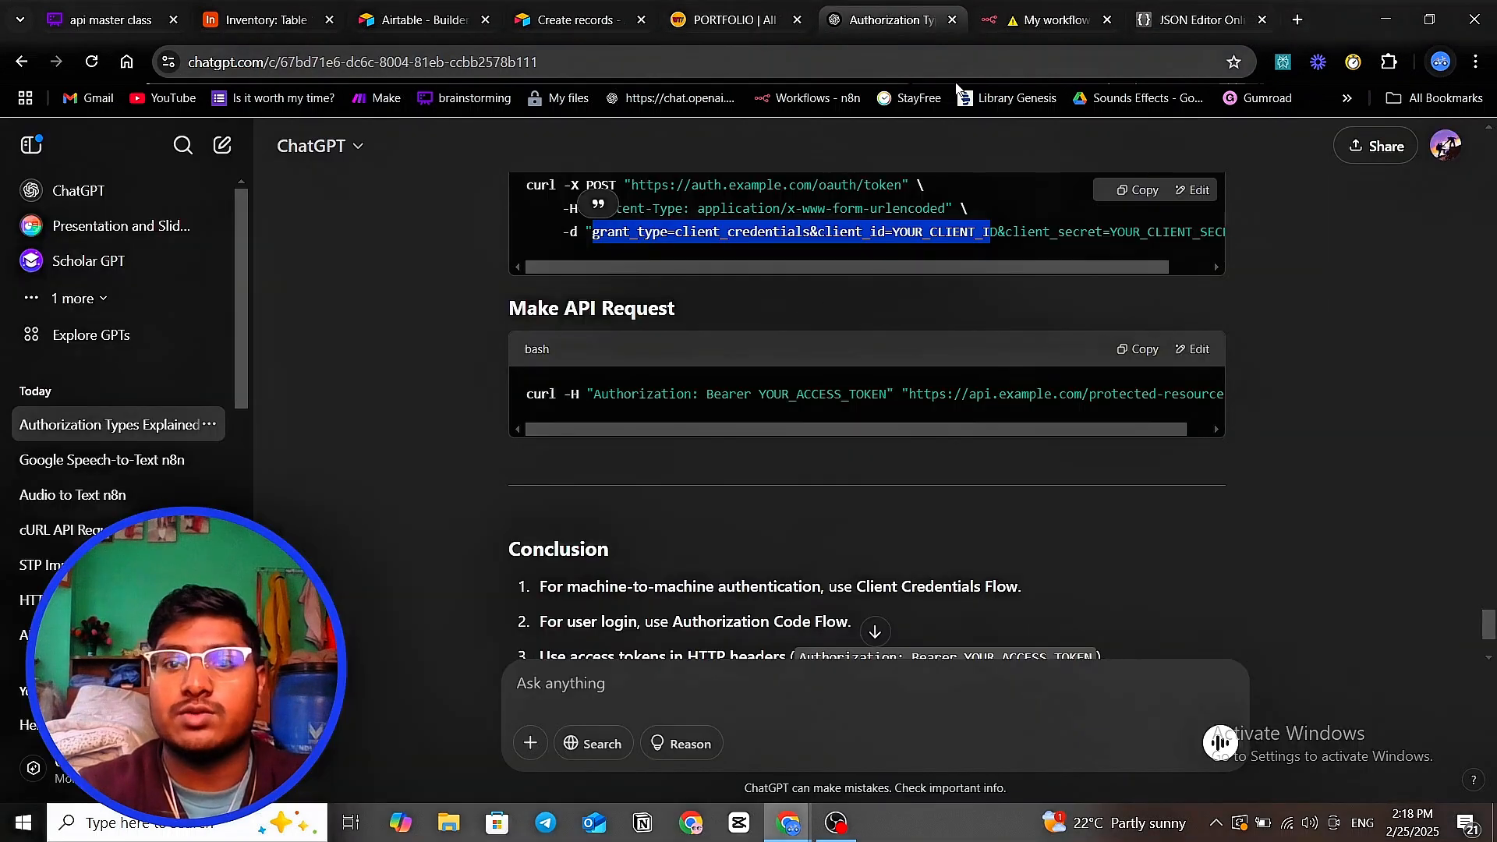
left_click(1033, 15)
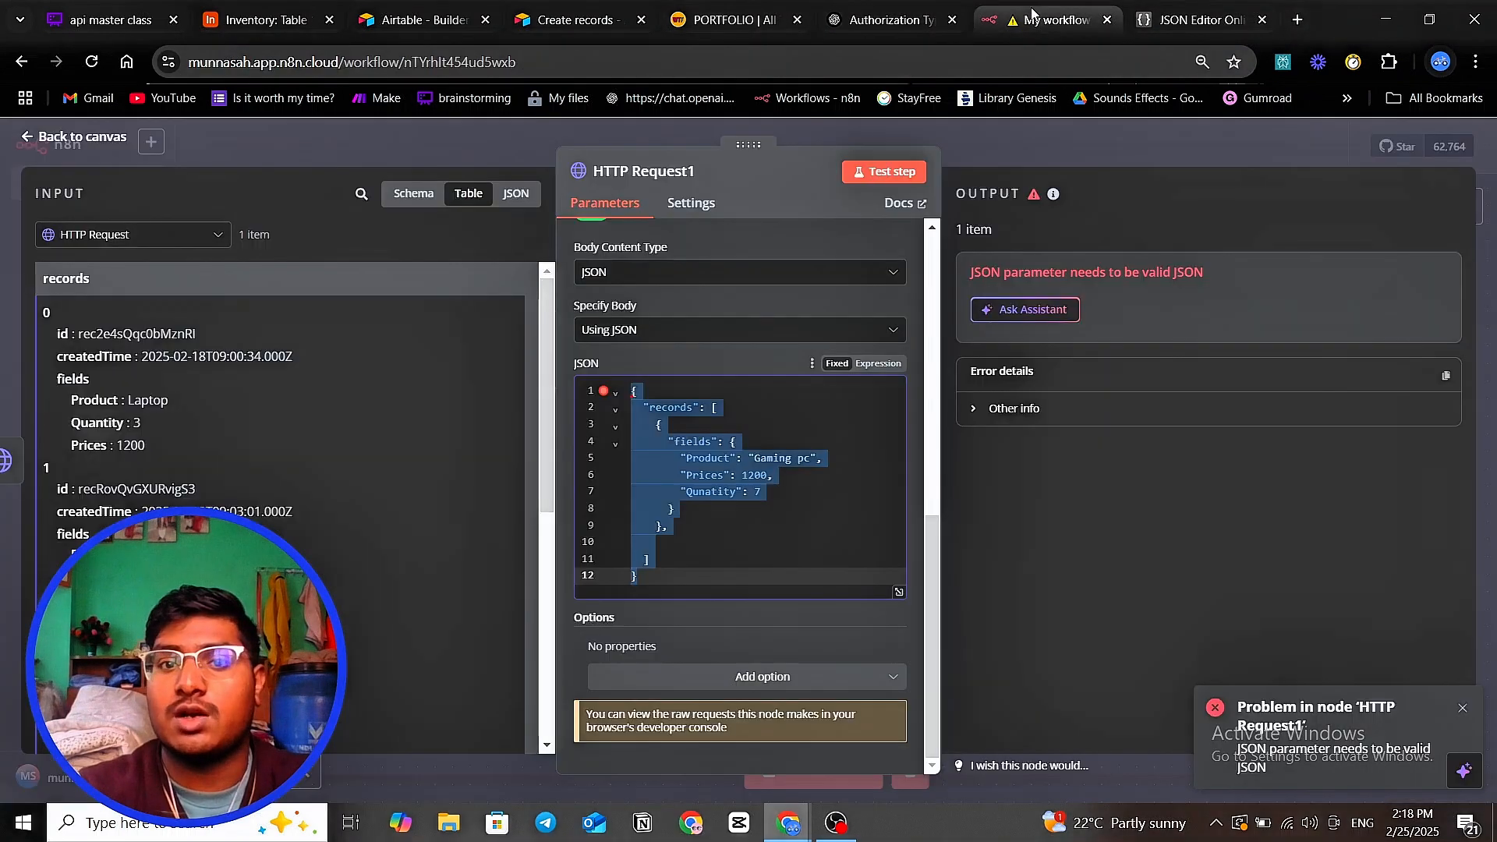
- Remove the trailing comma after line 9, retest to get NOT_FOUND, and select the {baseId} placeholder
left_click(951, 19)
left_click(667, 526)
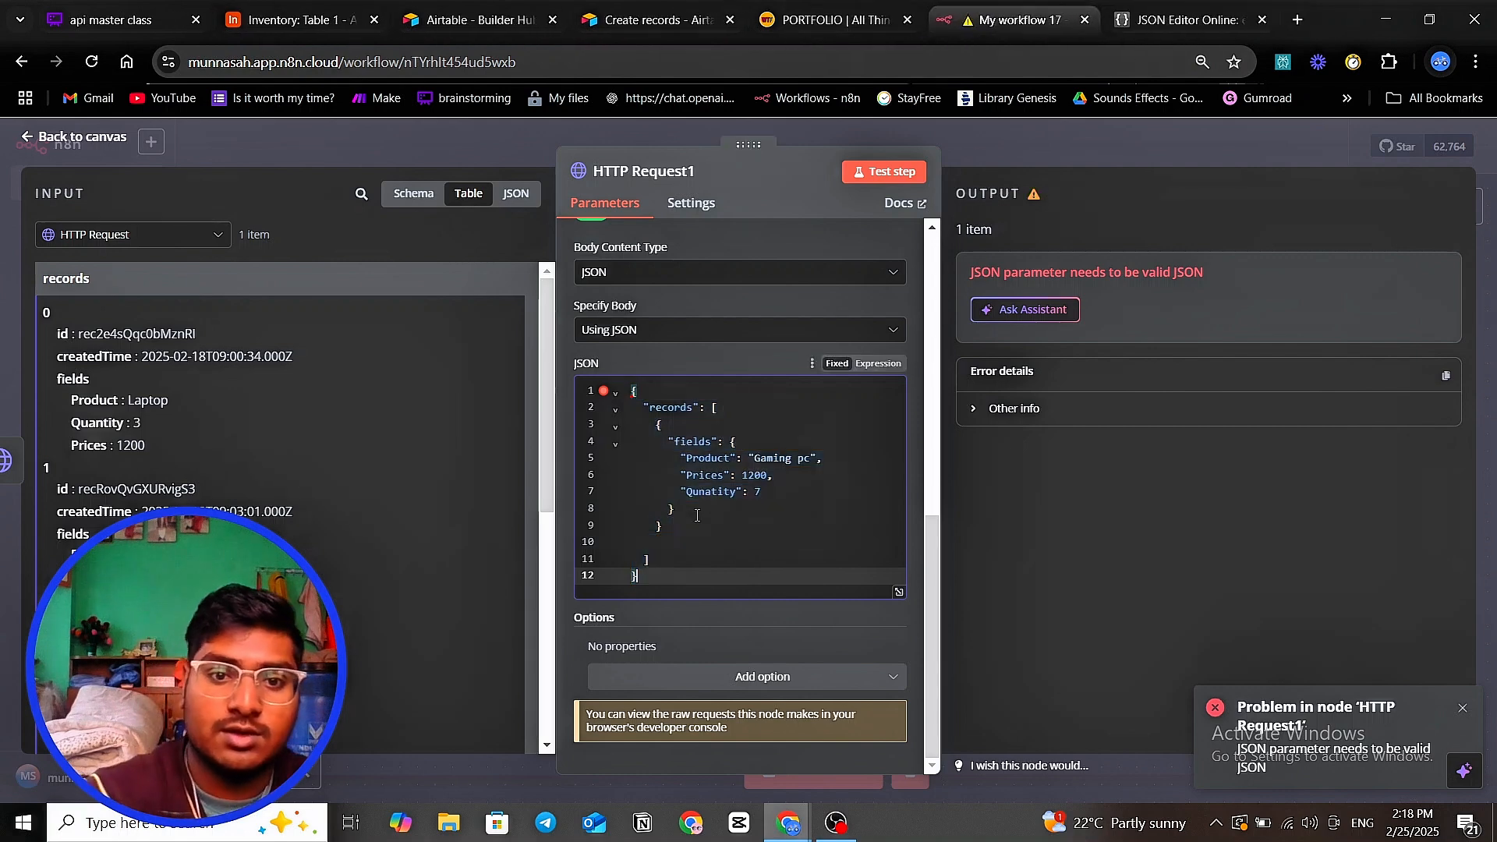
key("BackSpace")
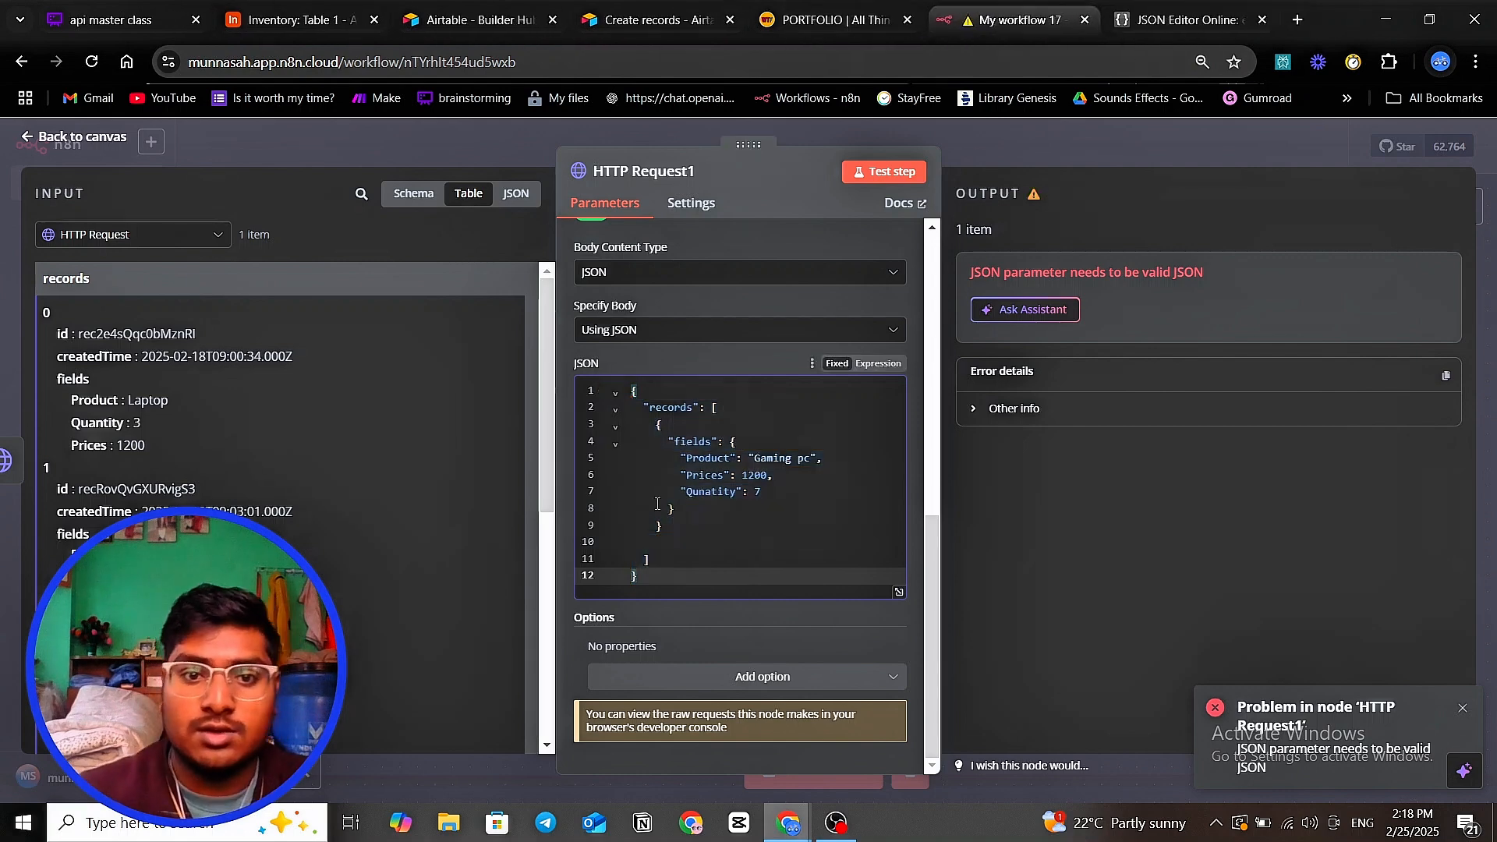
left_click(895, 173)
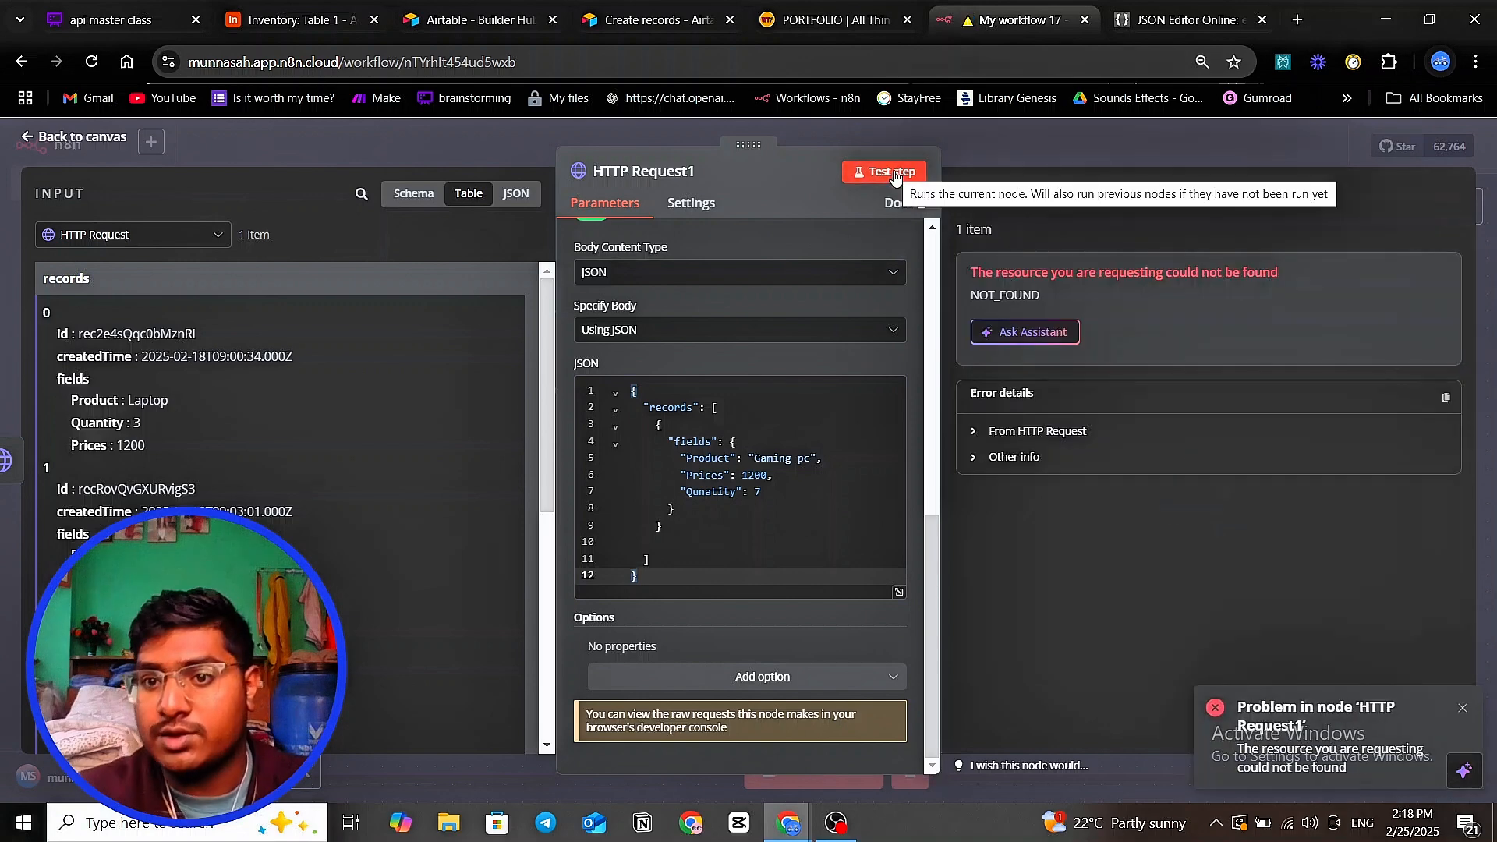
scroll(826, 484, "up", 6)
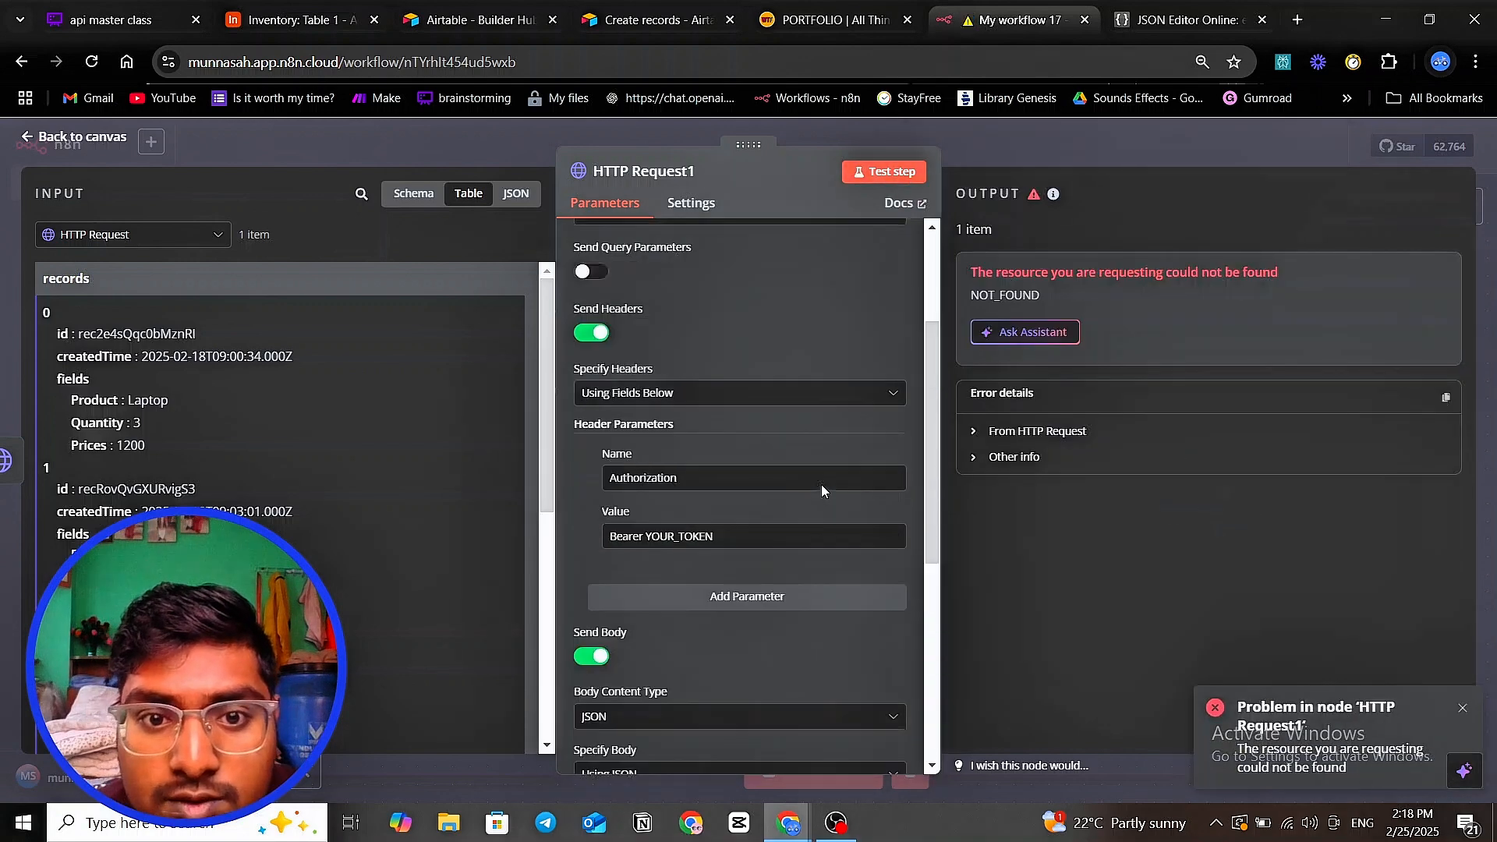
scroll(784, 511, "up", 3)
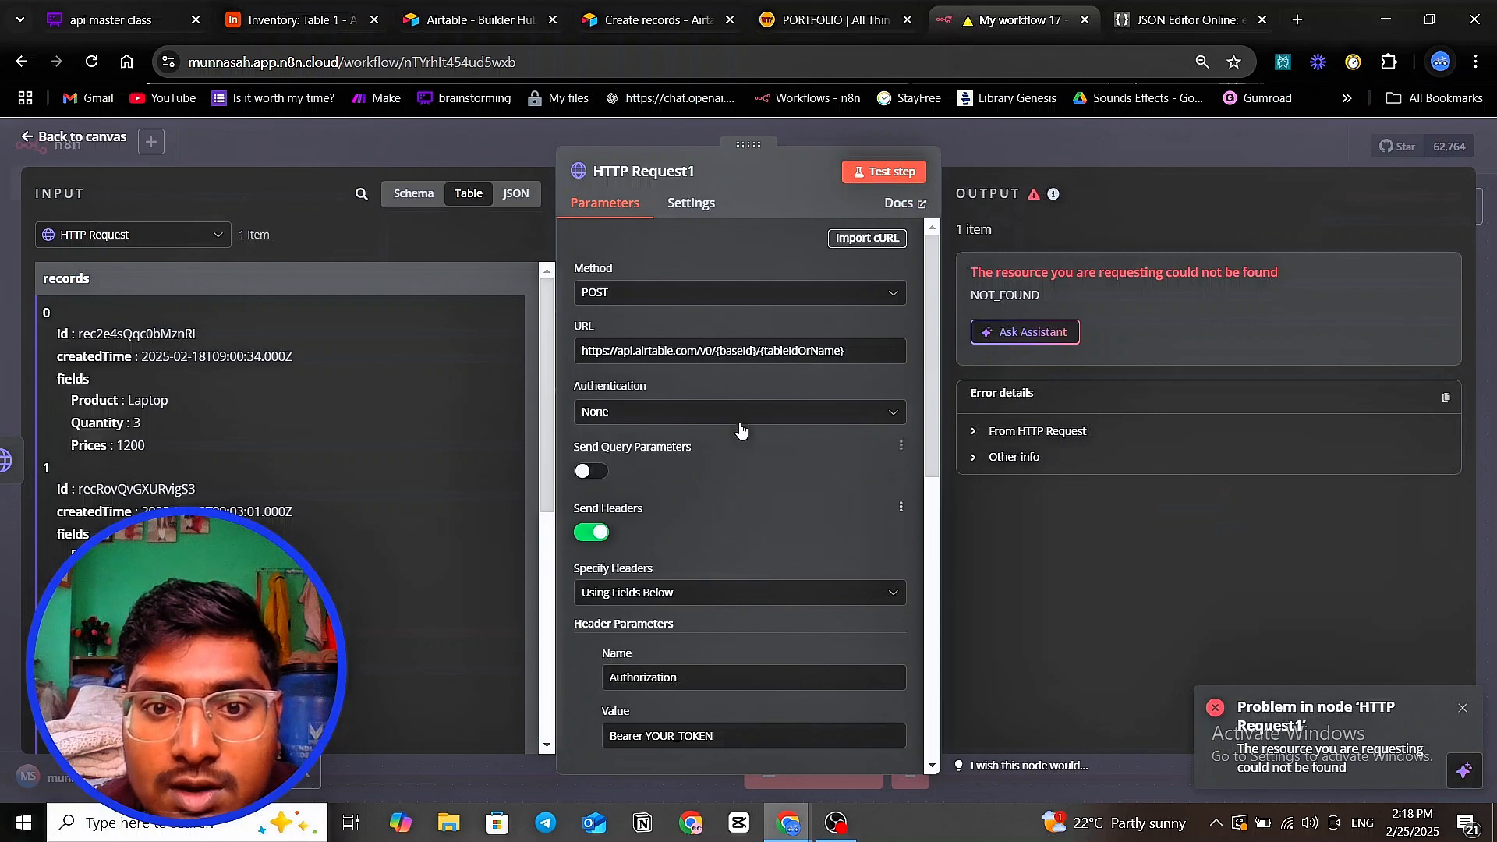
left_click_drag(718, 352, 755, 355)
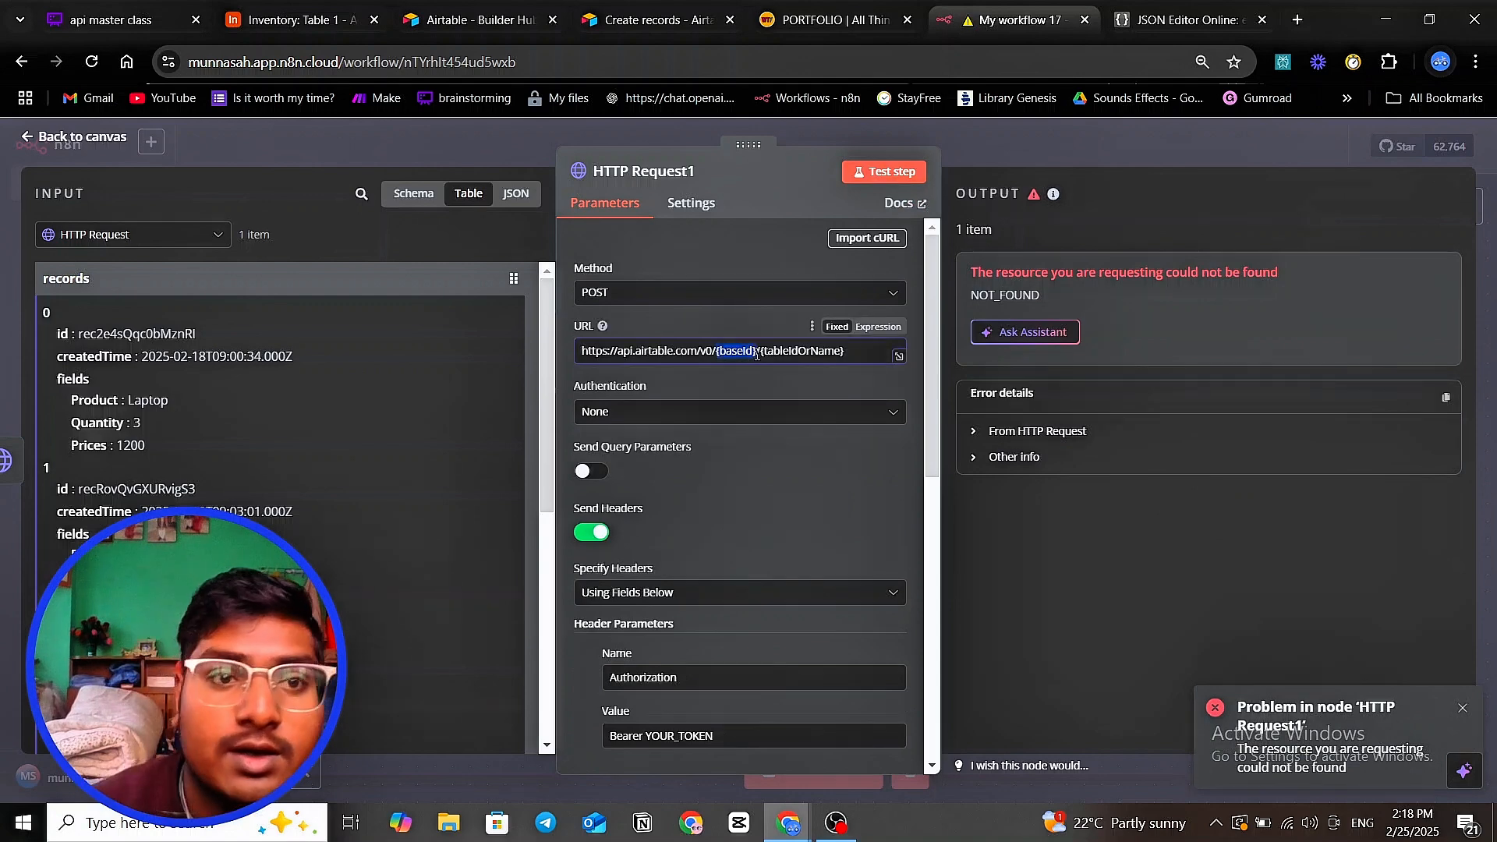
- Paste the Airtable Inventory base ID over the {baseId} placeholder in the URL
left_click(290, 20)
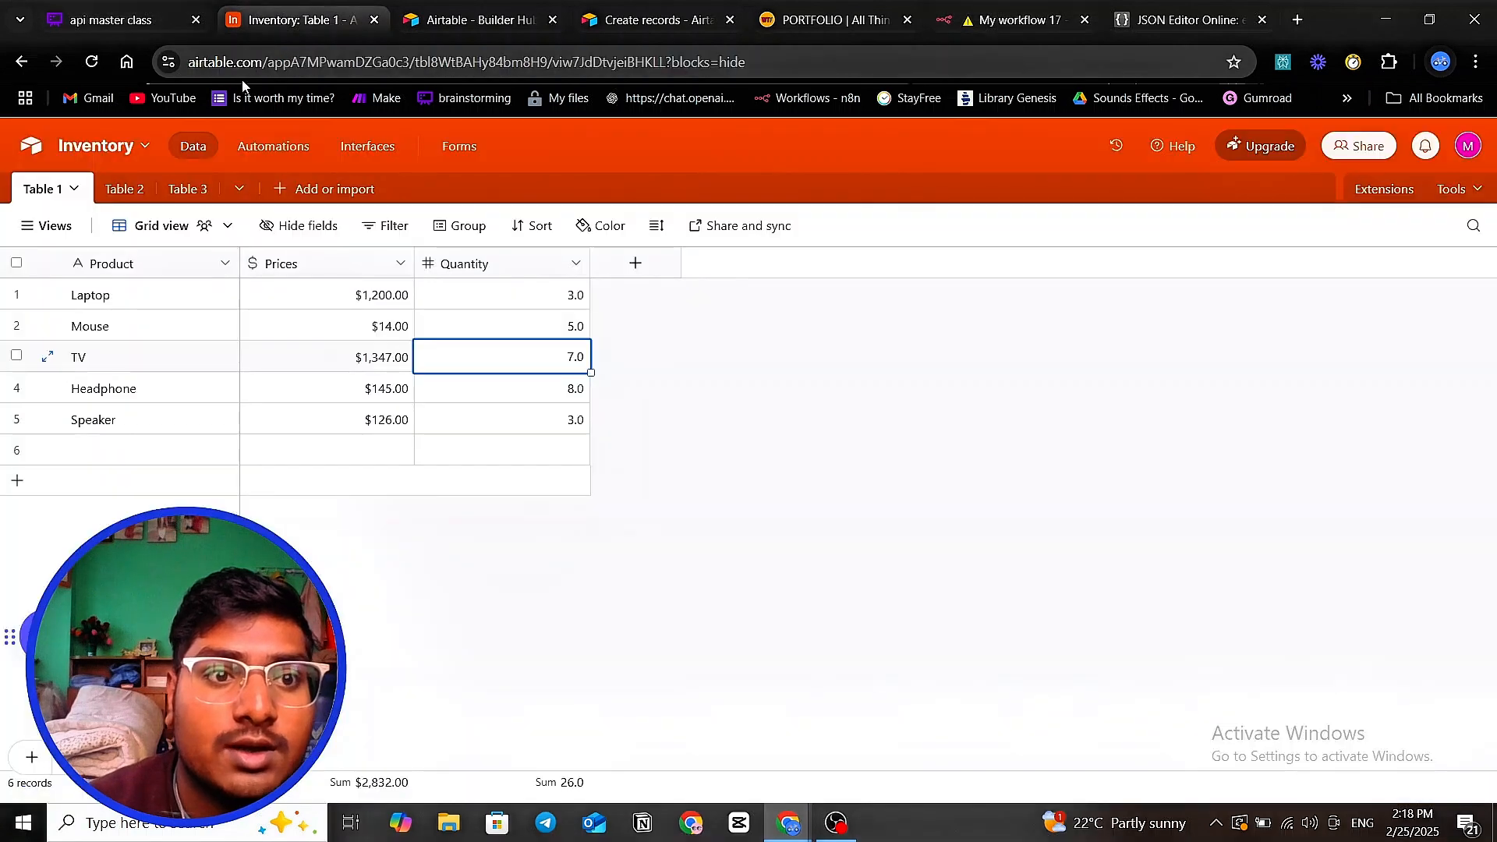
left_click_drag(271, 67, 407, 59)
right_click(394, 62)
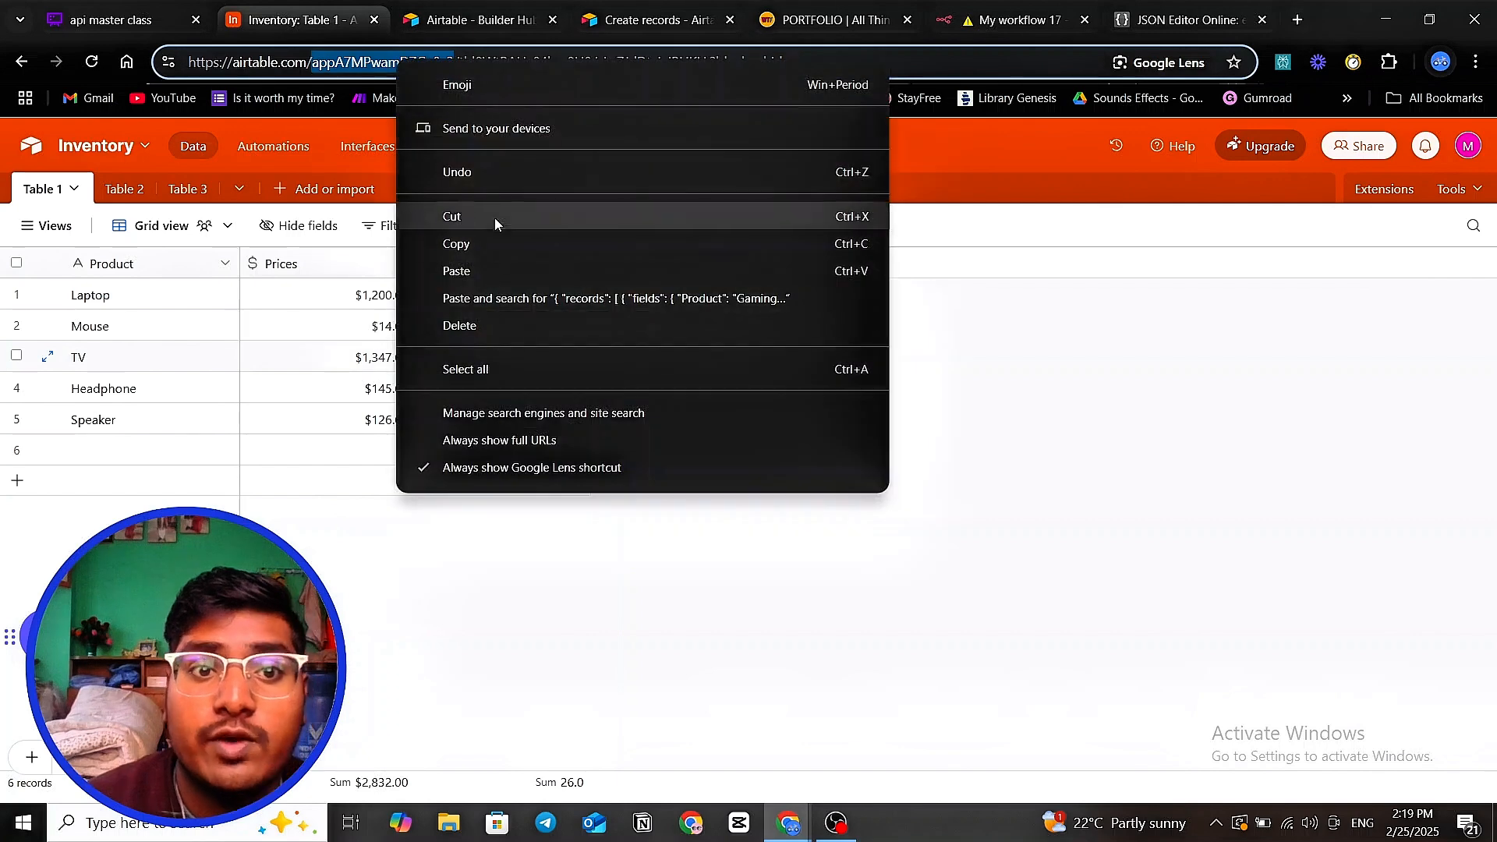
left_click(494, 245)
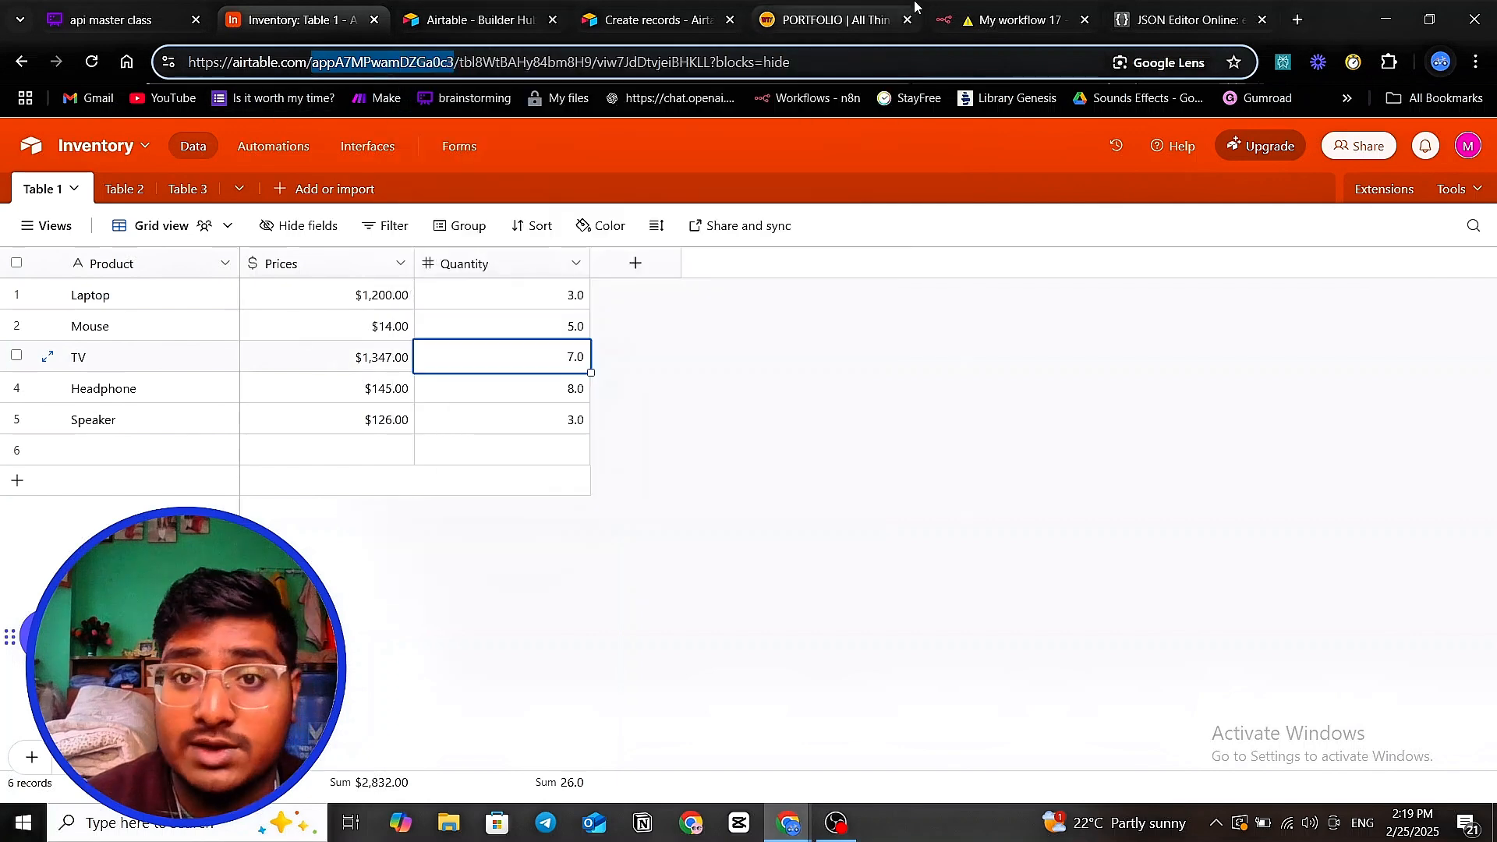
left_click(1029, 21)
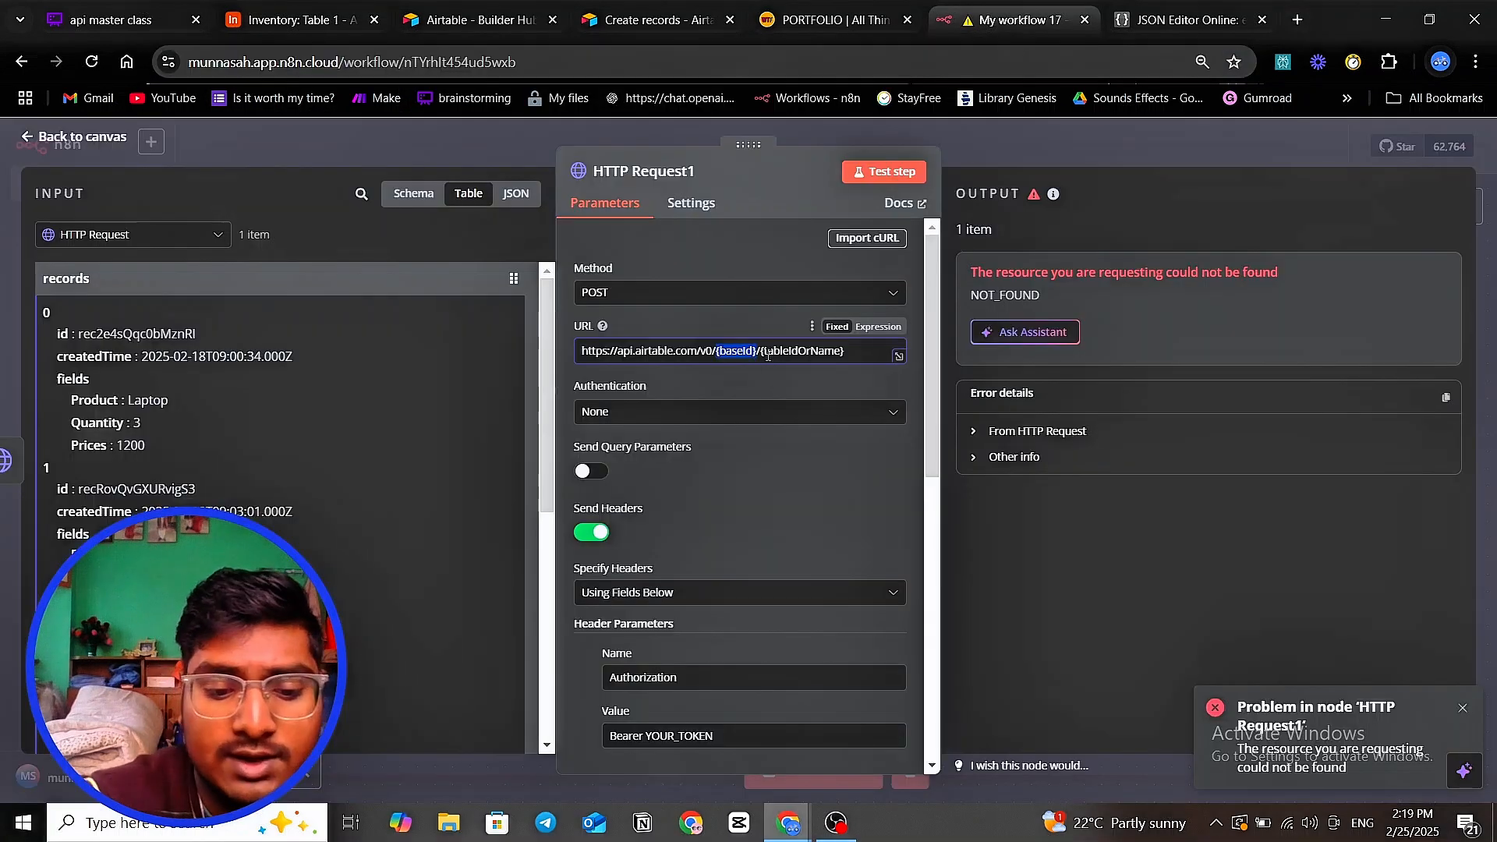
key("ctrl+v")
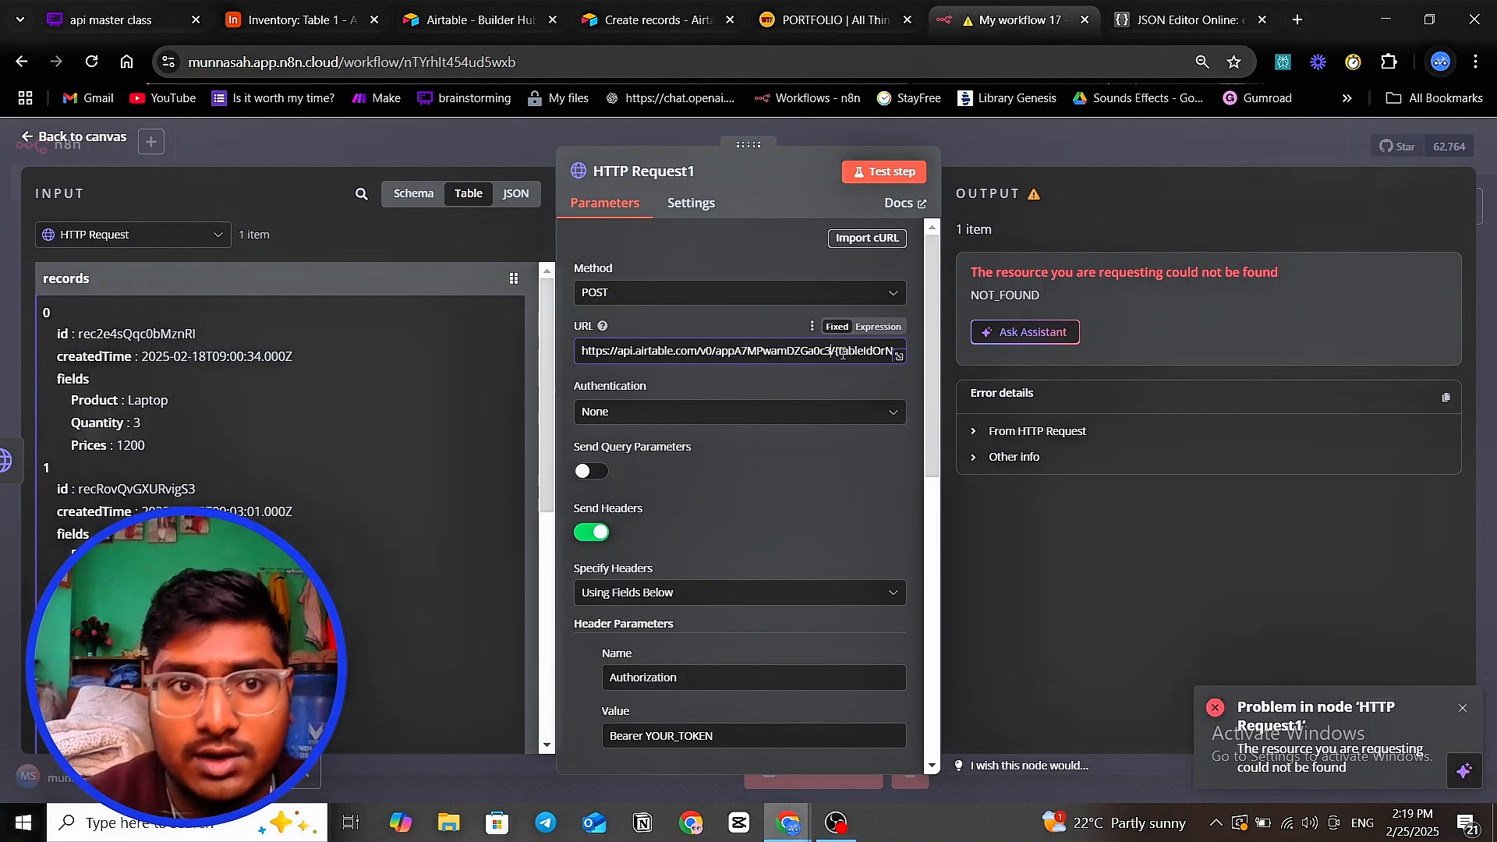
- Copy the Inventory table ID (tbl segment) from the Airtable address bar
left_click(290, 20)
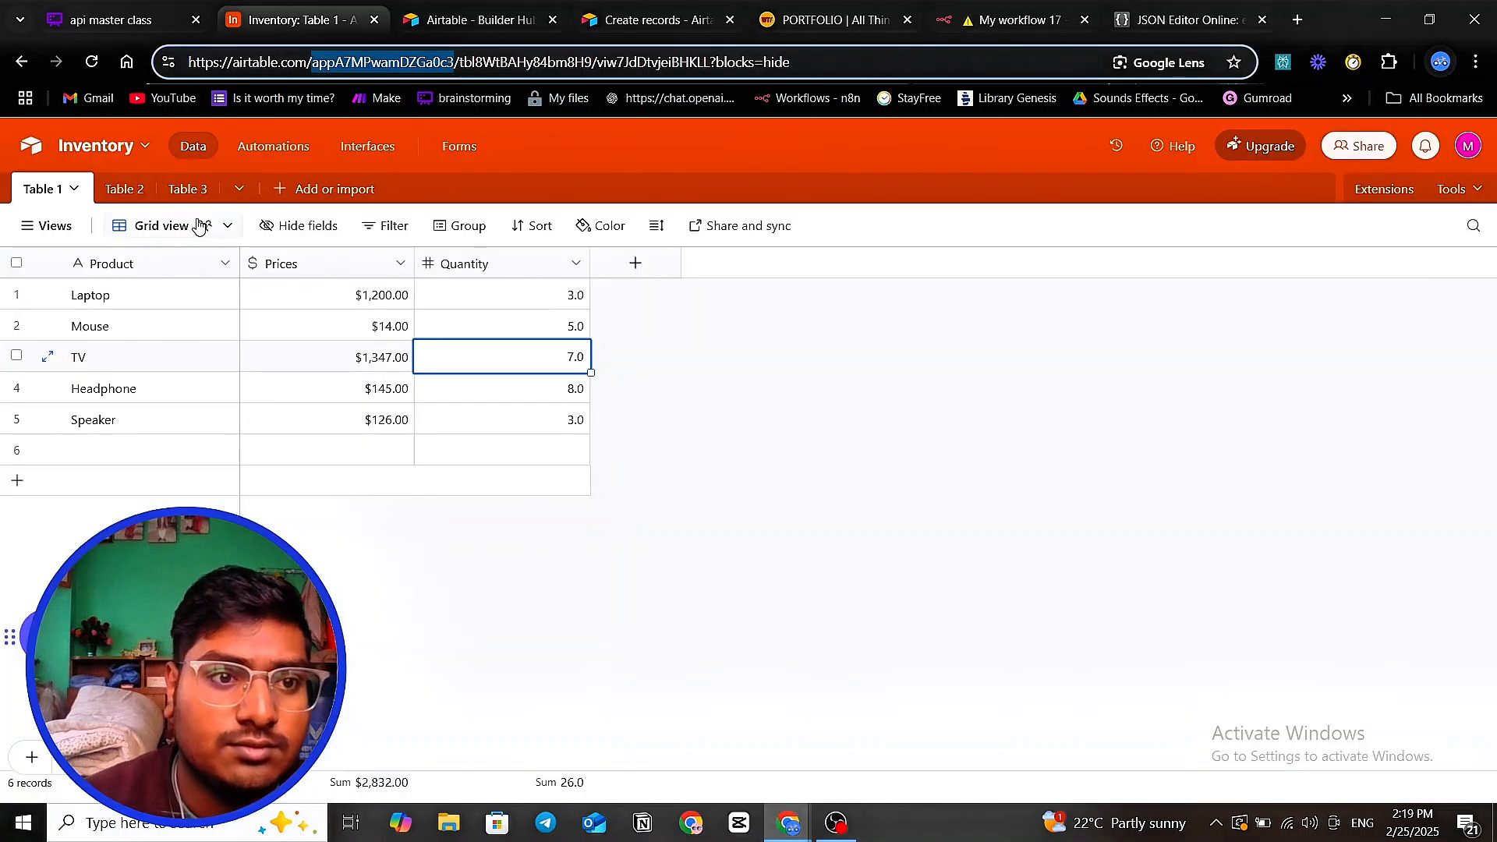
left_click_drag(460, 64, 592, 56)
right_click(573, 62)
left_click(632, 238)
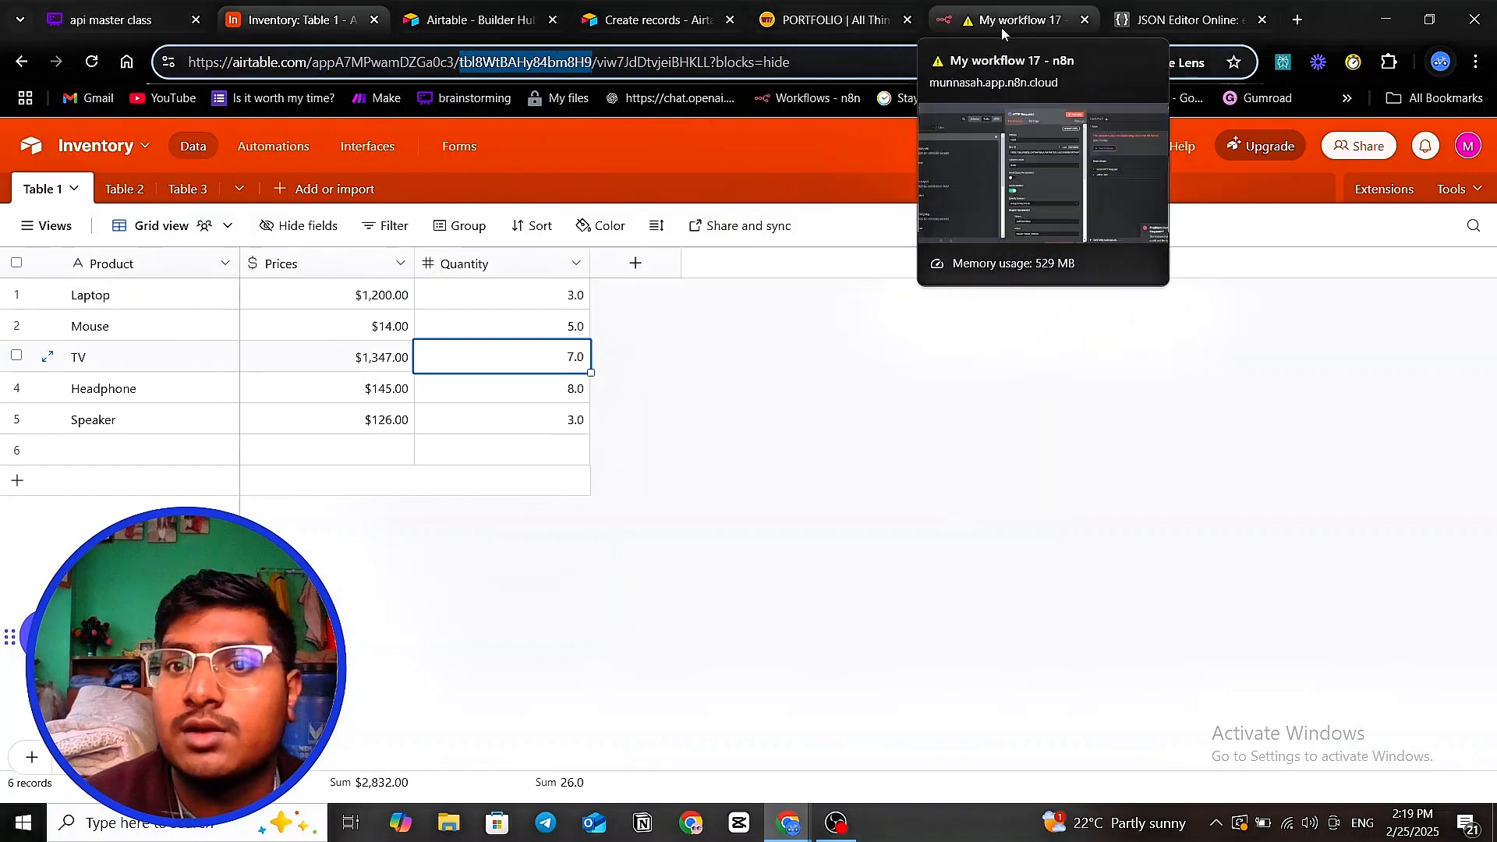
left_click(1006, 22)
left_click(1134, 27)
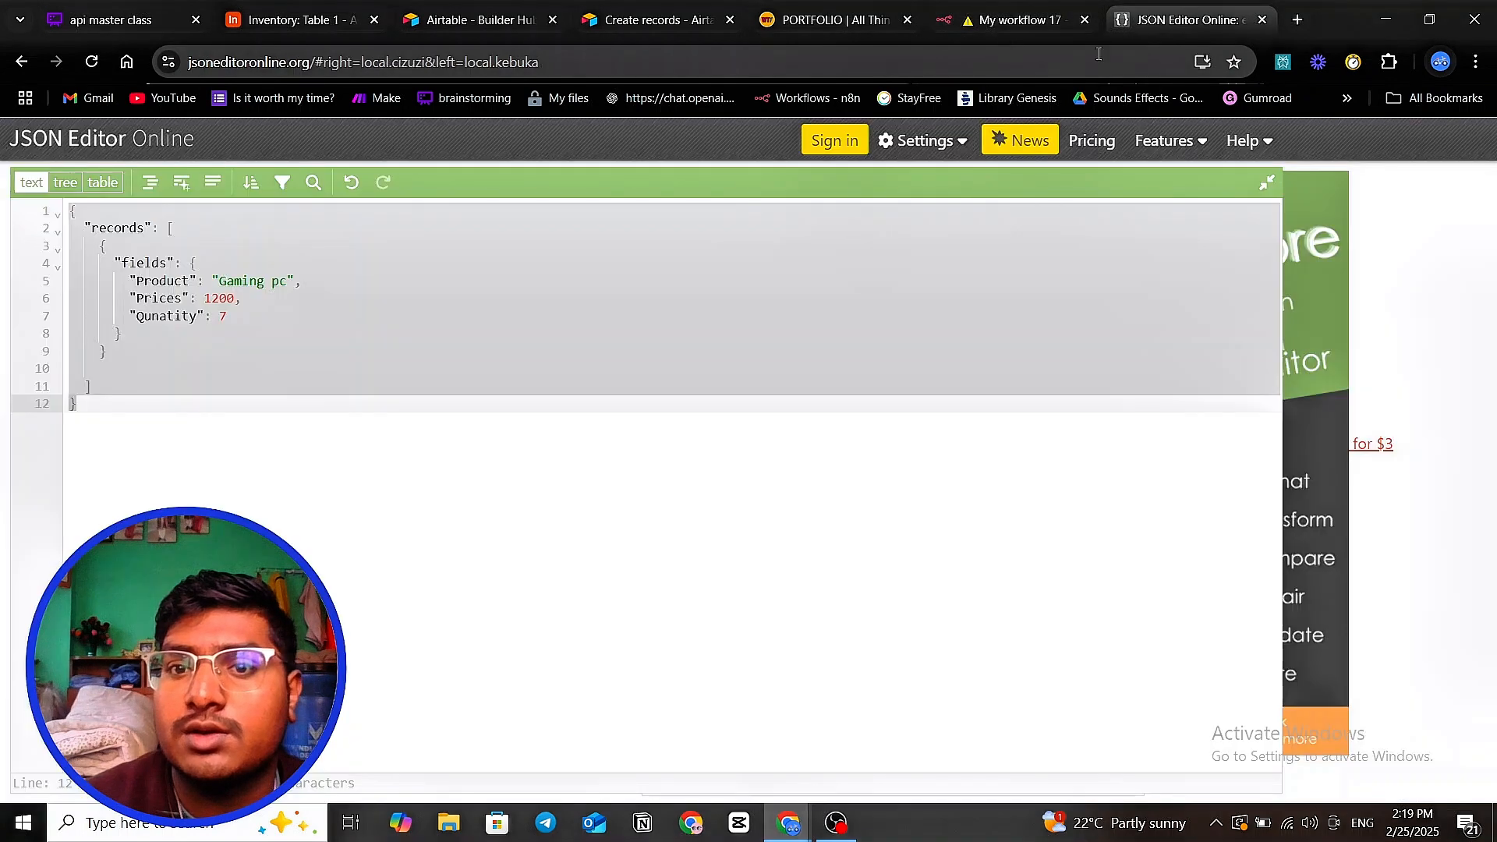
left_click(983, 22)
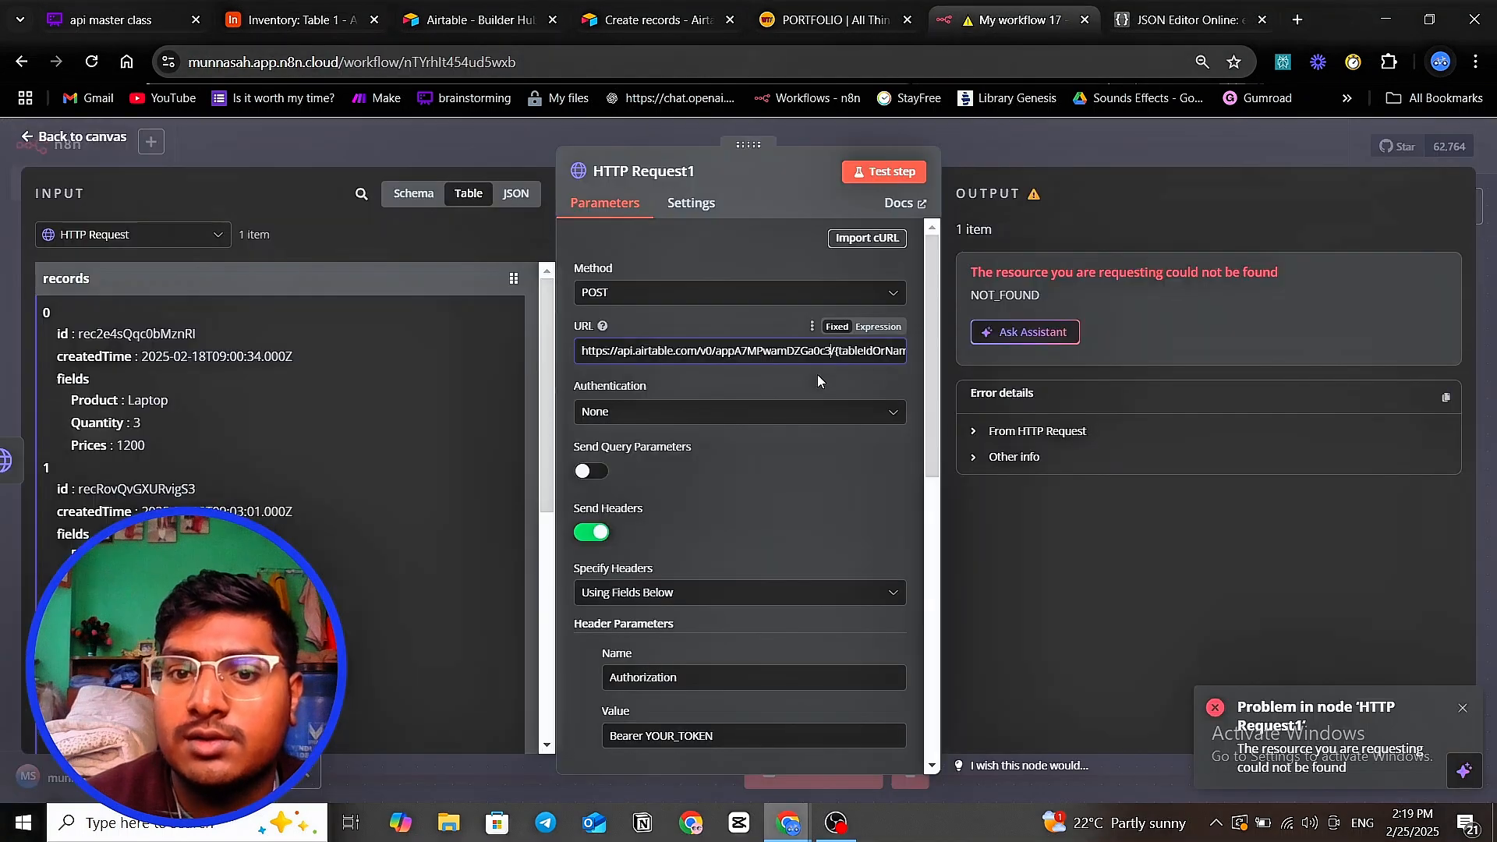
- Replace the {tableIdOrName} placeholder in the URL with the copied table ID
left_click(900, 356)
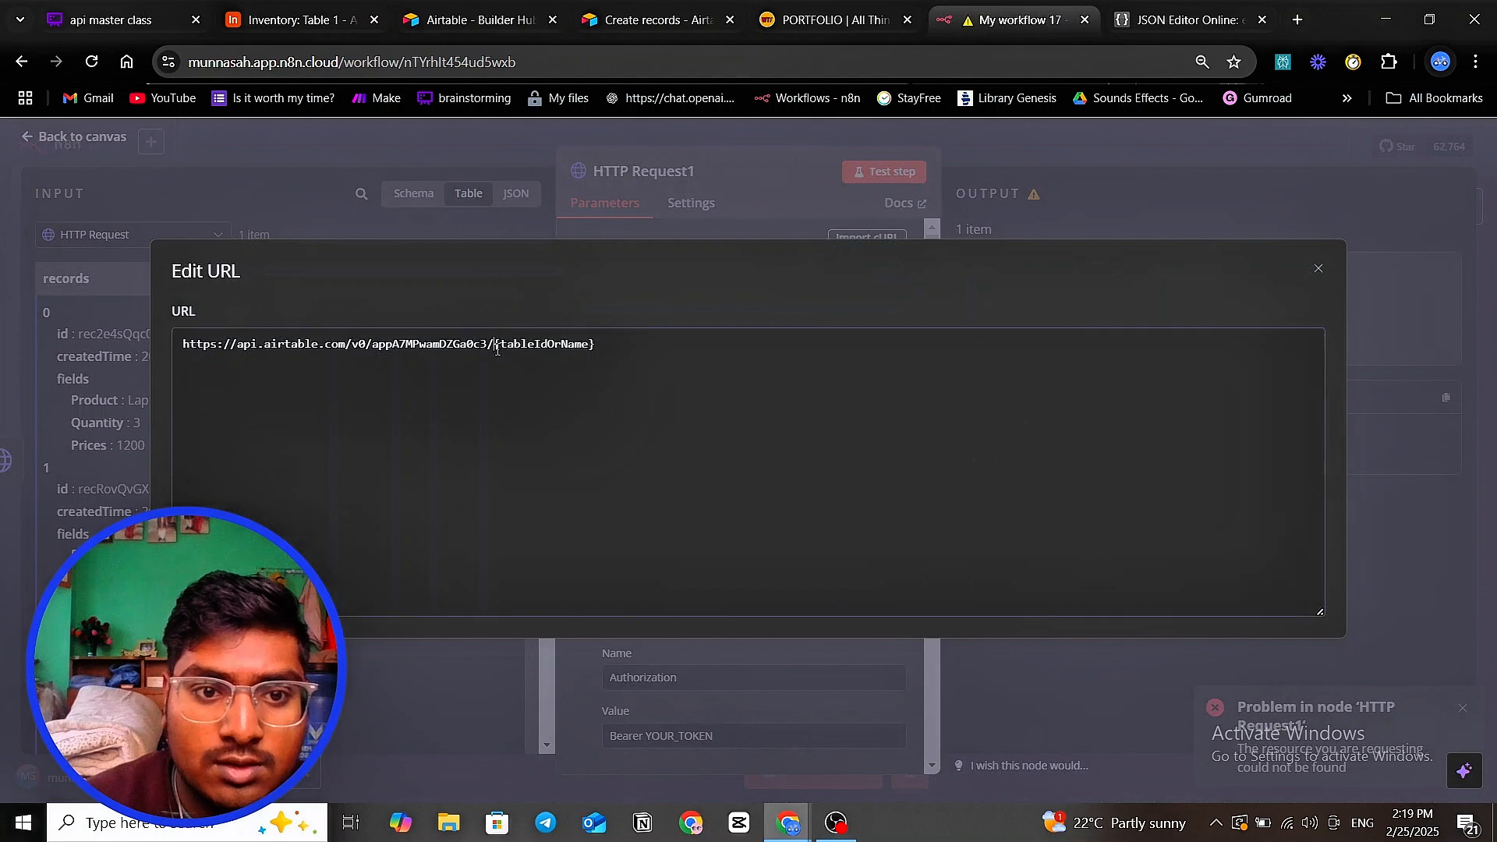
left_click_drag(497, 350, 648, 350)
key("ctrl+v")
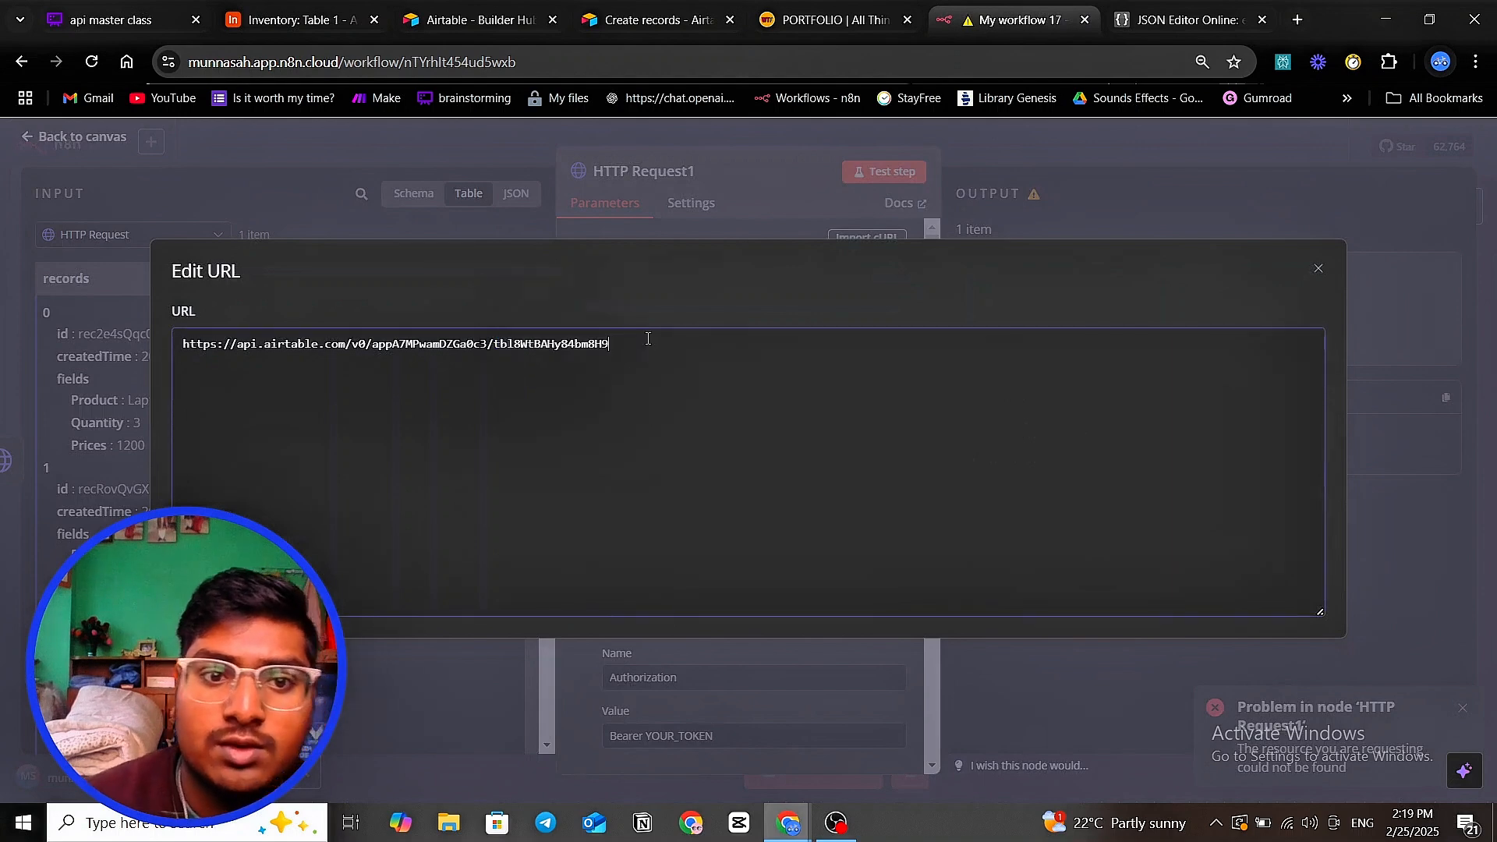
left_click(699, 184)
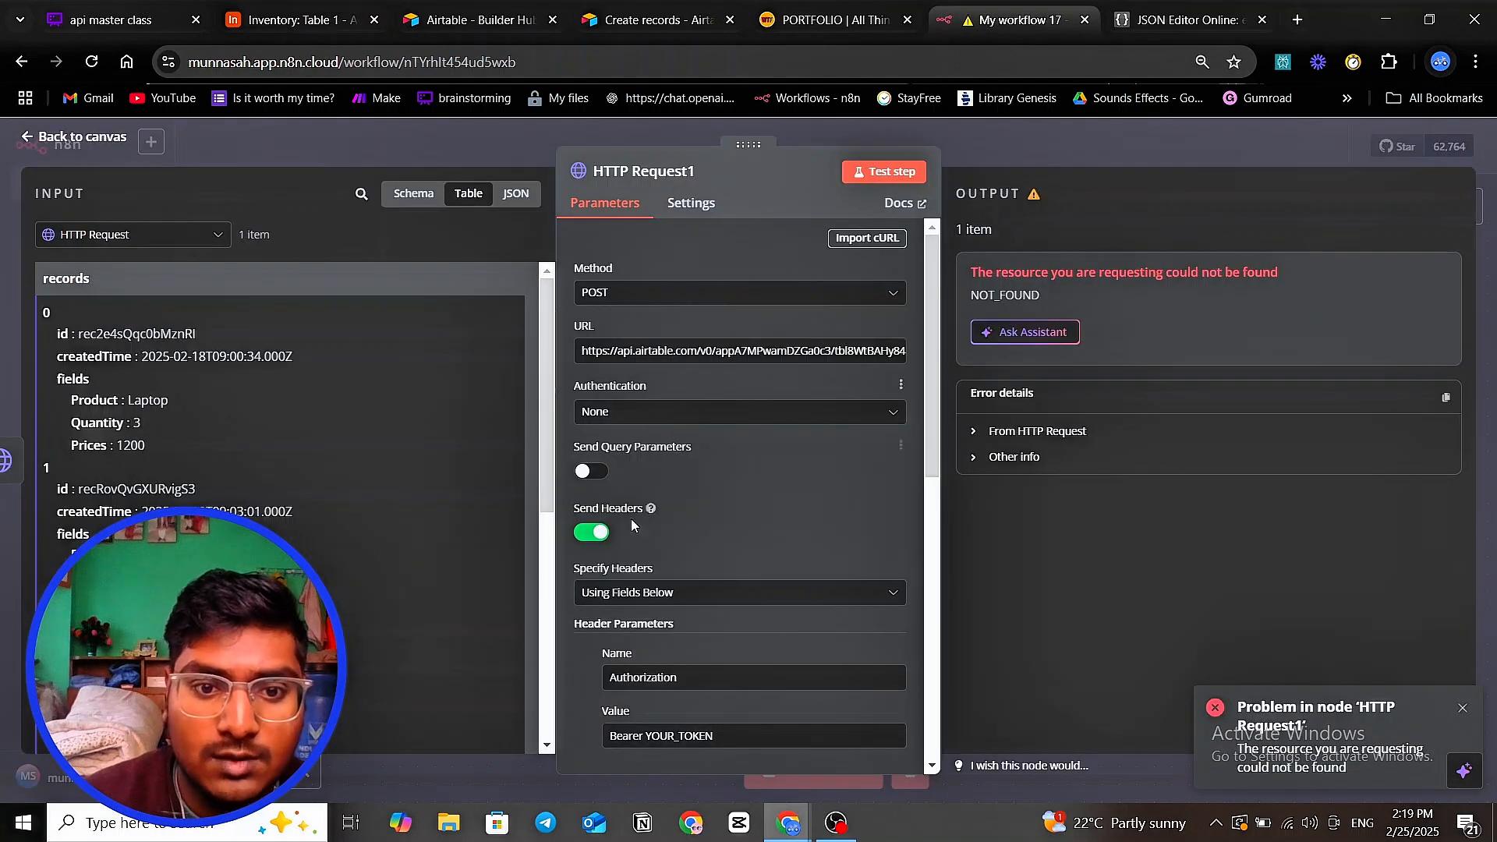
left_click(425, 137)
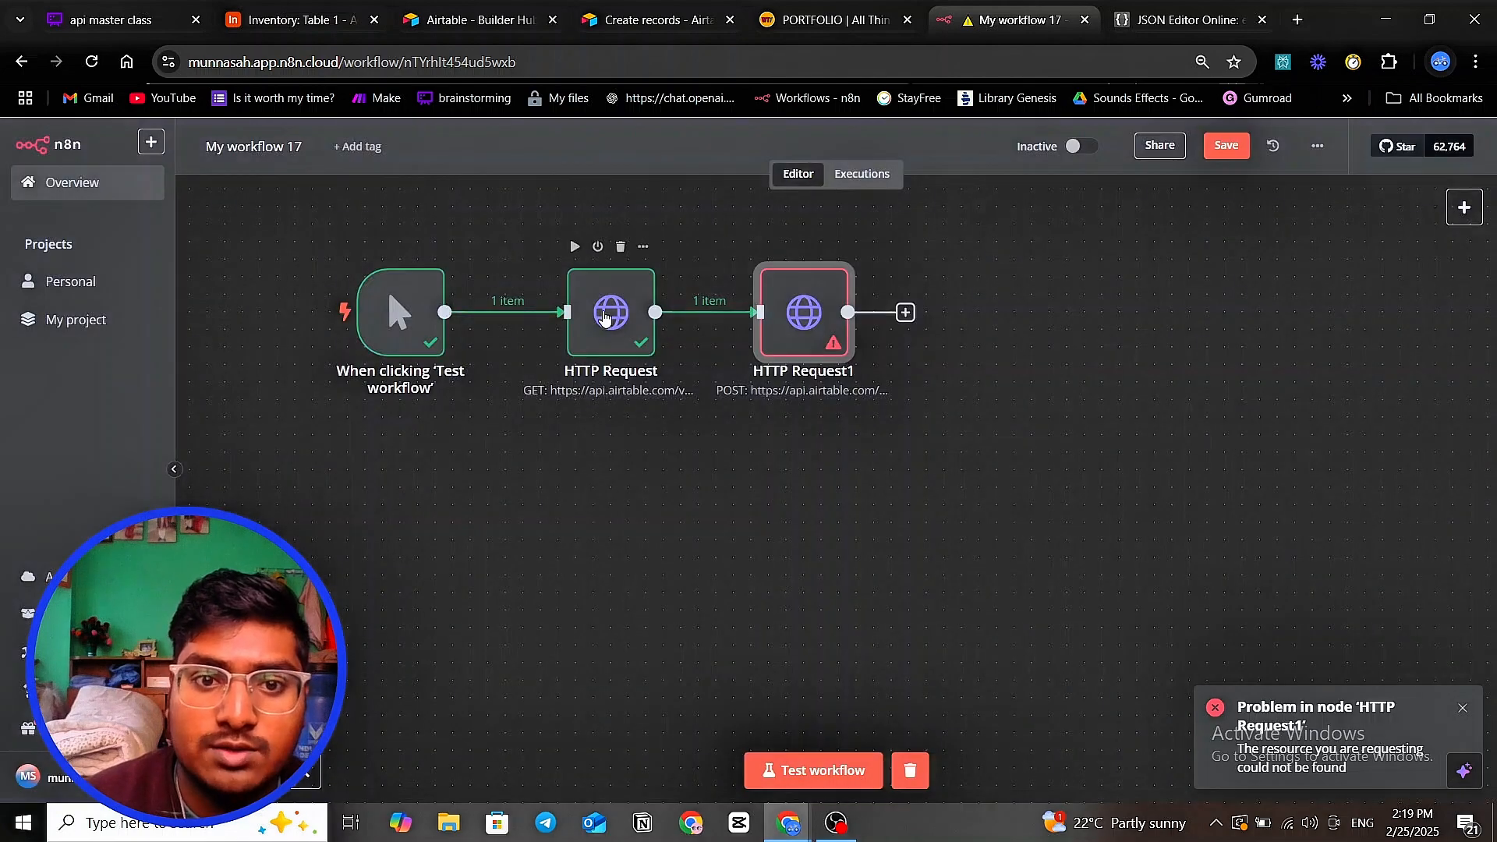
- Copy the Bearer access token from the first HTTP Request node's header
double_click(606, 315)
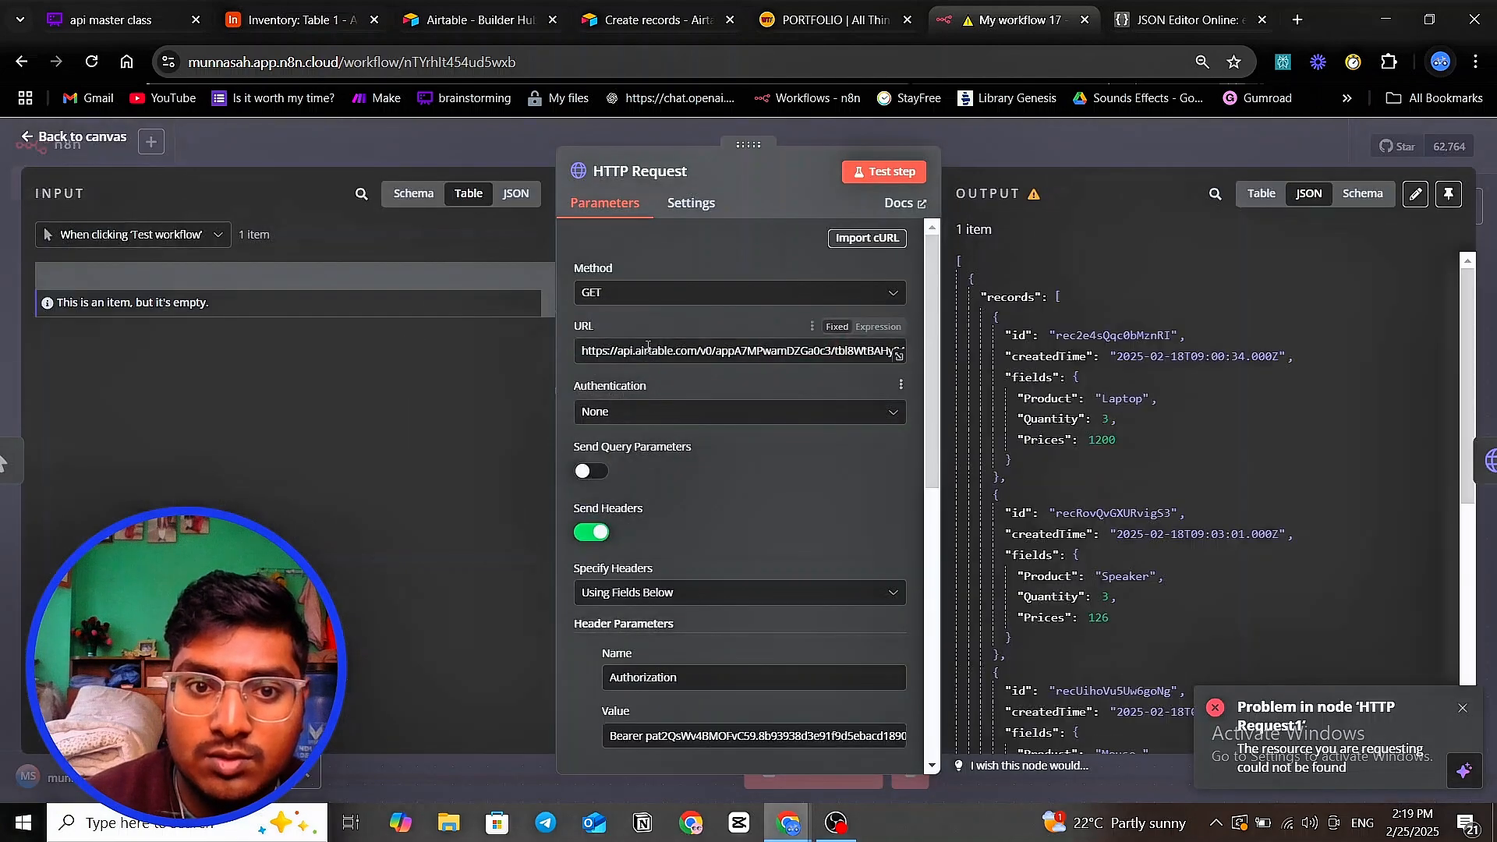
scroll(693, 466, "down", 4)
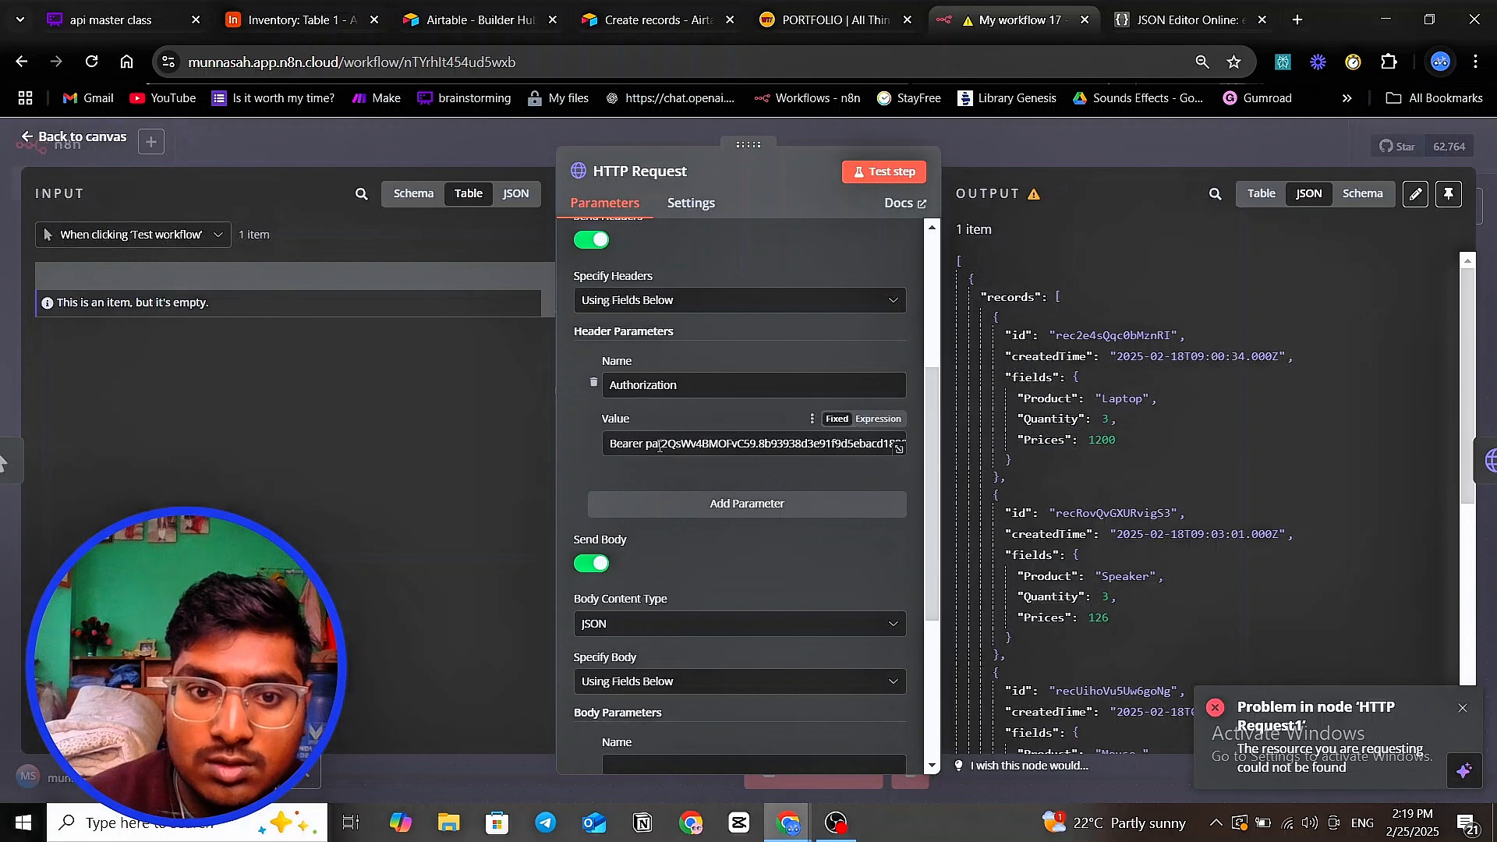
left_click_drag(647, 446, 792, 446)
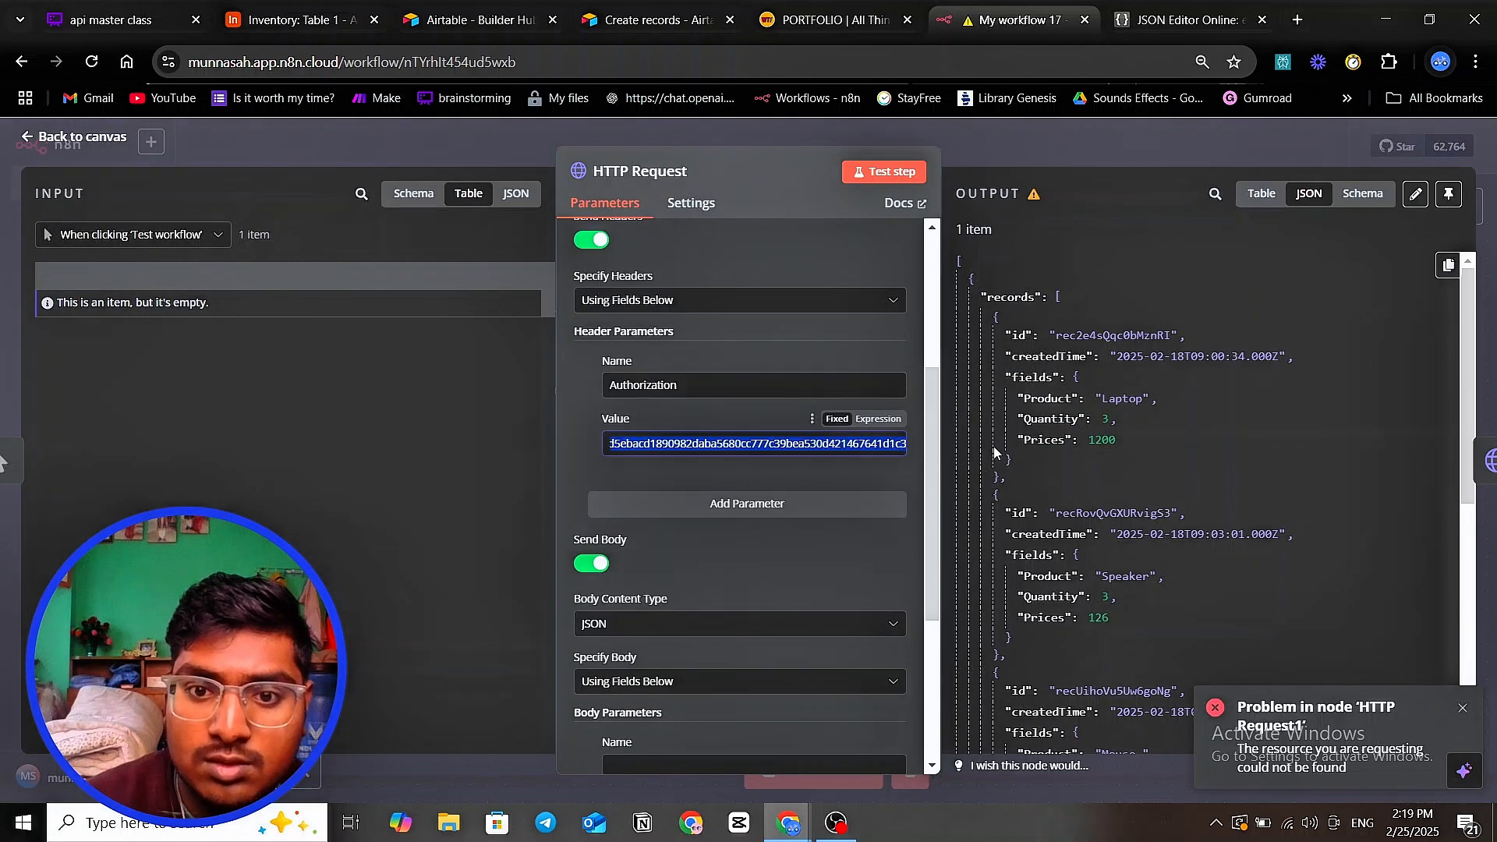
right_click(792, 446)
left_click(831, 428)
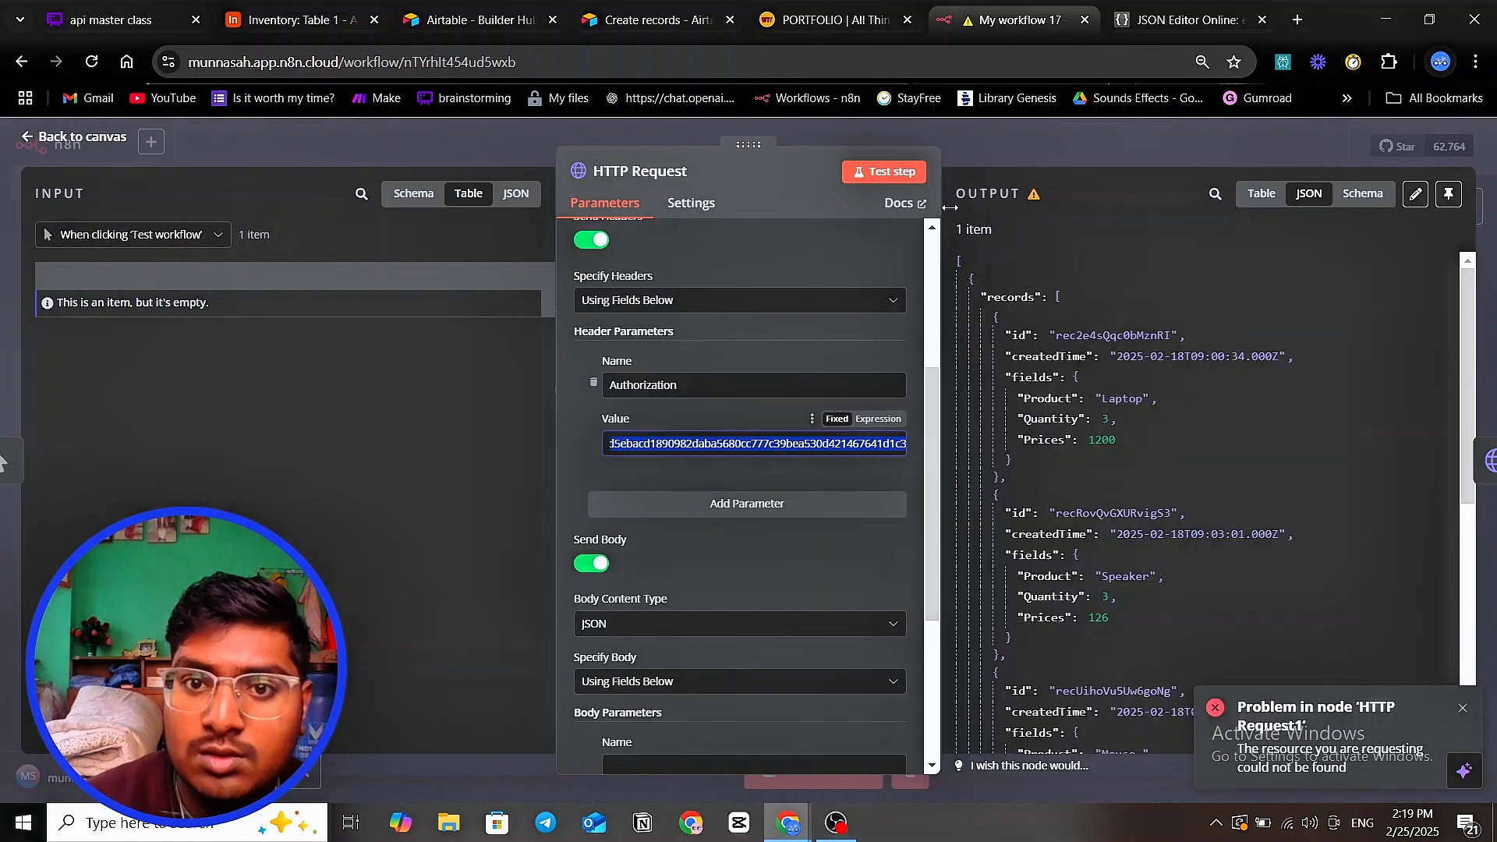
left_click(977, 152)
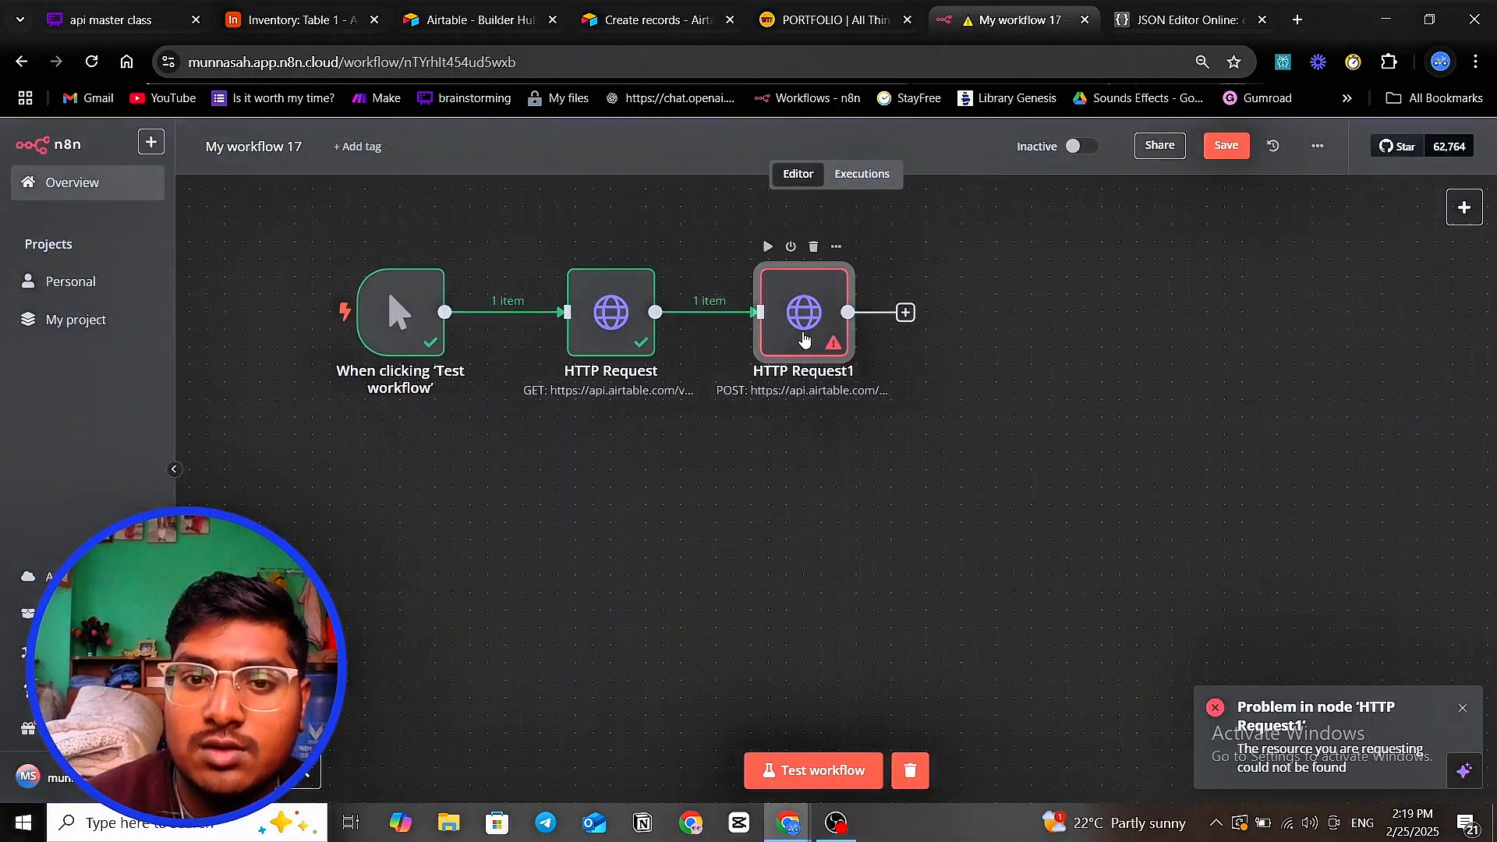
- Replace YOUR_TOKEN in HTTP Request1's Authorization header with the token and test, hitting unknown field Qunatity
double_click(804, 337)
scroll(695, 511, "down", 5)
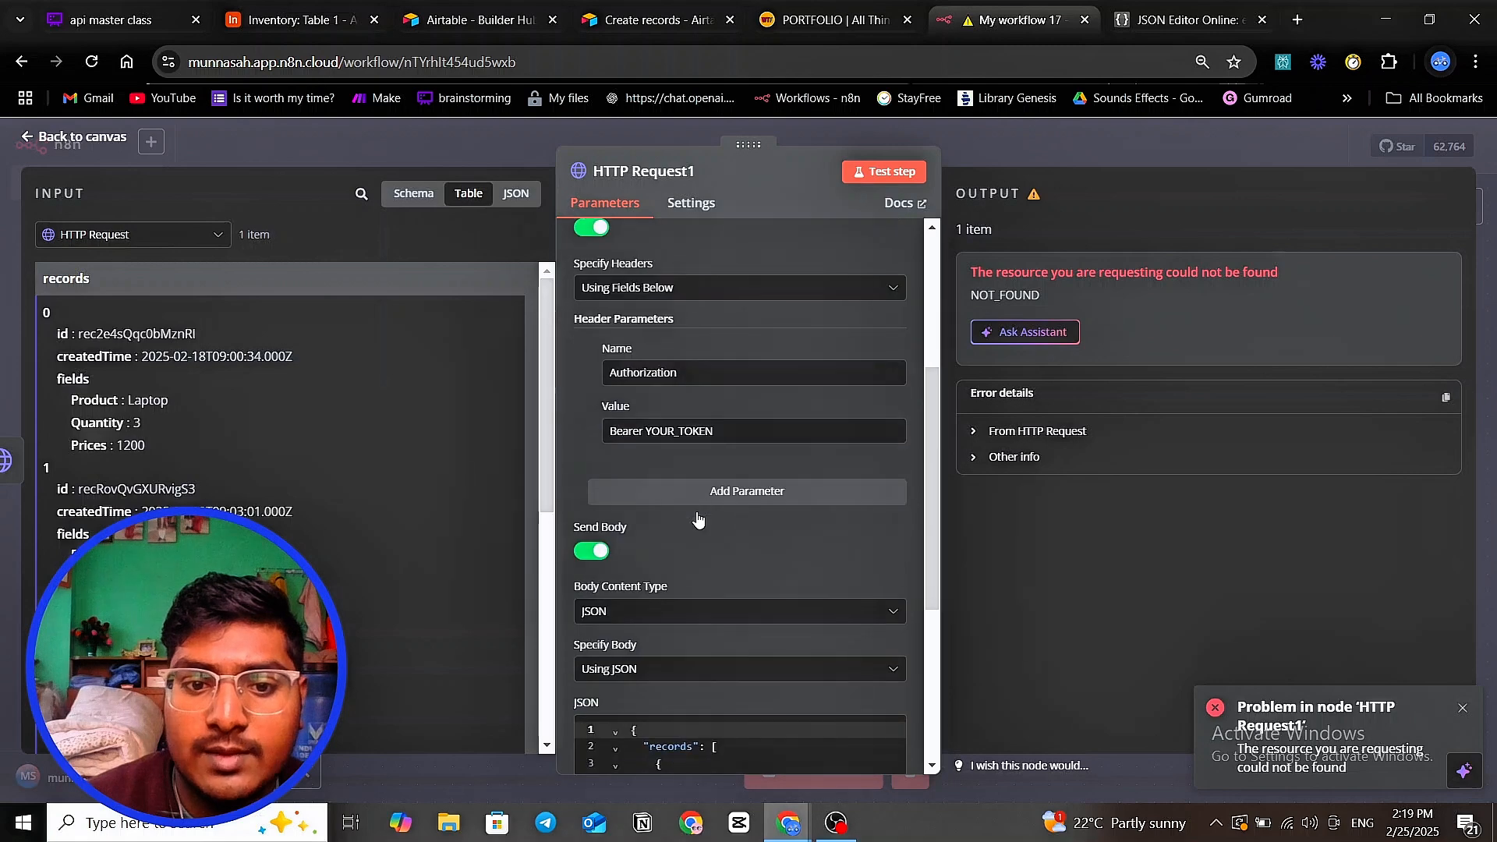
scroll(695, 521, "down", 4)
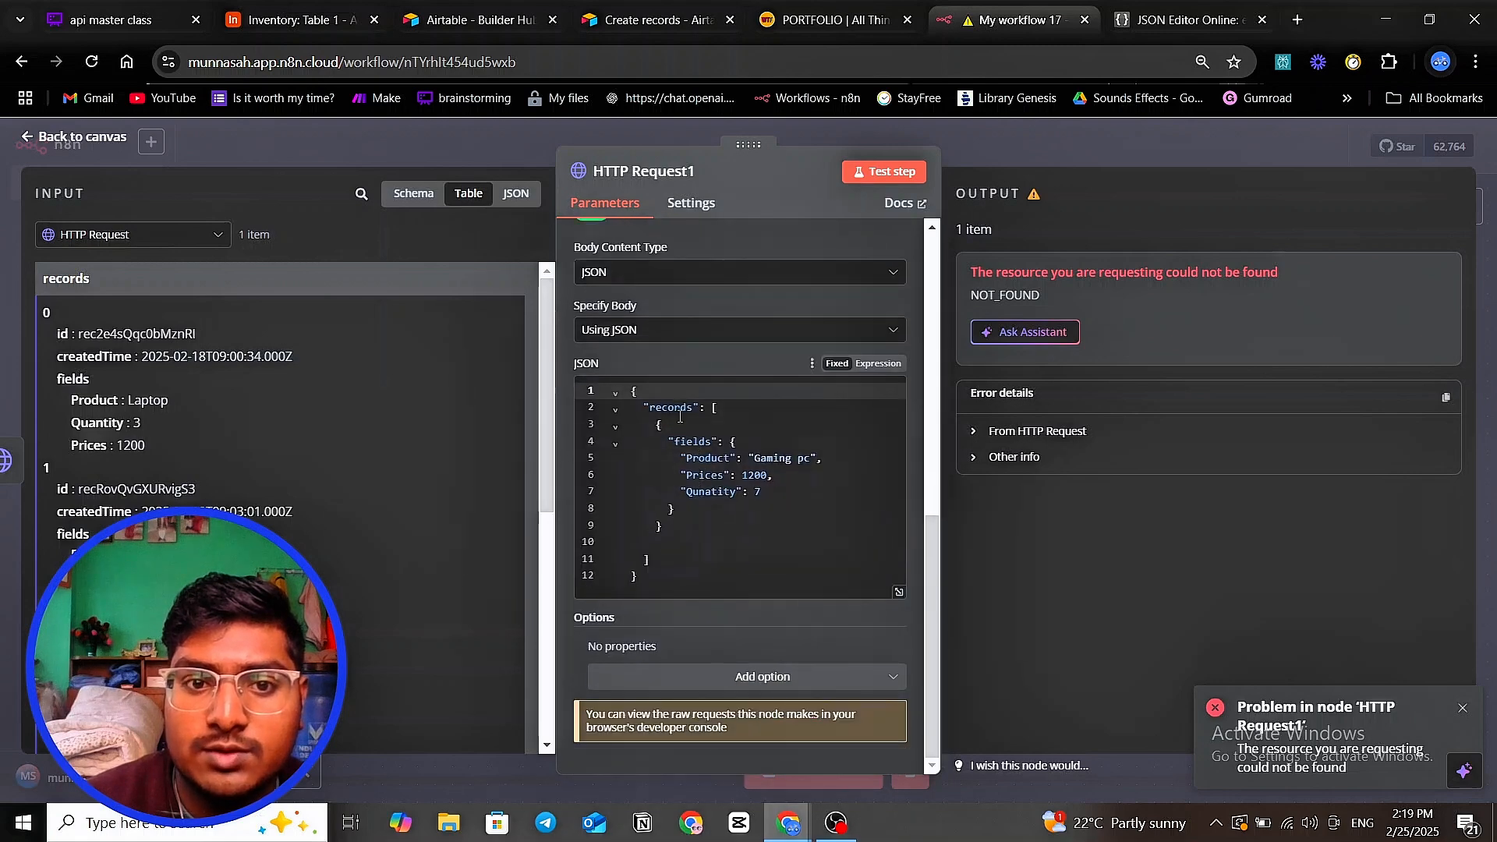
scroll(680, 416, "up", 5)
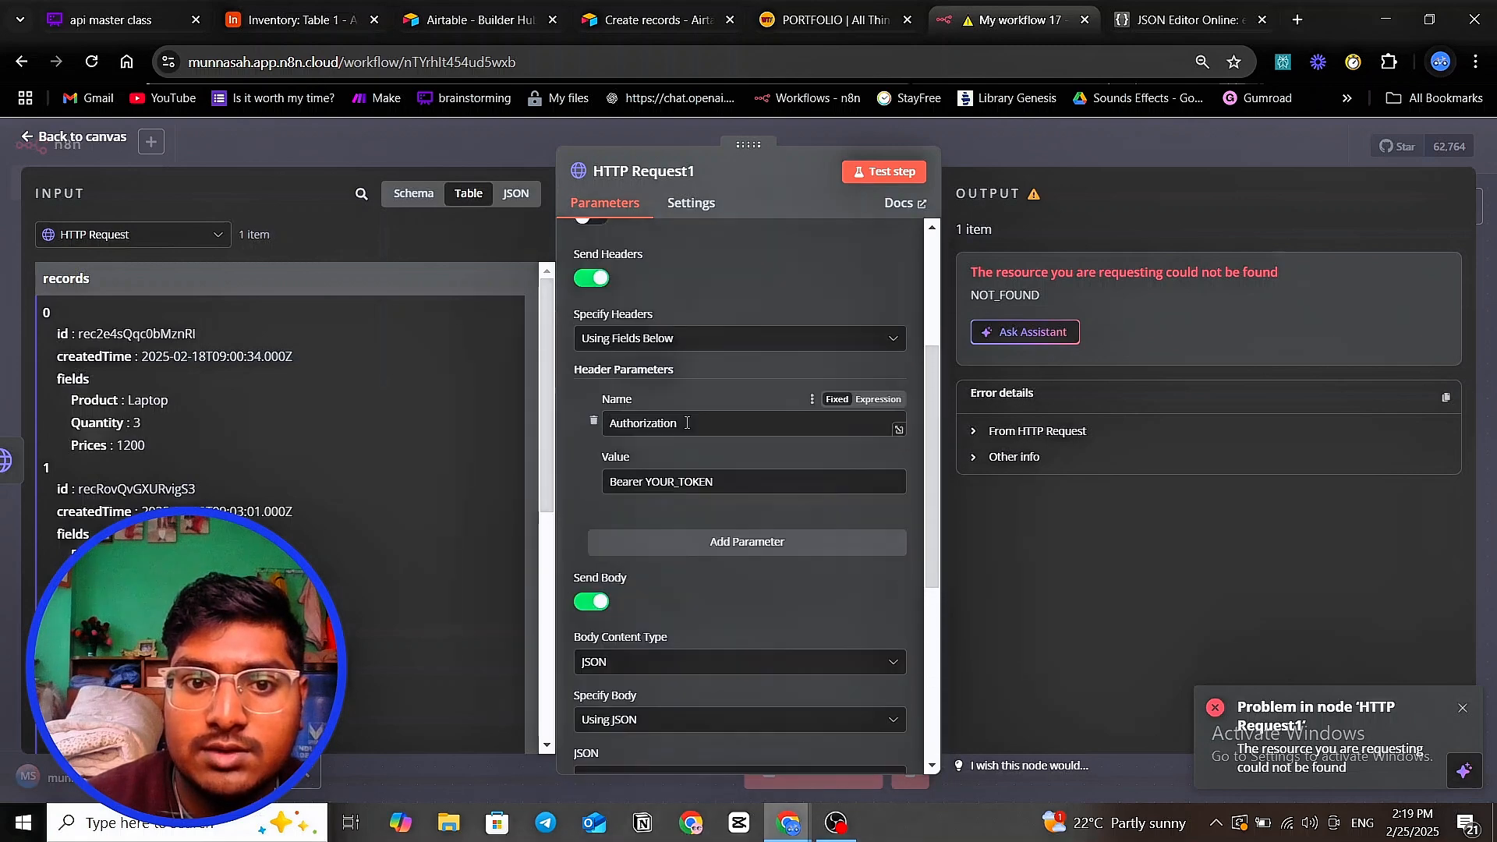
scroll(686, 422, "down", 1)
scroll(670, 452, "up", 1)
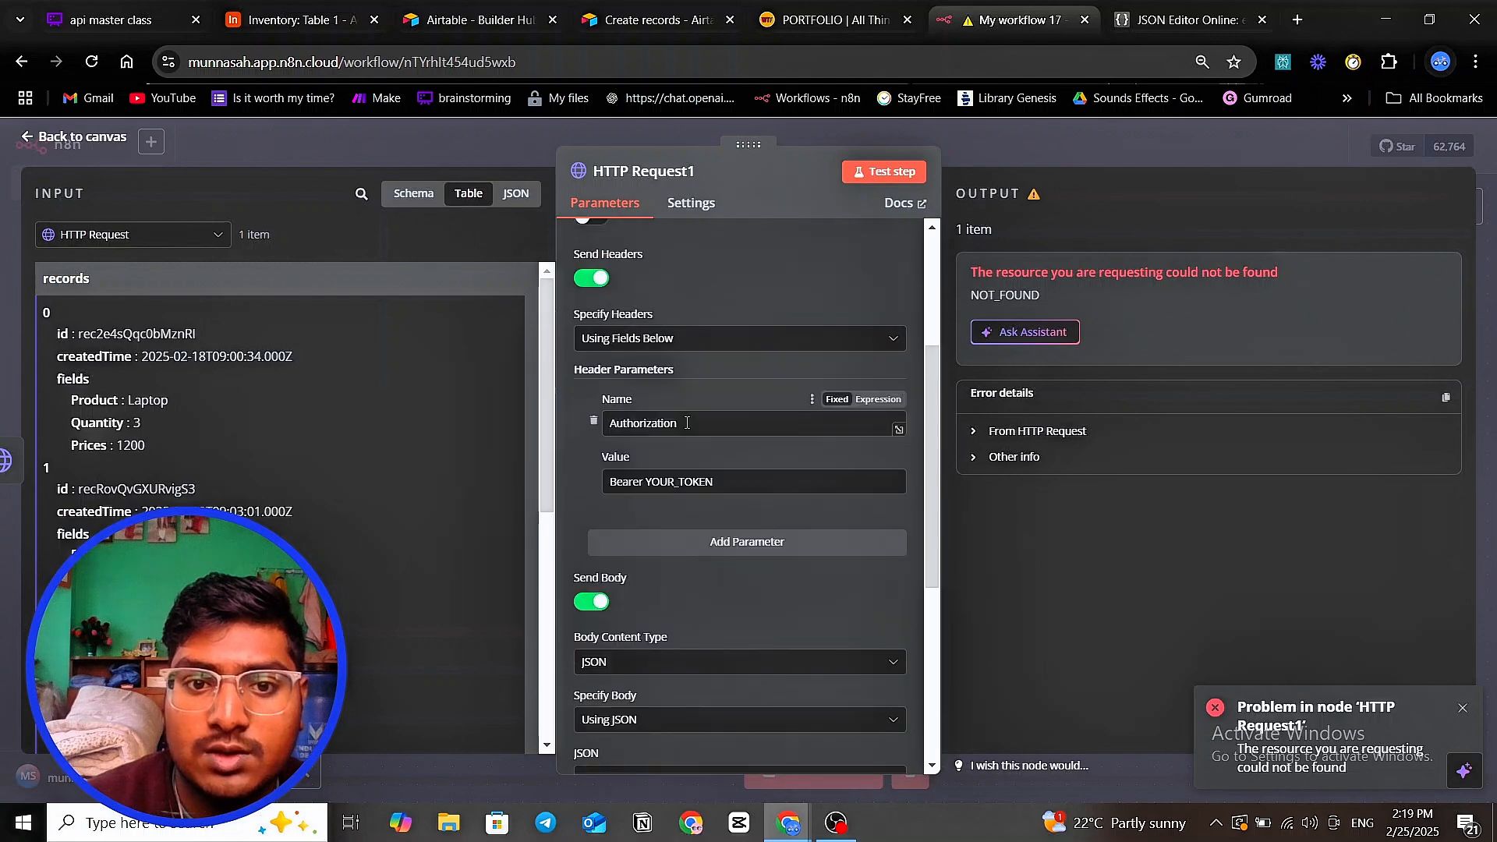
left_click_drag(648, 484, 701, 487)
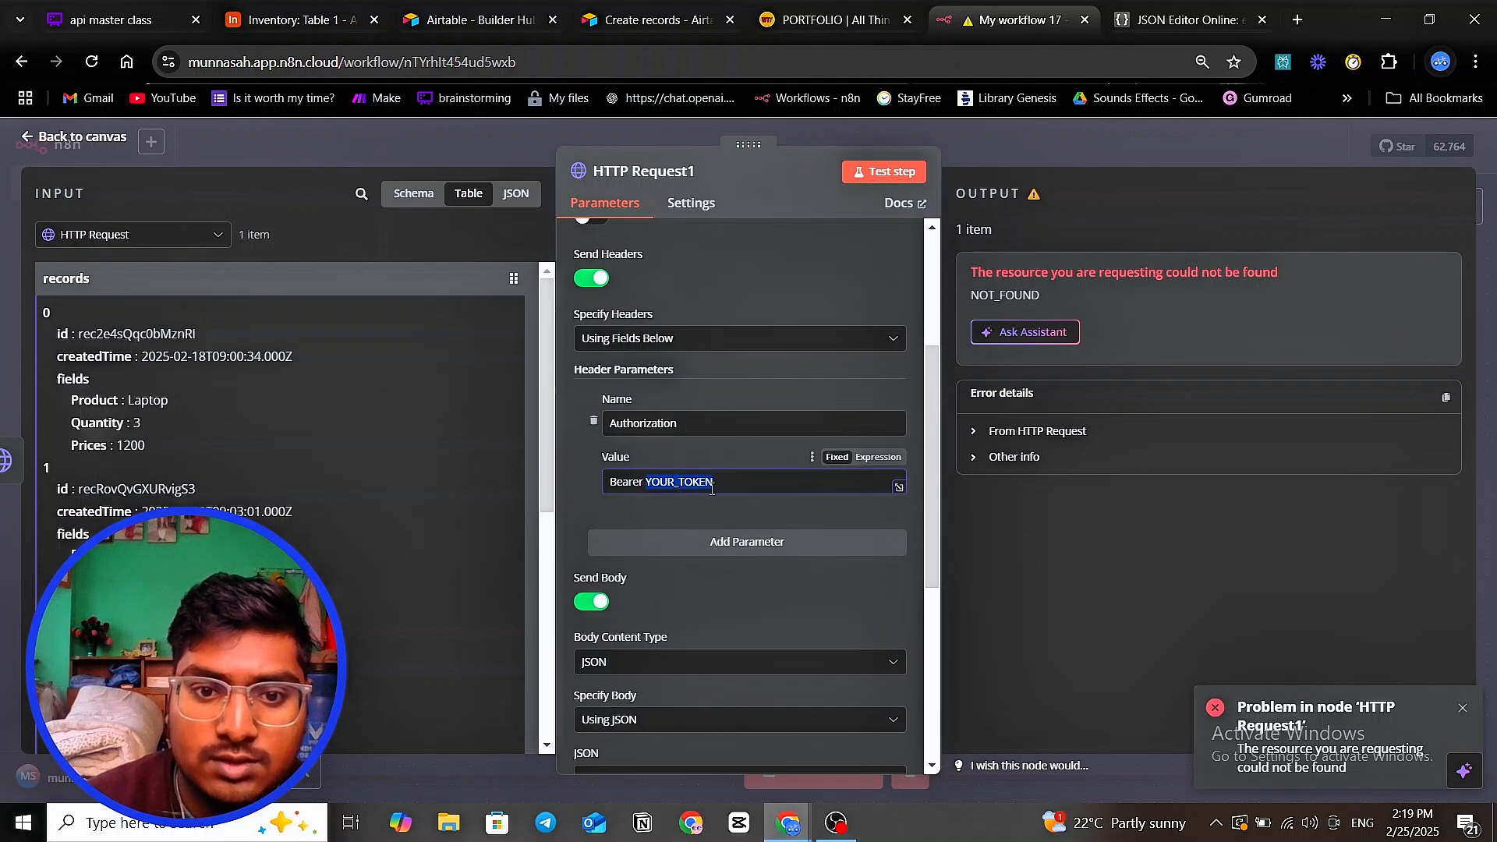
key("ctrl+v")
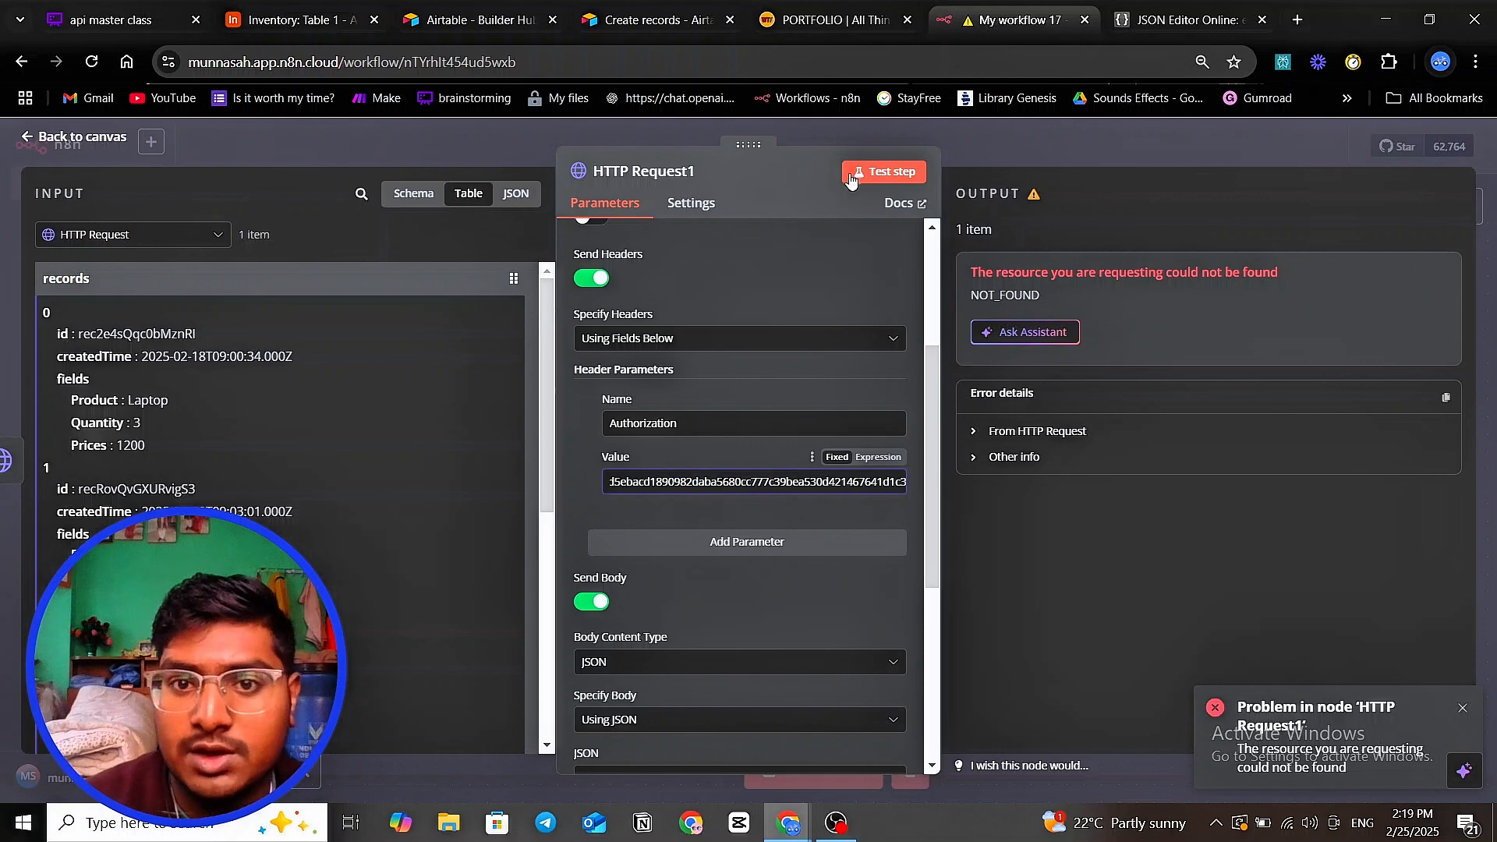
left_click(881, 169)
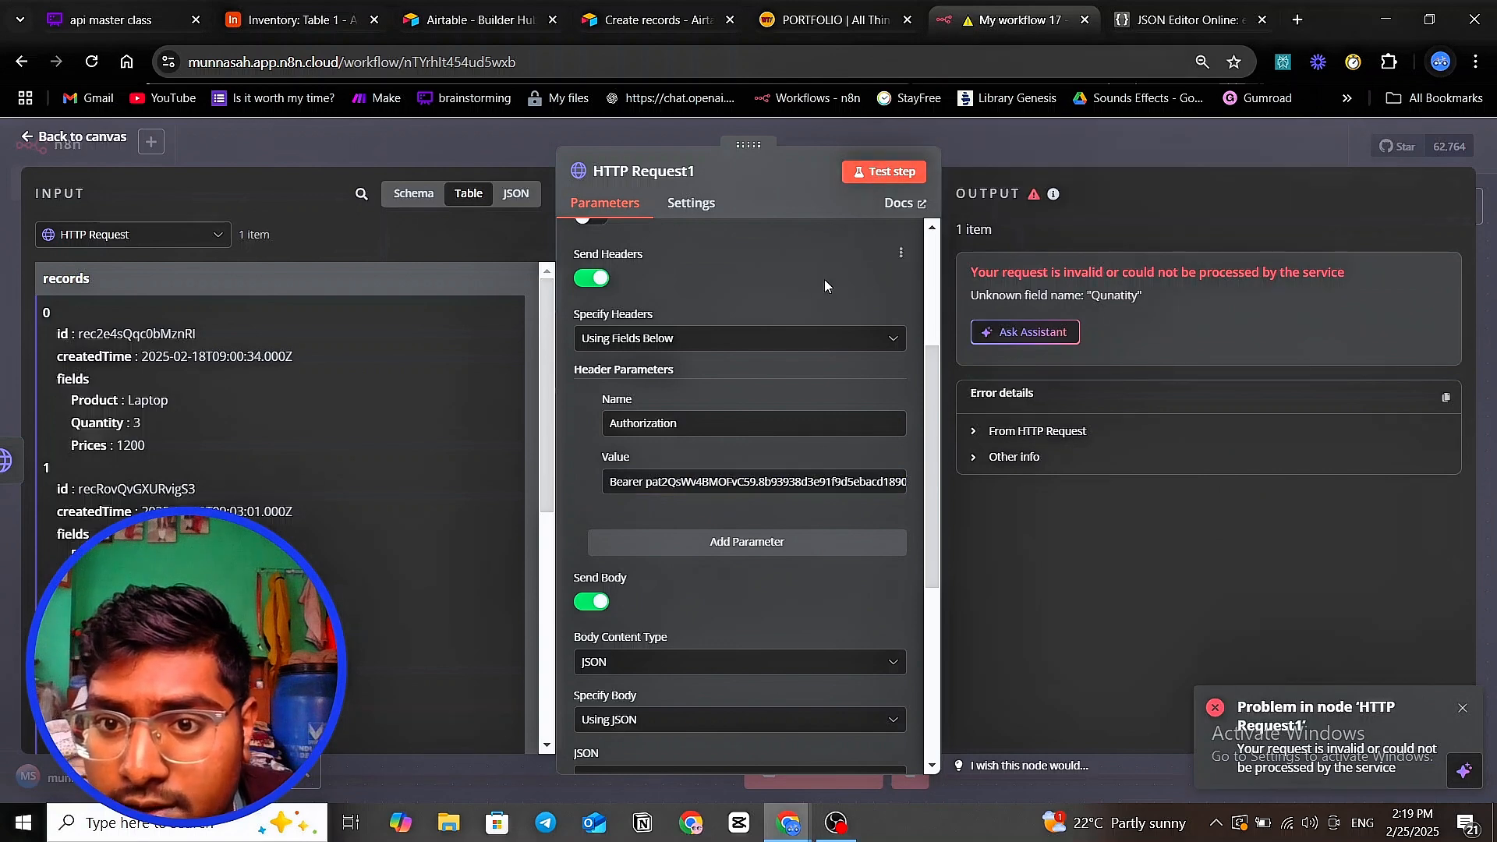
- Check Airtable's field names and correct 'Qunatity' to 'Quantity' in the JSON body
scroll(811, 304, "down", 4)
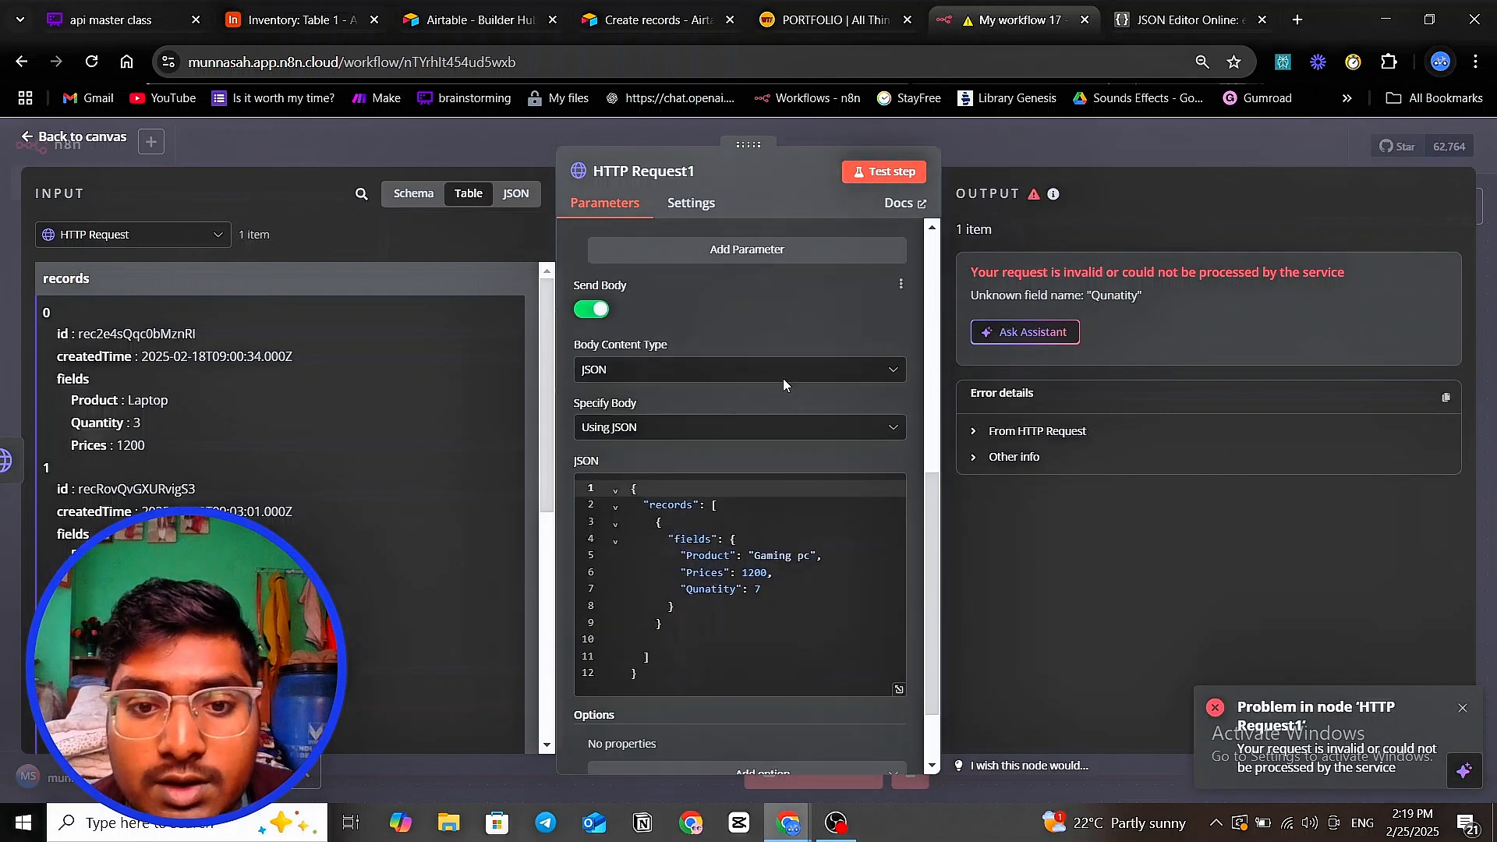
left_click_drag(686, 590, 731, 592)
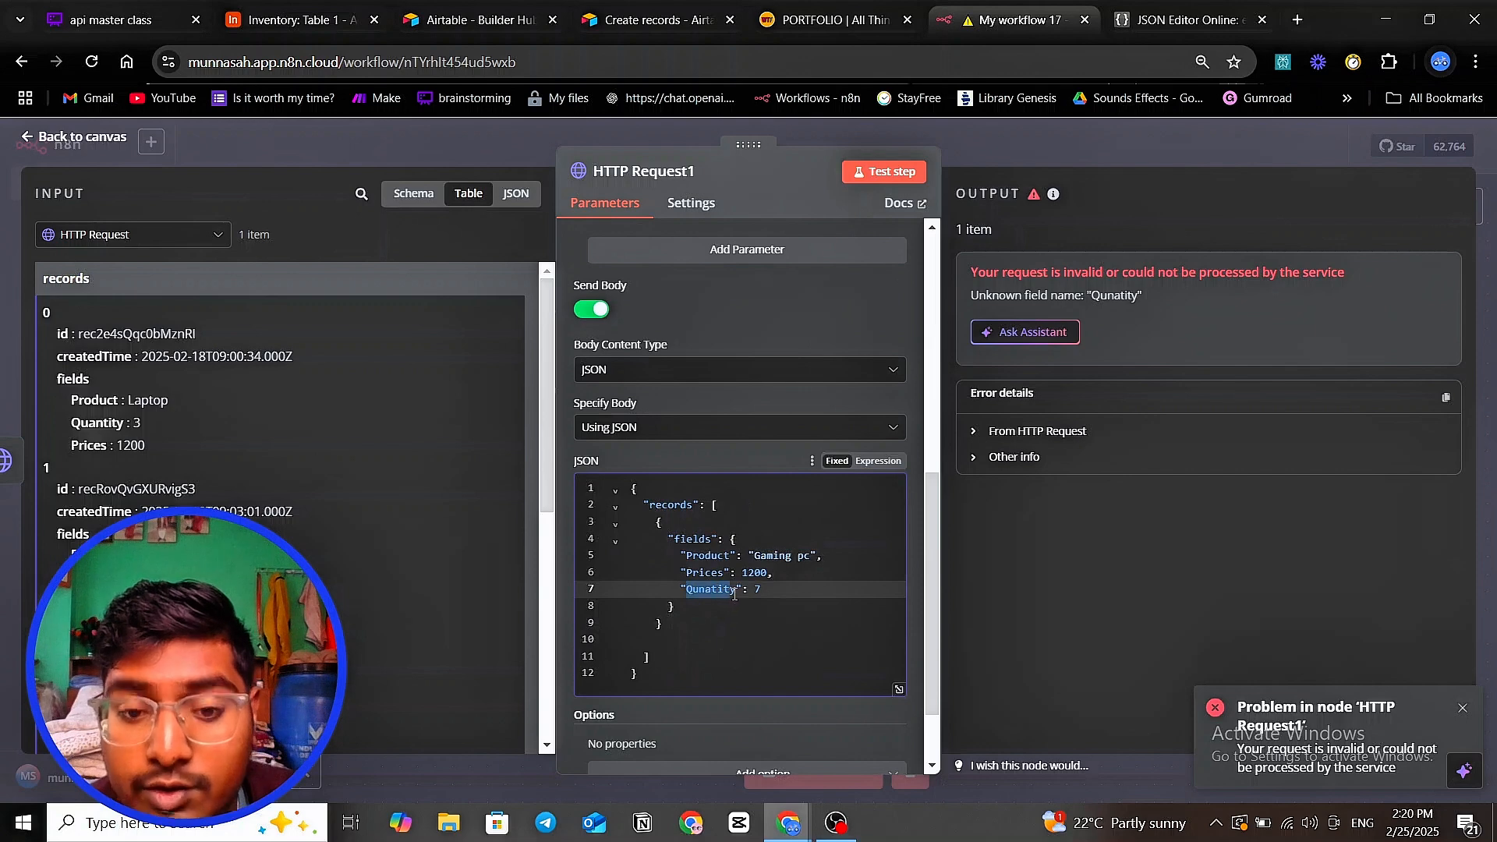
left_click(287, 20)
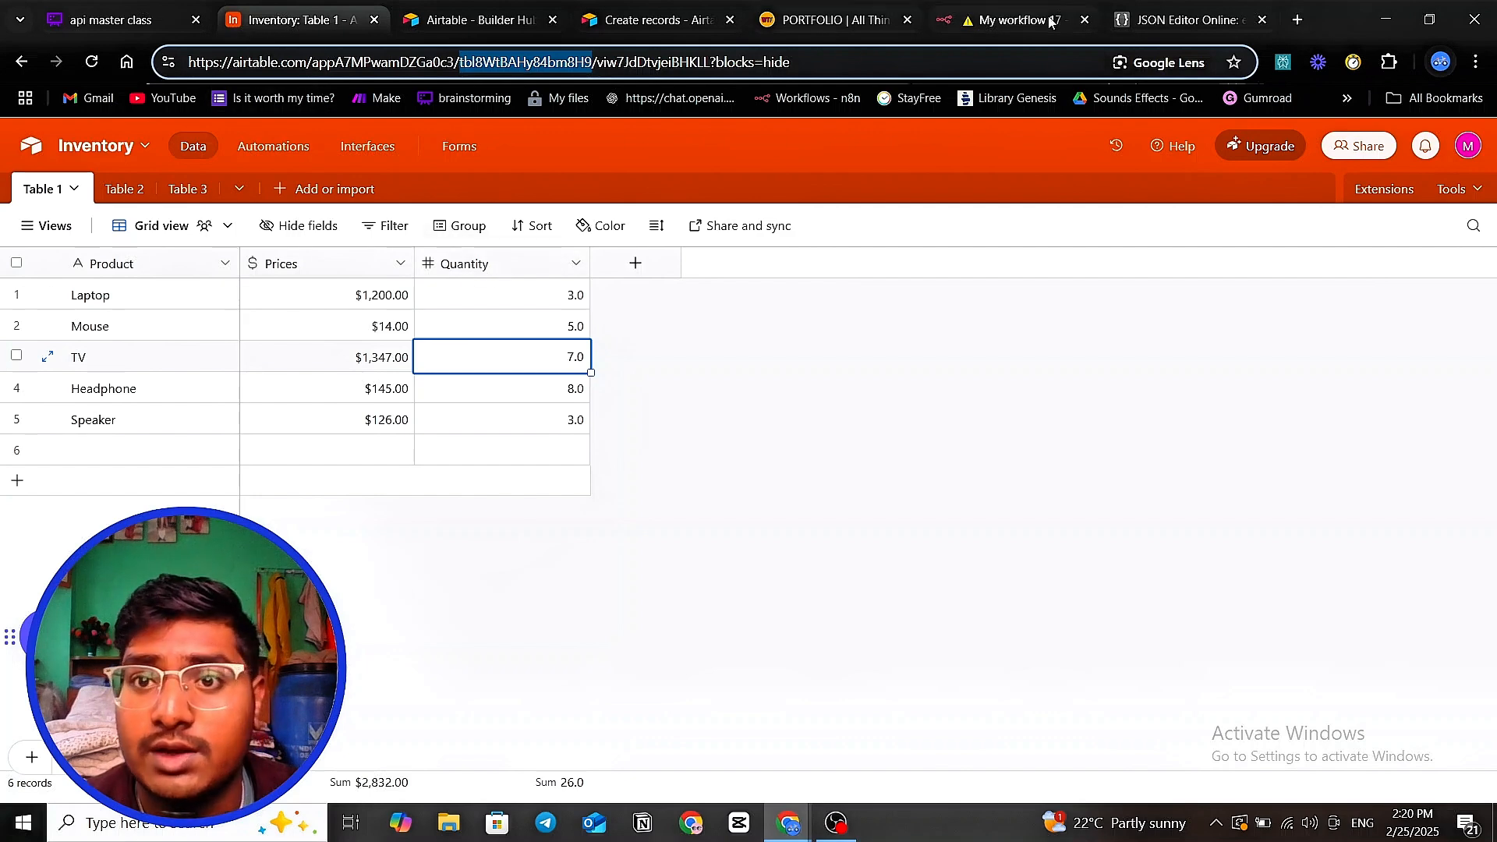
left_click(1146, 23)
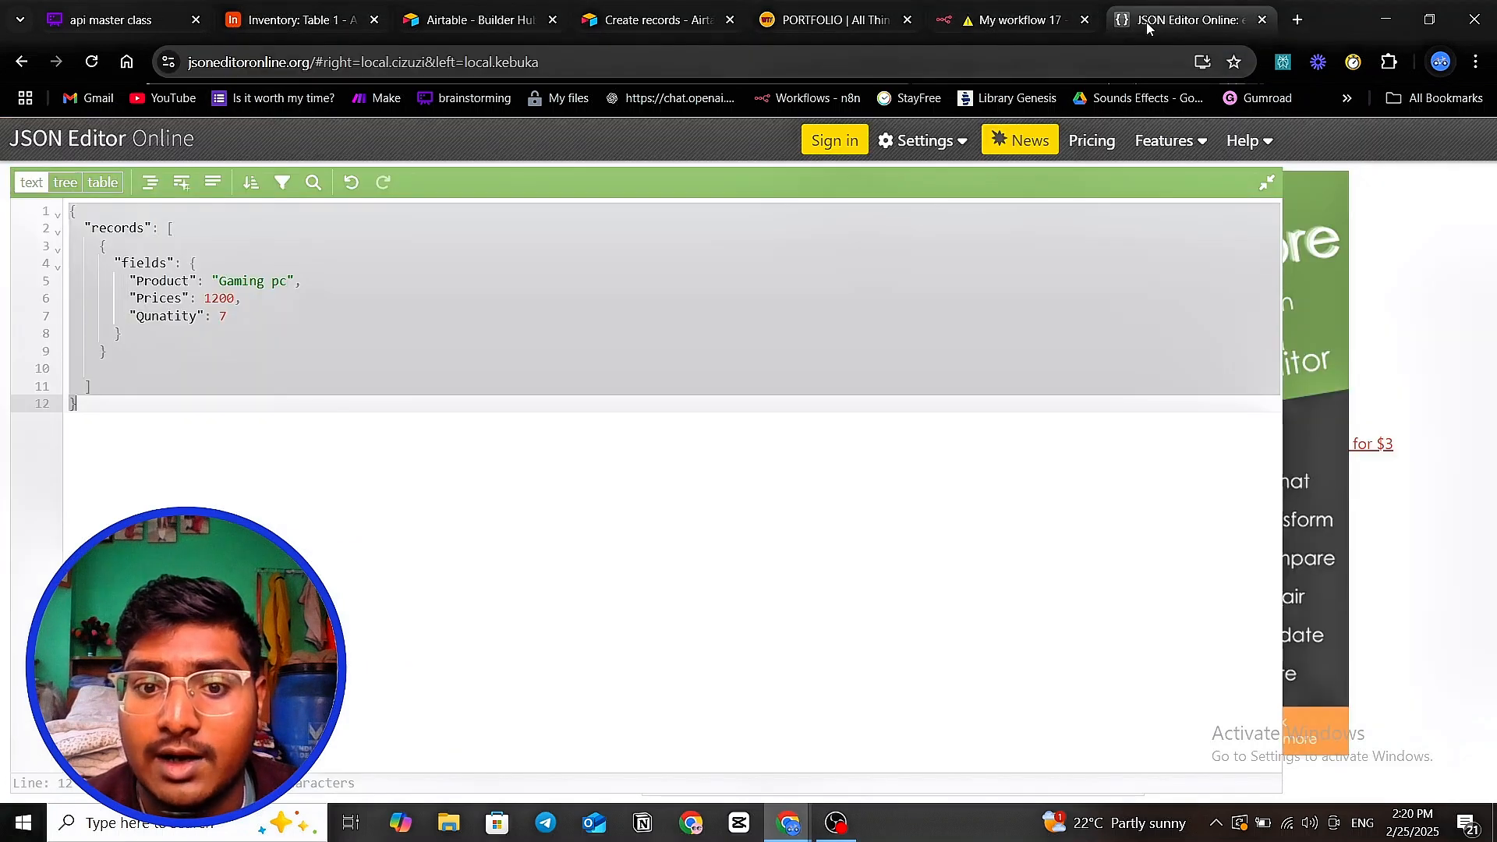
left_click(1047, 23)
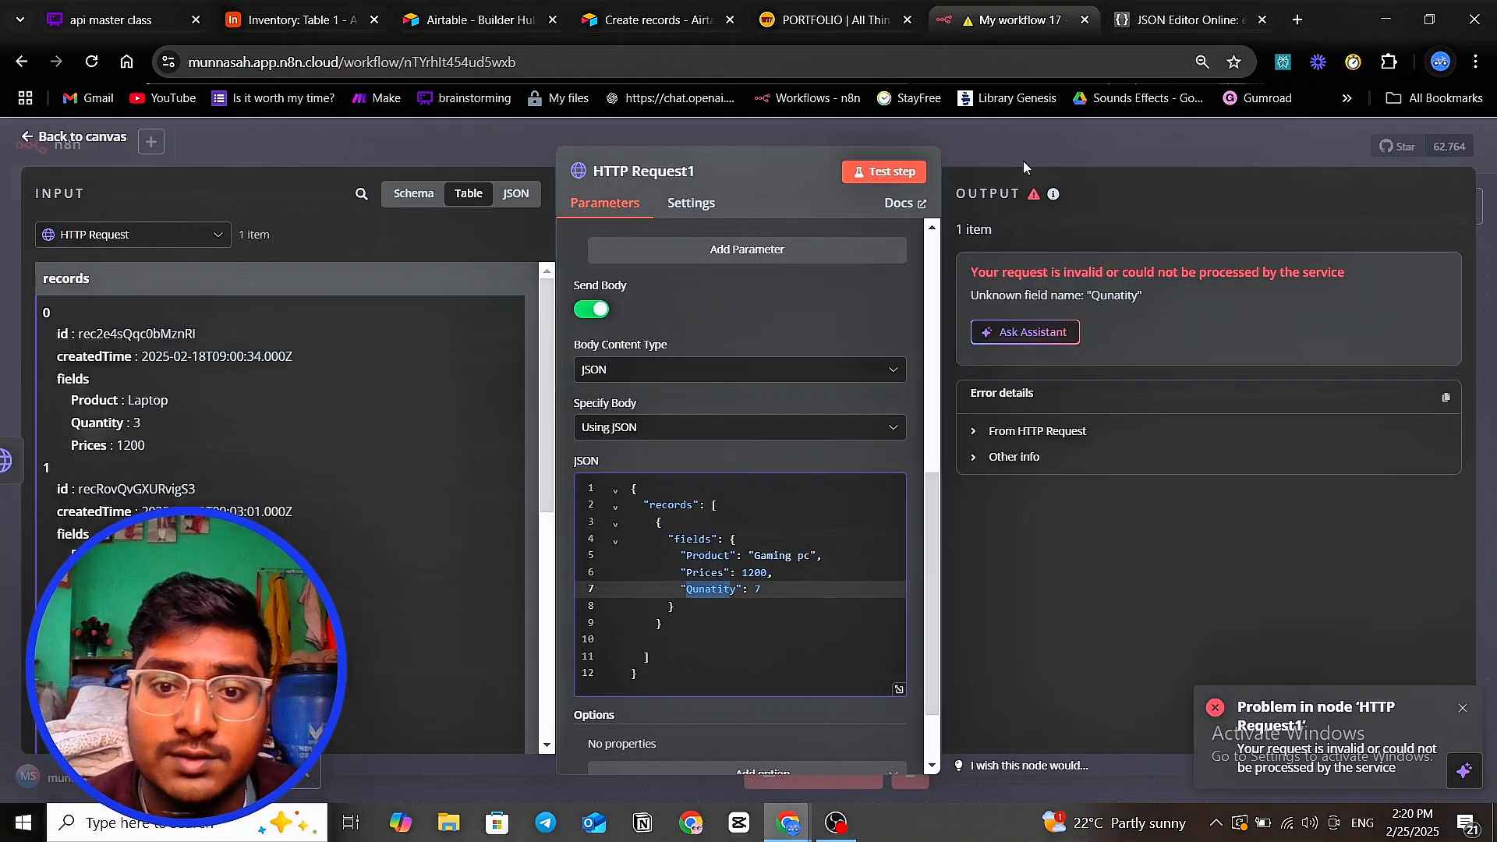
left_click(711, 596)
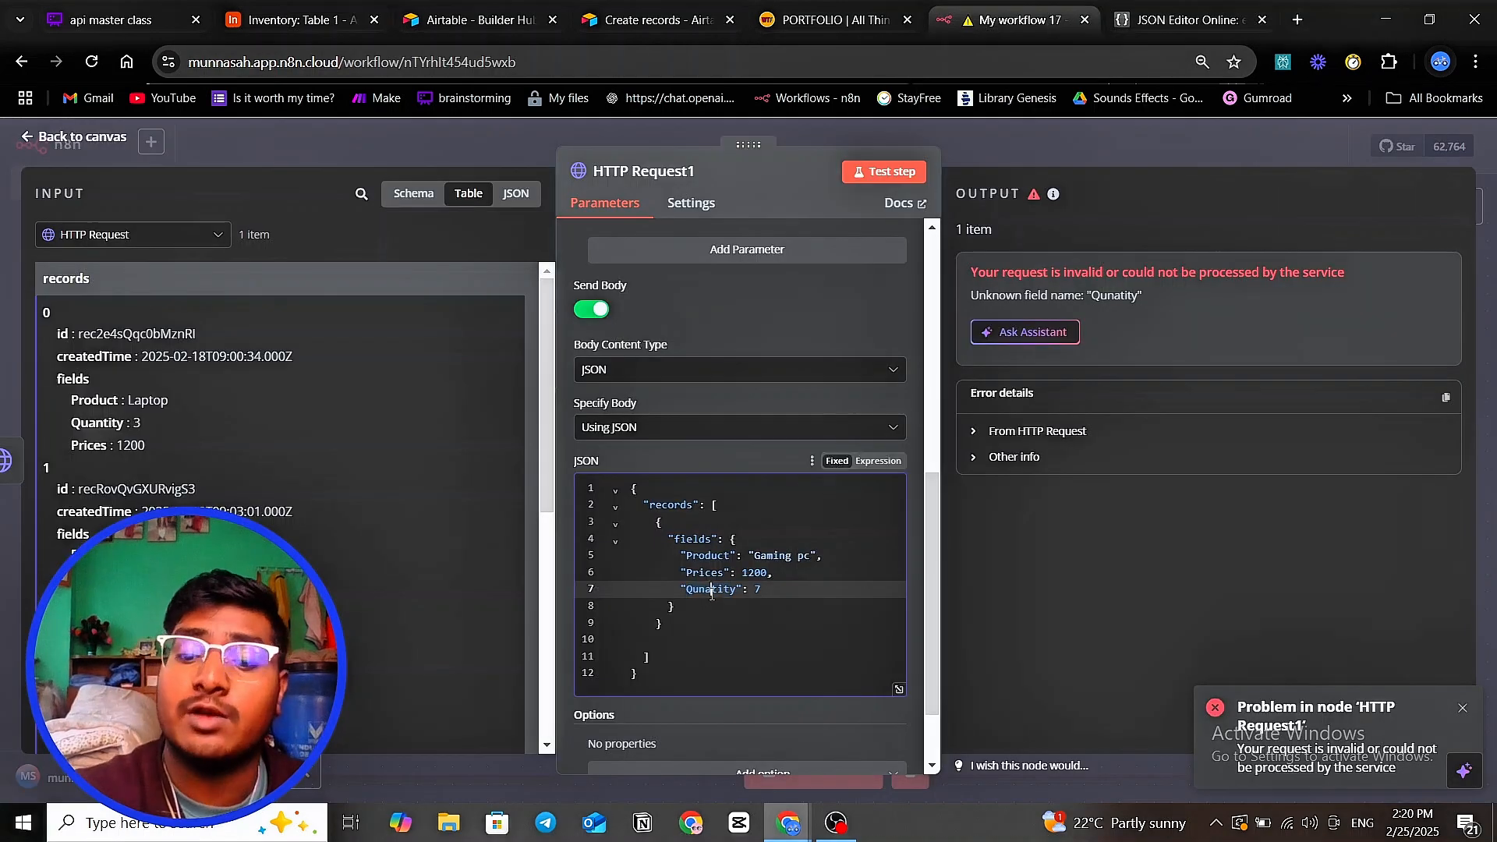
key("BackSpace")
type("a")
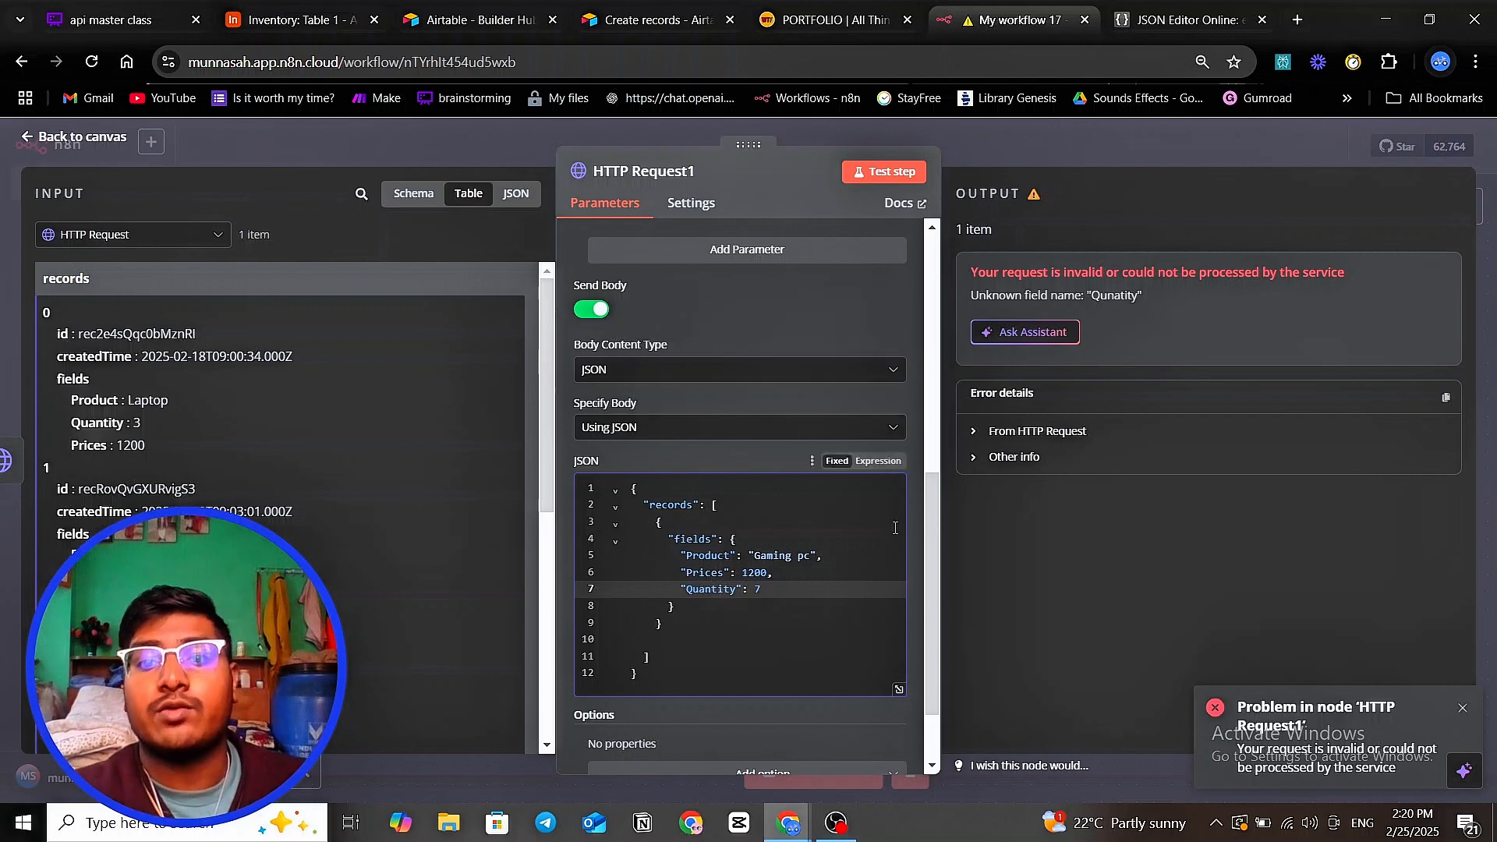
- Confirm the Quantity spelling against Airtable and retest, creating the Gaming pc record
left_click(309, 11)
left_click_drag(441, 265, 499, 273)
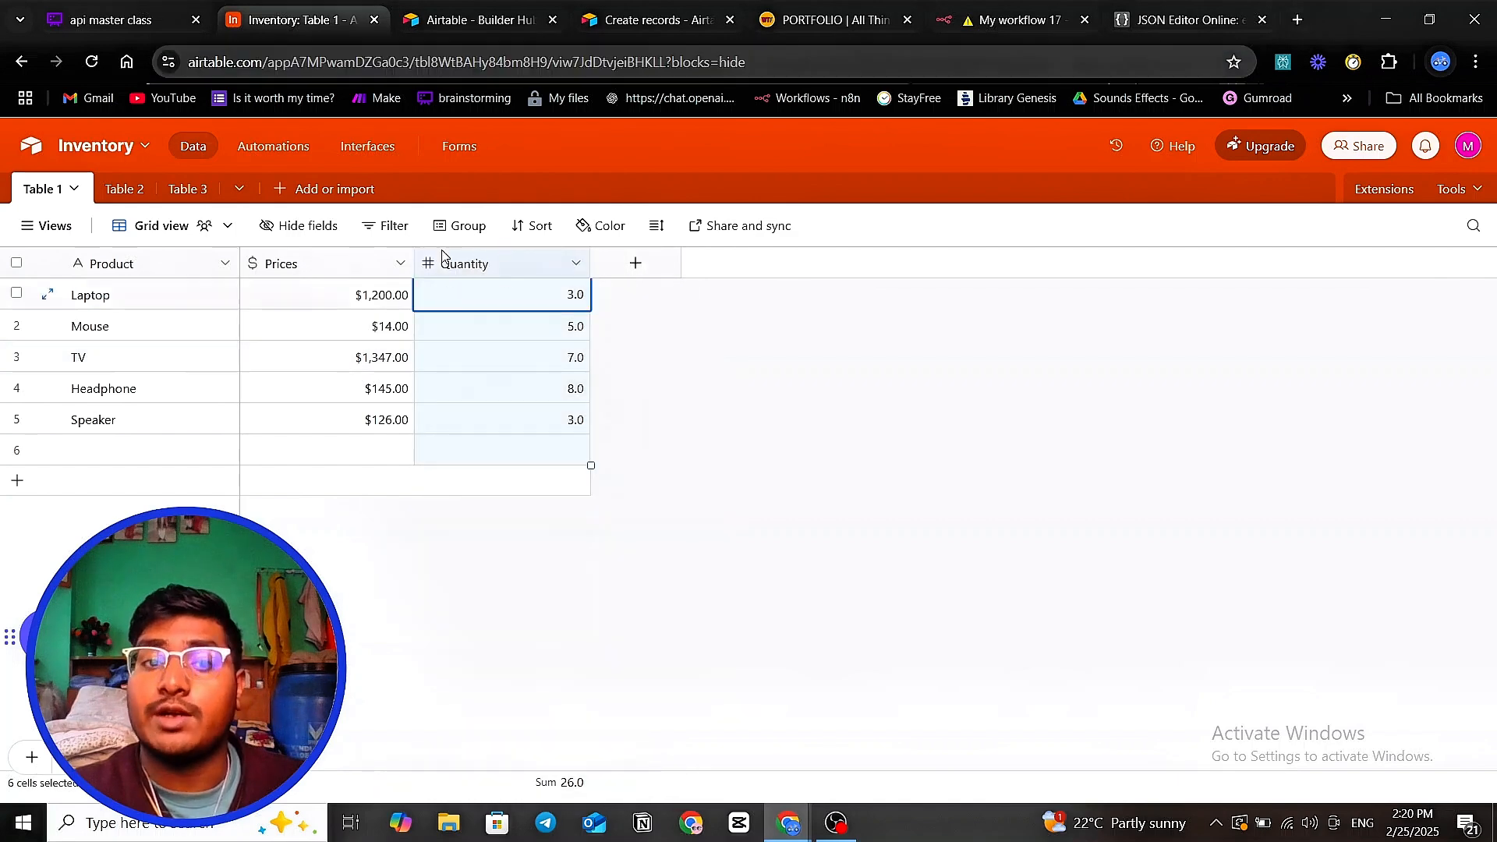
left_click(1024, 21)
left_click(802, 606)
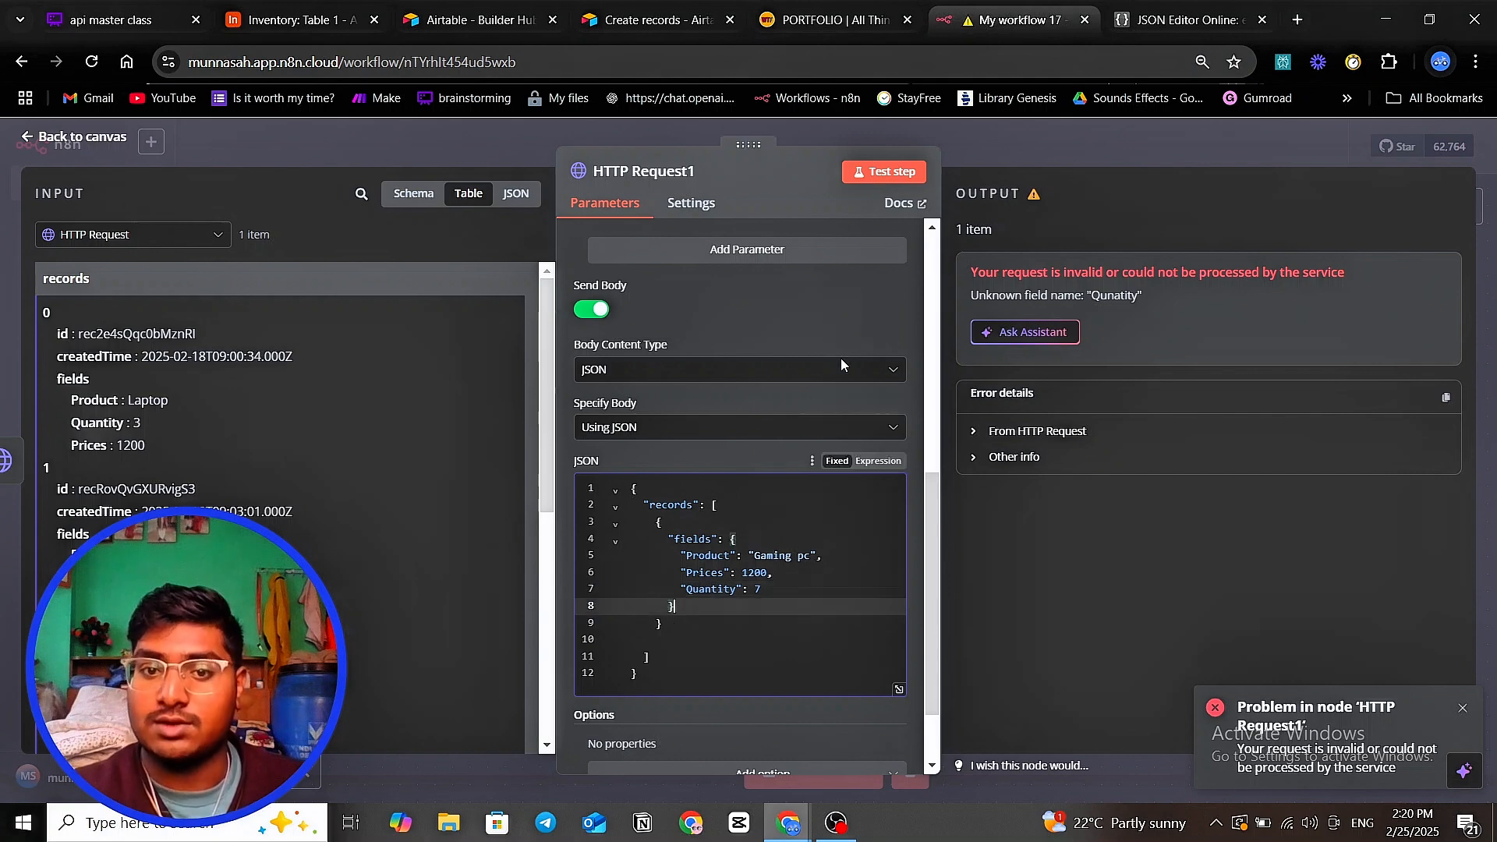
left_click(900, 171)
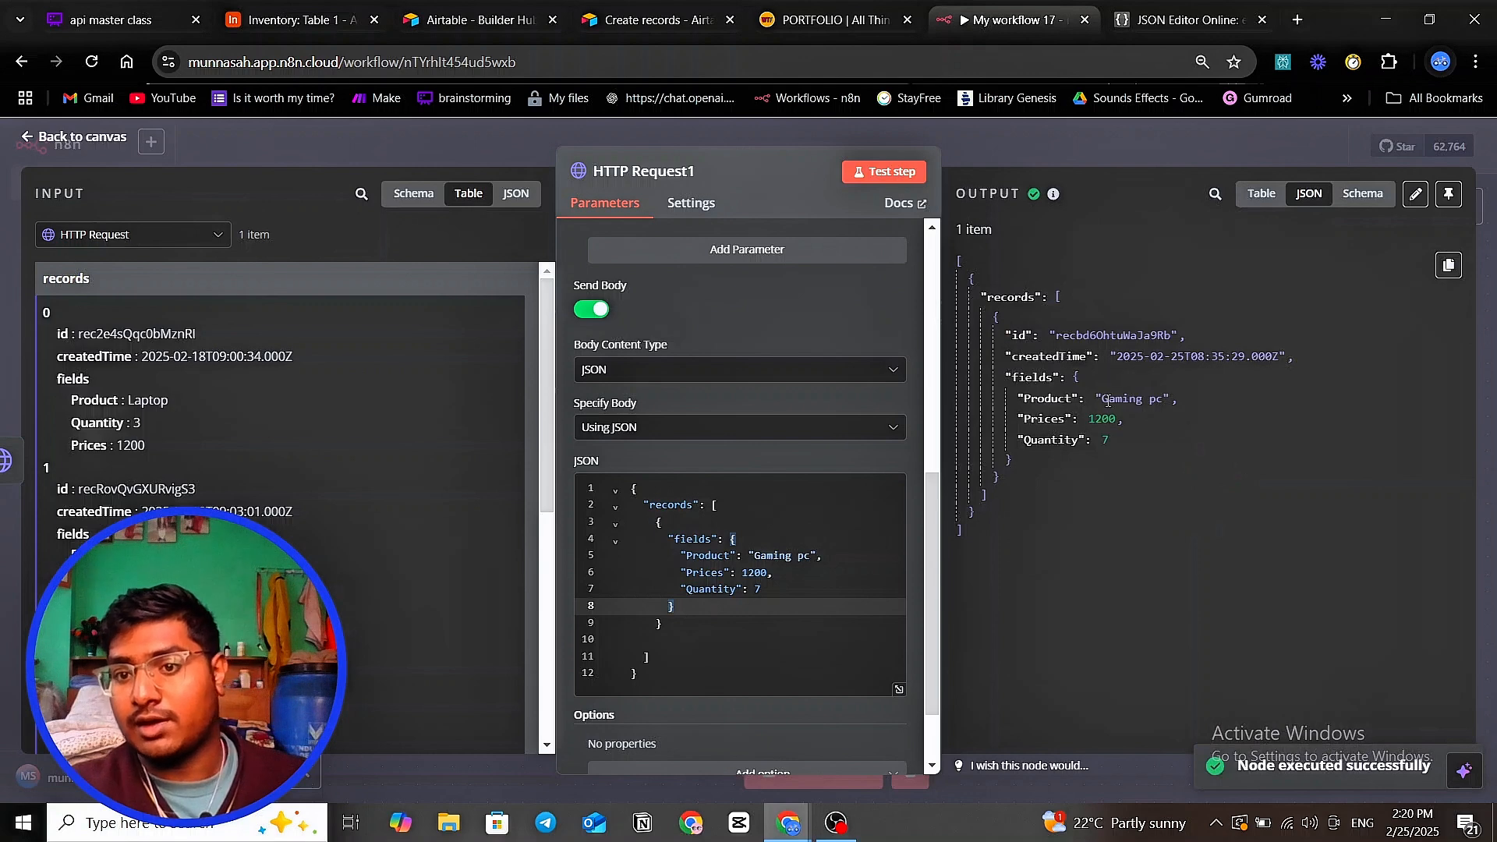
- Reload the Airtable Inventory table to see new row 7: Gaming pc, $1,200.00, quantity 7
left_click(283, 21)
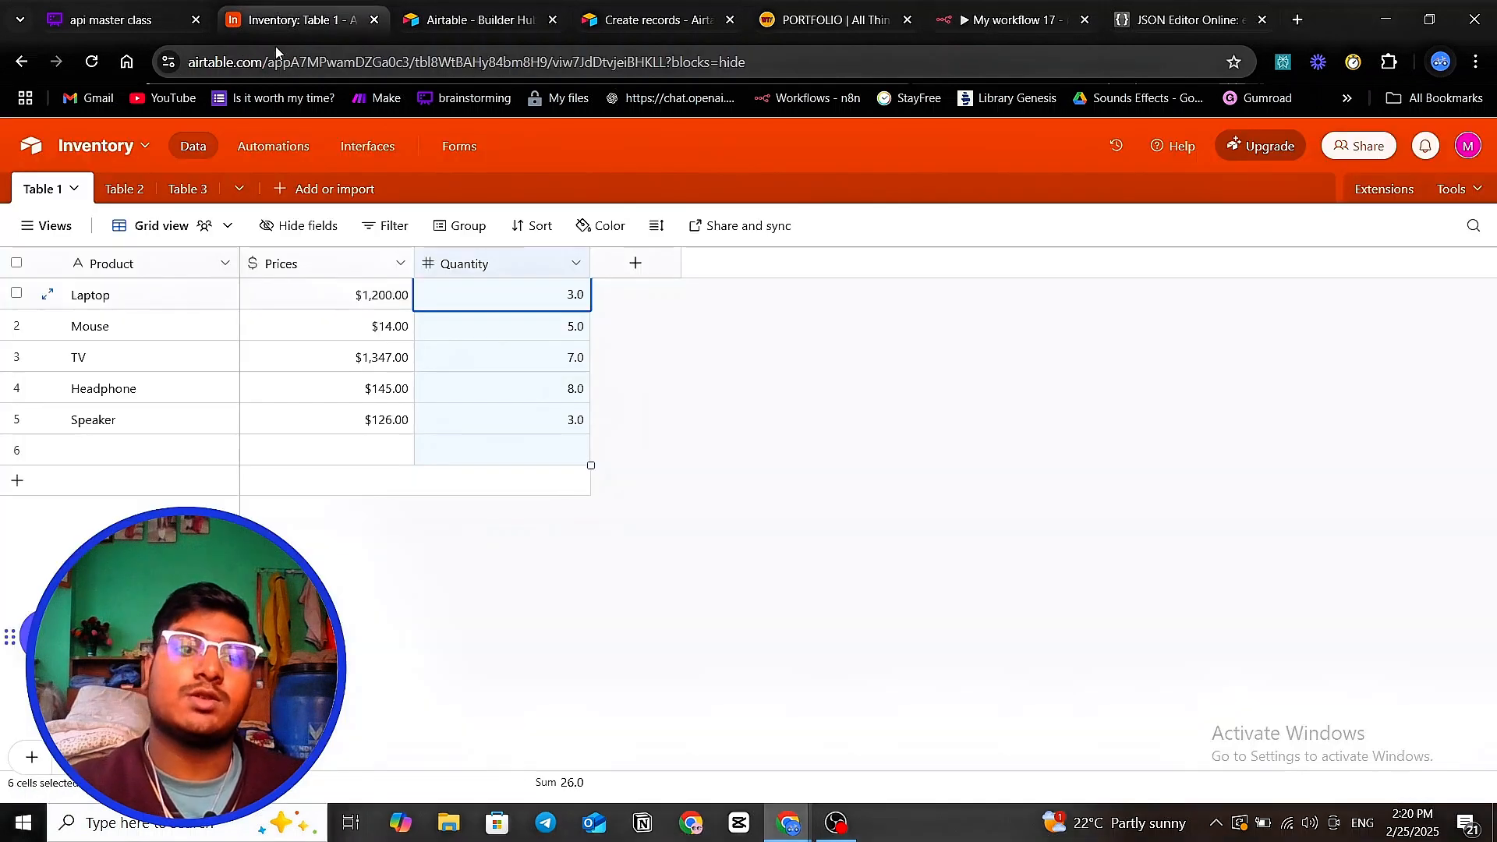
left_click(91, 62)
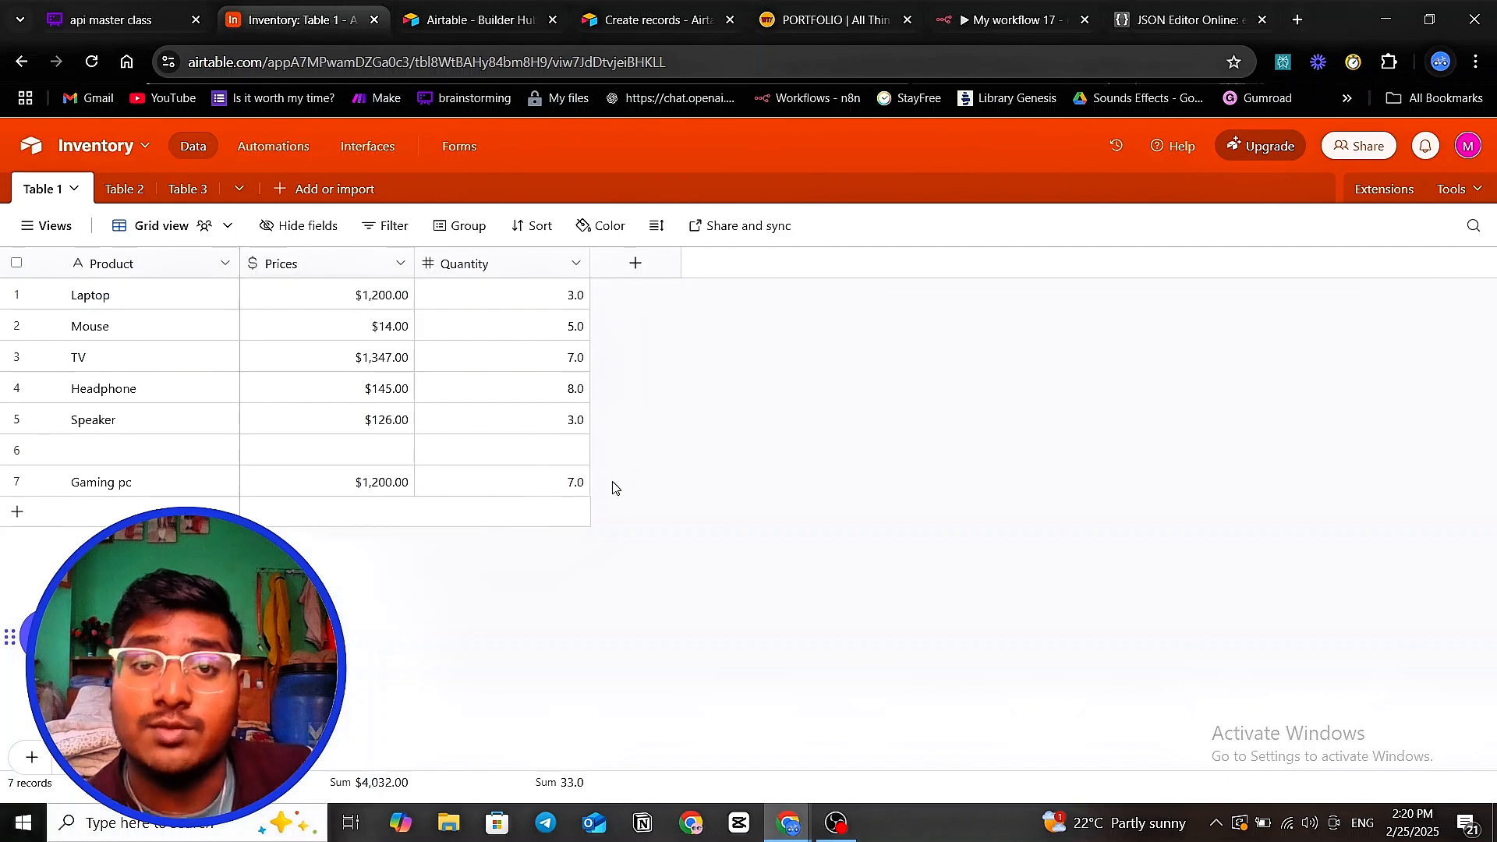
left_click(984, 19)
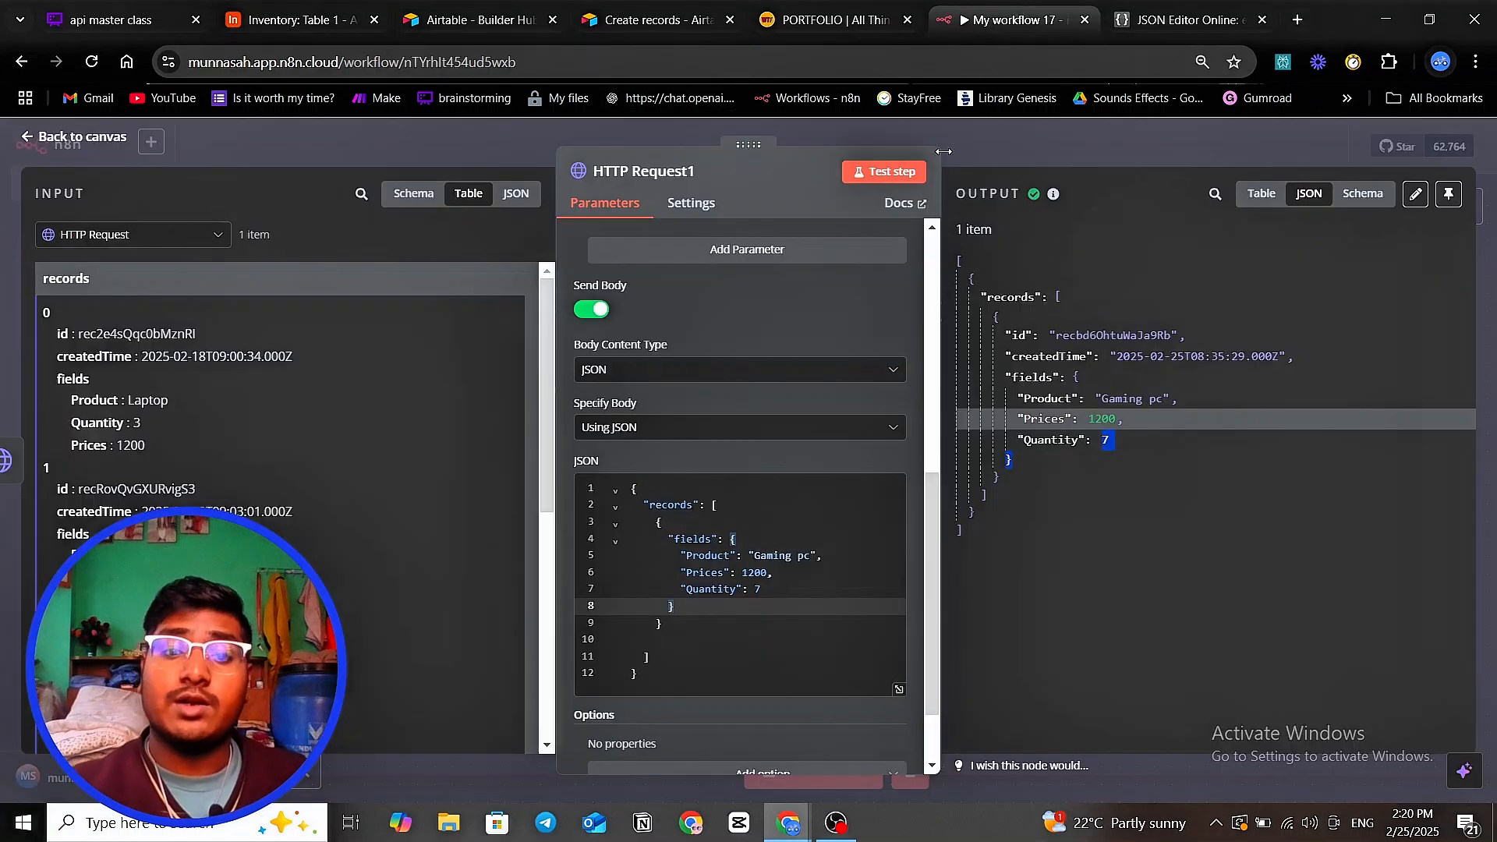
- Review HTTP Request1's POST method, URL, headers and JSON body, then close the node
scroll(774, 270, "up", 5)
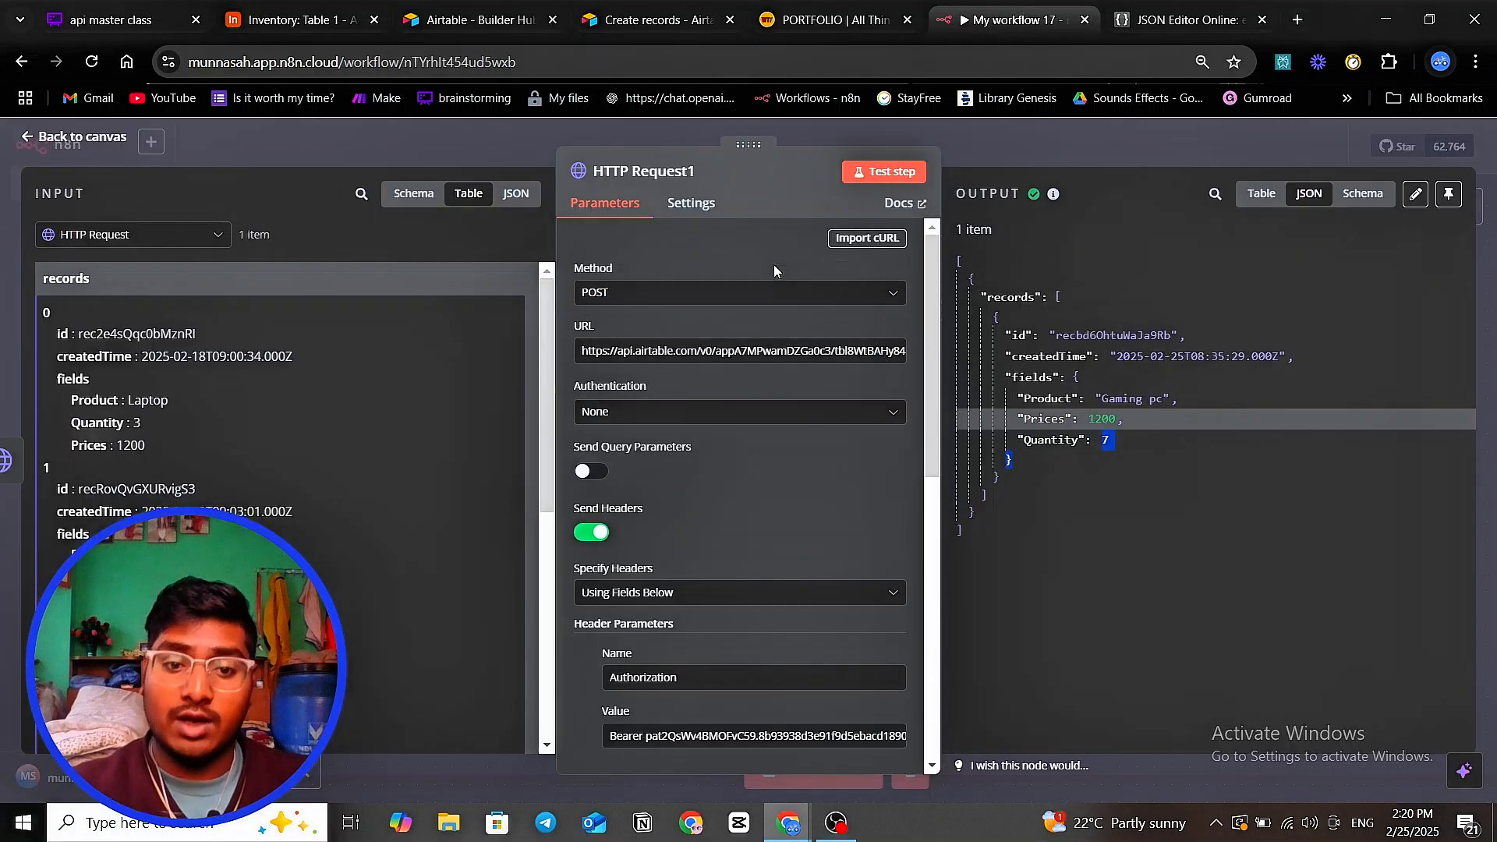
scroll(719, 334, "down", 3)
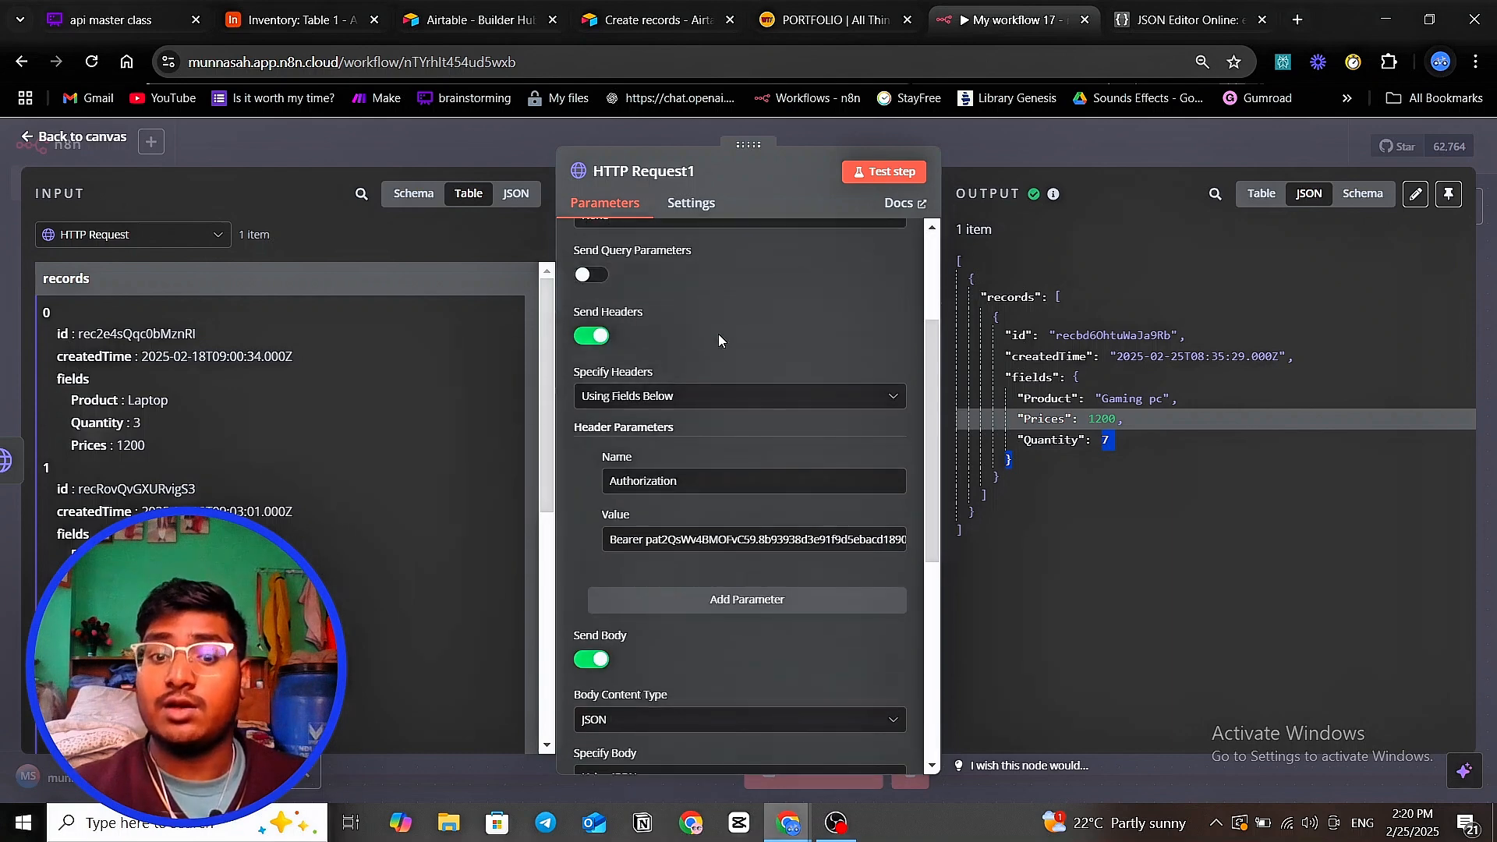
scroll(718, 334, "down", 5)
scroll(712, 363, "up", 2)
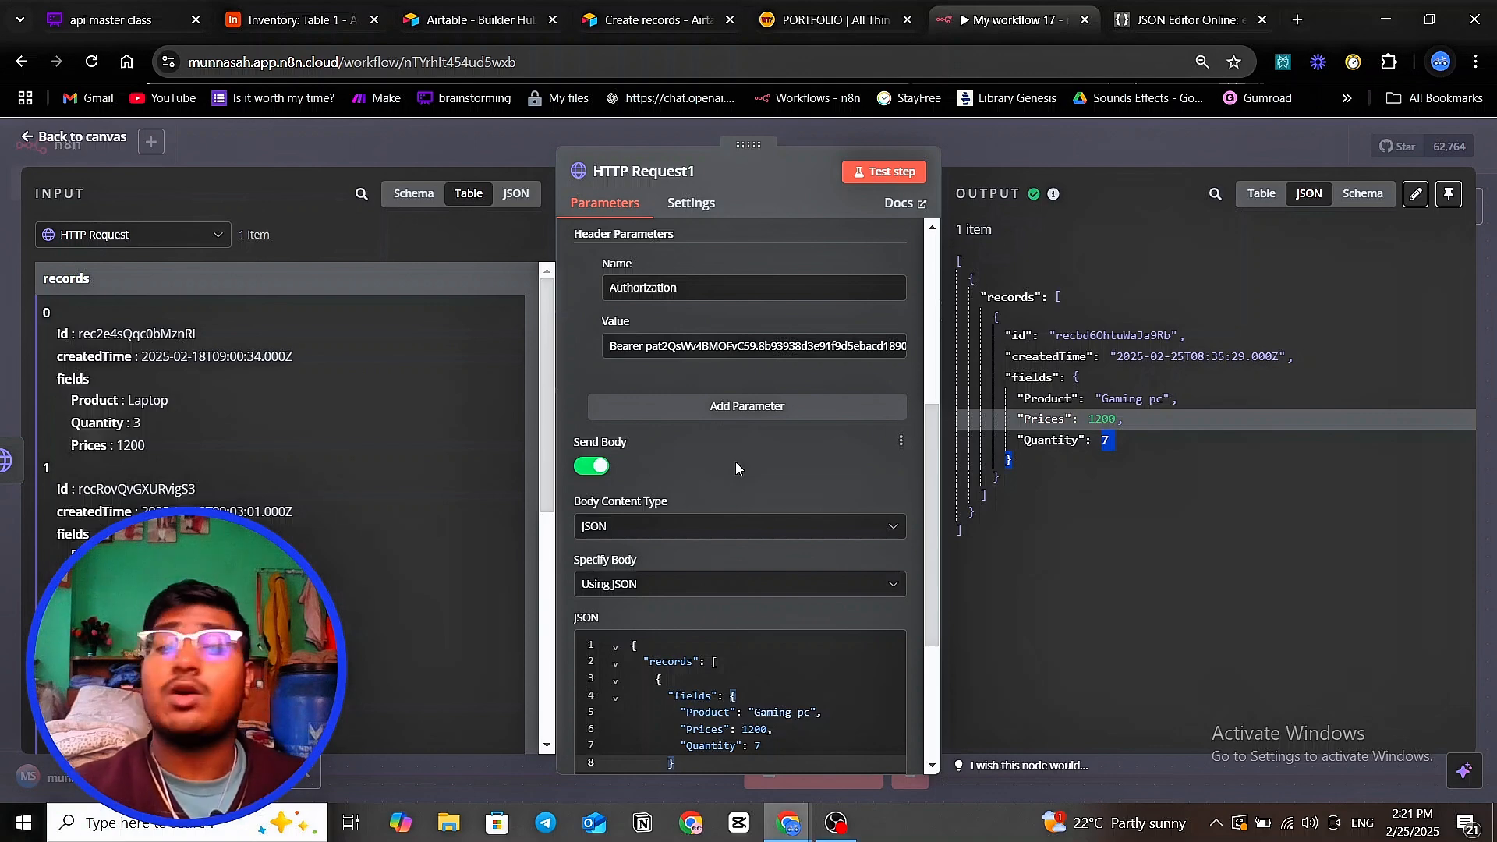
scroll(780, 331, "up", 5)
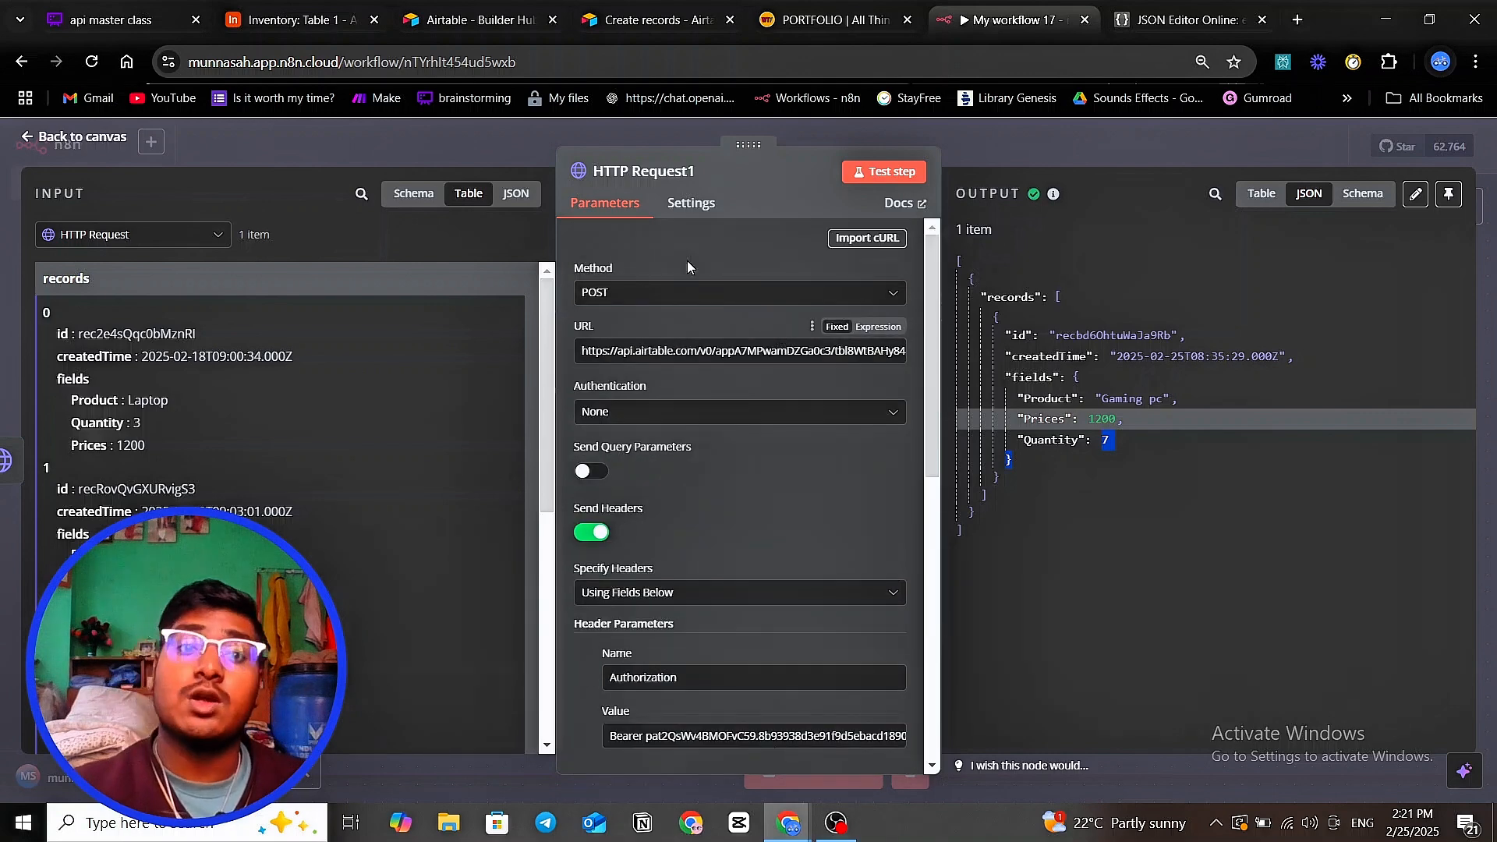
left_click(488, 147)
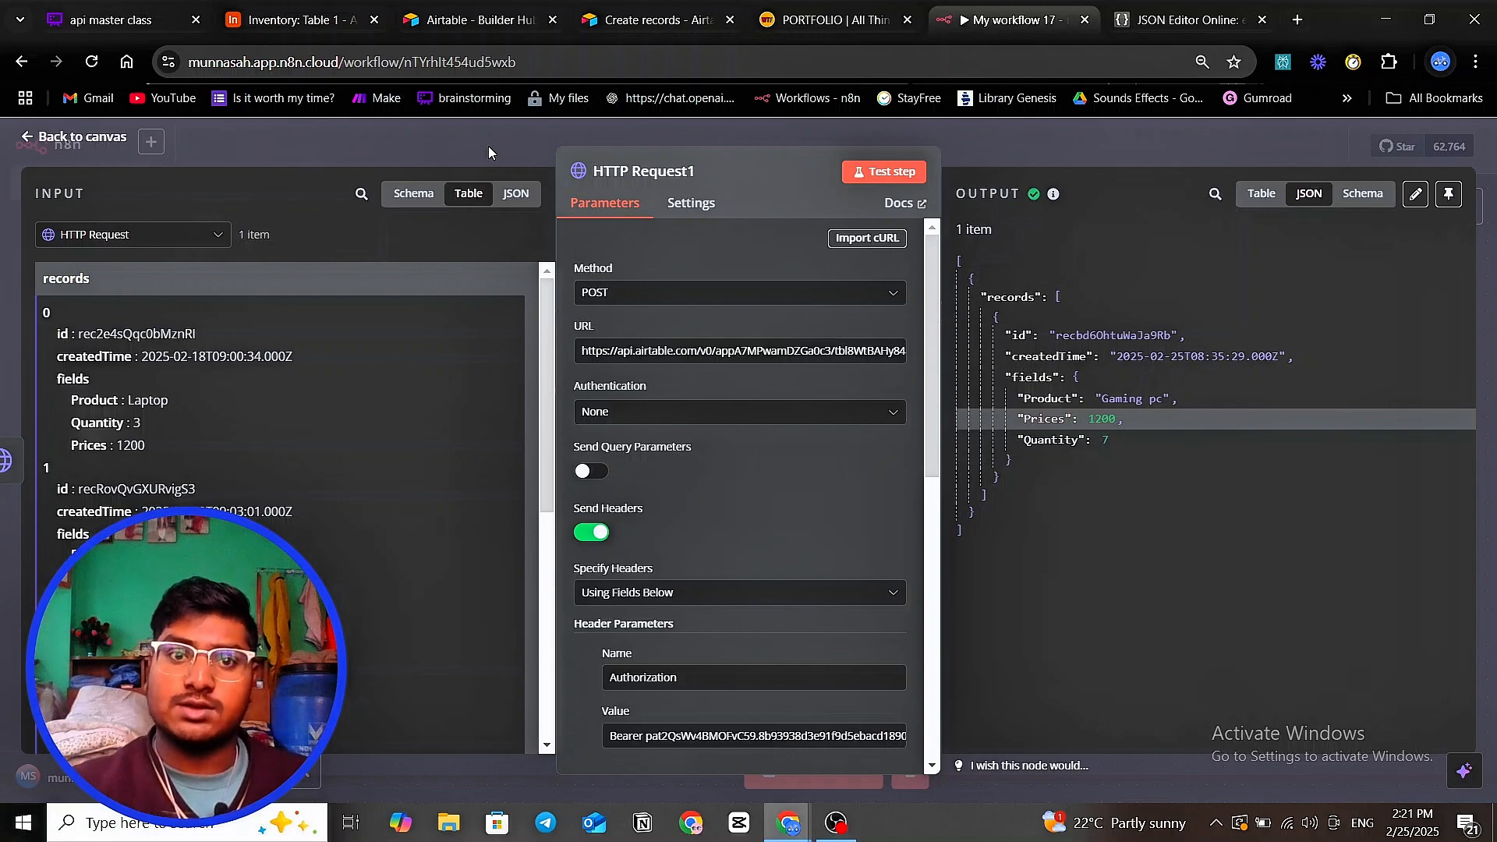
- Highlight the headers, records body and fields in Airtable's Create records example request
left_click(608, 23)
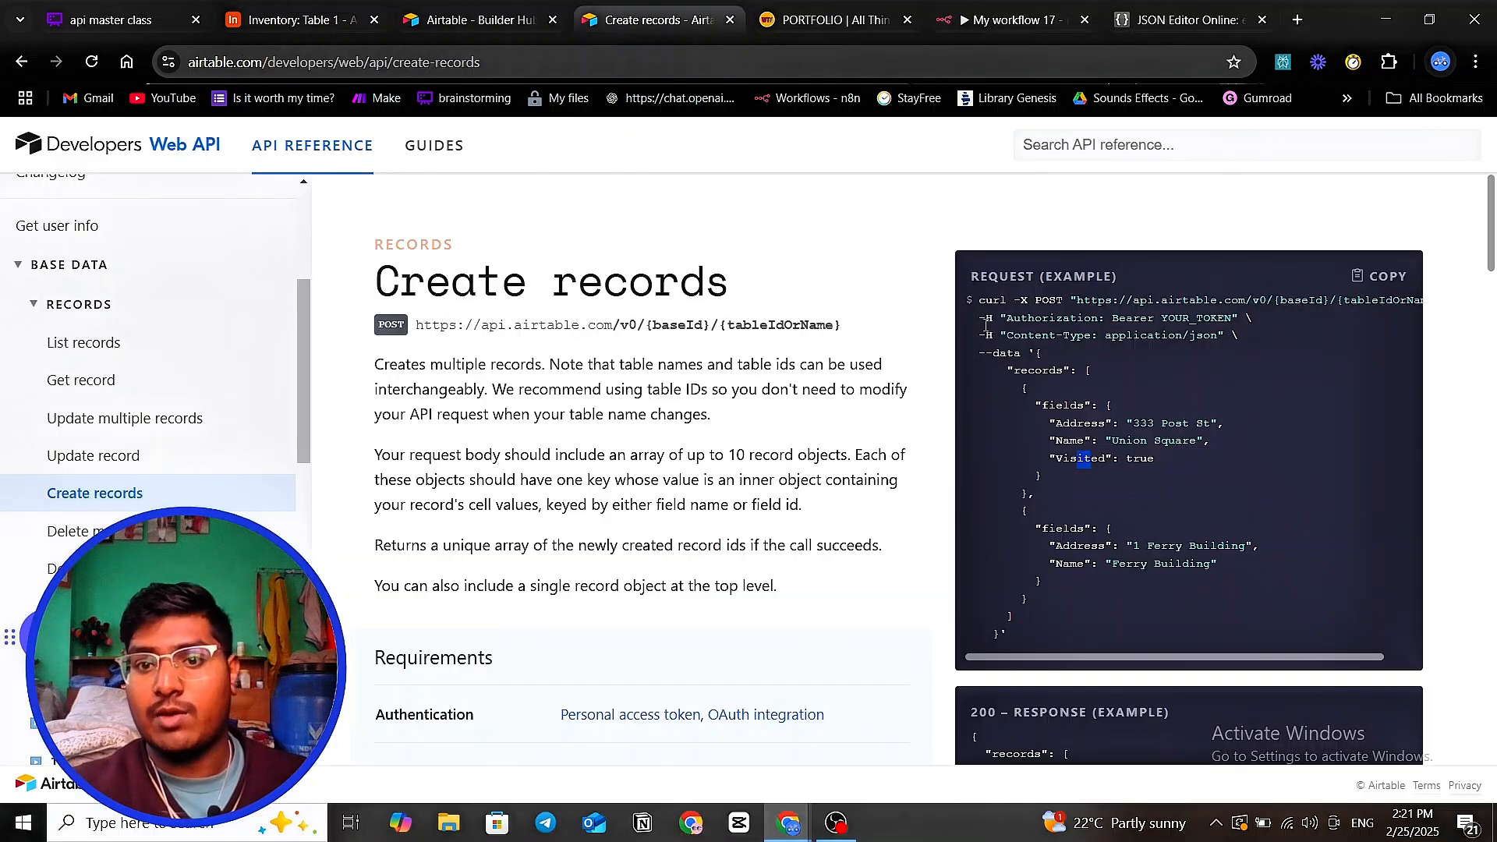
left_click_drag(986, 323, 1224, 344)
scroll(1153, 372, "down", 1)
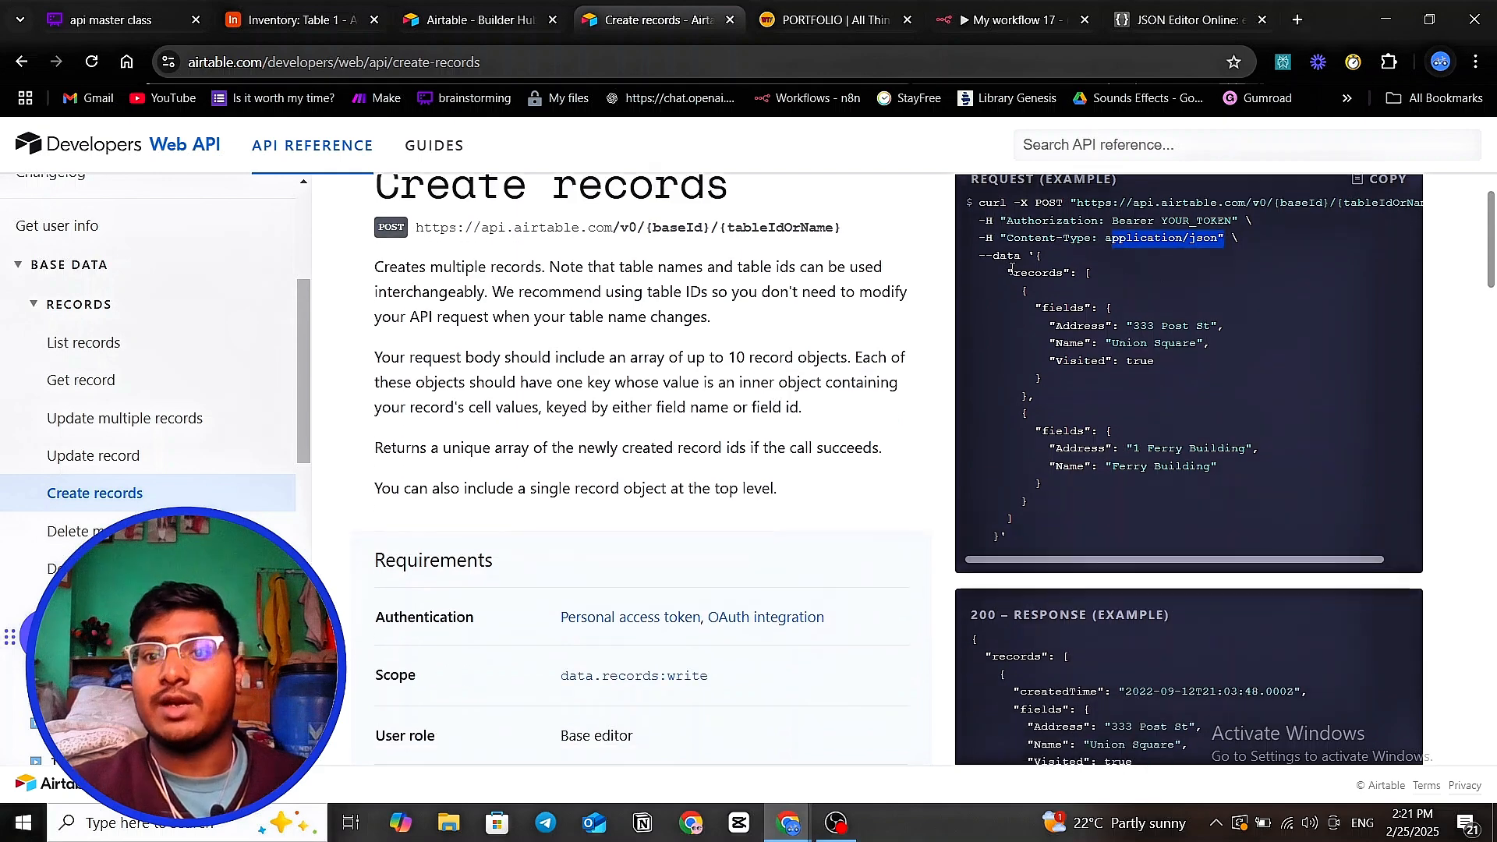
left_click_drag(1037, 257, 1042, 516)
left_click(1080, 401)
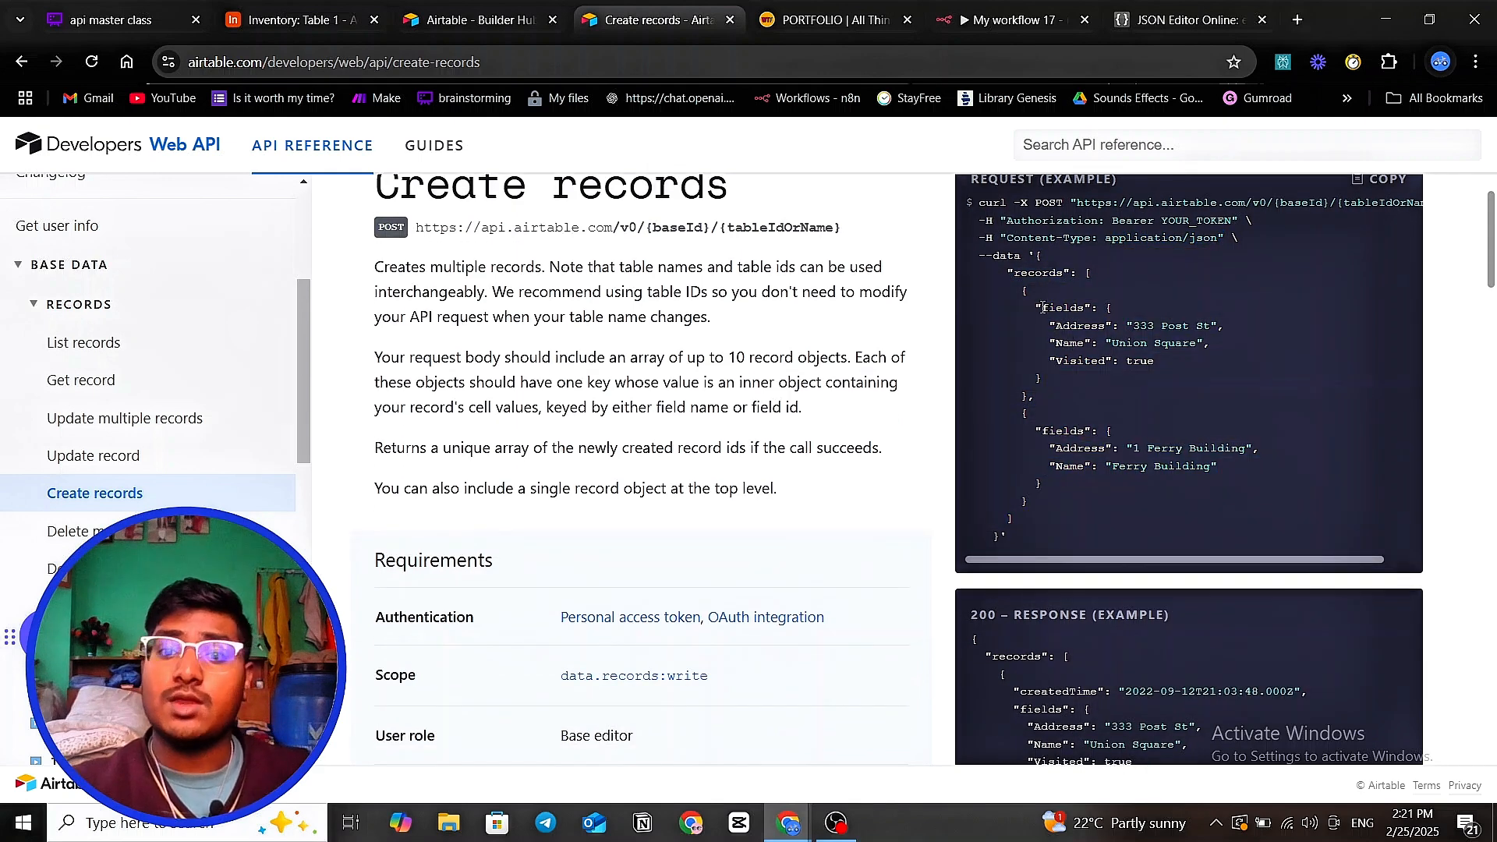
left_click_drag(1043, 308, 1103, 333)
left_click_drag(1065, 342, 1077, 344)
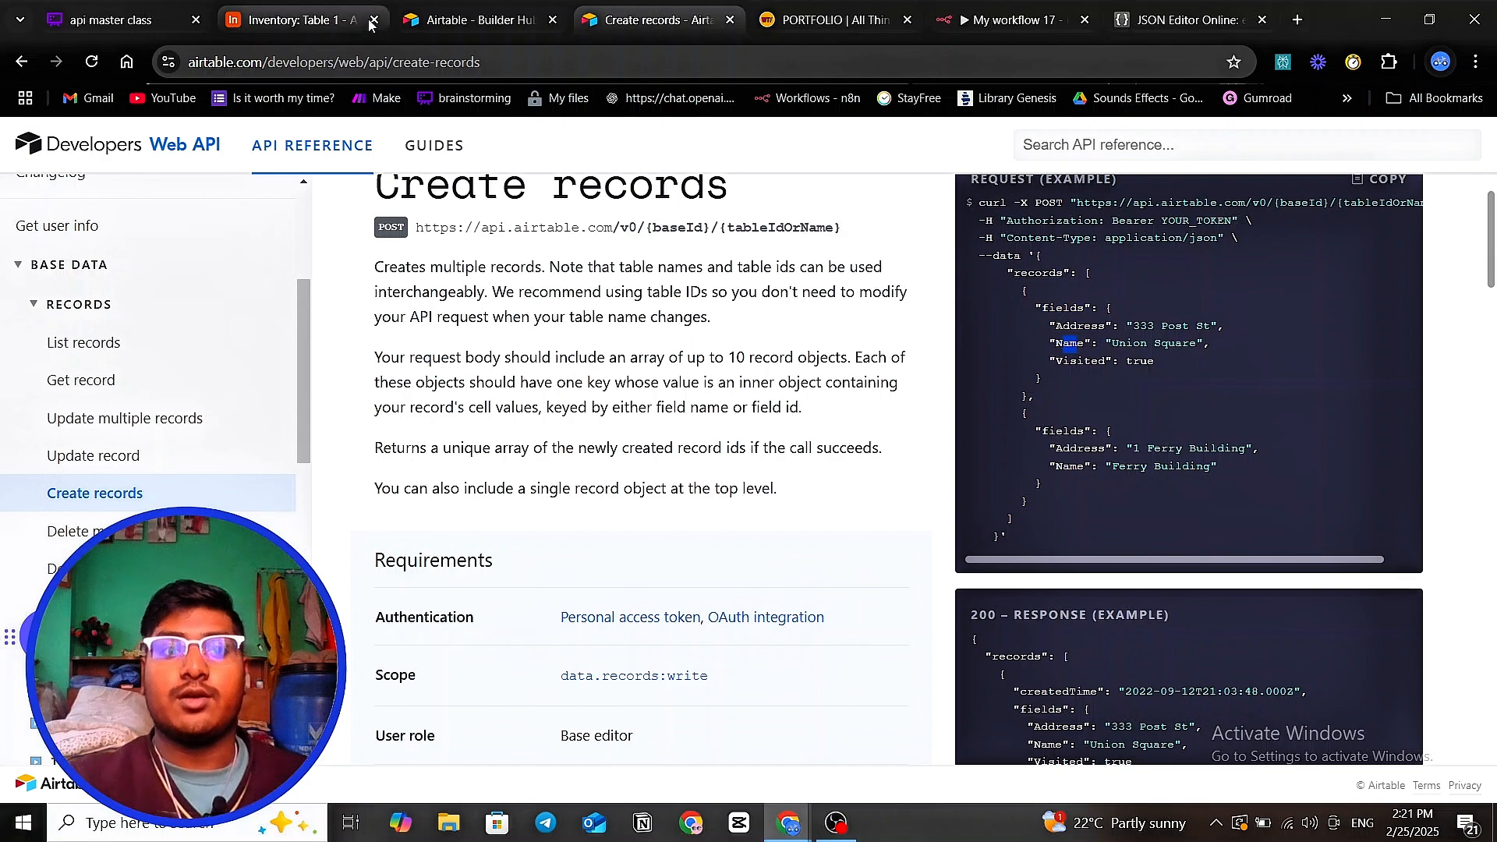
left_click(472, 20)
- Zoom around the Whimsical api master class diagram, then return to and pan the n8n canvas
left_click(329, 31)
left_click(99, 29)
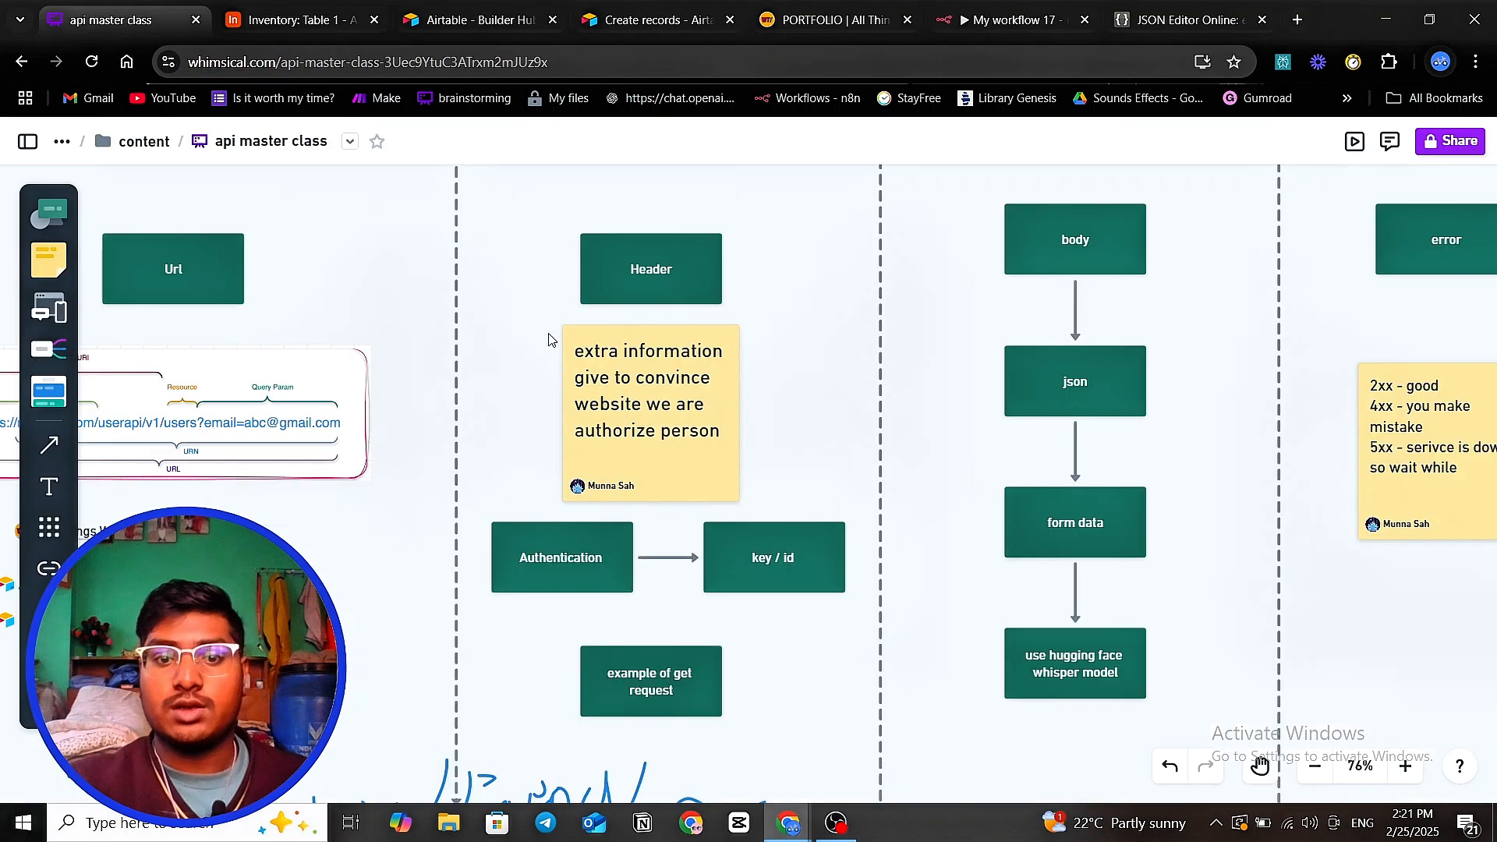
scroll(709, 373, "down", 4)
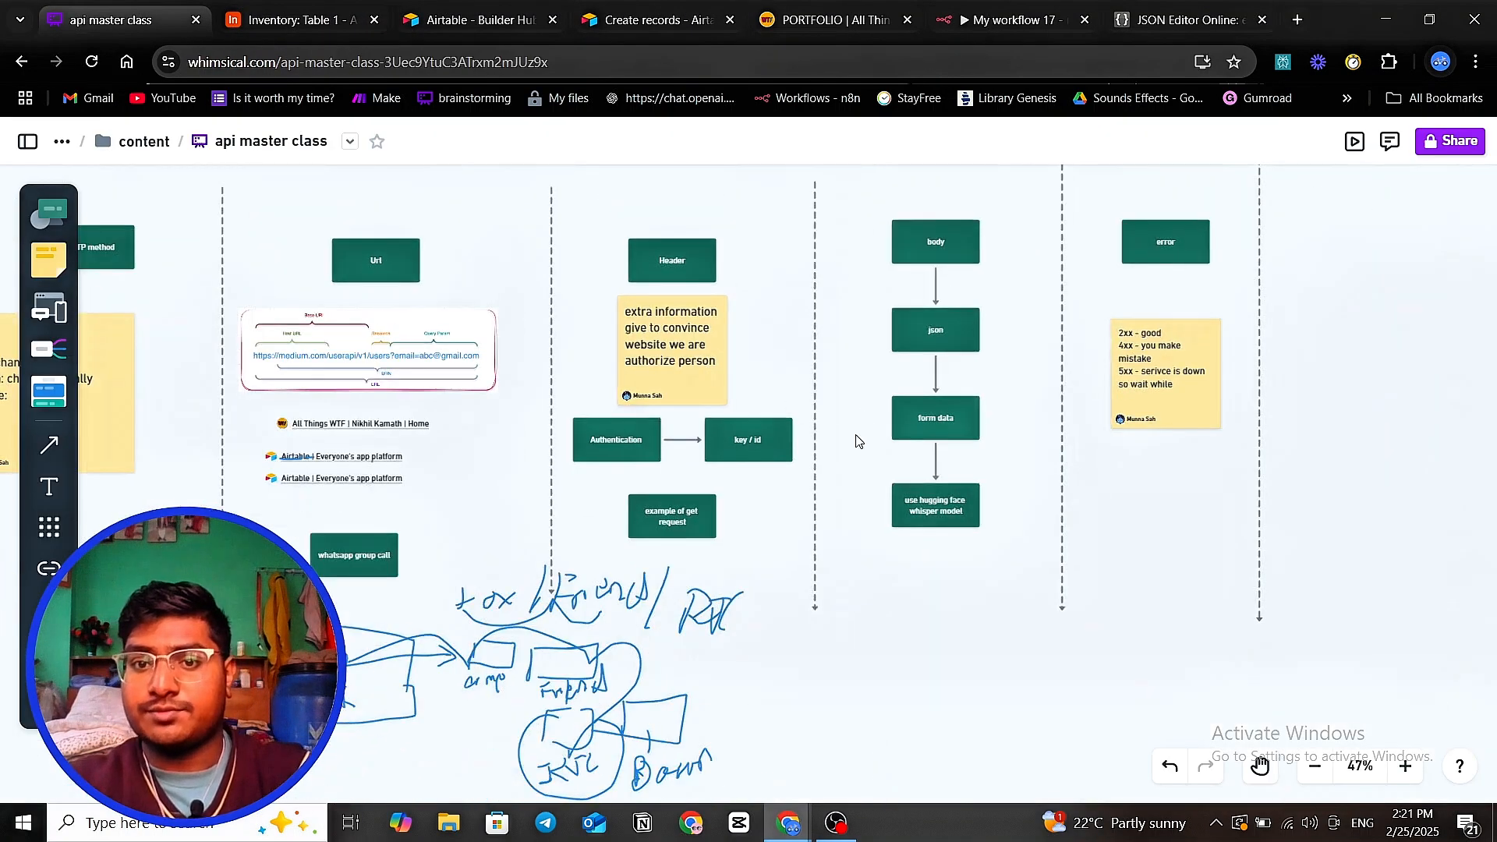
scroll(829, 499, "up", 2)
scroll(829, 499, "up", 1)
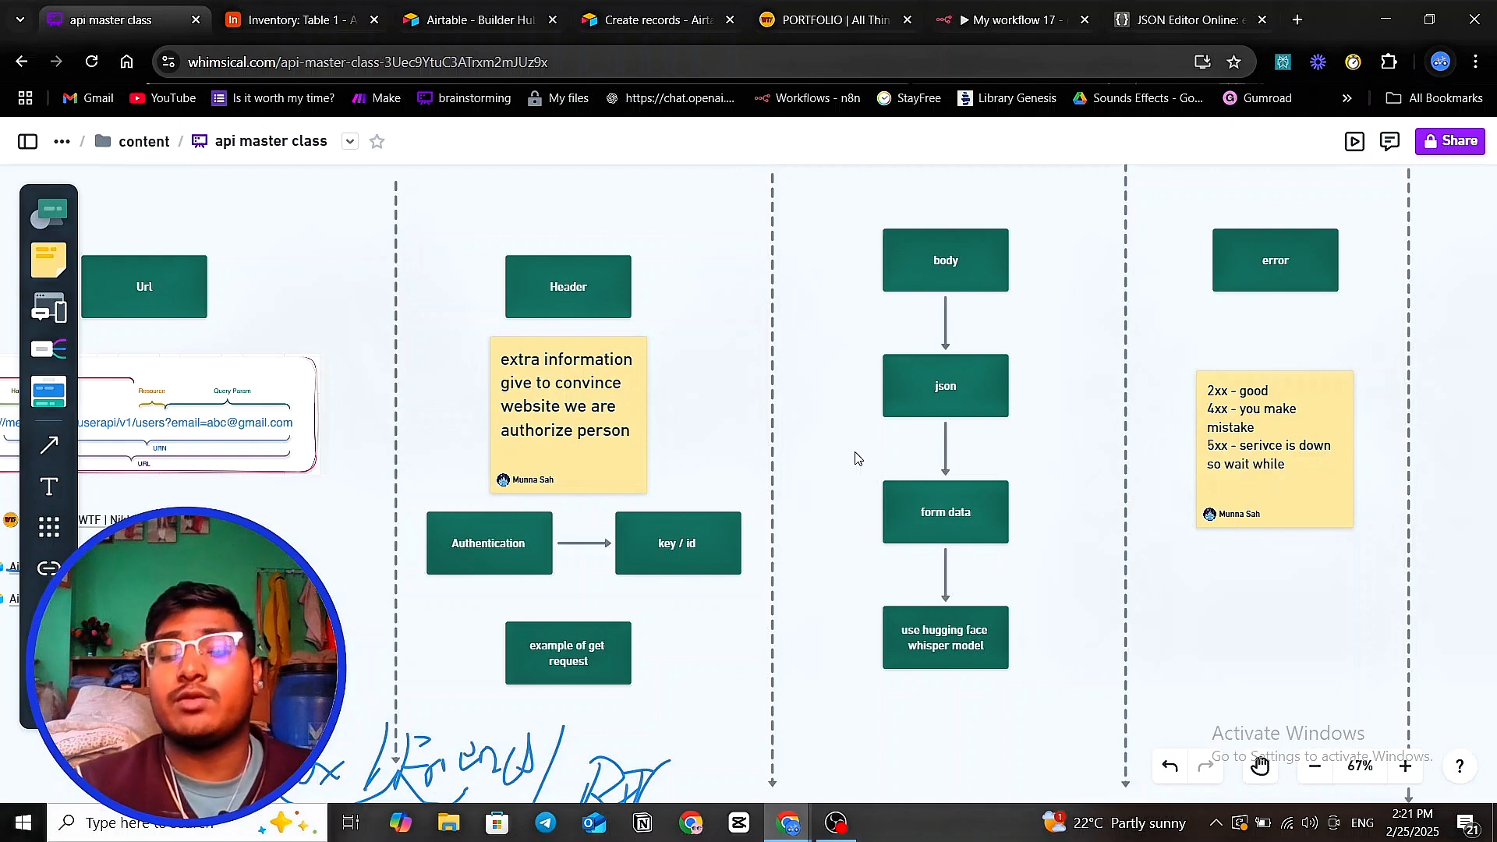
left_click(987, 24)
left_click_drag(795, 507, 678, 587)
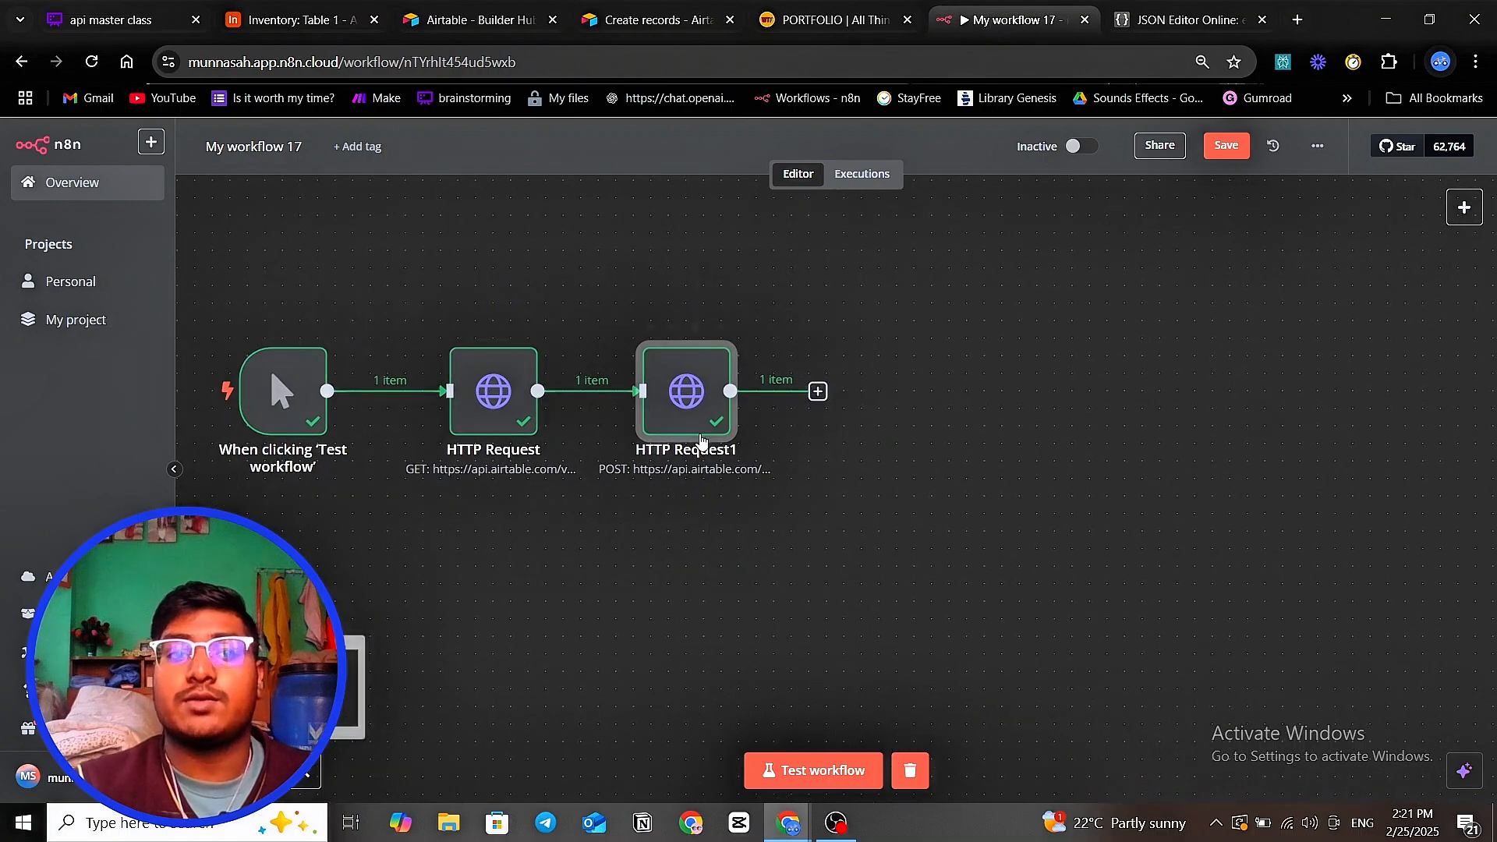
- In a new tab, search Google for 'hugging face' to reach huggingface.co
left_click(1307, 22)
left_click(736, 384)
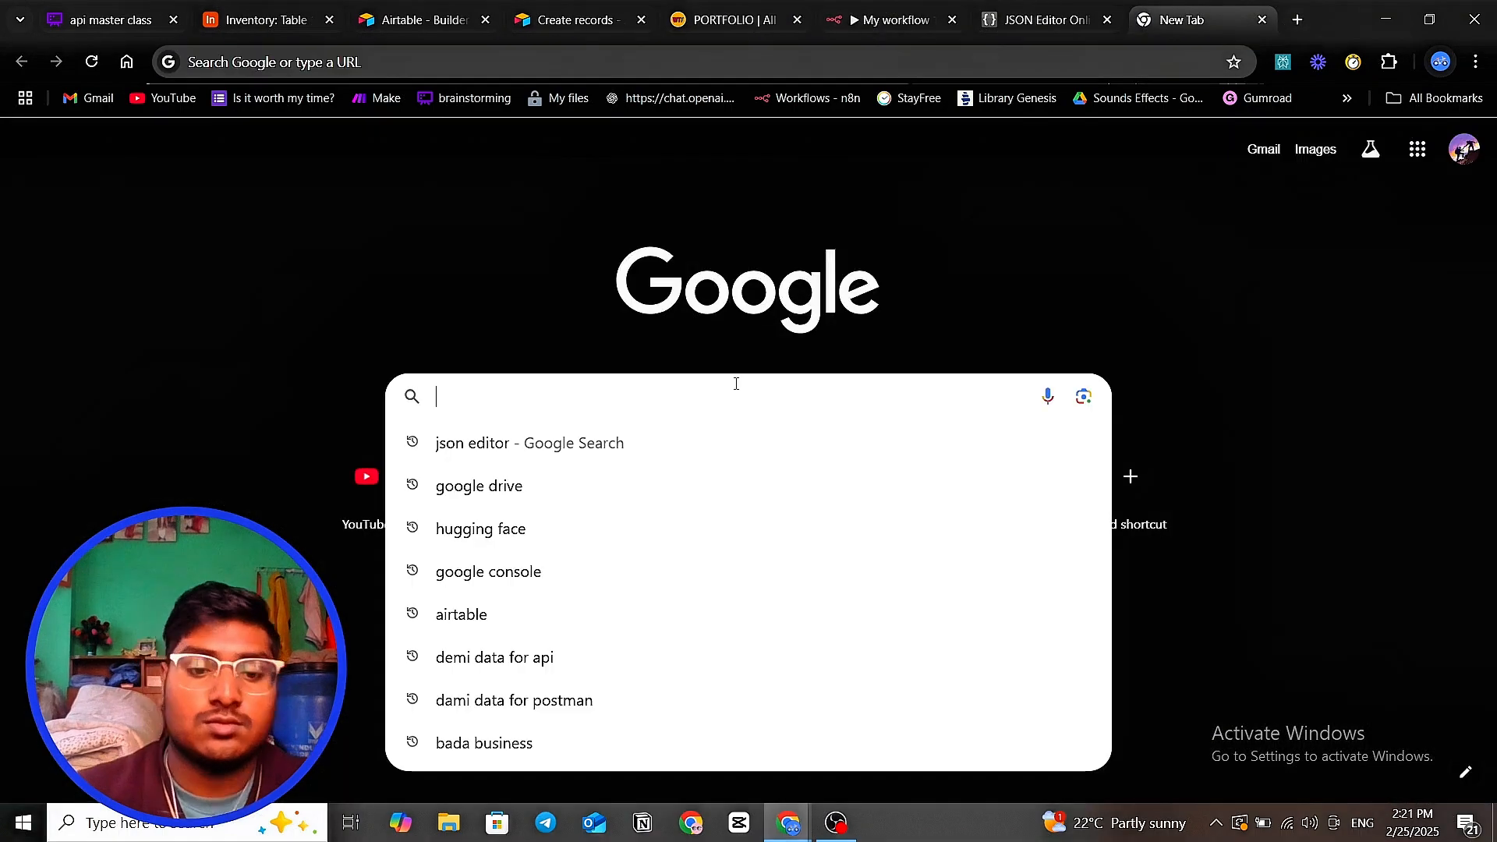
type("huggi")
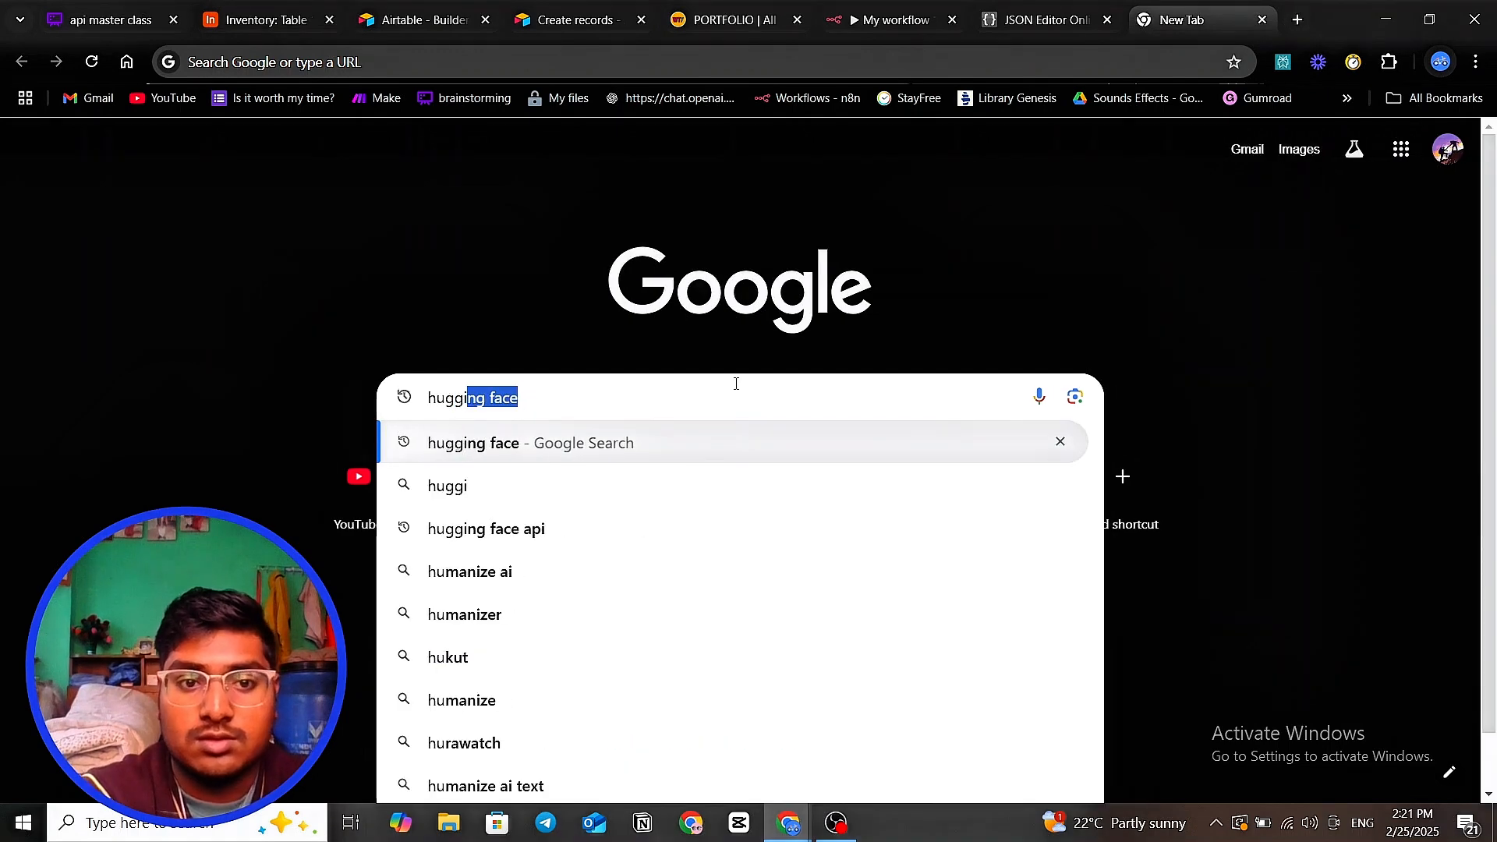
type("ng face")
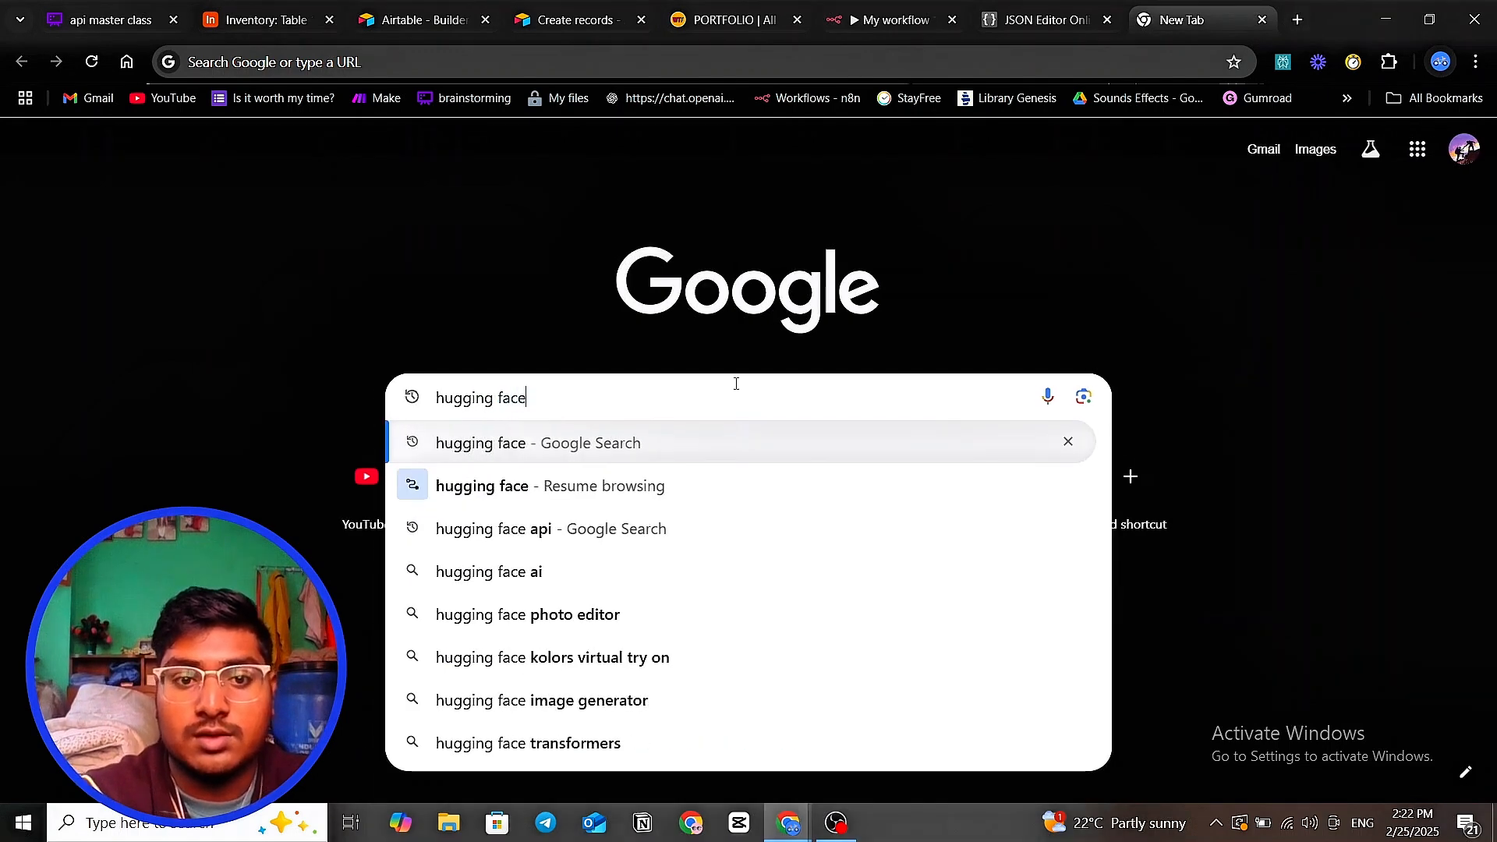
key("Return")
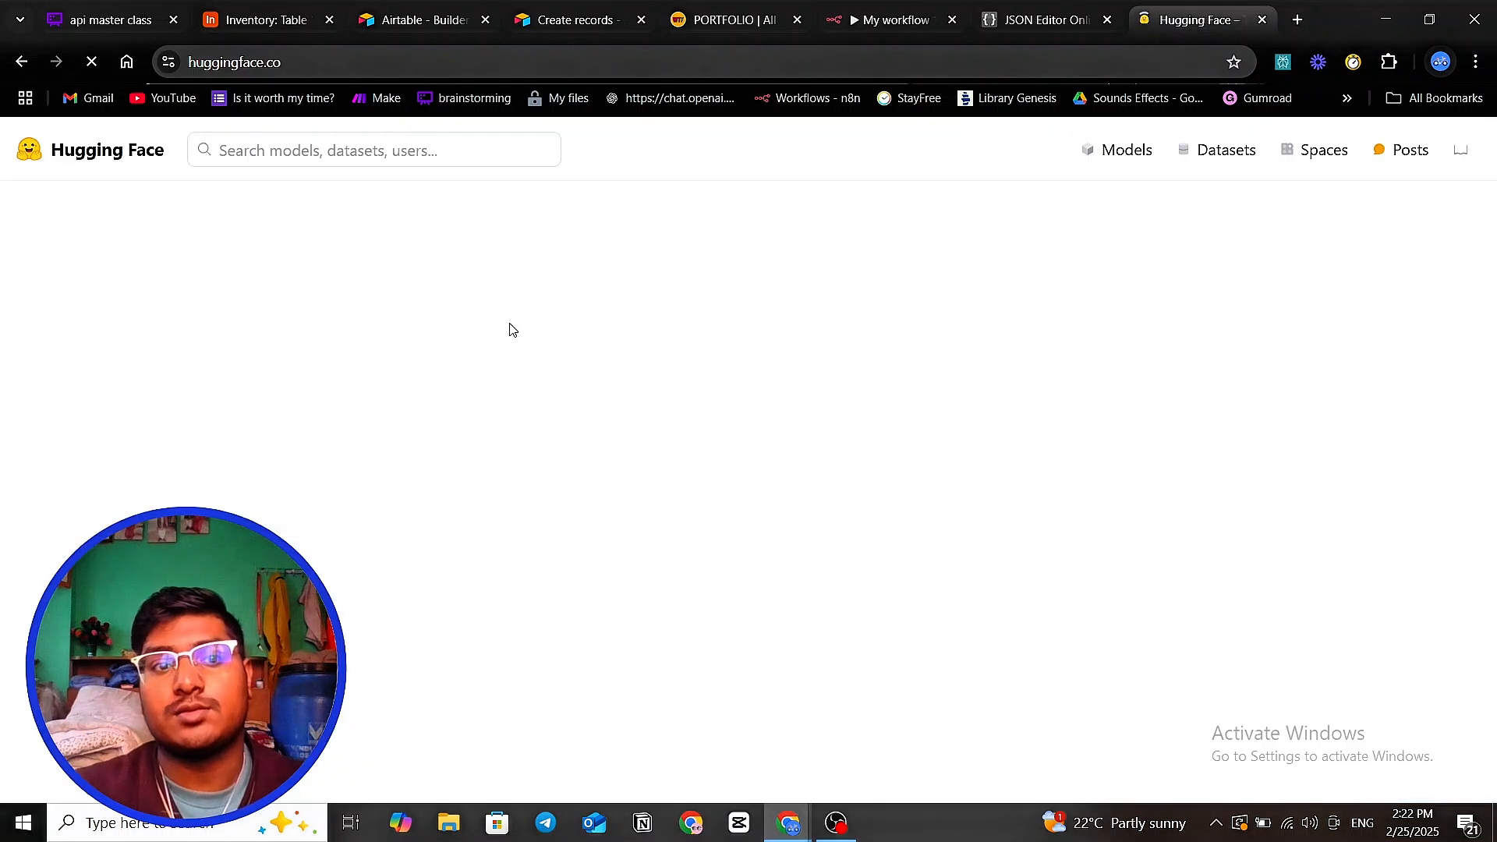
- Filter the Hugging Face Models list by 'whi' and open openai/whisper-large-v3-turbo
left_click(407, 159)
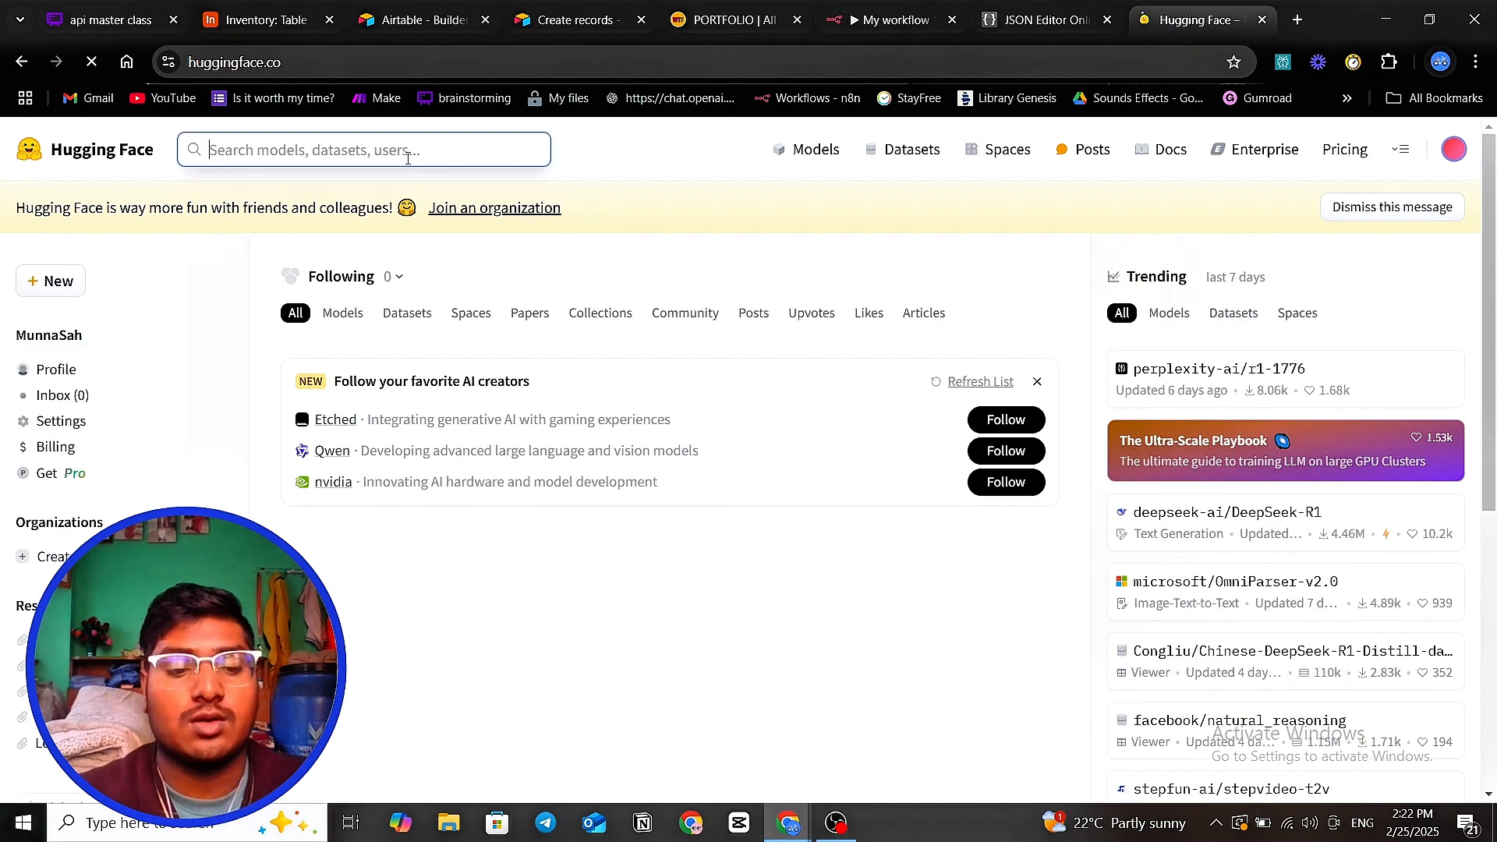
type("whi")
key("BackSpace")
key("BackSpace")
key("BackSpace")
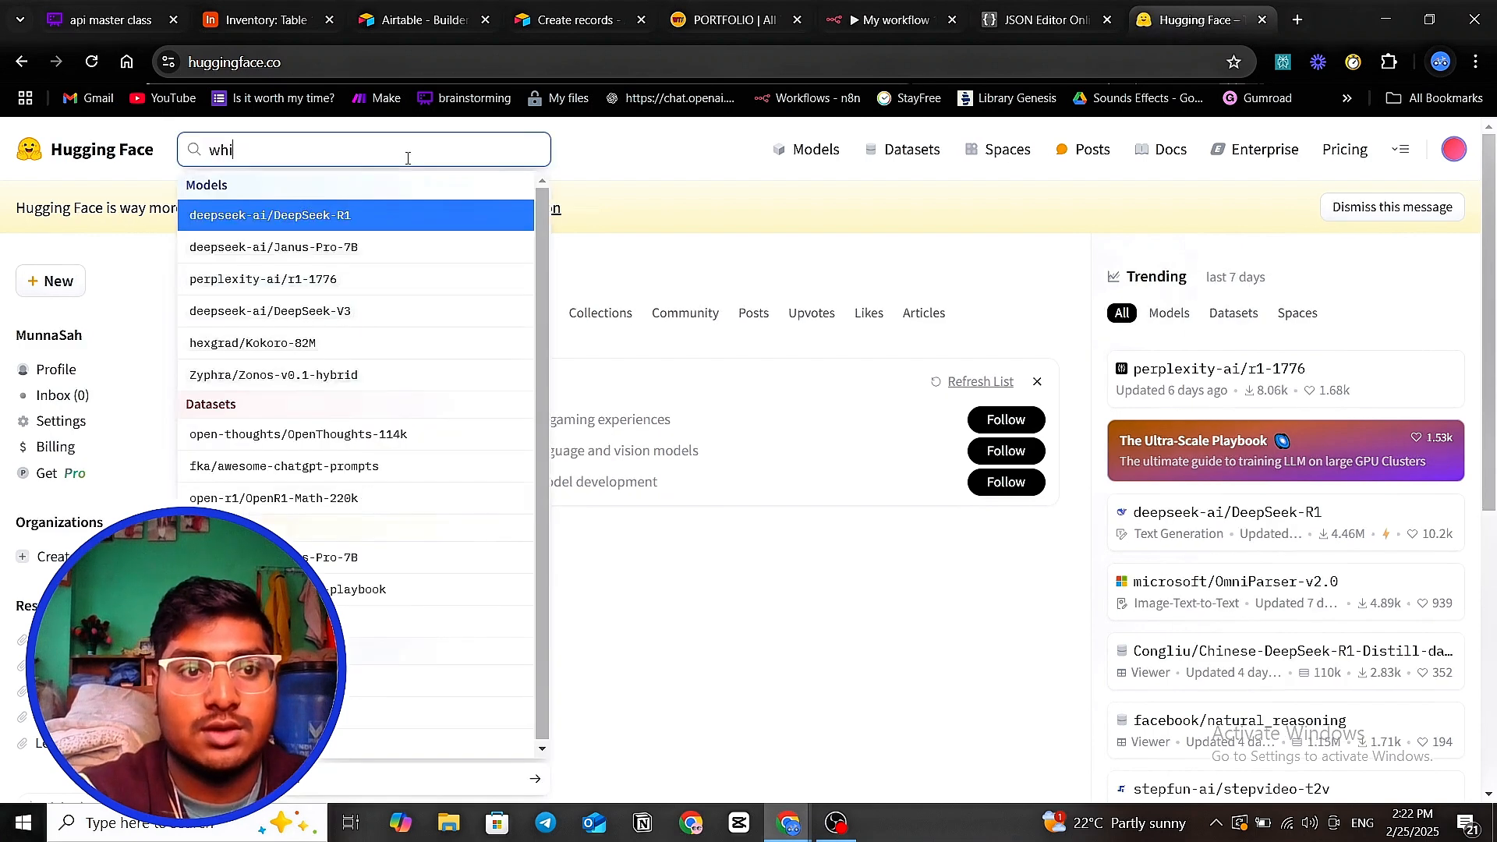
left_click(703, 163)
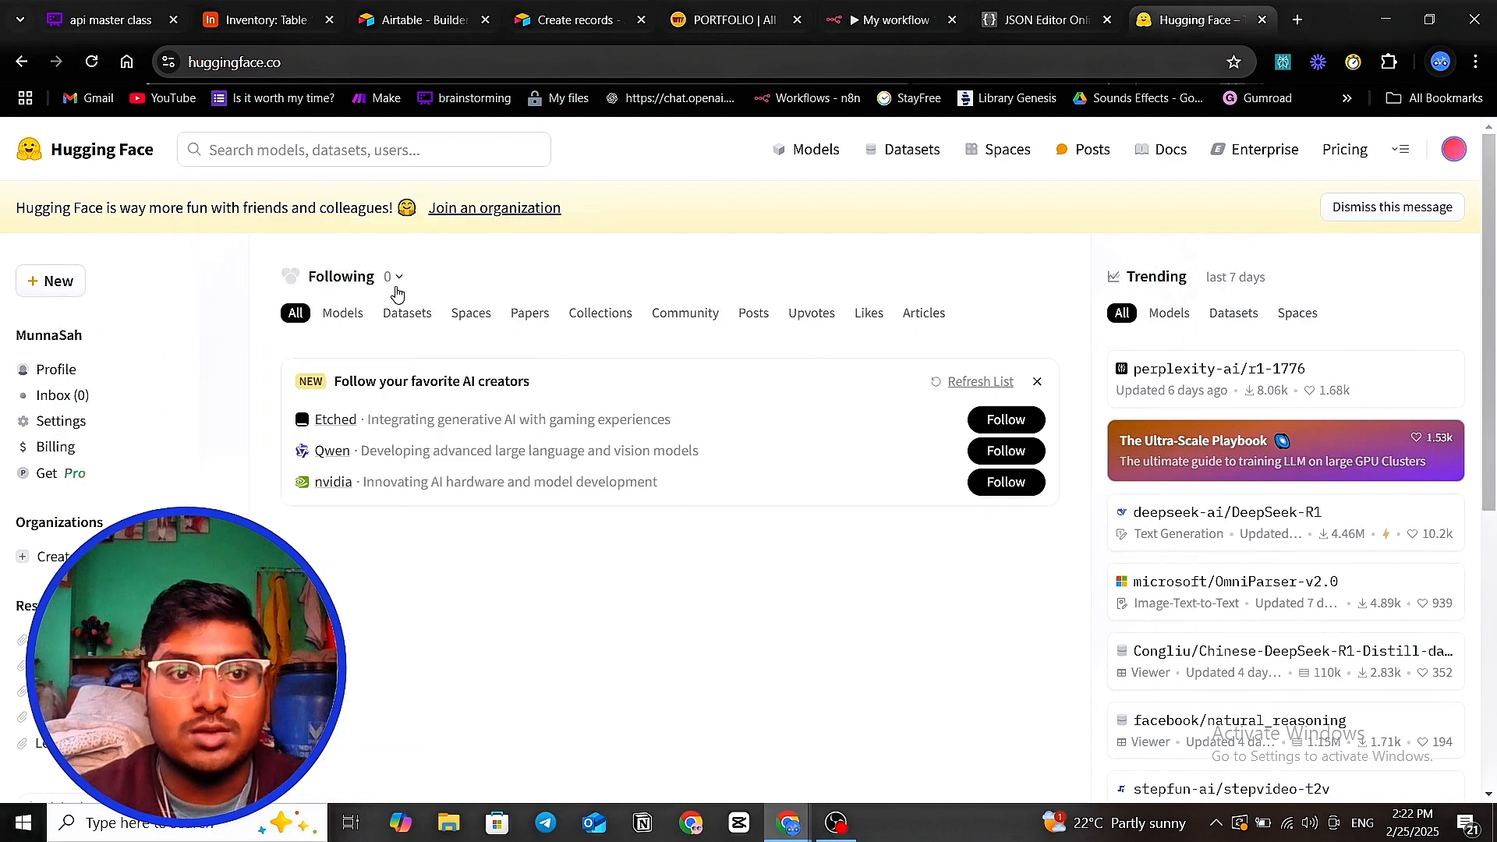
left_click(811, 152)
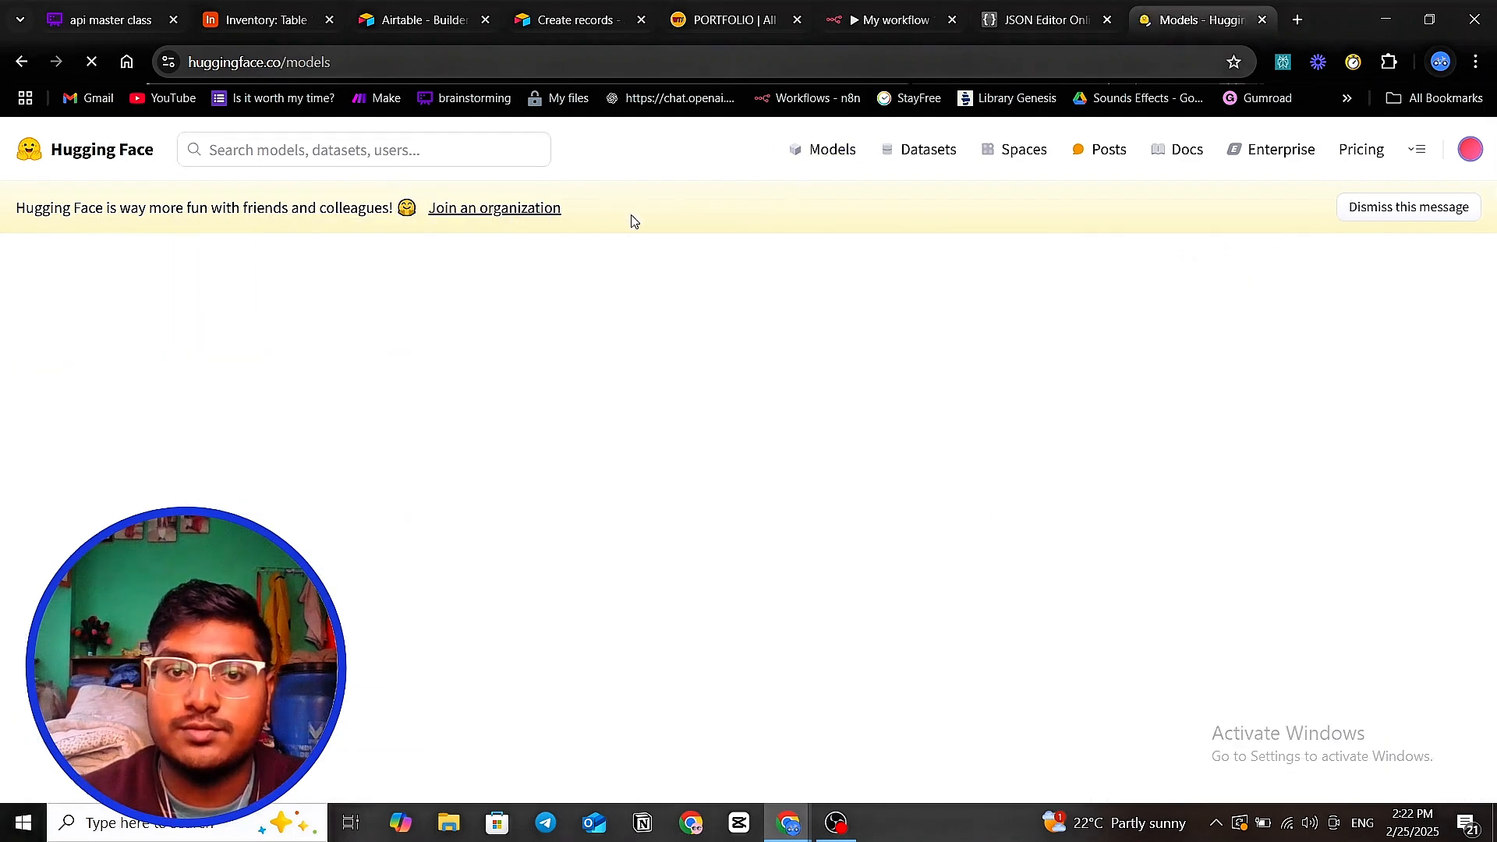
left_click(604, 281)
type("hi")
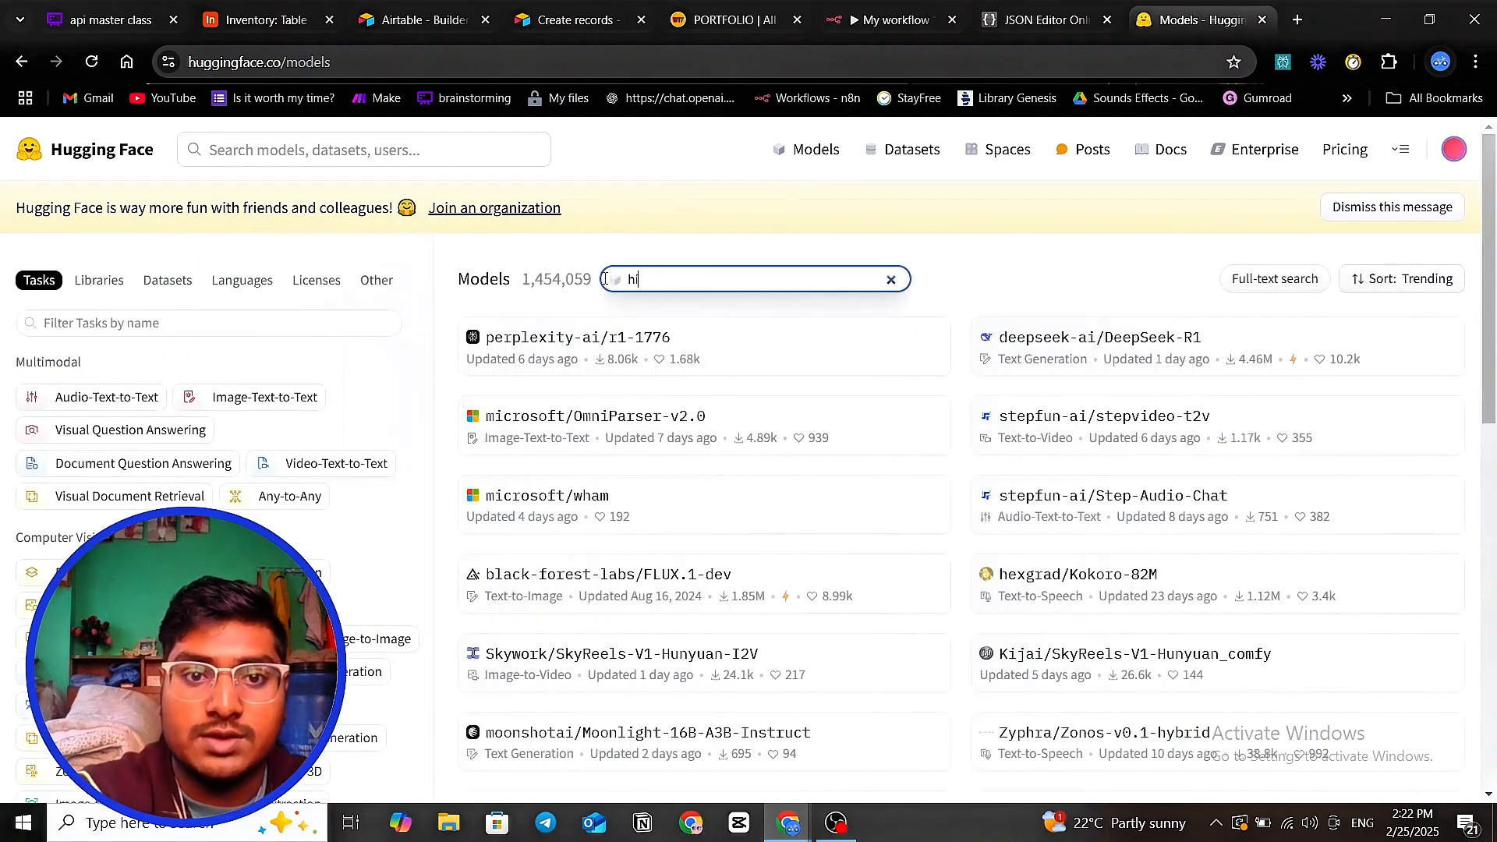
key("BackSpace")
key("BackSpace")
type("whisper")
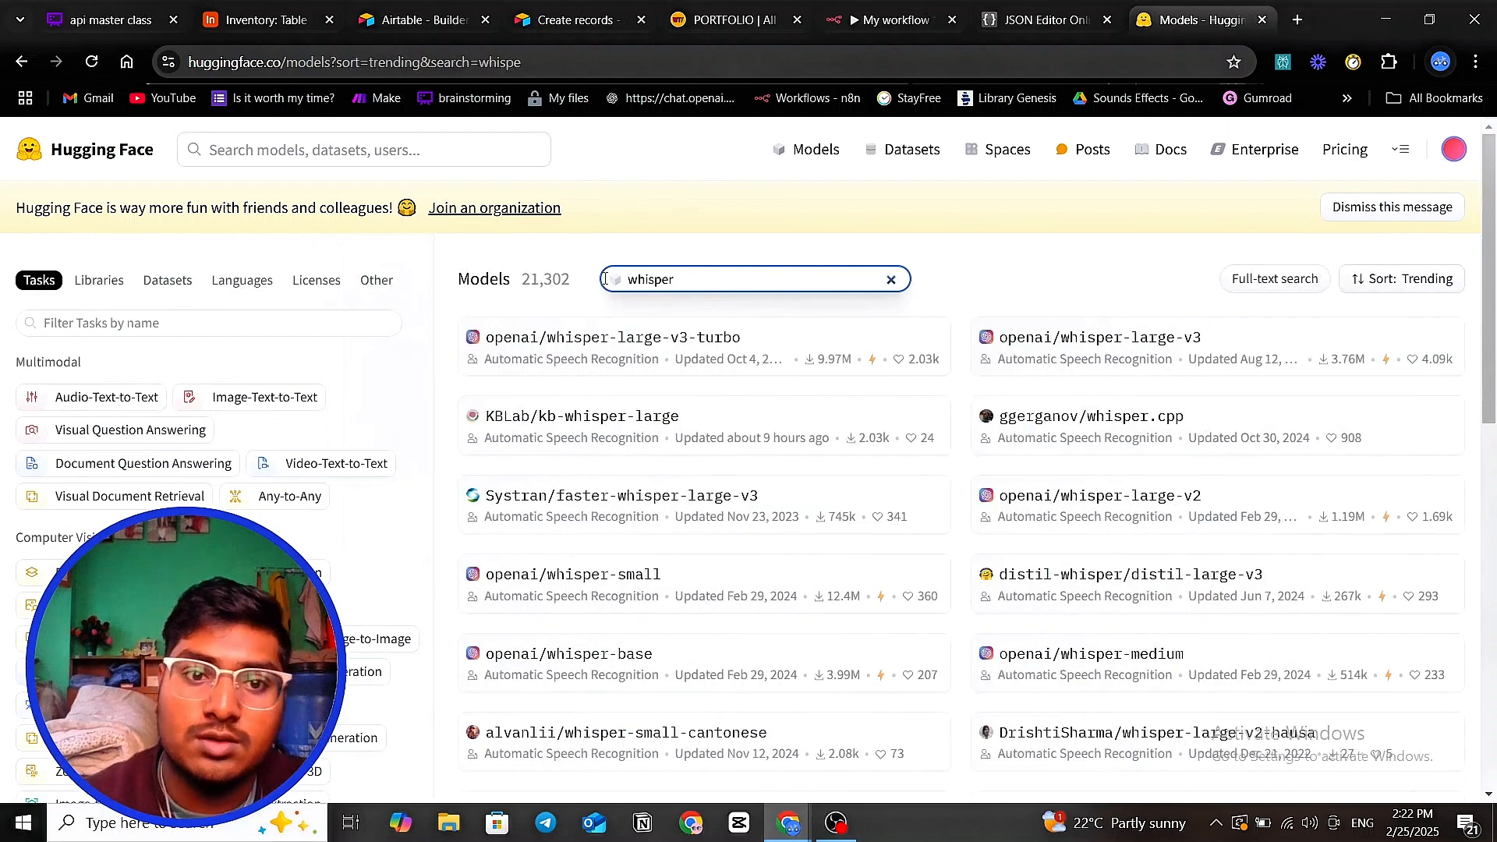
left_click(659, 337)
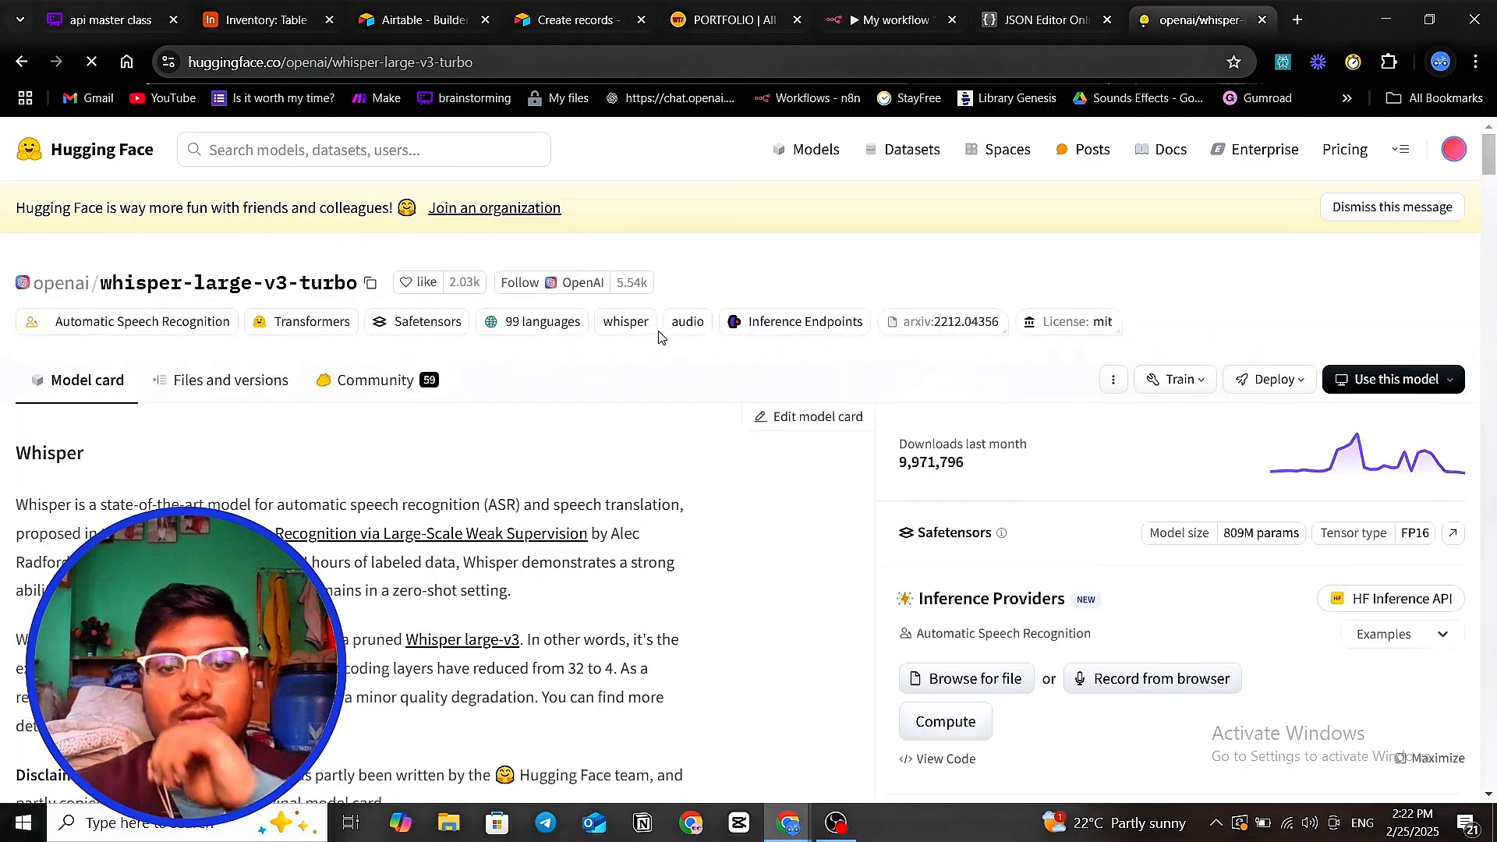
- Show the Inference Providers cURL example and inspect its POST endpoint and --data-binary option
left_click(1308, 385)
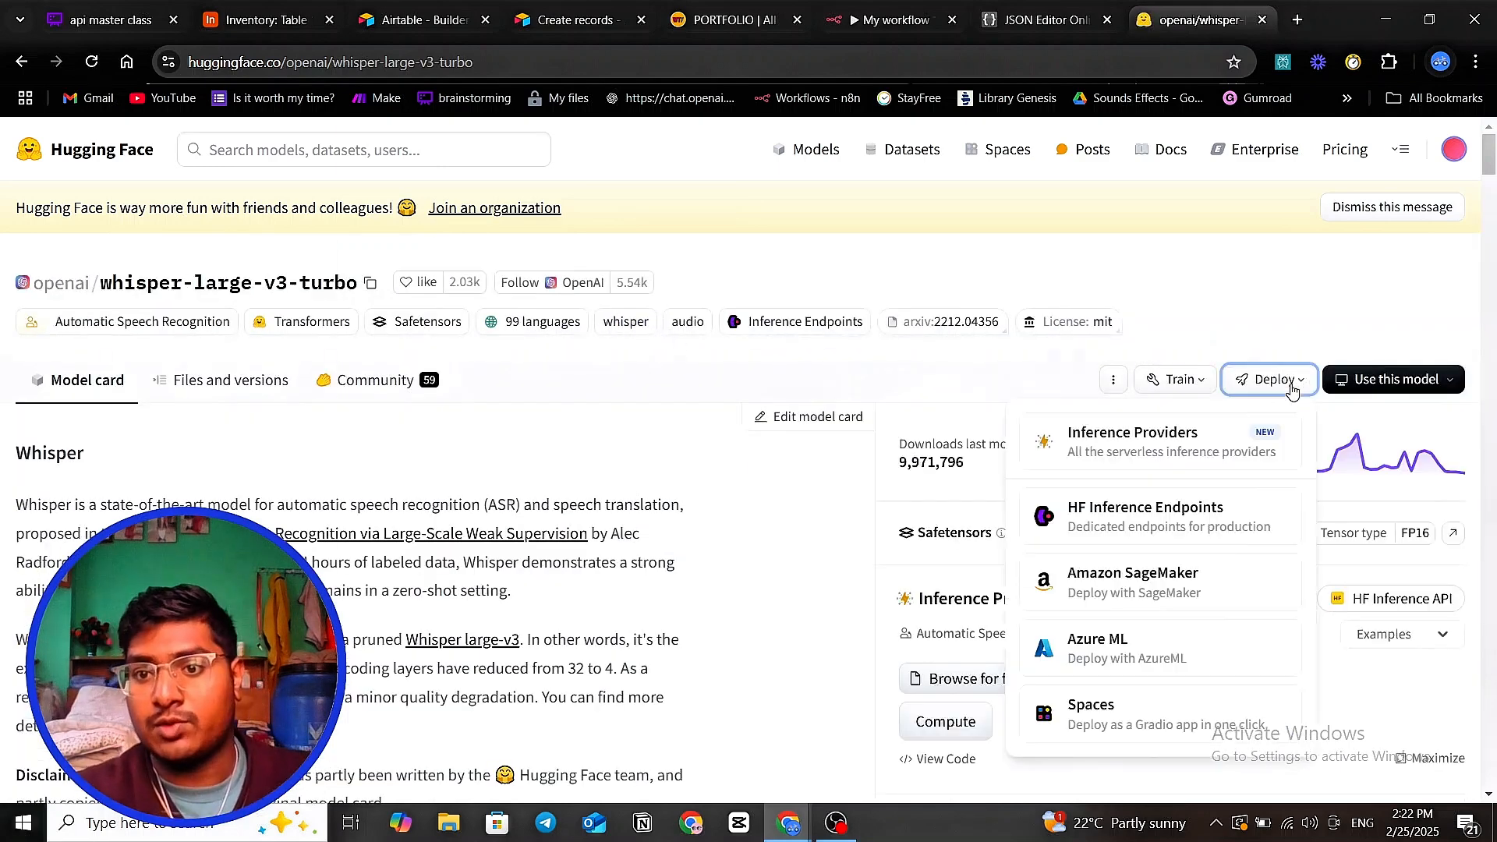
left_click(1199, 454)
left_click(585, 375)
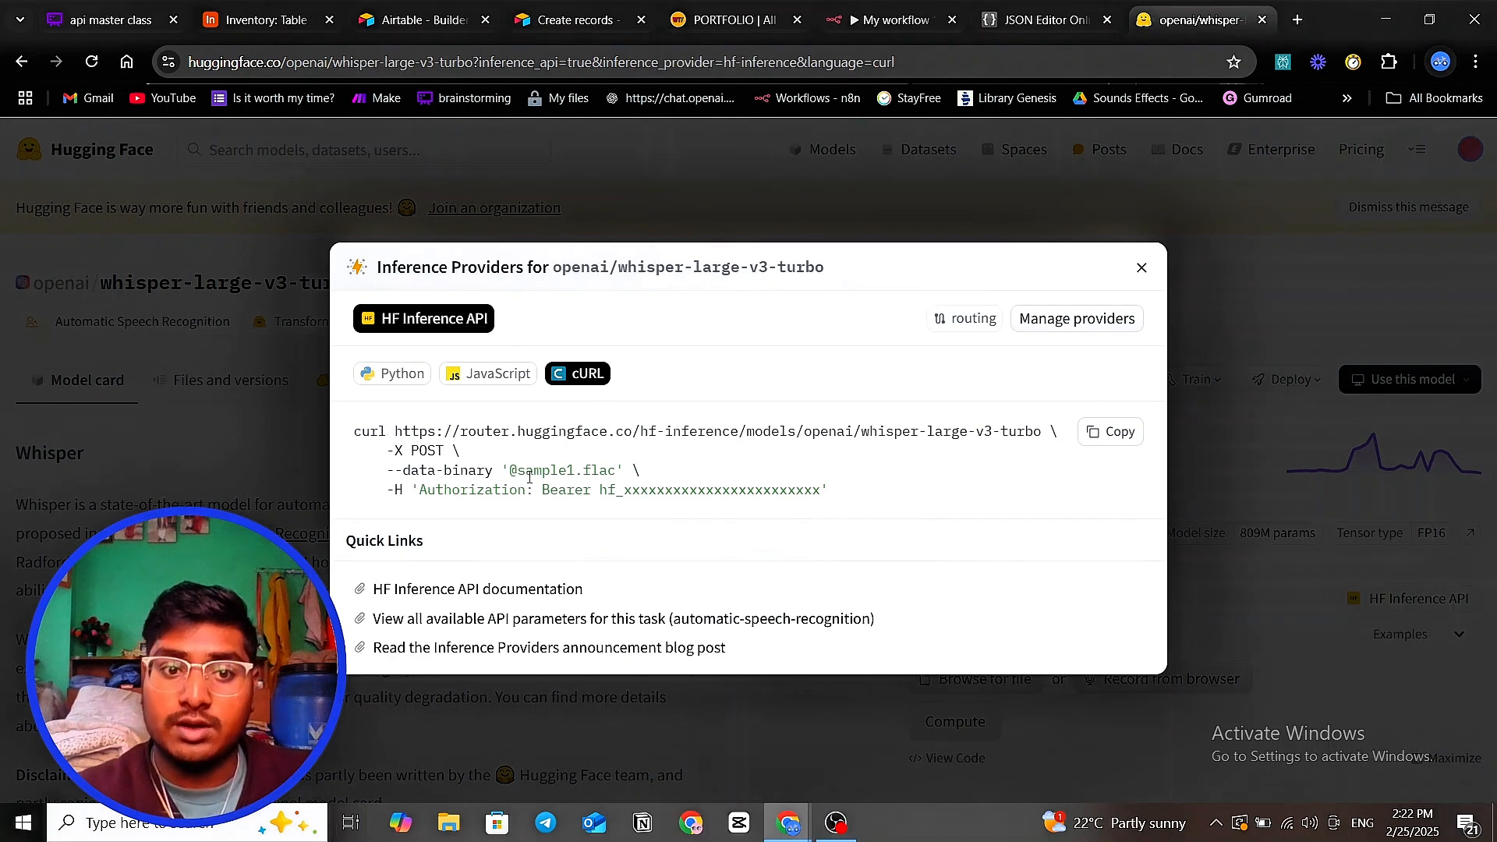
double_click(421, 451)
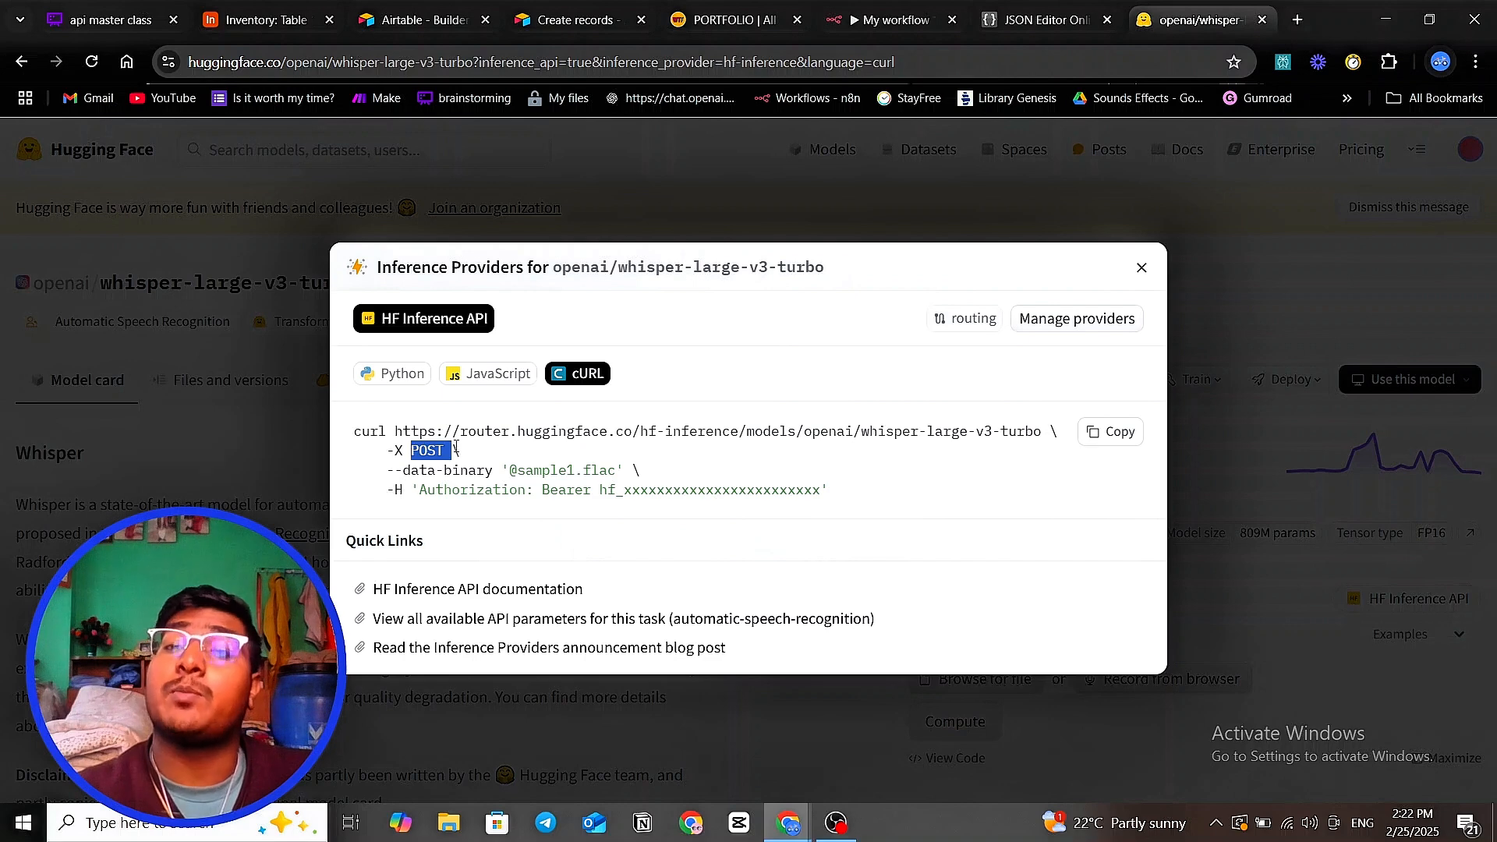
left_click(421, 442)
left_click_drag(396, 430, 1033, 438)
left_click(507, 426)
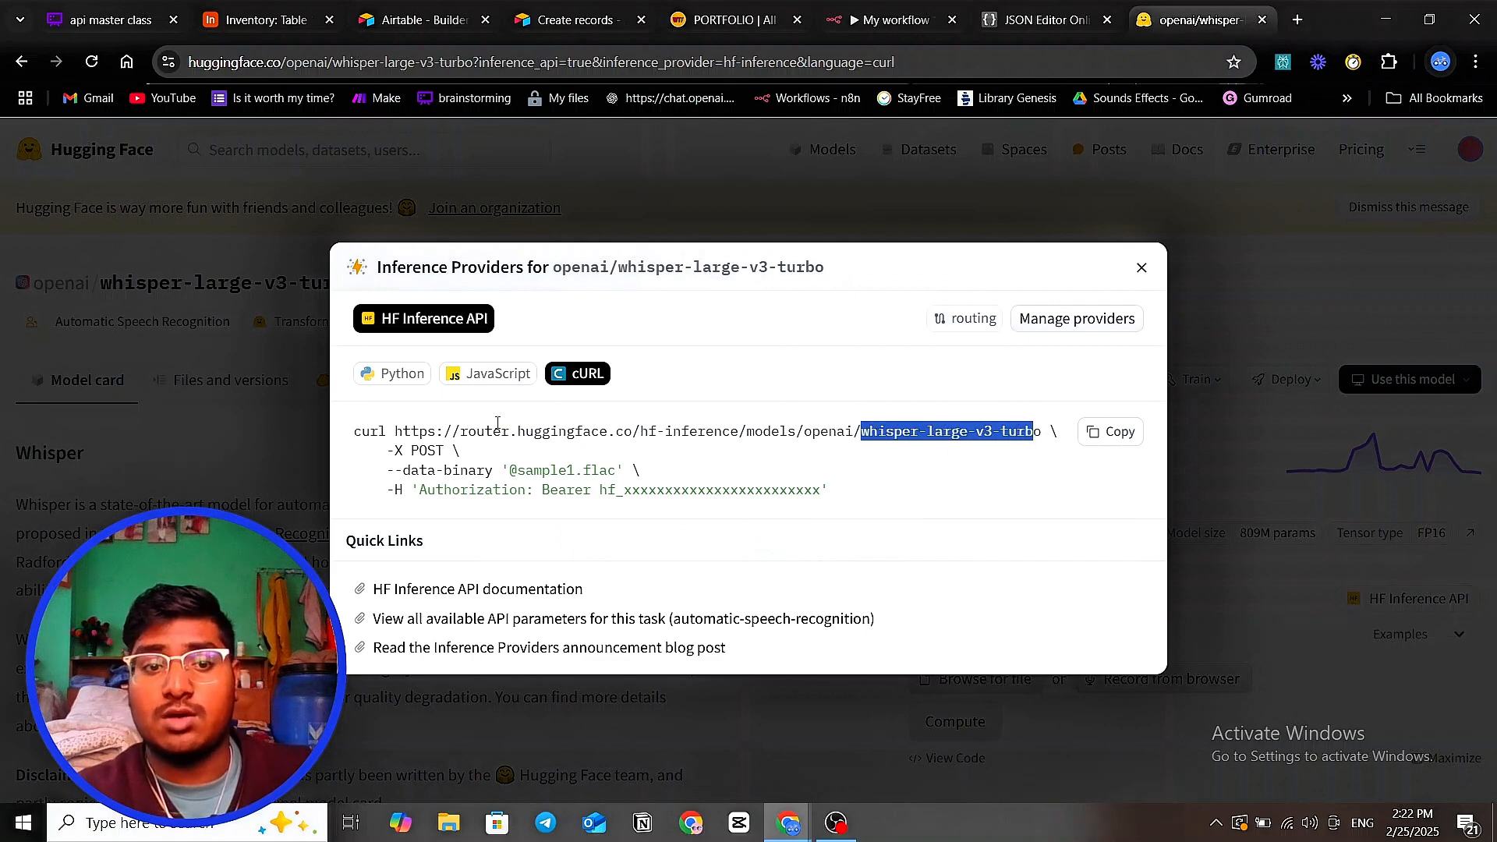
left_click_drag(411, 471, 468, 472)
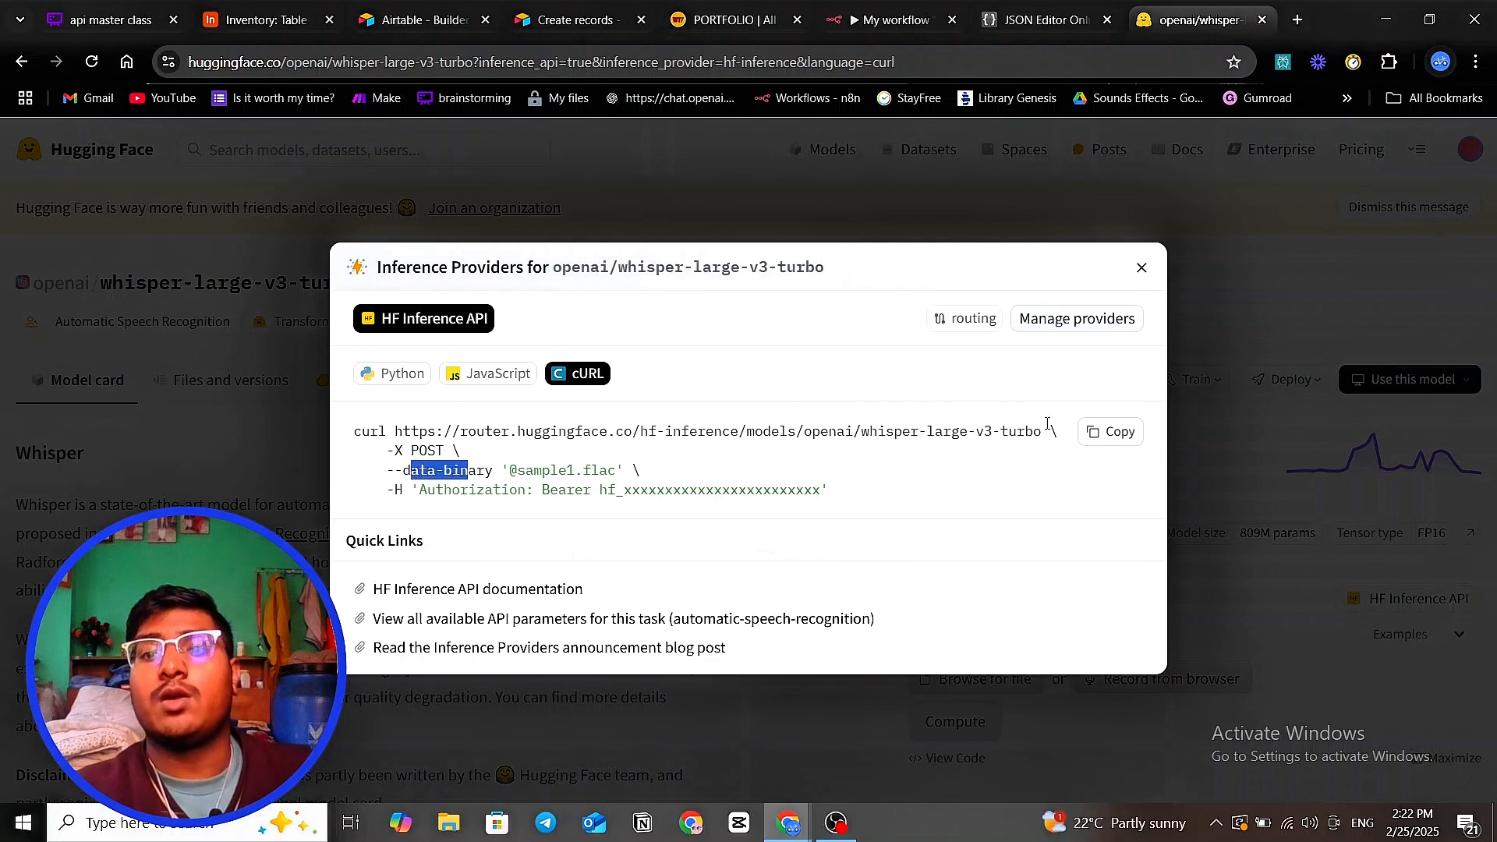
- Copy the whisper-large-v3-turbo cURL request and switch to JSON Editor Online
left_click(1118, 433)
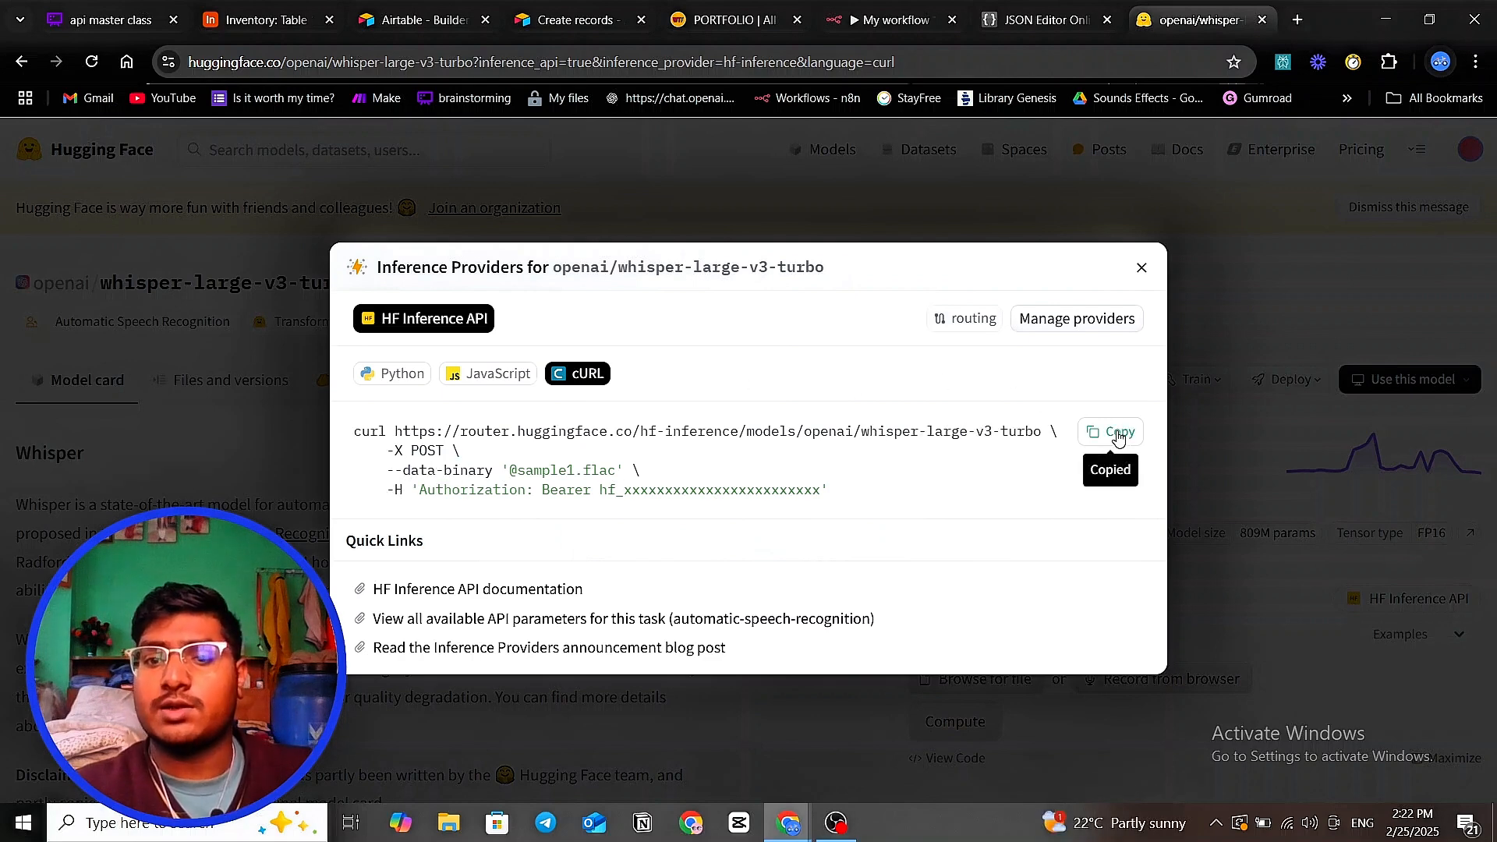
left_click_drag(403, 471, 469, 472)
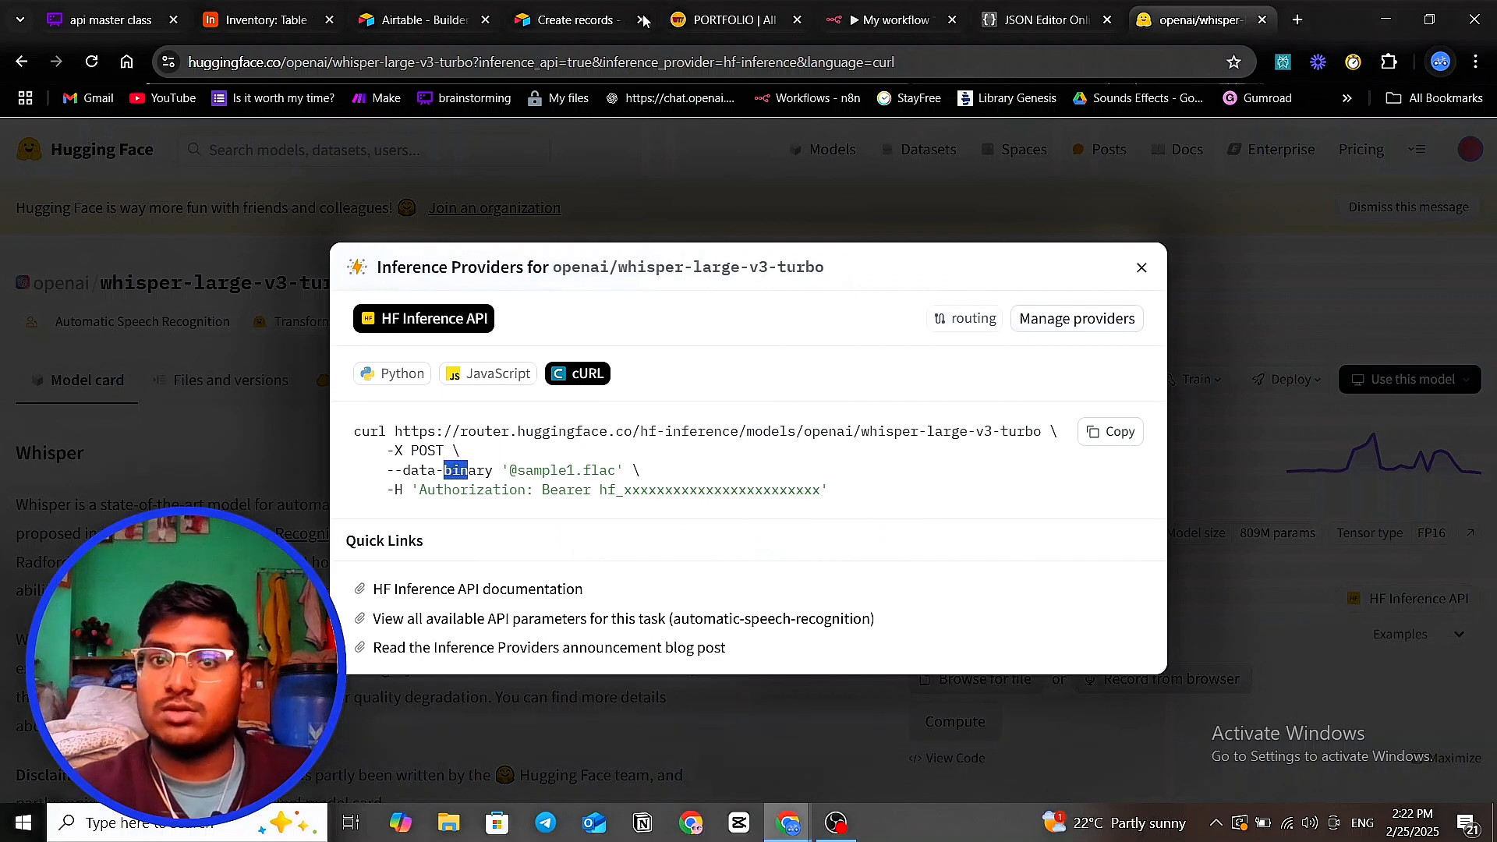
left_click(1056, 14)
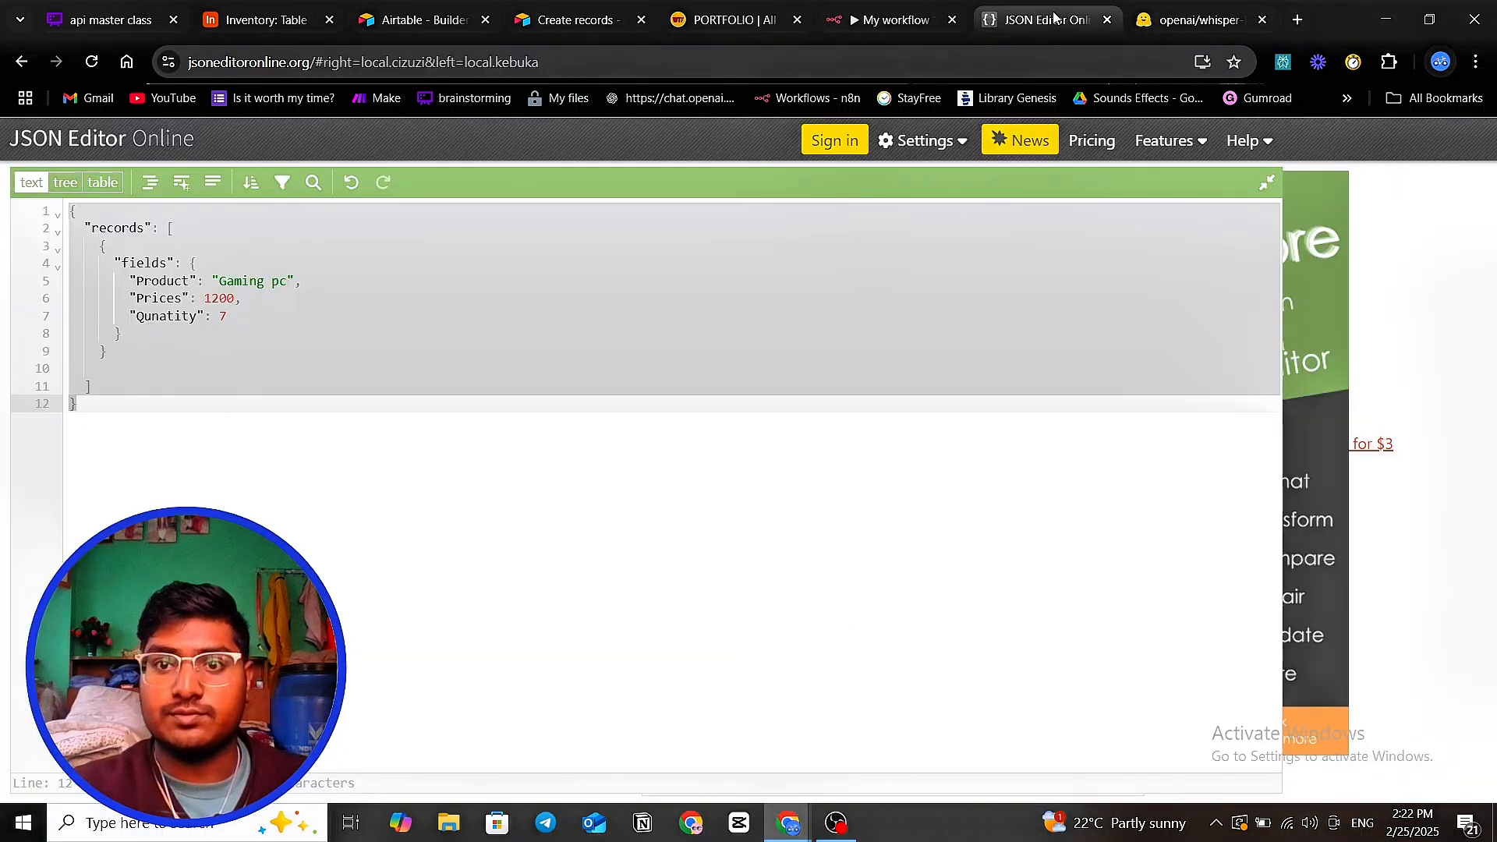
- Save My workflow 17 and create a new workflow in the Personal project
left_click(885, 22)
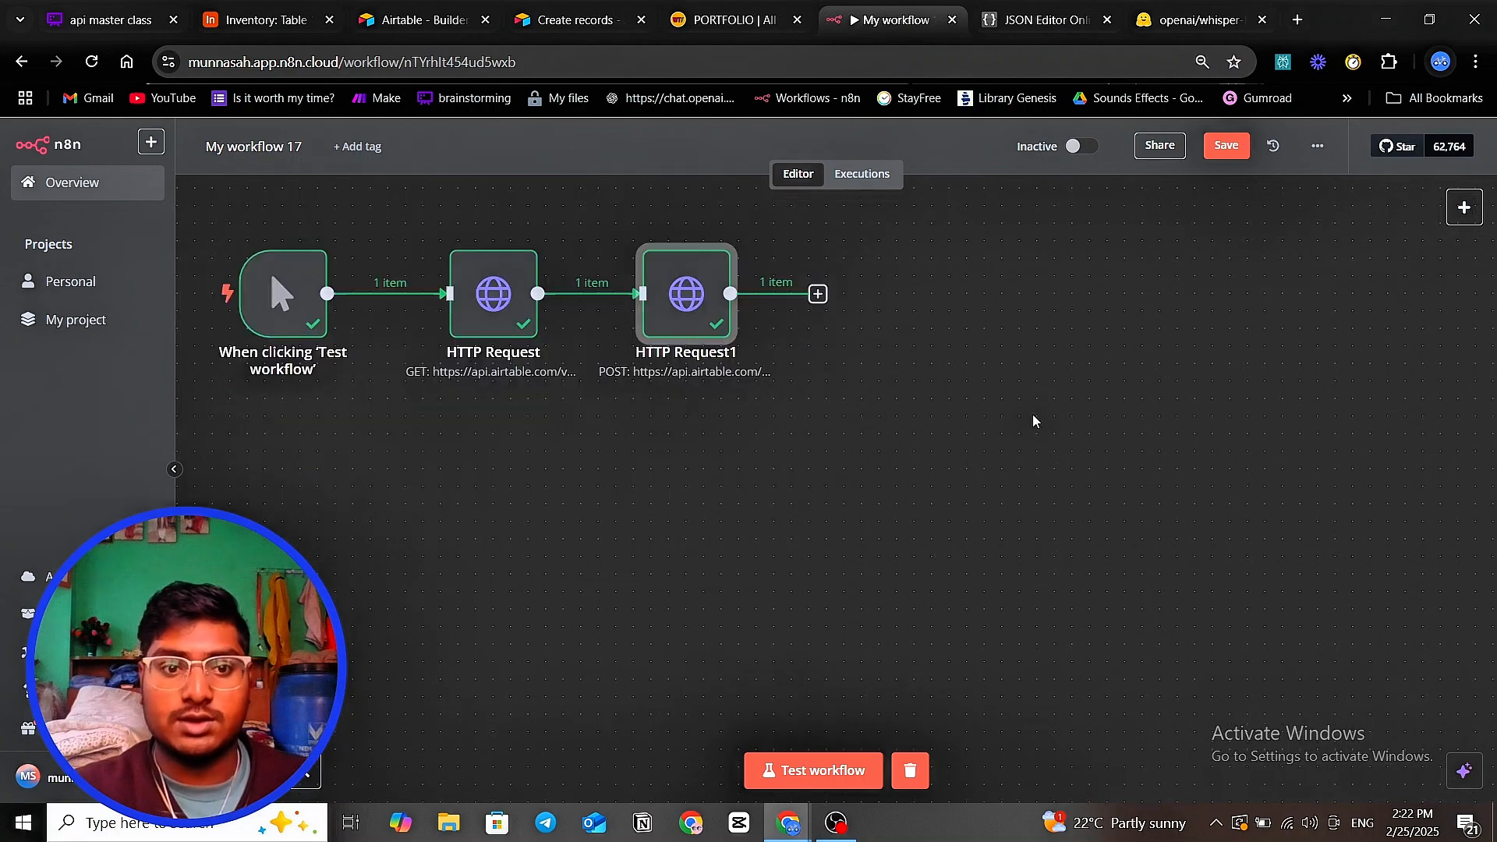
left_click(1205, 148)
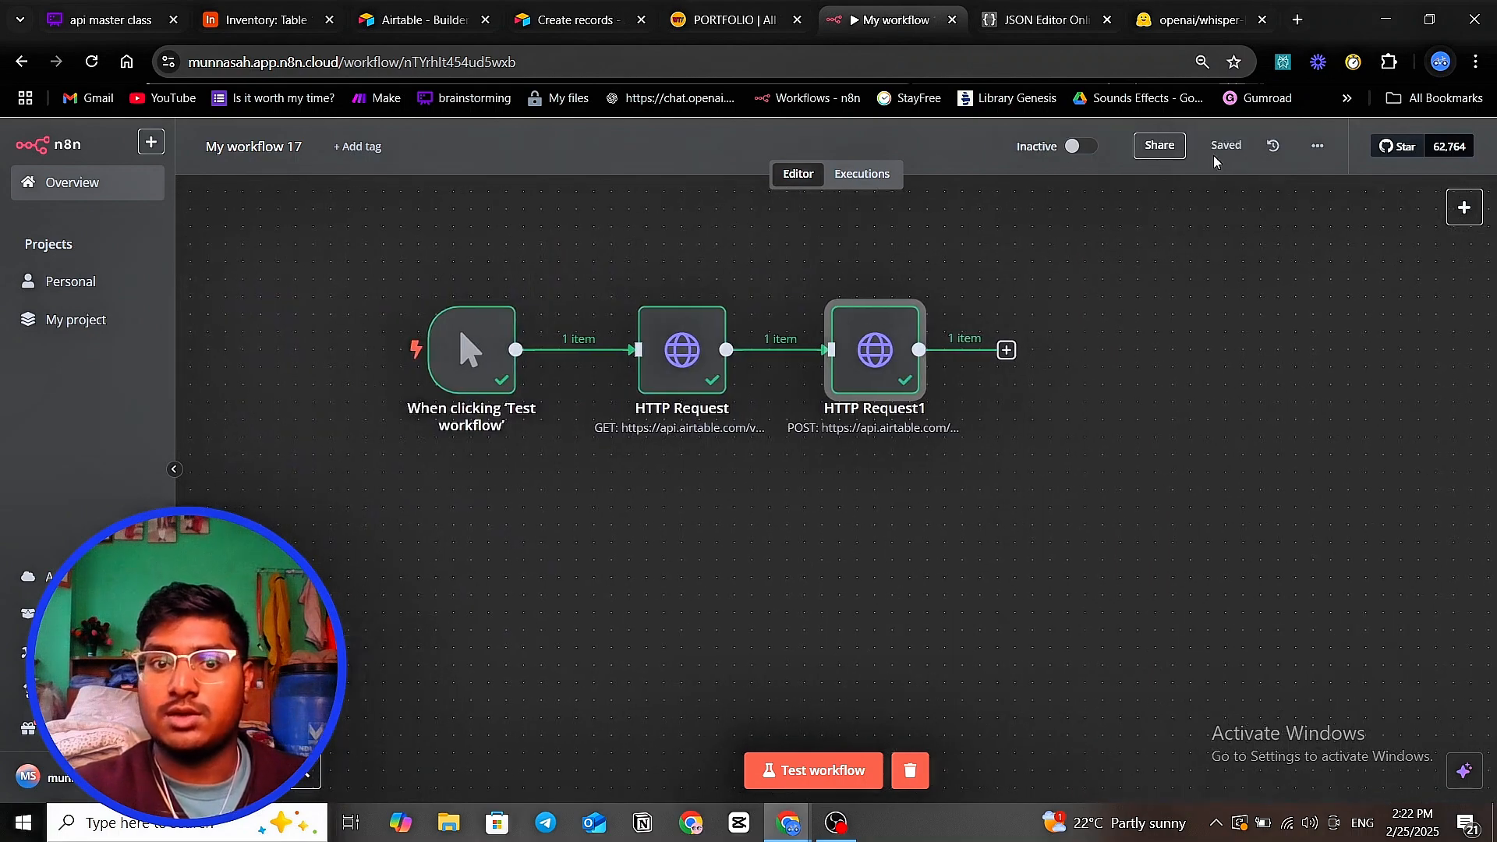
left_click(151, 141)
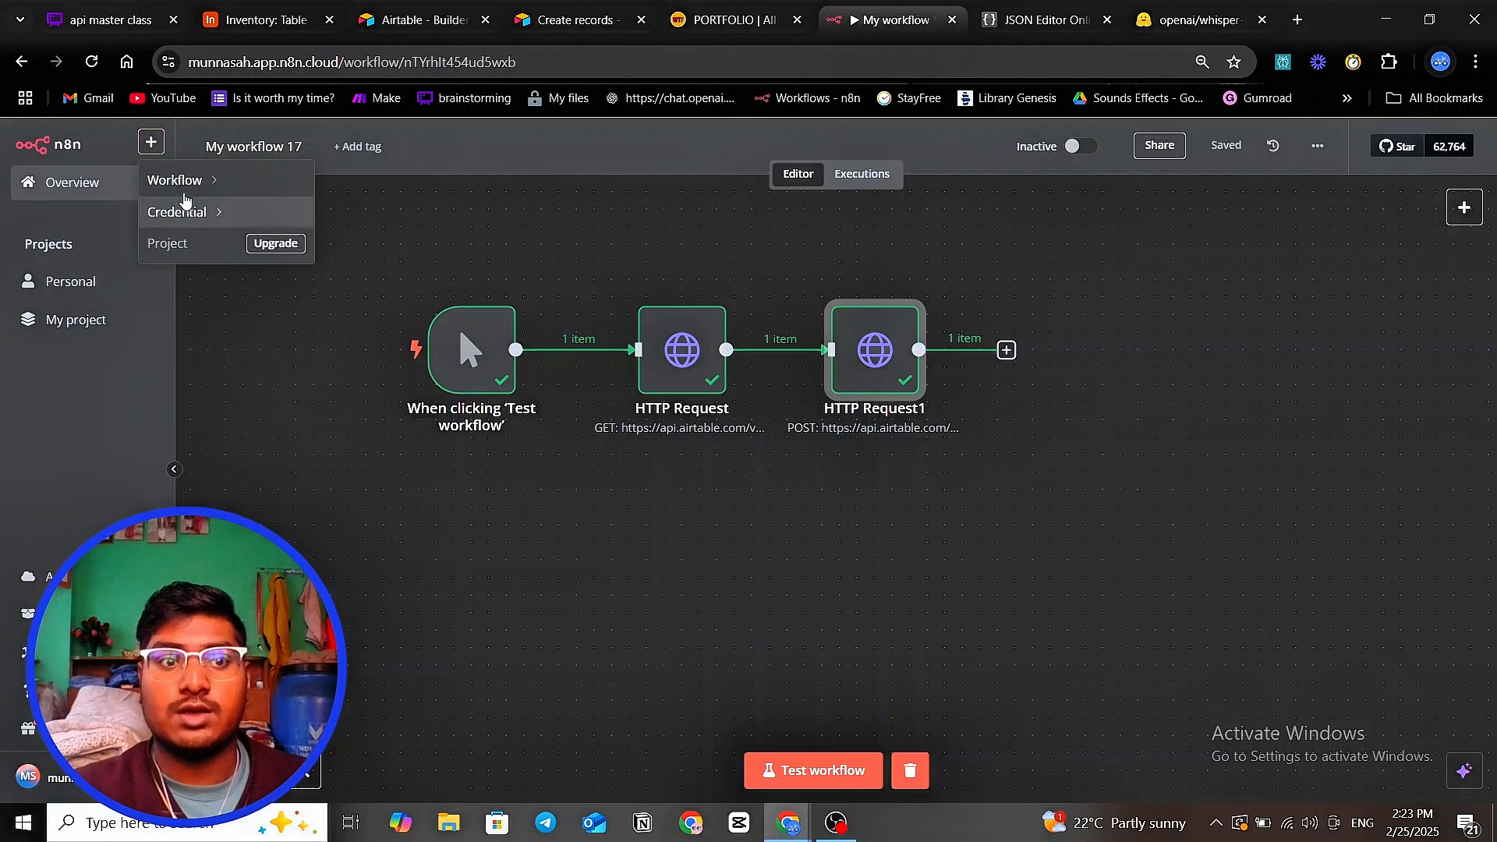
mouse_move(181, 180)
left_click(366, 215)
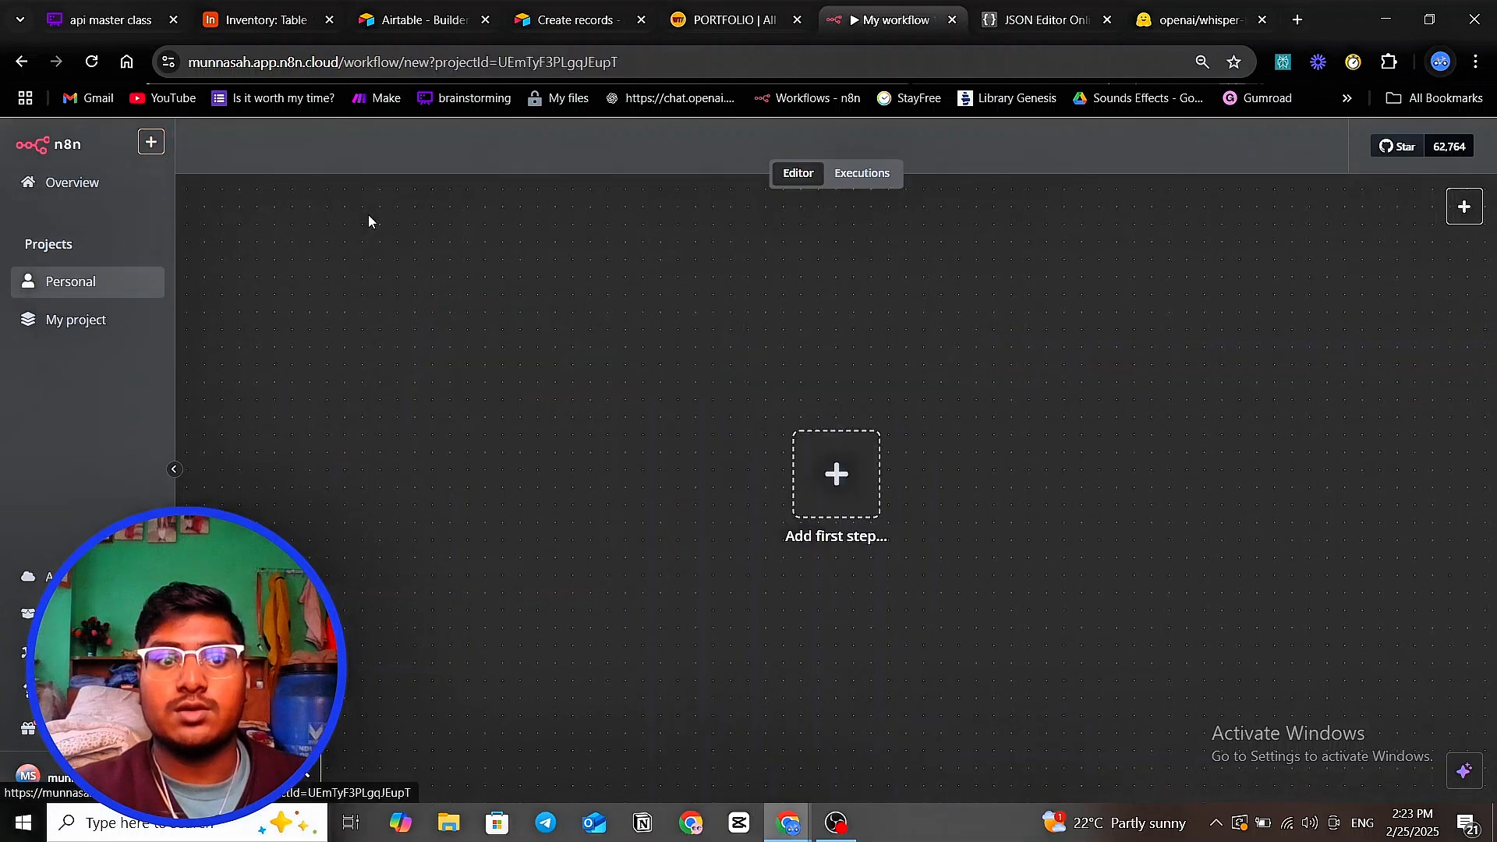
- Add a manual trigger and choose Google Drive as the next node
left_click(1464, 207)
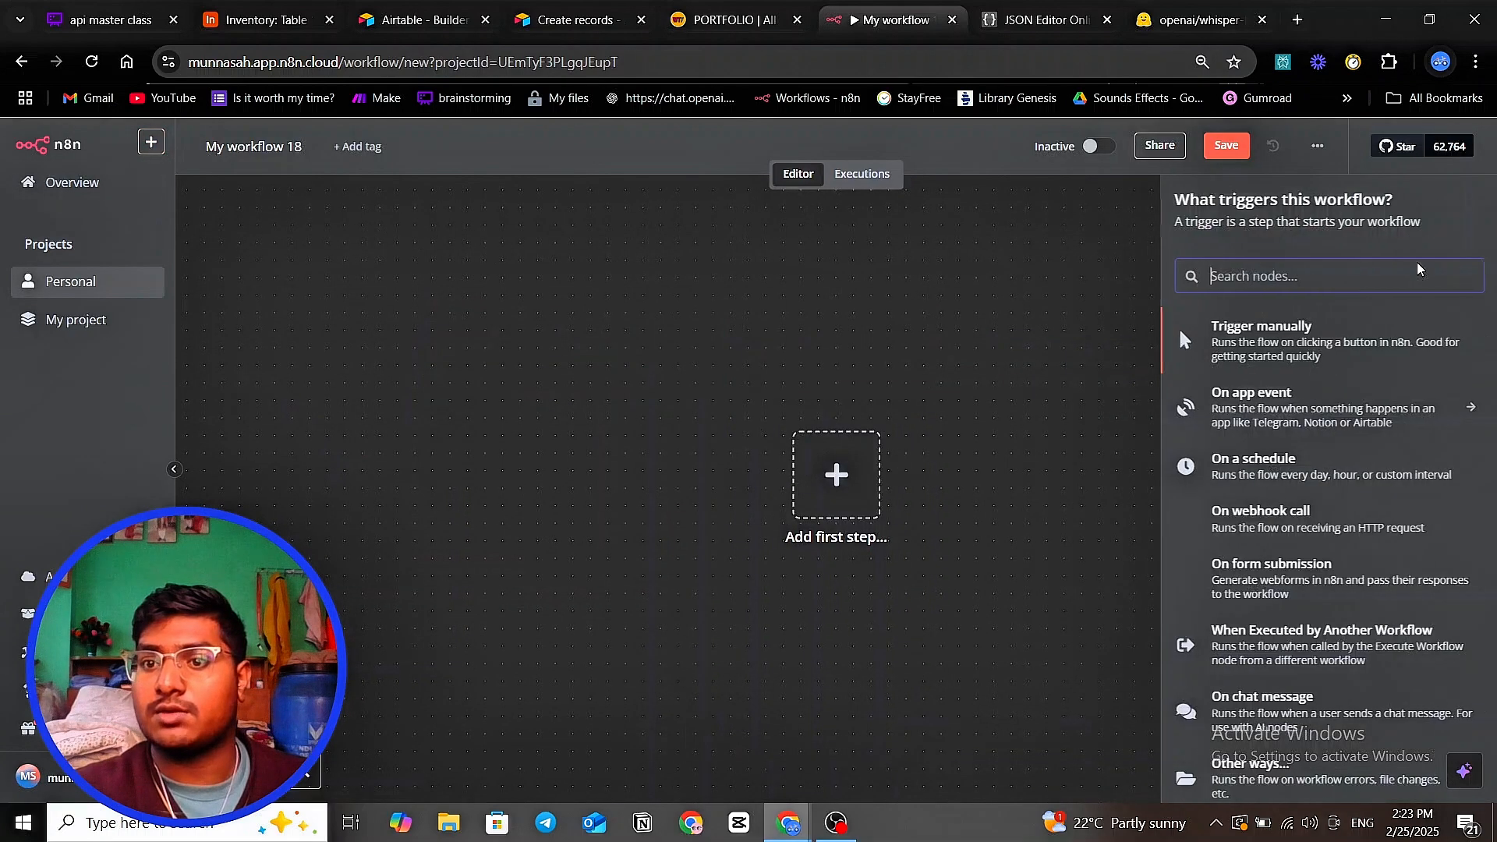
left_click(1271, 350)
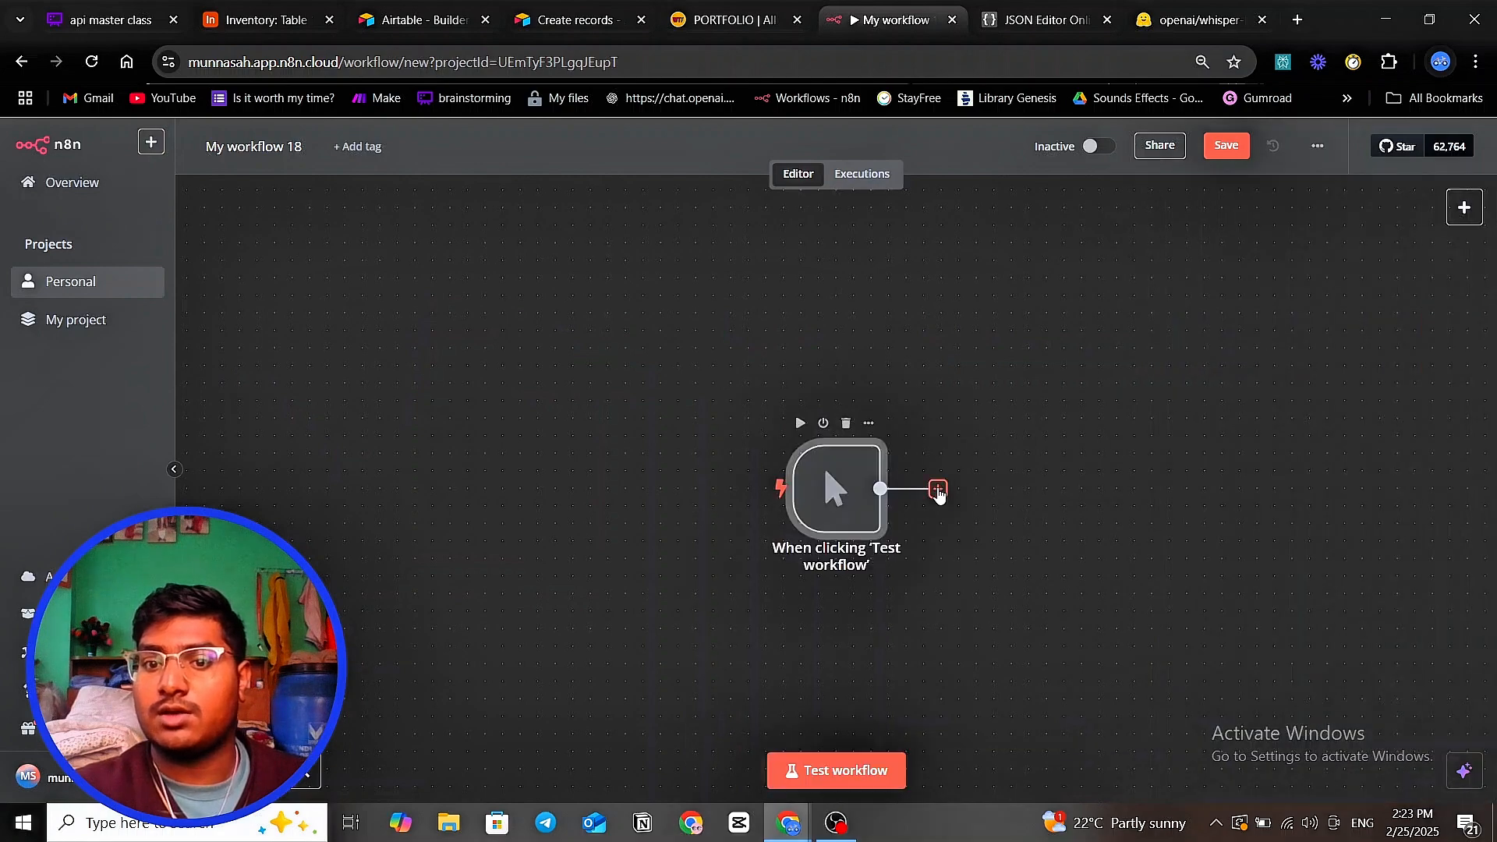
left_click(938, 489)
type("googl")
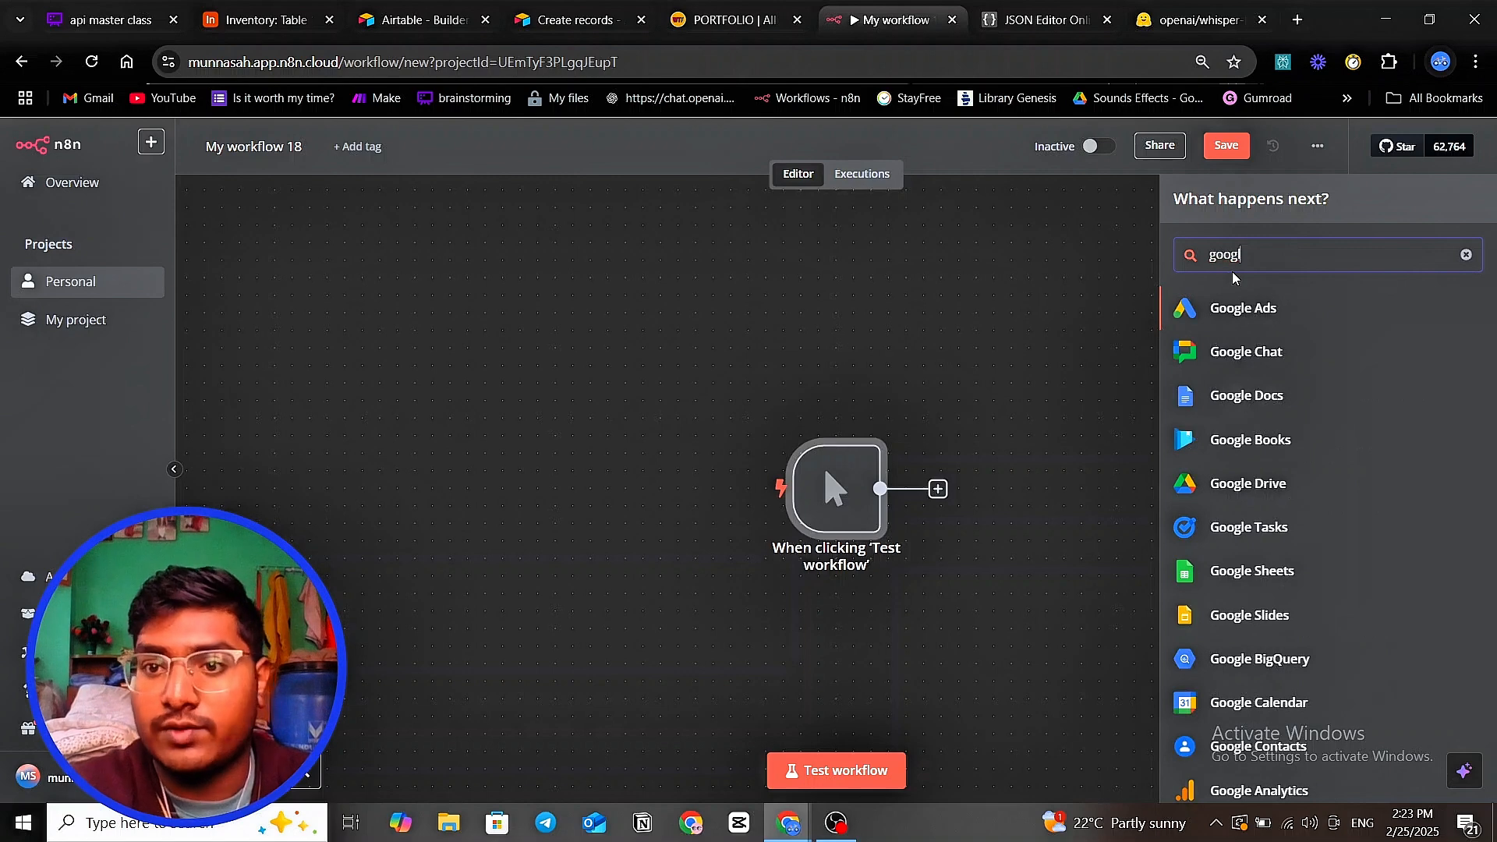
type("e driv")
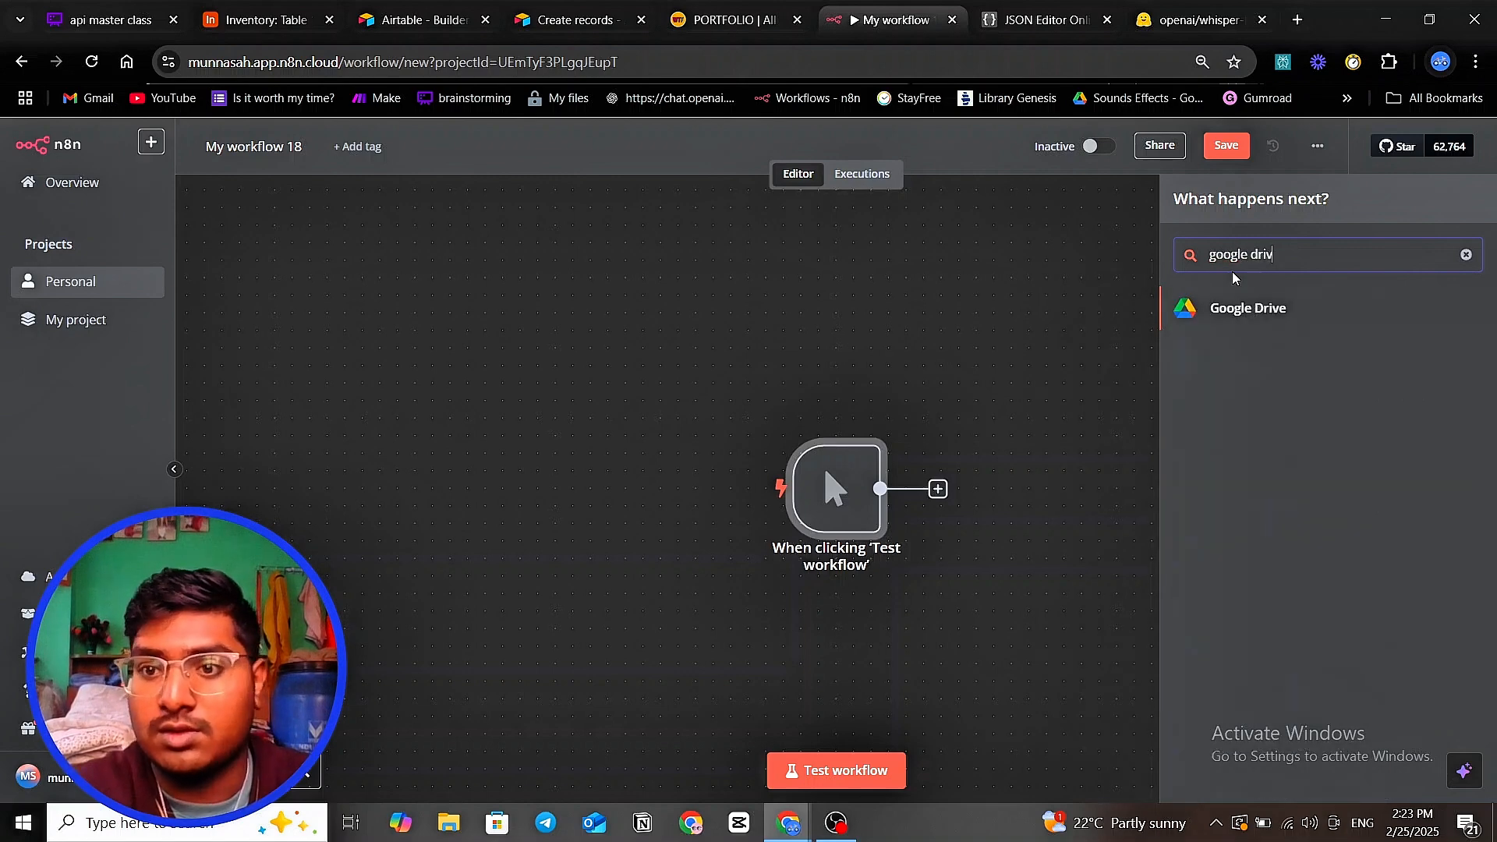
left_click(1279, 308)
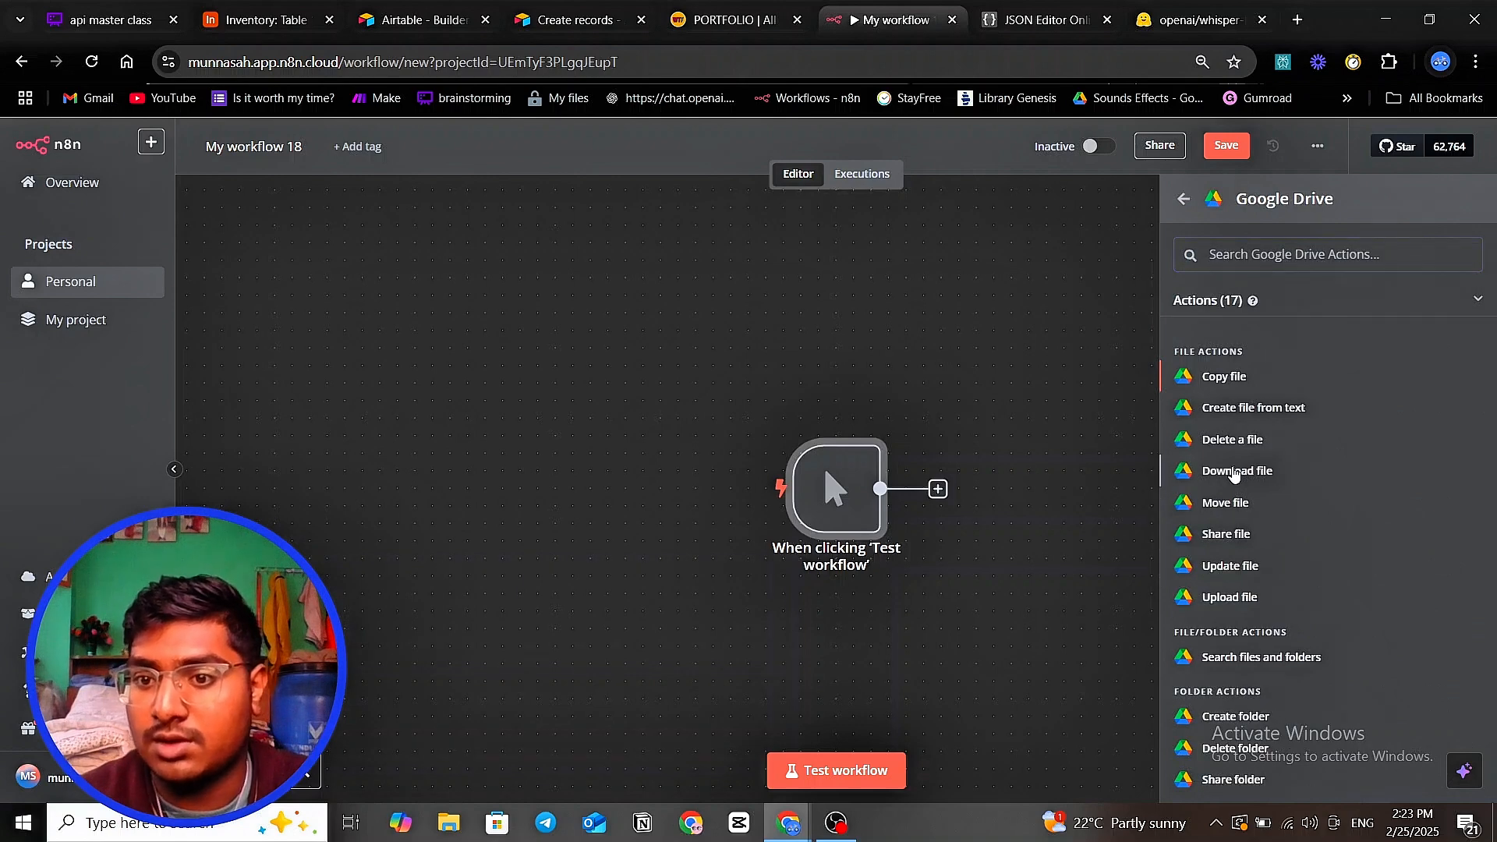
- Set the Google Drive node to Download file with the n8n_AA credential and try loading files
left_click(1233, 471)
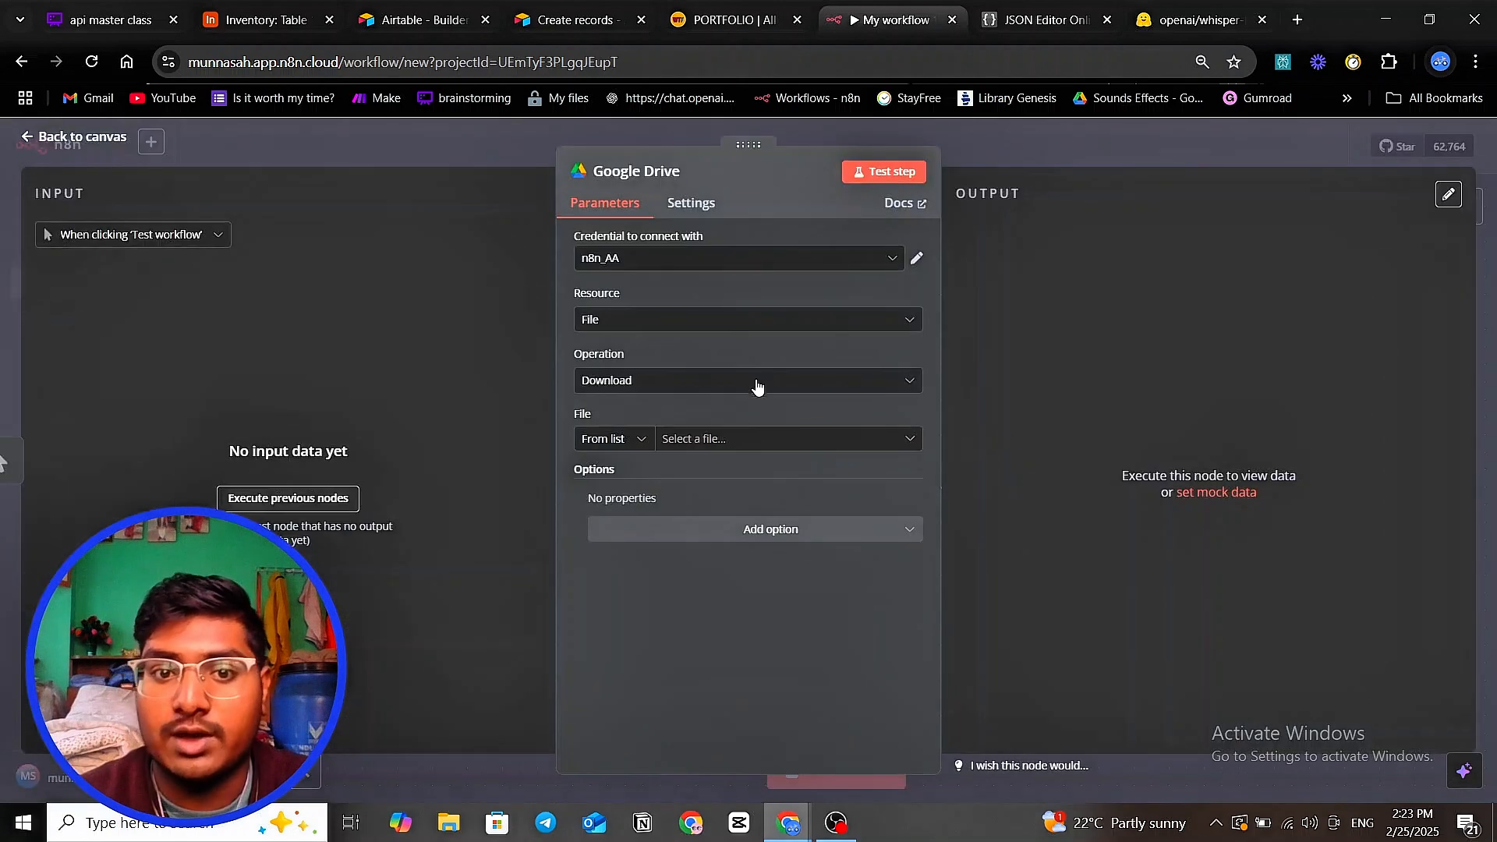
left_click(694, 440)
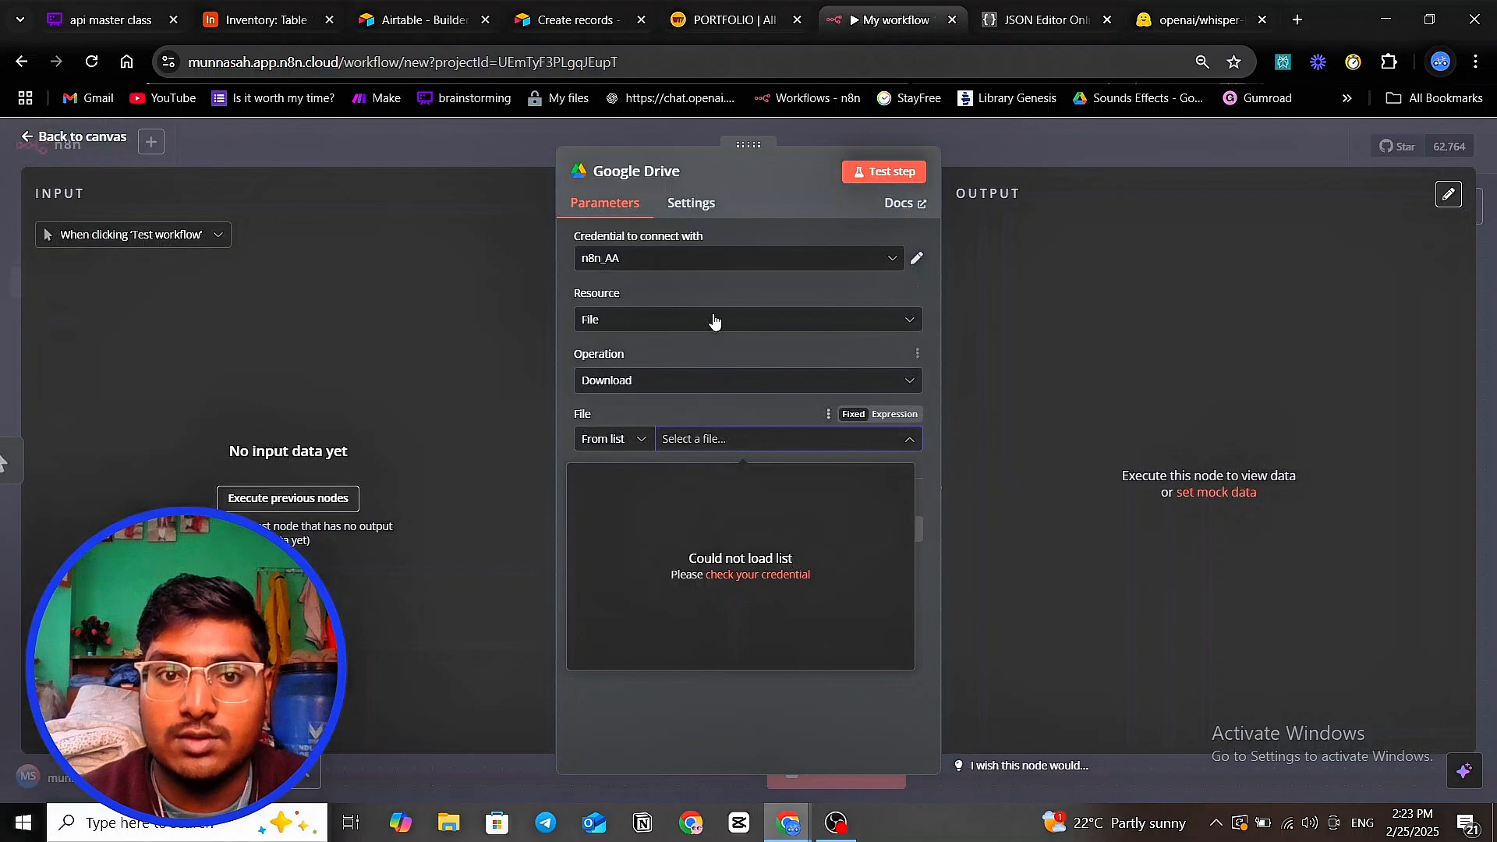
left_click(712, 264)
left_click(675, 493)
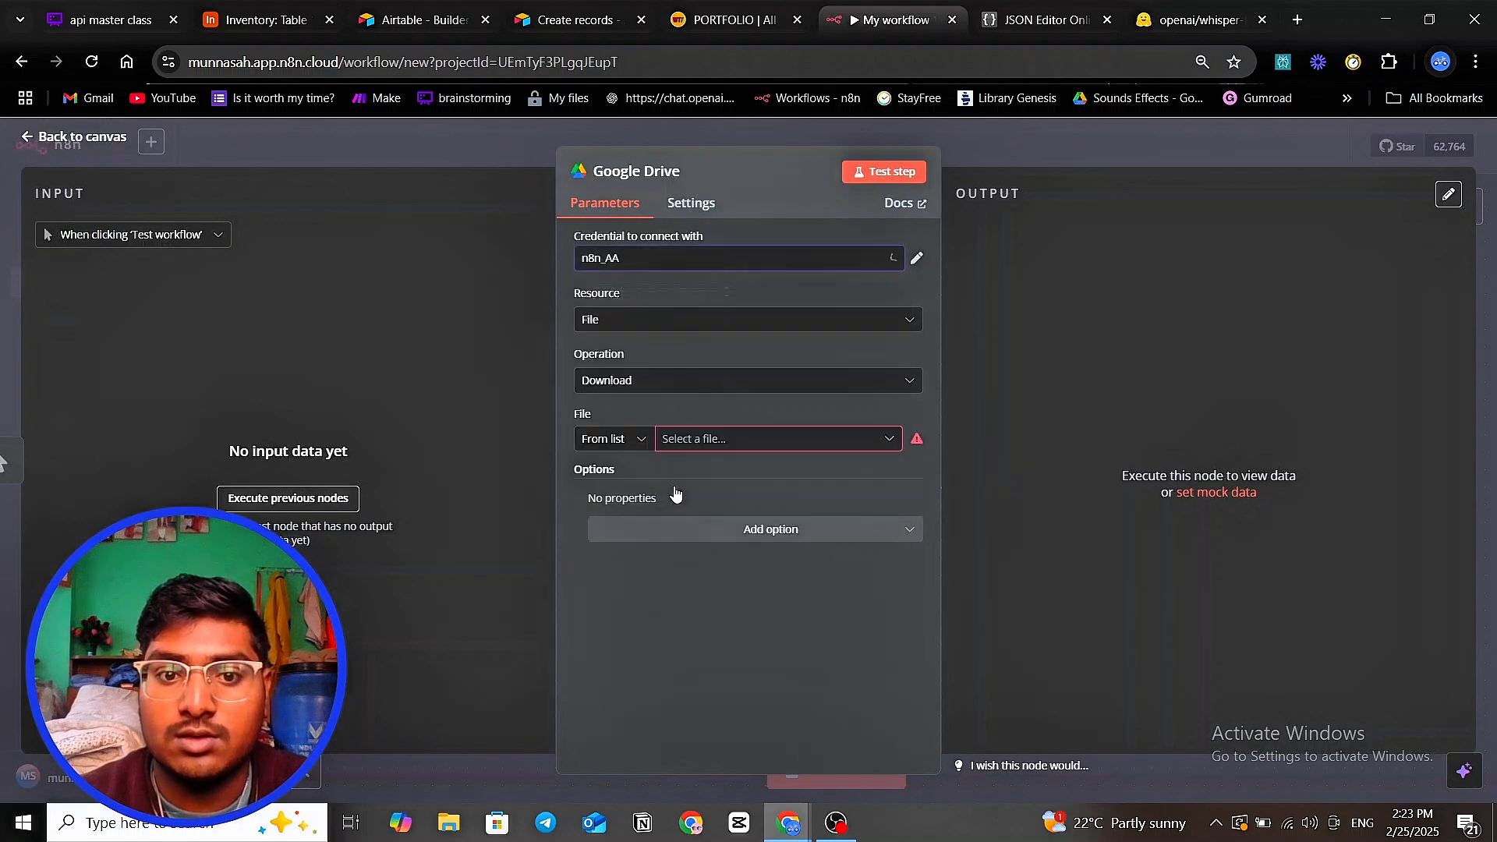
left_click(697, 446)
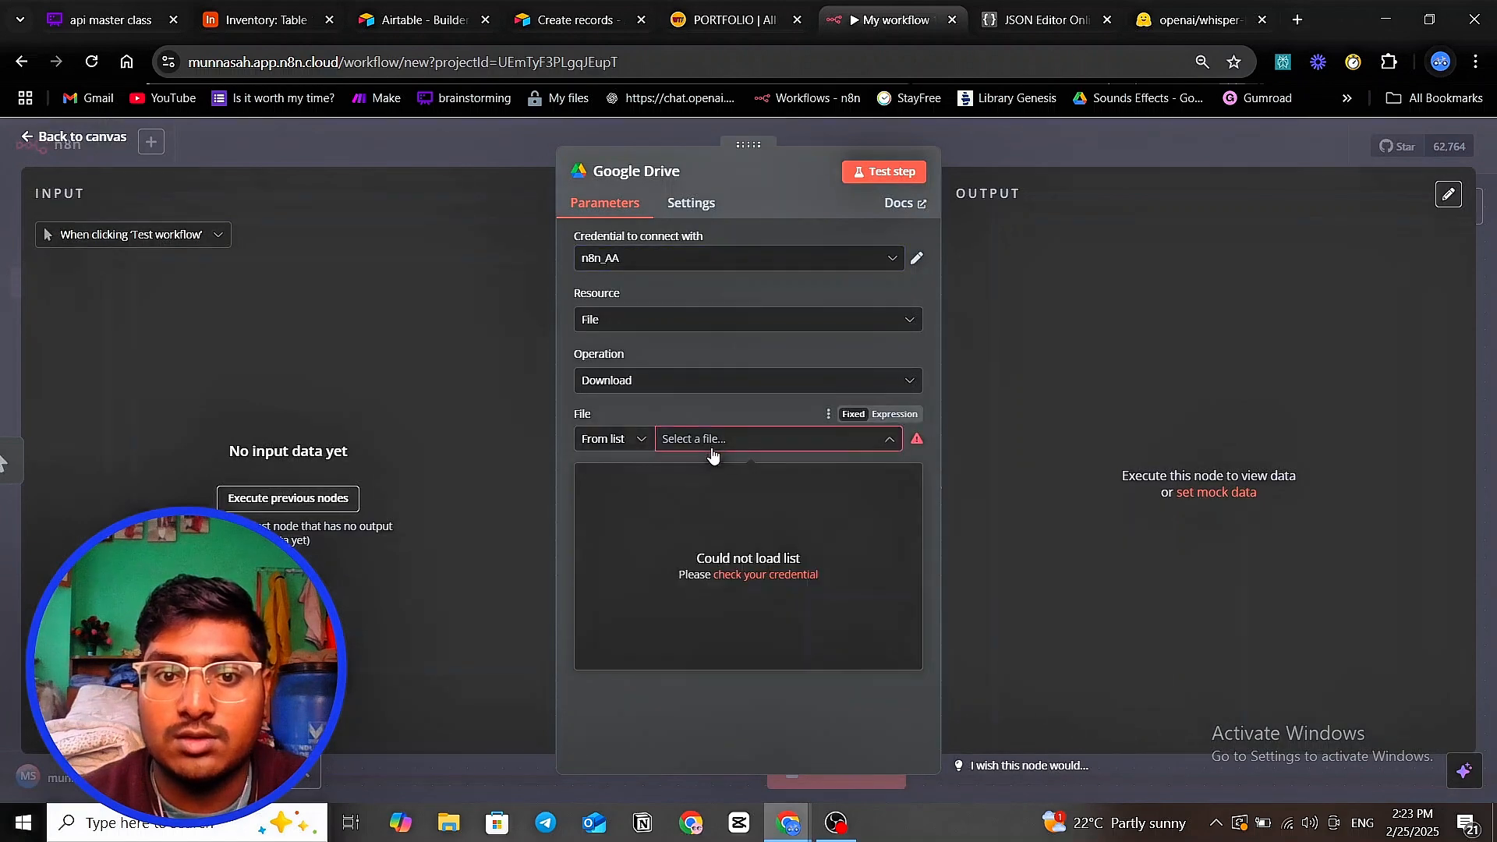
left_click(624, 439)
left_click(633, 484)
- Try the Google Drive account 3 and account 5 credentials, checking n8n_AA's settings in between
left_click(737, 264)
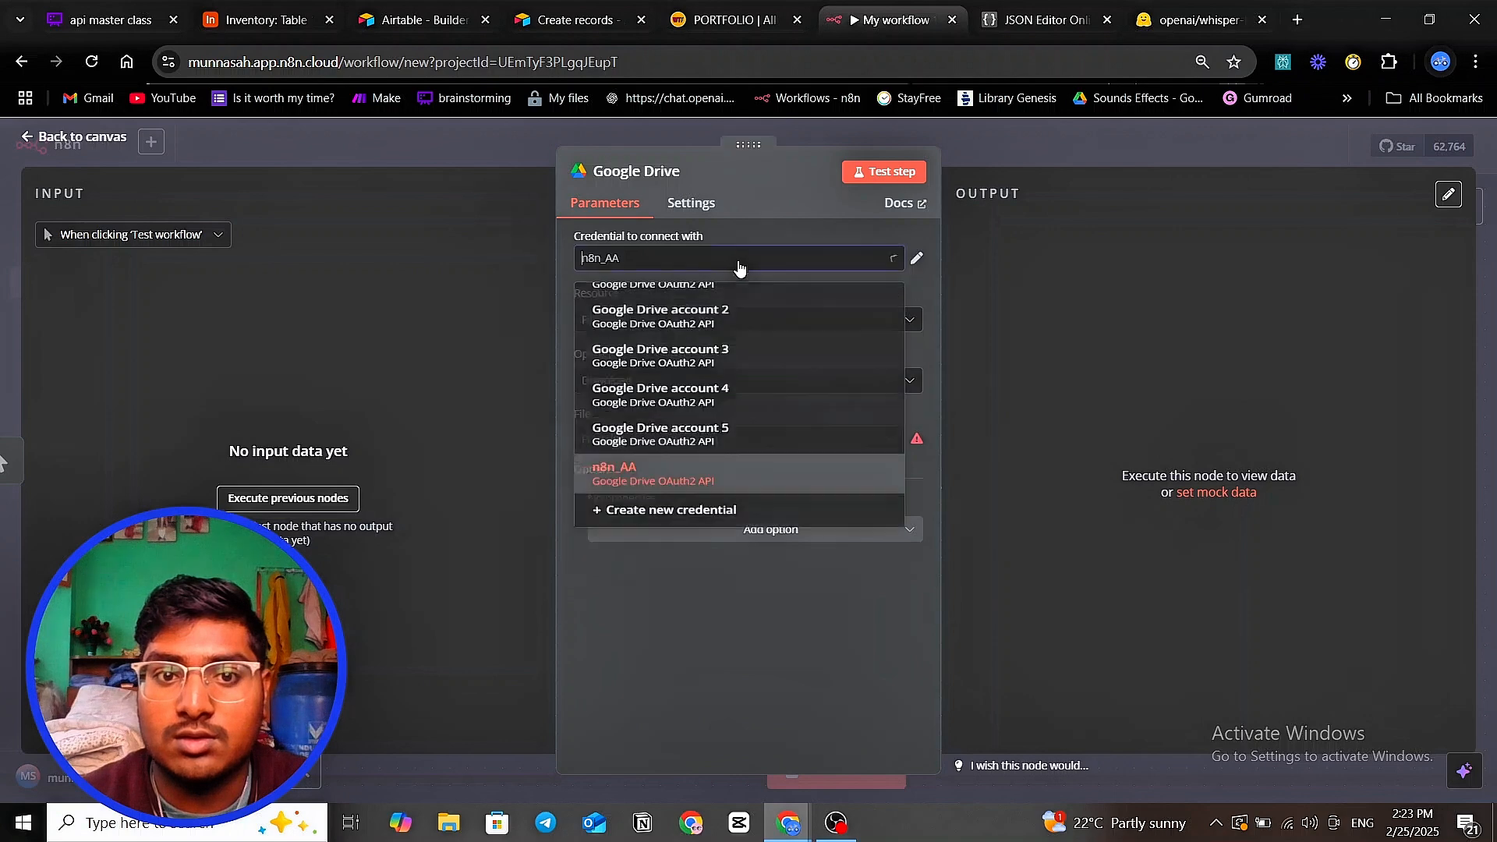
left_click(693, 356)
left_click(715, 261)
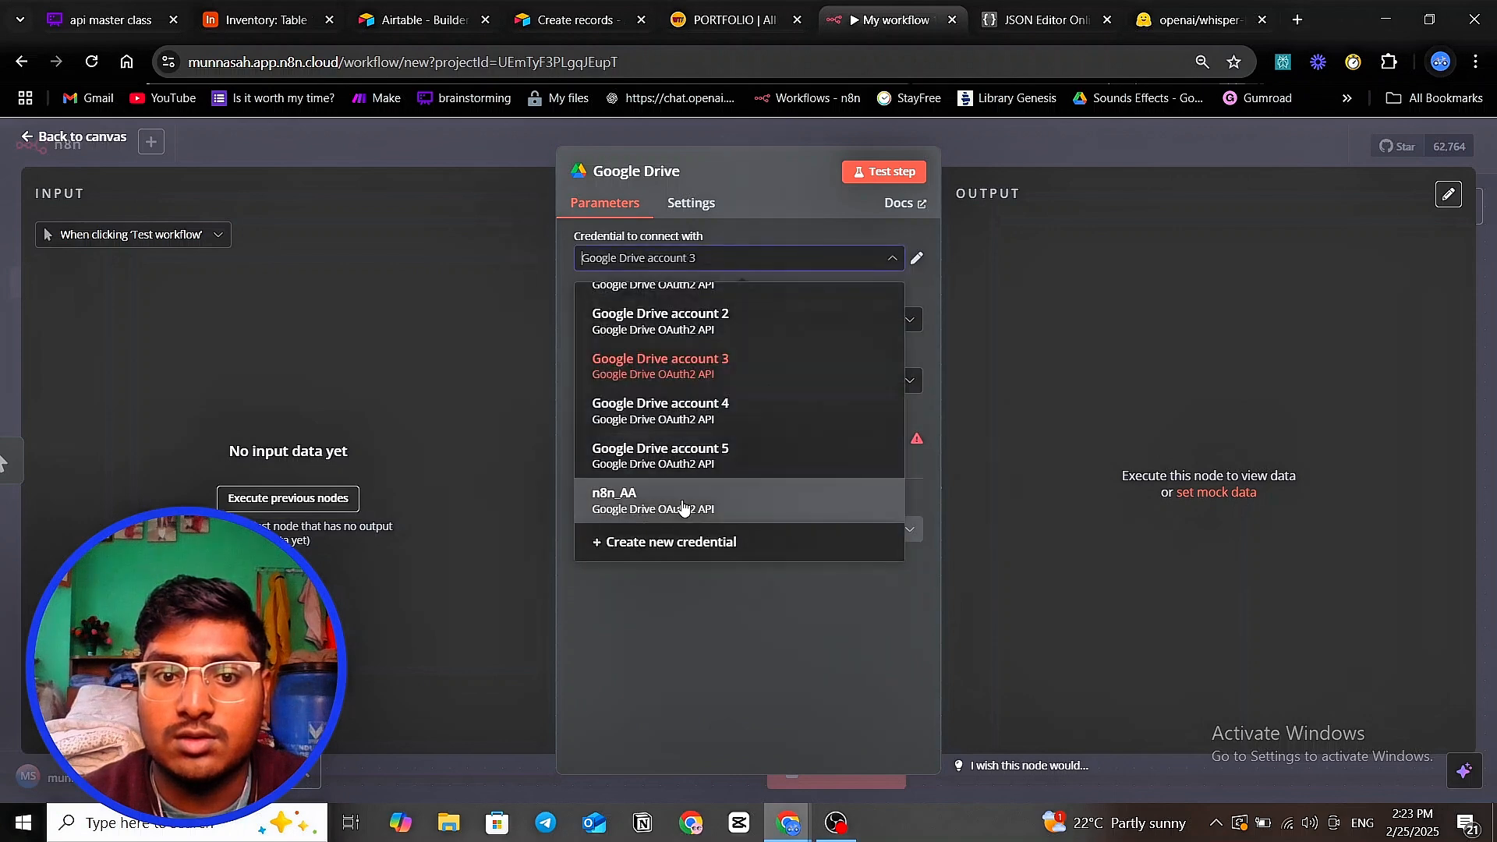
left_click(678, 503)
left_click(762, 449)
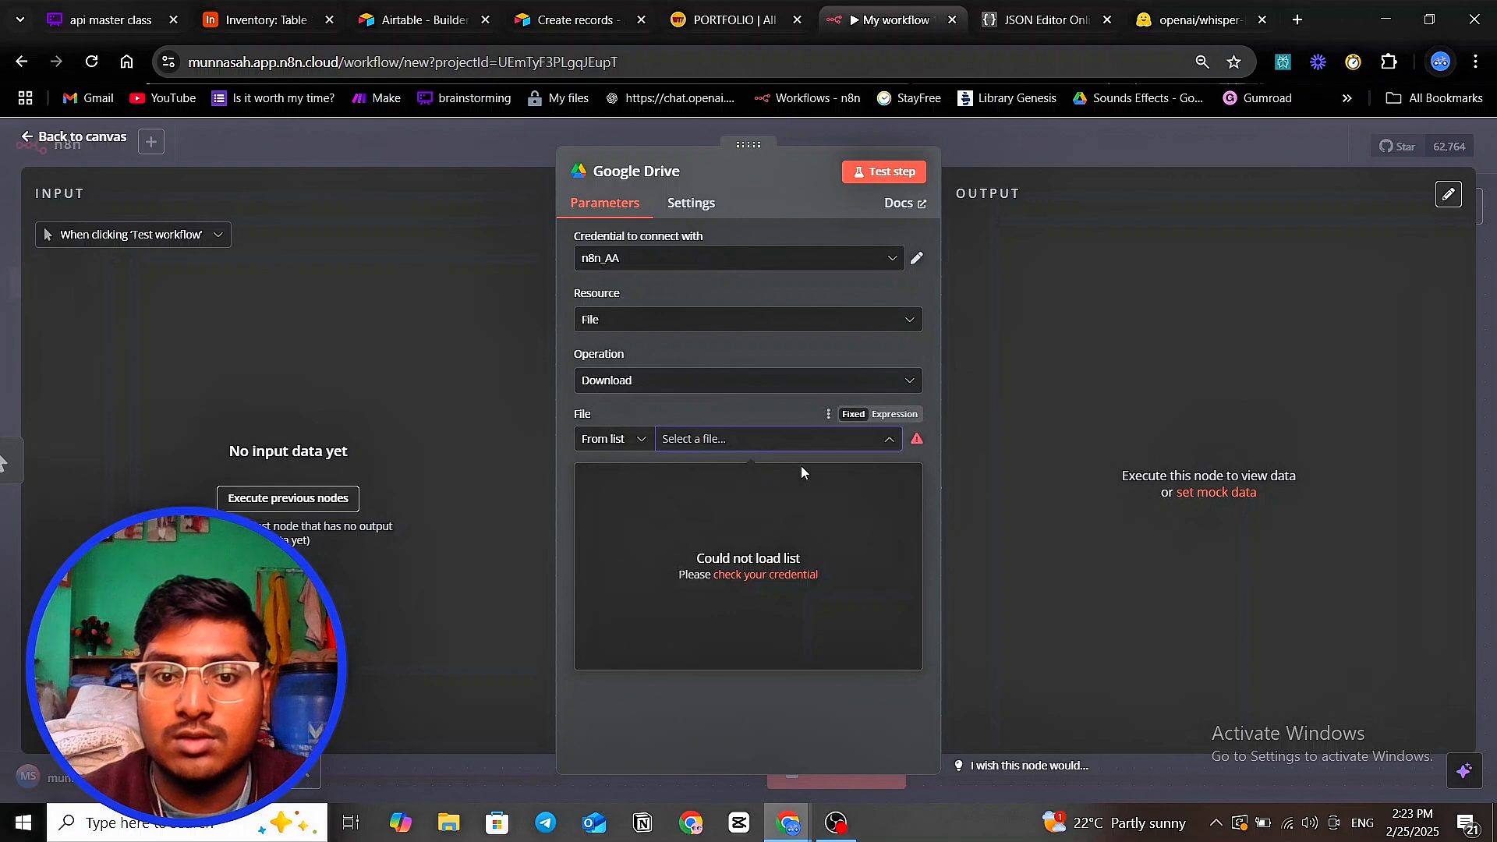
left_click(768, 575)
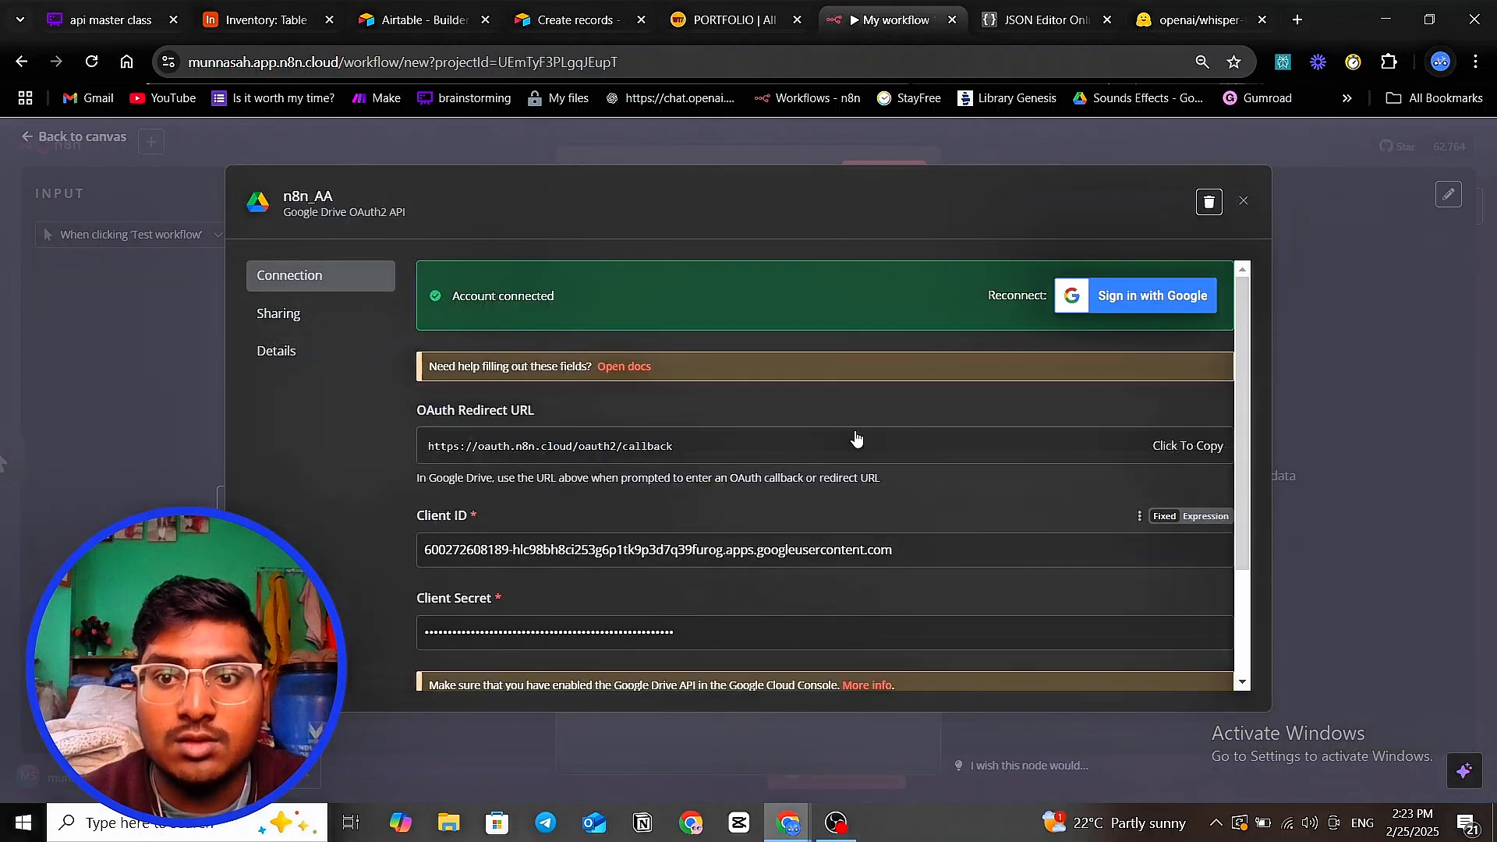
left_click(948, 163)
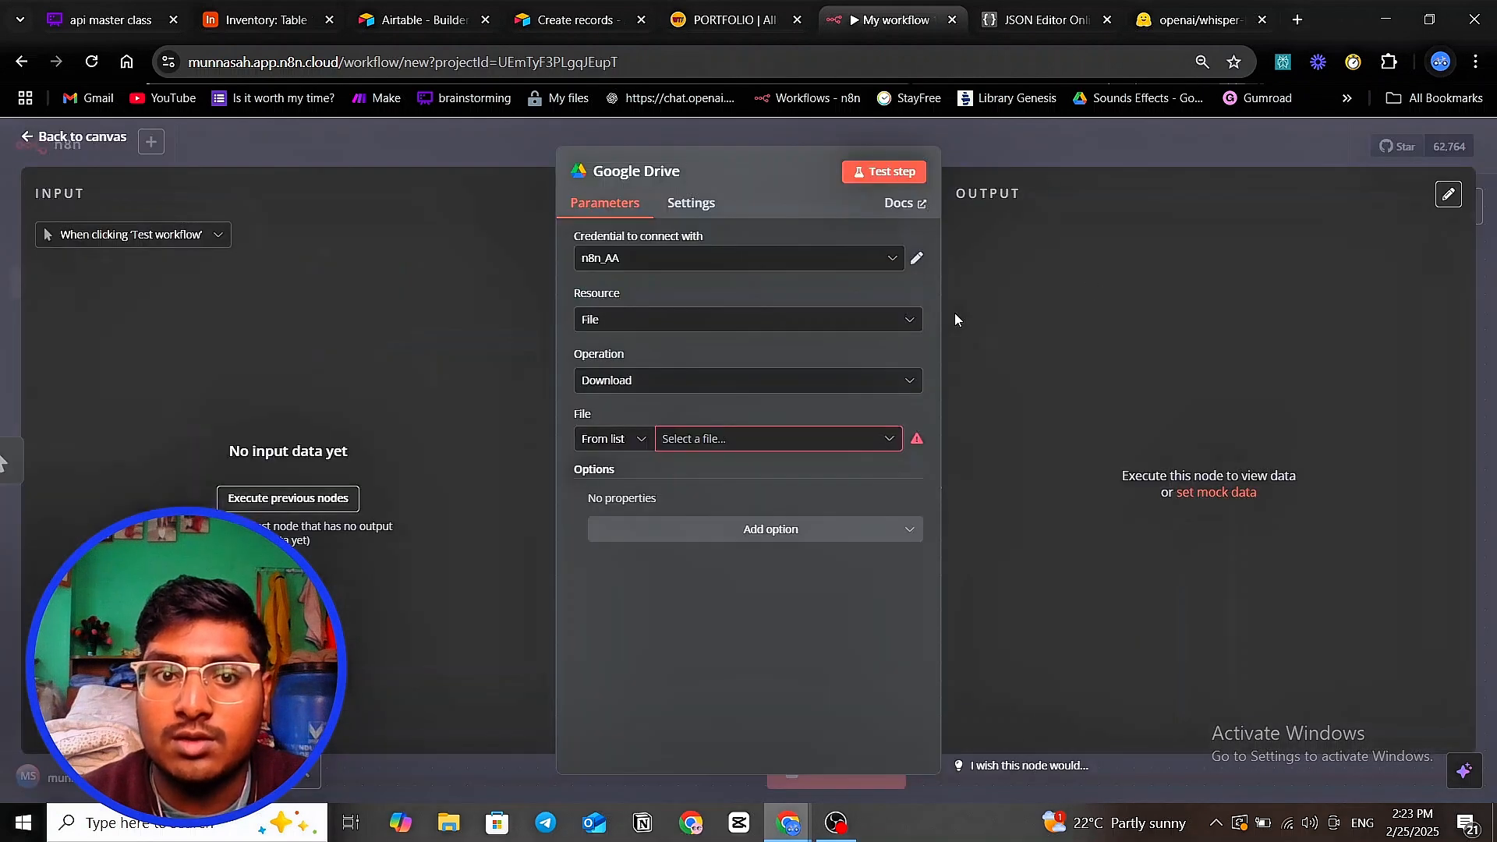
left_click(858, 259)
left_click(770, 453)
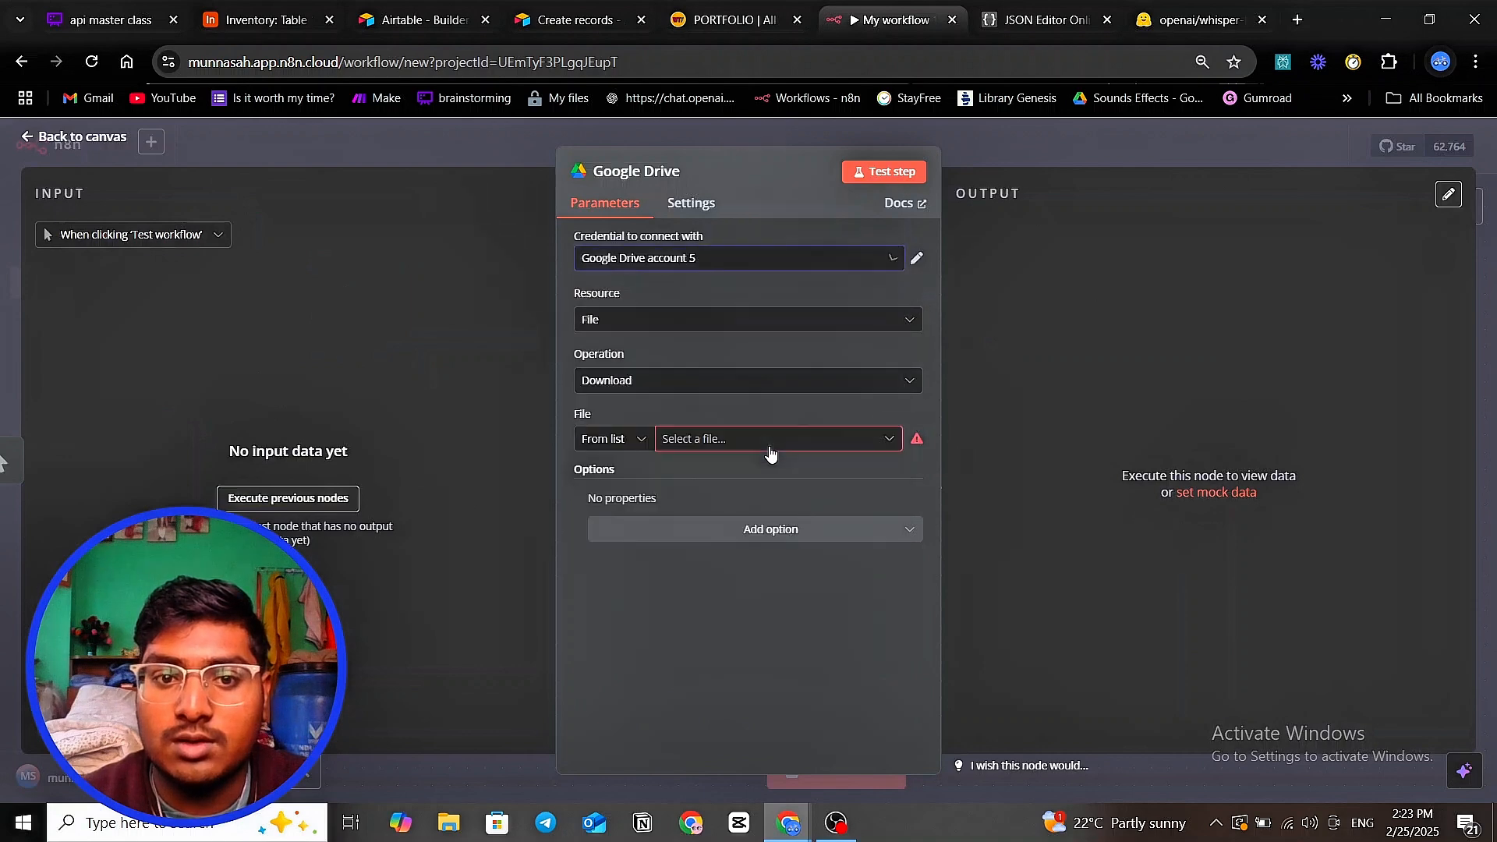
- Keep the Download operation, switch back to n8n_AA, and open its credential settings
left_click(817, 389)
left_click(719, 549)
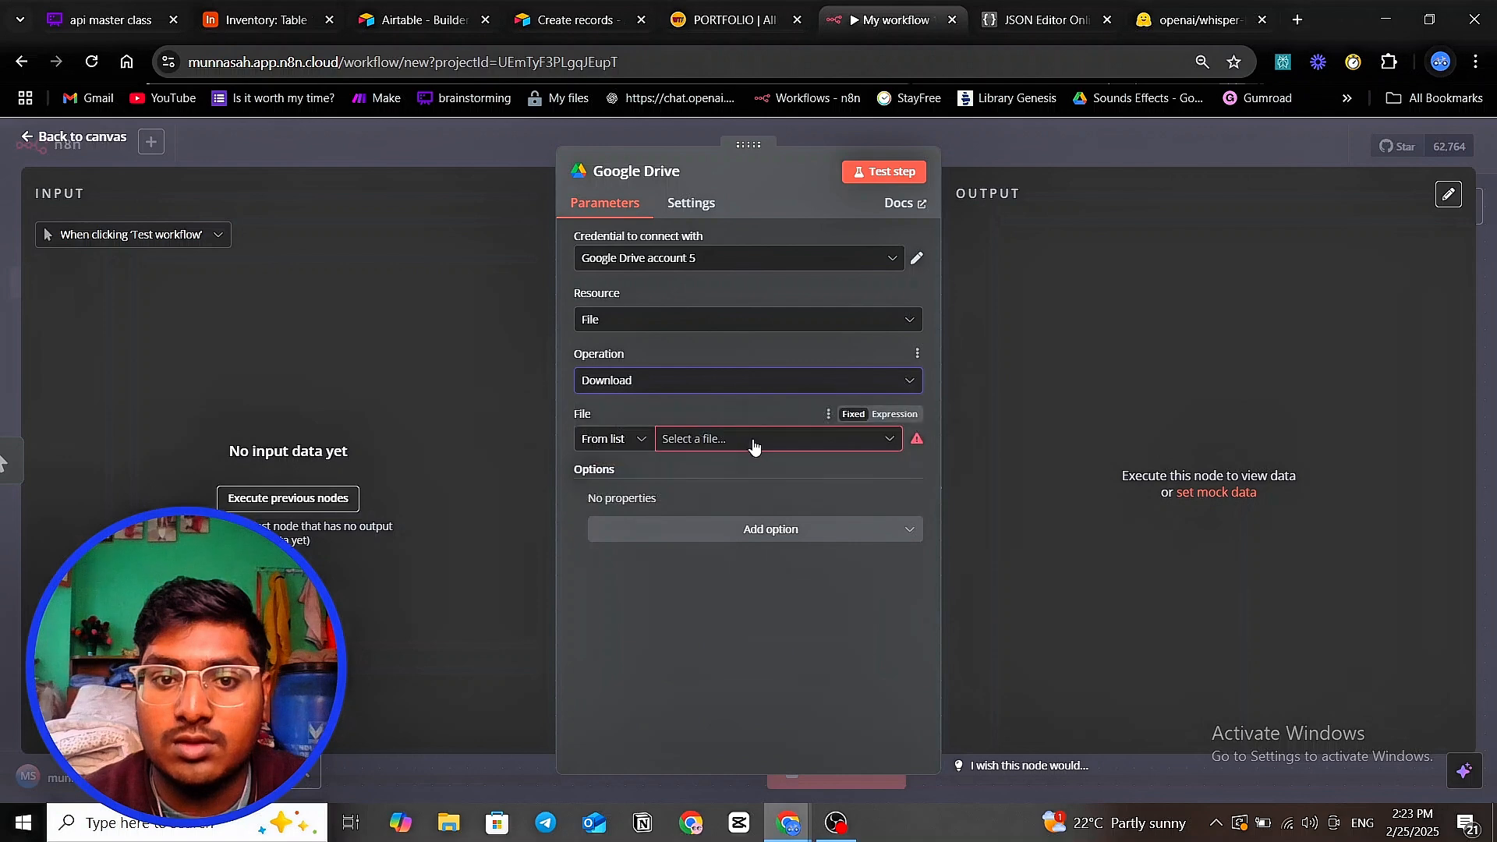
left_click(753, 440)
left_click(727, 261)
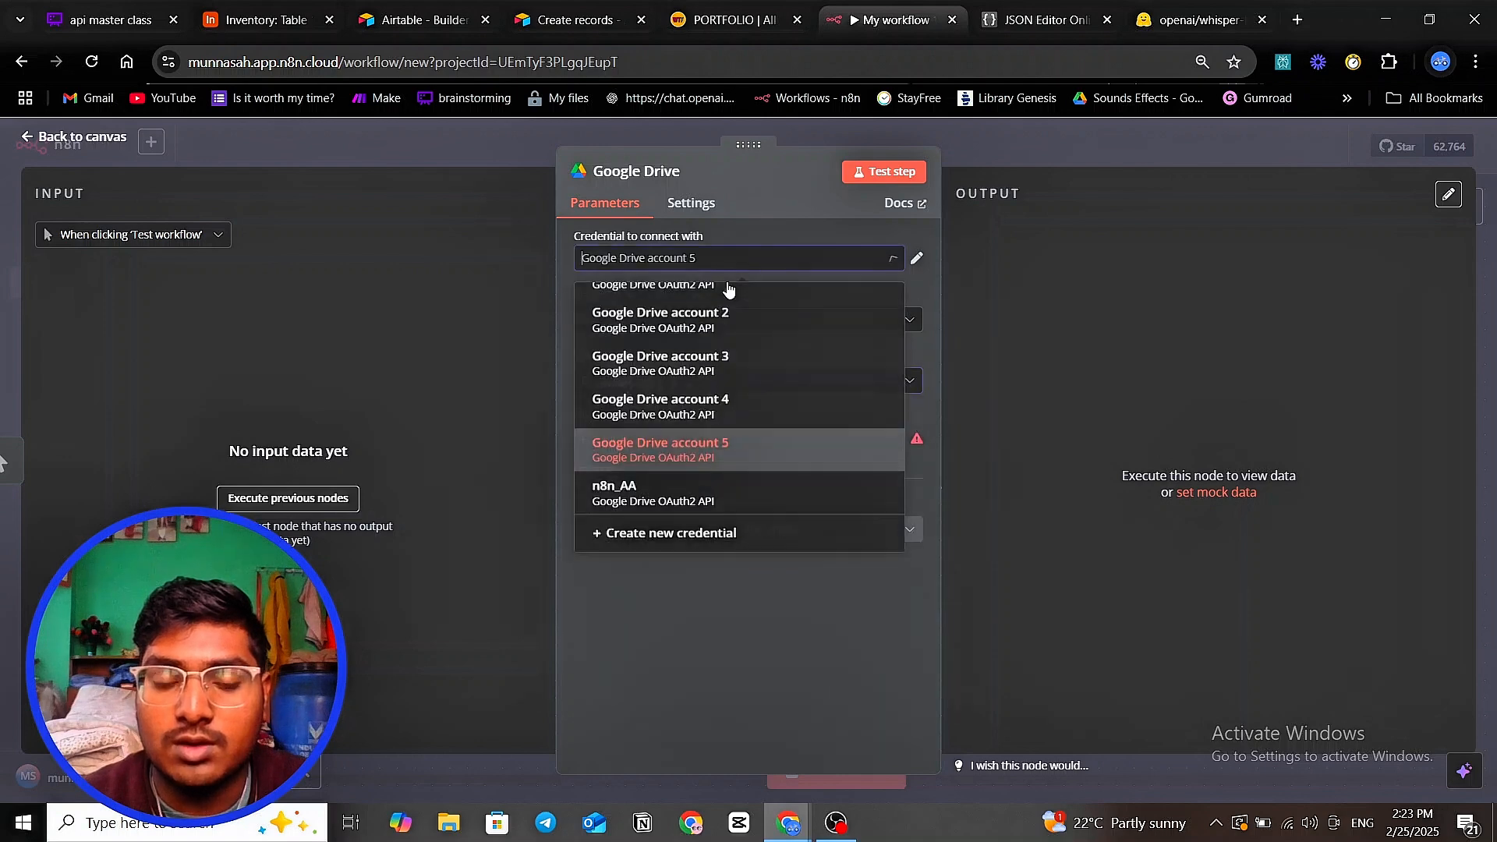
left_click(693, 515)
left_click(744, 443)
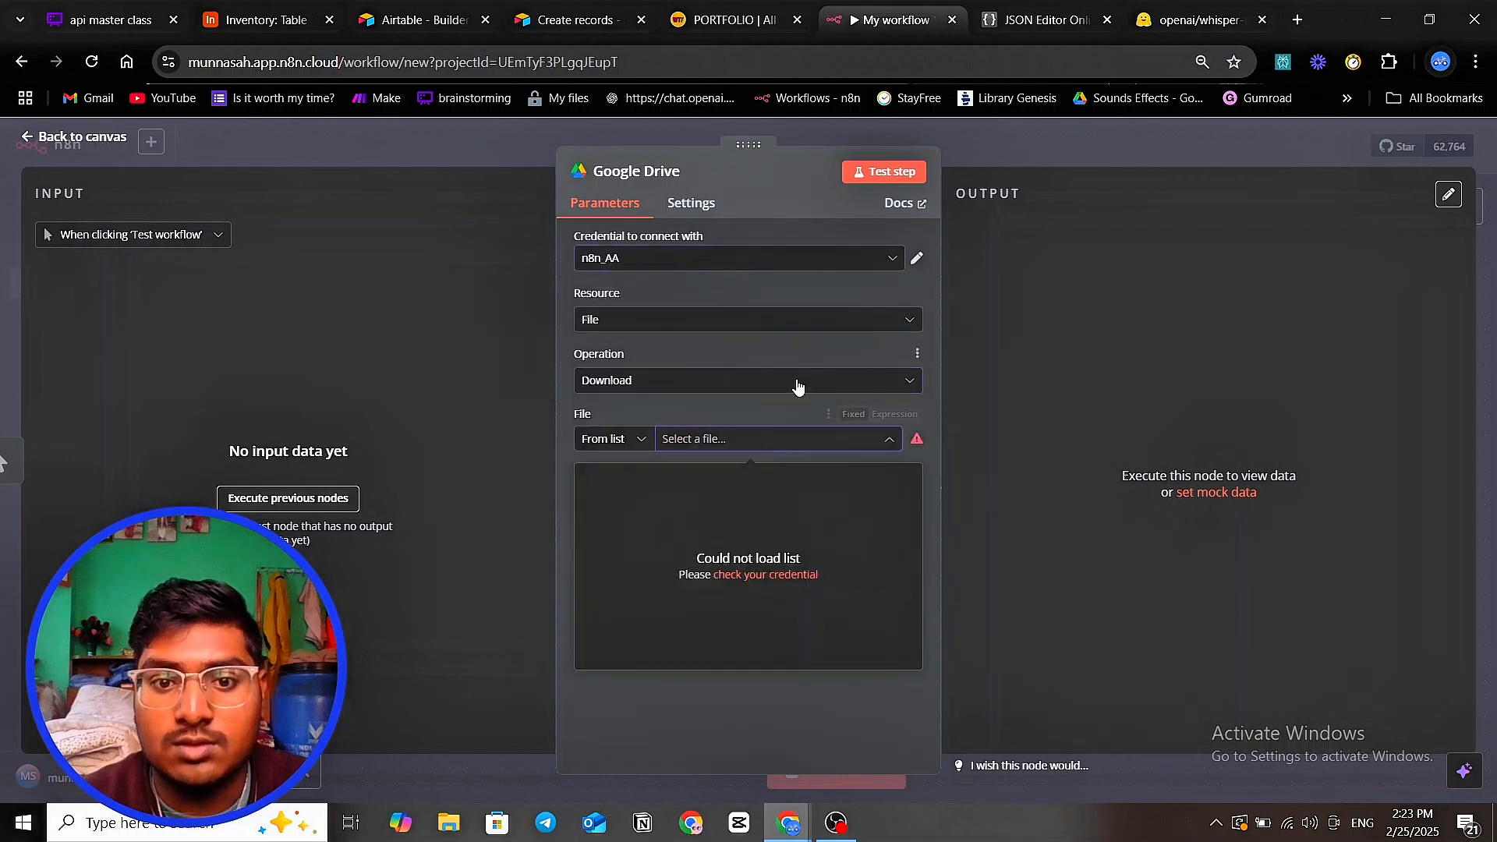
left_click(763, 574)
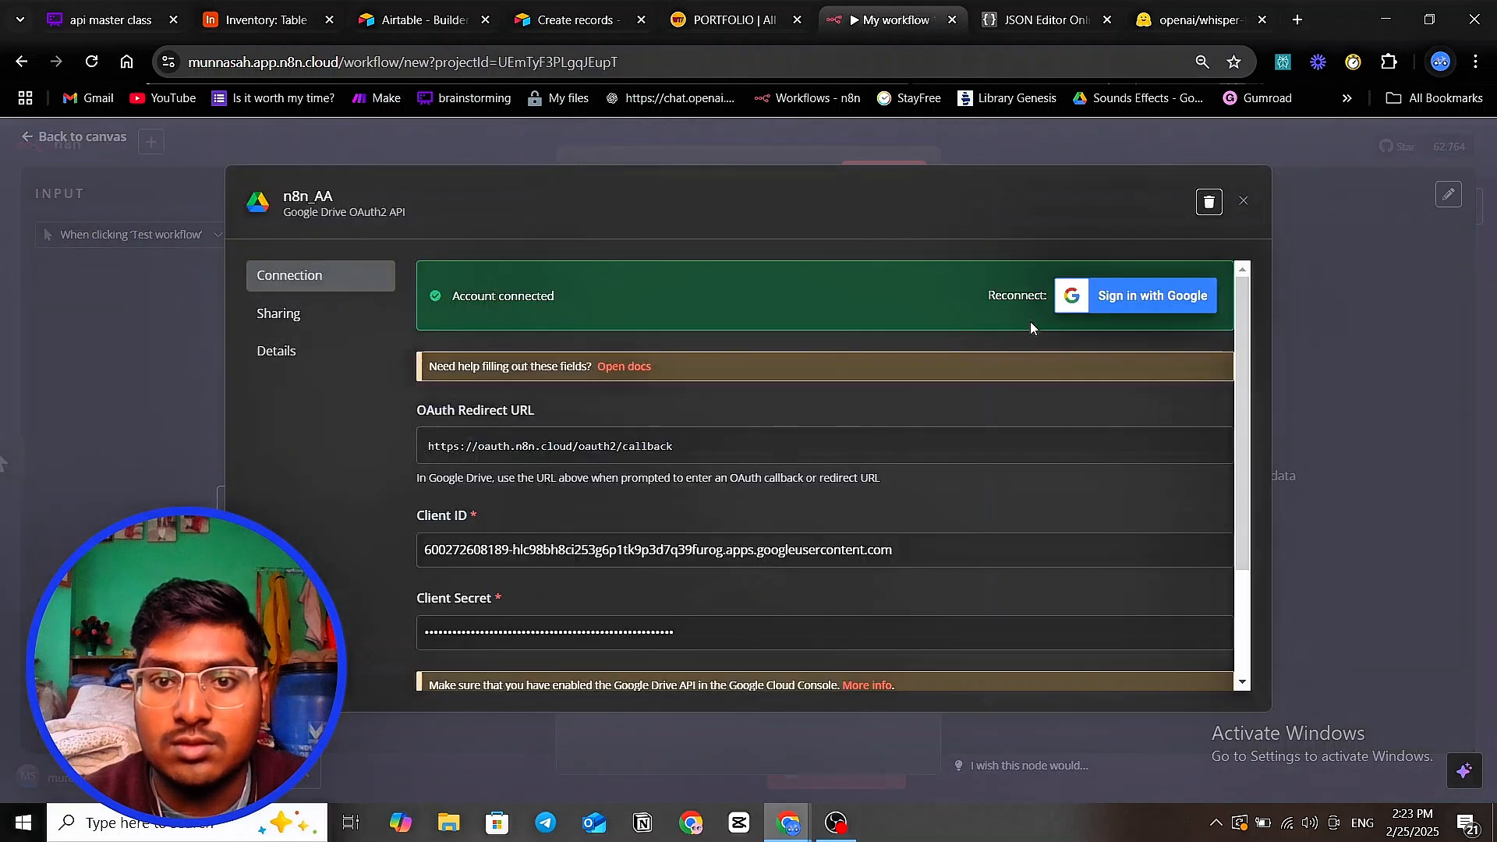
- Reconnect n8n_AA through Google sign-in, granting n8n.cloud all requested permissions
left_click(1139, 296)
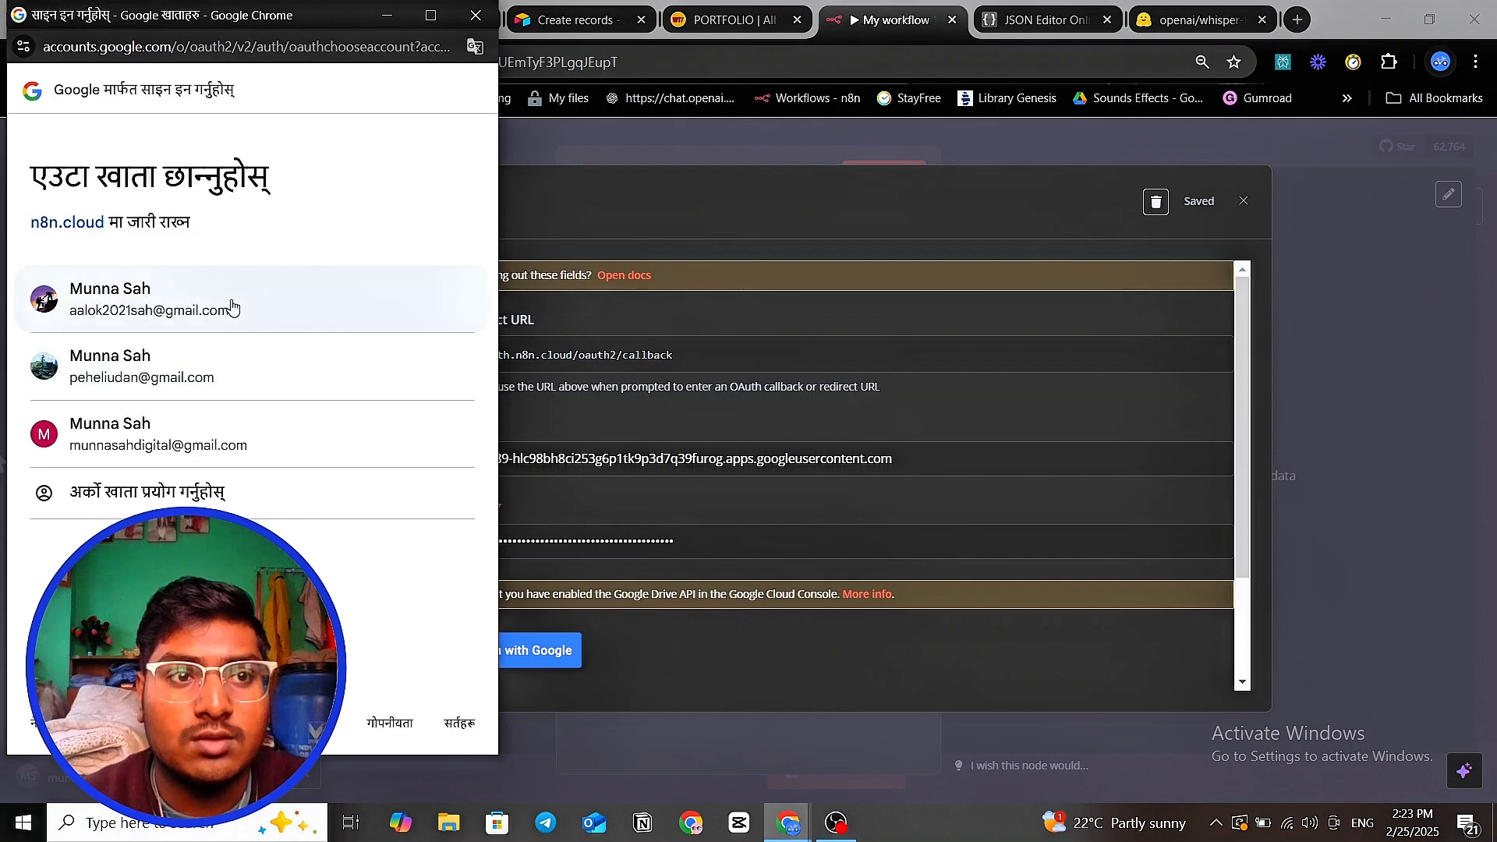
left_click(213, 312)
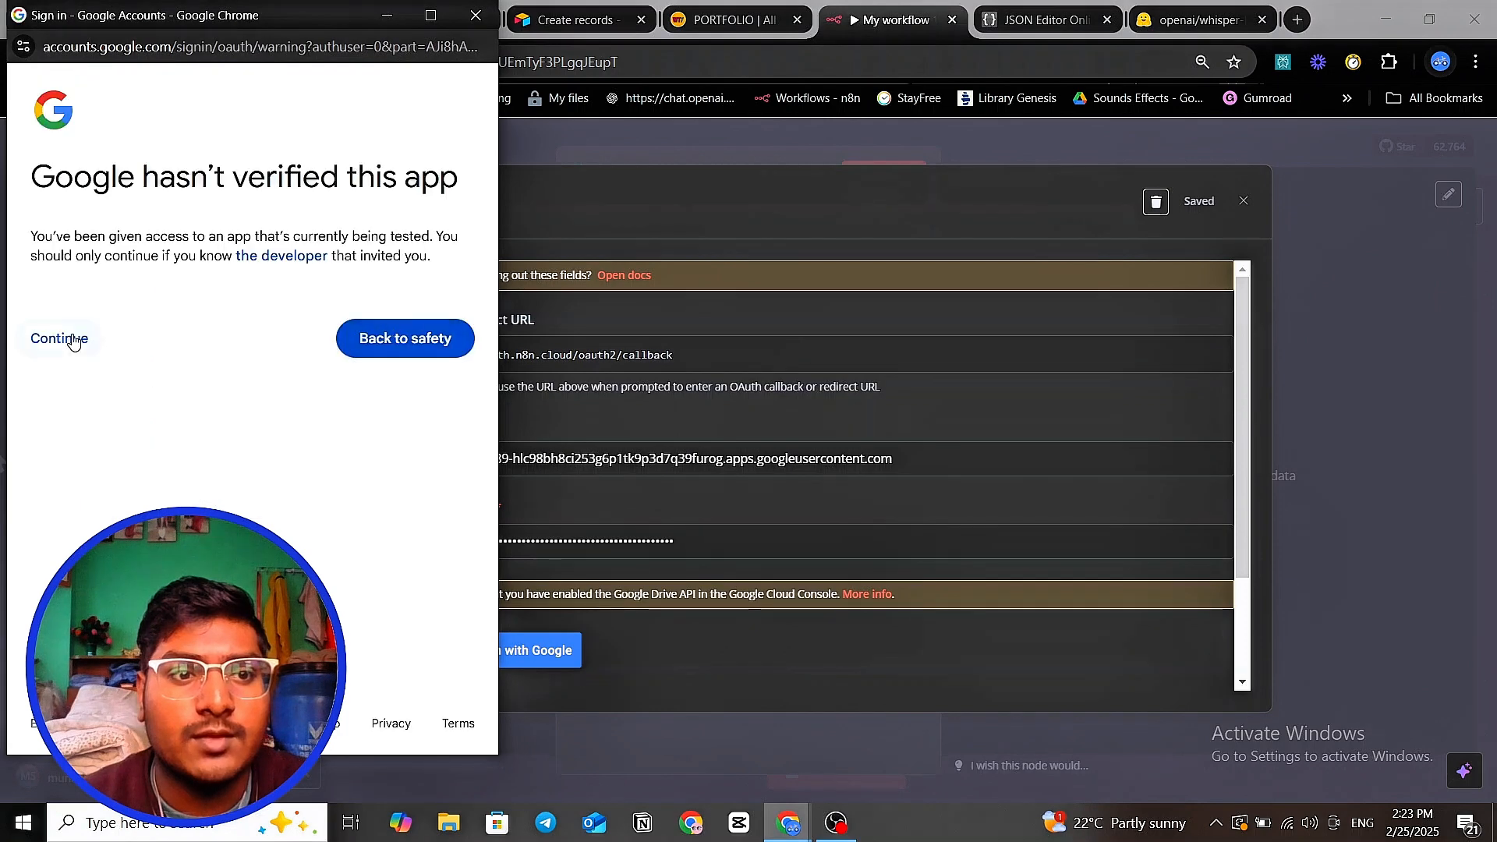
left_click(73, 340)
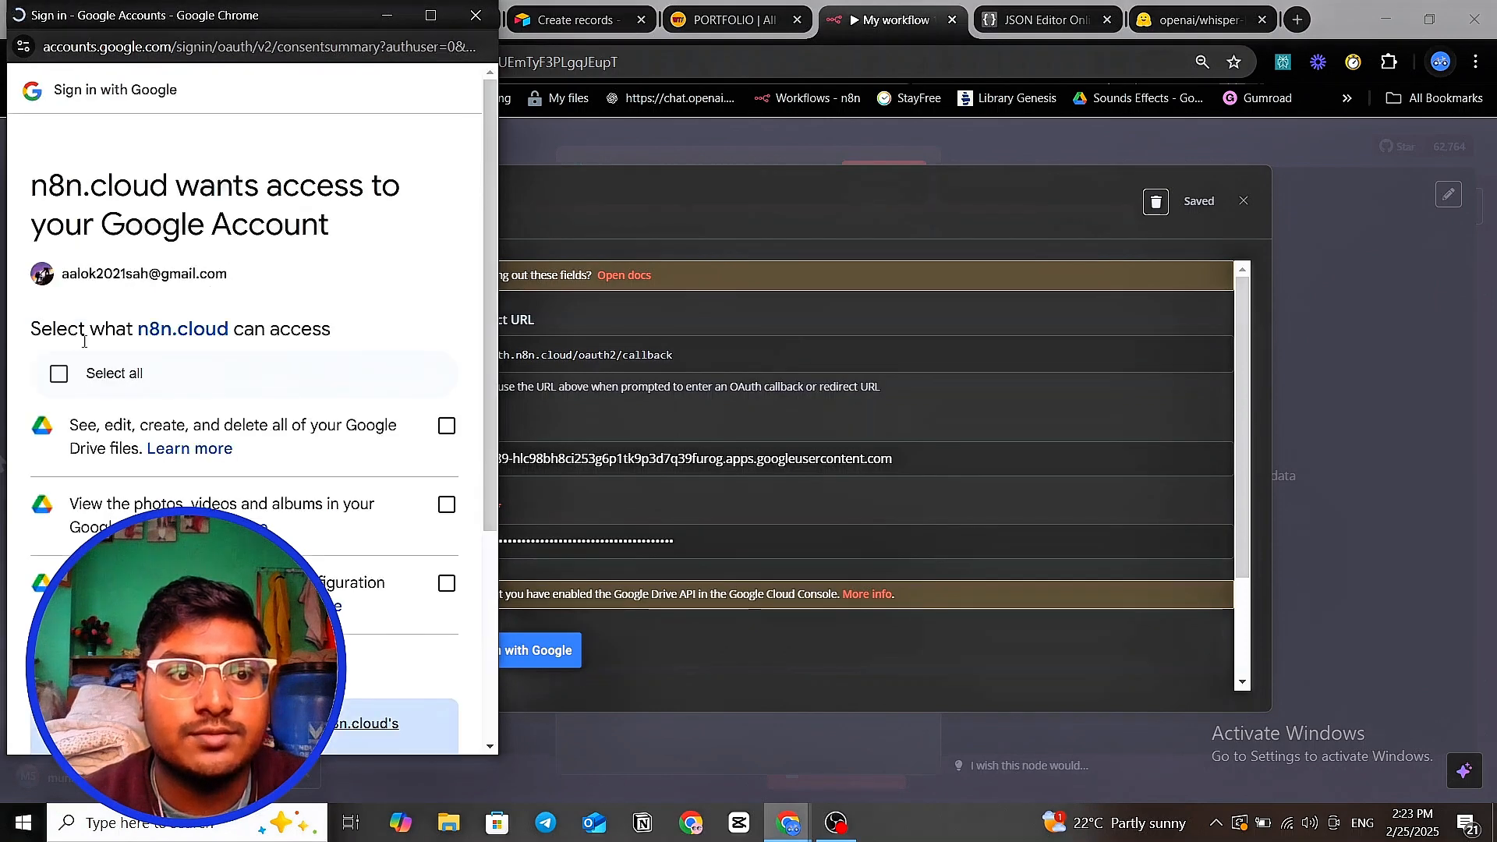
left_click(68, 375)
scroll(234, 467, "down", 4)
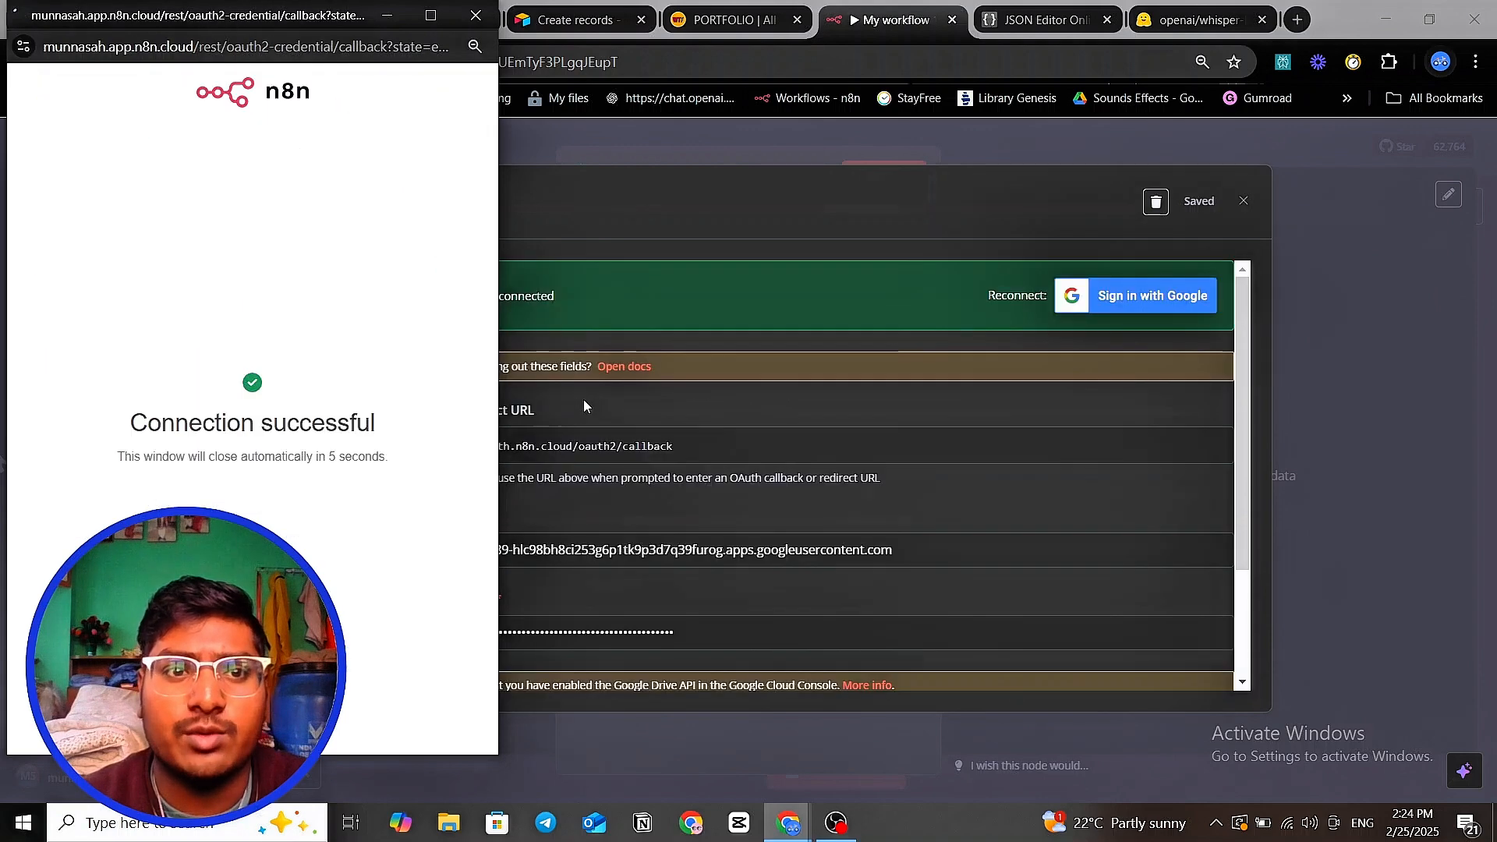
left_click(864, 146)
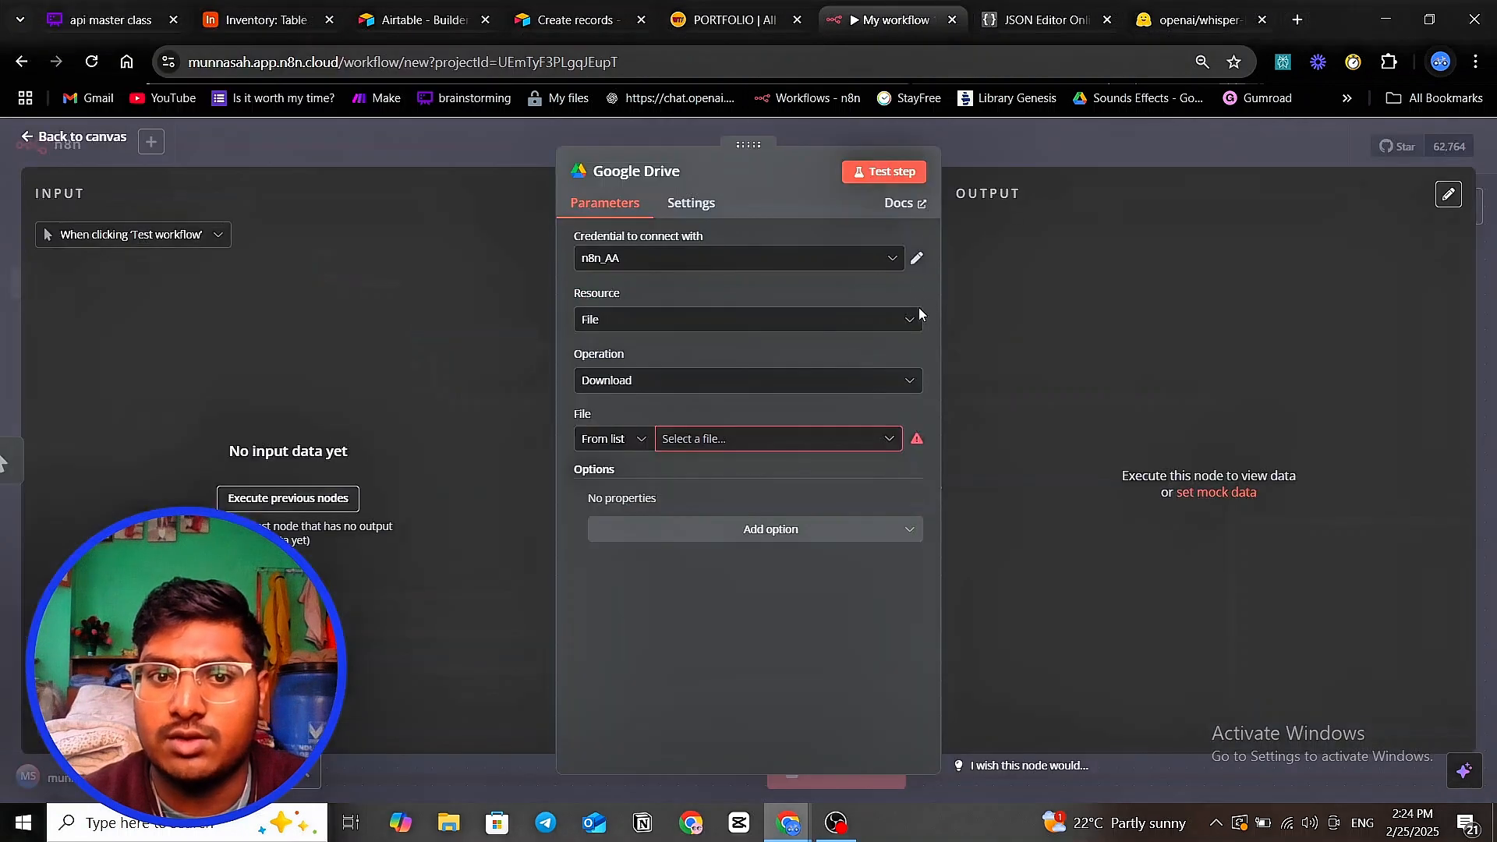
- Search the Drive file picker for 'warning mp3' and select the Solo Leveling spoiler MP3
left_click(750, 441)
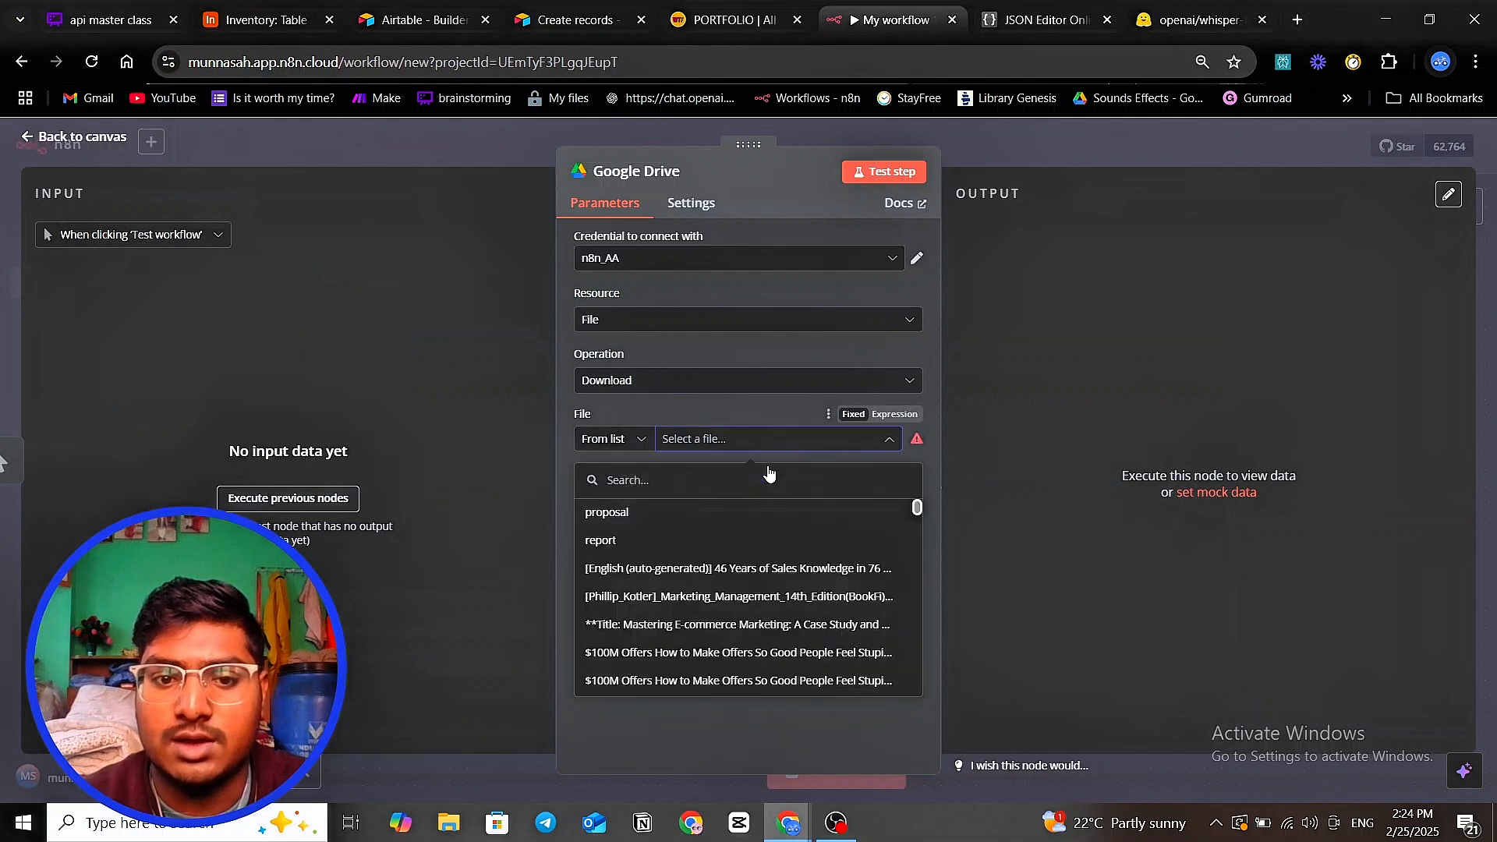
type("warni")
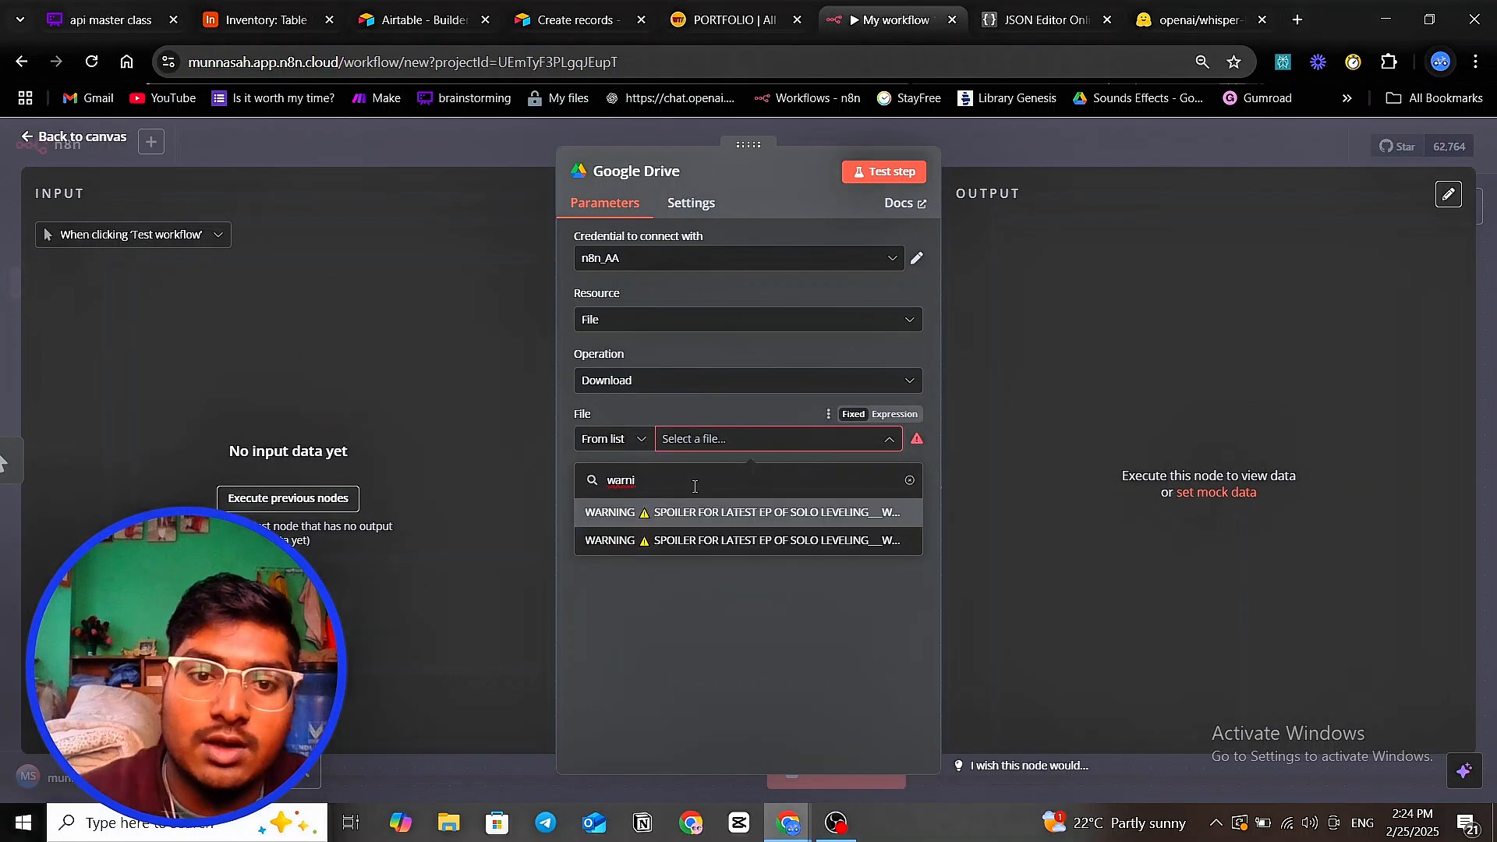
type(" mp3")
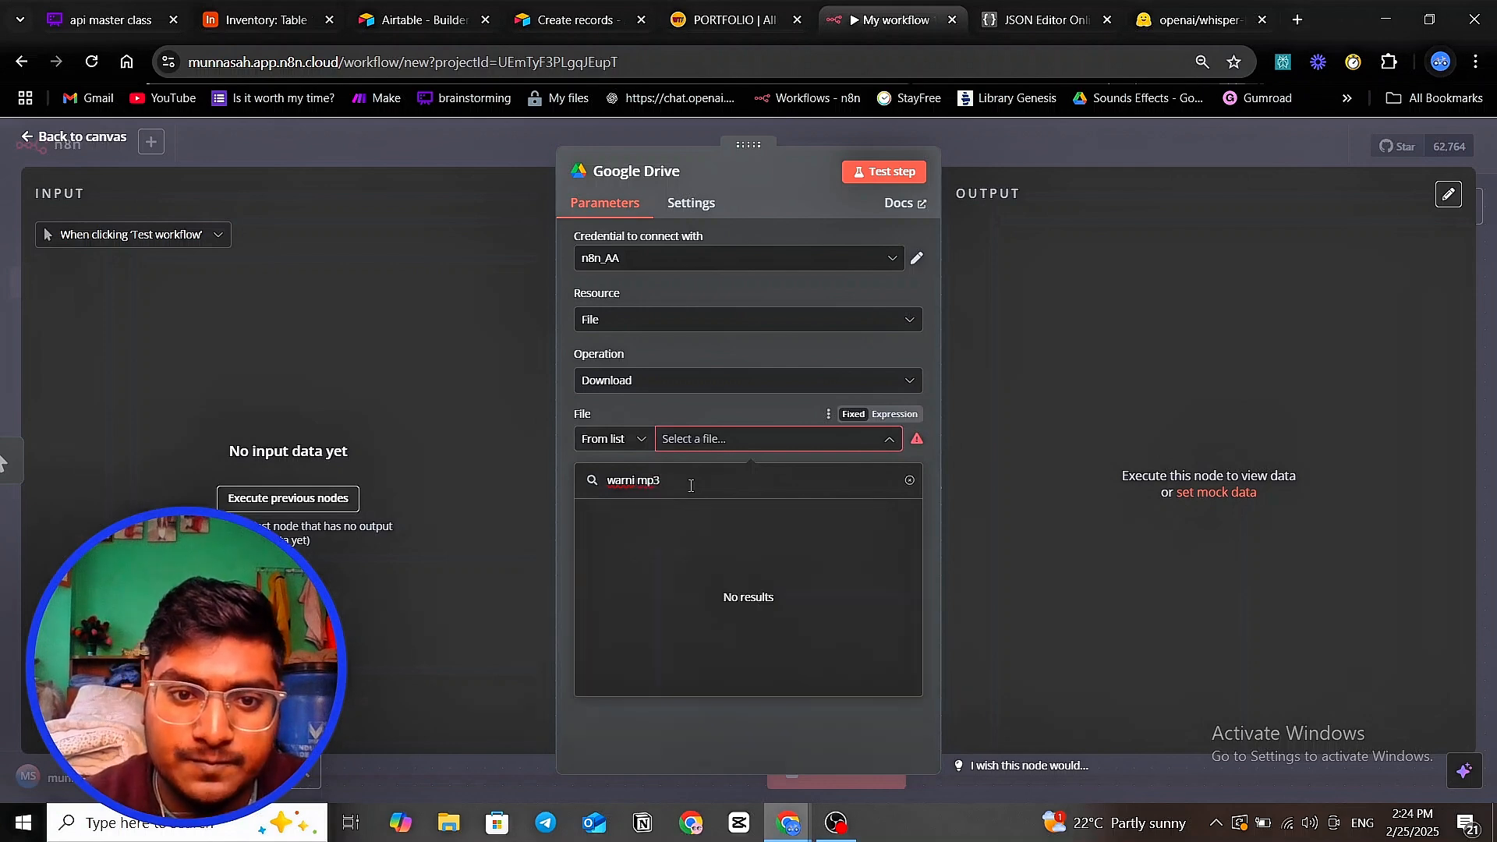
key("BackSpace")
key("BackSpace")
key("BackSpace")
key("BackSpace")
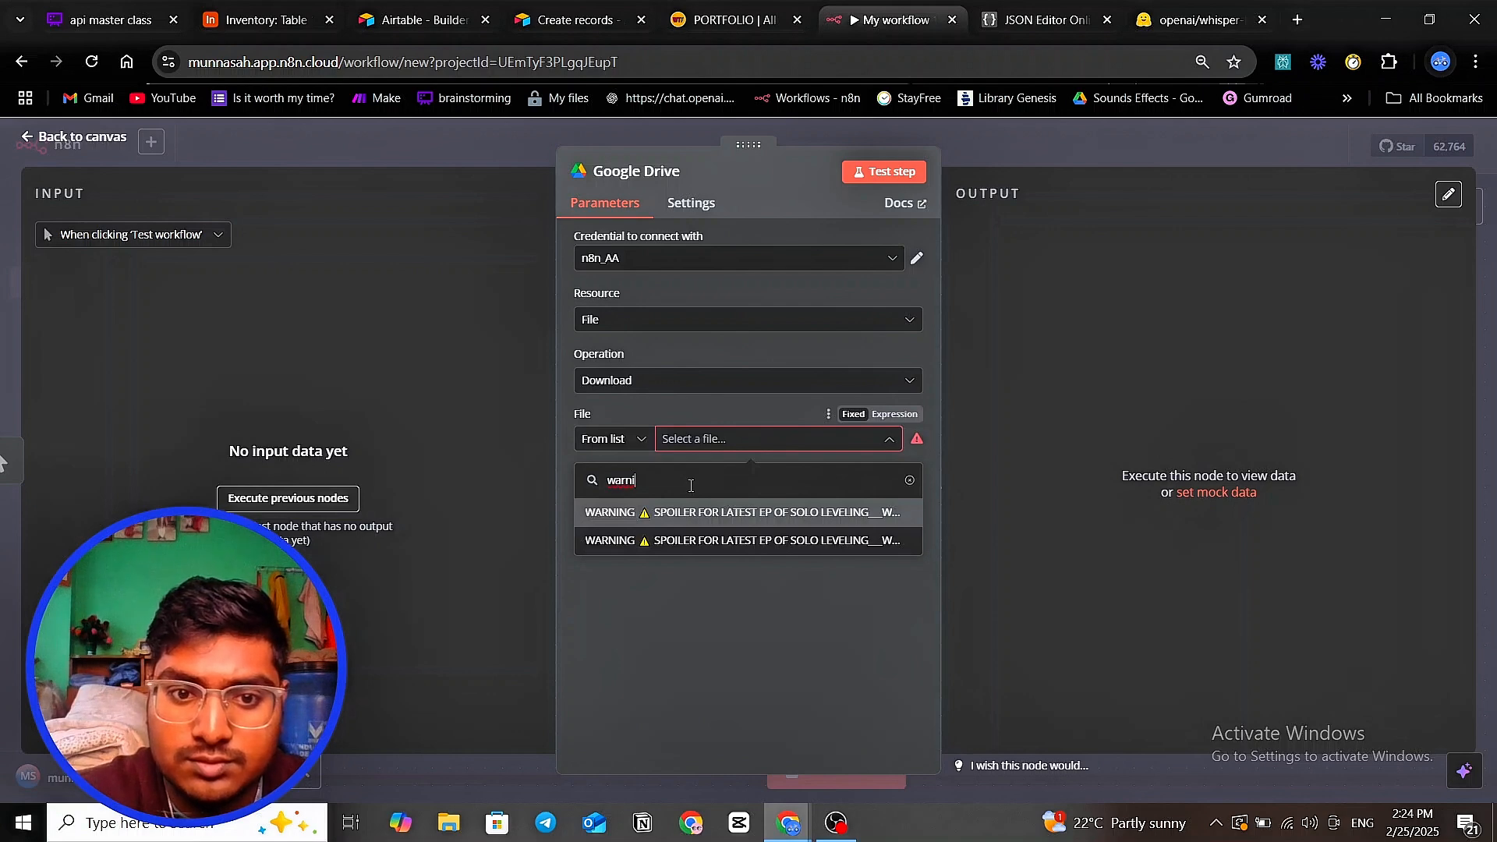
type("ng mp")
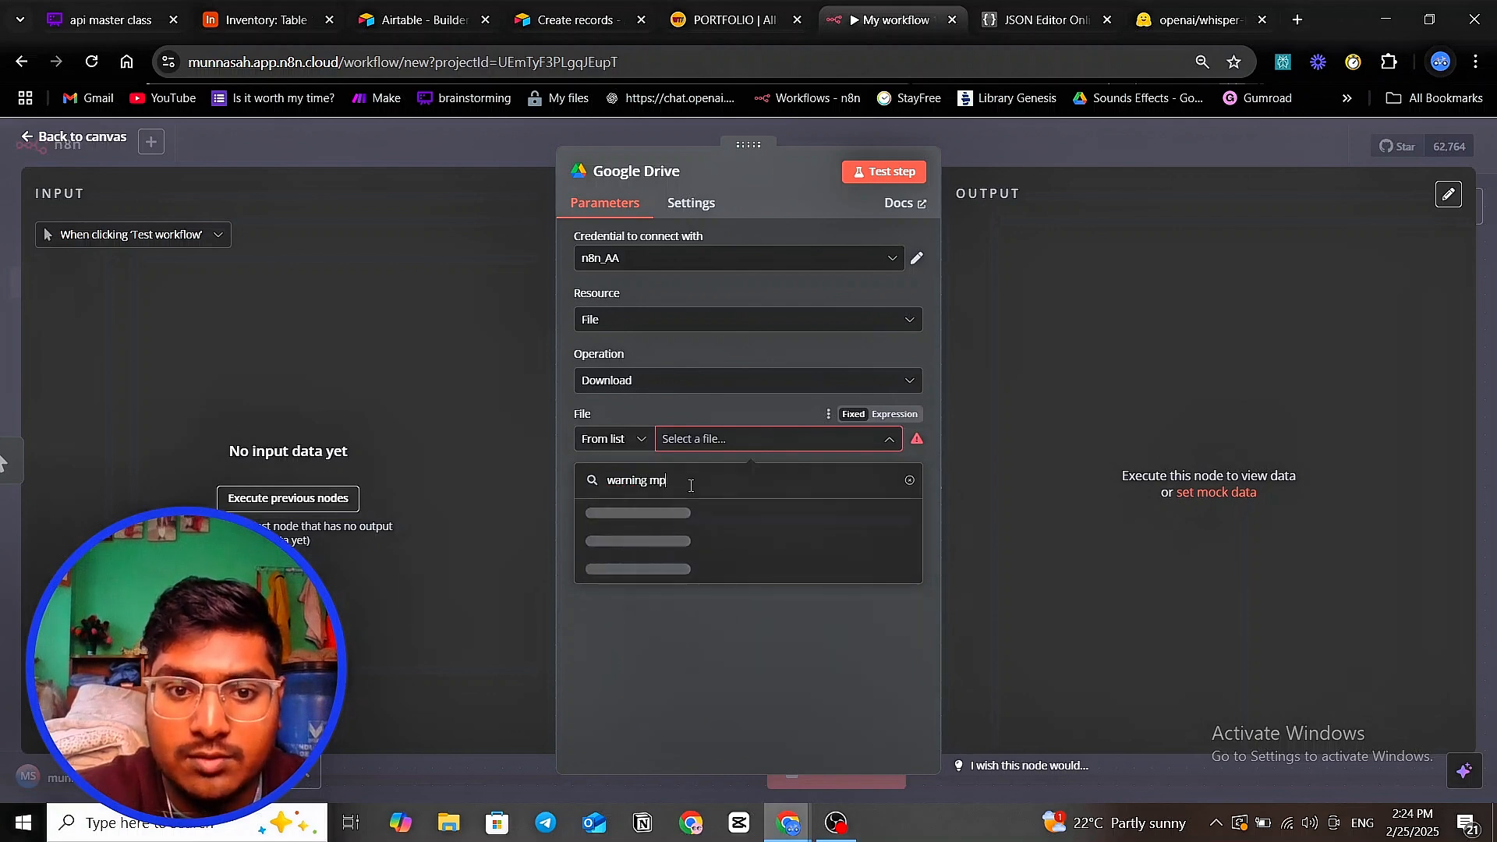
type("3")
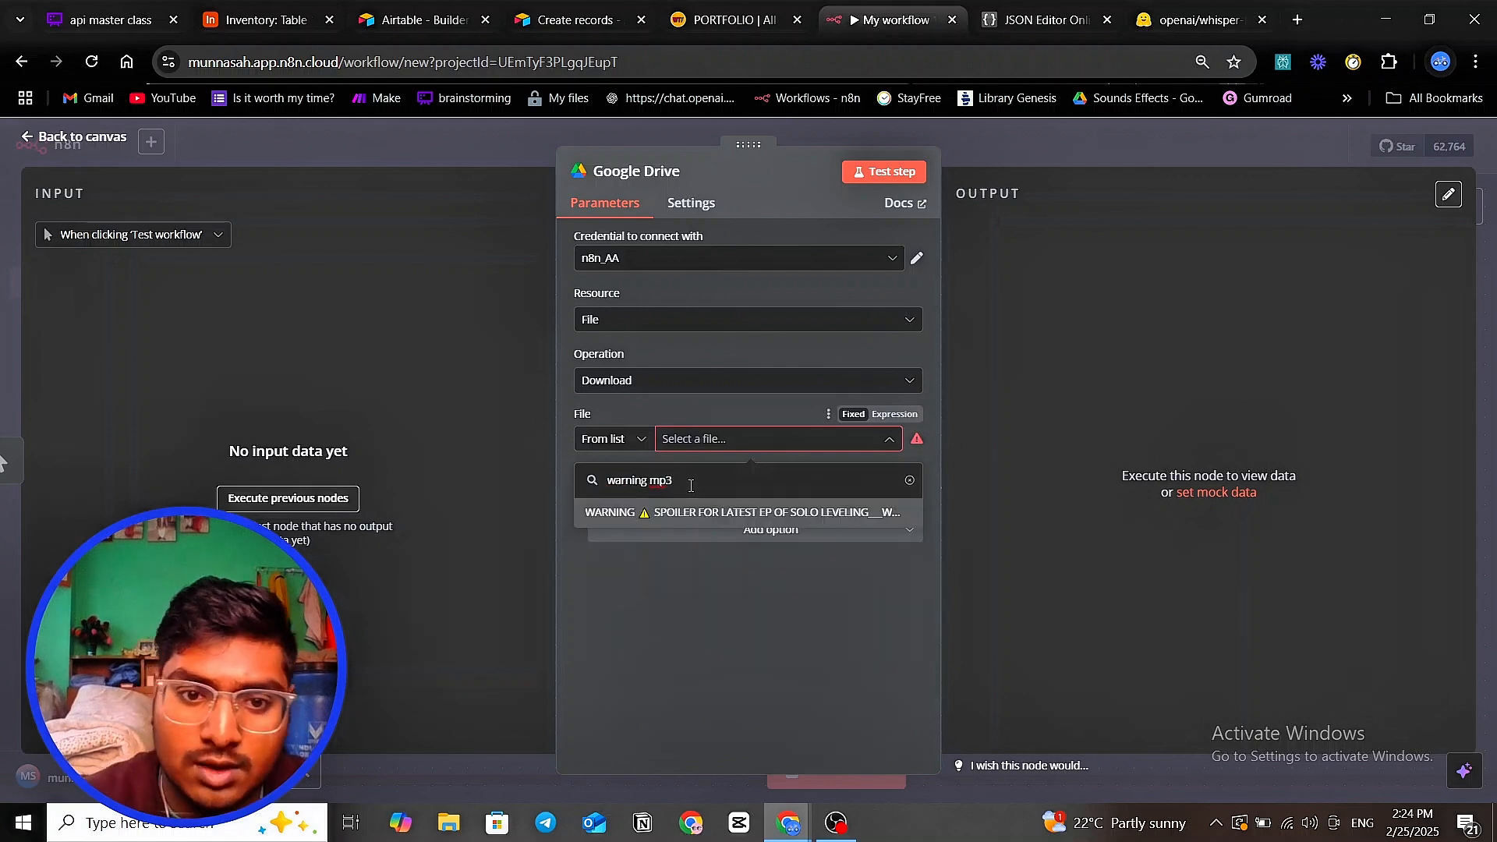
left_click(712, 513)
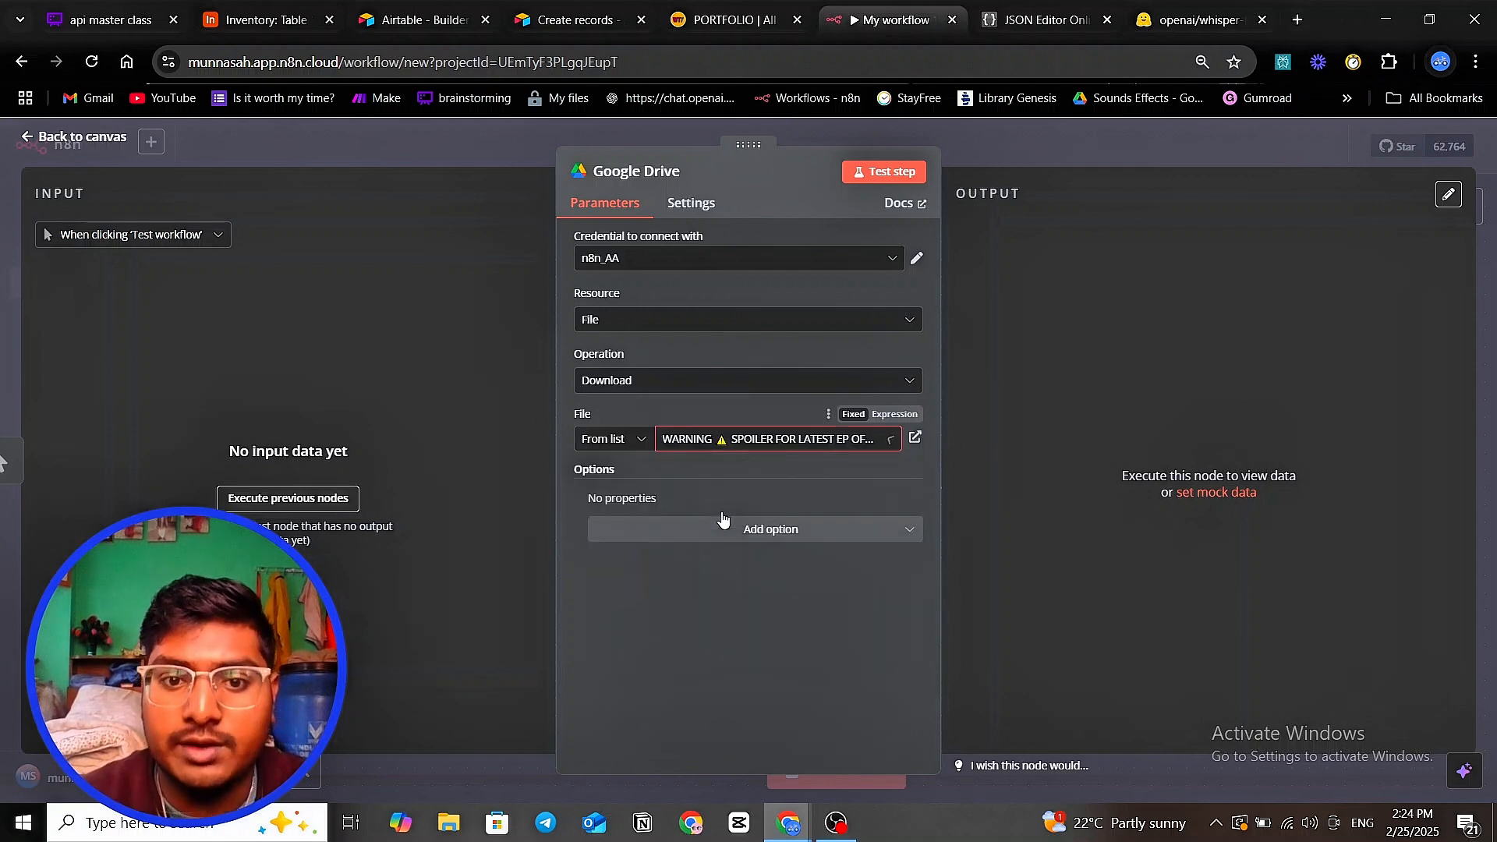
- Test the Google Drive node, preview the downloaded audio, and return to the canvas
left_click(897, 172)
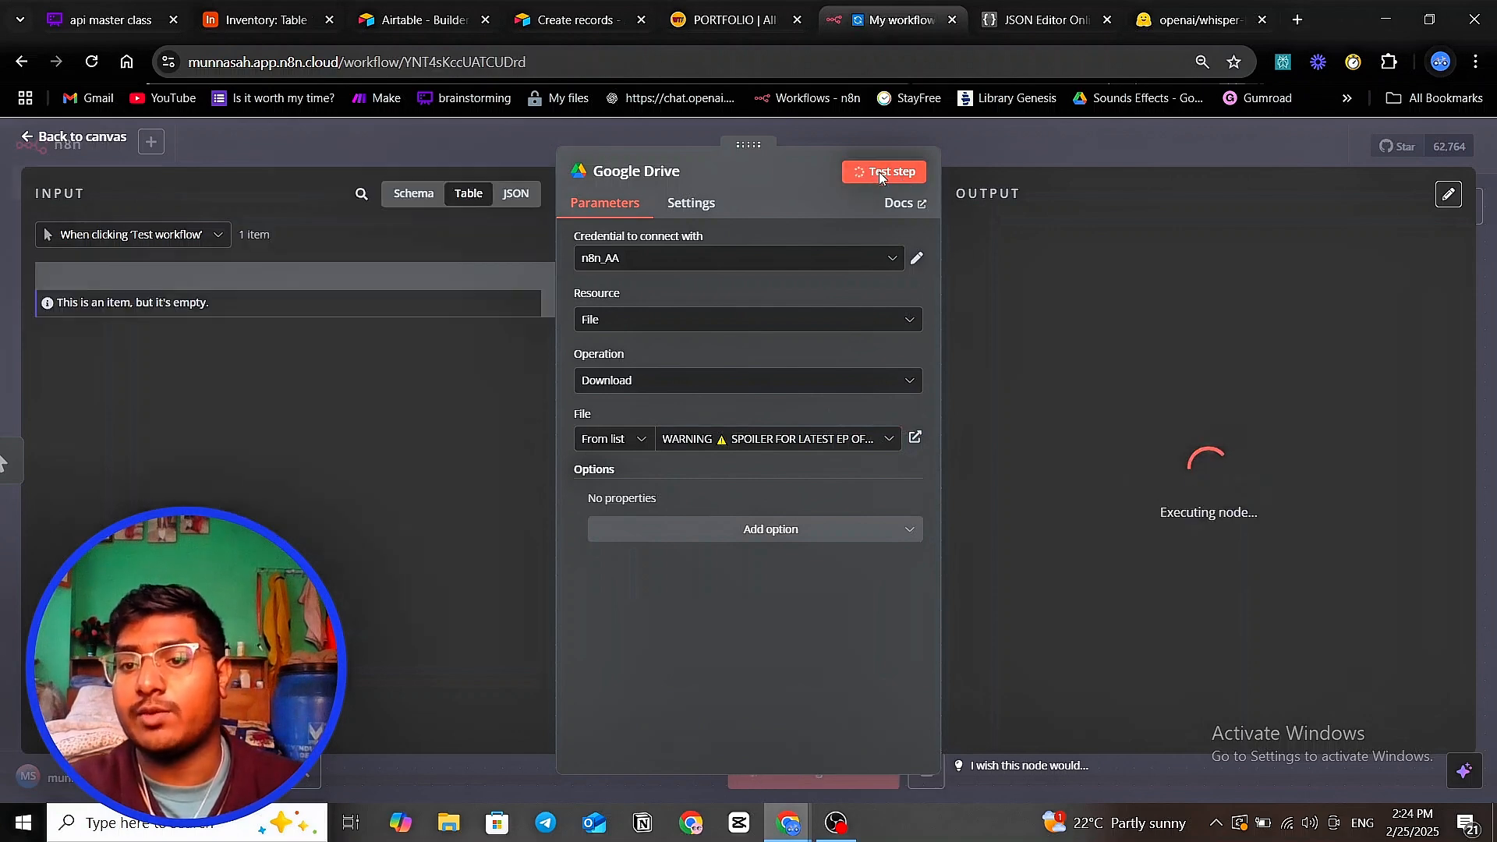
left_click(1047, 512)
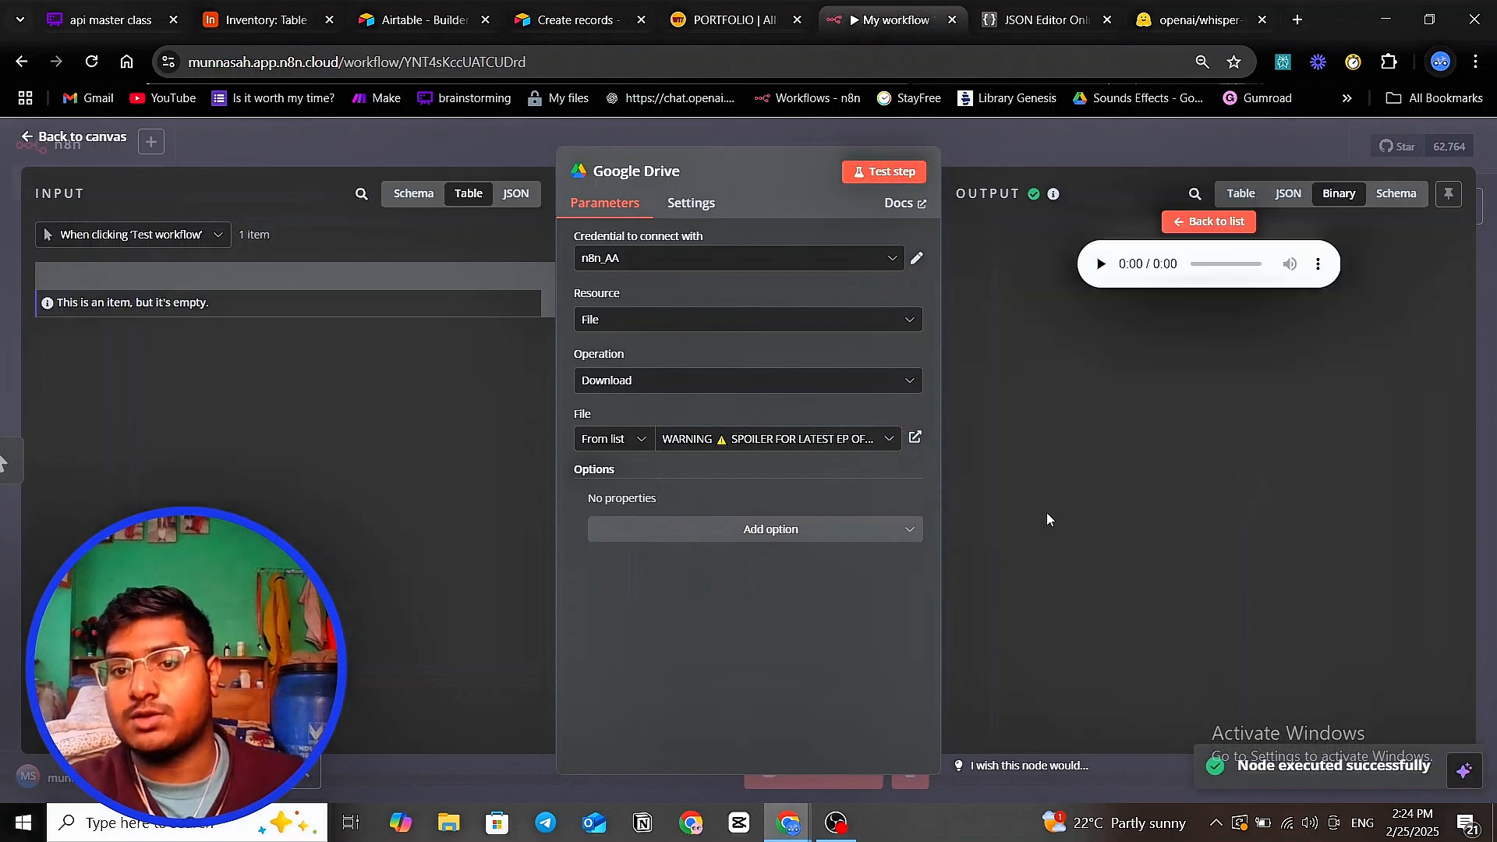
left_click(1031, 142)
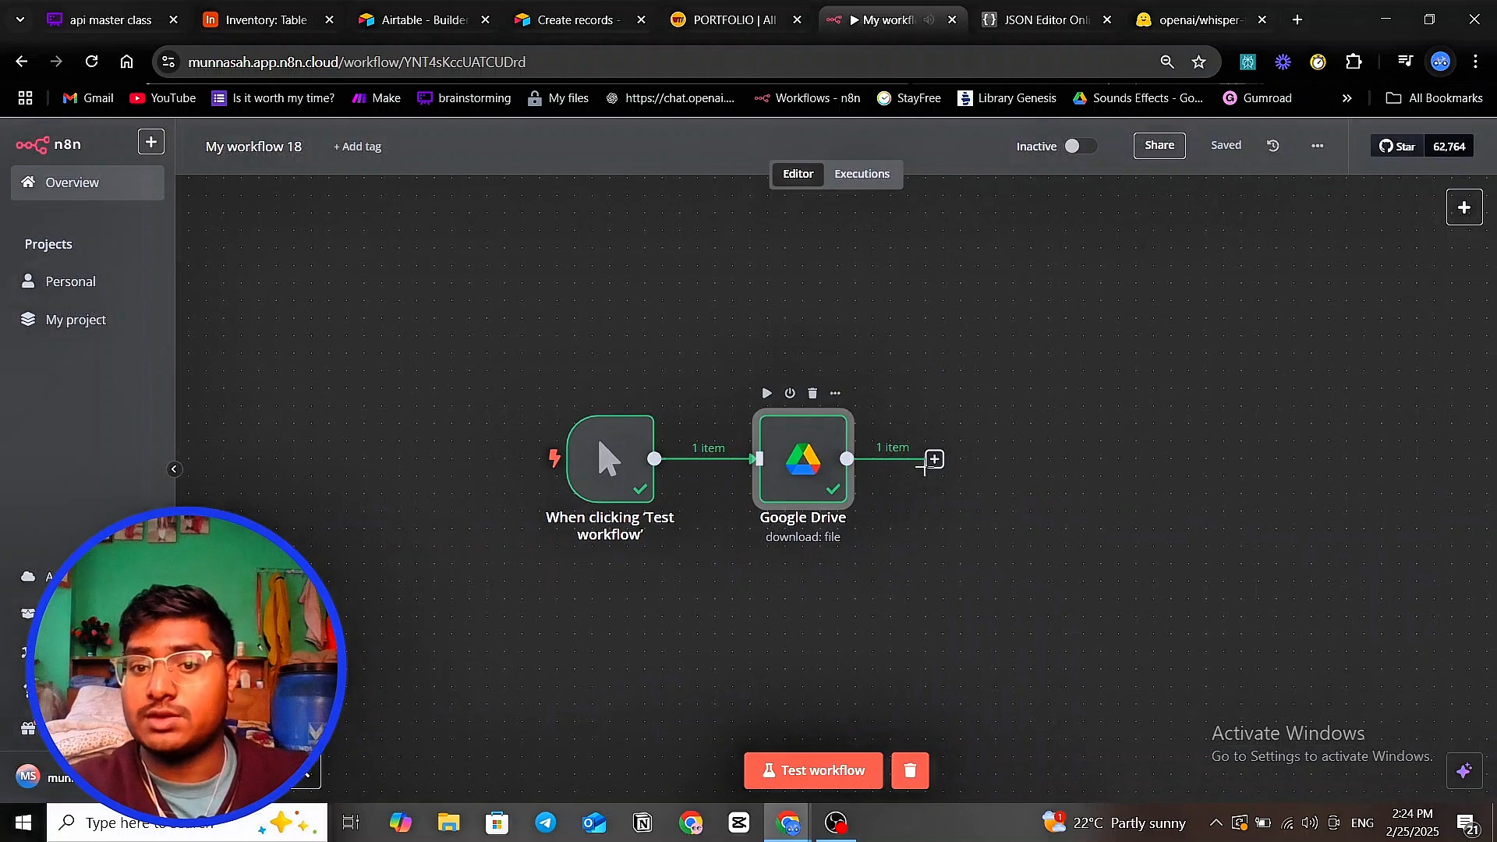
- Add an HTTP Request node after Google Drive and import the copied Whisper cURL command
left_click(933, 460)
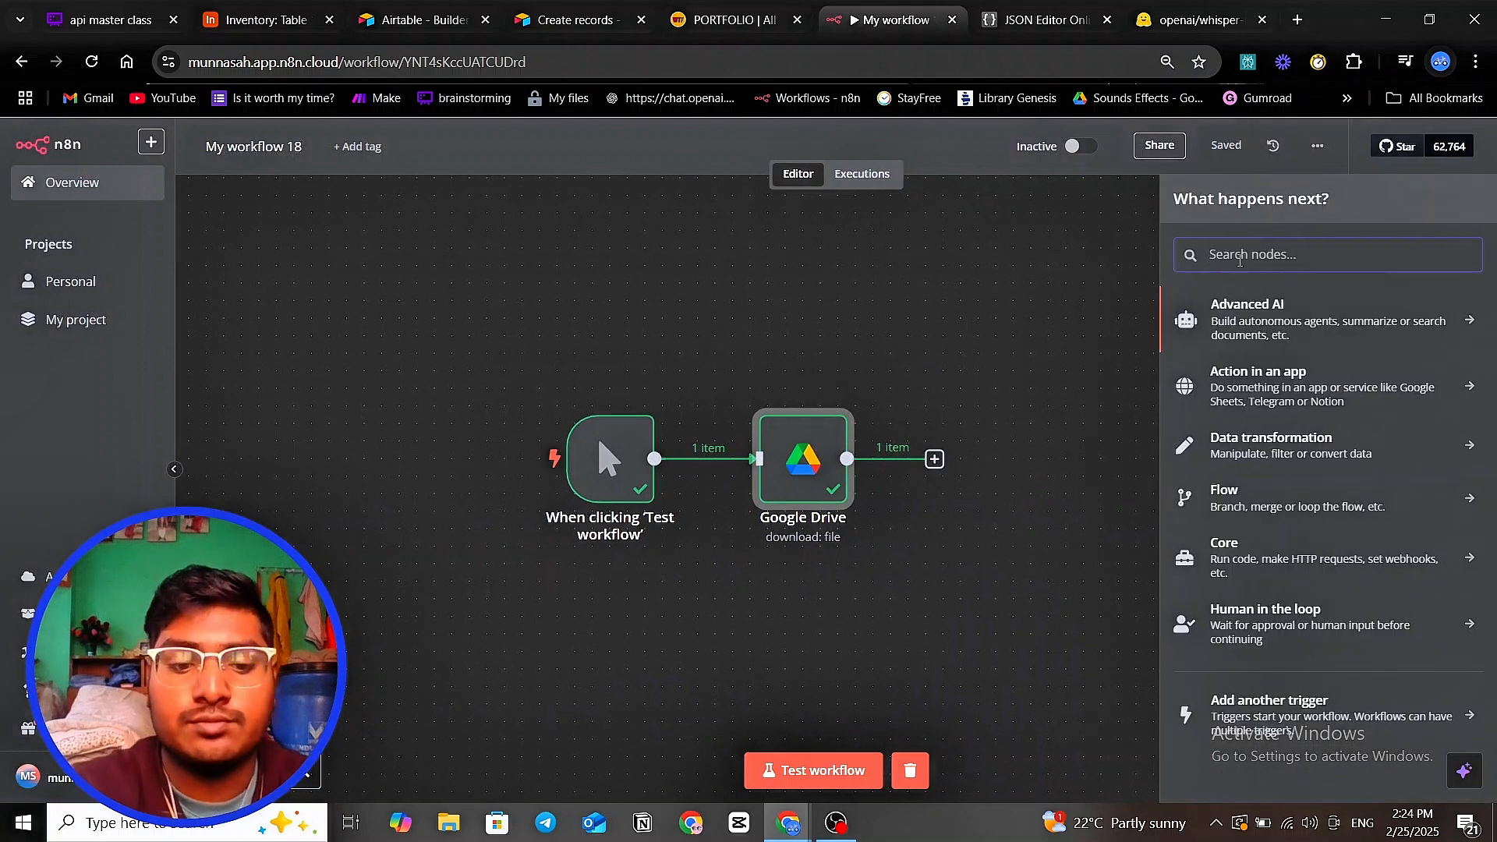
type("http")
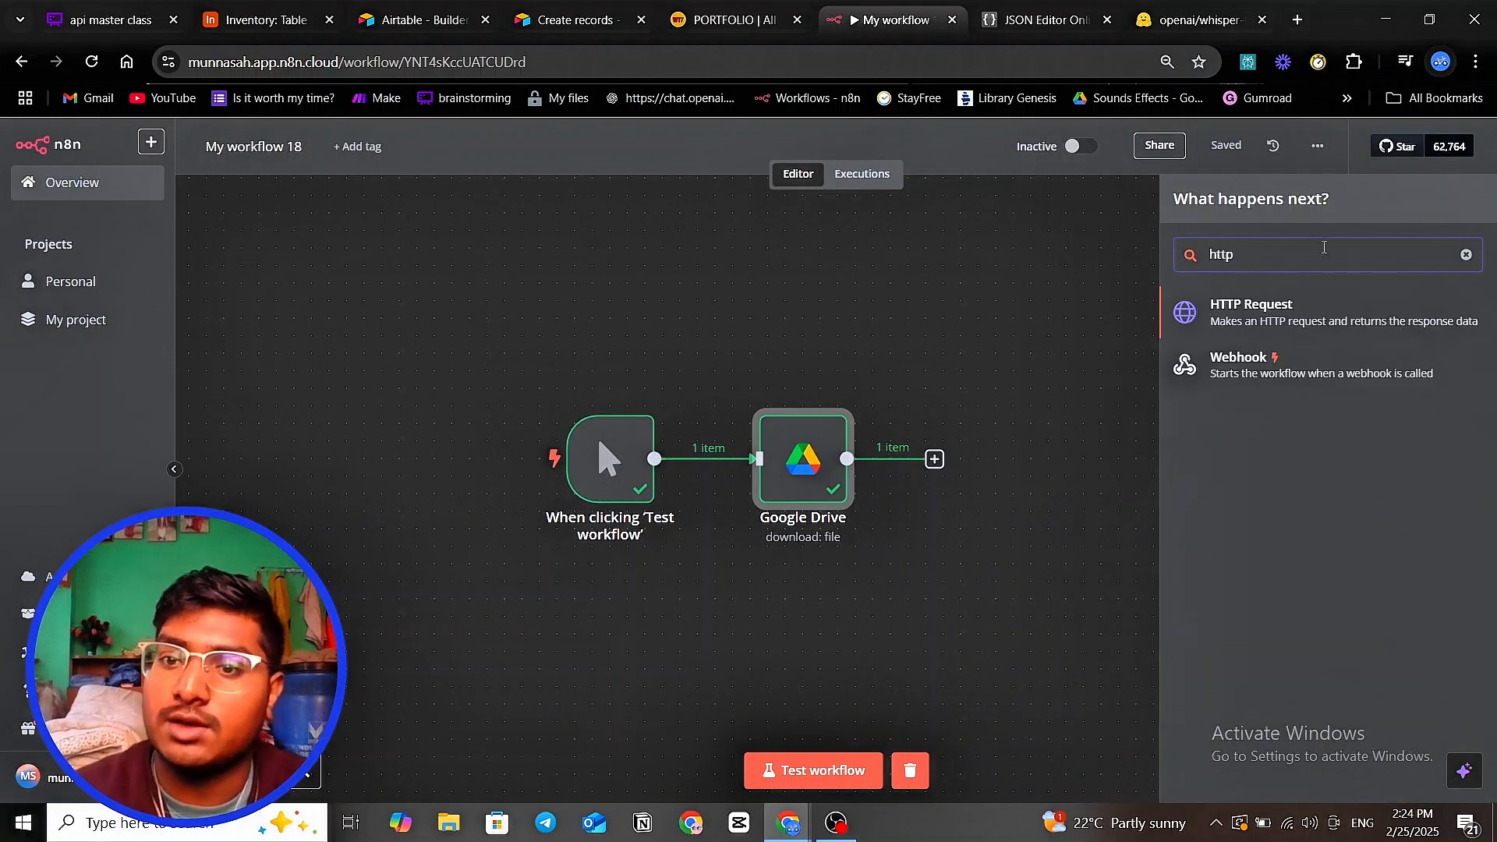
left_click(1304, 316)
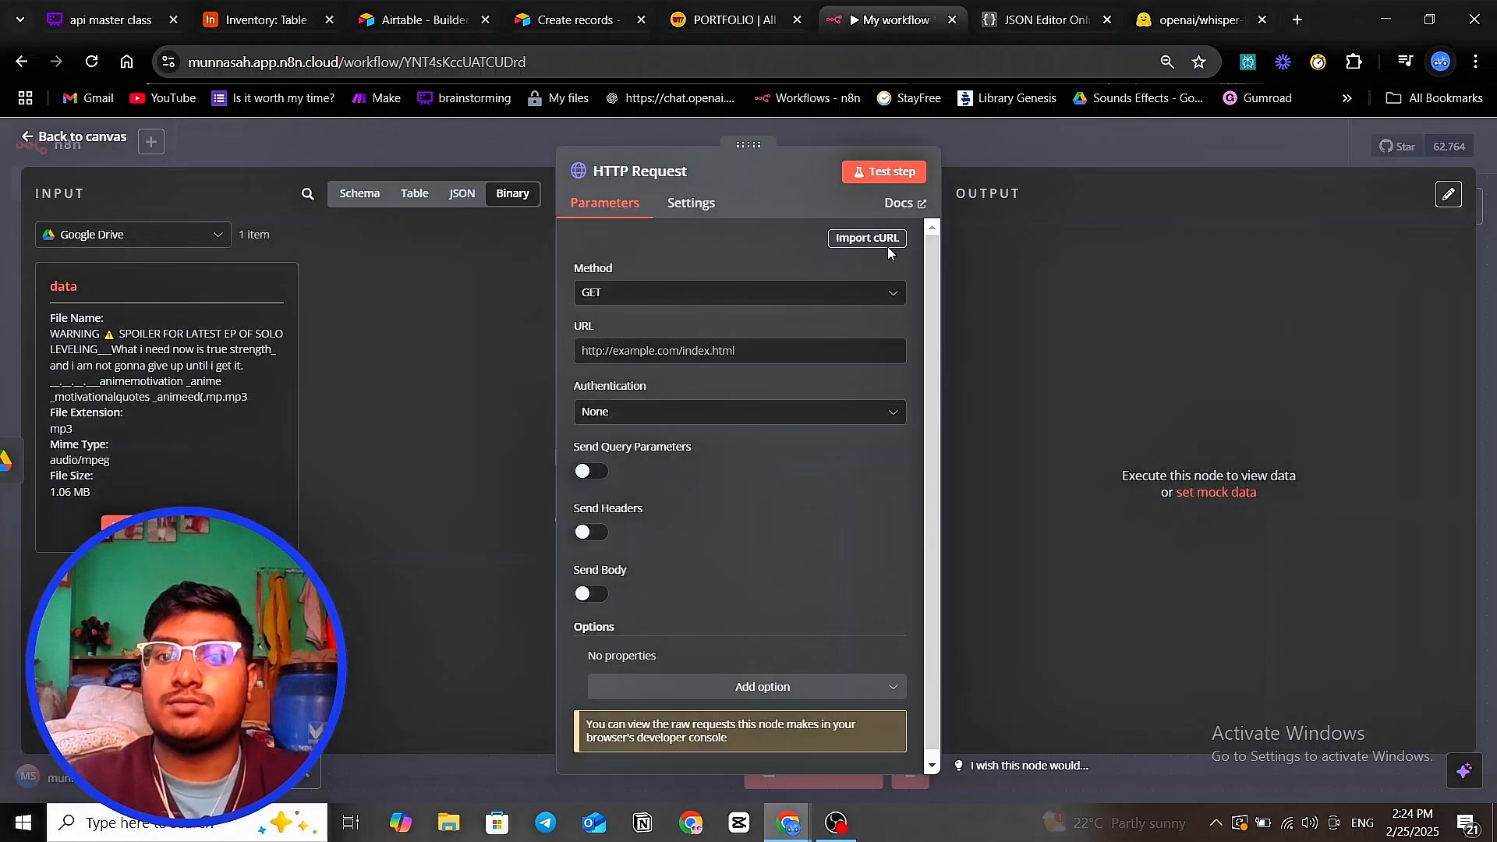
left_click(871, 240)
key("ctrl+v")
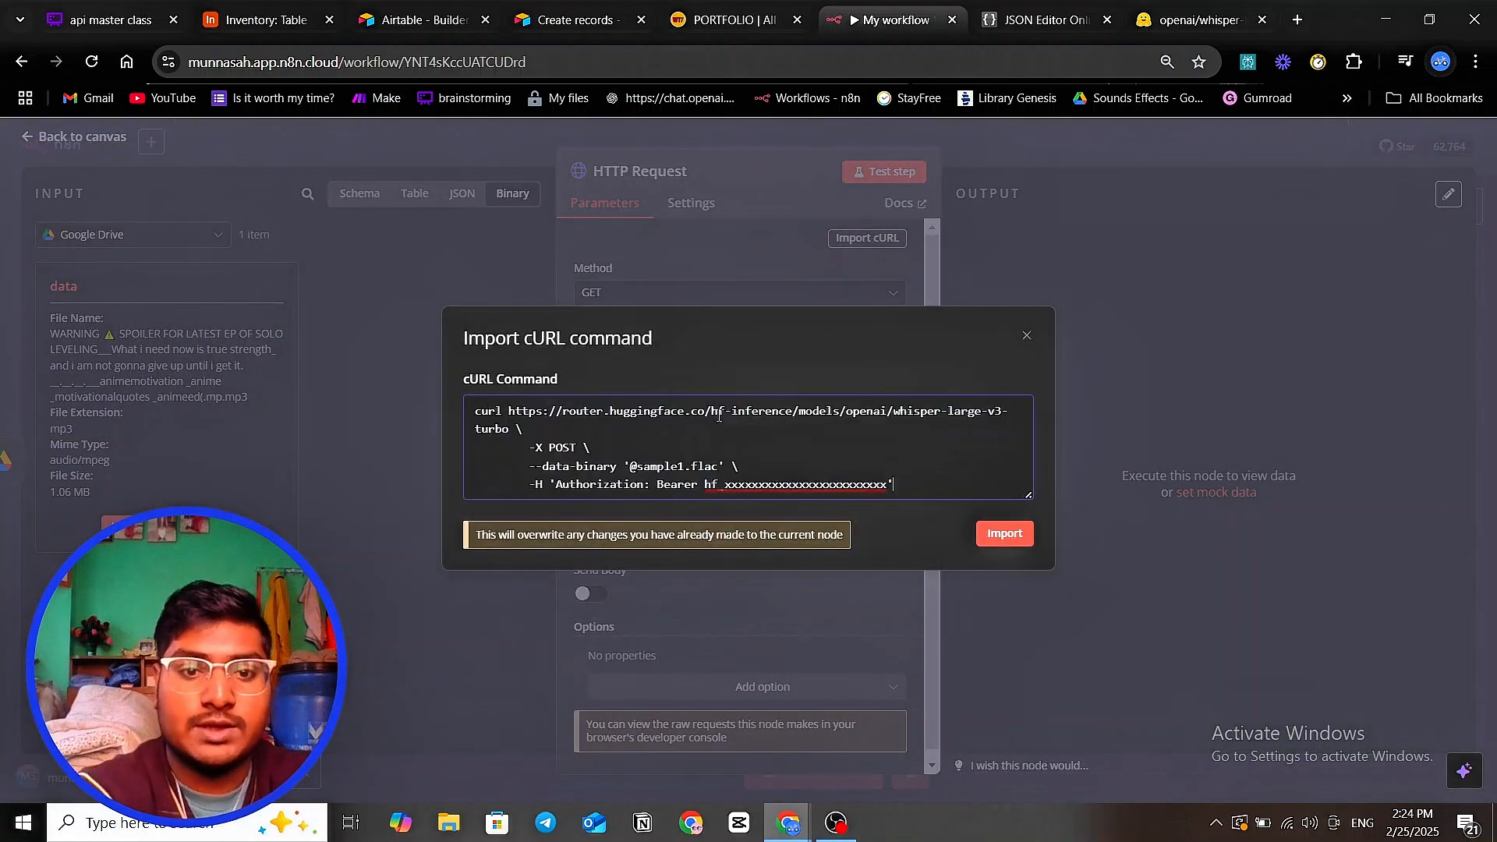
left_click(1004, 534)
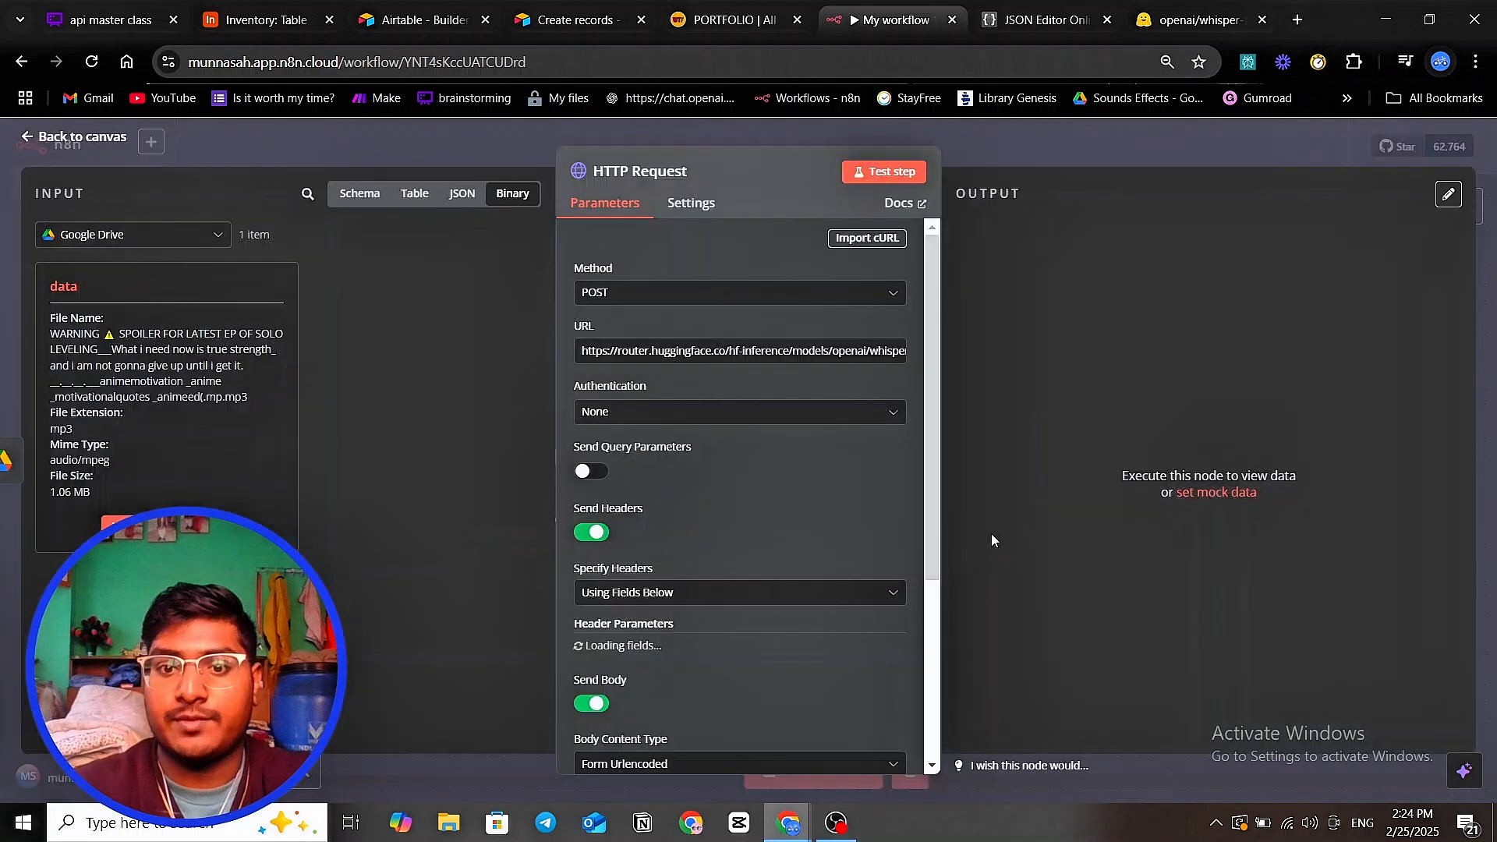
- Review the imported Authorization header and body fields, then view the body content types
scroll(778, 481, "down", 4)
scroll(778, 476, "down", 3)
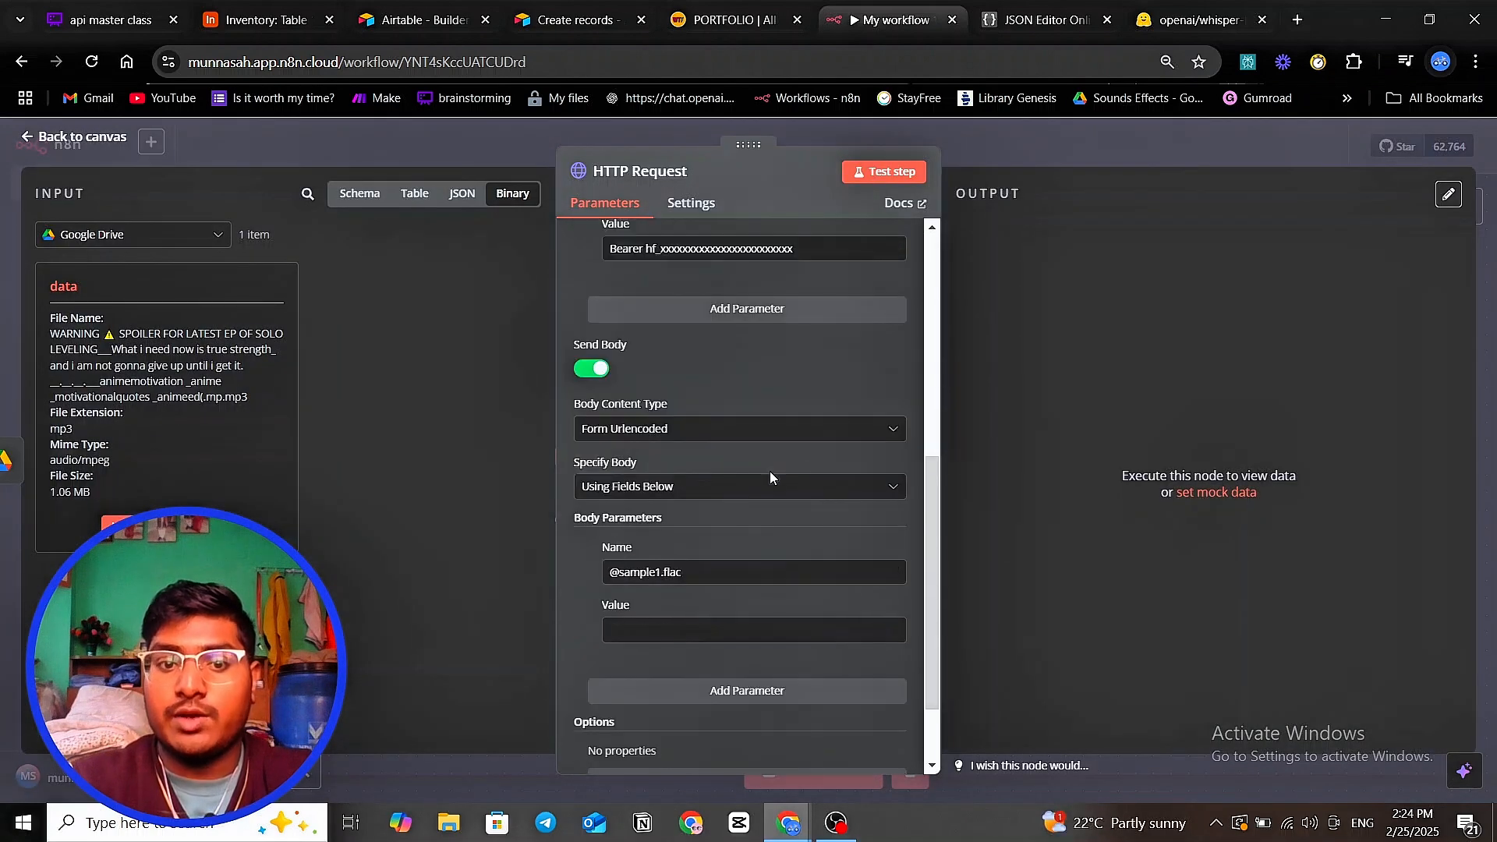
scroll(752, 479, "up", 2)
scroll(751, 474, "up", 5)
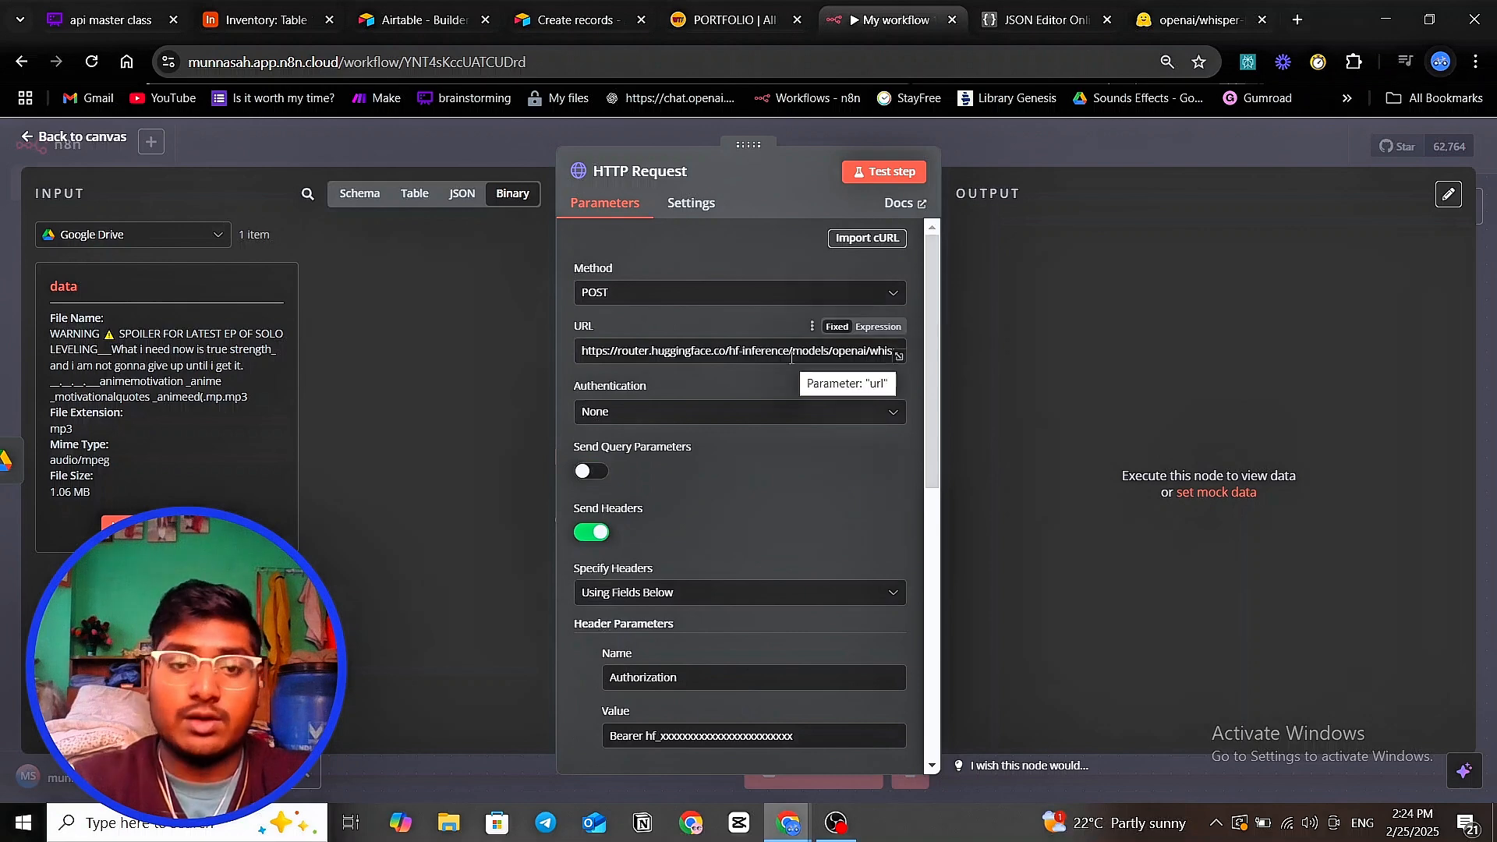
scroll(788, 364, "down", 3)
scroll(803, 427, "down", 3)
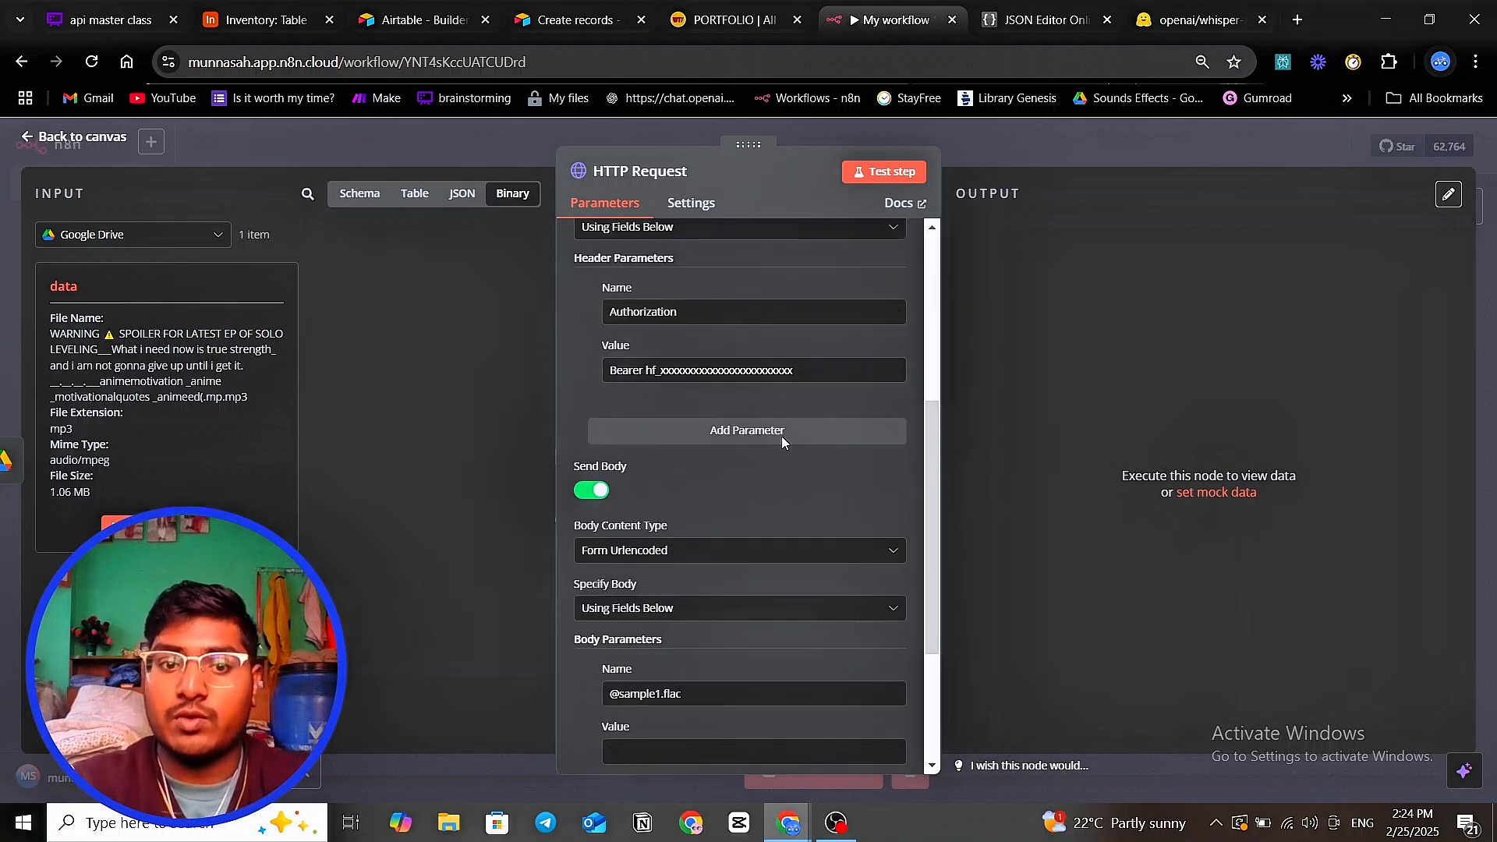
scroll(619, 367, "up", 2)
scroll(637, 352, "down", 1)
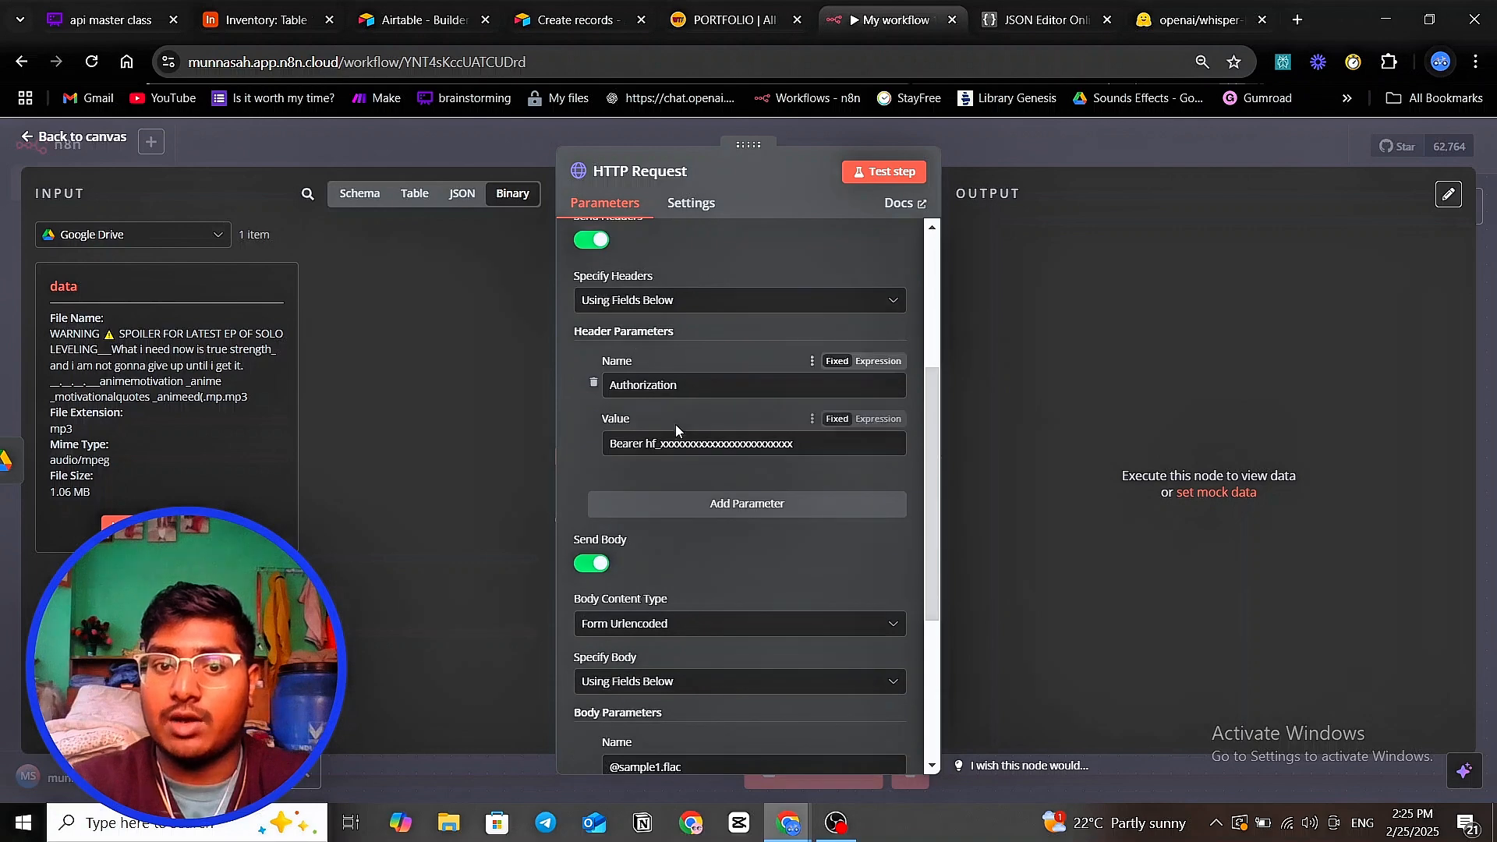
left_click_drag(645, 445, 801, 456)
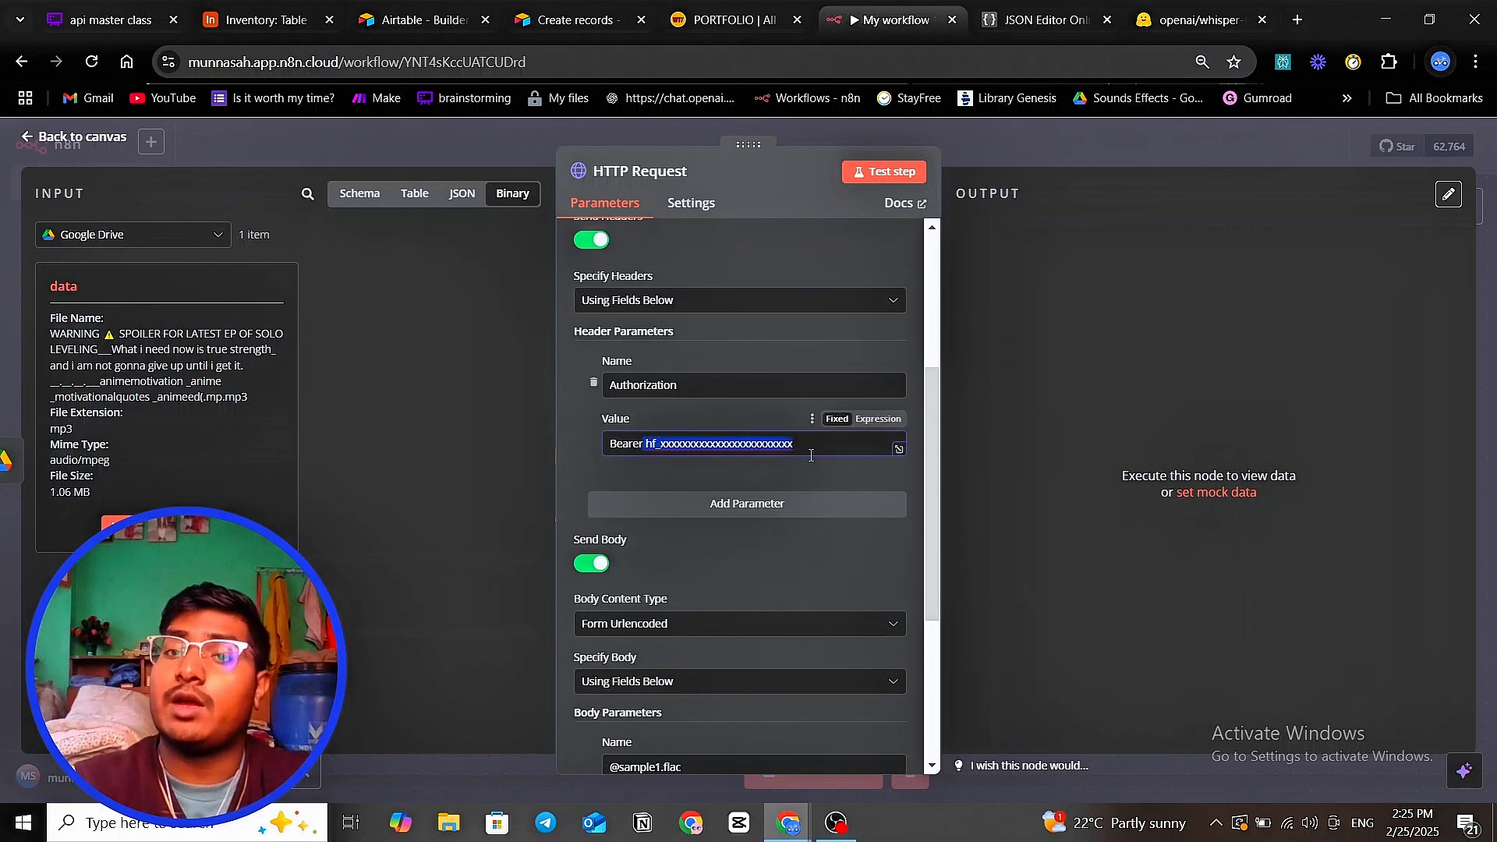
scroll(759, 400, "down", 3)
scroll(760, 399, "up", 2)
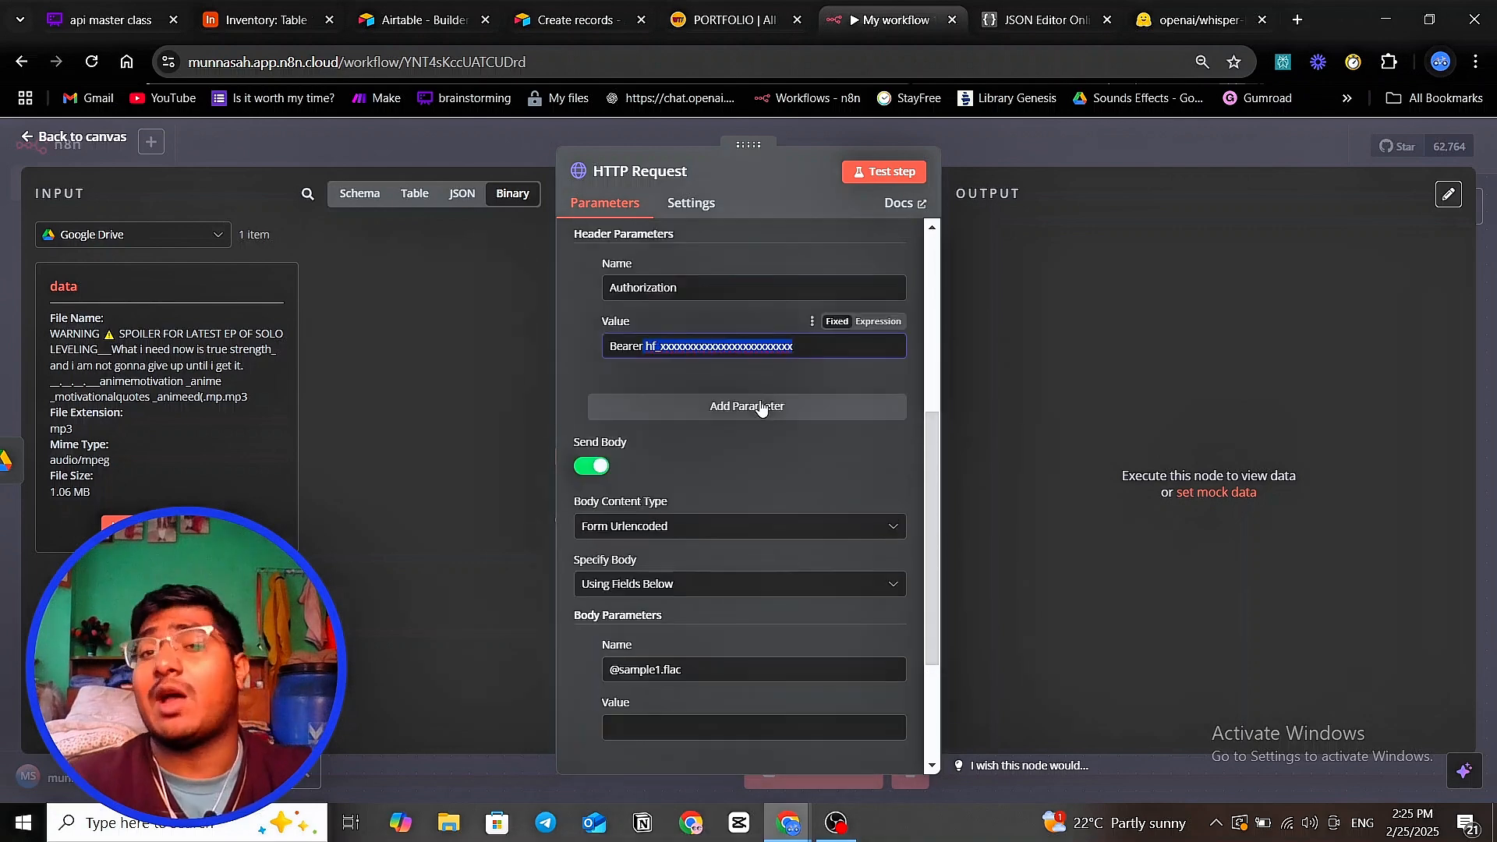
scroll(760, 407, "down", 2)
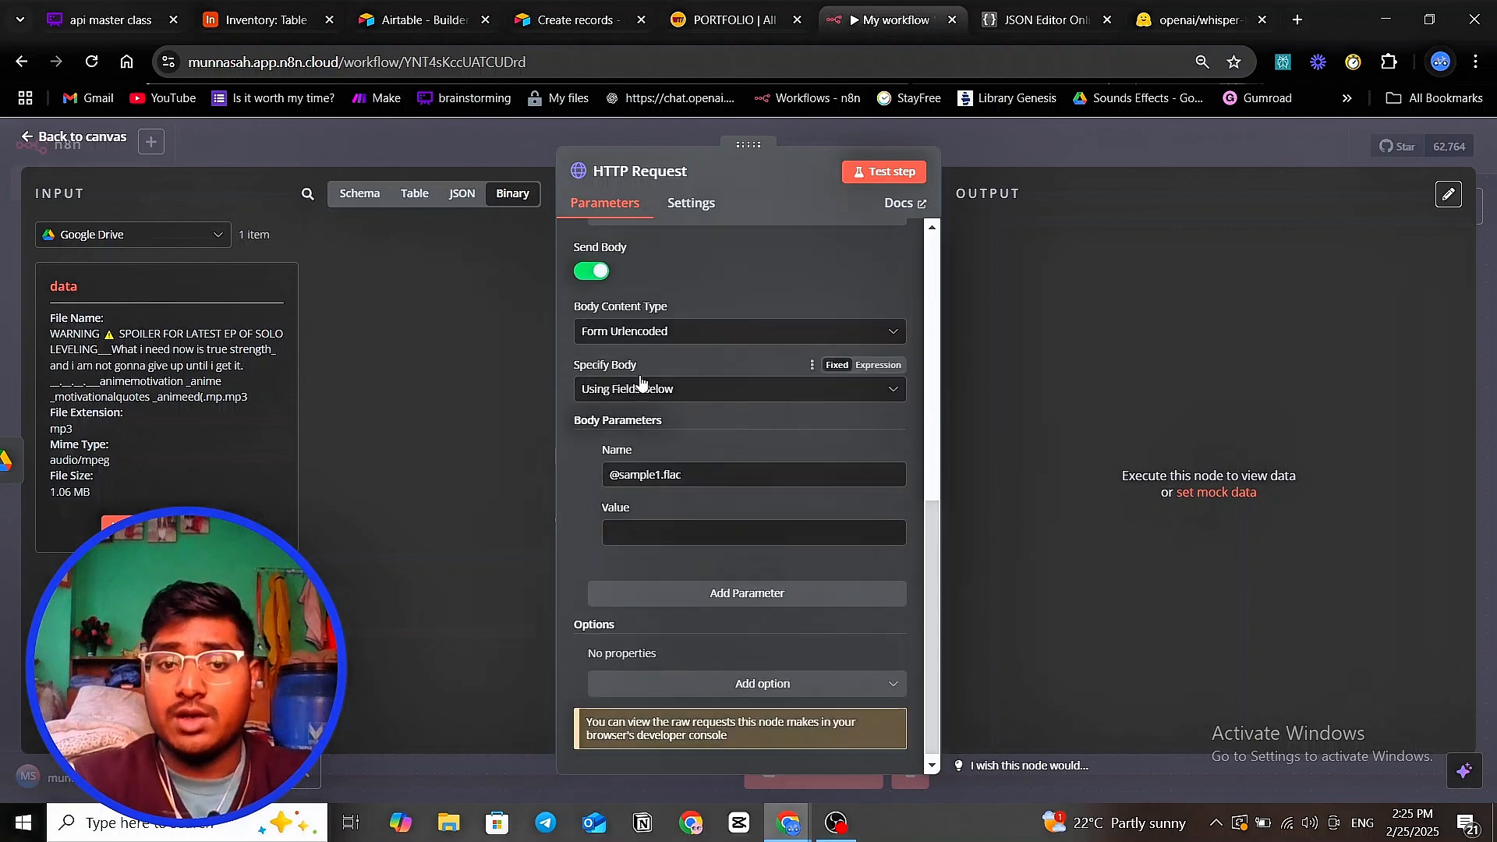
scroll(647, 467, "up", 1)
scroll(644, 460, "up", 1)
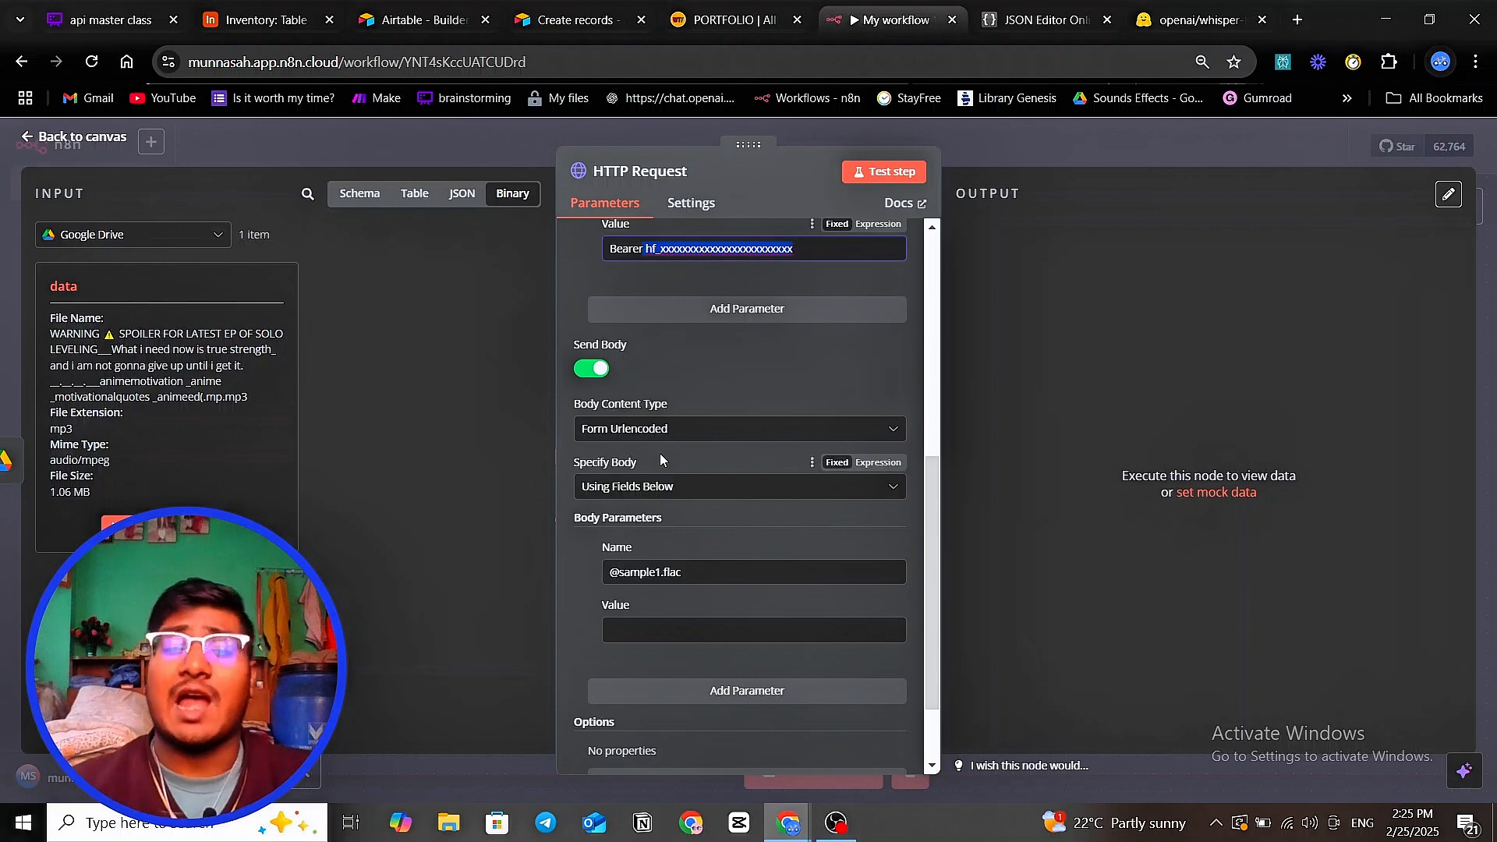
left_click(704, 437)
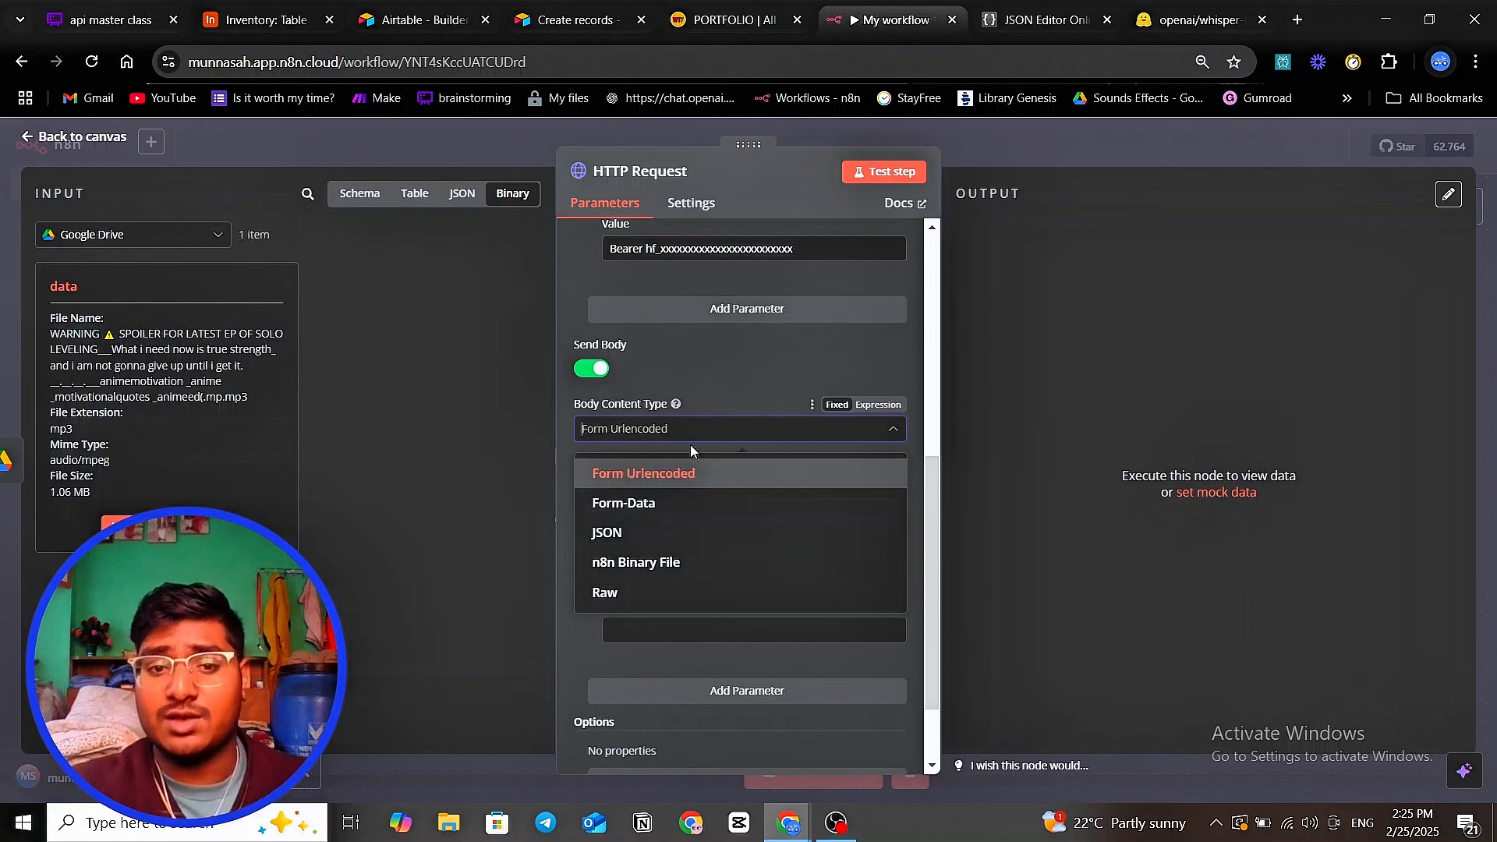
- Send the request body as Form-Data with an n8n Binary File parameter
left_click(720, 427)
left_click(699, 437)
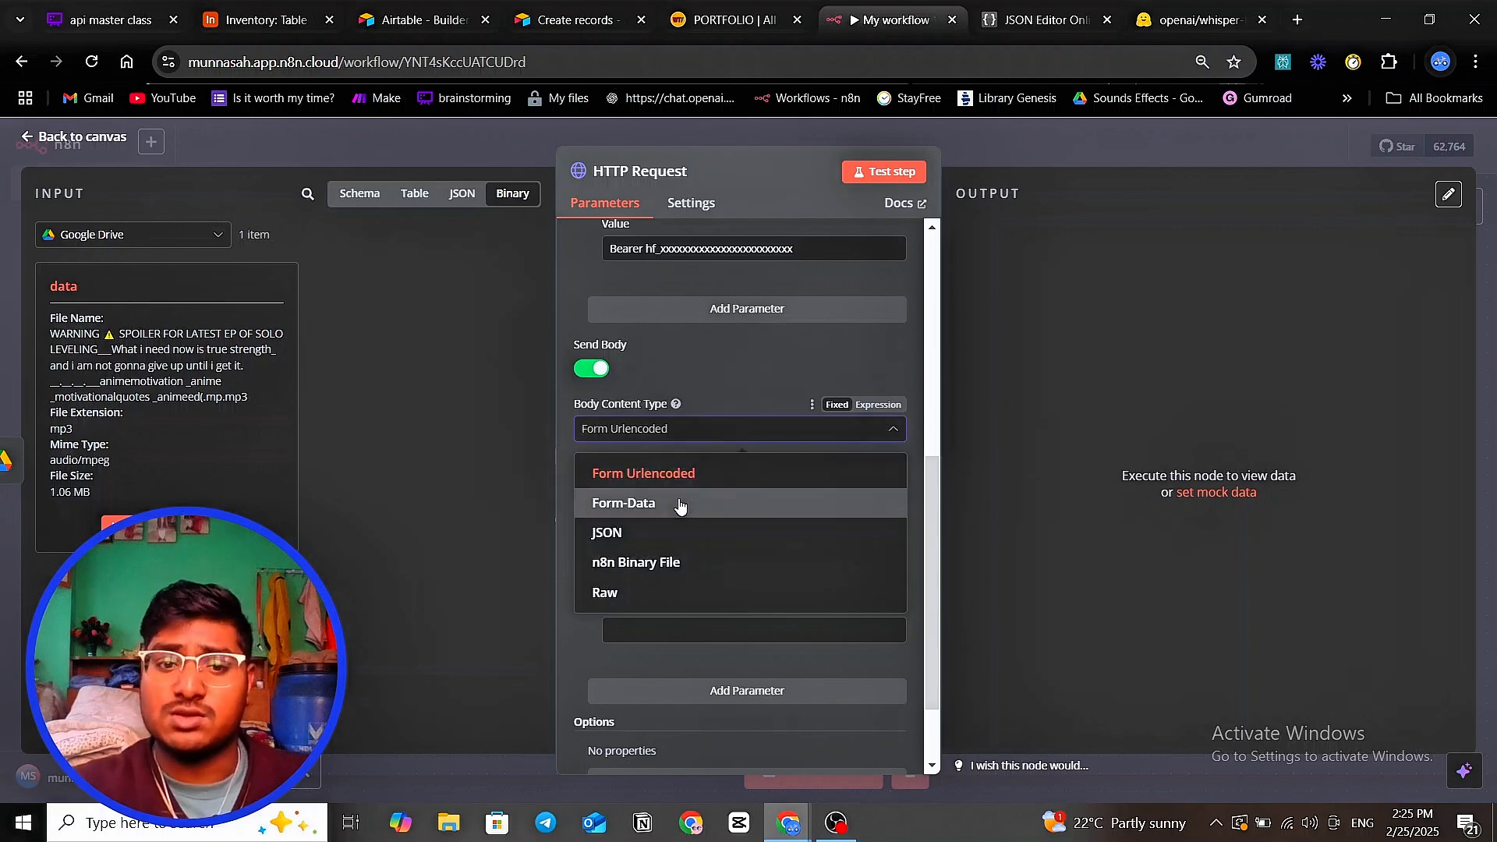
left_click(683, 504)
scroll(679, 505, "down", 1)
left_click(709, 421)
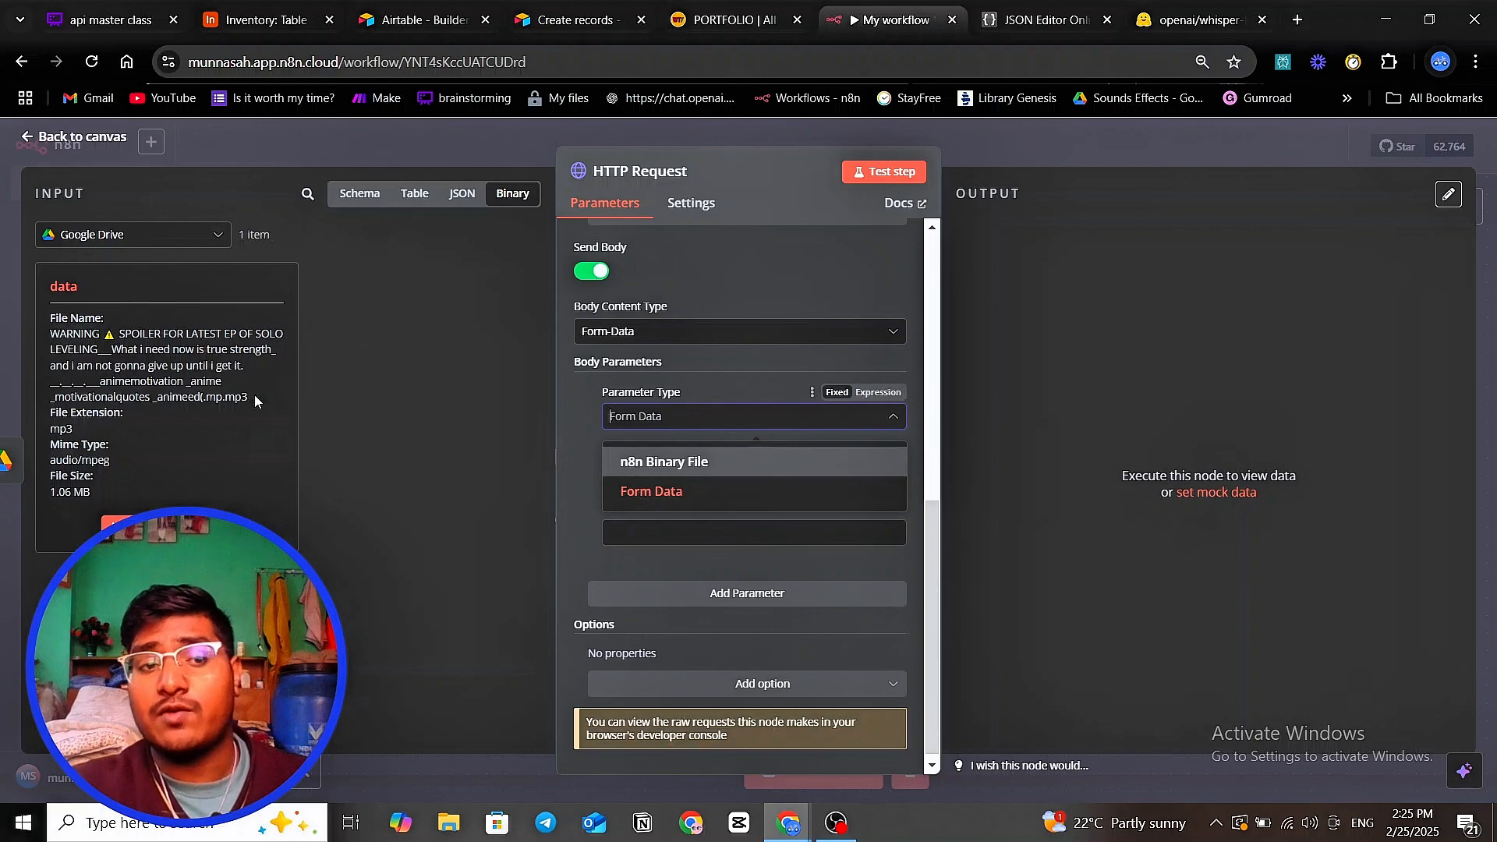
left_click(648, 469)
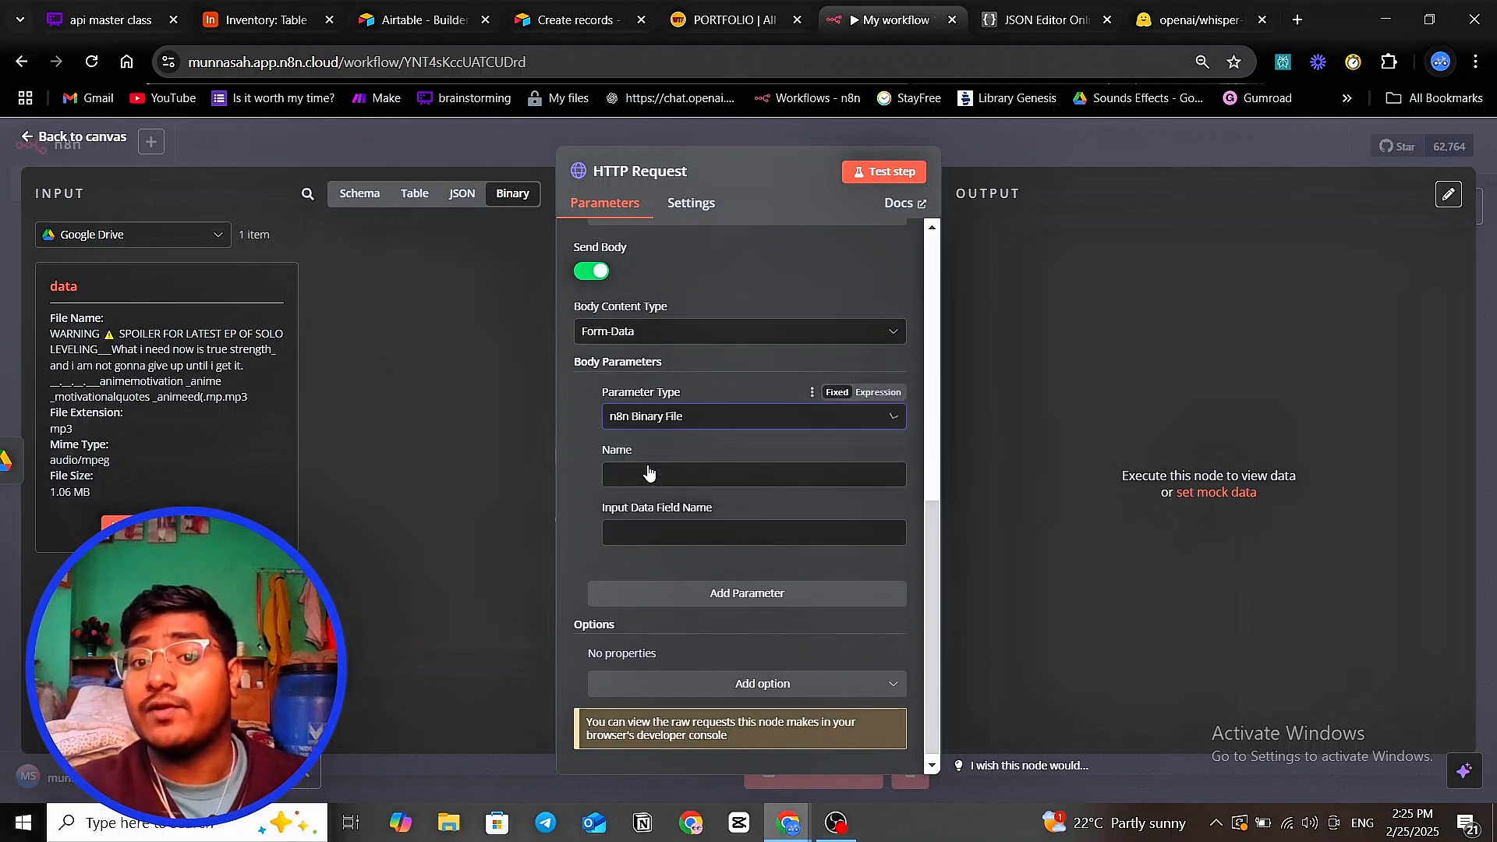
- Name the parameter 'audio' and set its input data field name to 'data'
left_click(674, 473)
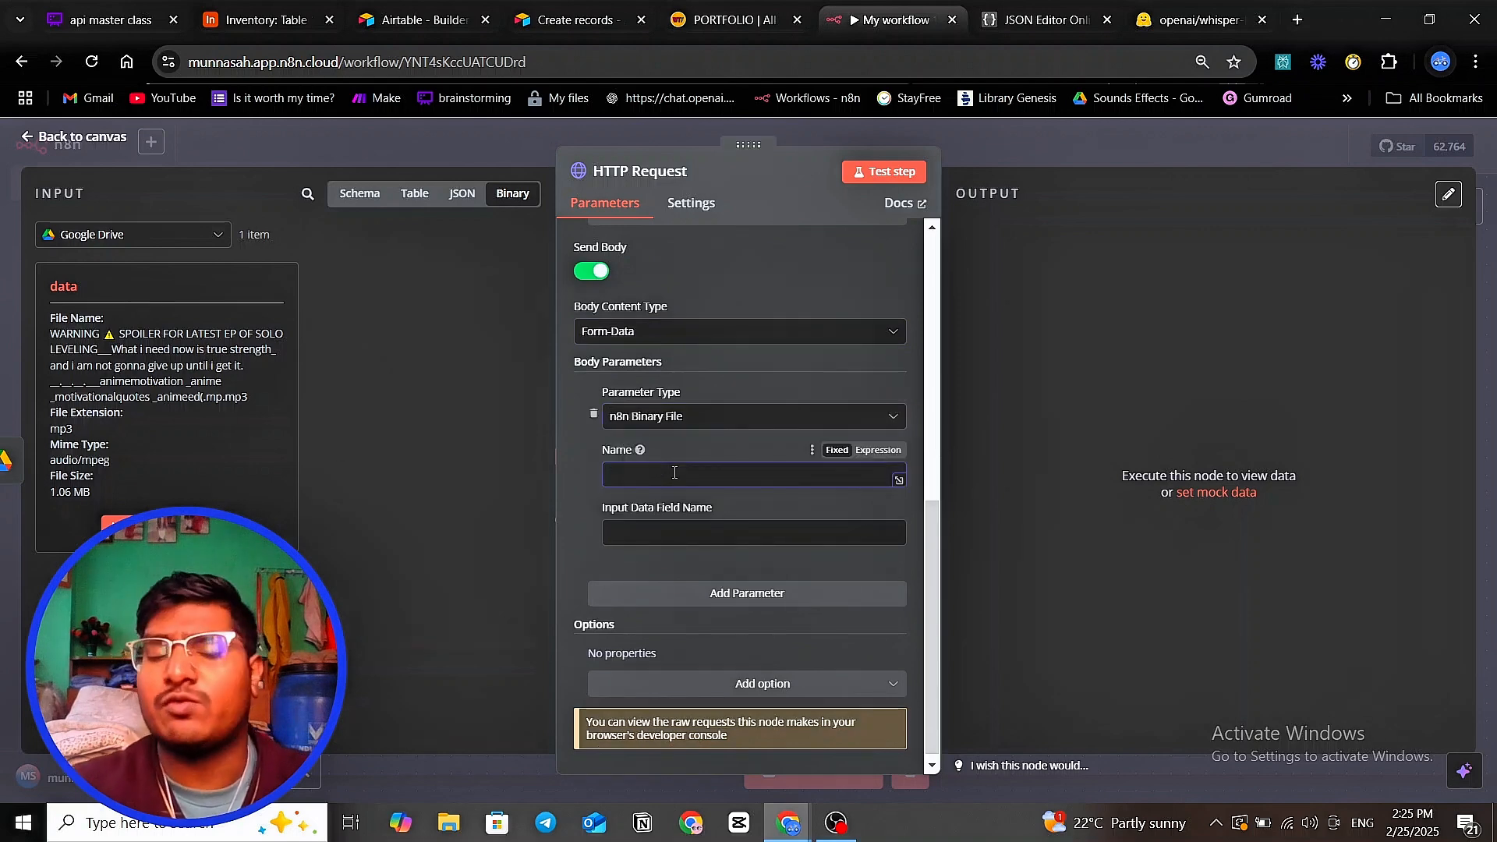
type("audi")
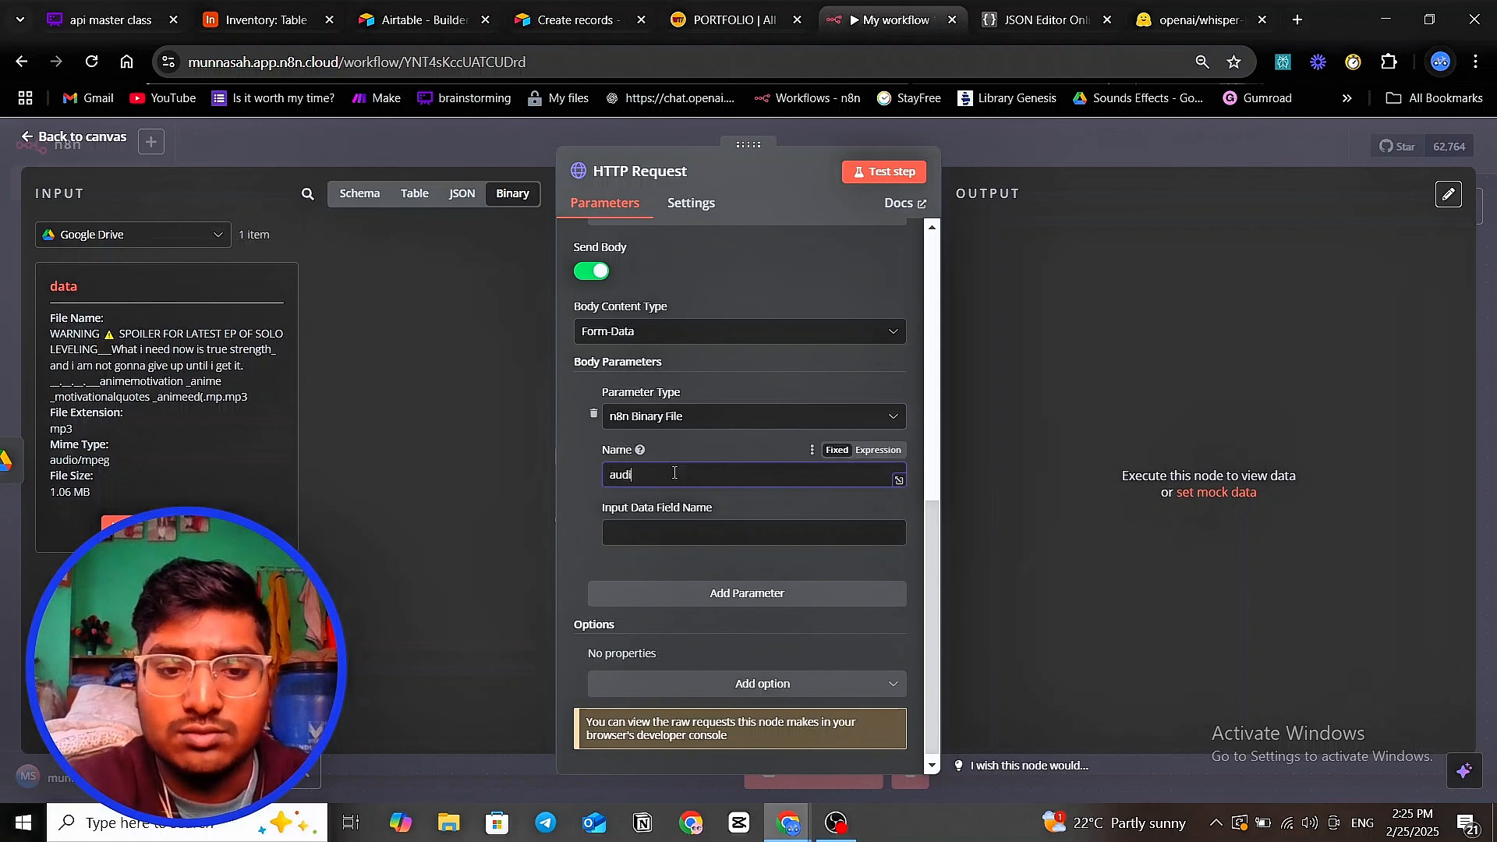
type("o")
left_click(698, 531)
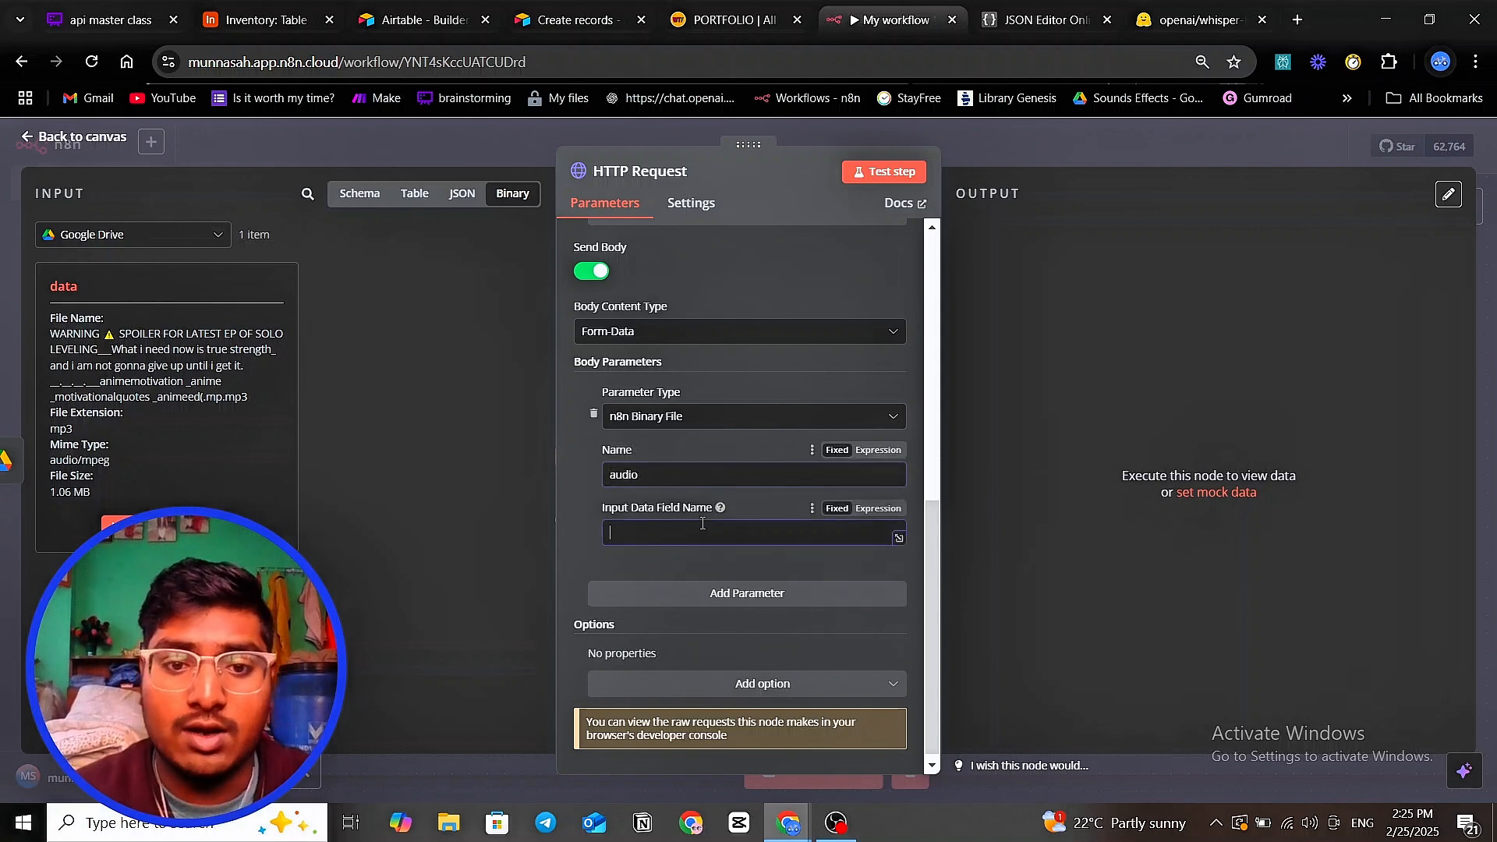
double_click(63, 286)
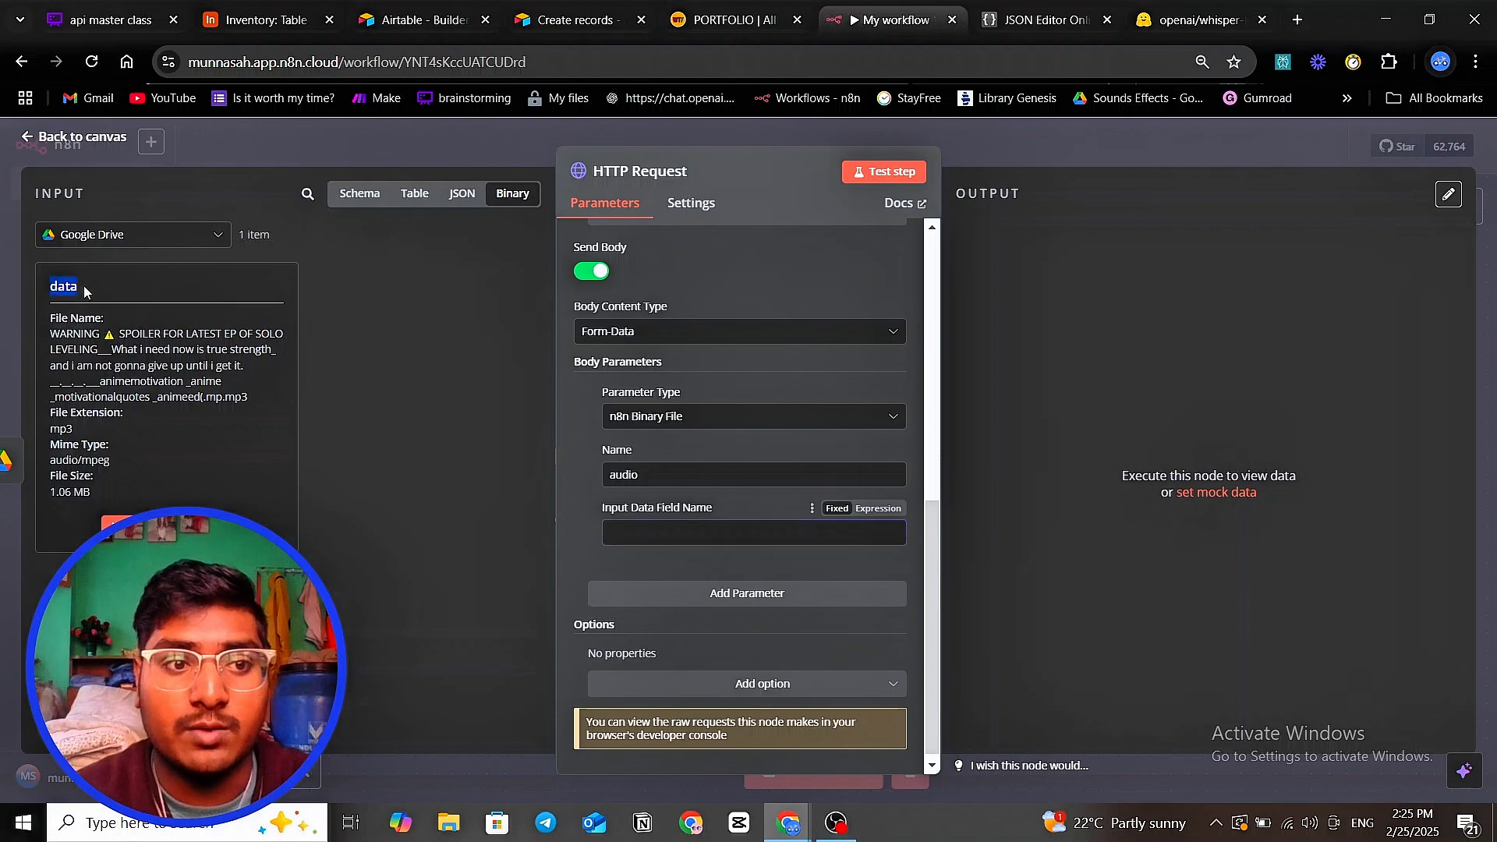
left_click(623, 538)
type("data")
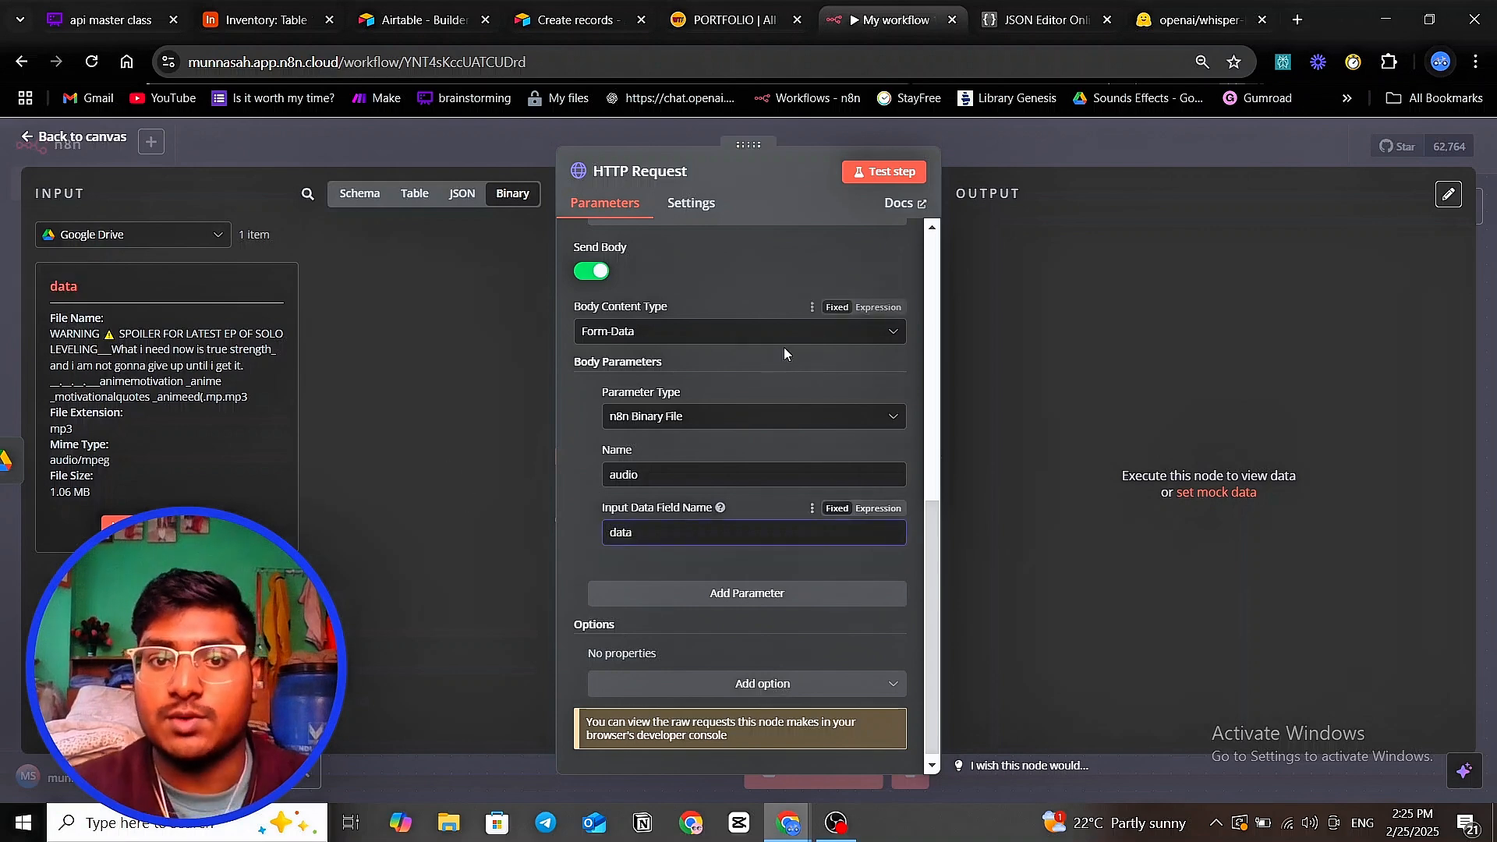
scroll(748, 389, "up", 6)
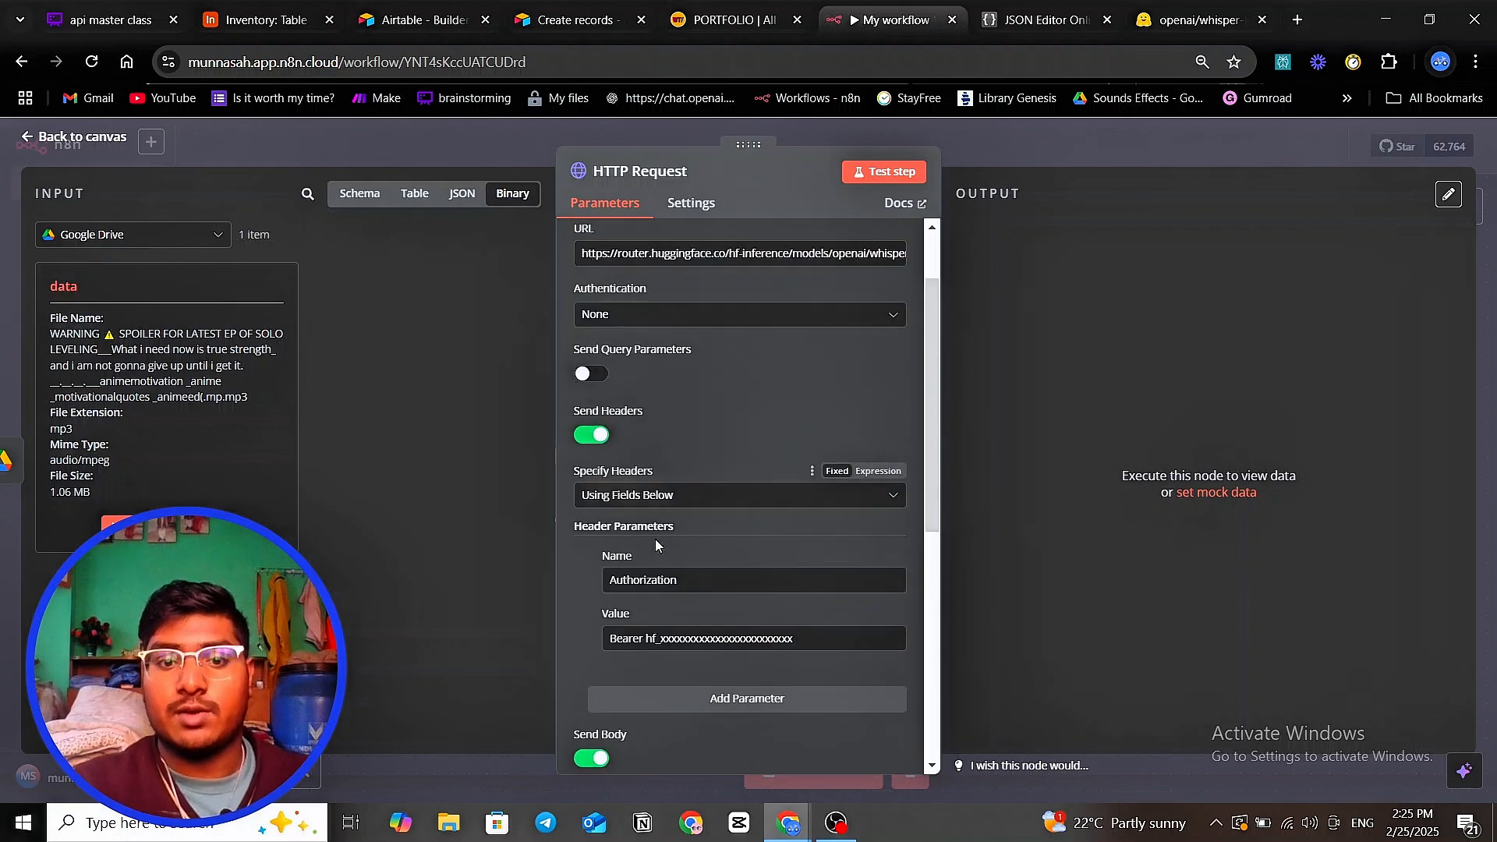
- Open an extra Chrome tab, hide to the desktop, then restore the browser from the taskbar
left_click(1297, 19)
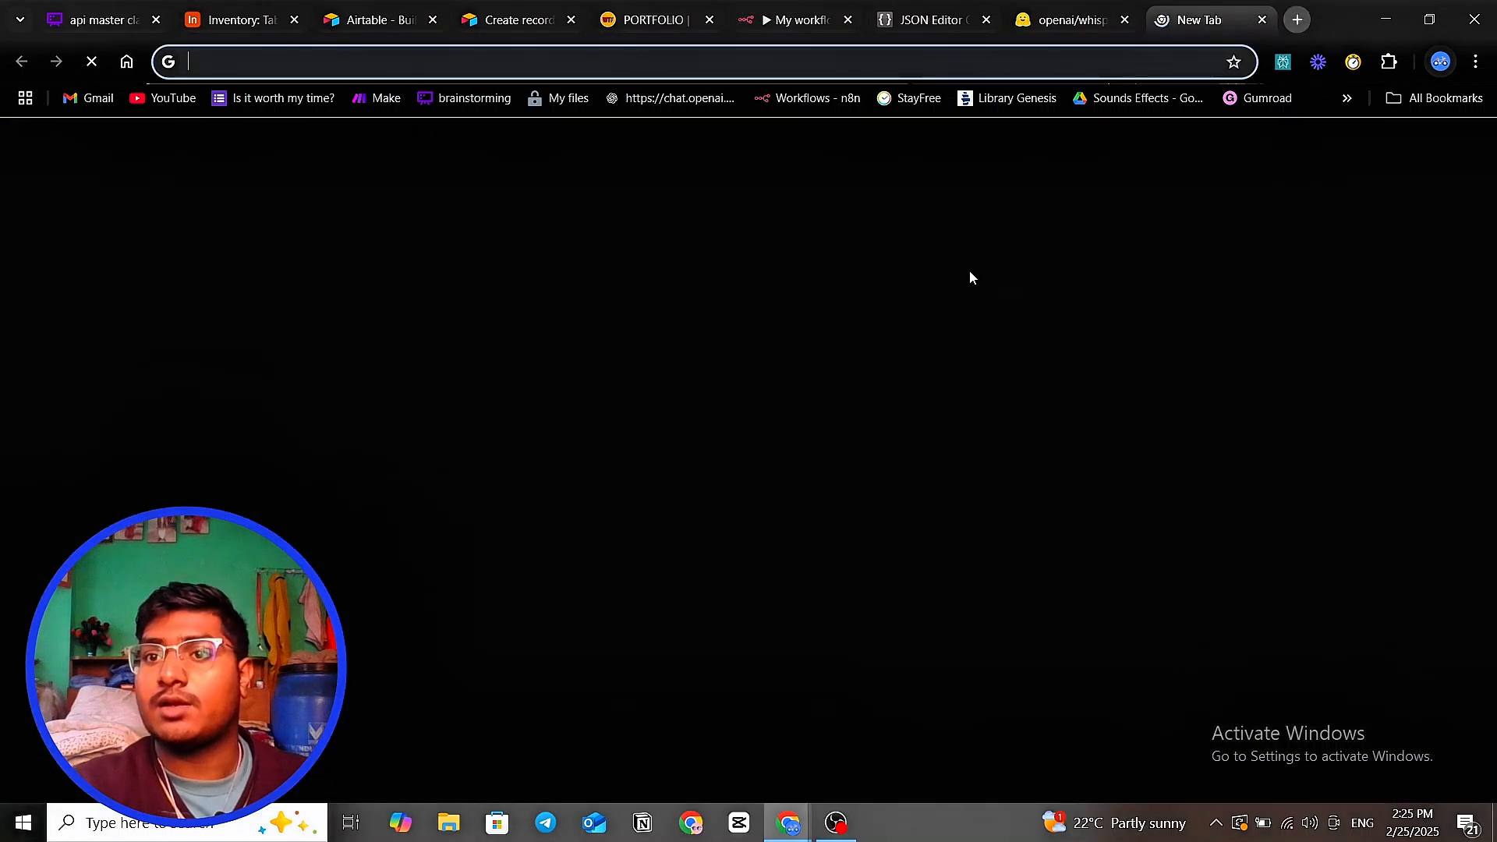
left_click(739, 405)
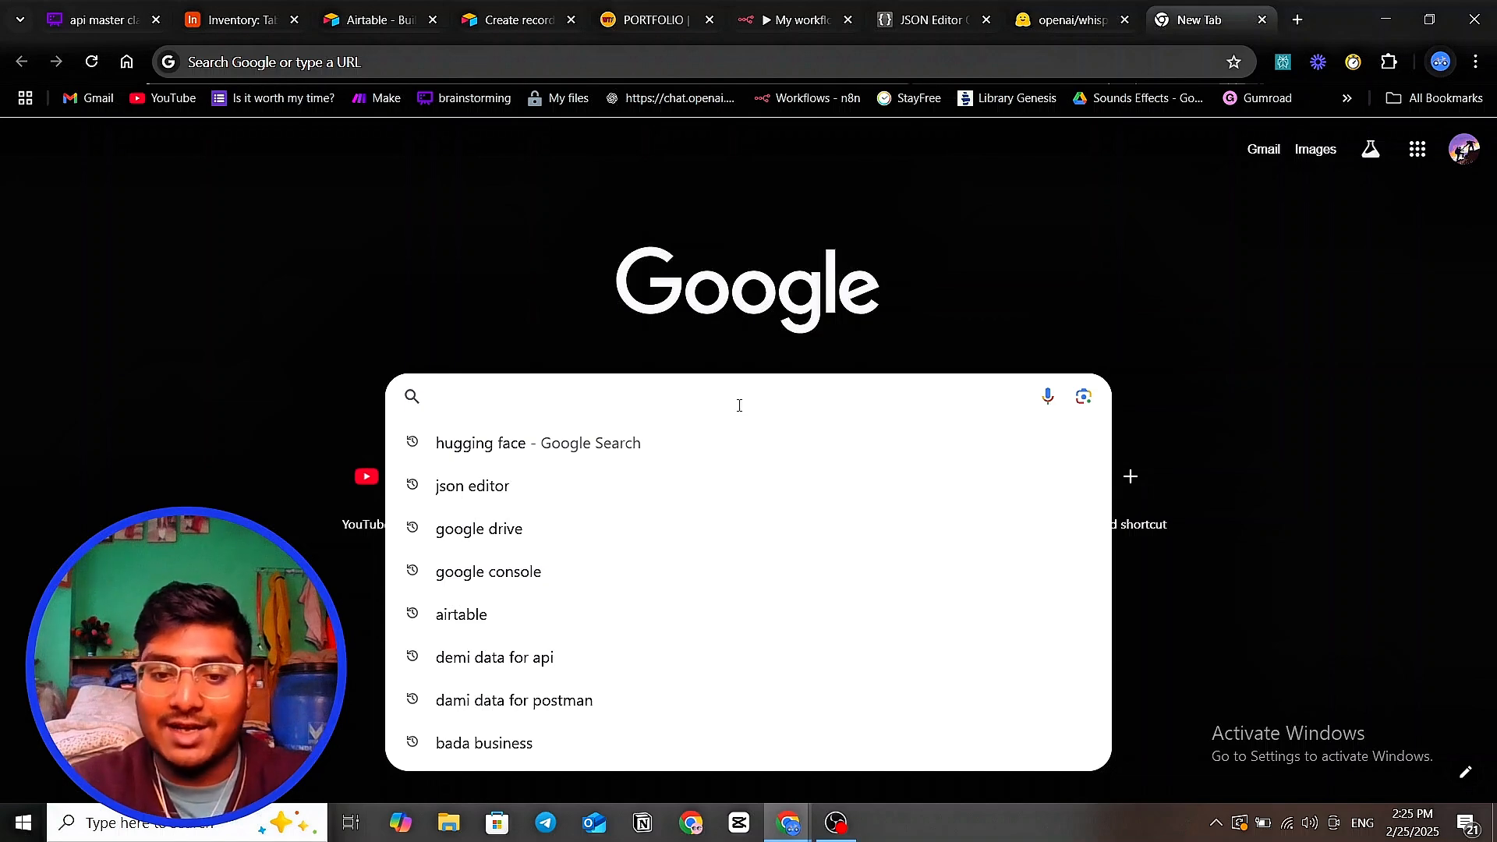
key("super+d")
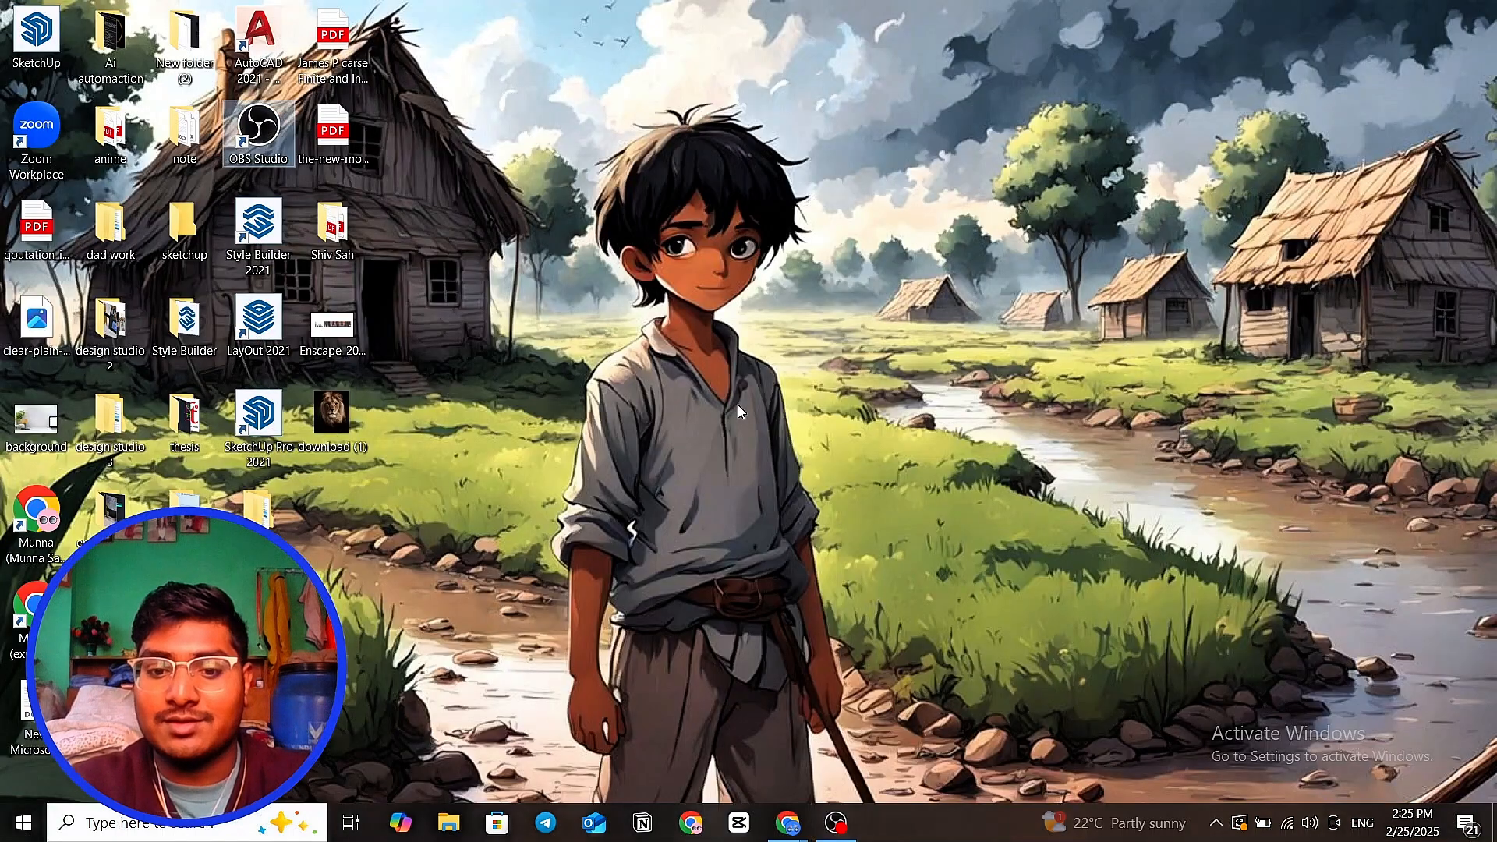
left_click(792, 835)
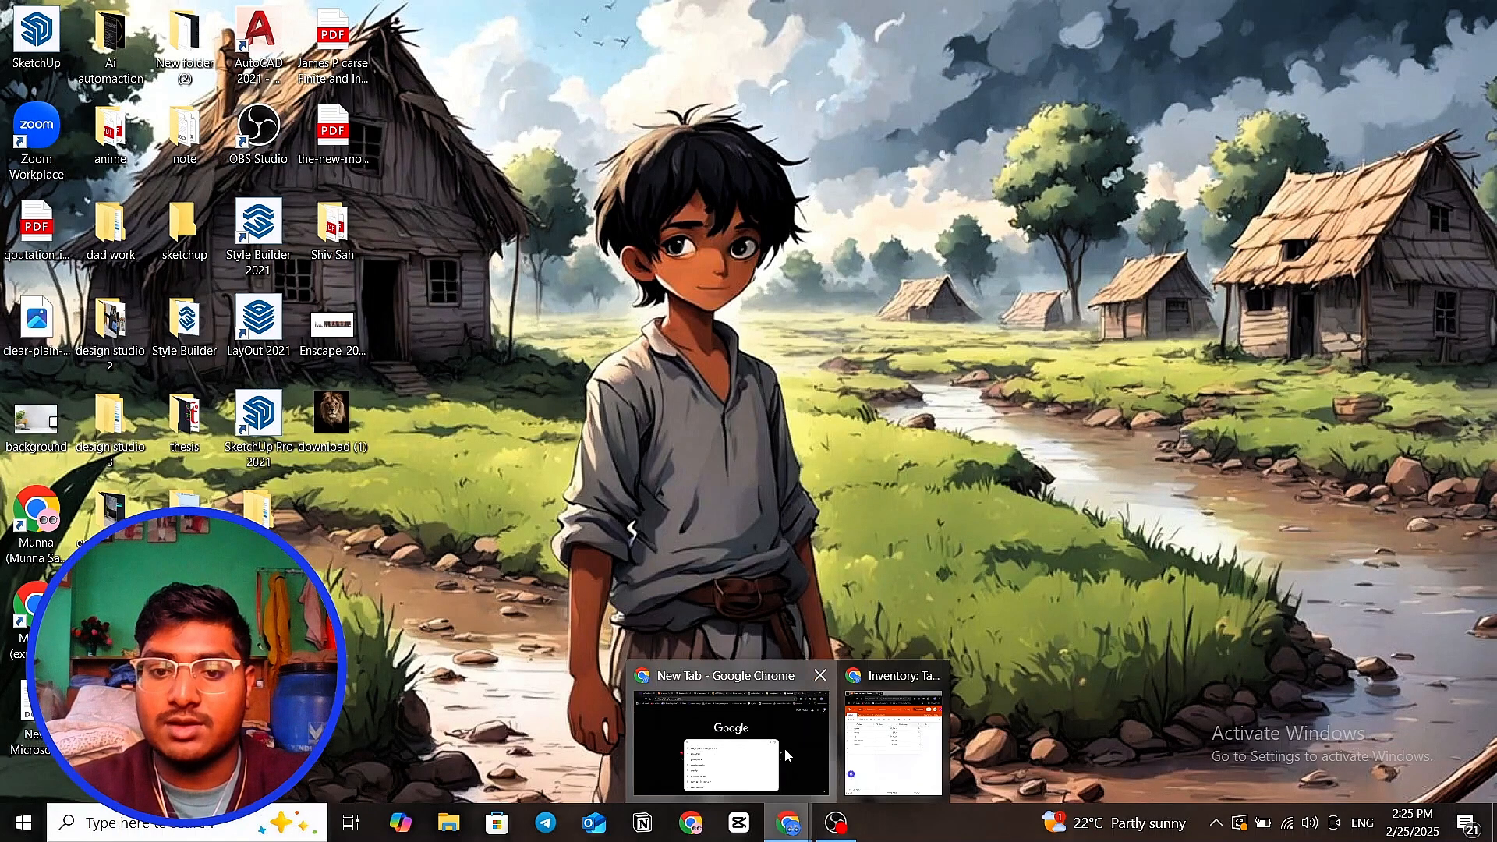
left_click(784, 749)
- Test the HTTP Request node to get the MP3's Whisper transcript and highlight its opening words
key("alt+f")
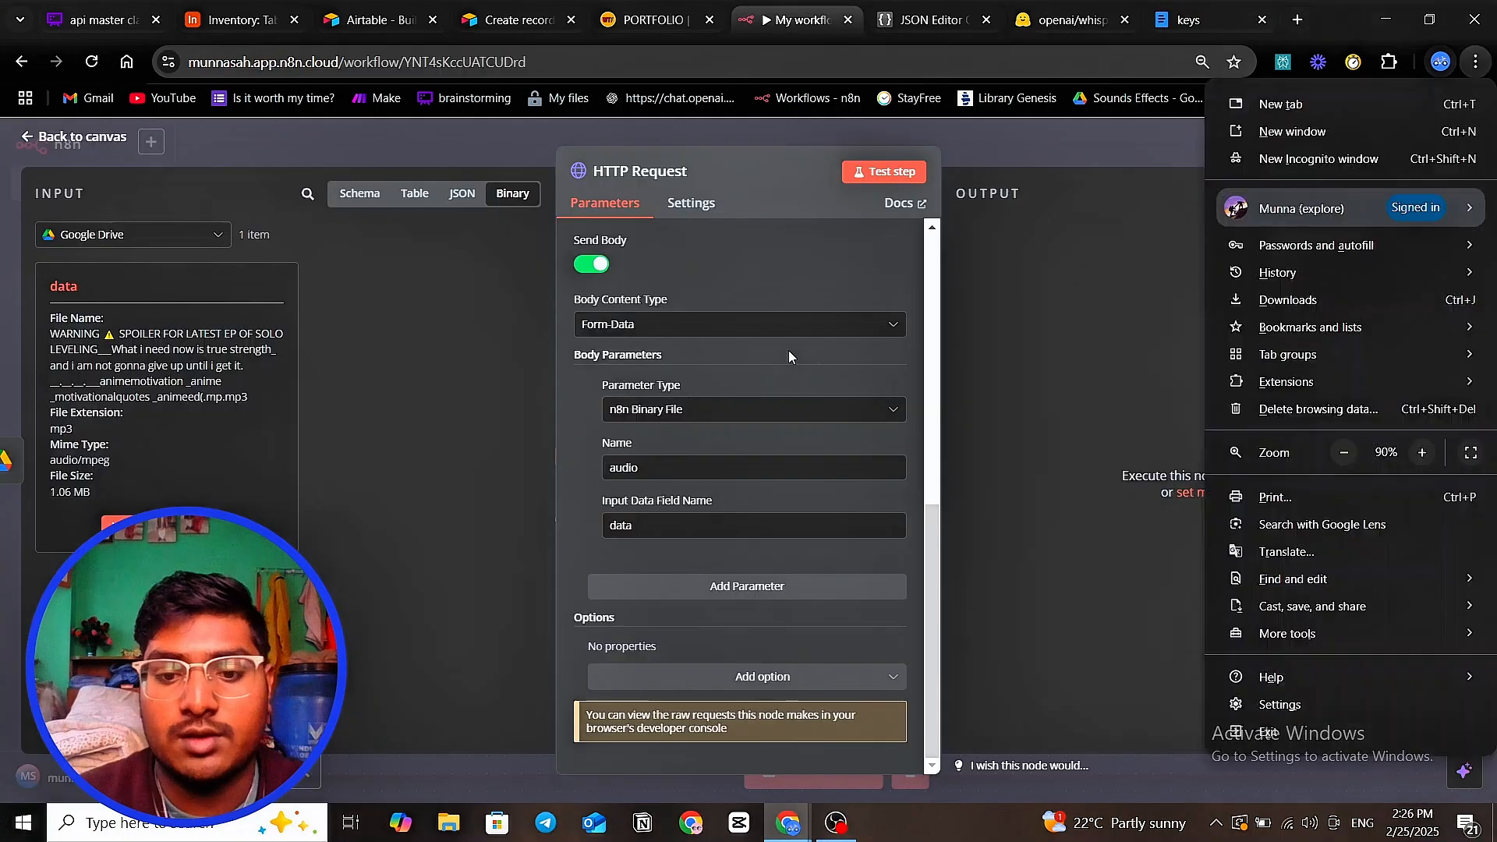
key("Escape")
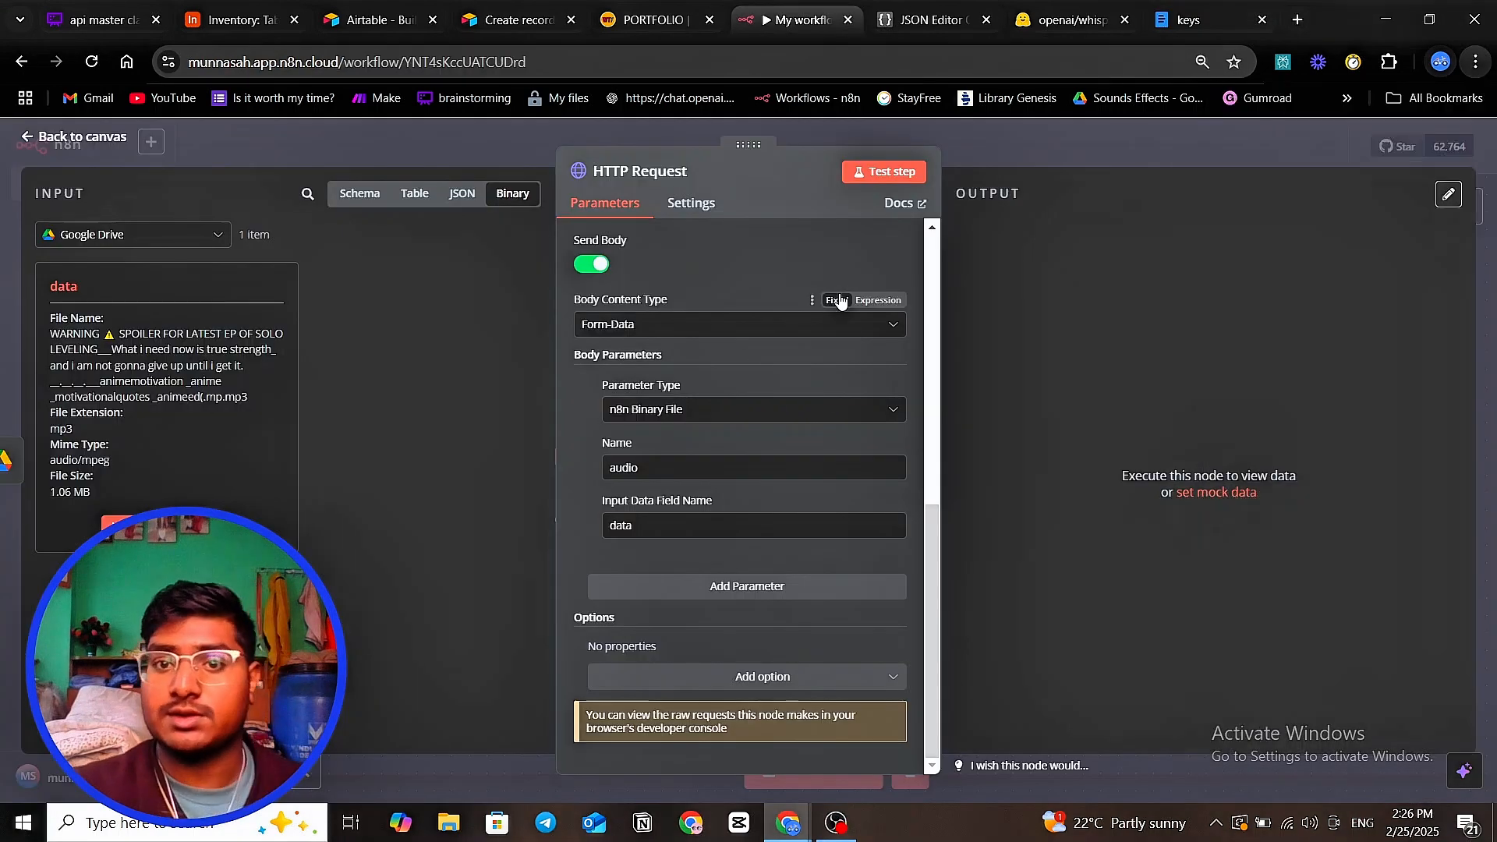
left_click(891, 173)
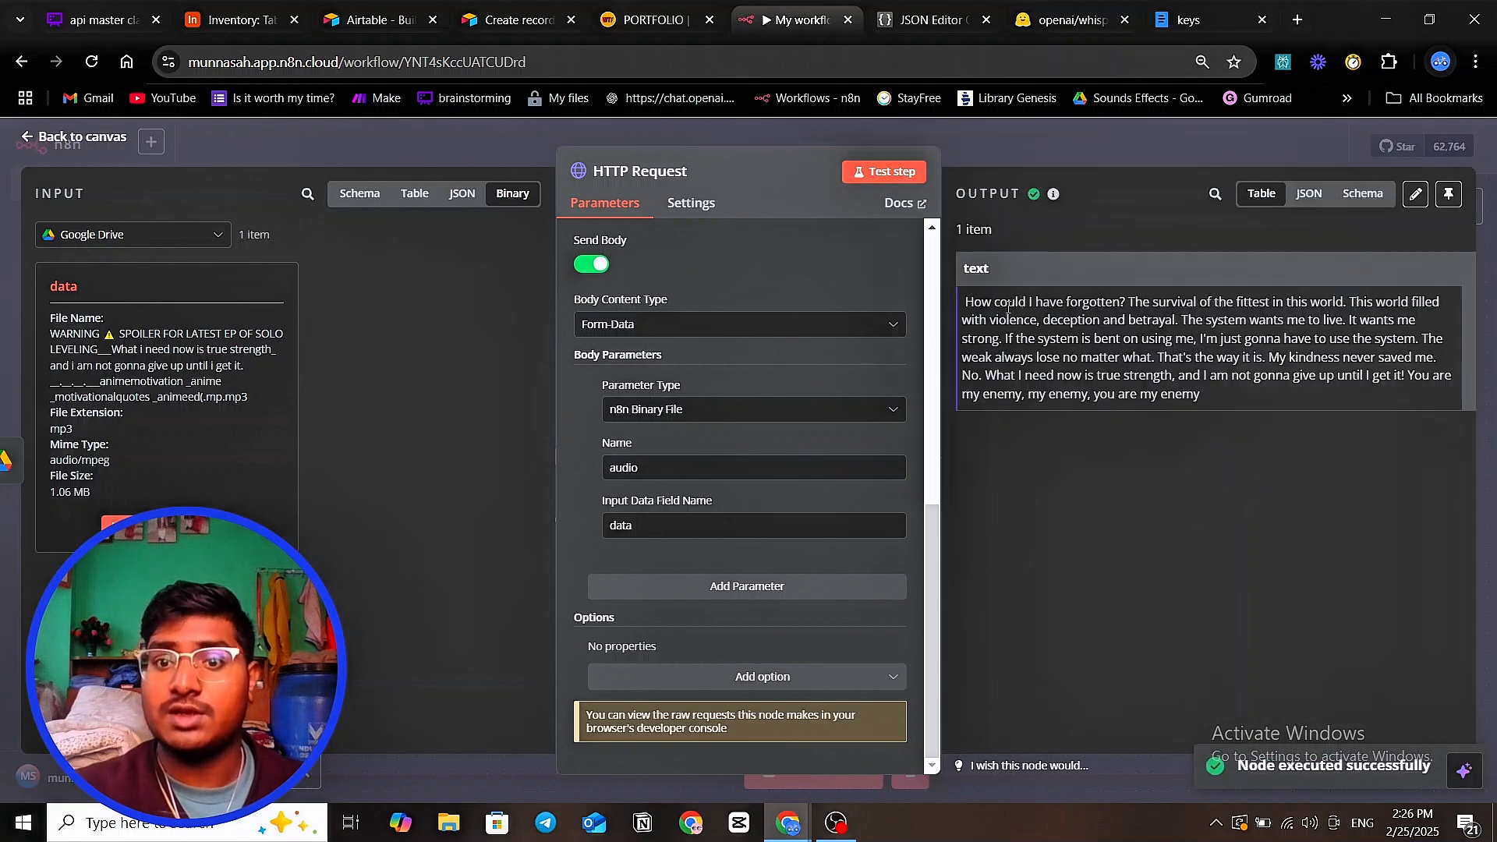
left_click_drag(973, 306, 1146, 303)
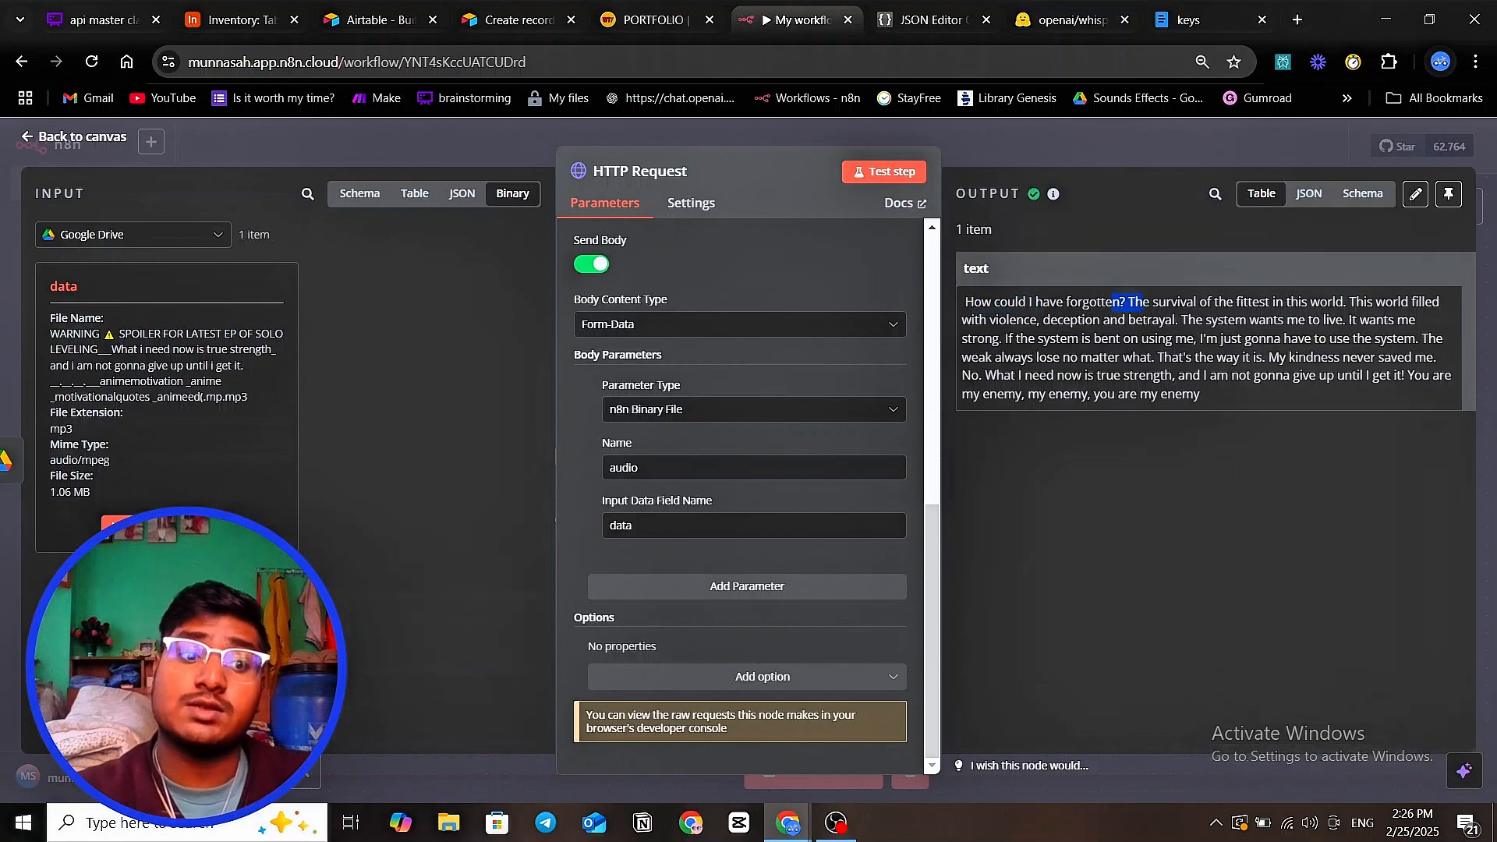
- Play, mute and pause the downloaded MP3 in the input's audio preview, then return to the canvas
left_click(117, 524)
left_click(172, 269)
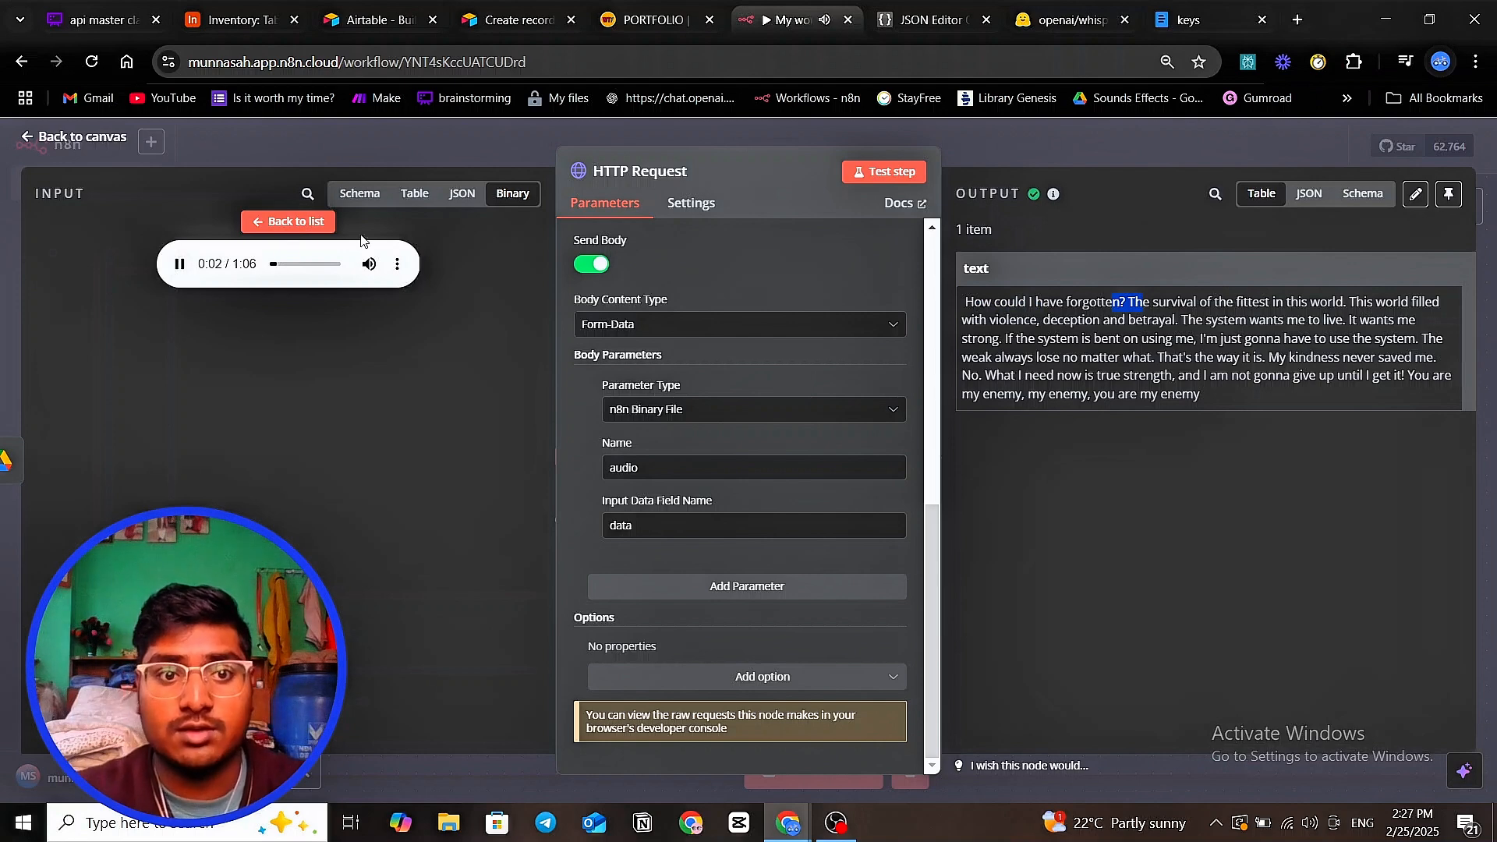
mouse_move(371, 263)
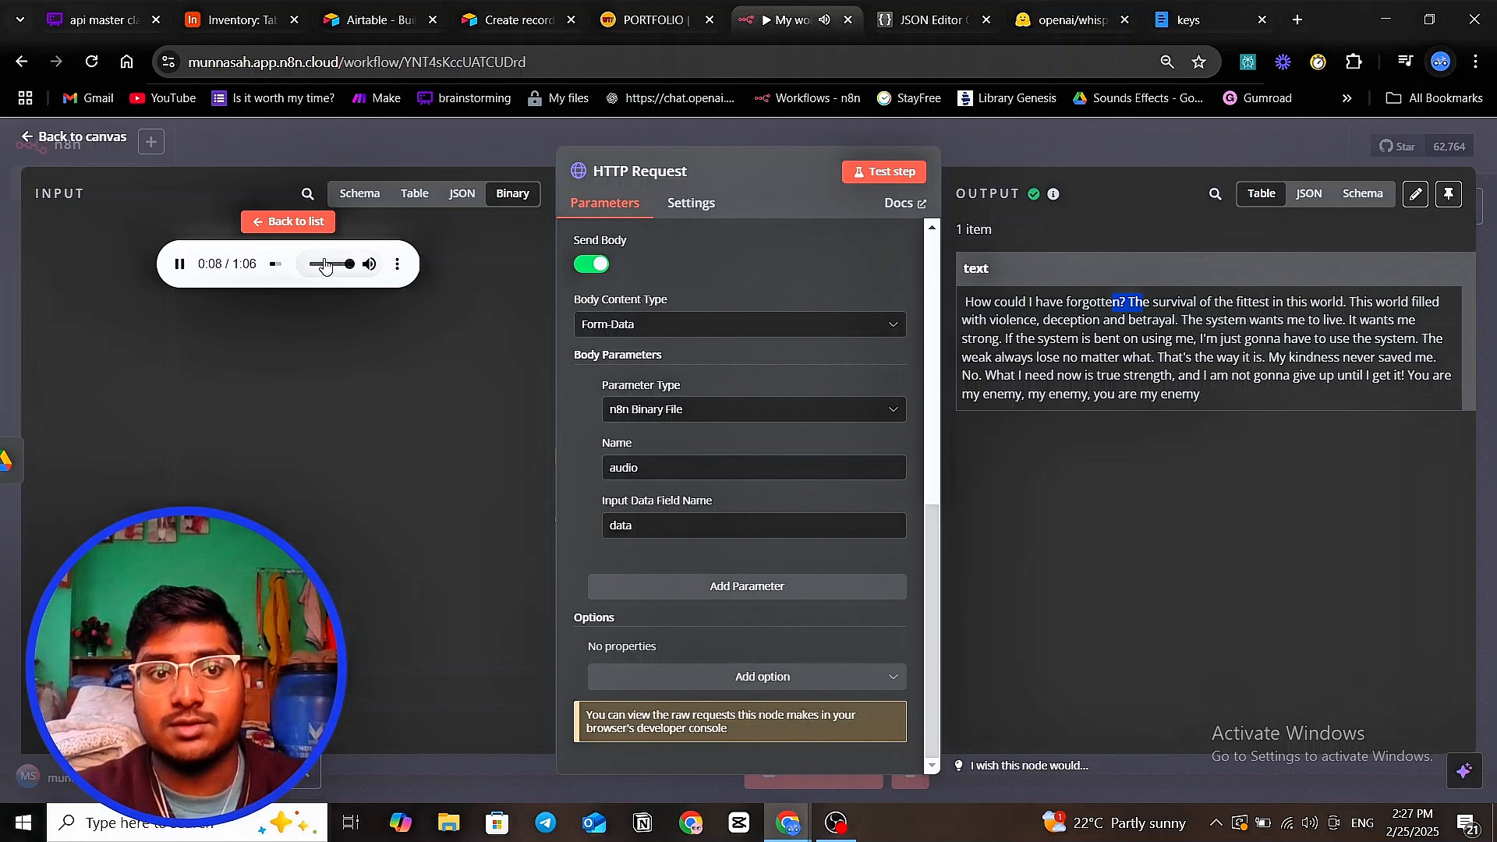
left_click_drag(349, 264, 256, 267)
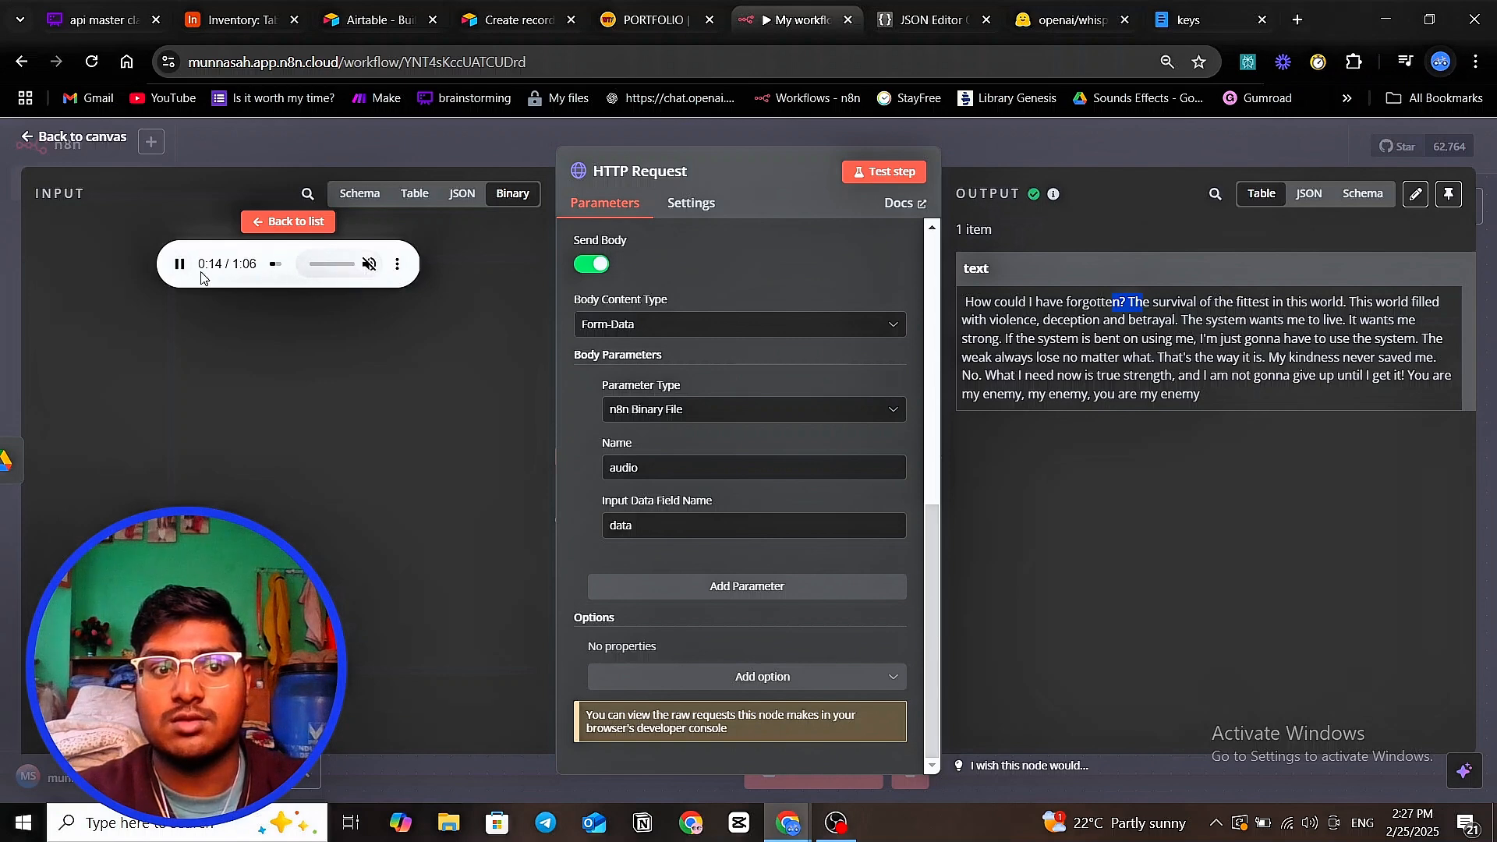
left_click(173, 271)
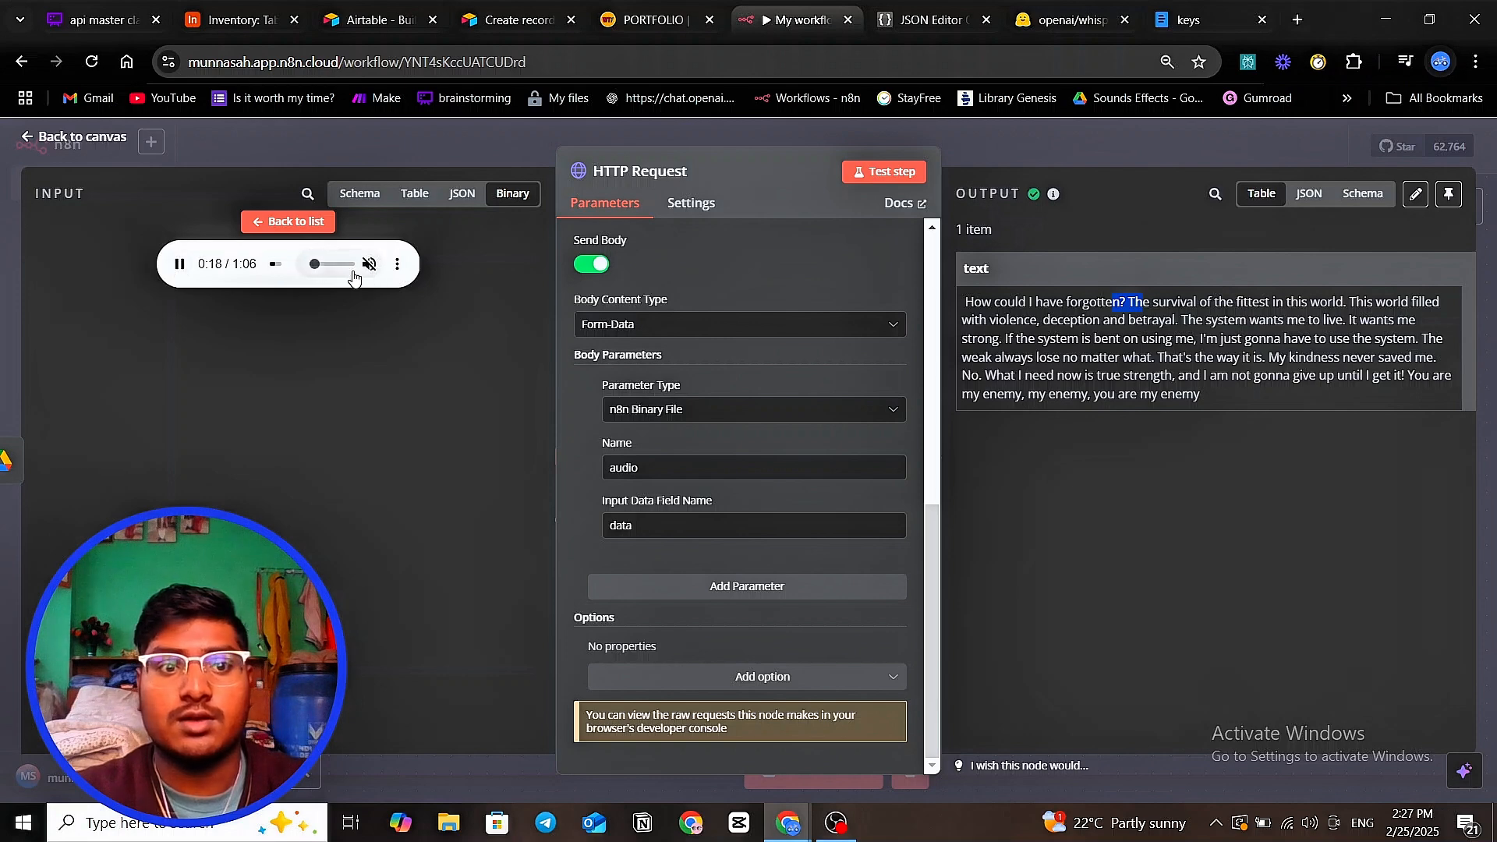
left_click(258, 223)
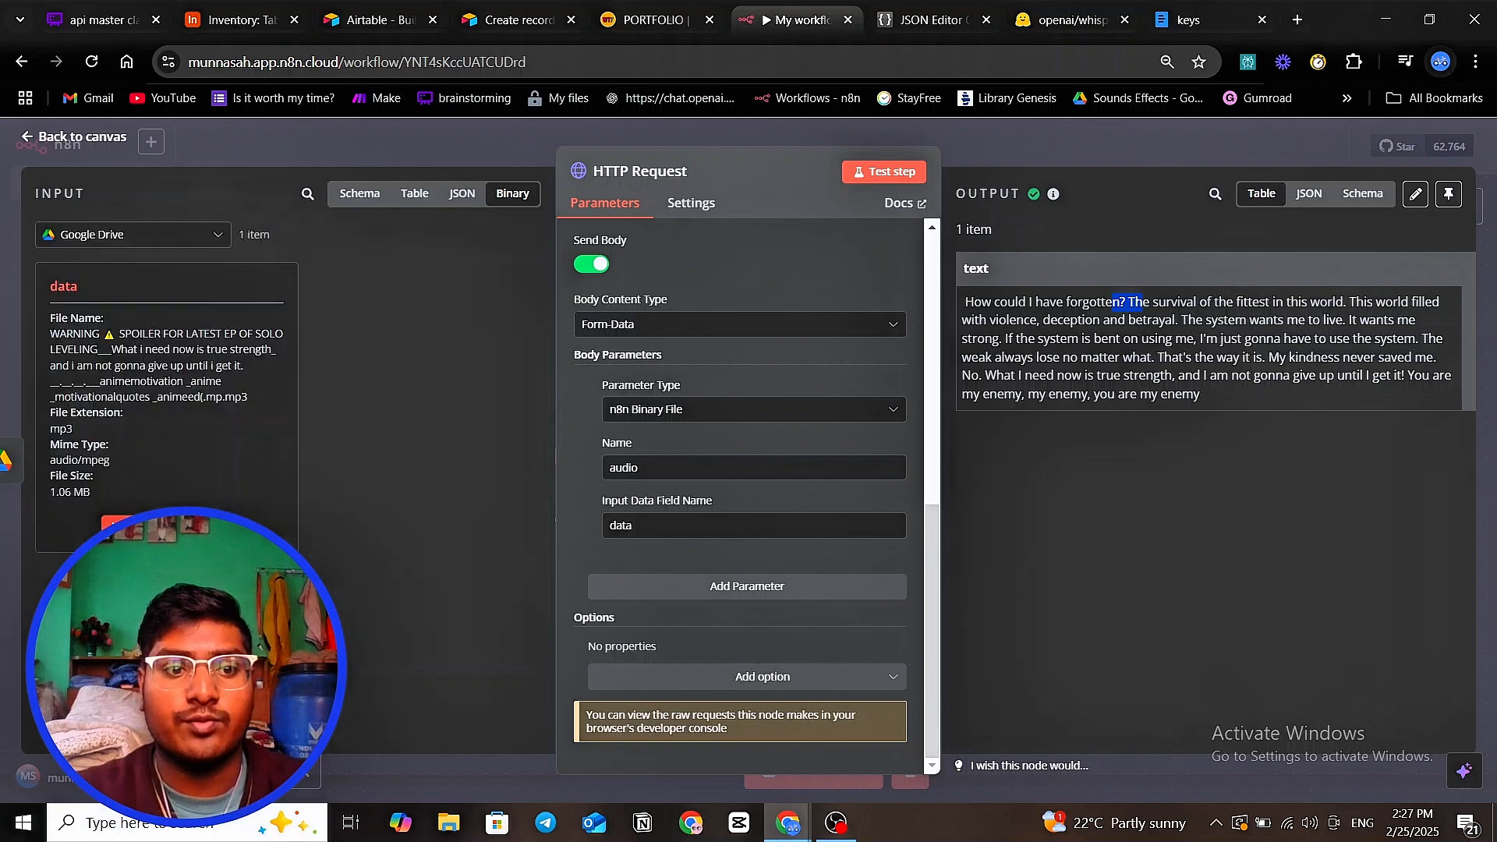
left_click(117, 524)
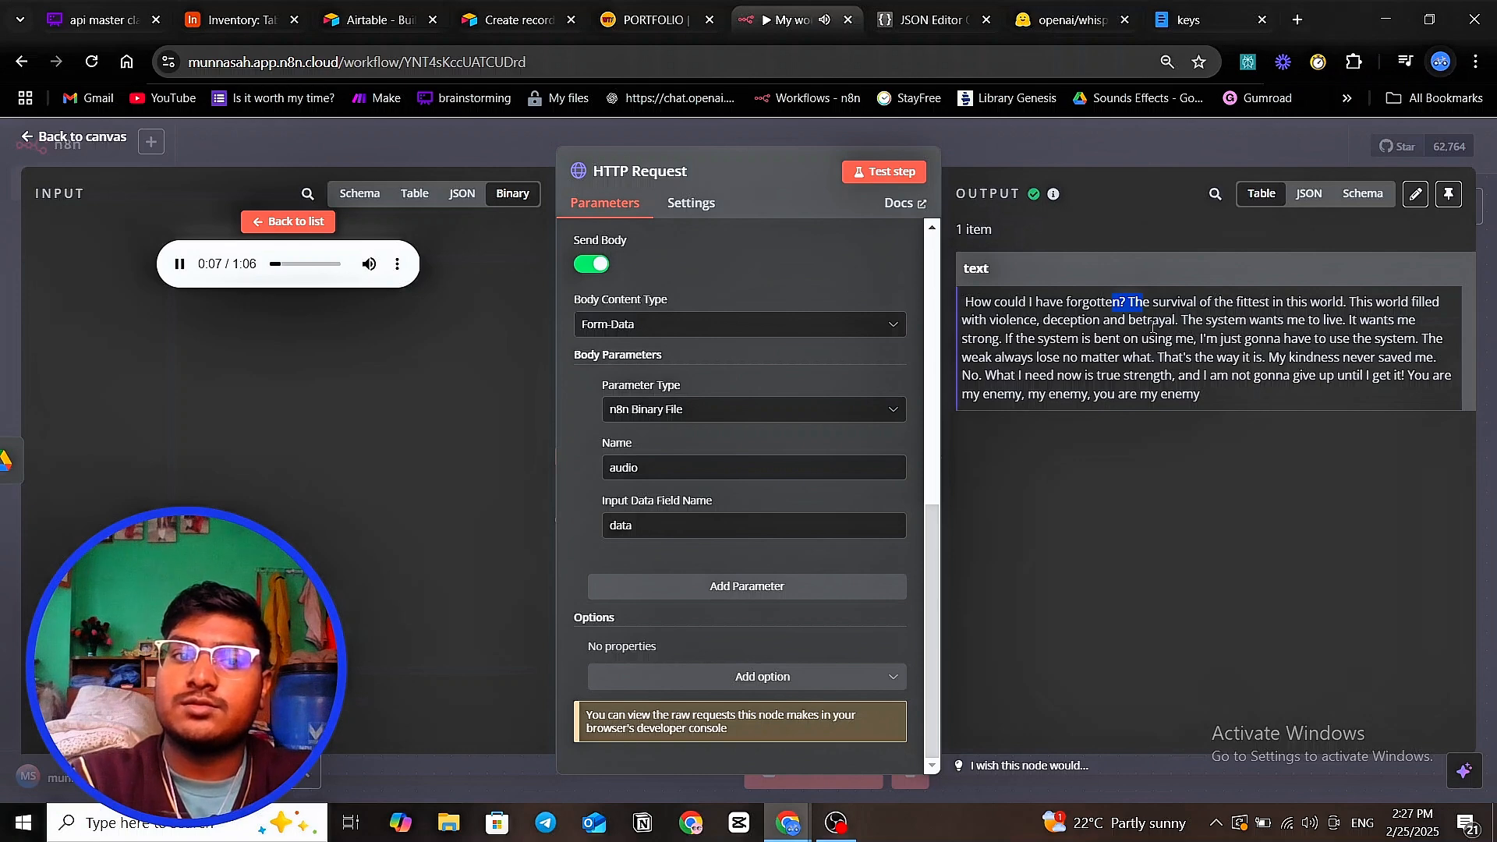
left_click(368, 268)
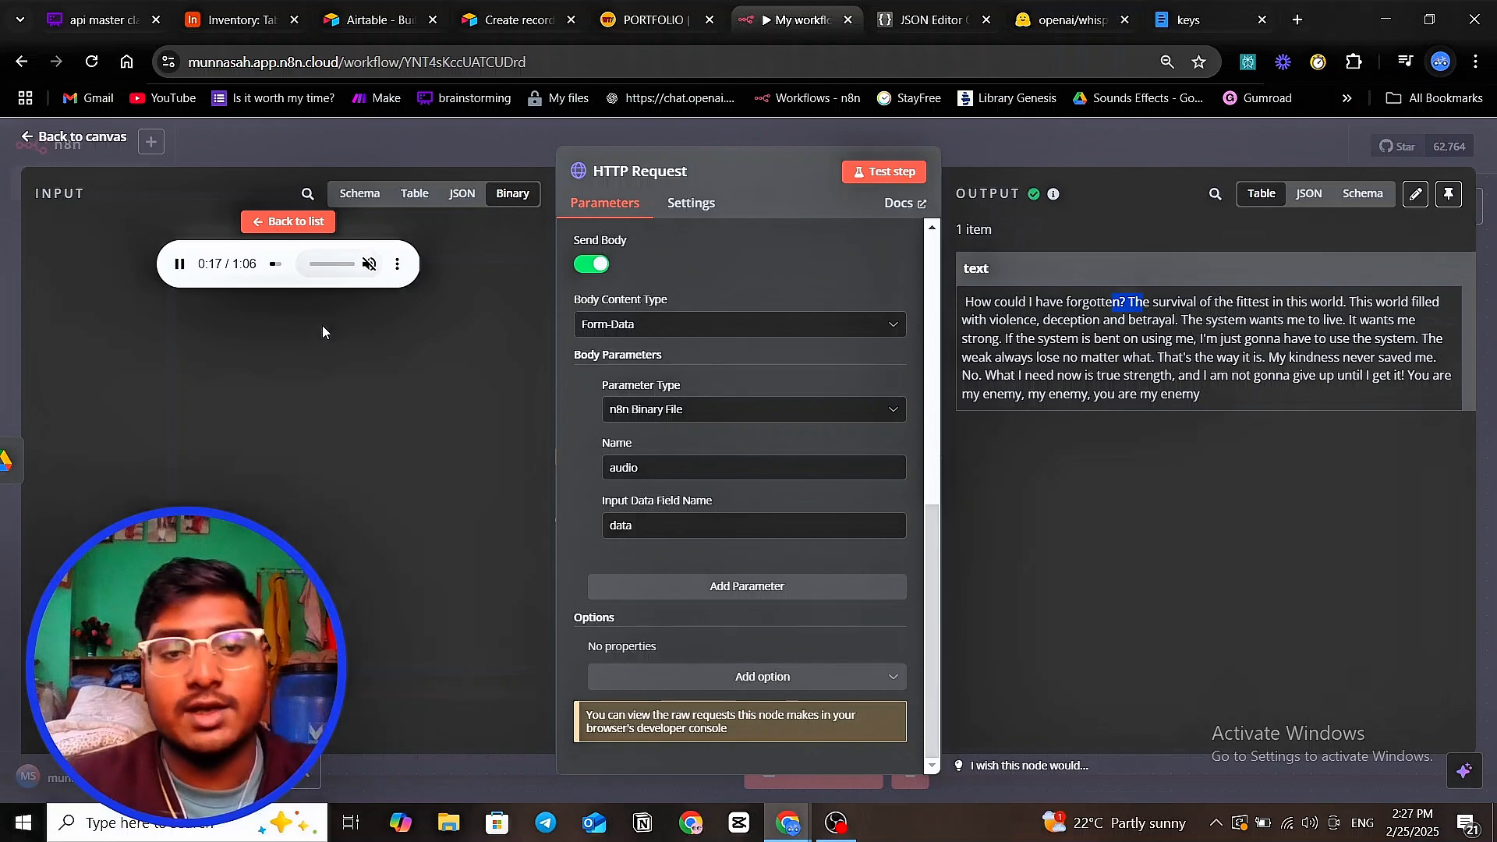
left_click(521, 134)
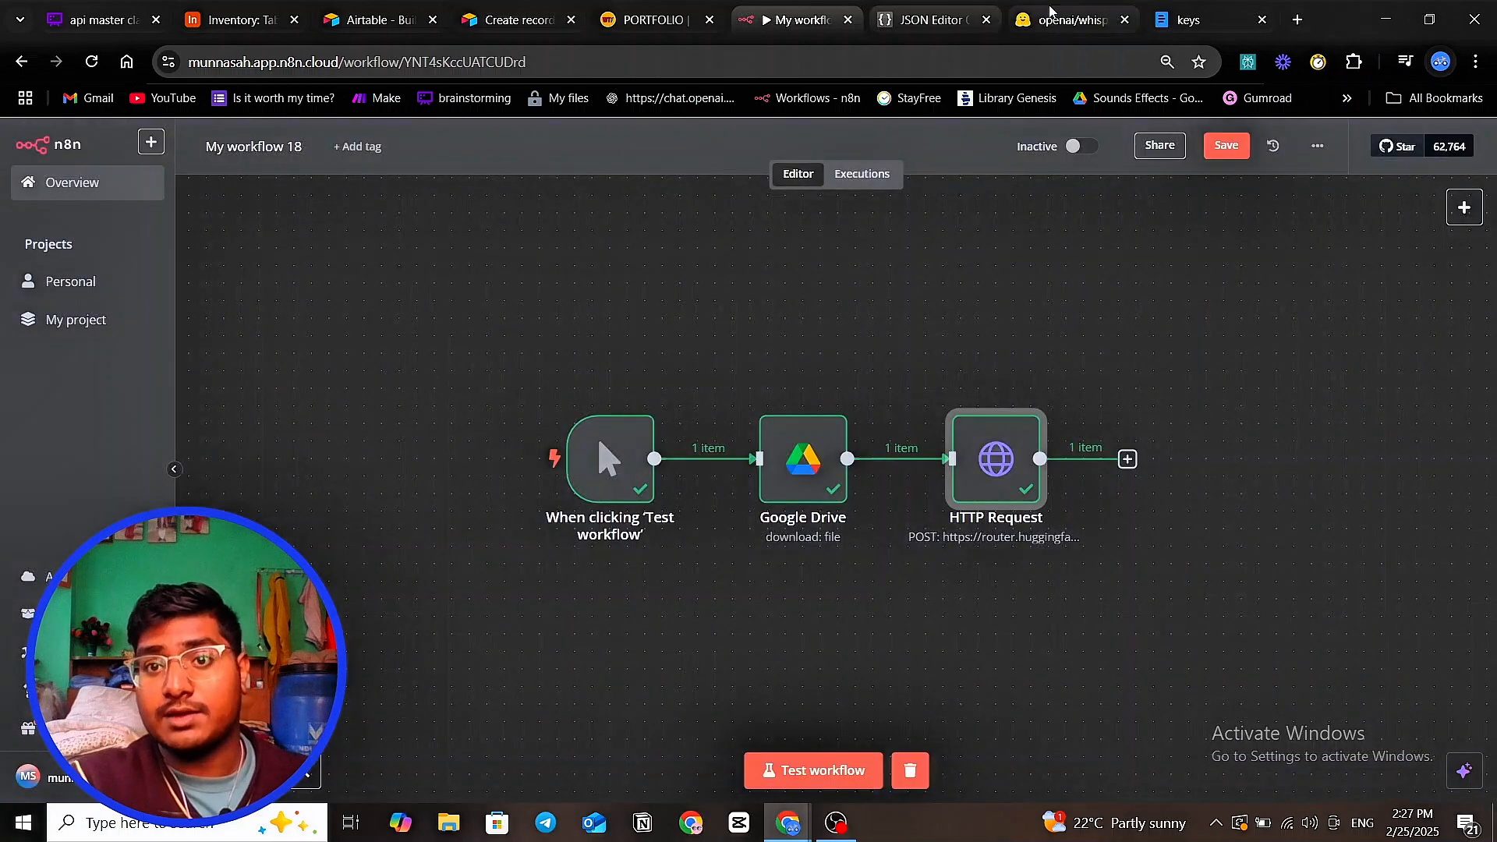
left_click(1064, 20)
left_click(436, 194)
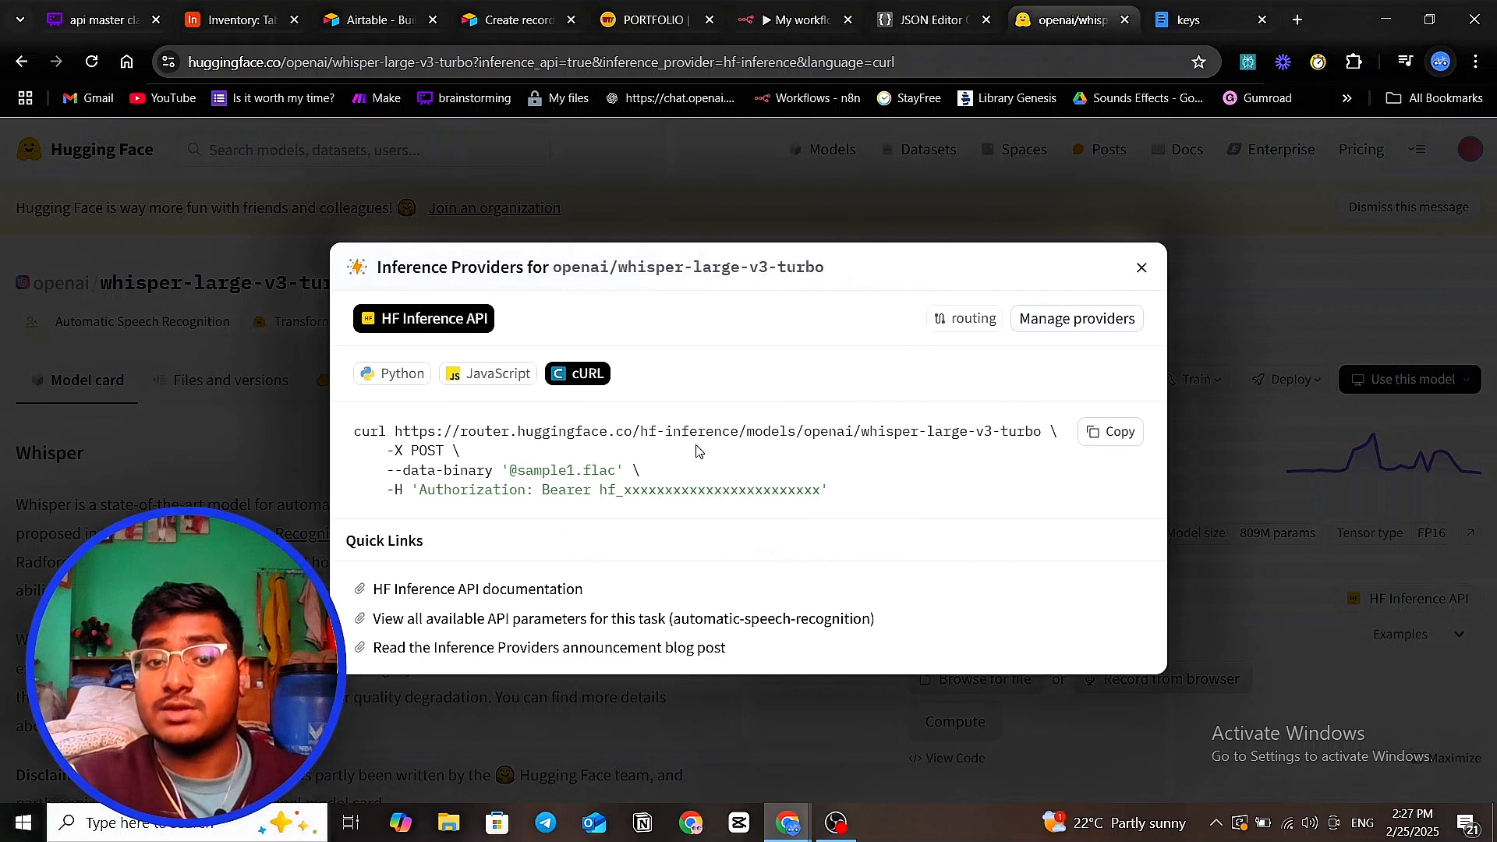
left_click_drag(404, 435, 698, 462)
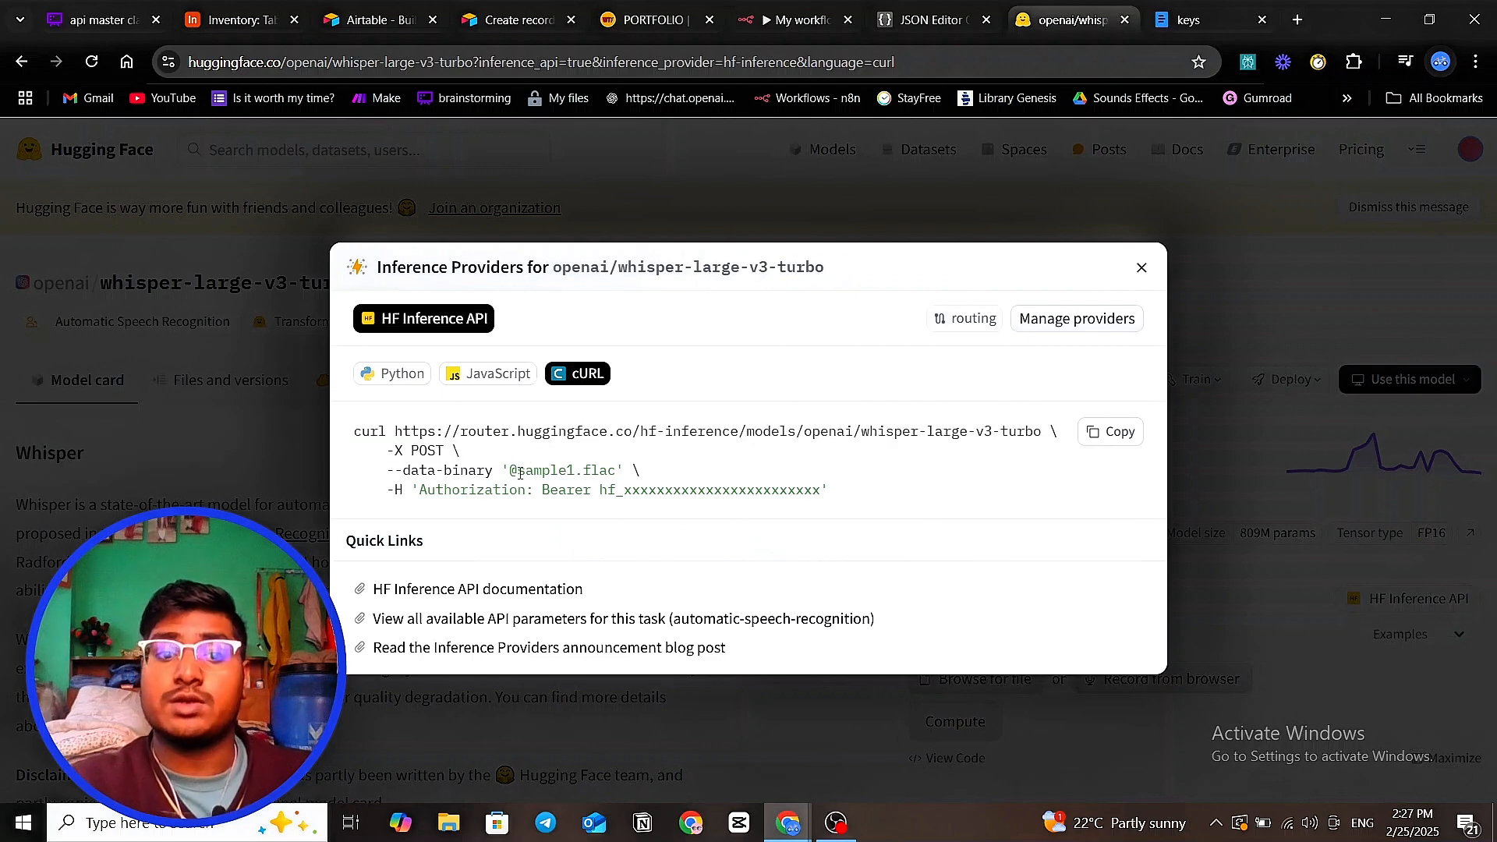
left_click_drag(493, 471, 575, 490)
left_click_drag(436, 490, 550, 489)
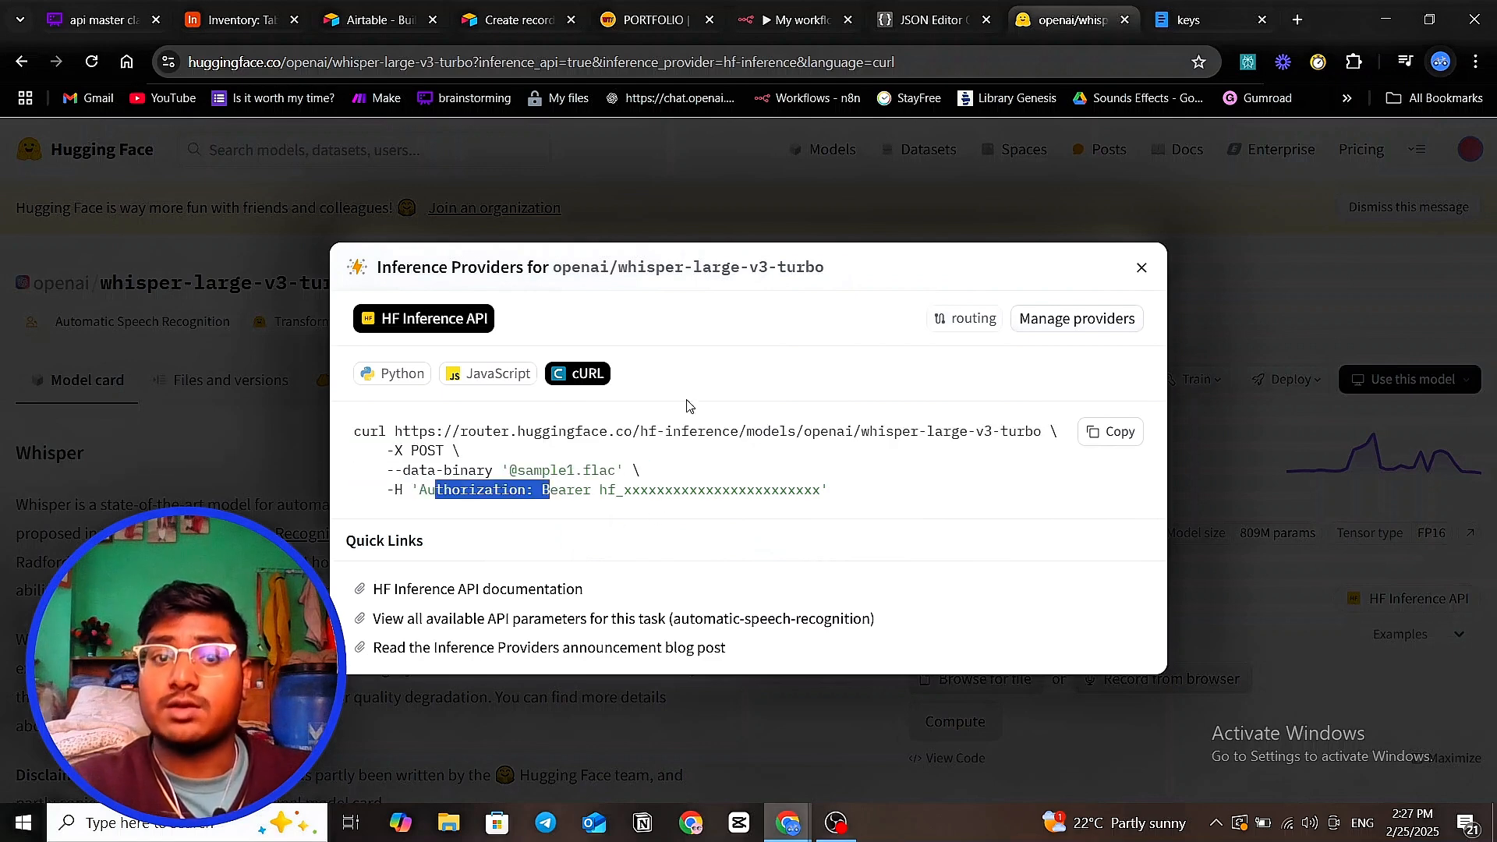
left_click(770, 26)
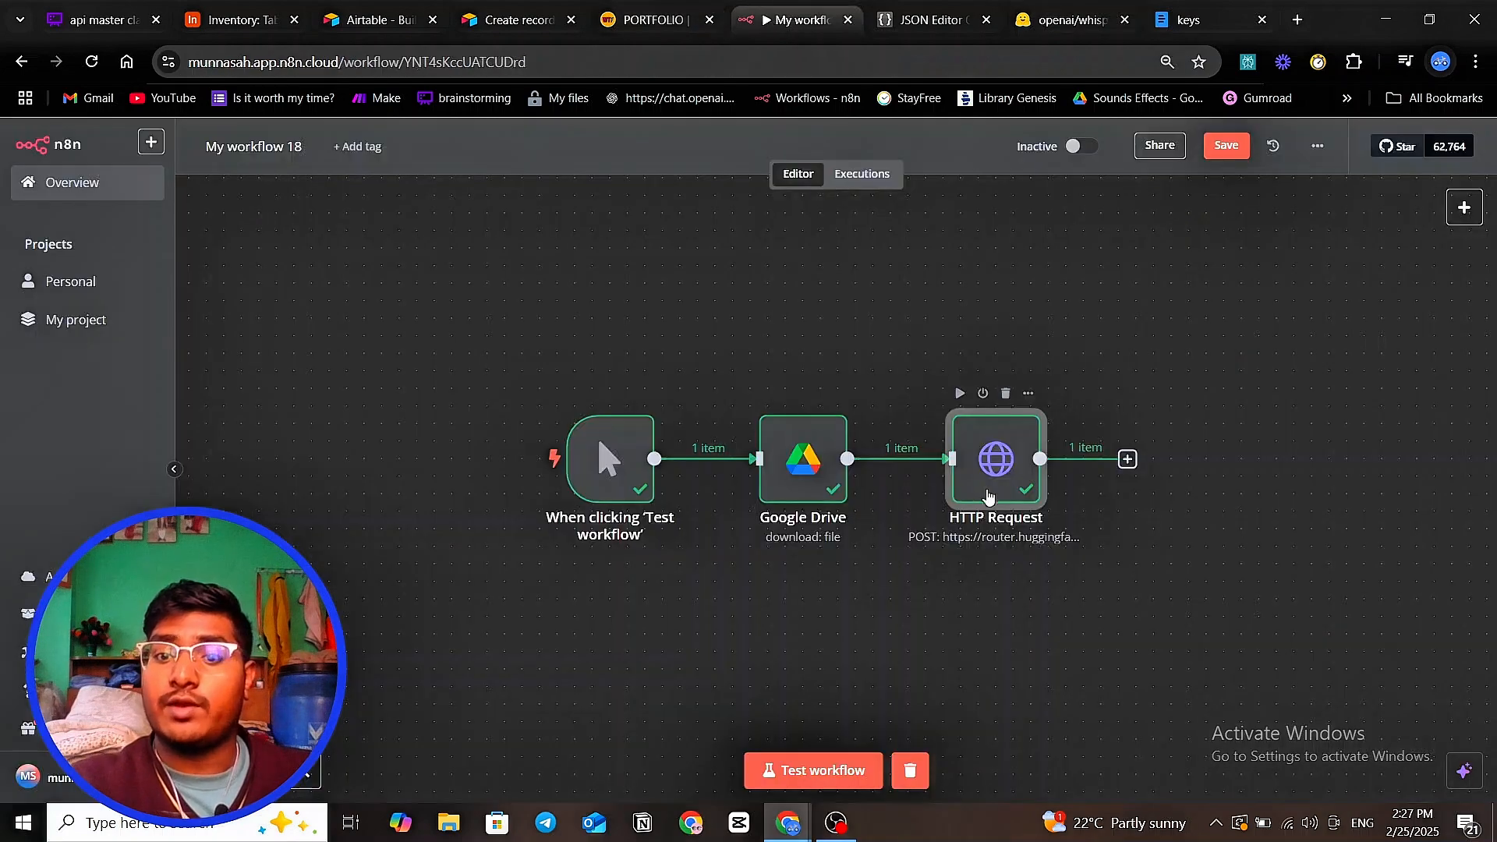
- Keep Form-Data as the HTTP Request node's body content type, then view the Whimsical api master class board
double_click(949, 441)
scroll(713, 425, "down", 5)
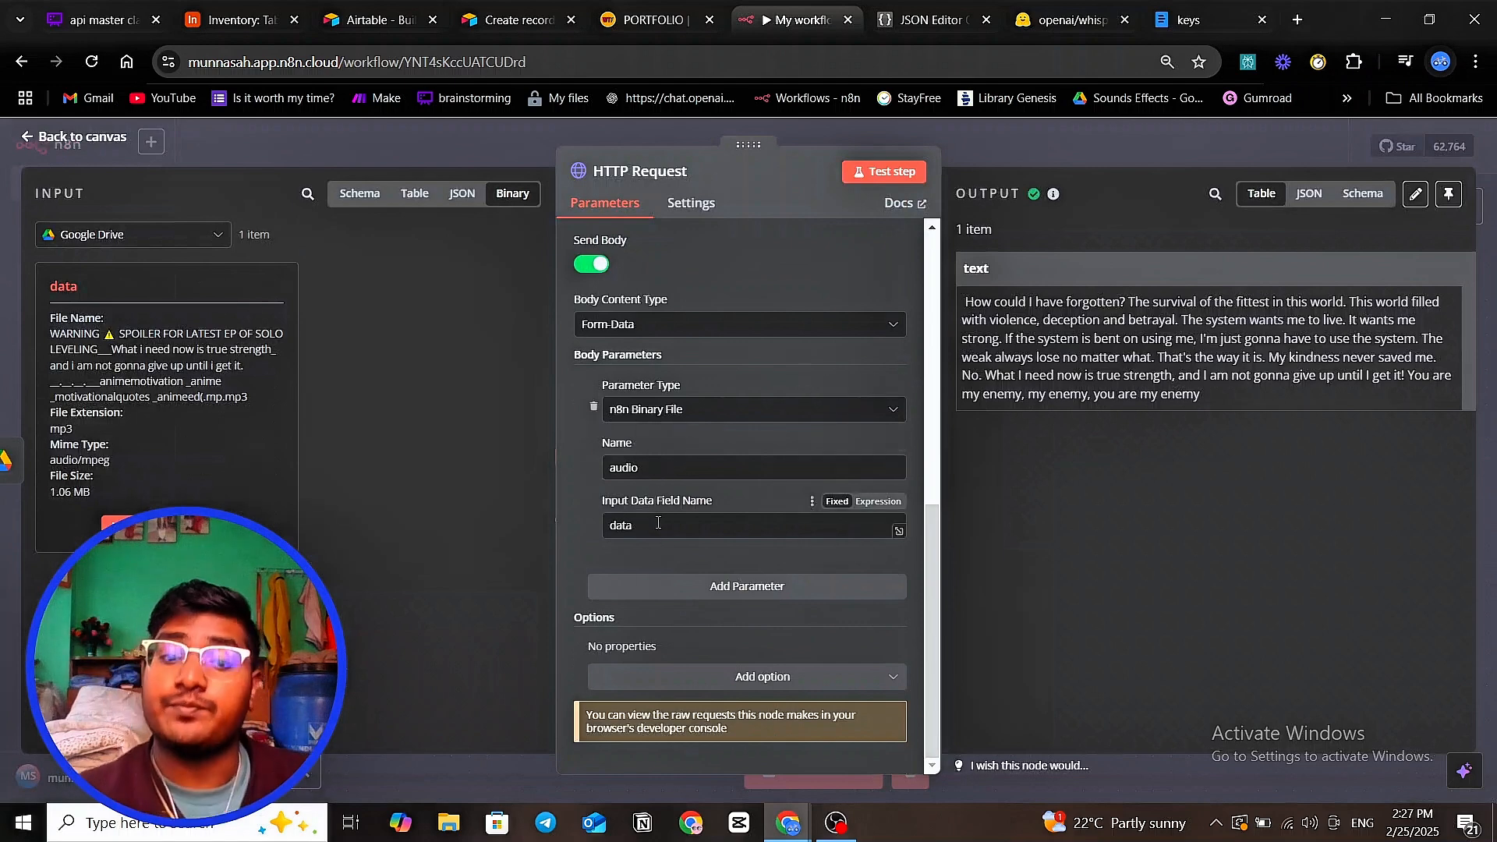
left_click(700, 329)
left_click(671, 401)
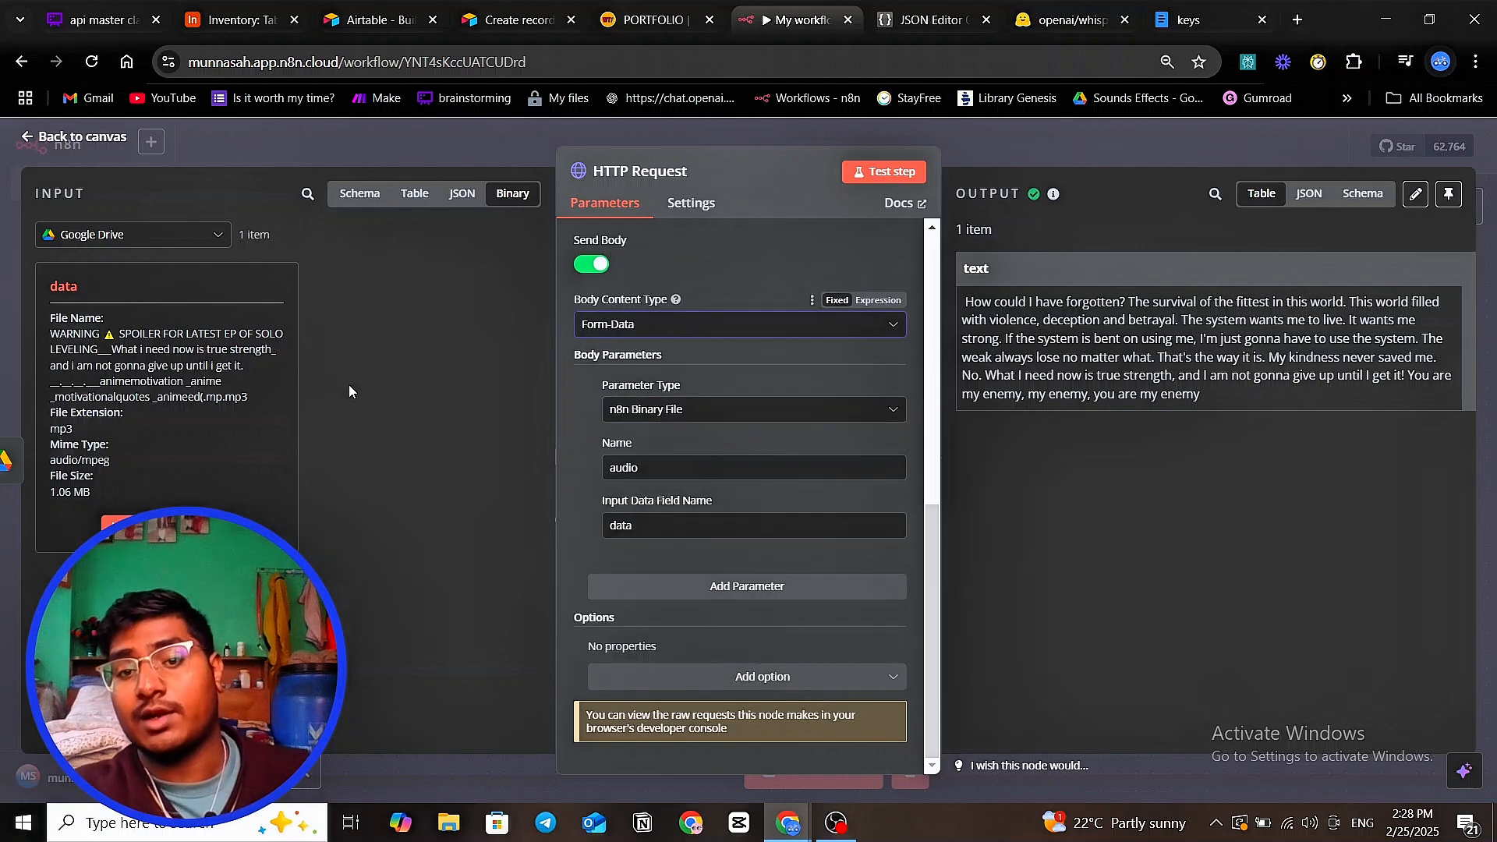
left_click(660, 137)
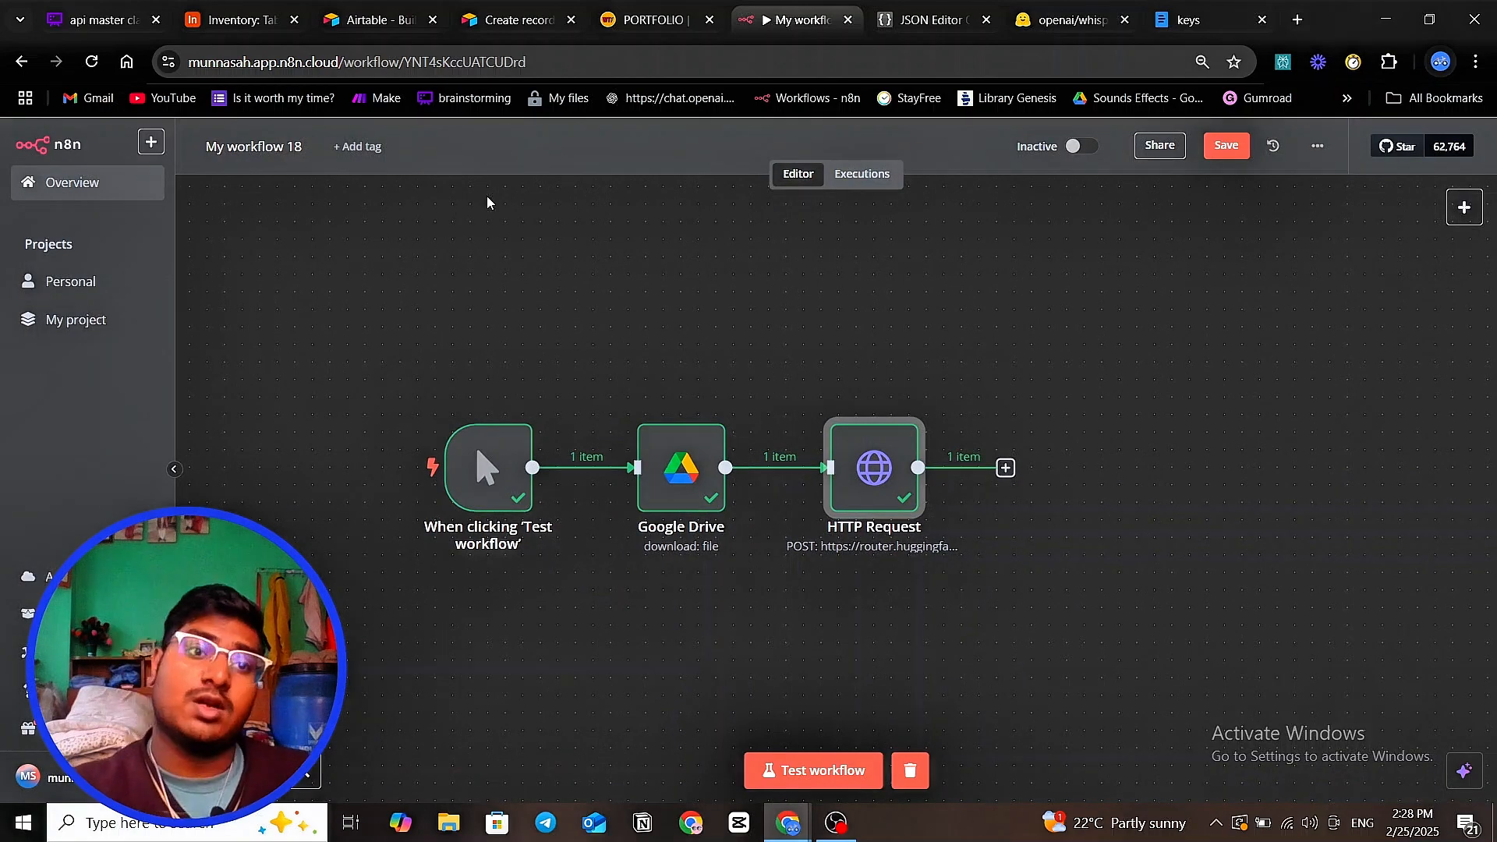
left_click(90, 23)
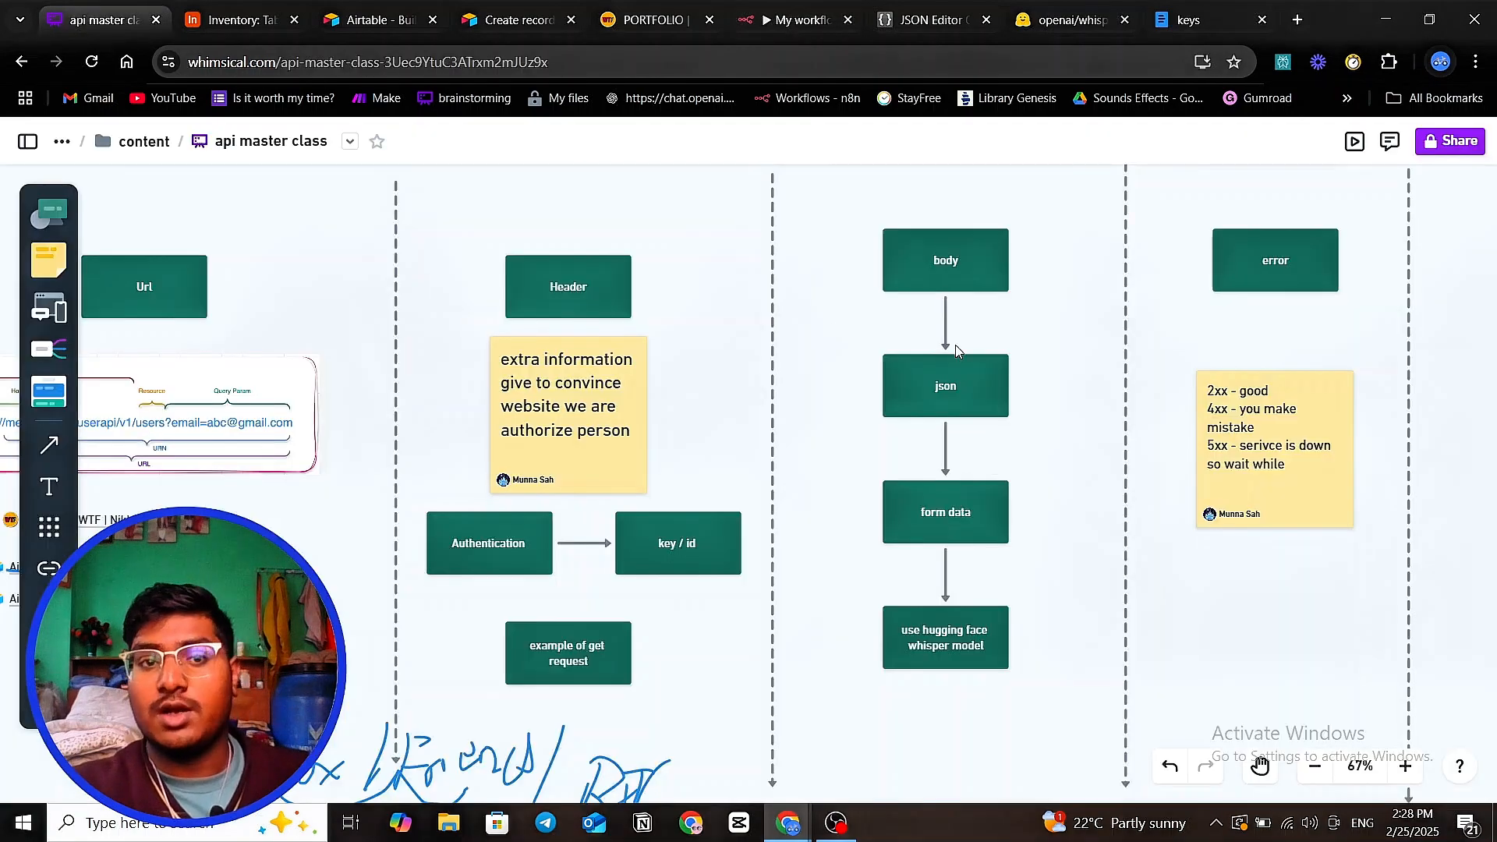
- Pan the api master class board to the body and error columns, then save My workflow 18
left_click(233, 20)
left_click(105, 34)
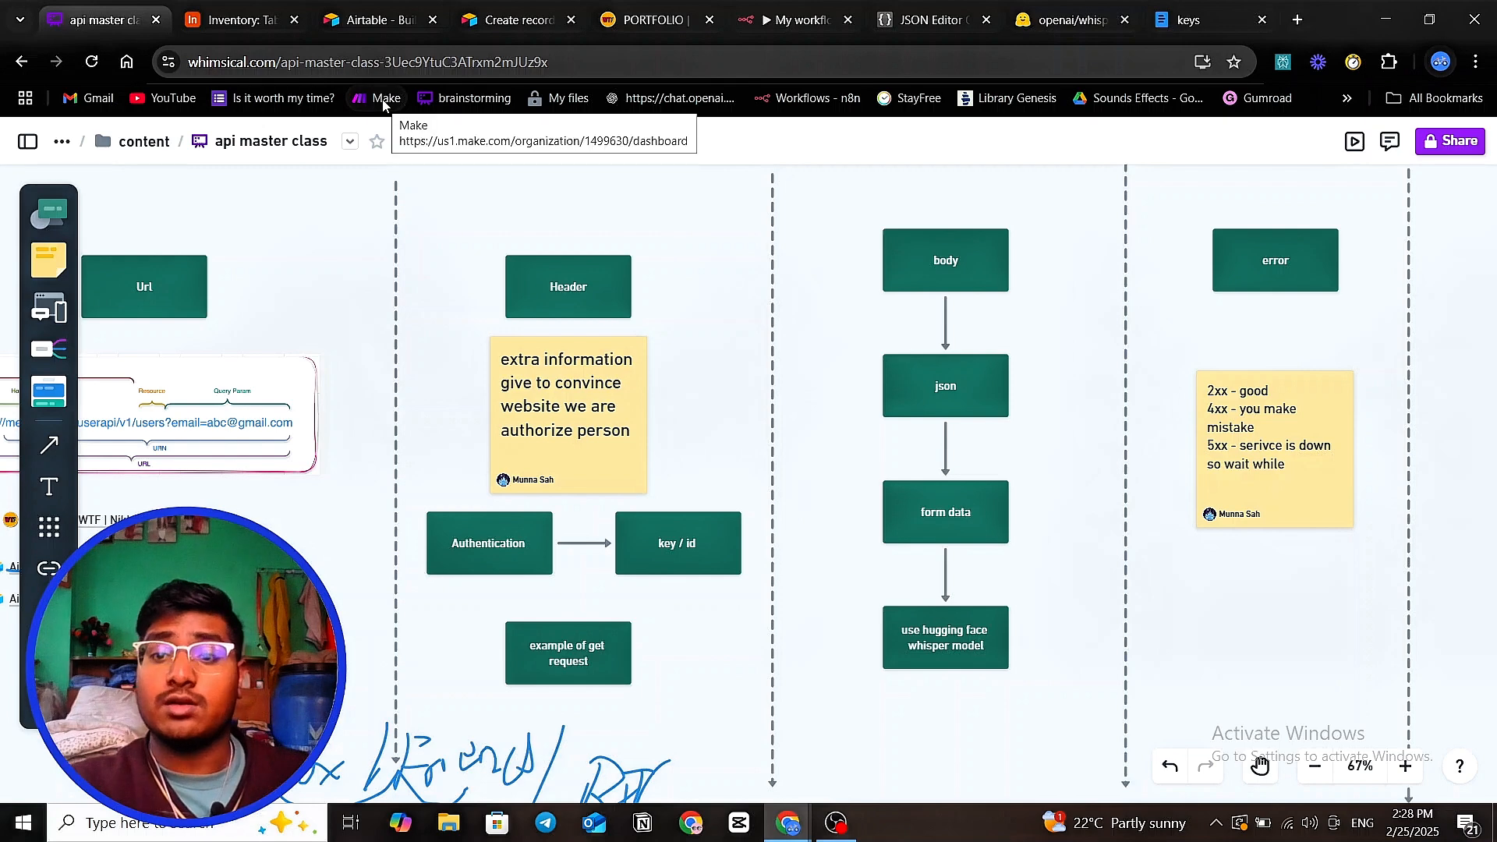
left_click_drag(809, 273, 697, 312)
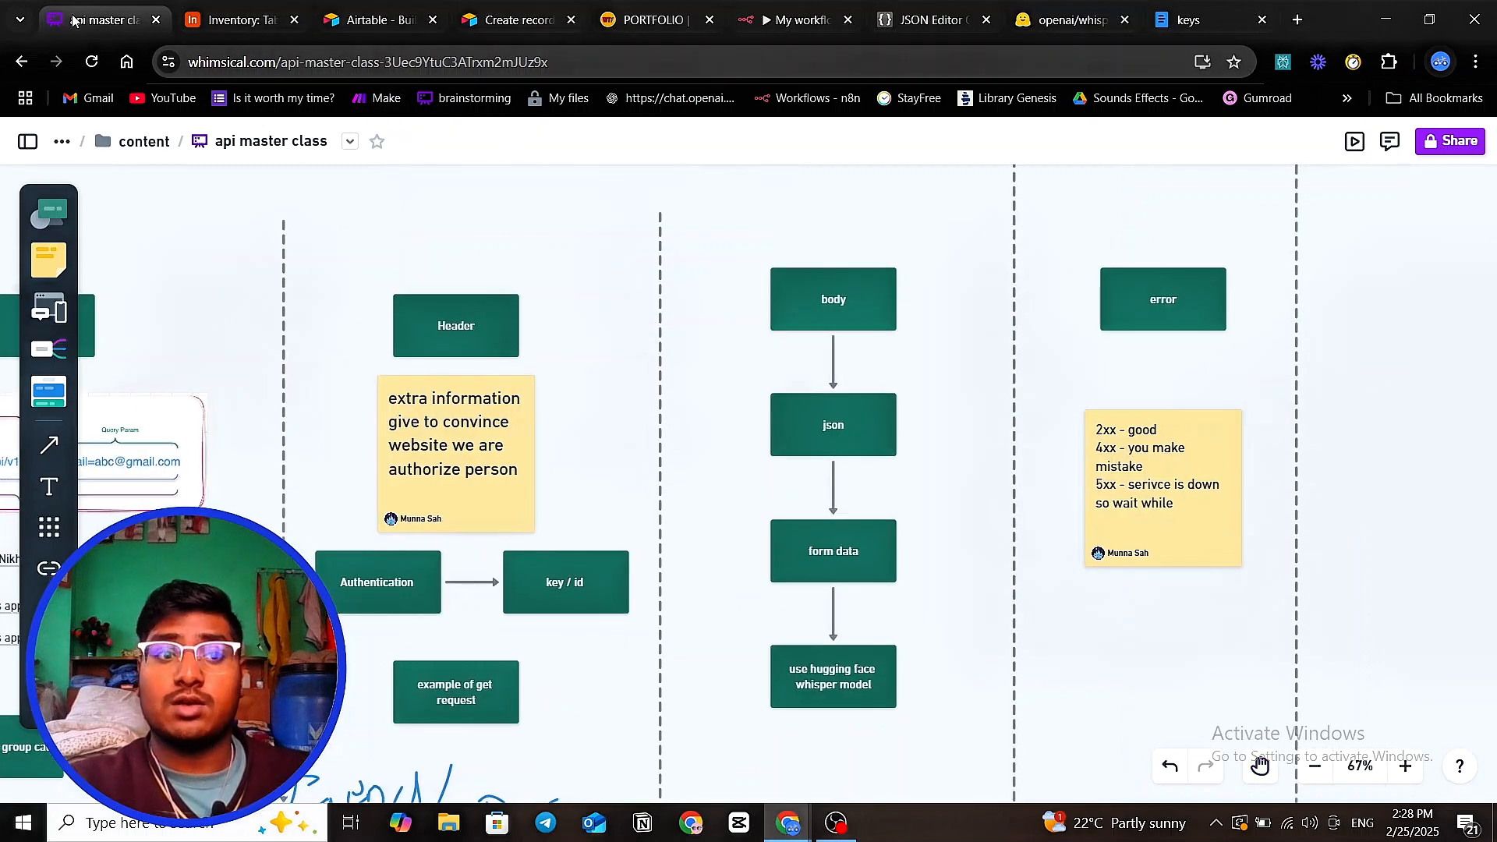
left_click(789, 20)
left_click(1210, 152)
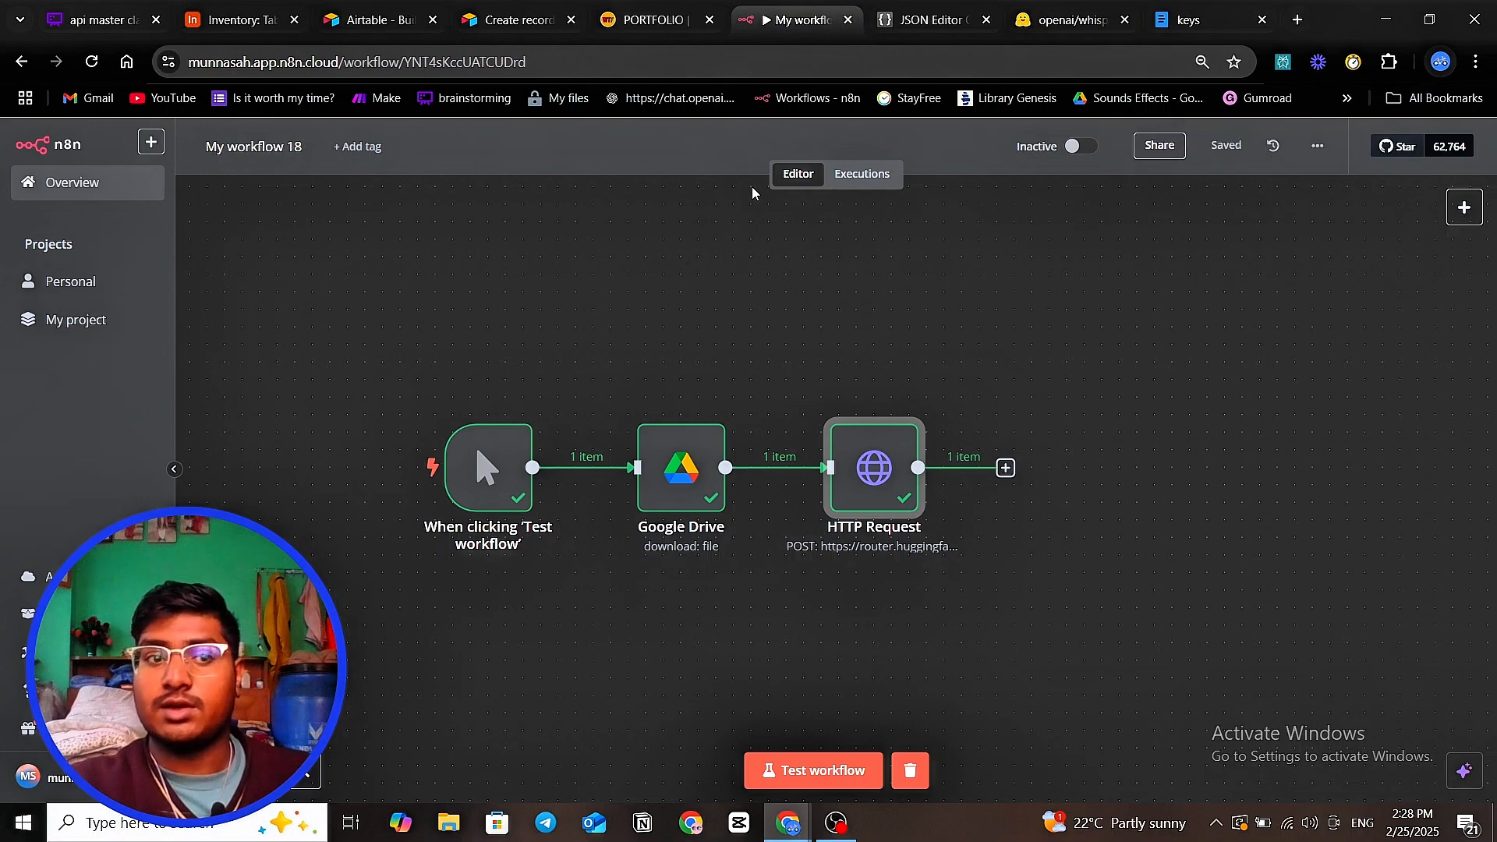
- Open My workflow 17 from Personal and show HTTP Request1's Gaming pc JSON body
left_click(63, 283)
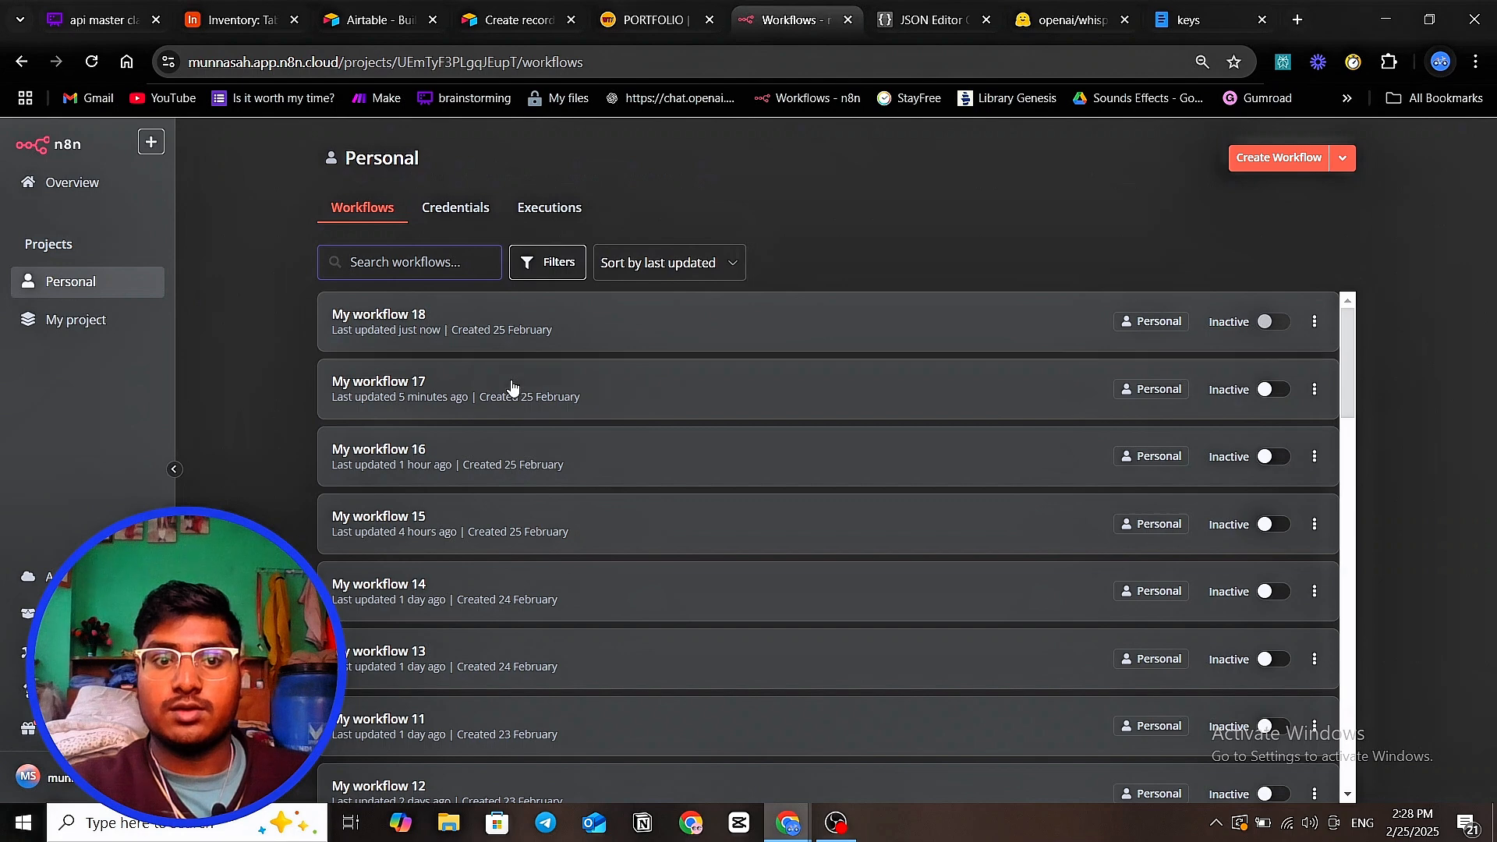
left_click(511, 381)
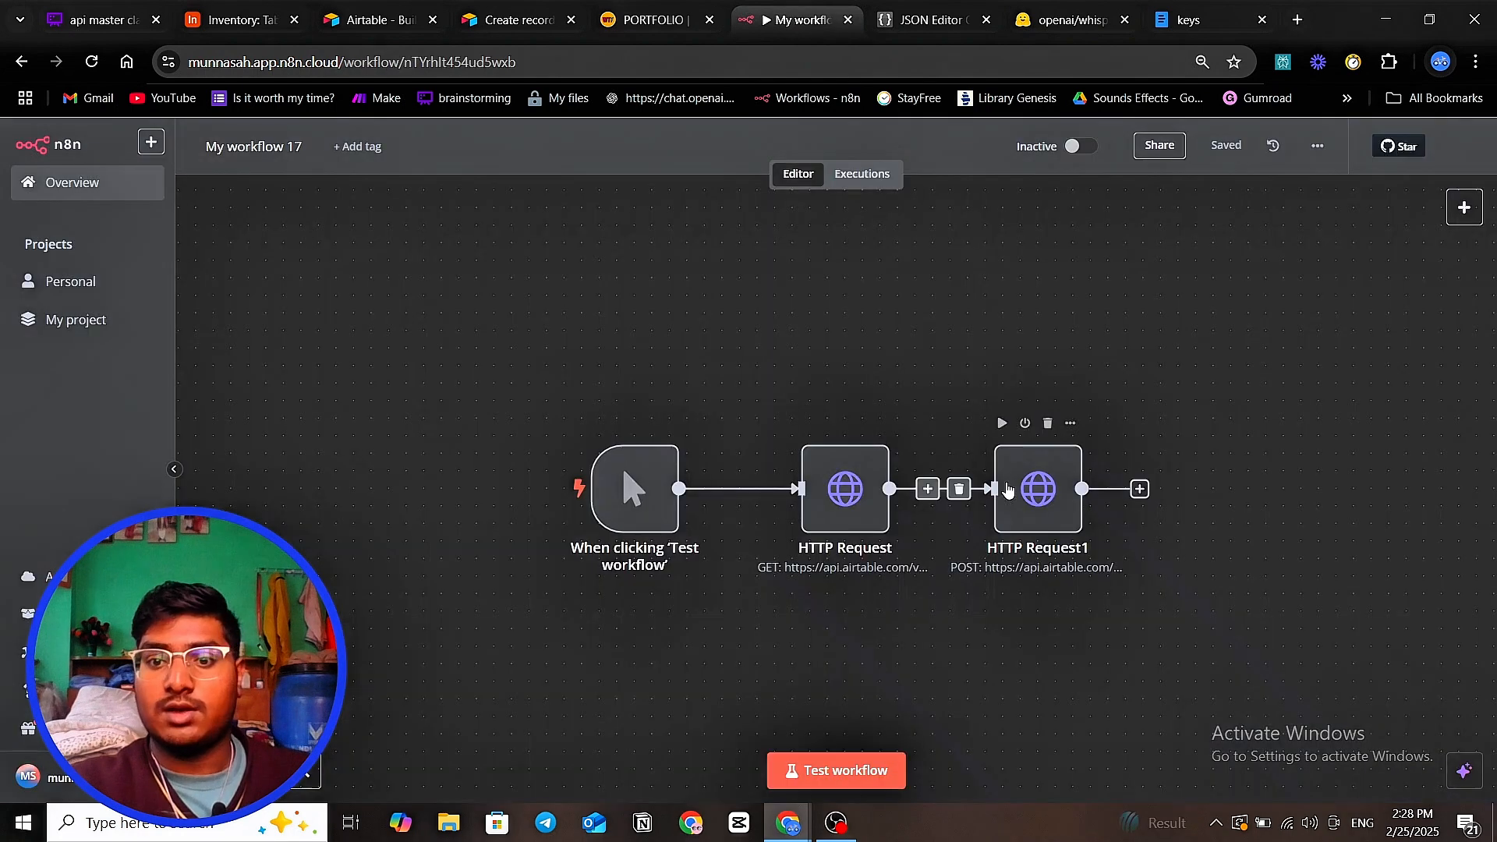
double_click(1014, 489)
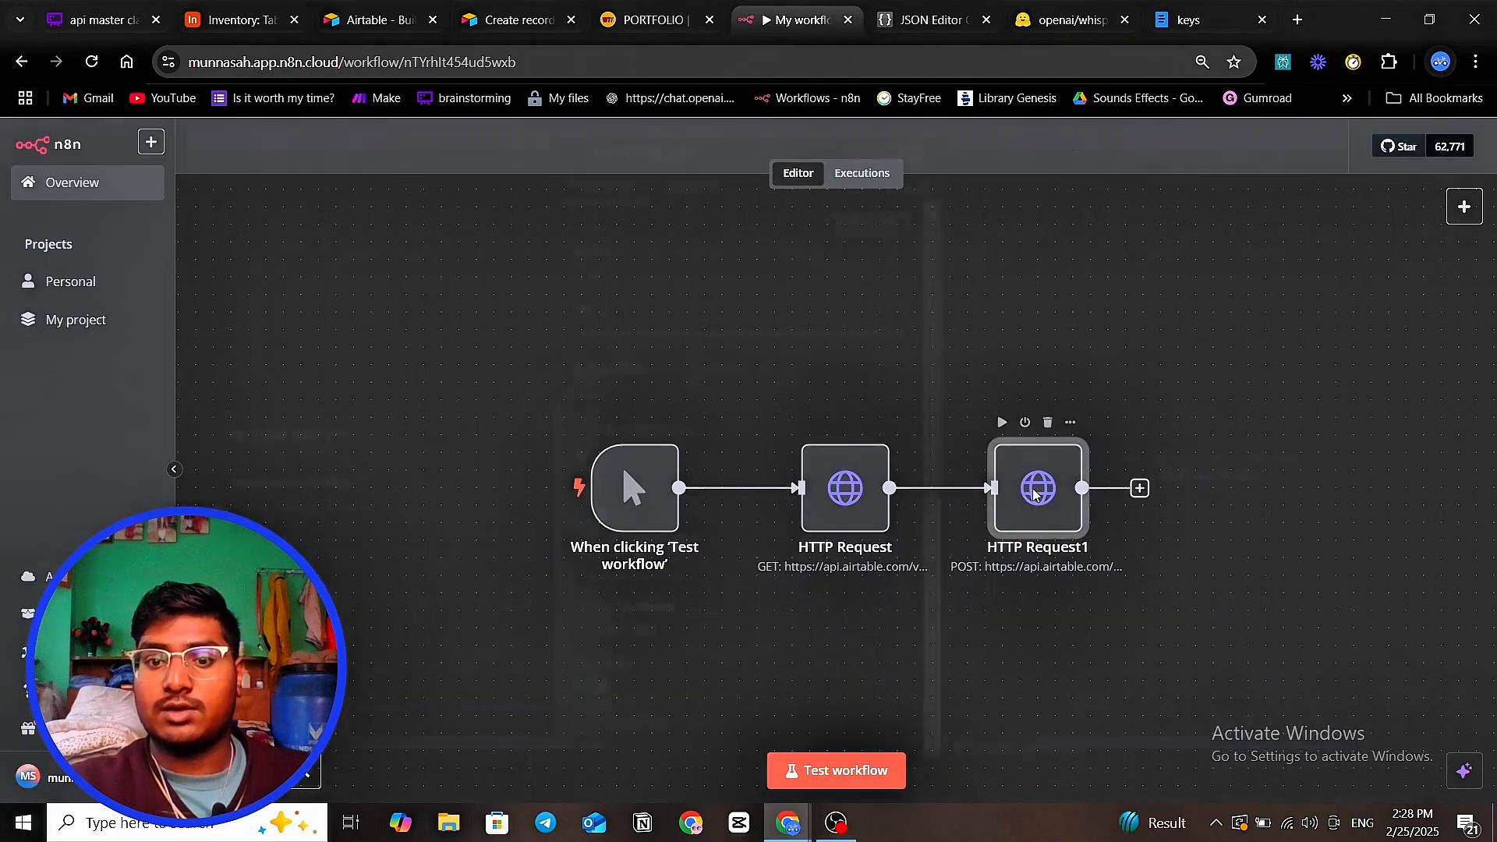
scroll(762, 465, "down", 10)
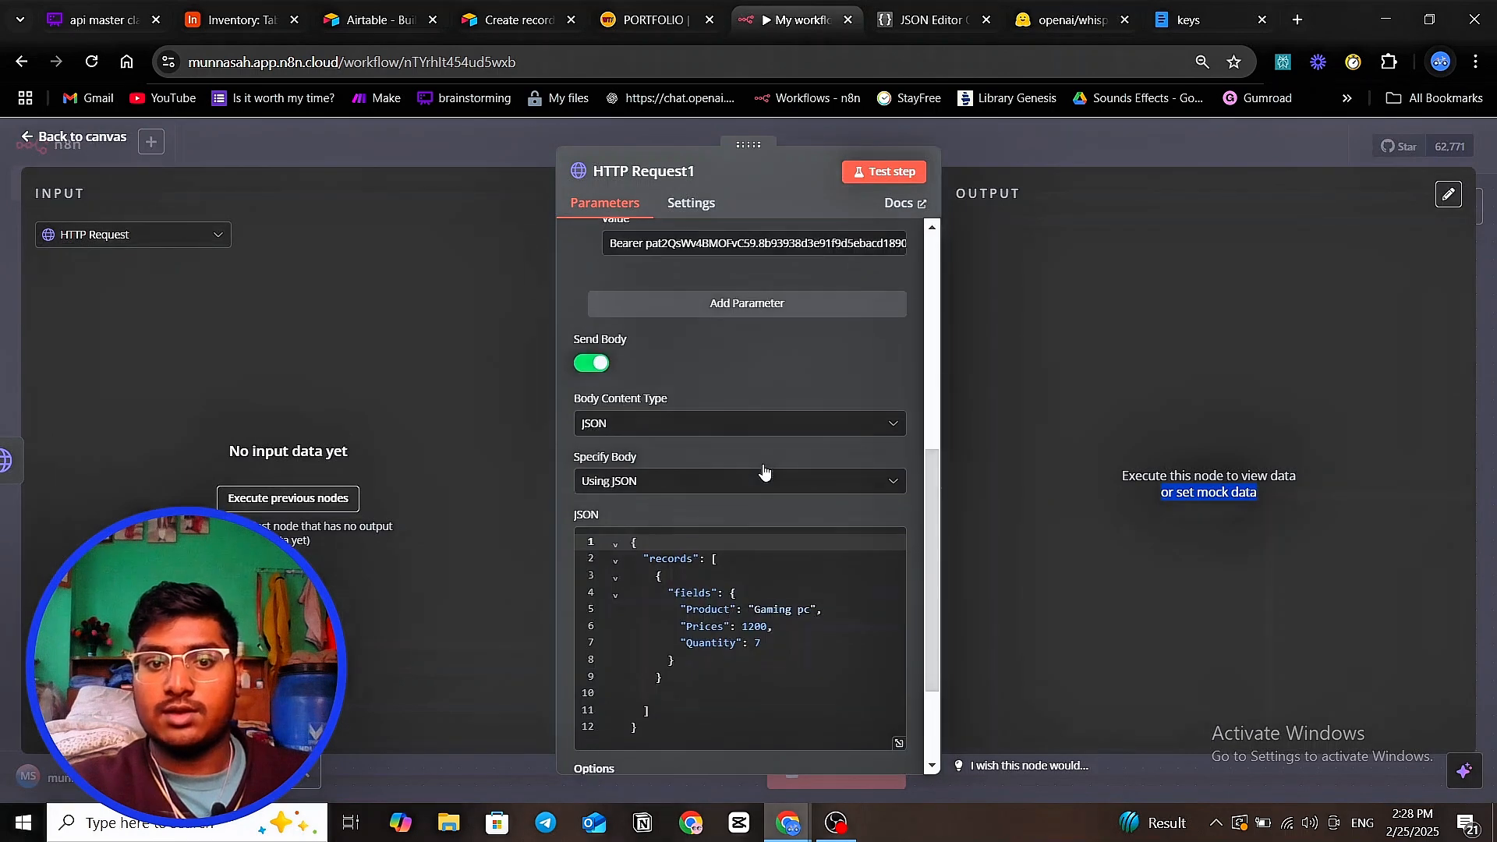
- Misspell the Quantity key as Quanity and test the Airtable POST, inspecting the 422 unknown-field error
left_click(721, 500)
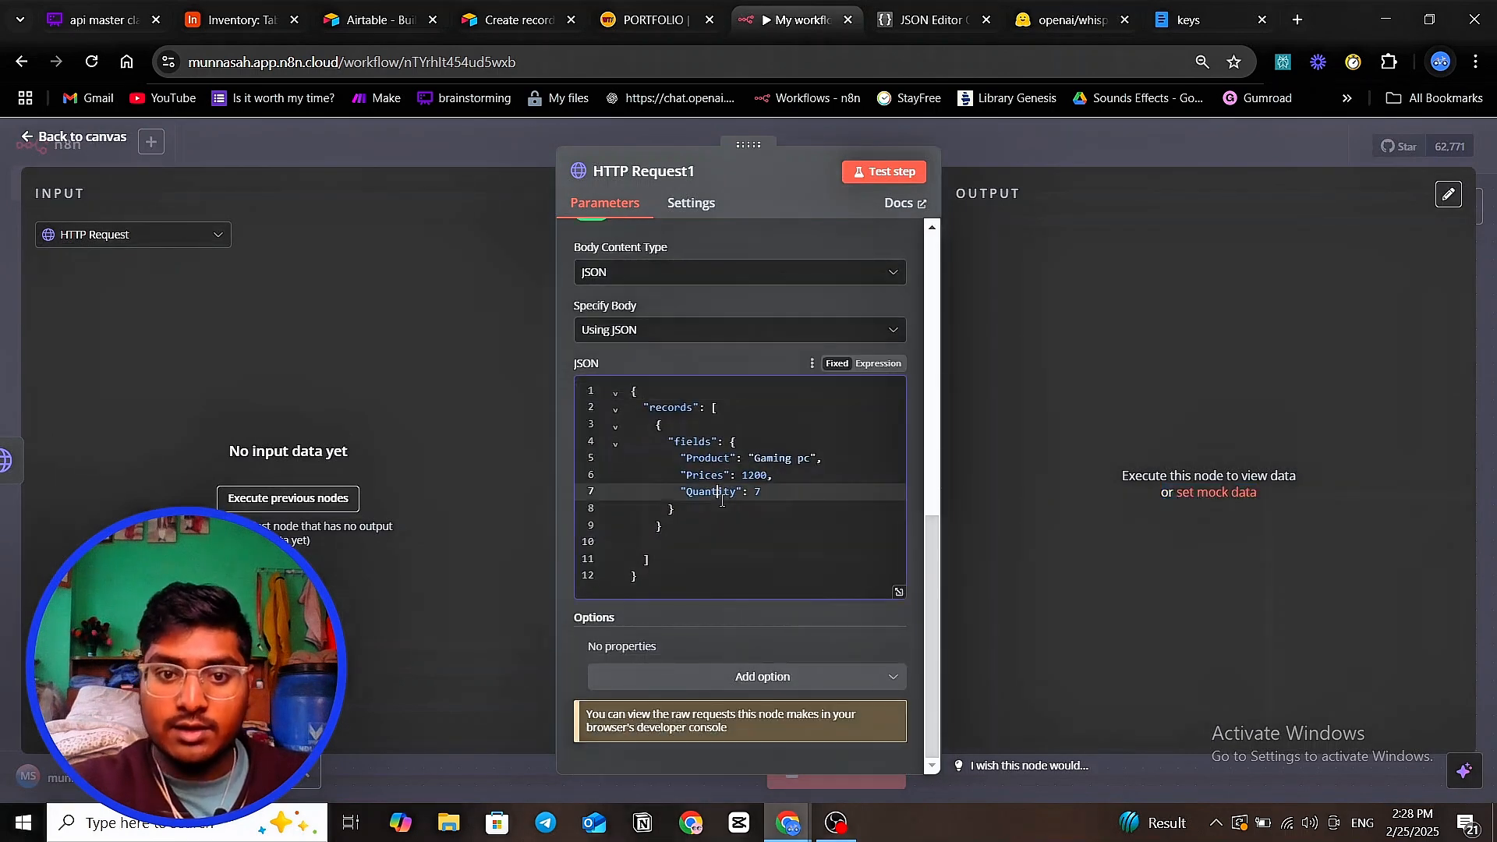
key("BackSpace")
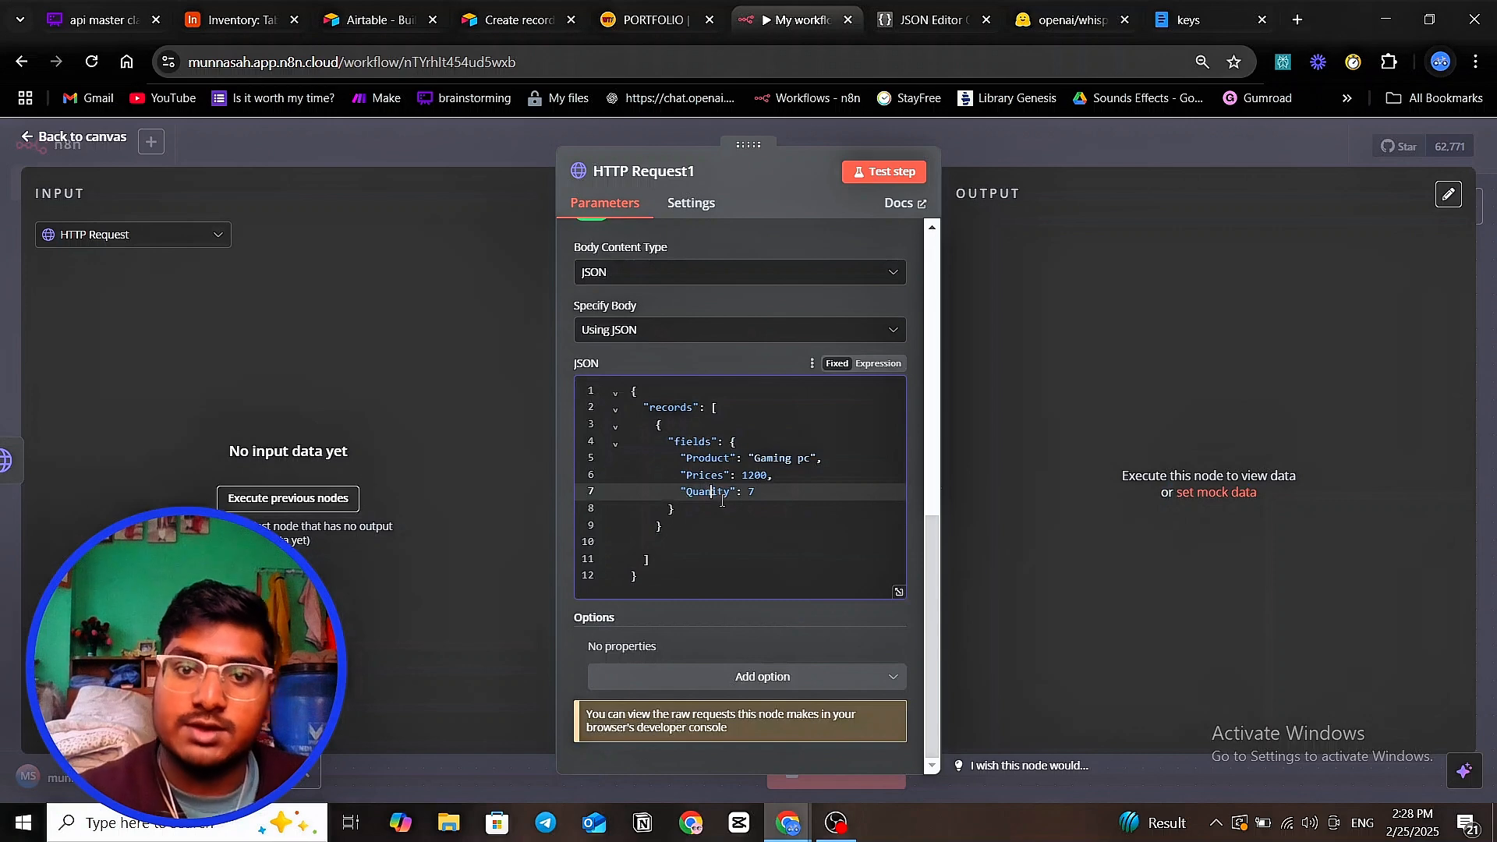
left_click(895, 169)
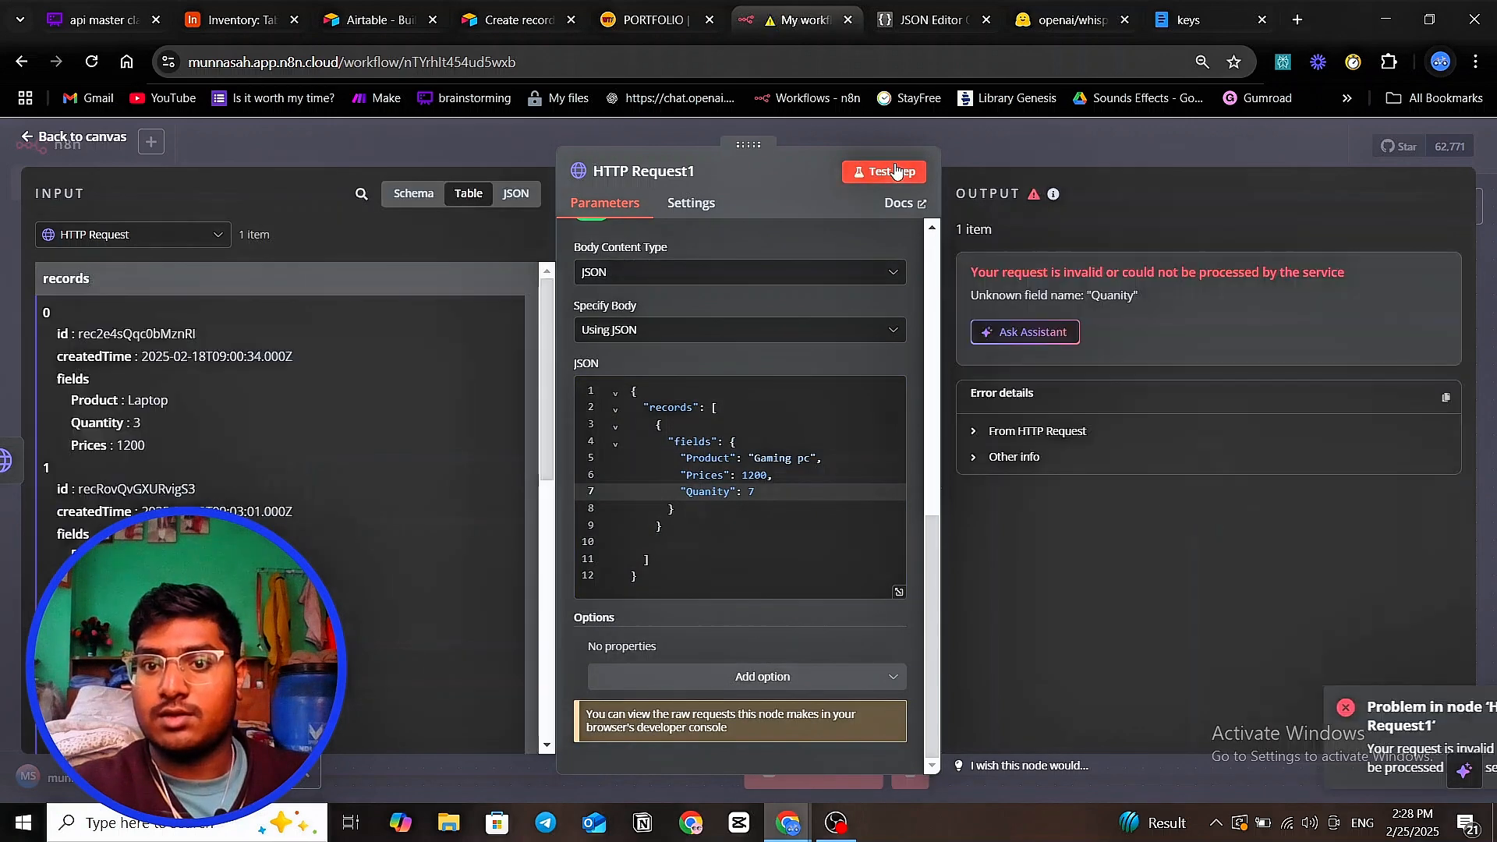
left_click(973, 434)
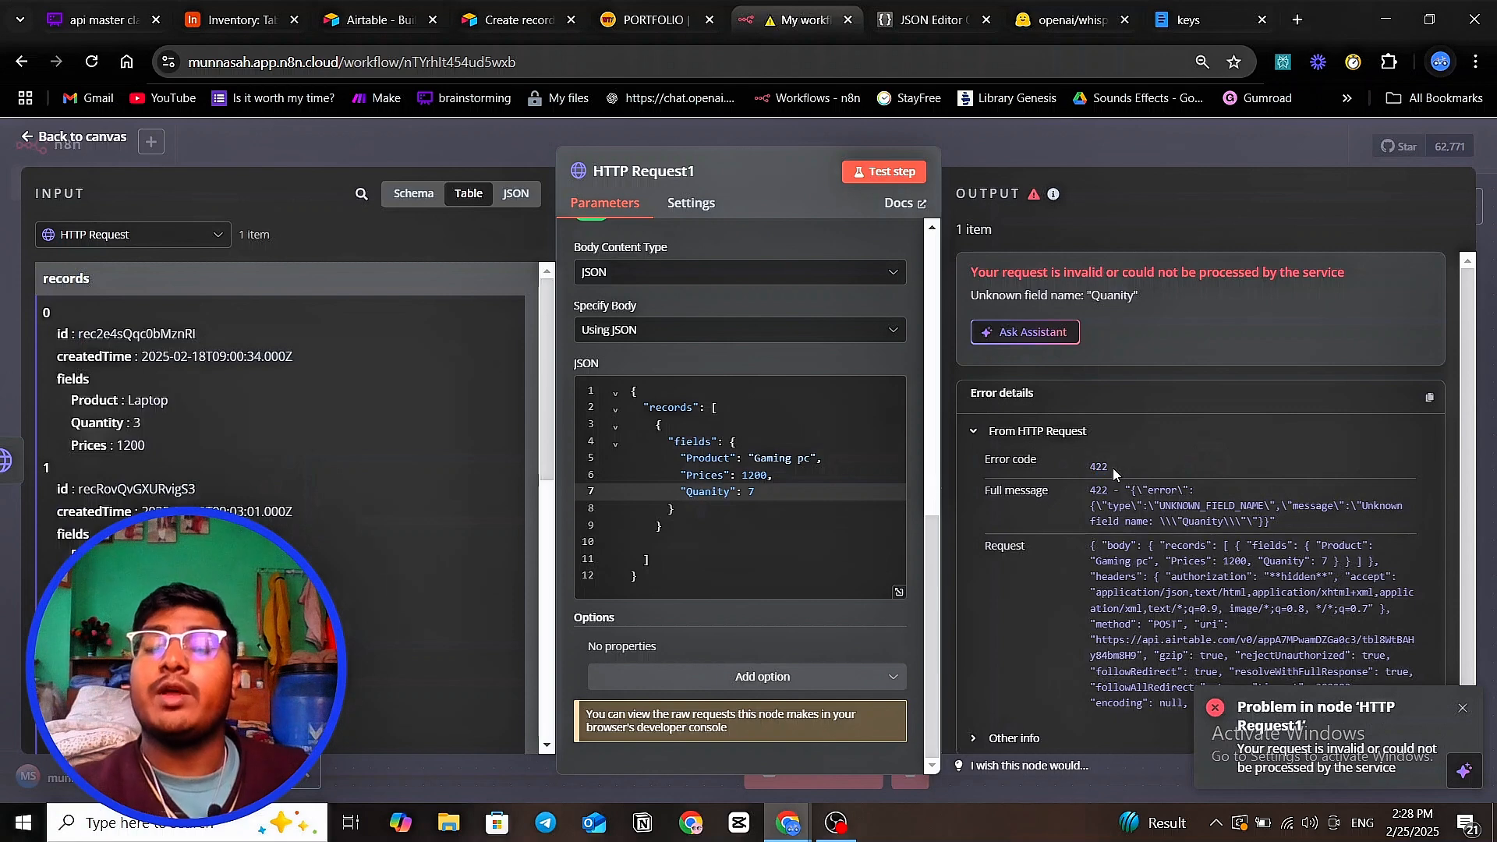
left_click(105, 20)
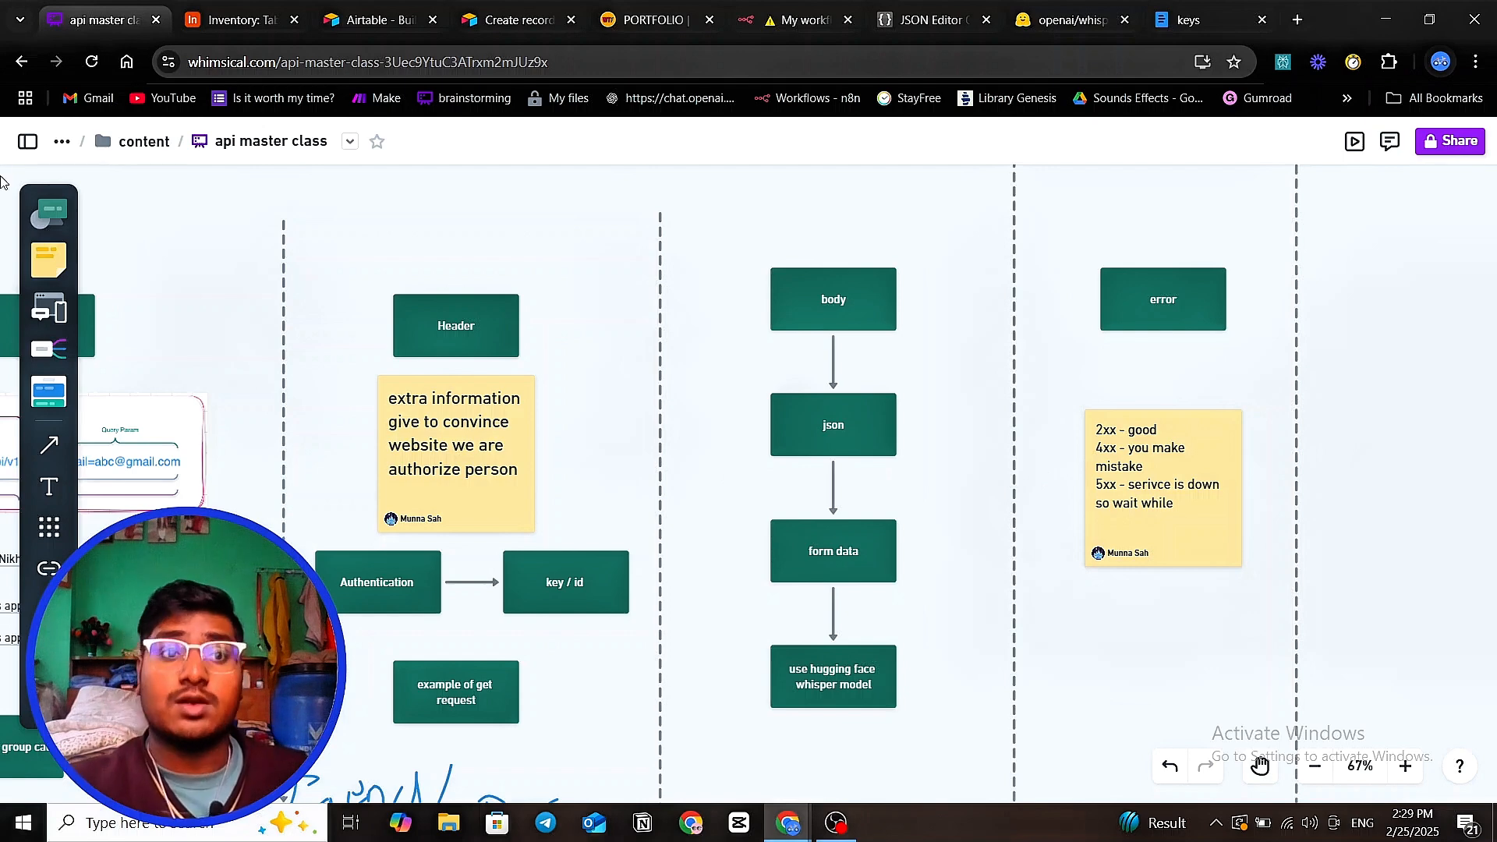
- Check the Whimsical status-code sticky note, then return to the failing HTTP Request1 node in n8n
scroll(1008, 318, "down", 1)
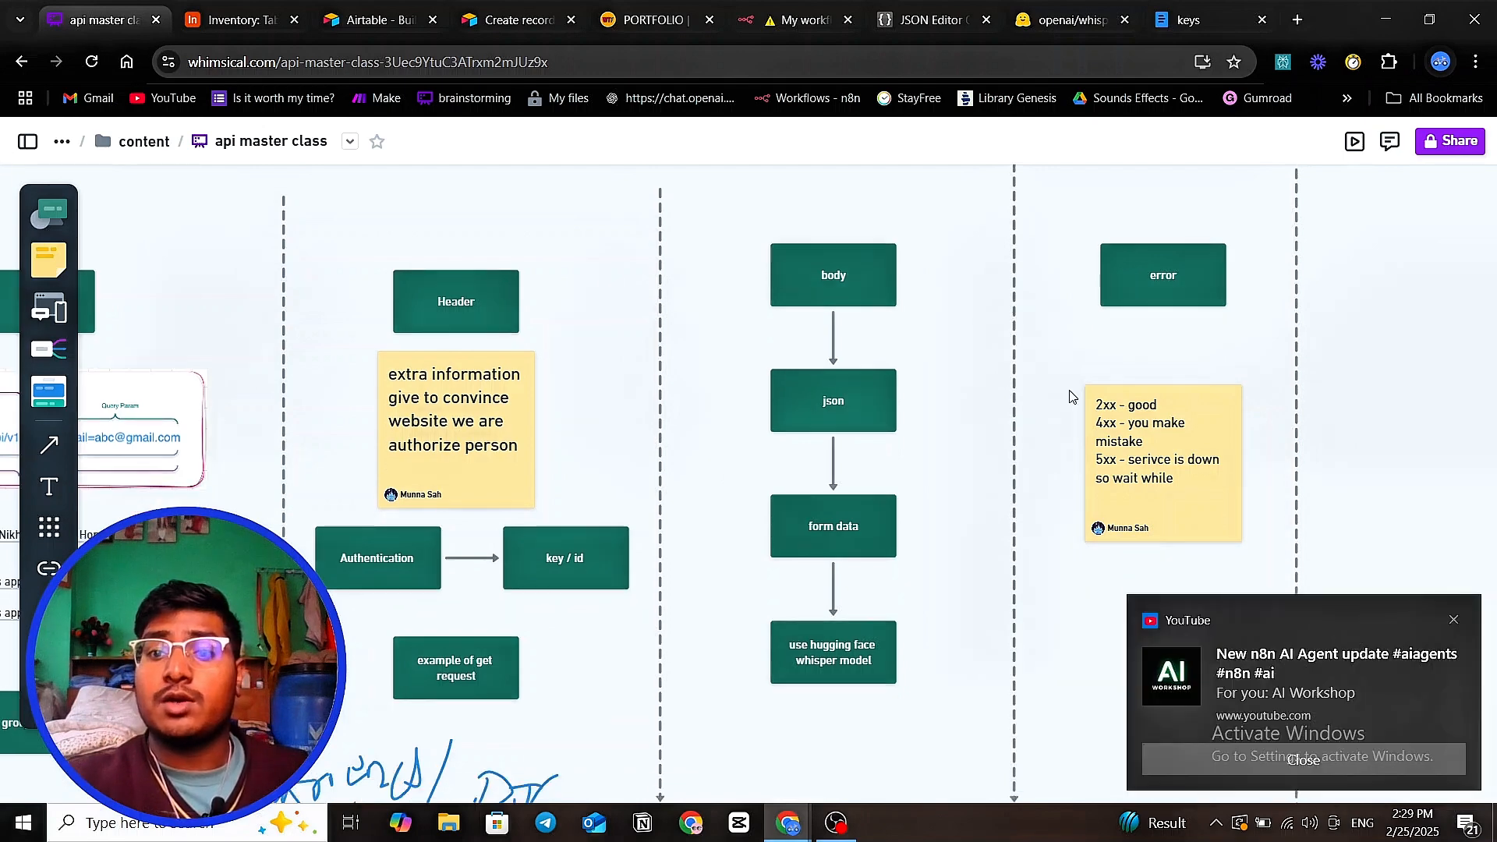
mouse_move(1090, 406)
left_mouse_down()
mouse_move(1114, 408)
mouse_move(1088, 413)
left_mouse_up()
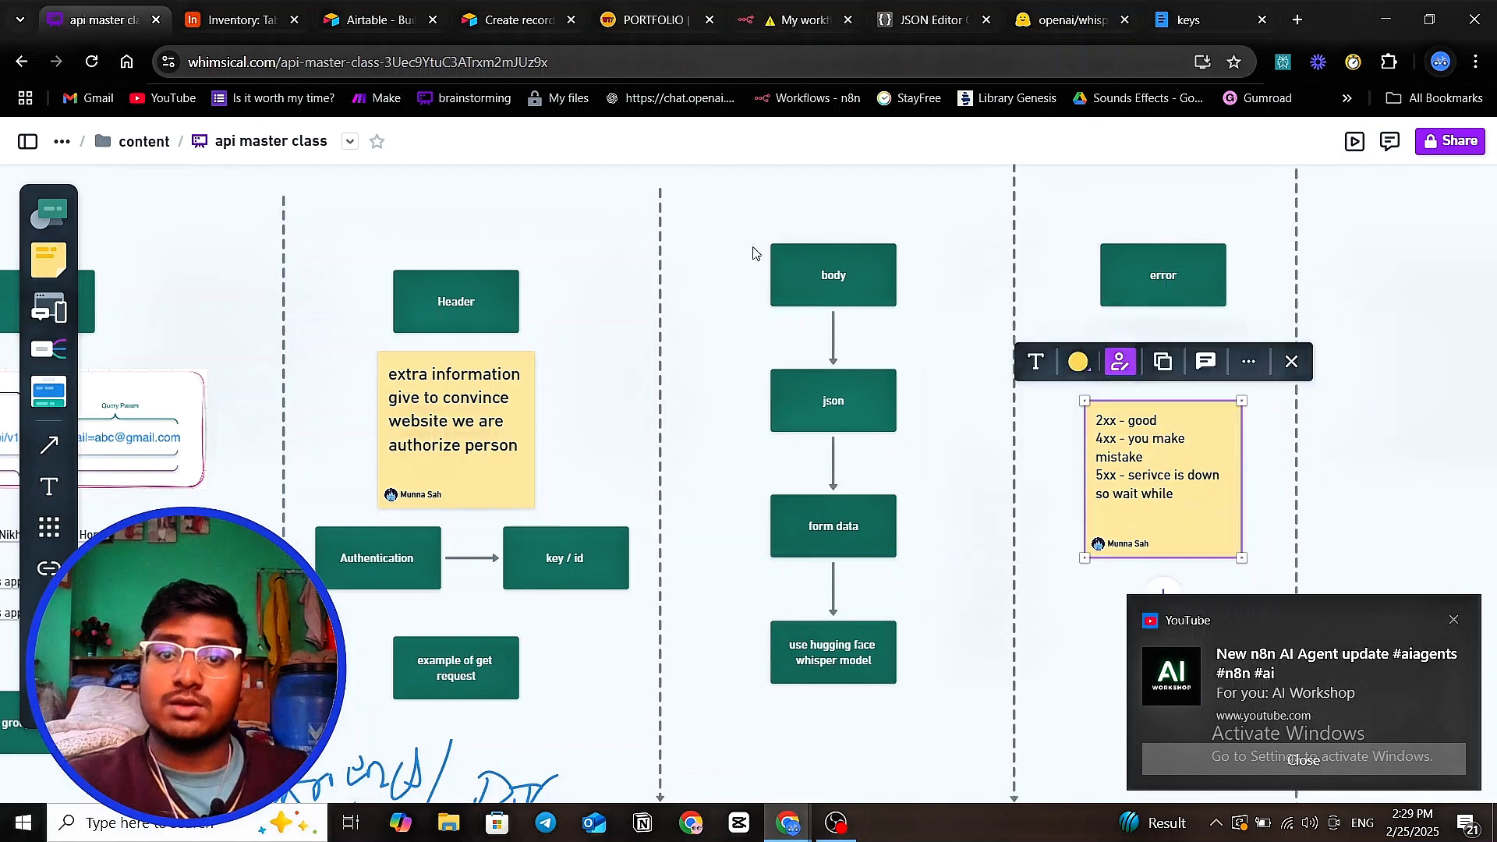
left_click(1054, 24)
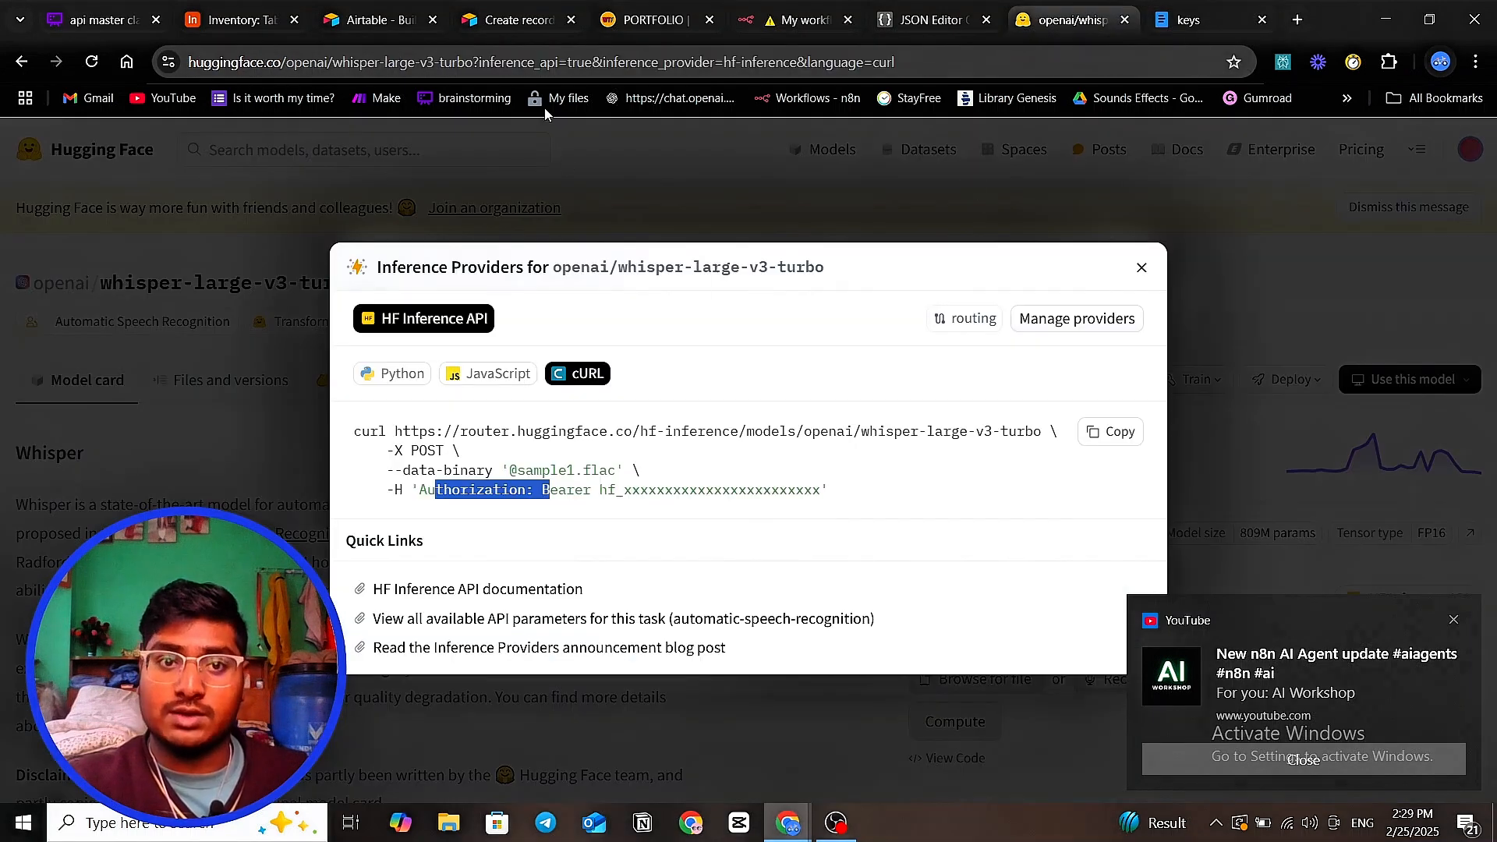
left_click(794, 22)
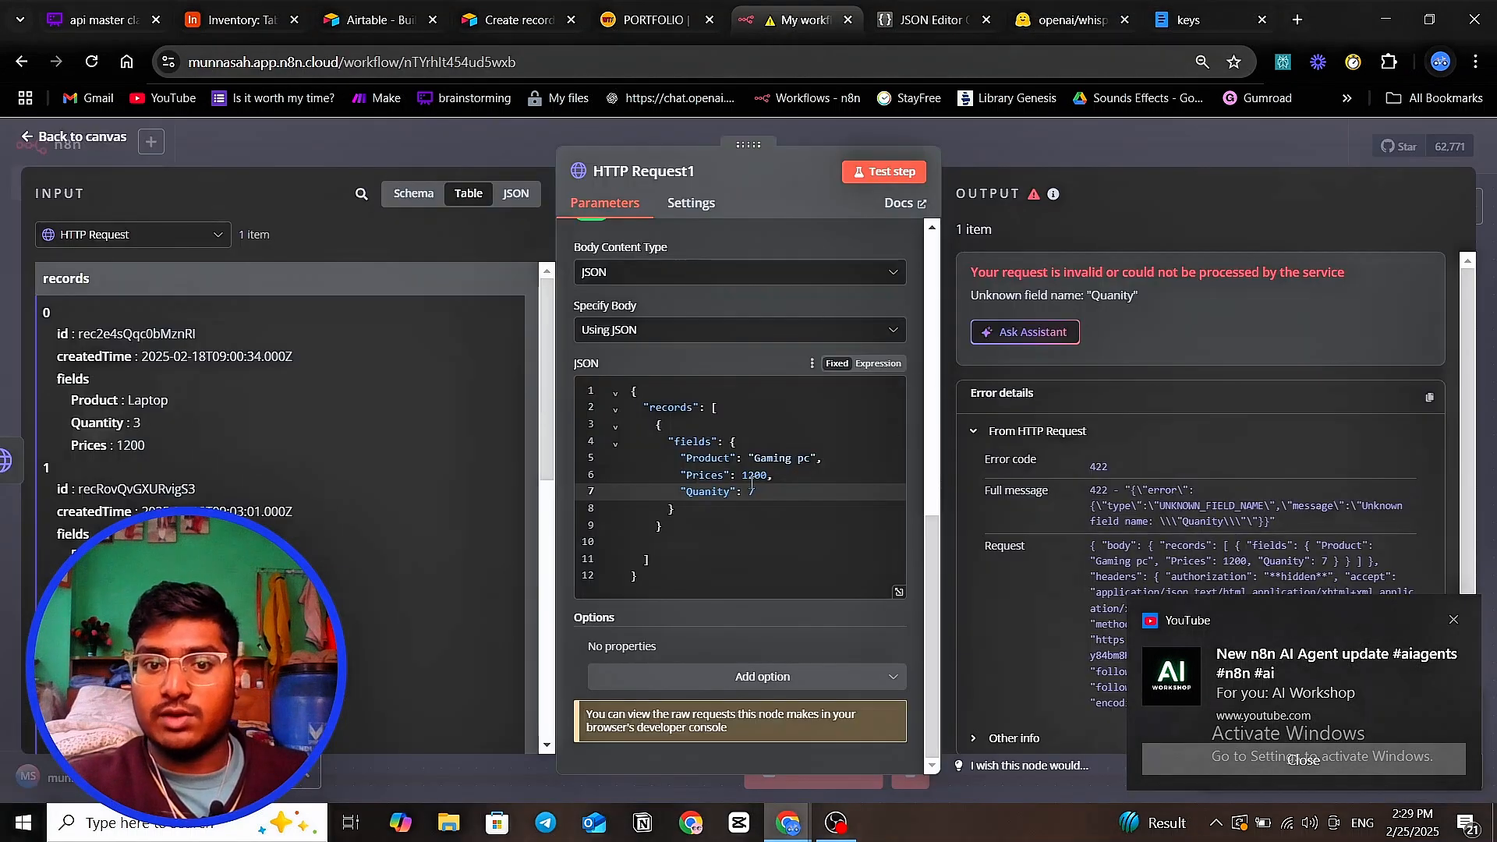
- Restore the spelling of Quantity and rerun the test, creating the Gaming pc record (Prices 1200, Quantity 7)
left_click(710, 493)
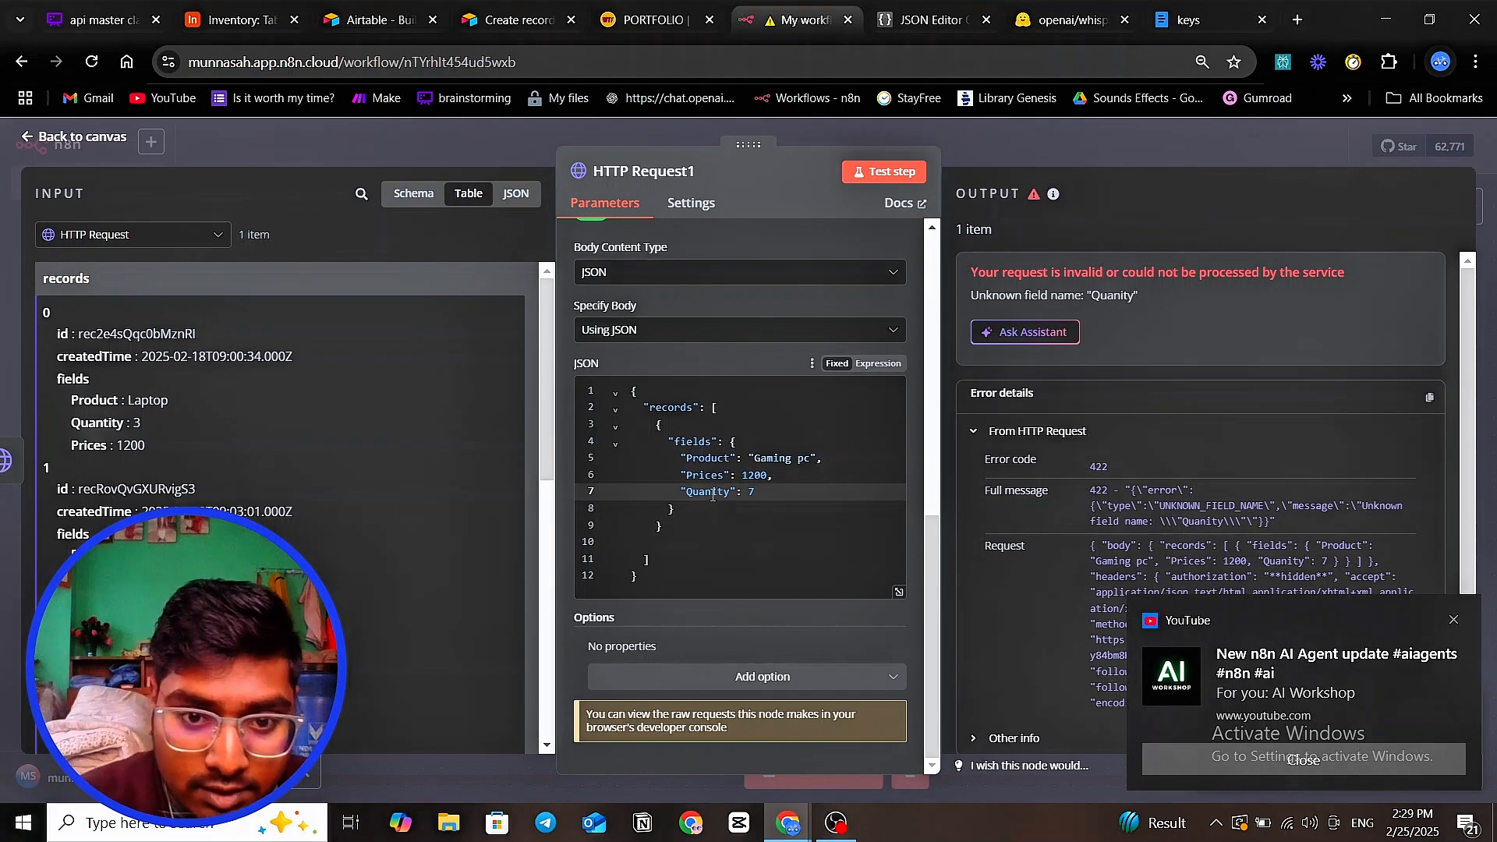
type("t")
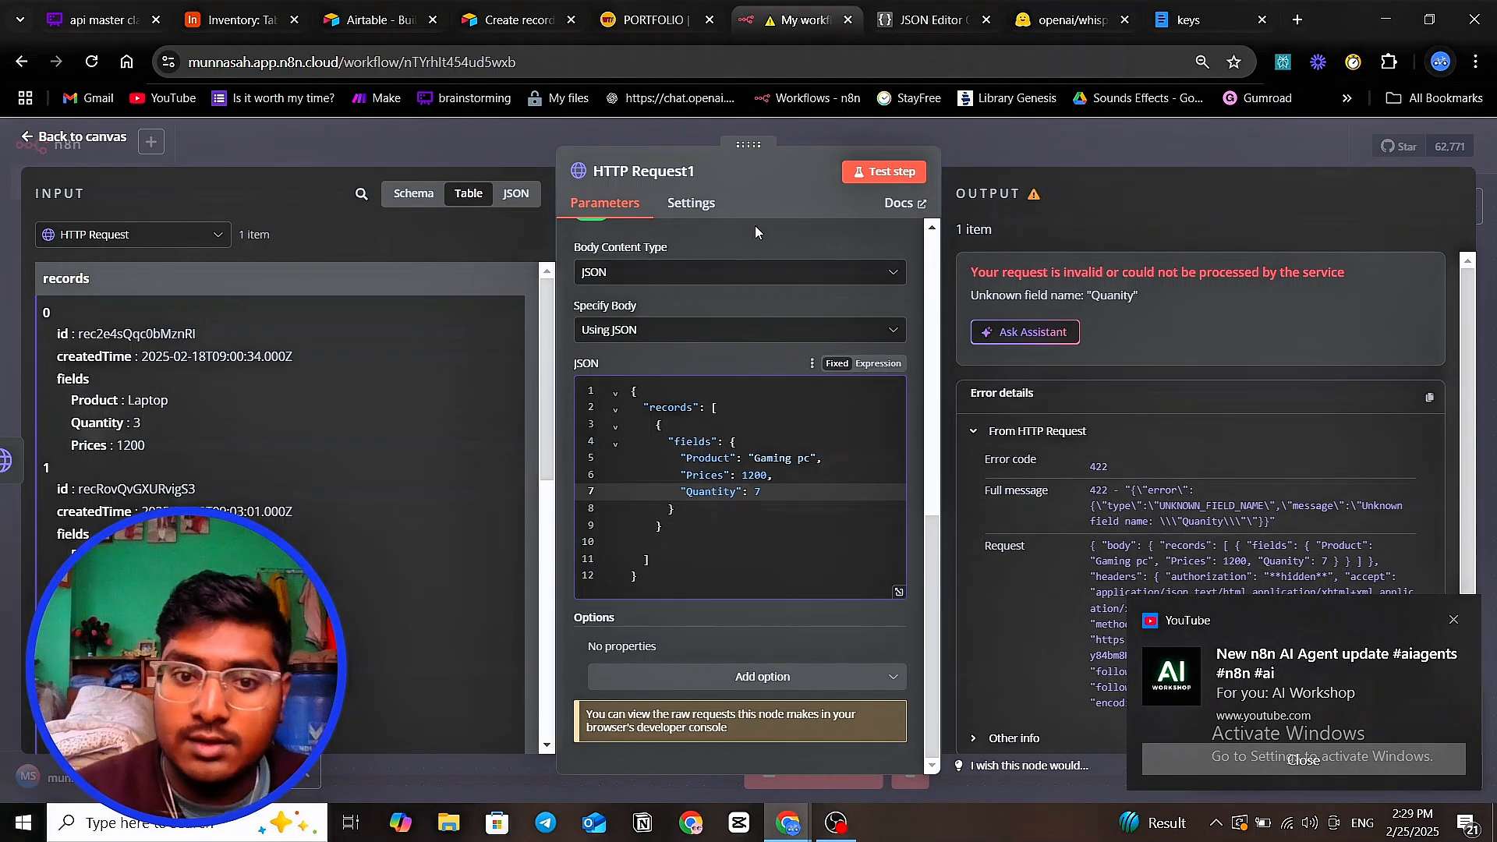
left_click(884, 173)
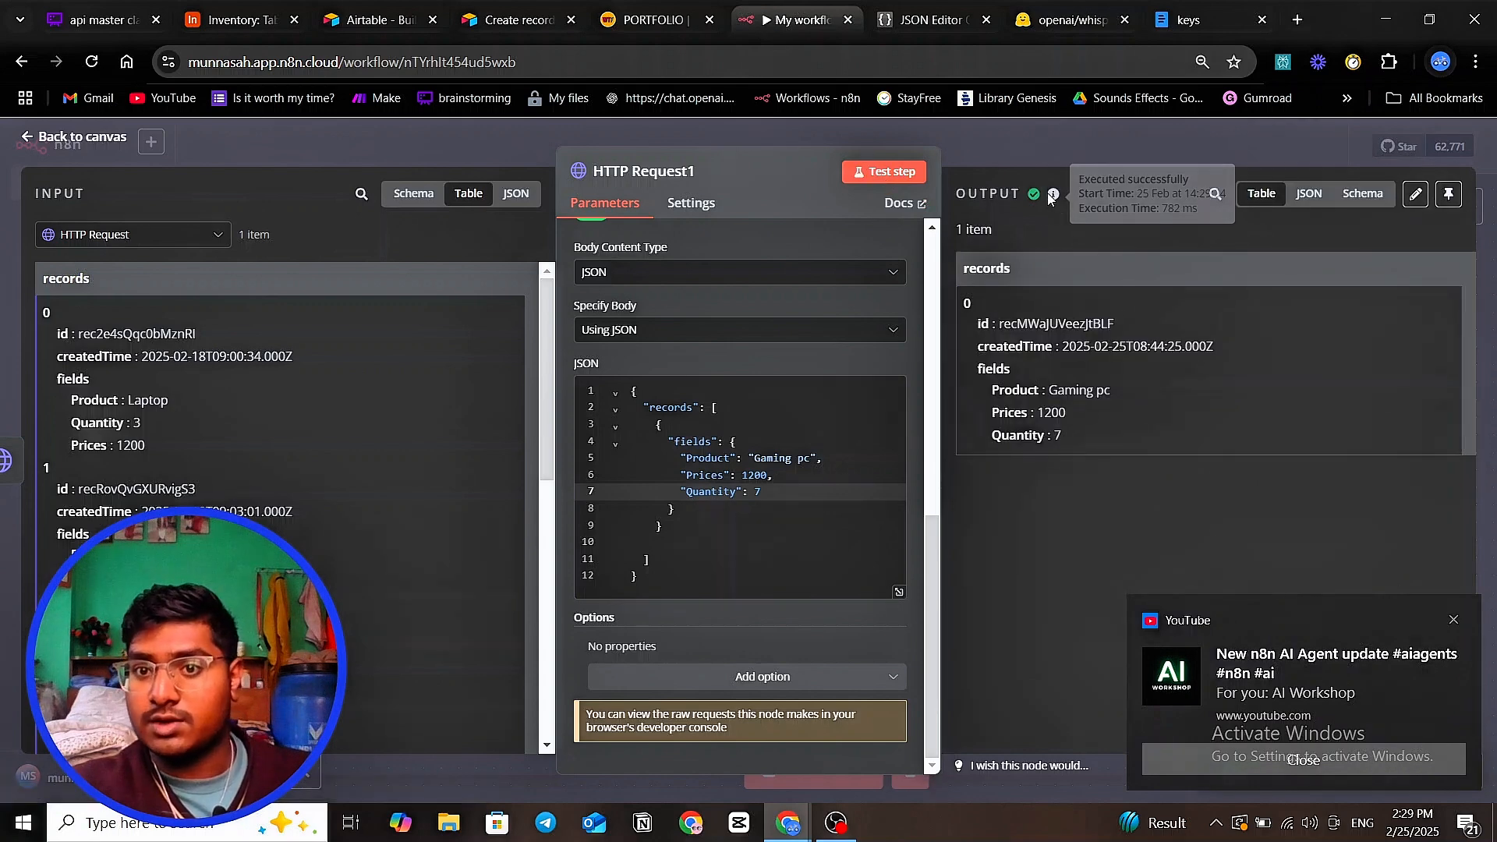
mouse_move(1053, 196)
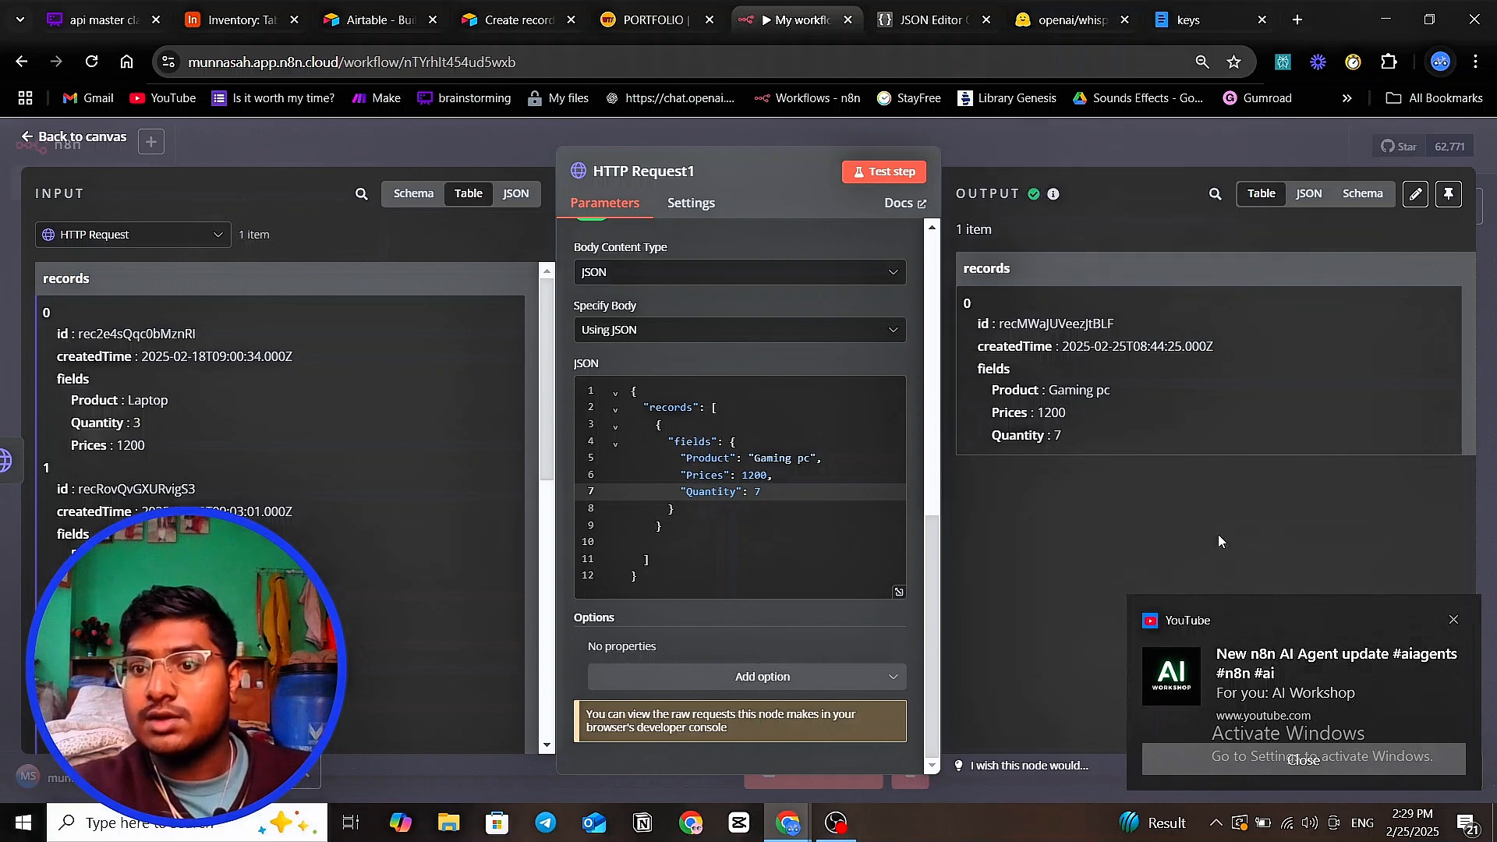
left_click(1453, 620)
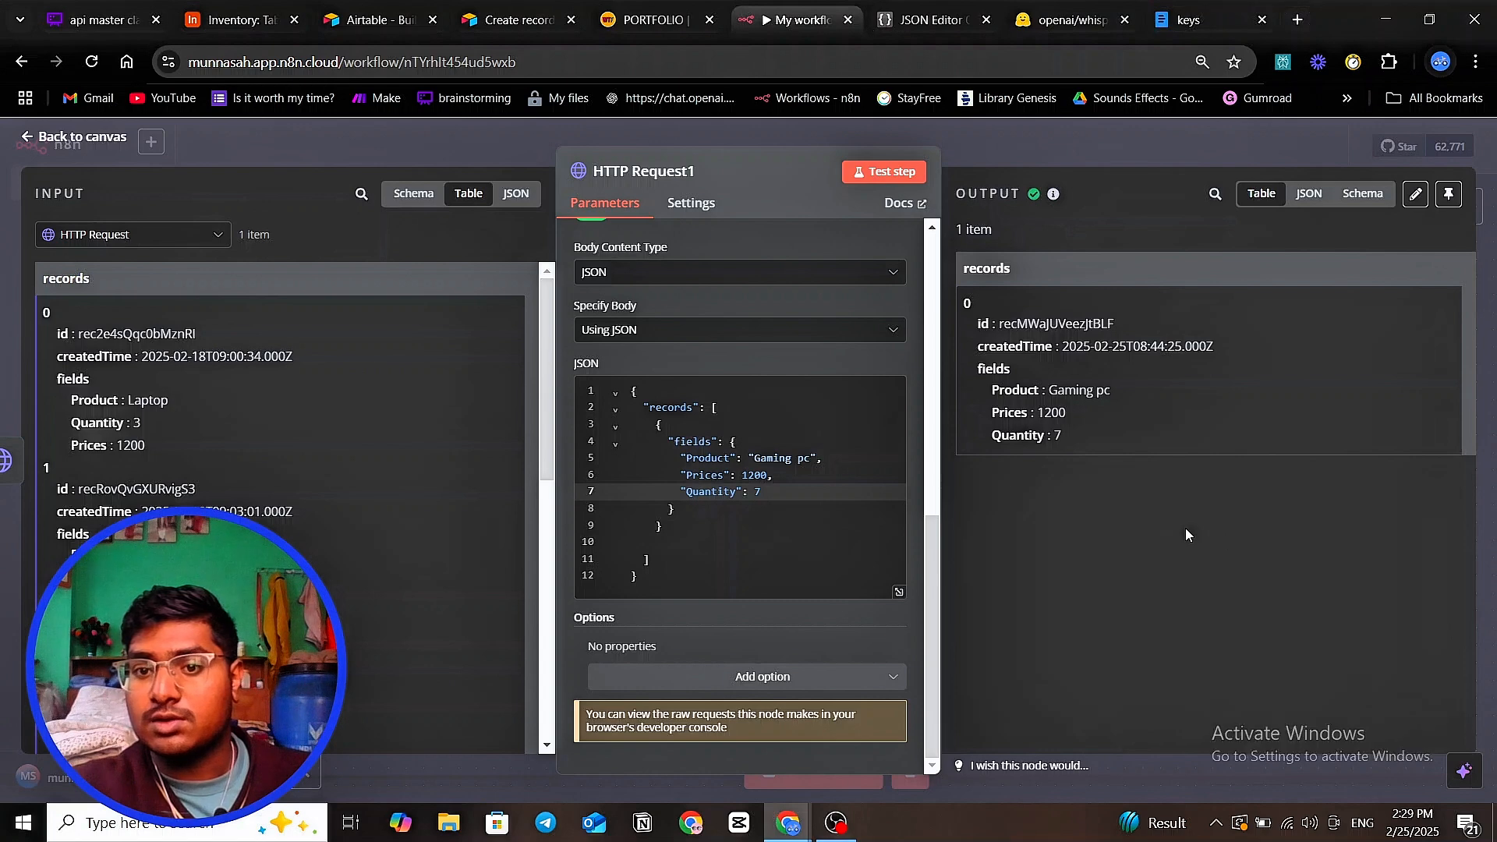
- Compare the result in the JSON, Schema and Table output views, then scroll the Whimsical board
left_click(1308, 197)
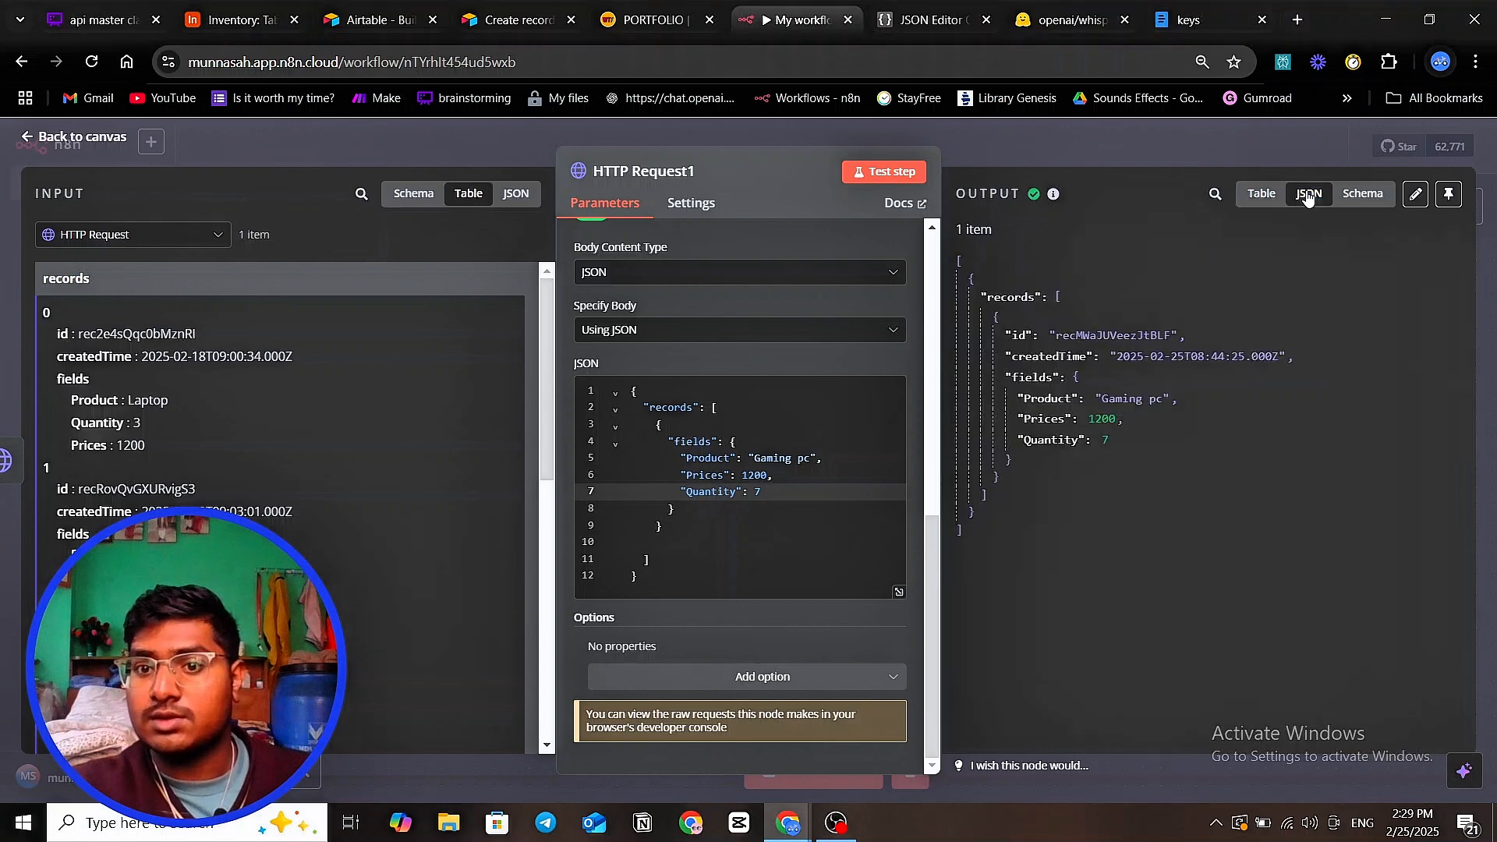
left_click(1362, 193)
left_click(1262, 193)
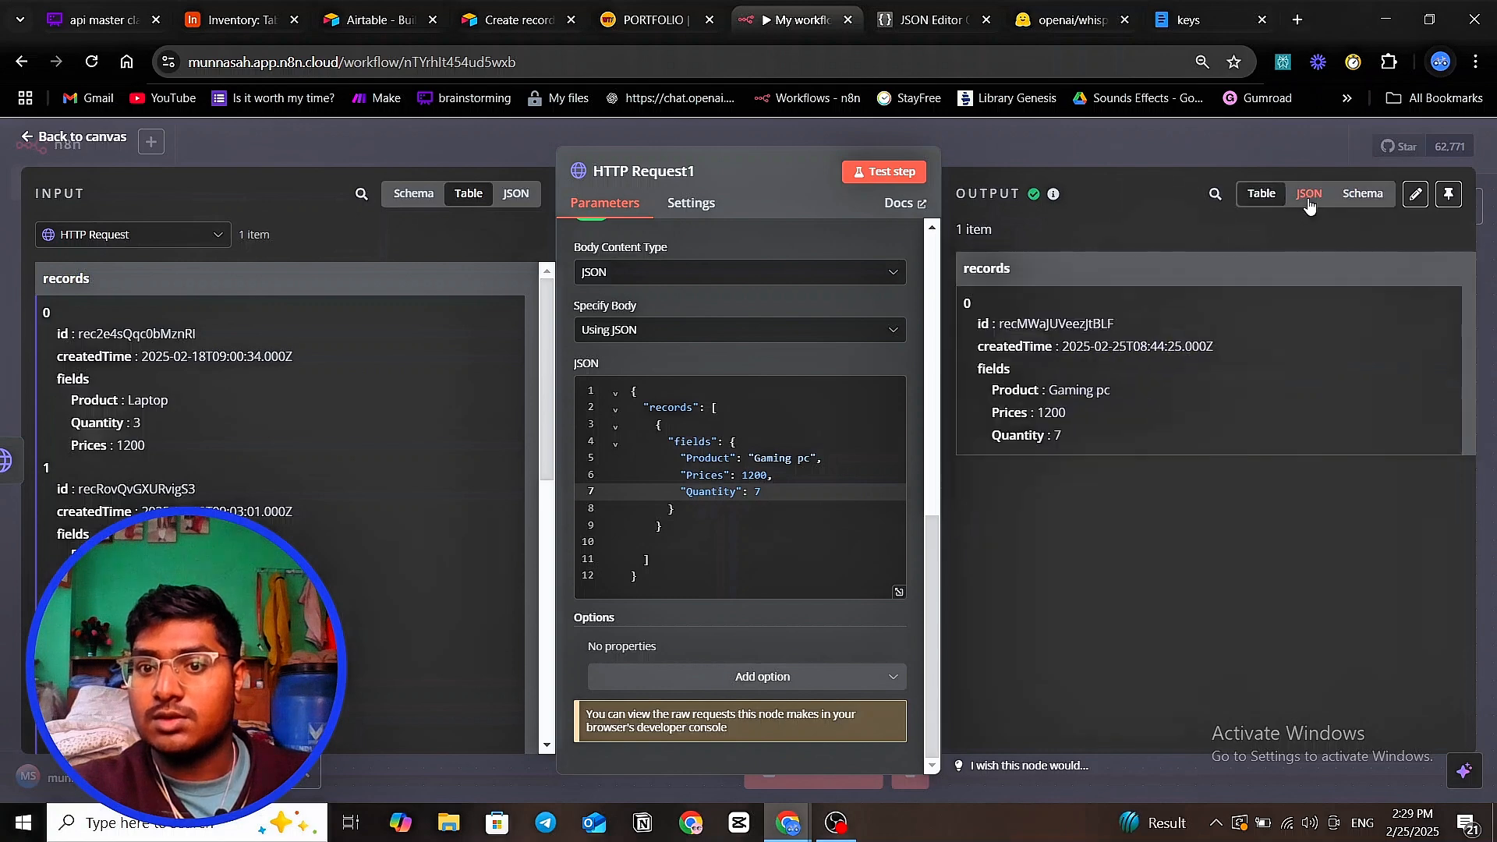
left_click(1308, 194)
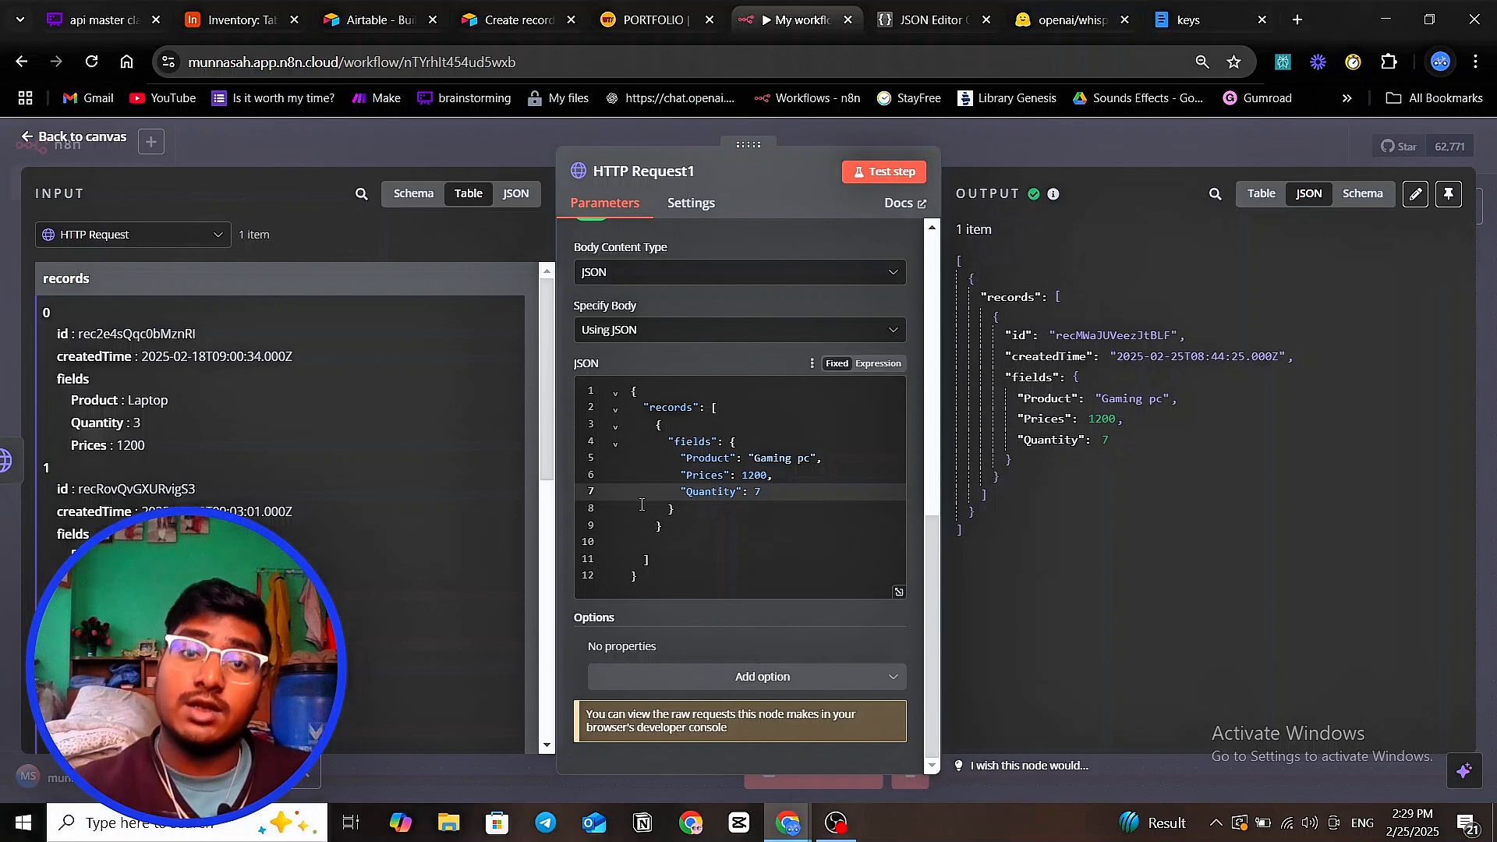
left_click(1056, 22)
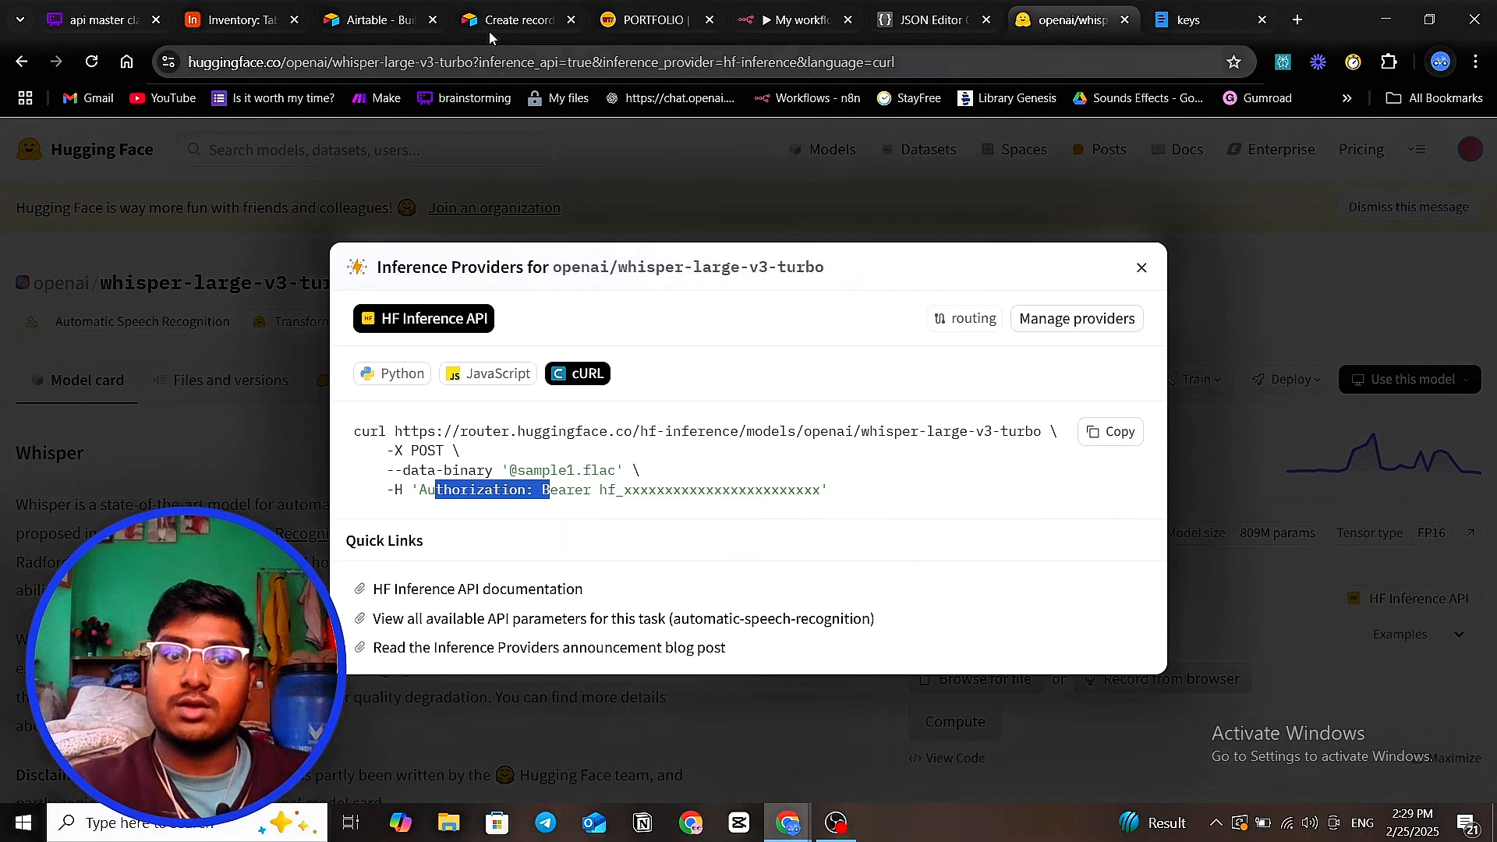
left_click(97, 20)
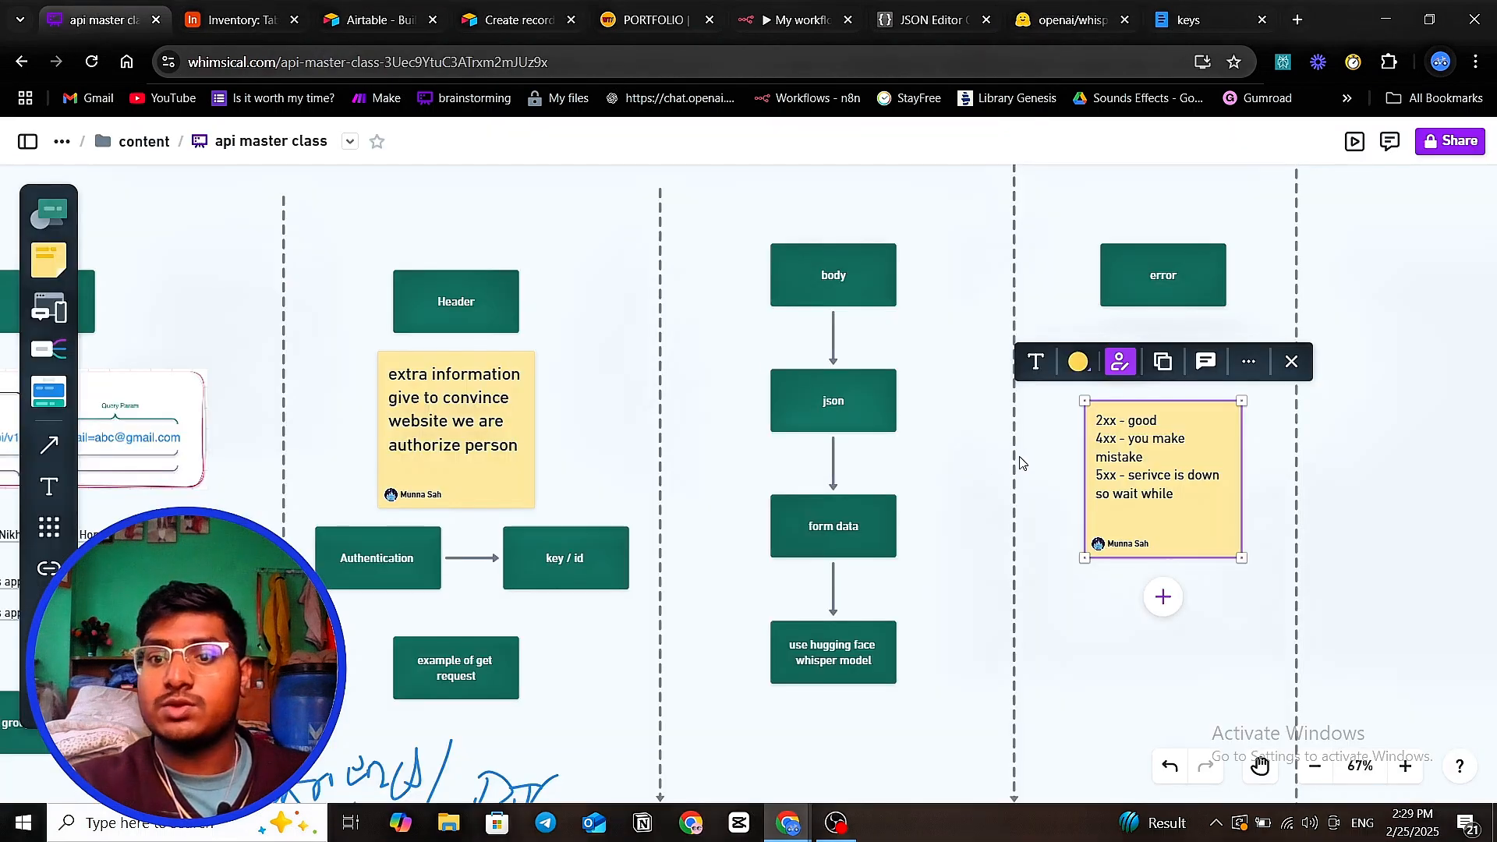
scroll(1021, 463, "right", 3)
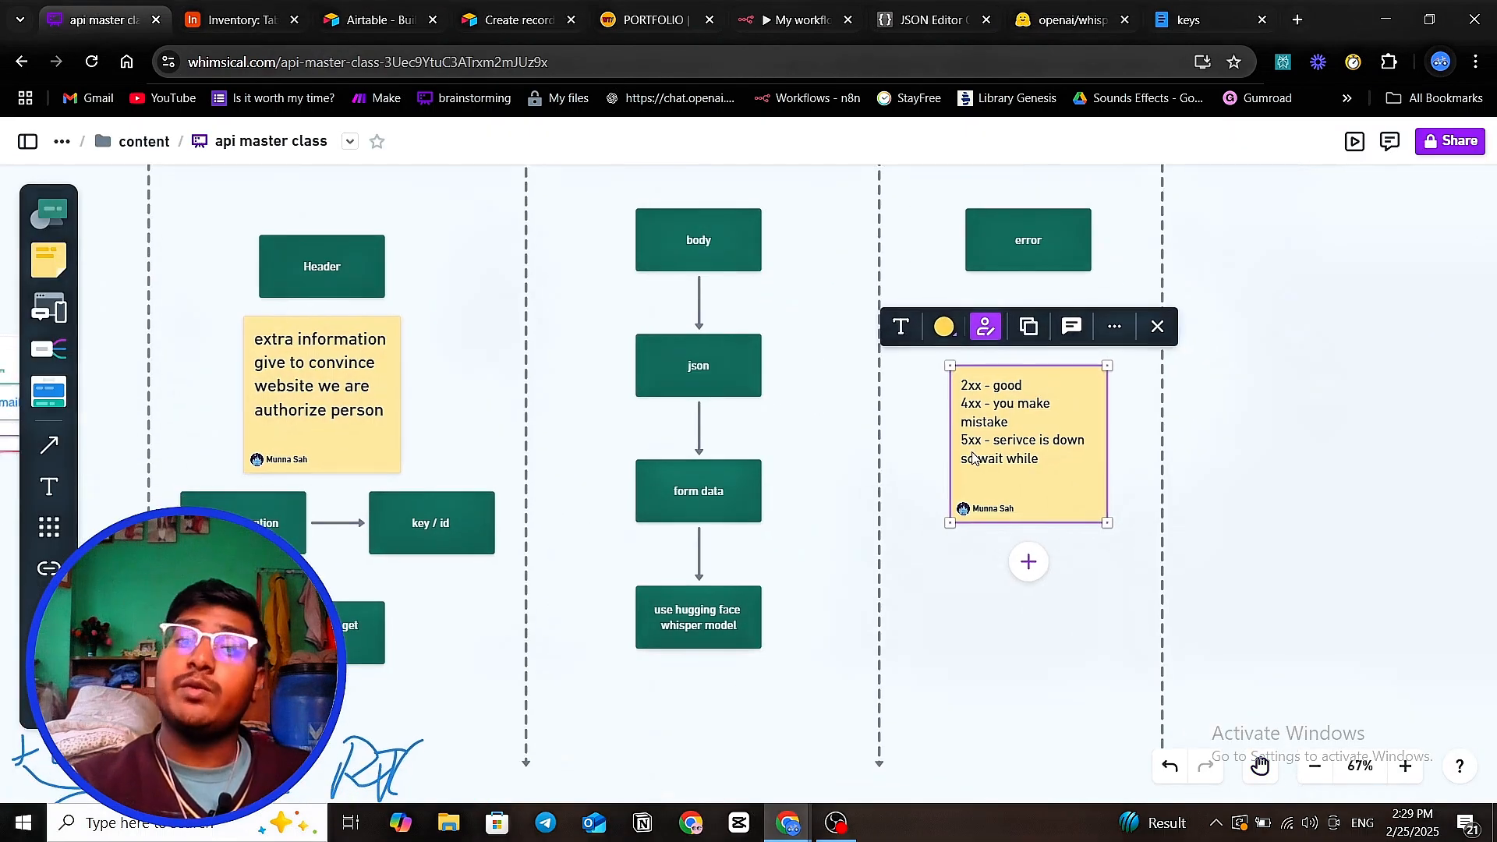
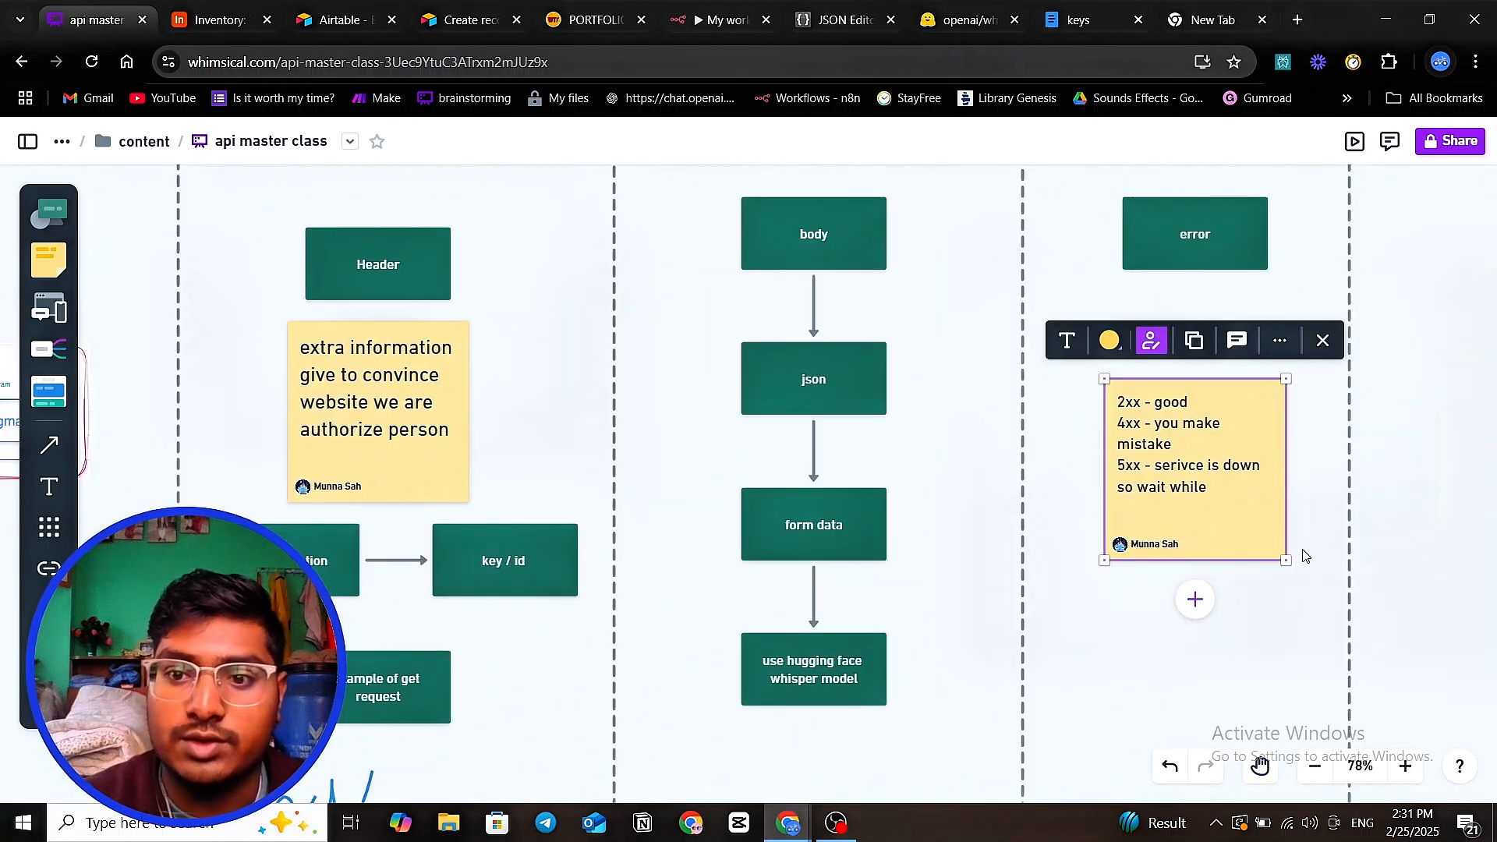
- Pan the Whimsical board to the status-code note and zoom out to 40% to see the whole board
left_click_drag(1300, 554, 1012, 612)
left_click_drag(1200, 570, 1003, 620)
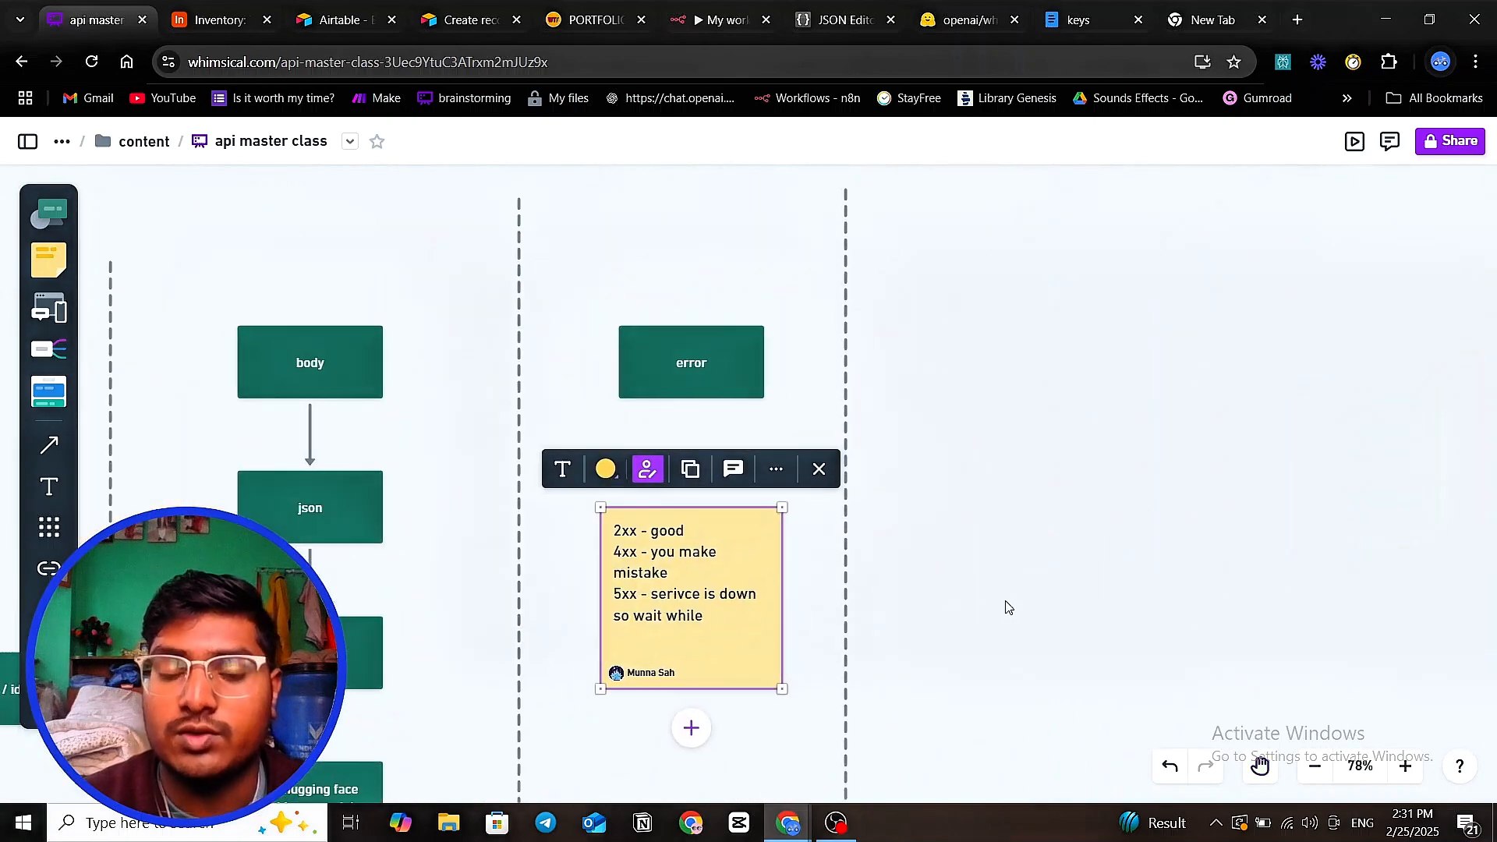
scroll(1198, 549, "down", 1)
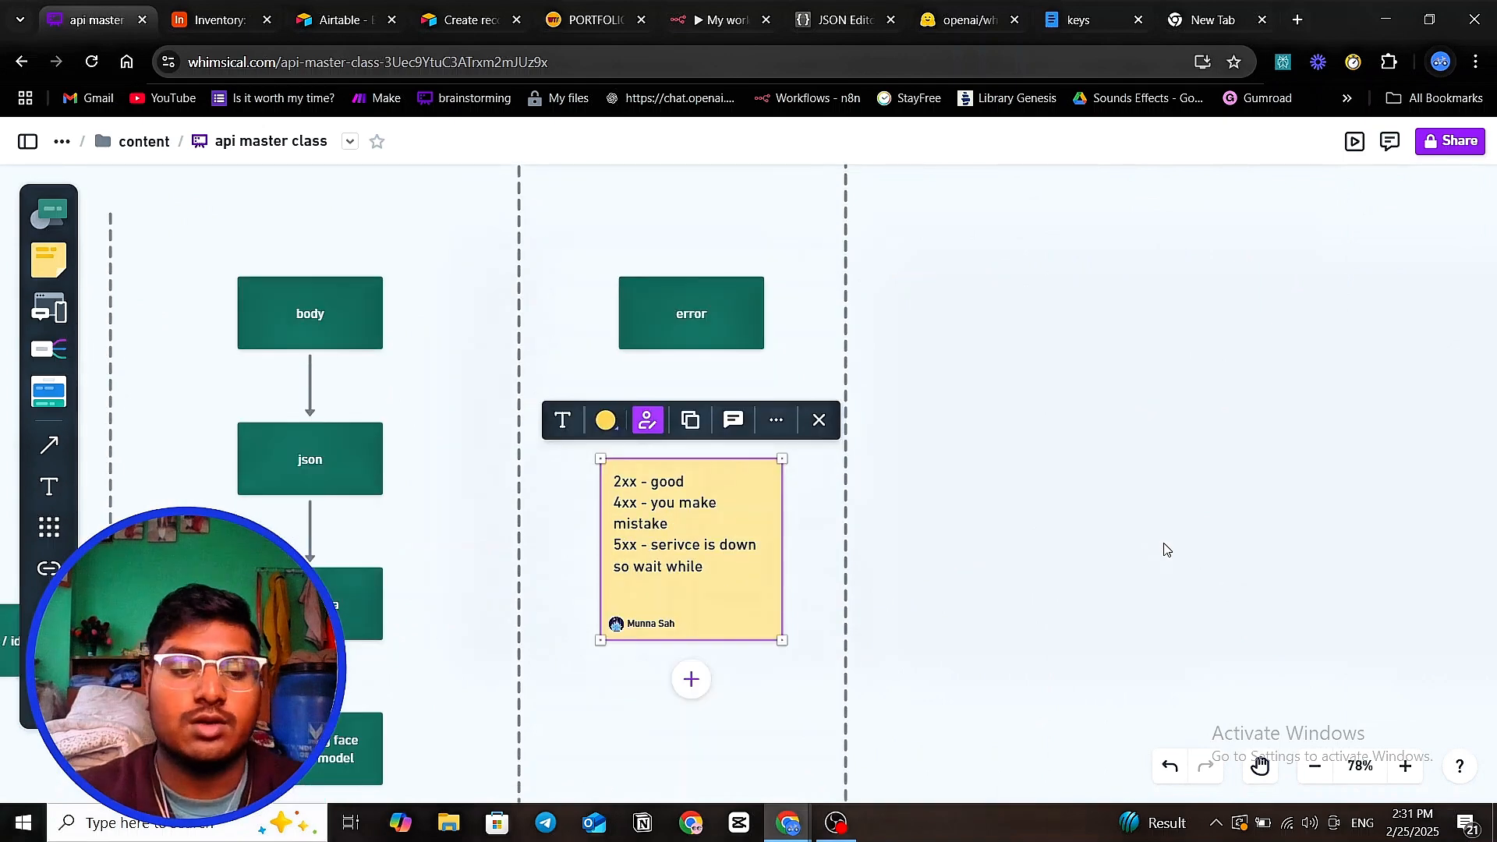
scroll(1292, 558, "down", 5)
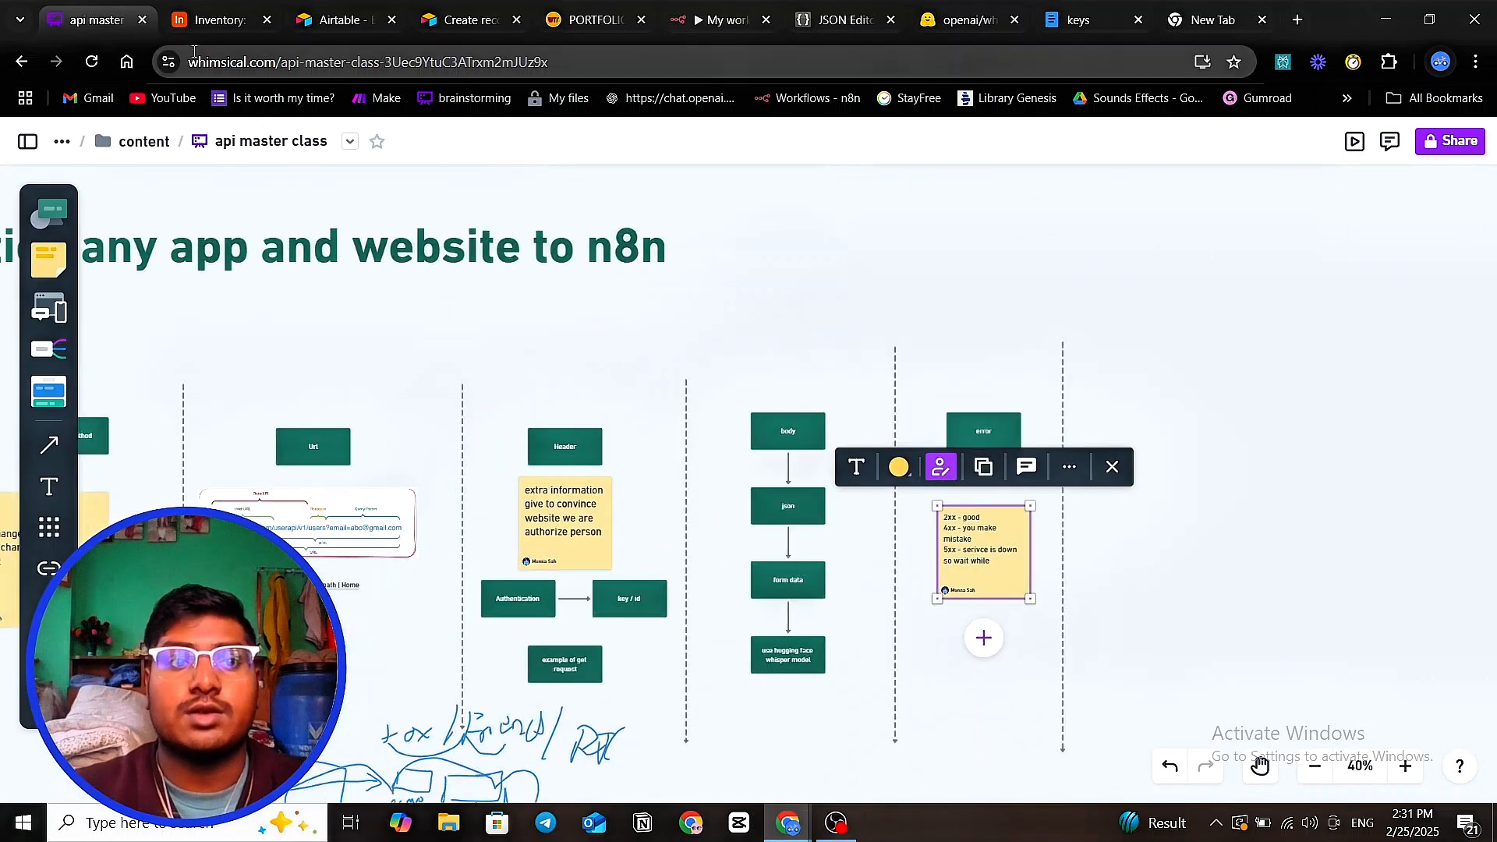
- Close the HTTP Request1 node and save My workflow 17 on the way to the Personal project
left_click(716, 35)
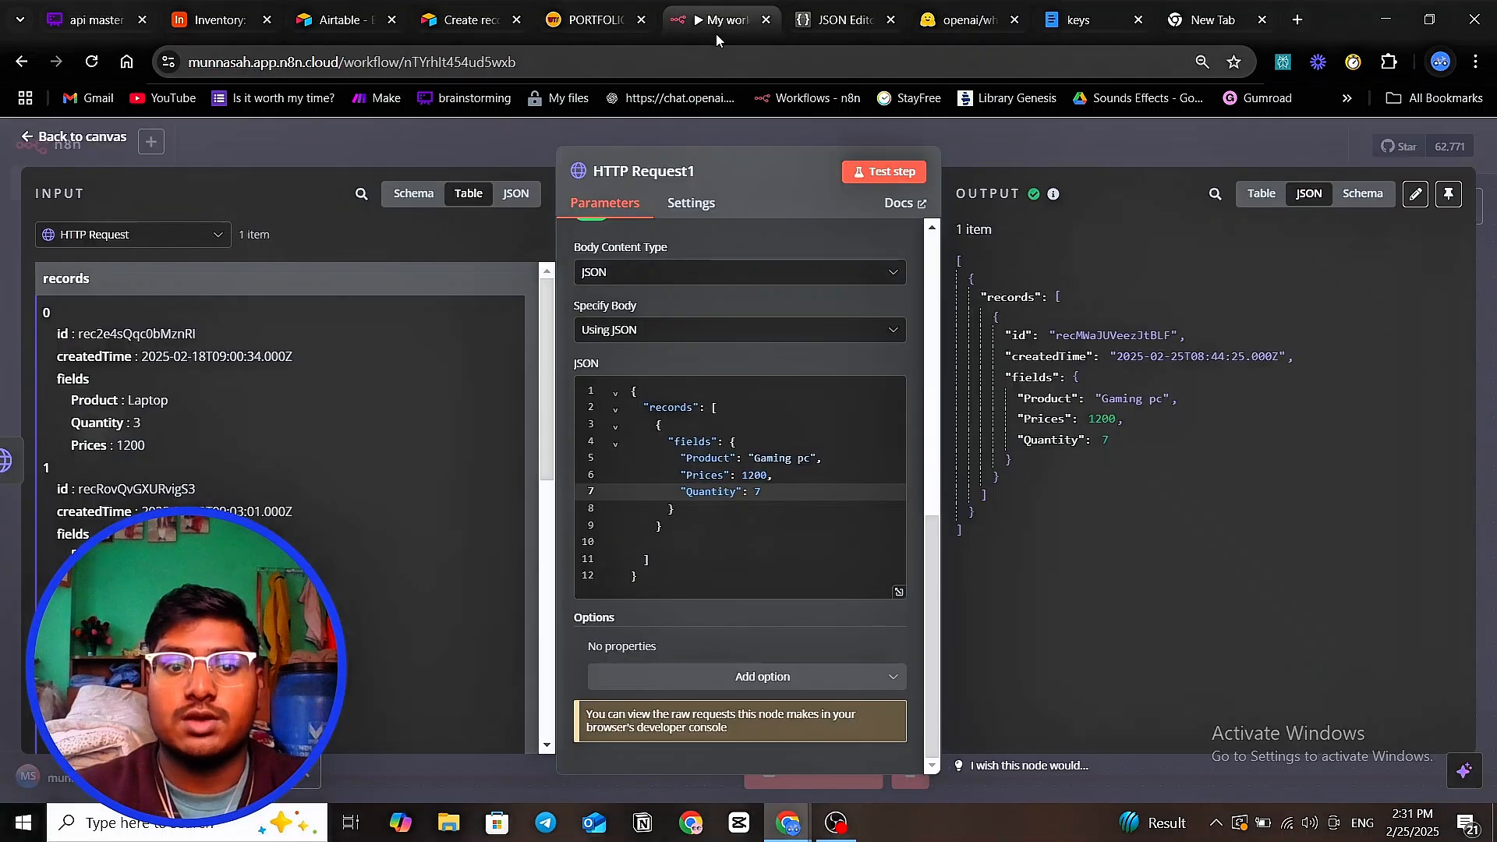
left_click(418, 140)
left_click(69, 280)
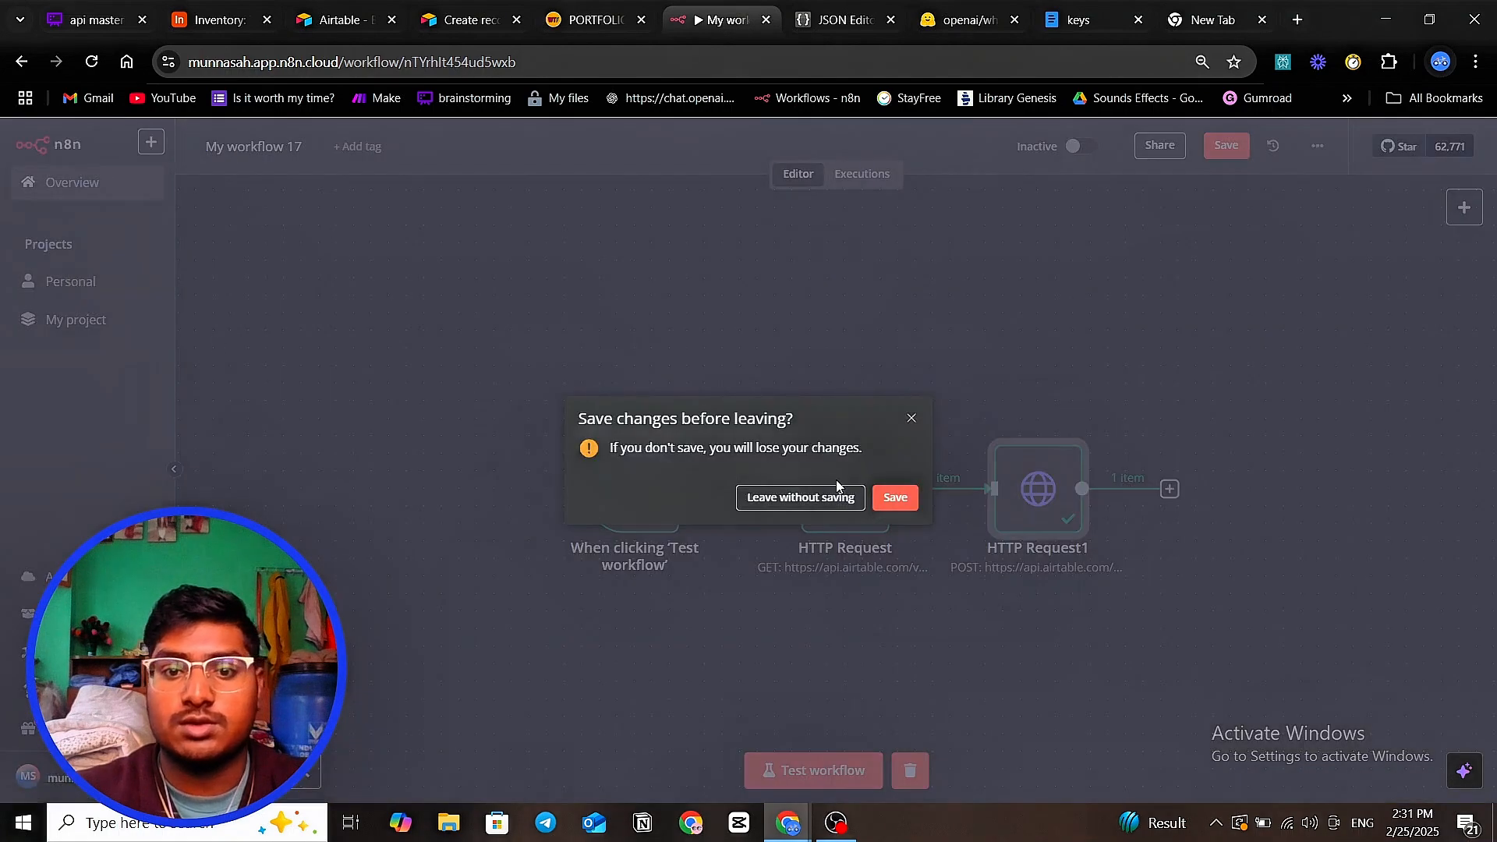
left_click(895, 499)
- Open the agency meeting workflow's HTTP Request2 node and inspect its Fireflies transcript query body
left_click(101, 286)
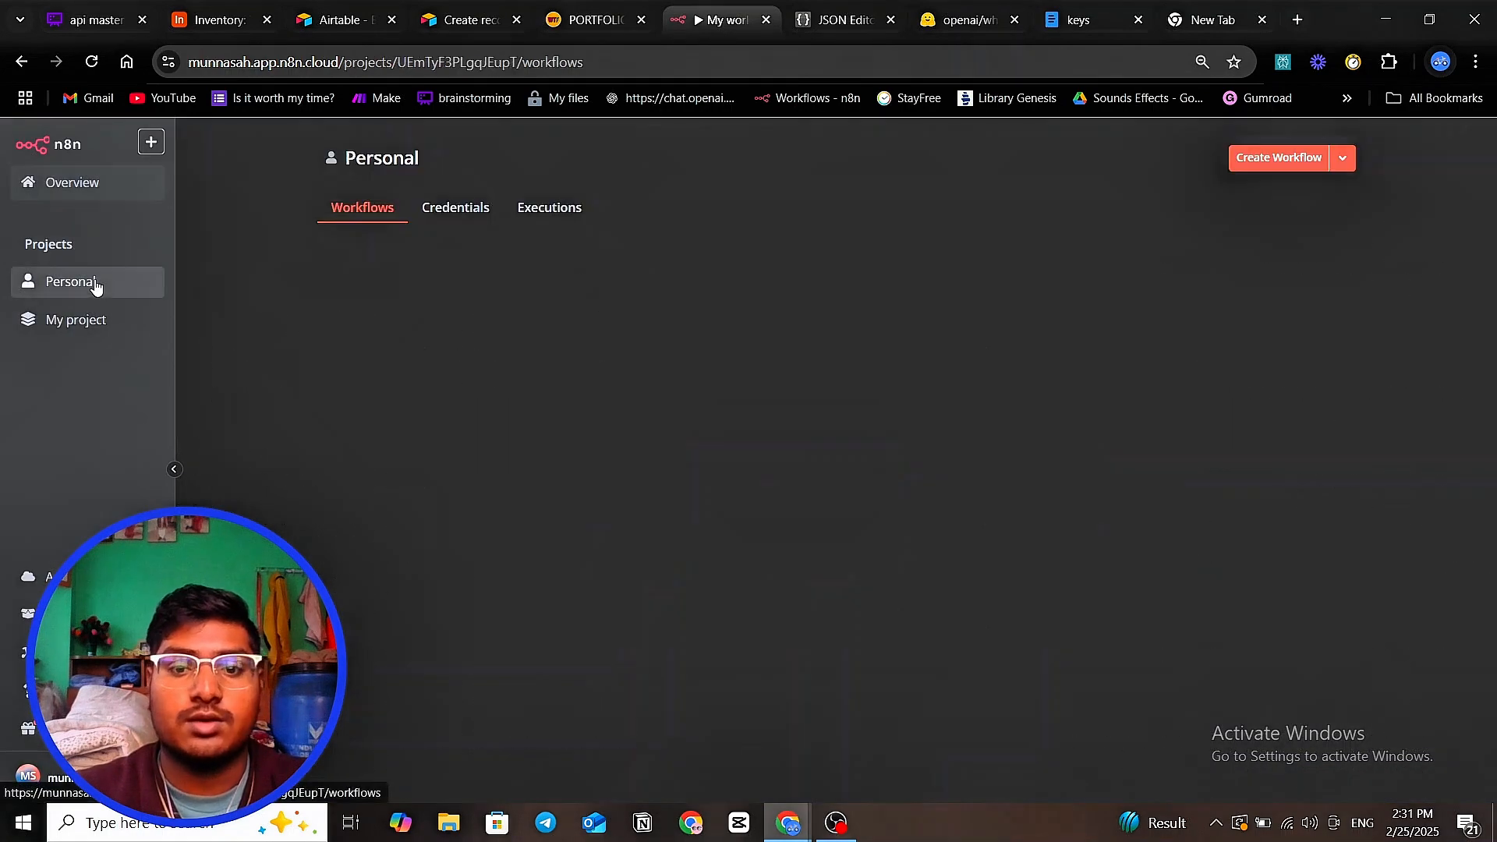
scroll(602, 417, "down", 5)
scroll(602, 418, "down", 1)
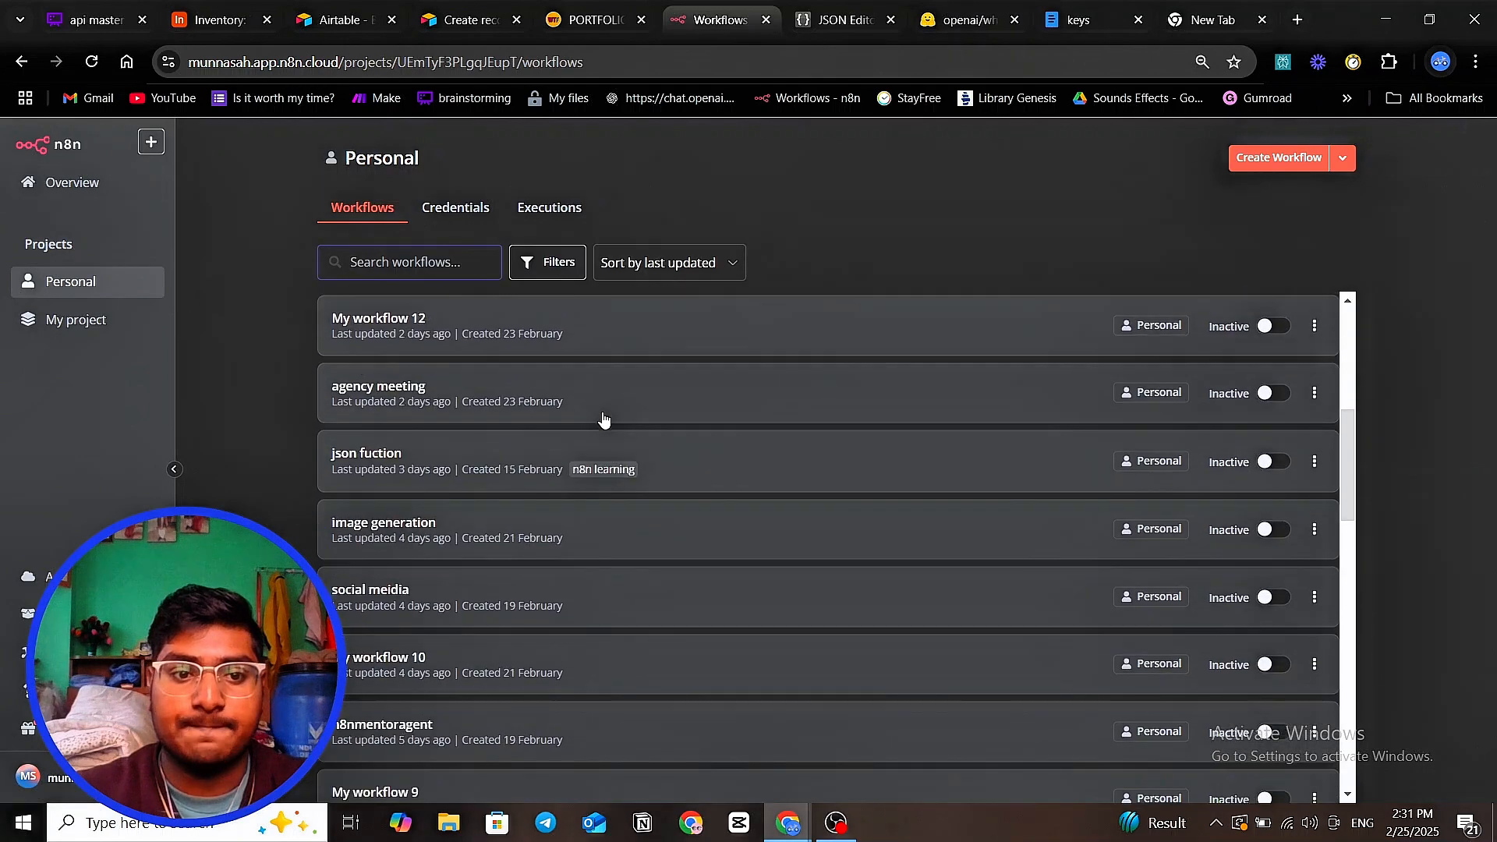
scroll(601, 456, "up", 2)
left_click(588, 487)
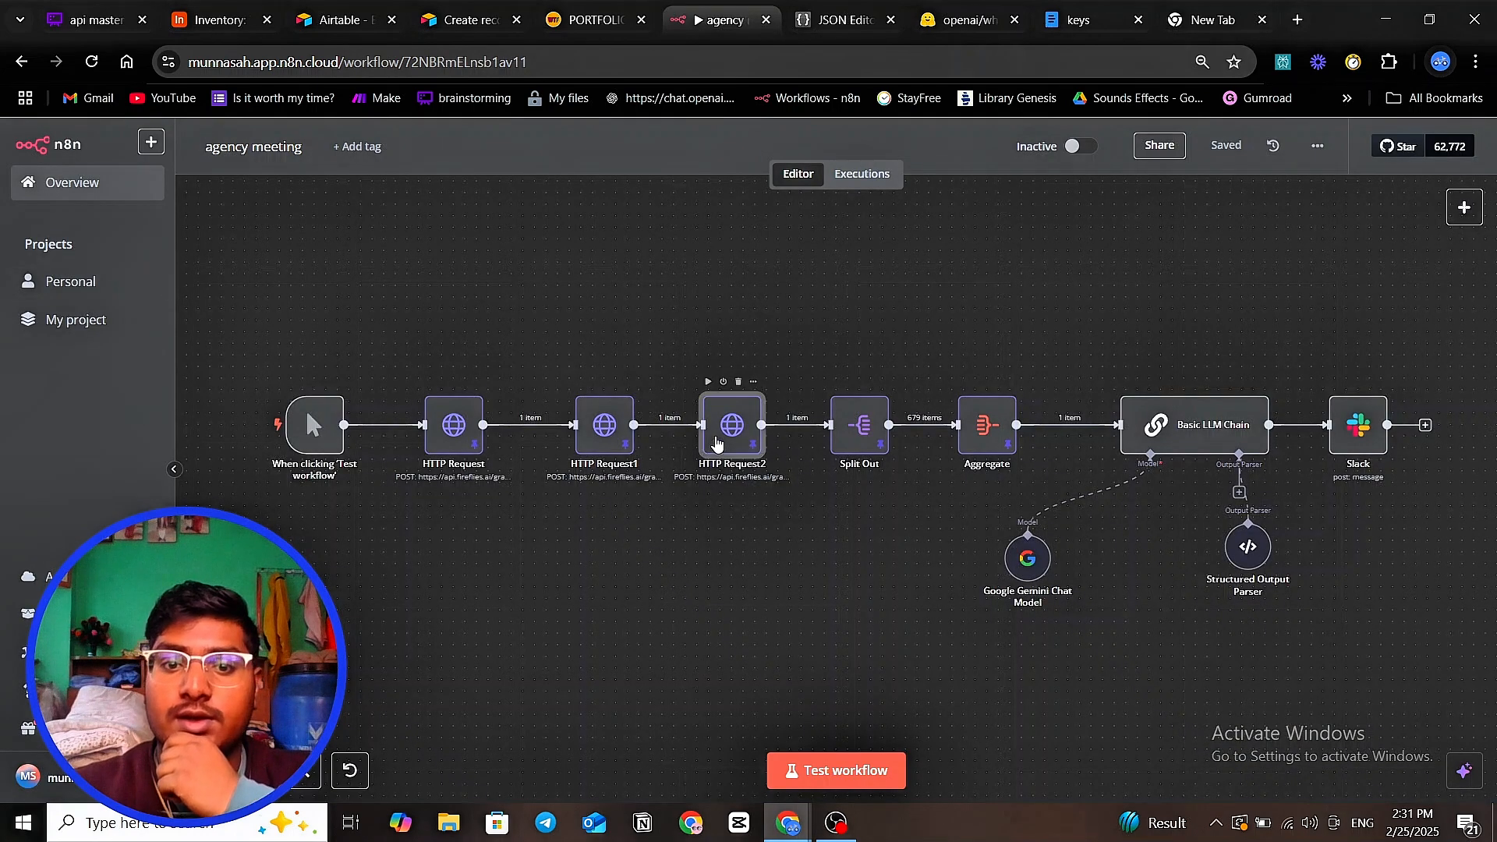
double_click(717, 442)
scroll(744, 488, "down", 5)
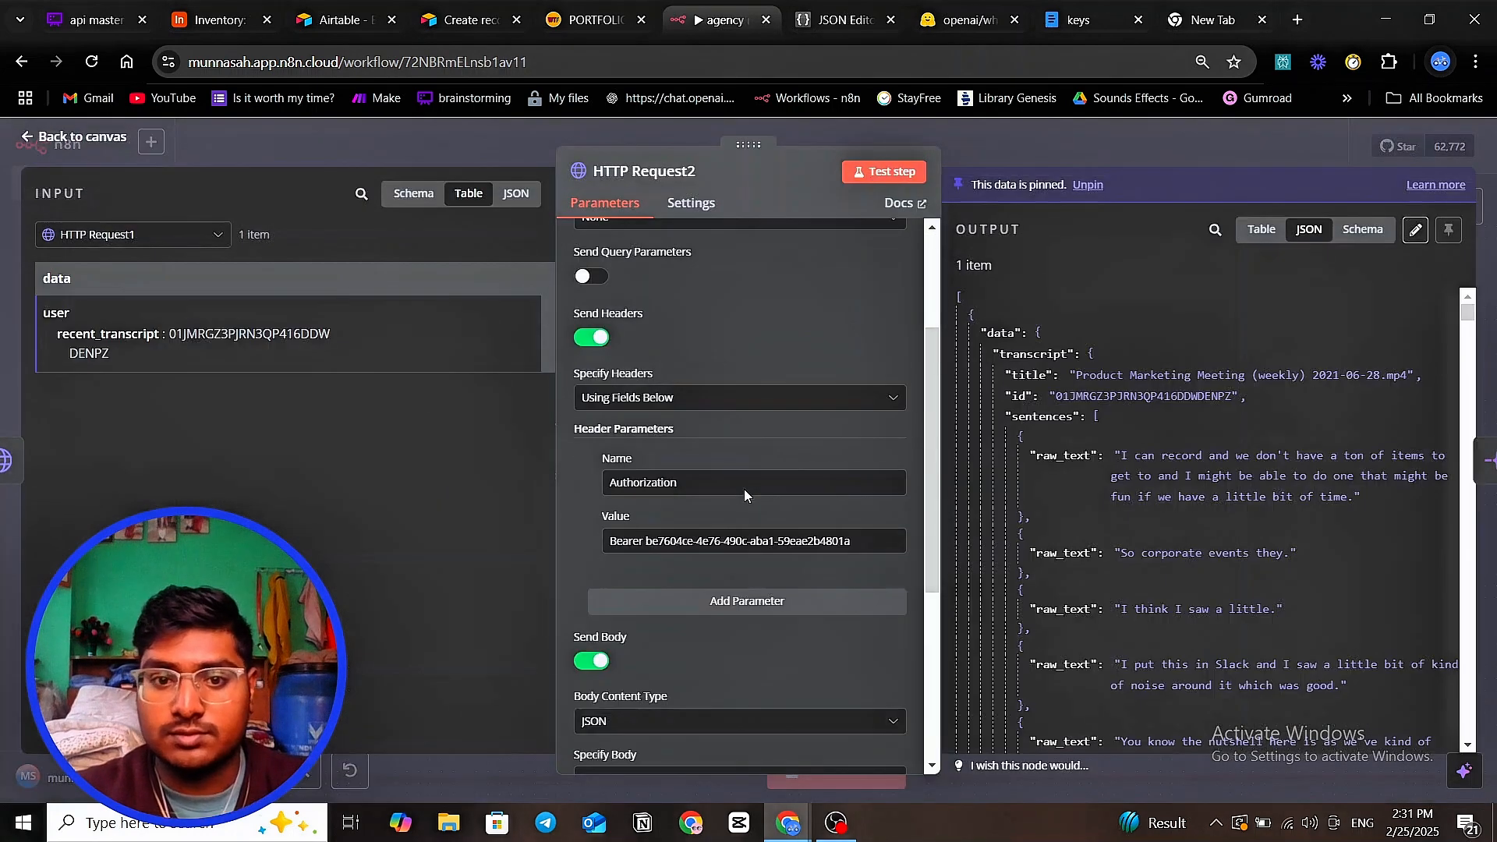
scroll(744, 488, "down", 4)
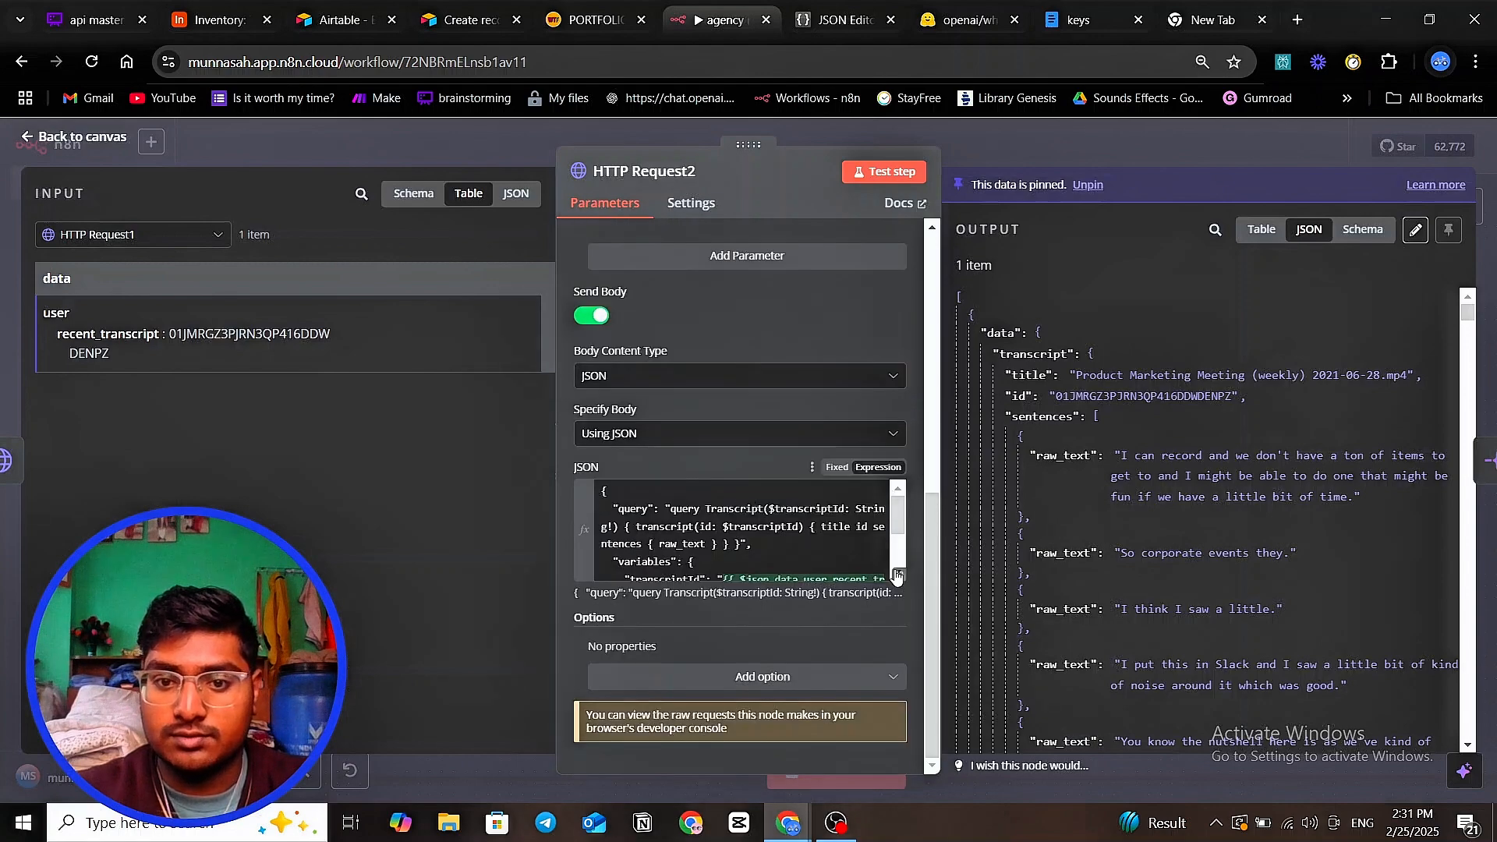
left_click(898, 575)
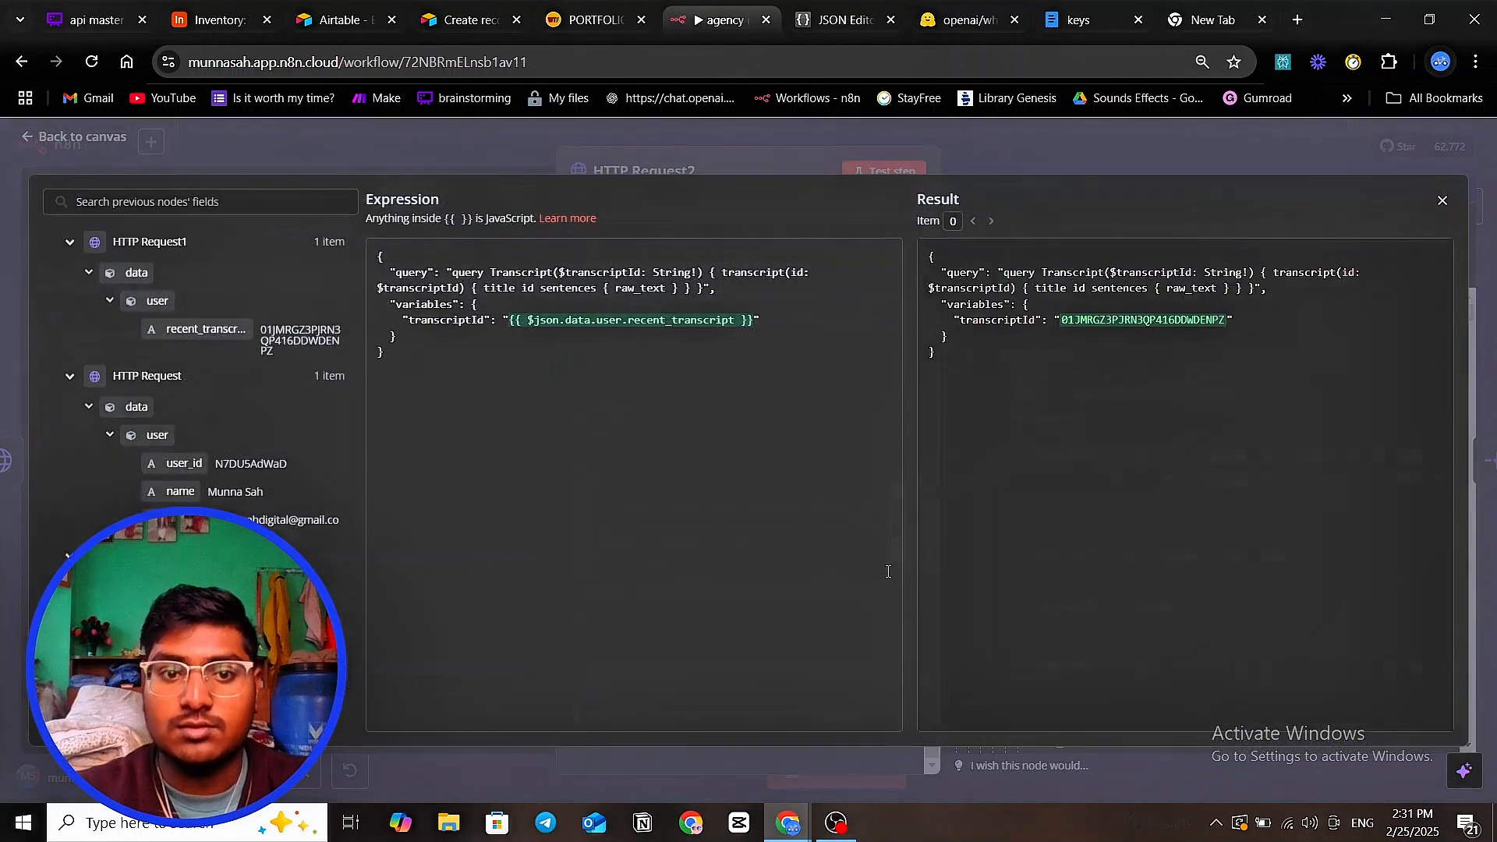
left_click(1056, 156)
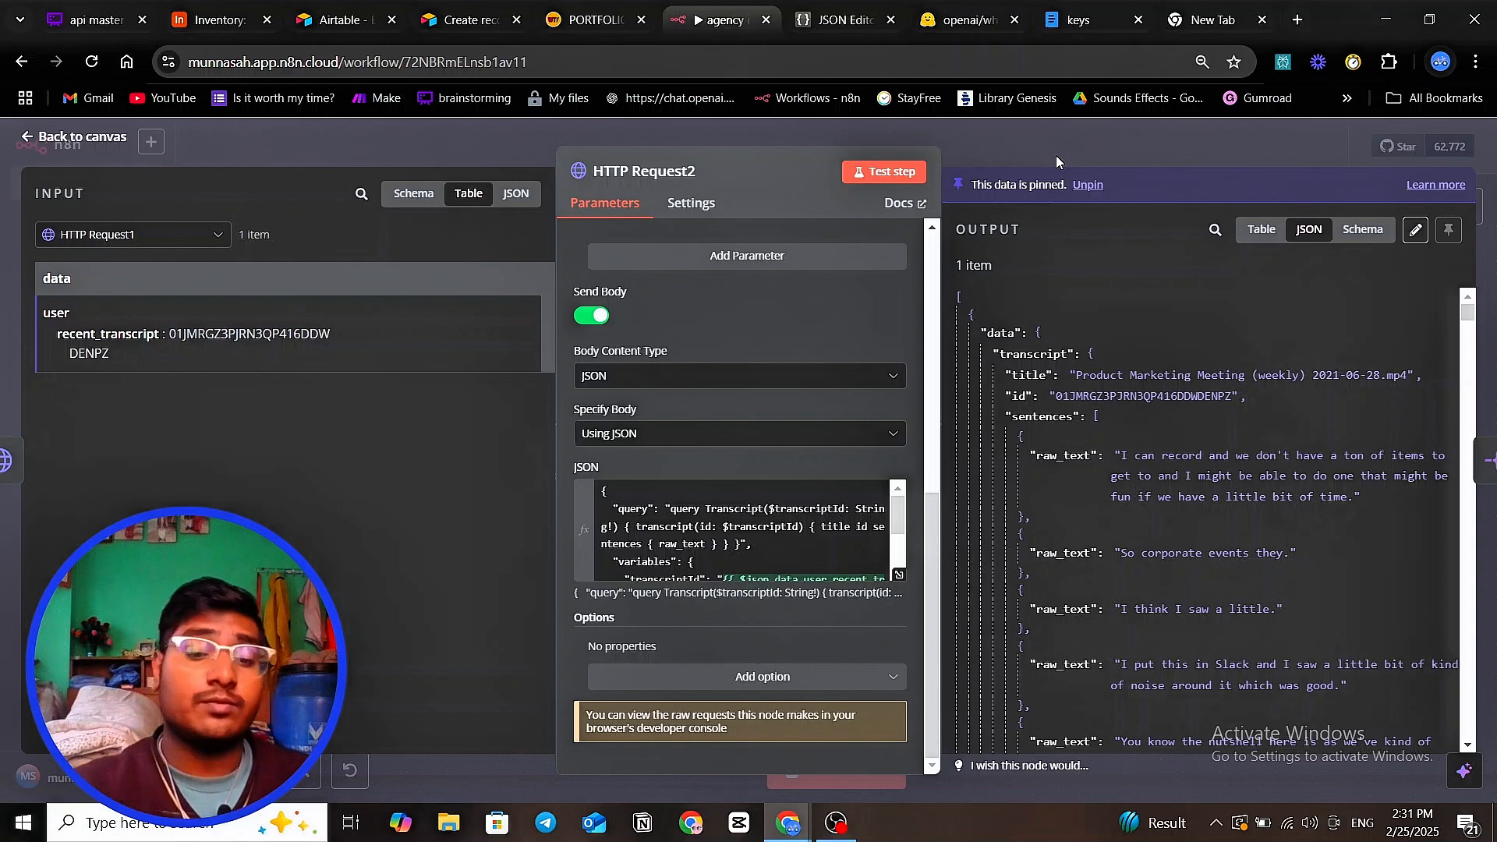
- In a new tab, search Google for 'fireflies ai api documentation'
left_click(1297, 20)
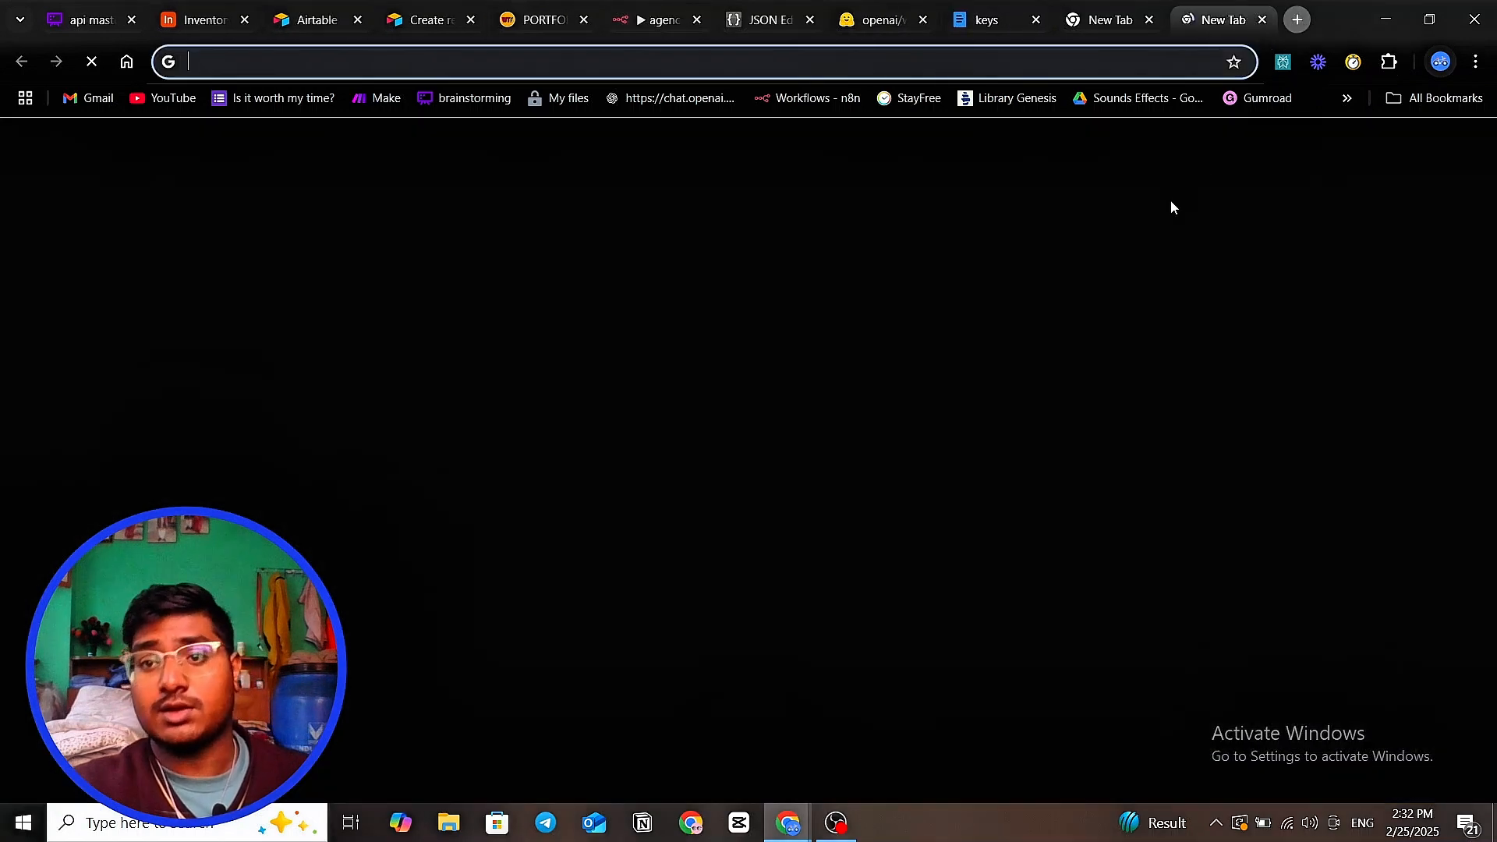
left_click(901, 398)
type("fire")
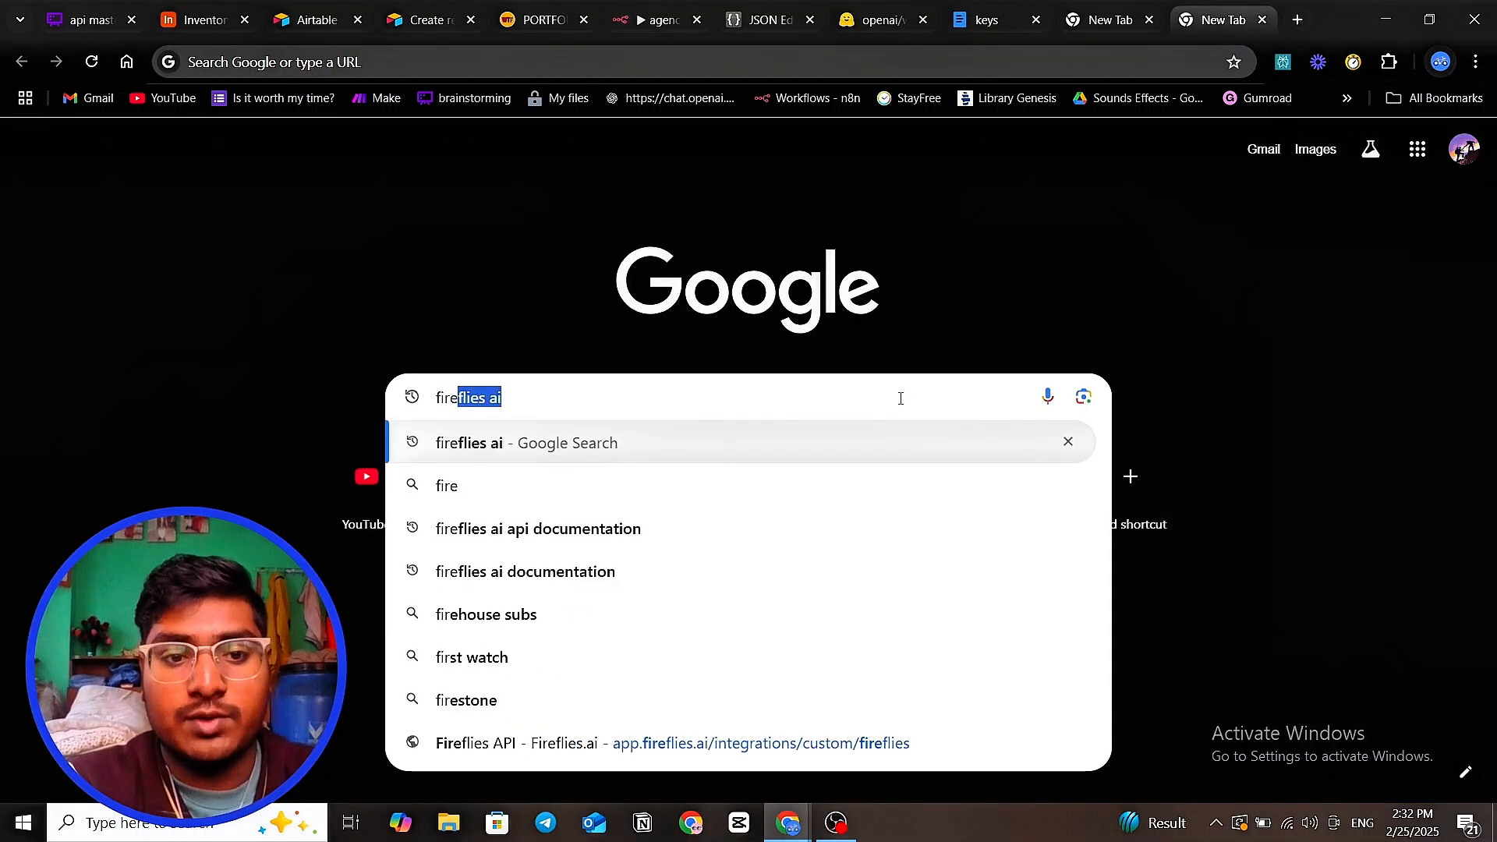
type("flies ai")
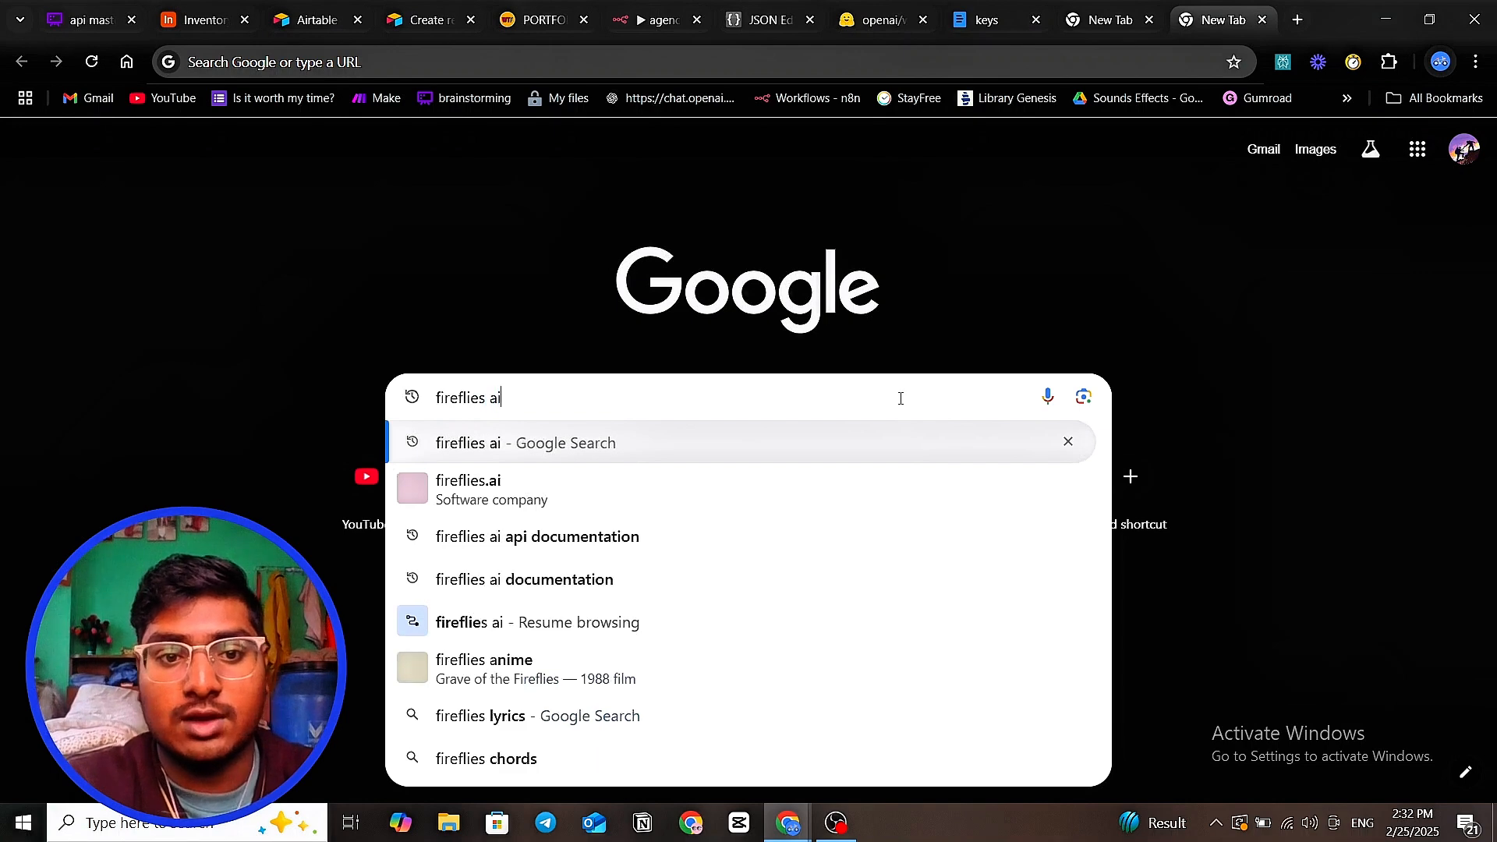
type(" ap")
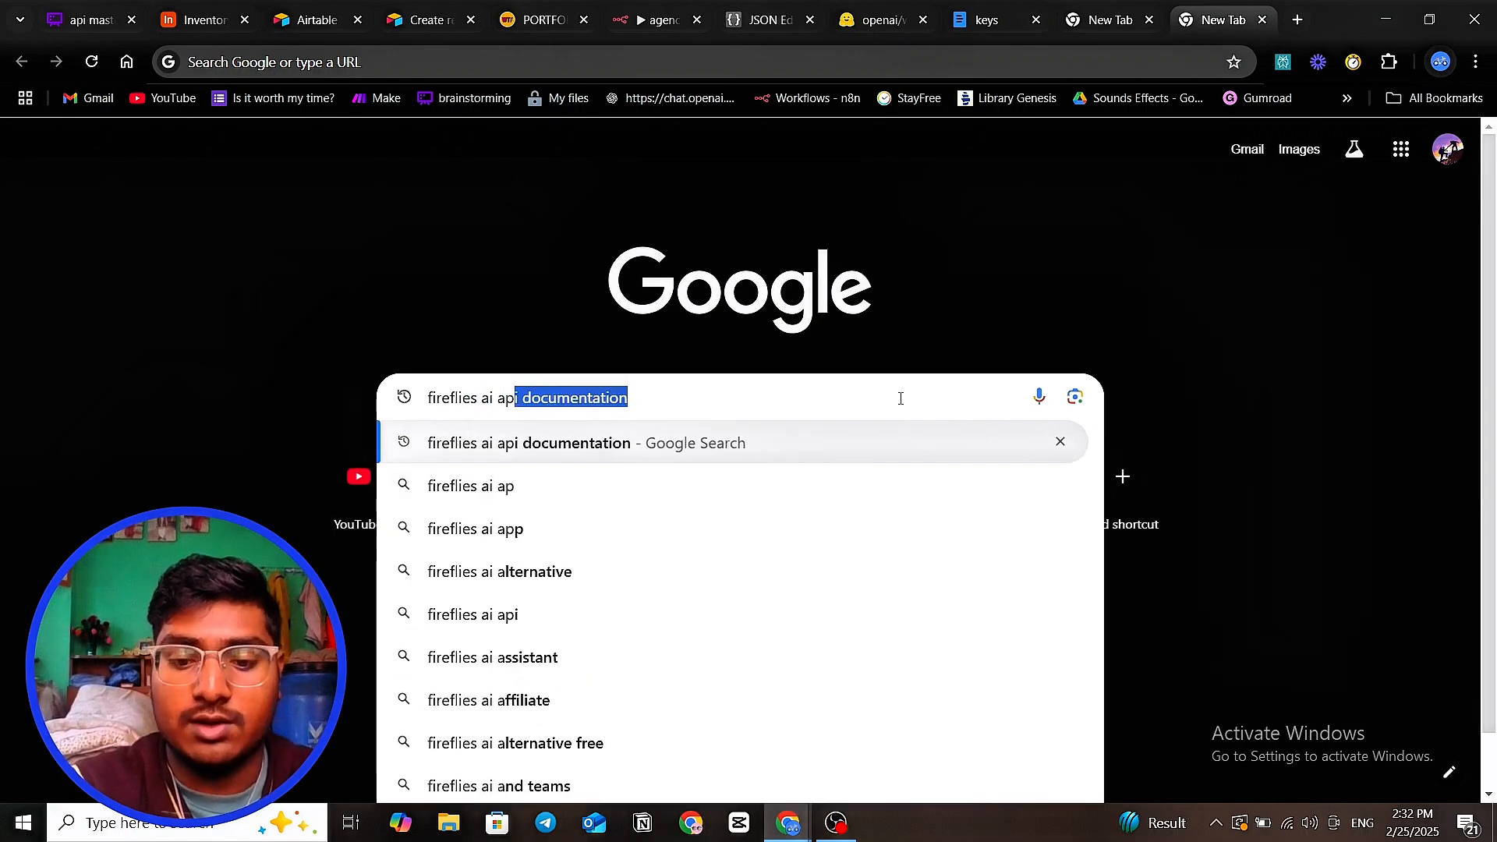
type("i document")
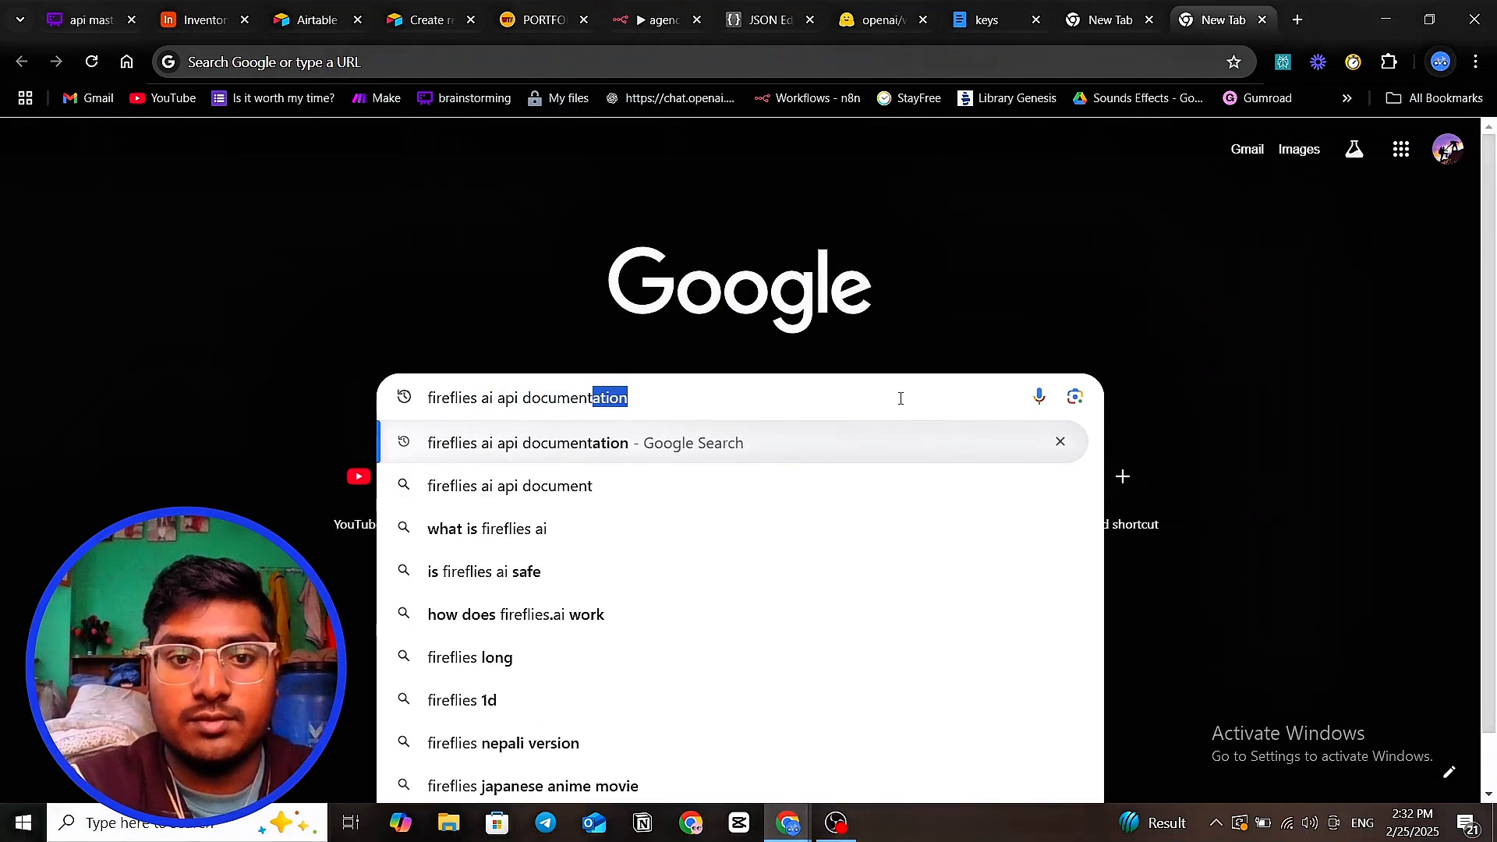
type("ation")
key("Return")
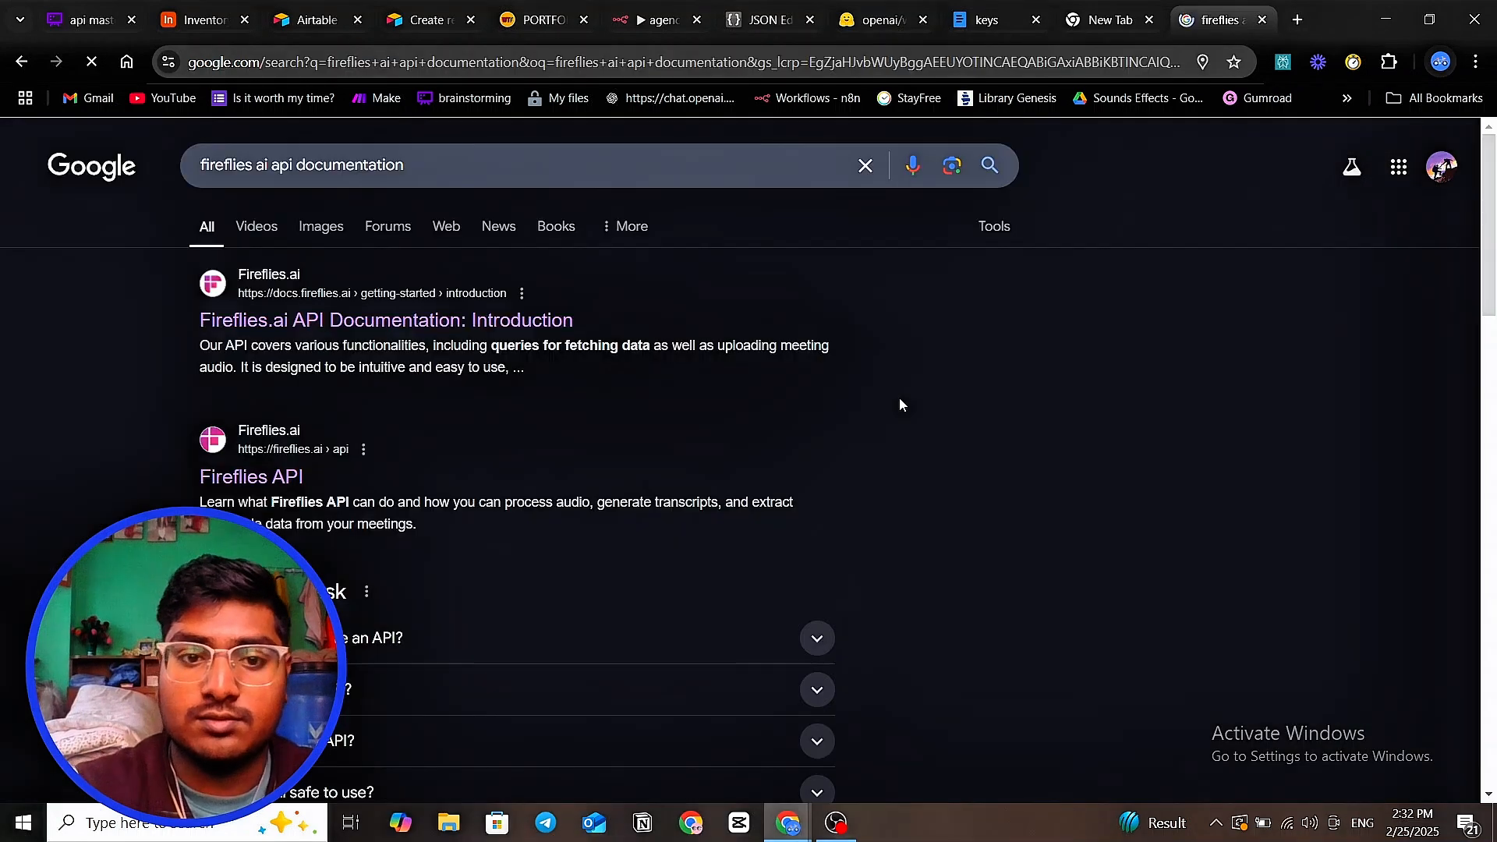
- Open the Fireflies.ai API Documentation introduction page and scroll through it
left_click(440, 326)
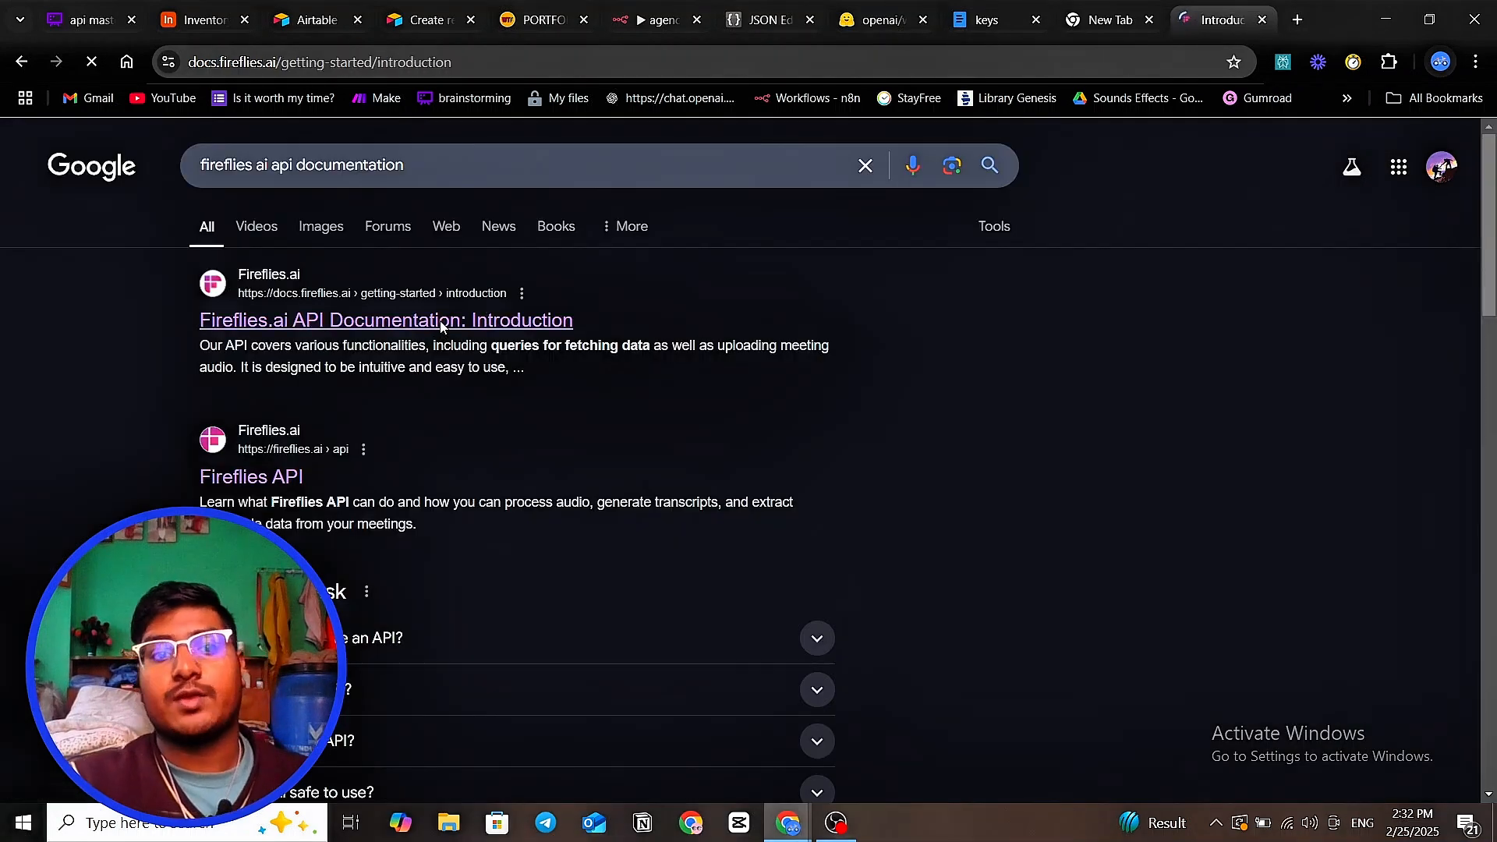
scroll(442, 326, "down", 2)
scroll(242, 537, "down", 3)
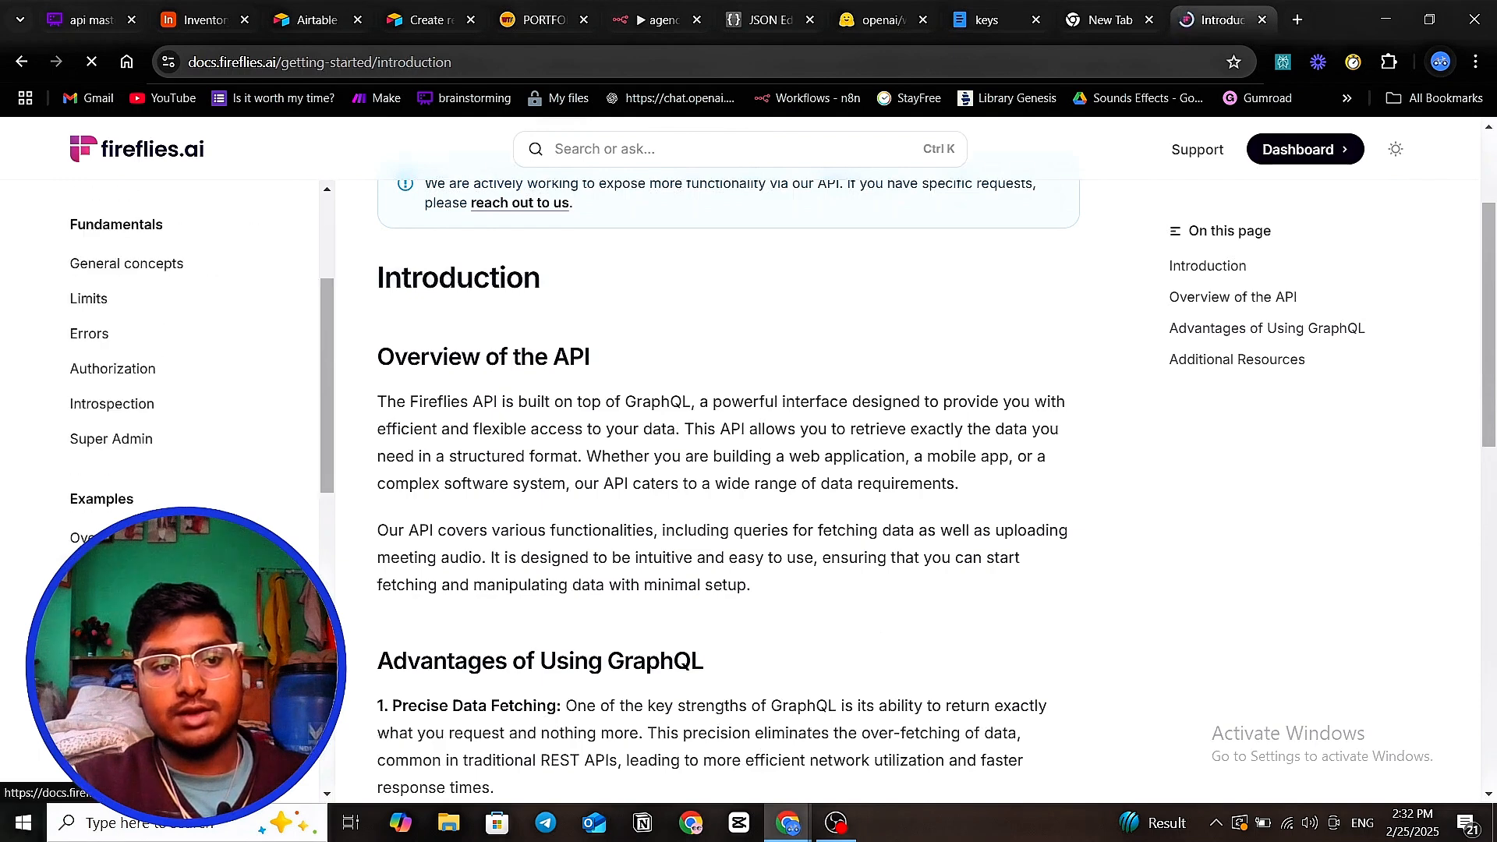
scroll(129, 489, "up", 5)
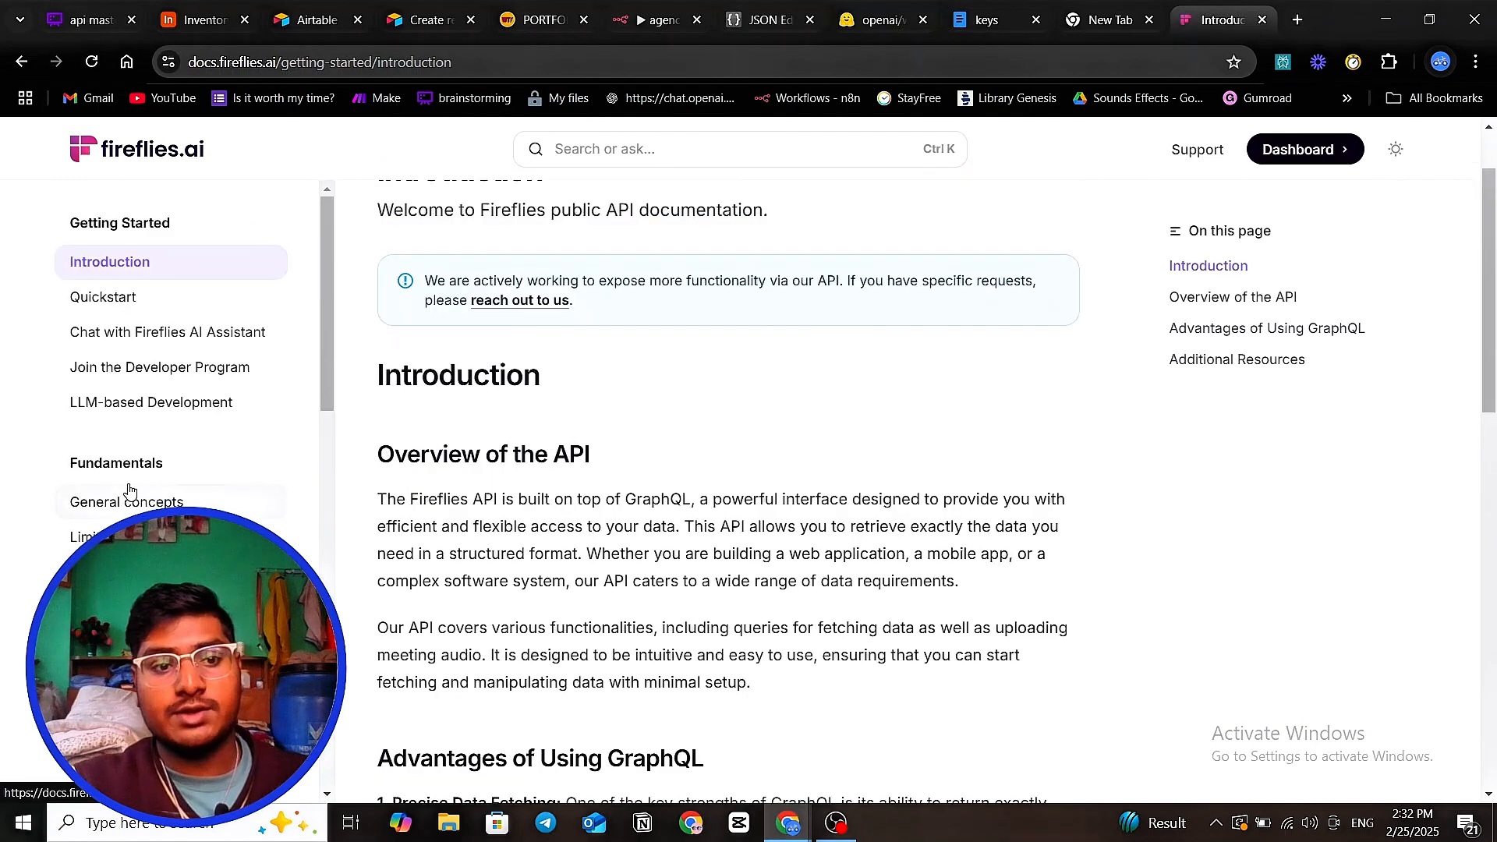
scroll(129, 489, "down", 5)
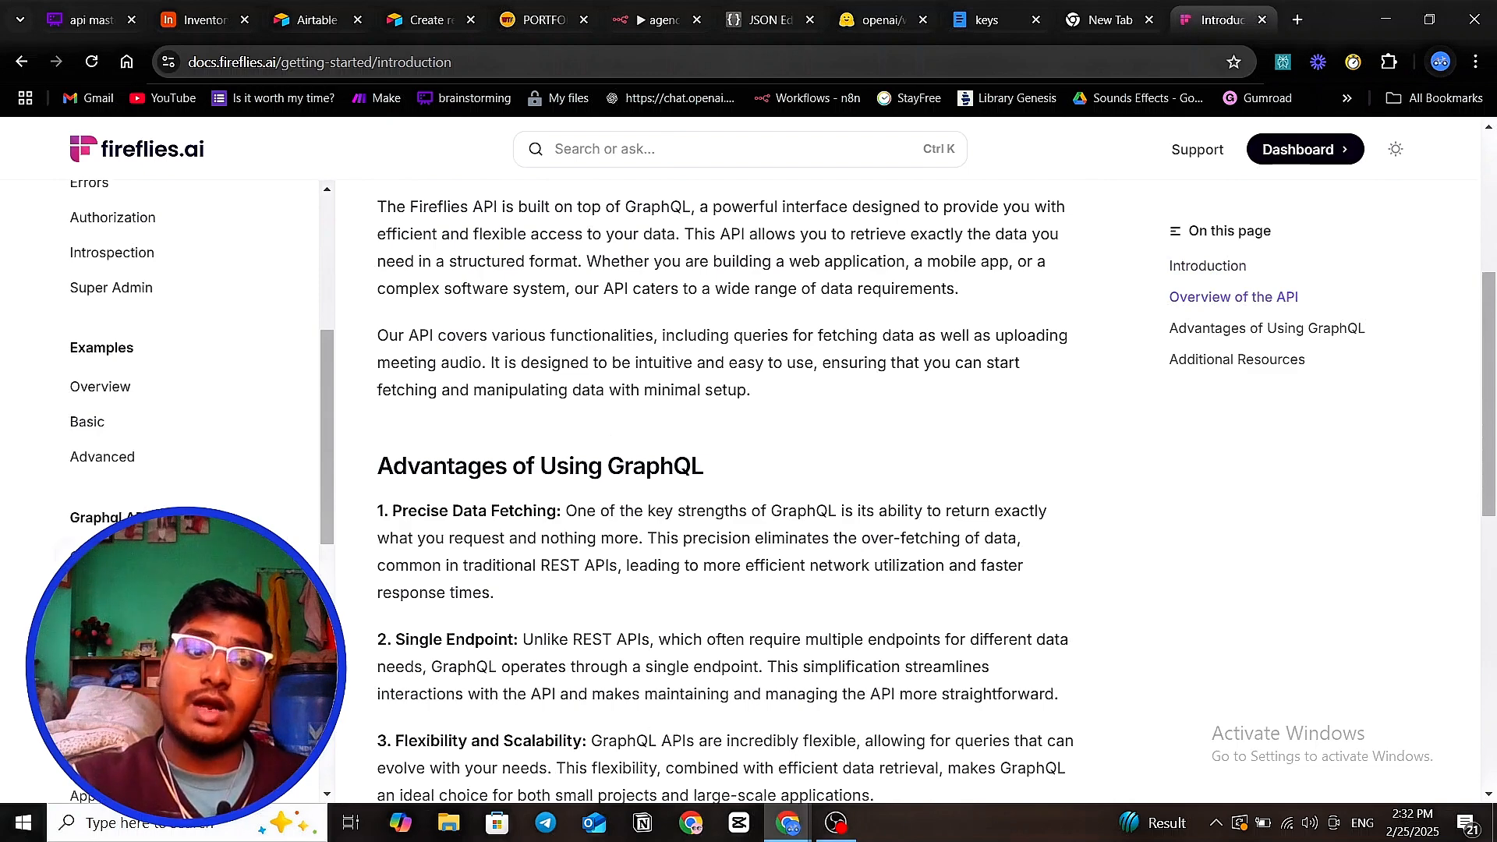
- Browse the Graphql API query references (AI Apps, User, Users, Transcripts, Bite) and settle on Transcript
left_click(107, 591)
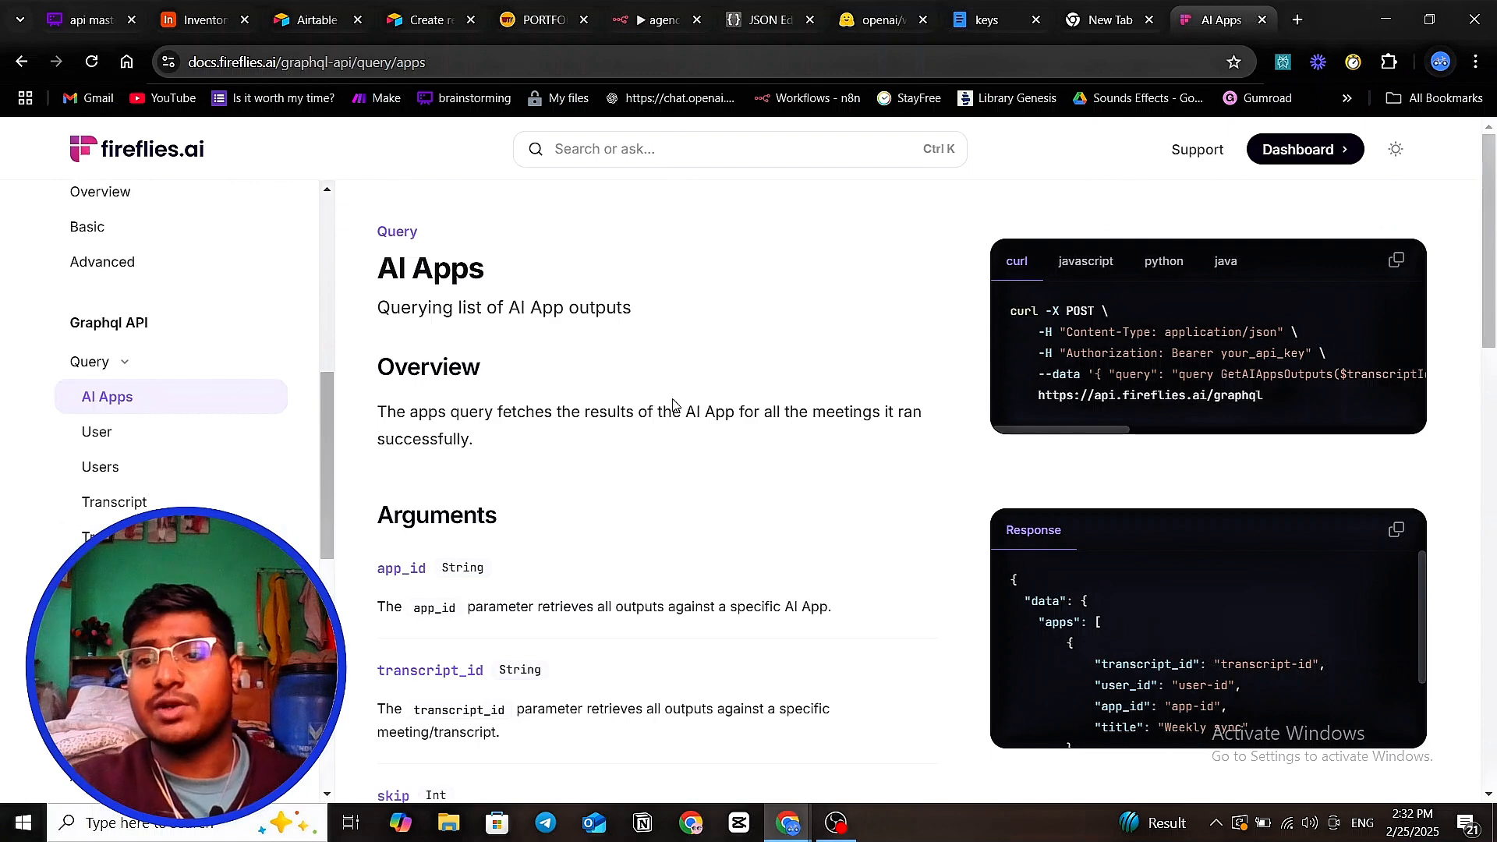
left_click(92, 504)
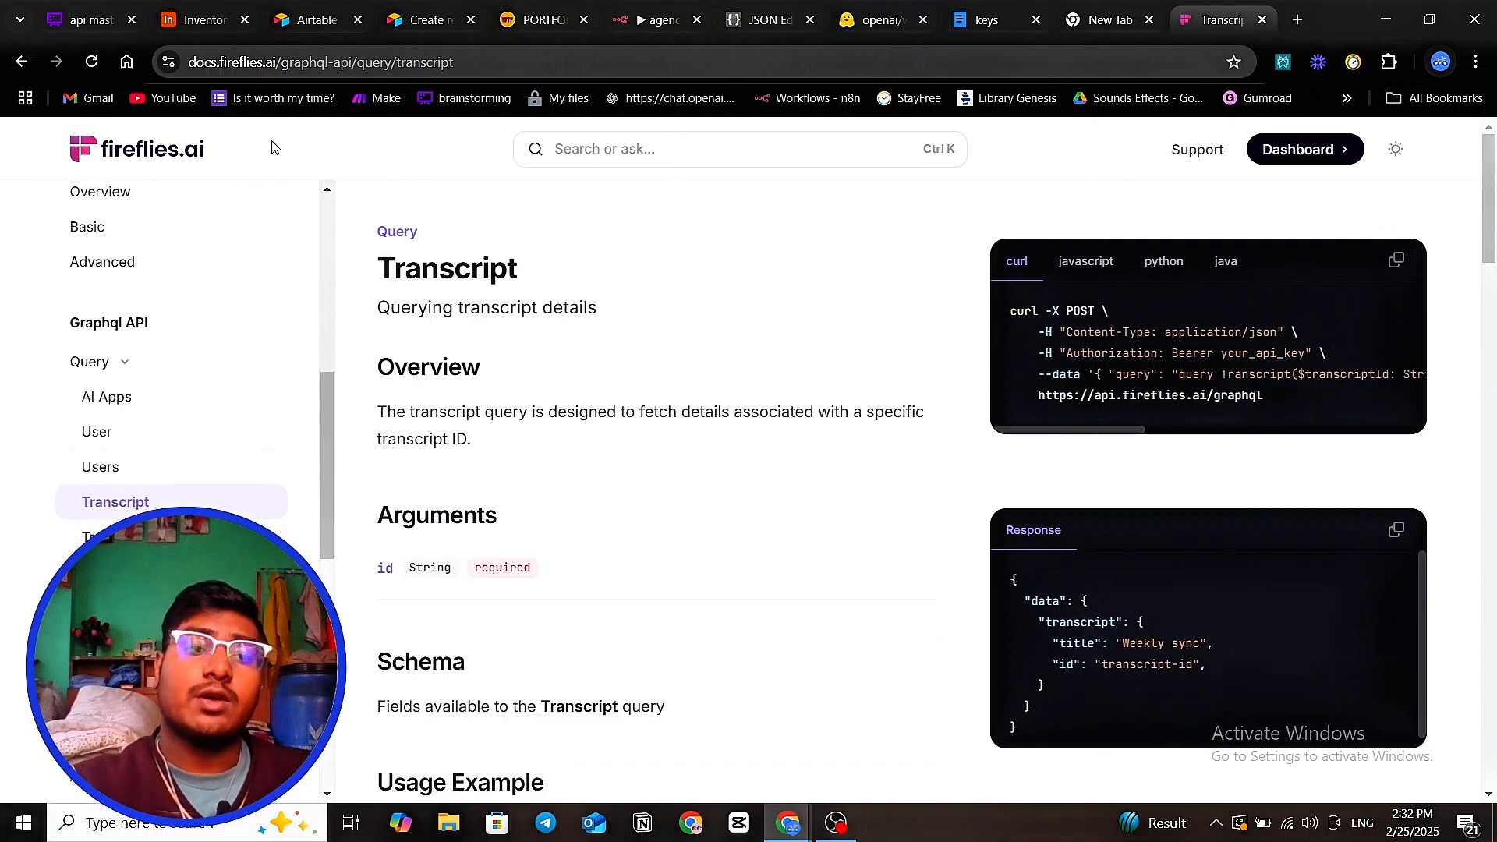
left_click(100, 437)
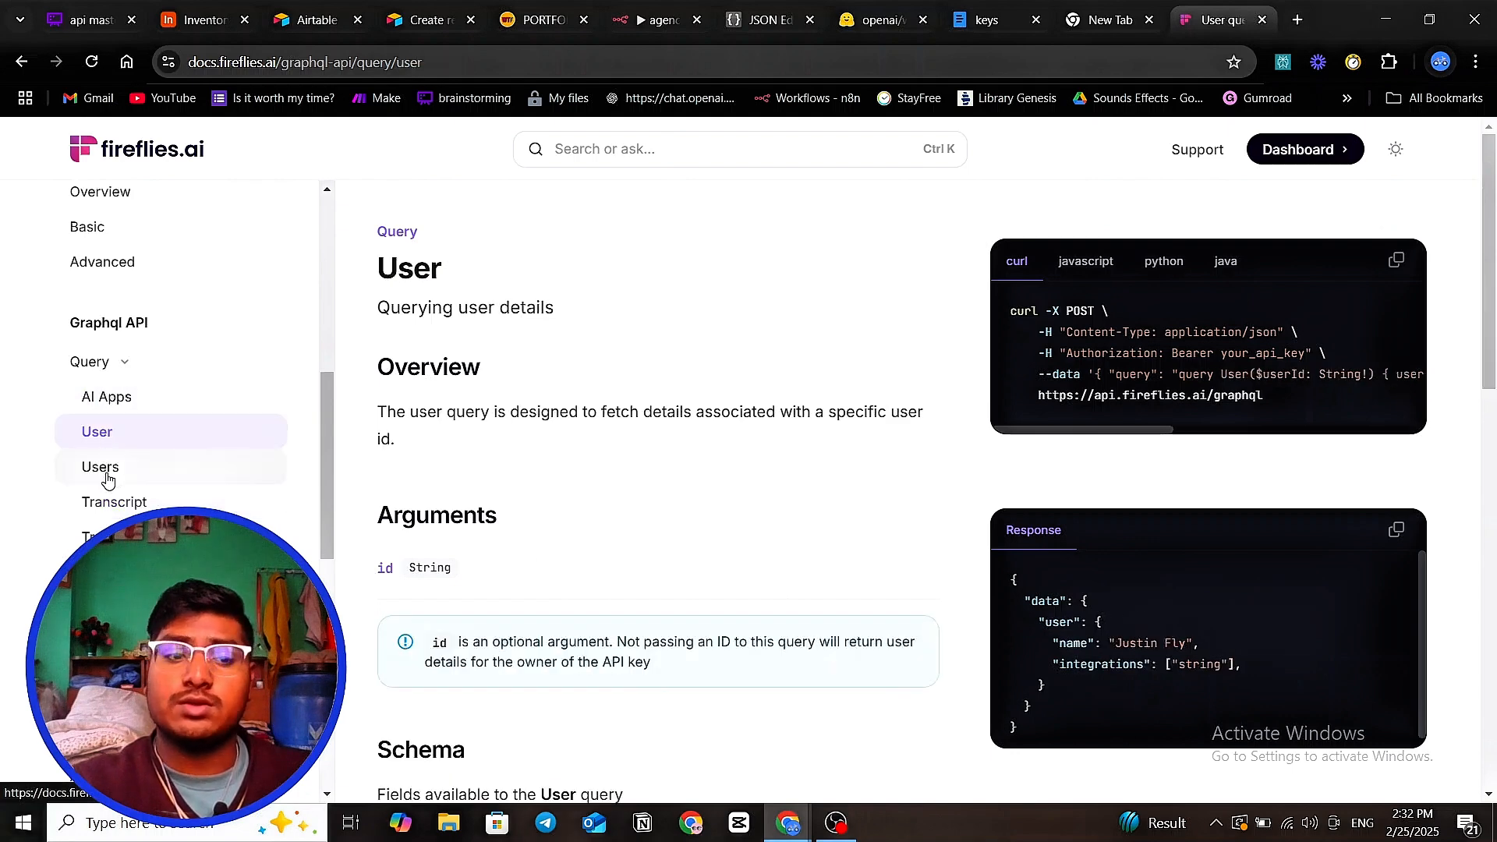
left_click(105, 468)
left_click(110, 504)
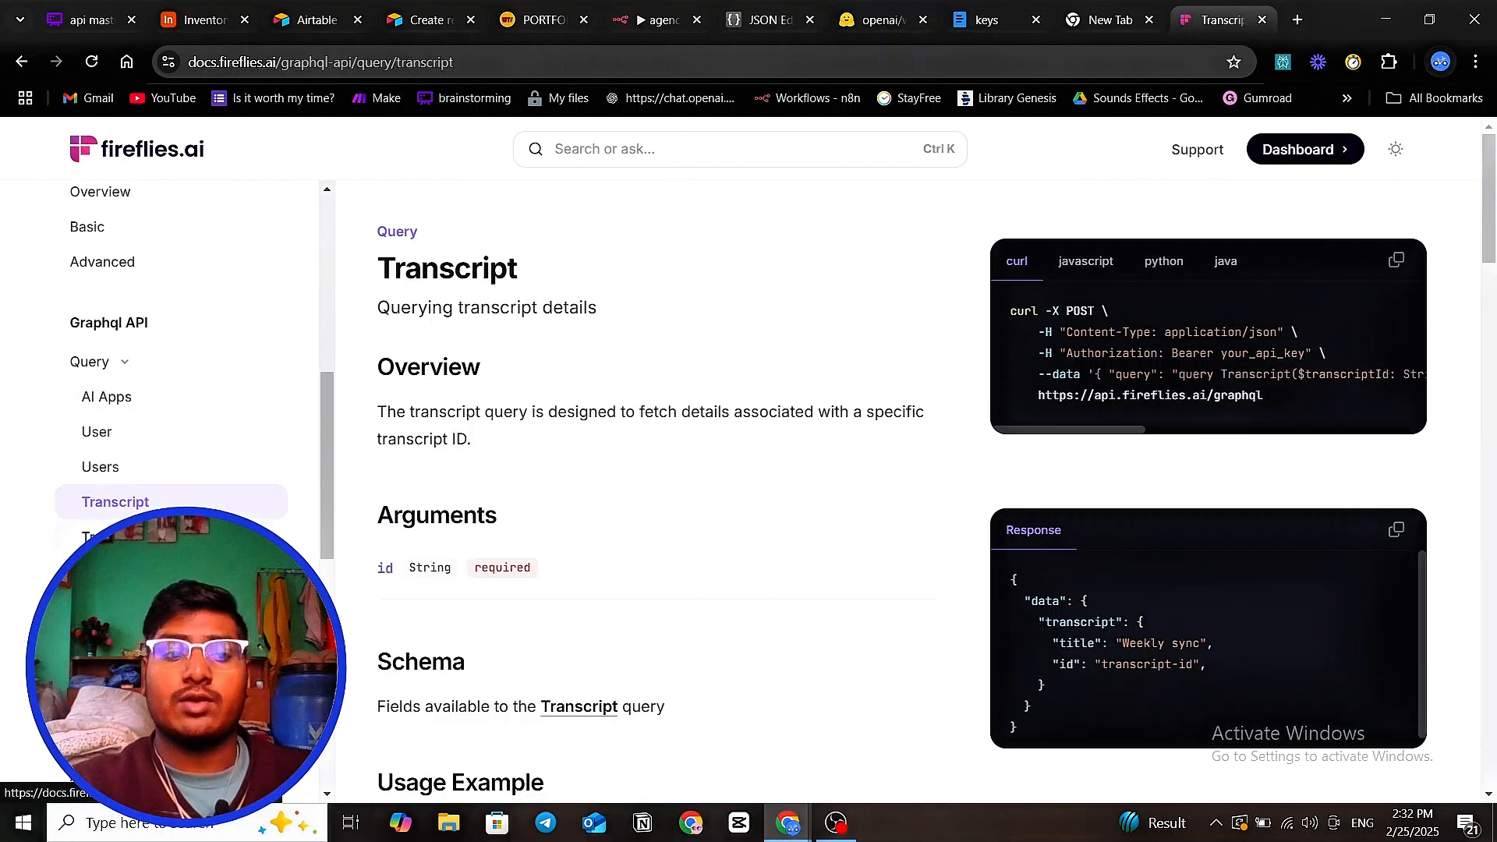
left_click(113, 538)
left_click(113, 572)
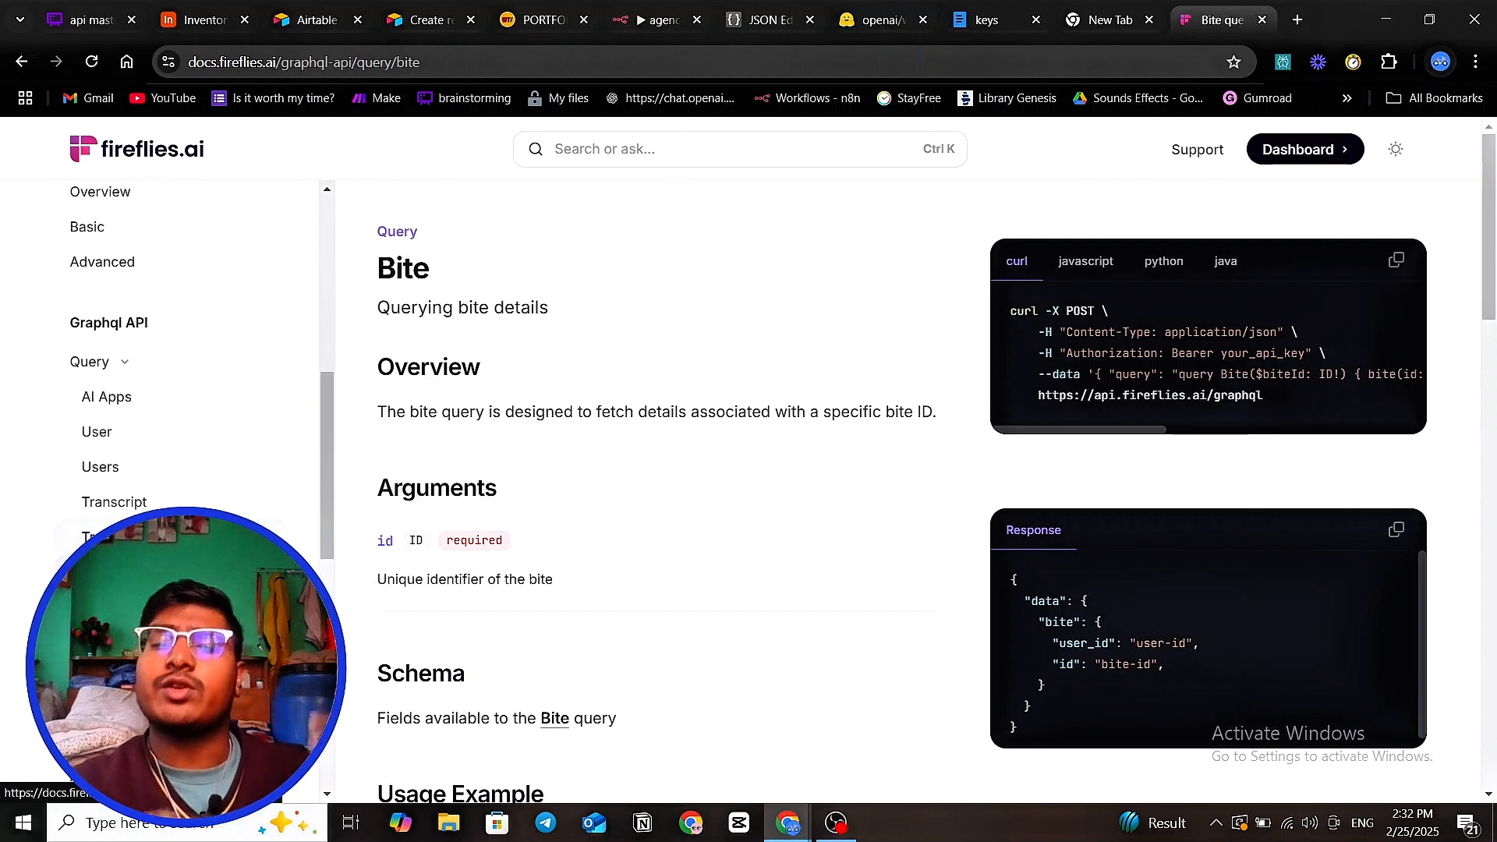
left_click(108, 509)
- Highlight the endpoint, Content-Type header and data payload in the Transcript curl example
scroll(559, 420, "down", 1)
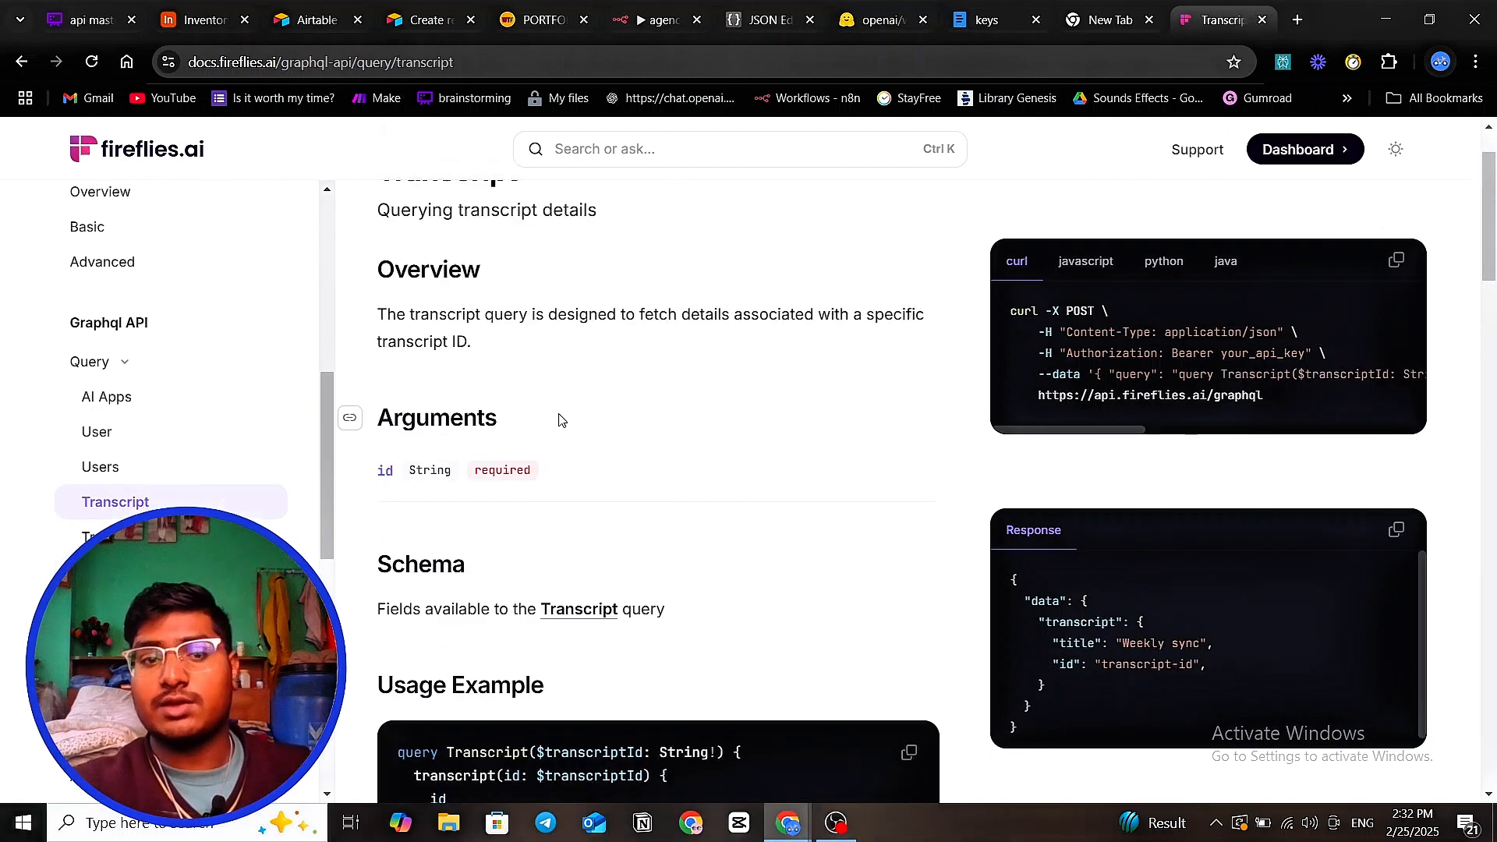
left_click_drag(1098, 418, 1225, 437)
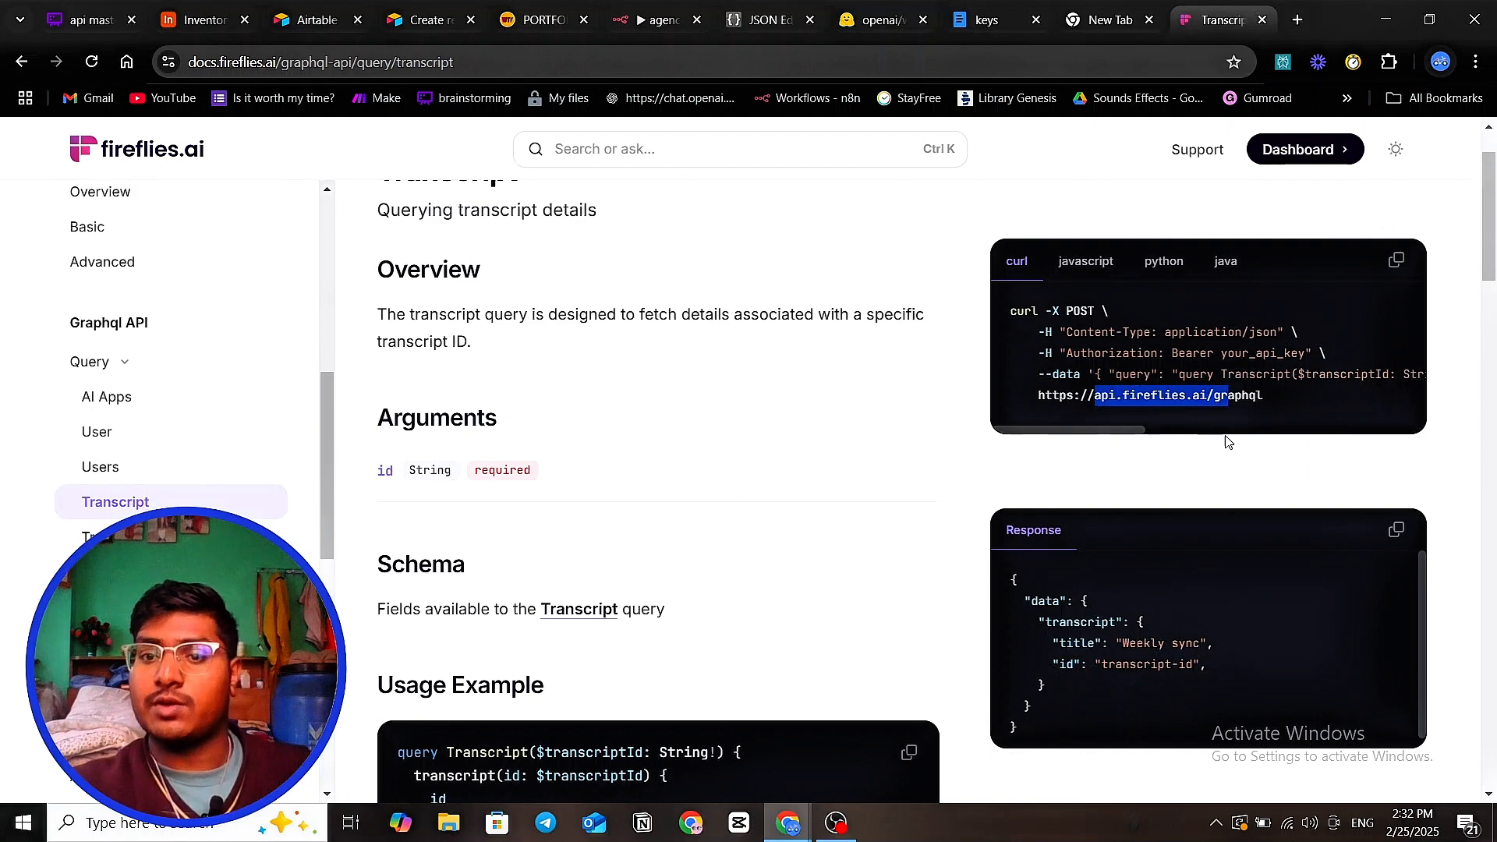
left_click_drag(1095, 332, 1280, 331)
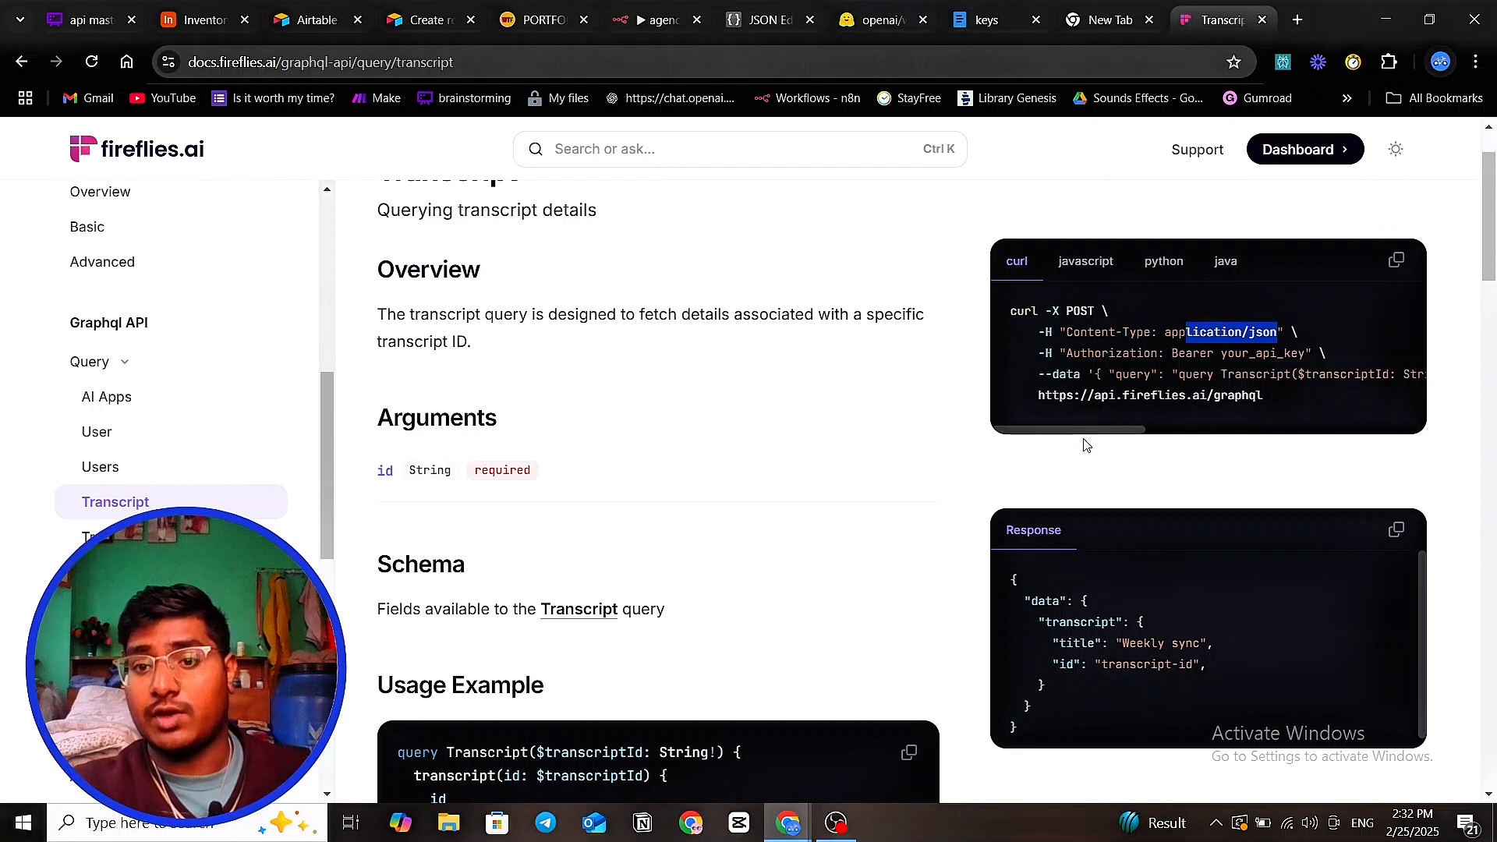
left_click_drag(1094, 395, 1157, 443)
left_click_drag(1099, 372, 762, 434)
- Scroll through the Usage Example query, then go to Airtable's Personal access tokens page
scroll(756, 434, "down", 8)
scroll(733, 441, "up", 3)
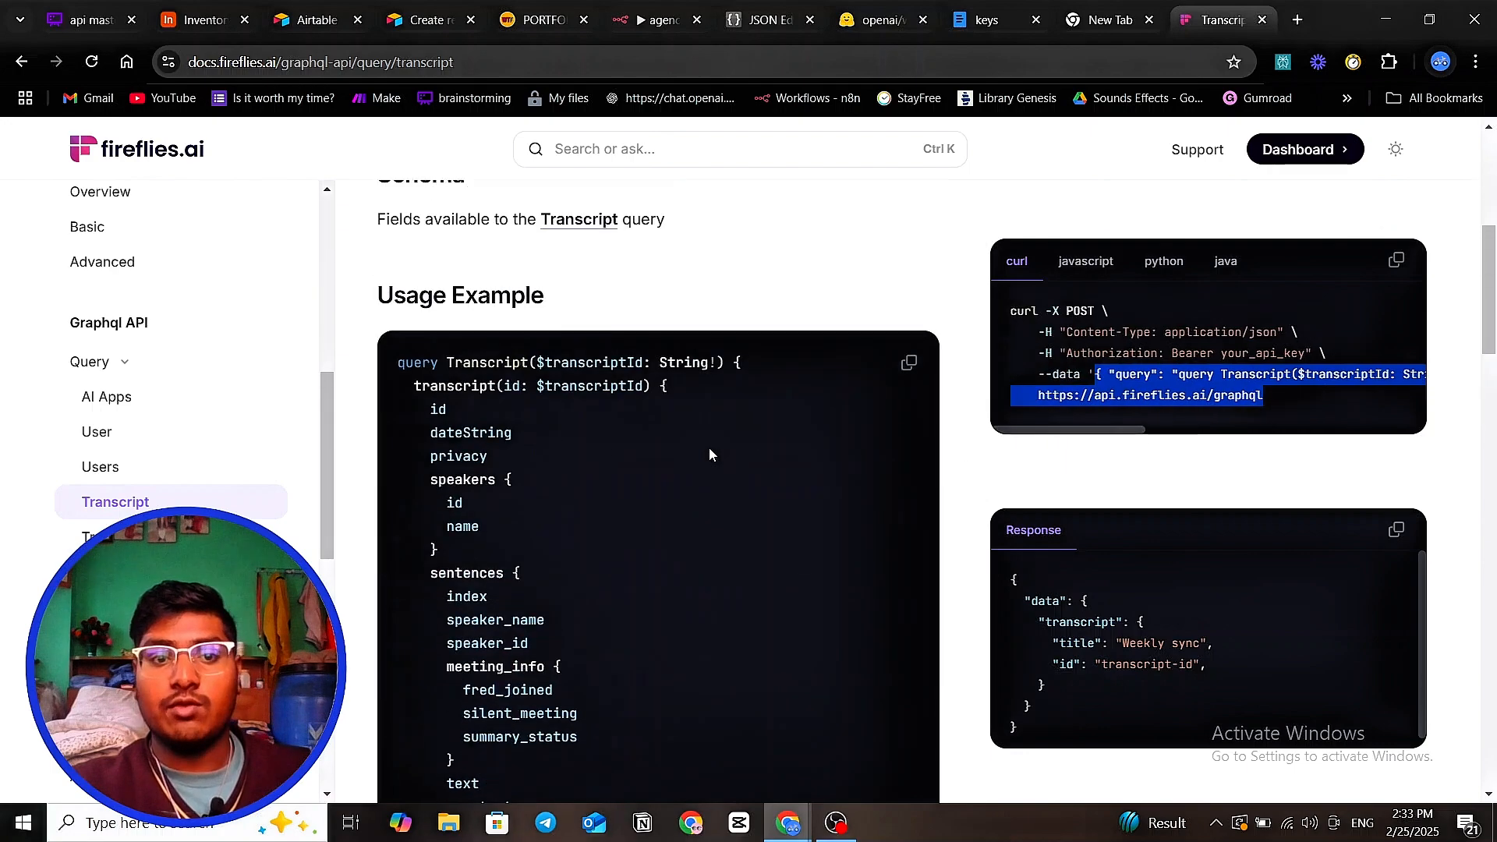
scroll(538, 425, "down", 2)
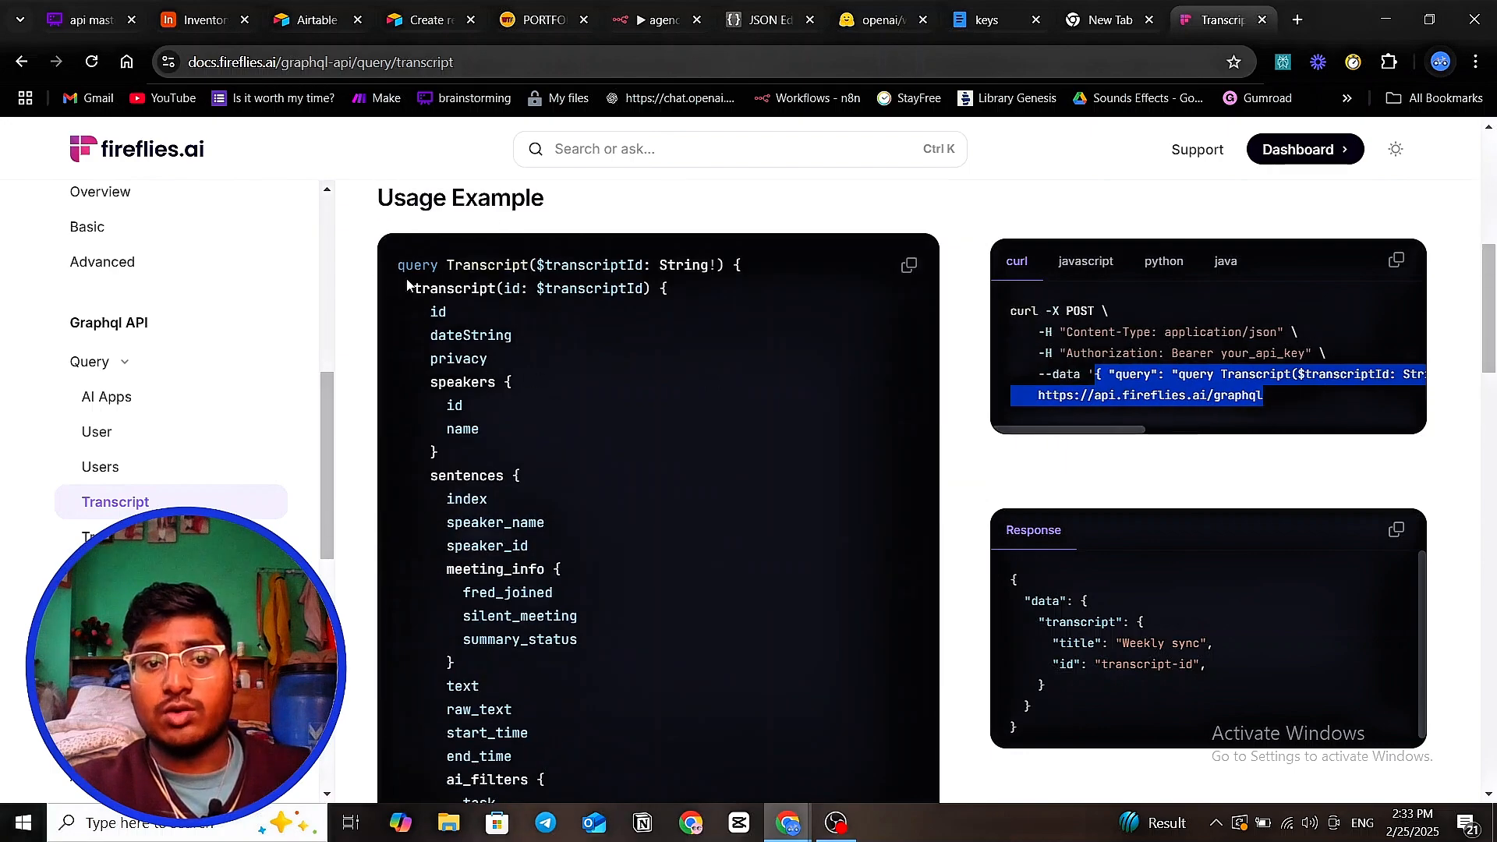
scroll(553, 389, "down", 15)
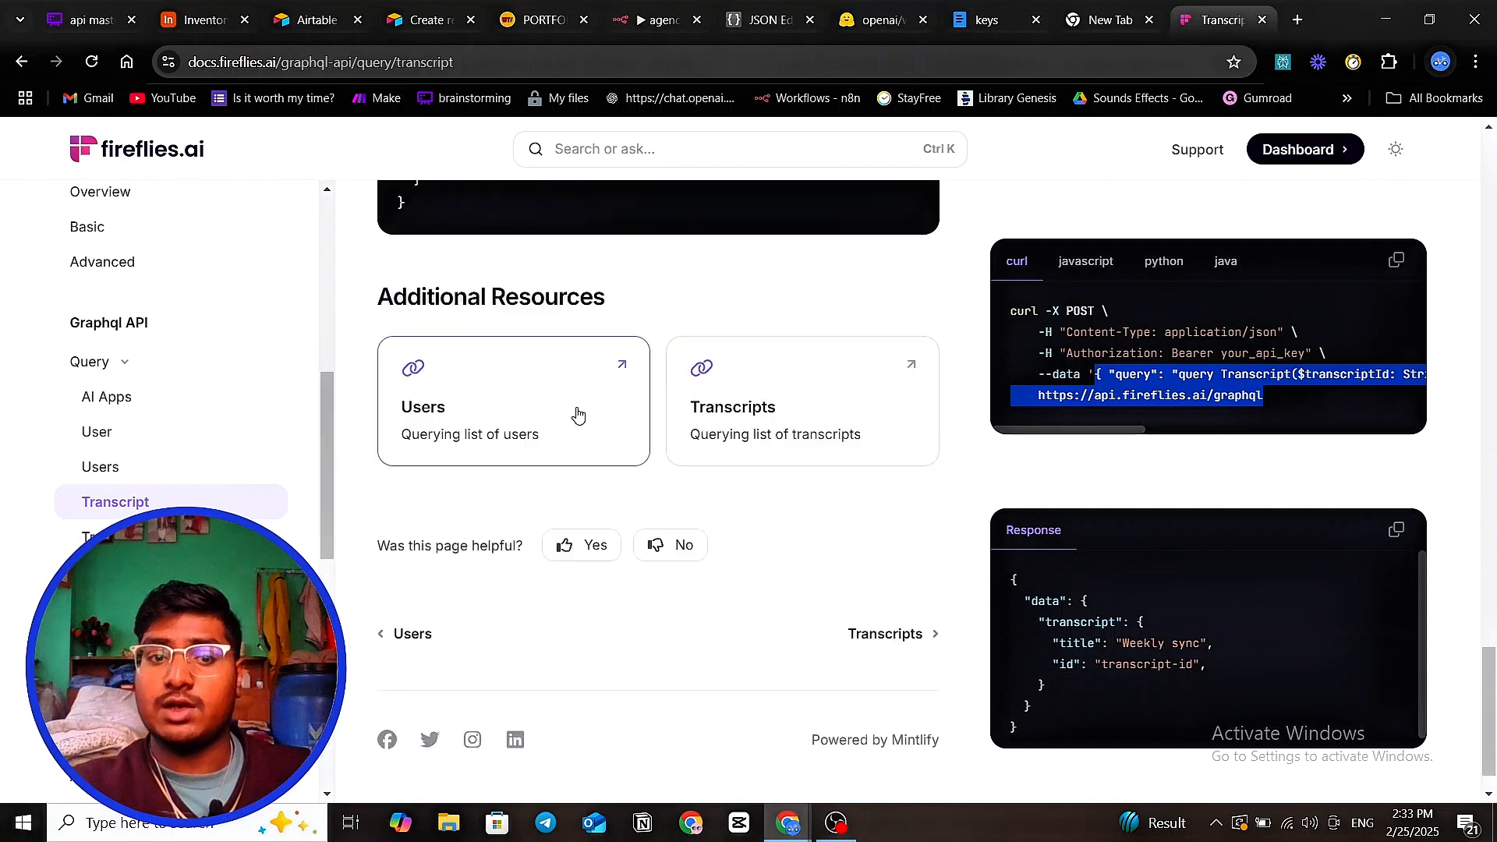
scroll(576, 411, "up", 10)
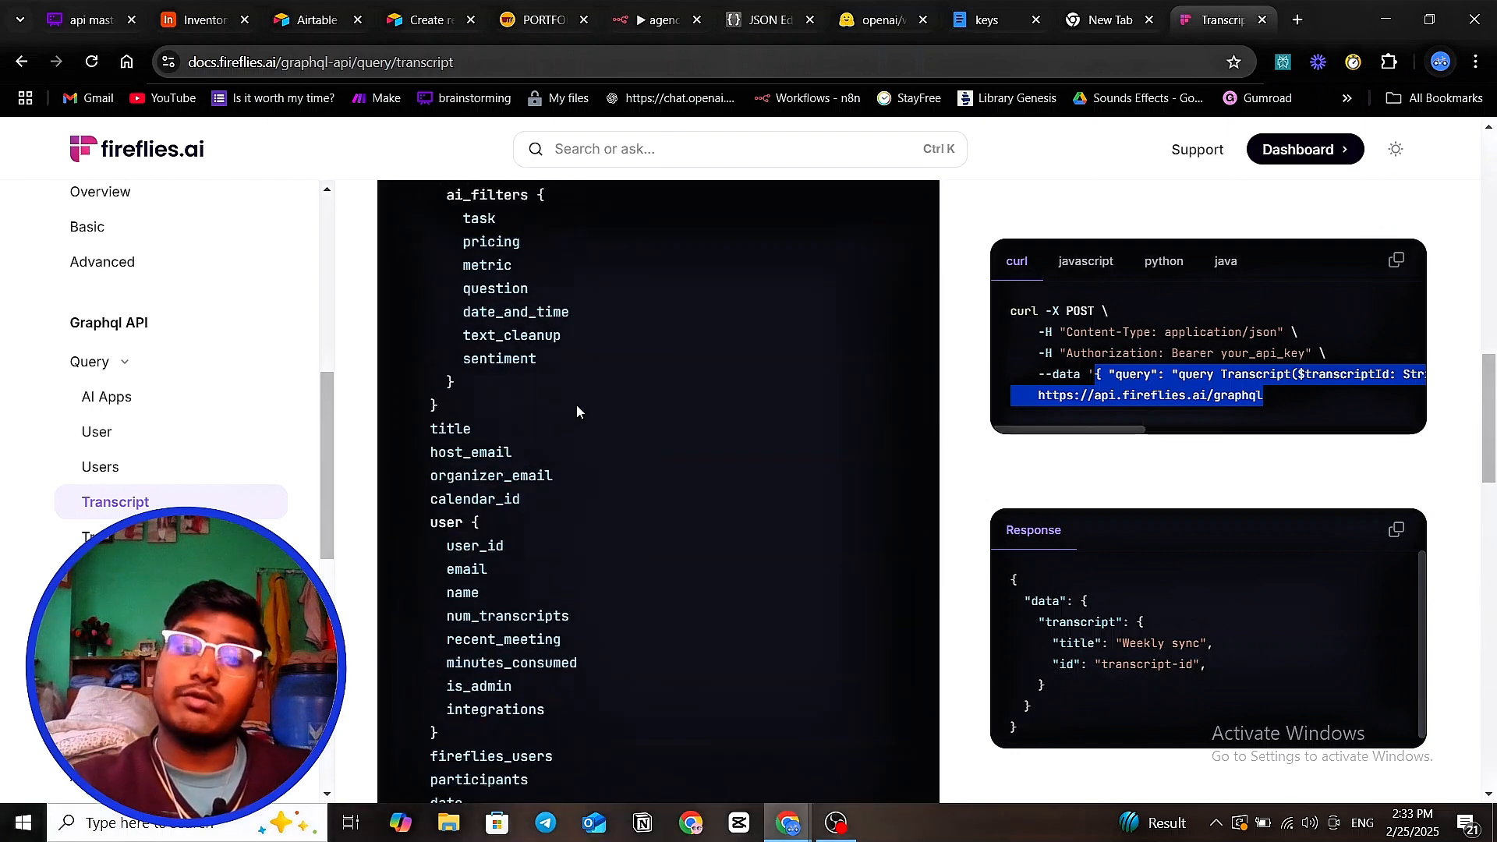
scroll(577, 405, "up", 6)
scroll(577, 405, "up", 6)
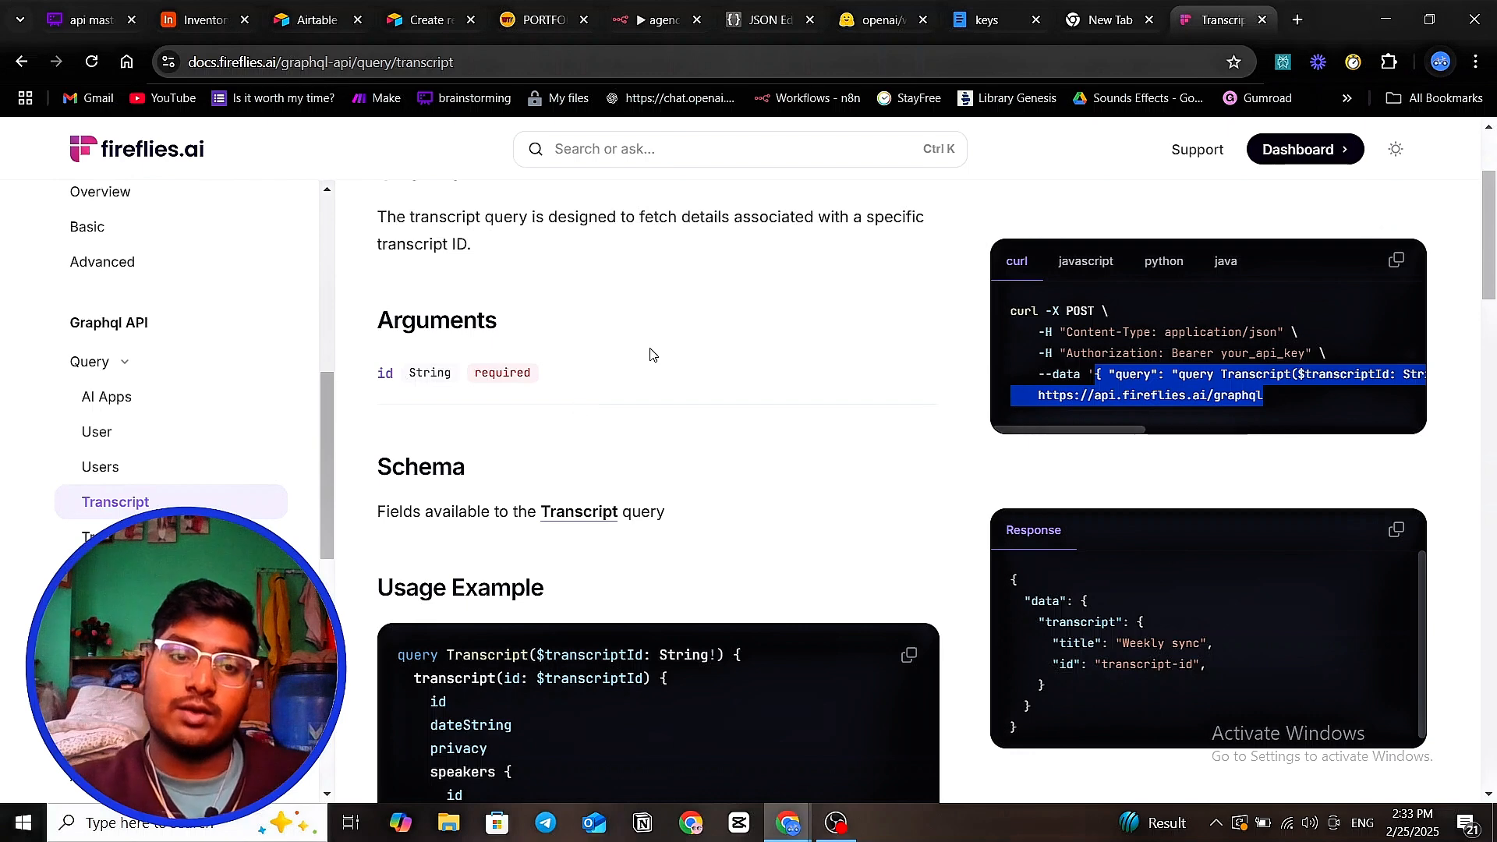
left_click(299, 23)
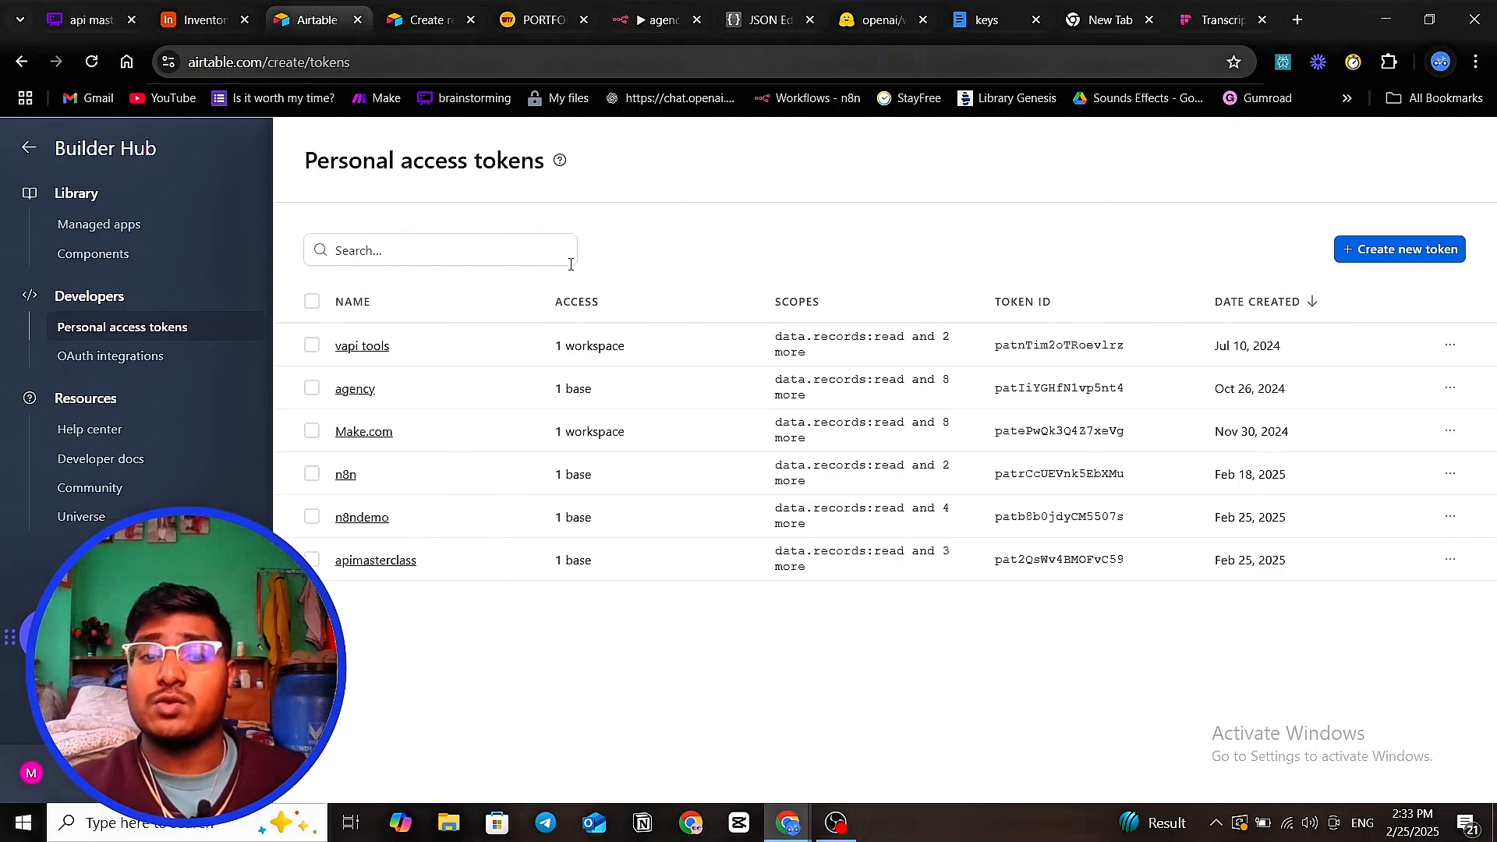
- Return to the Fireflies Transcript docs and clear the curl example selection
left_click(1222, 21)
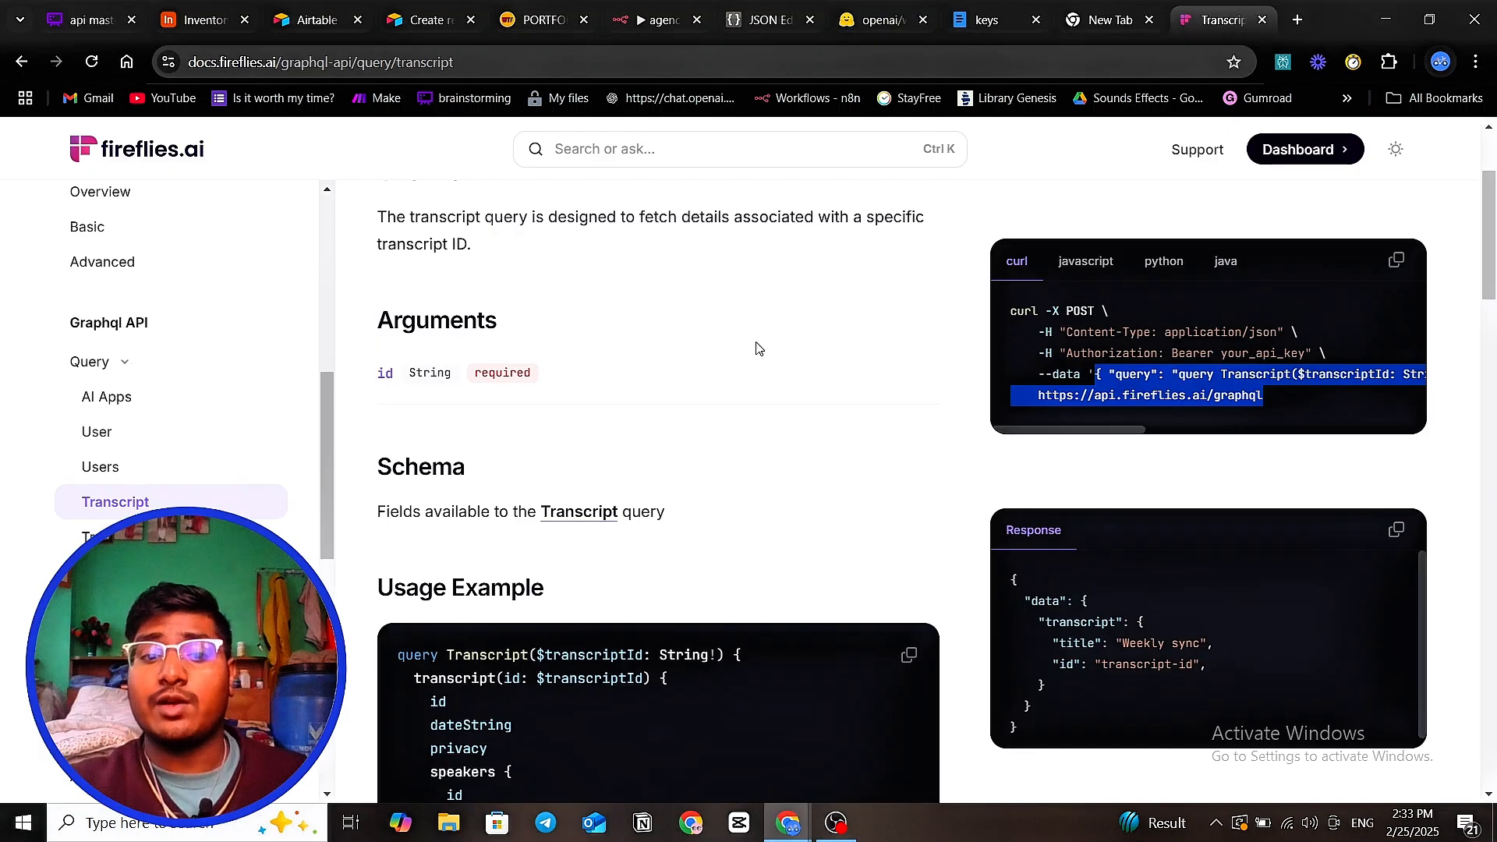
scroll(756, 349, "down", 7)
scroll(623, 427, "up", 2)
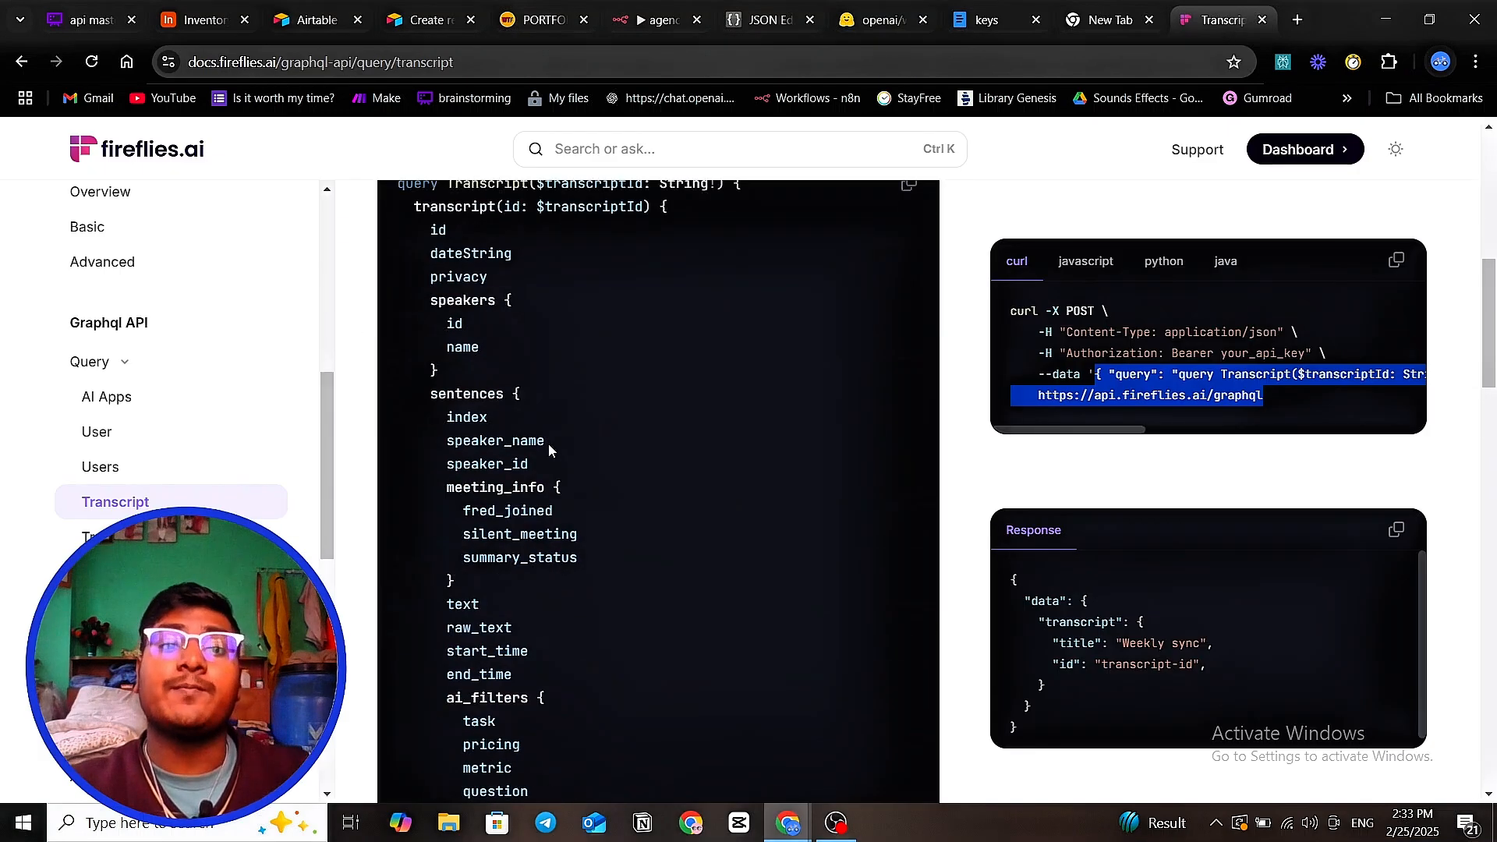
scroll(549, 440, "up", 1)
scroll(488, 357, "down", 1)
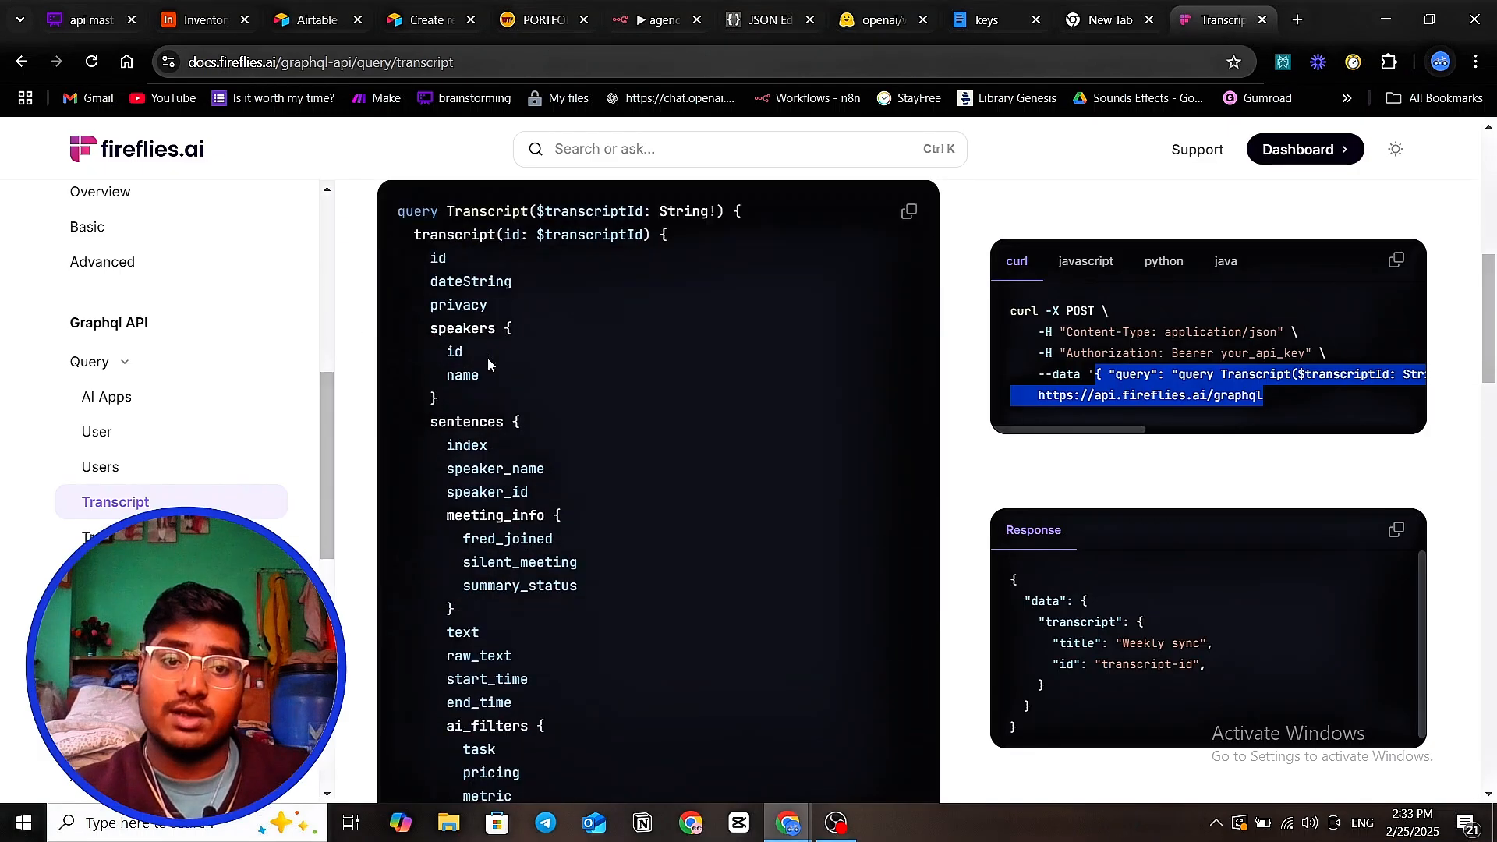
scroll(488, 358, "up", 2)
left_click(403, 403)
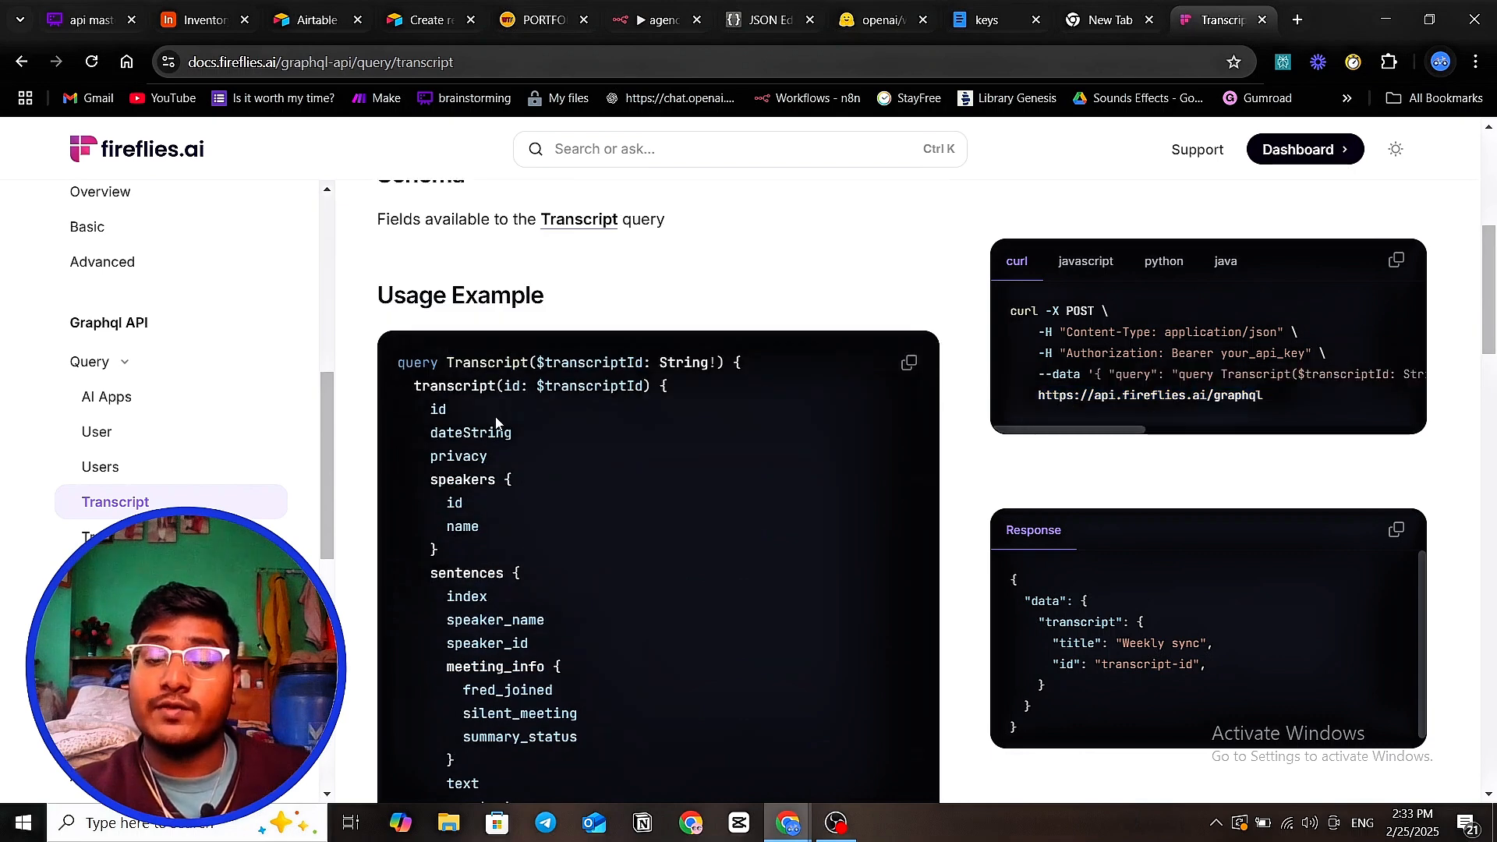
- Scroll the Usage Example and highlight the sentences block from 'sentences {' to 'summary_status'
scroll(661, 322, "down", 1)
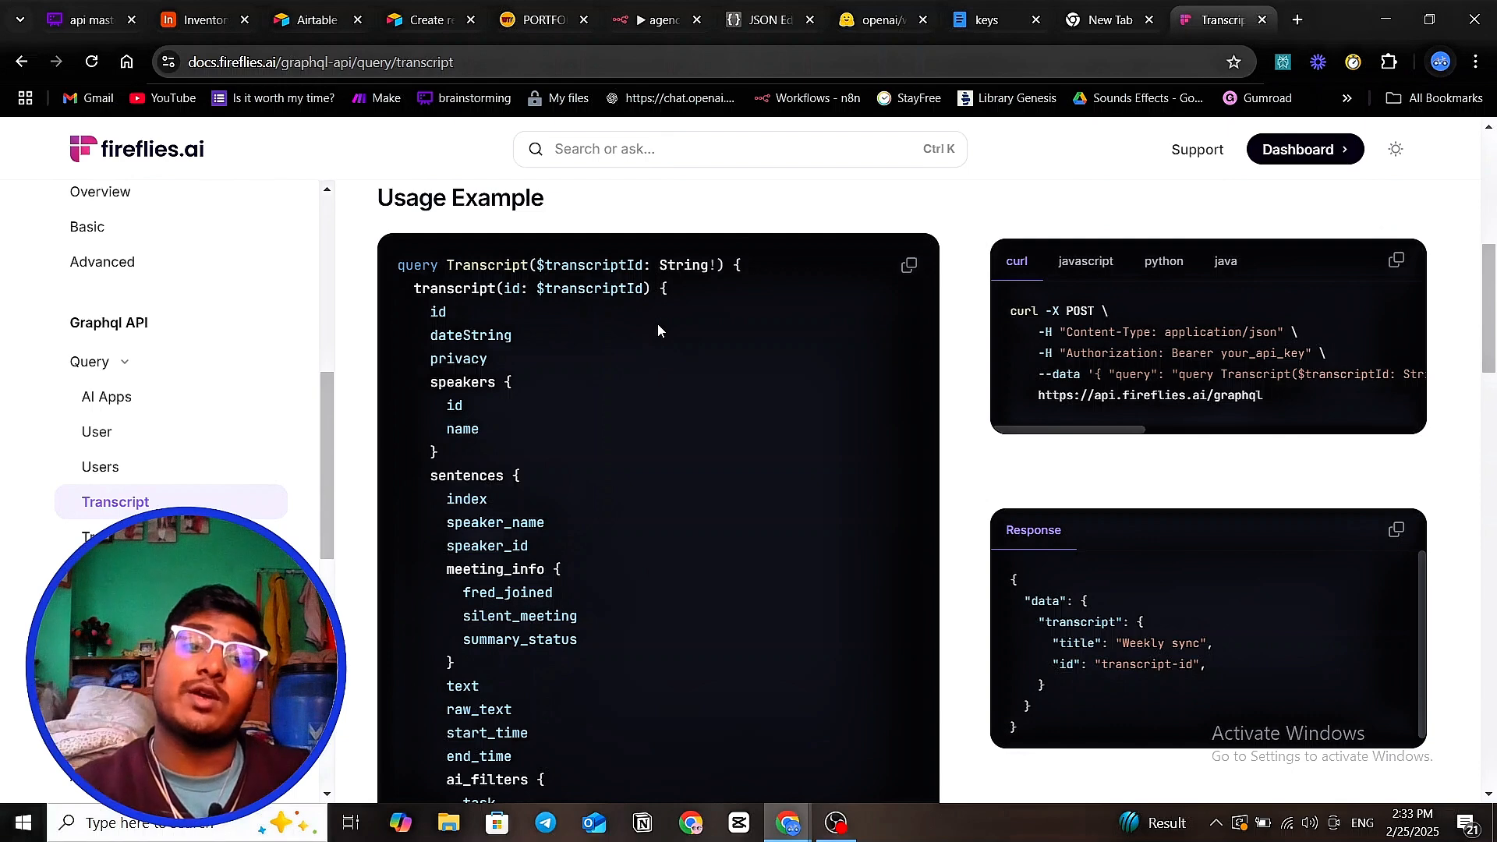
scroll(646, 324, "down", 3)
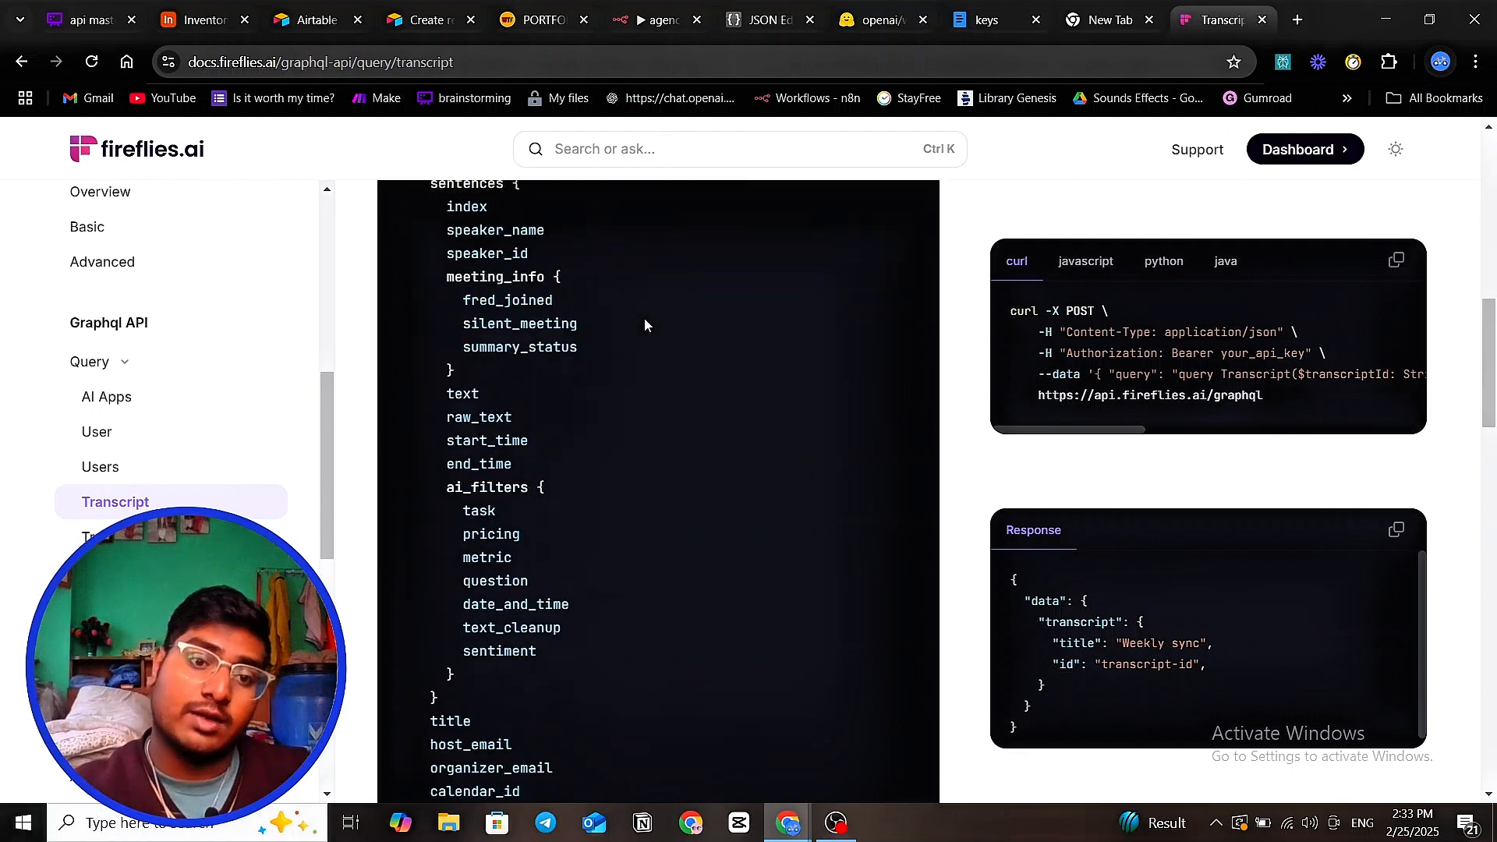
scroll(639, 325, "down", 2)
scroll(578, 452, "down", 4)
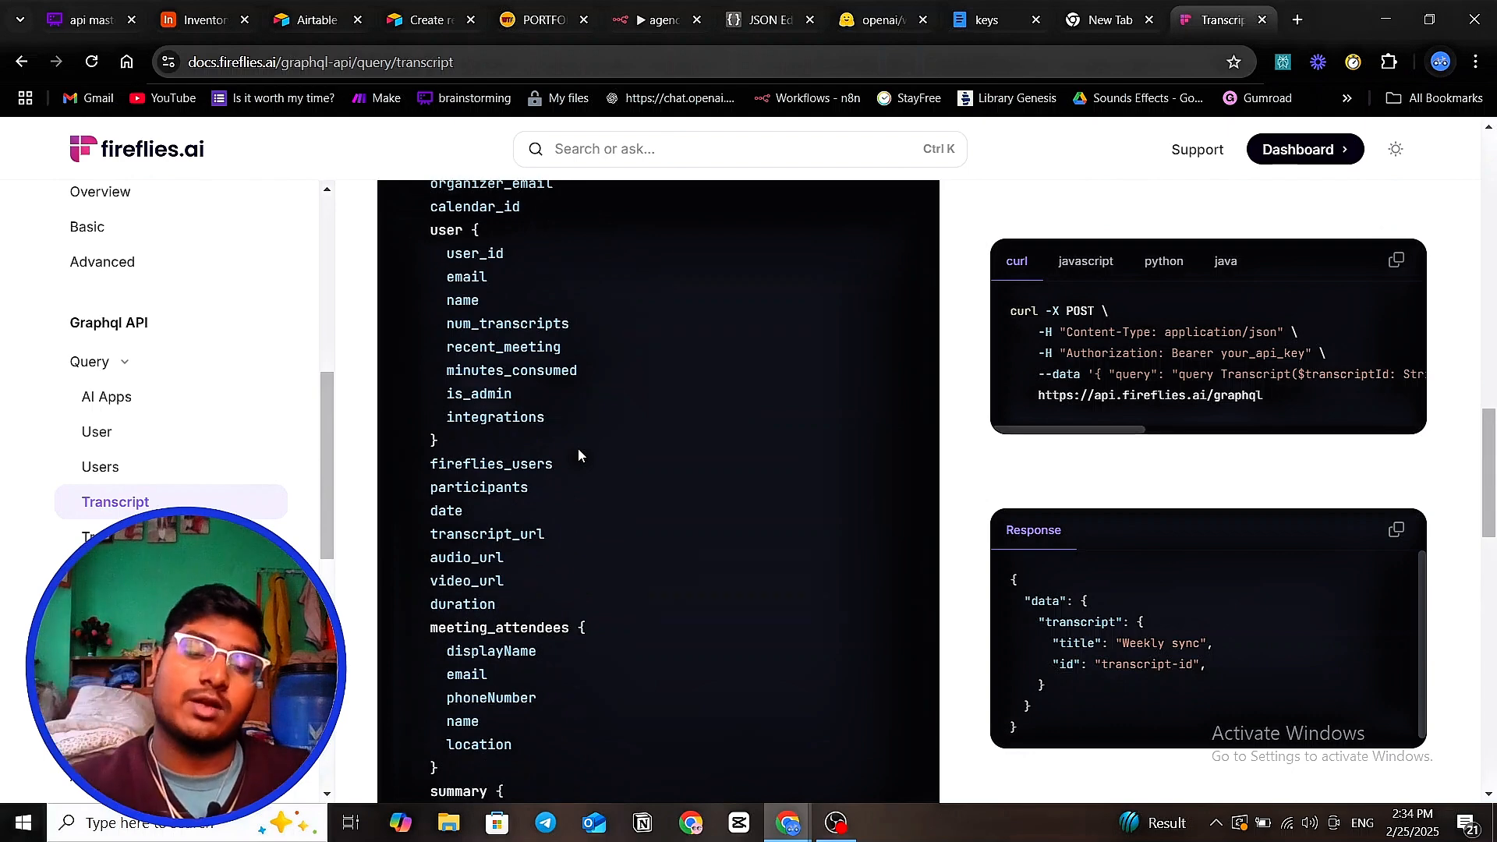
scroll(578, 455, "up", 1)
scroll(593, 452, "up", 3)
scroll(642, 465, "up", 1)
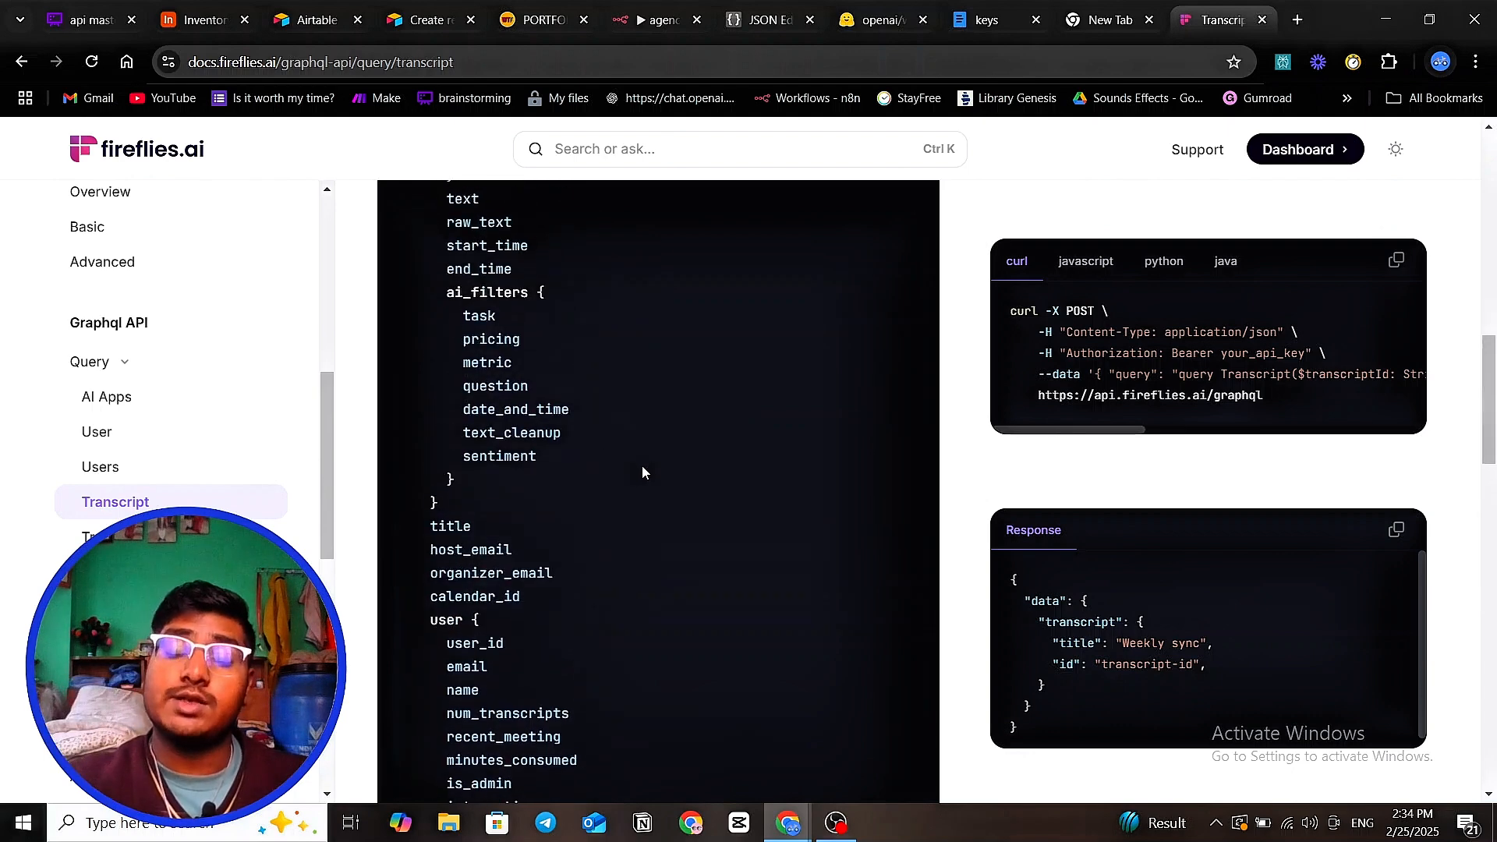
scroll(649, 466, "up", 4)
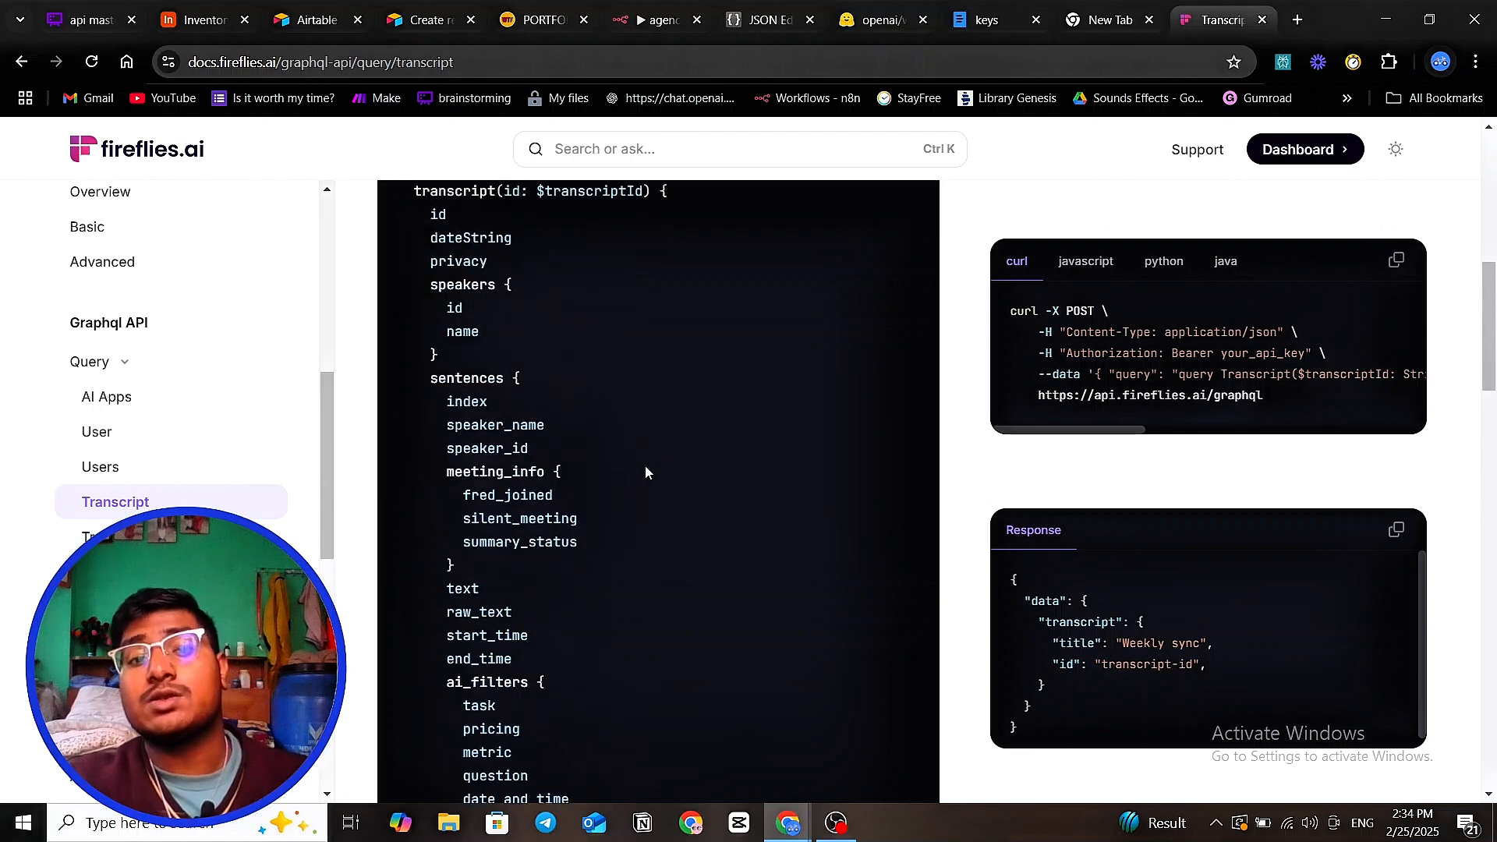
left_click_drag(396, 373, 587, 552)
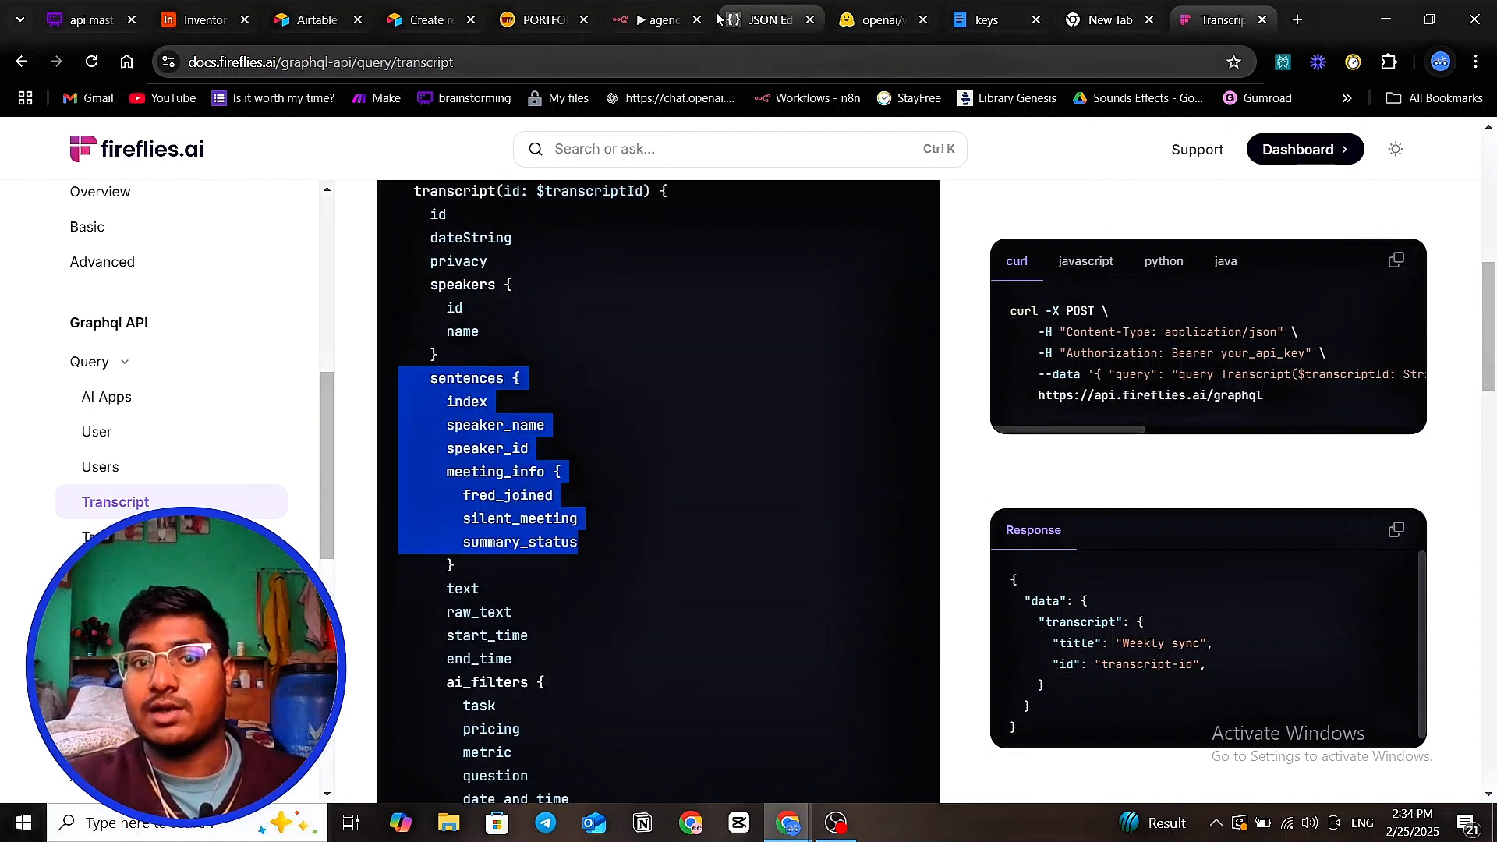
- Open HTTP Request2's JSON body in the expression editor and highlight the title, id and raw_text fields
left_click(646, 32)
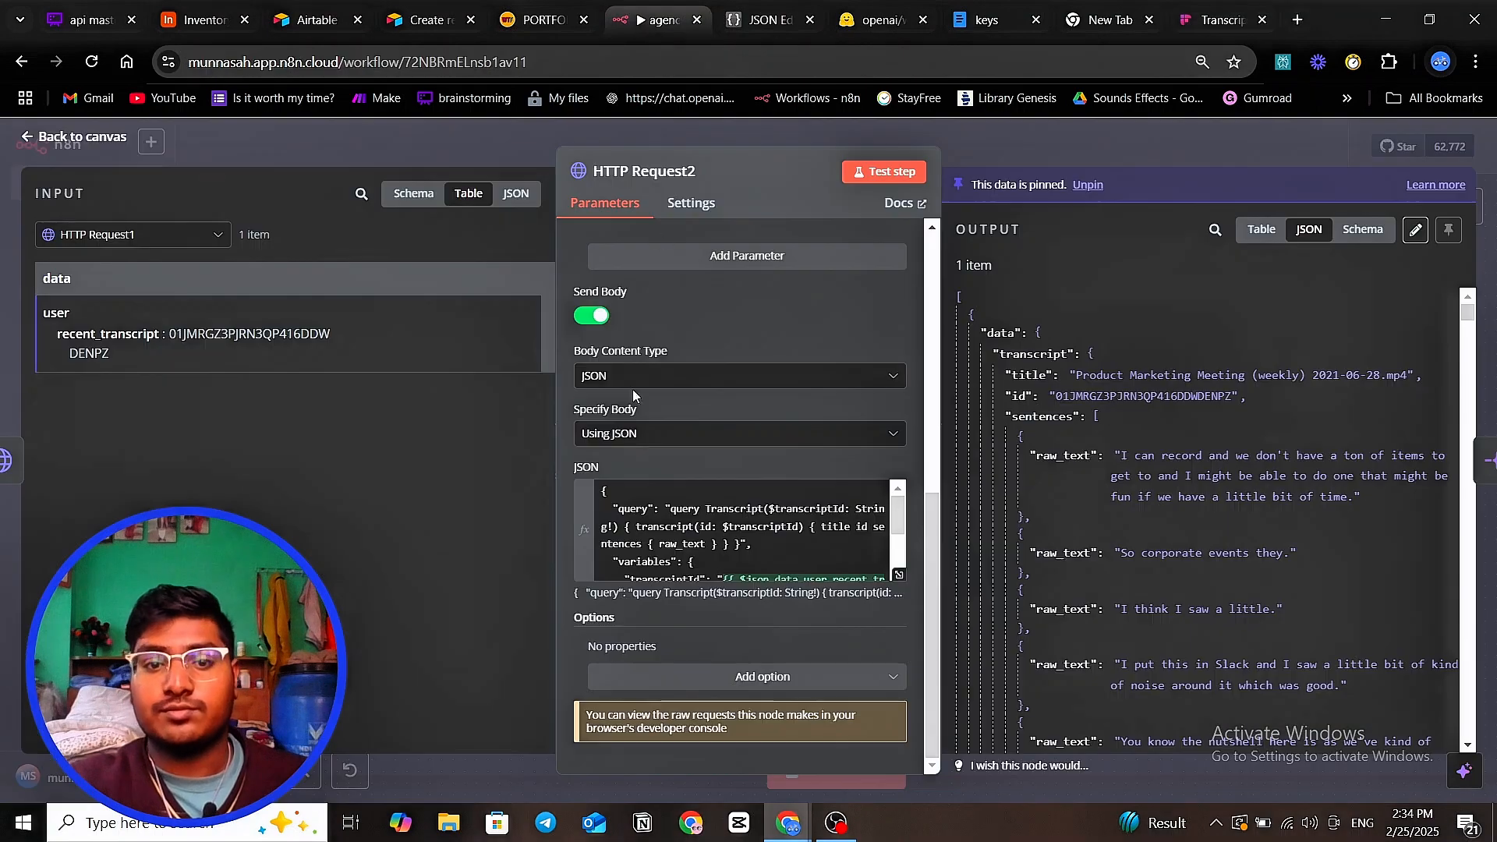
left_click(900, 576)
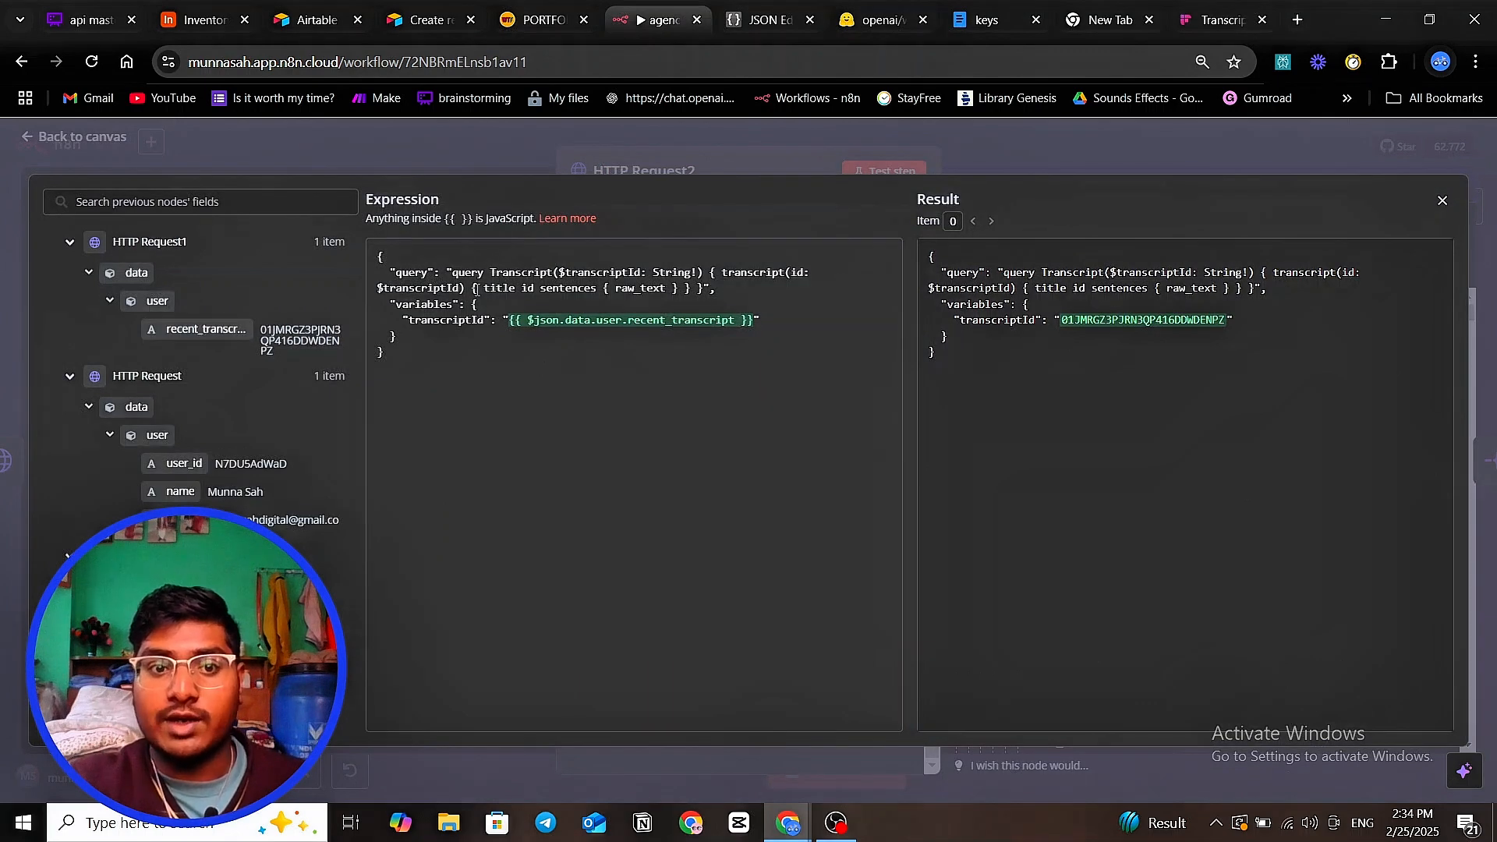
left_click_drag(485, 290, 628, 286)
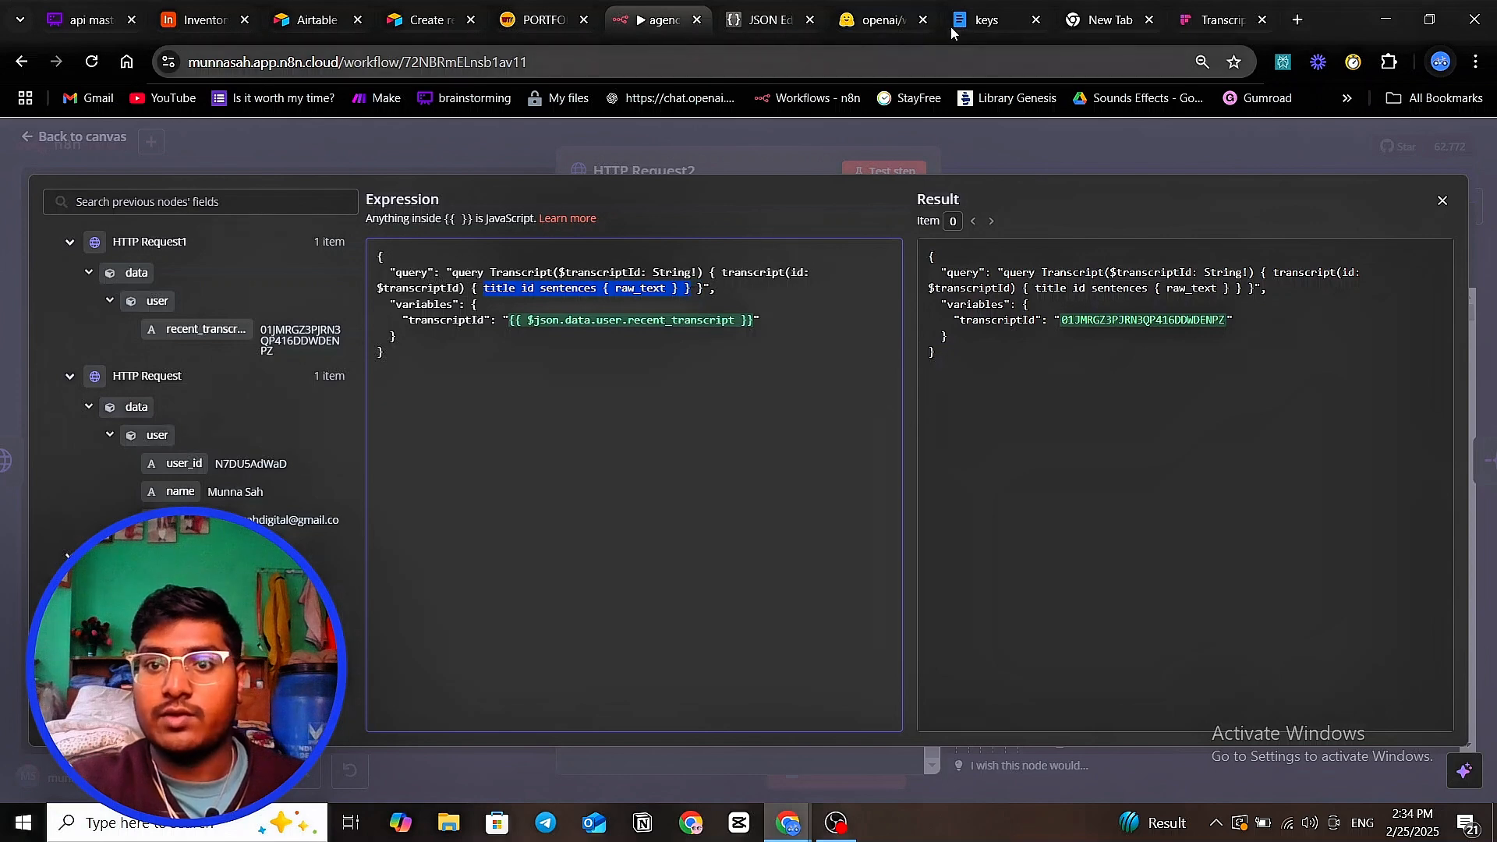
left_click(1192, 20)
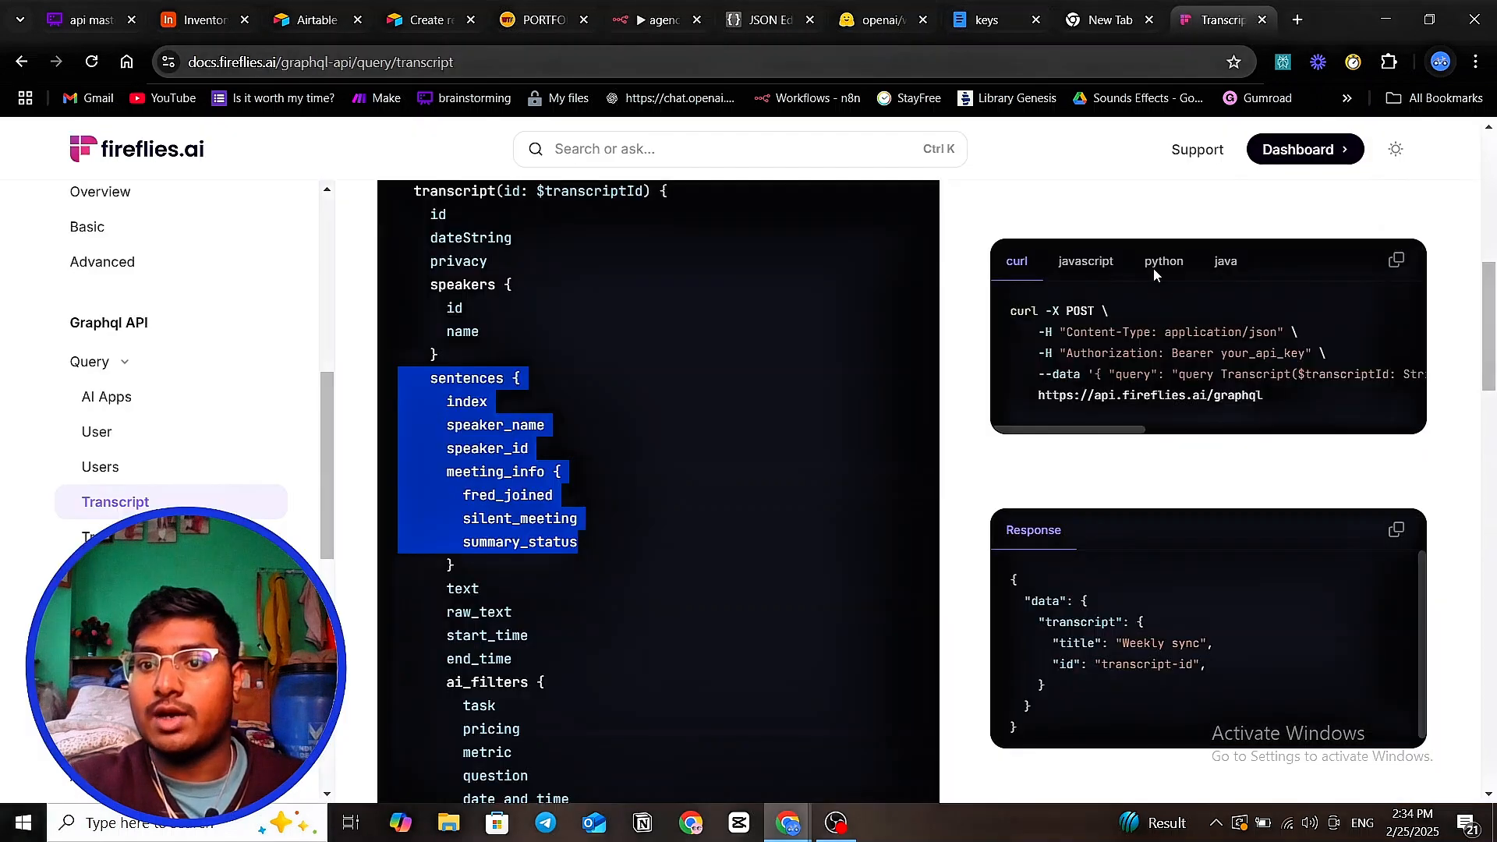
left_click_drag(1128, 429, 1317, 435)
left_click(1101, 367)
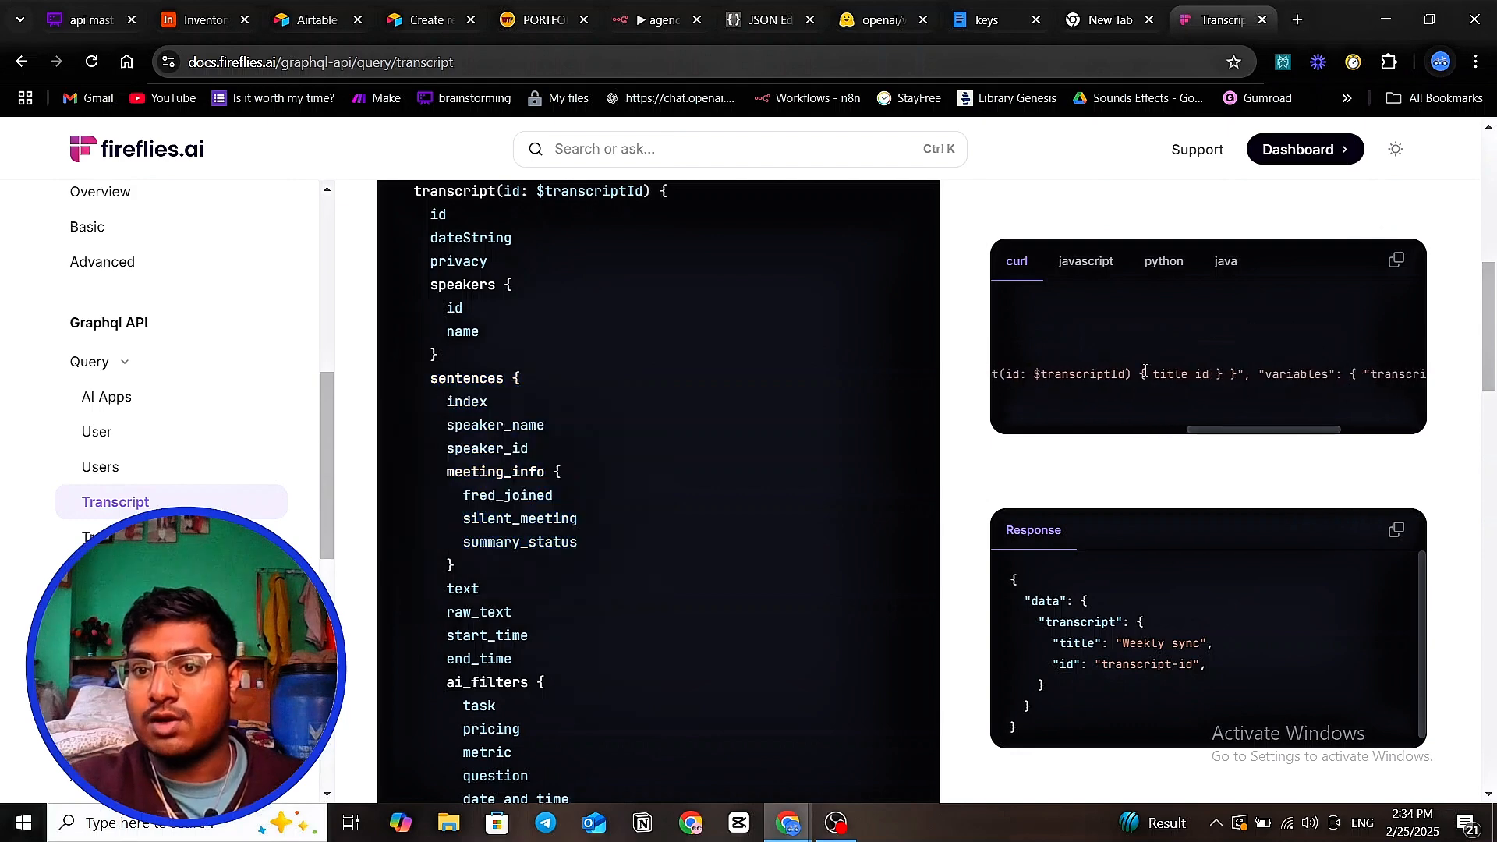
mouse_move(1144, 372)
left_mouse_down()
mouse_move(1210, 374)
mouse_move(1160, 373)
left_mouse_up()
left_click(1115, 378)
left_click(1210, 374)
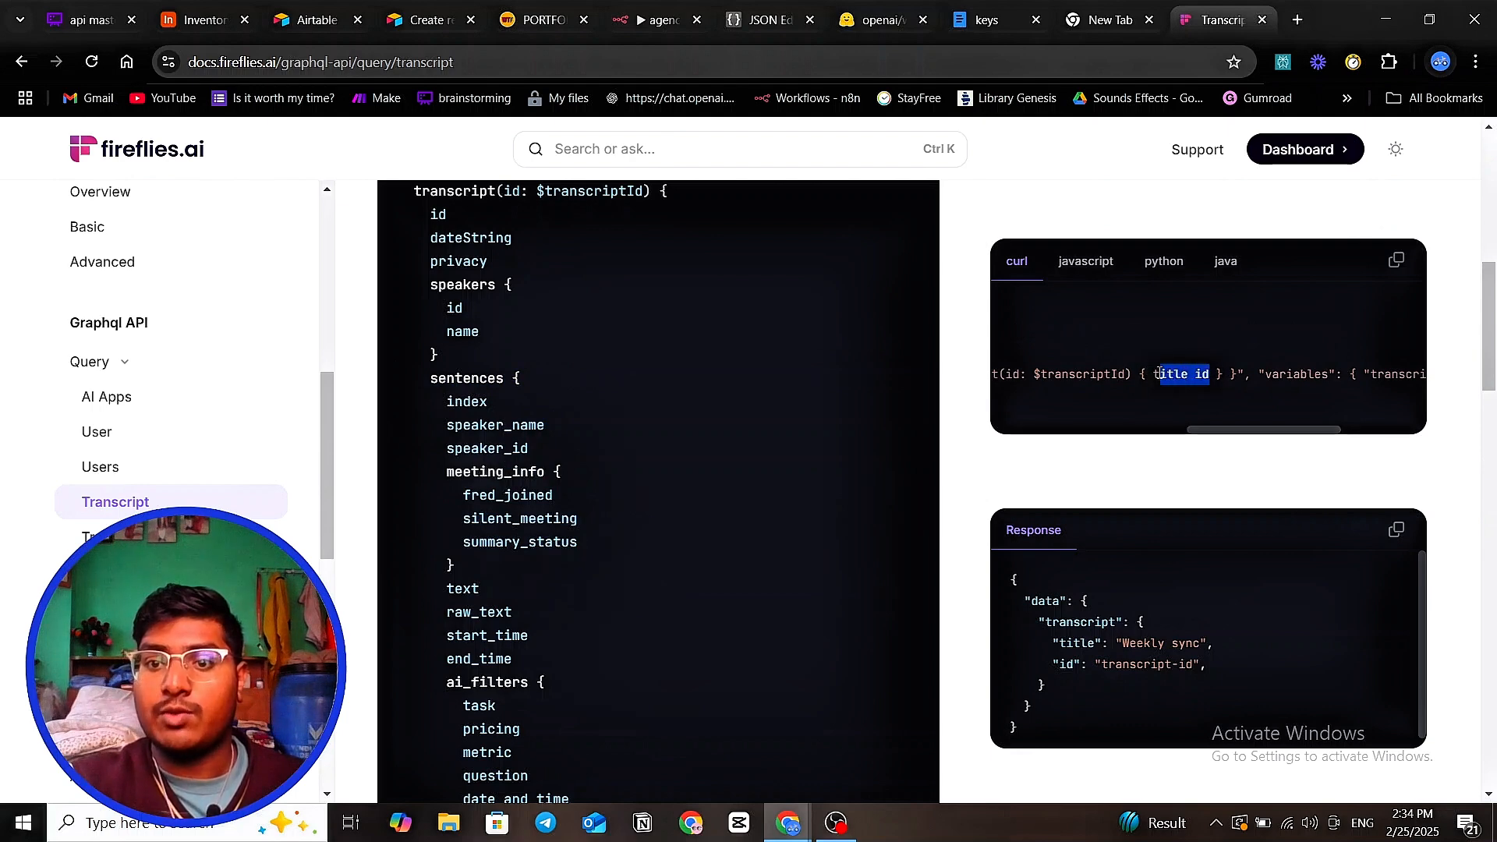
left_click(1155, 372)
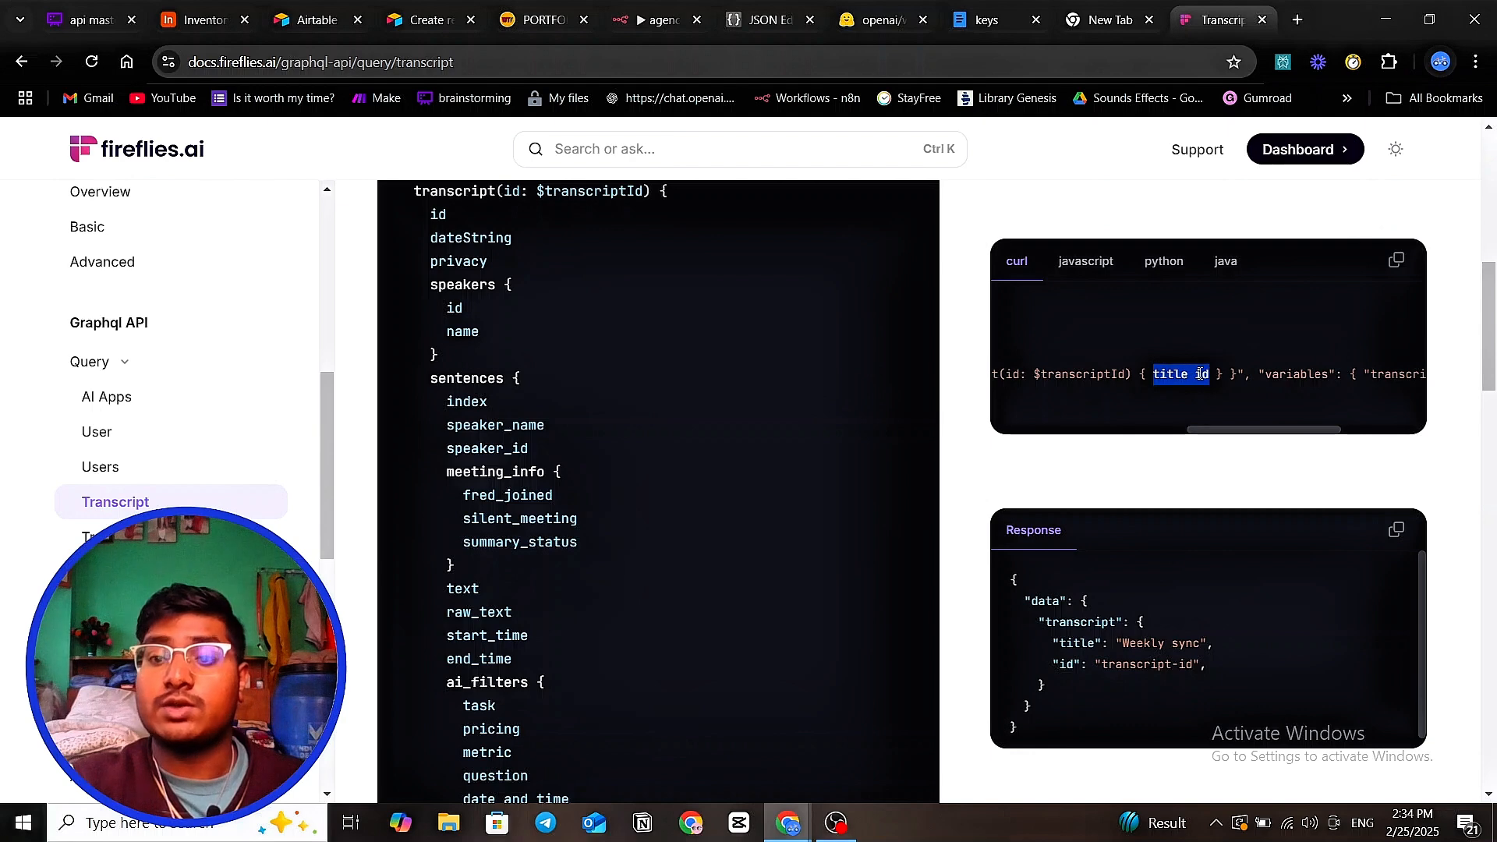
left_click_drag(1222, 433, 1138, 433)
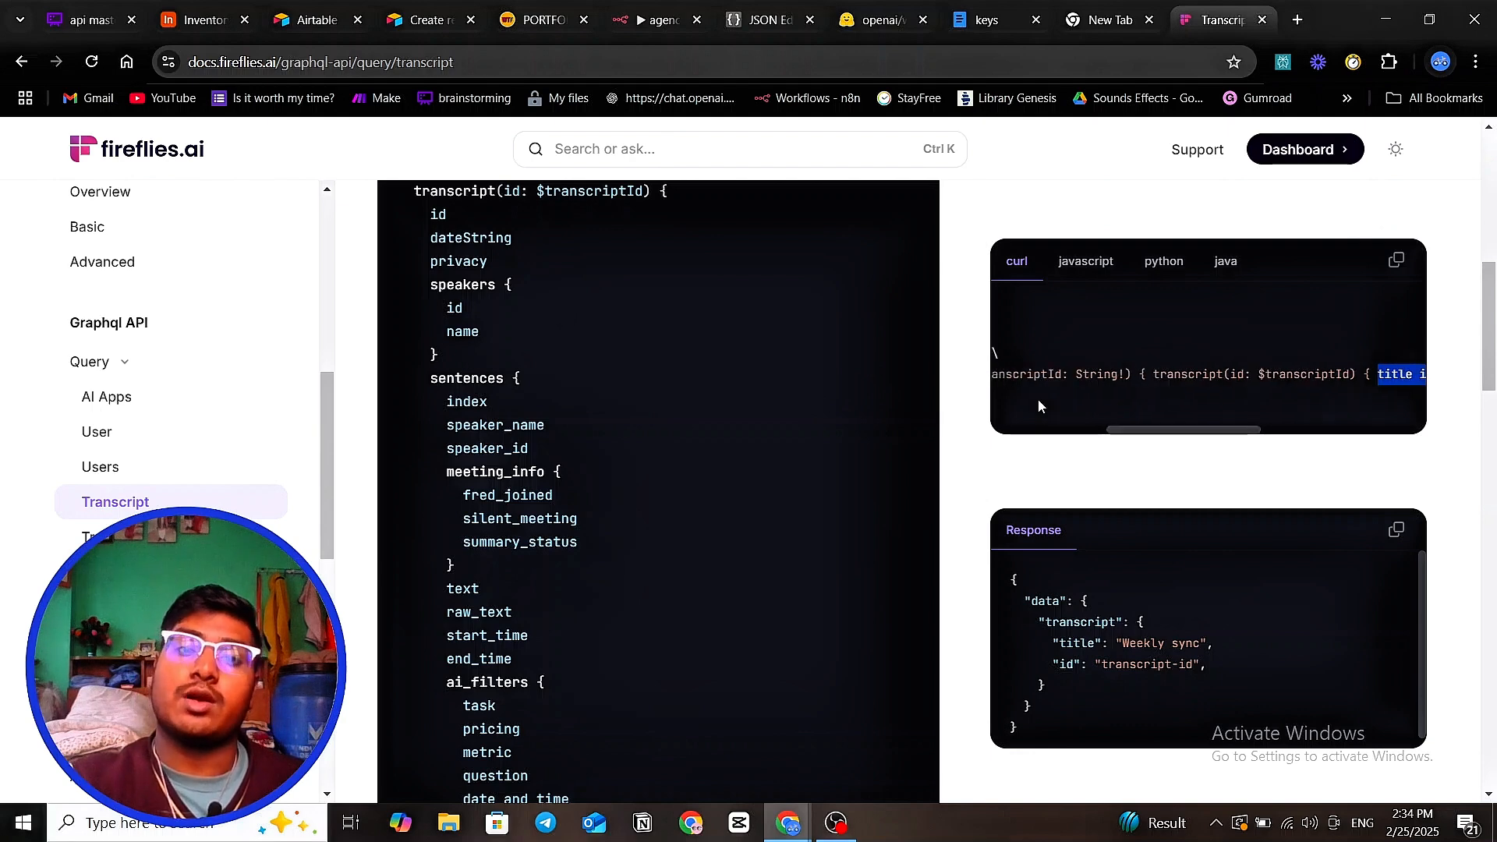
scroll(525, 294, "up", 4)
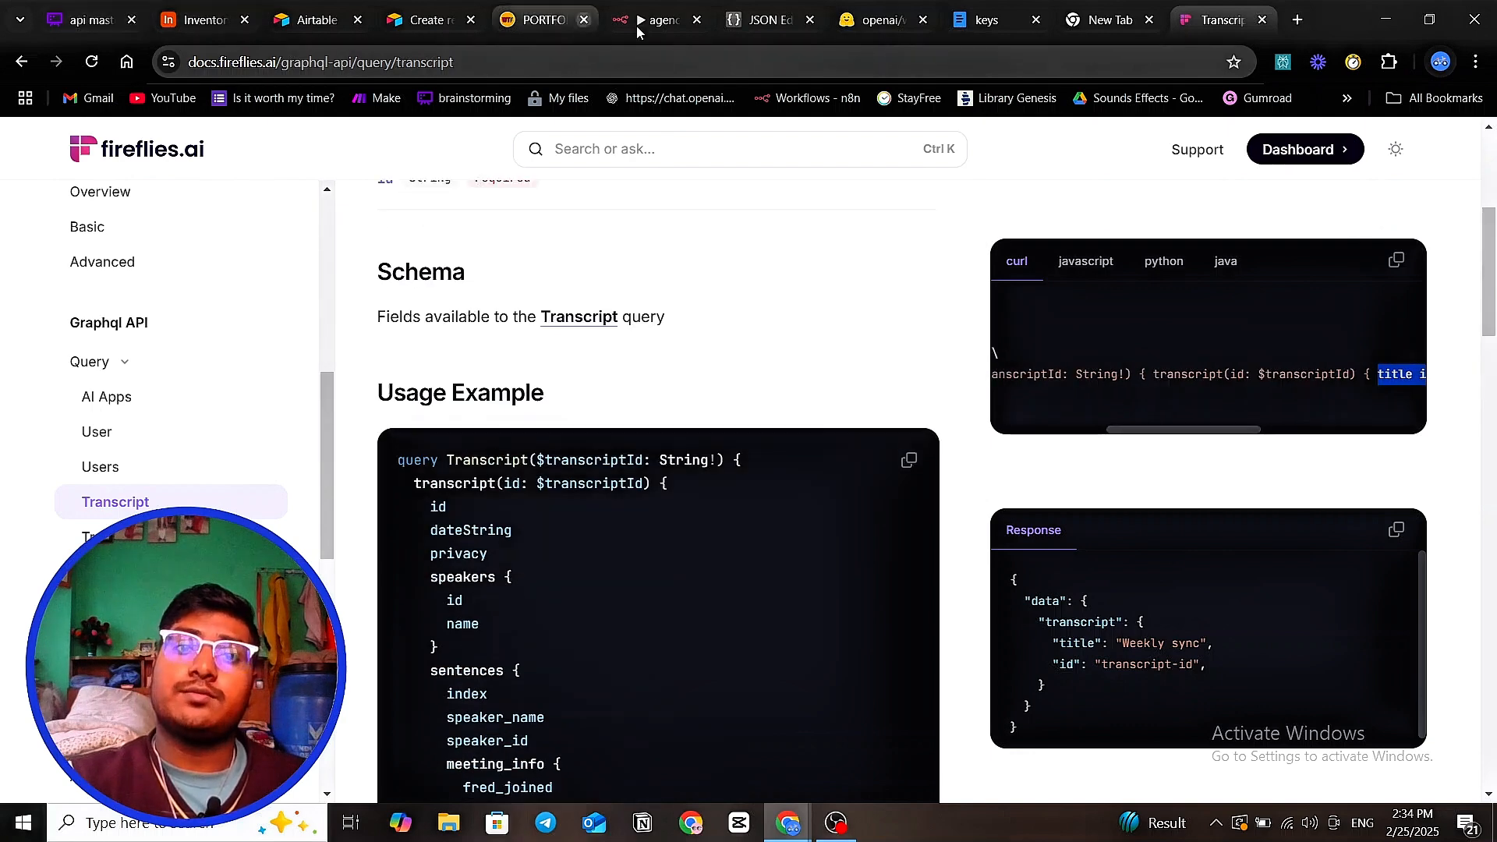
- Close the expression editor and unpin and retest HTTP Request2, which fails with an authentication error
left_click(658, 21)
left_click(655, 337)
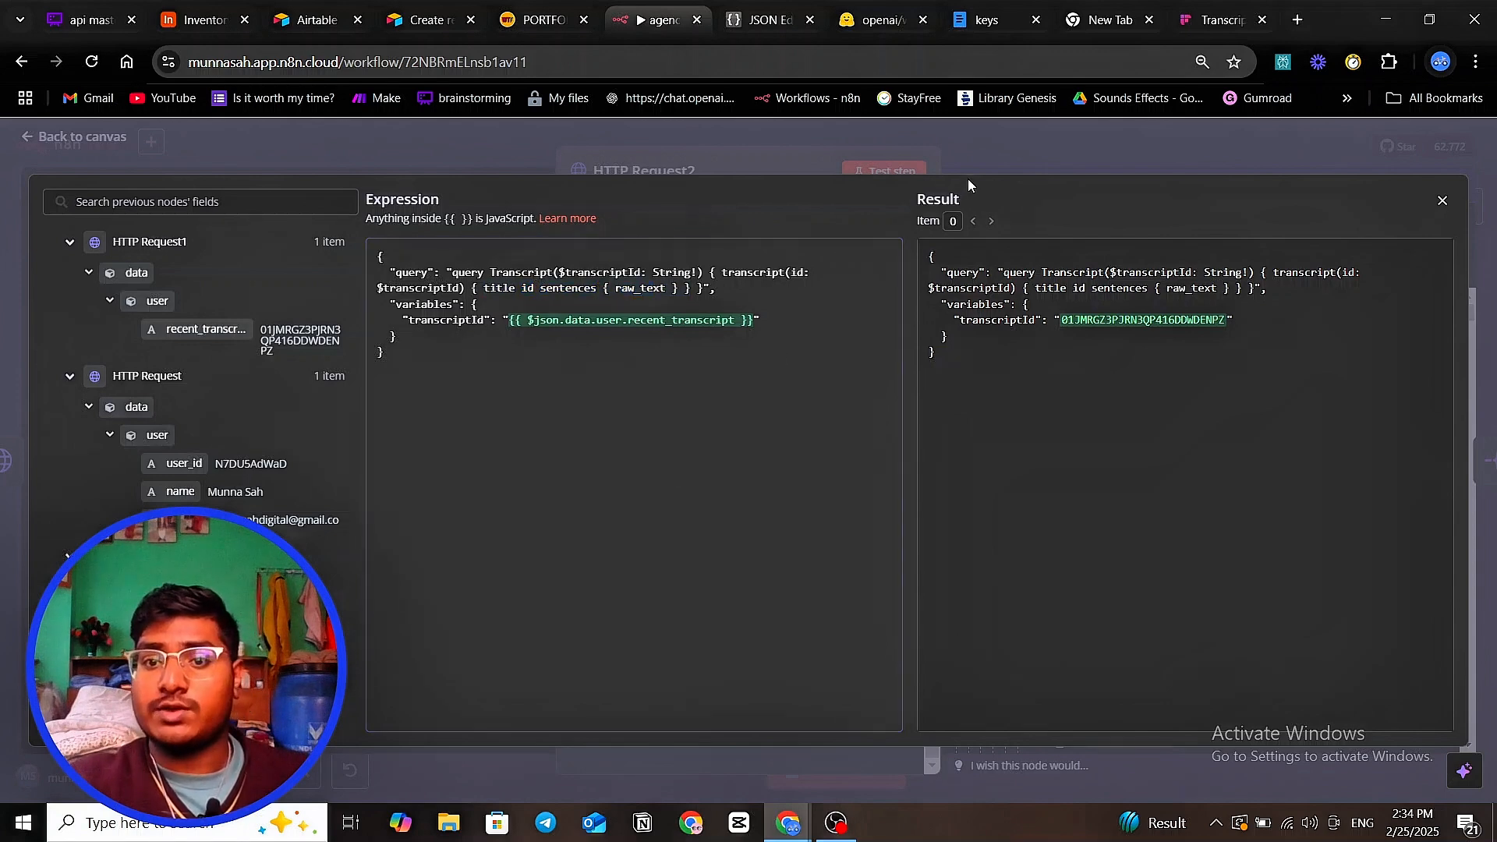
left_click(781, 130)
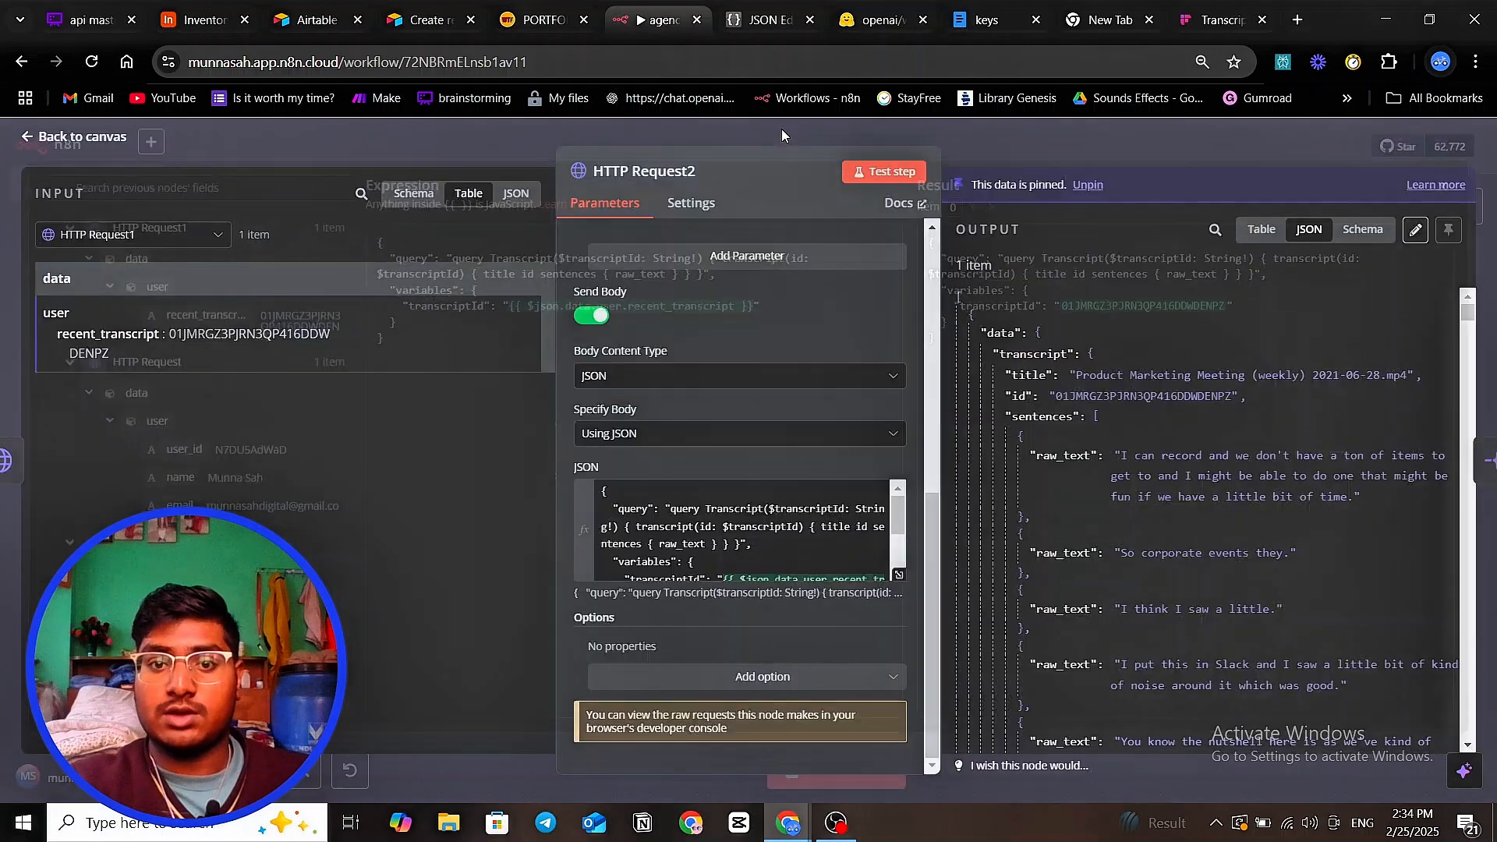
left_click(884, 171)
left_click(877, 499)
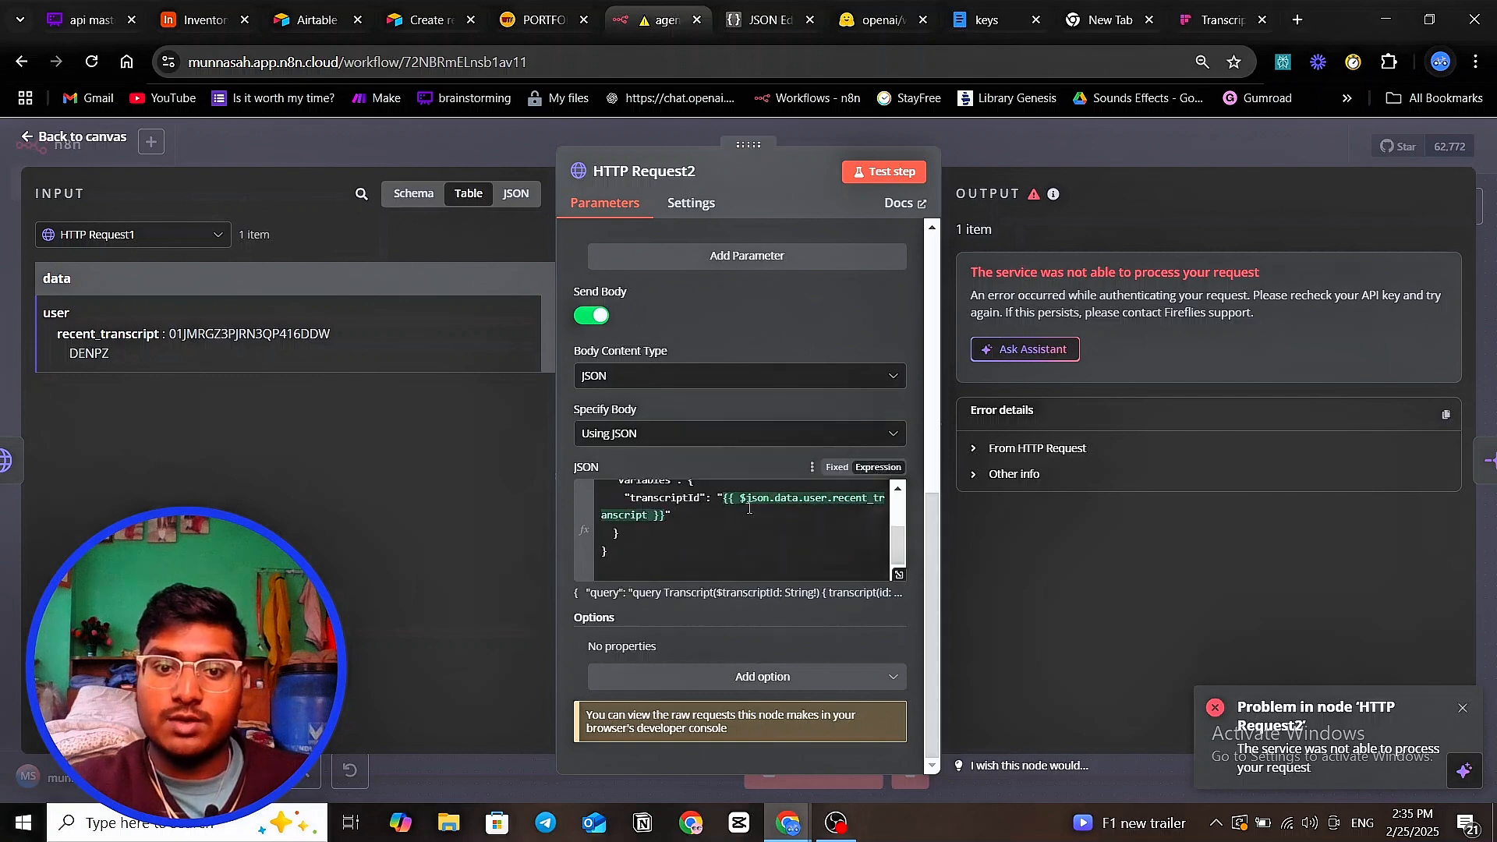
scroll(712, 404, "up", 5)
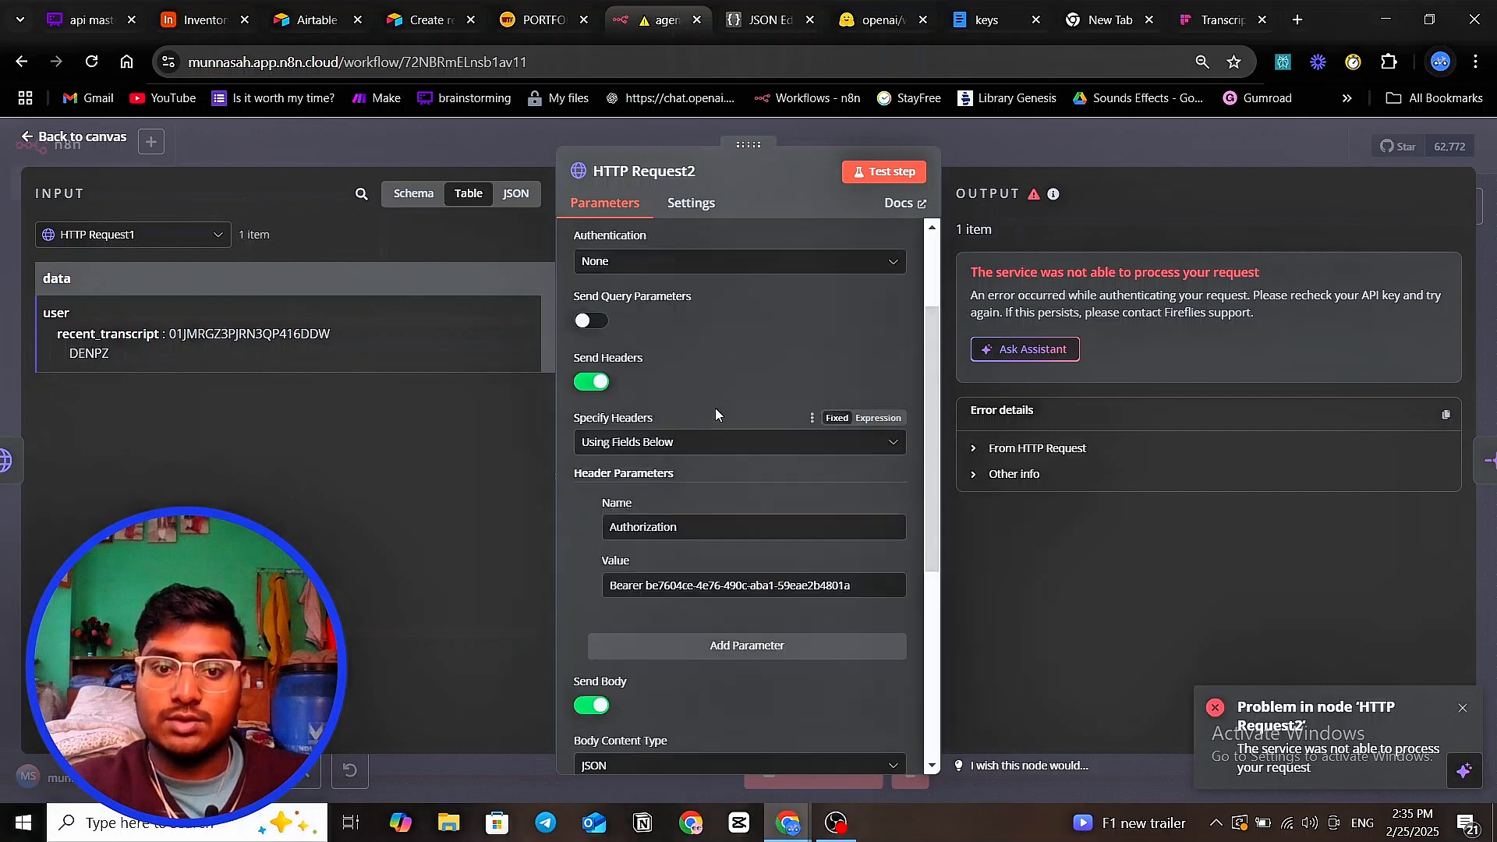
scroll(714, 408, "up", 3)
left_click(580, 138)
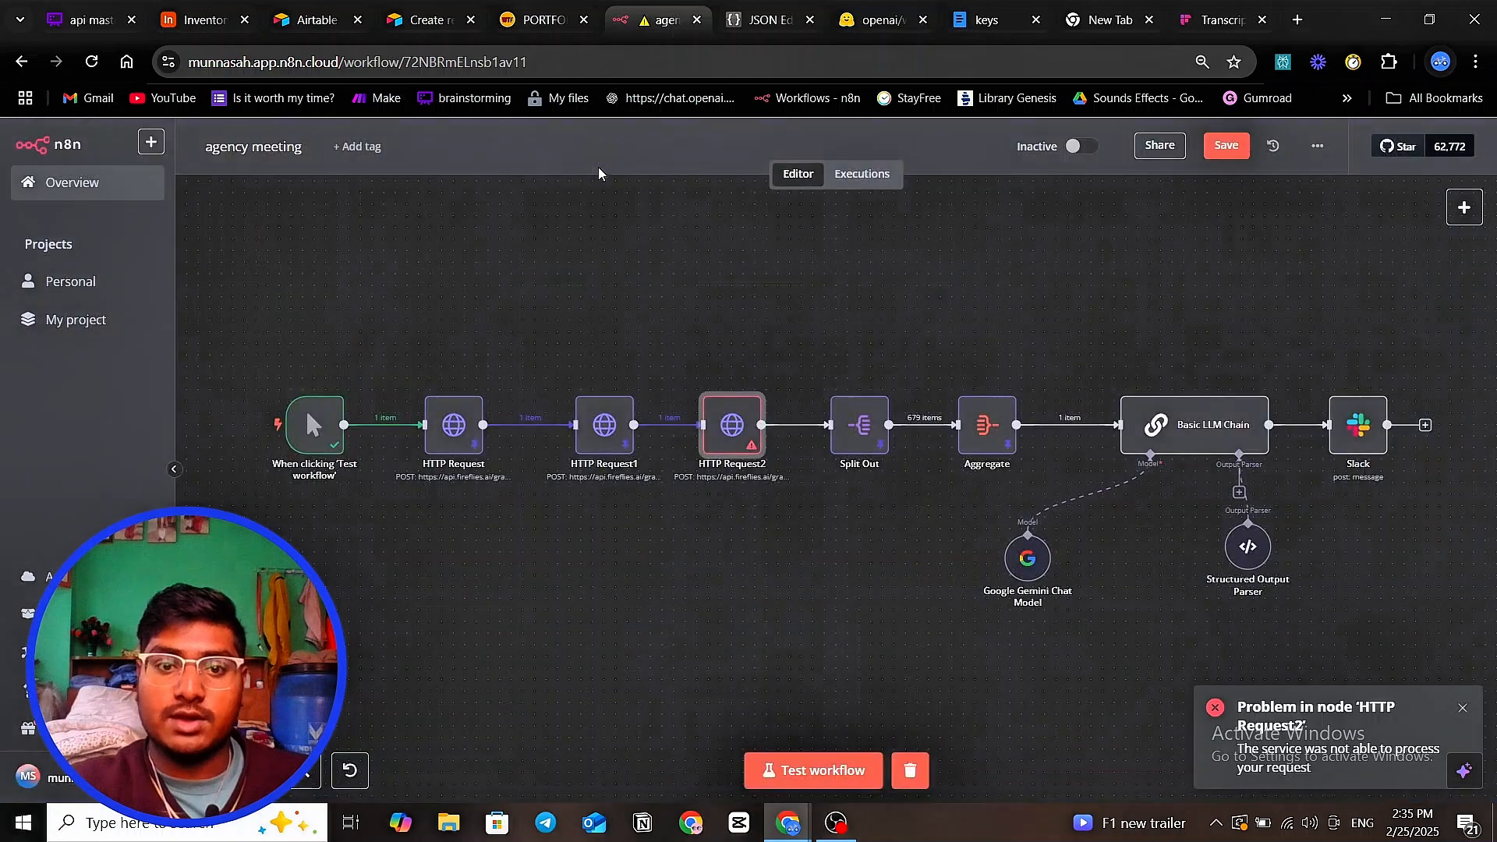
double_click(605, 430)
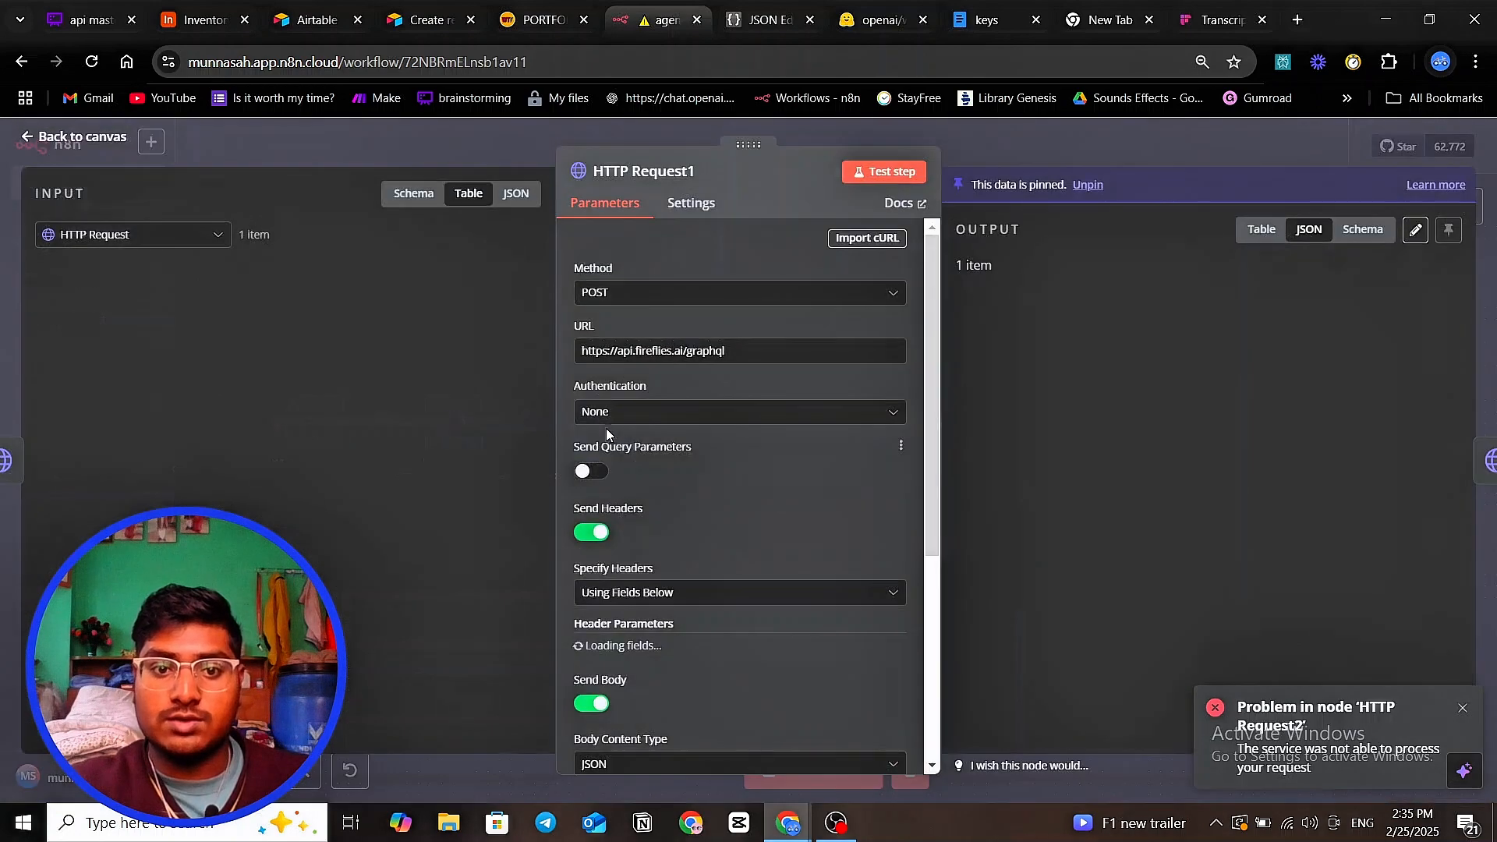
scroll(689, 433, "down", 5)
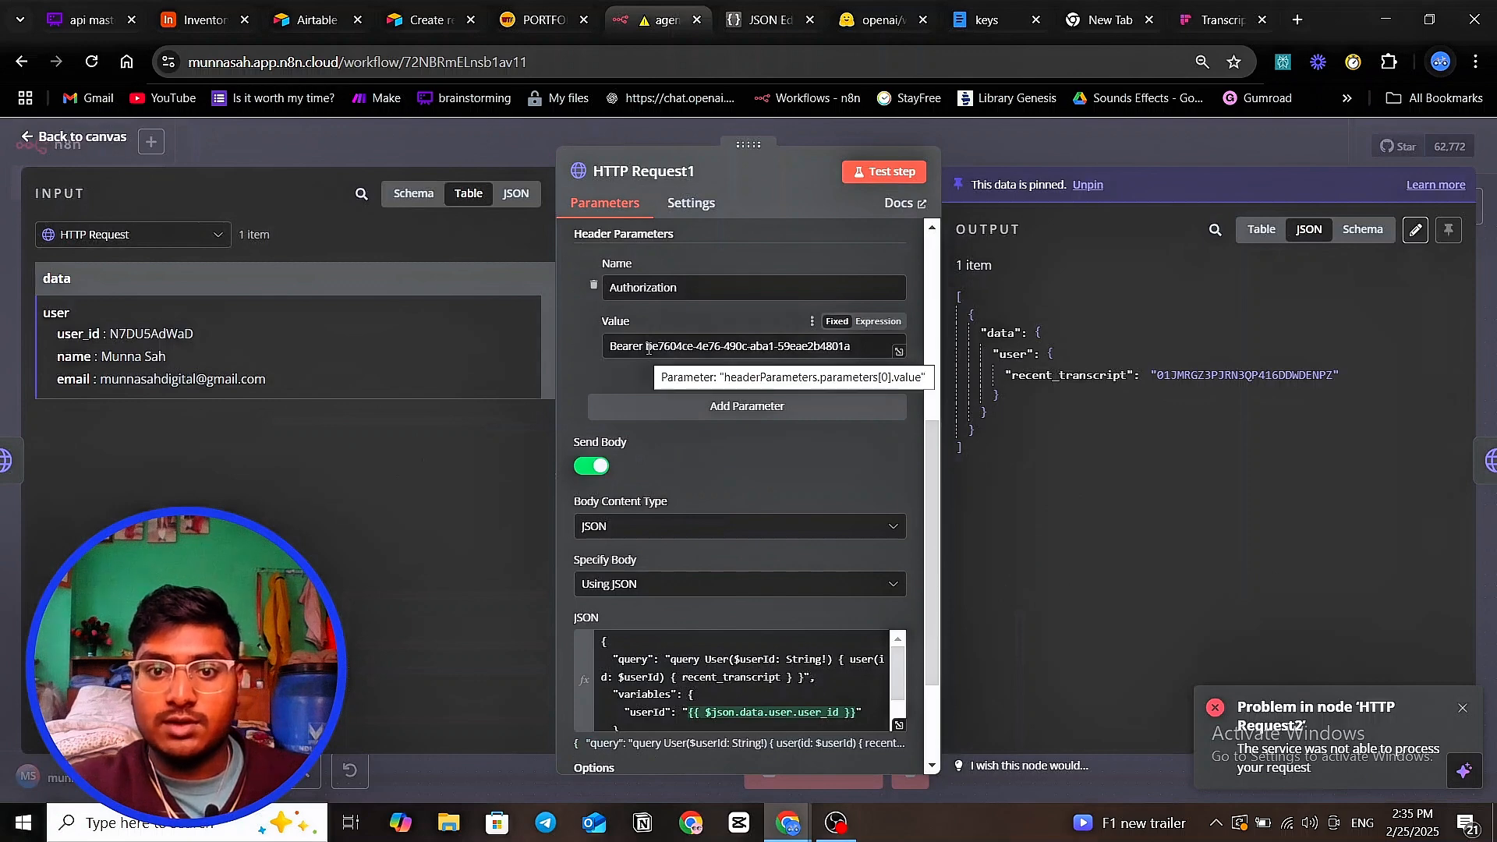
left_click_drag(648, 349, 791, 365)
right_click(811, 340)
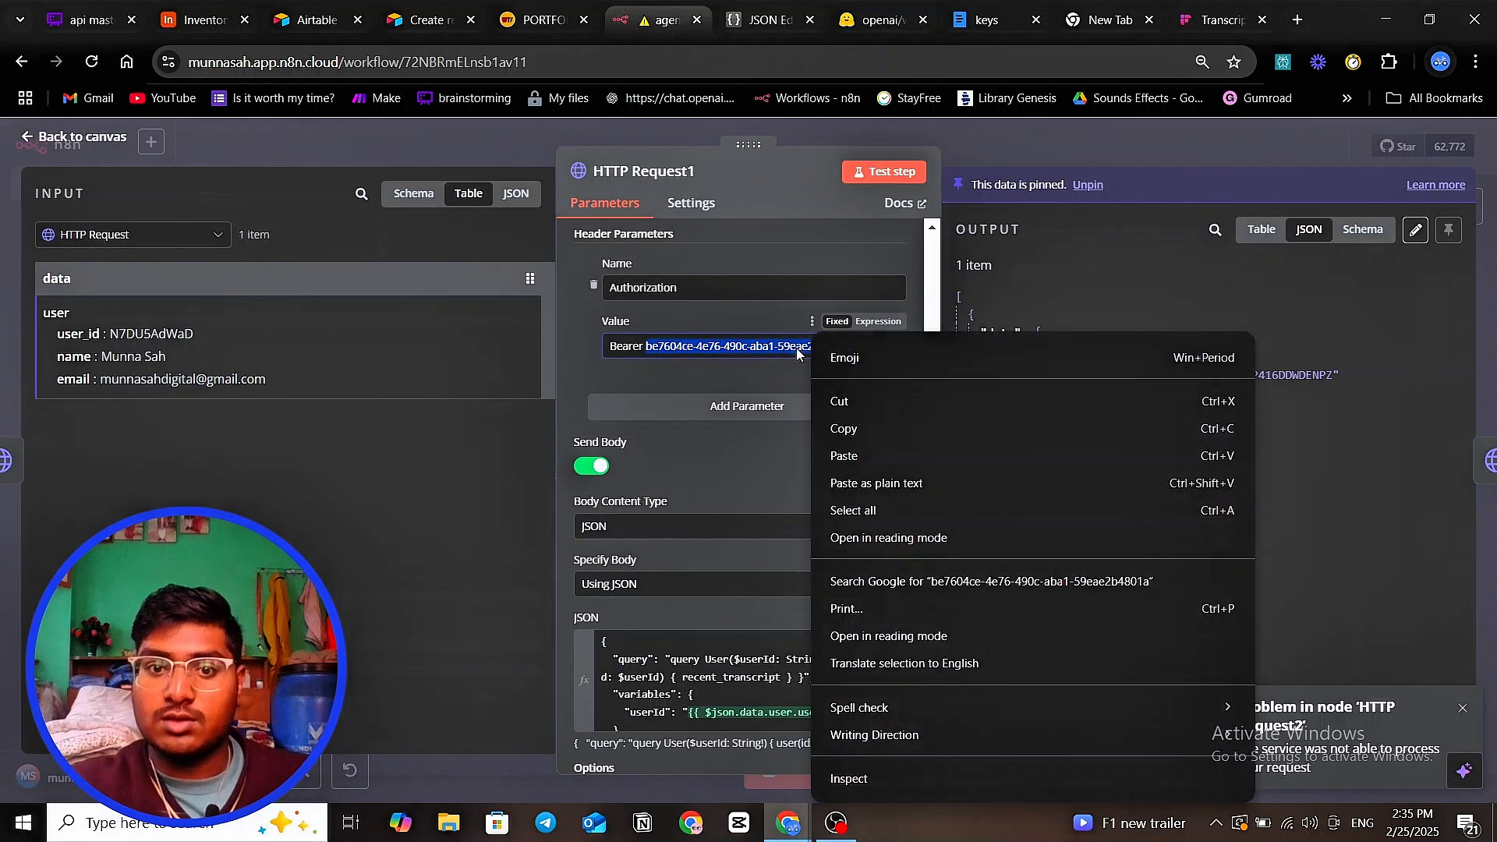
left_click(822, 133)
left_click(822, 133)
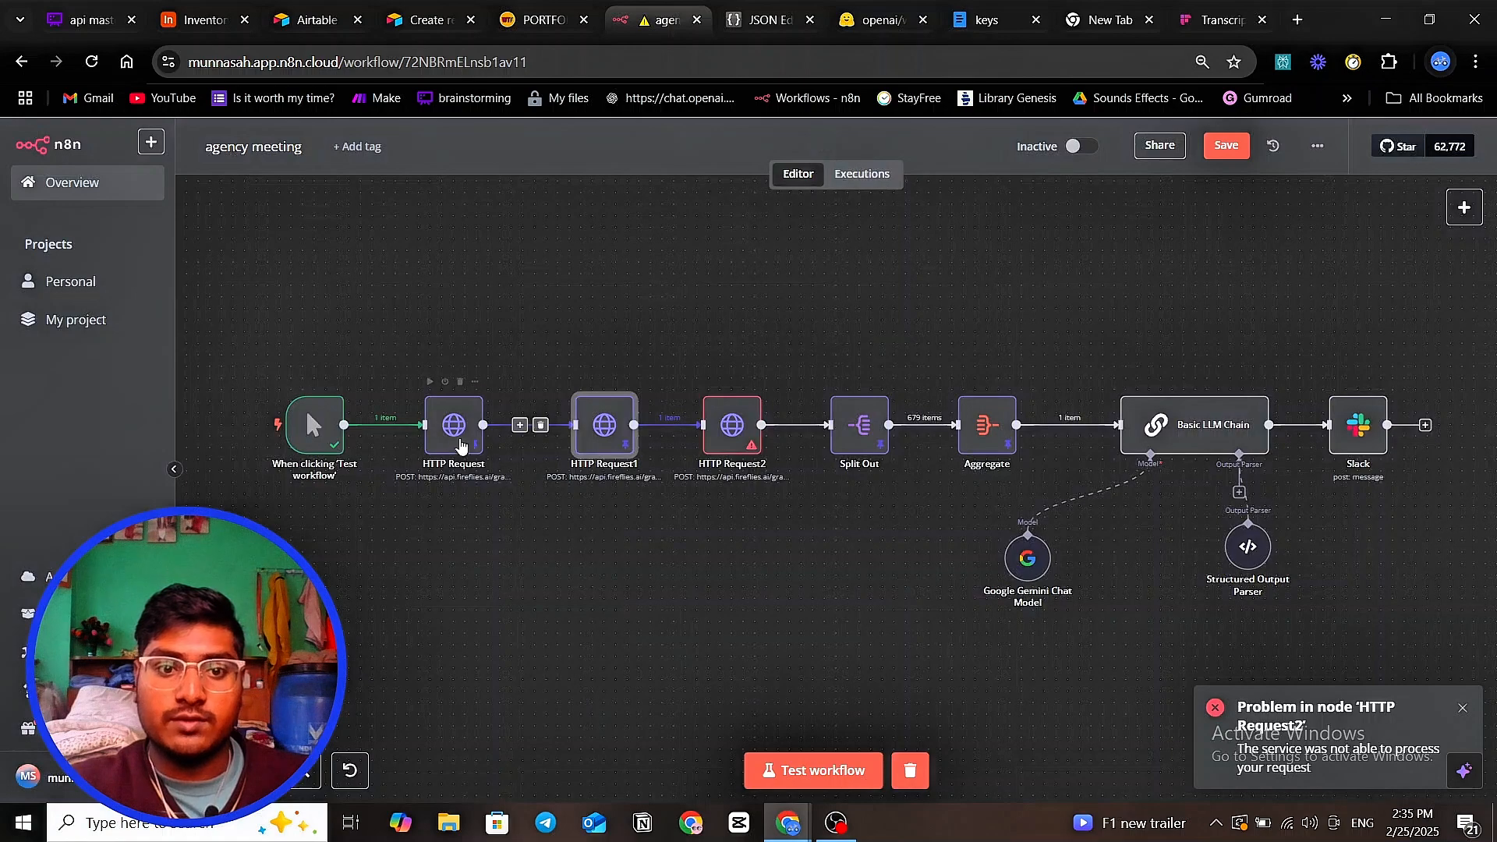
double_click(451, 445)
scroll(666, 465, "down", 5)
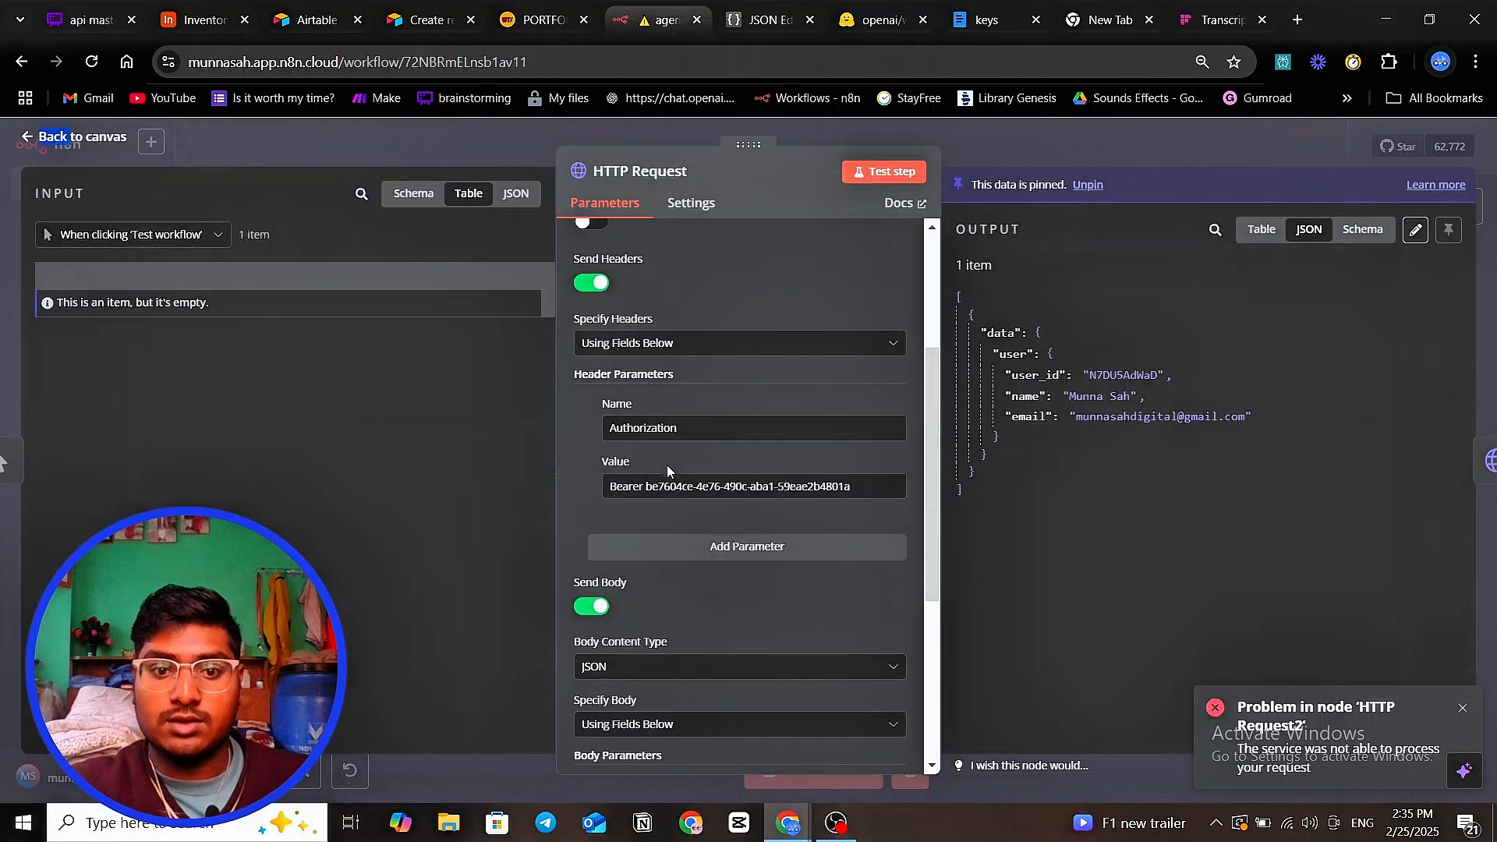
left_click_drag(647, 444, 821, 444)
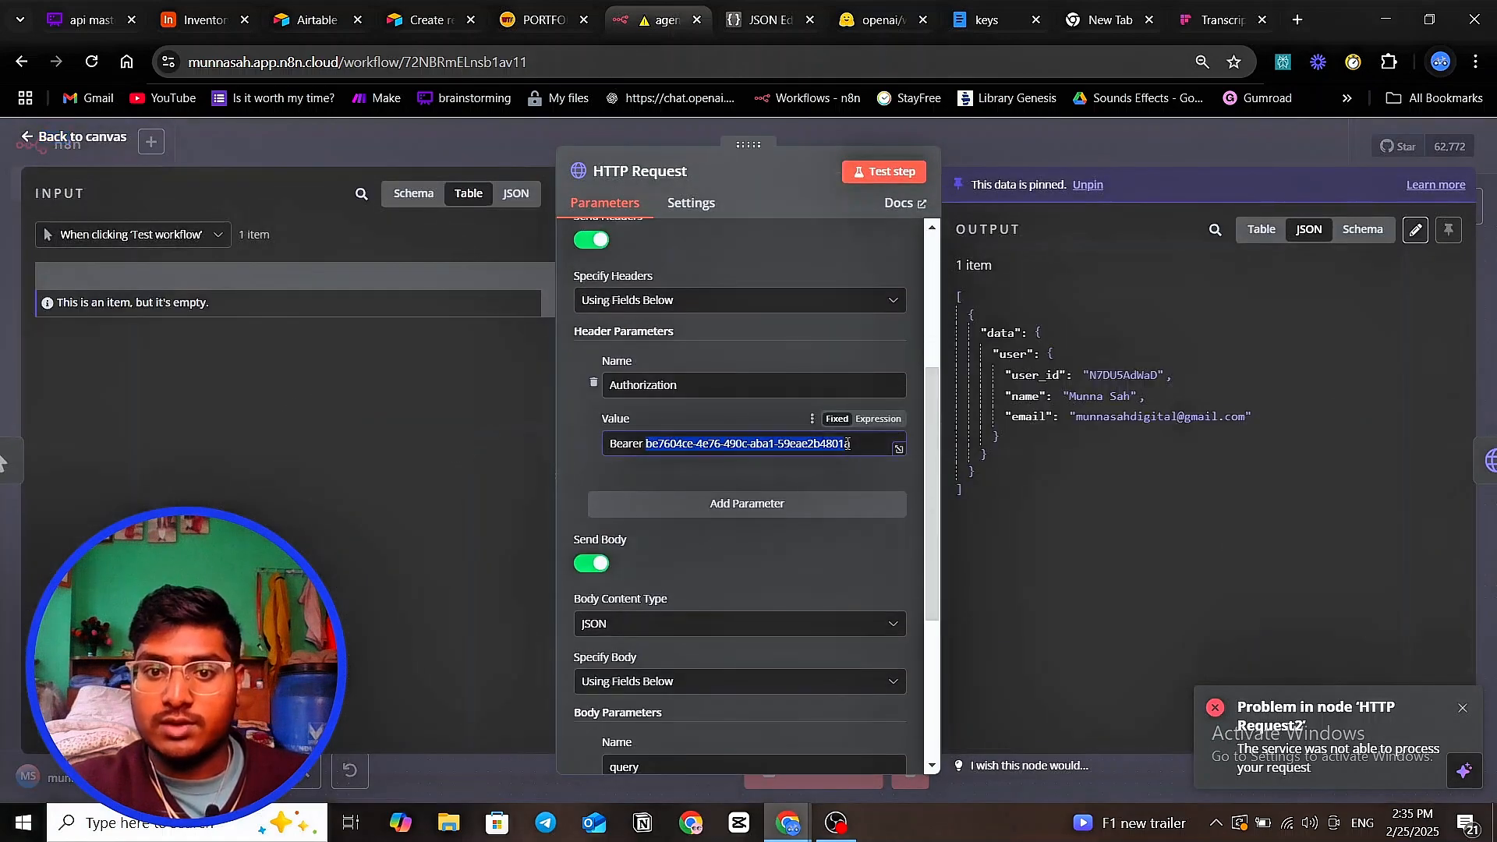
right_click(845, 449)
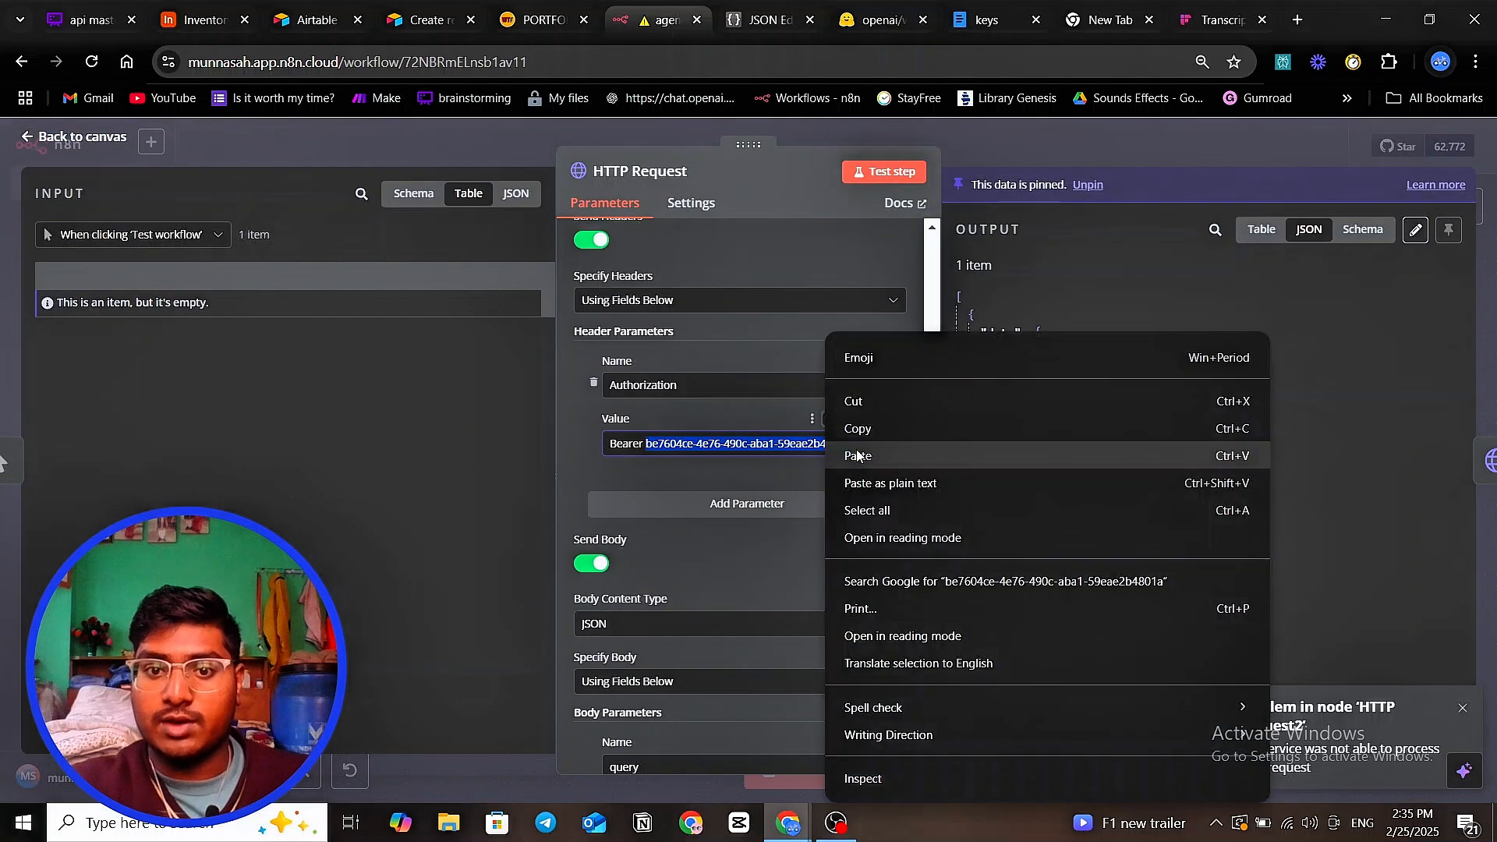
left_click(858, 456)
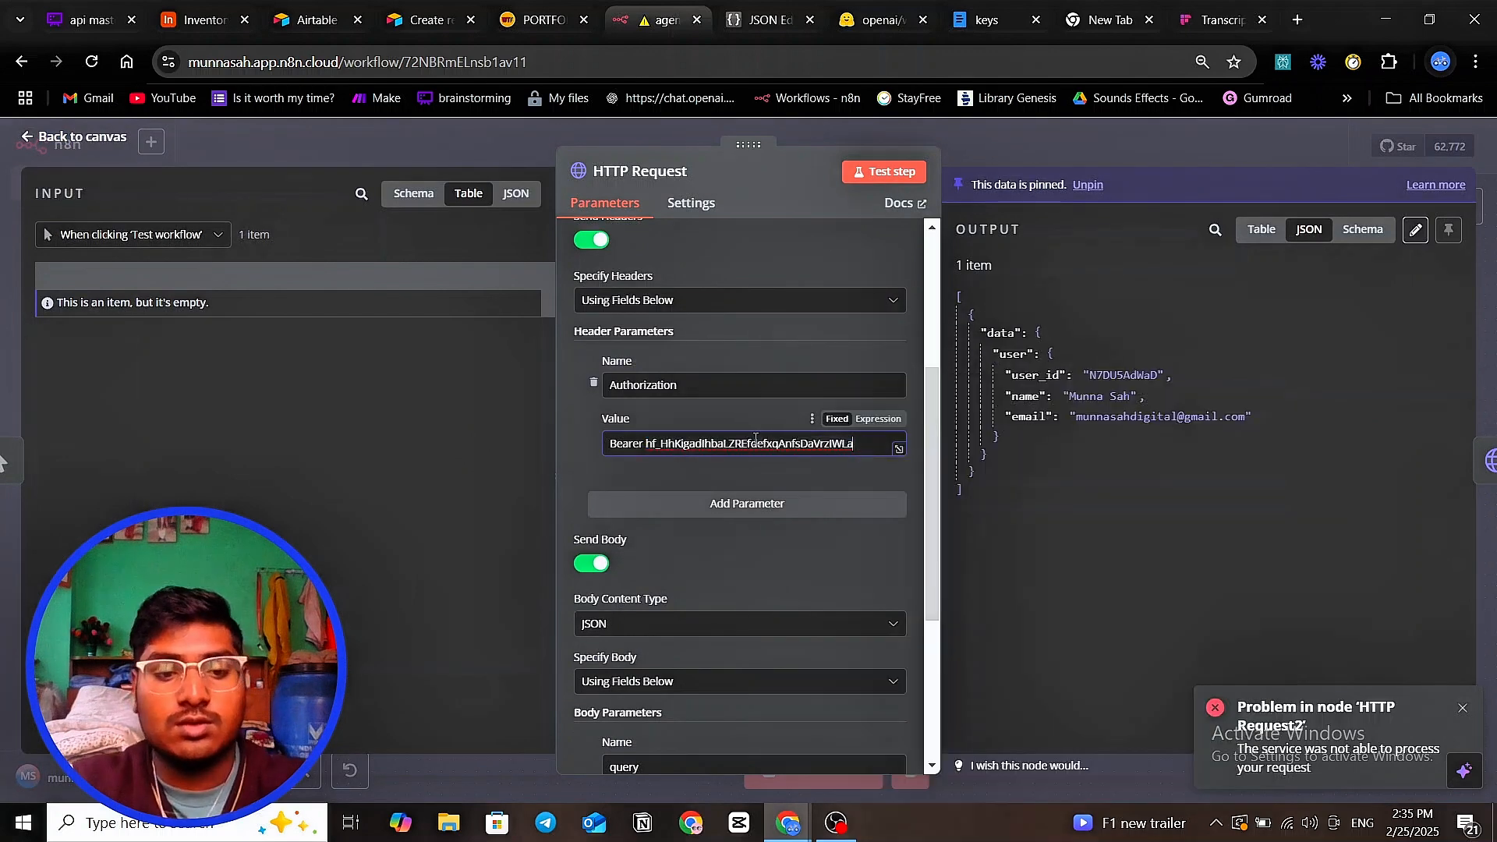
key("ctrl+z")
left_click_drag(646, 442, 824, 452)
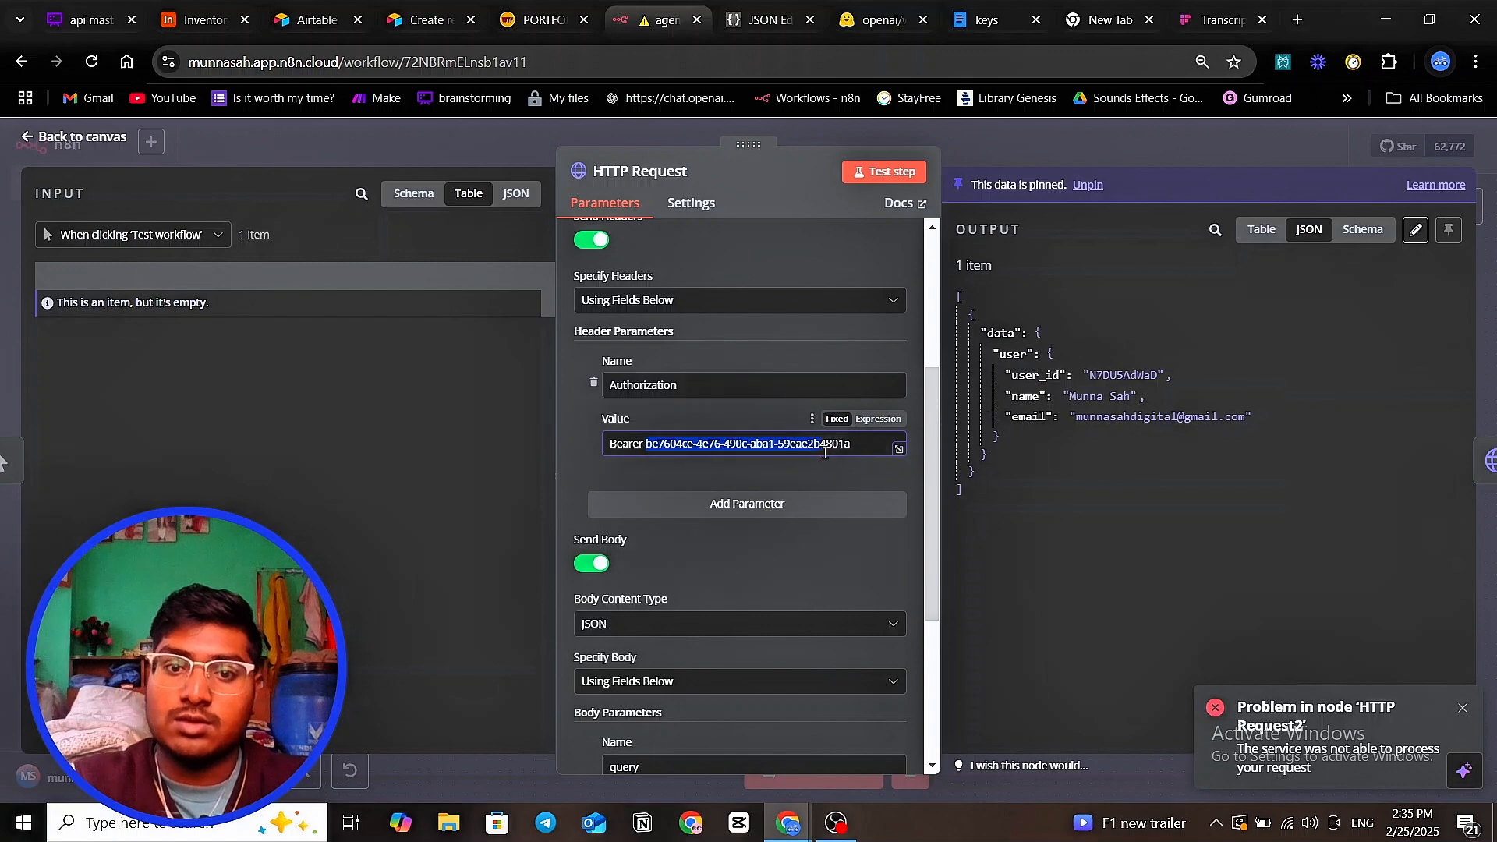
right_click(828, 451)
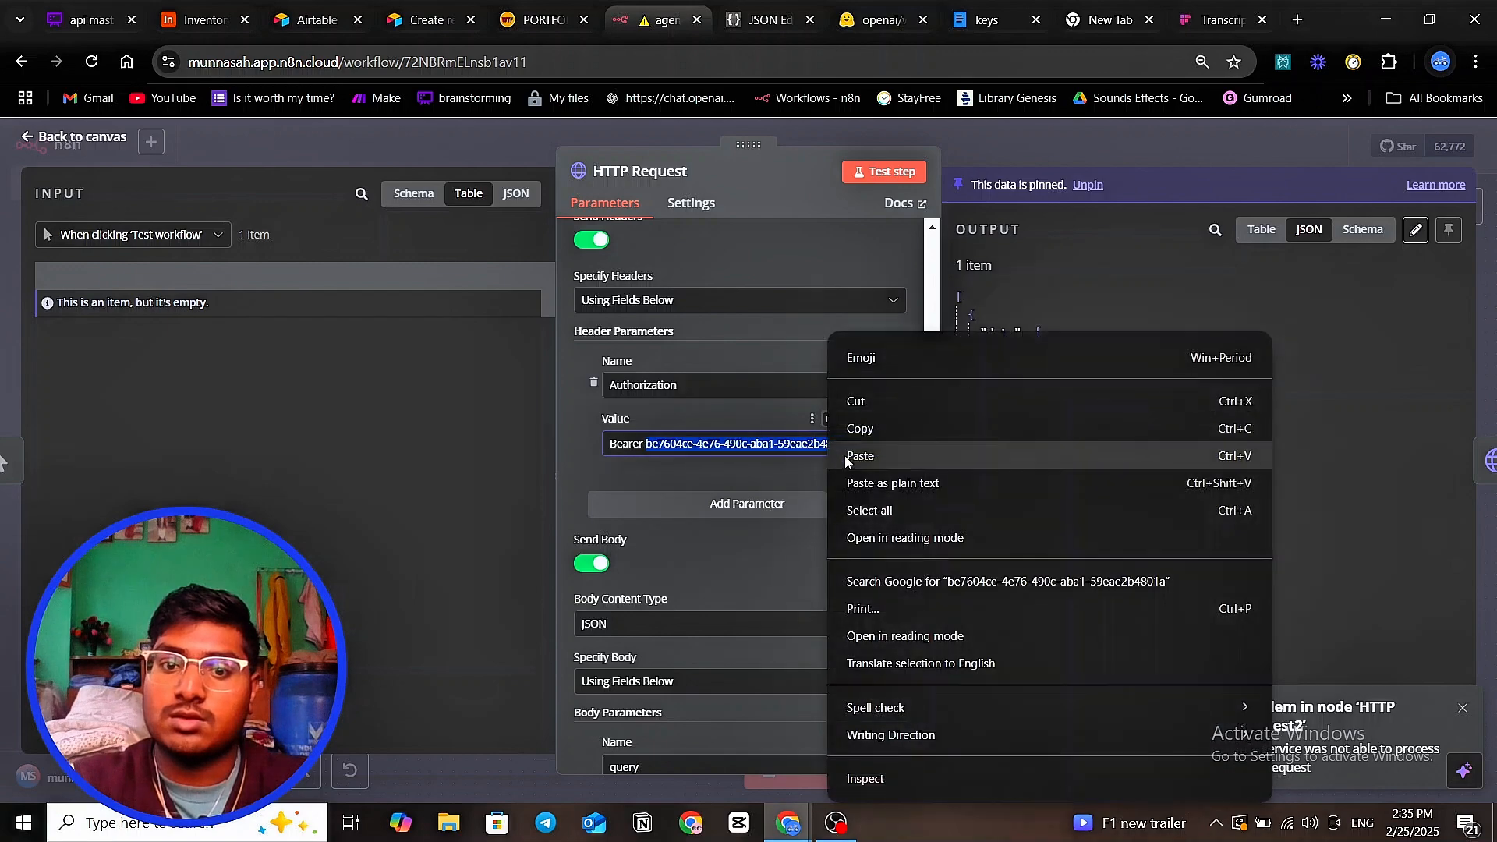
left_click(859, 428)
left_click(1018, 145)
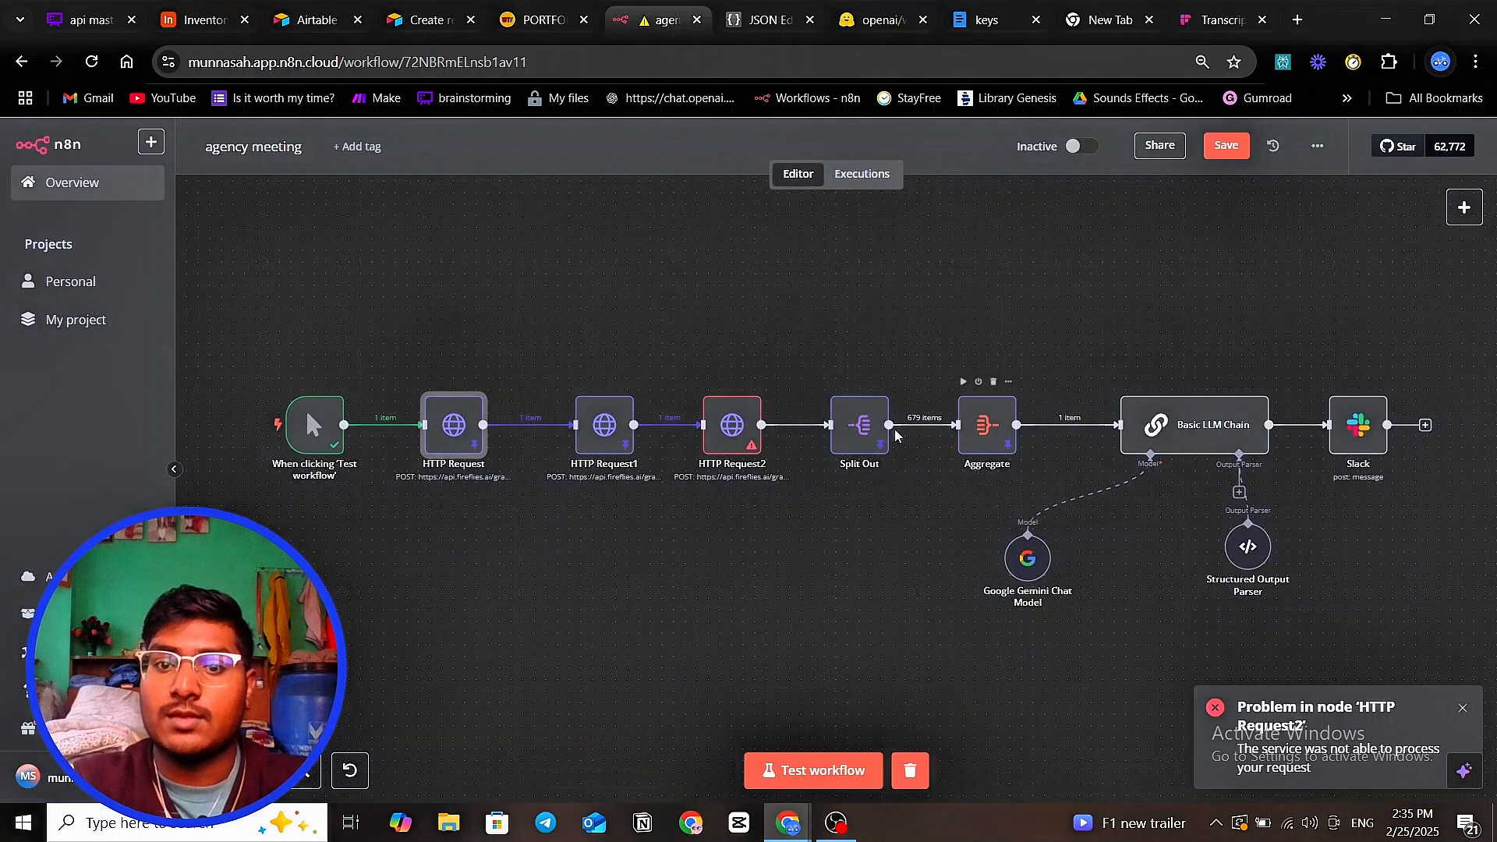
left_click(737, 435)
double_click(736, 433)
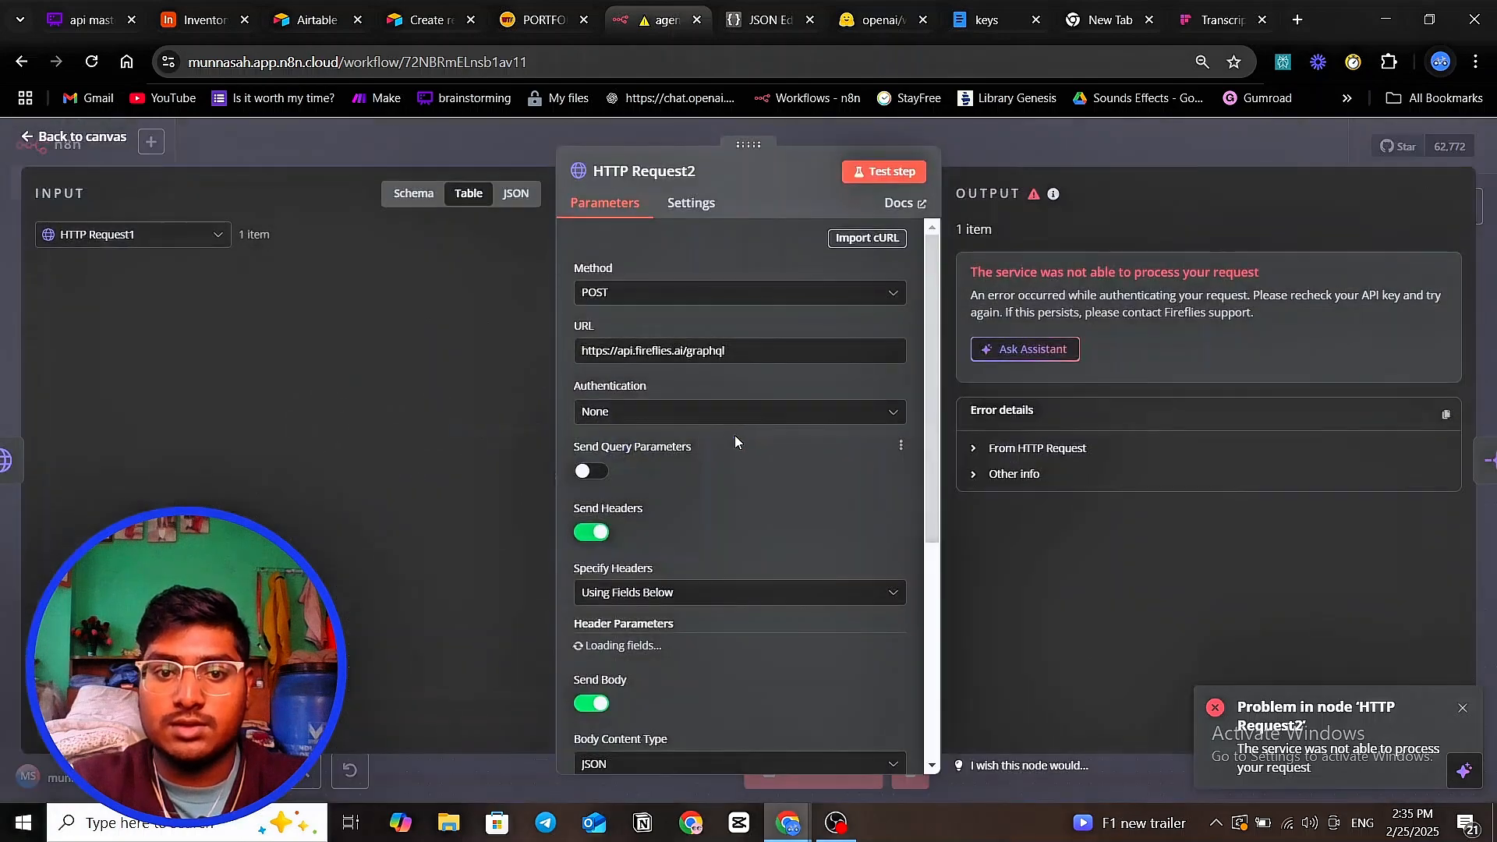
scroll(680, 476, "down", 5)
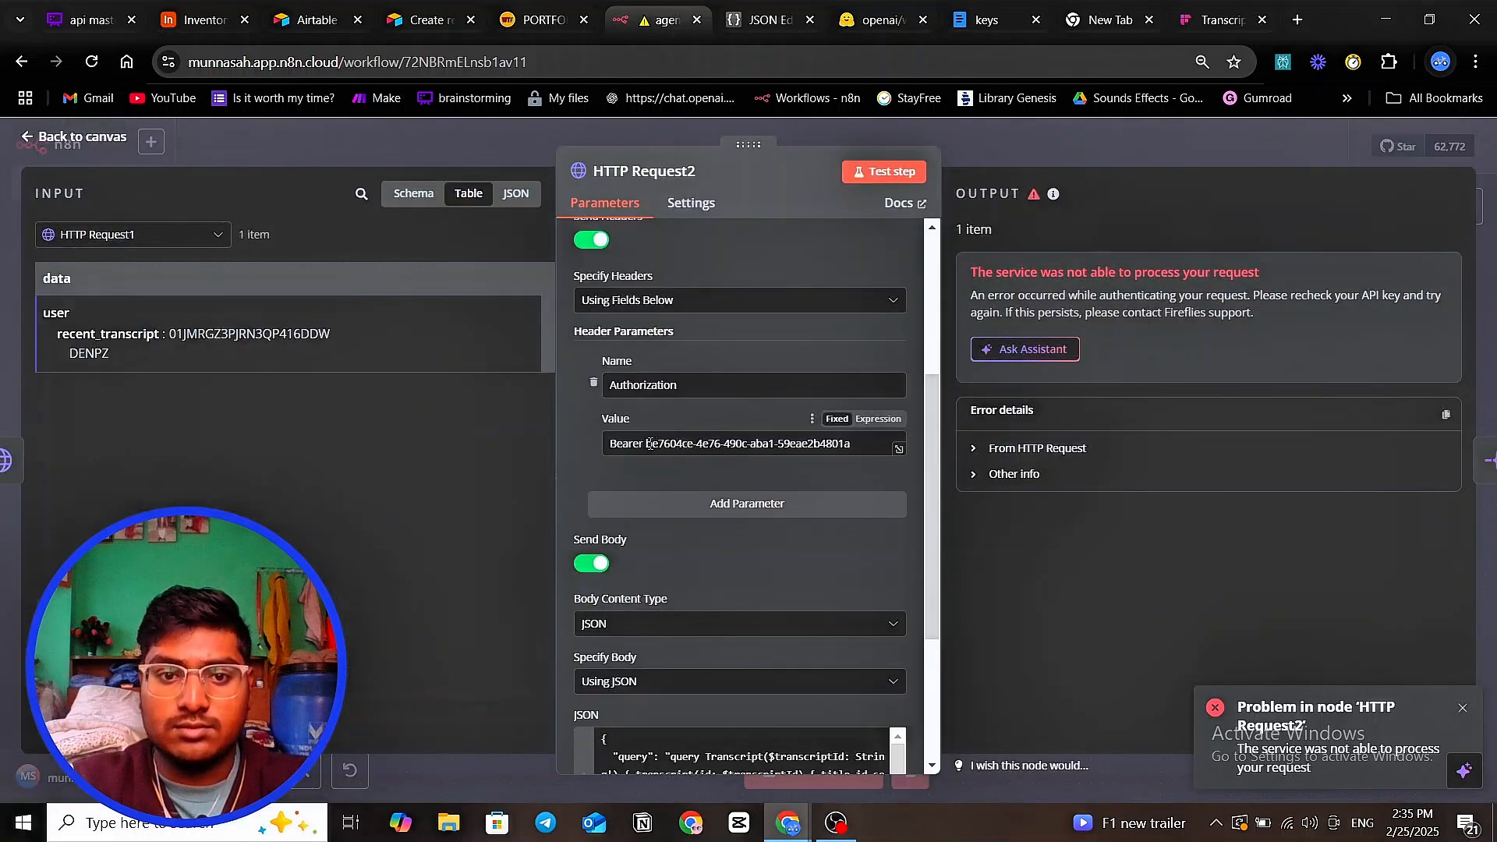
left_click_drag(649, 444, 778, 445)
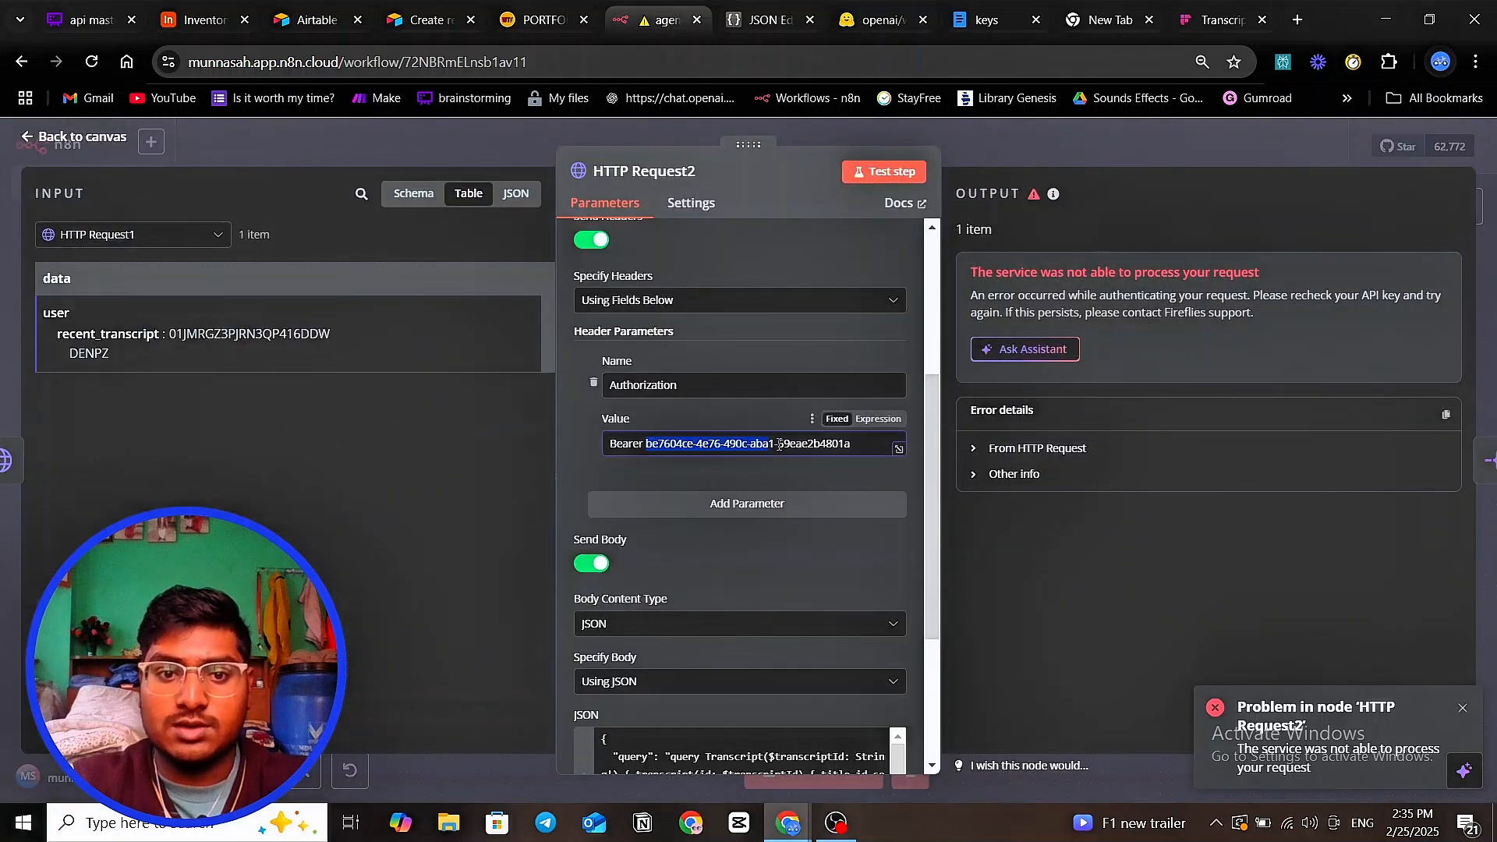
left_click(849, 446)
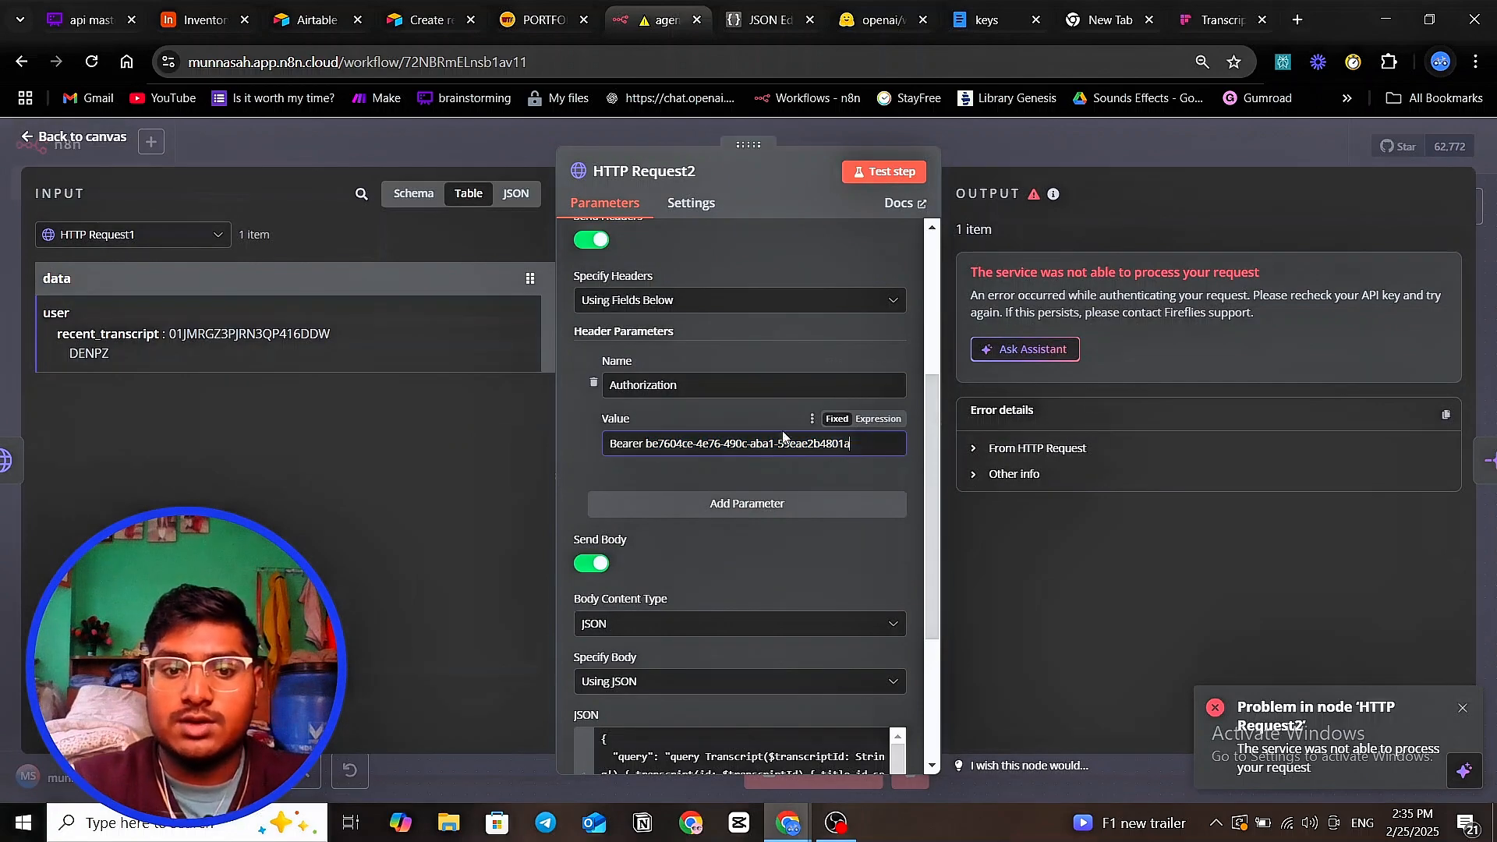
scroll(786, 438, "up", 3)
left_click(1008, 133)
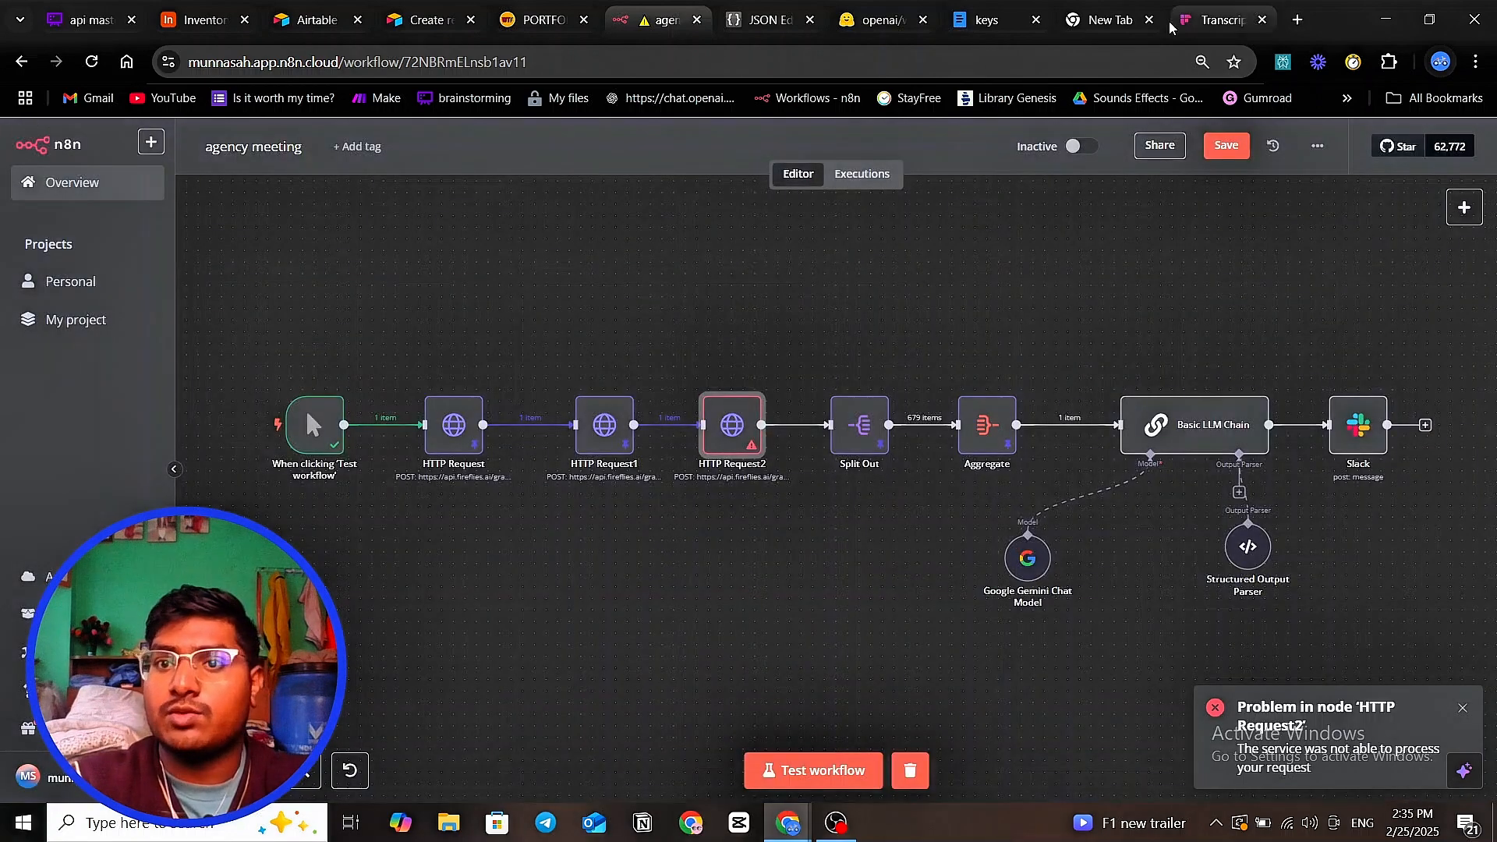
- Search Google in a new tab for Fireflies AI API documentation and open the fireflies.ai/api page
left_click(1298, 20)
left_click(763, 407)
type("frie")
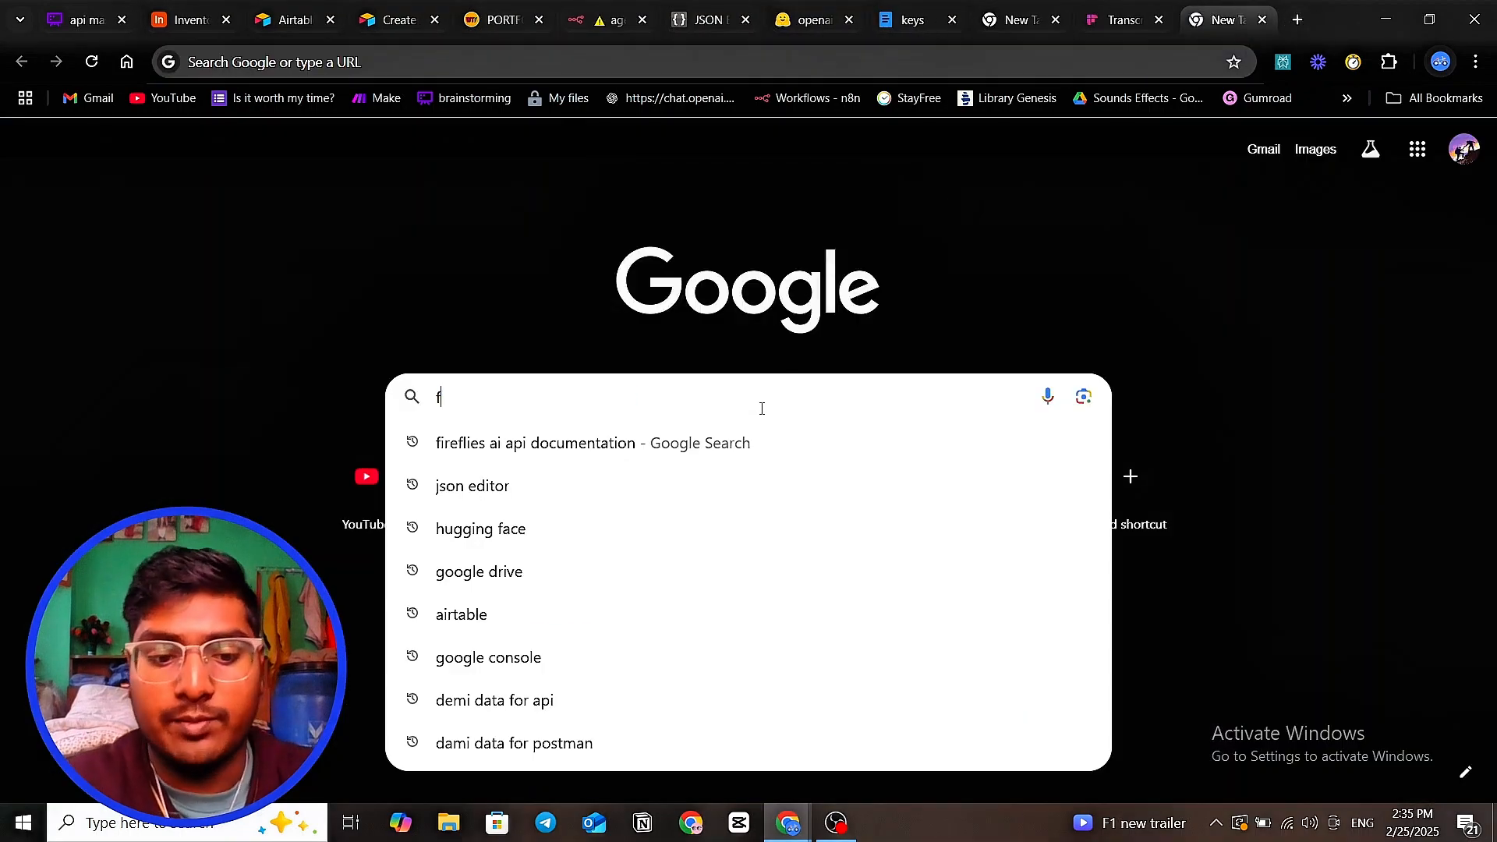
key("BackSpace")
key("BackSpace")
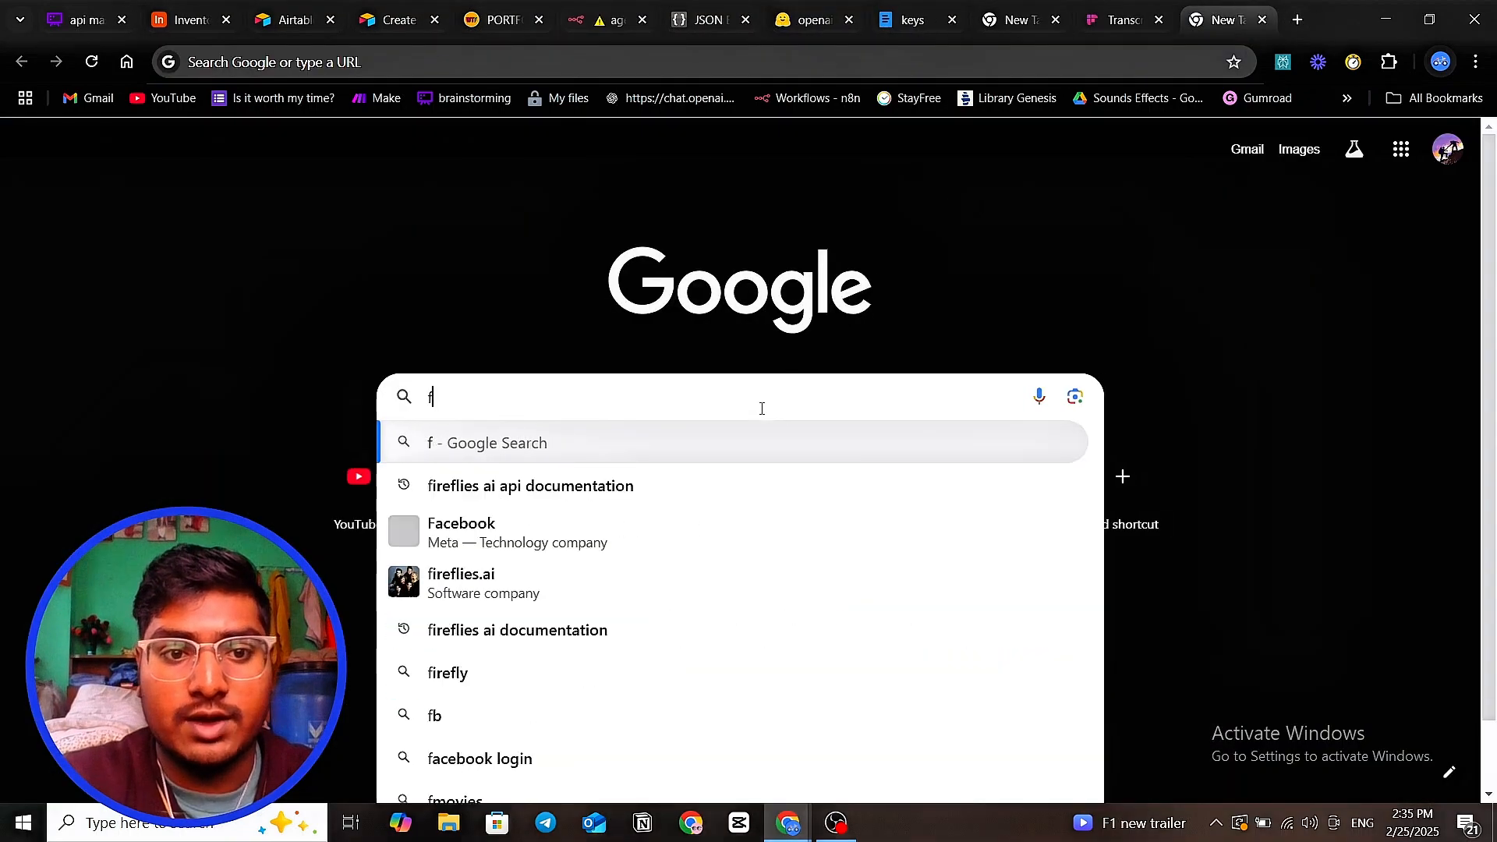
type("ireflies ")
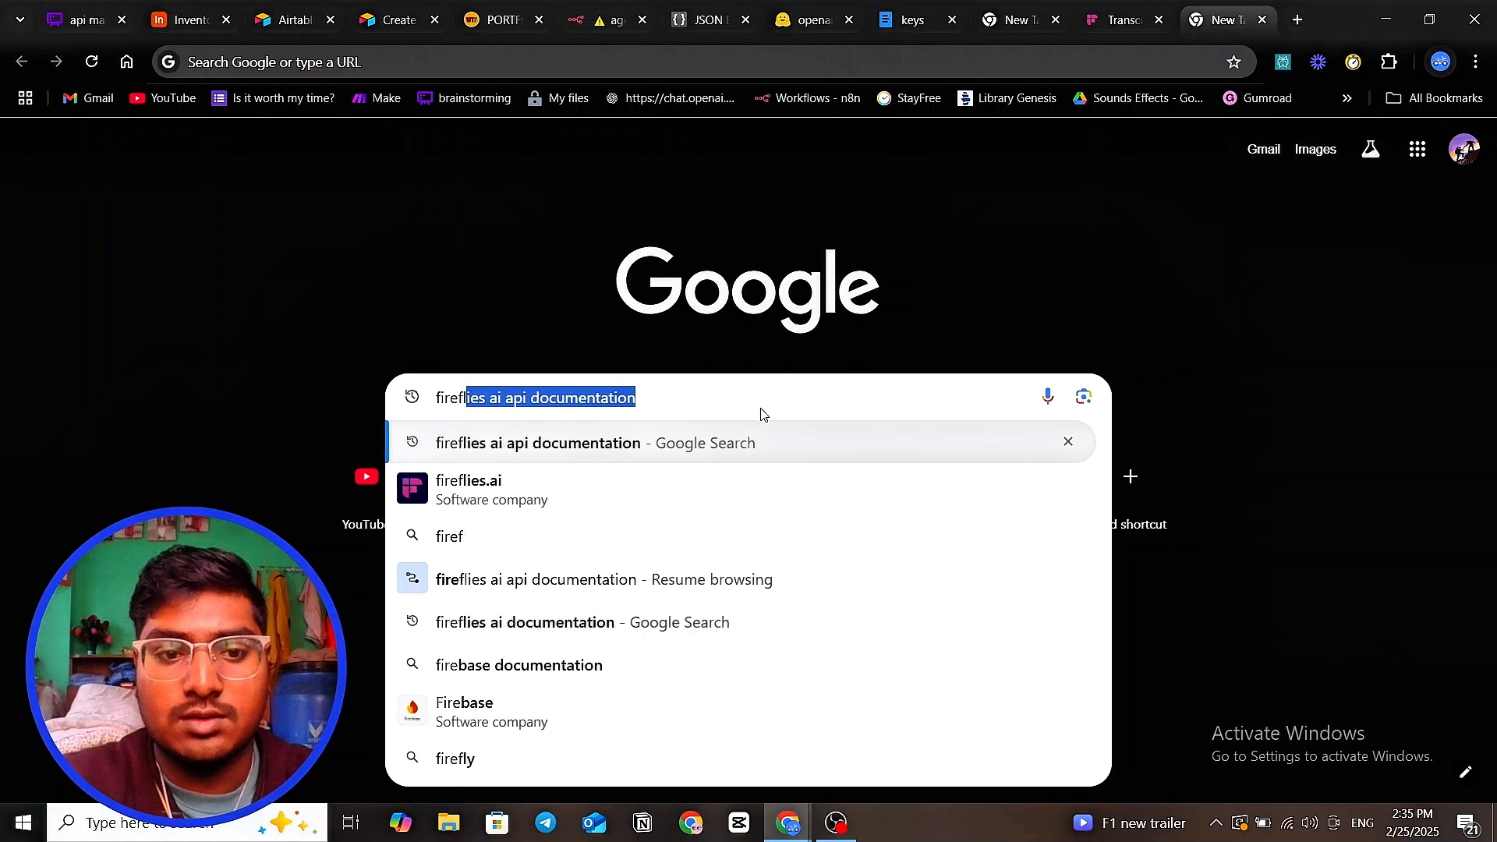
type("ai")
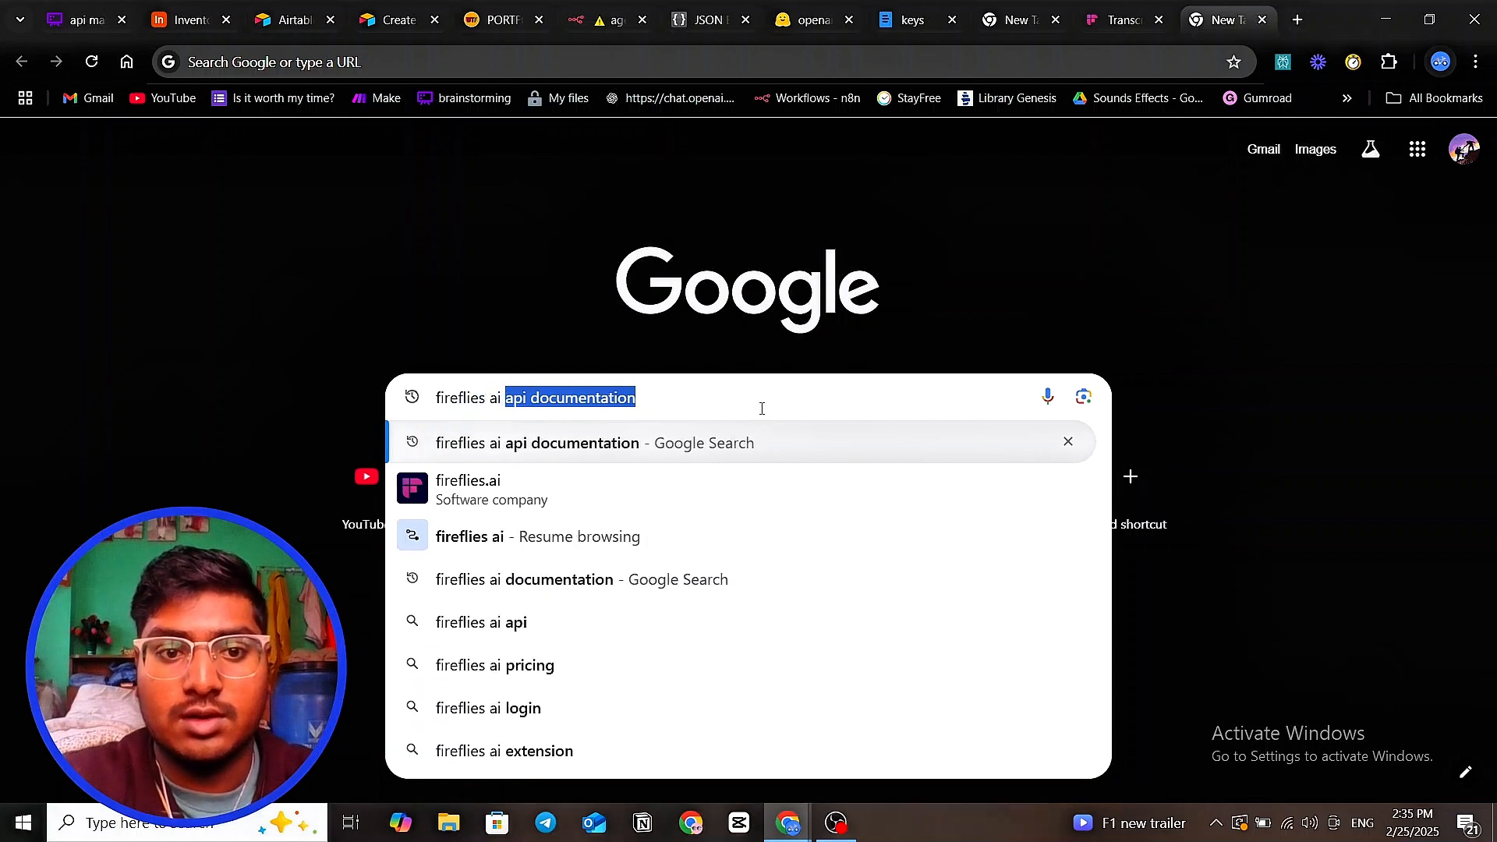
key("Return")
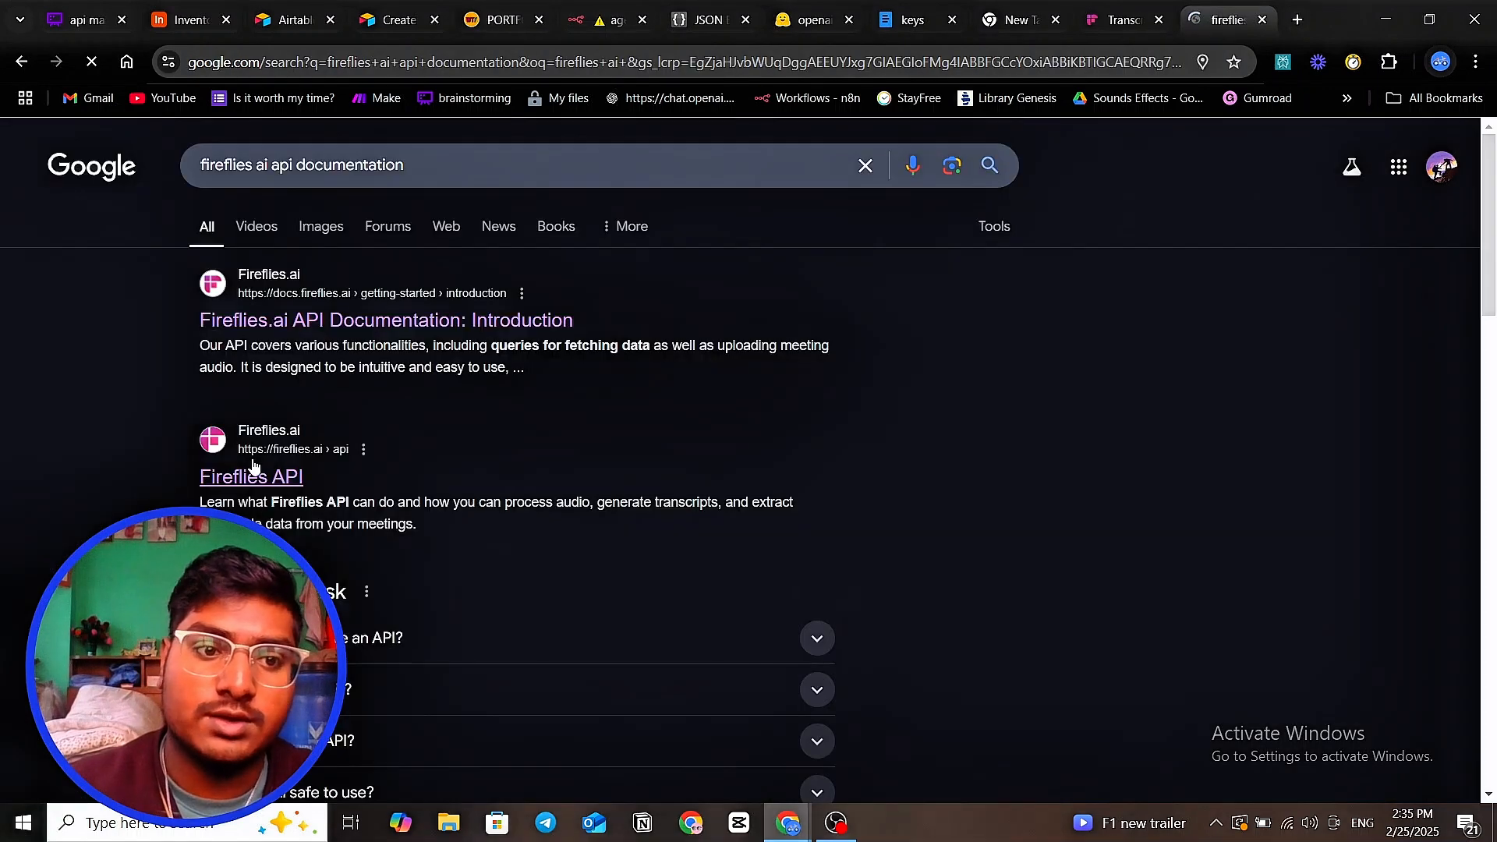
left_click(258, 473)
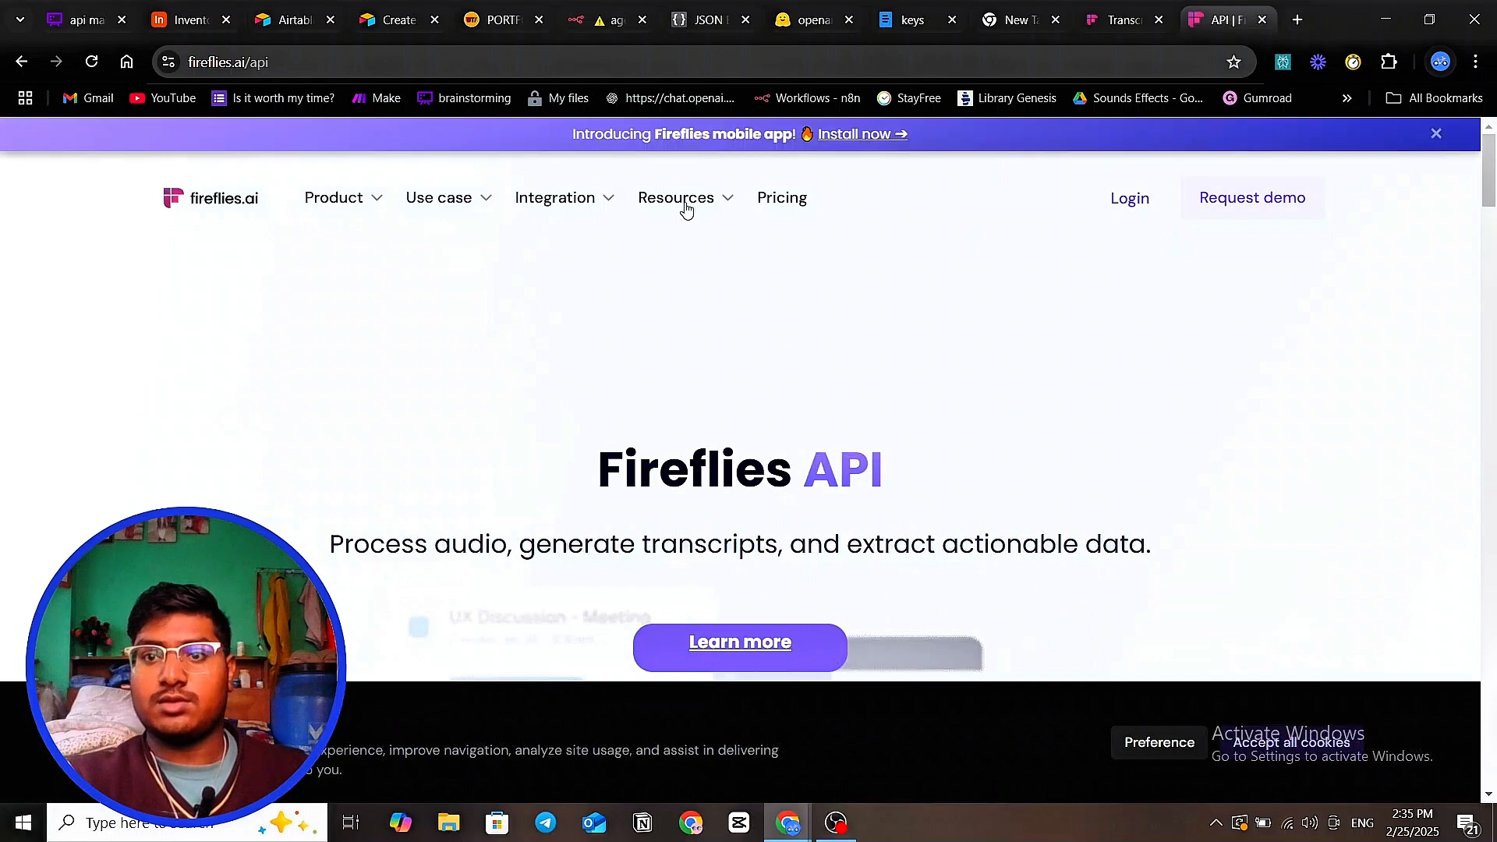
- Log in to the Fireflies app and dismiss the 7-day free trial offer
left_click(244, 203)
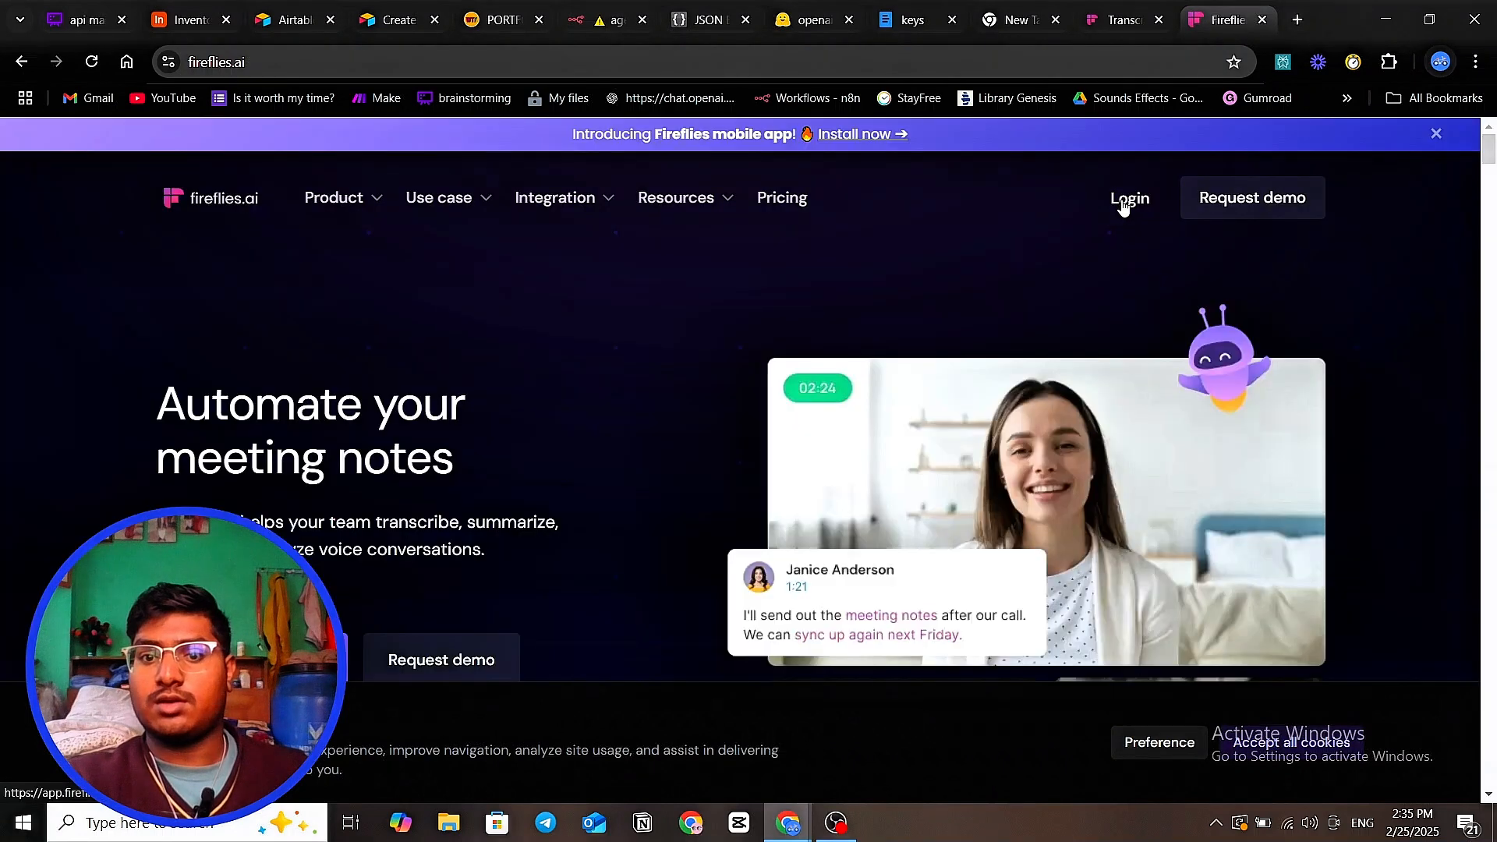
left_click(1122, 201)
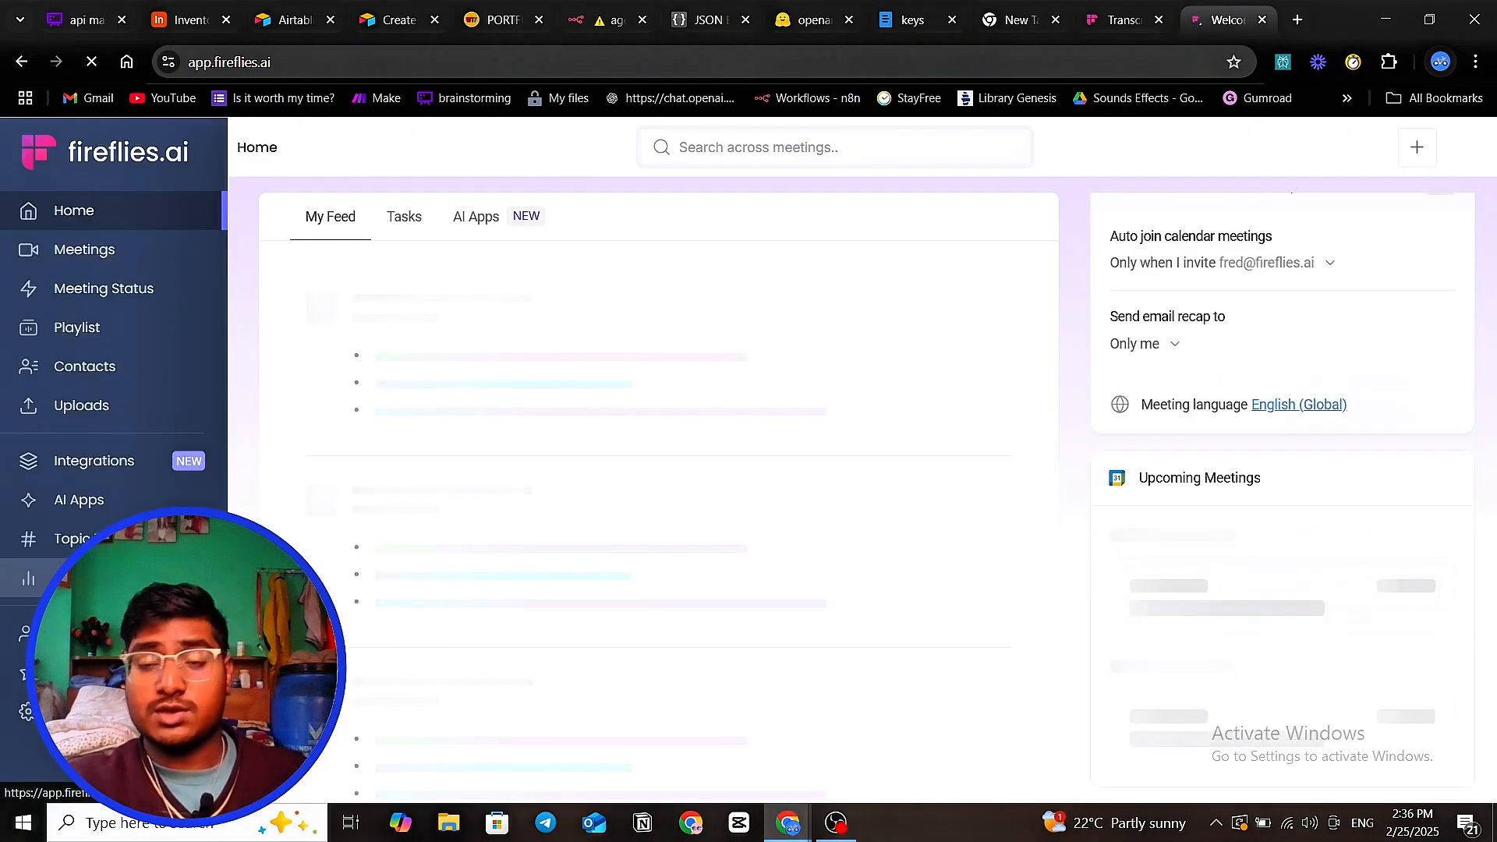
scroll(125, 576, "down", 3)
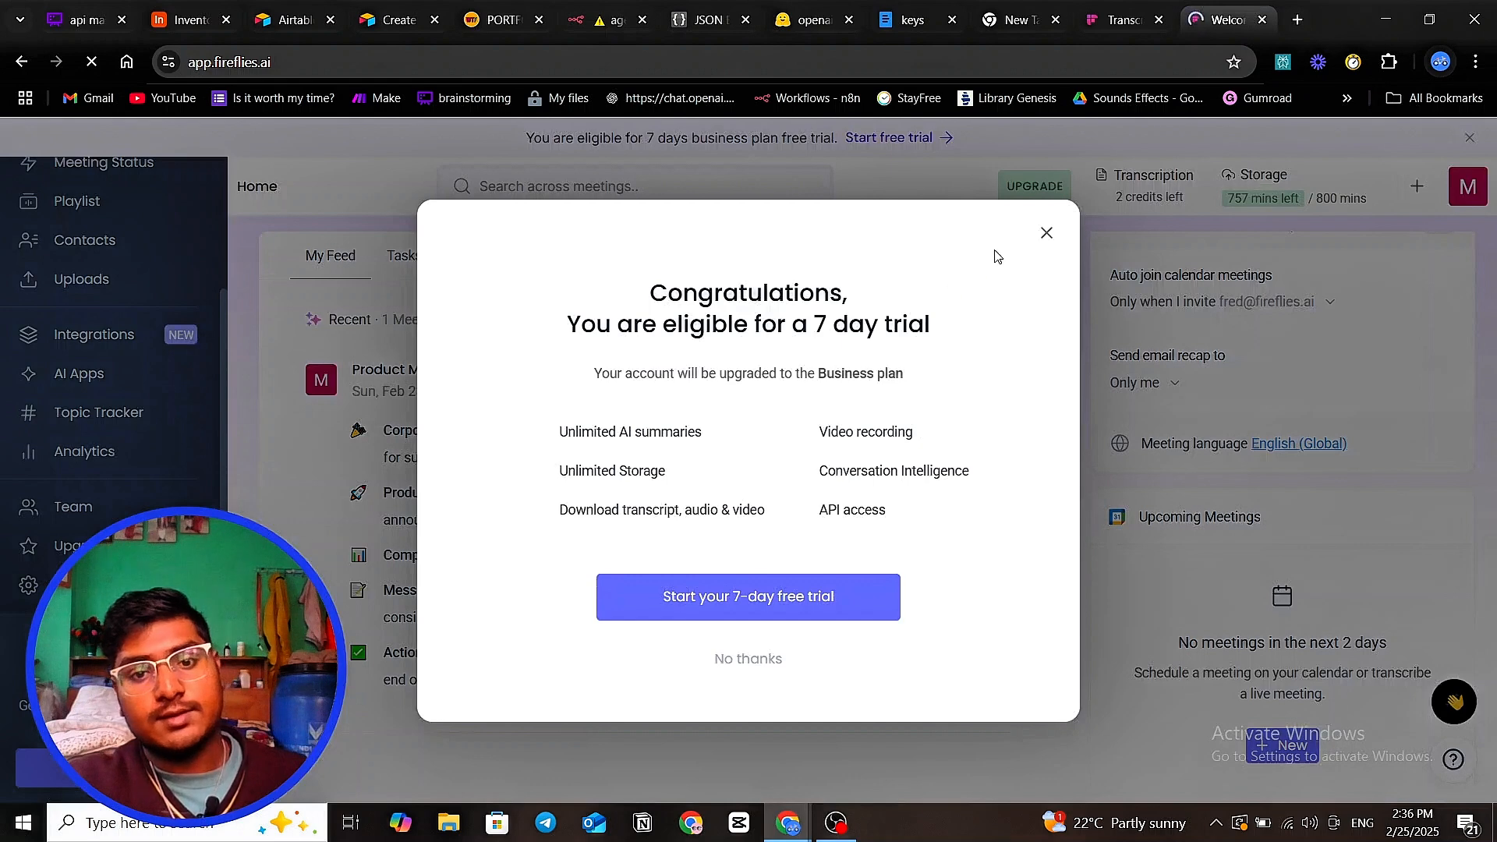
left_click(1046, 233)
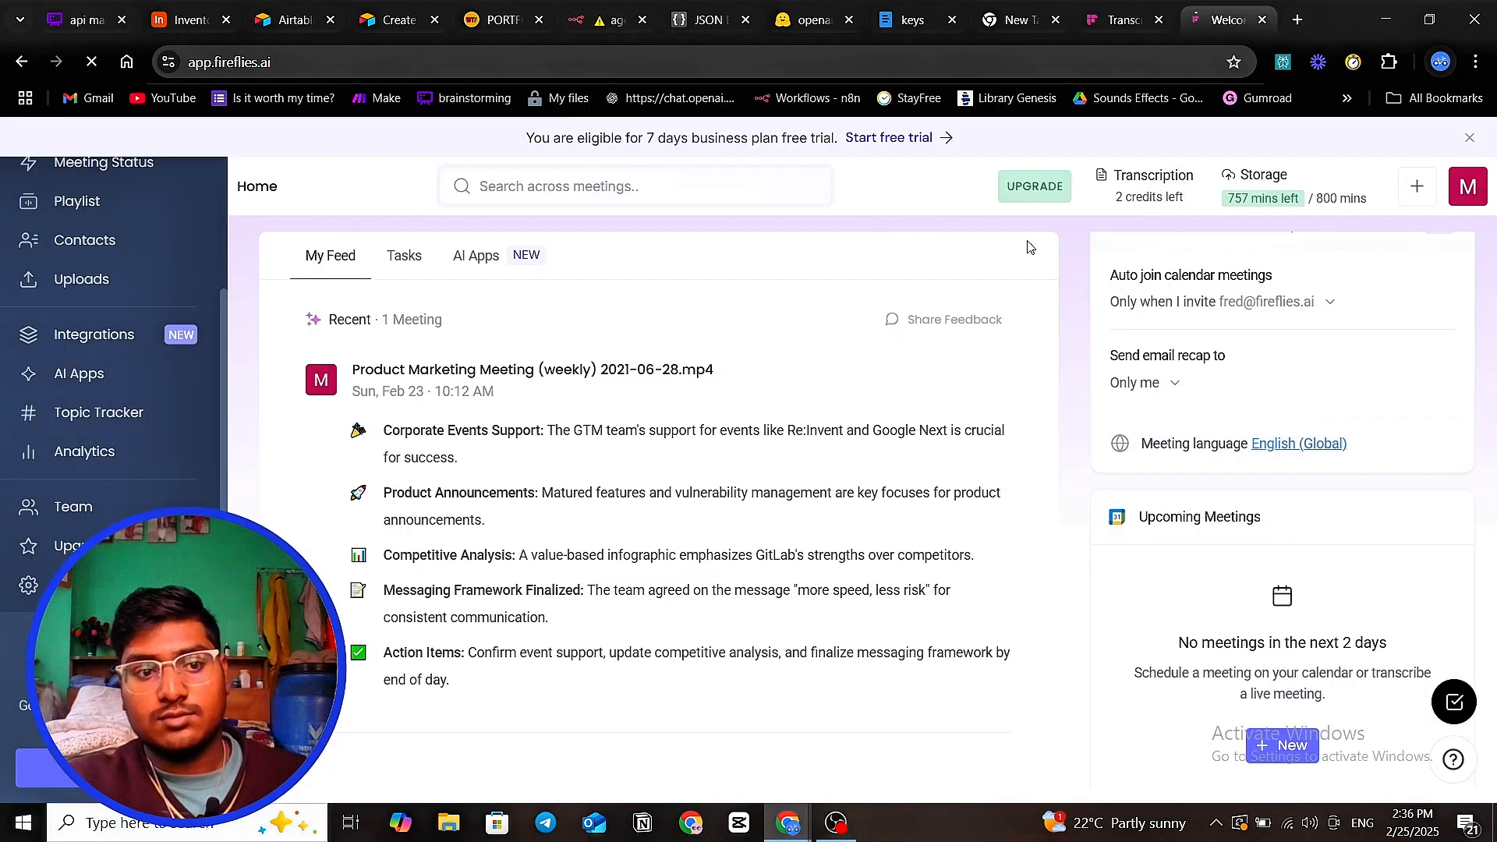
- Copy the account's API key from the Fireflies API integration's Developer Settings
left_click(117, 336)
scroll(780, 530, "down", 7)
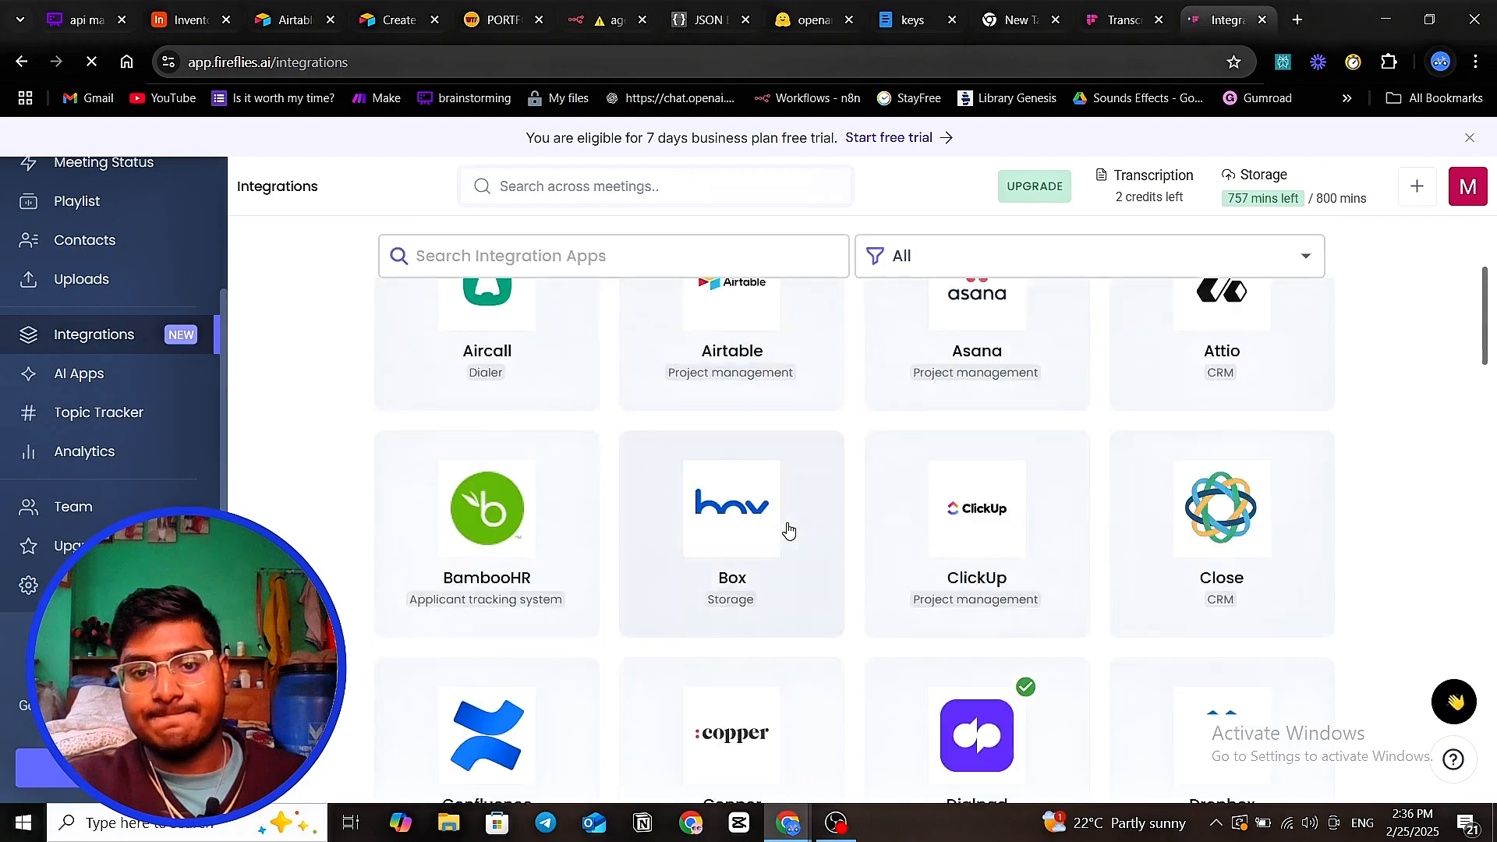
left_click(756, 516)
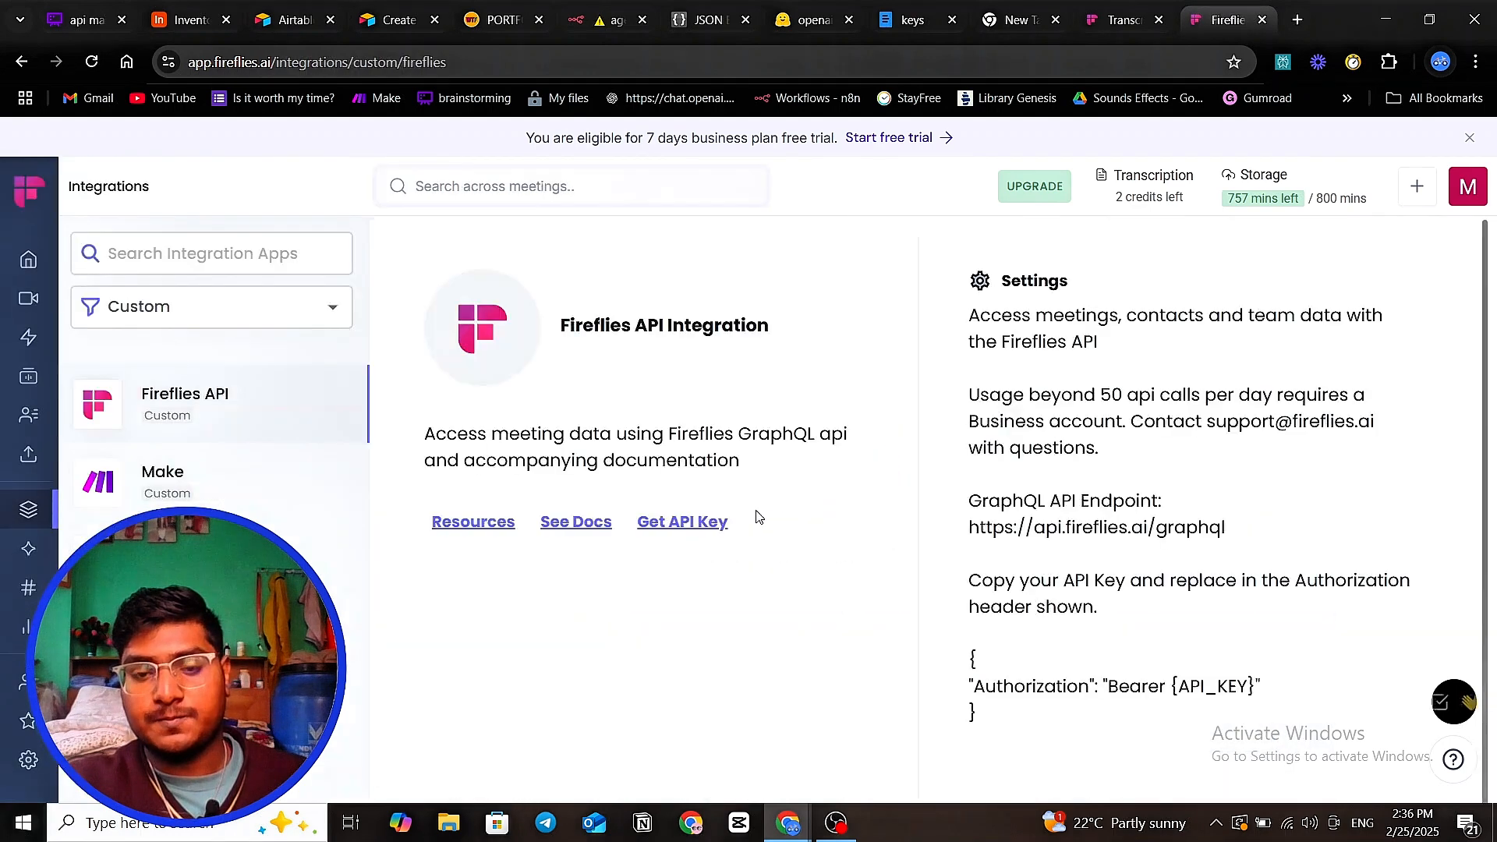
left_click(711, 528)
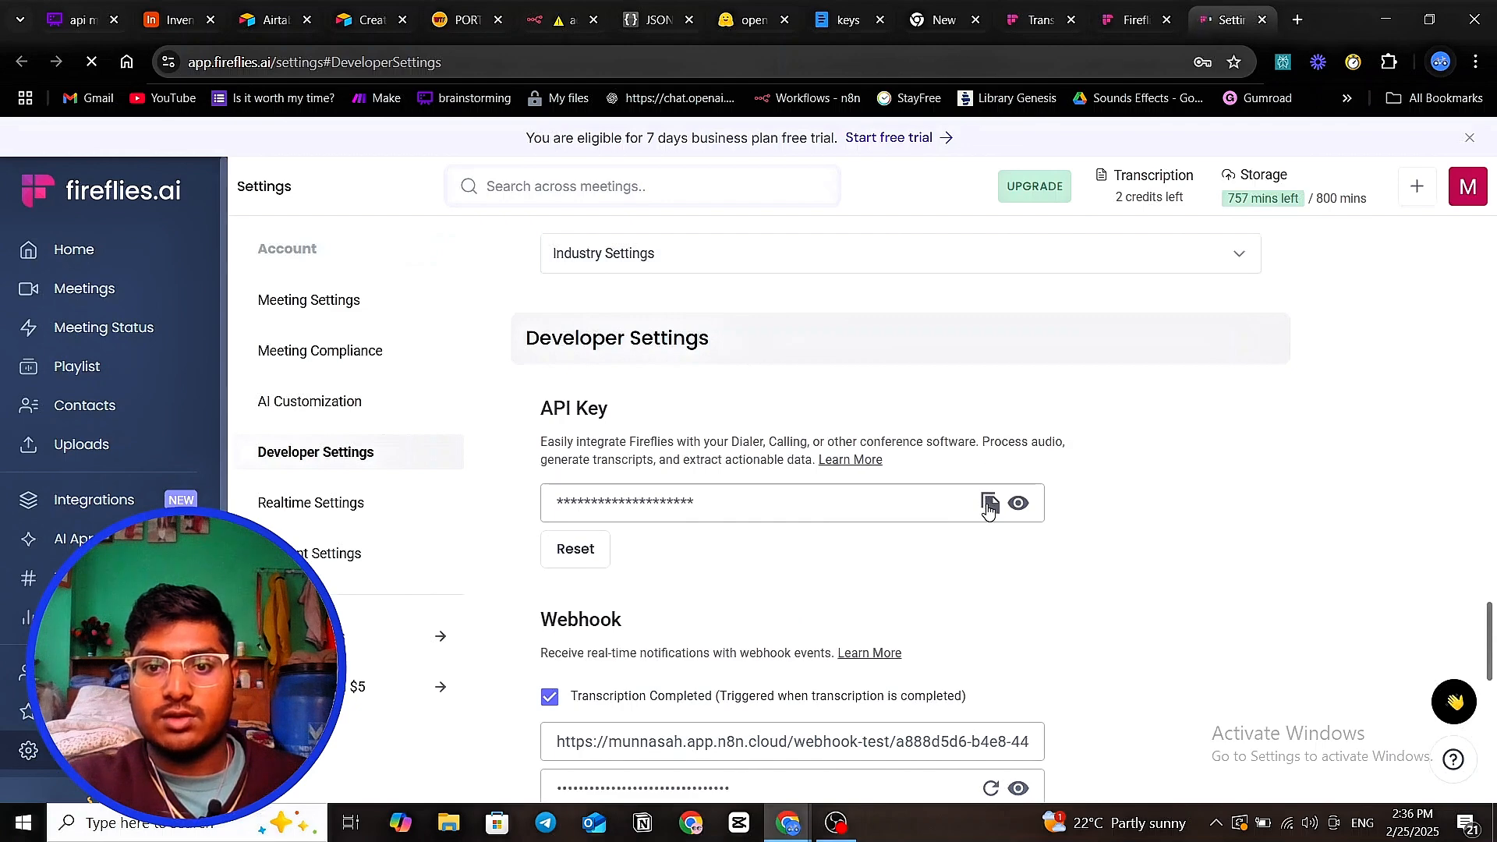
left_click(988, 506)
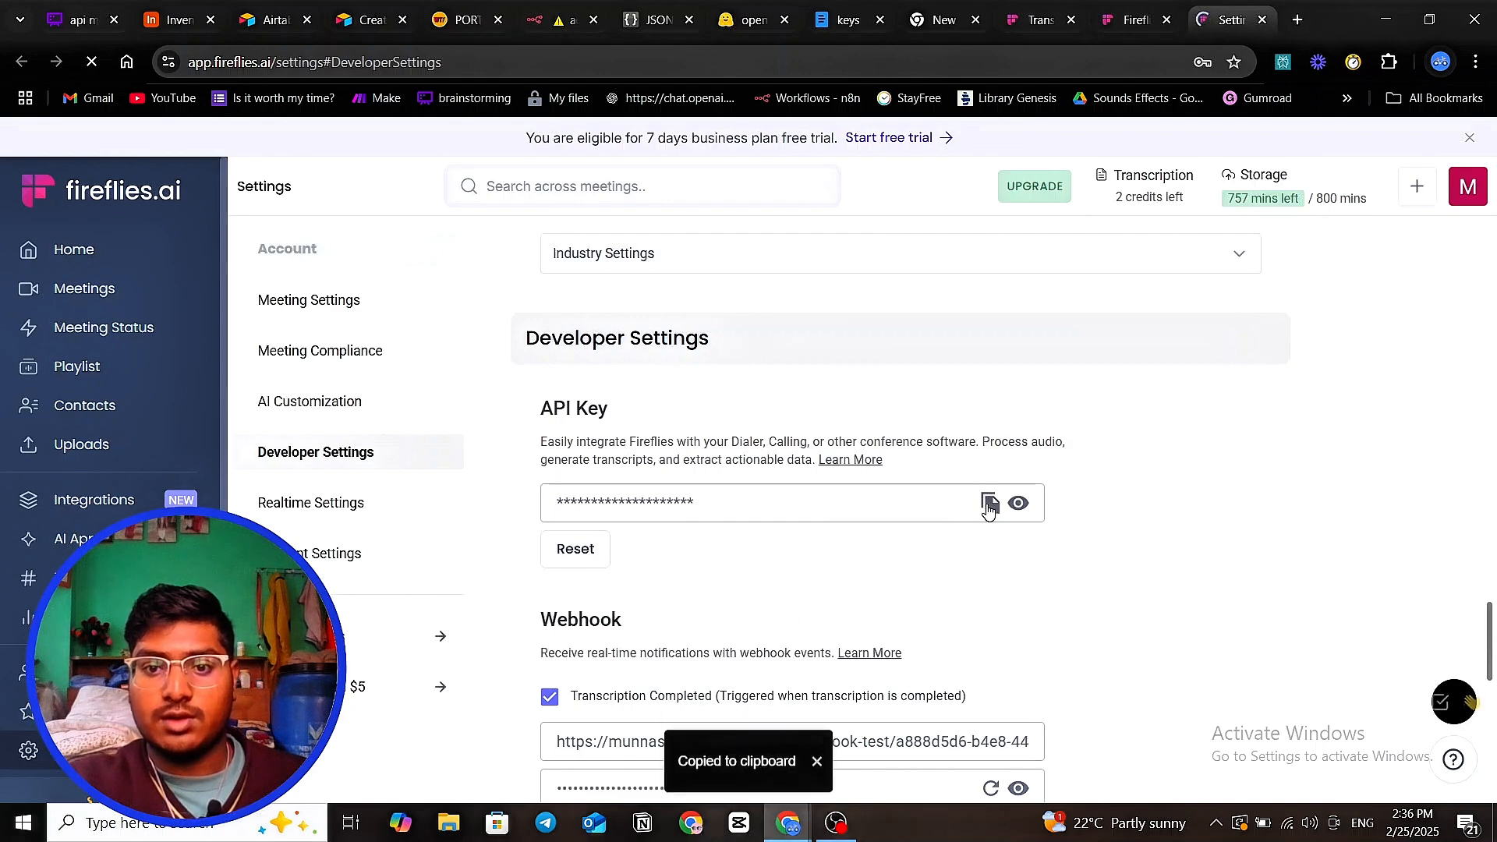
left_click(71, 29)
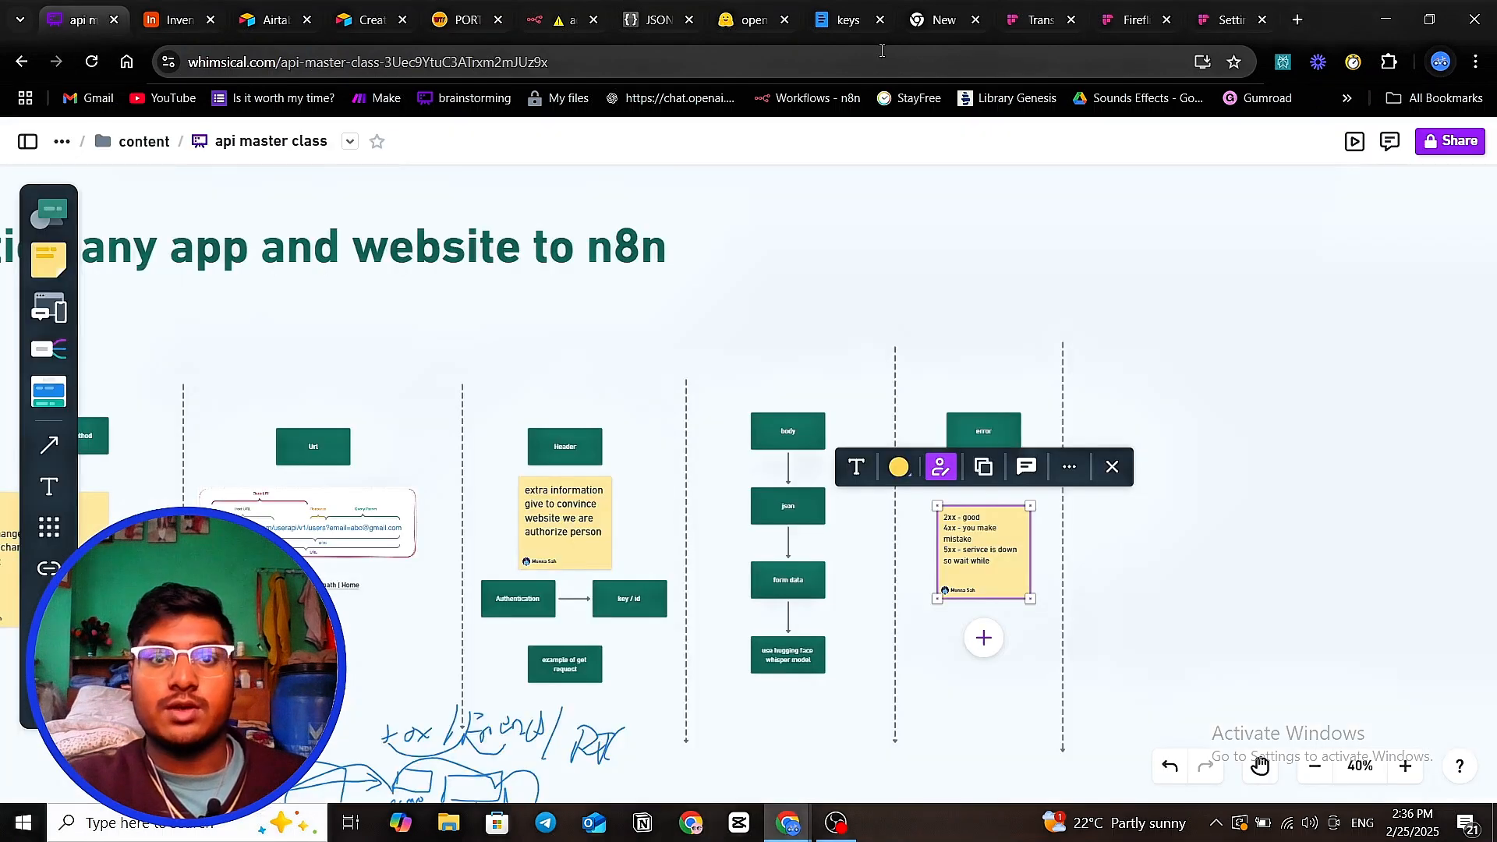
- Replace the Bearer token in HTTP Request2's Authorization header with the new Fireflies key, then test the node
left_click(541, 27)
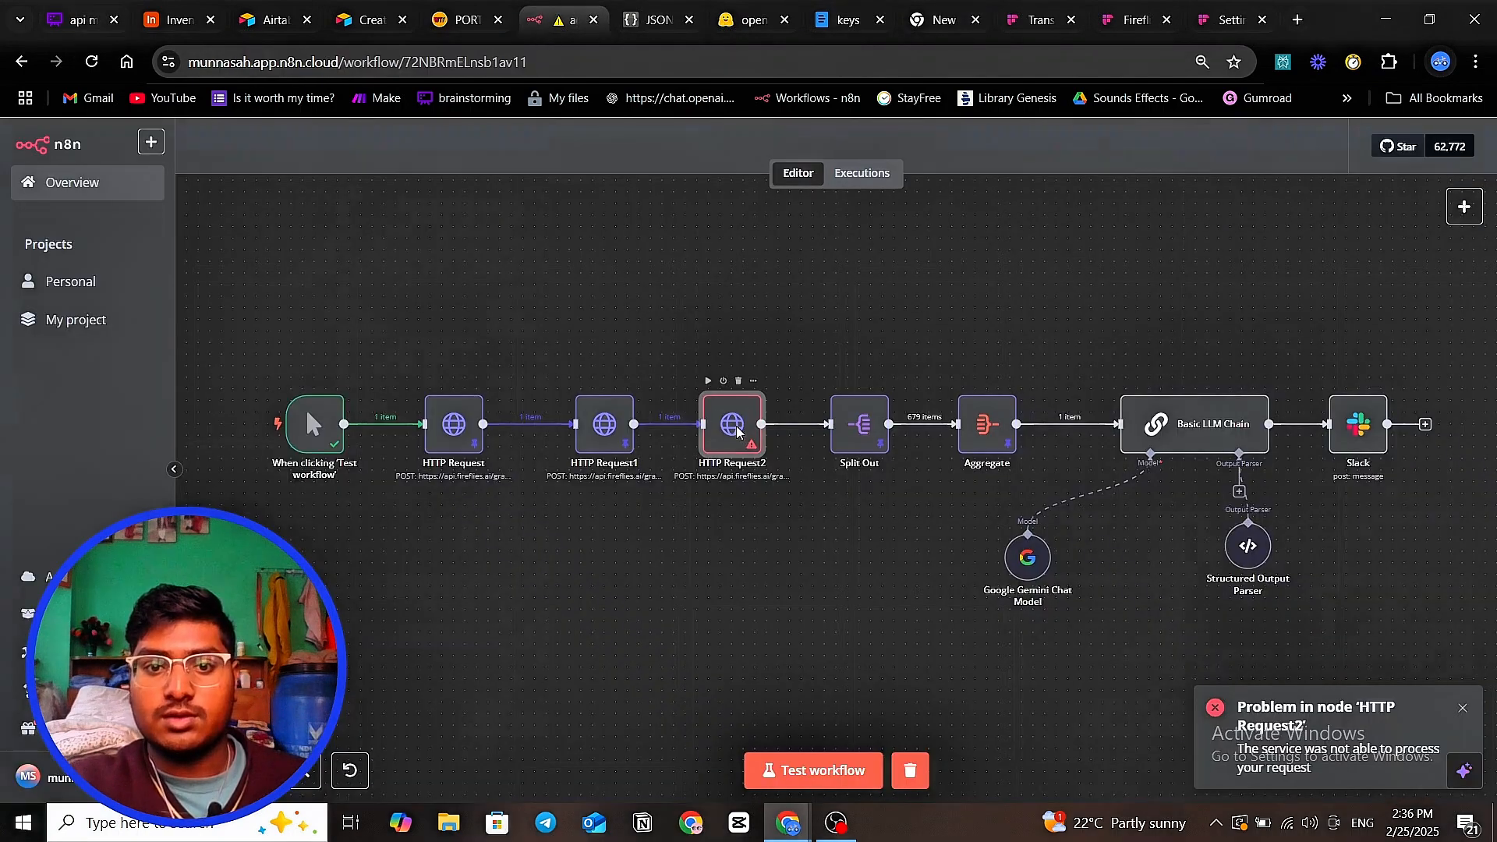
double_click(734, 429)
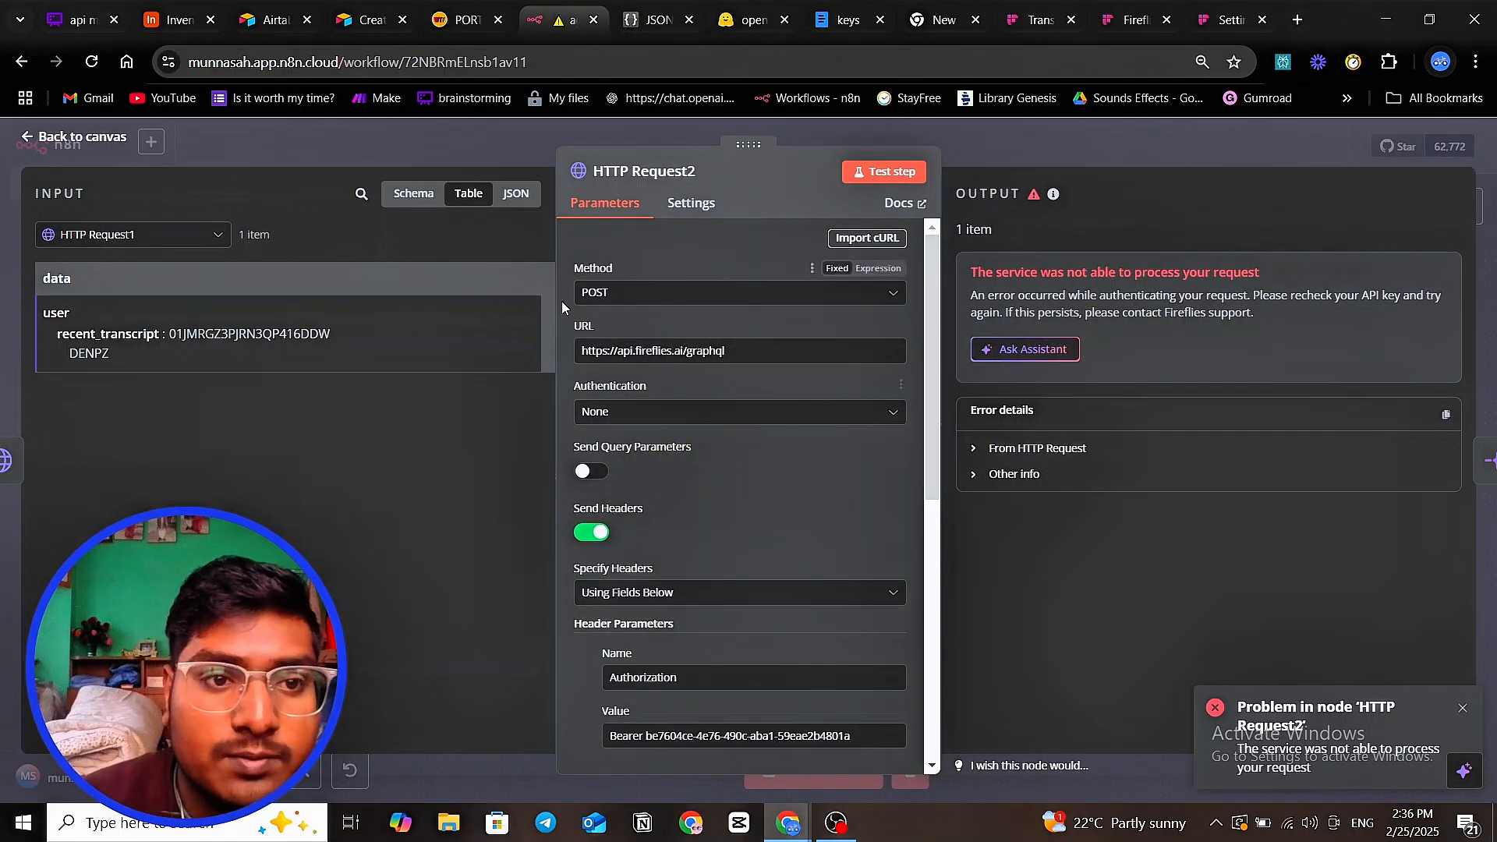
left_click(423, 139)
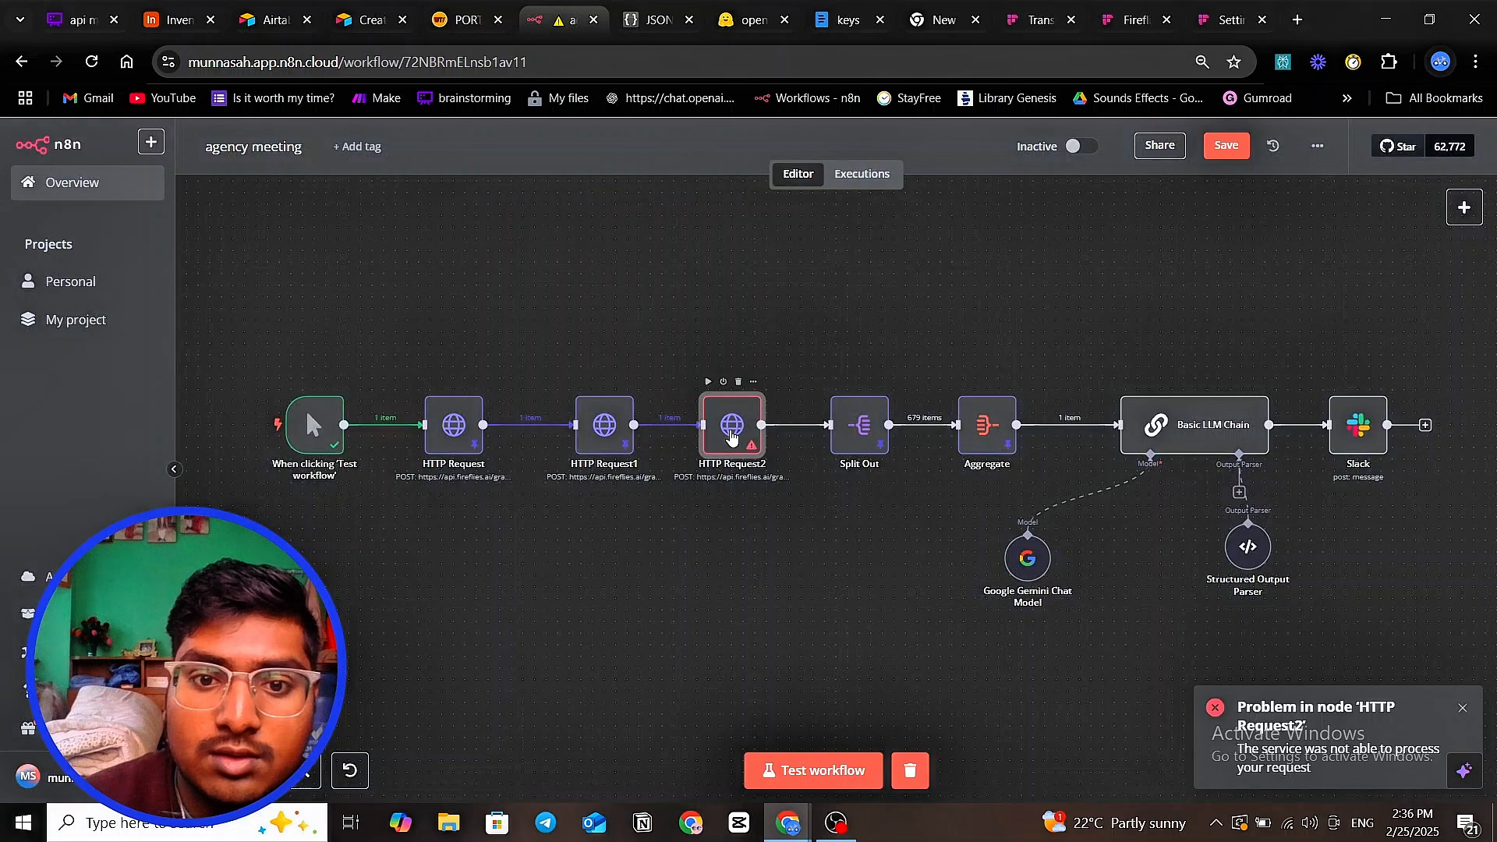
double_click(731, 437)
scroll(675, 470, "down", 1)
scroll(675, 470, "down", 3)
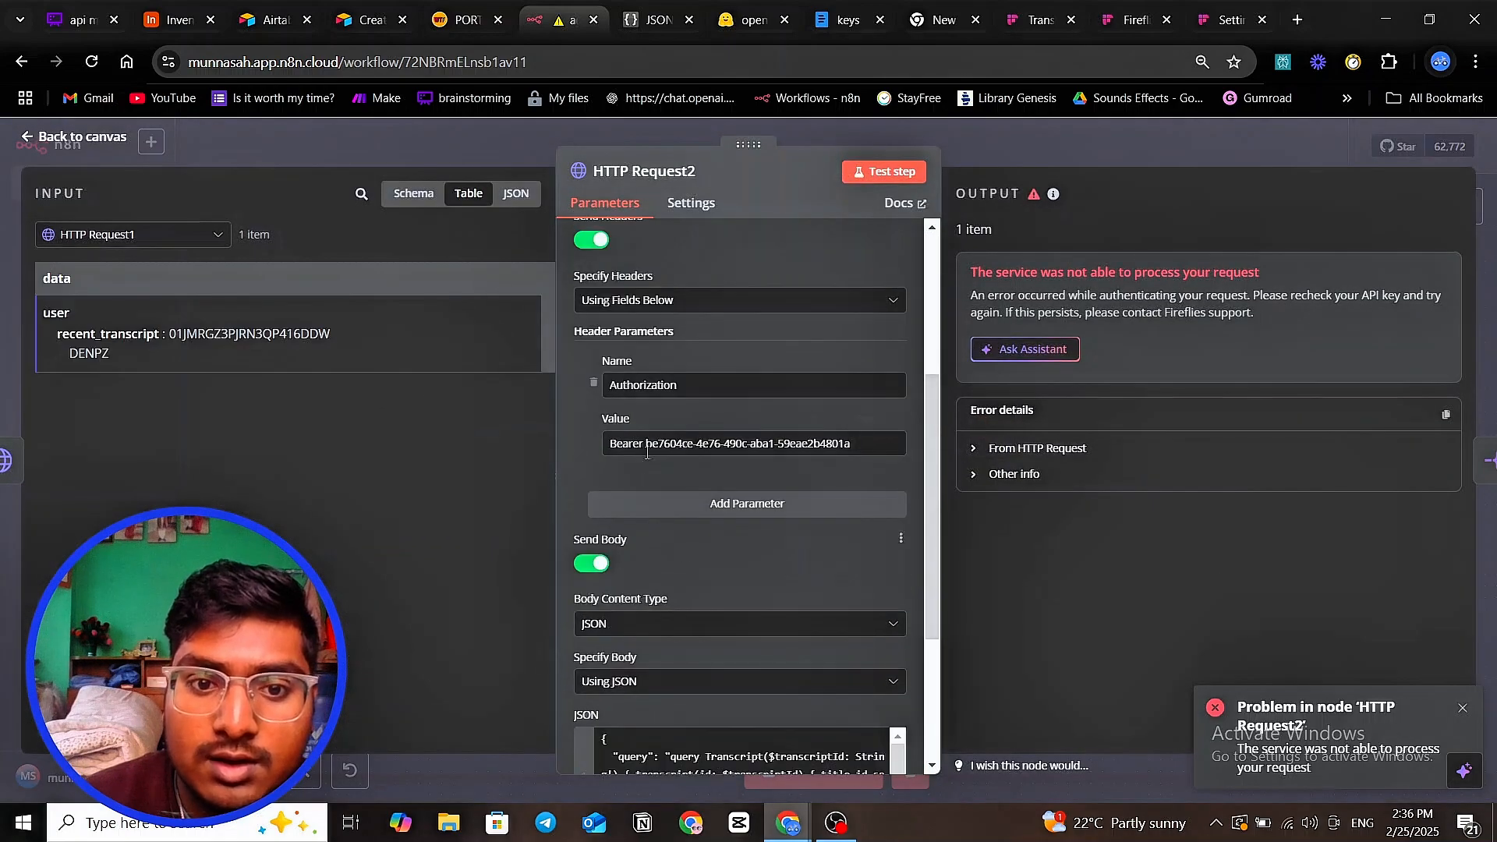
left_click_drag(645, 443, 854, 438)
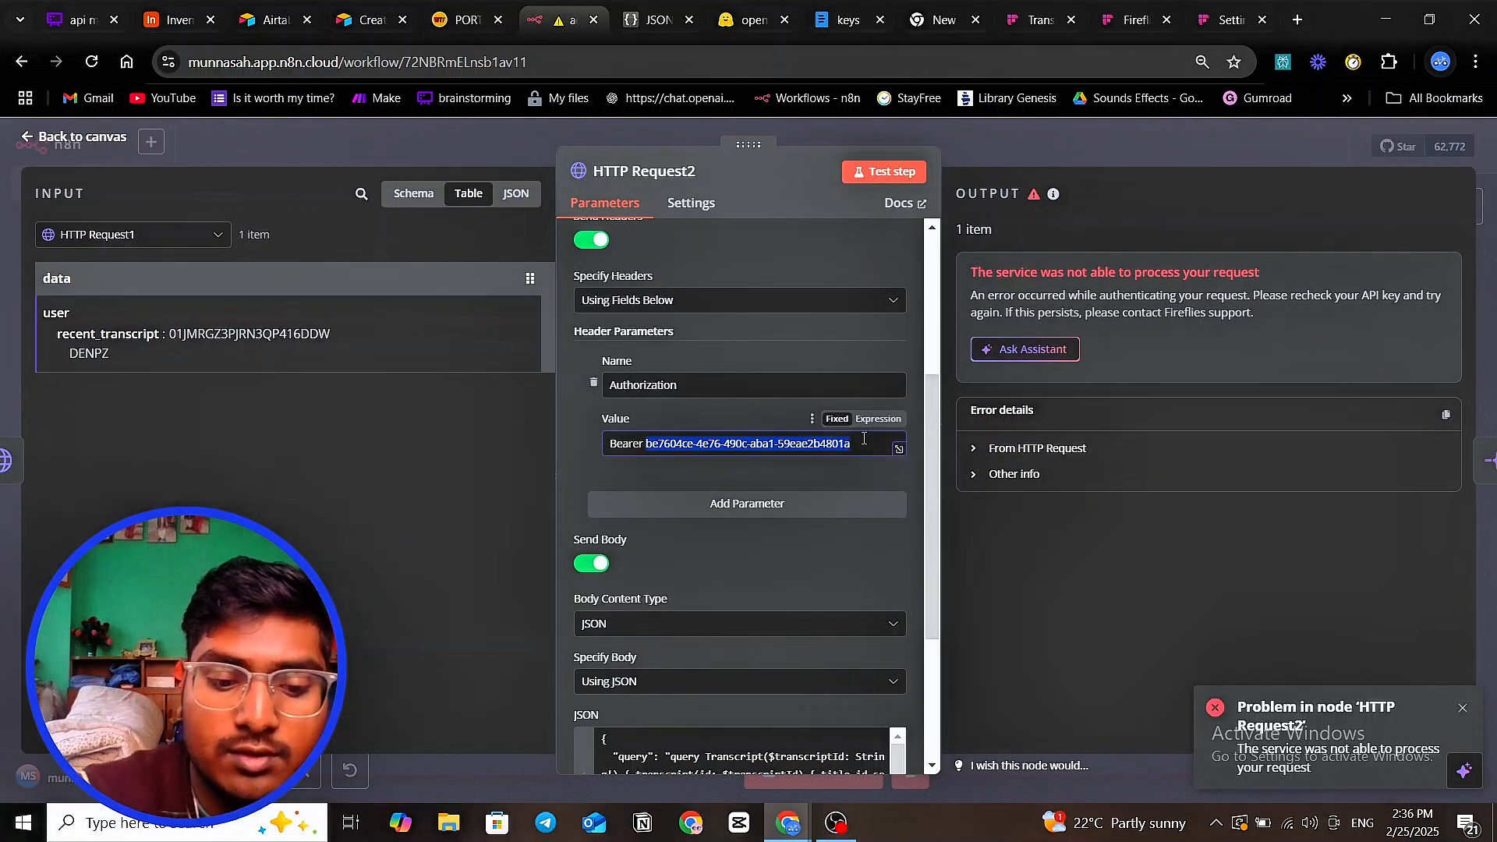
key("ctrl+v")
left_click(897, 172)
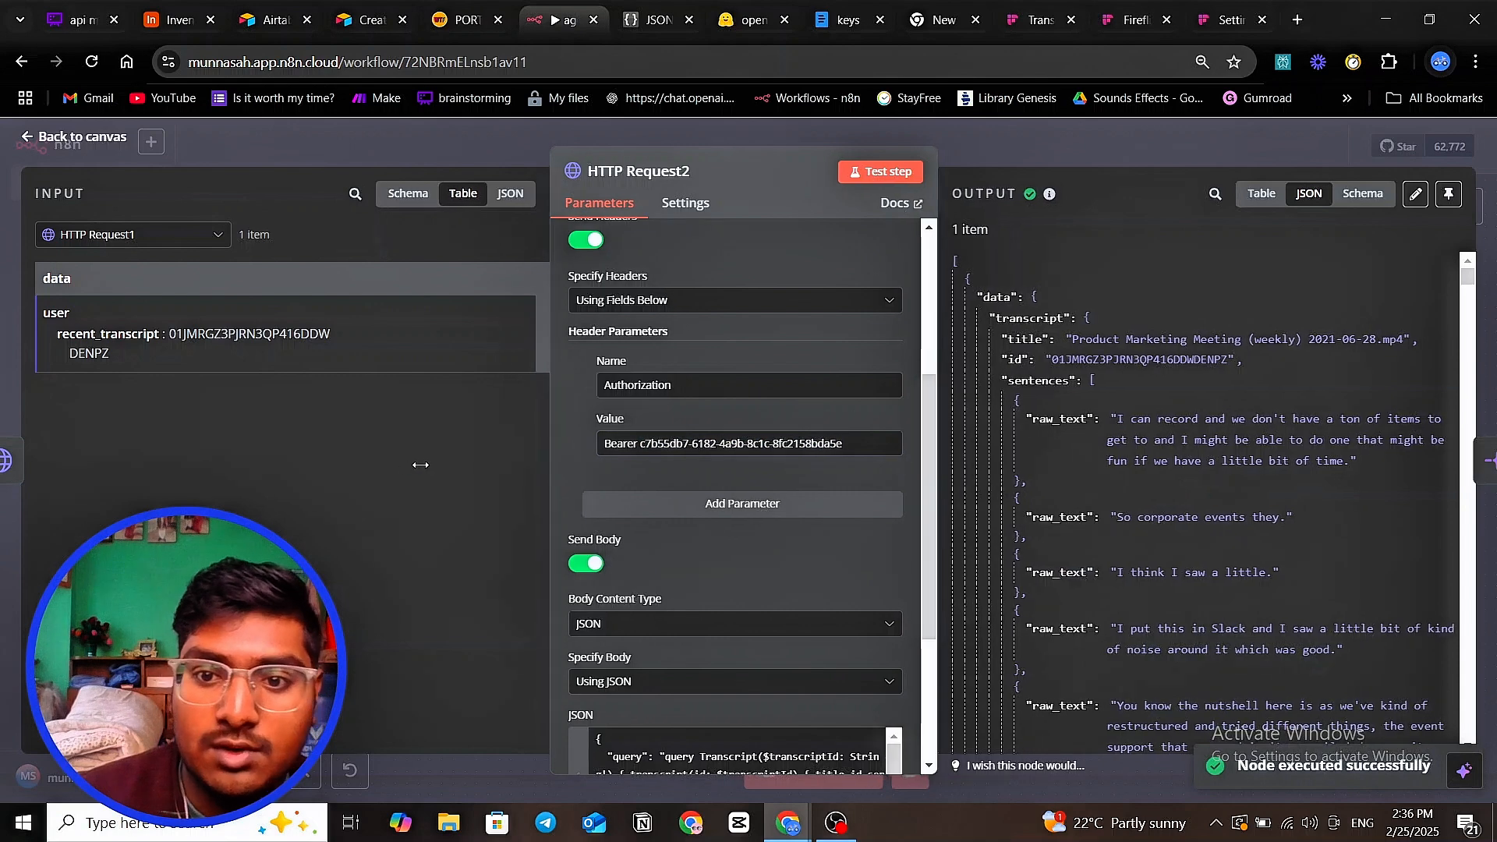
- Widen the parameters panel and inspect the resolved query body and the id field in the output
left_click_drag(552, 461, 391, 462)
scroll(1050, 414, "down", 2)
scroll(1050, 413, "up", 2)
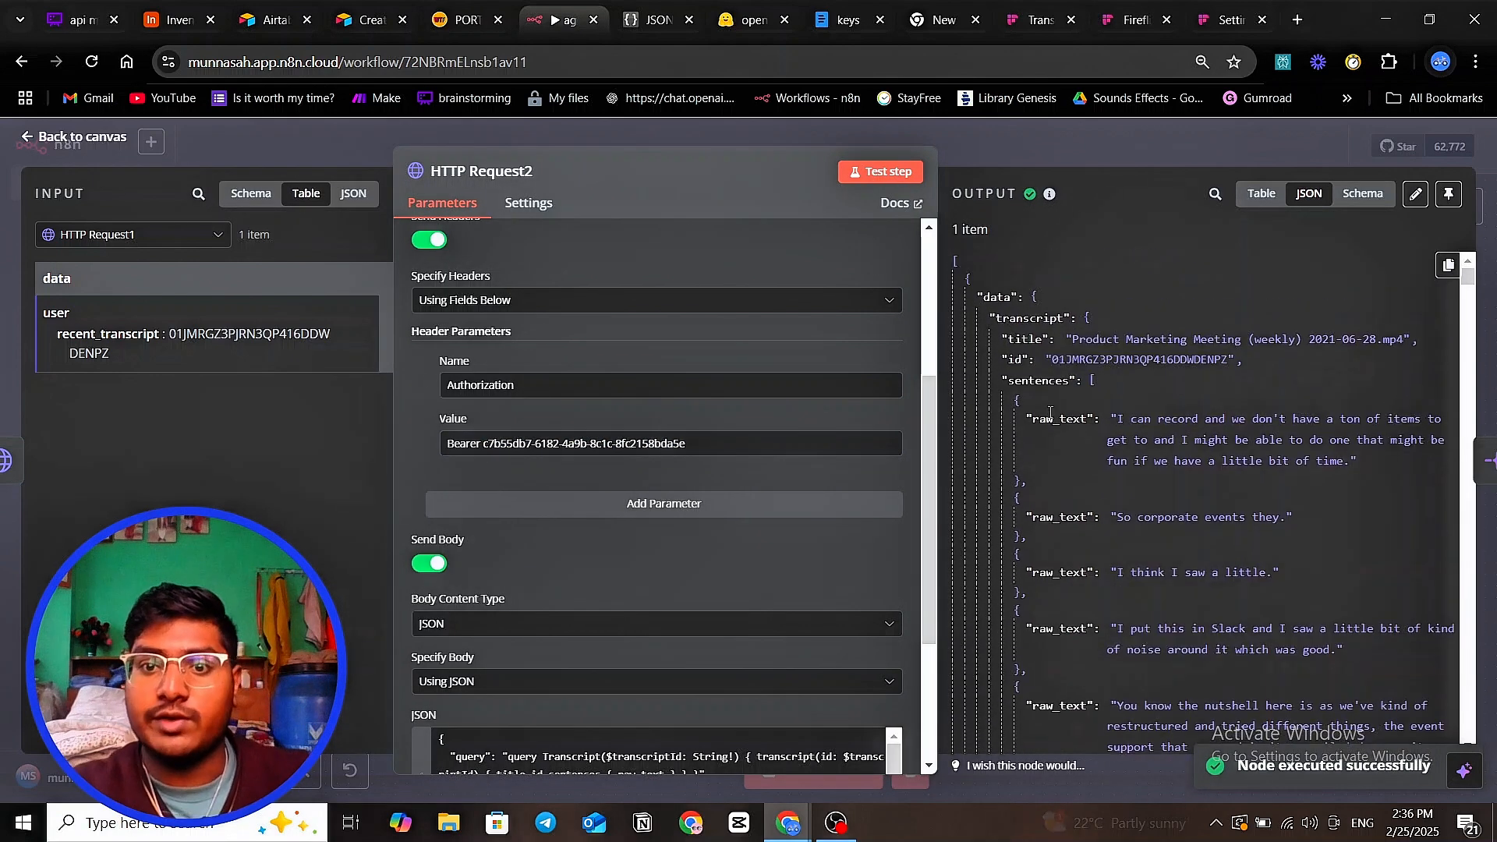
scroll(782, 448, "down", 2)
scroll(782, 448, "down", 2)
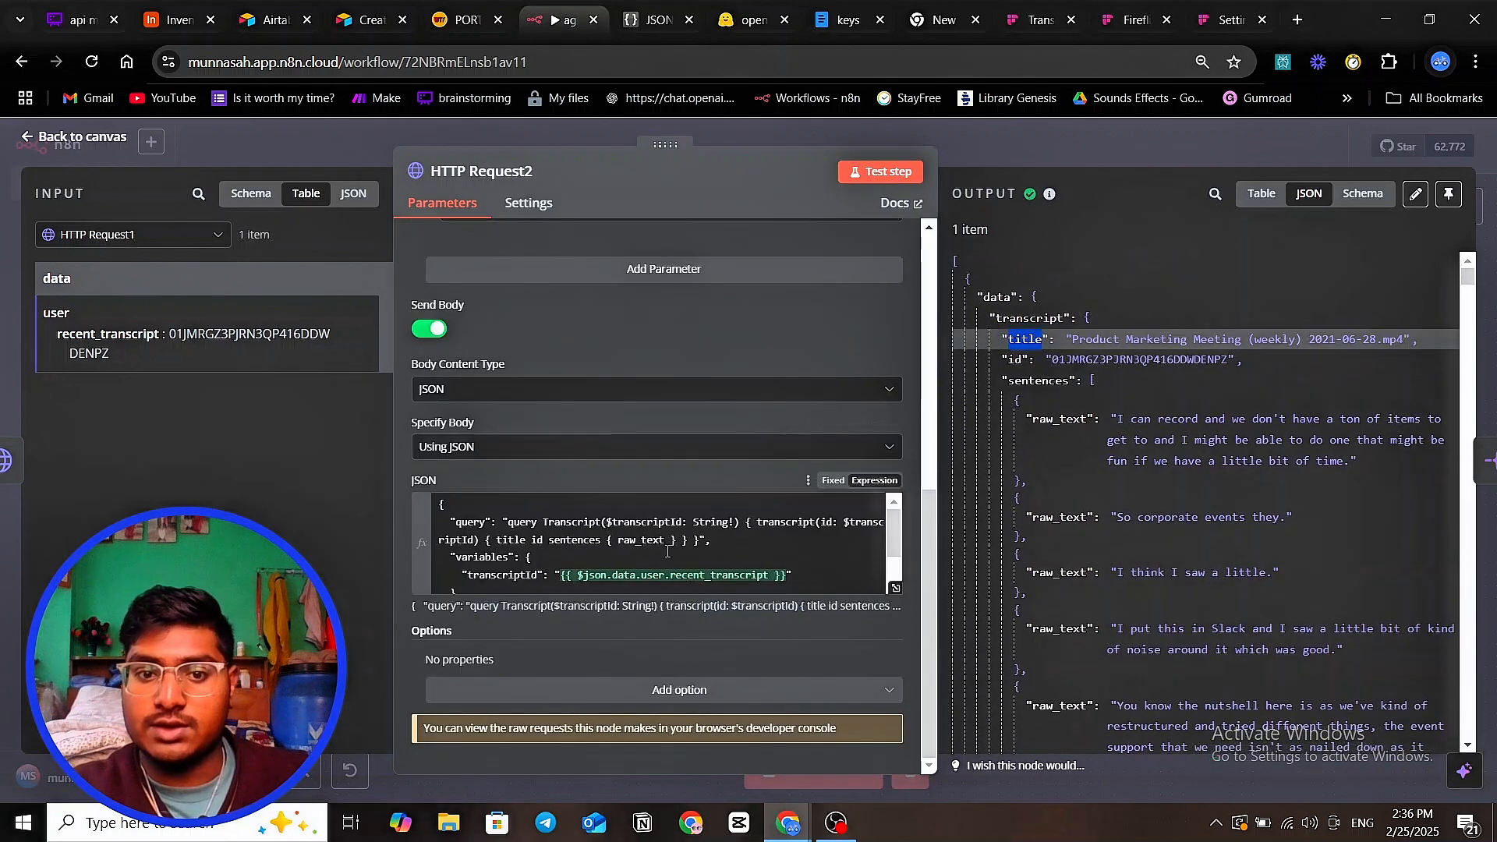
left_click(509, 537)
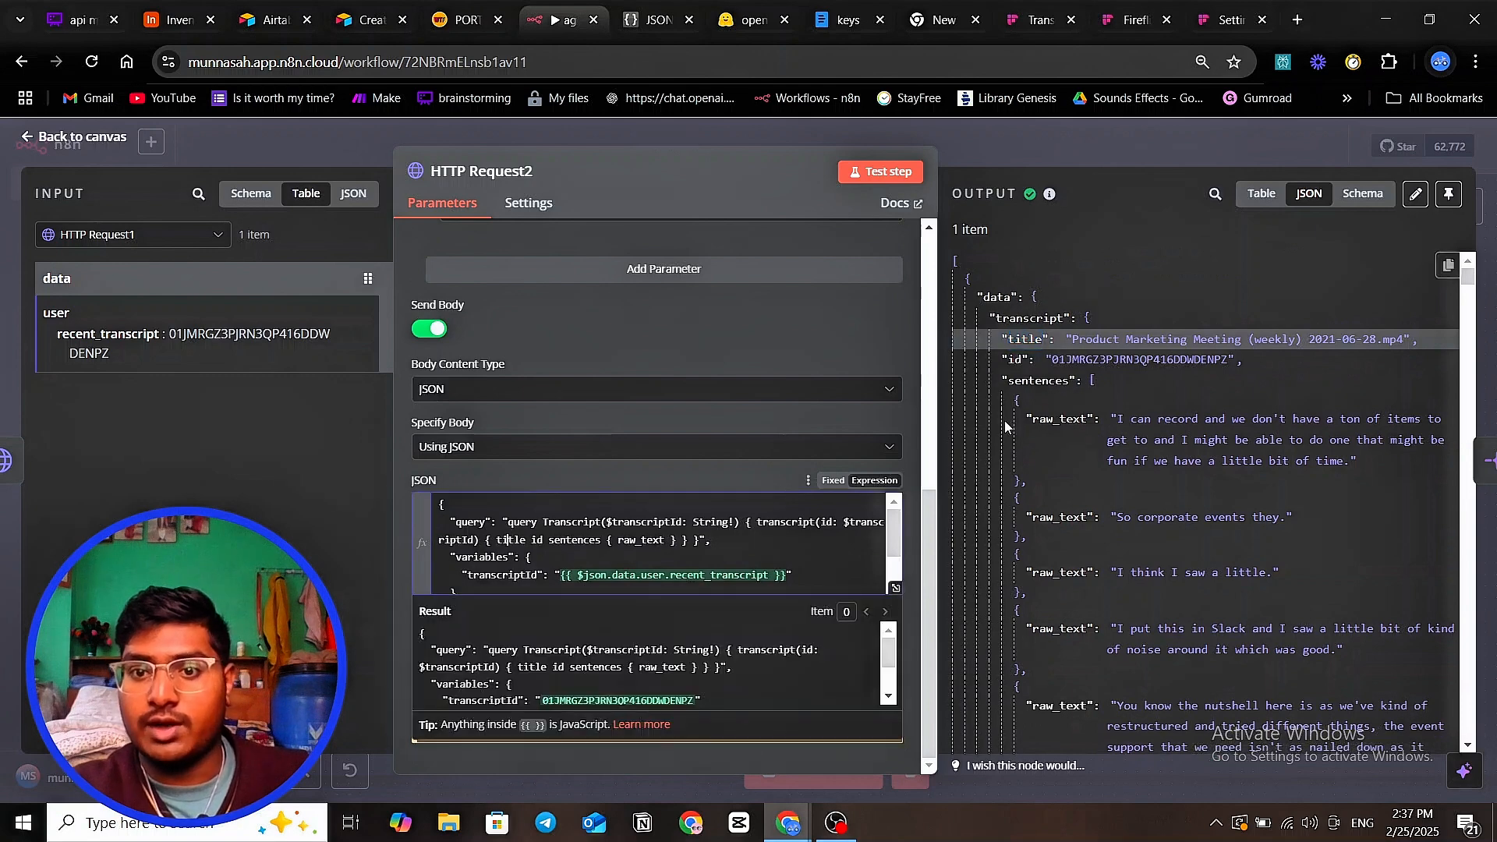
double_click(1010, 360)
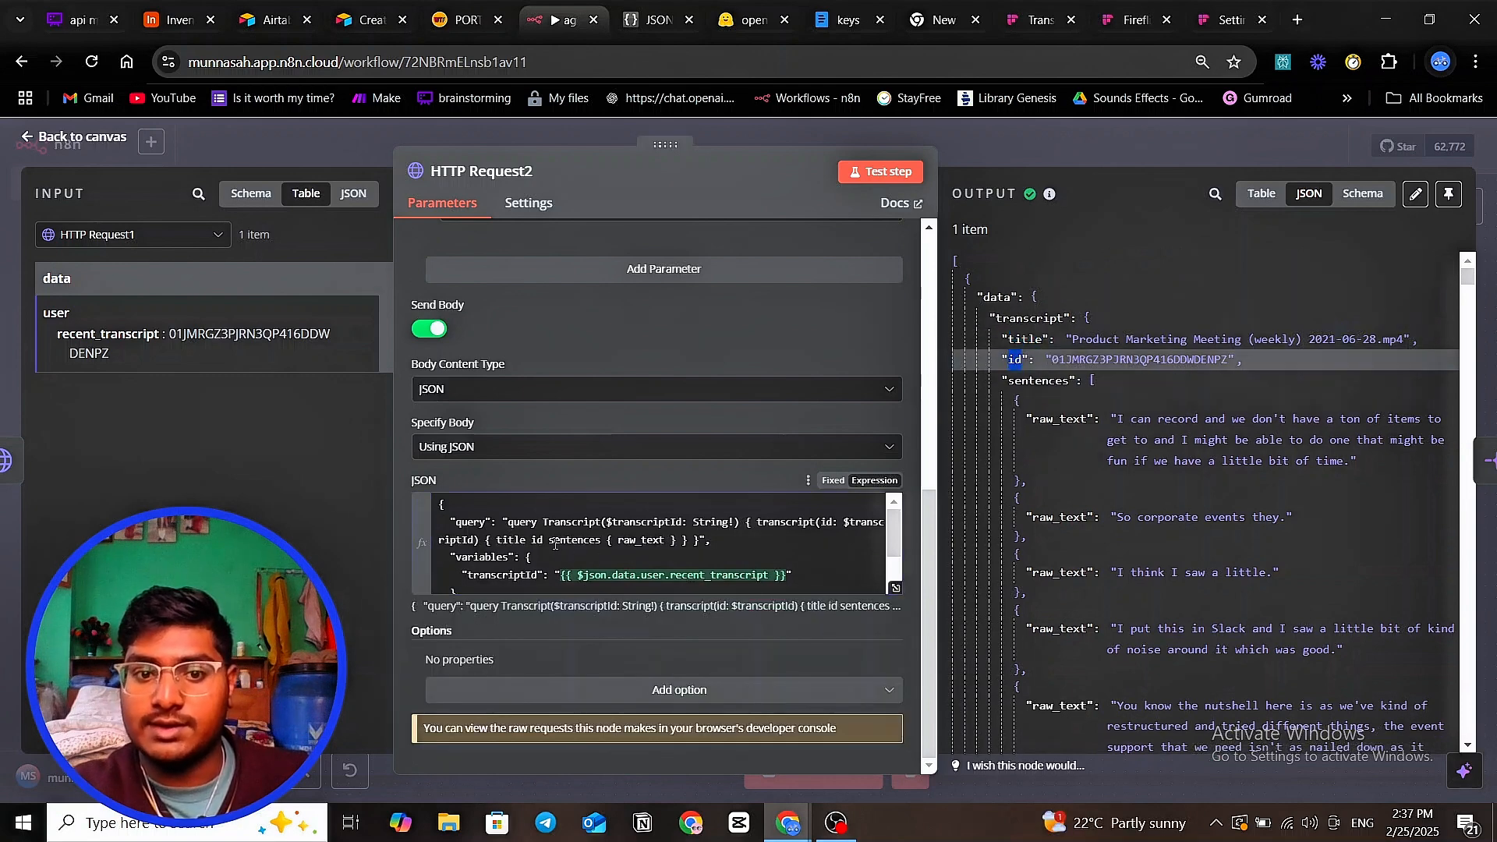
left_click(555, 543)
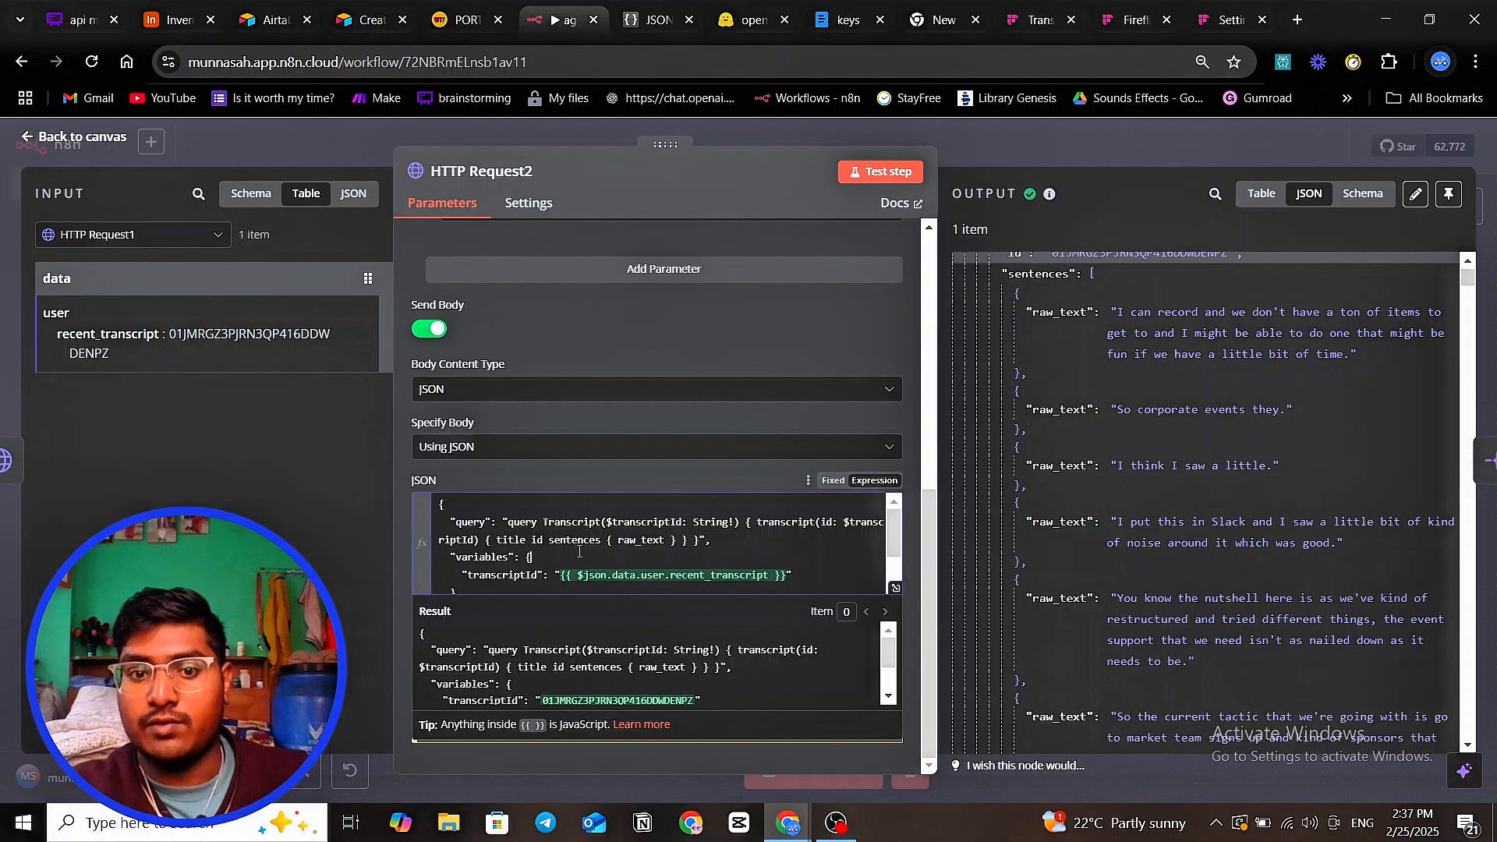
- Check the first raw_text key in the output, then bring up the Fireflies API Integration page
scroll(1051, 332, "down", 15)
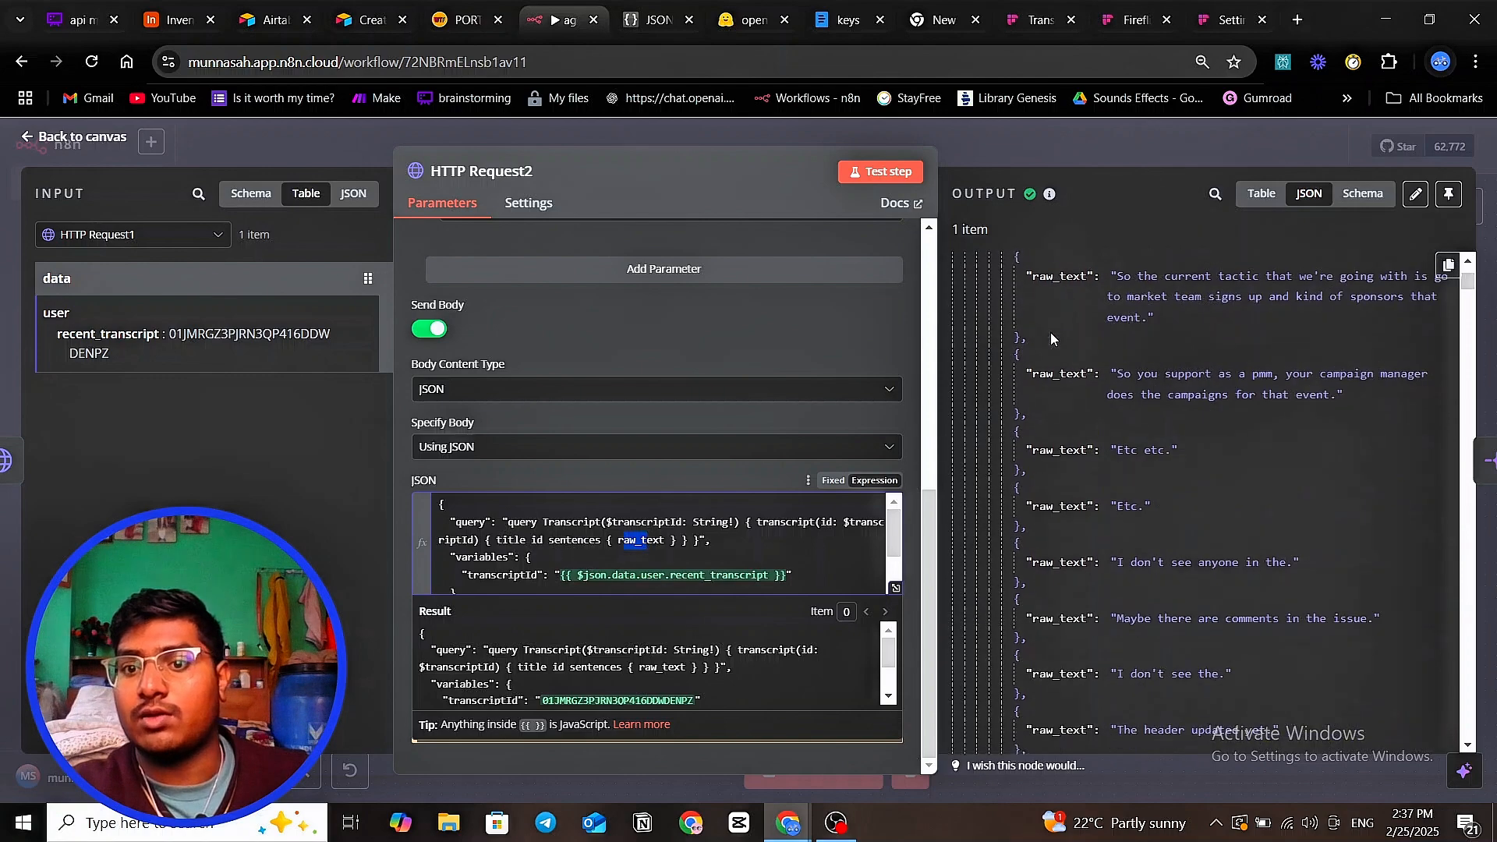
scroll(1051, 334, "up", 20)
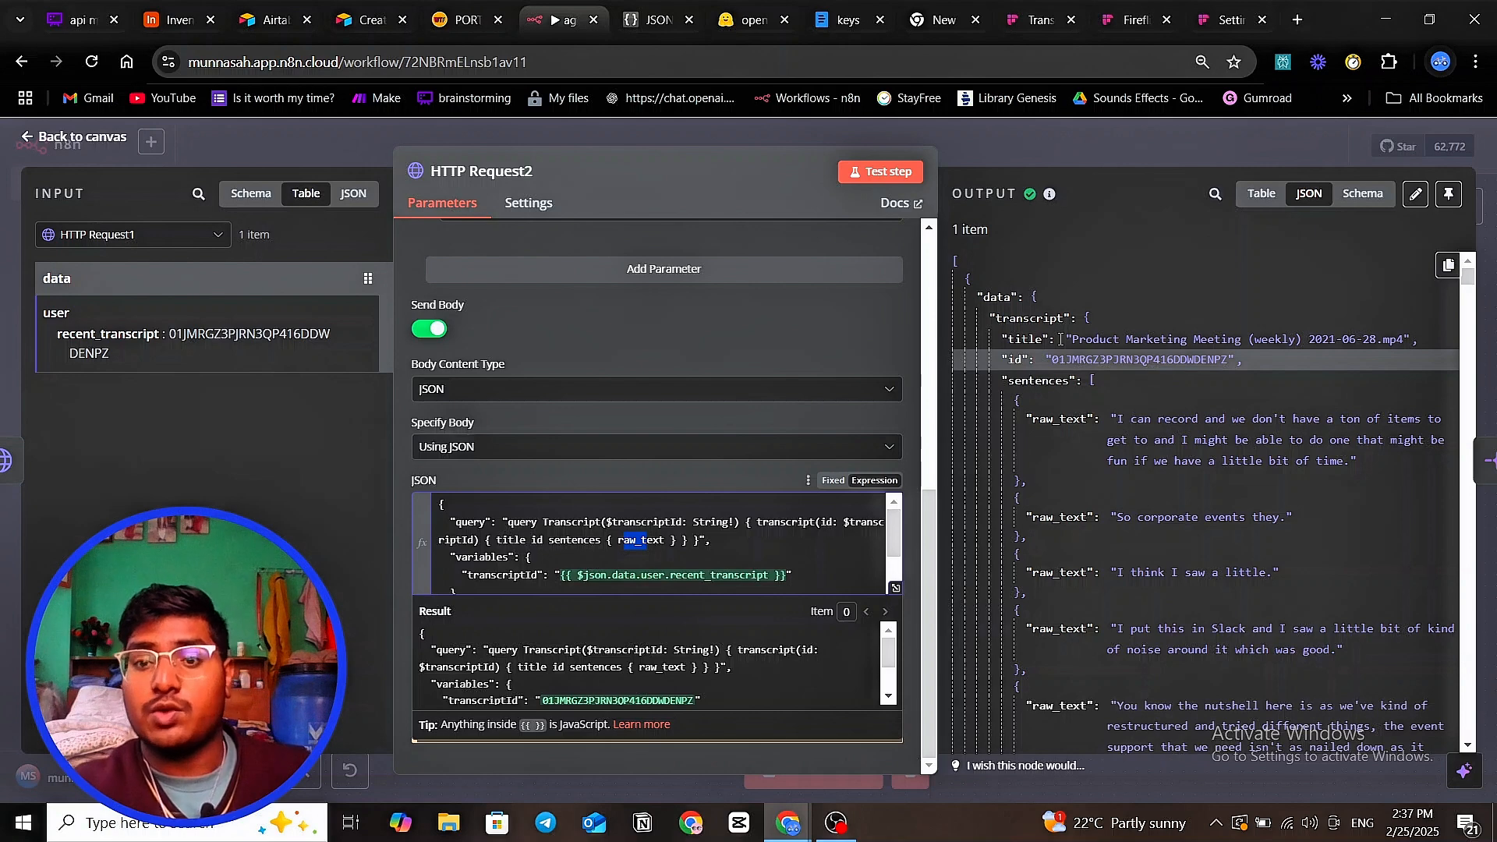
left_click_drag(1042, 421, 1097, 424)
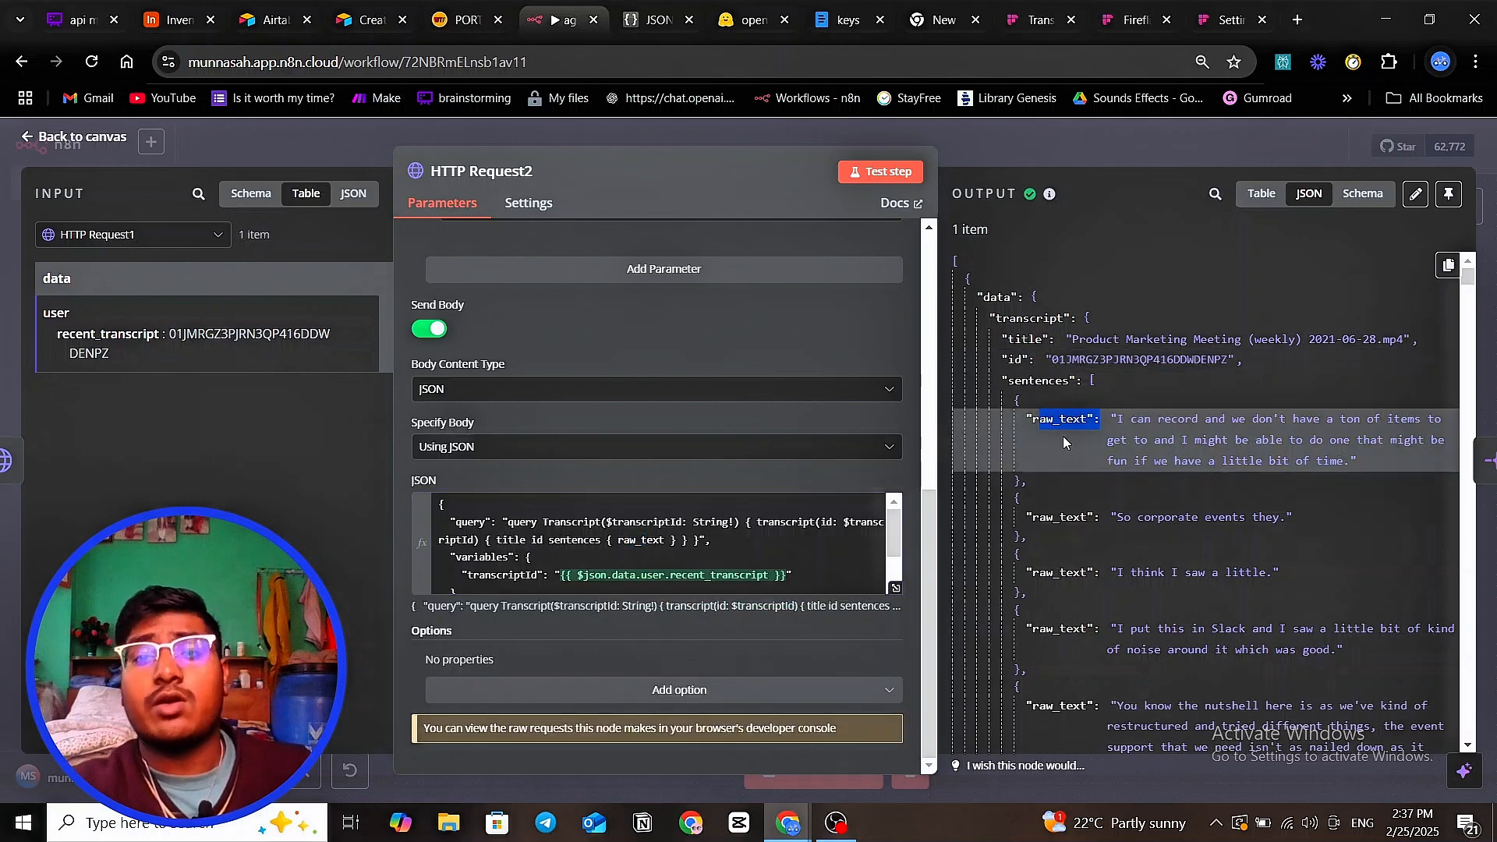
left_click(1140, 26)
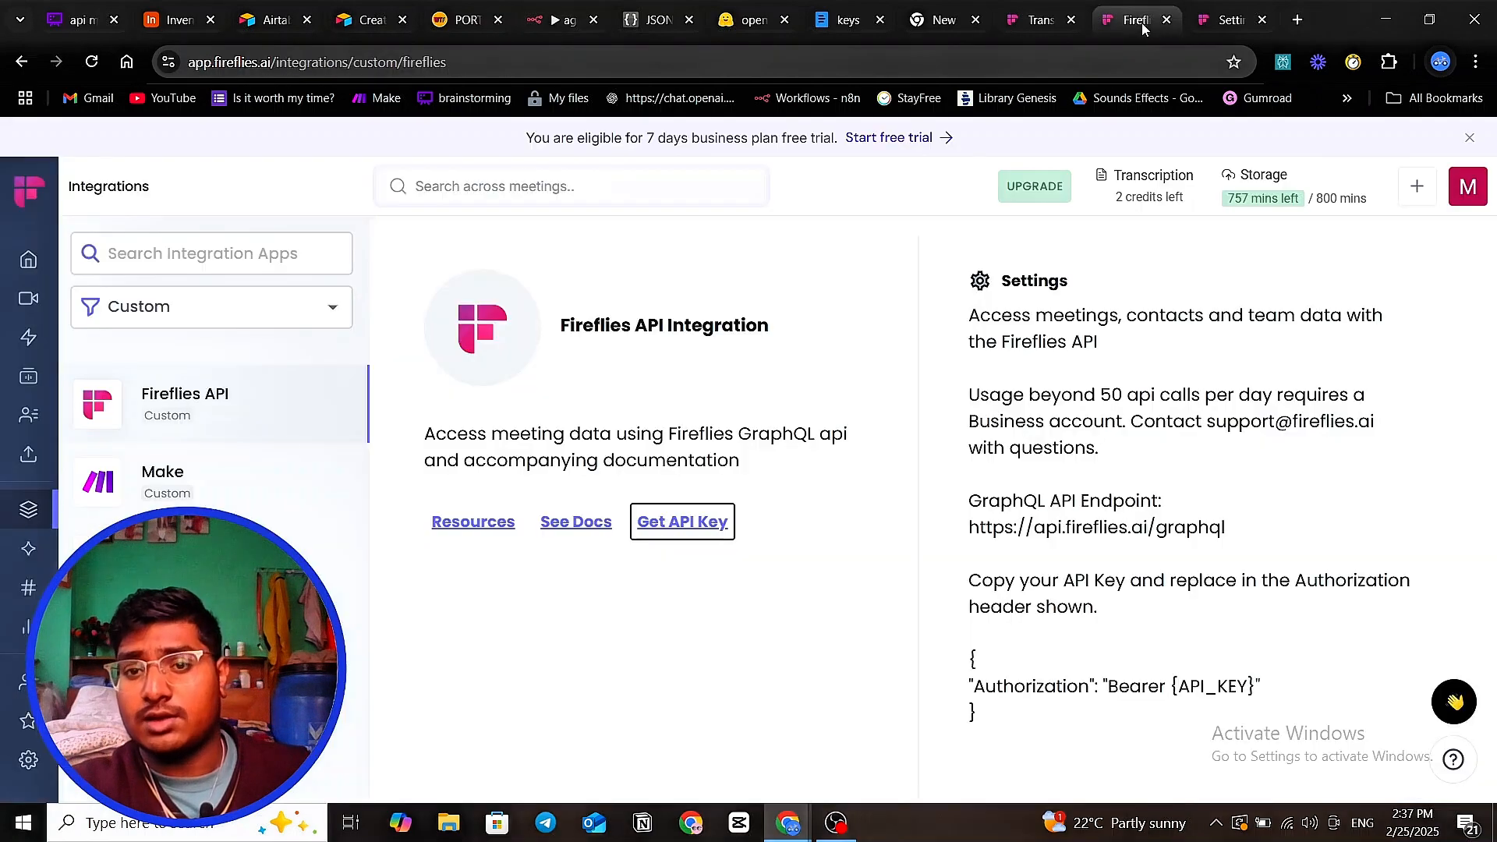
- Open the Transcript query docs and review the sentences fields, from index and speaker_name through raw_text and end_time
left_click(1193, 24)
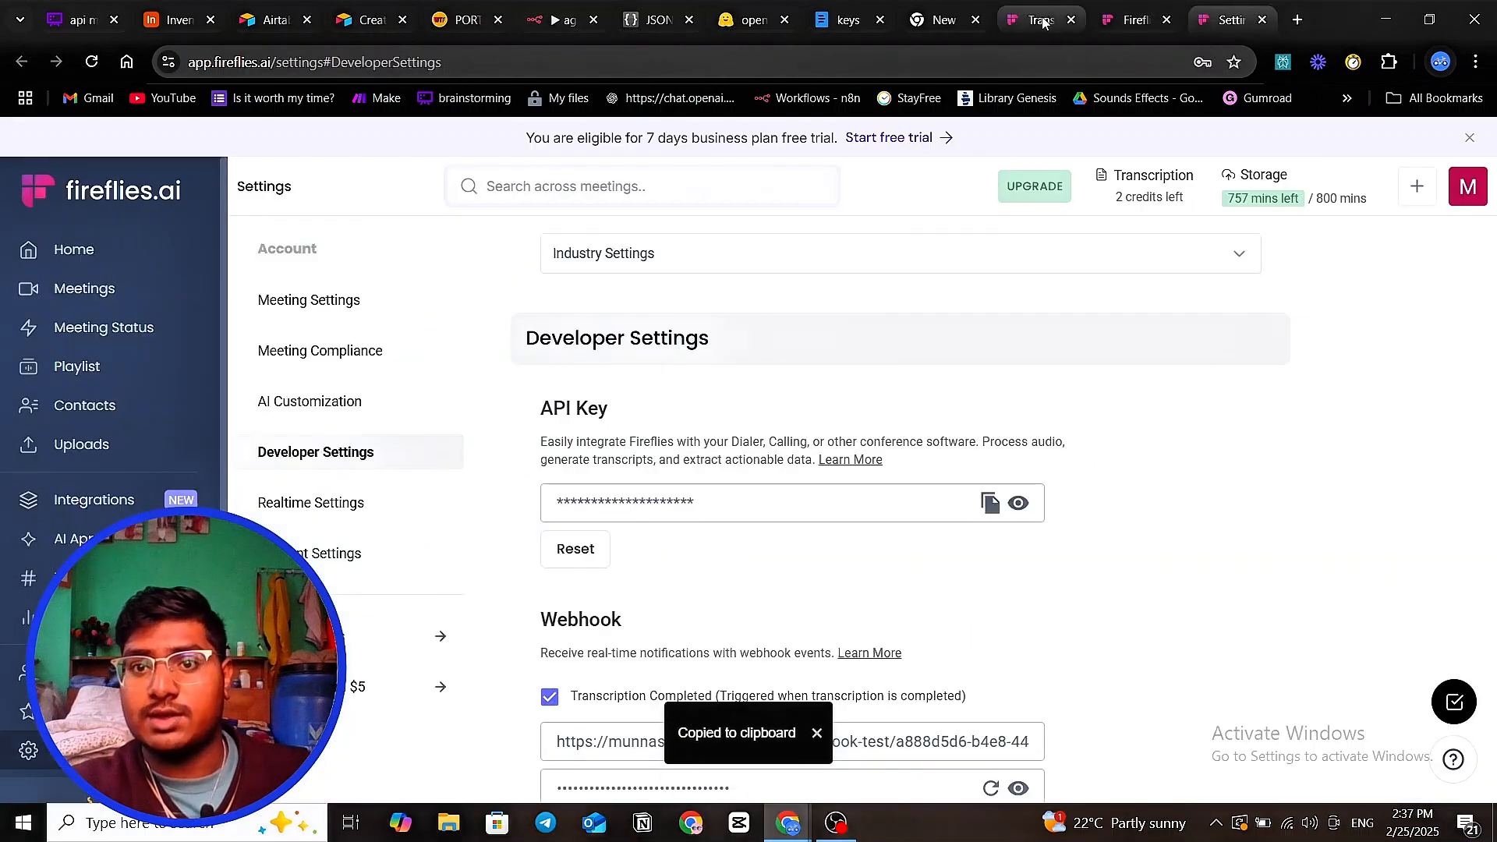
left_click(1057, 27)
scroll(789, 402, "down", 5)
scroll(669, 448, "down", 2)
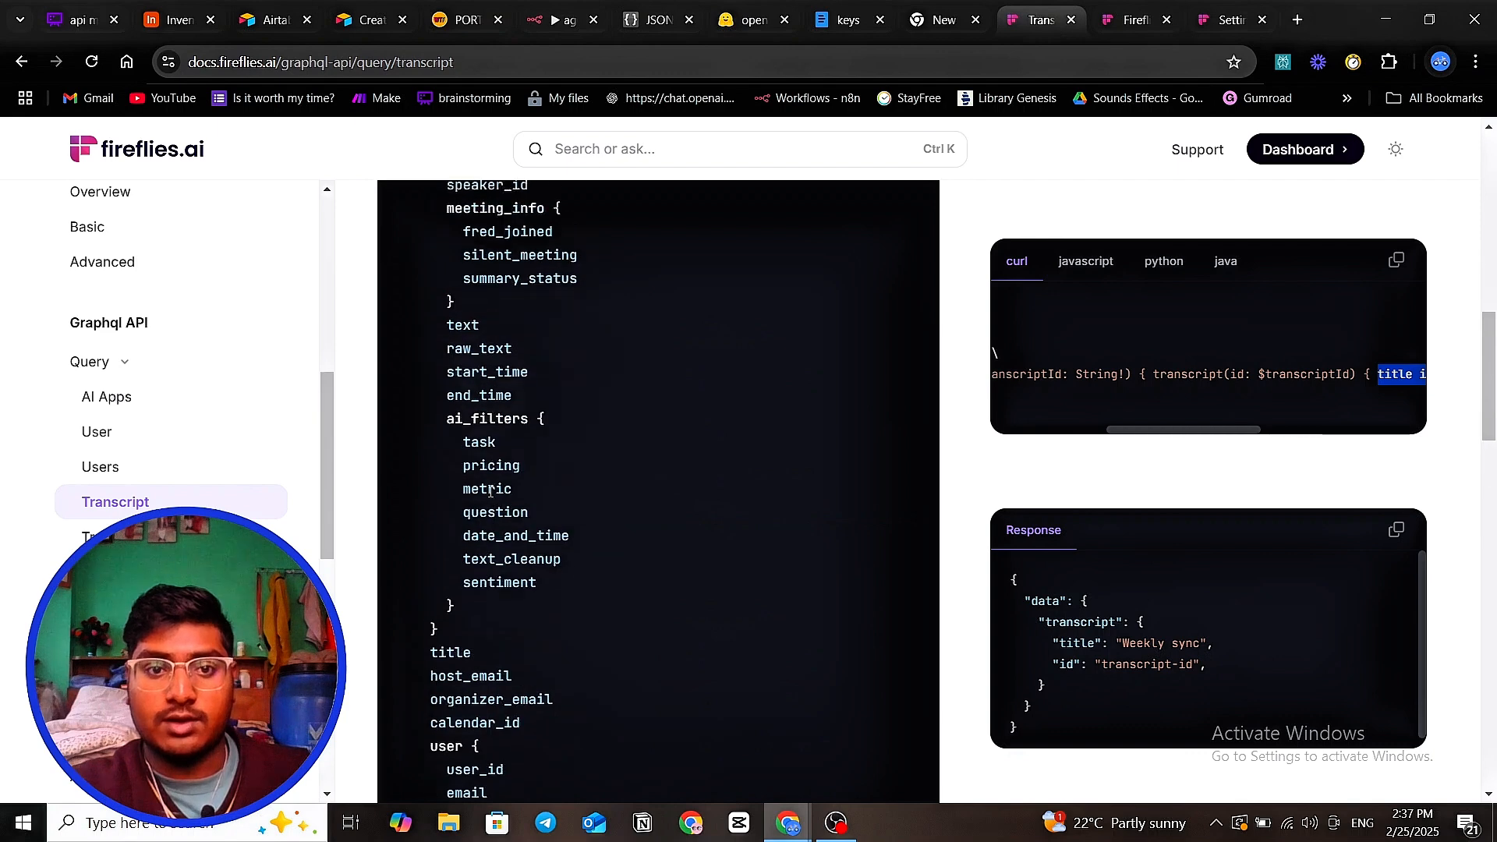
scroll(488, 435, "up", 2)
double_click(450, 304)
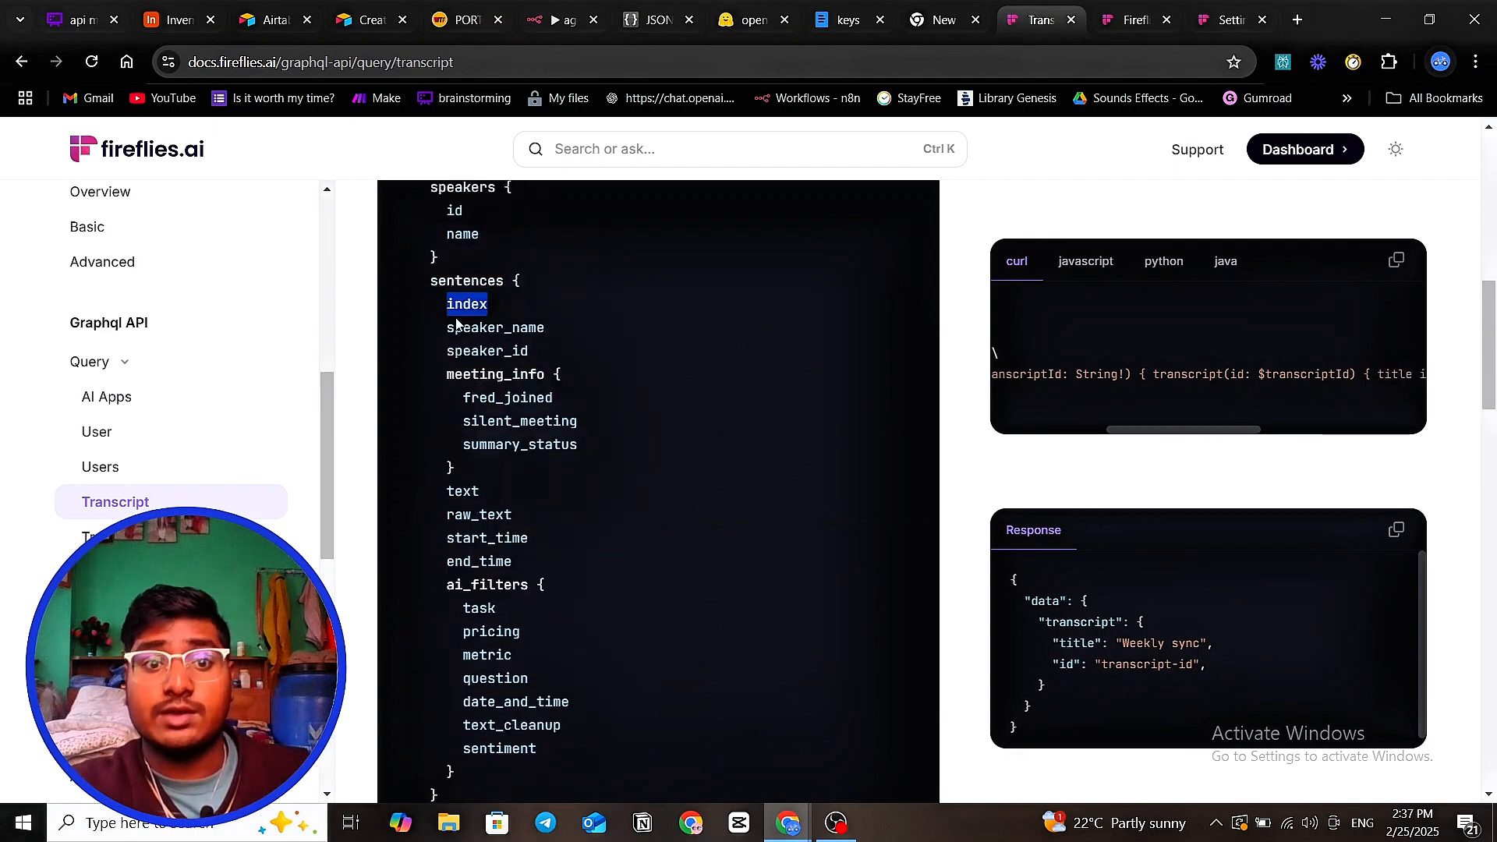
left_click_drag(464, 327, 524, 329)
left_click_drag(431, 350, 530, 351)
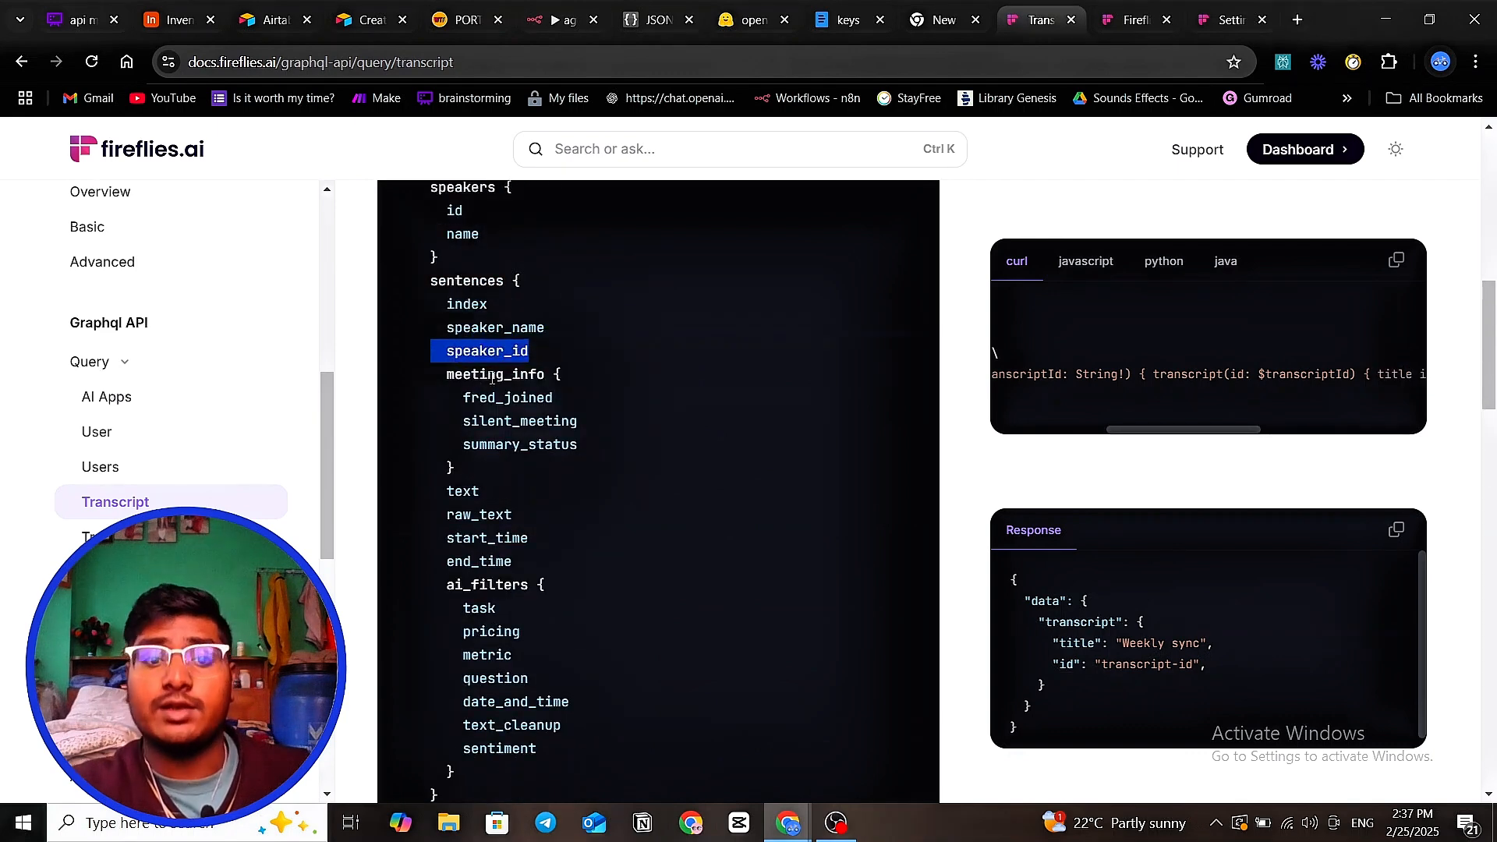
left_click_drag(465, 397, 588, 423)
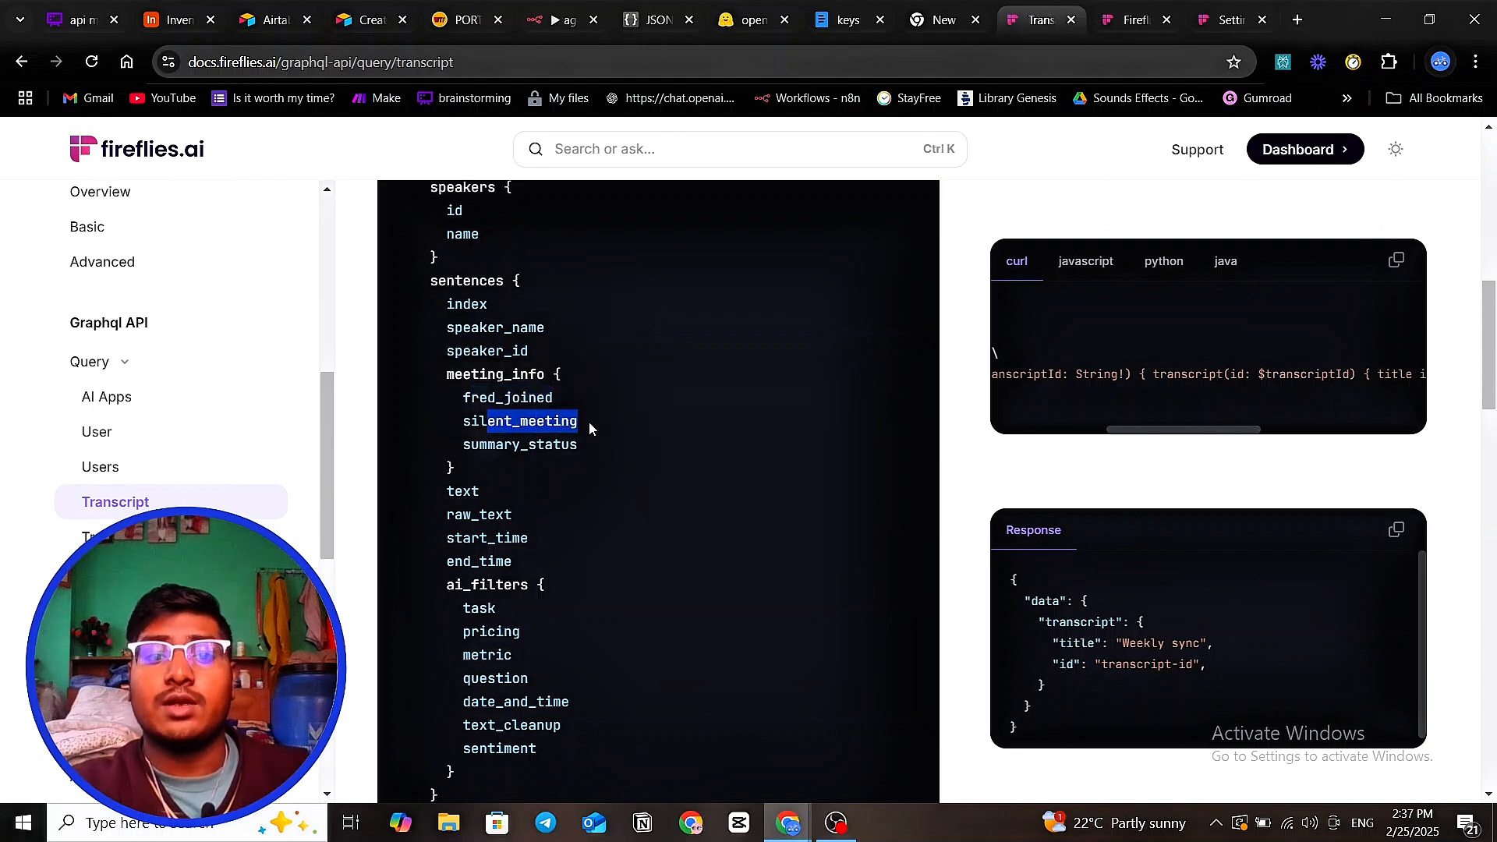
double_click(462, 491)
double_click(478, 515)
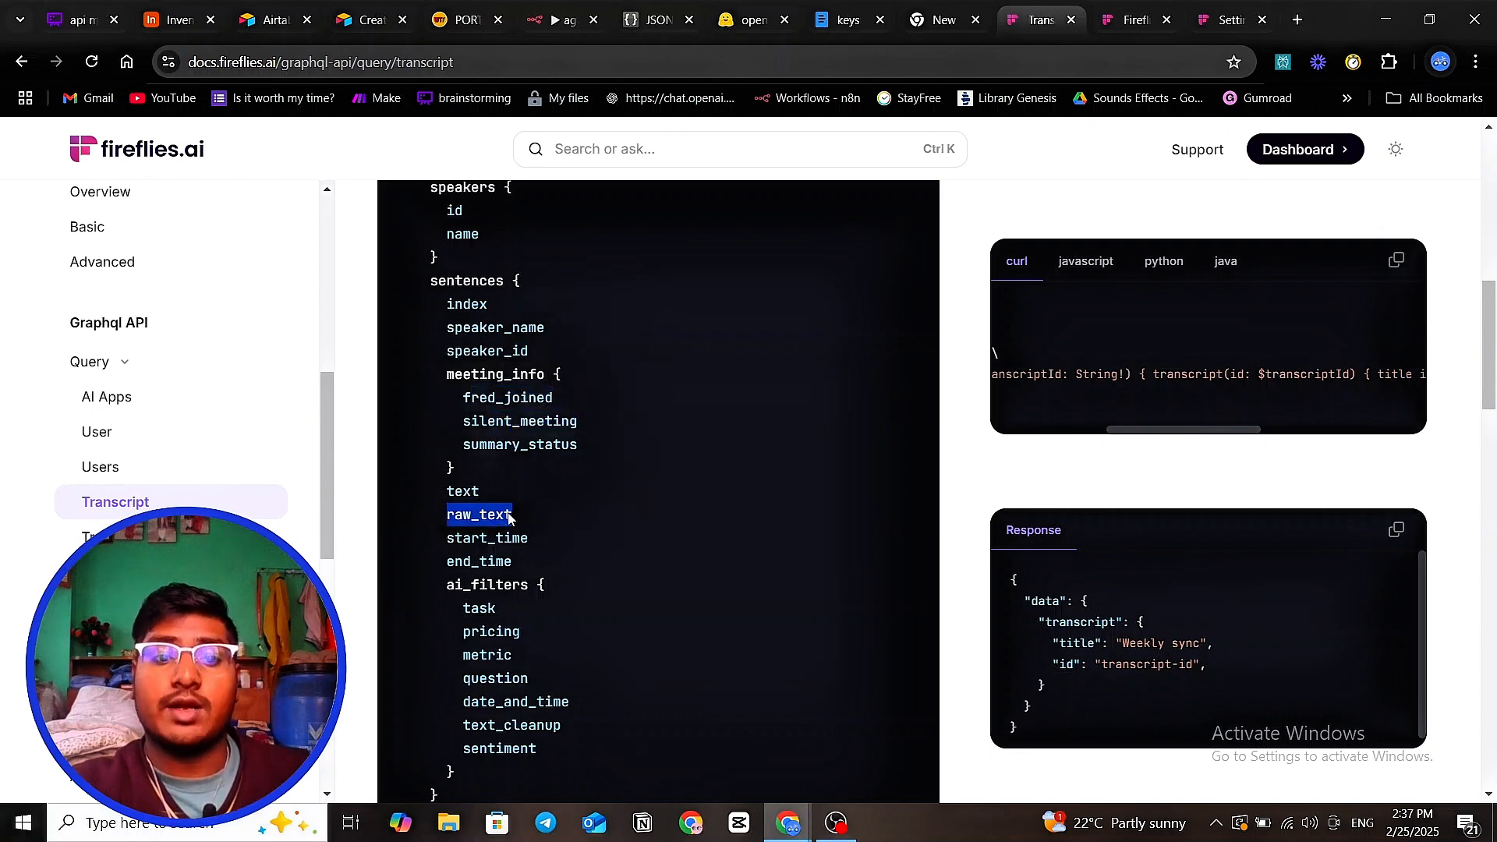
double_click(516, 515)
left_click_drag(439, 562, 503, 560)
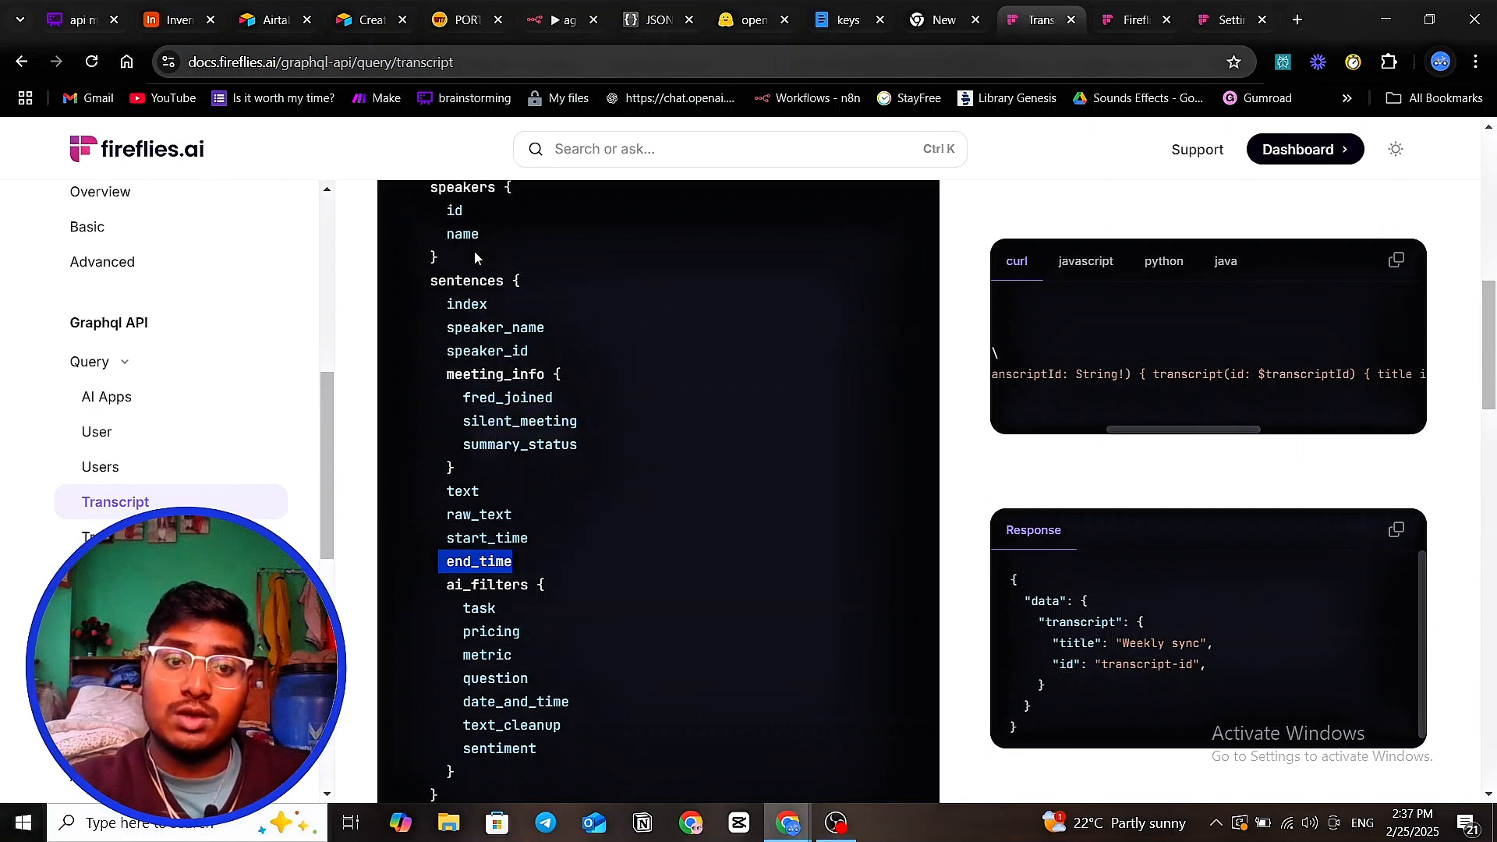
- Copy the start_time and end_time field names from the sentences list
left_click(541, 335)
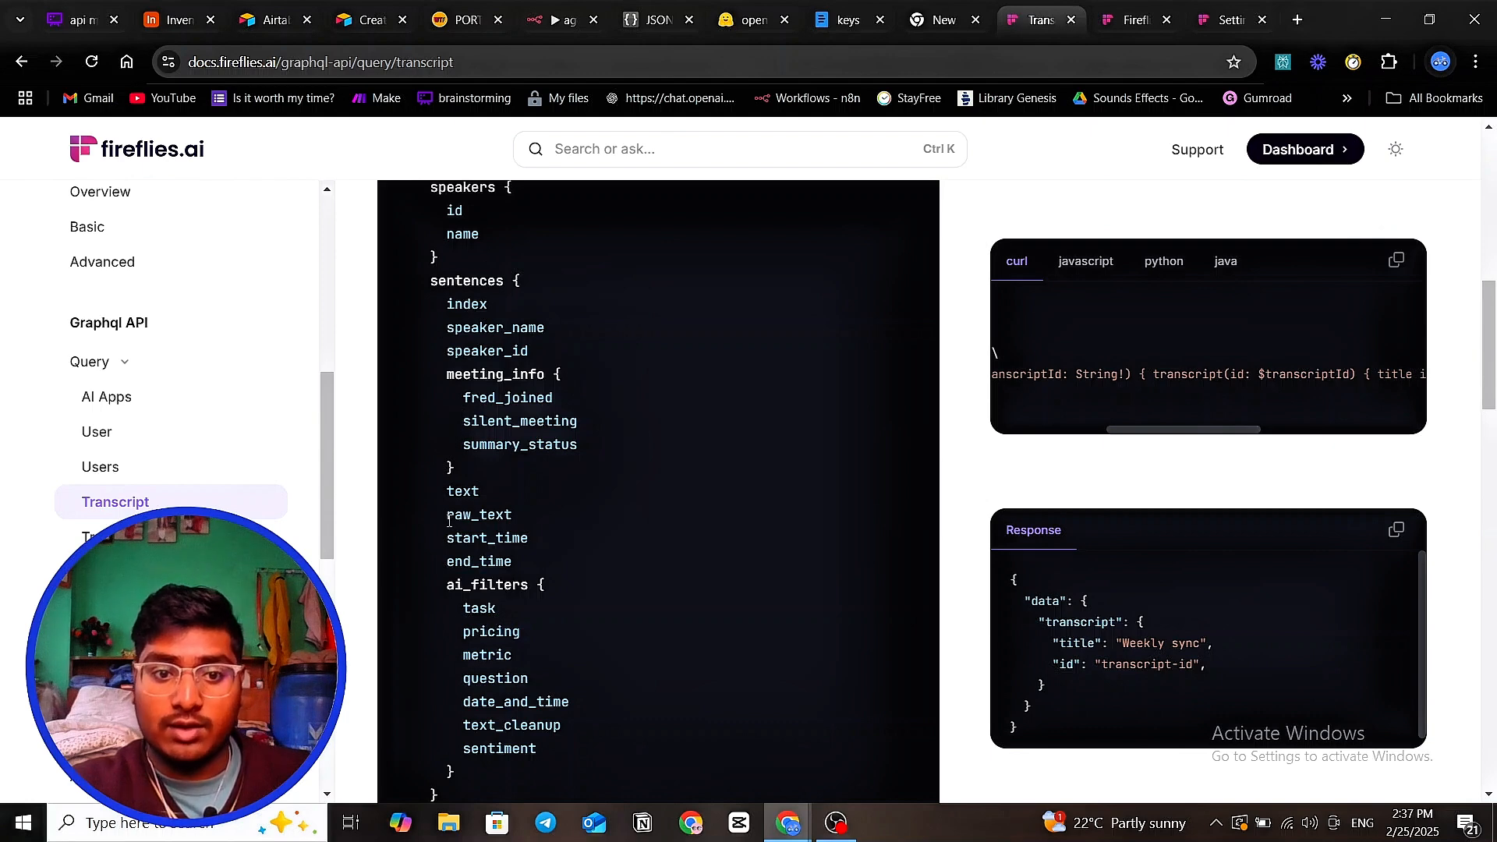
left_click_drag(445, 537, 514, 563)
right_click(499, 558)
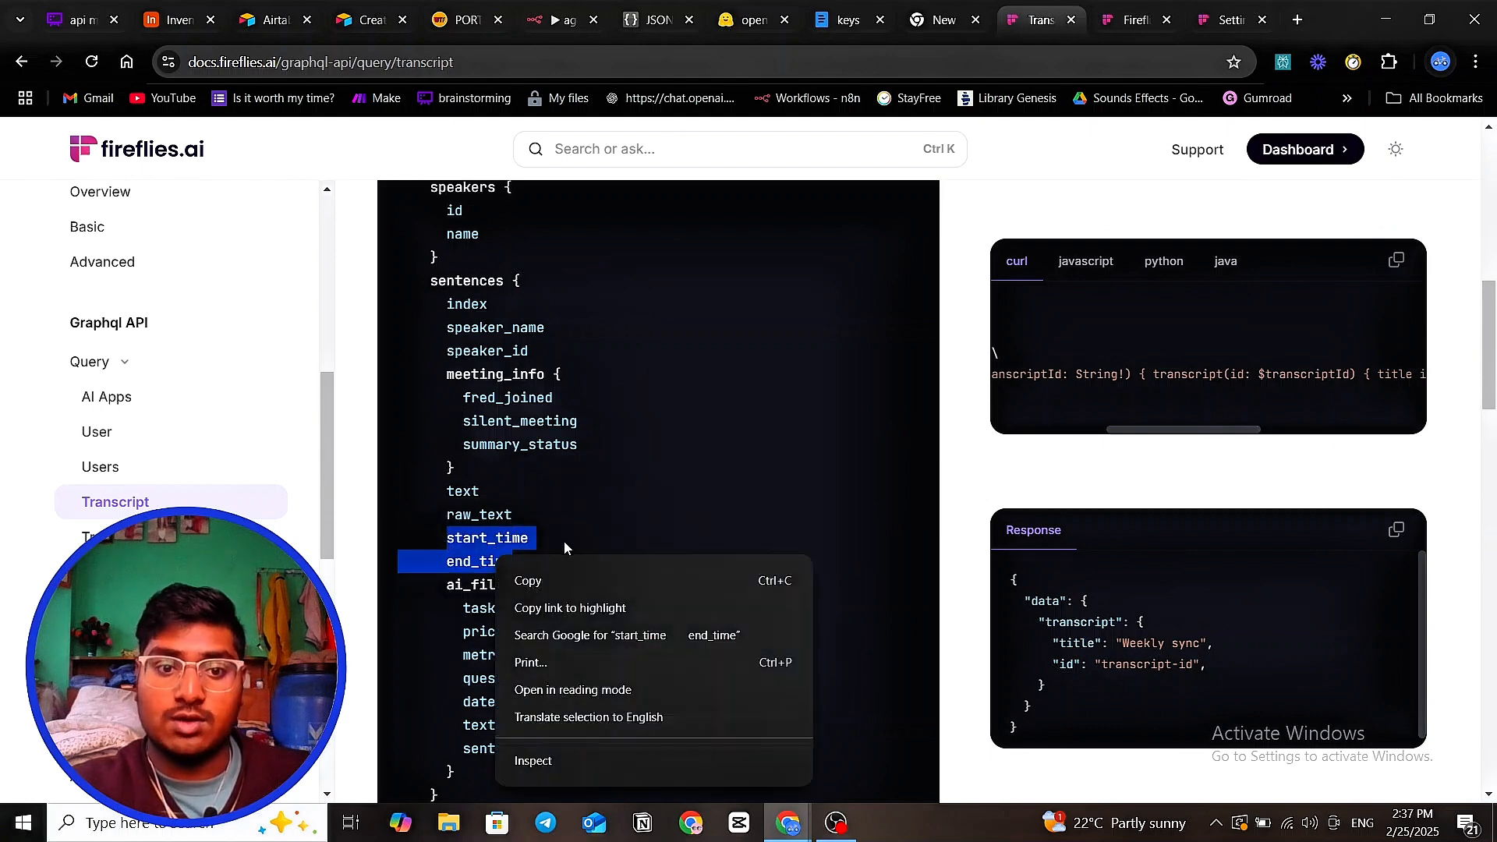
left_click(553, 585)
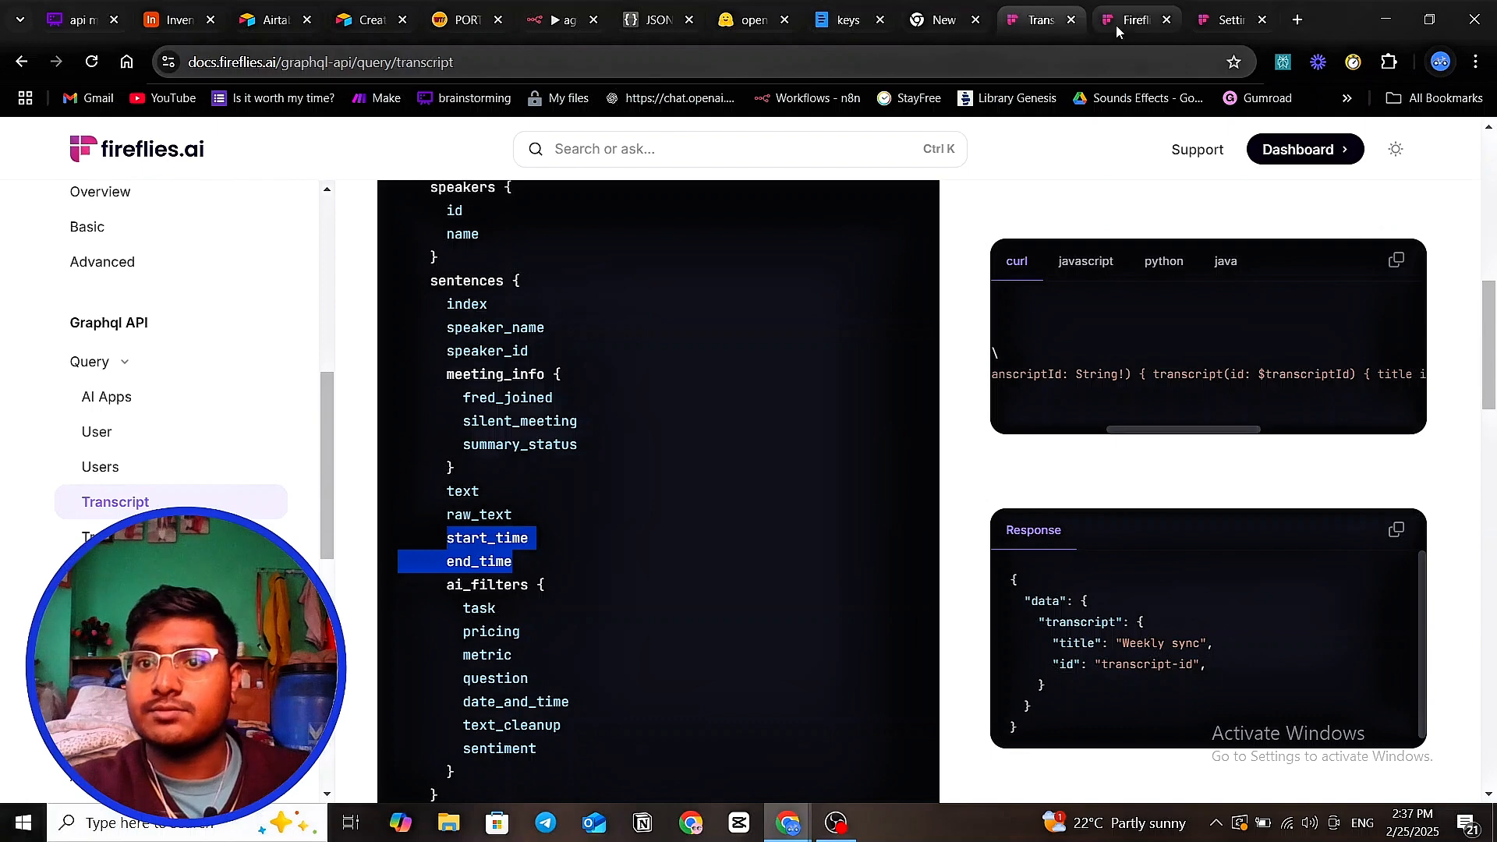
- Add start_time and end_time after raw_text in HTTP Request2's query body and test the node
left_click(558, 24)
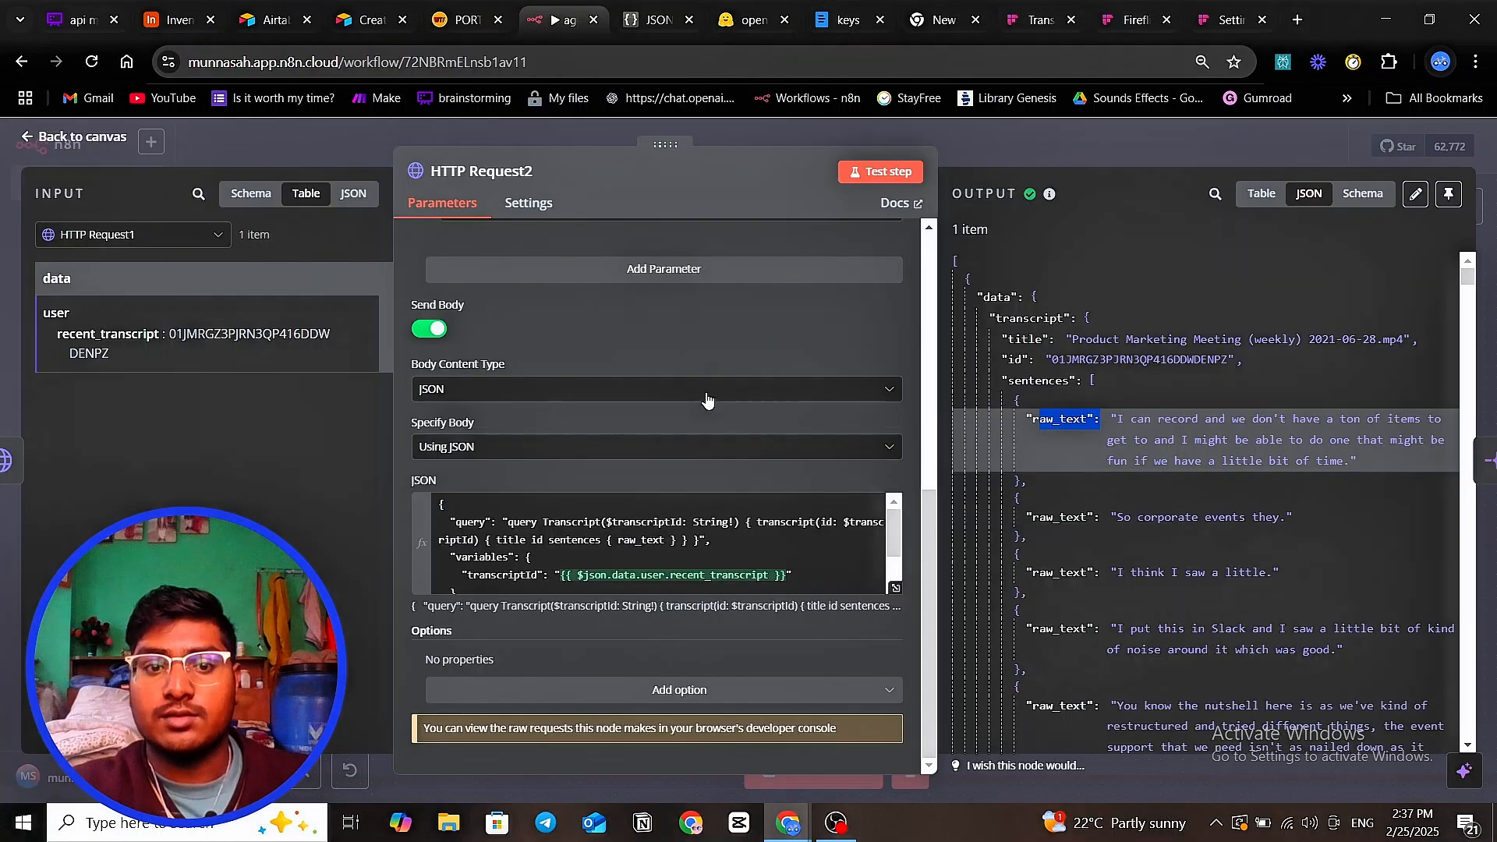
left_click(665, 541)
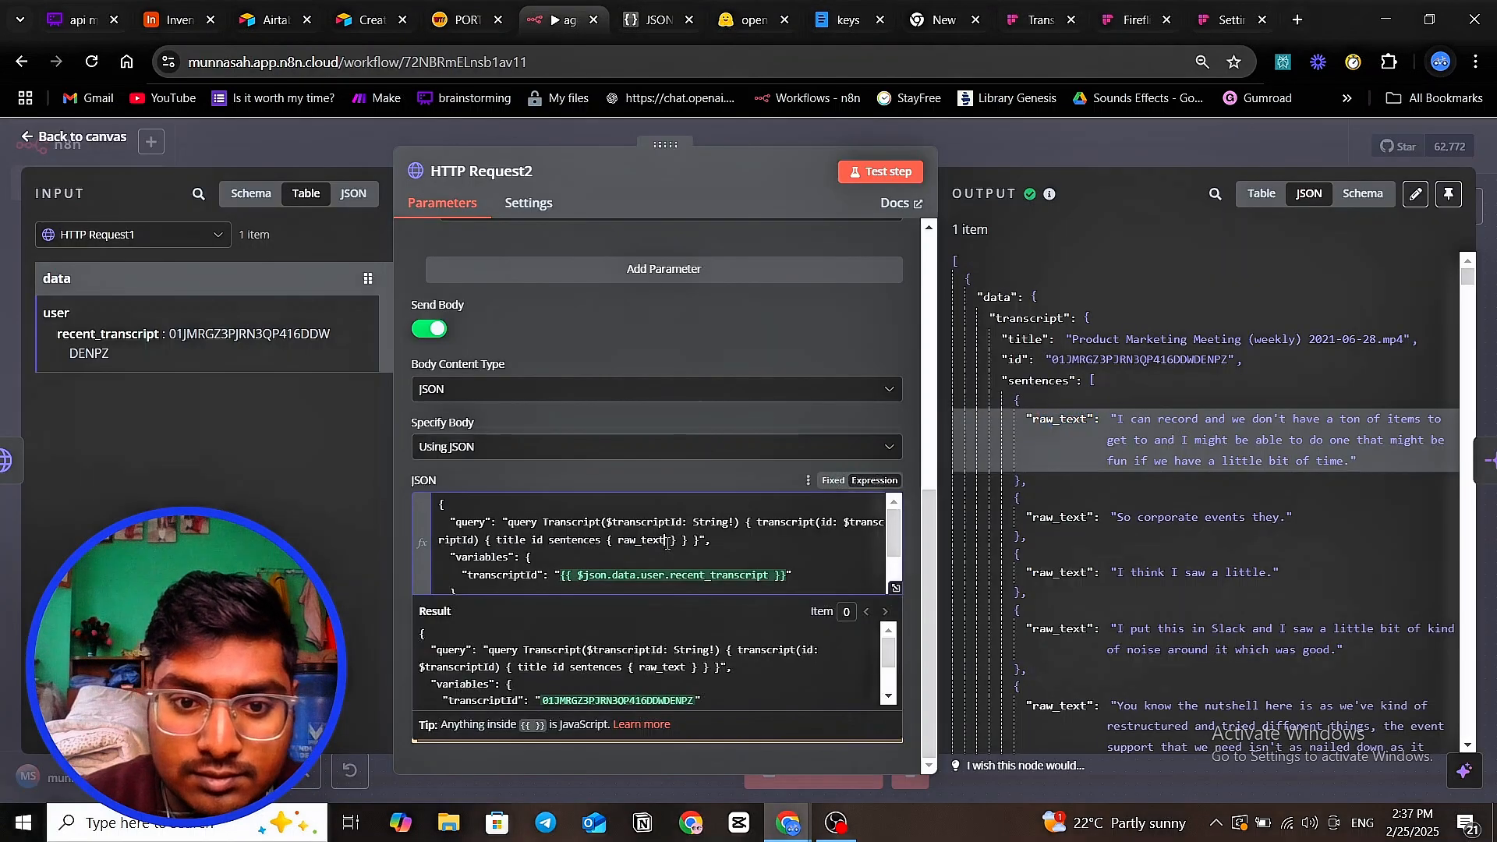
key("ctrl+v")
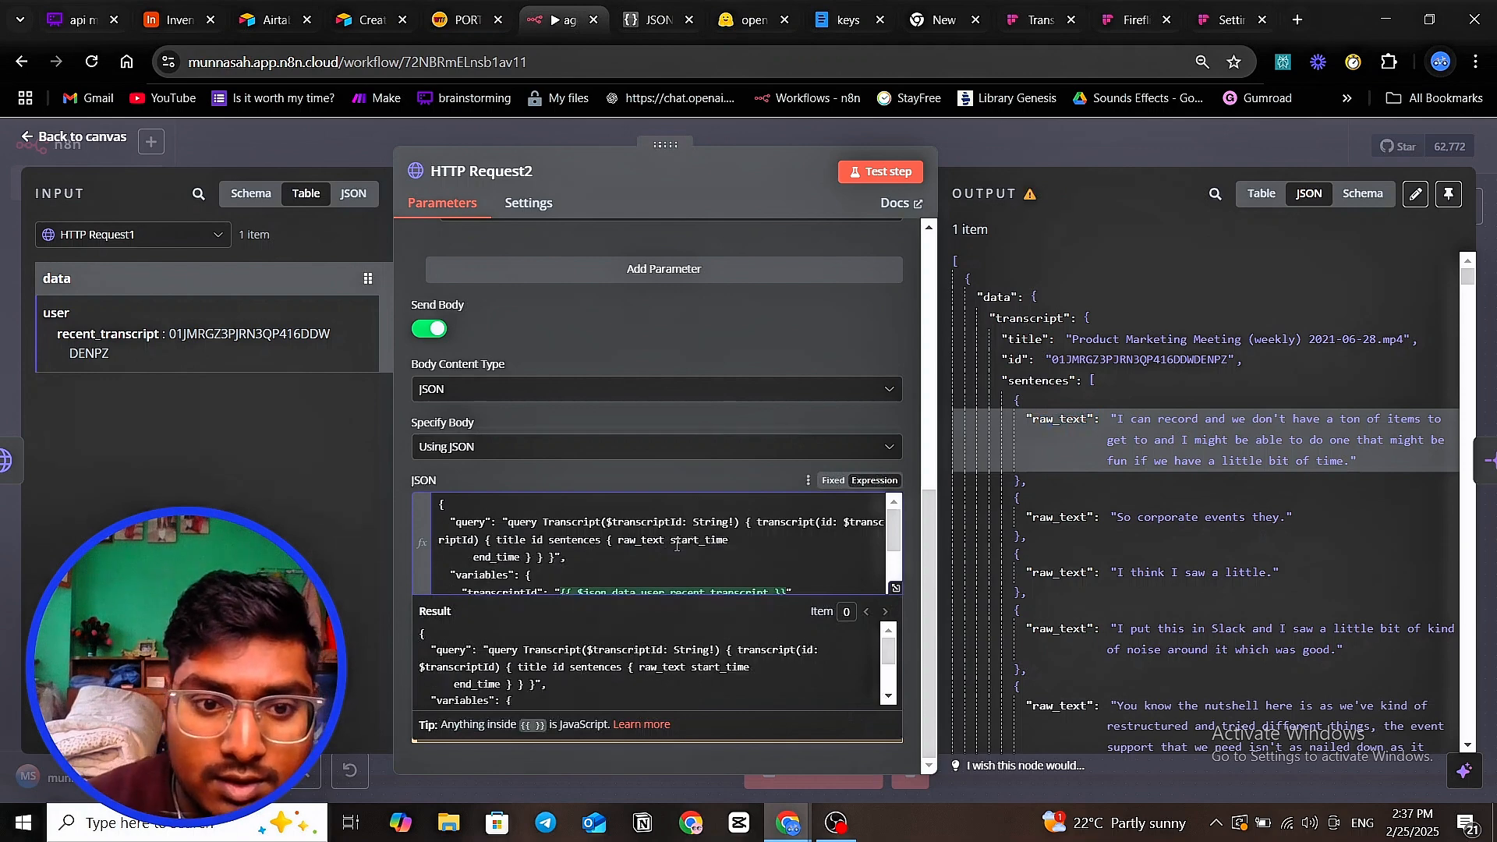
left_click(871, 166)
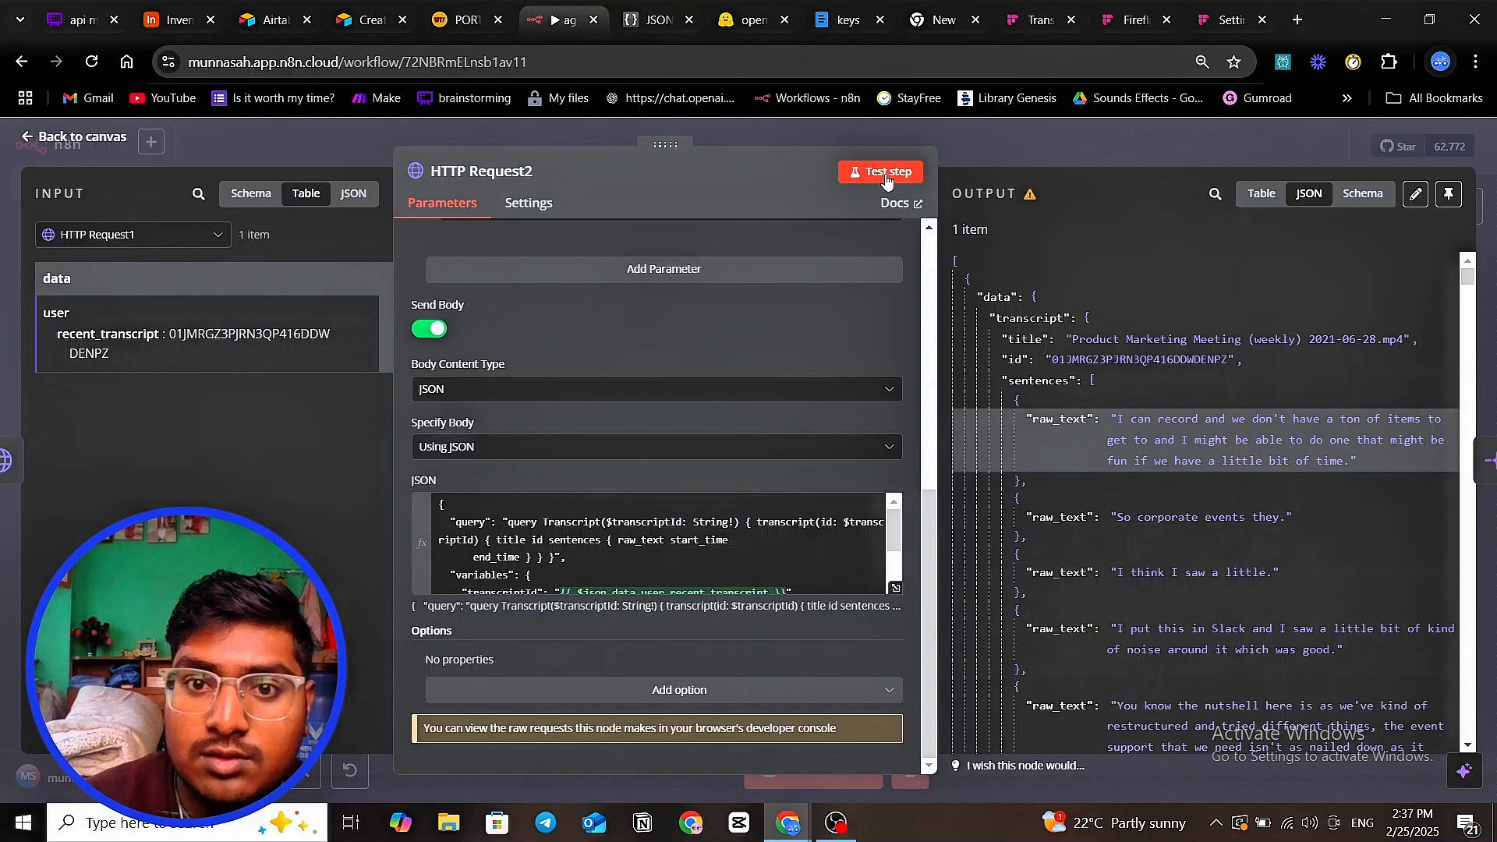
left_click(879, 175)
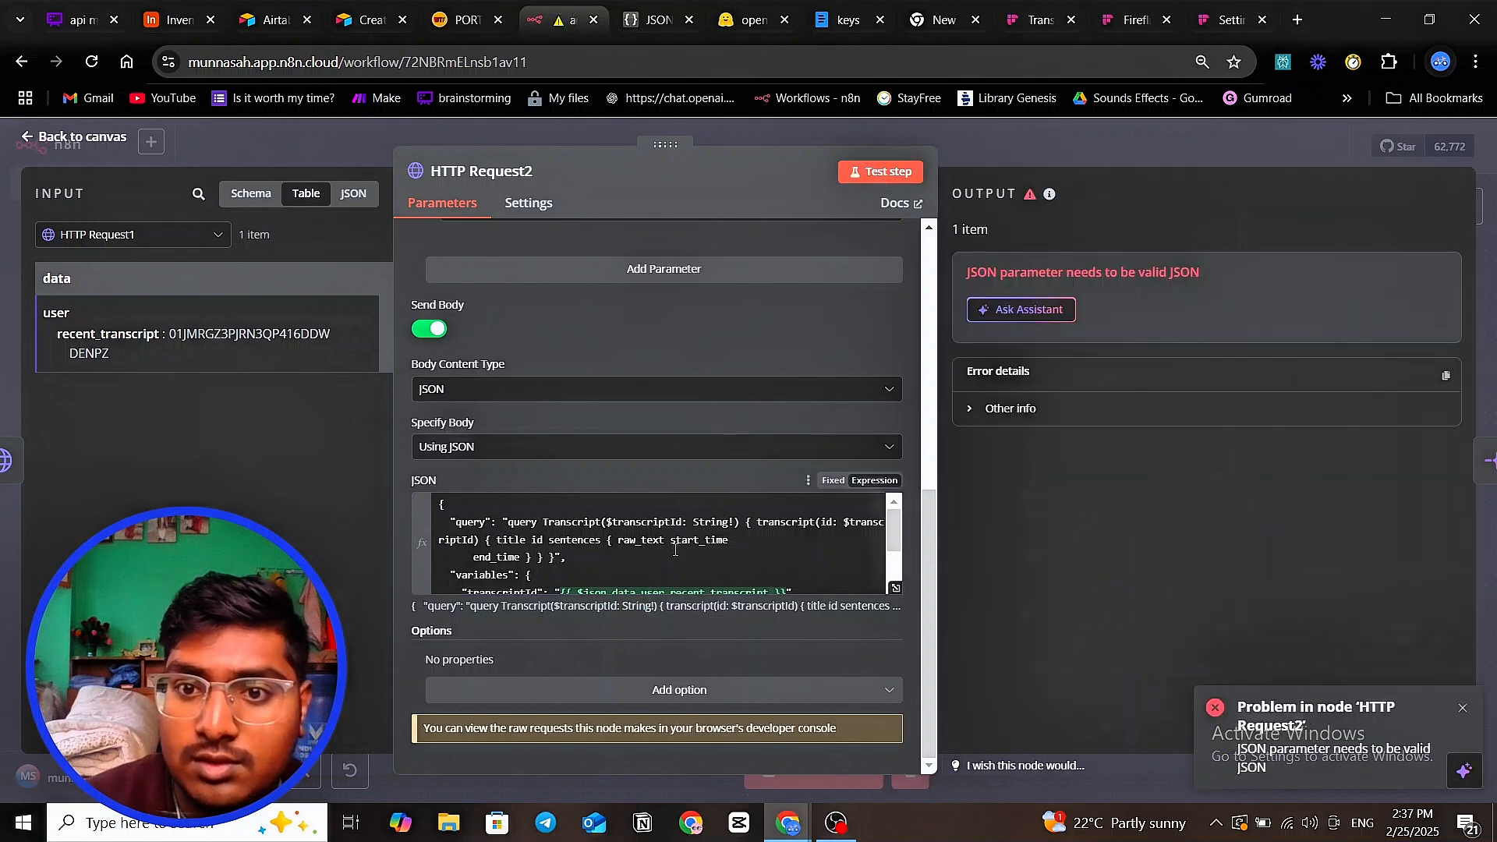
- Remove the line break before end_time to make the JSON body valid, then rerun the node
left_click(469, 556)
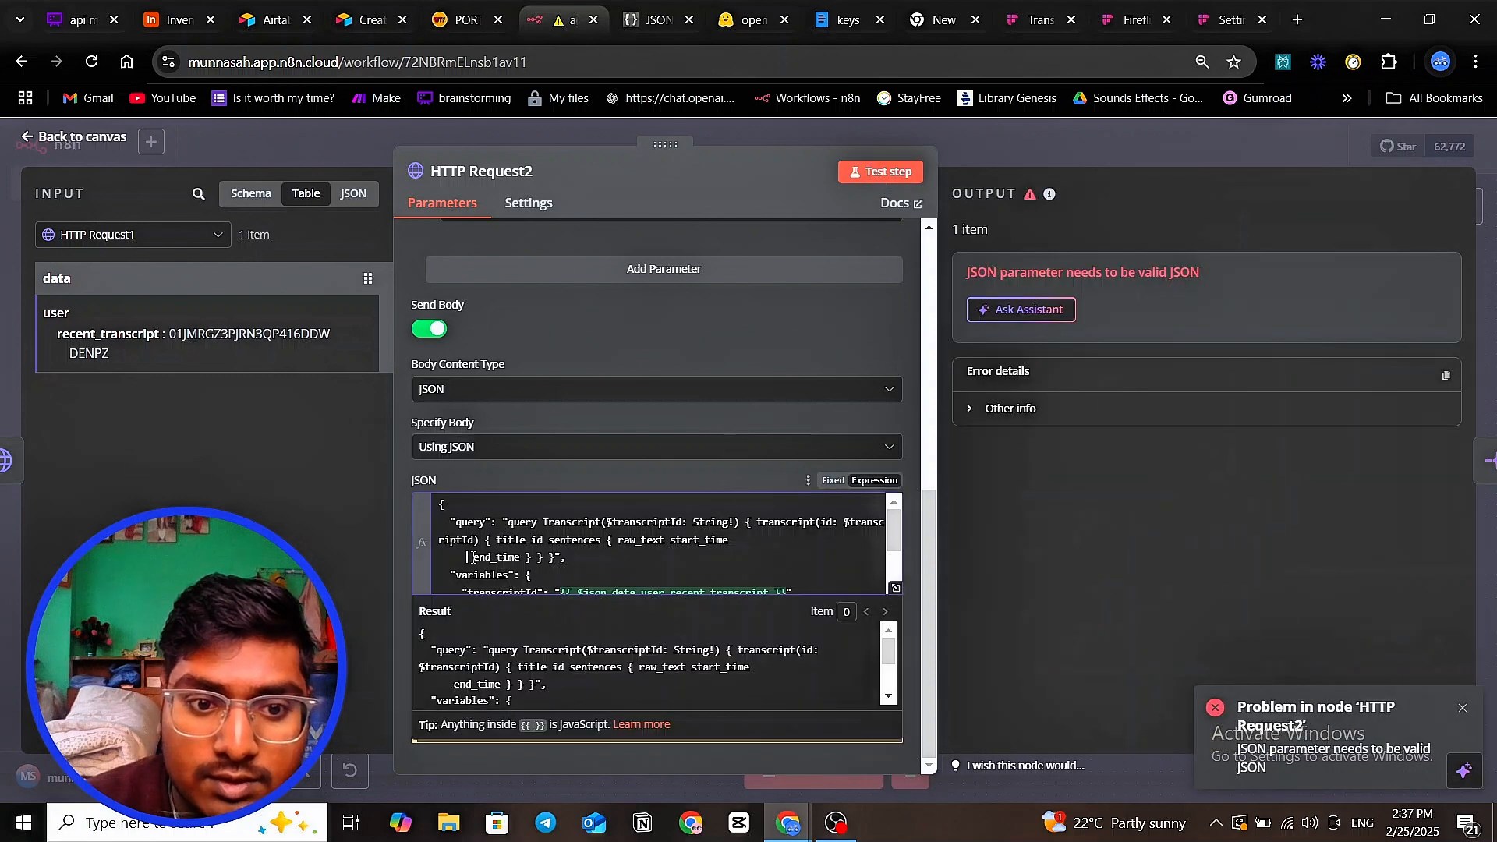
key("BackSpace")
key("BackSpace")
key("BackSpace")
key("BackSpace")
key("BackSpace")
key("BackSpace")
key("BackSpace")
key("BackSpace")
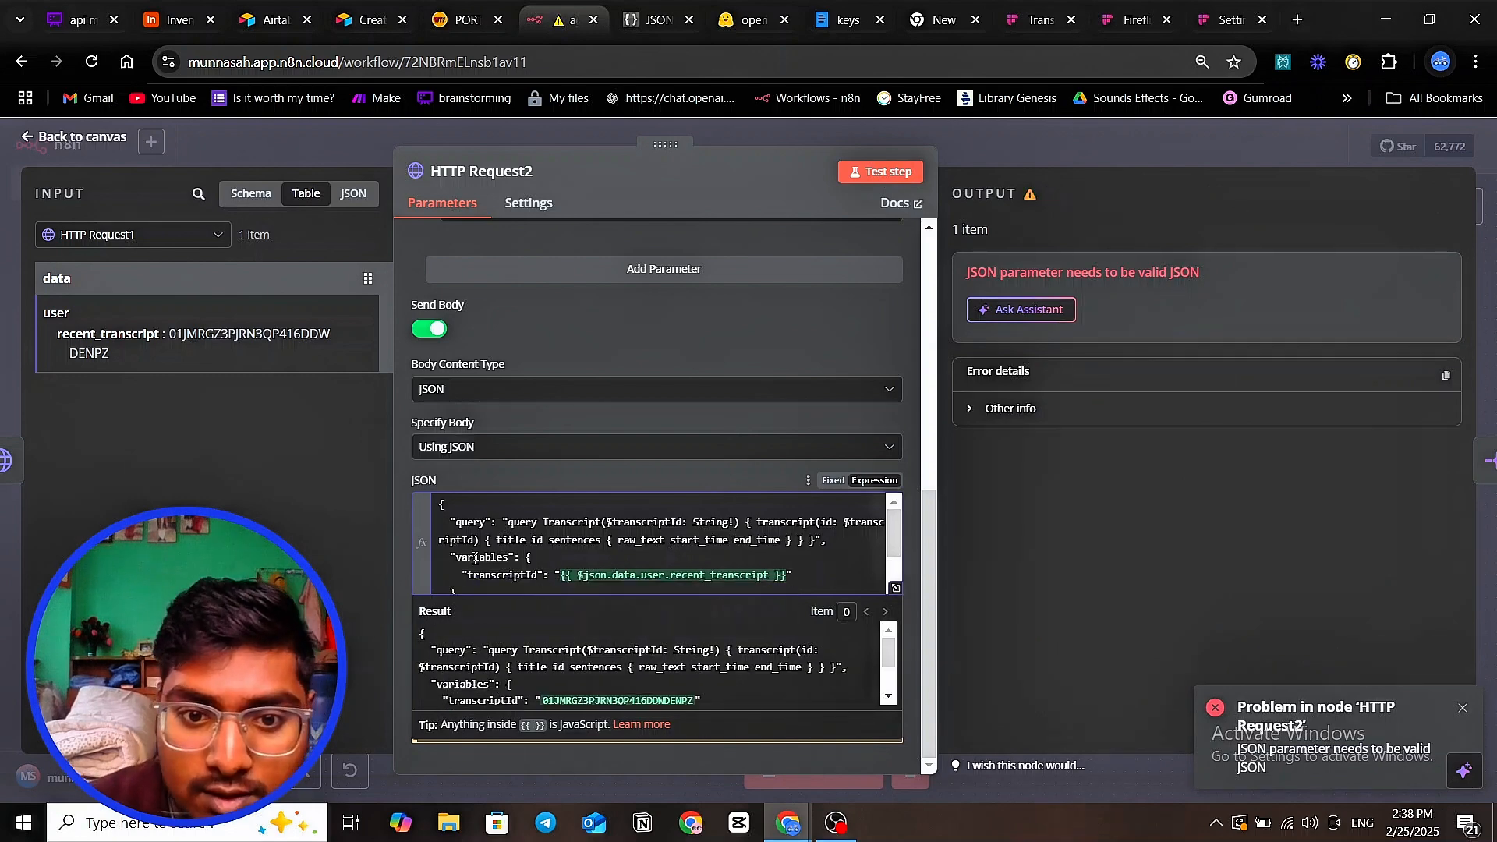
left_click(611, 545)
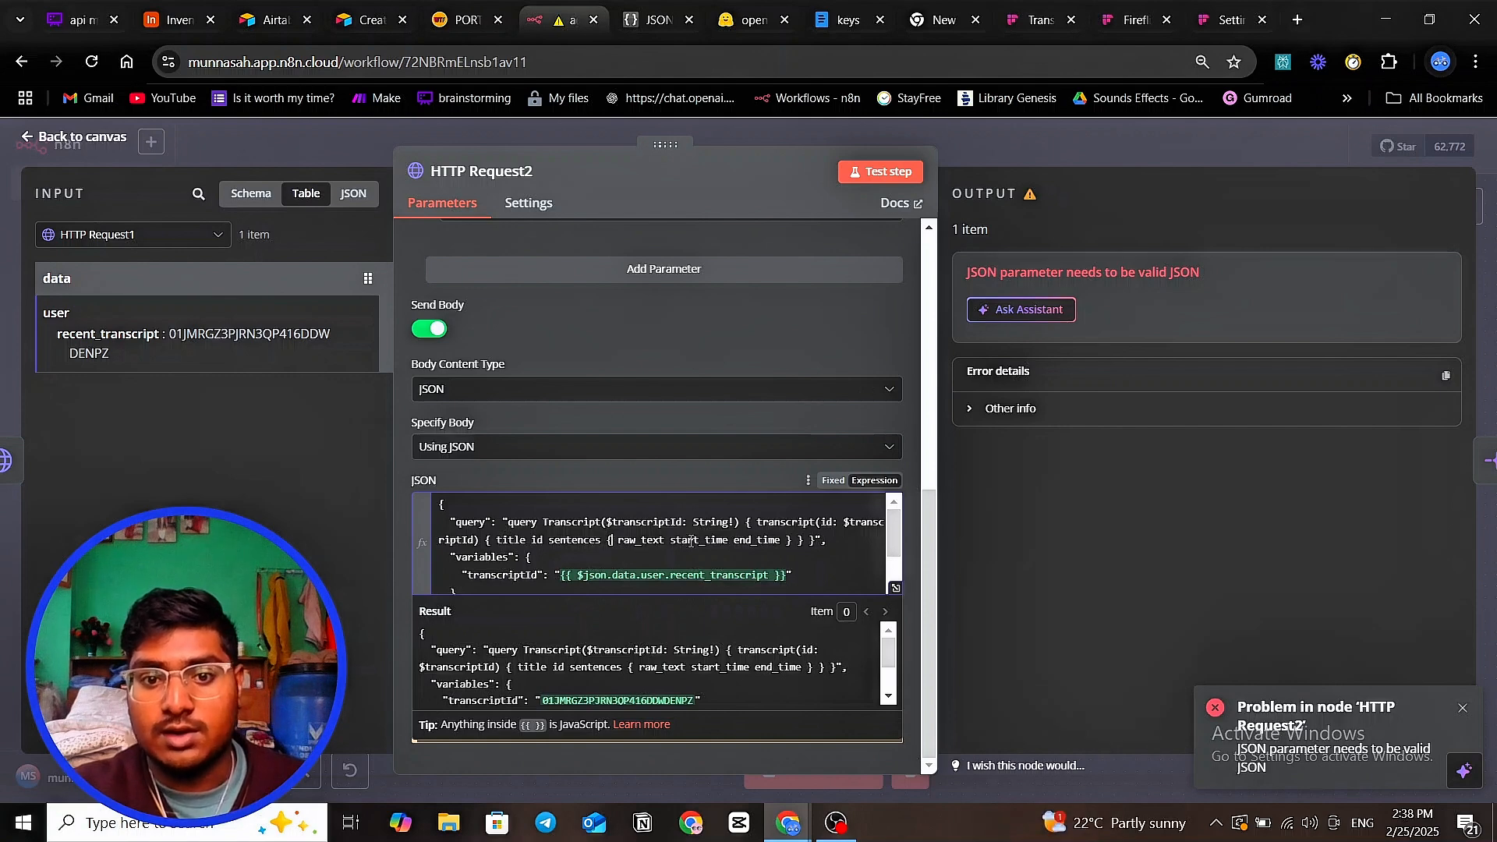
left_click(894, 165)
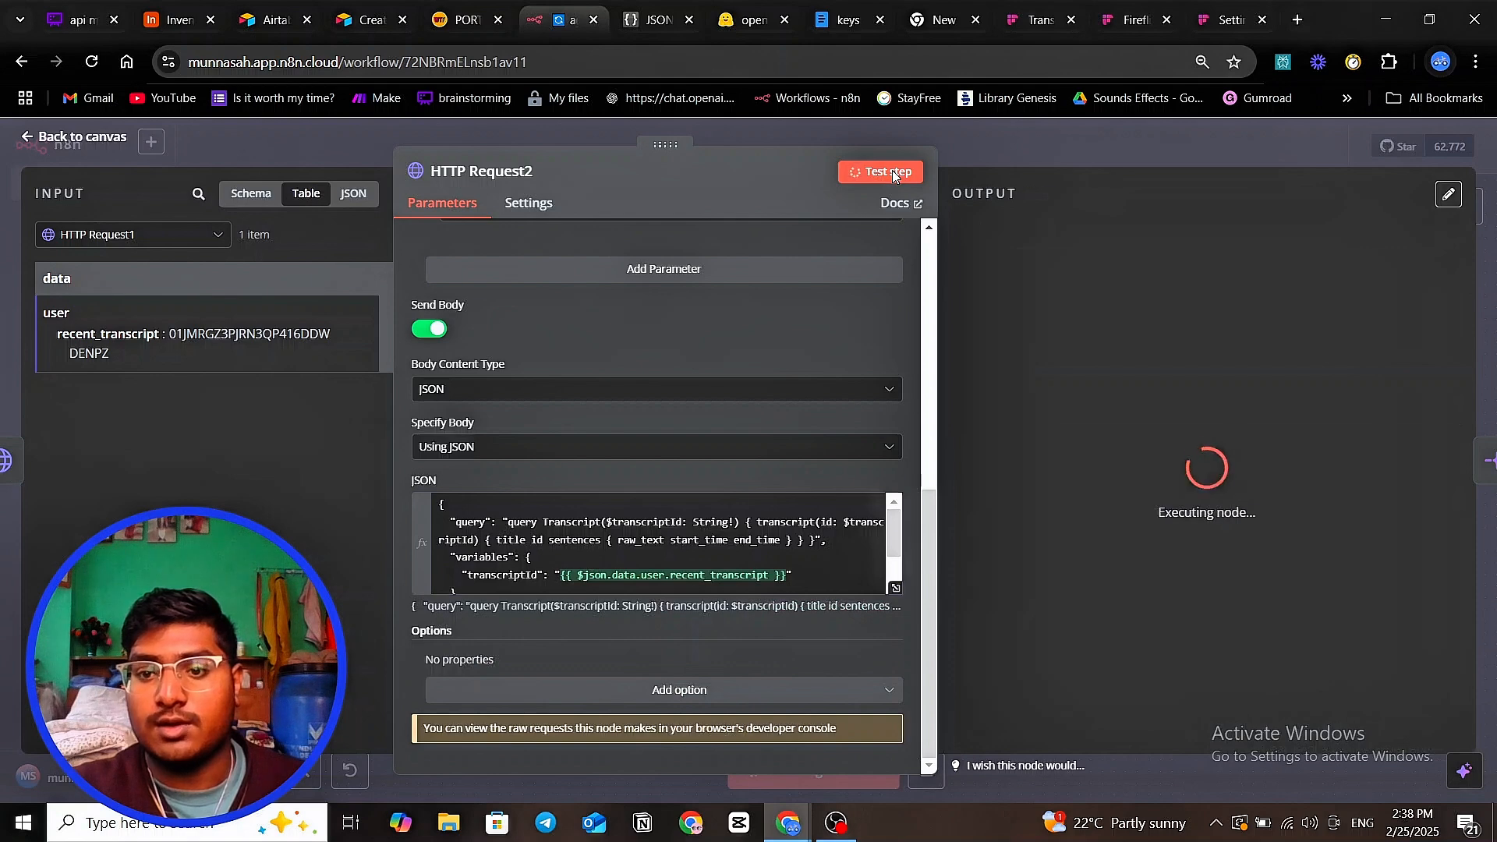
- Point out each sentence's raw_text, start_time and end_time values in HTTP Request2's output
scroll(1028, 413, "down", 2)
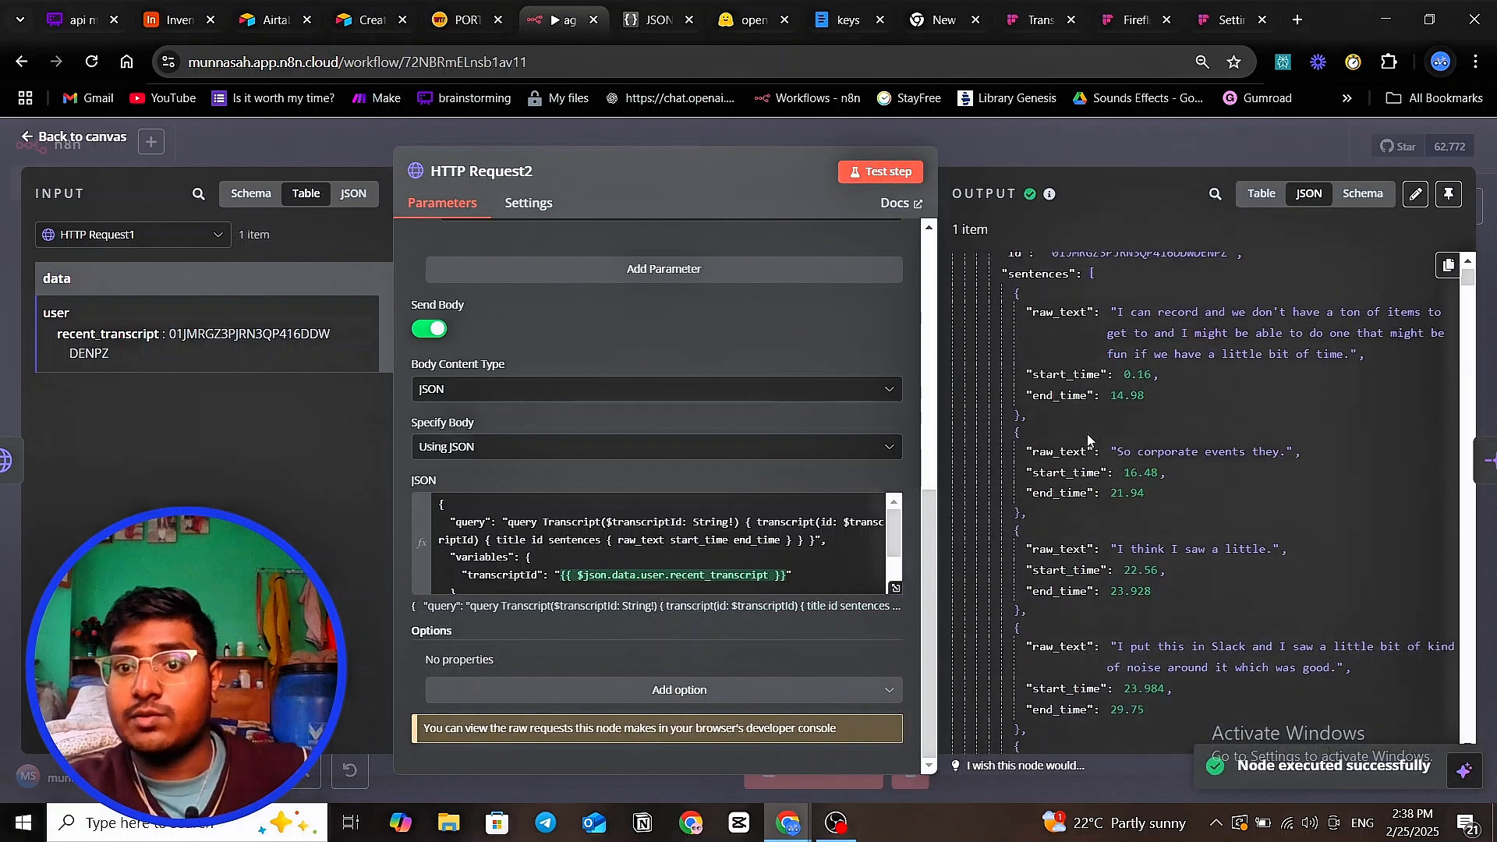
scroll(1029, 413, "up", 2)
double_click(1057, 418)
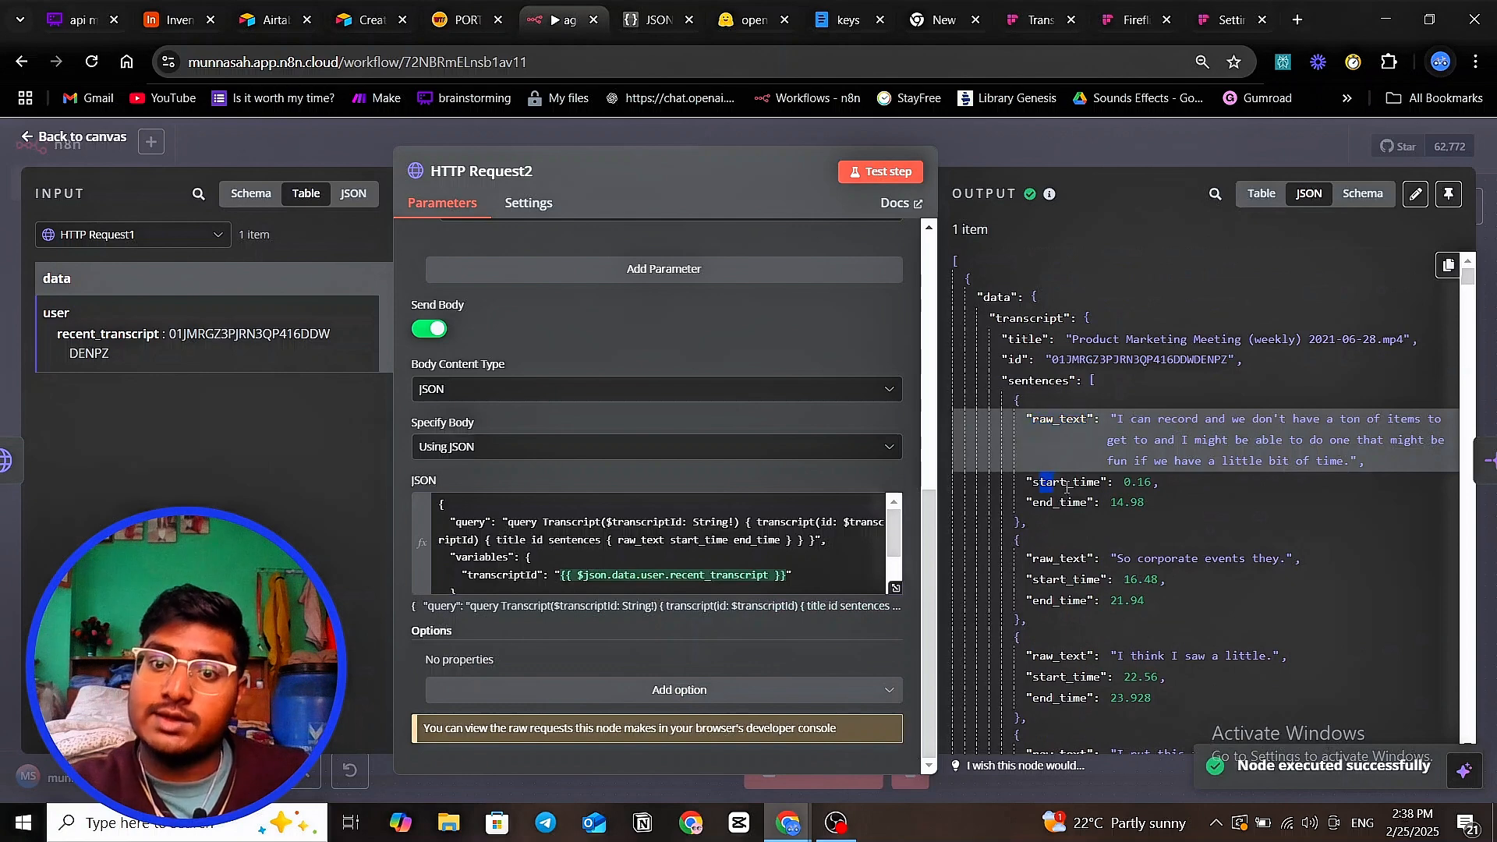
double_click(1068, 481)
double_click(1087, 502)
scroll(1088, 499, "down", 1)
left_click_drag(1032, 474, 1086, 494)
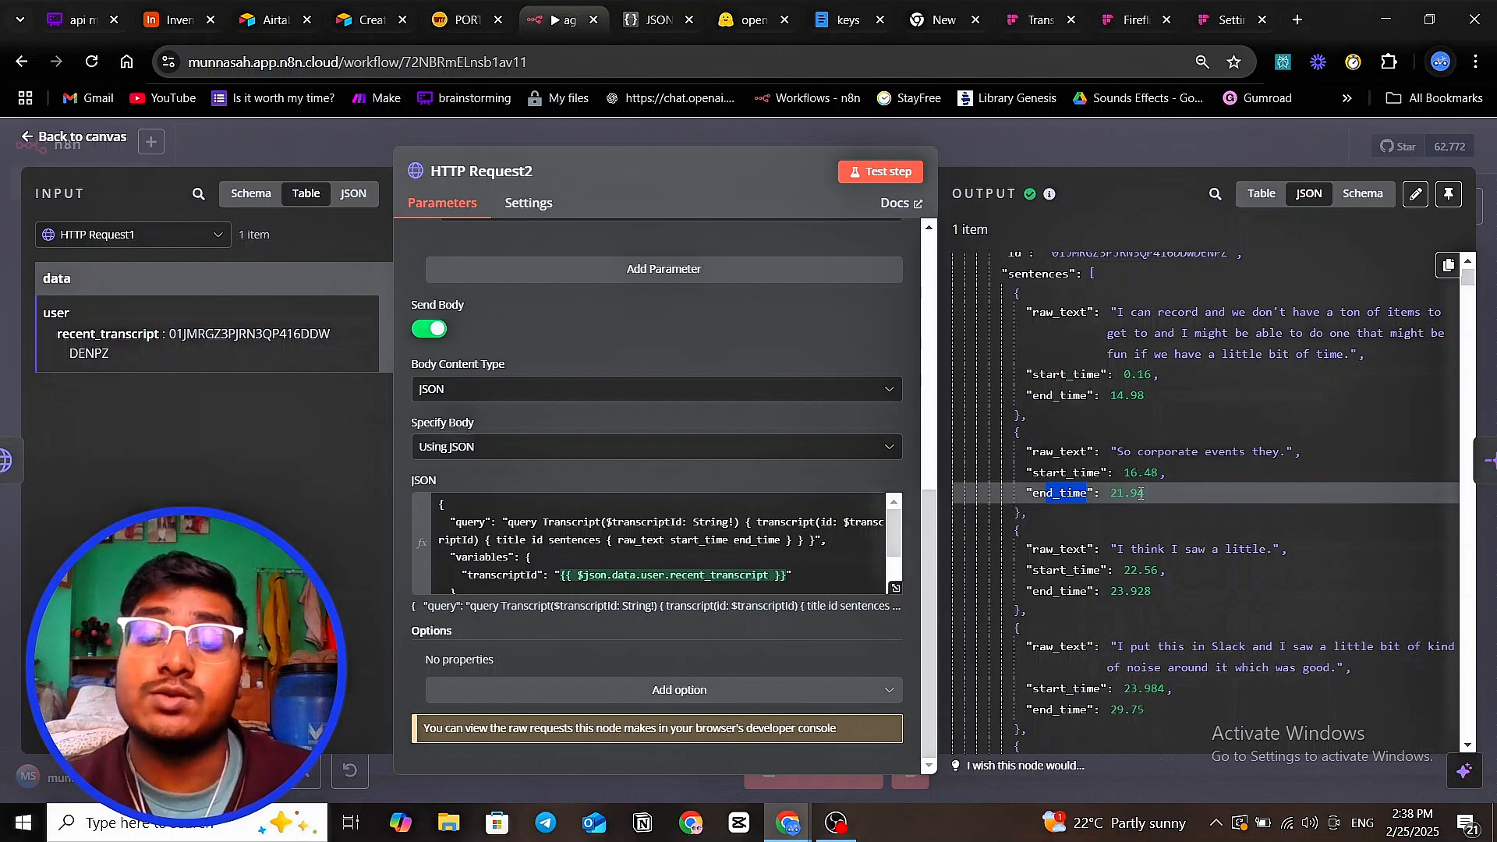
double_click(1093, 372)
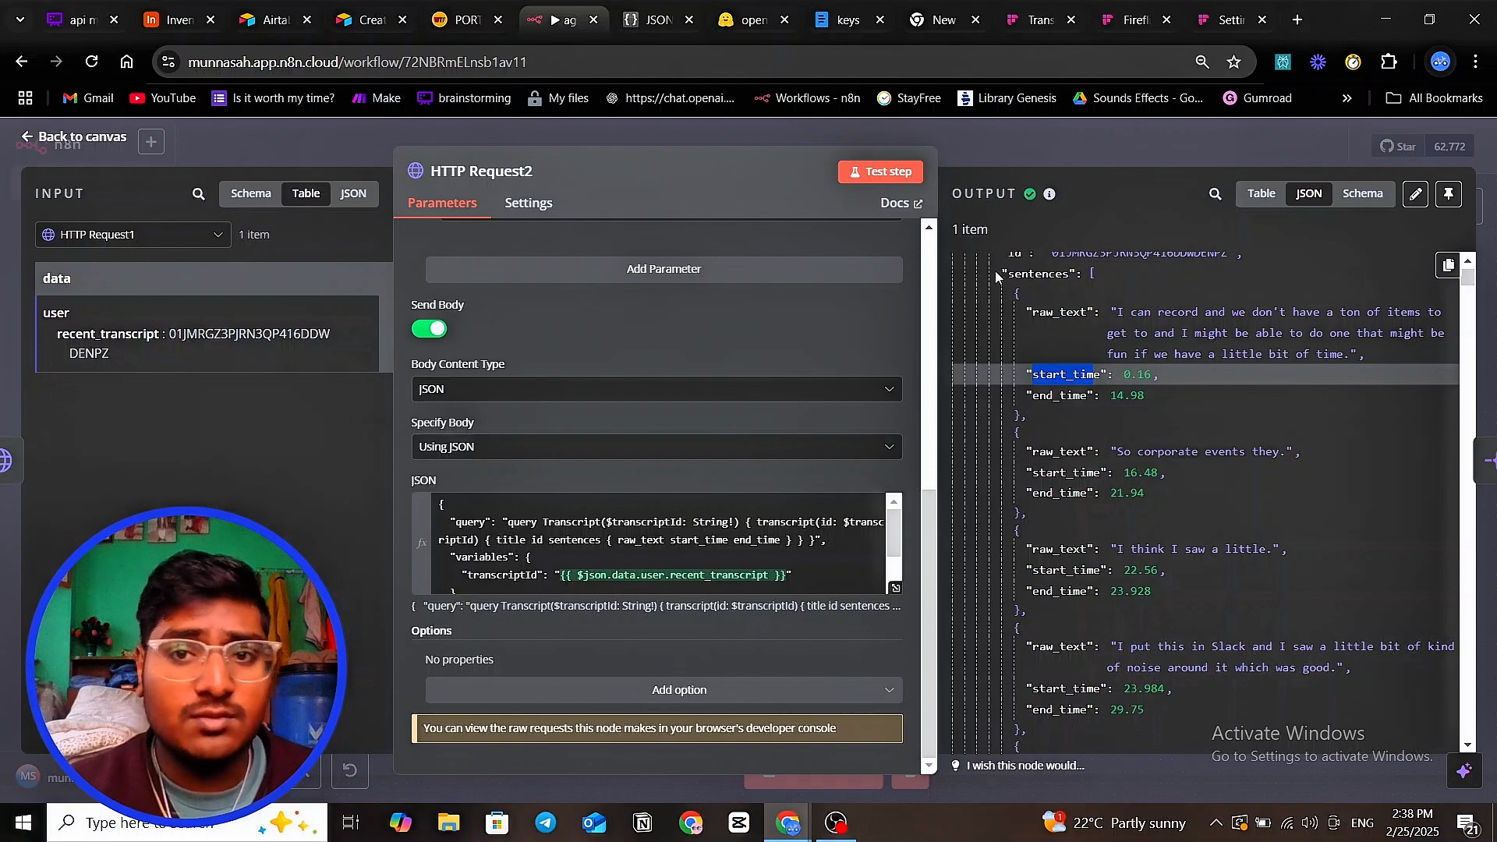
- Open the Fireflies Transcript query documentation and scroll through its Usage Example
left_click(1213, 22)
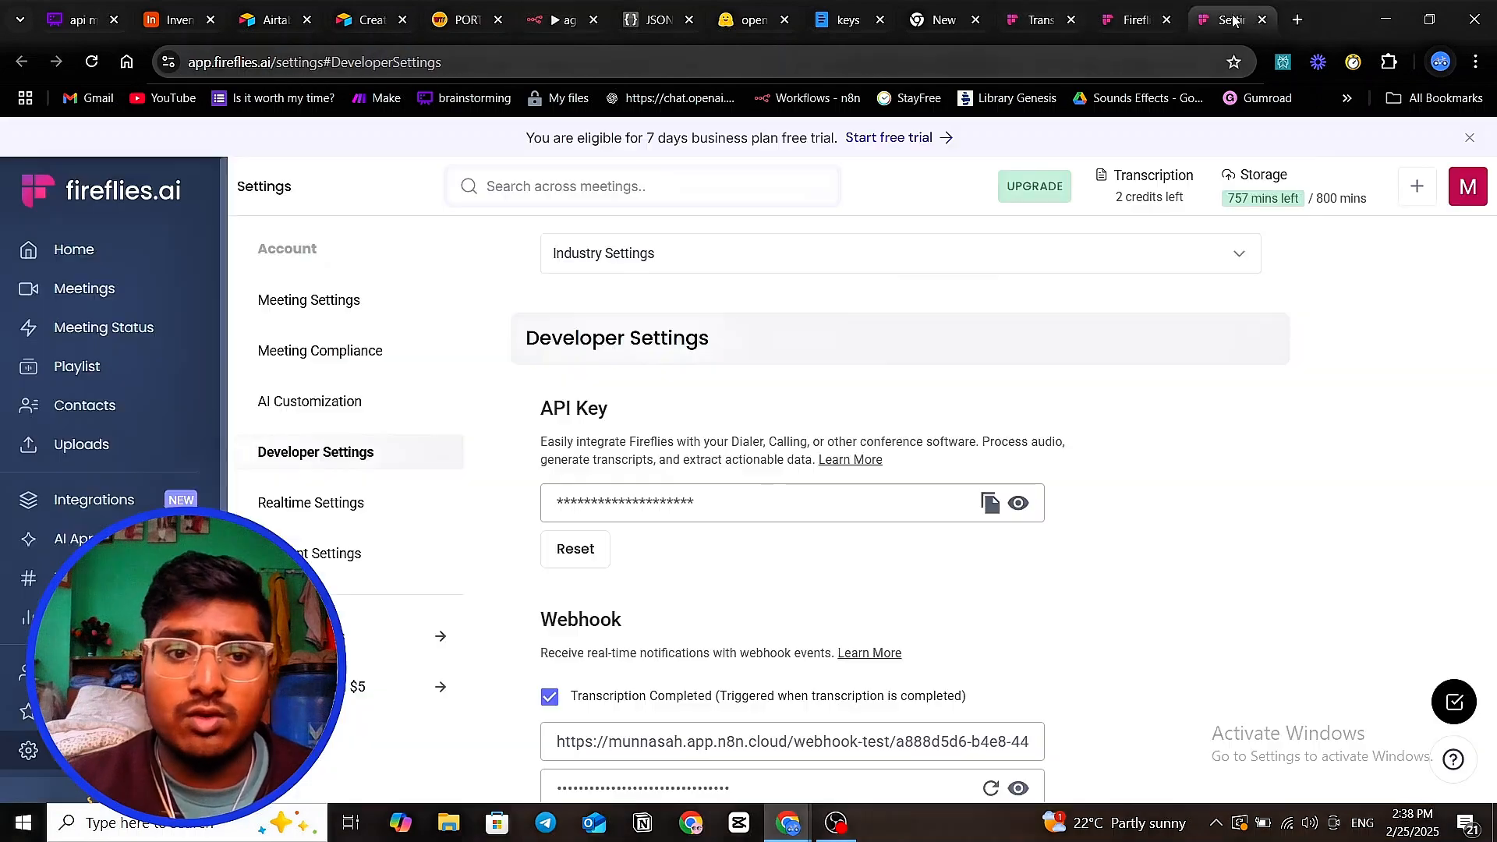
left_click(1050, 6)
scroll(591, 316, "down", 1)
scroll(591, 316, "up", 6)
scroll(531, 400, "down", 2)
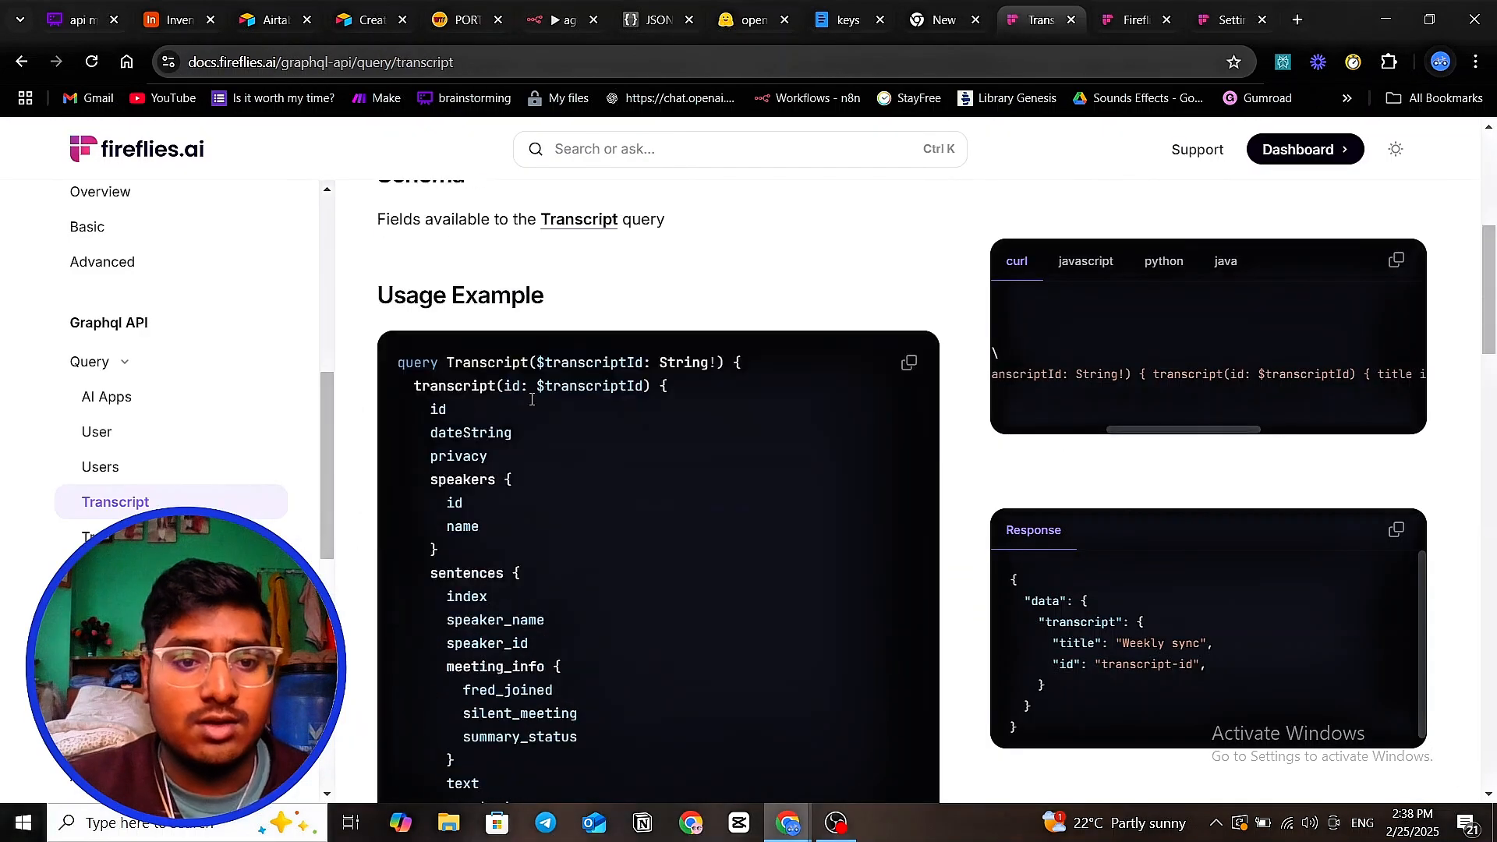
scroll(660, 443, "down", 4)
left_click_drag(530, 463, 449, 441)
left_click(517, 428)
scroll(553, 488, "up", 3)
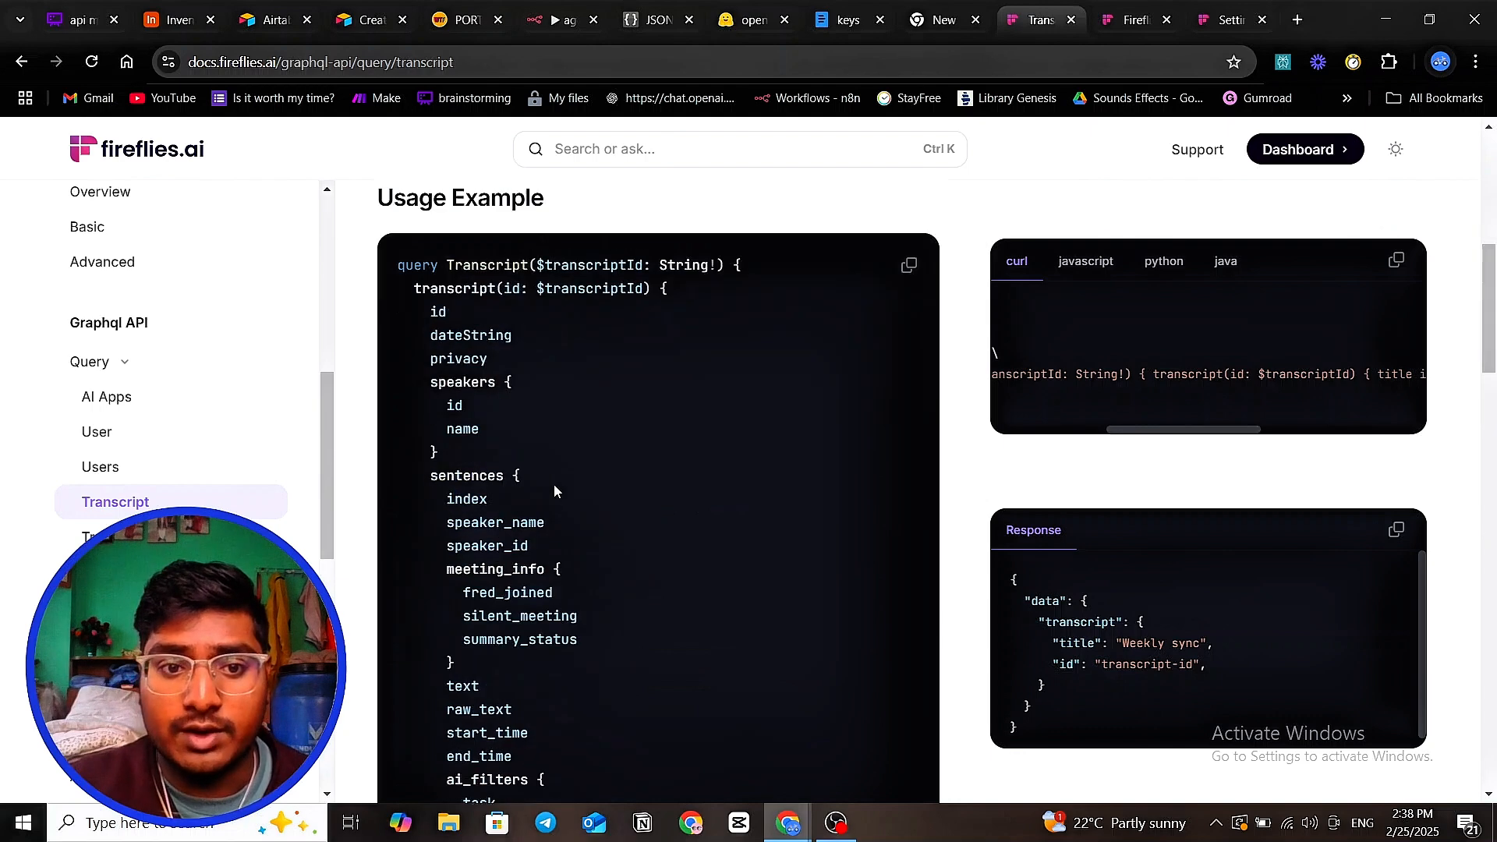
scroll(554, 484, "down", 5)
mouse_move(520, 343)
left_mouse_down()
mouse_move(559, 327)
mouse_move(541, 337)
left_mouse_up()
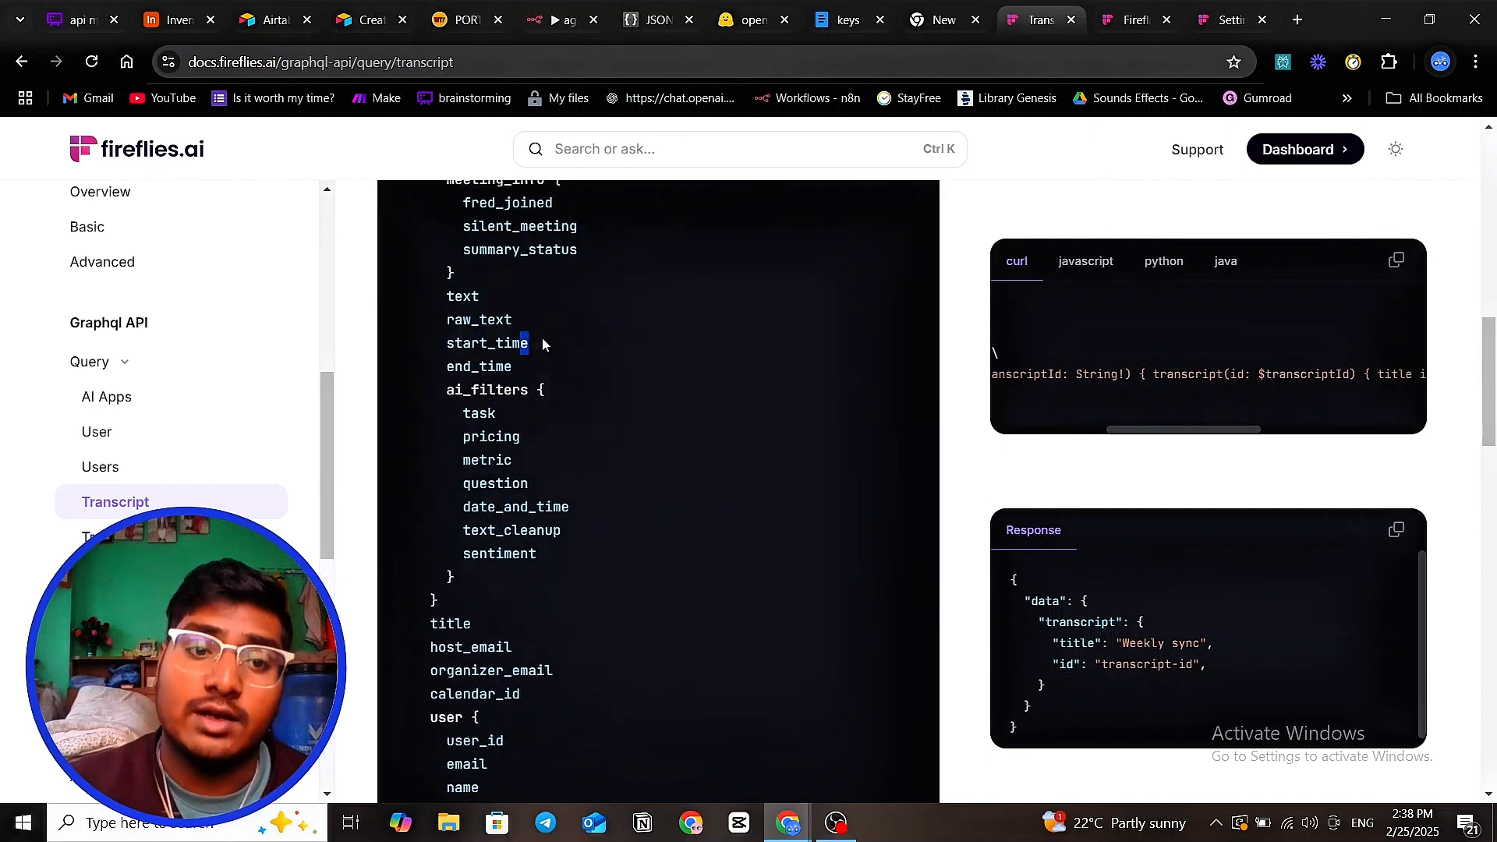
scroll(555, 447, "down", 1)
scroll(552, 449, "up", 4)
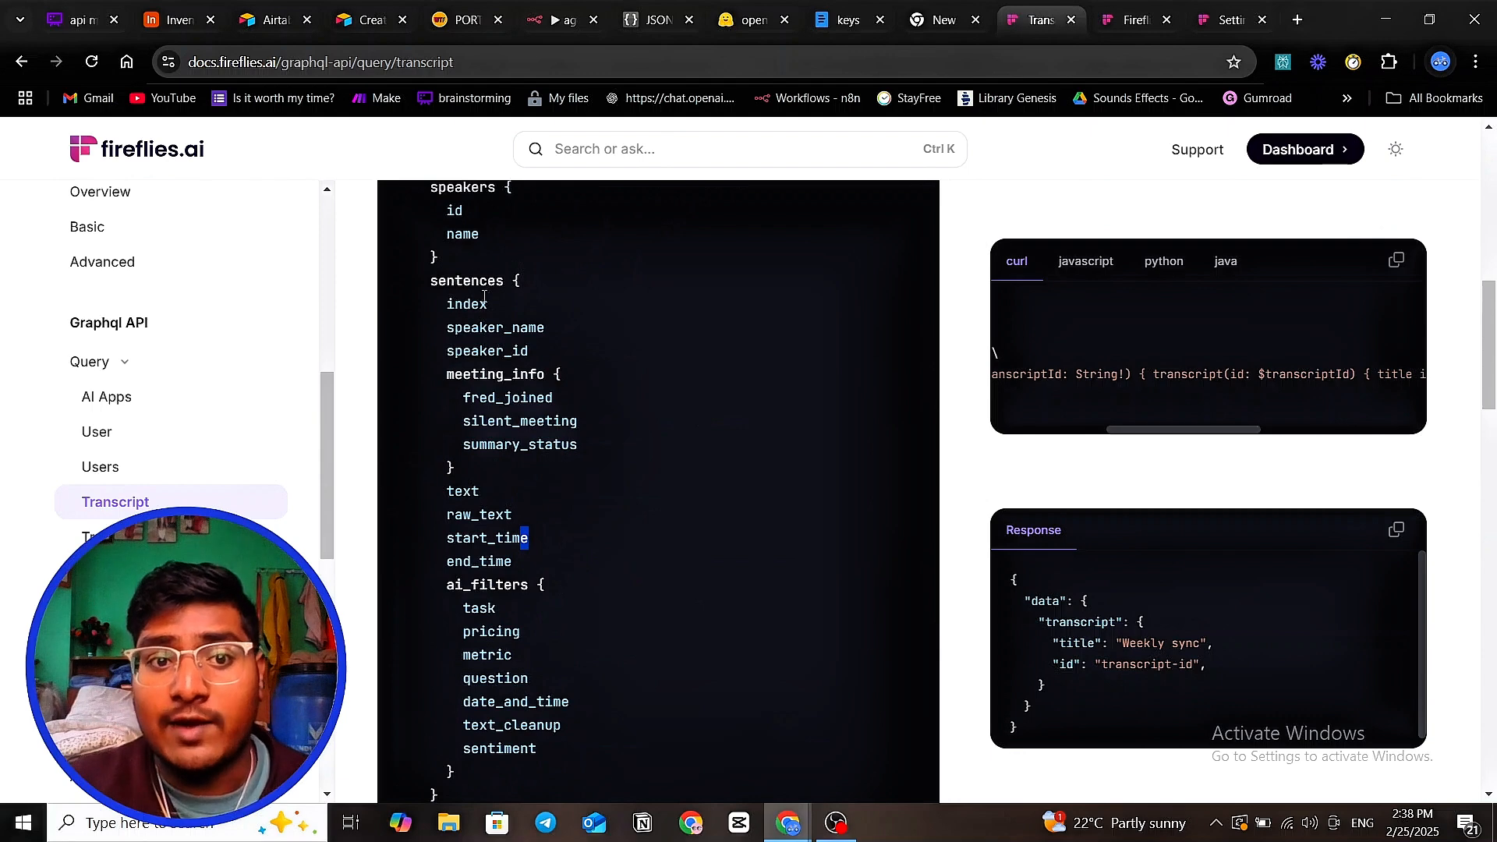
- Highlight the sentences block and its raw_text field in the example query
left_click_drag(532, 280, 490, 307)
left_click(517, 281)
double_click(503, 282)
left_click(502, 283)
double_click(501, 282)
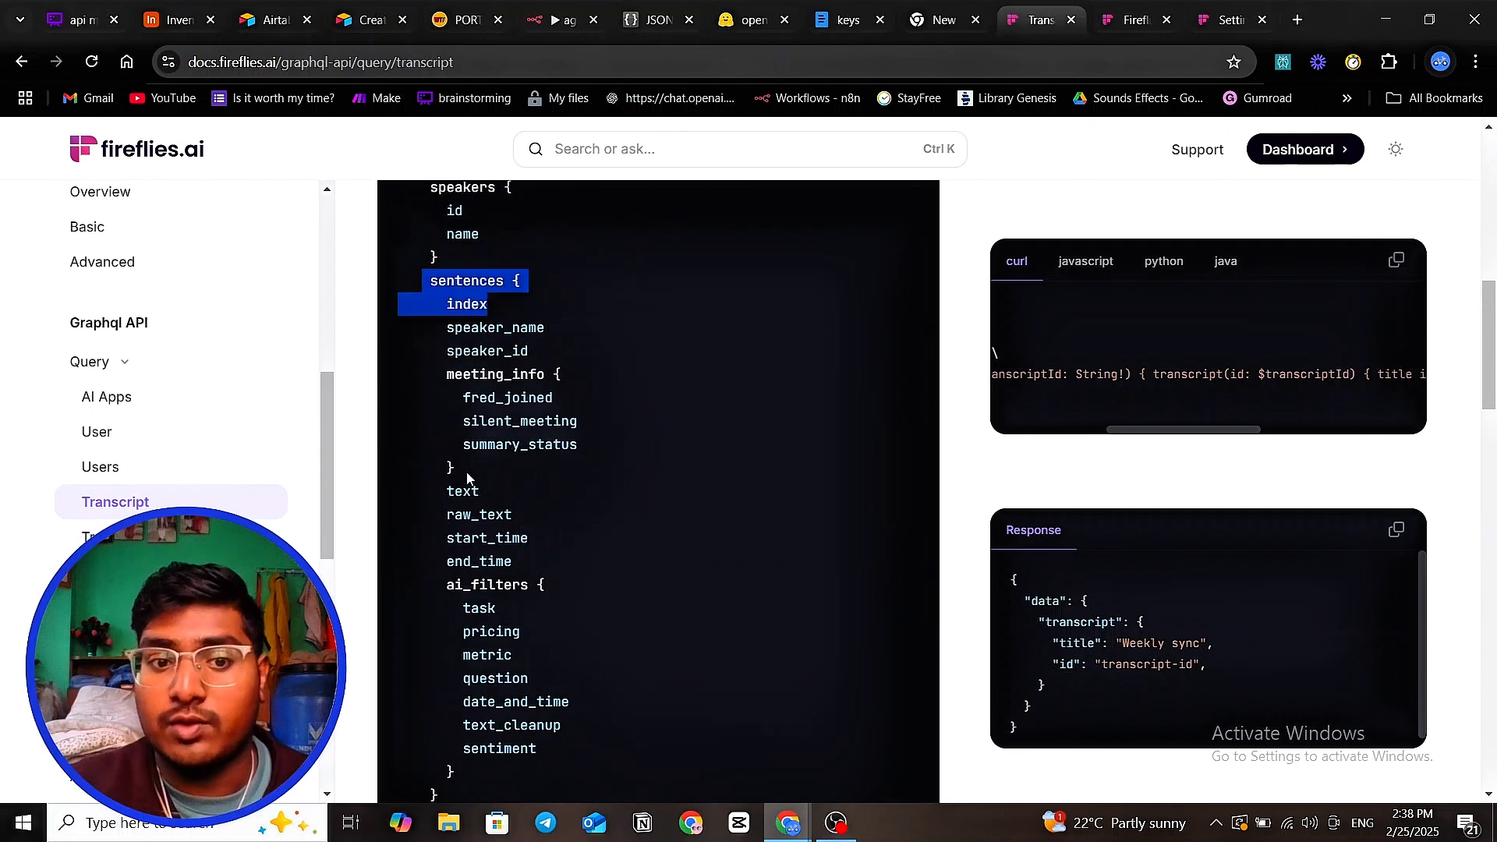
left_click_drag(455, 513, 503, 496)
left_click_drag(428, 283, 528, 288)
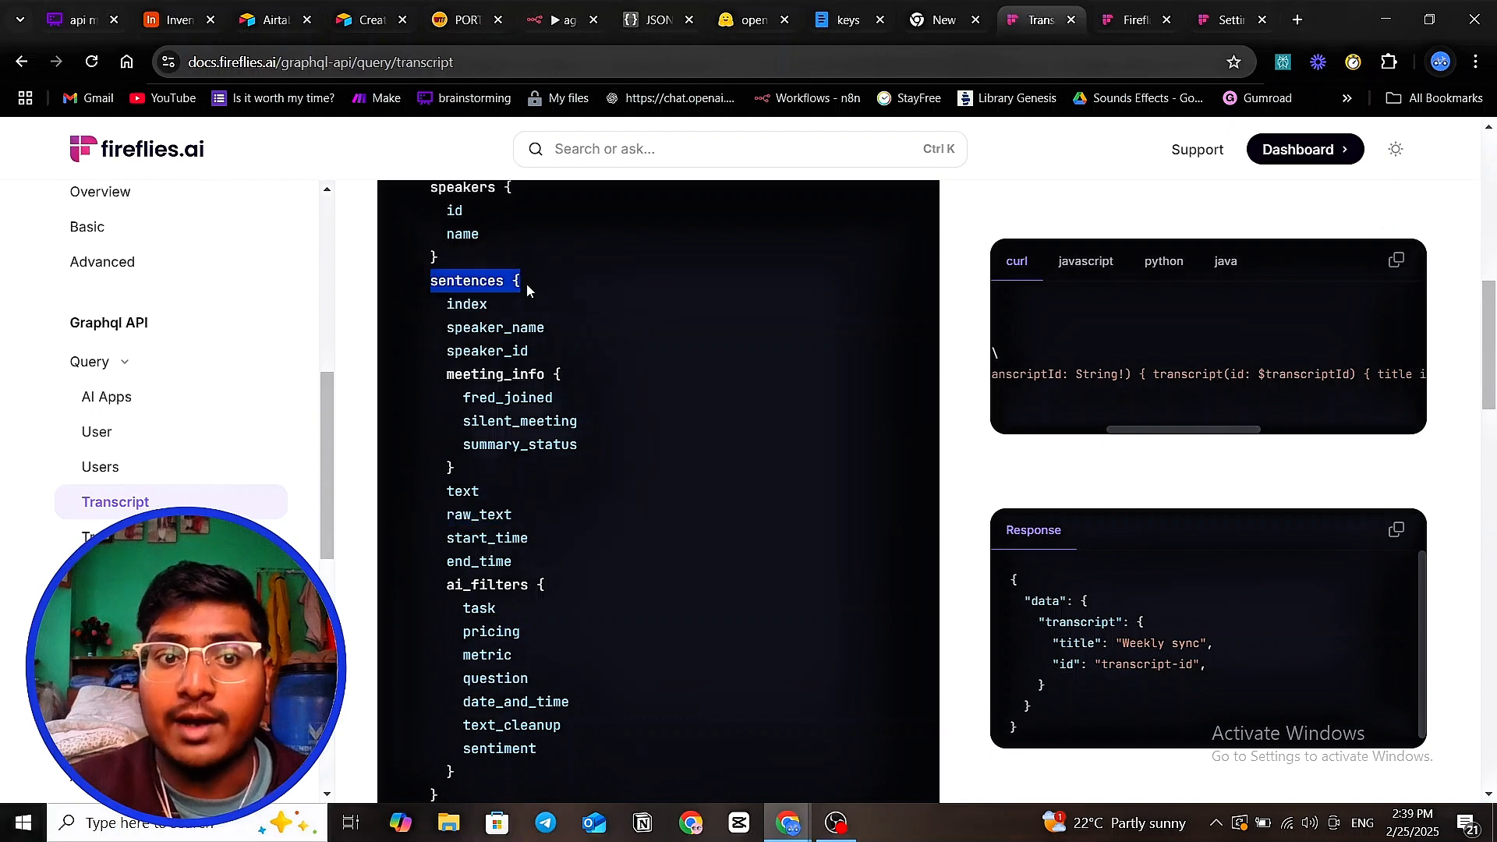
- Highlight raw_text and the text through start_time fields further down the example
scroll(479, 339, "up", 3)
left_click_drag(456, 483, 506, 474)
scroll(498, 451, "down", 1)
scroll(524, 457, "down", 1)
left_click_drag(514, 377, 536, 425)
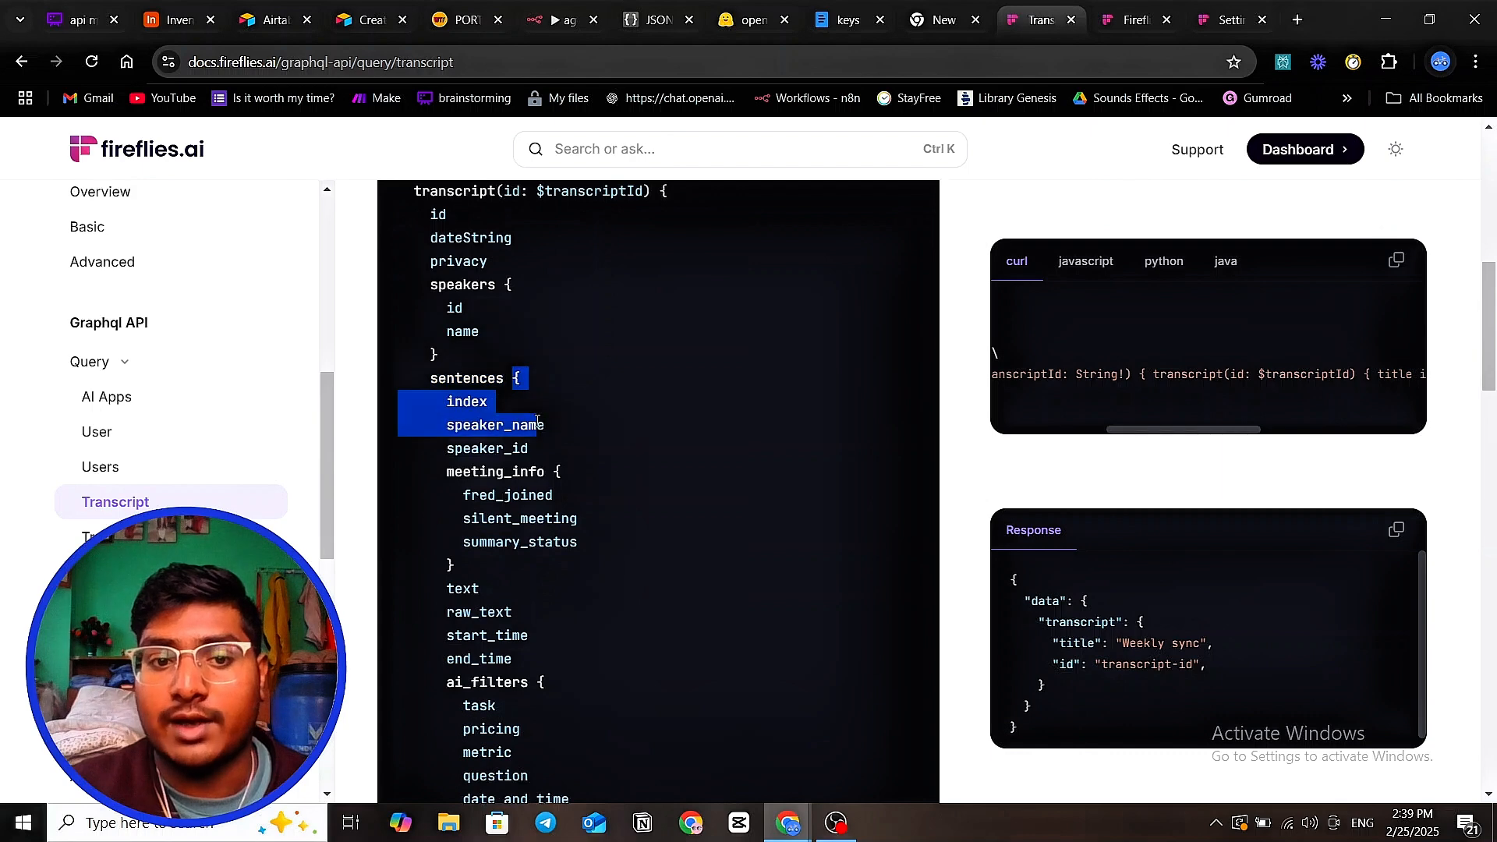
scroll(524, 483, "down", 1)
left_click_drag(512, 516, 465, 515)
left_click_drag(533, 549, 467, 496)
left_click(524, 470)
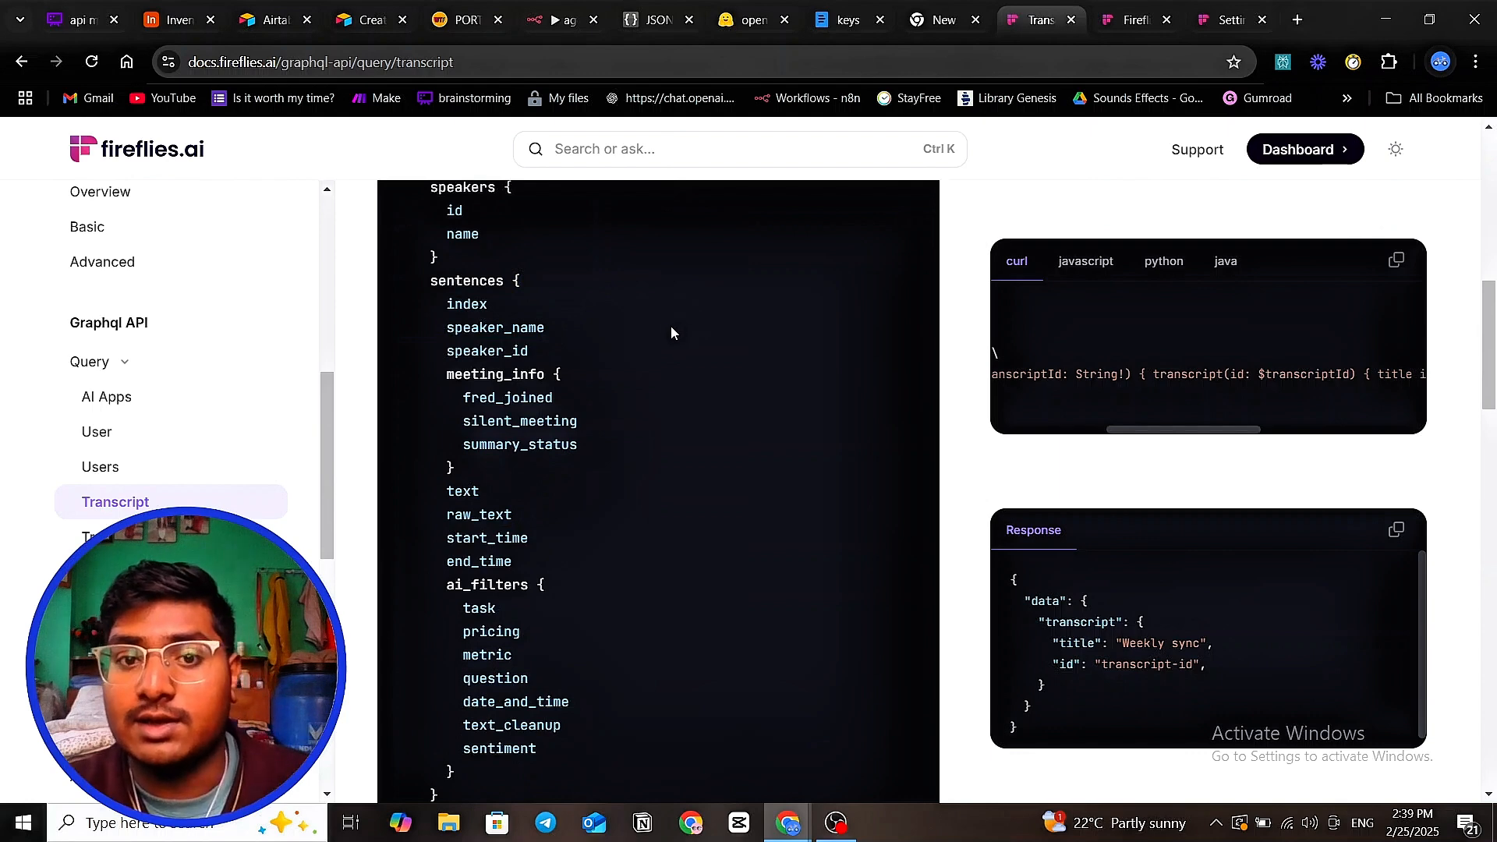
scroll(670, 326, "down", 7)
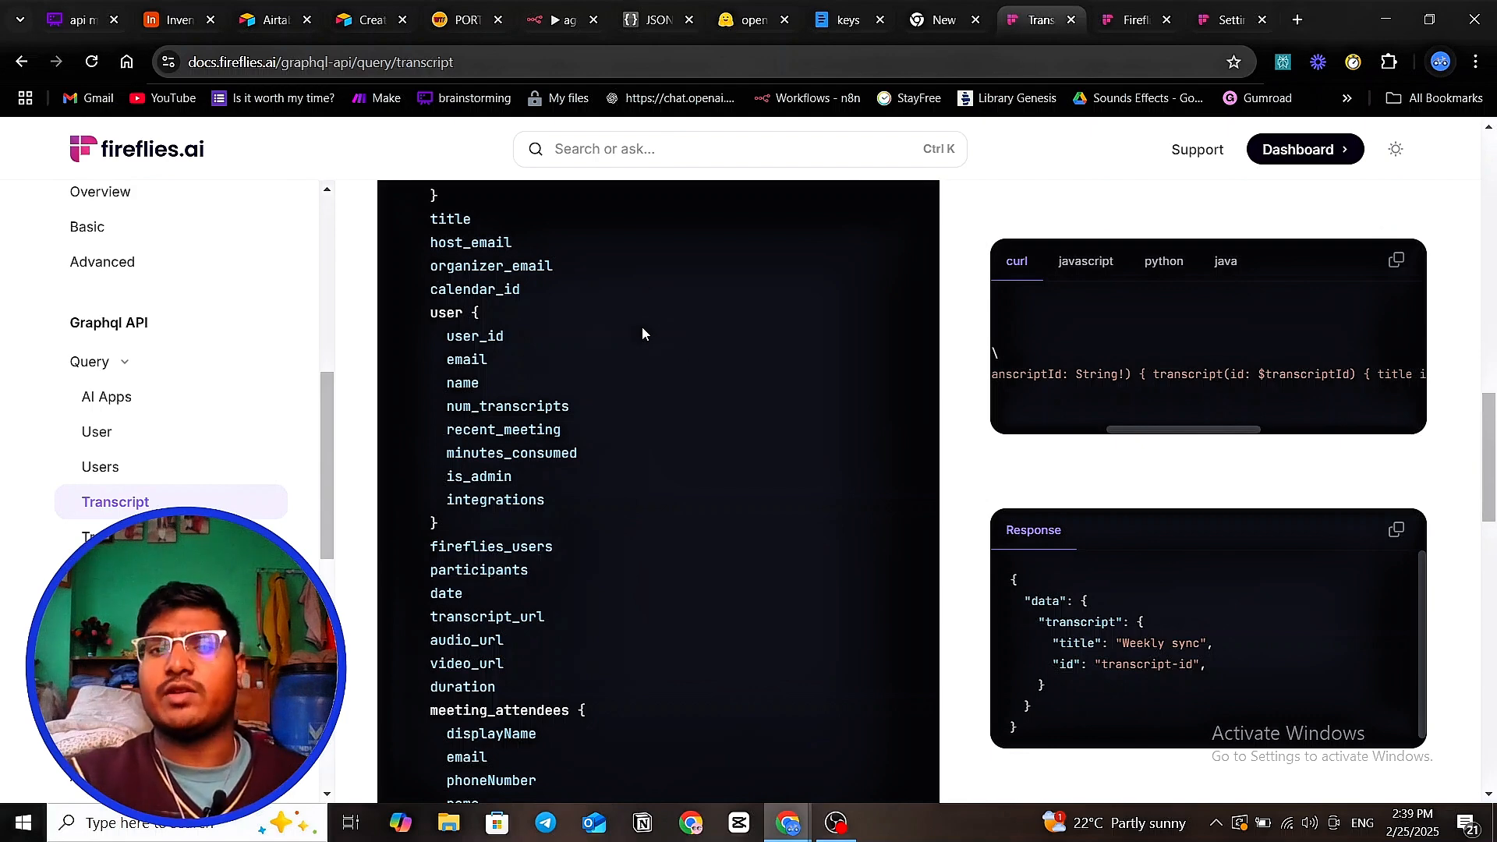
- Pan the api master class board to its HTTP column showing send text, send image and get reply
left_click(61, 16)
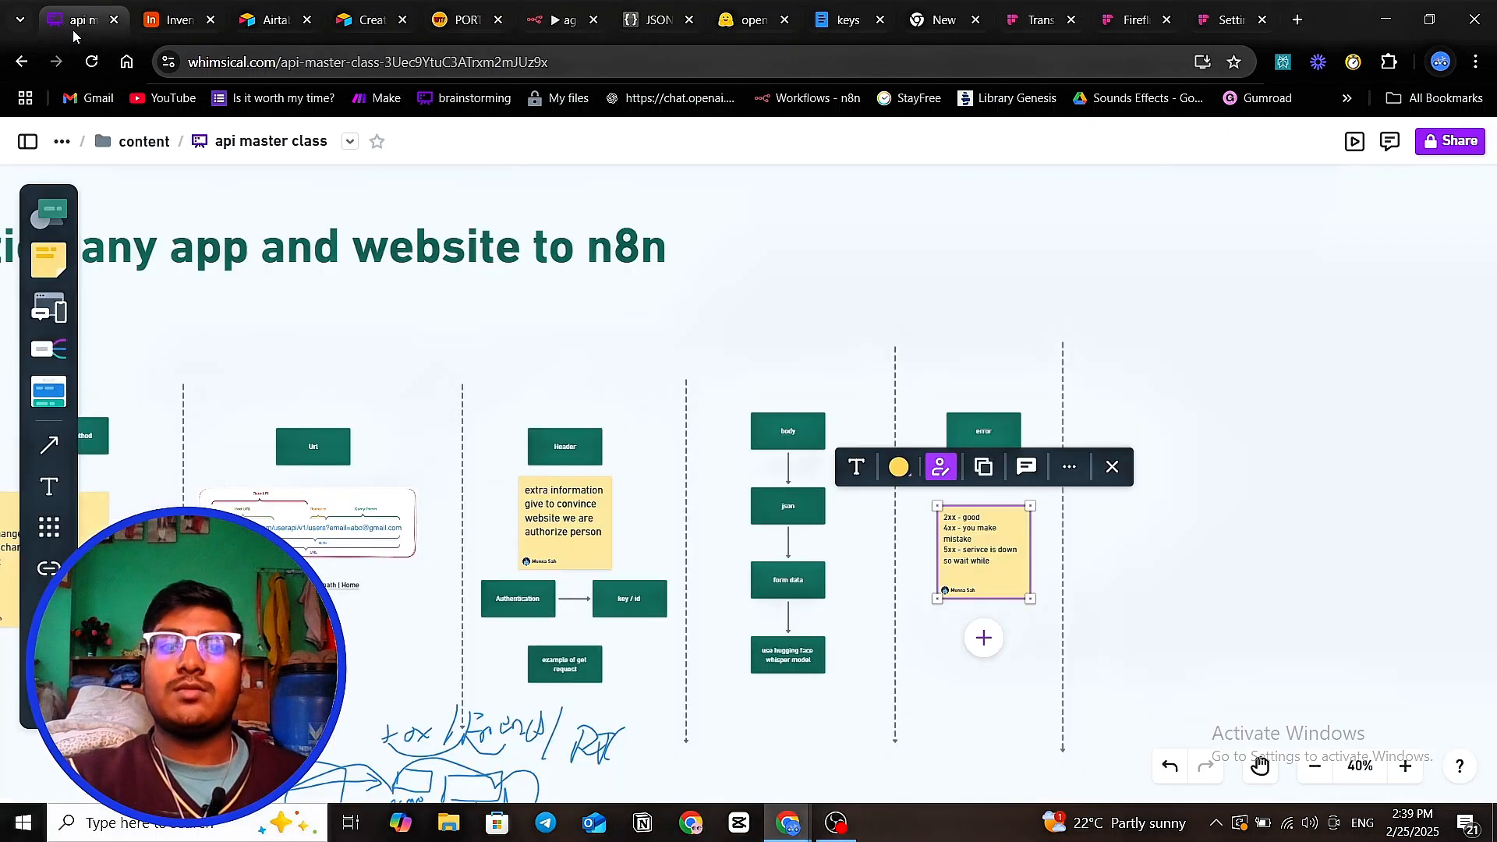
left_click_drag(932, 274, 1153, 281)
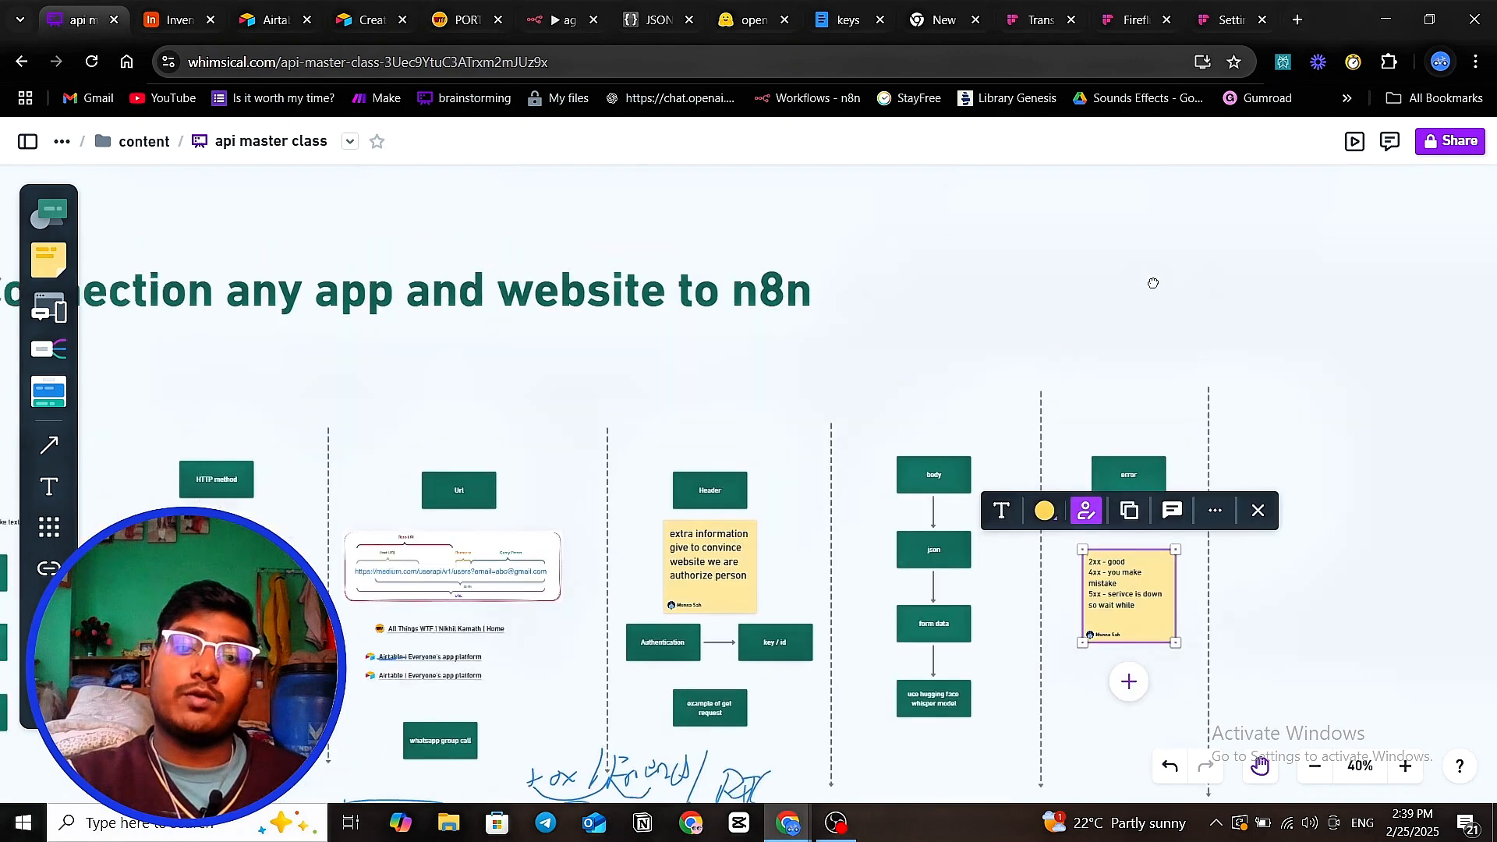
left_click(1344, 336)
left_click_drag(1344, 335, 1118, 413)
left_click(1186, 360)
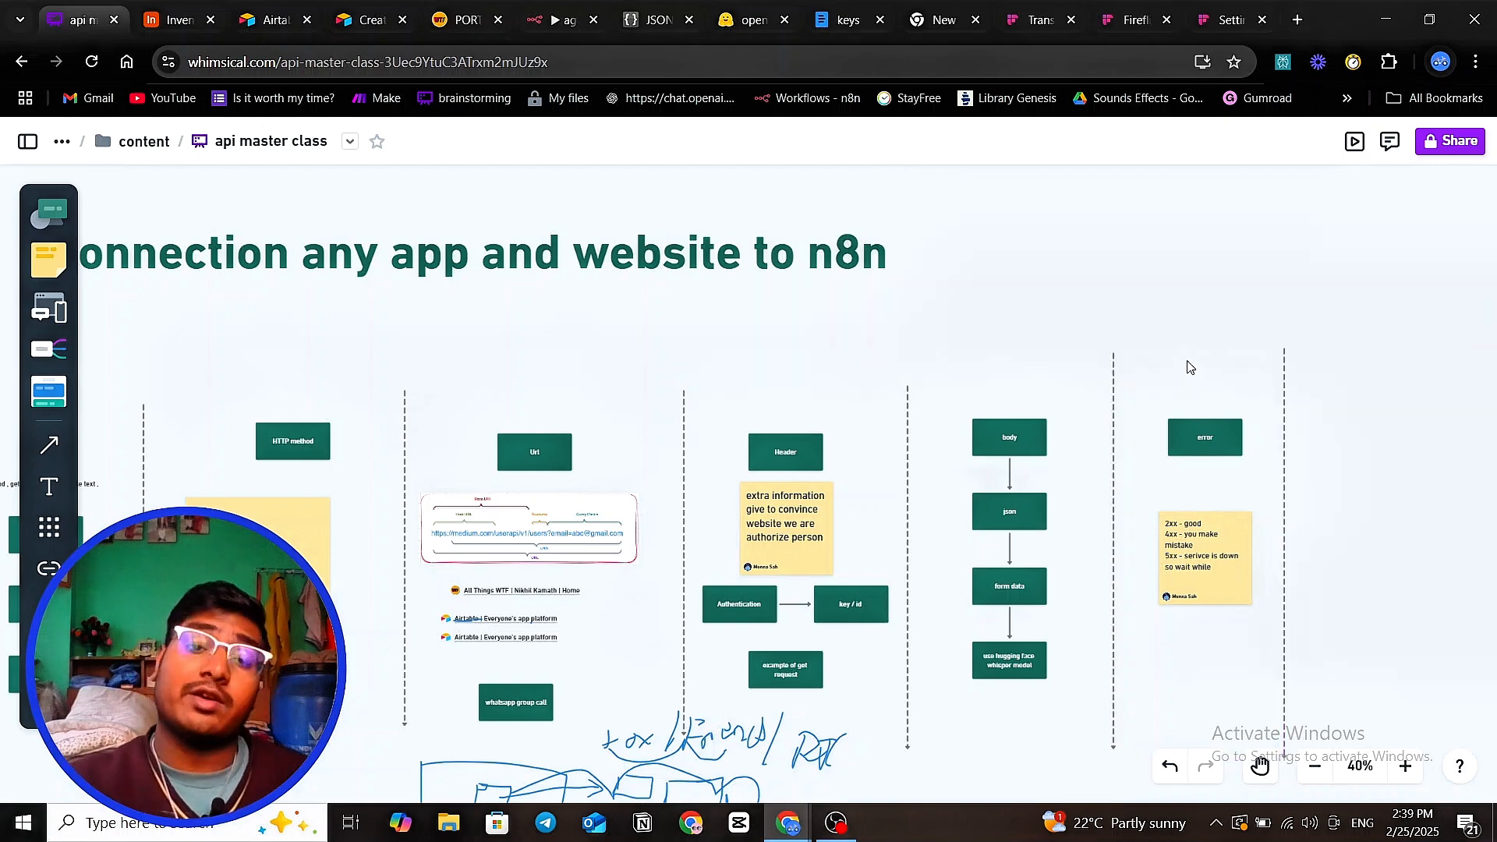
scroll(1146, 330, "down", 1)
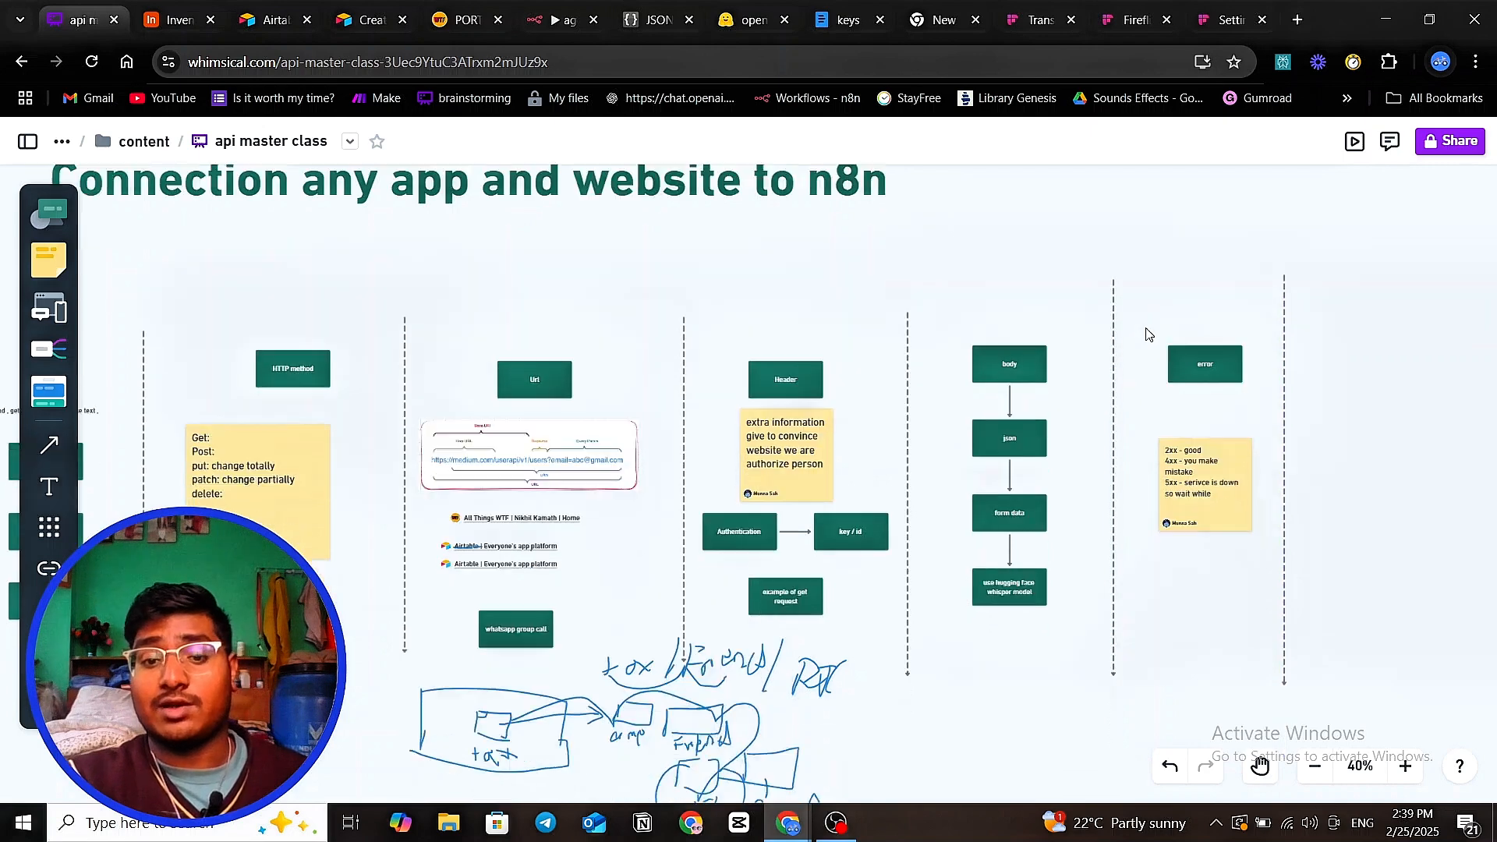
left_click_drag(715, 439, 969, 436)
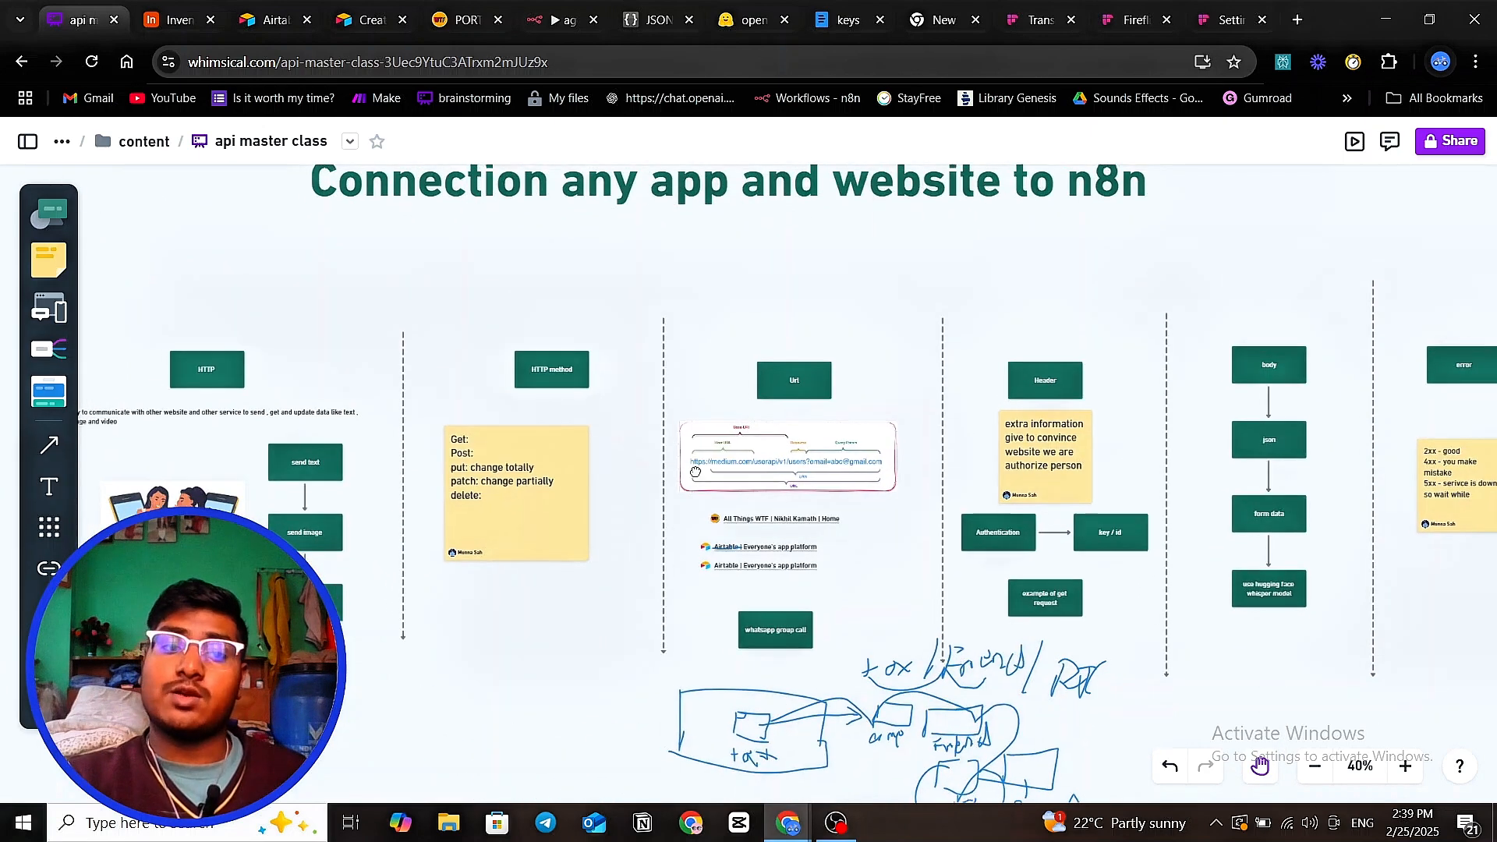
scroll(857, 436, "left", 3)
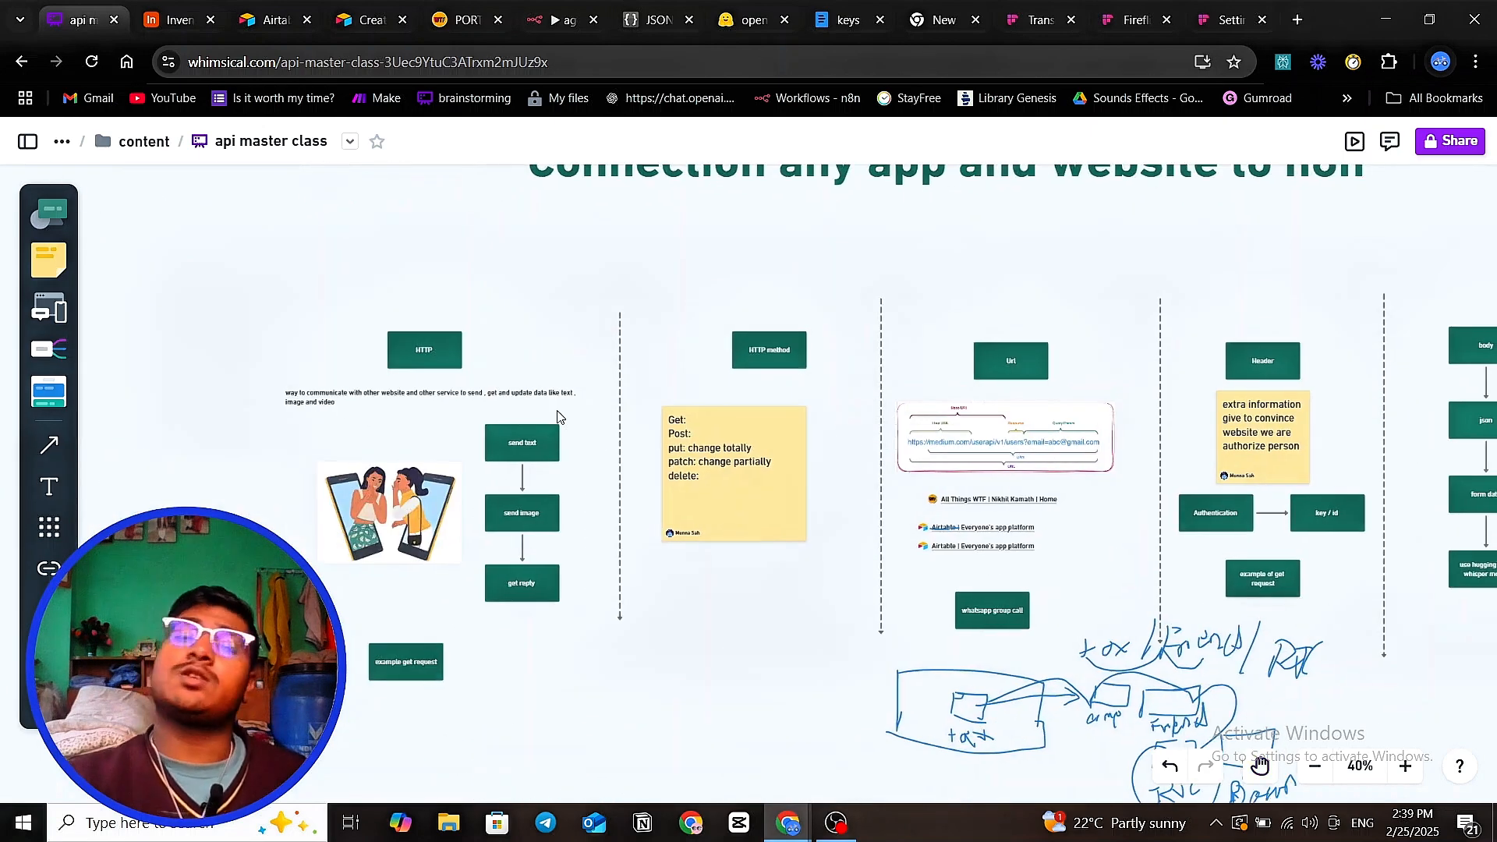